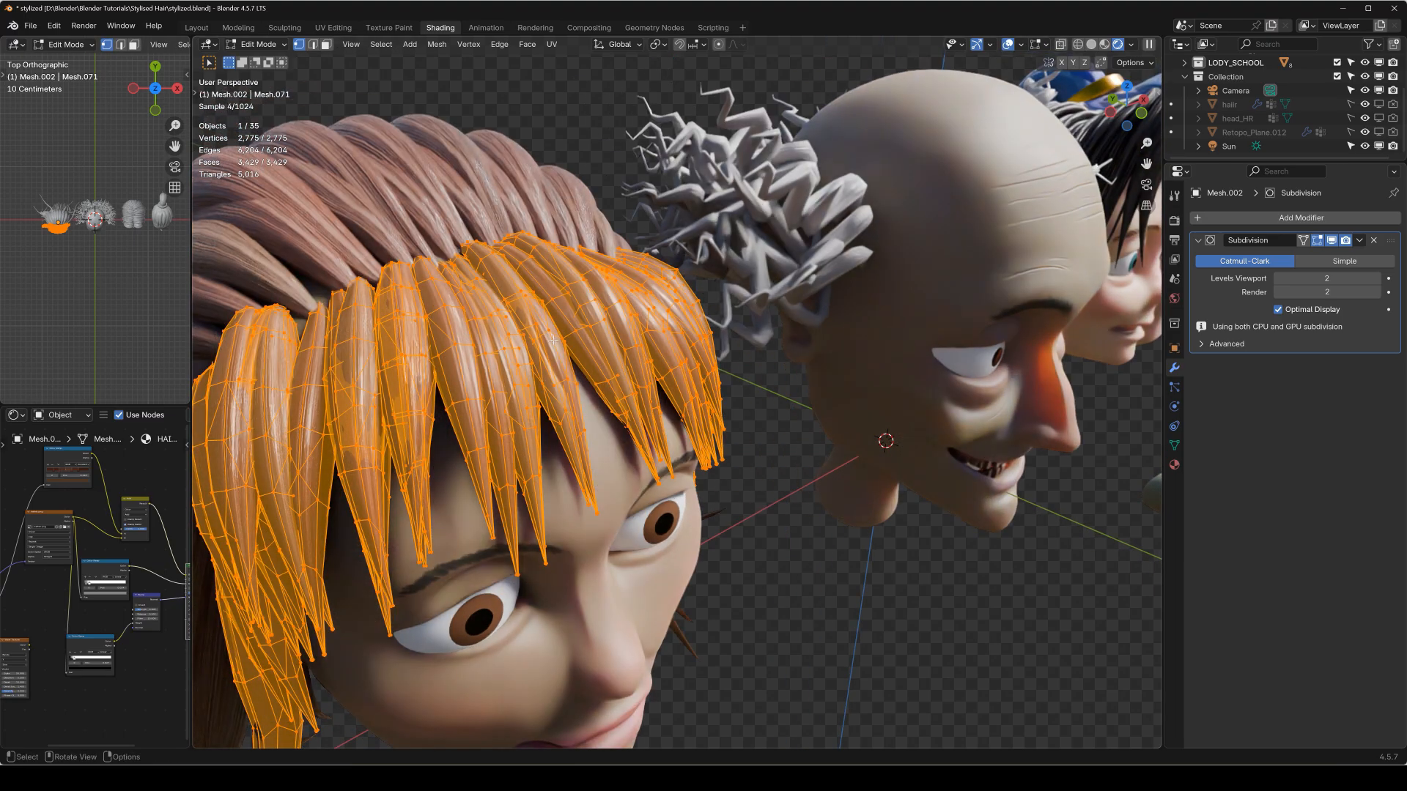
Inspect the mesh of the brown hair's fringe and crown strands, and the curly hair on the bald head.
key("Tab")
left_click(496, 224)
key("Tab")
key("Tab")
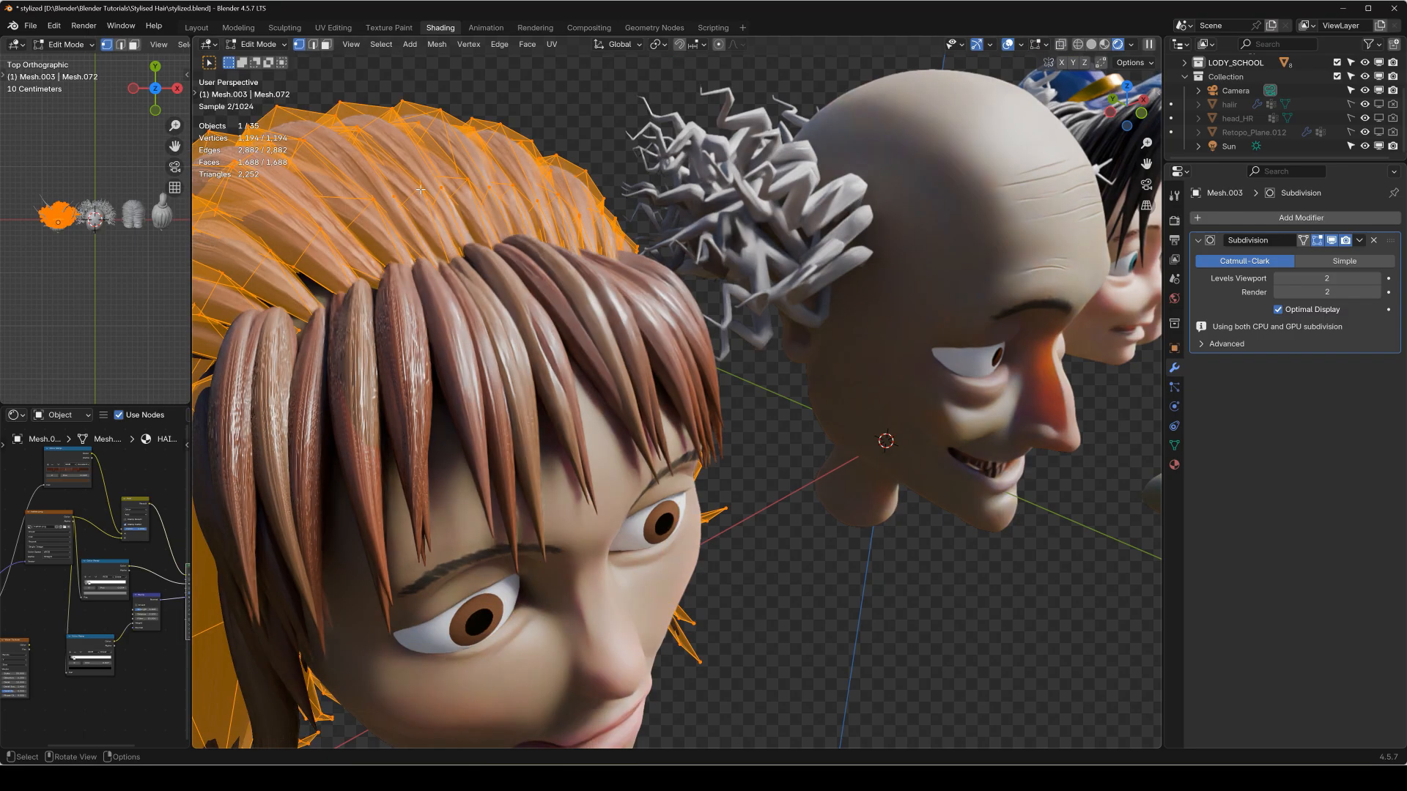
left_click(692, 280)
key("KP_Decimal")
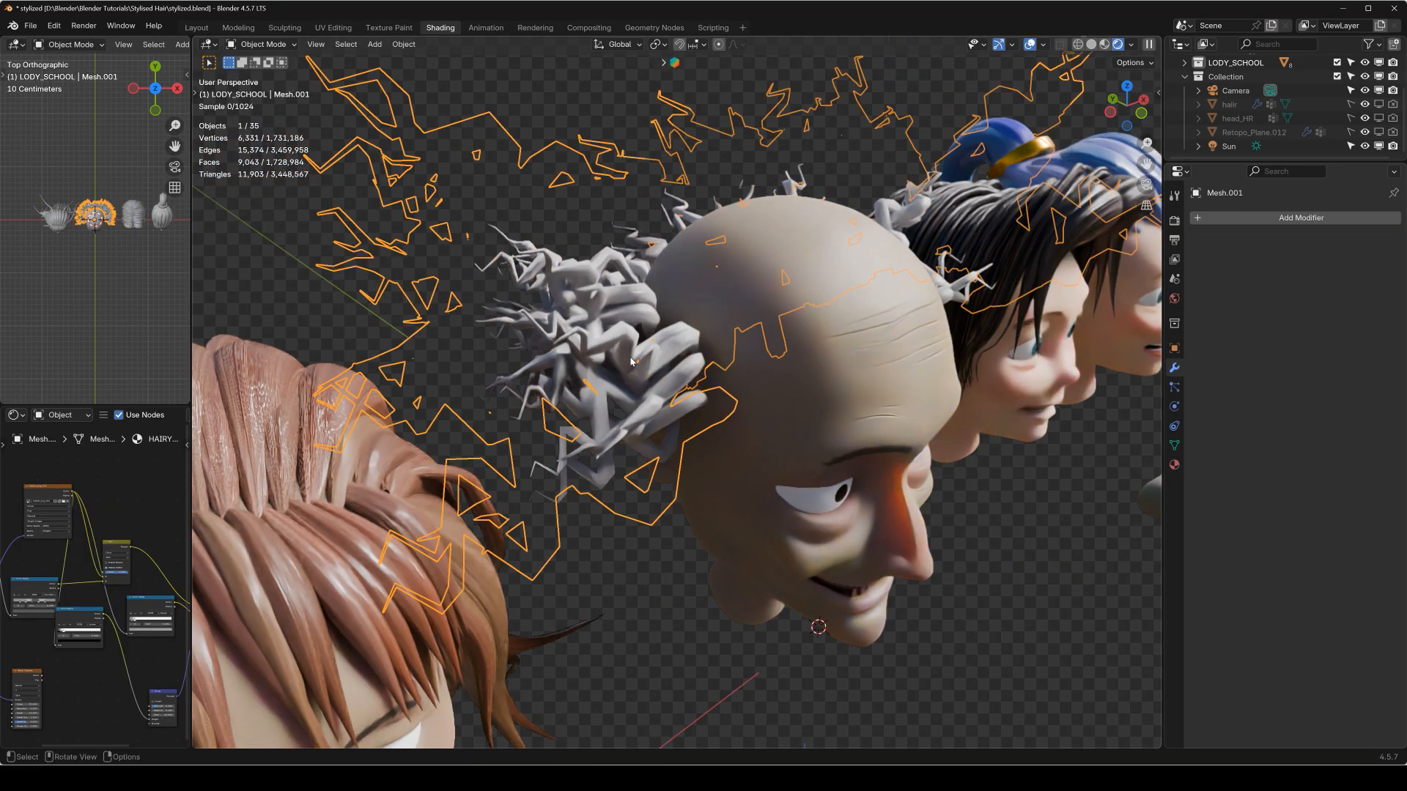
left_click(588, 76)
middle_click_drag(584, 317, 610, 265)
left_click(610, 265)
key("Tab")
key("Tab")
scroll(611, 265, "down", 8)
middle_click_drag(941, 322, 688, 288, "shift")
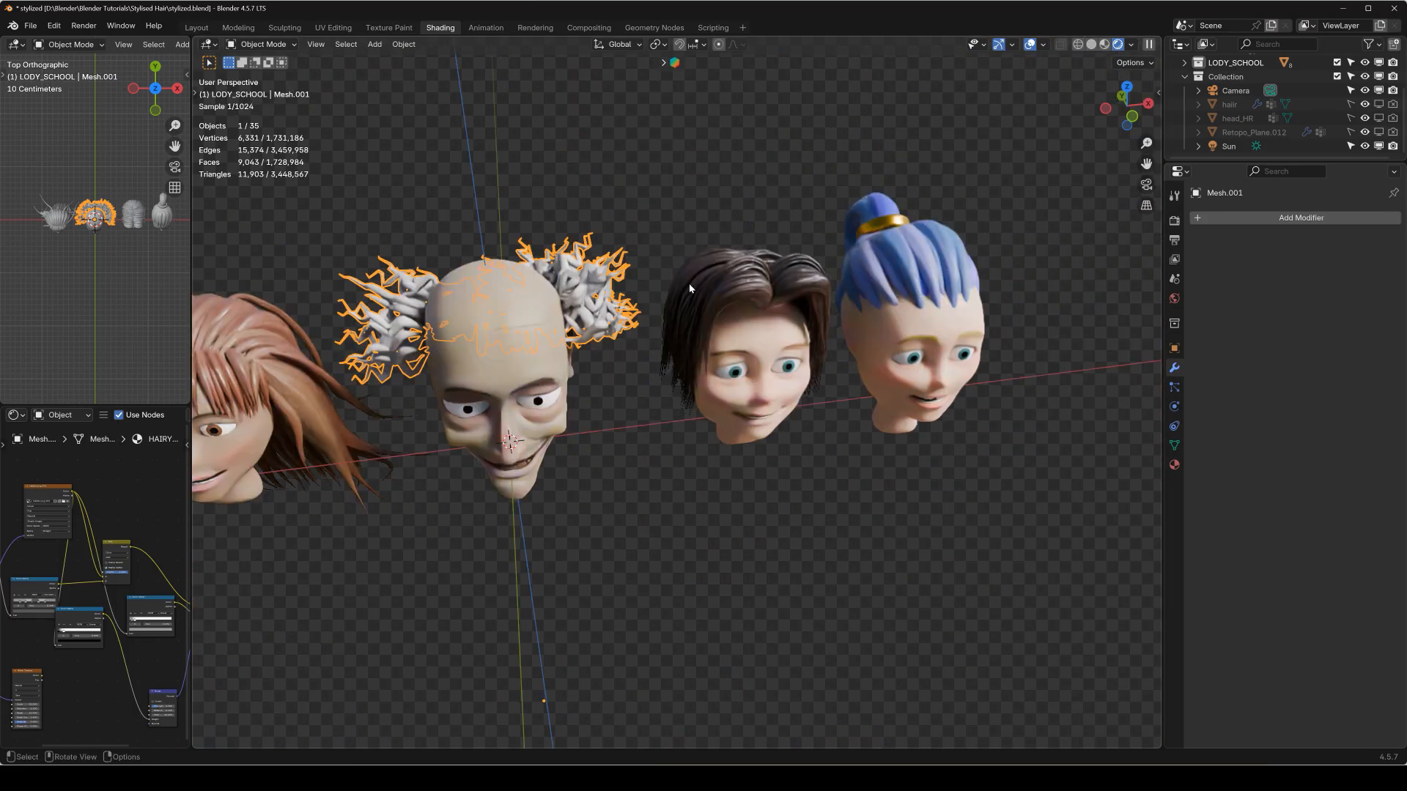
Examine the dark-haired and blue-haired heads up close, then clear the selection and view all four heads from the front.
scroll(689, 289, "up", 3)
left_click(789, 173)
middle_click_drag(789, 173, 732, 212)
middle_click_drag(868, 283, 513, 281)
scroll(492, 250, "up", 2)
middle_click_drag(447, 224, 632, 250, "shift")
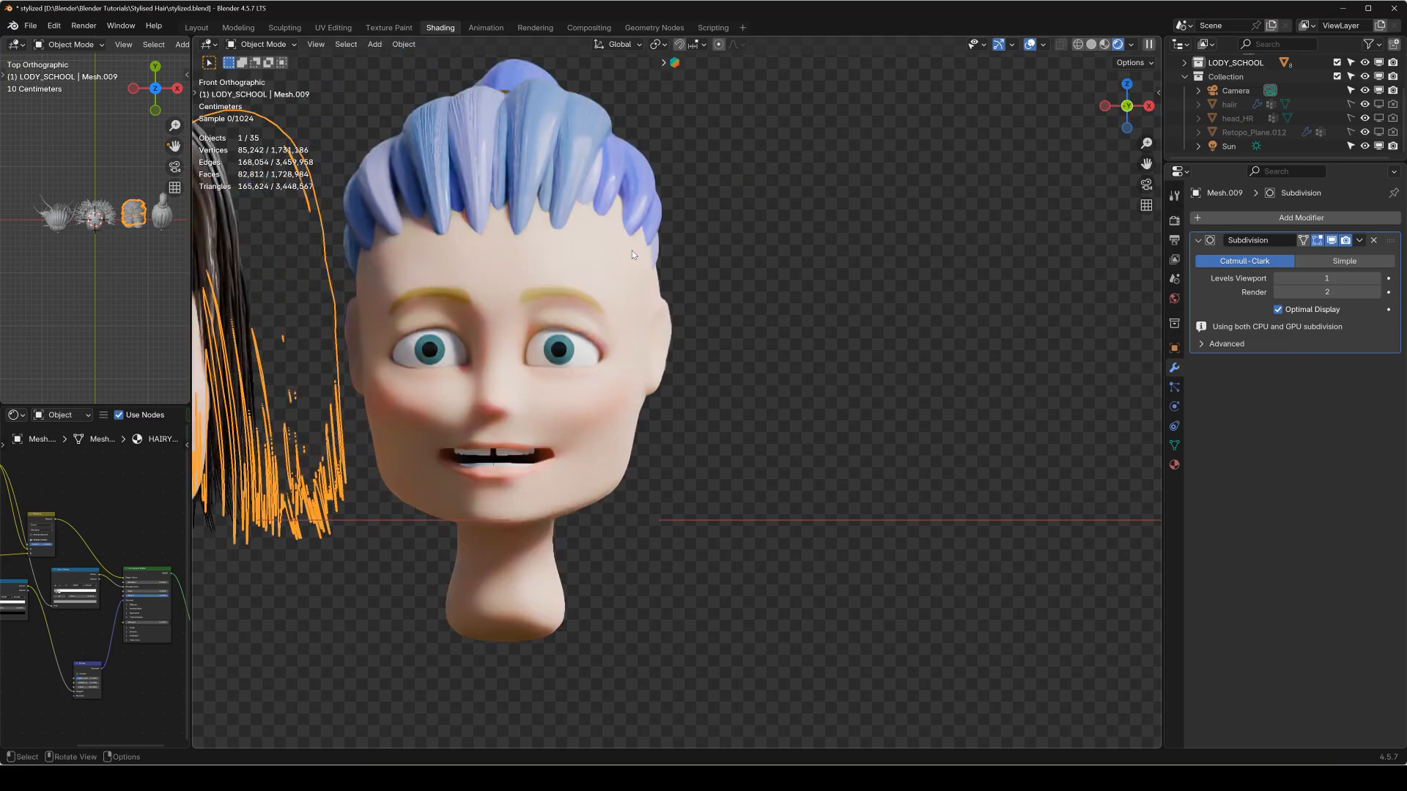
scroll(586, 261, "down", 7)
middle_click_drag(480, 287, 707, 305, "shift")
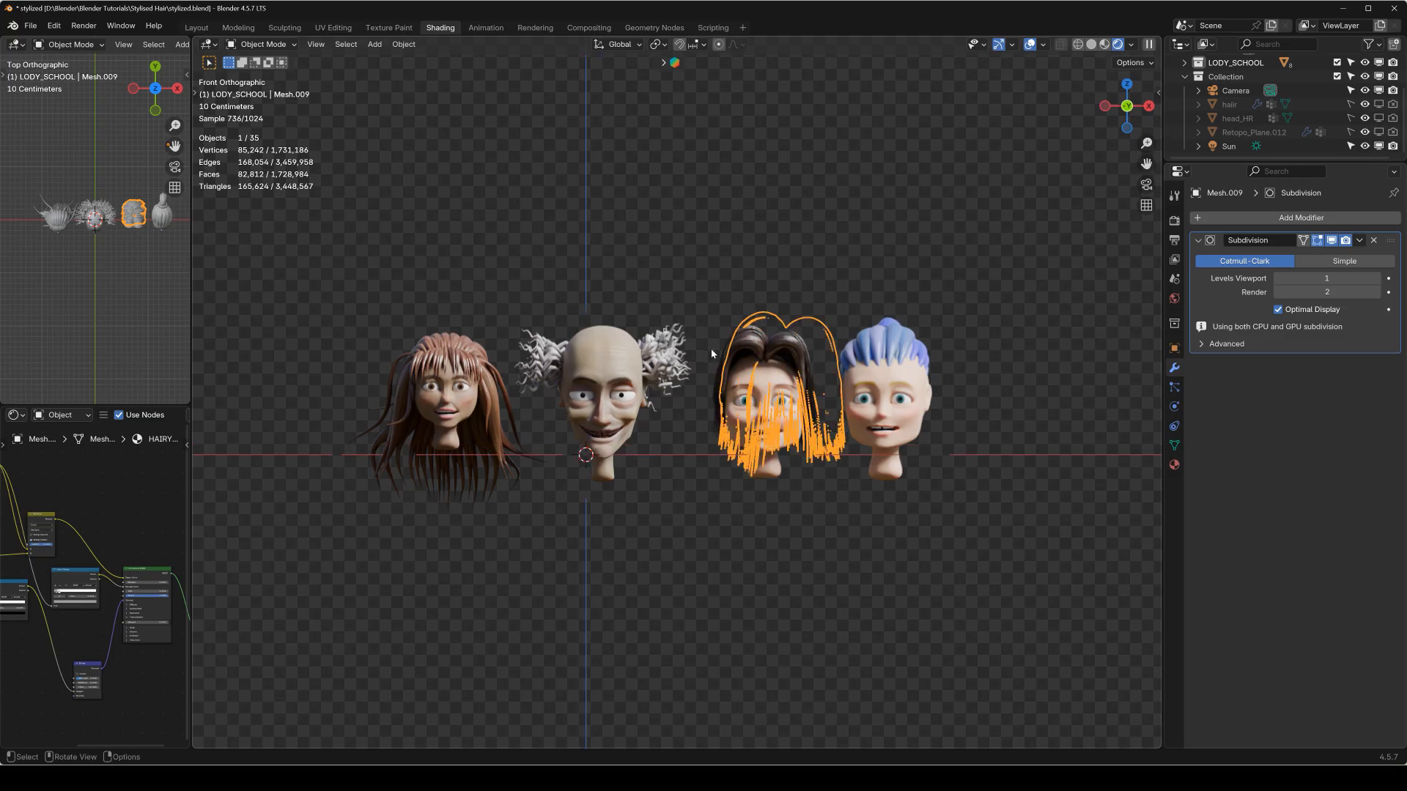
scroll(713, 352, "up", 6)
scroll(673, 307, "up", 10)
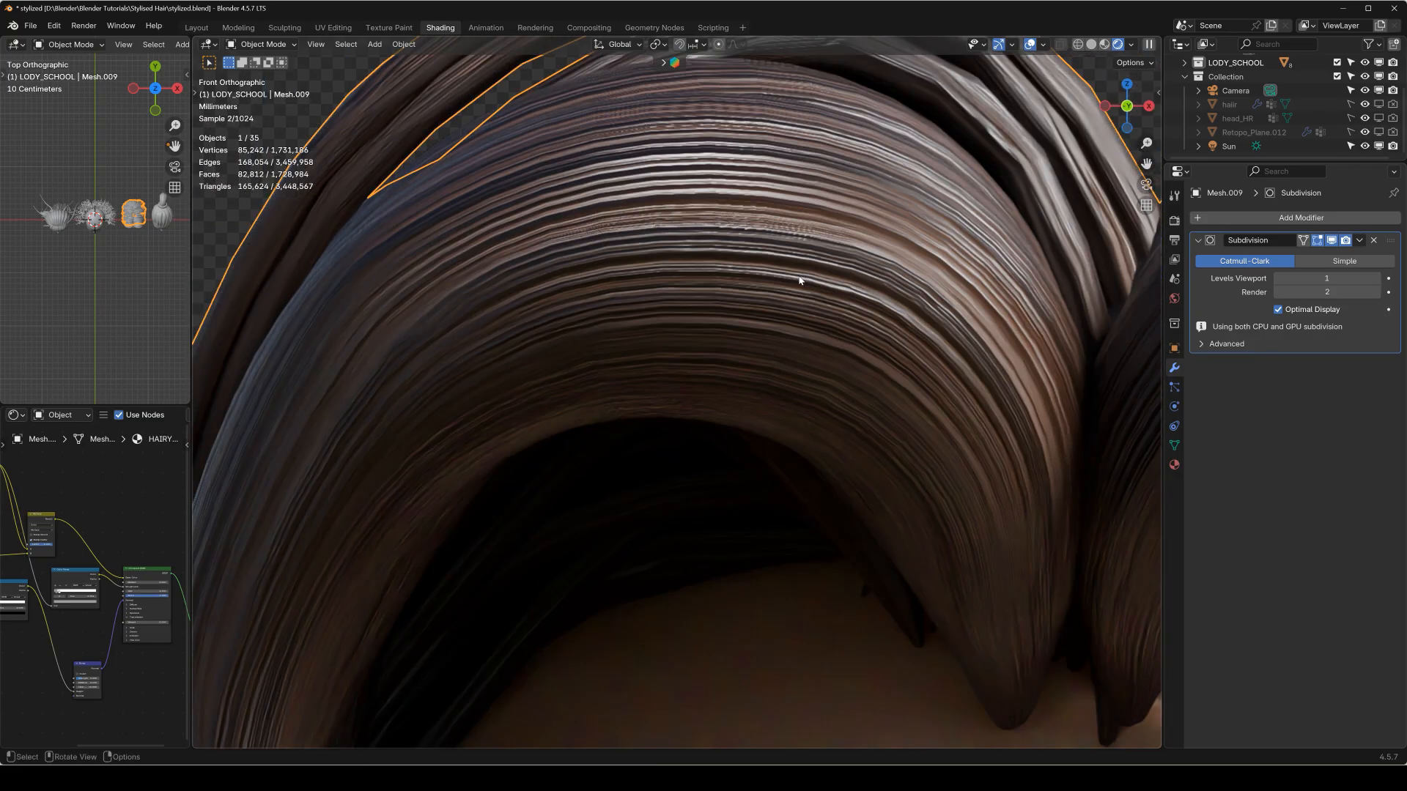
middle_click_drag(476, 139, 593, 211)
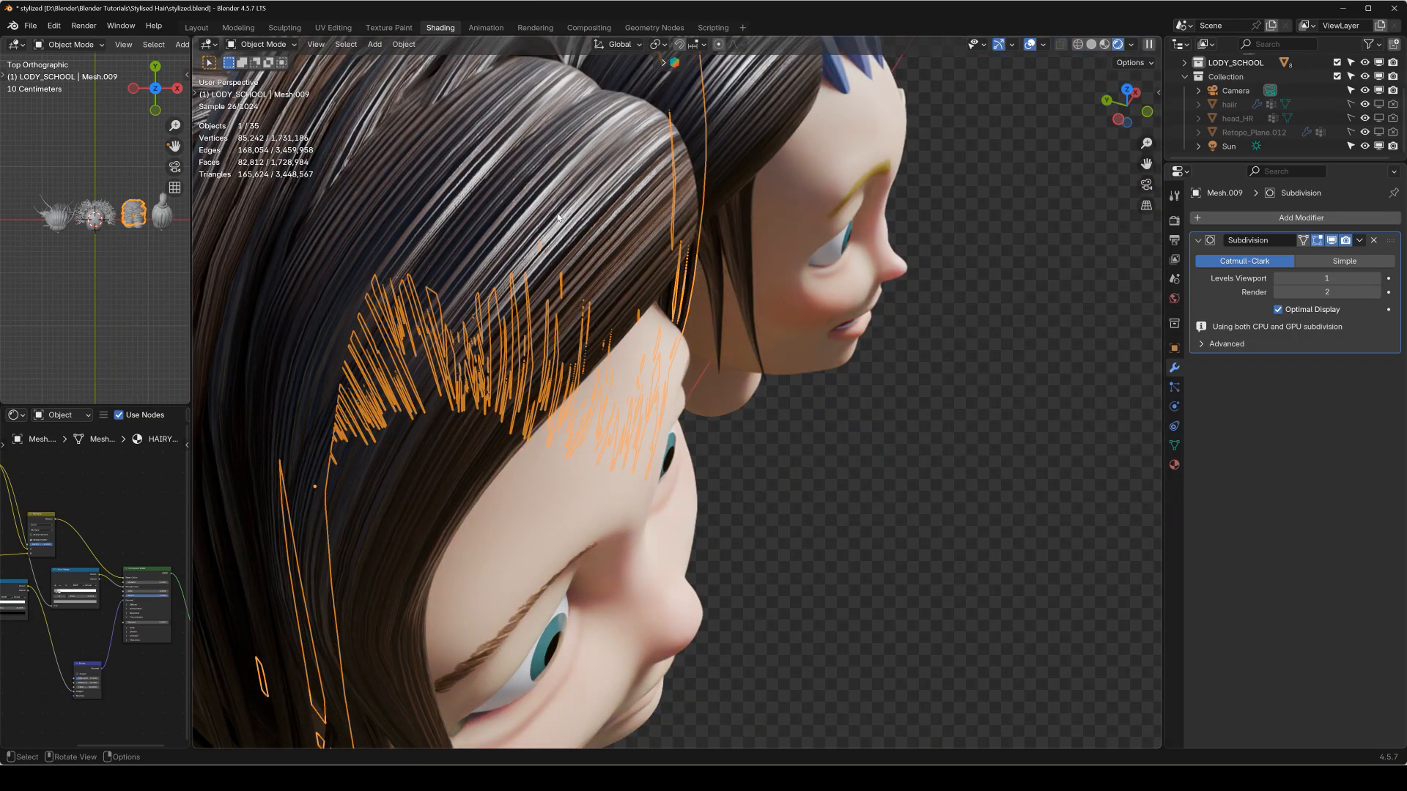
middle_click_drag(559, 212, 571, 205)
key("KP_1")
scroll(592, 231, "down", 4)
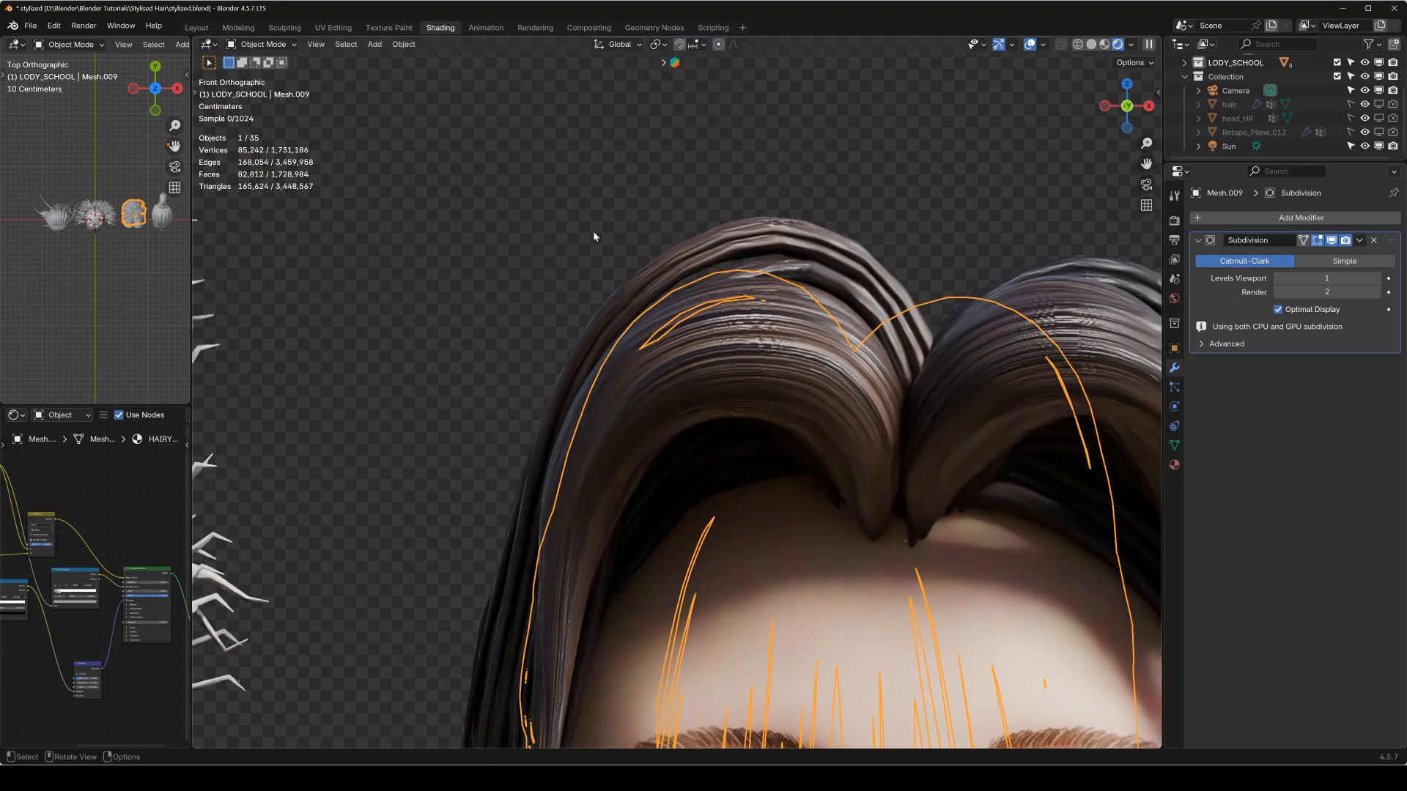
key("alt+a")
scroll(756, 389, "down", 8)
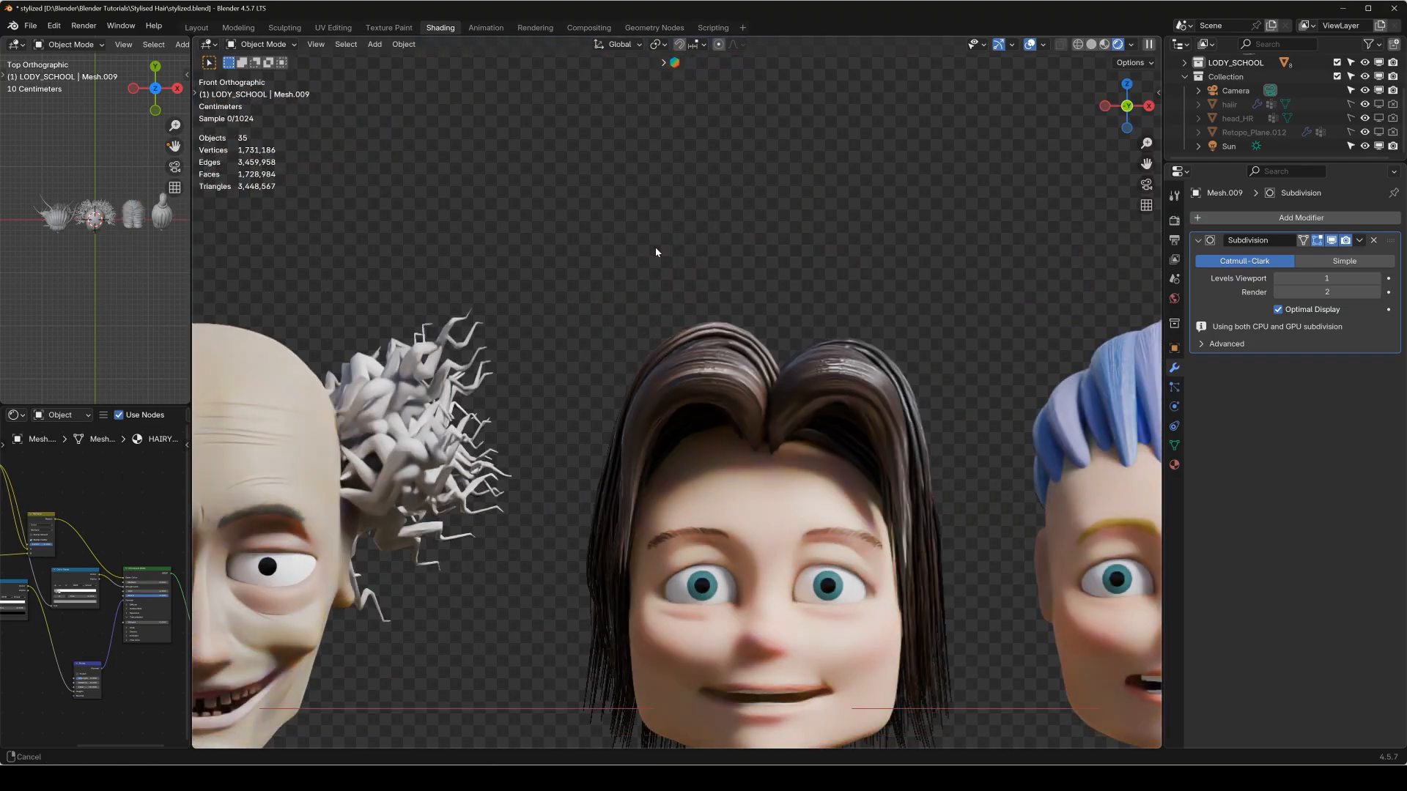
scroll(746, 239, "down", 4)
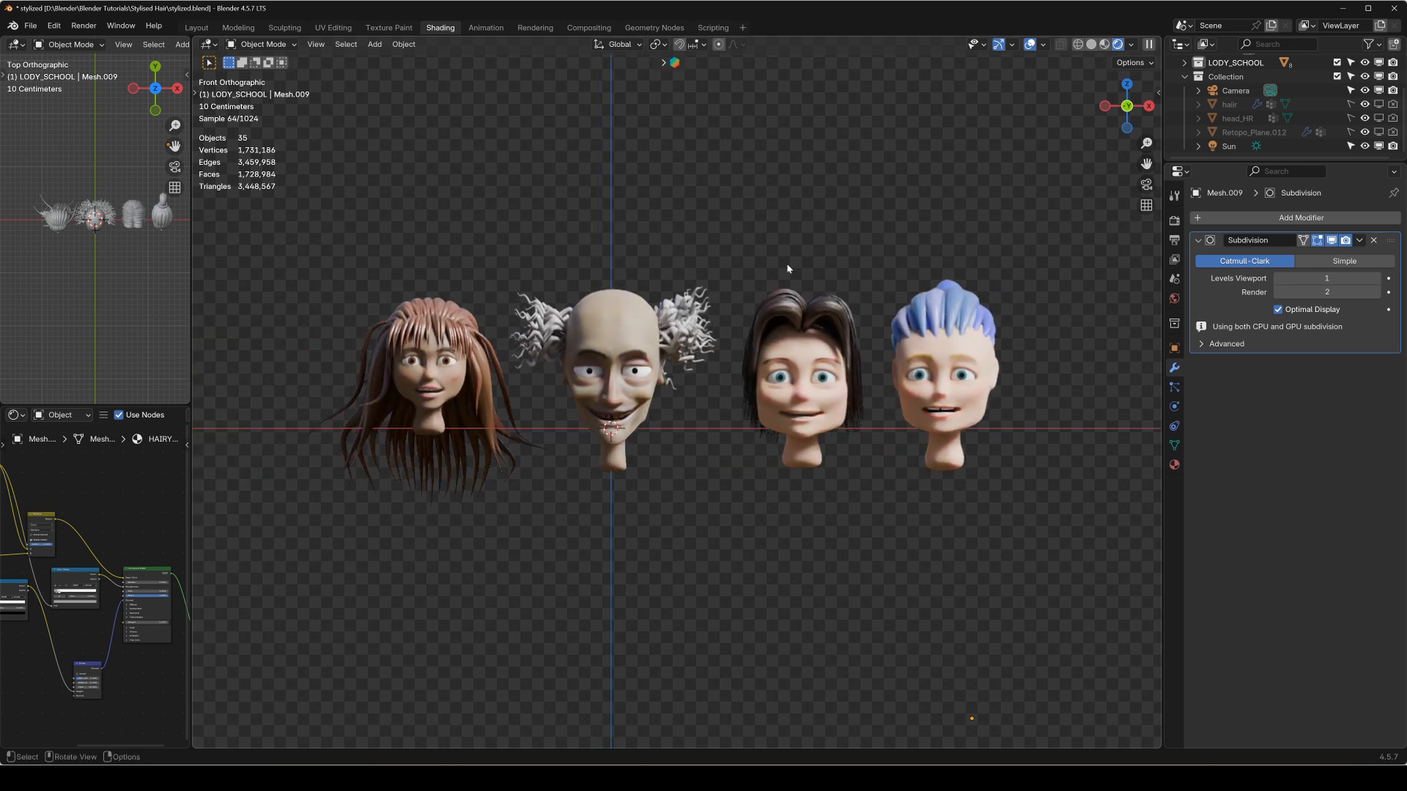
Exclude the MIKE, LODY_SCHOOL and BESSY_SCHOOL collections from the view layer, keeping only the bald head.
left_click(1185, 77)
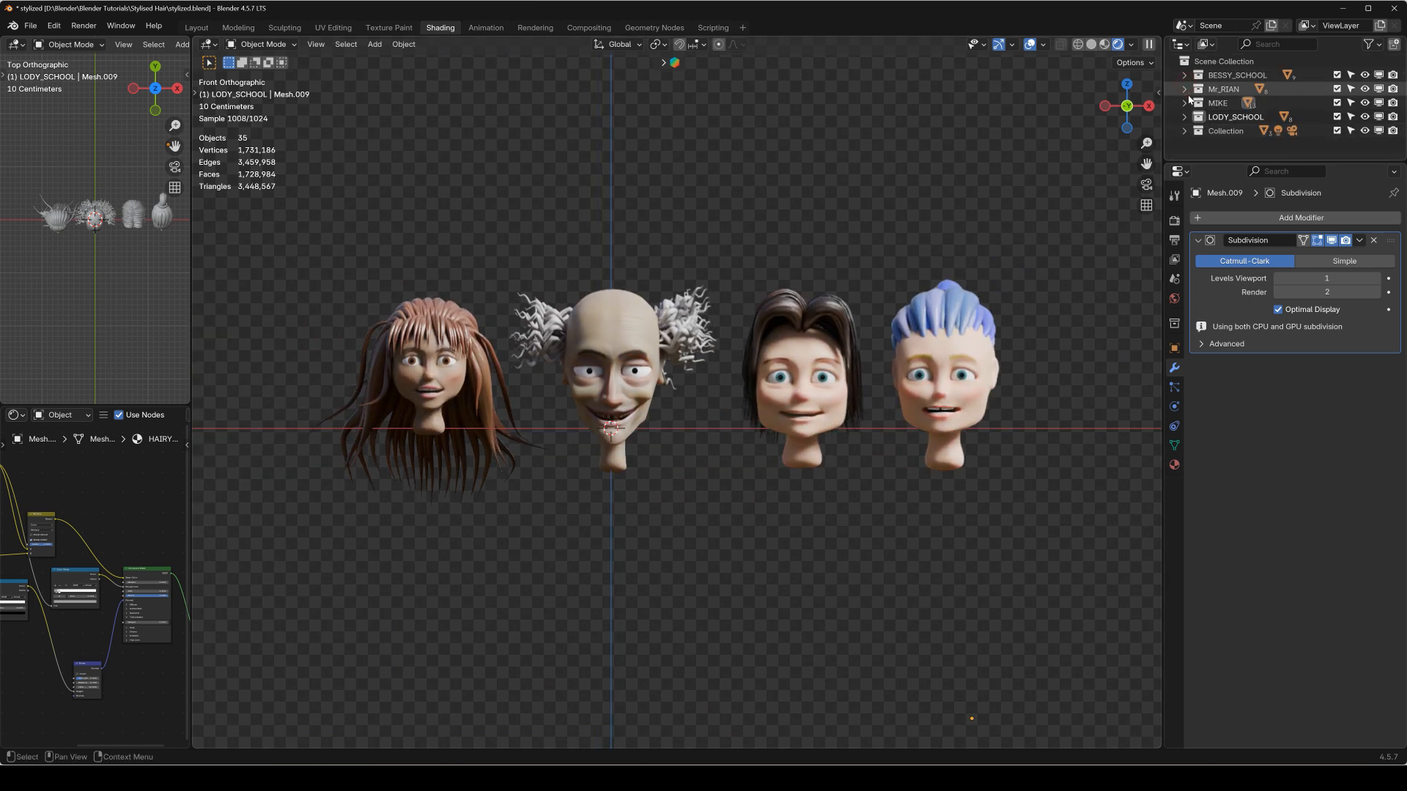
left_click(1338, 102)
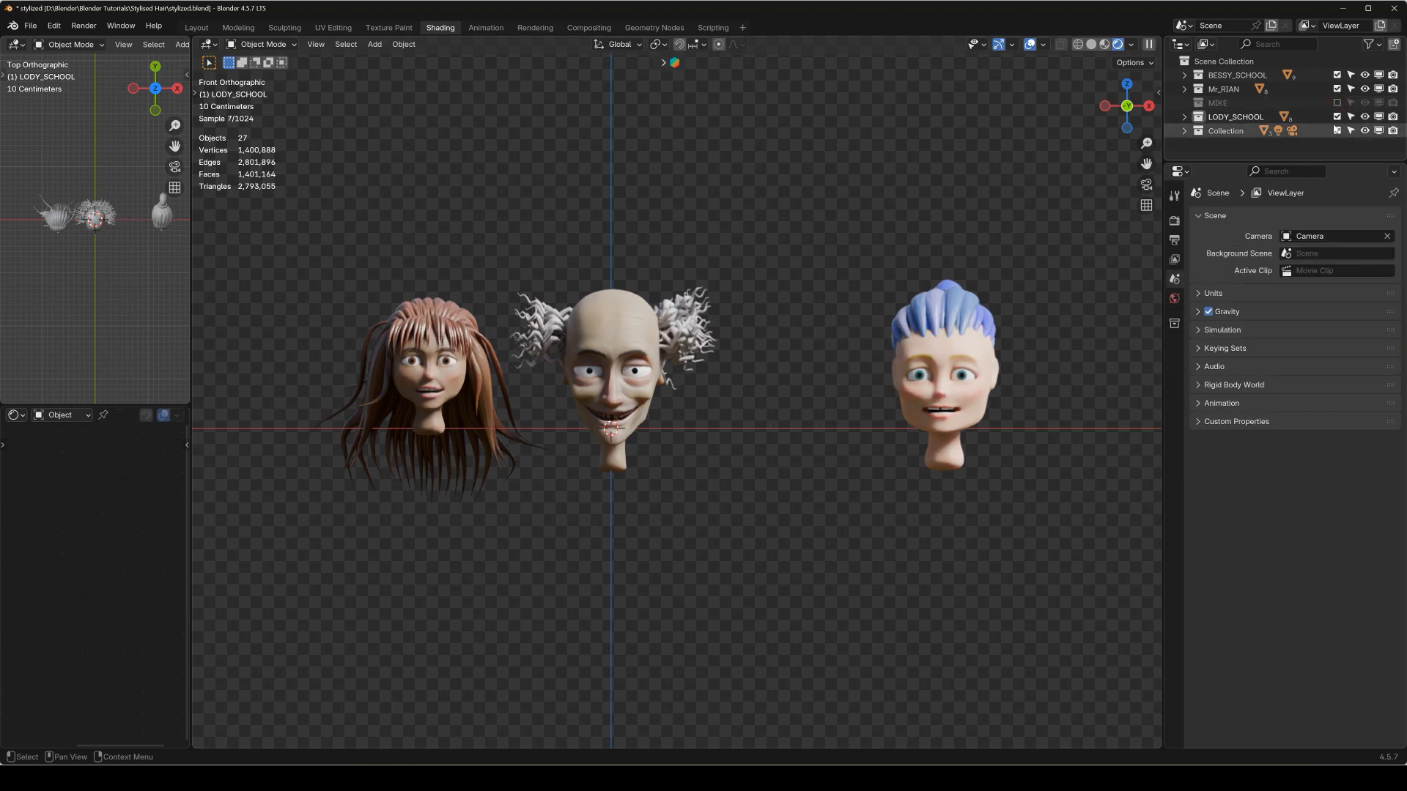
left_click(1337, 117)
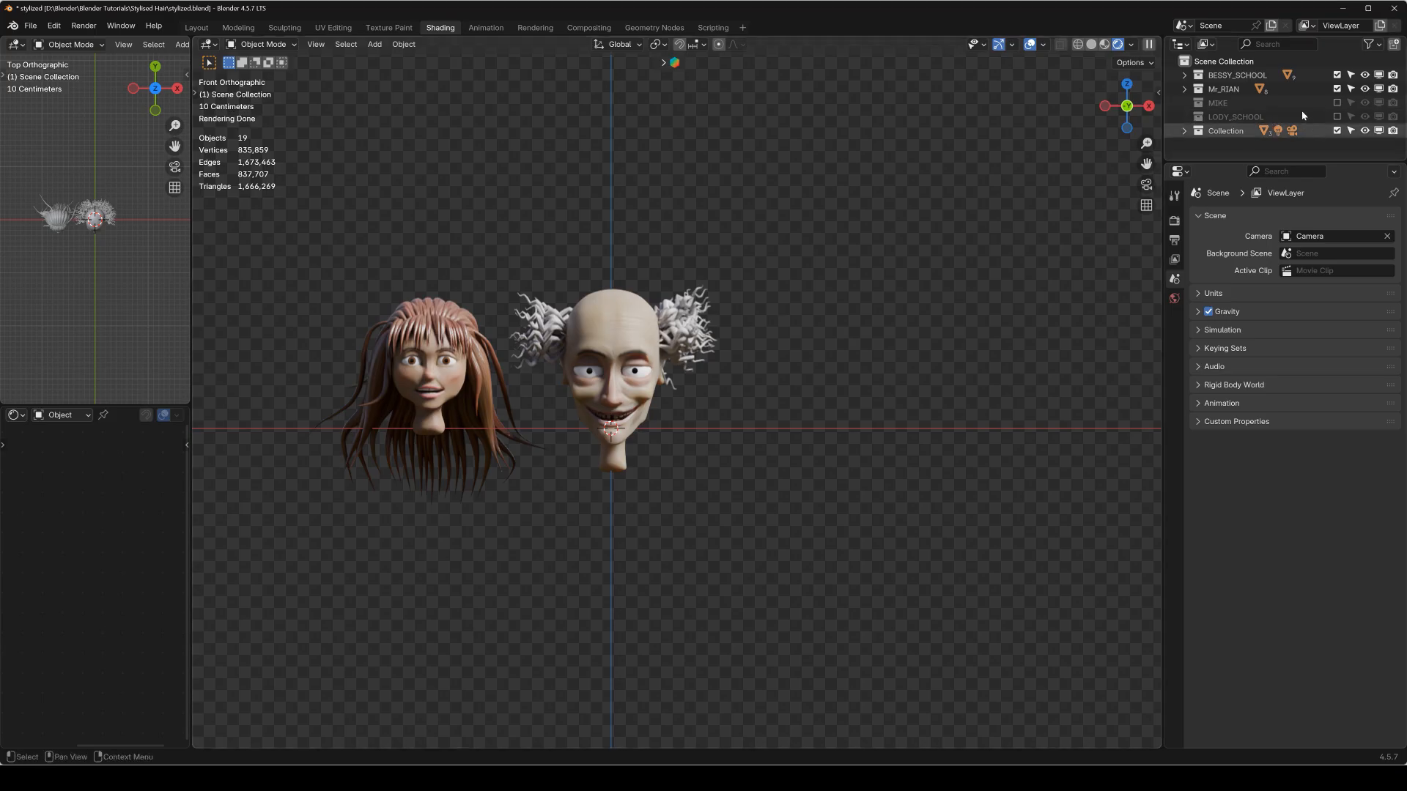
left_click(1338, 74)
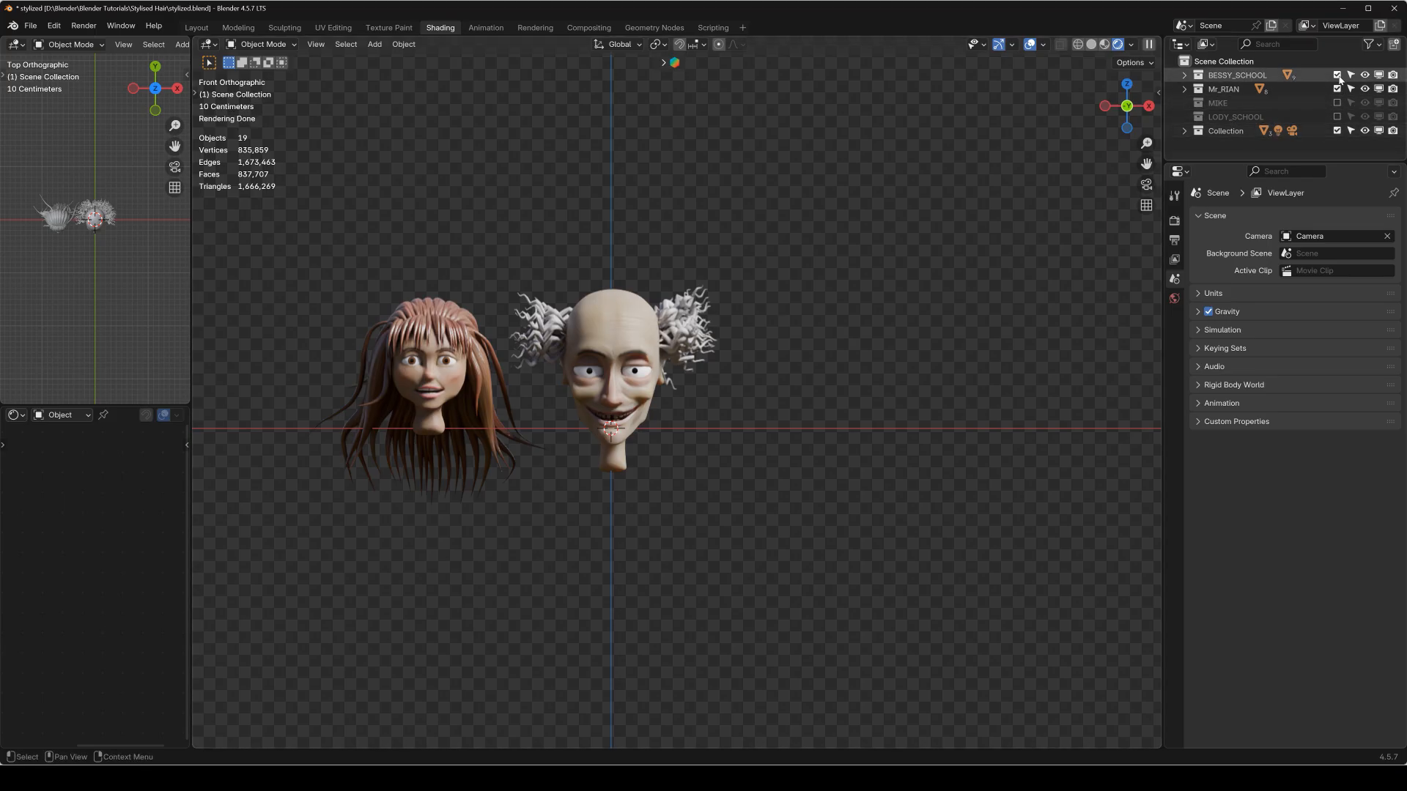
scroll(572, 294, "up", 4)
scroll(572, 295, "up", 2)
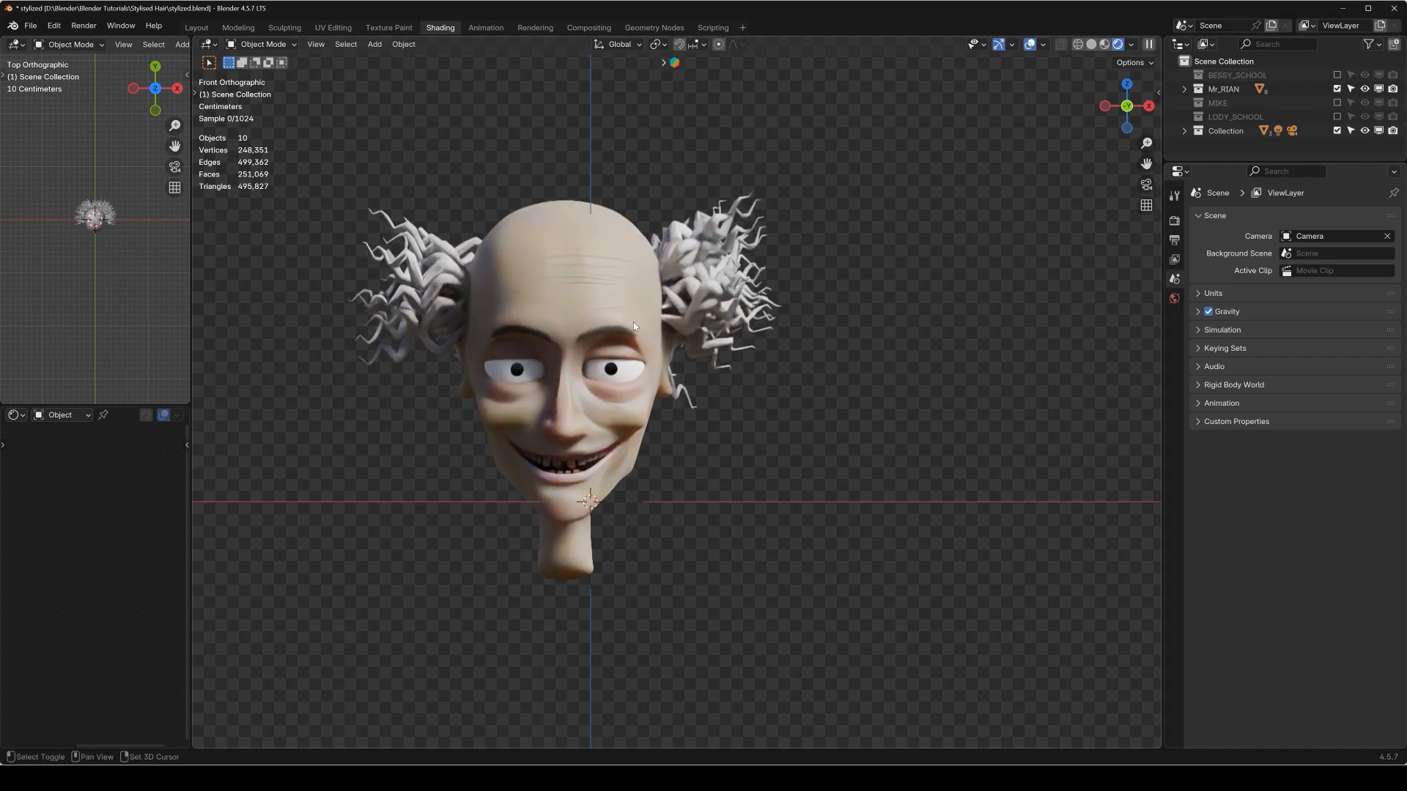
Switch the viewport to solid shading and hide the bald head's curly hair mesh.
left_click(633, 323)
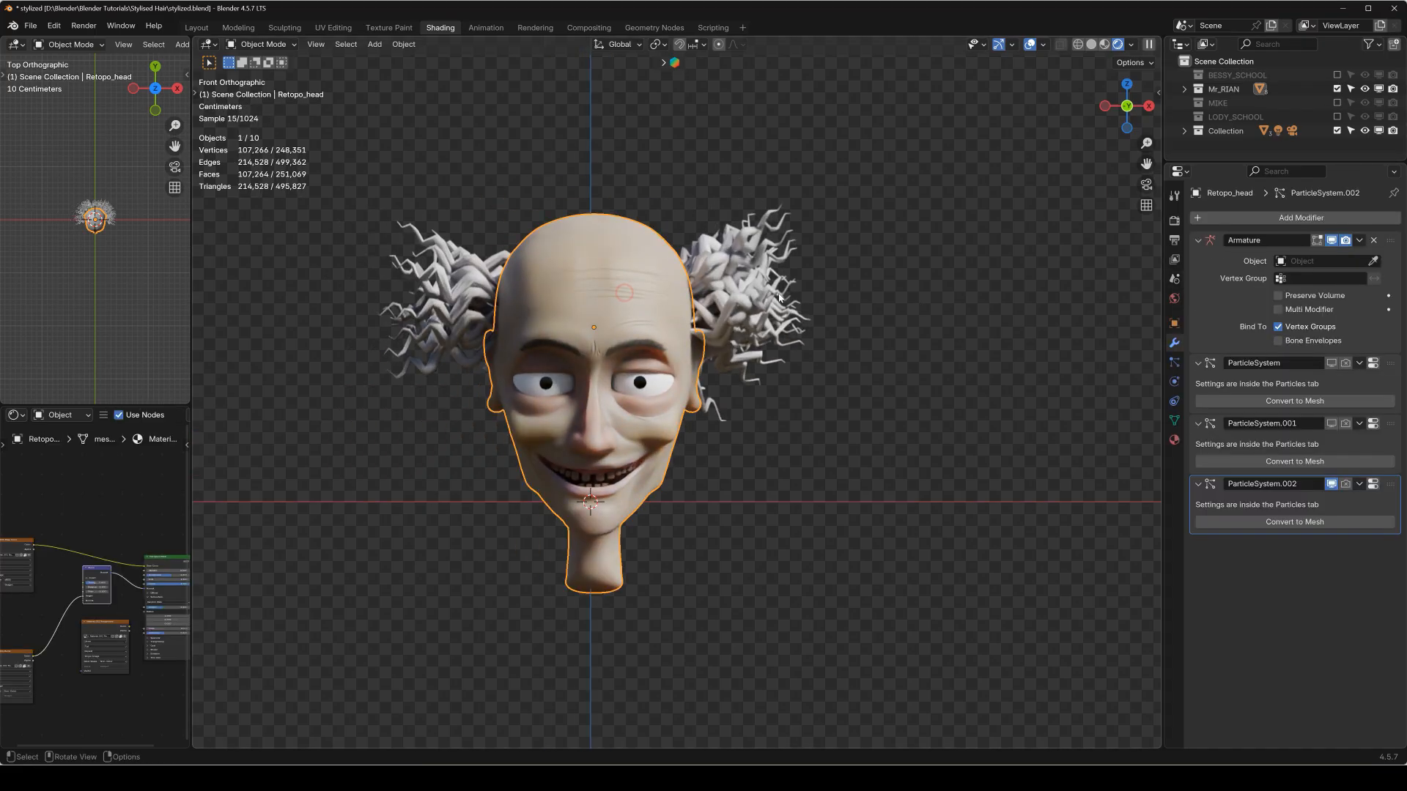
left_click(1091, 44)
left_click(1175, 363)
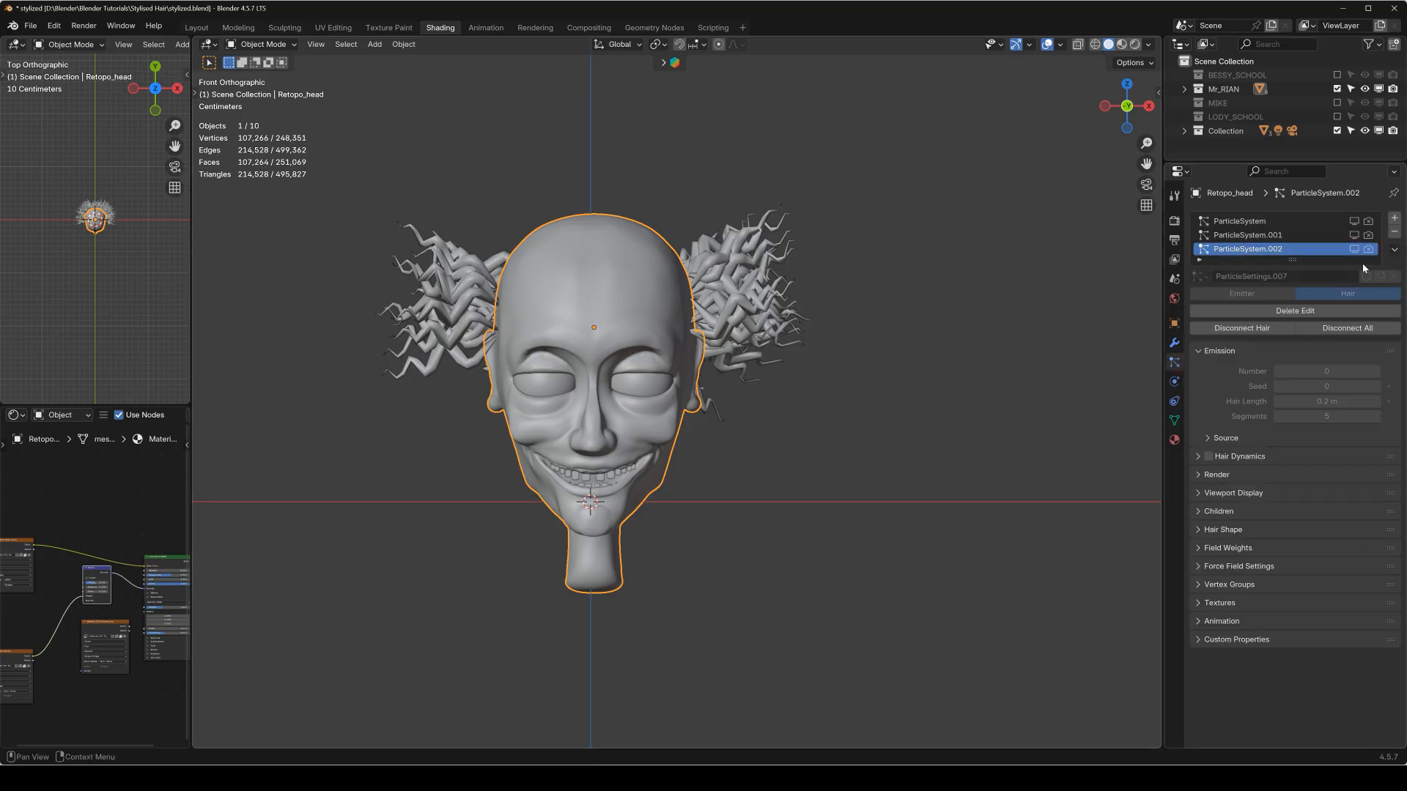
left_click(798, 307)
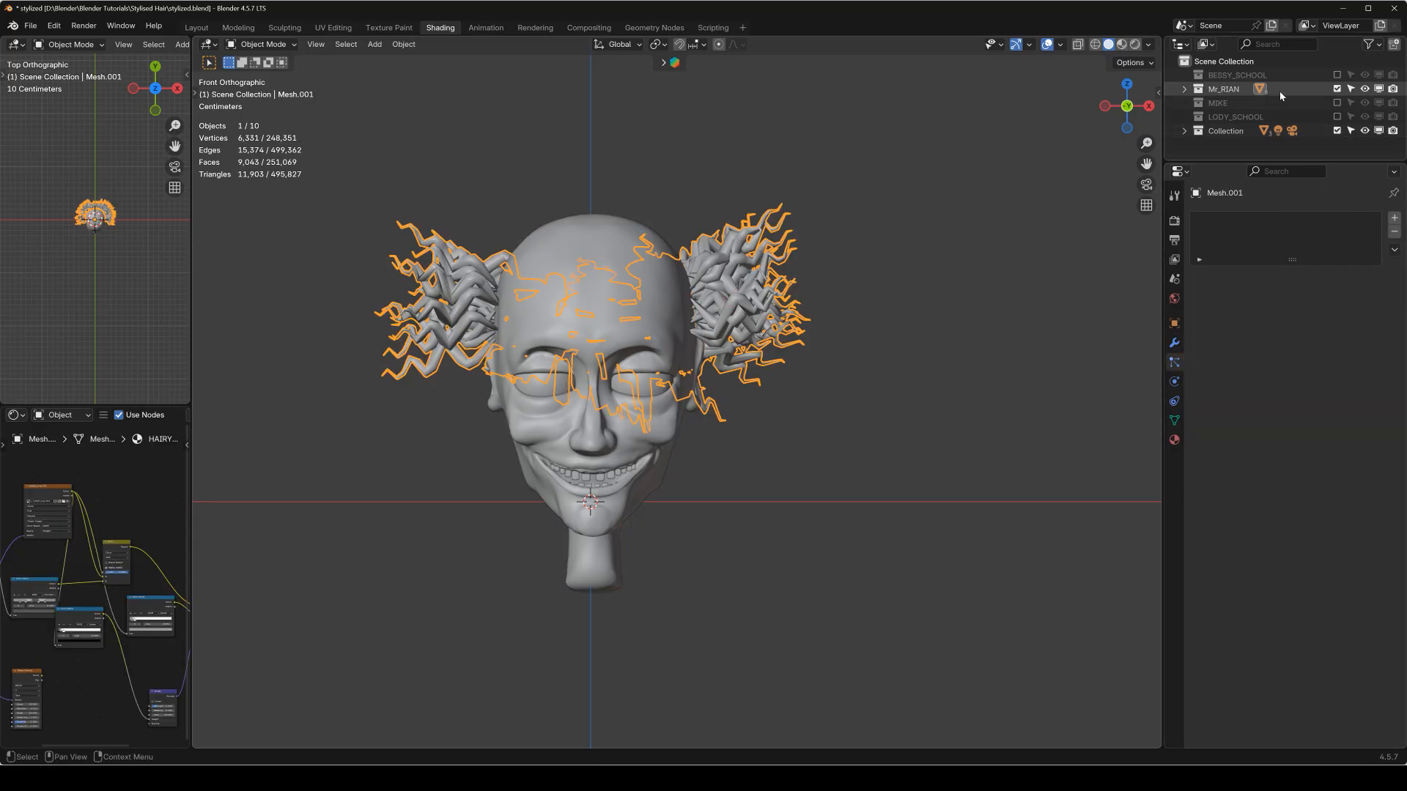
key("h")
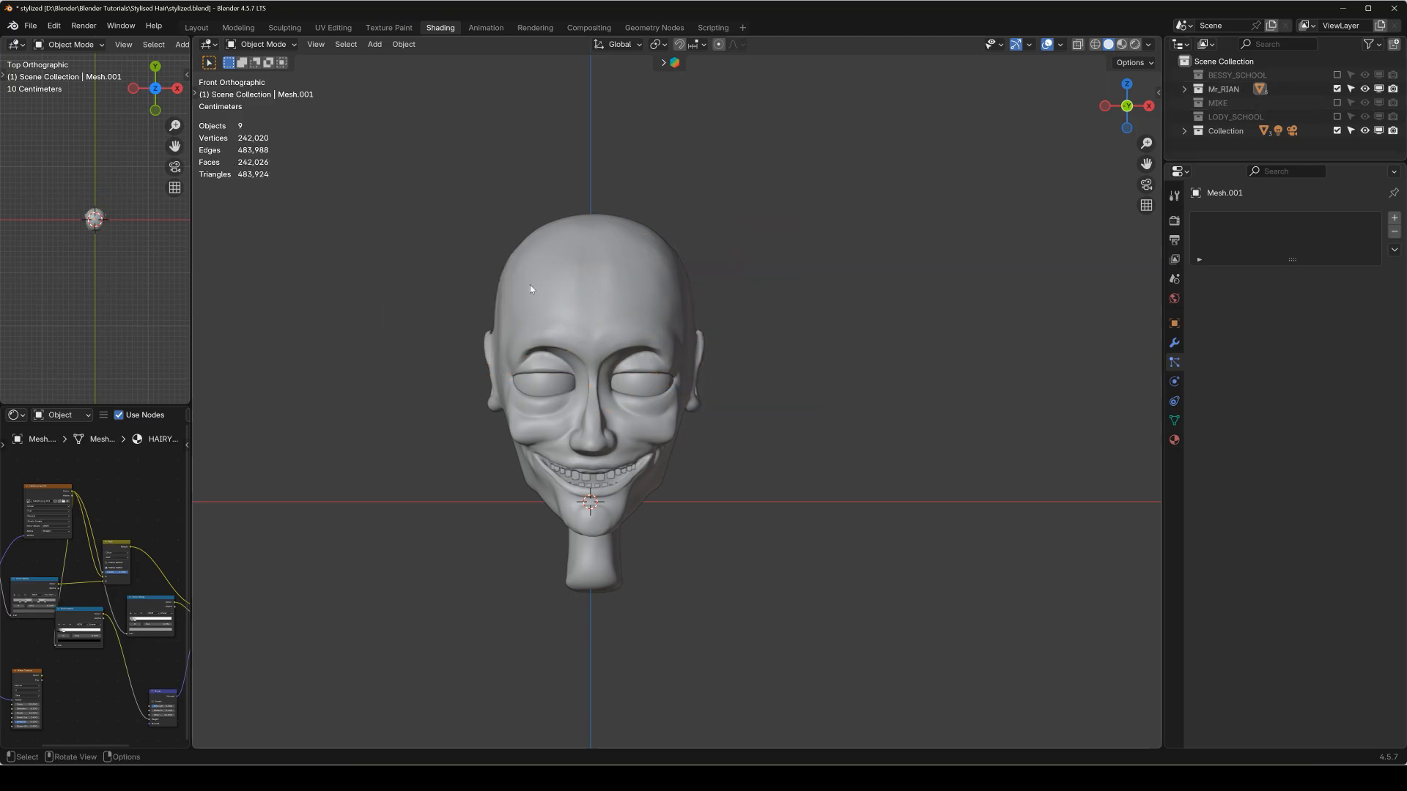
Add a new particle system to the bald head, make it the Hair type and set the hair length to 0.3 m.
middle_click_drag(611, 296, 701, 282)
left_click(606, 309)
key("KP_1")
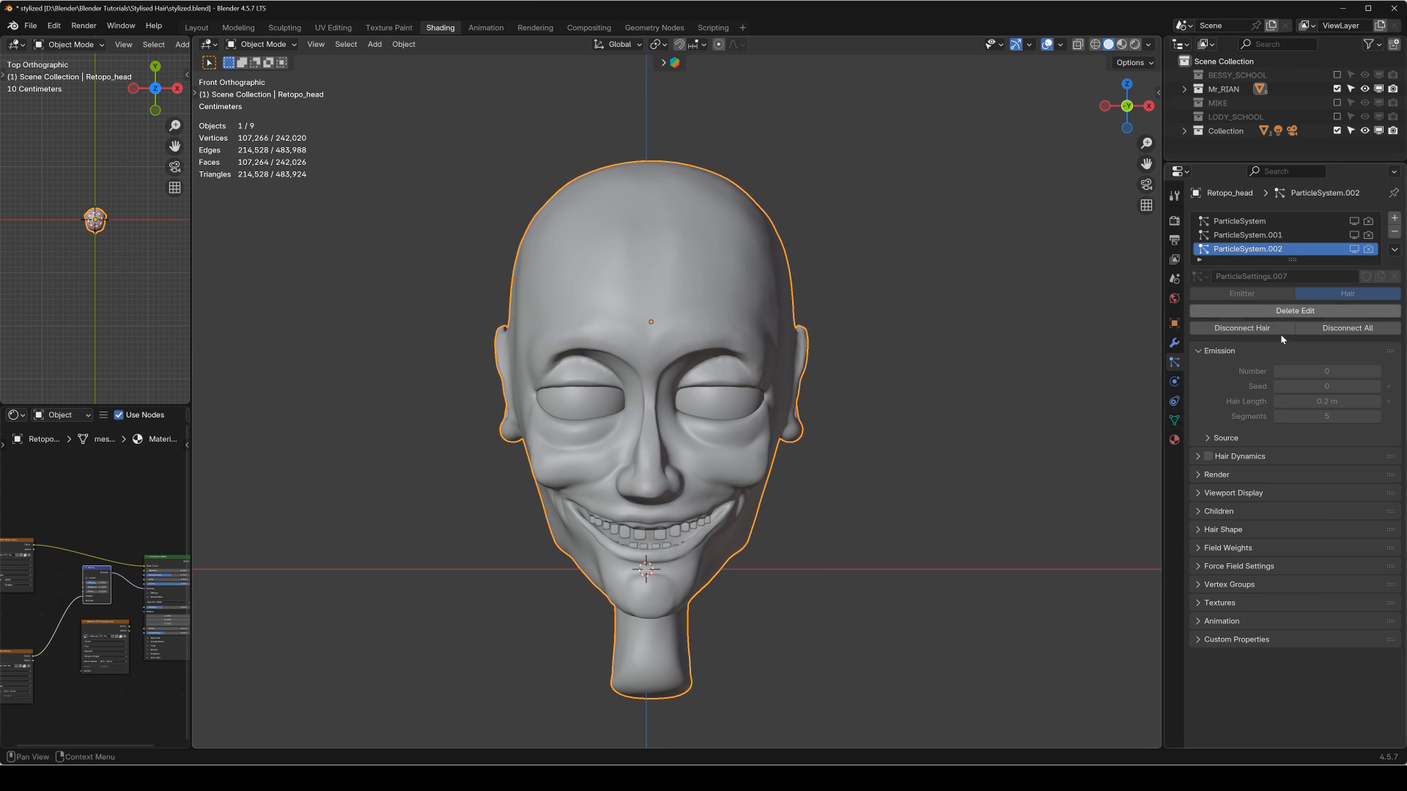
left_click(1391, 221)
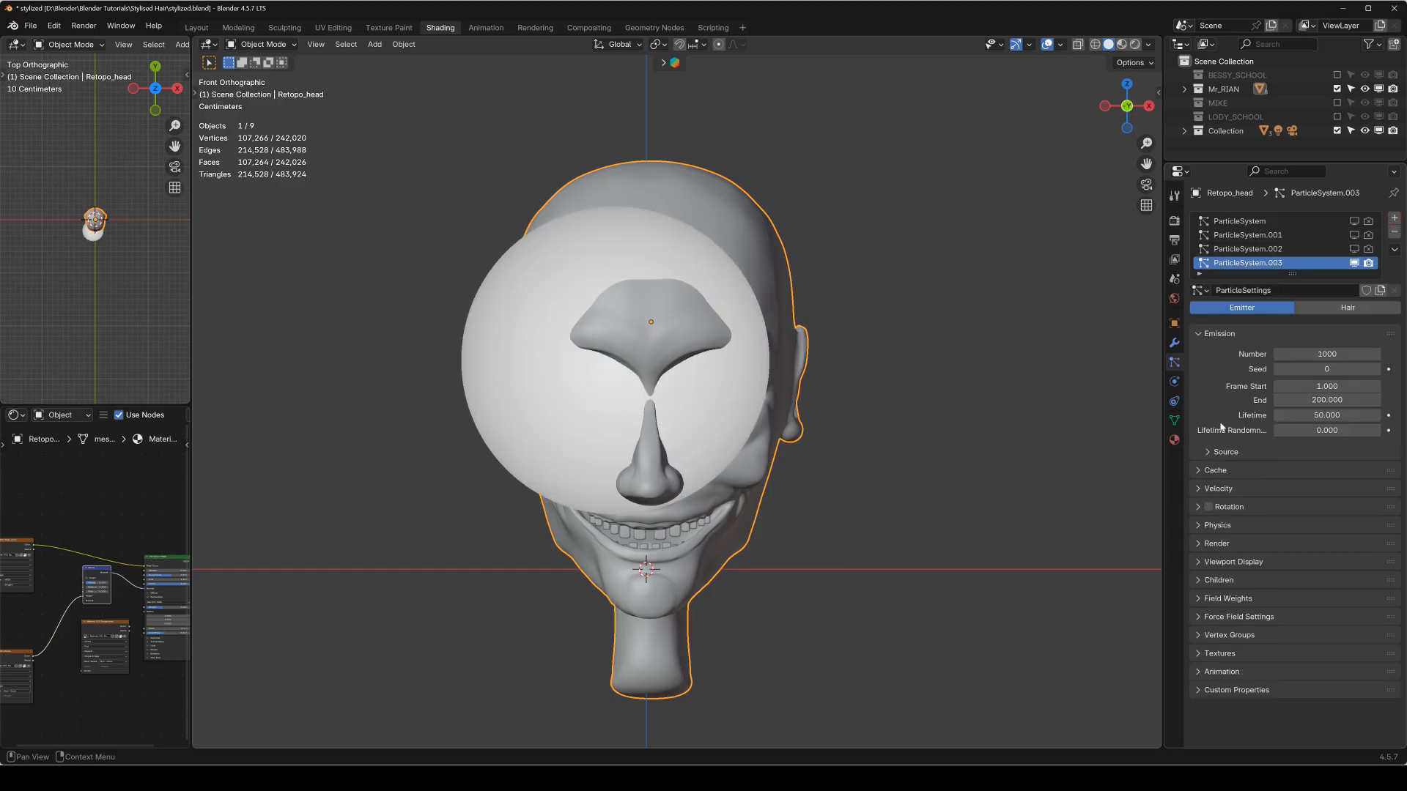
left_click(1335, 309)
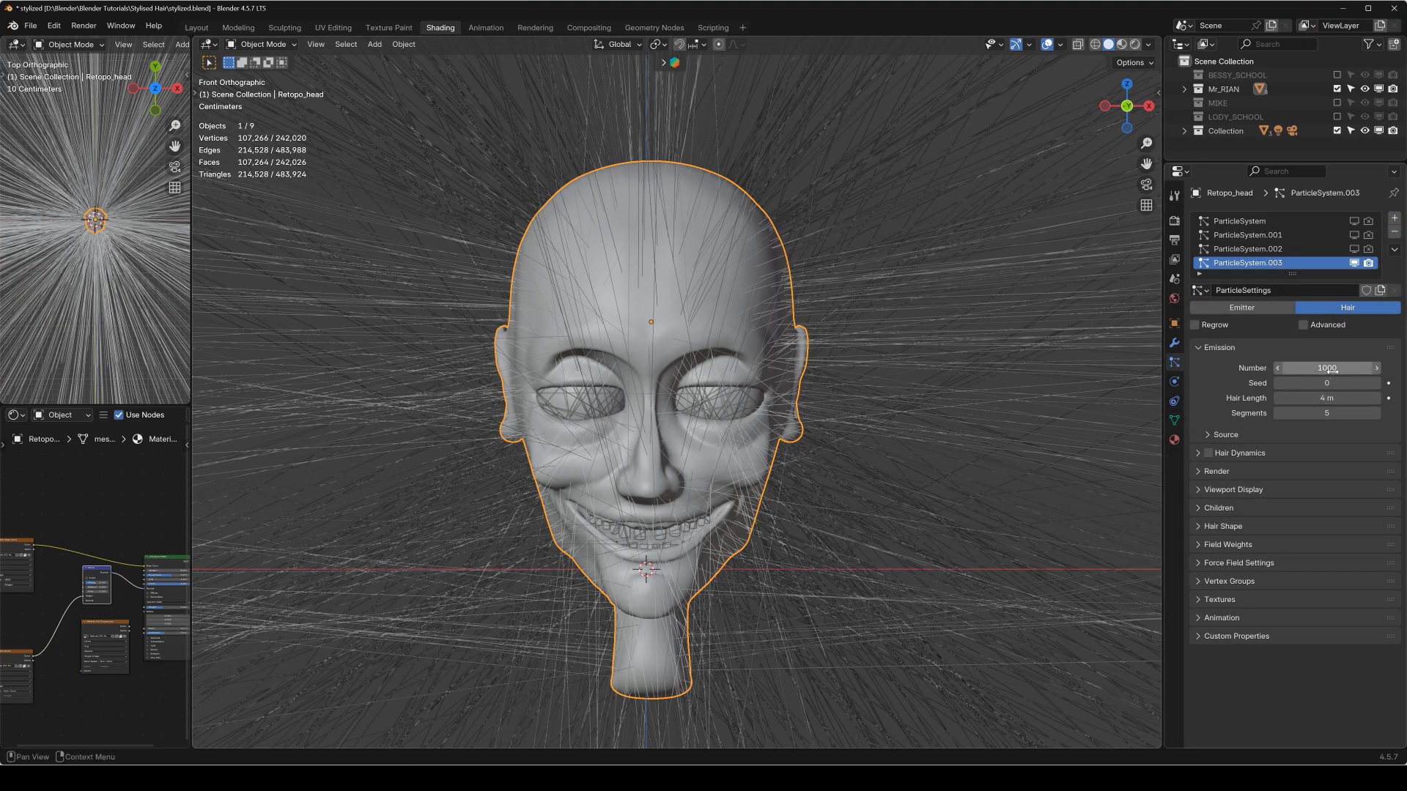
left_click(1332, 399)
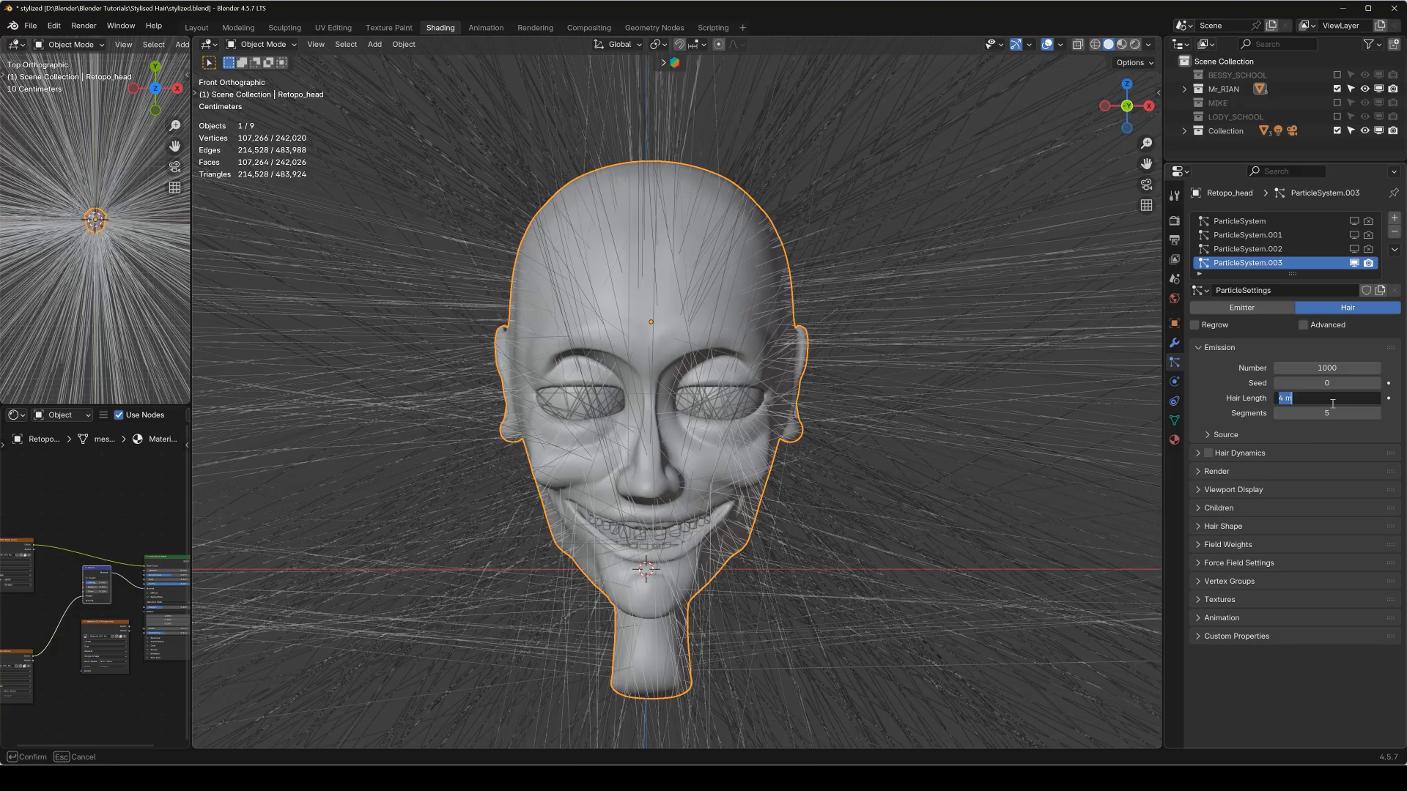
type(".3")
key("Return")
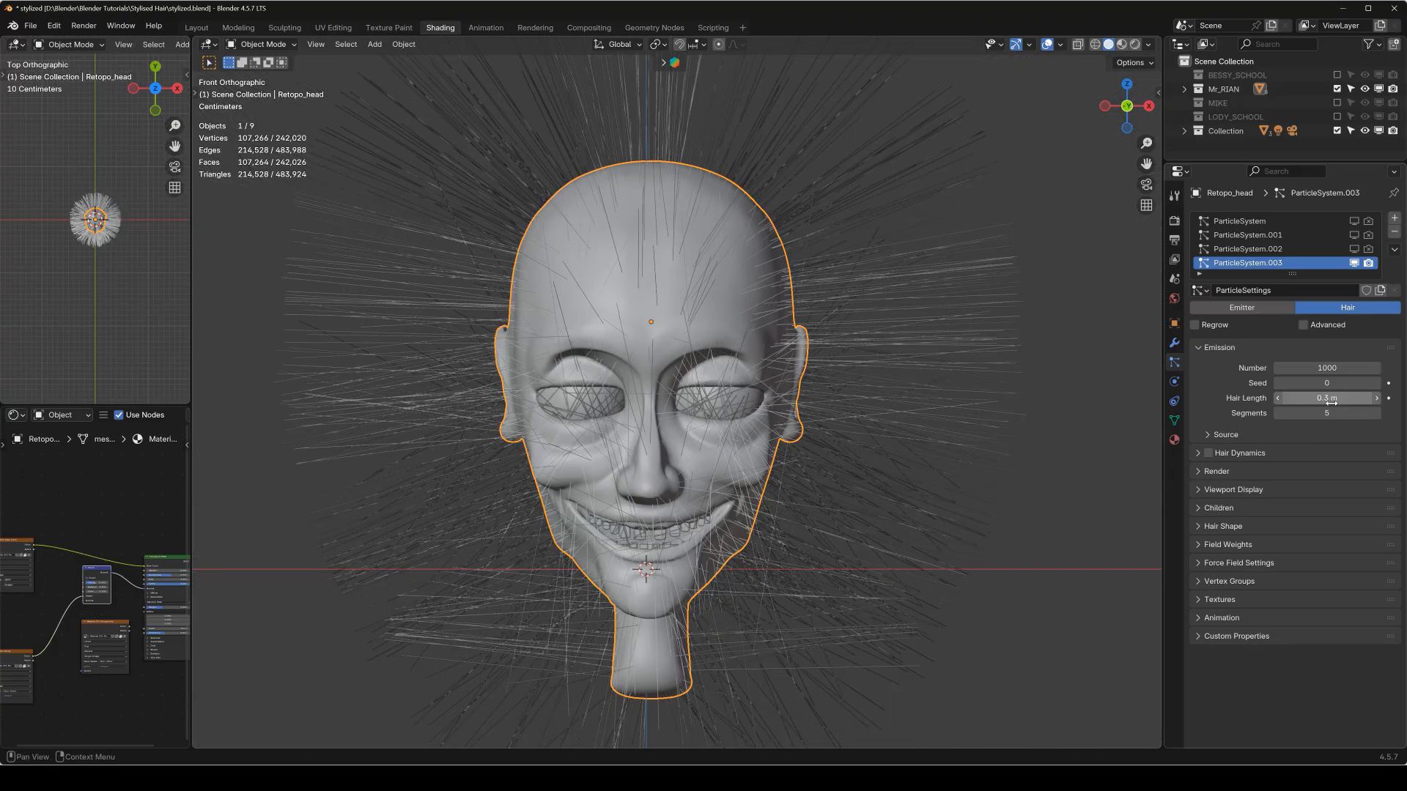
Set the new hair system's viewport display strand steps to 5.
scroll(878, 377, "down", 5)
middle_click_drag(810, 355, 713, 234)
key("KP_1")
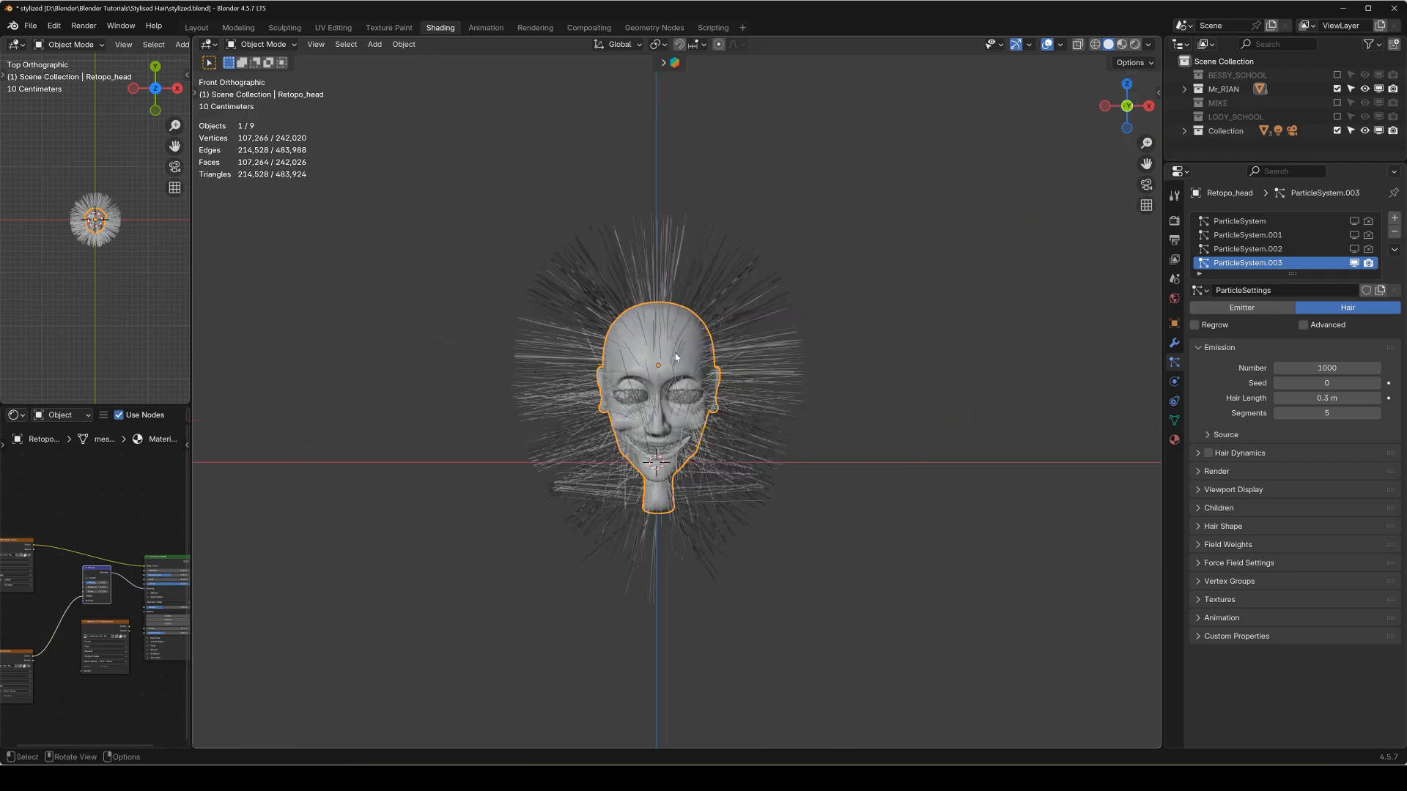
scroll(742, 371, "up", 3)
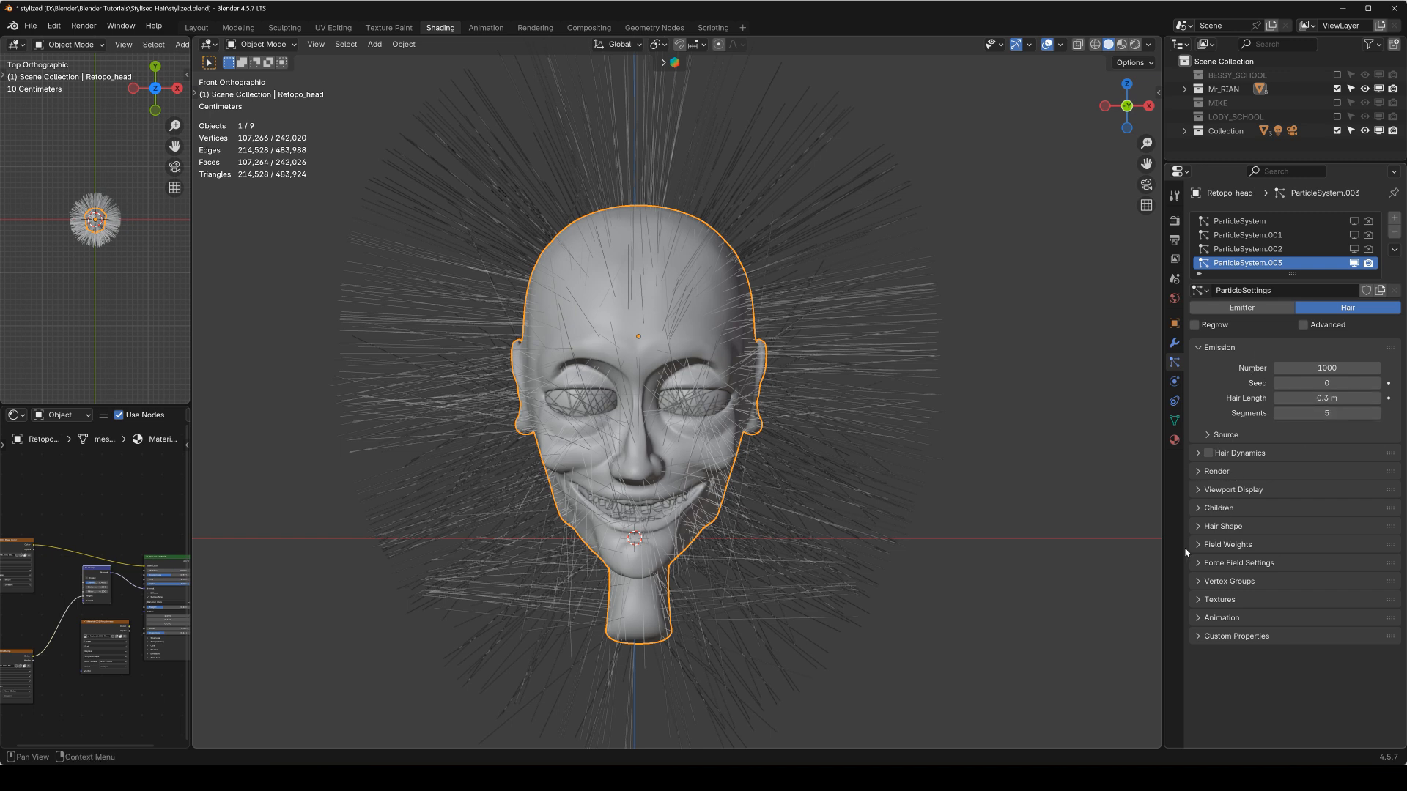
left_click(1177, 419)
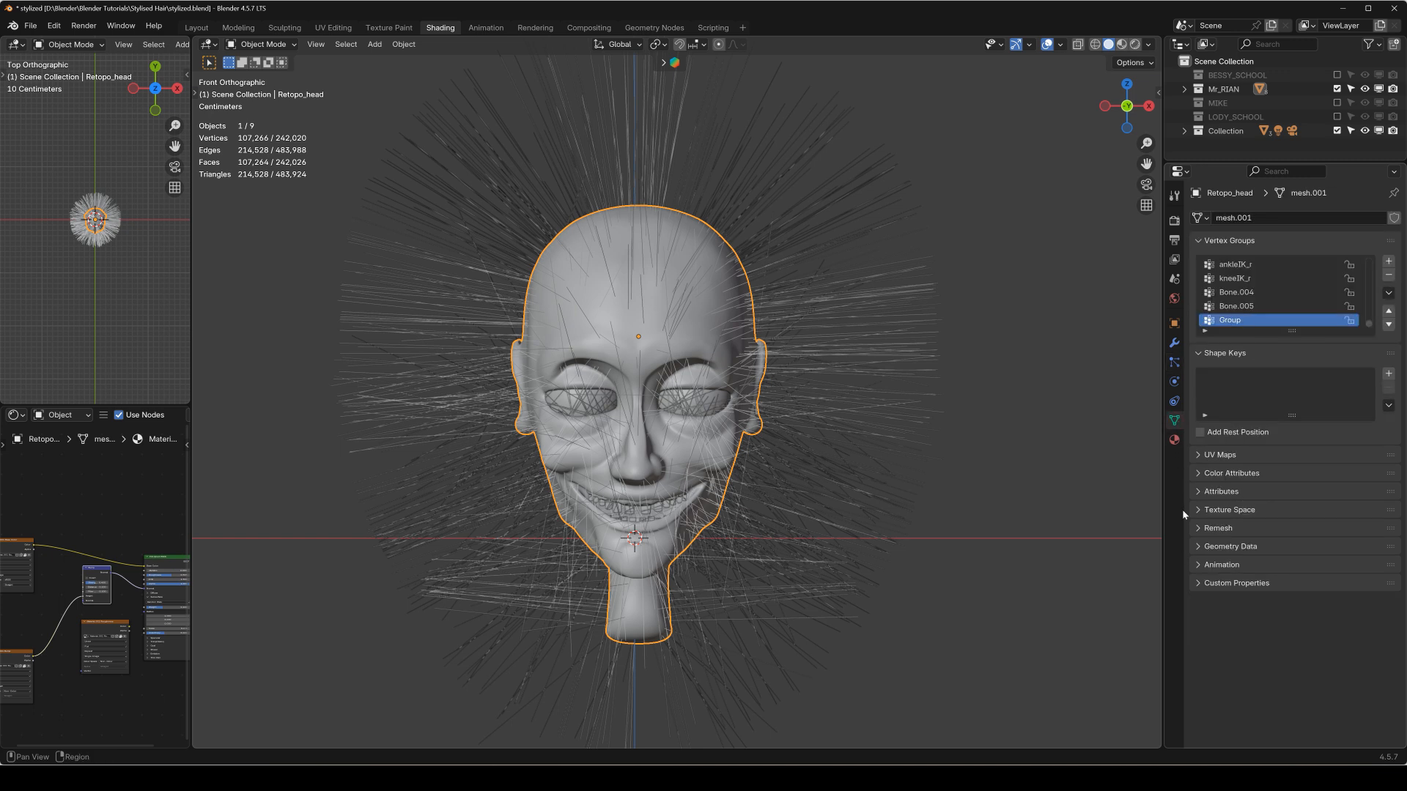
left_click(1175, 363)
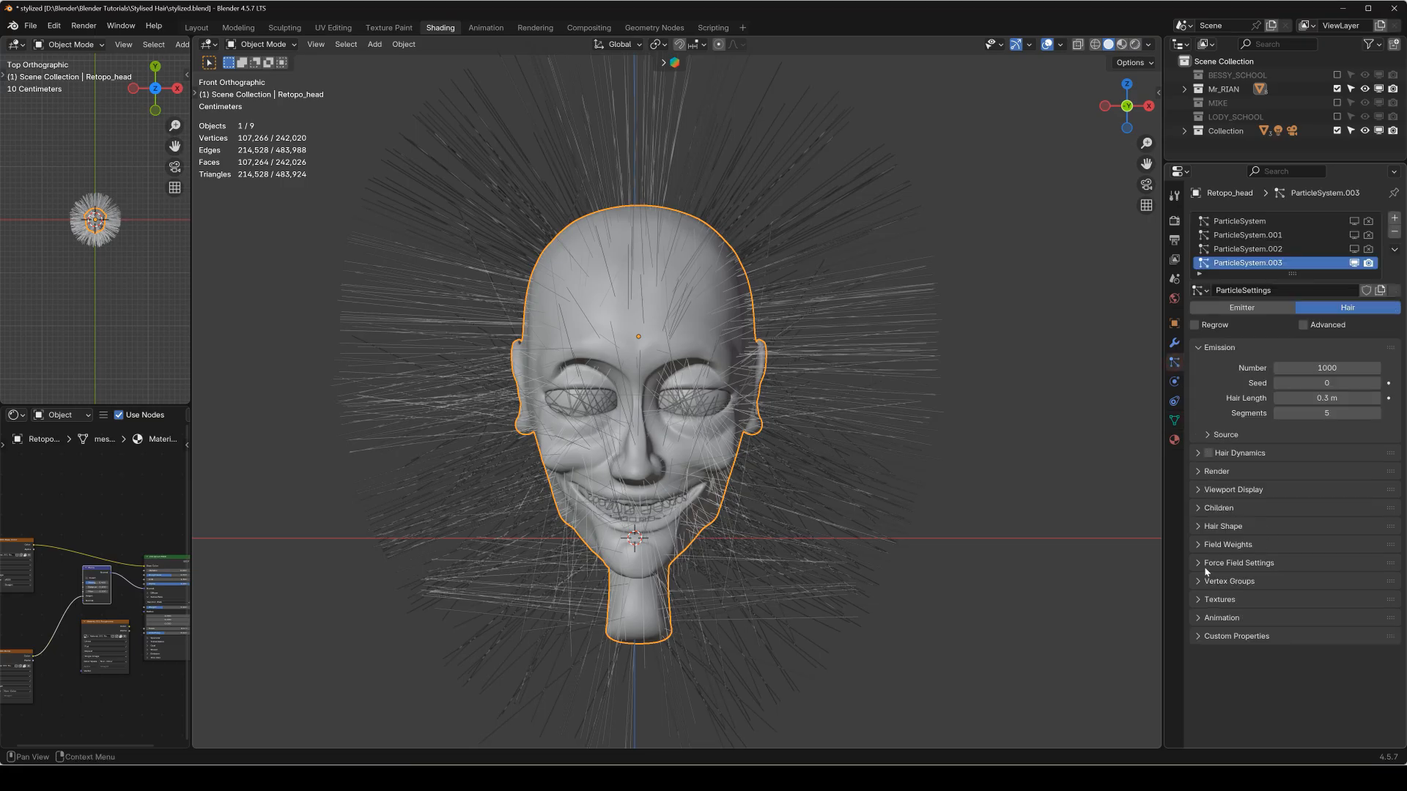
left_click(1202, 490)
left_click_drag(1373, 556, 1374, 557)
left_click(1374, 555)
left_click(1374, 557)
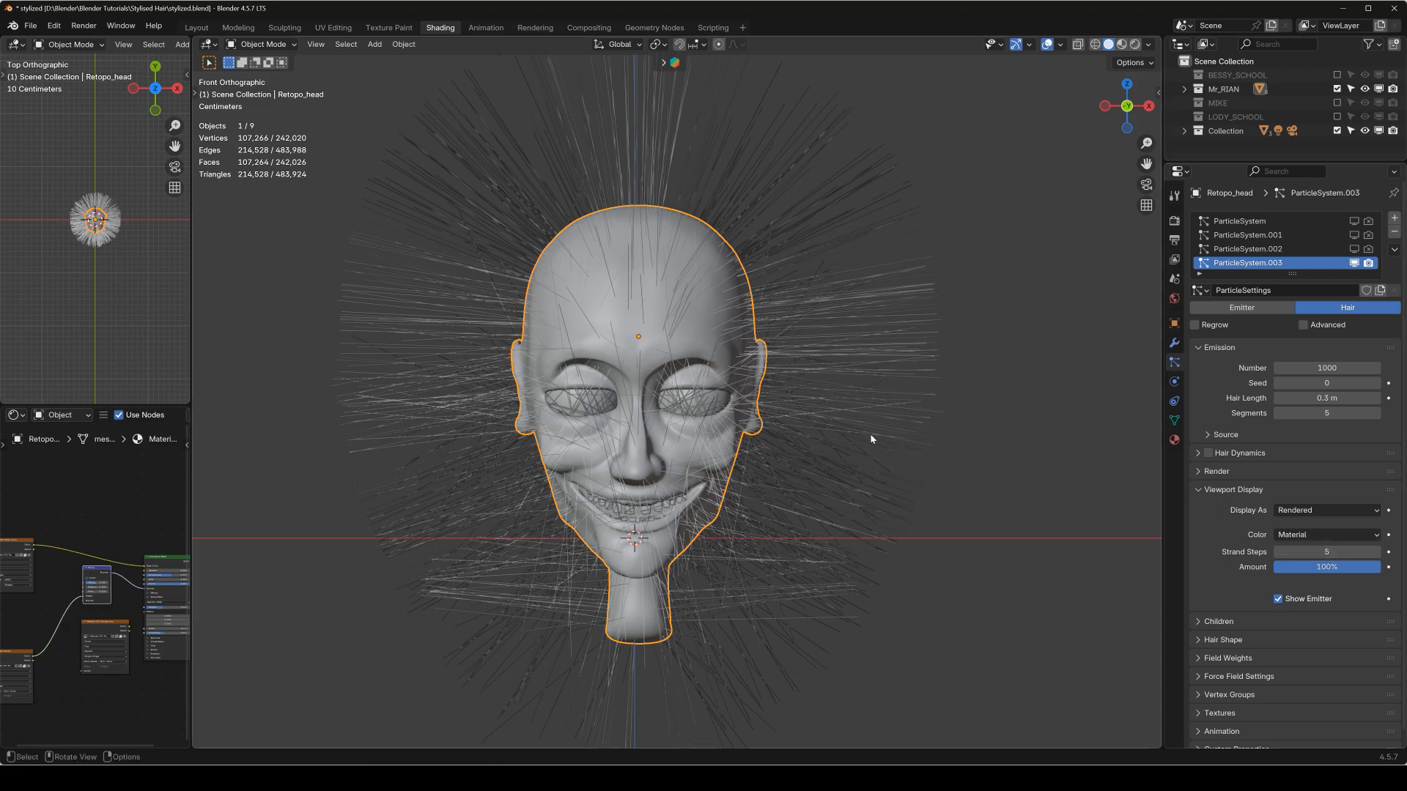
Set the new hair system's emission number to 0.
double_click(1327, 368)
type("0")
key("Return")
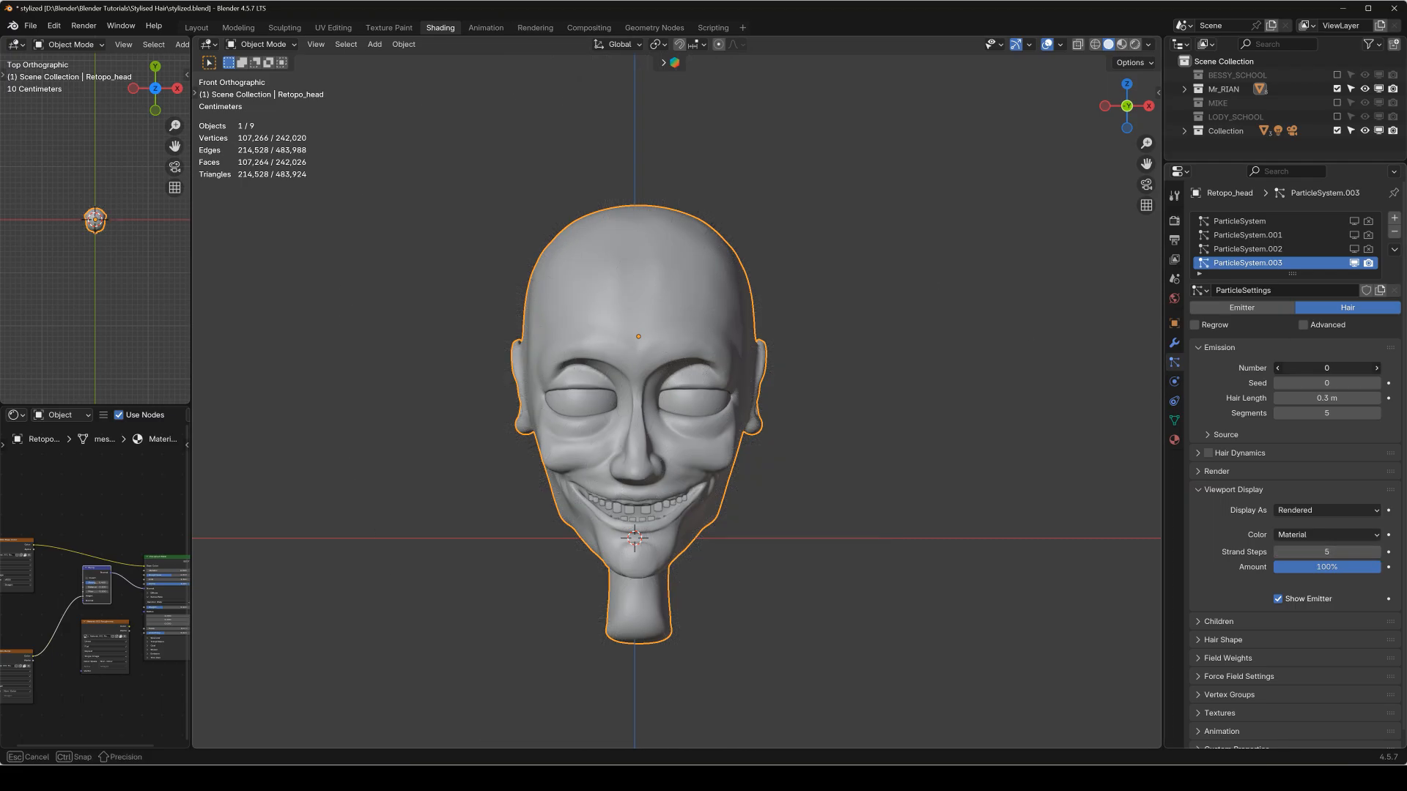
Put the head into Particle Edit mode and show the particle brush tools, viewing the head from its side.
middle_click_drag(643, 227, 621, 222)
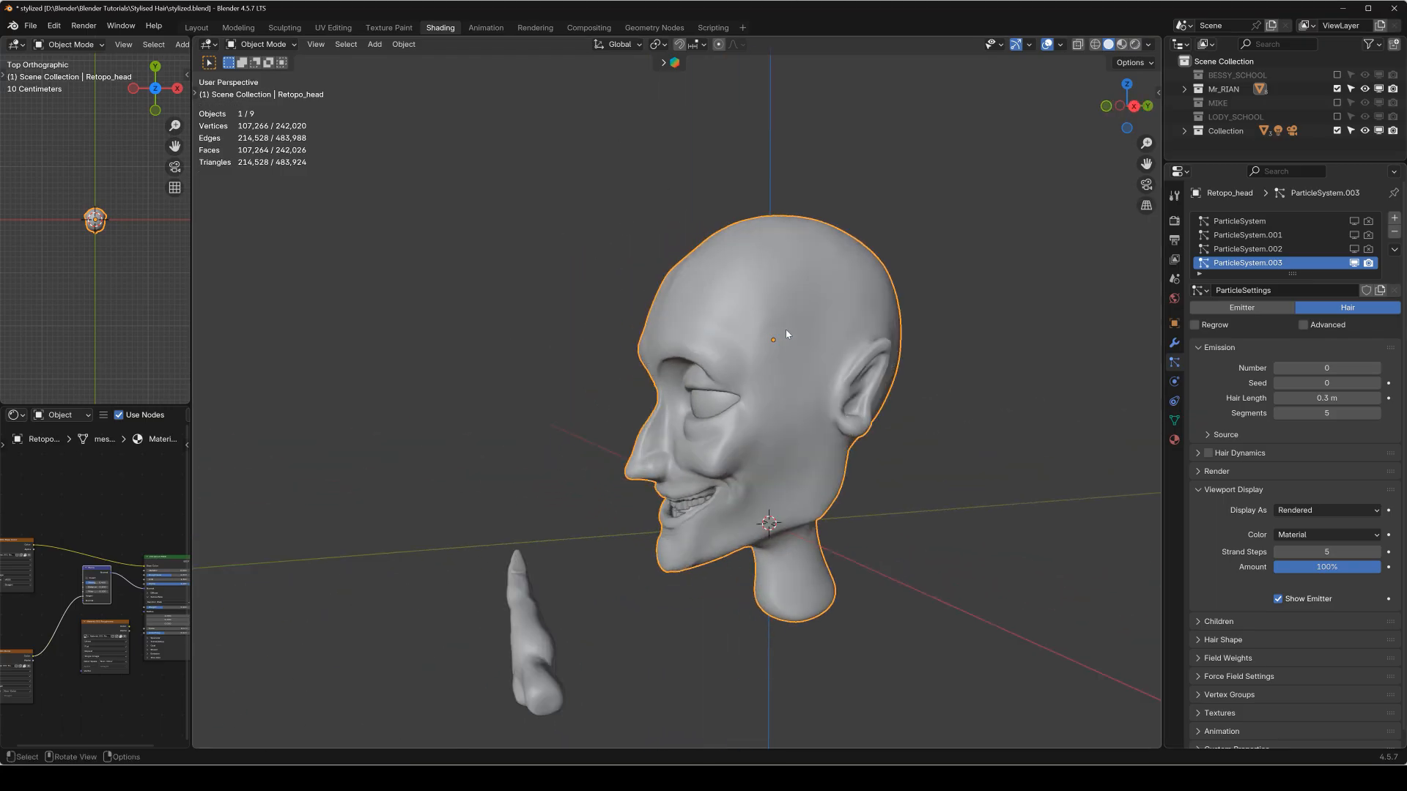
middle_click_drag(881, 331, 828, 272)
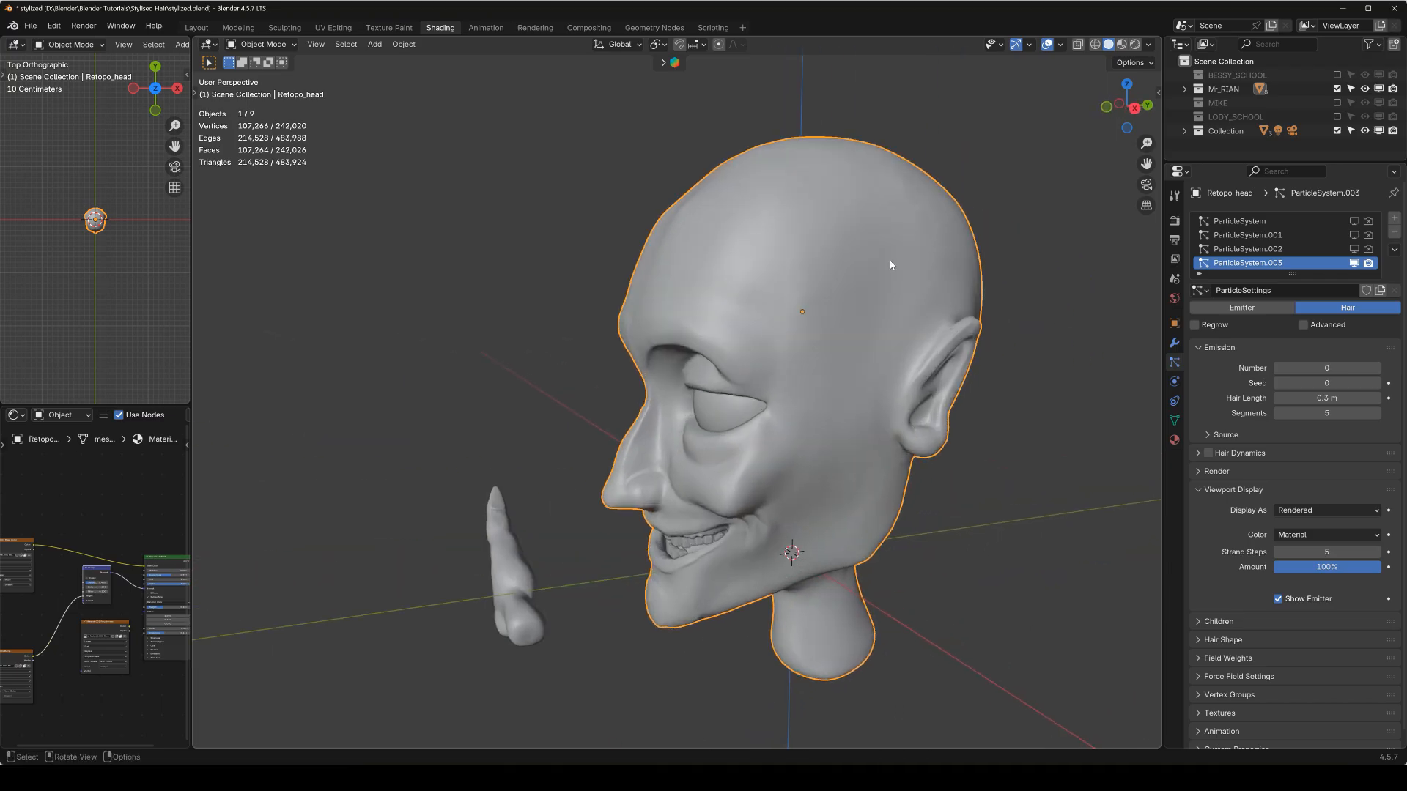
key("q")
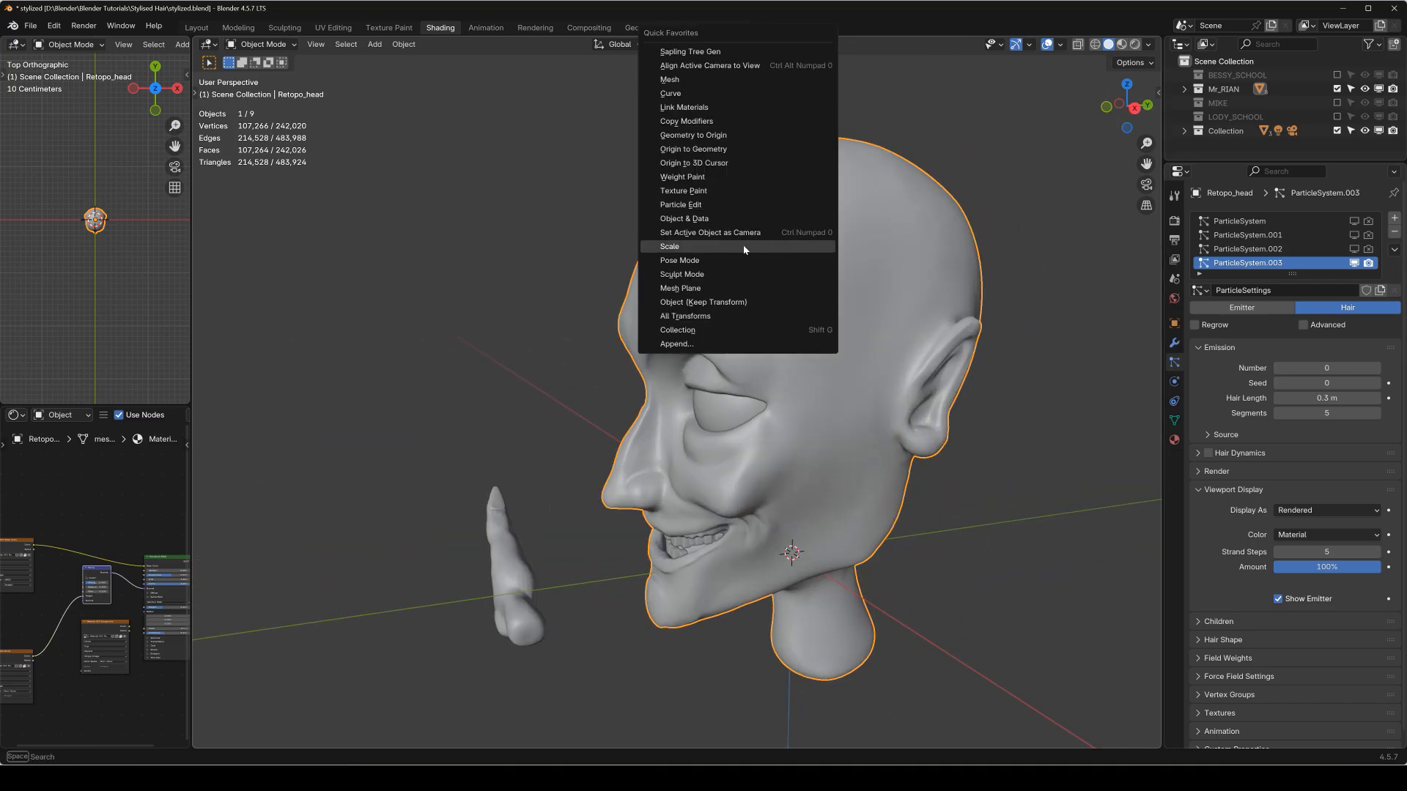
left_click(710, 204)
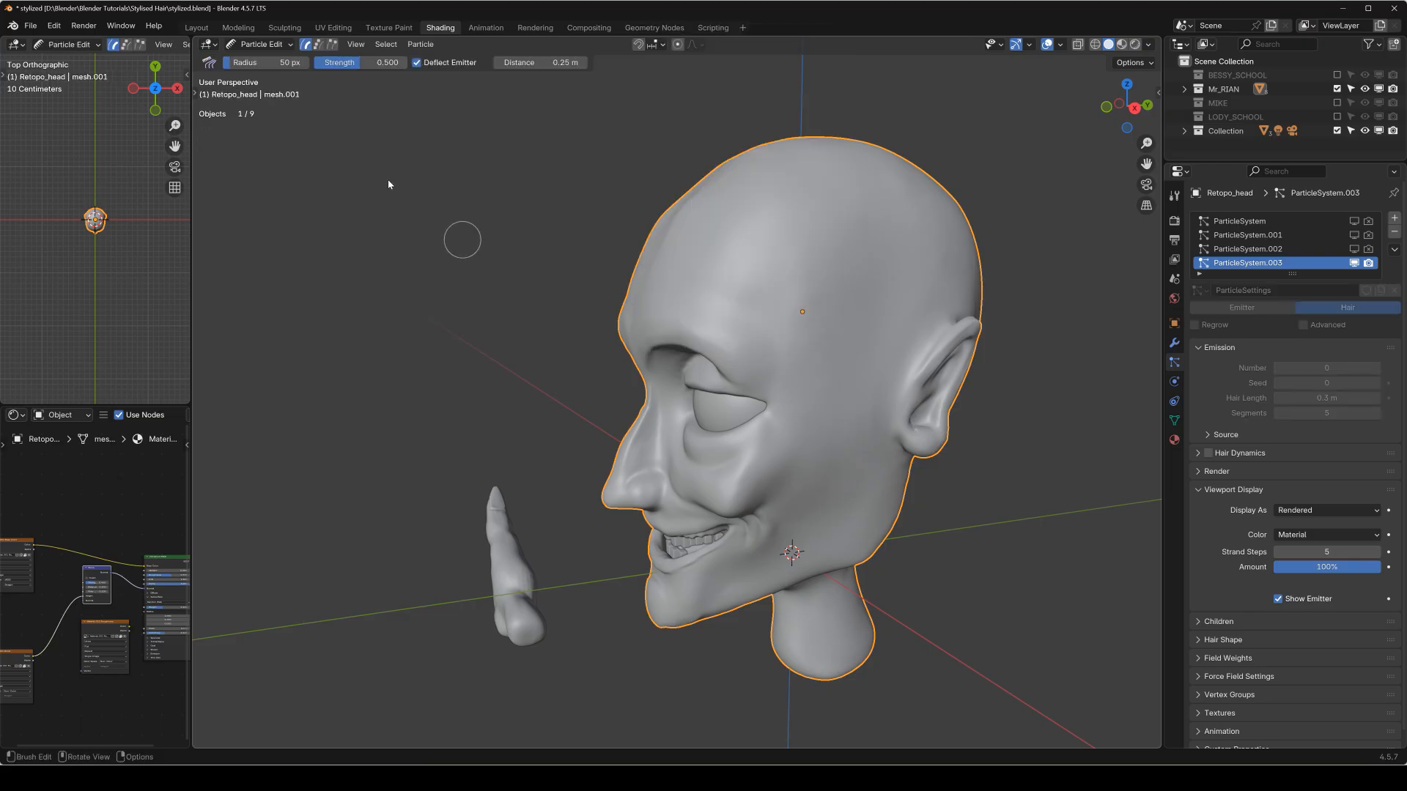
key("t")
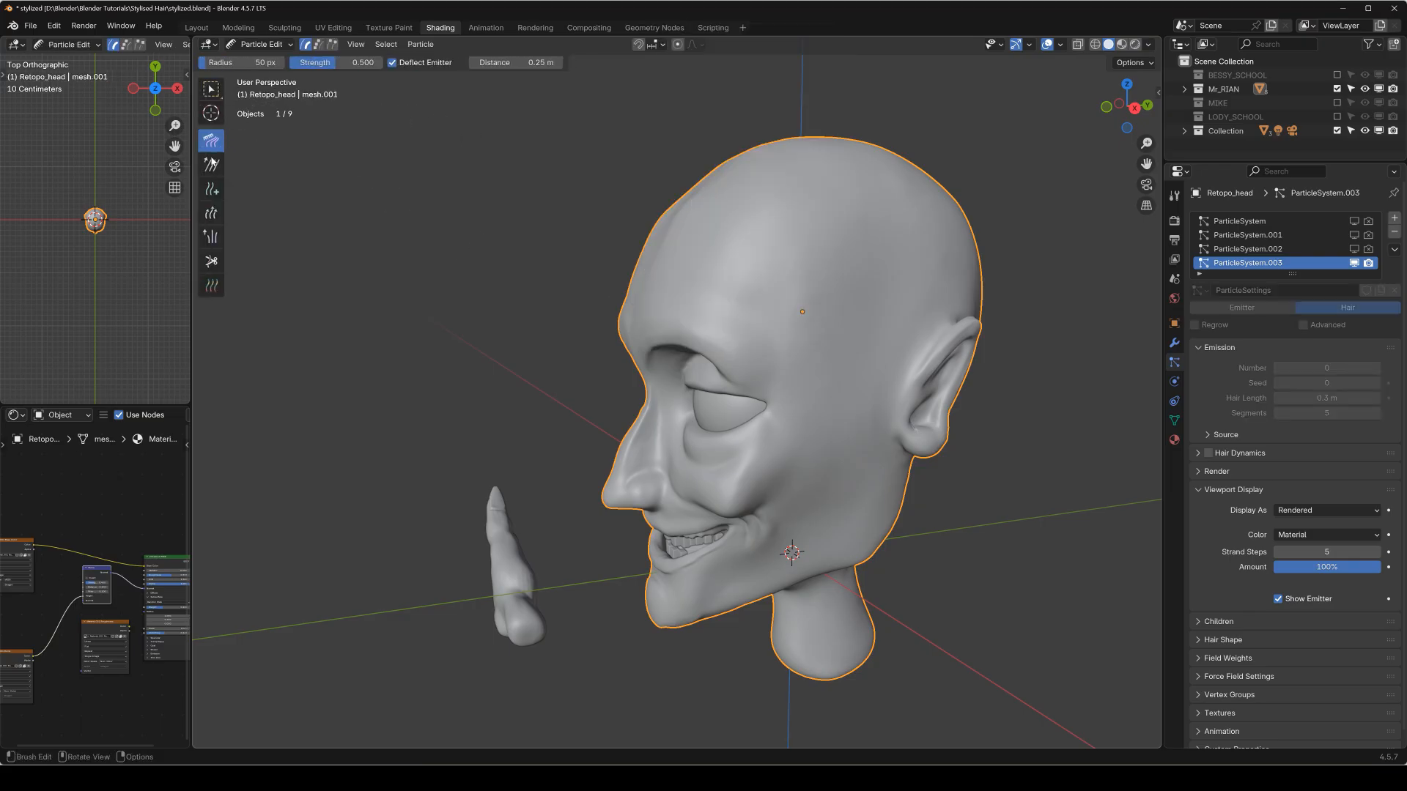
Choose the Add particle brush and set it to 10 keys and a count of 1.
key("shift+space")
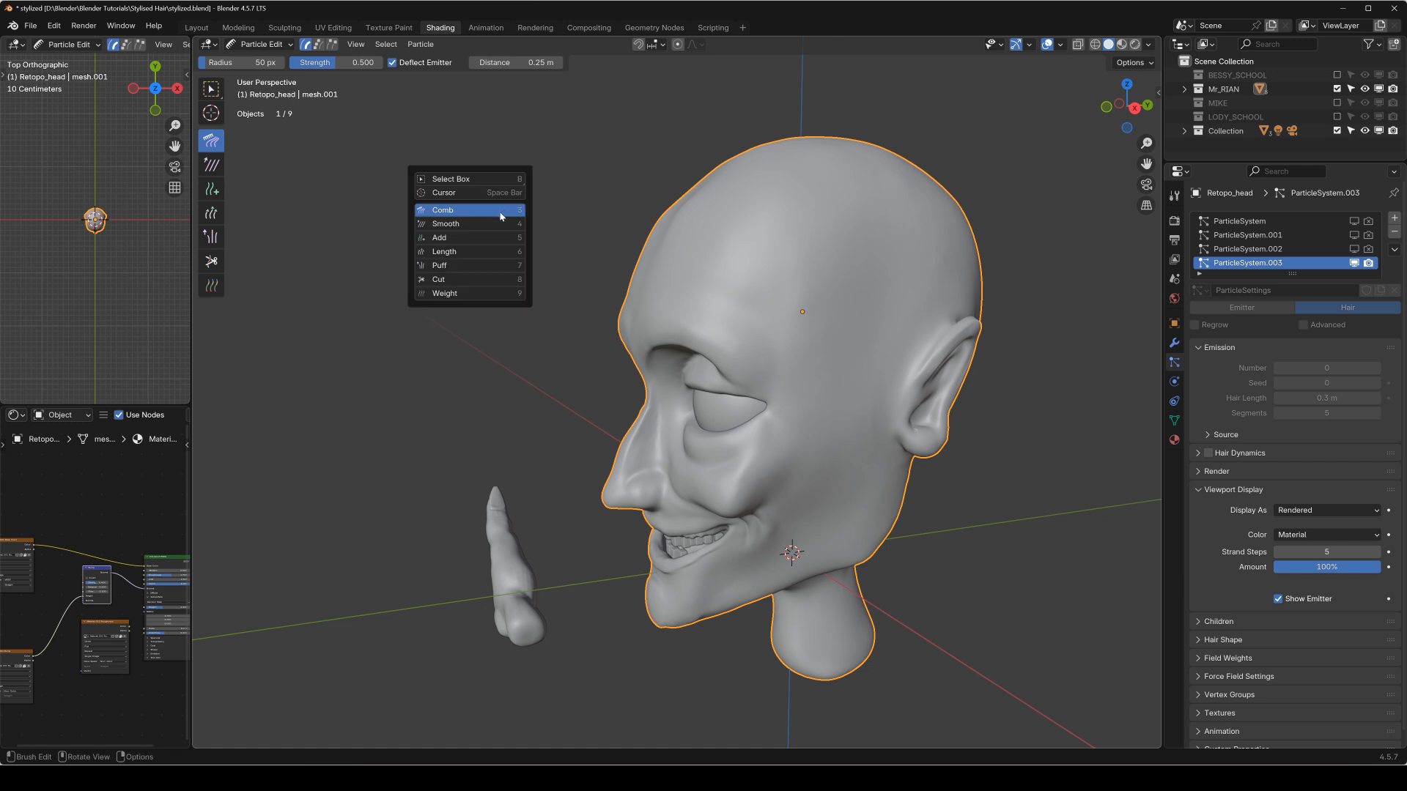
left_click(442, 238)
mouse_move(594, 268)
middle_mouse_down()
mouse_move(794, 348)
mouse_move(1107, 335)
middle_mouse_up()
left_click(1174, 196)
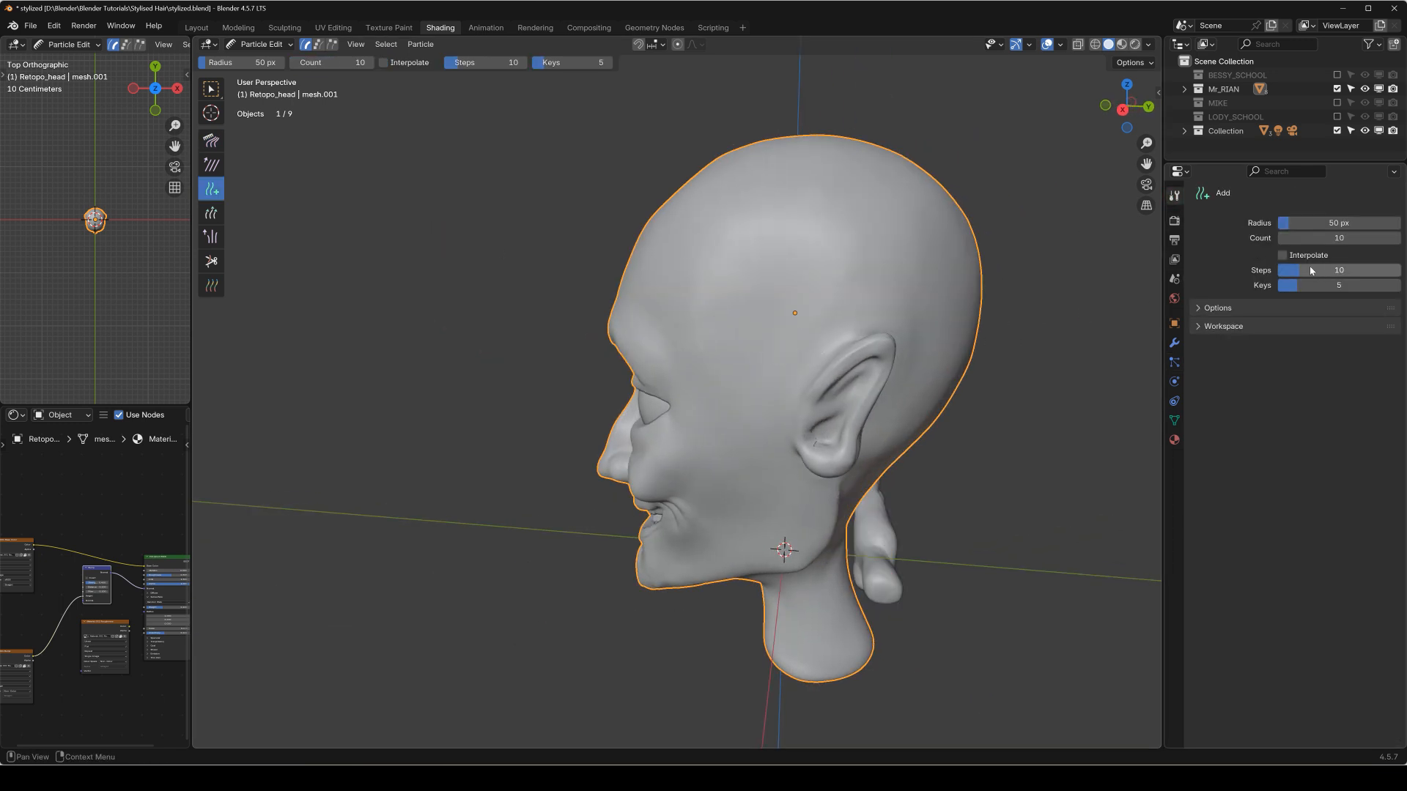
middle_click_drag(860, 320, 907, 268)
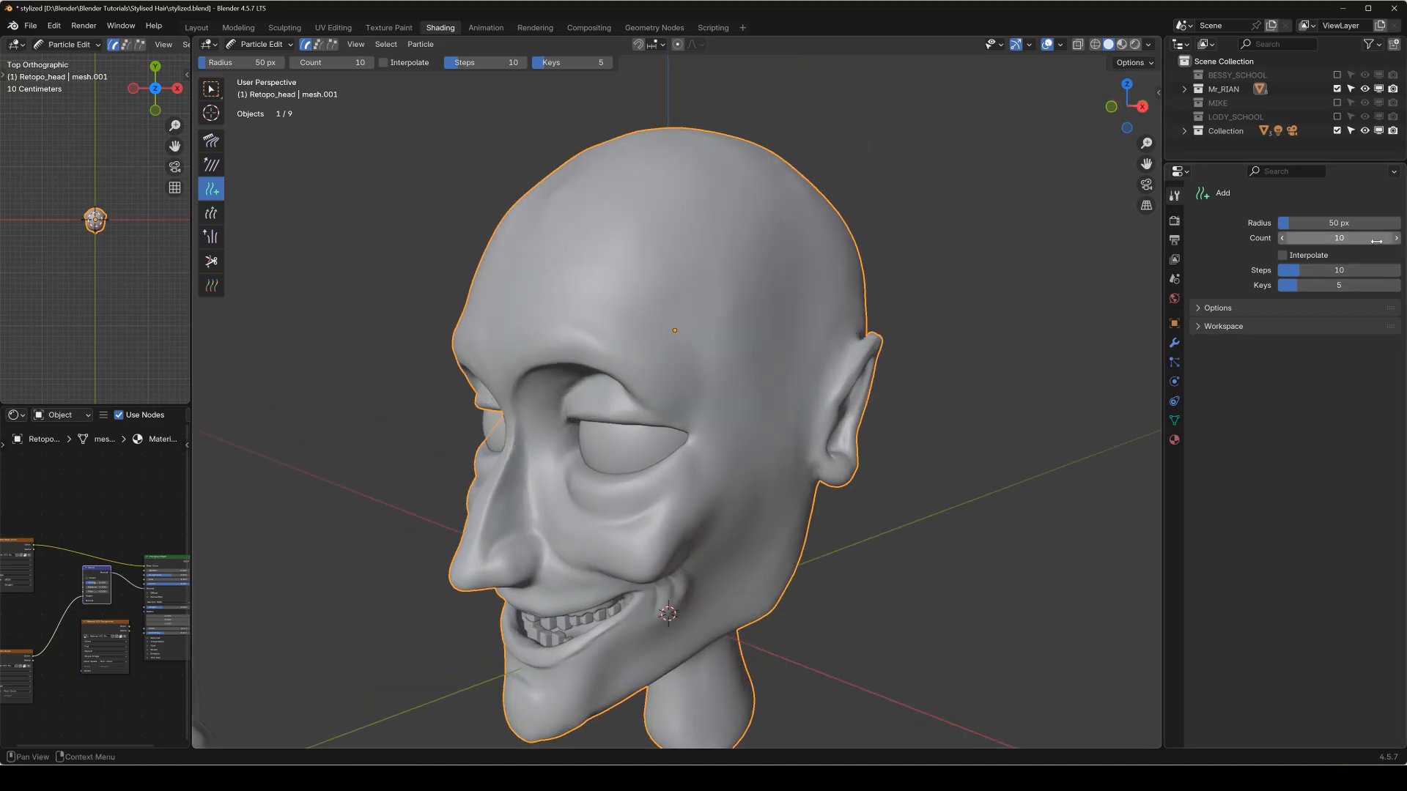
left_click(1346, 286)
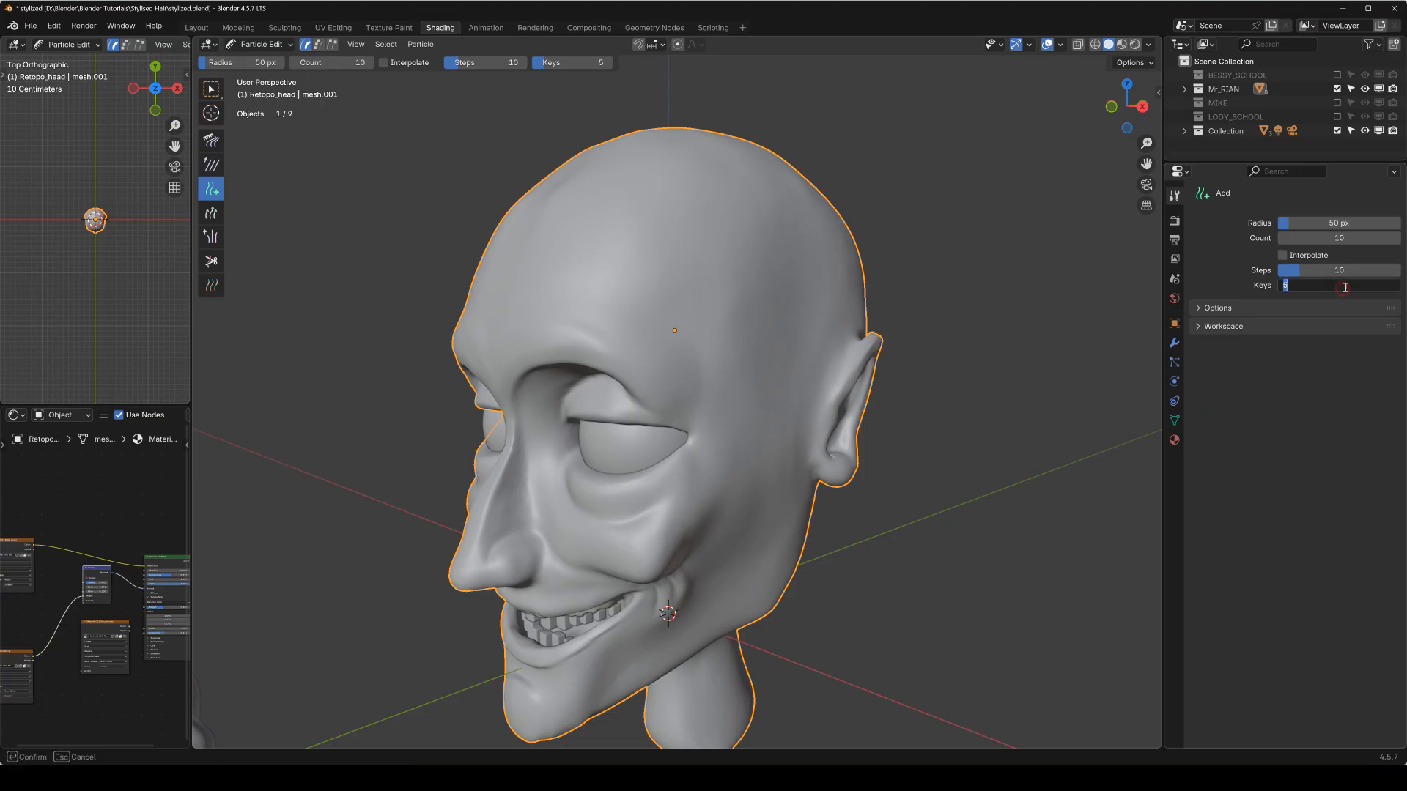
key("Return")
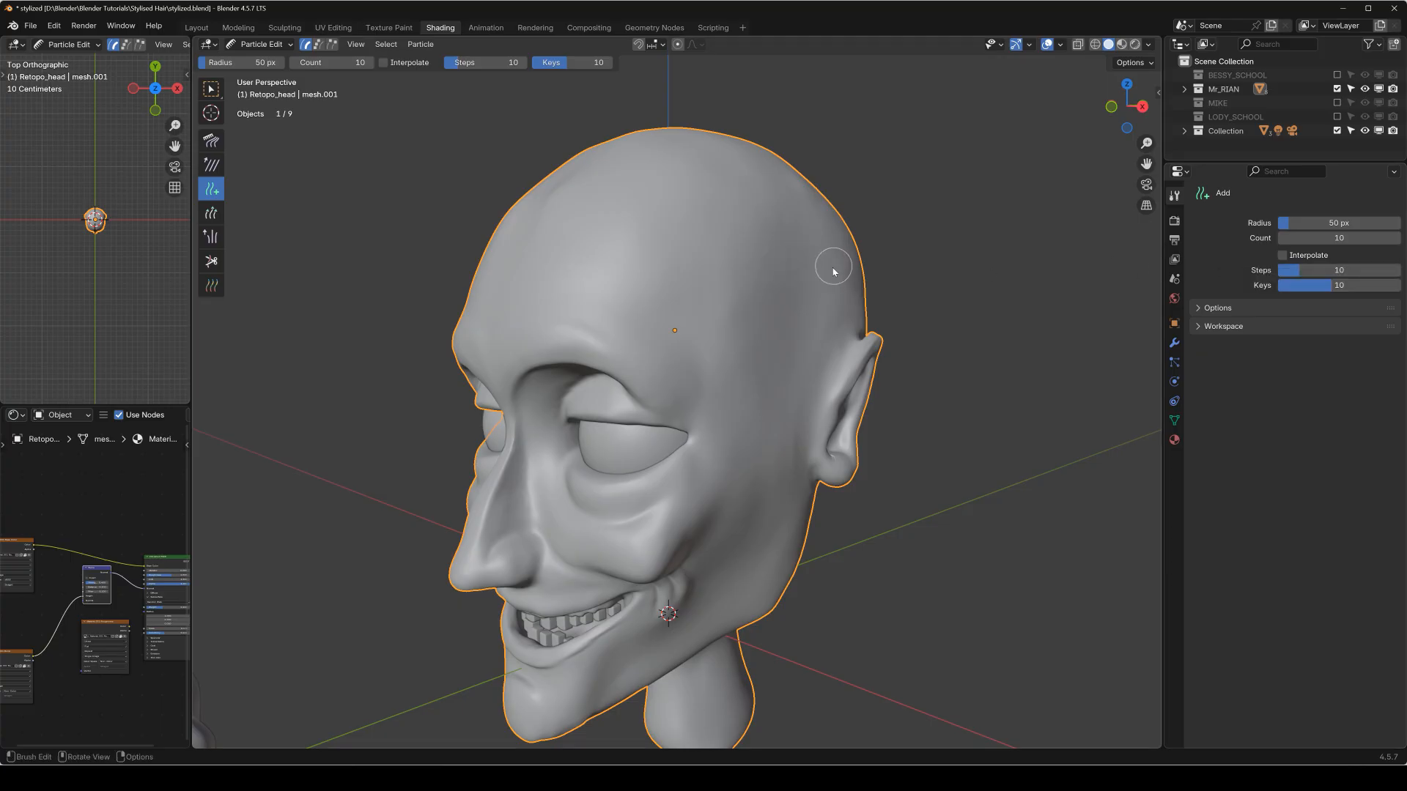
left_click(1339, 238)
type("1")
key("Return")
Place single hair strands in side view from above the ear toward the back of the head, using Point select mode to show their keys.
middle_click_drag(727, 333, 760, 306)
key("KP_3")
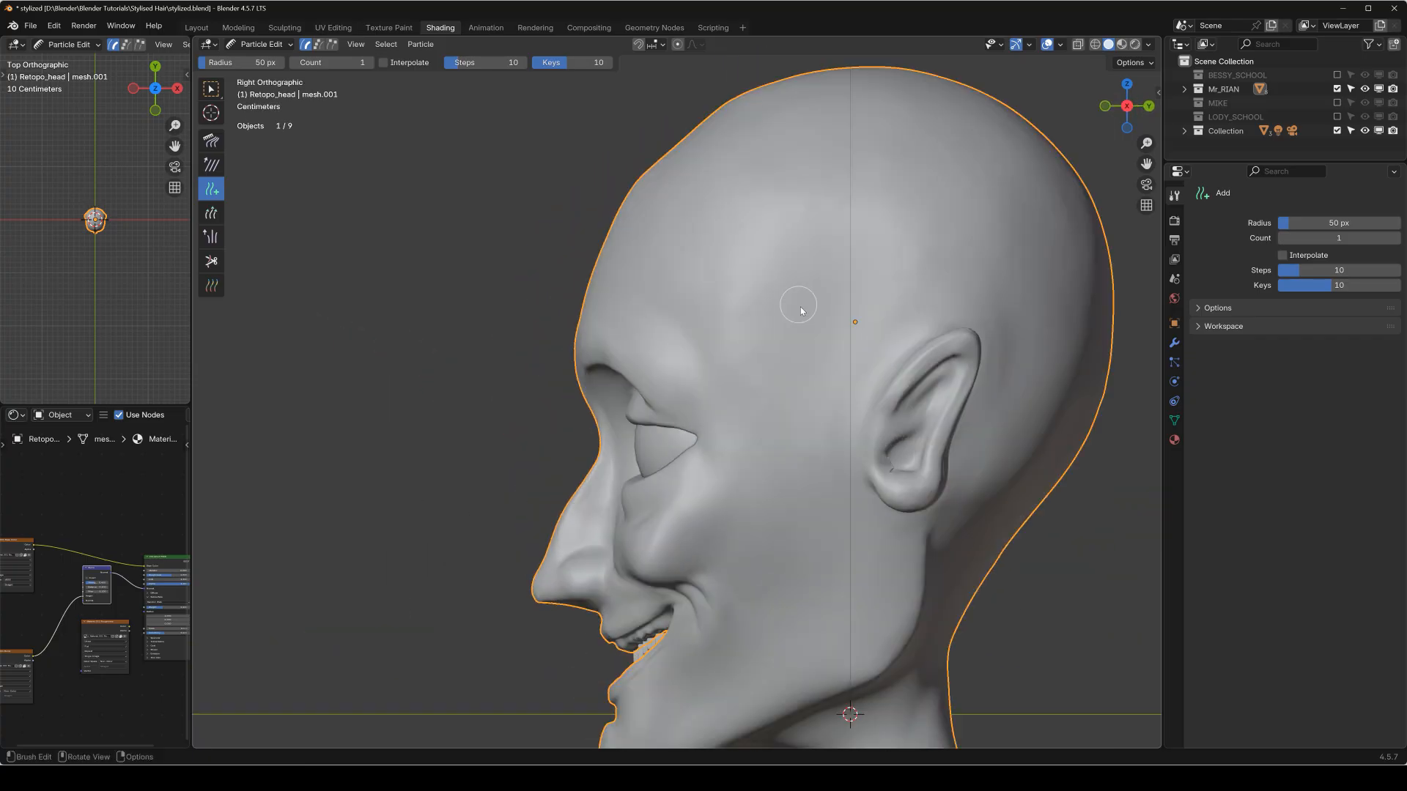
scroll(733, 285, "up", 2)
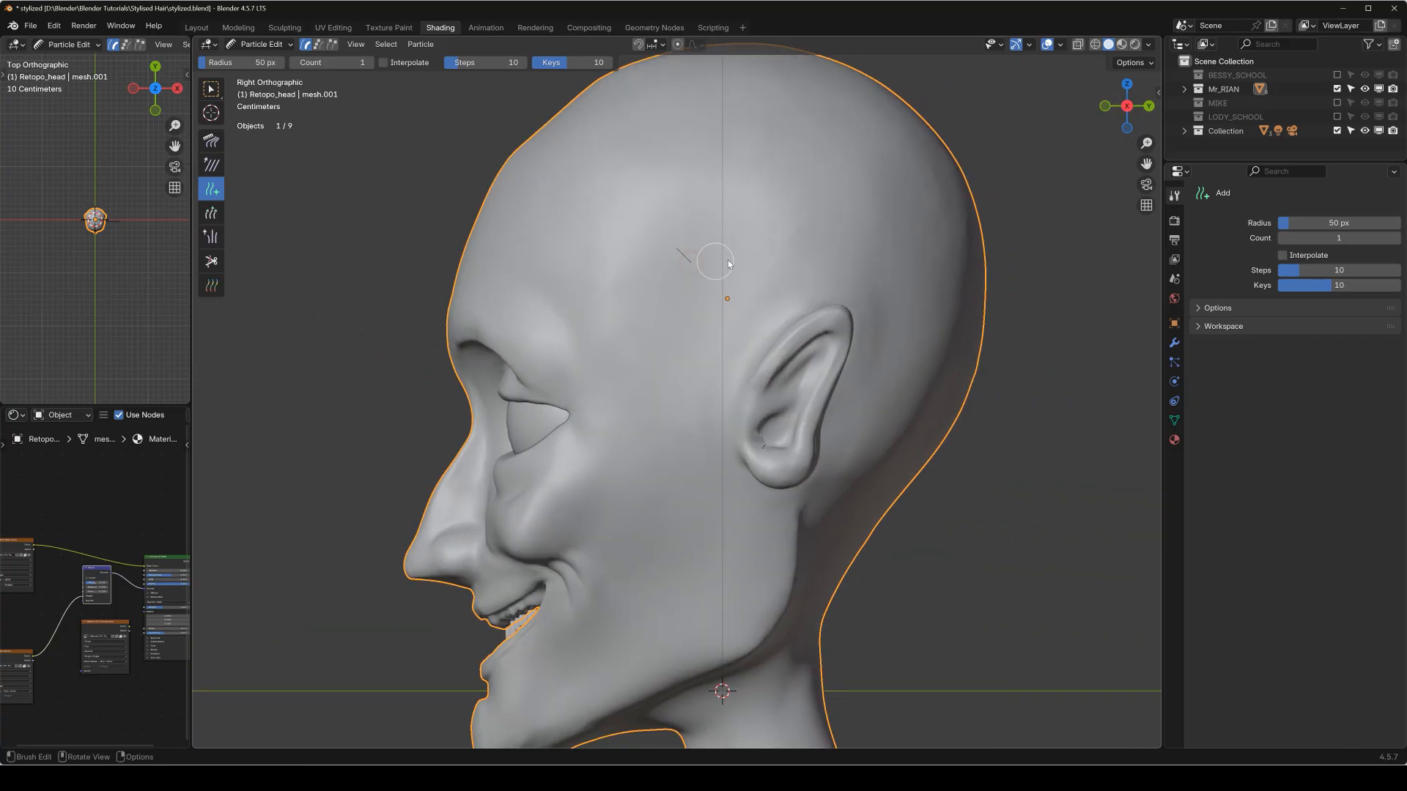
left_click(808, 261)
left_click(319, 44)
left_click(851, 261)
middle_click_drag(890, 277, 815, 325)
left_click(843, 321)
left_click(894, 327)
middle_click_drag(921, 332, 766, 329)
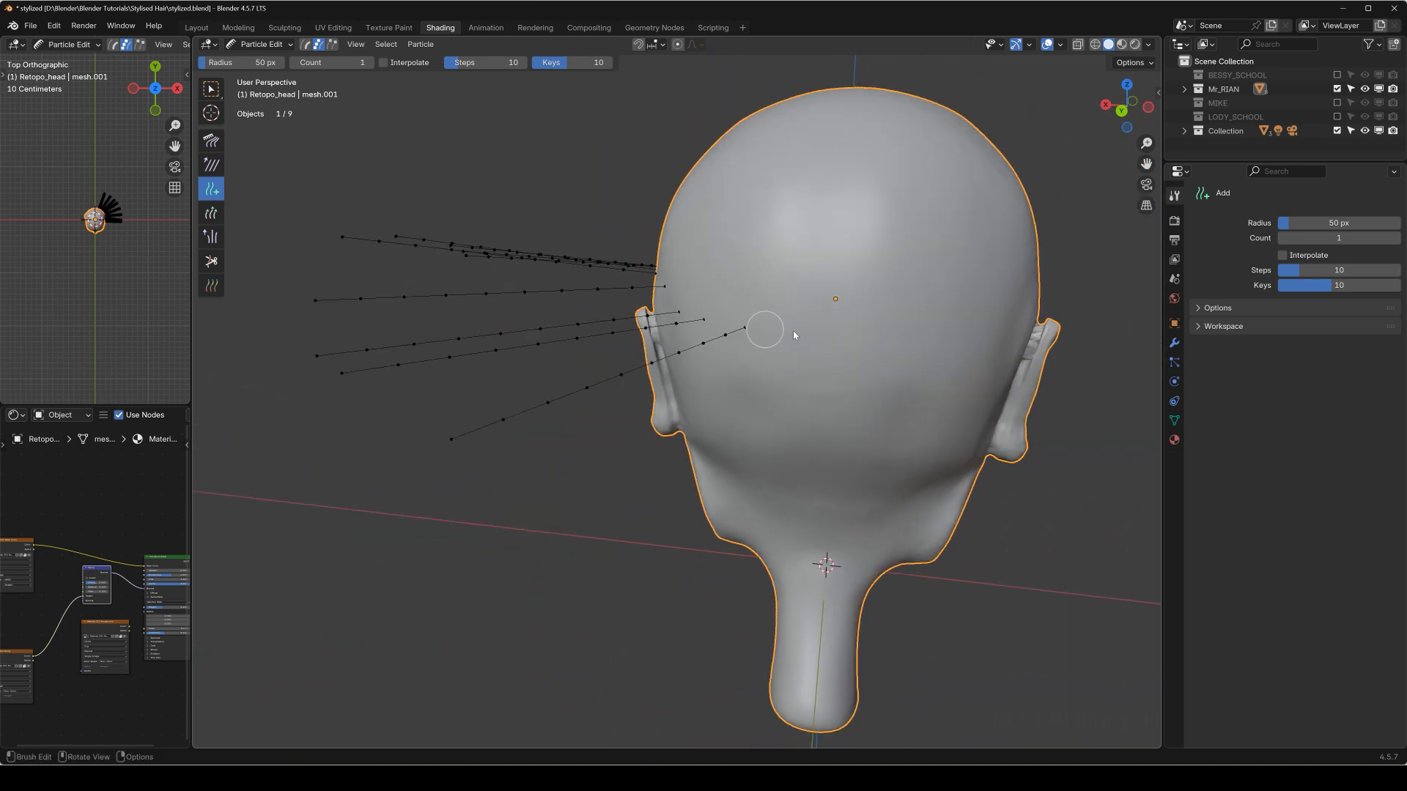
Continue the row of single strands around the back of the head toward the opposite ear.
left_click(907, 335)
middle_click_drag(907, 336, 779, 333)
left_click(844, 336)
left_click(810, 323)
left_click(854, 329)
left_click(951, 298)
Finish the row with strands above the opposite ear, working from the left side view.
key("KP_3")
key("ctrl+KP_3")
left_click(766, 329)
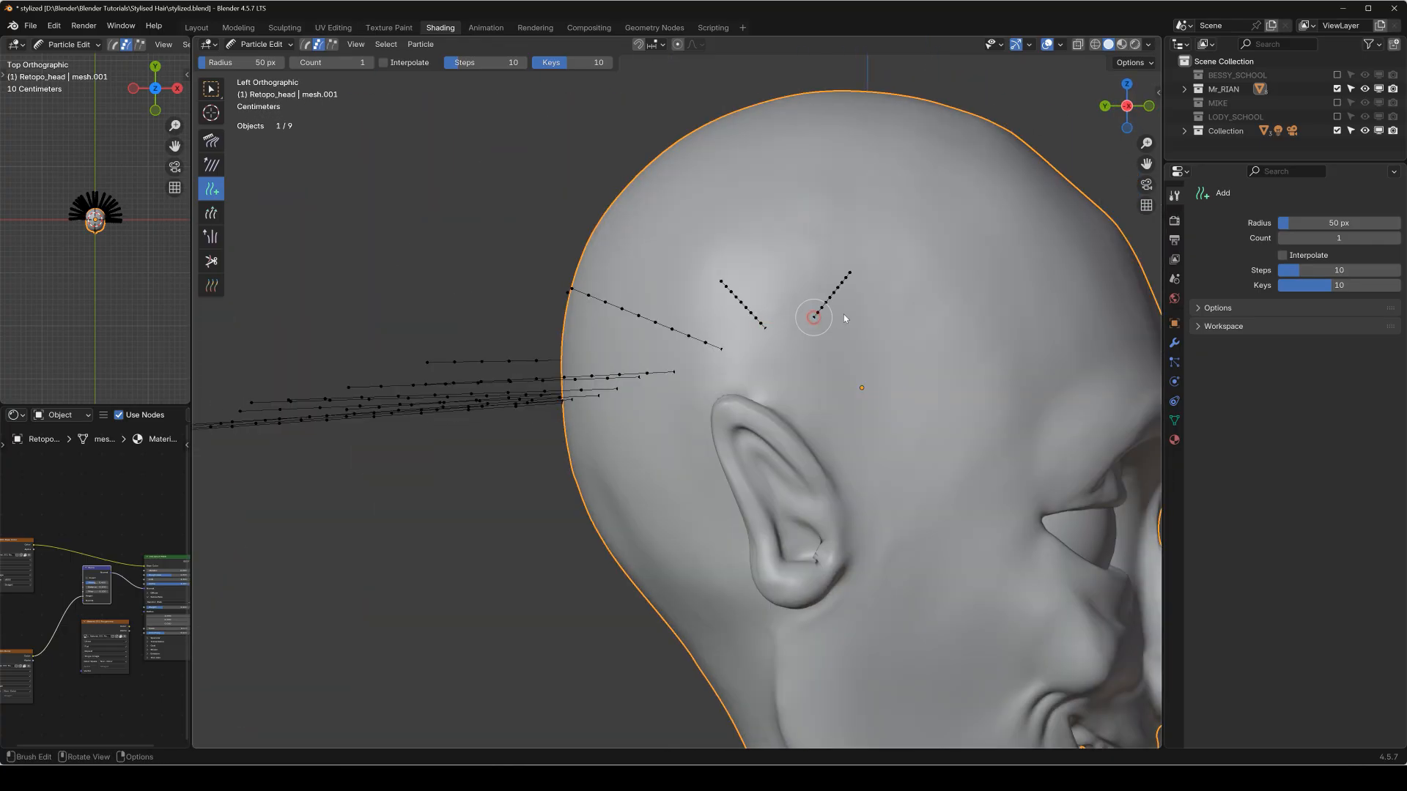
middle_click_drag(838, 332, 808, 377)
Trim the tips of all strands from the top view using the Cut brush with a 136 px radius.
key("KP_7")
scroll(807, 323, "down", 3)
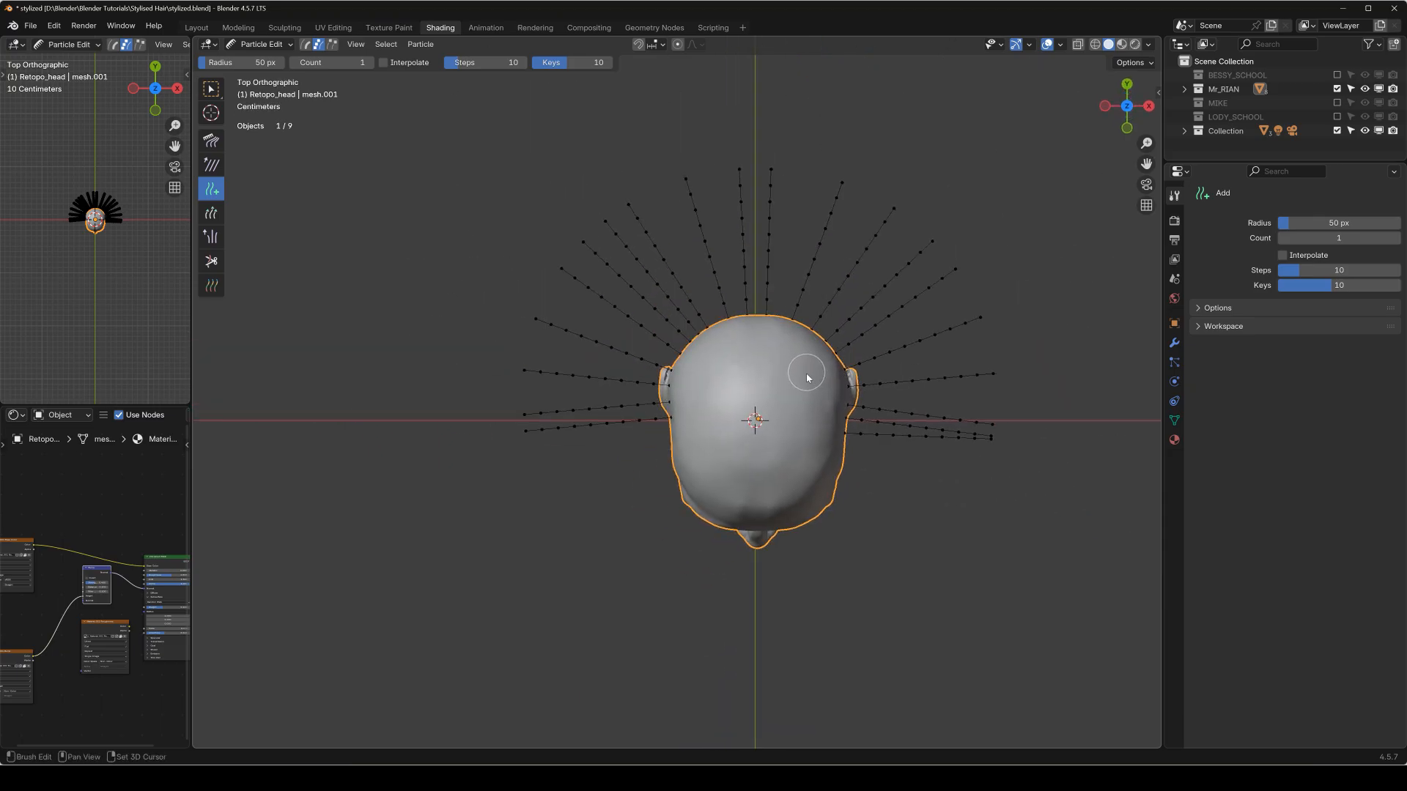
key("shift+space")
left_click(584, 283)
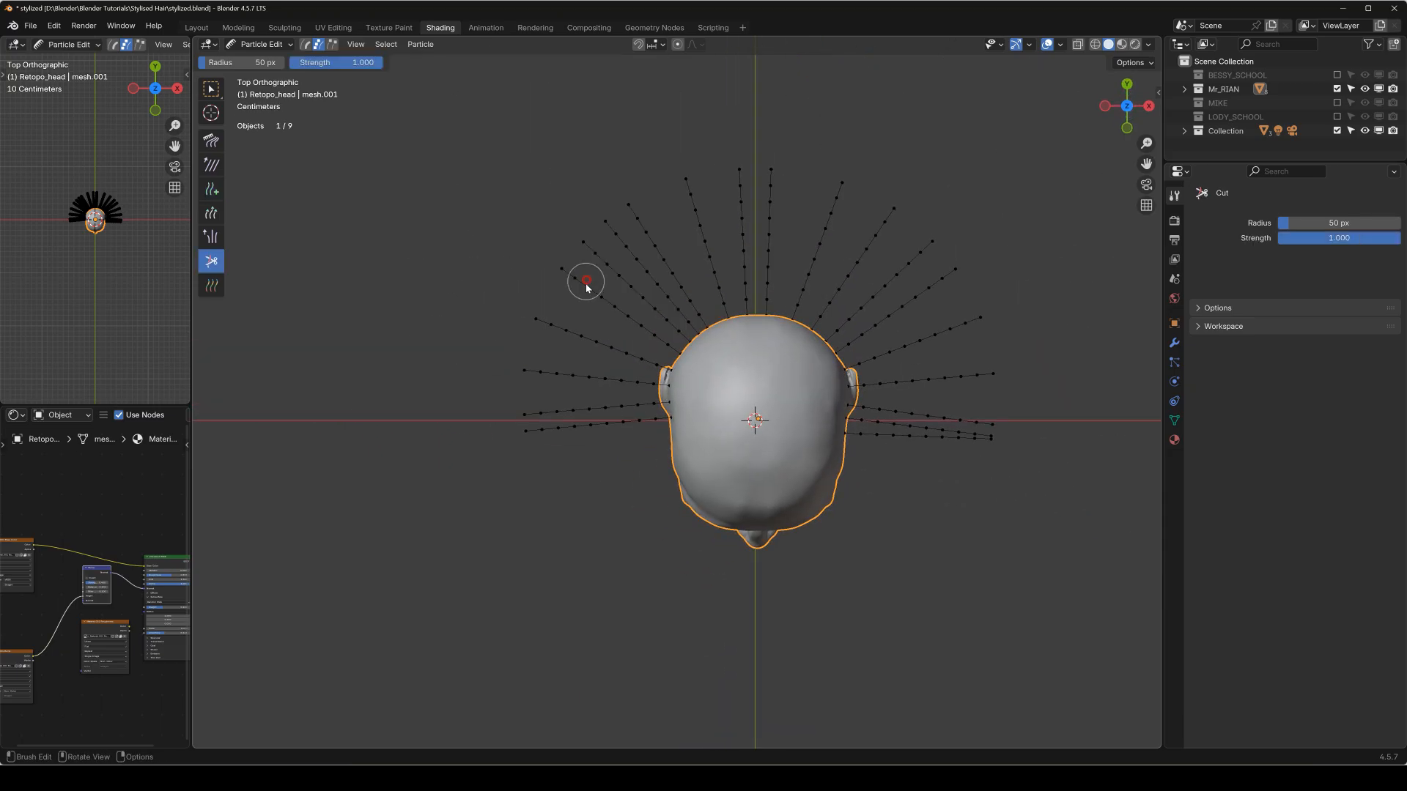
key("f")
left_click(521, 464)
mouse_move(508, 411)
left_mouse_down()
mouse_move(511, 334)
mouse_move(552, 229)
mouse_move(648, 168)
mouse_move(806, 158)
mouse_move(527, 188)
mouse_move(837, 146)
mouse_move(959, 188)
mouse_move(886, 191)
mouse_move(1018, 274)
left_mouse_up()
left_click_drag(1018, 348, 1026, 477)
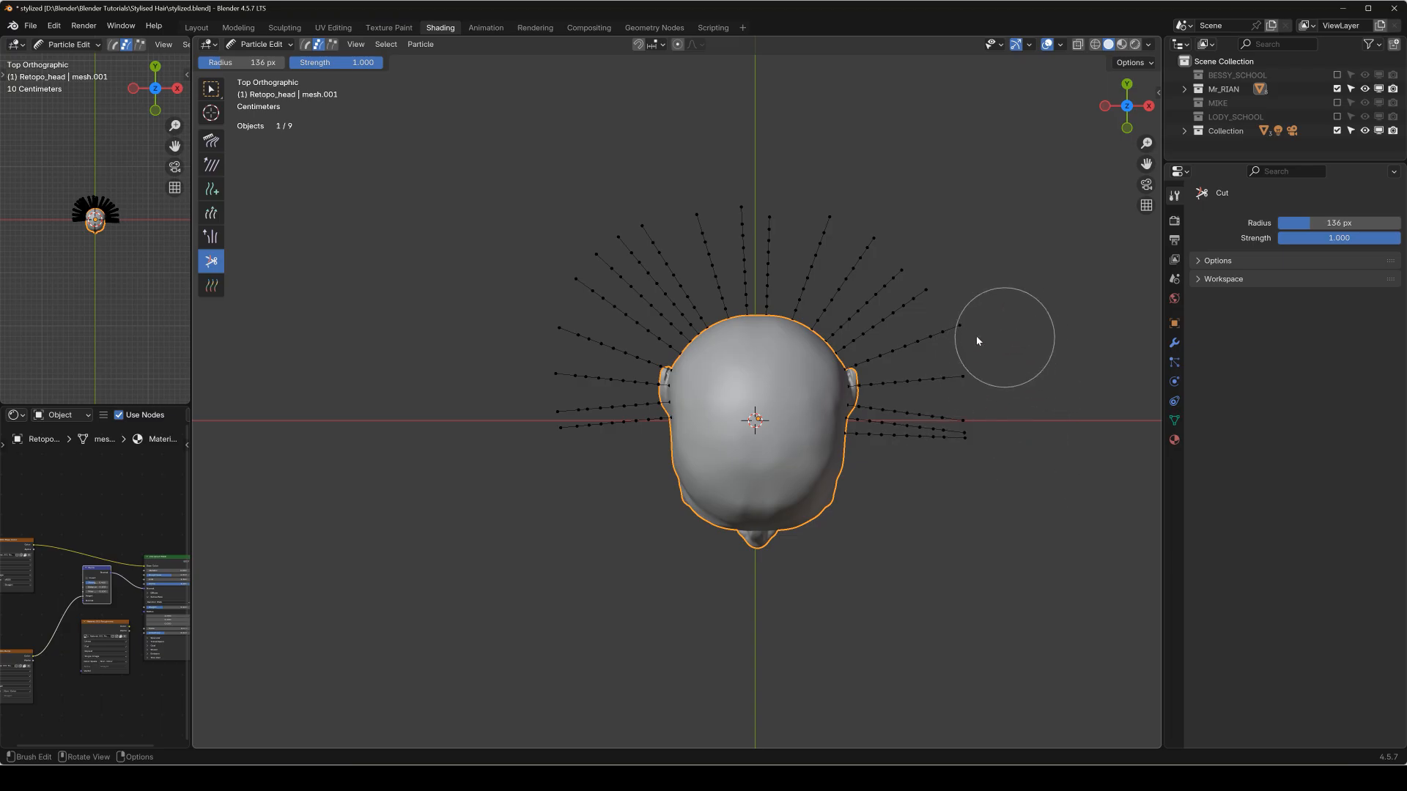
Return the head to Object Mode, show it in Material Preview shading, and widen the shader node area.
key("q")
left_click(807, 345)
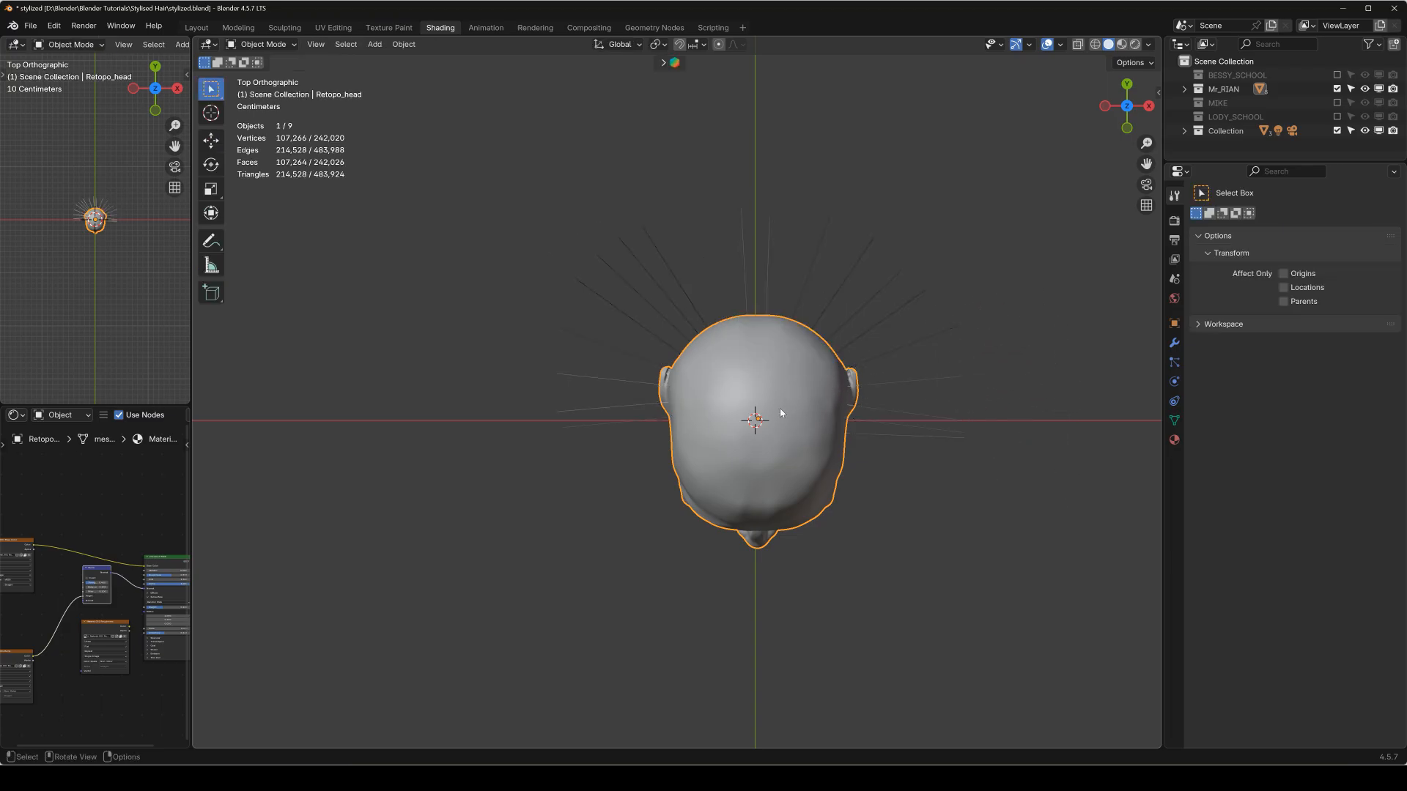
key("KP_1")
left_click(1122, 46)
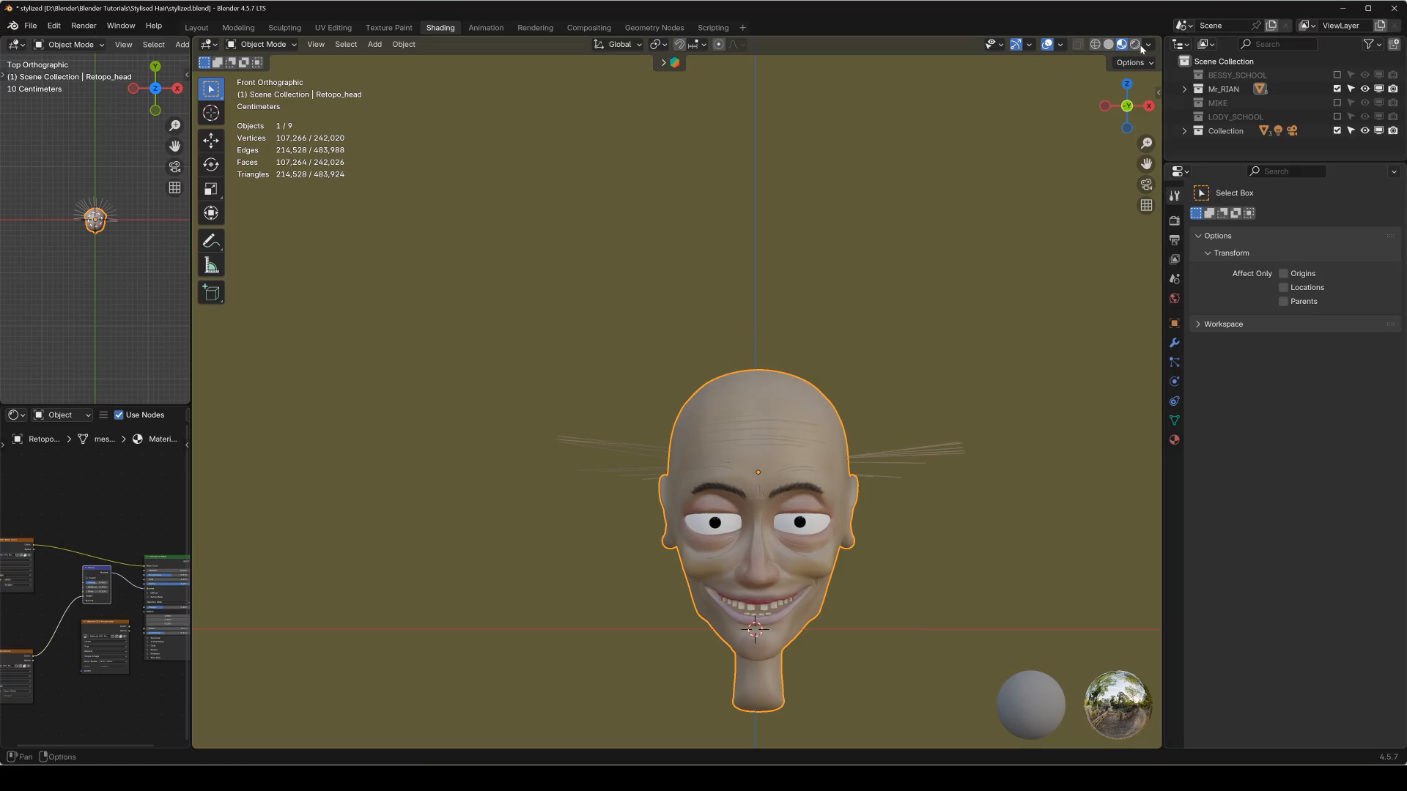
mouse_move(791, 362)
middle_mouse_down()
mouse_move(803, 387)
mouse_move(829, 396)
middle_mouse_up()
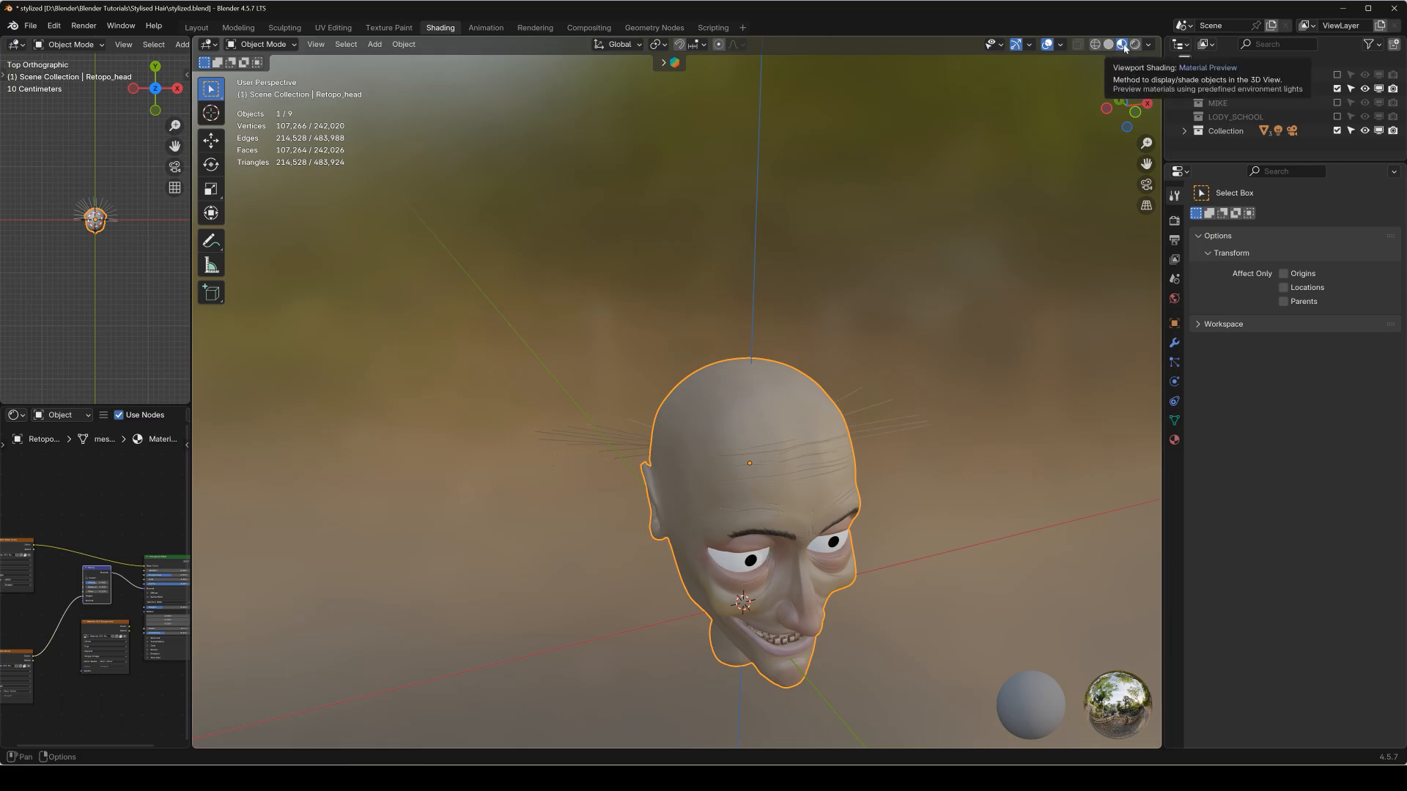
middle_click_drag(798, 384, 796, 334)
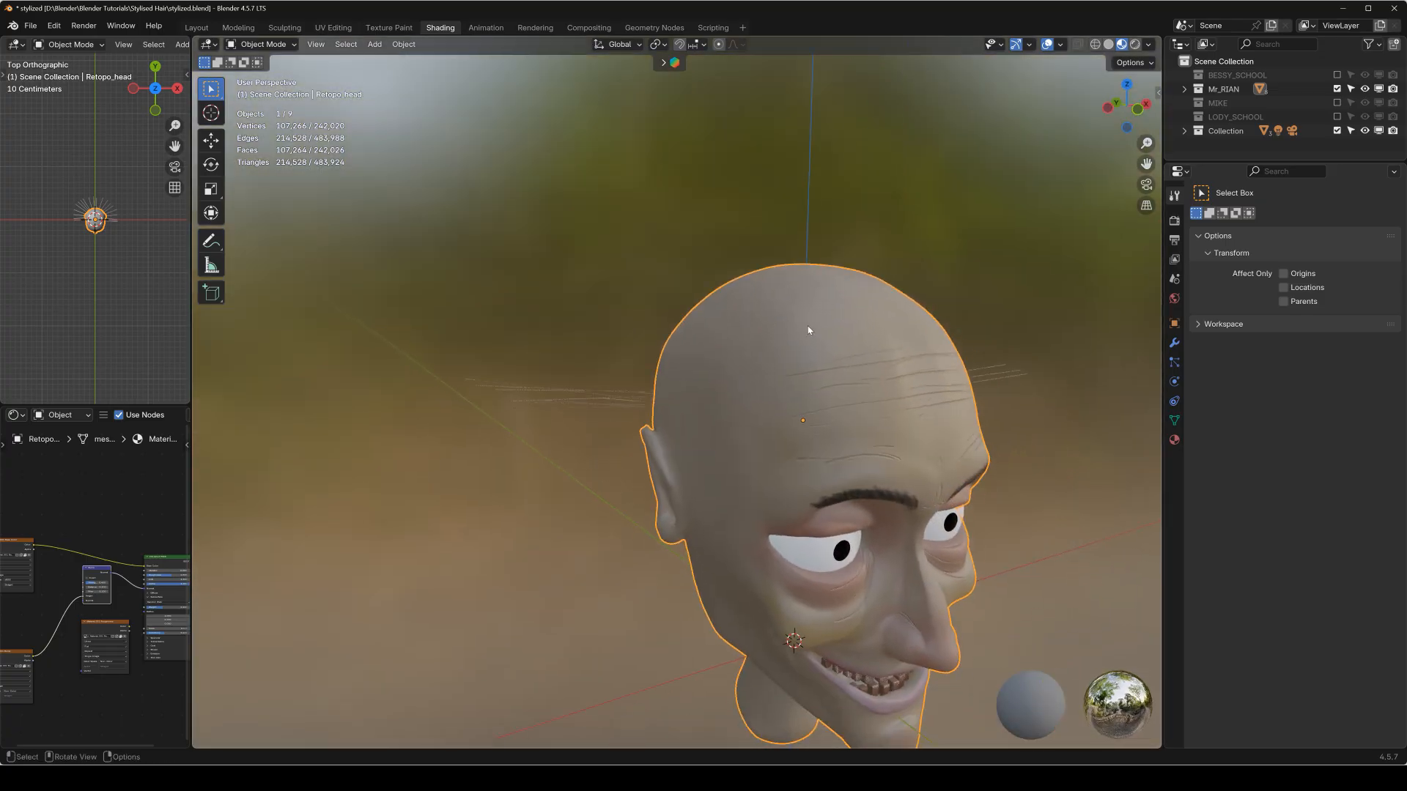
left_click_drag(192, 392, 257, 392)
middle_click_drag(835, 327, 773, 352)
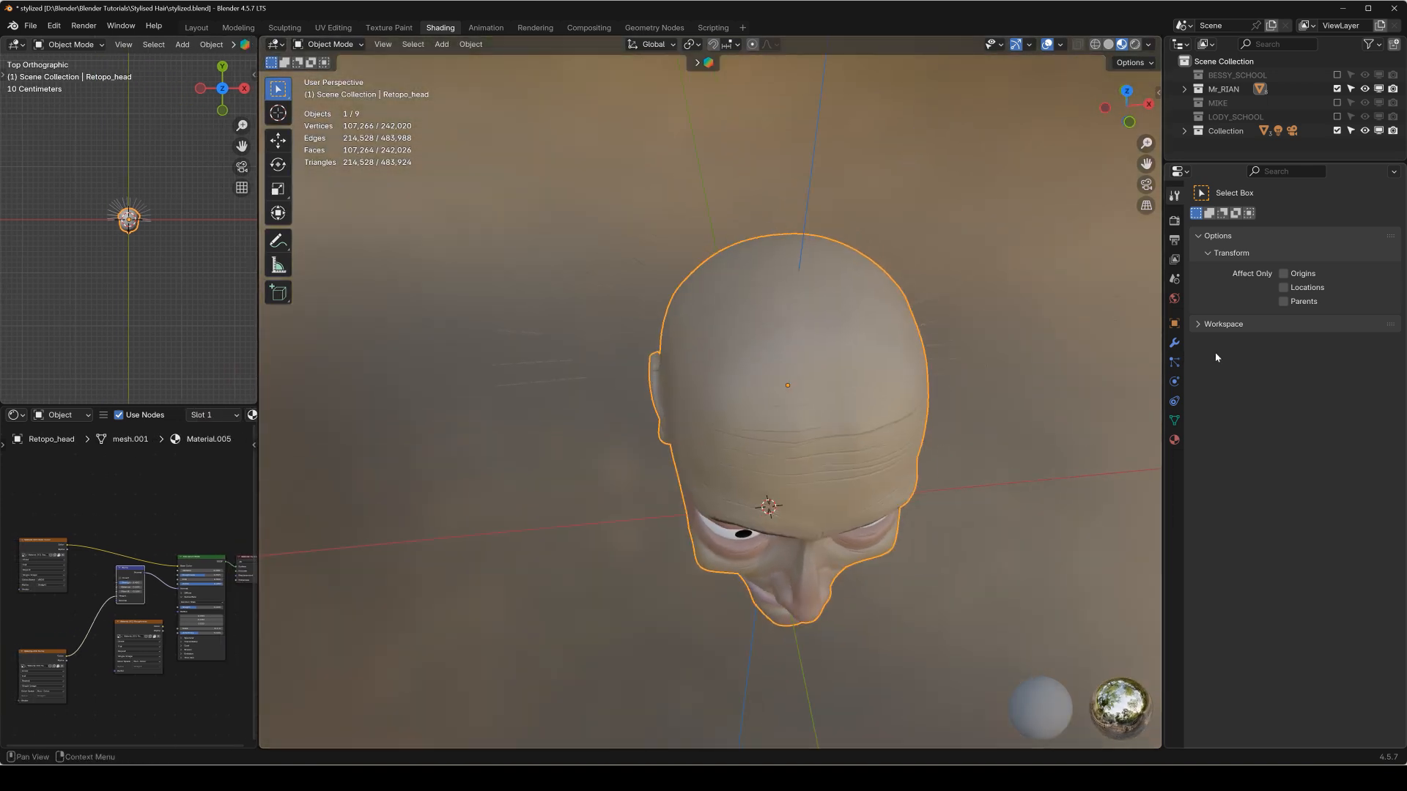
Review the head's material slots and assign Material.014 as the hair particle system's render material.
left_click(1174, 362)
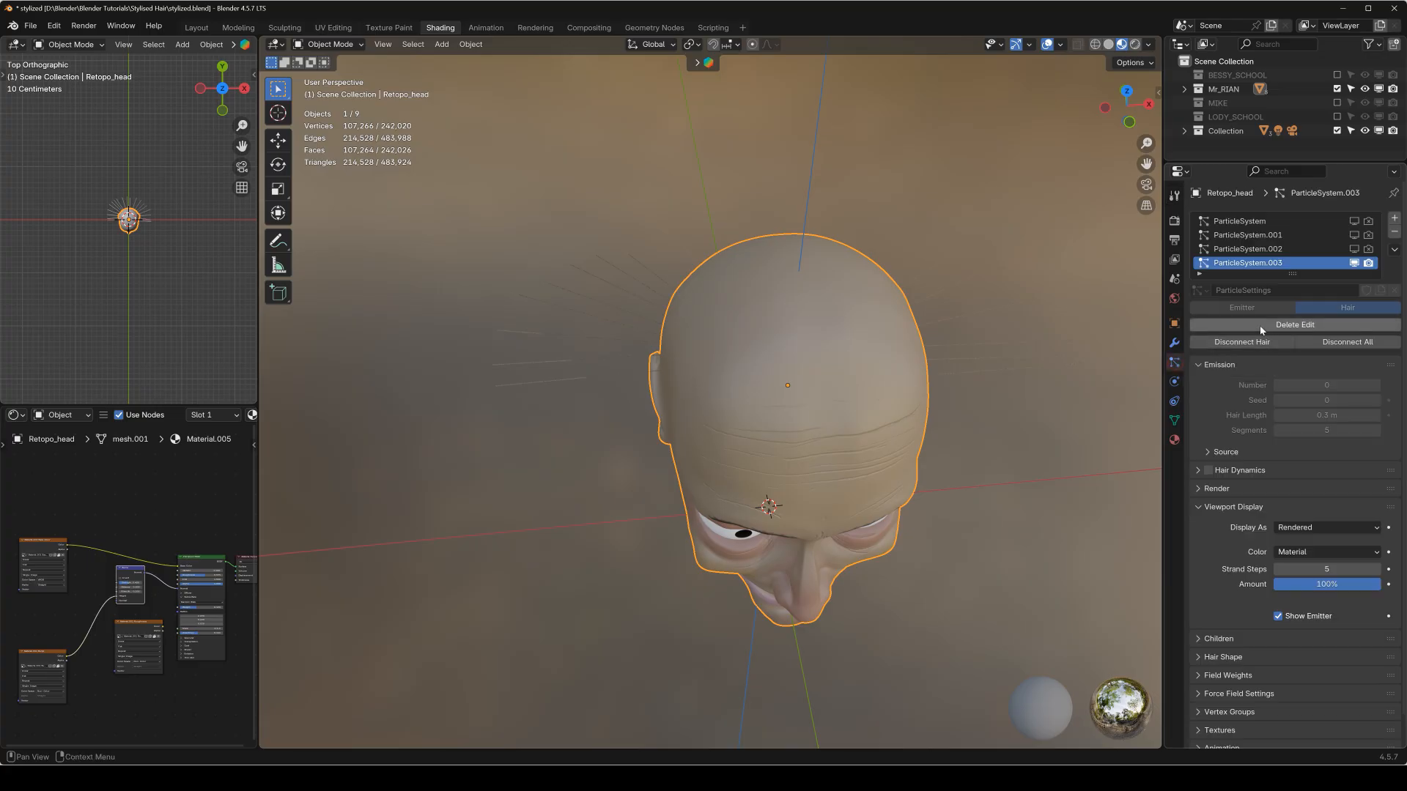
scroll(212, 419, "down", 5)
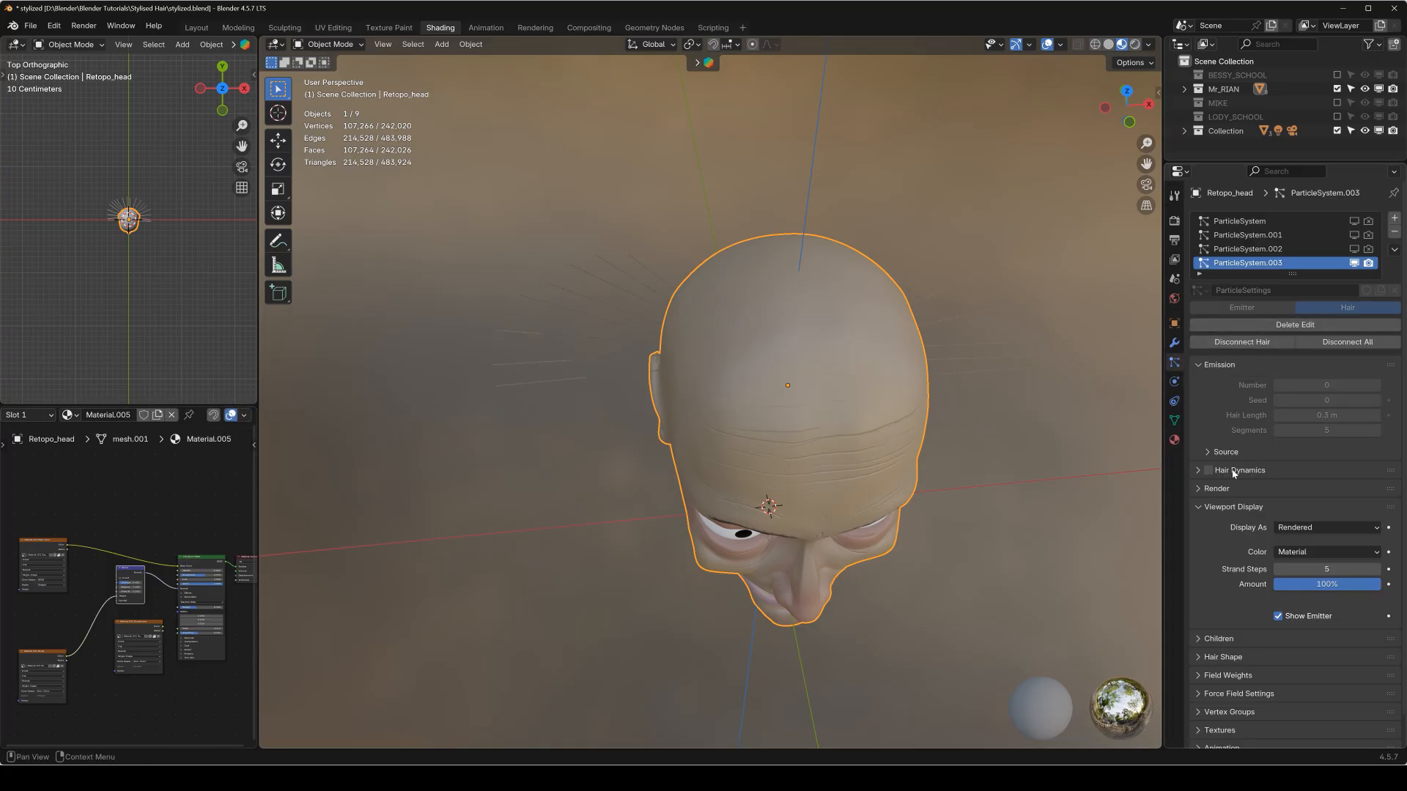
left_click(1175, 440)
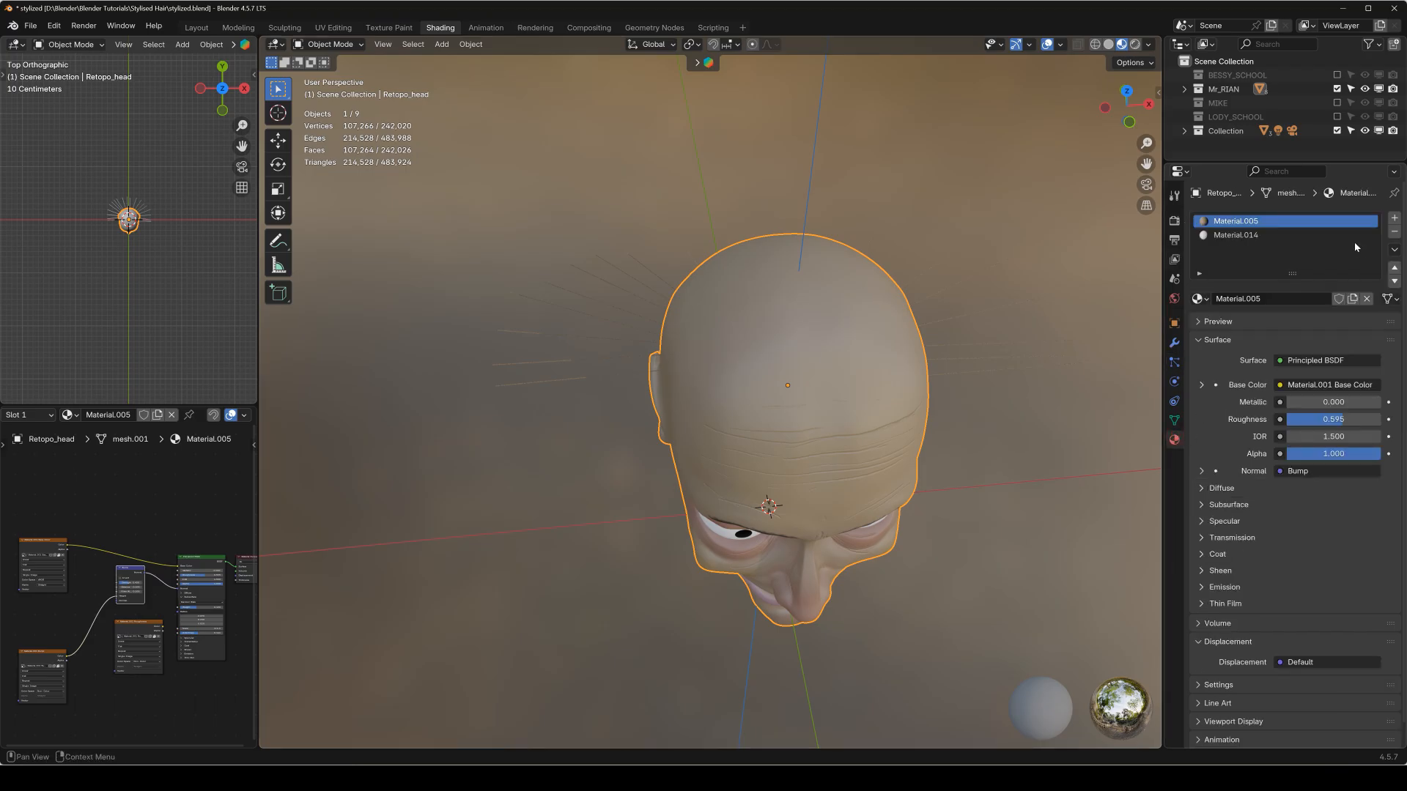
left_click(1258, 236)
left_click(1254, 221)
scroll(1228, 682, "down", 1)
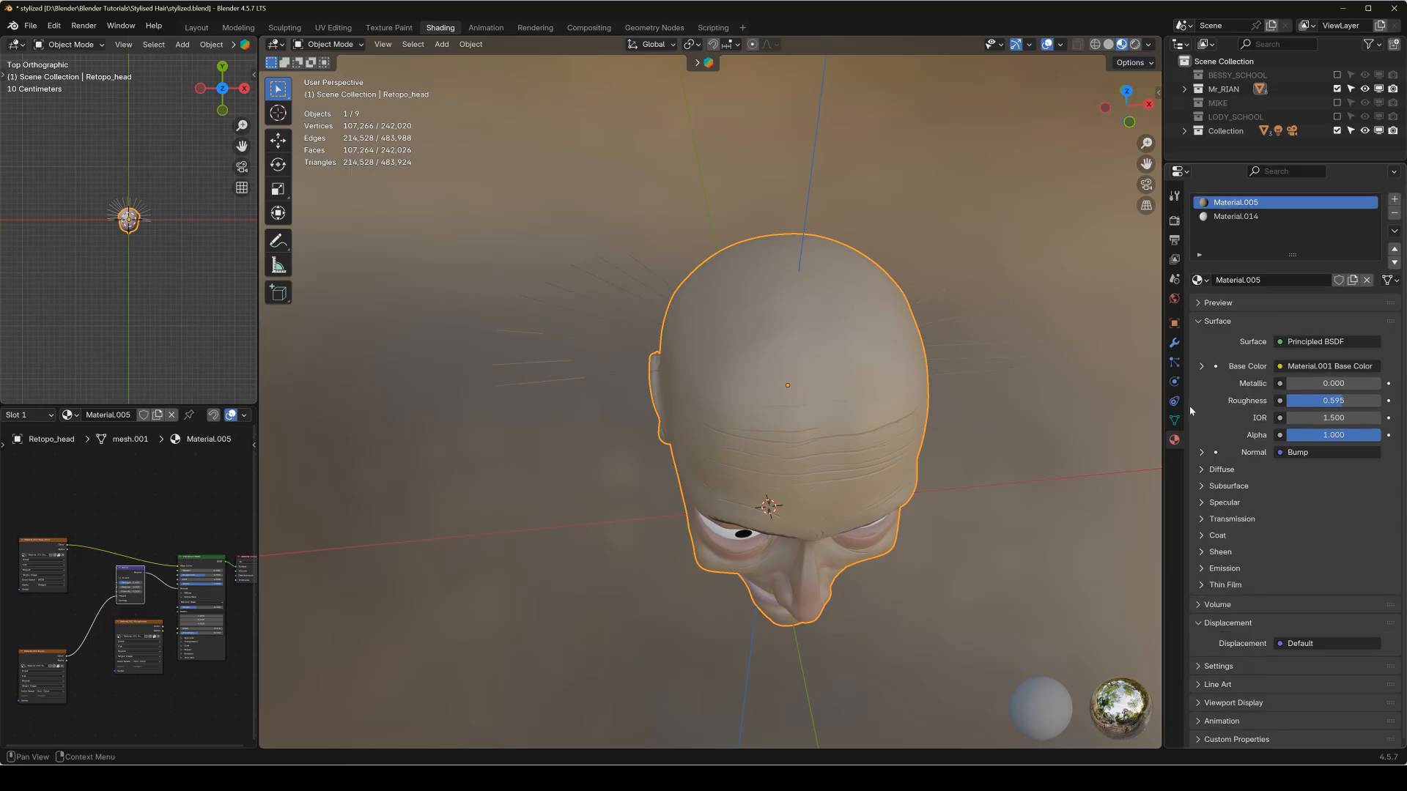
left_click(1175, 362)
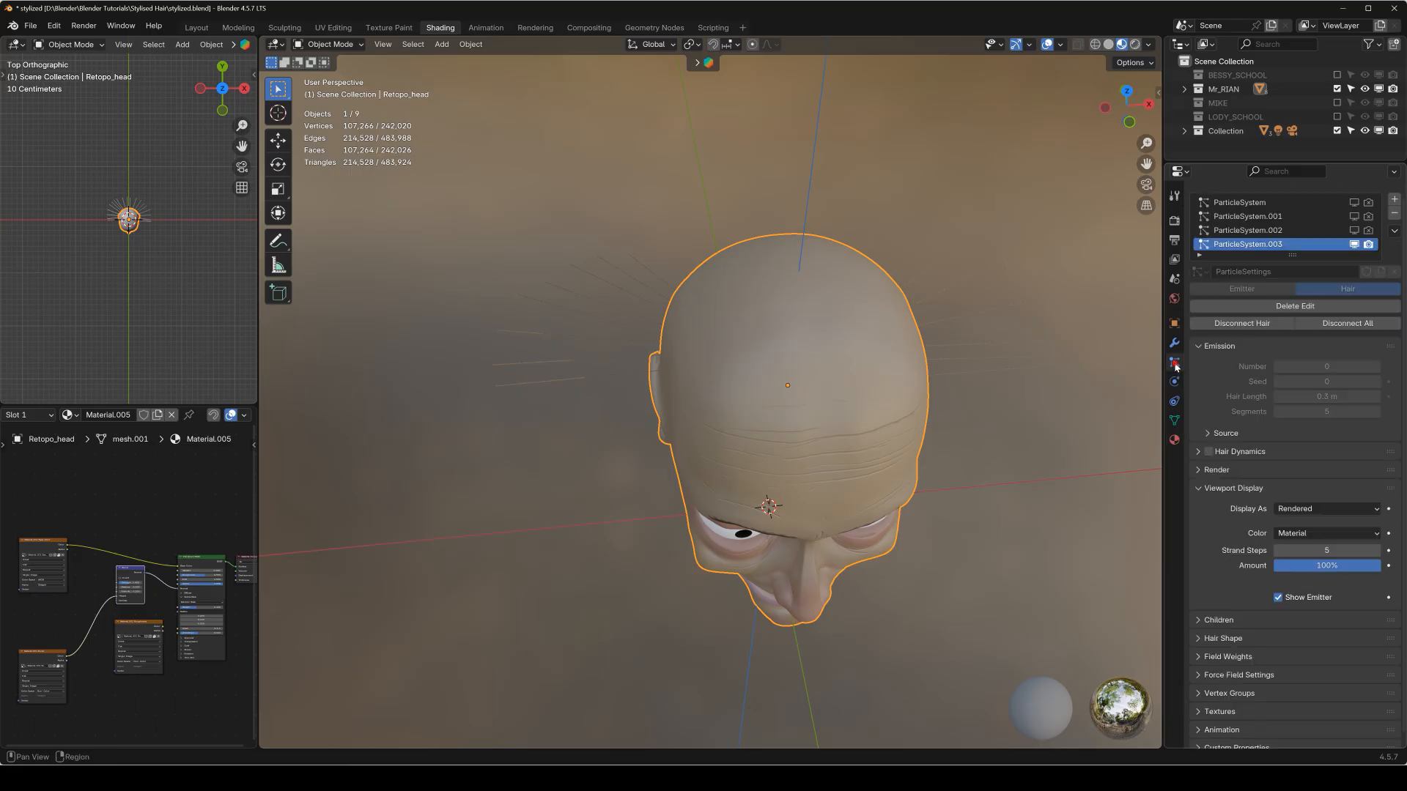
left_click(1215, 470)
left_click(1328, 507)
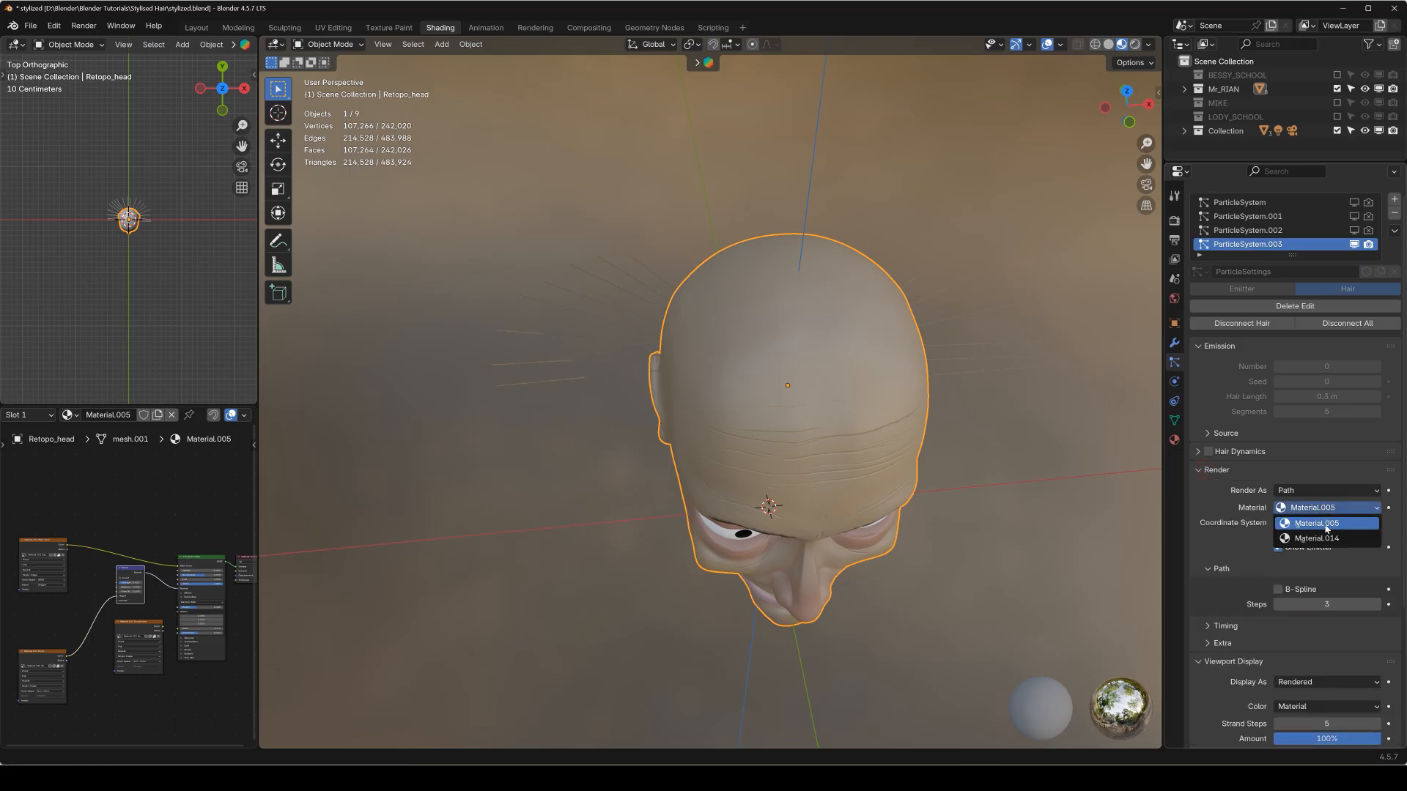
left_click(1326, 539)
middle_click_drag(853, 272, 766, 393)
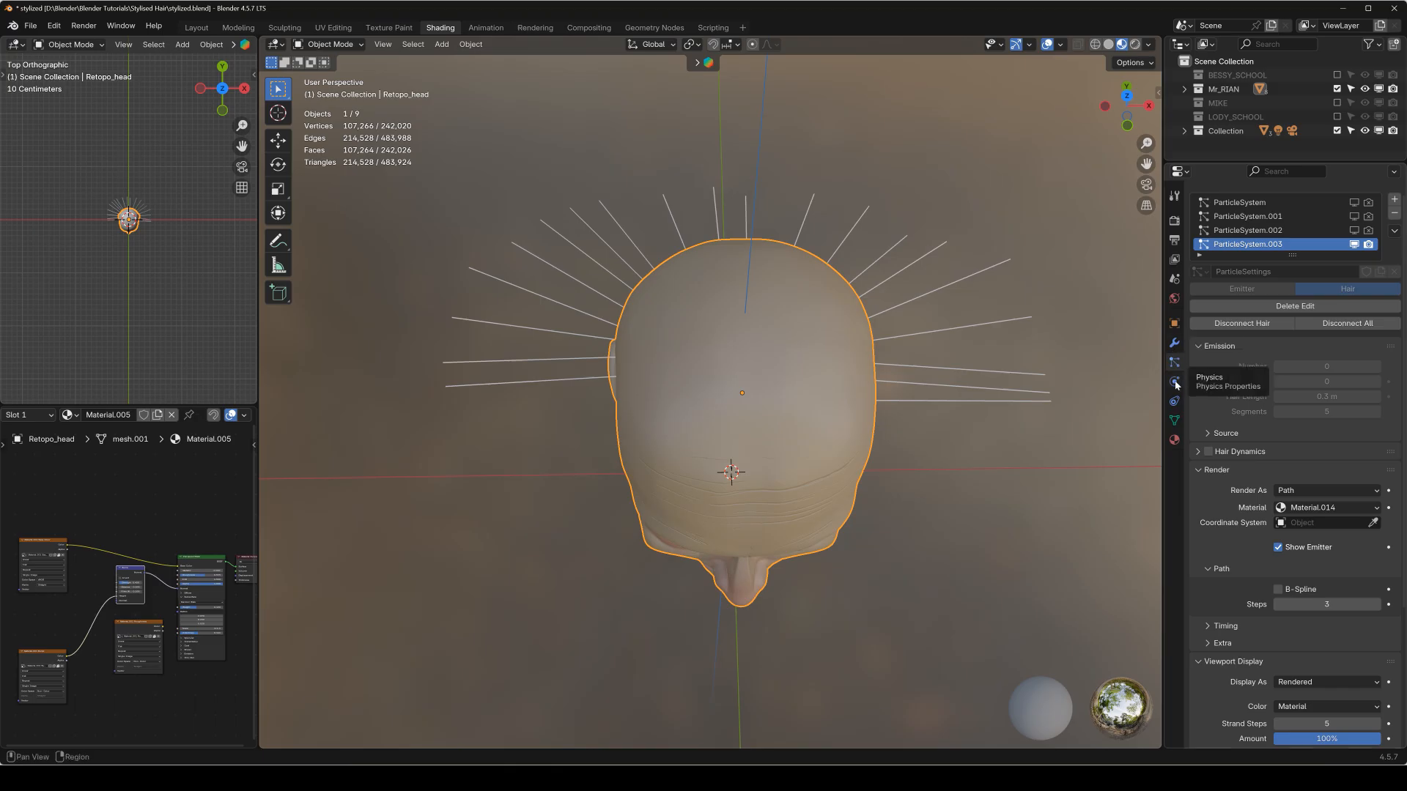
Enable Simple children for the hair system and set their radius to 0.04 m.
scroll(1224, 447, "down", 5)
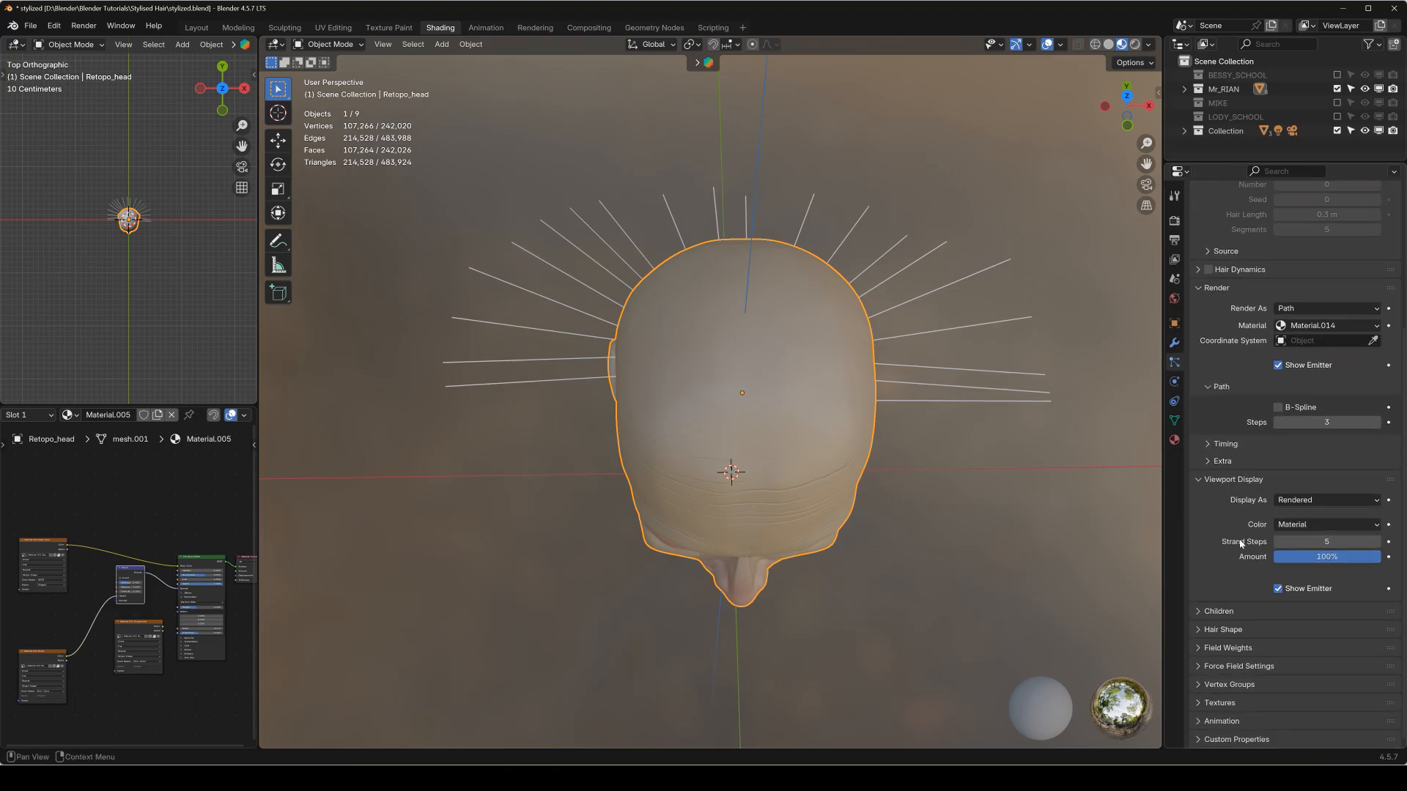
left_click(1211, 611)
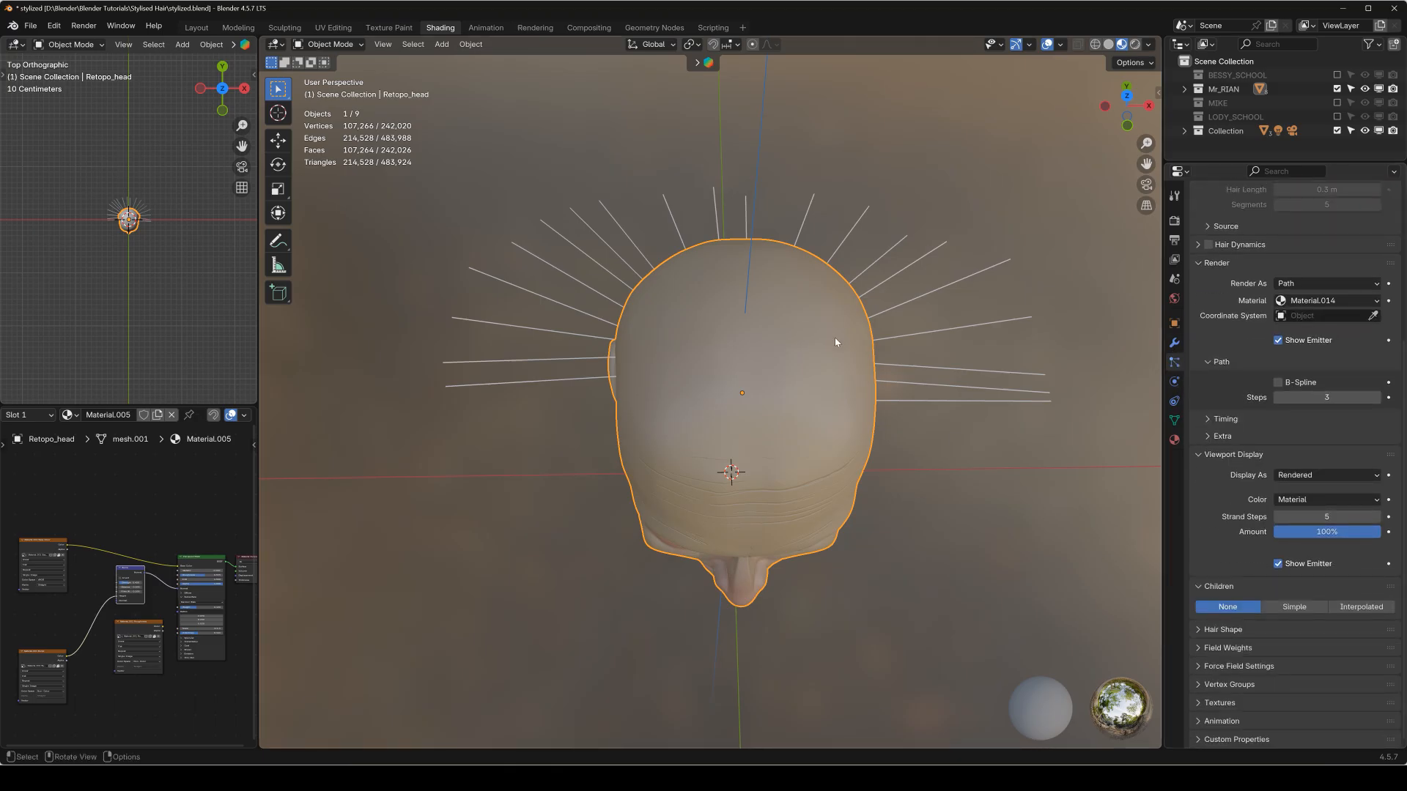
left_click(1293, 608)
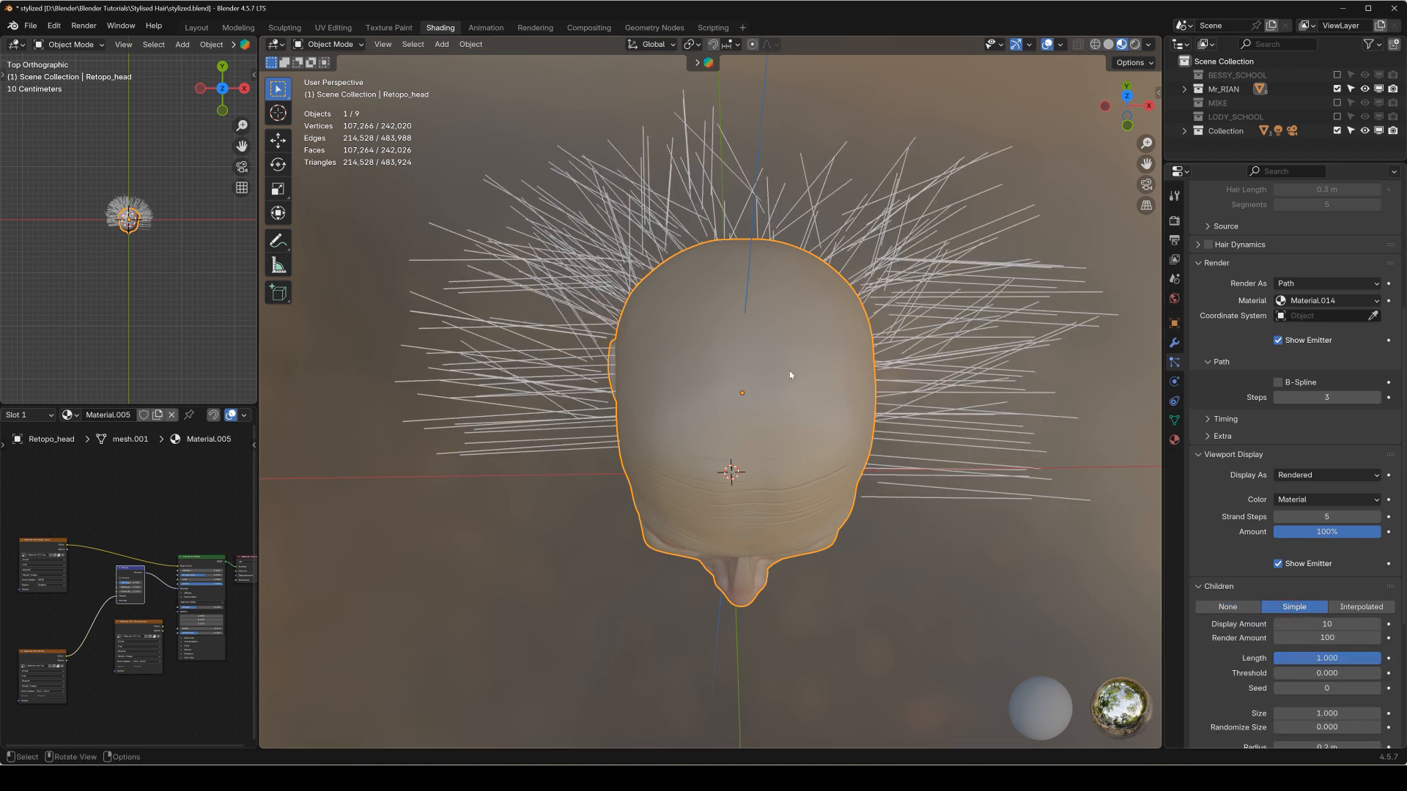
scroll(1299, 606, "down", 5)
left_click(1298, 606)
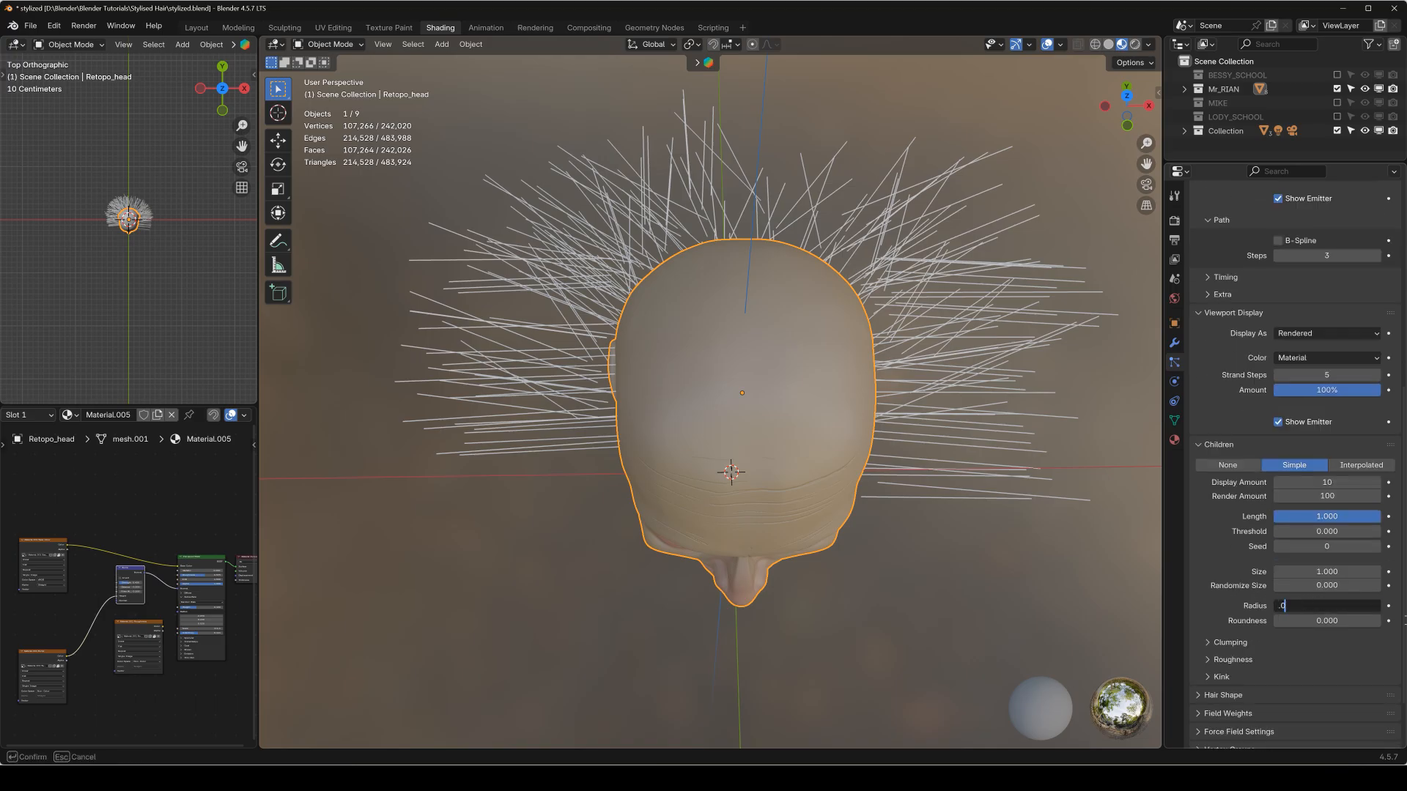
type(".04")
key("Return")
middle_click_drag(1087, 614, 758, 393)
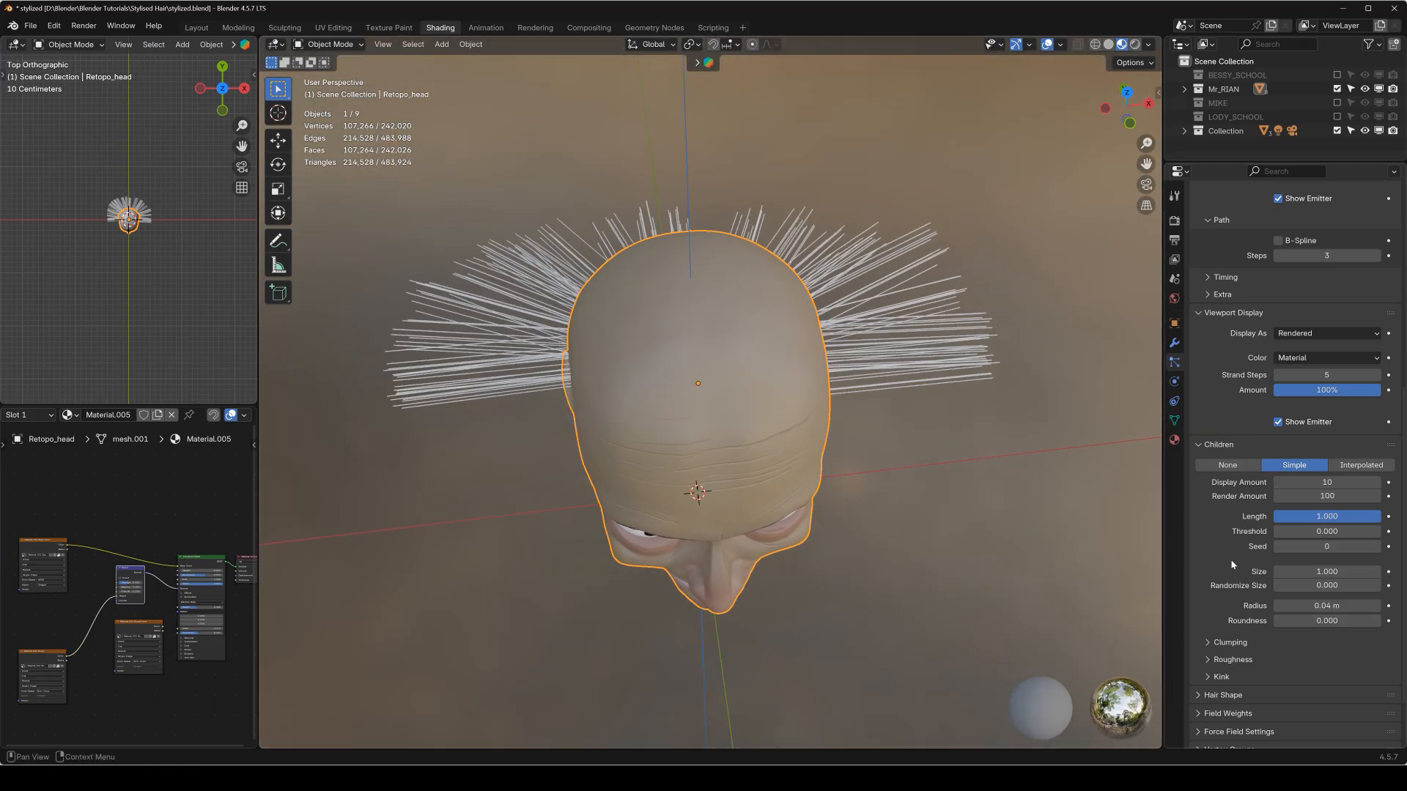
Set the child hairs' kink type to Wave with an amplitude of 0.03 m.
scroll(1232, 561, "down", 3)
left_click(1211, 613)
scroll(1283, 599, "down", 1)
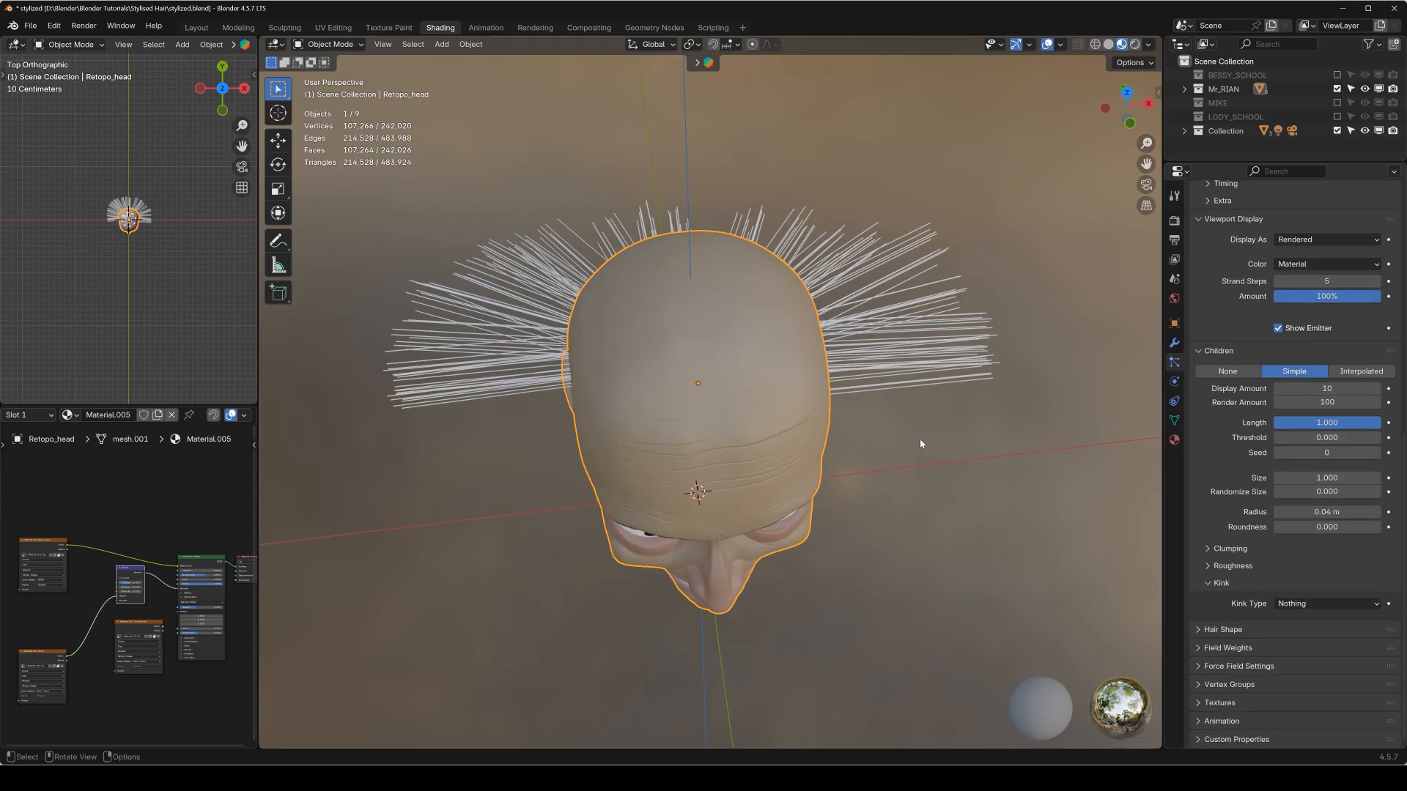
middle_click_drag(838, 396, 732, 394)
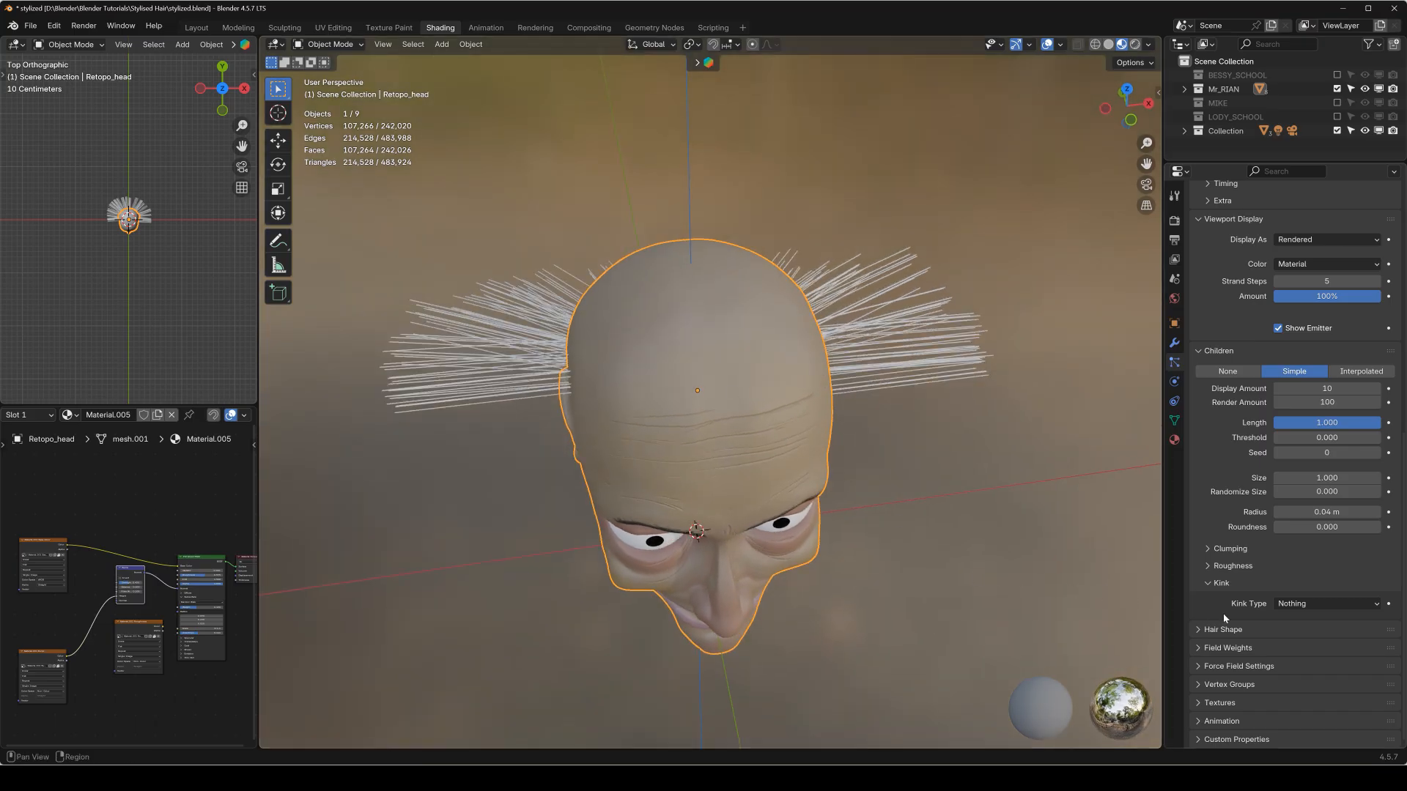
left_click(1327, 604)
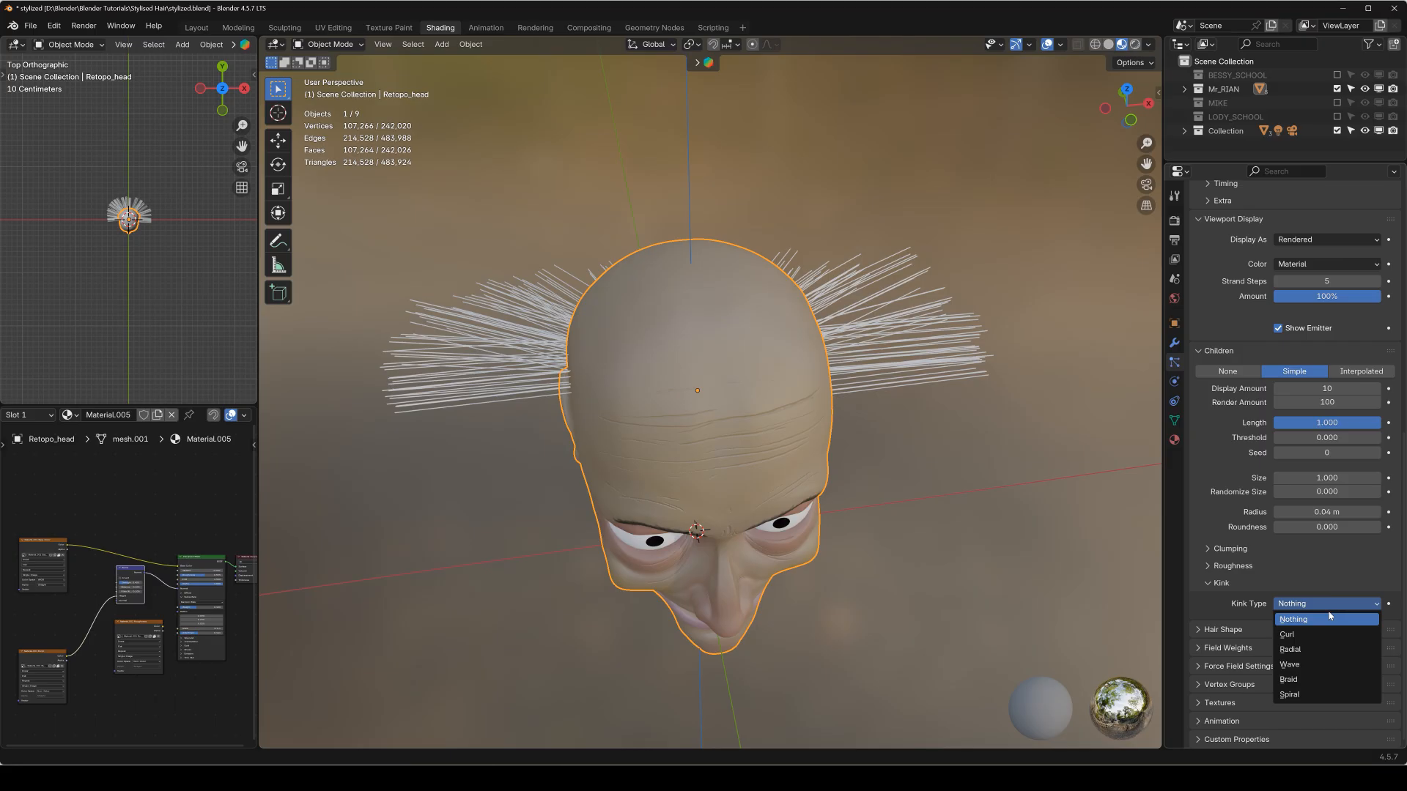
left_click(1310, 667)
mouse_move(899, 381)
middle_mouse_down()
mouse_move(890, 363)
mouse_move(904, 371)
middle_mouse_up()
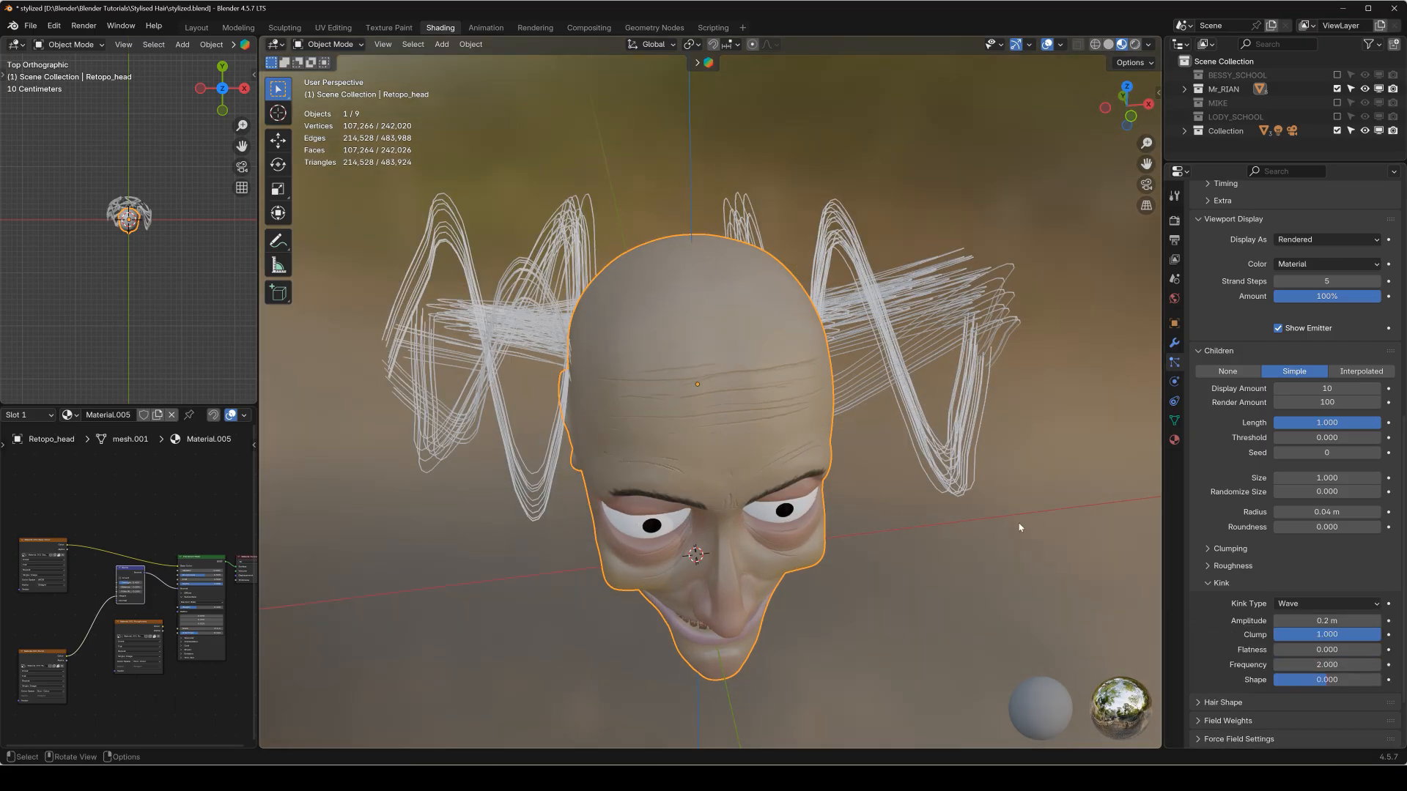
left_click(1309, 619)
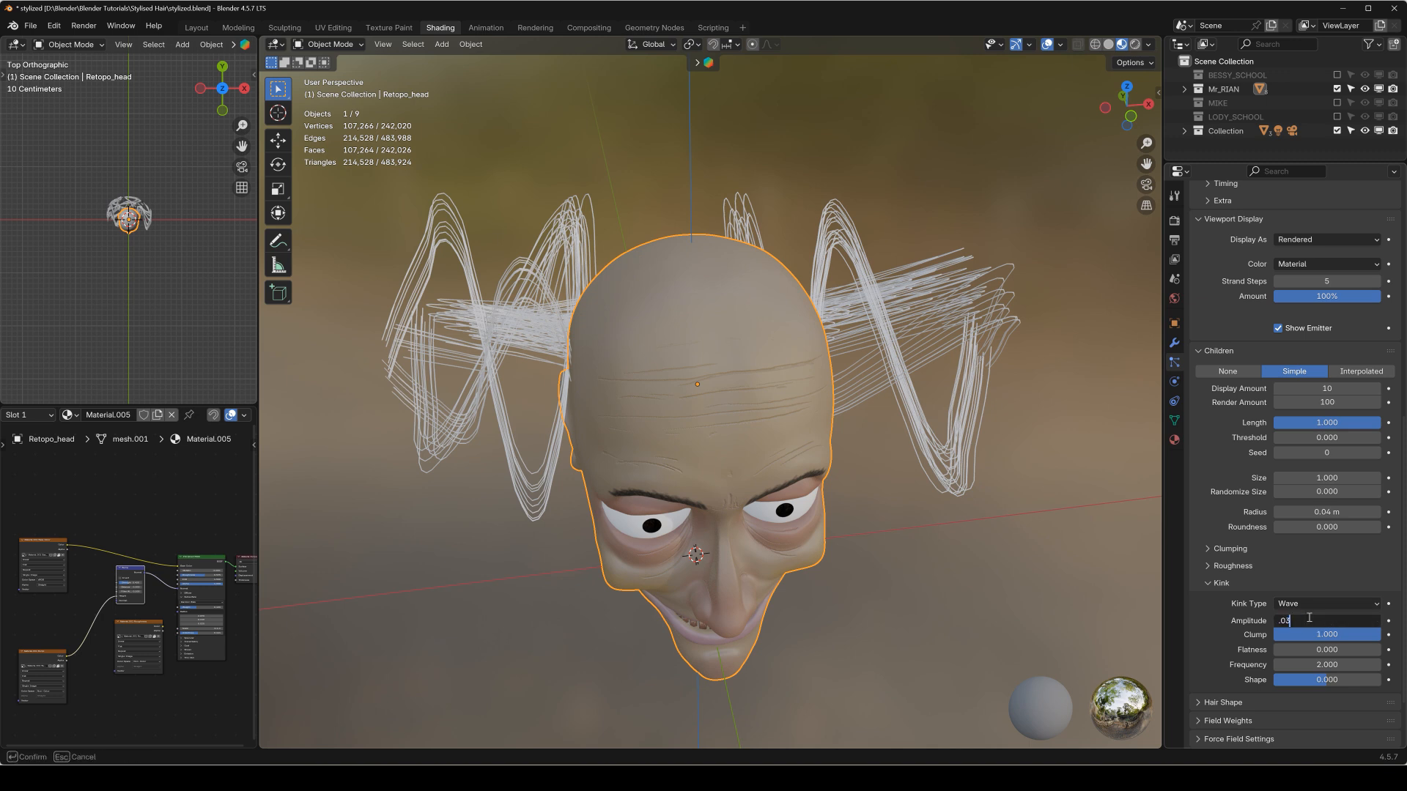
type(".03")
key("Return")
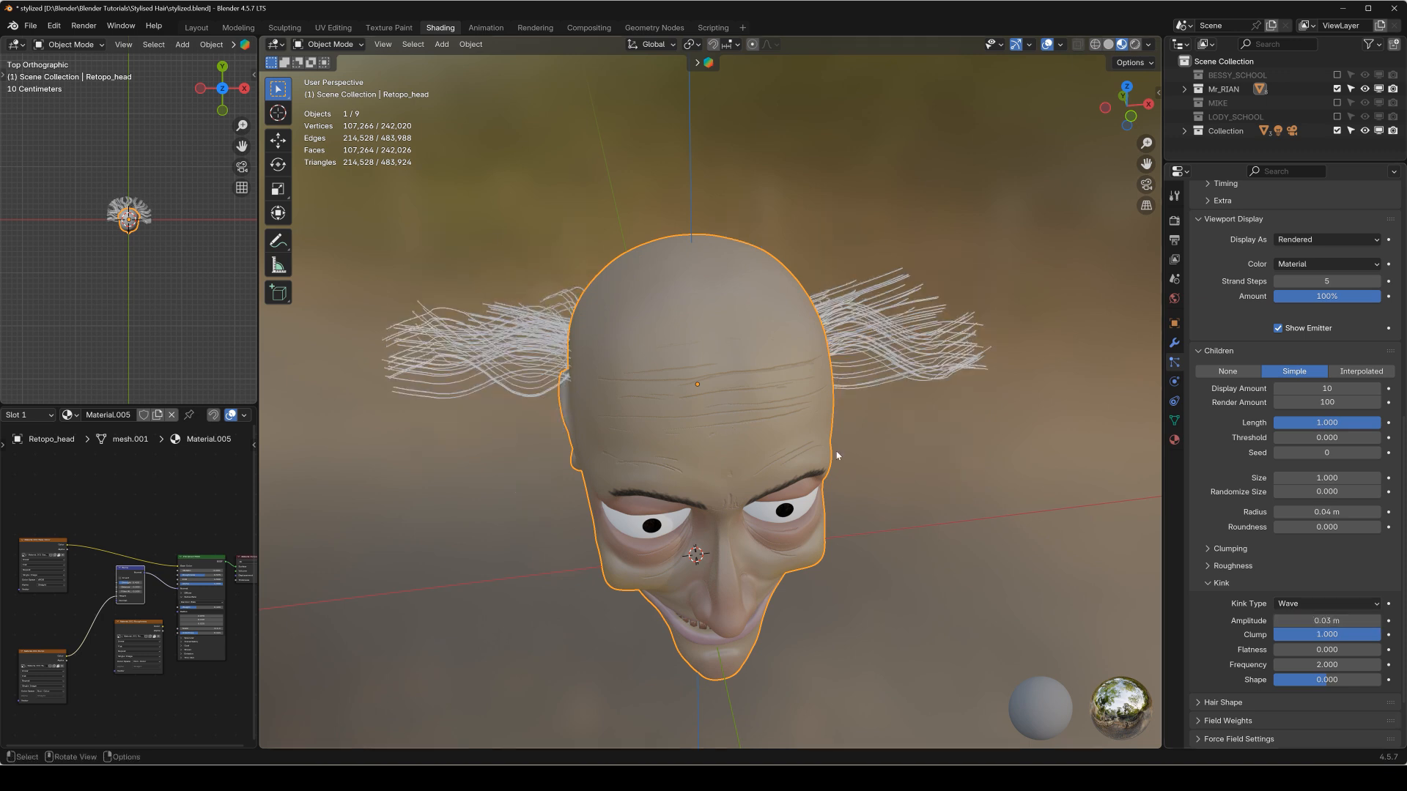
Try kink frequencies of 10 and 5 for the wavy child hairs, and settle on 7.
left_click(1297, 669)
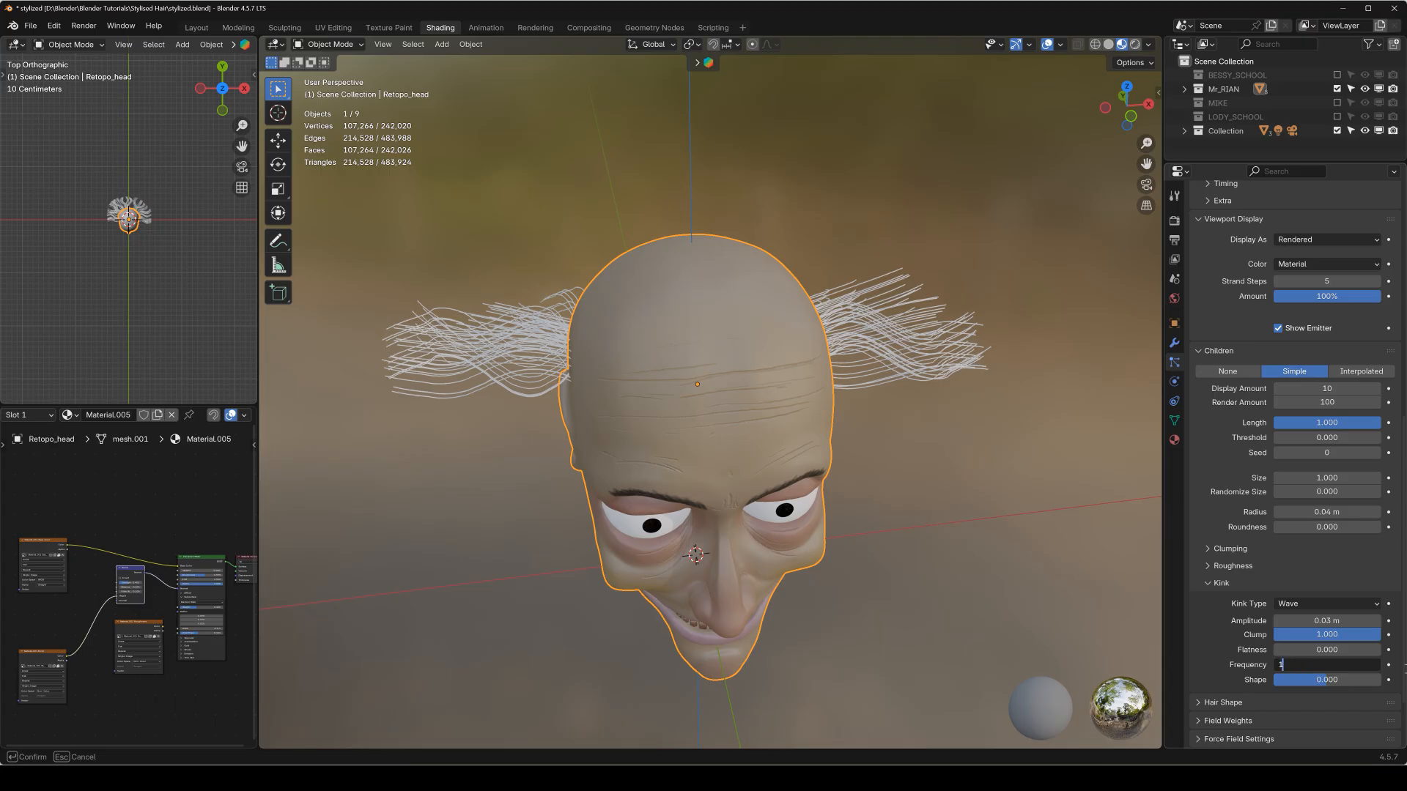
key("Return")
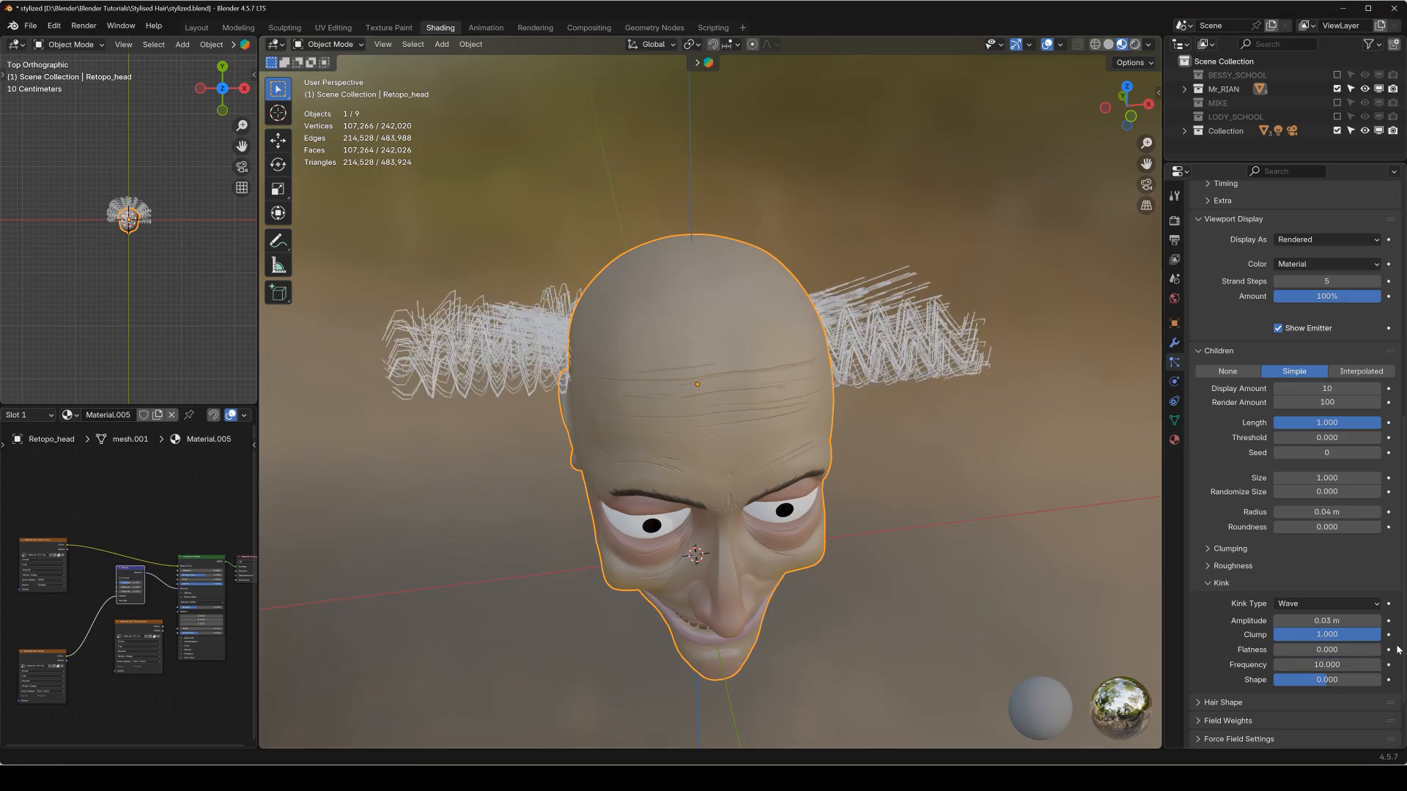
left_click_drag(1329, 665, 1291, 665)
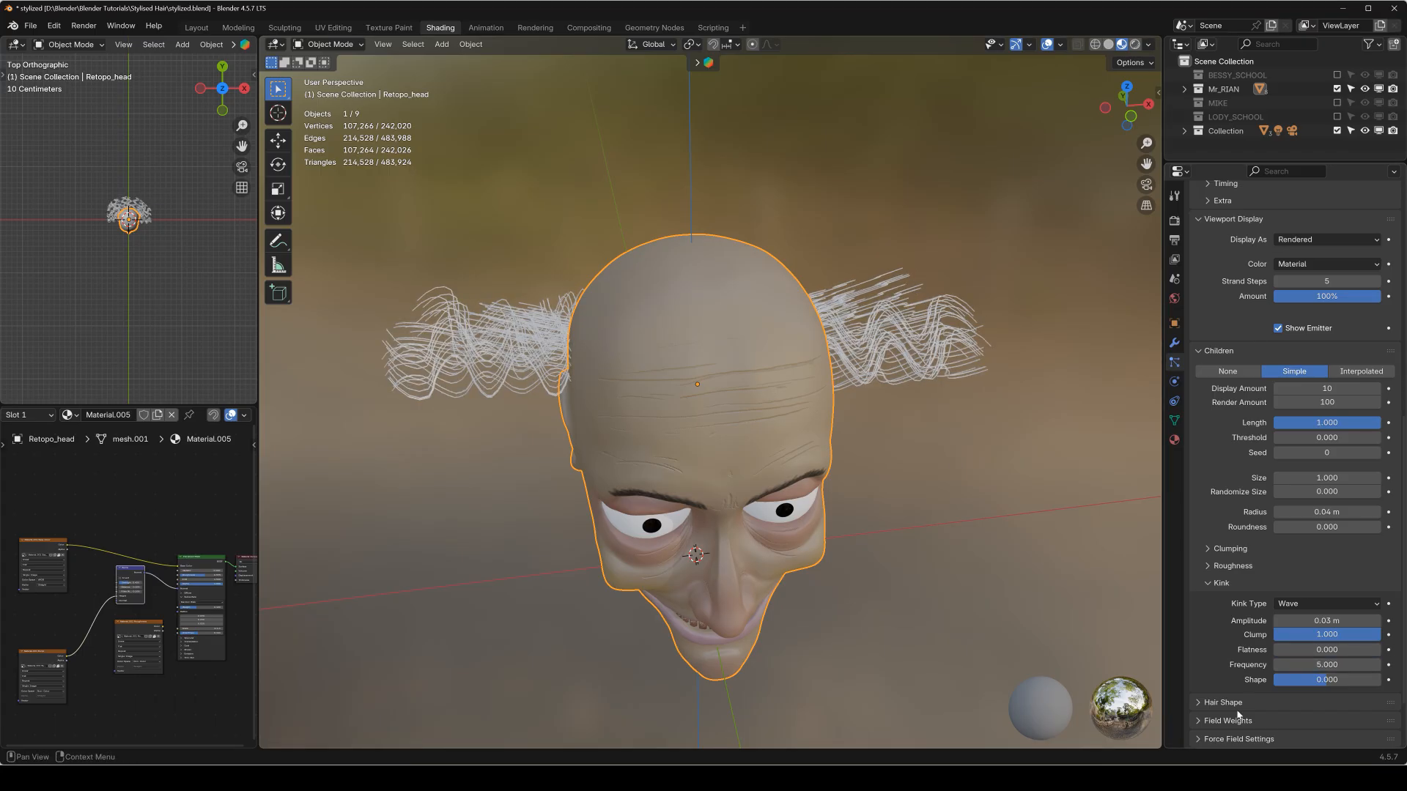
left_click(1324, 665)
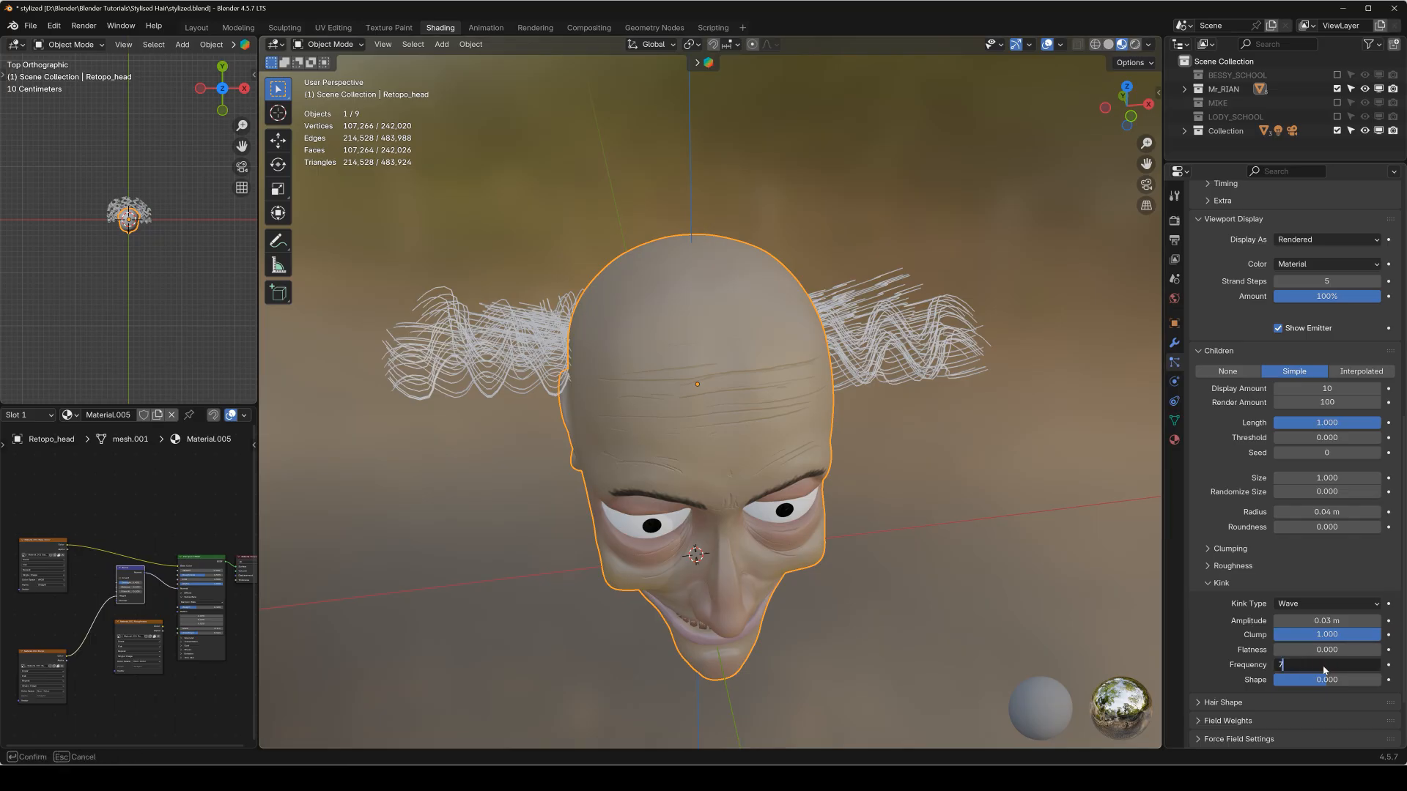
key("Return")
middle_click_drag(777, 322, 843, 410)
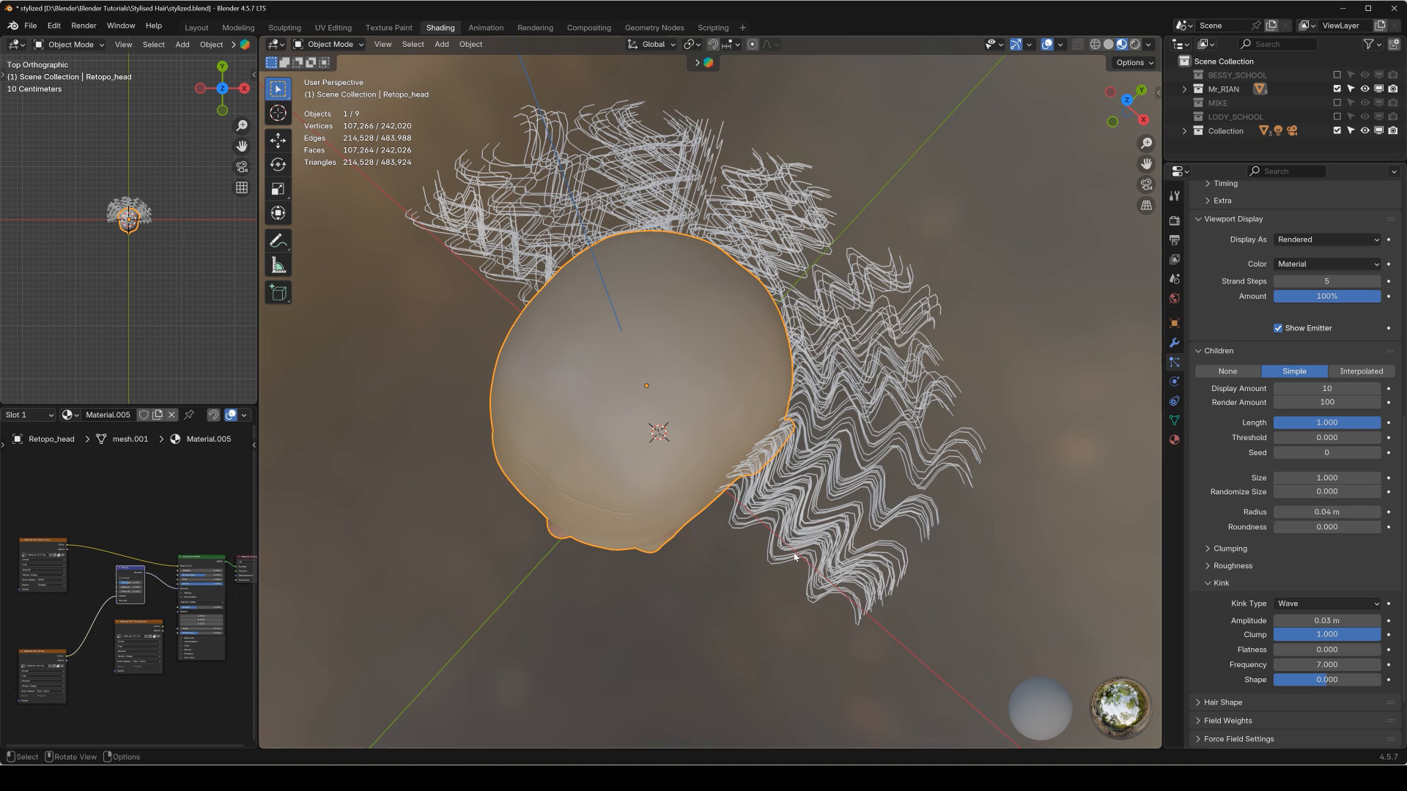
left_click_drag(1319, 492, 1274, 492)
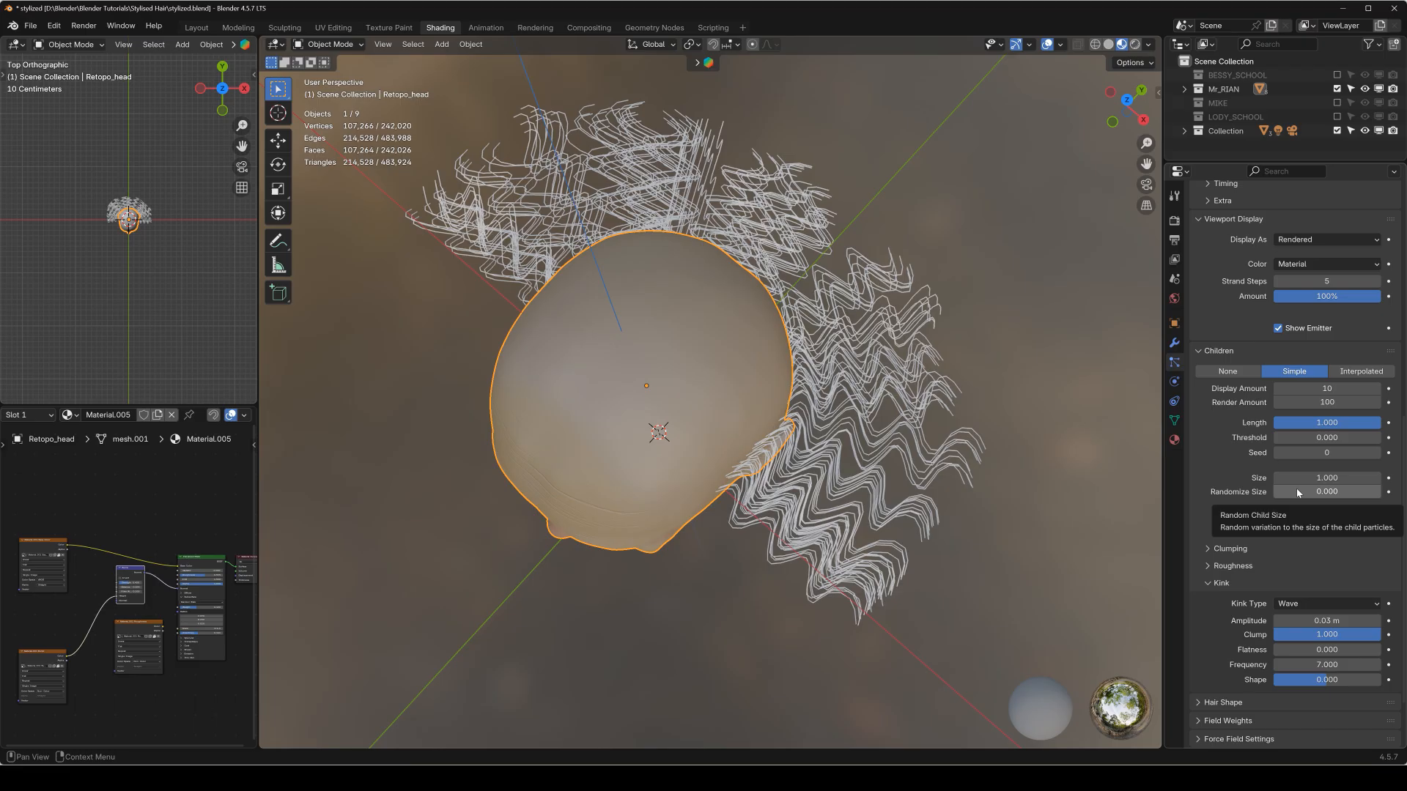
left_click_drag(1296, 490, 1296, 490)
left_click_drag(1303, 491, 1355, 478)
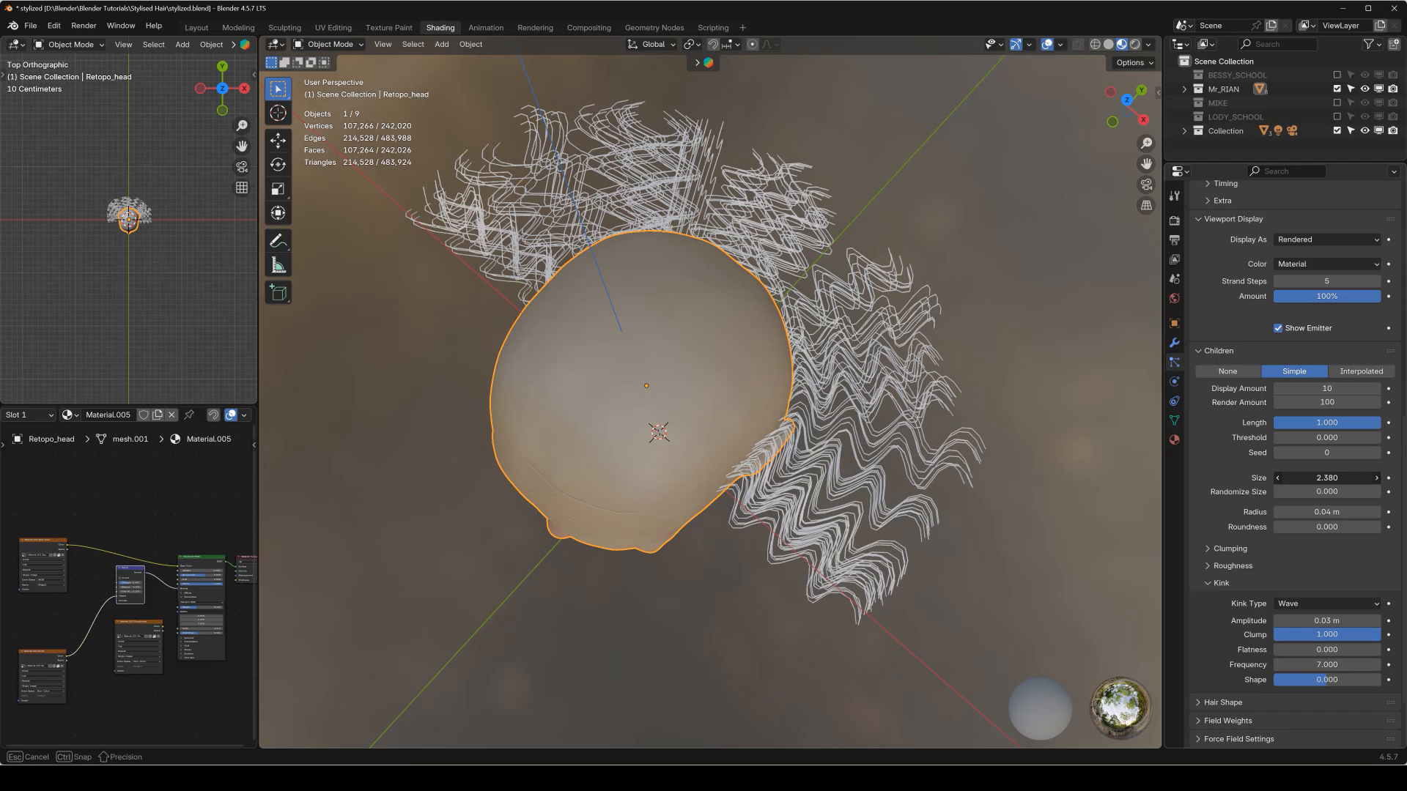
left_click_drag(1241, 477, 1241, 478)
key("Escape")
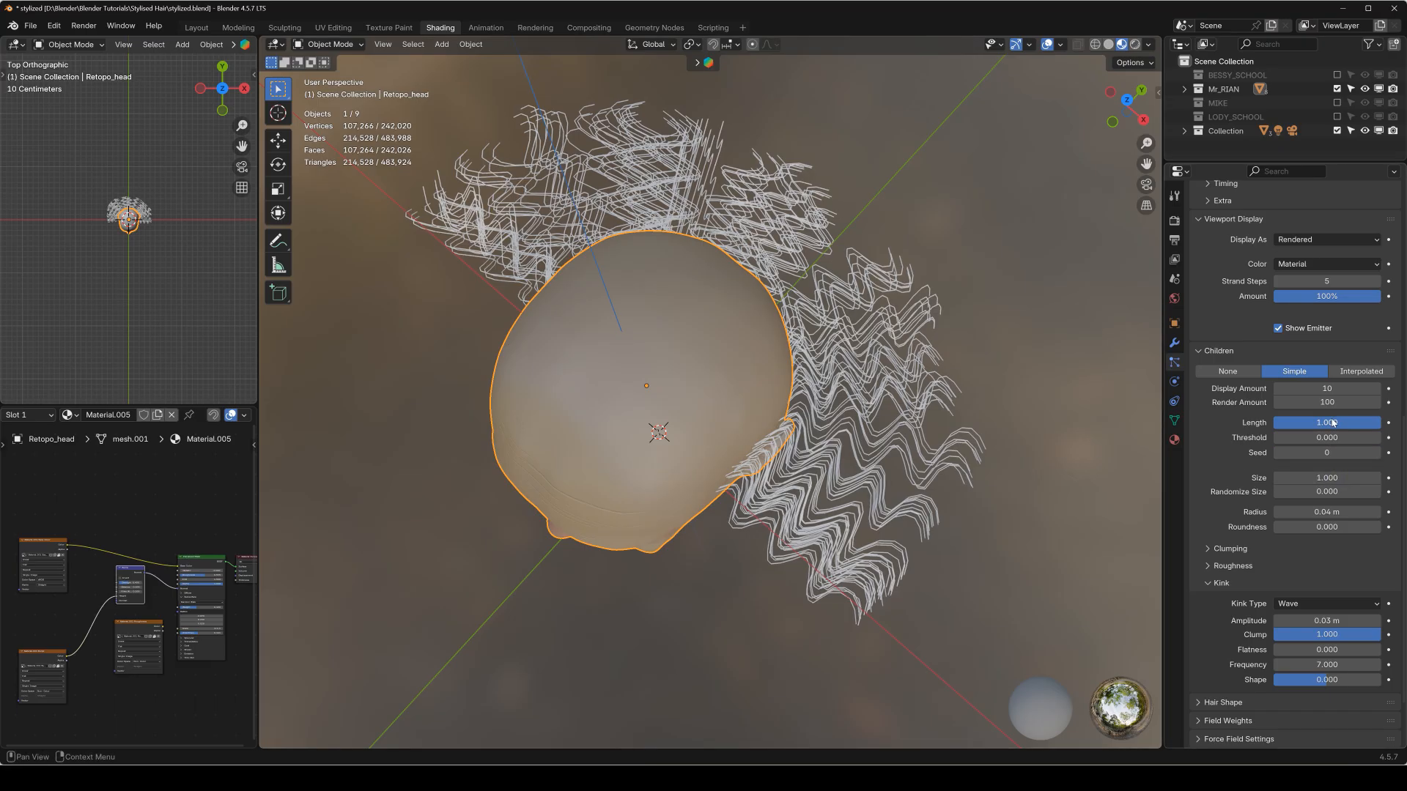
Set the child hairs' length to 0.859 and their length threshold to 0.260.
left_click_drag(1350, 424, 1303, 440)
middle_click_drag(754, 323, 782, 217)
key("KP_1")
Set the child hairs' endpoint roughness to 0.5.
left_click(1209, 567)
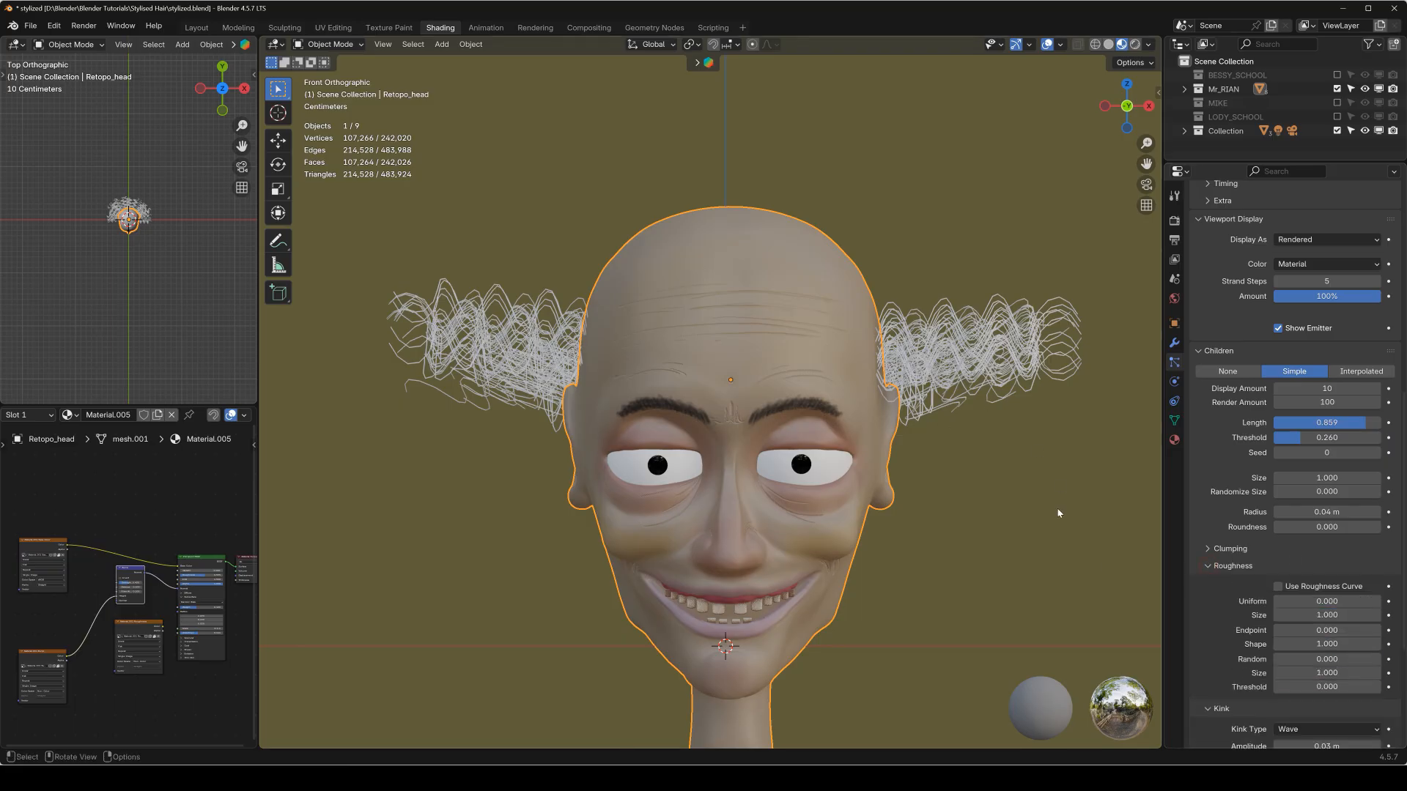
left_click(1363, 630)
key("BackSpace")
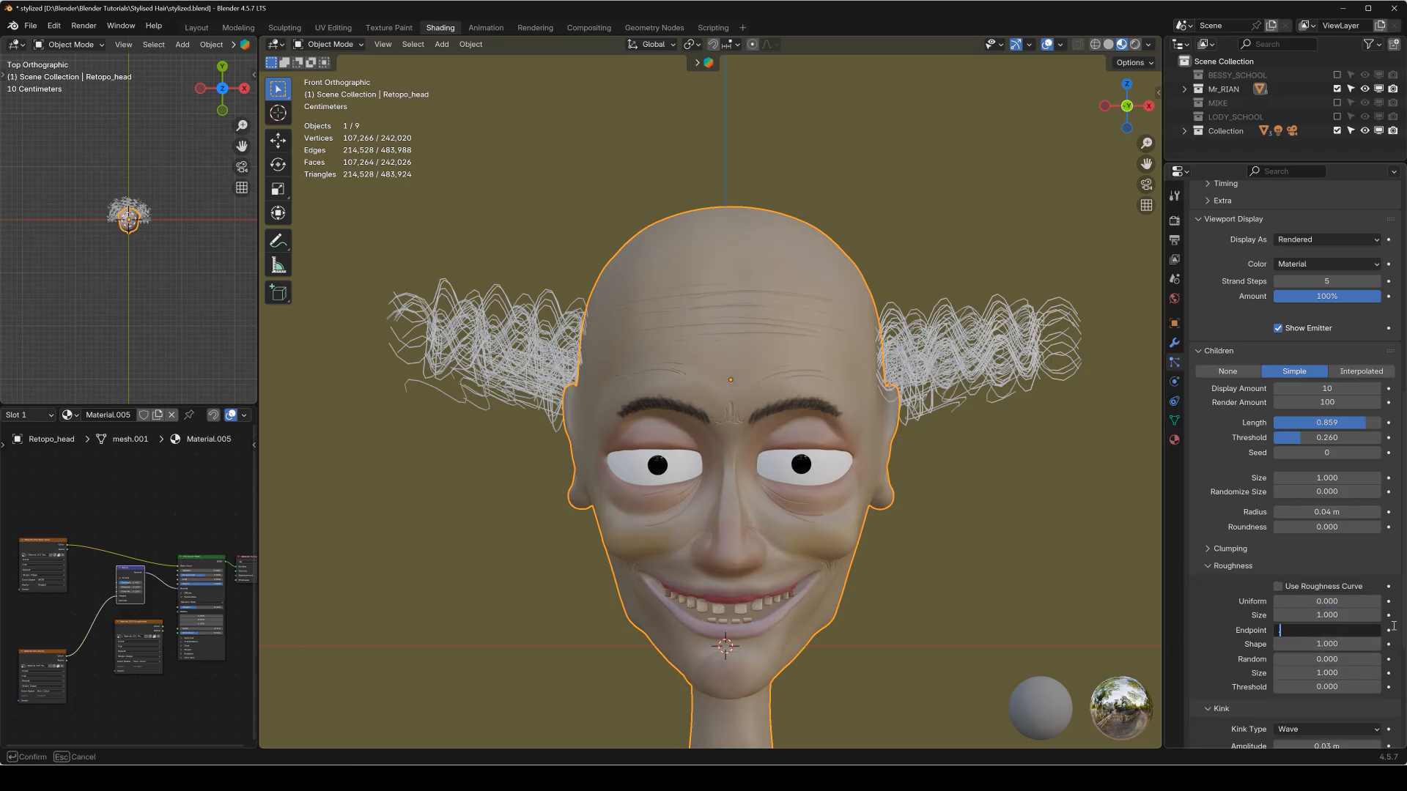
type(".5")
key("Return")
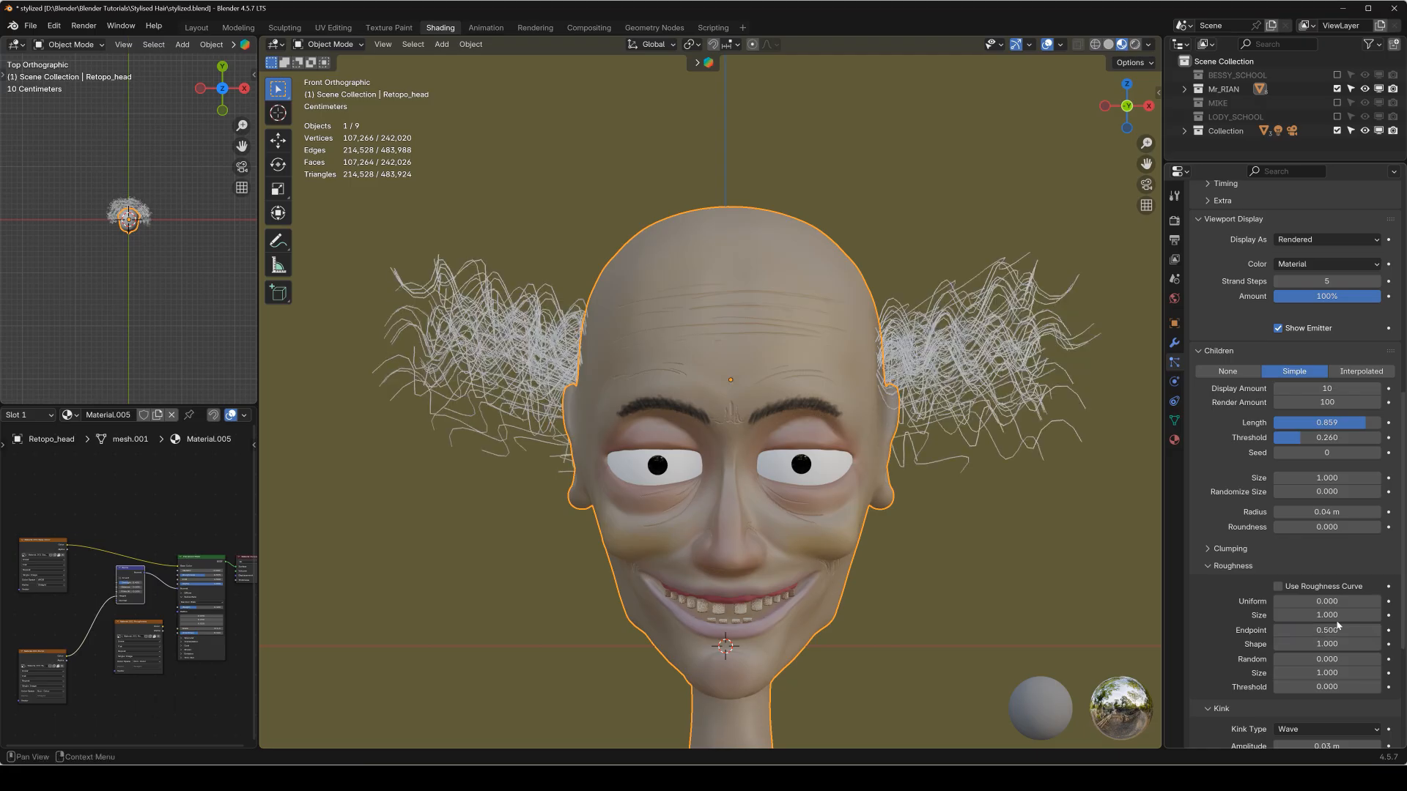
Switch the head to Particle Edit and add new strands behind the ear with the Add brush.
middle_click_drag(822, 352, 751, 383)
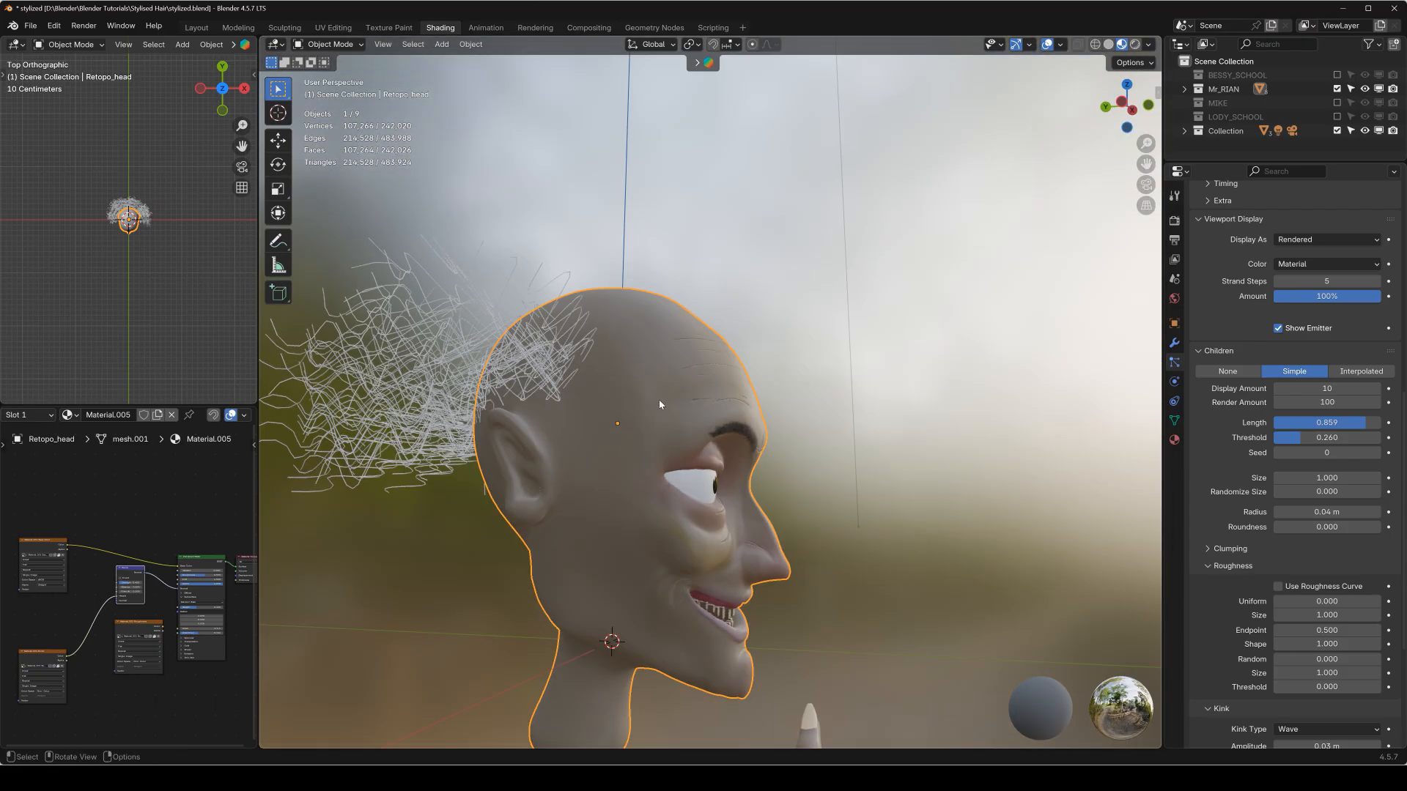
key("q")
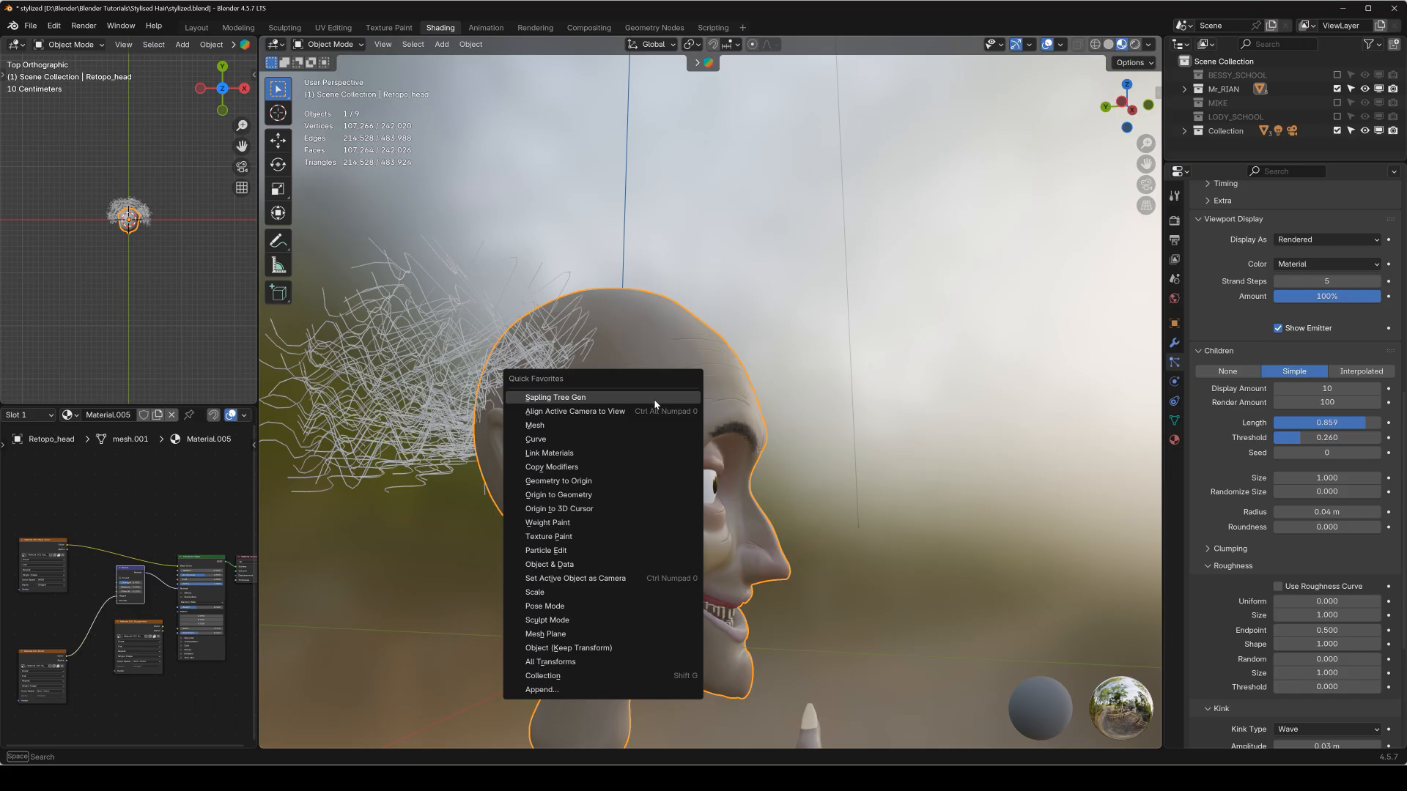
left_click(560, 552)
mouse_move(568, 424)
middle_mouse_down()
mouse_move(657, 430)
mouse_move(635, 439)
mouse_move(644, 423)
middle_mouse_up()
key("shift+space")
left_click(565, 382)
left_click(636, 448)
left_click(555, 435)
middle_click_drag(530, 449, 589, 452)
middle_click_drag(546, 455, 585, 432, "shift")
left_click(574, 433)
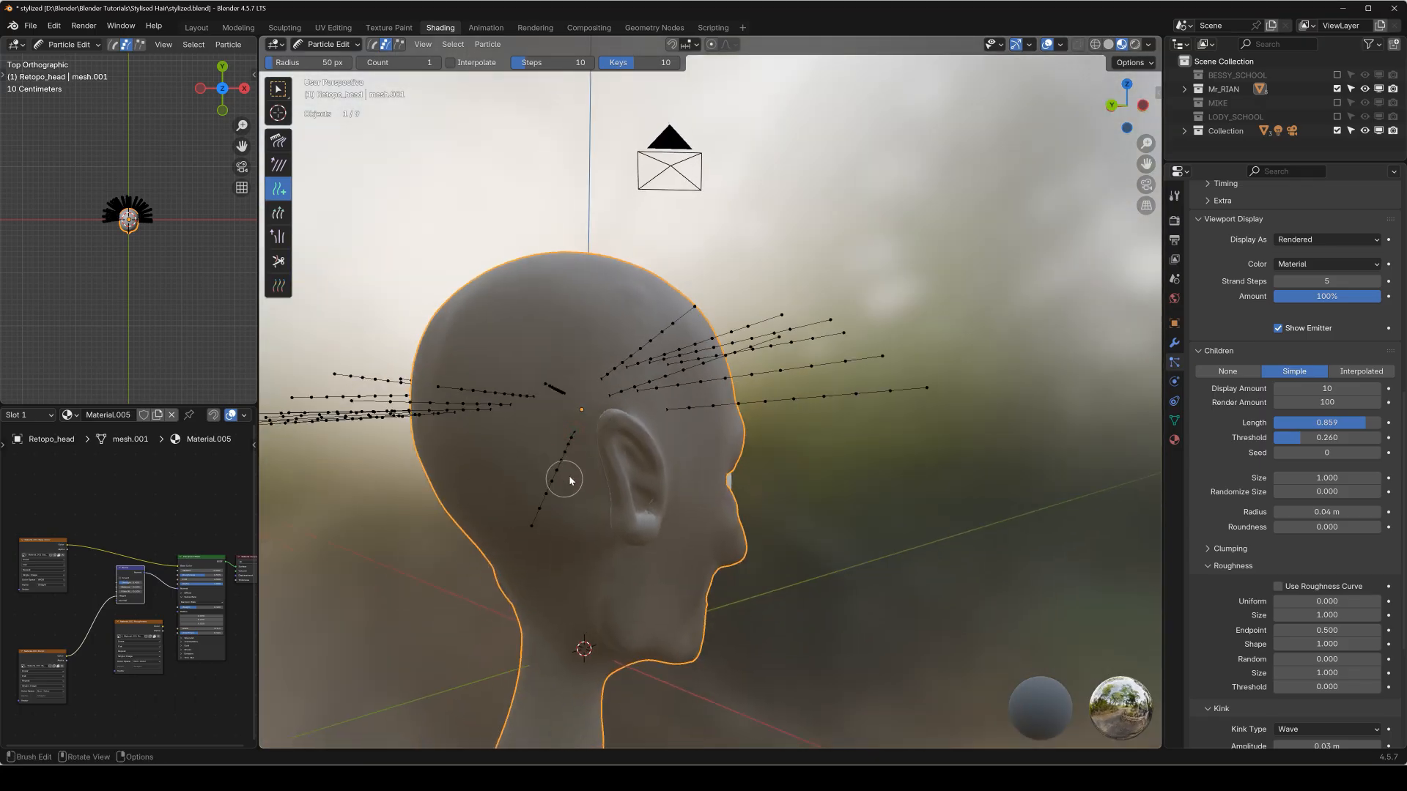
Add more strands across the back of the head, and undo the last one placed.
left_click(505, 451)
middle_click_drag(533, 473, 614, 446)
left_click(567, 396)
left_click(521, 398)
left_click(463, 426)
left_click(512, 440)
left_click(500, 468)
left_click(483, 388)
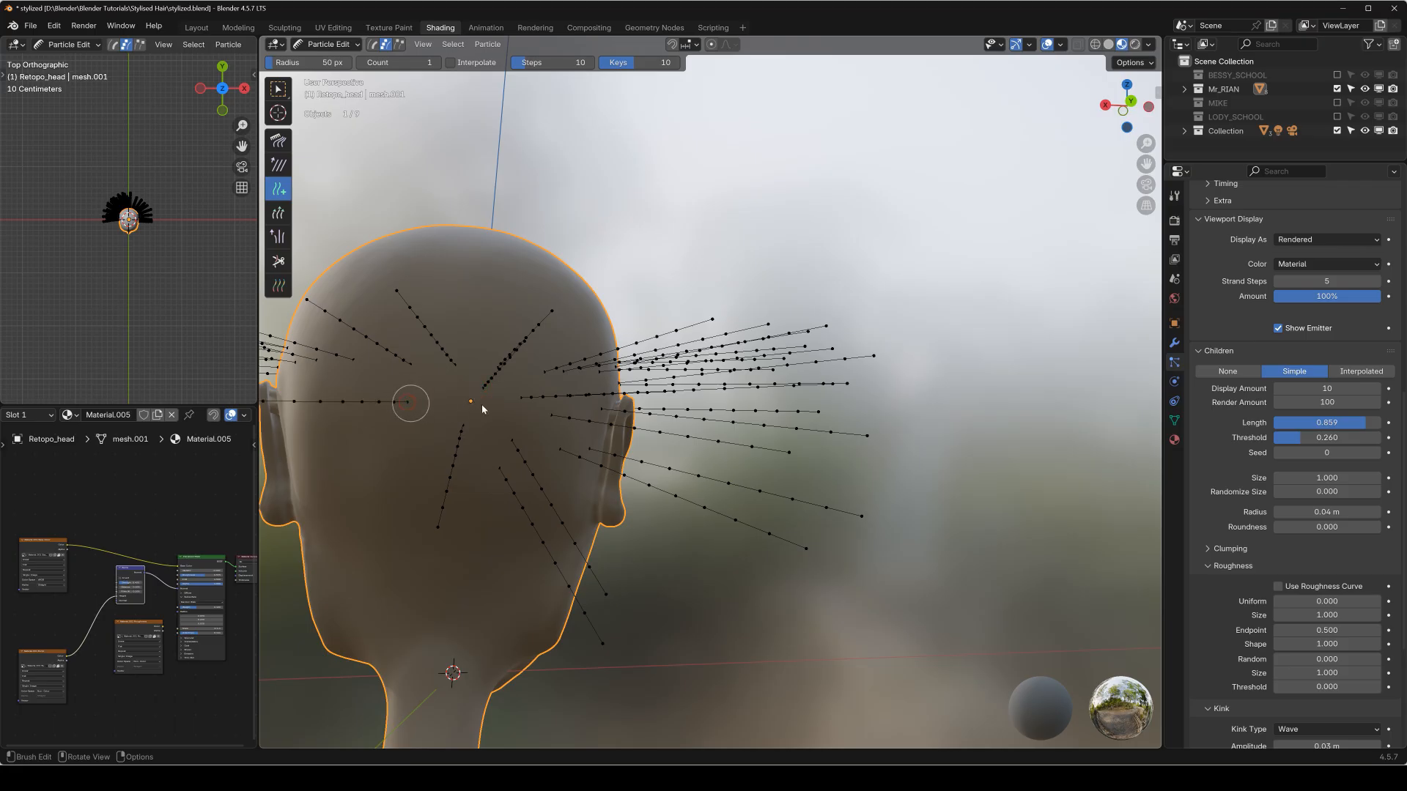
key("ctrl+z")
Fill the rest of the back of the head and the area behind the opposite ear with additional strands.
left_click(470, 396)
left_click(395, 421)
middle_click_drag(466, 453, 506, 401)
left_click(476, 447)
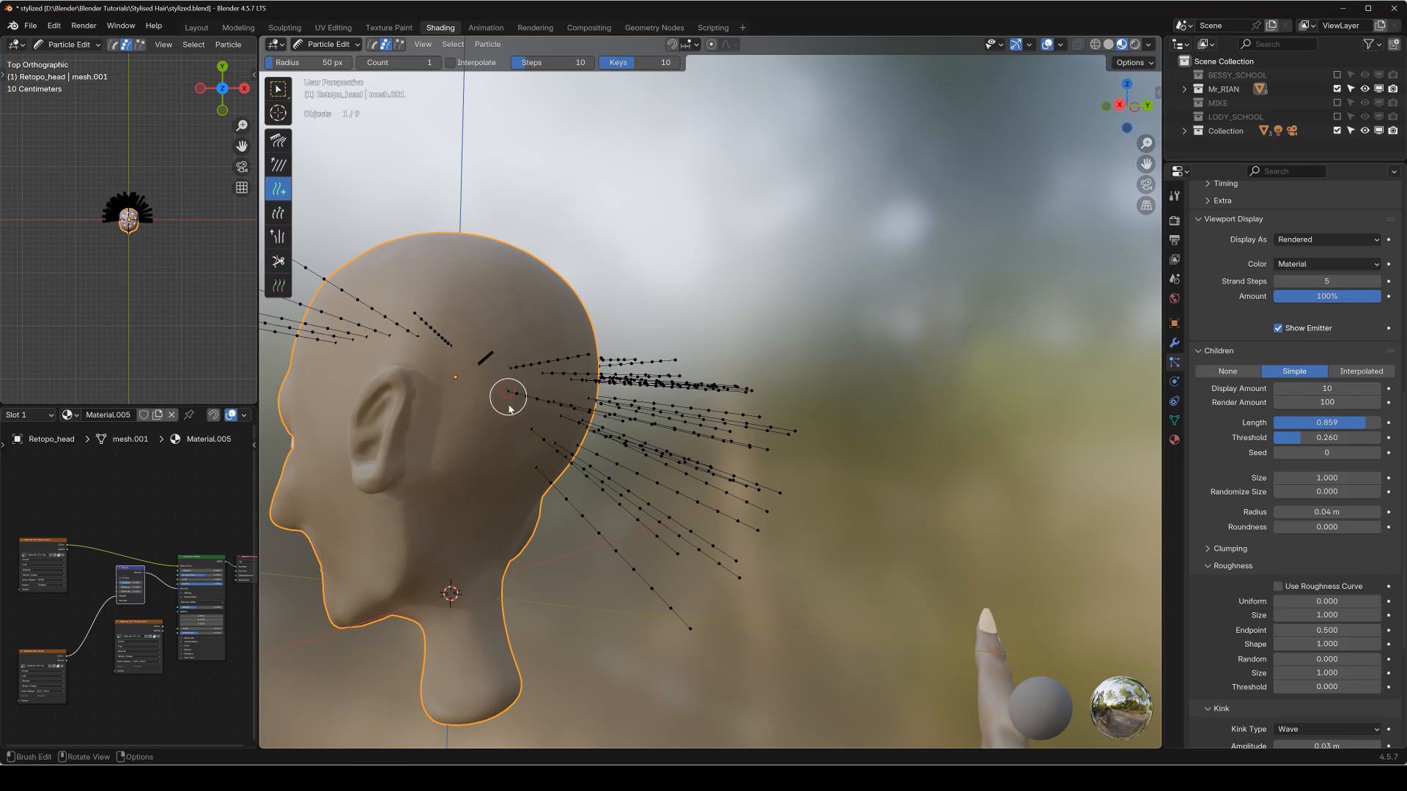
left_click(484, 443)
left_click(460, 412)
middle_click_drag(504, 400, 716, 402)
left_click(485, 381)
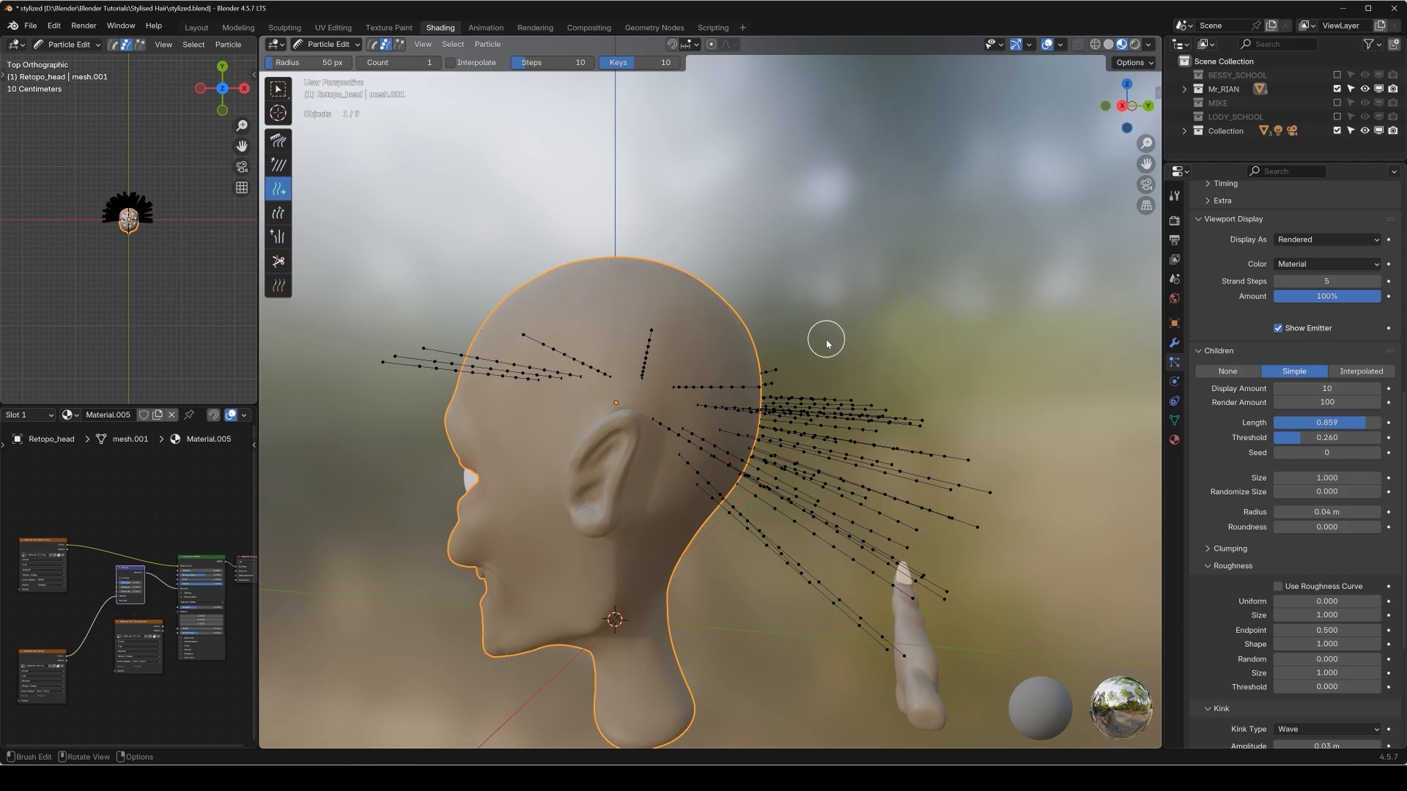
Trim the strand tips from the top view with the Cut brush into an even outline around the head.
key("KP_7")
key("shift+space")
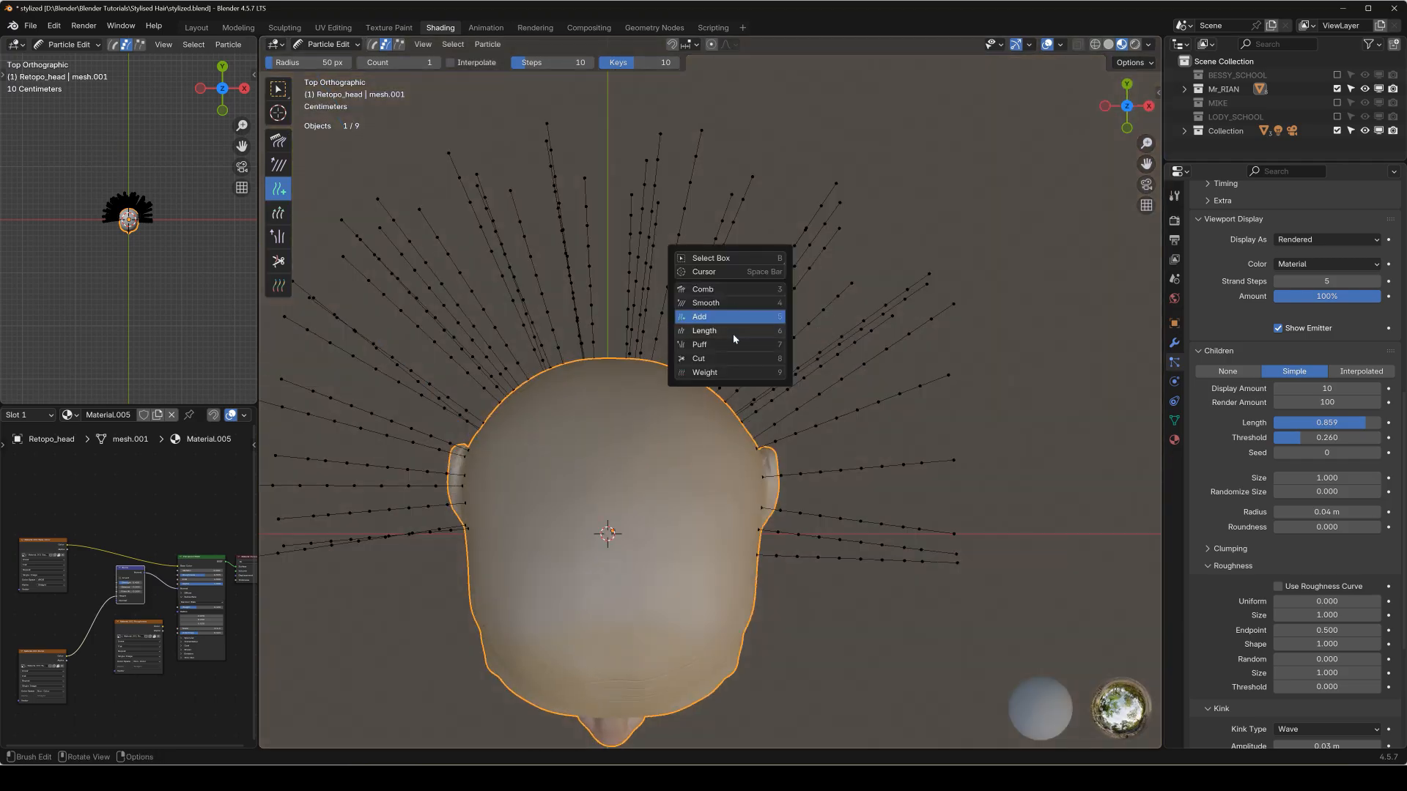
left_click(729, 358)
key("Home")
scroll(542, 393, "up", 2)
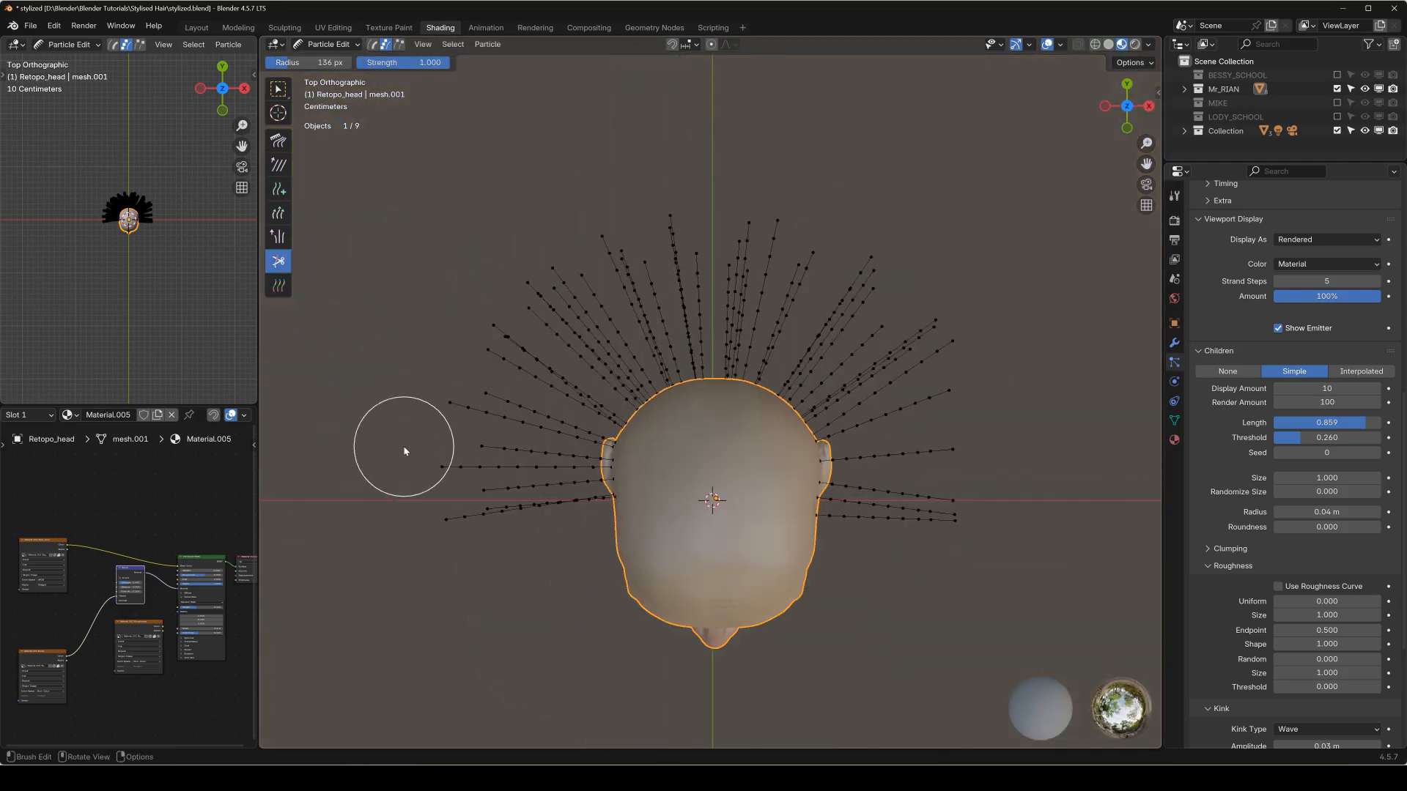
mouse_move(434, 473)
left_mouse_down()
mouse_move(440, 411)
mouse_move(493, 276)
mouse_move(591, 231)
mouse_move(832, 213)
mouse_move(895, 233)
mouse_move(896, 264)
mouse_move(881, 261)
mouse_move(982, 344)
mouse_move(955, 306)
mouse_move(994, 447)
mouse_move(993, 513)
mouse_move(975, 366)
left_mouse_up()
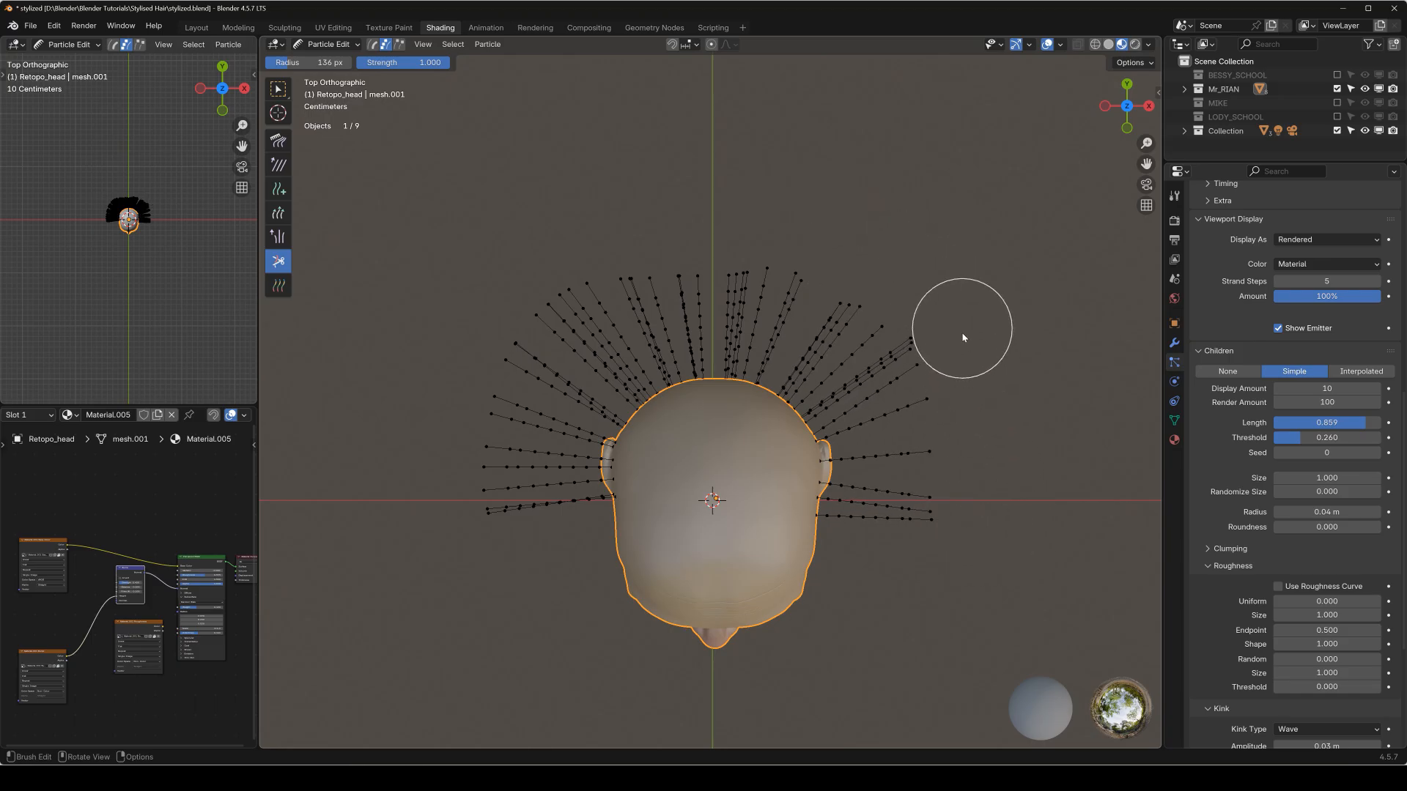
Lengthen a strand tip at the back with the Length brush set to Grow, and return to Object Mode.
key("shift+space")
left_click(910, 324)
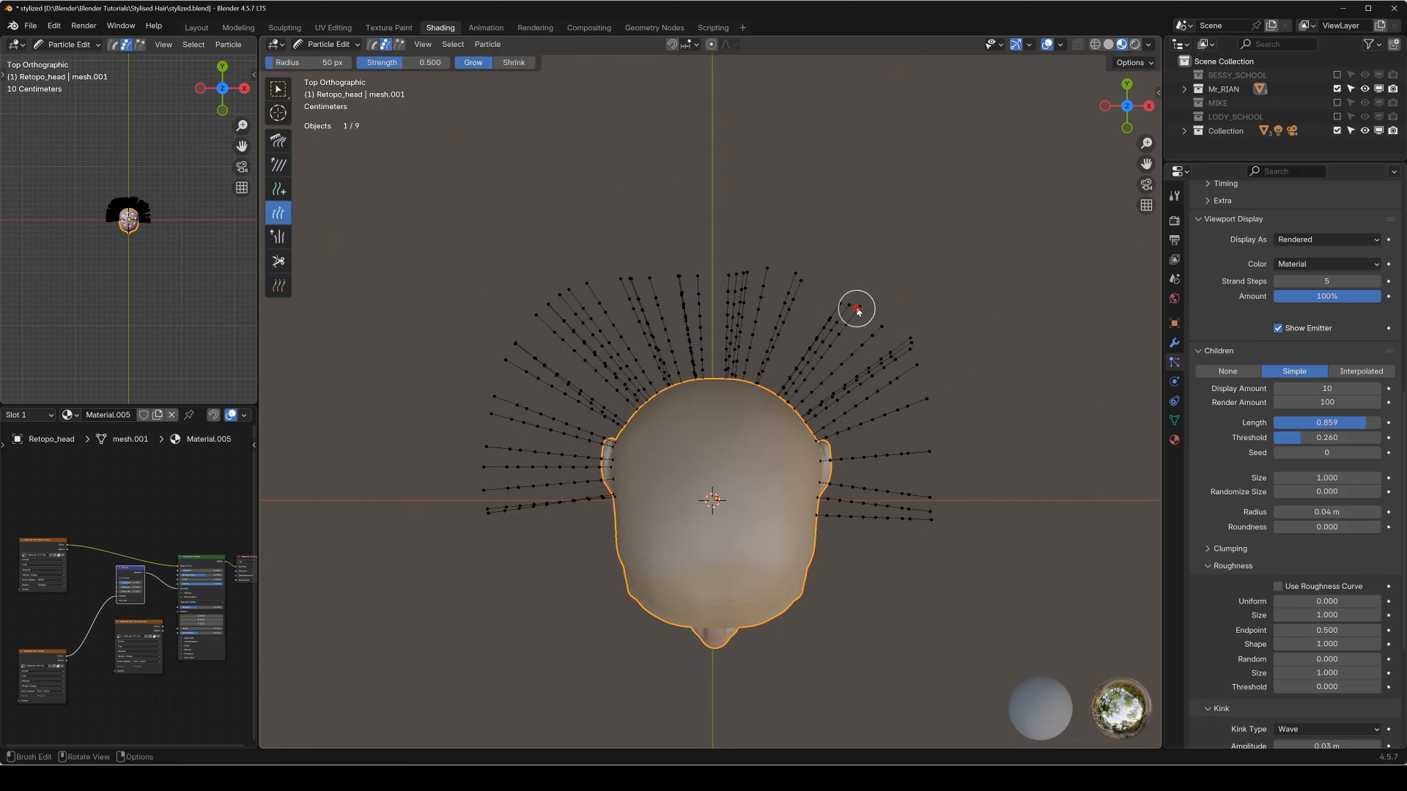
key("q")
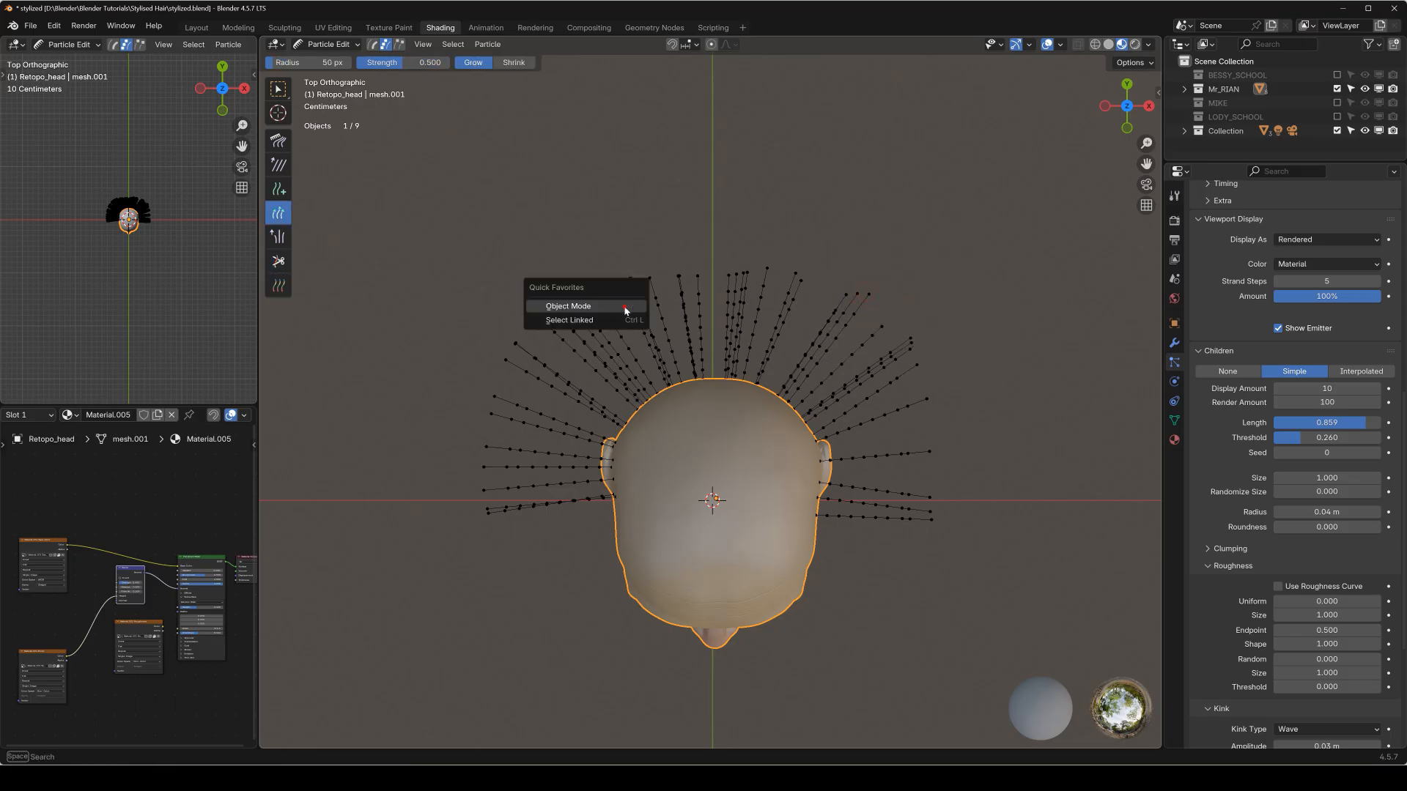
left_click(625, 306)
Examine the shape and volume of the hair from the back, the front and the side of the head.
middle_click_drag(625, 306, 981, 410)
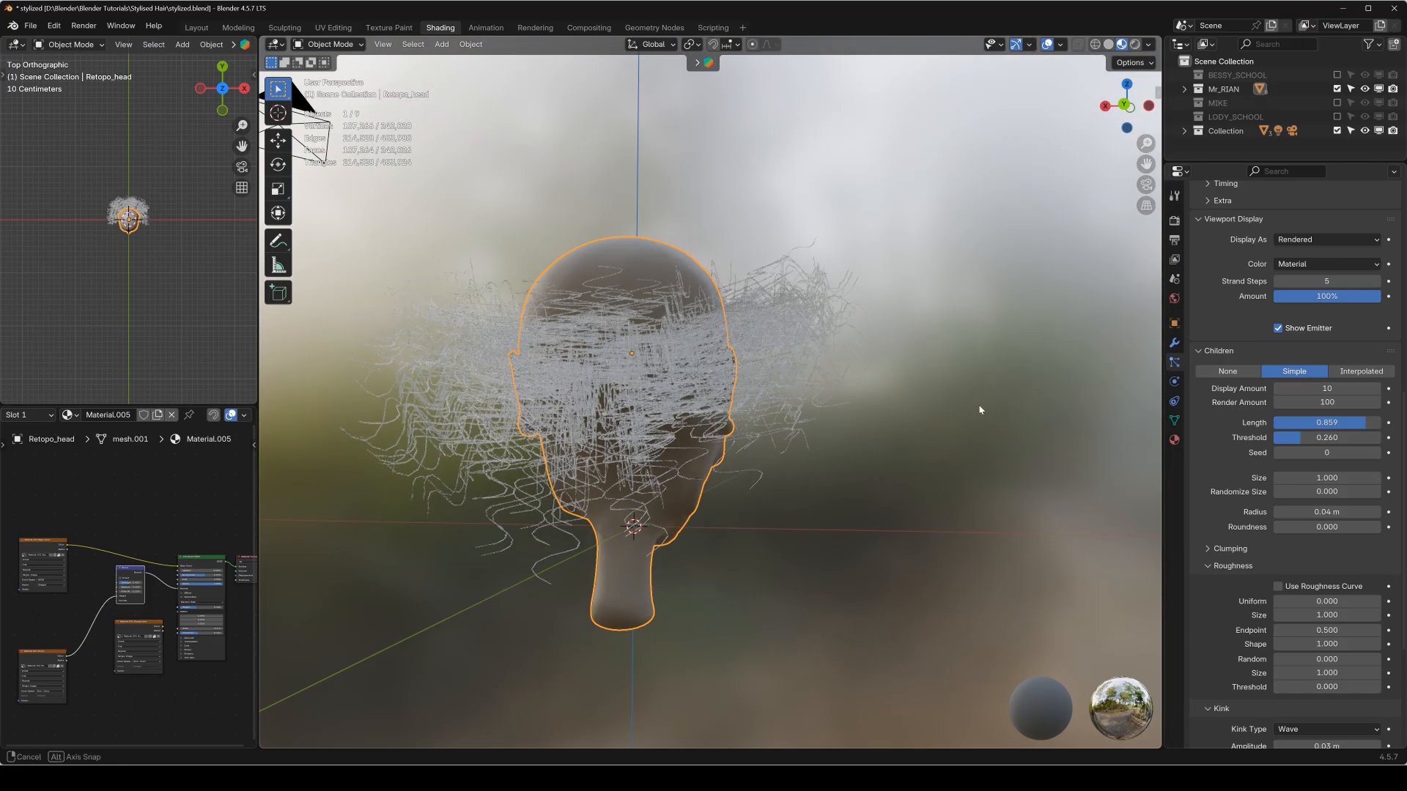
key("KP_1")
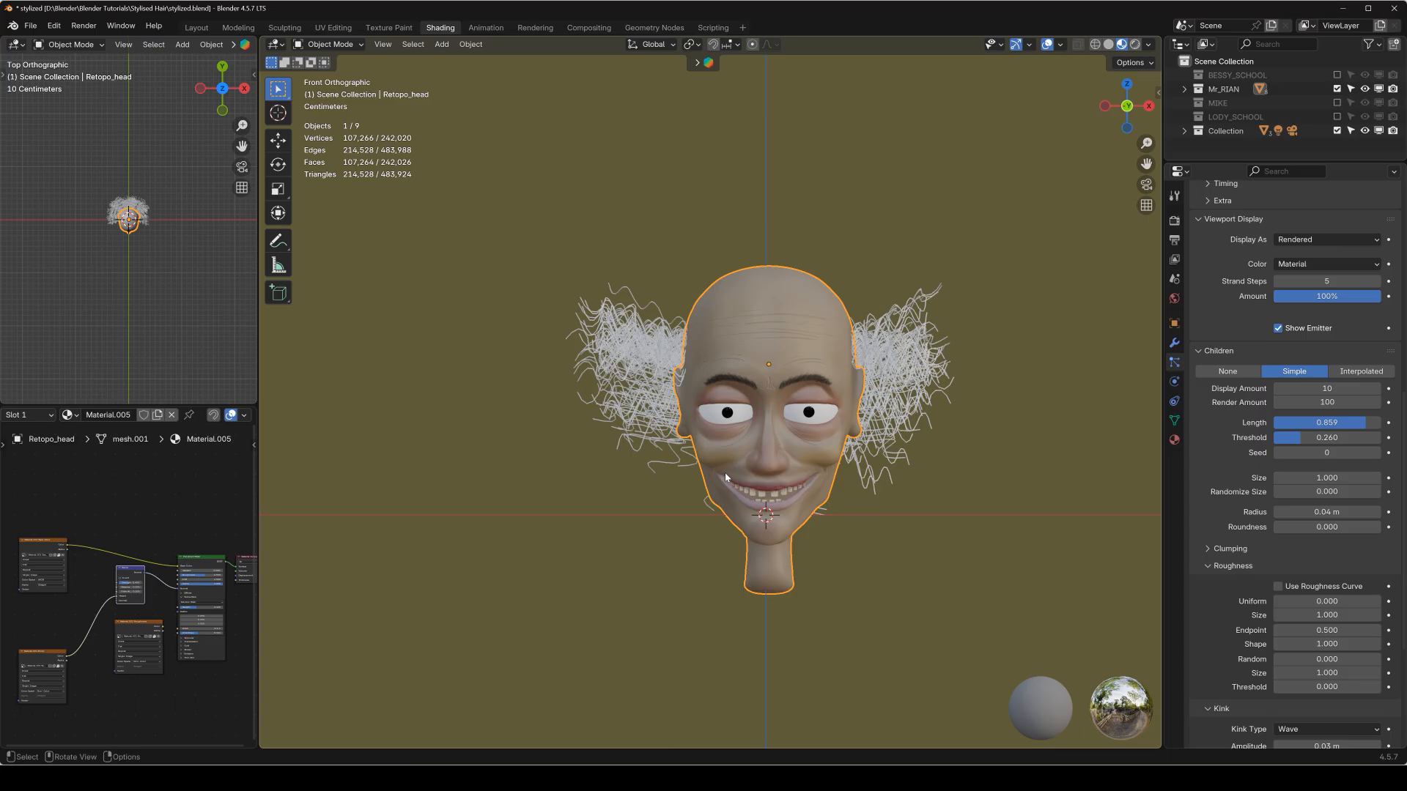
middle_click_drag(726, 477, 834, 395)
scroll(834, 391, "up", 3)
middle_click_drag(882, 324, 753, 330, "shift")
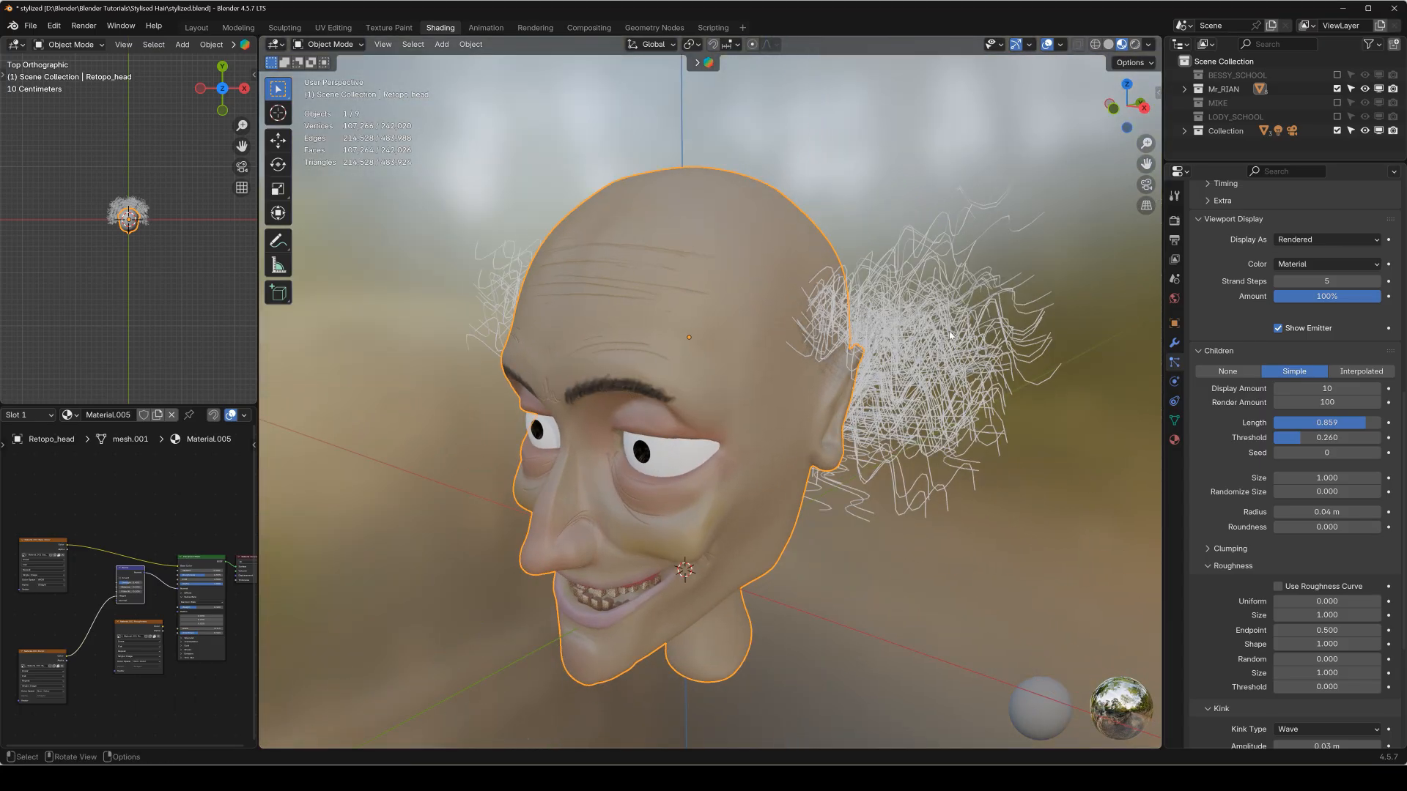
scroll(771, 362, "down", 1)
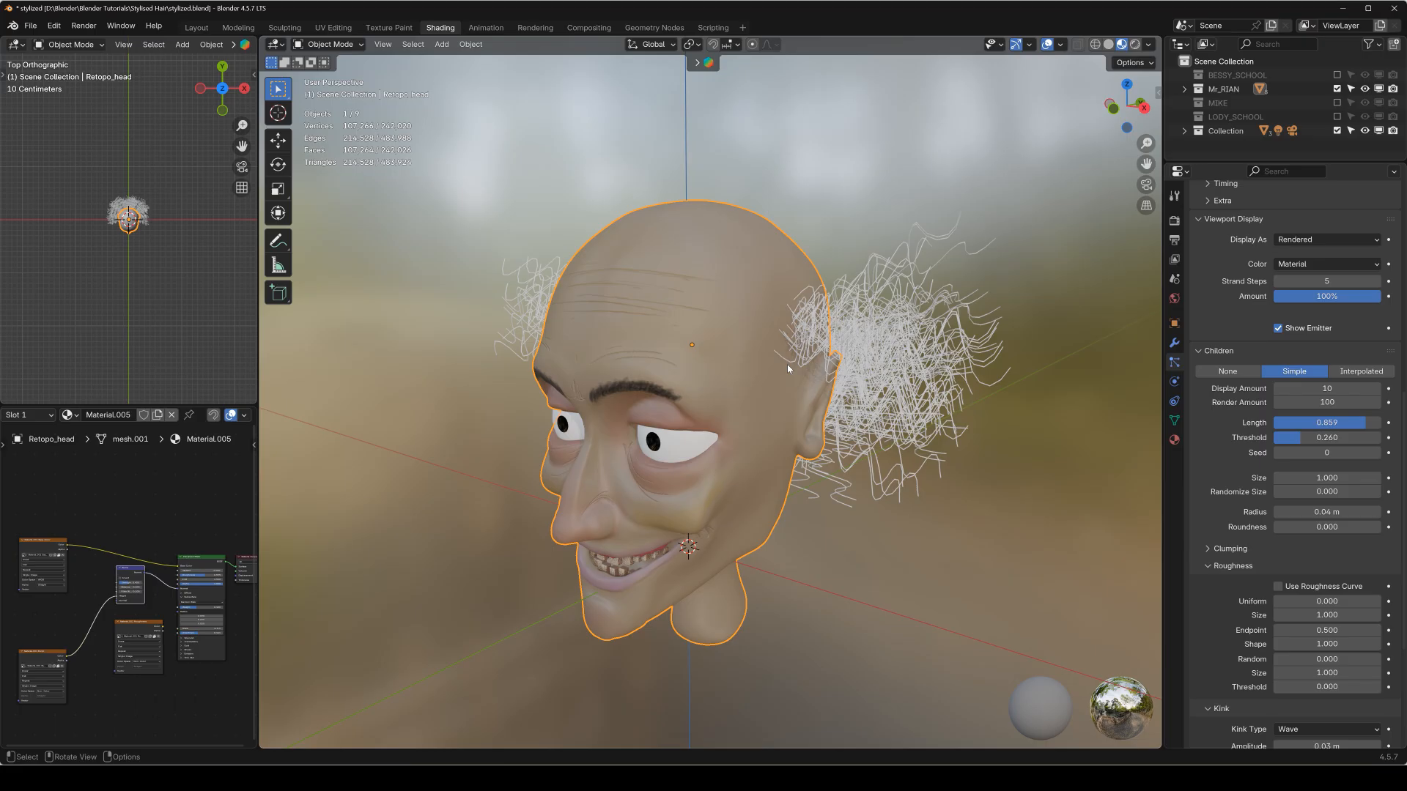
middle_click_drag(775, 345, 896, 420)
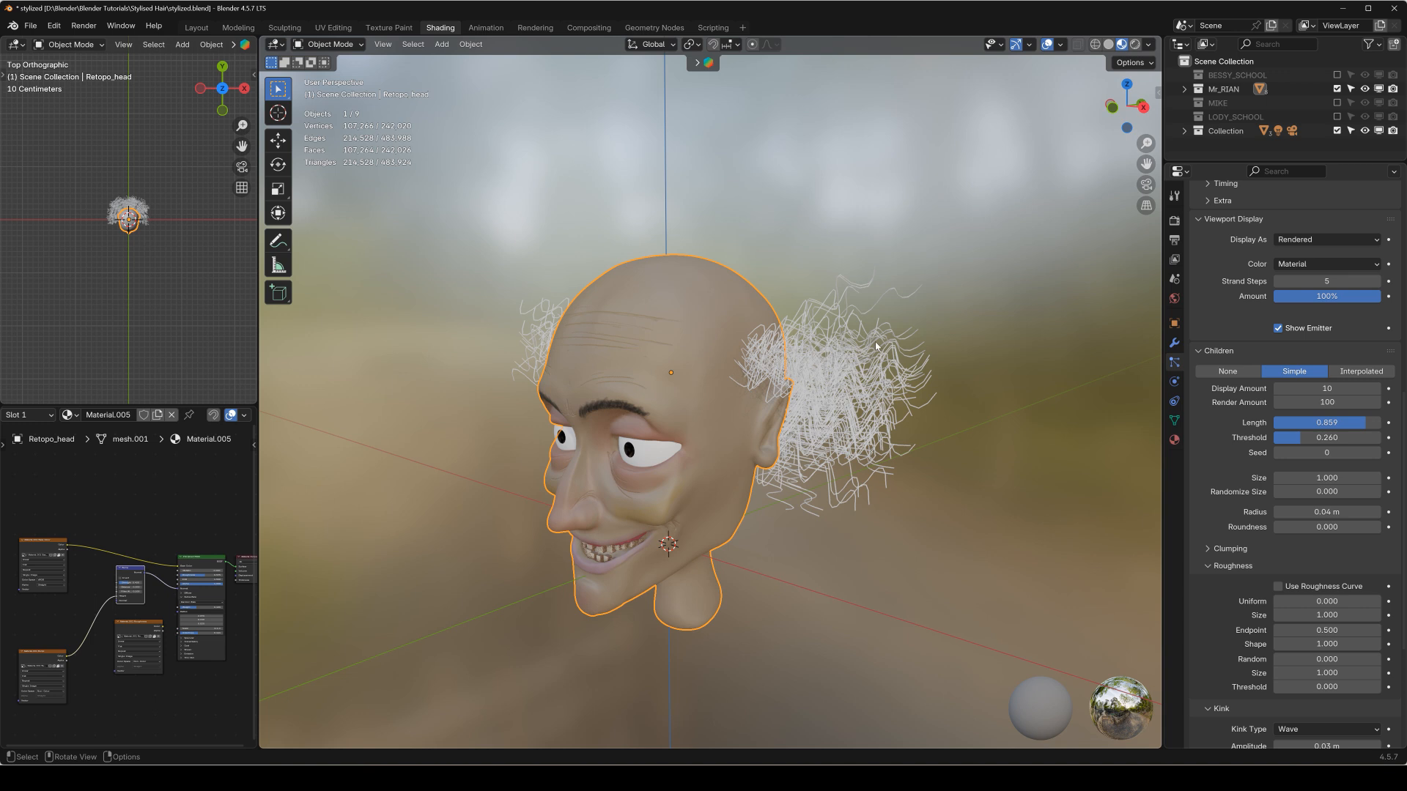
middle_click_drag(774, 320, 665, 324)
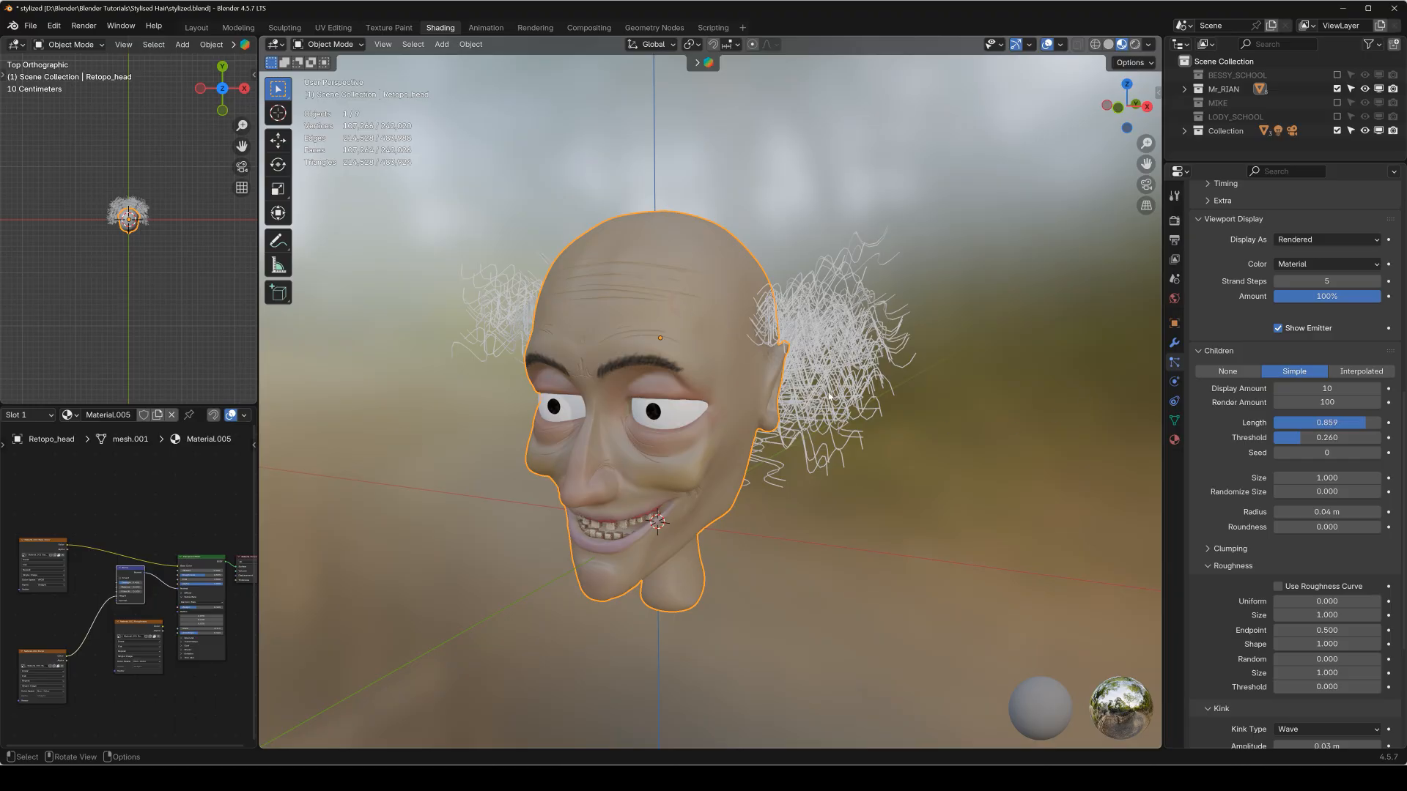
Convert the head's ParticleSystem.003 modifier into a separate hair mesh.
left_click(1175, 342)
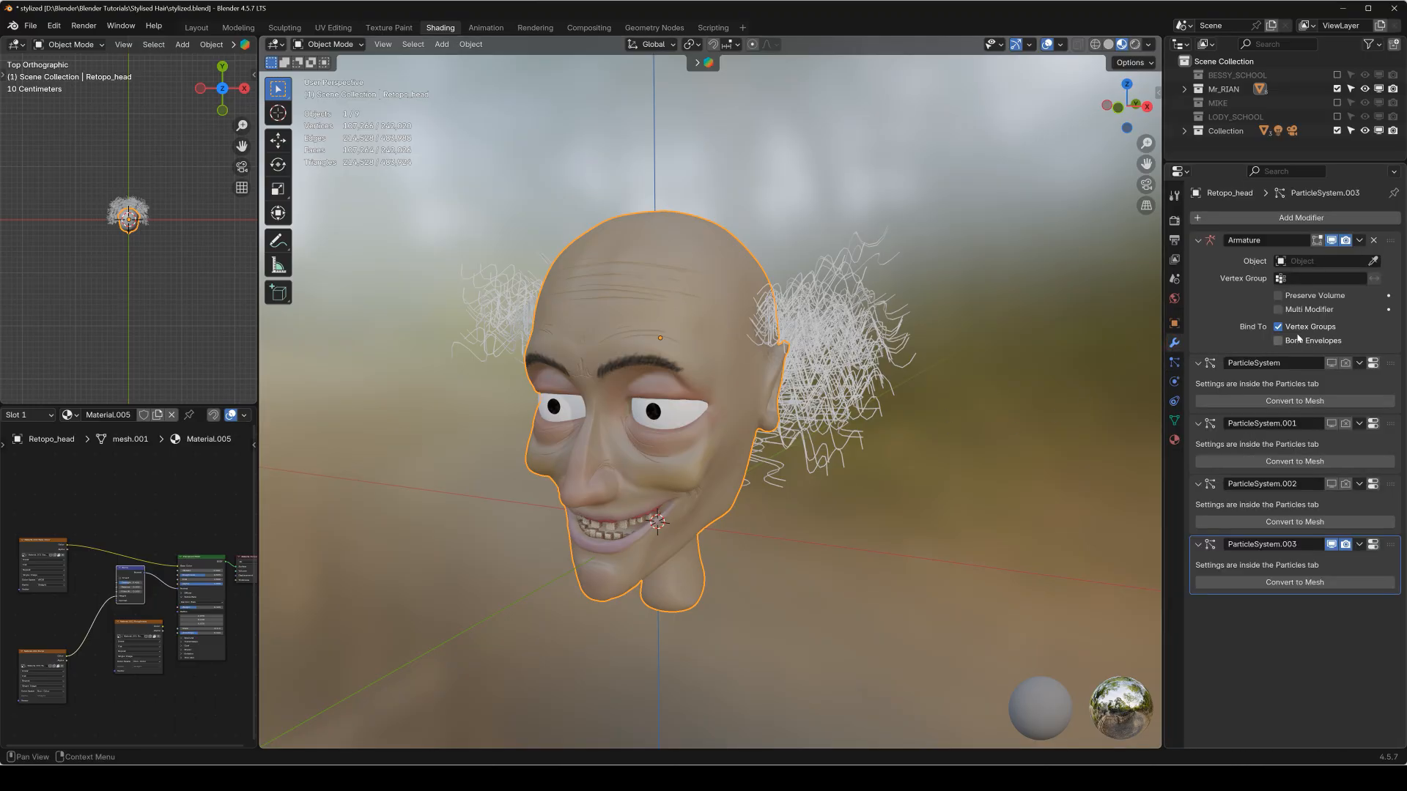
left_click(1199, 240)
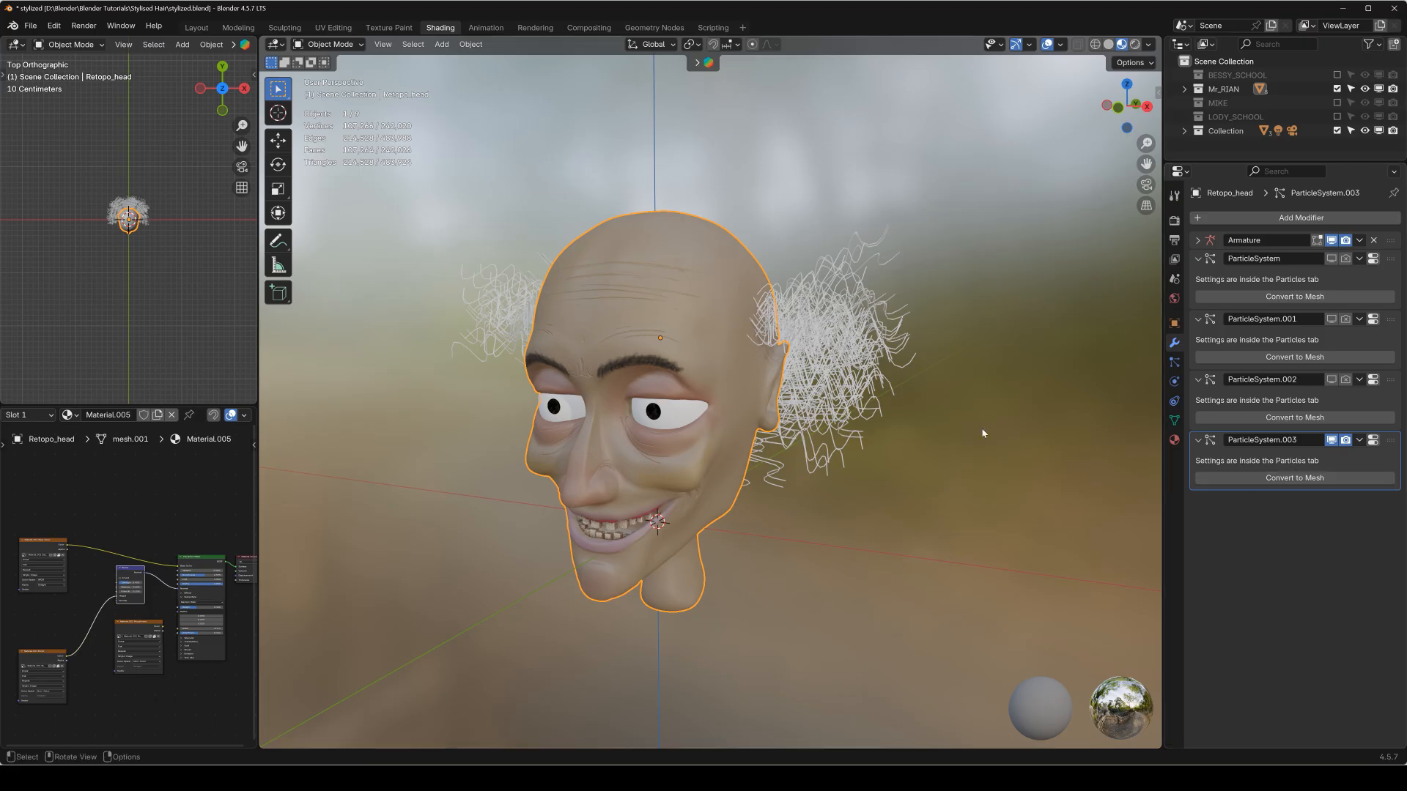
left_click(1301, 477)
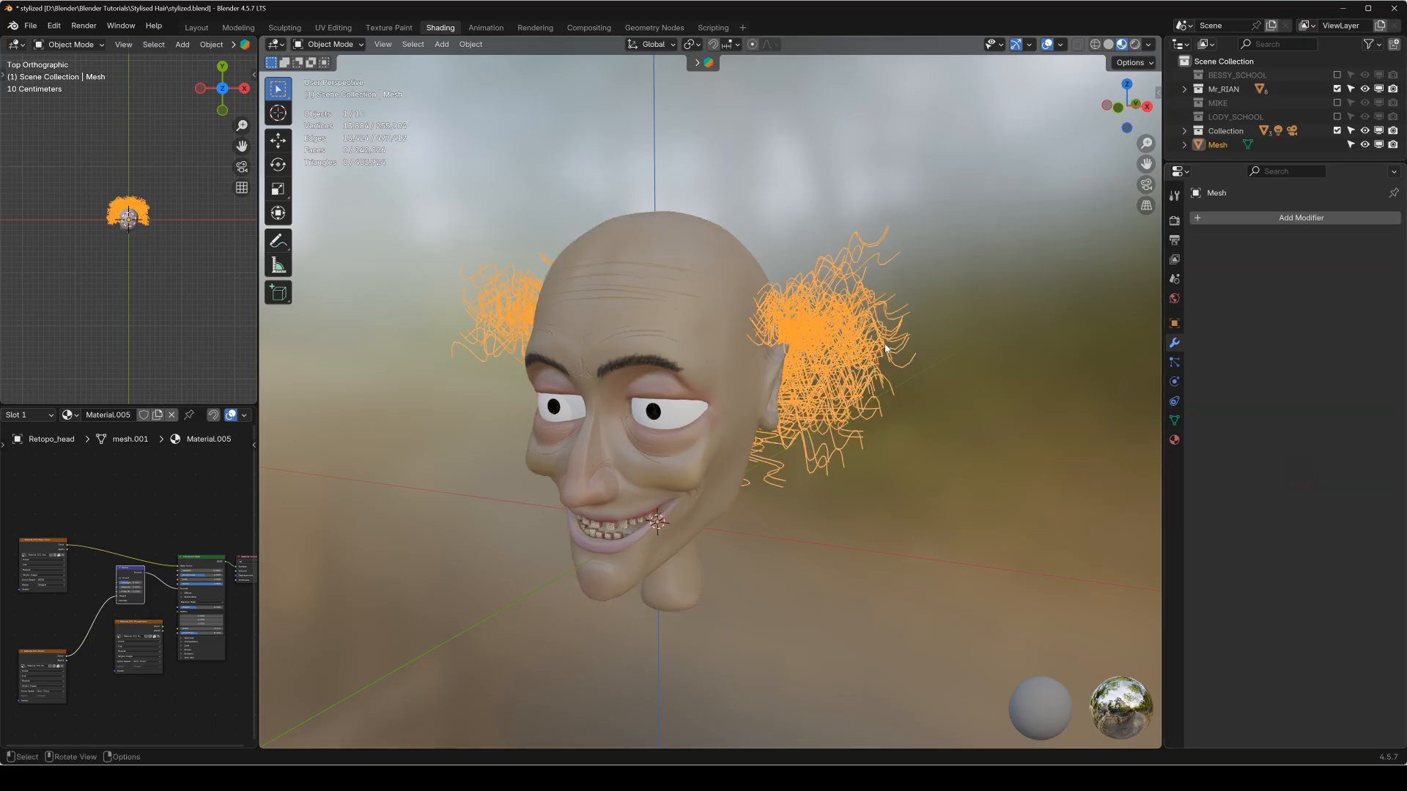
scroll(824, 308, "up", 5)
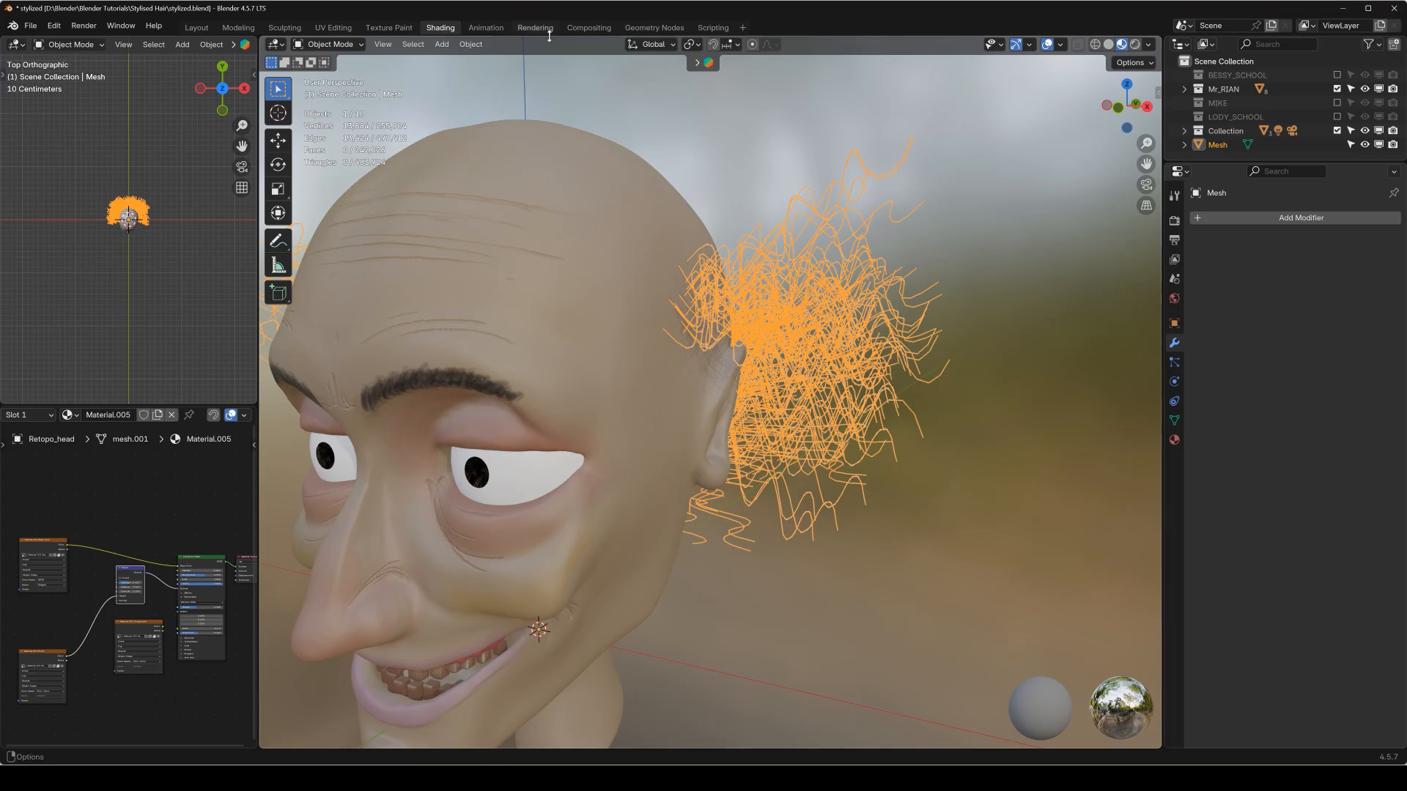
Convert the separated hair mesh into a curve object and check it in Edit Mode.
left_click(469, 44)
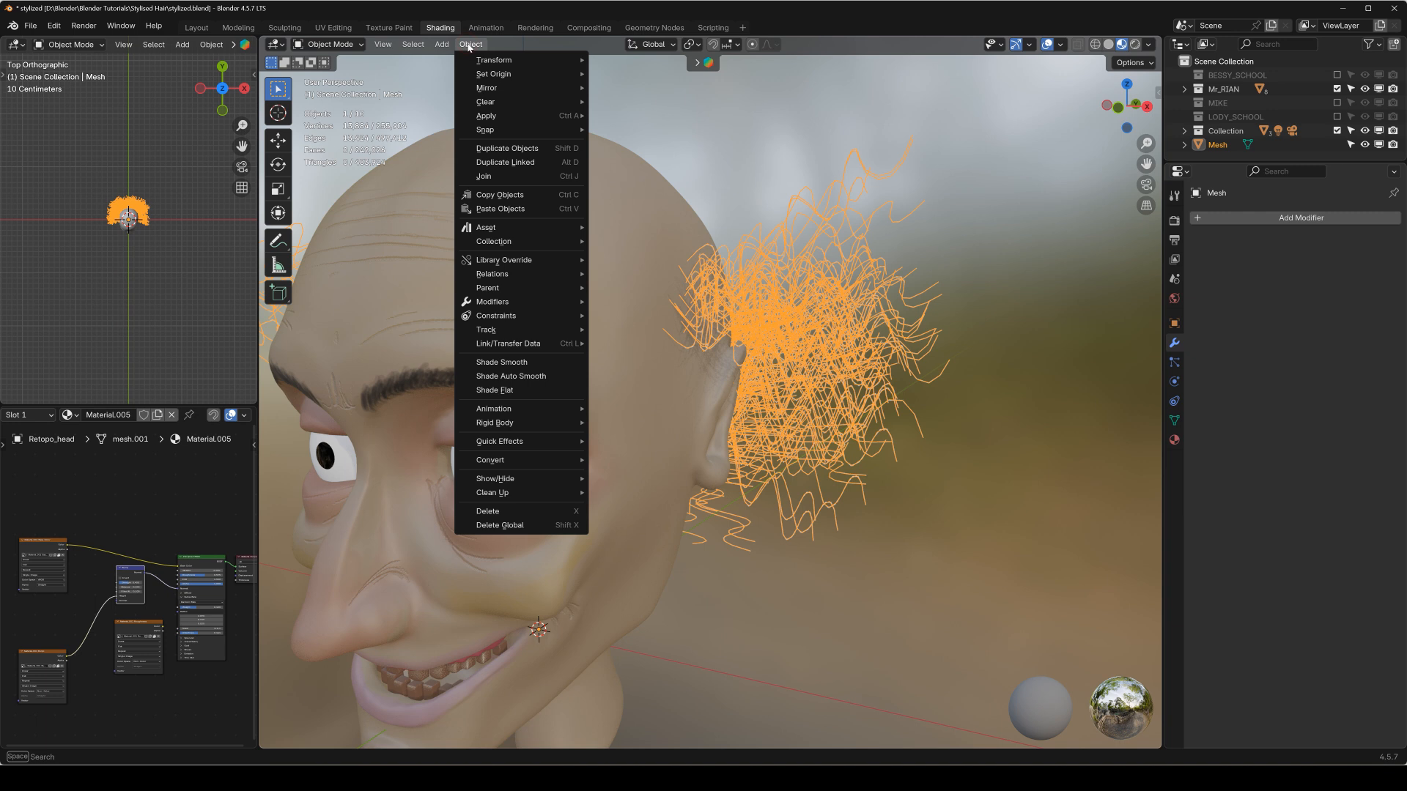
mouse_move(413, 46)
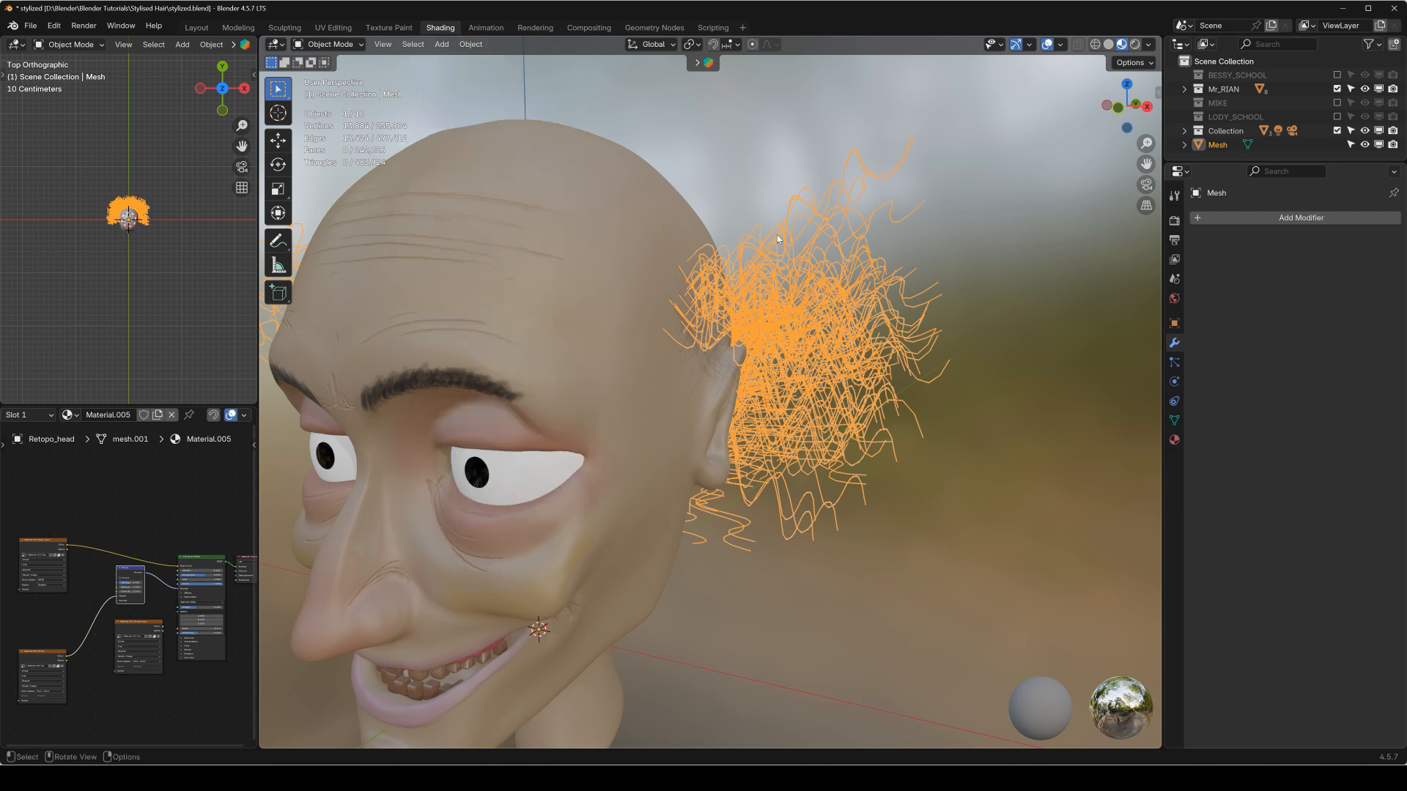
left_click(442, 45)
mouse_move(461, 45)
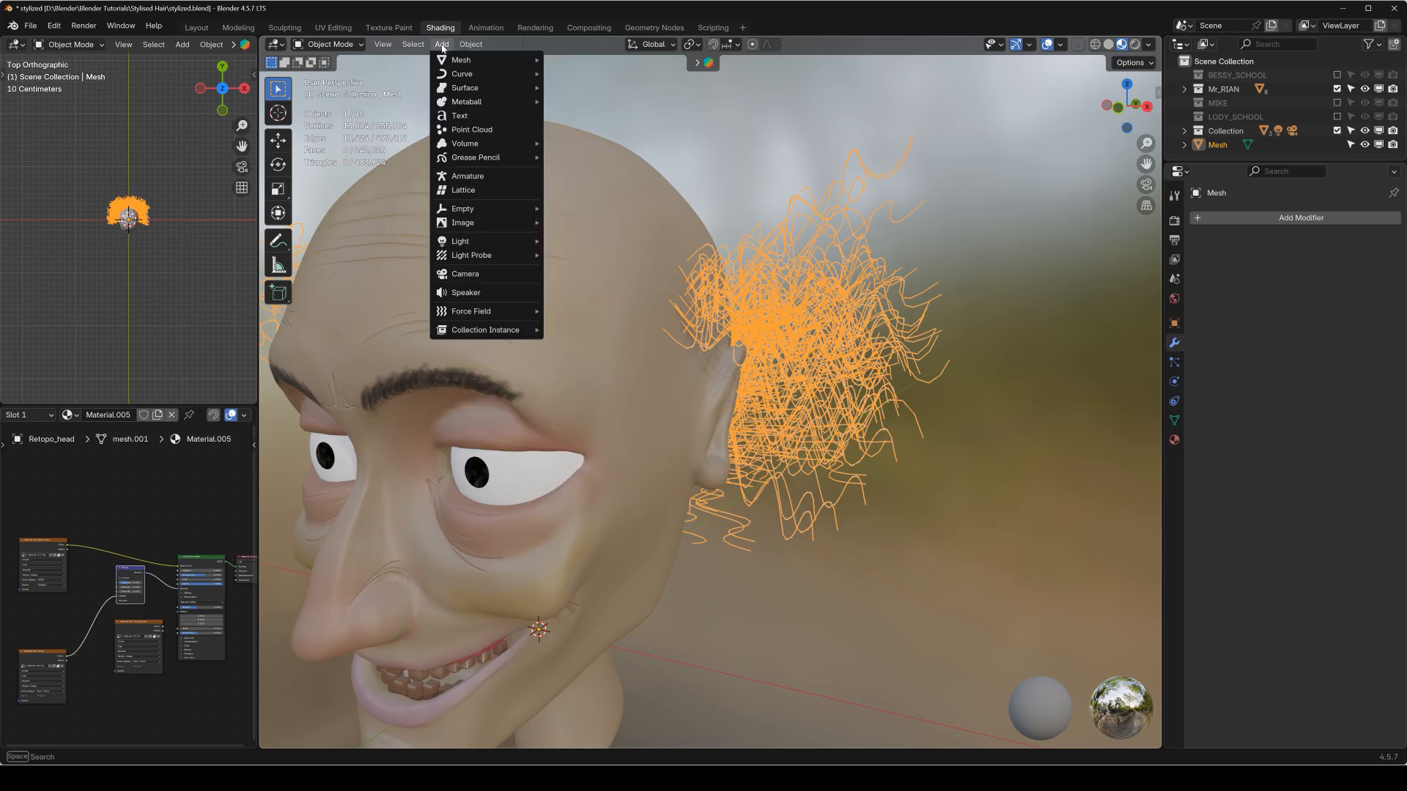
mouse_move(461, 78)
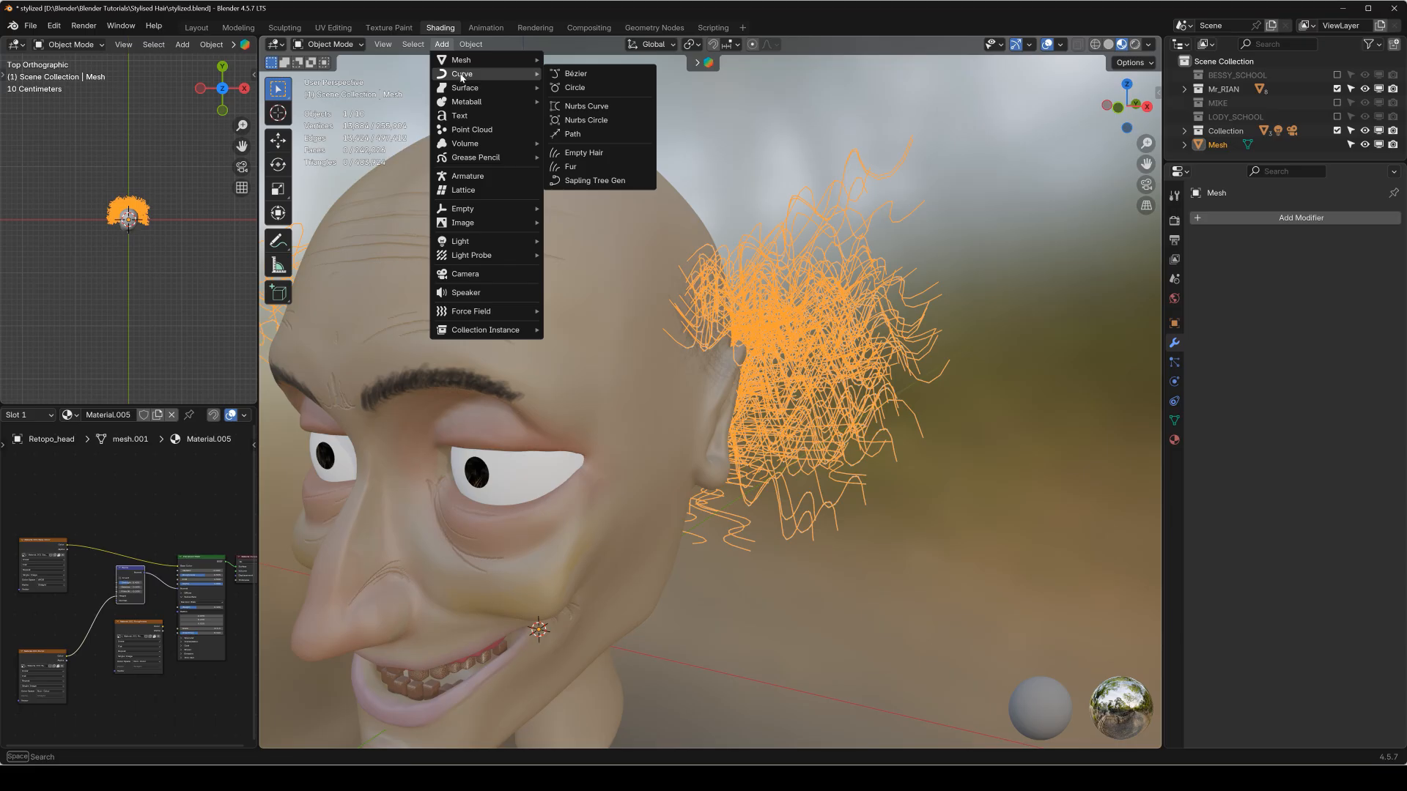
mouse_move(528, 461)
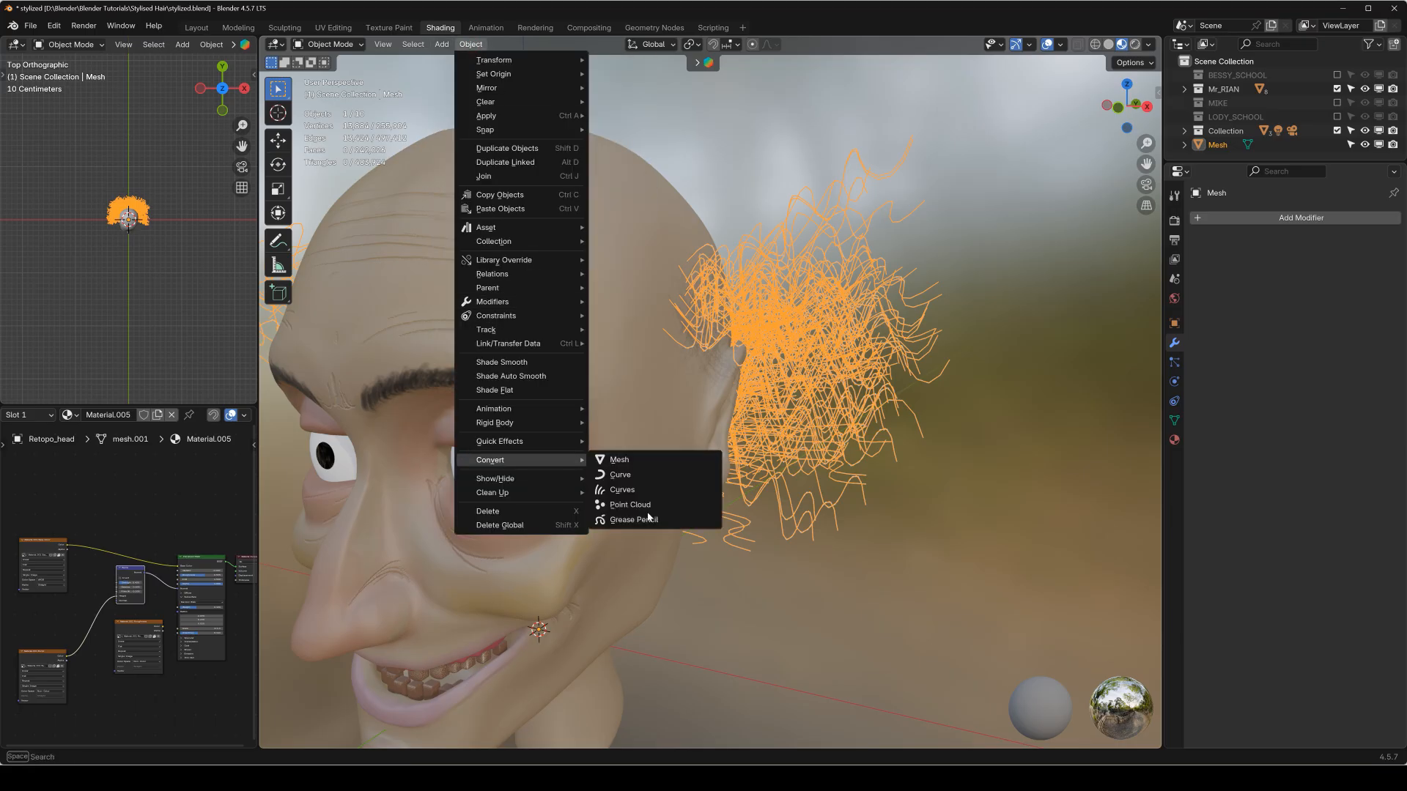
left_click(648, 478)
key("Tab")
middle_click_drag(1015, 246, 717, 359)
key("KP_1")
key("Tab")
Add a plane mesh, move it into the empty space above and beside the head, and scale it down to a small square.
scroll(798, 341, "down", 1)
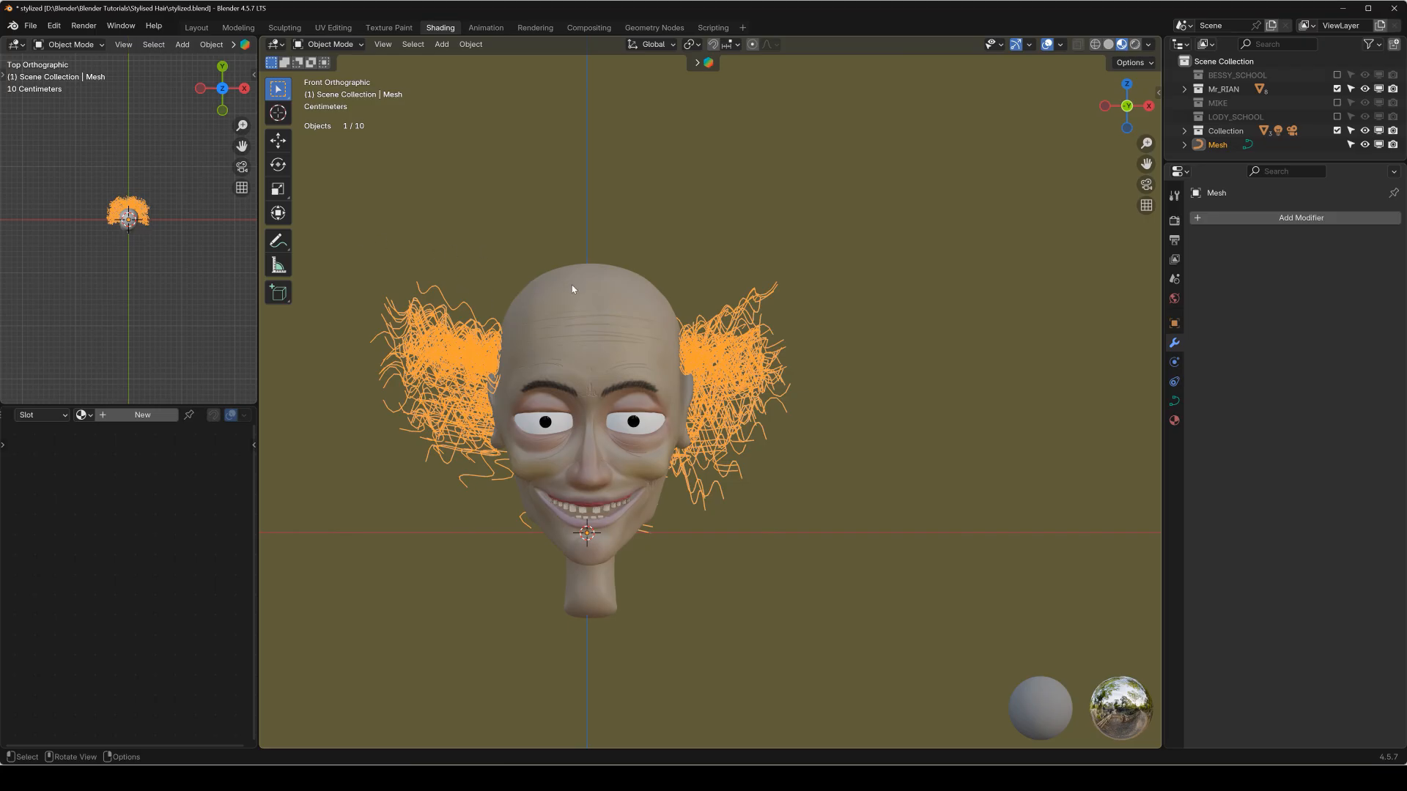
scroll(573, 286, "down", 1)
middle_click_drag(621, 288, 503, 316, "shift")
middle_click_drag(672, 267, 699, 228, "shift")
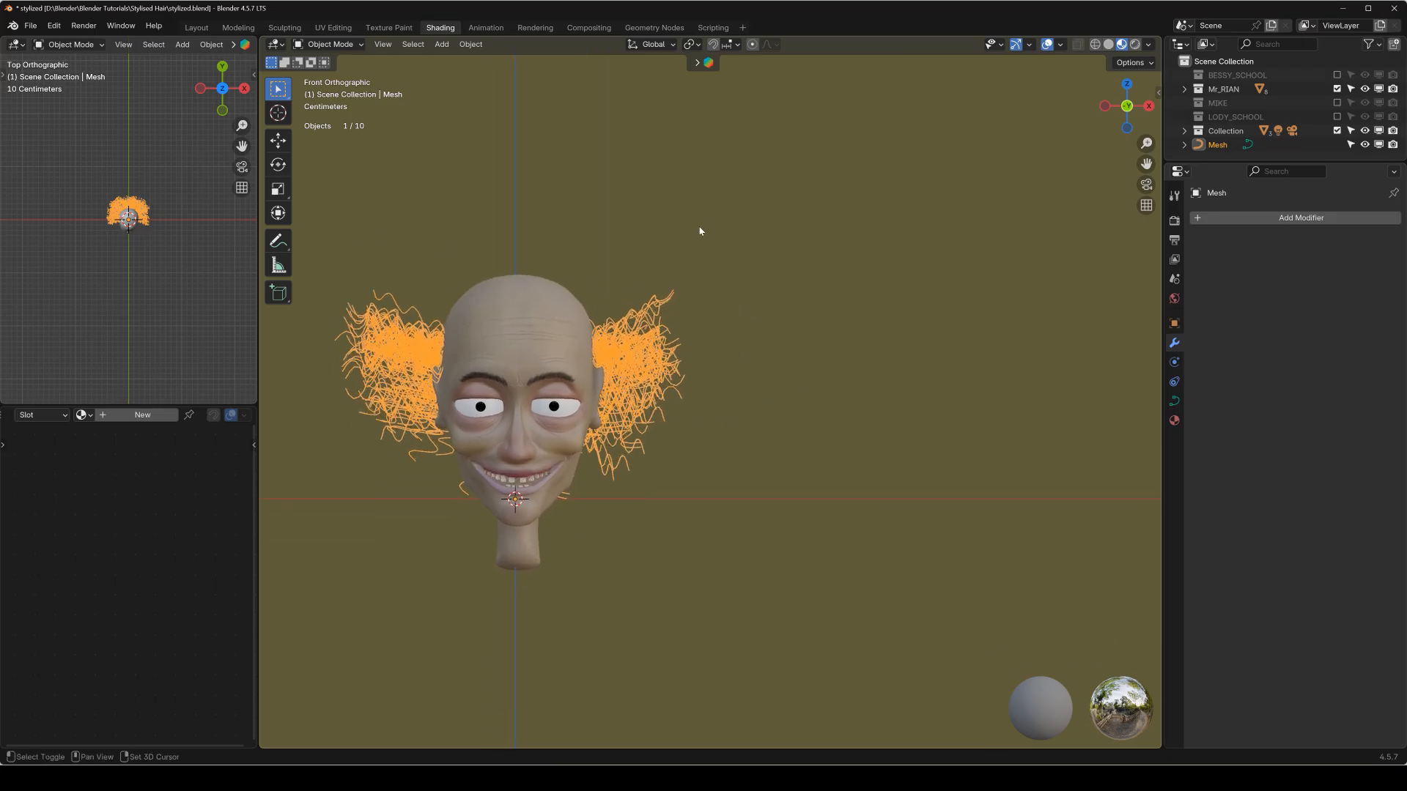
key("shift+a")
mouse_move(806, 195)
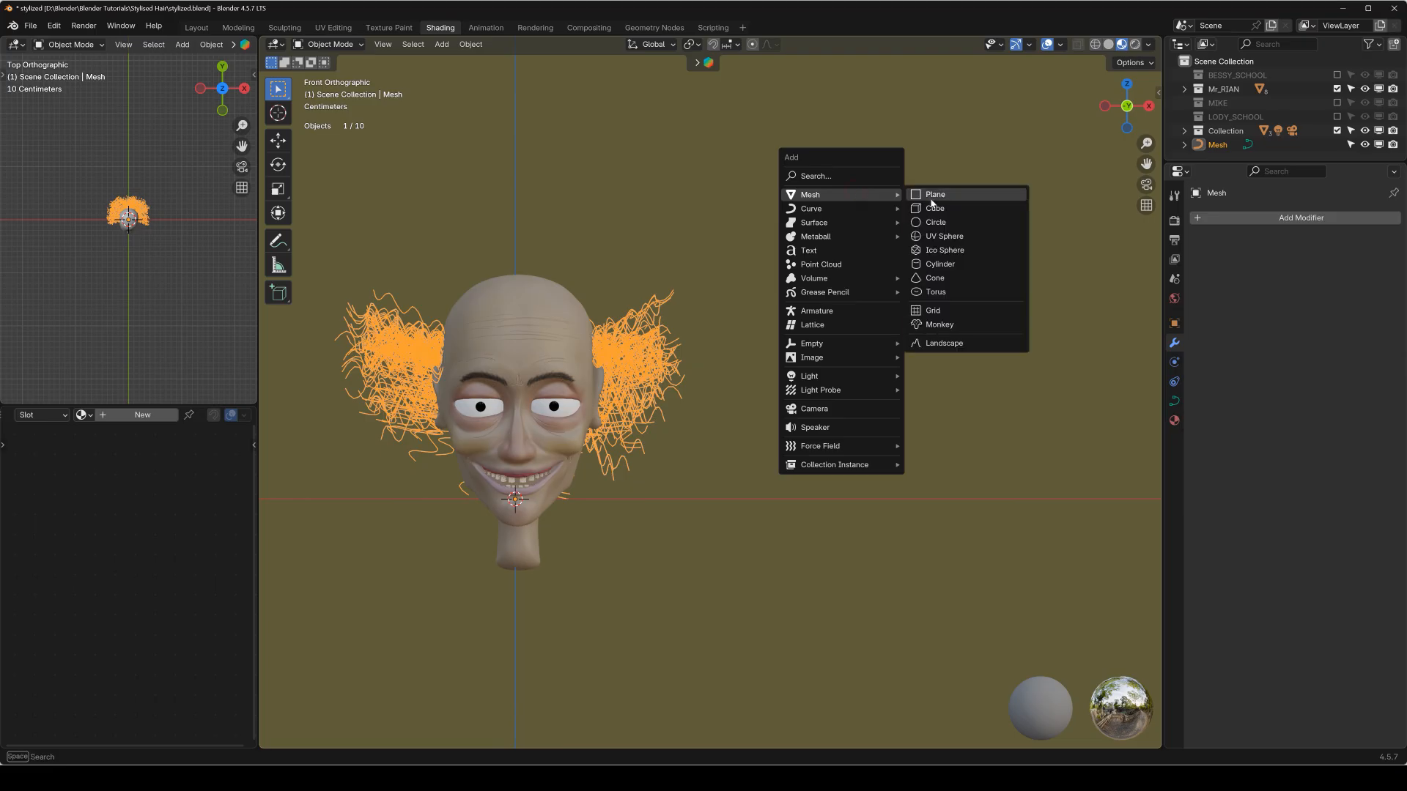
left_click(935, 196)
key("g")
left_click(865, 208)
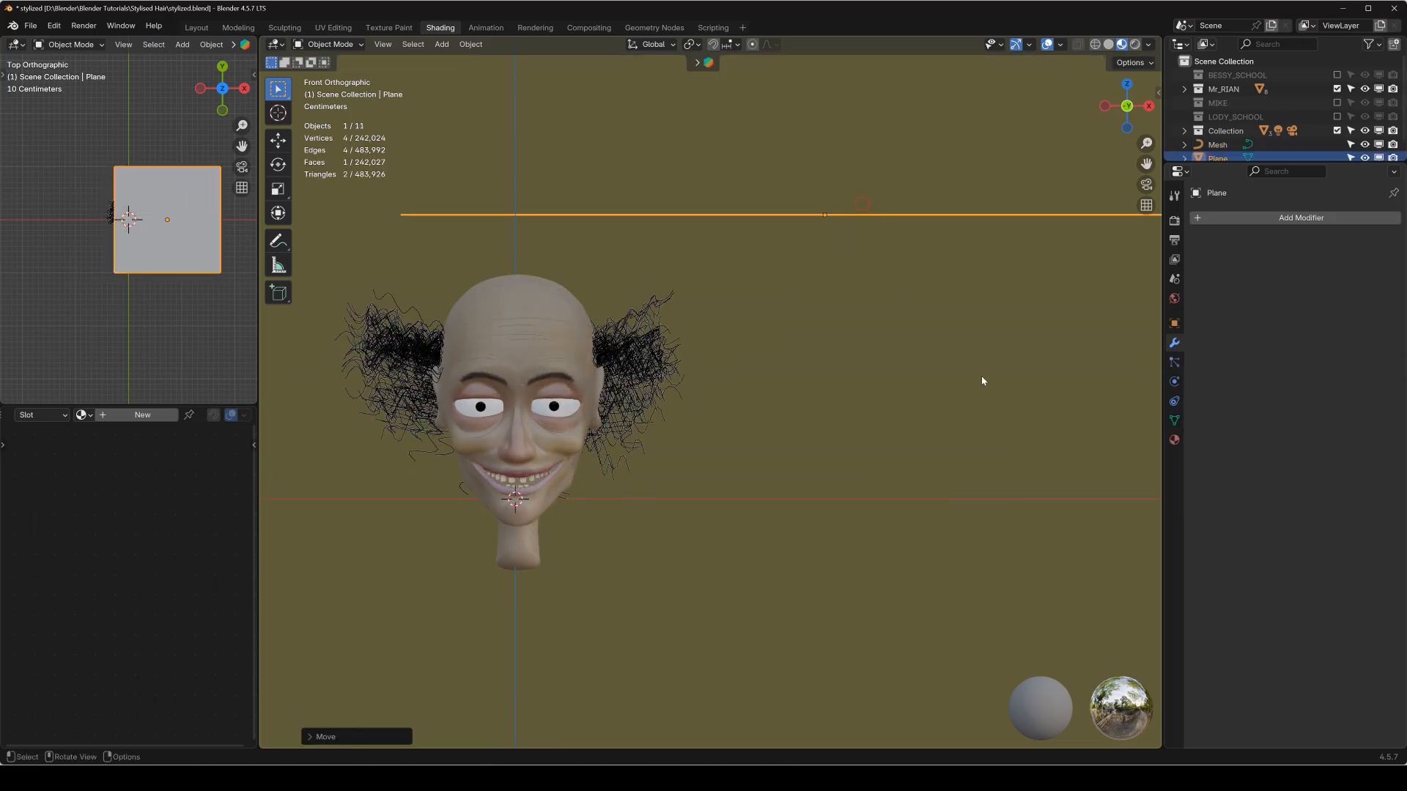
key("s")
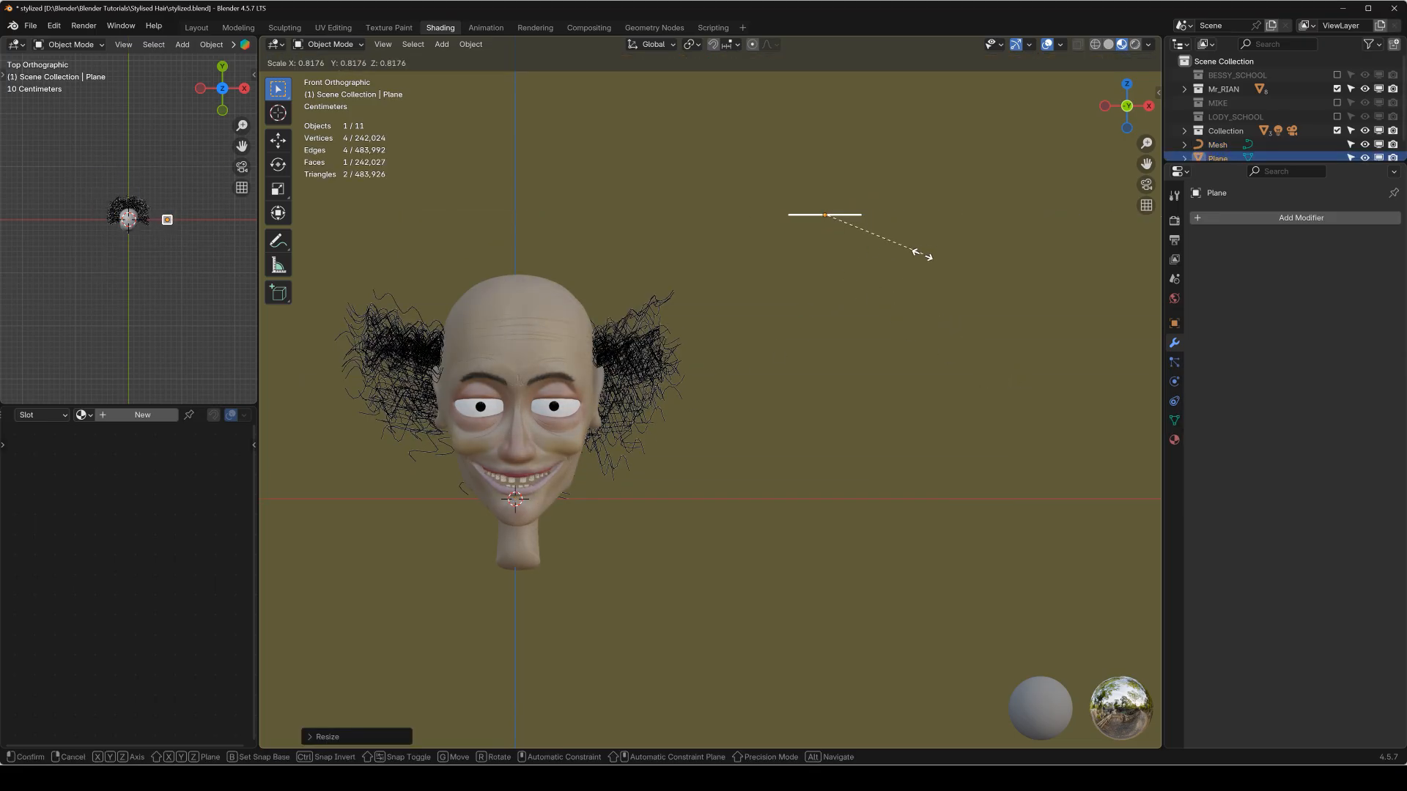
left_click(850, 262)
mouse_move(850, 262)
middle_mouse_down()
mouse_move(839, 298)
mouse_move(835, 258)
middle_mouse_up()
Delete only the face of the small plane, keeping its four outline edges, and return to Object Mode.
key("Tab")
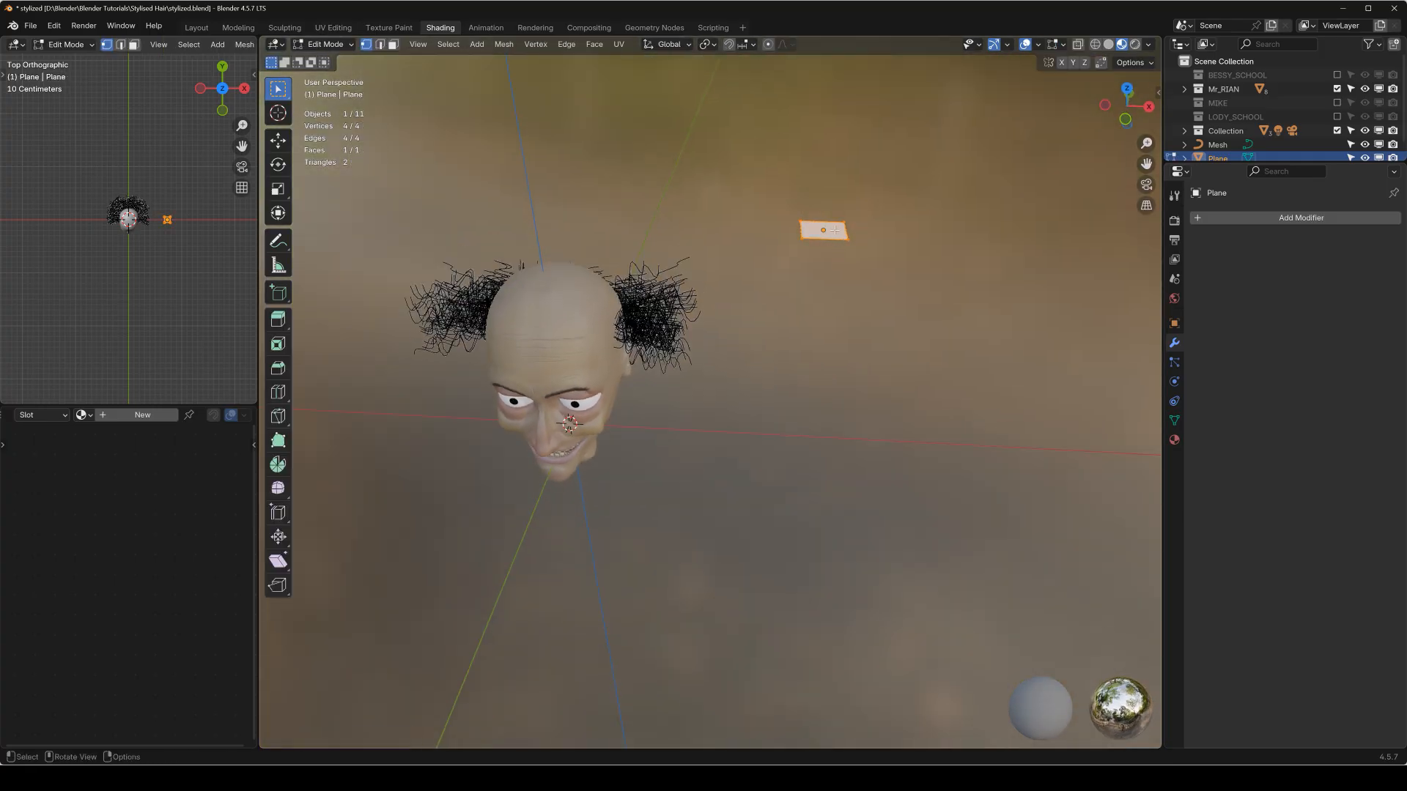
key("x")
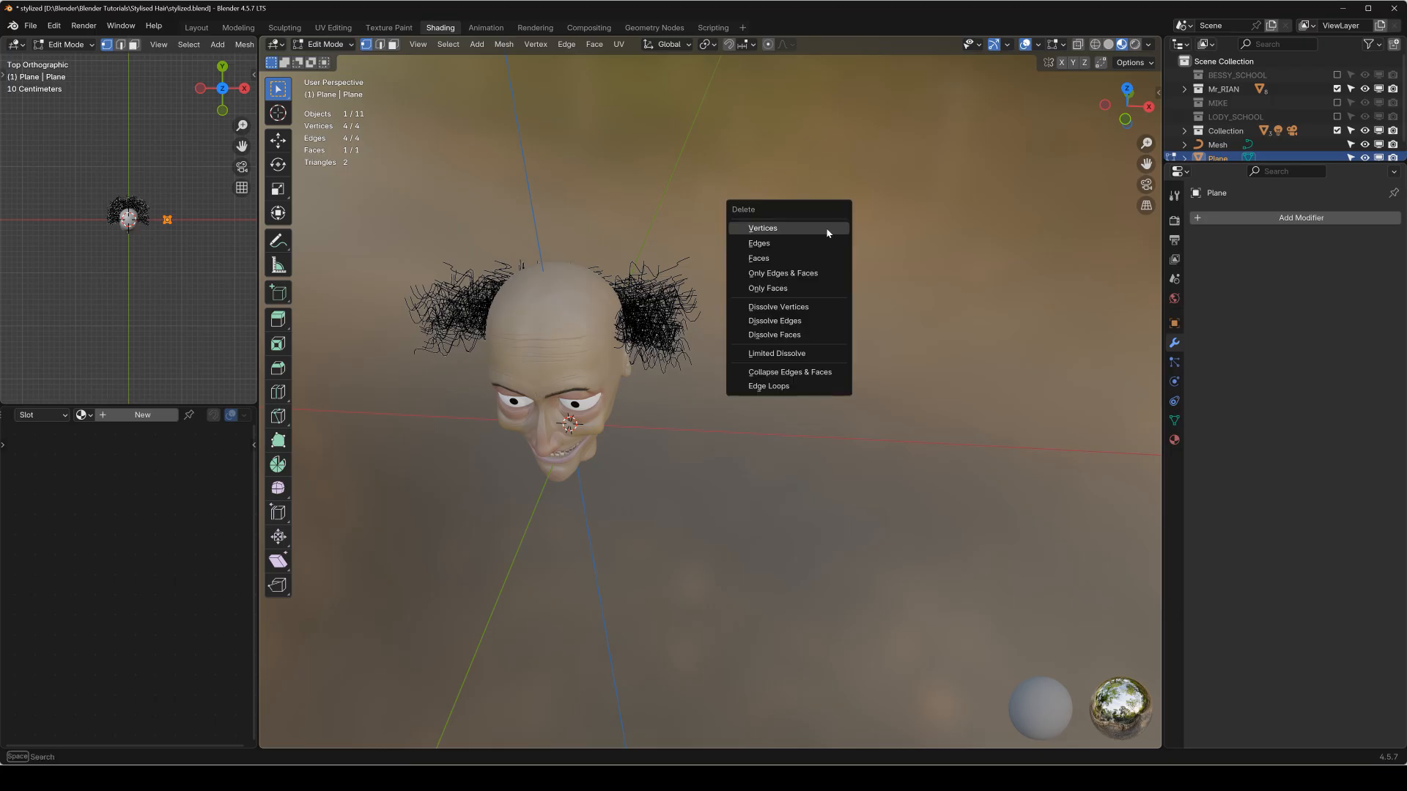
left_click(801, 288)
middle_click_drag(833, 232, 771, 316)
key("Tab")
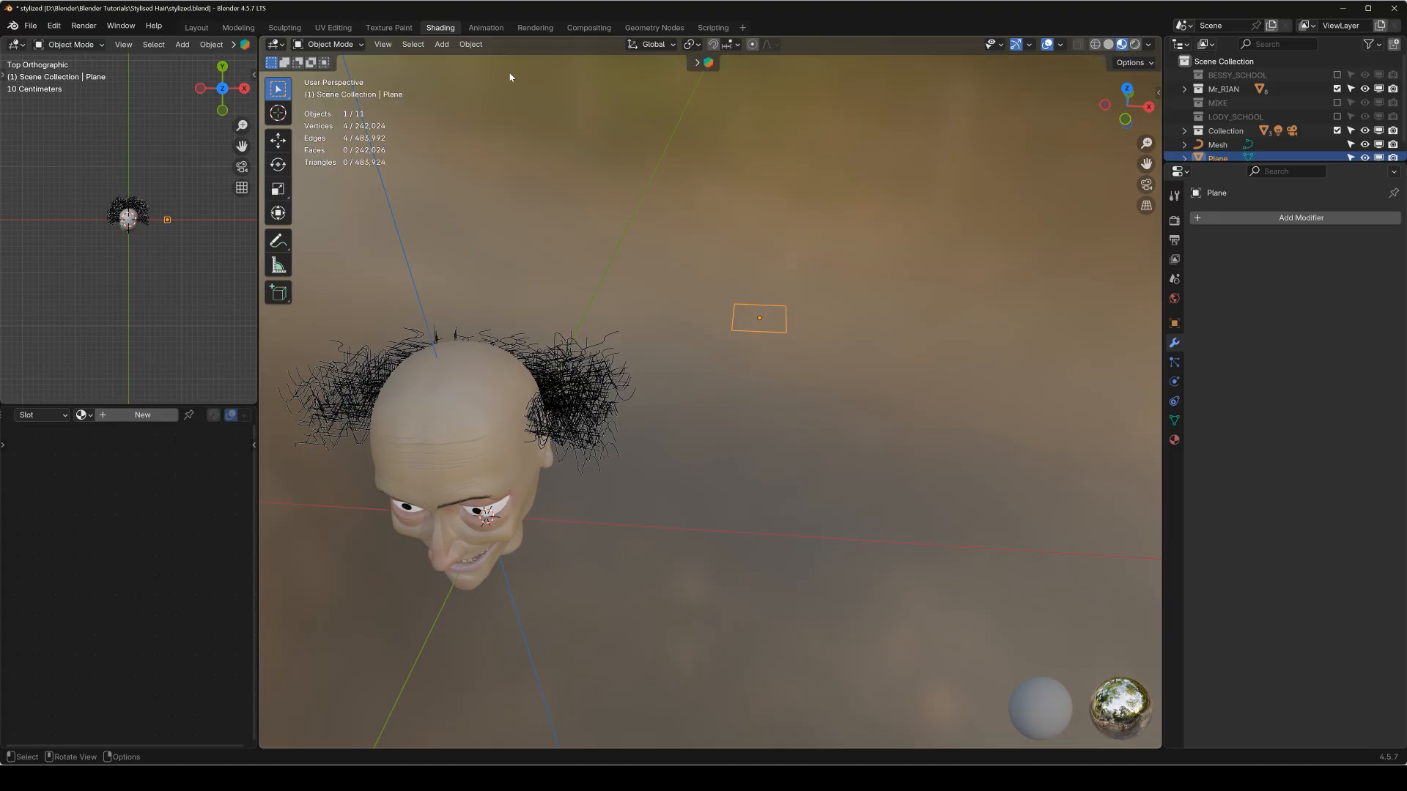
Convert the square plane outline into a curve object.
left_click(479, 45)
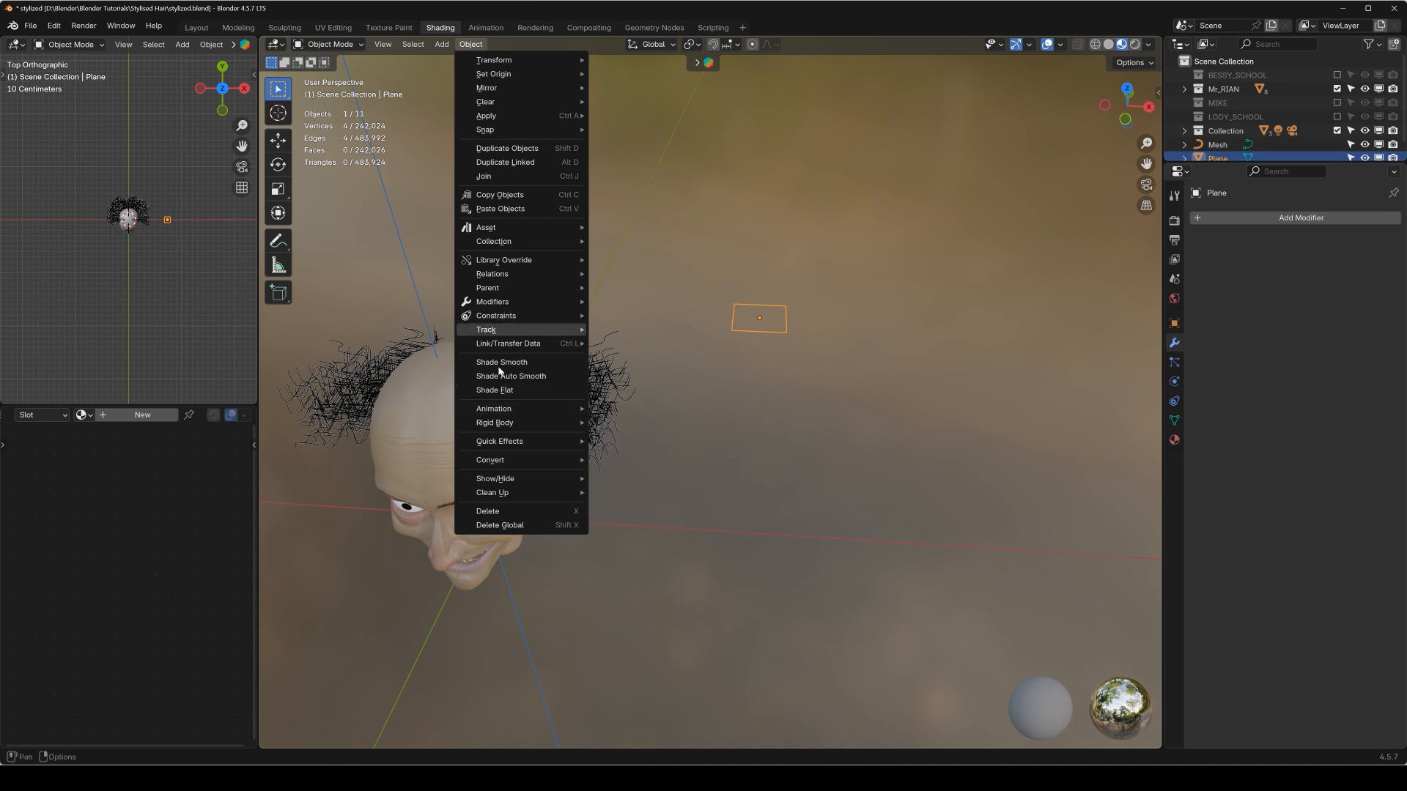
mouse_move(518, 477)
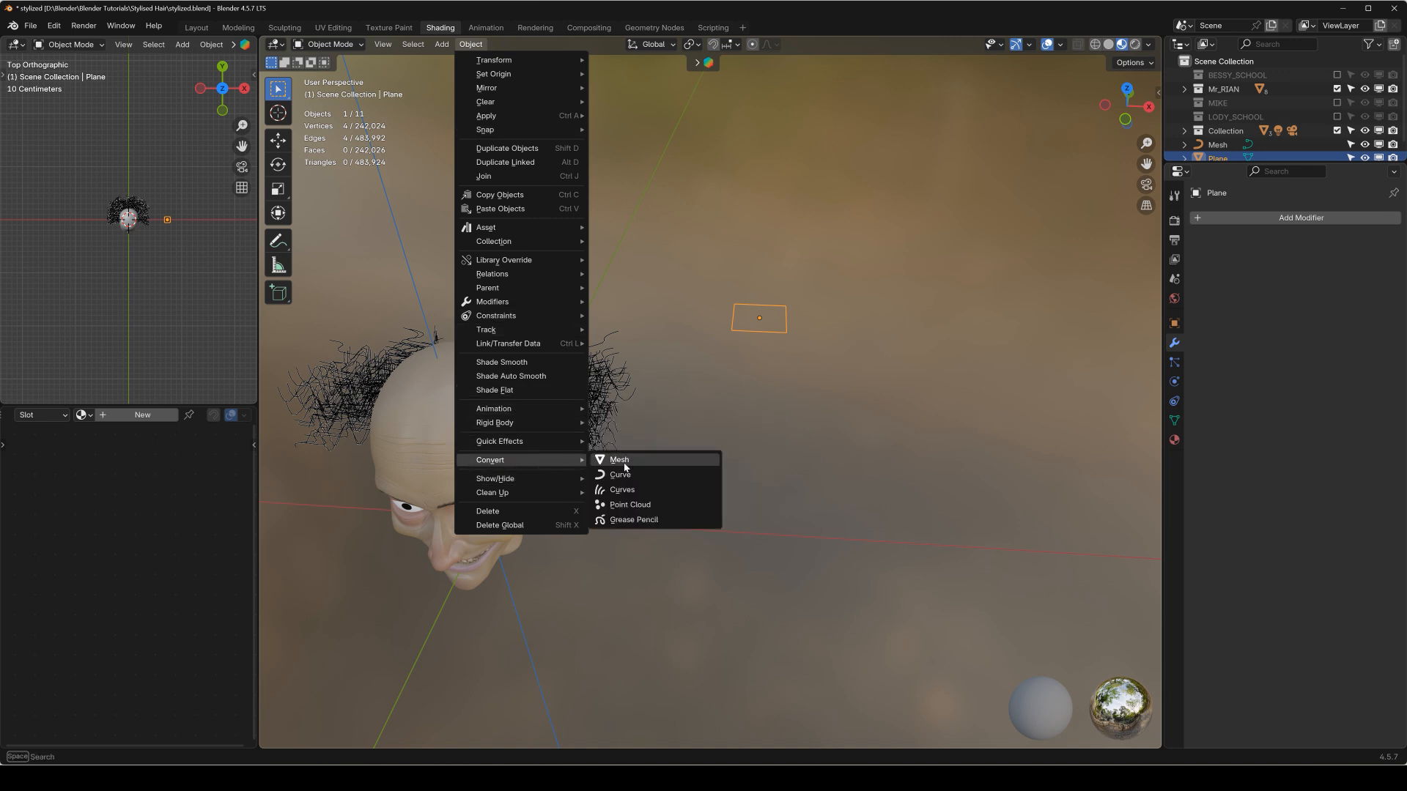
right_click(646, 476)
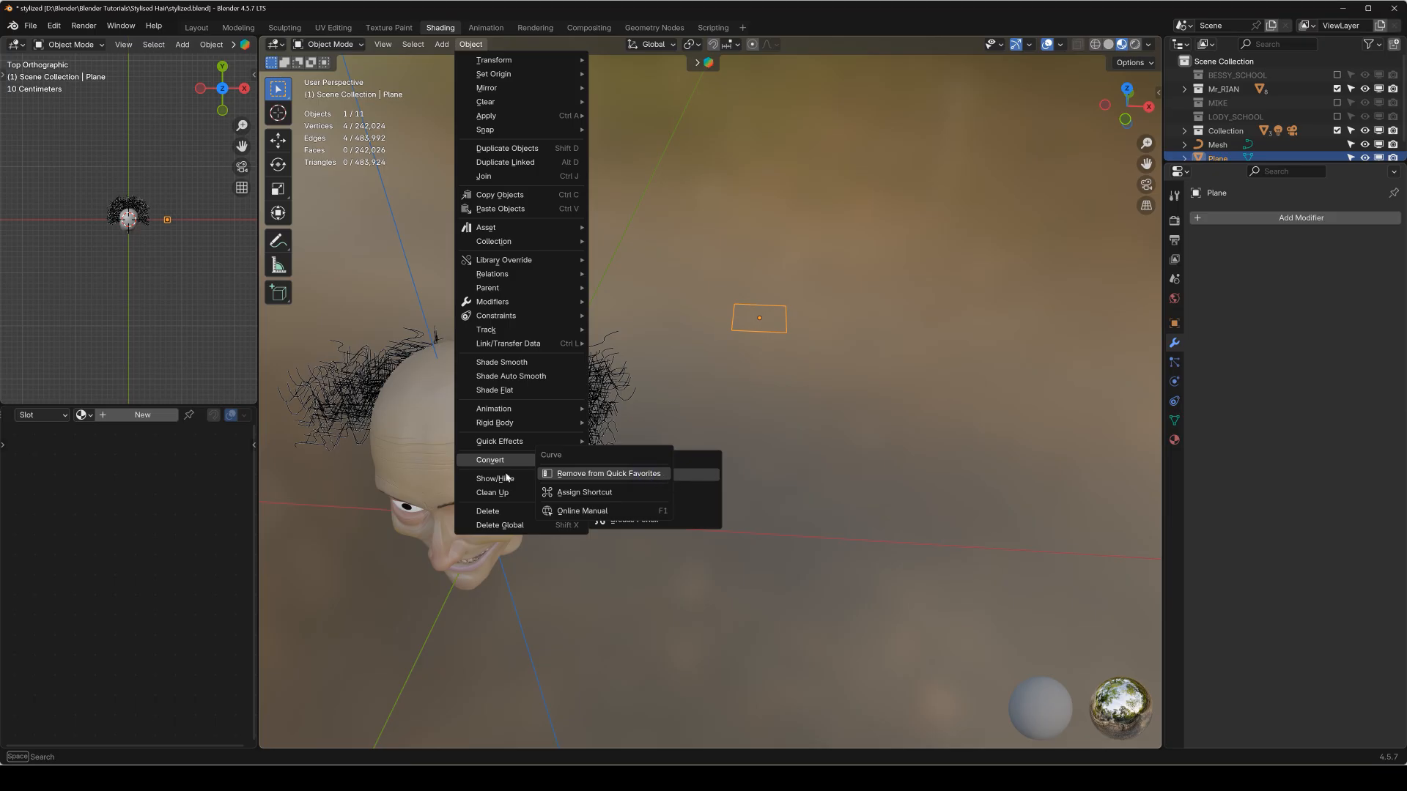
mouse_move(510, 460)
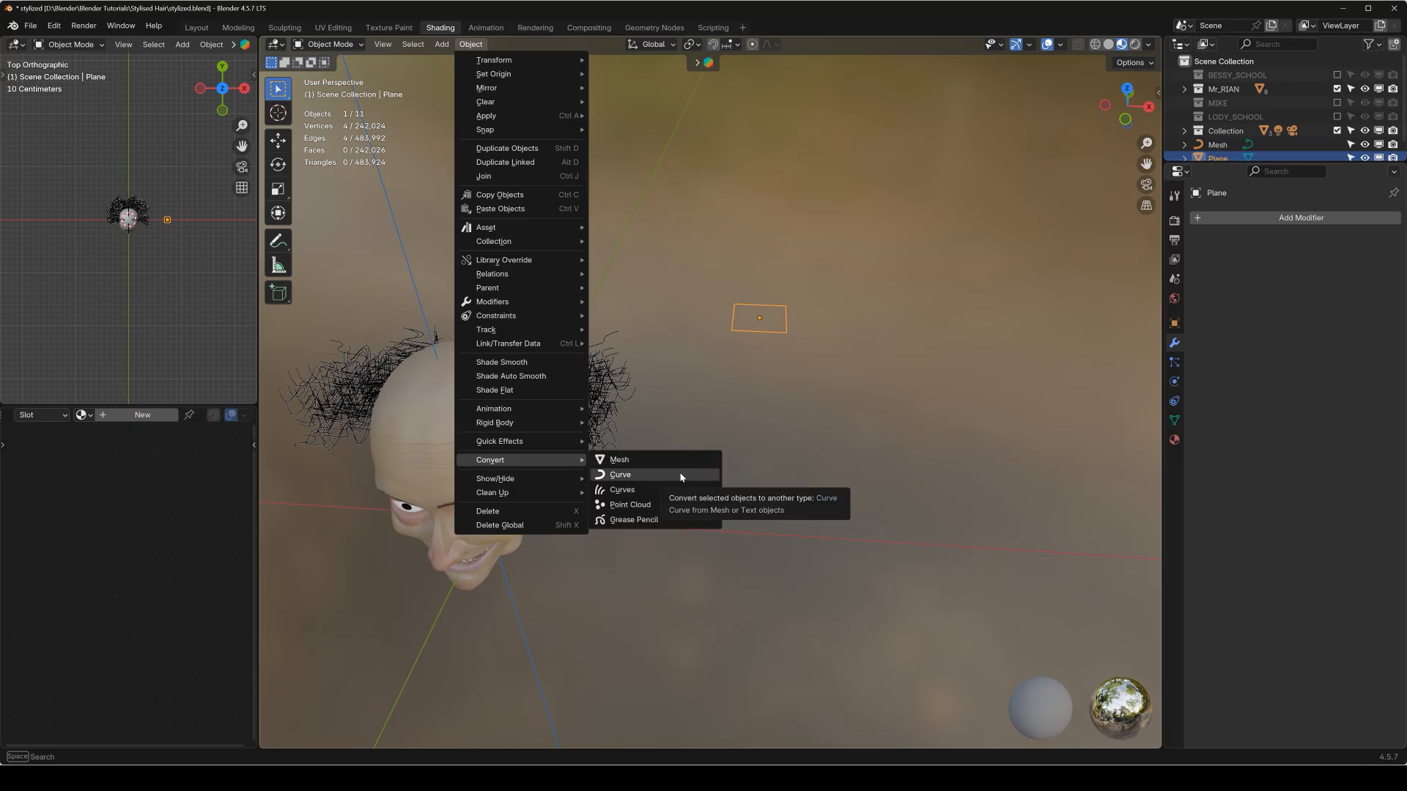
right_click(785, 321)
left_click(724, 342)
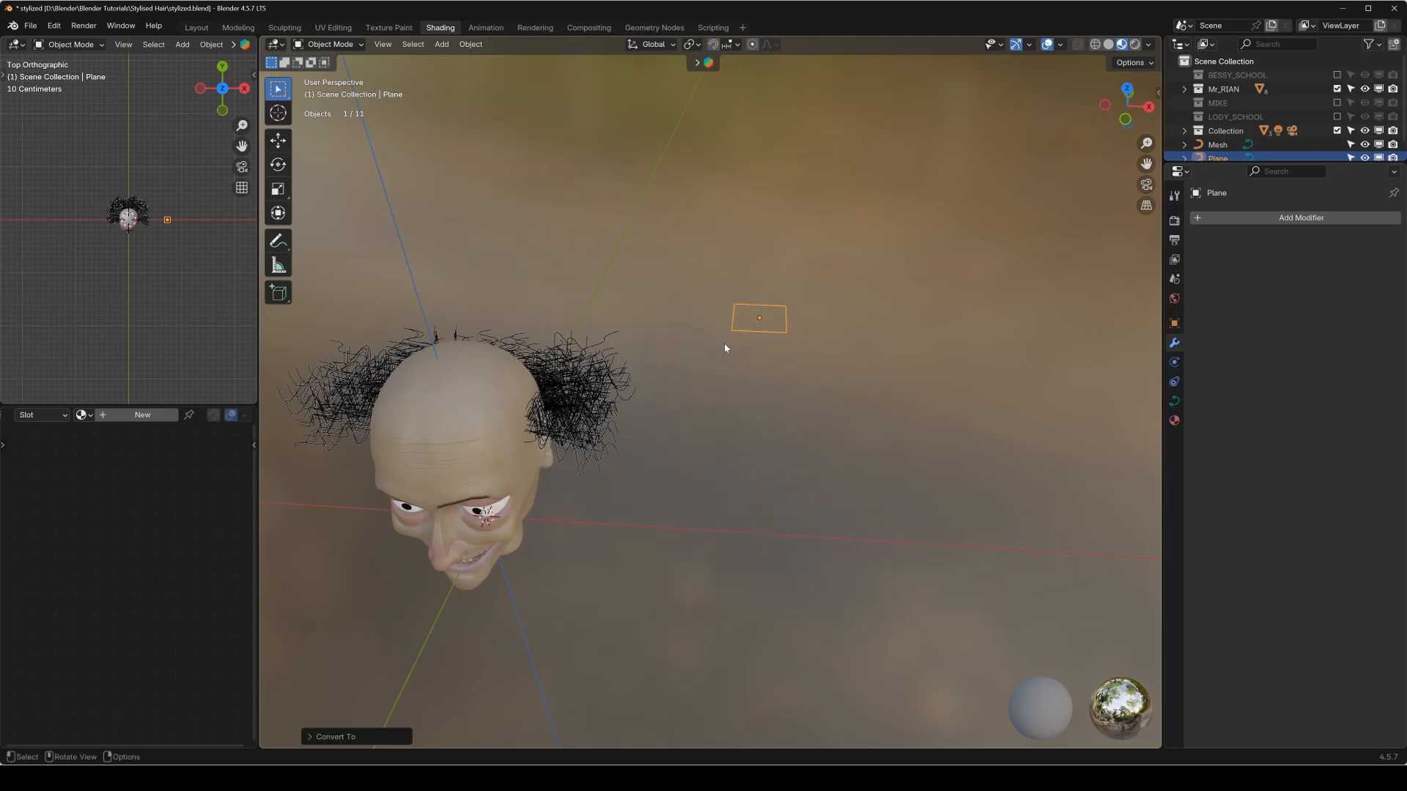
Subdivide all segments of the square curve in Edit Mode to add a point midway along each side.
key("Tab")
scroll(770, 322, "up", 1)
middle_click_drag(800, 274, 753, 288, "shift")
scroll(699, 379, "up", 2)
key("KP_7")
scroll(701, 378, "up", 1)
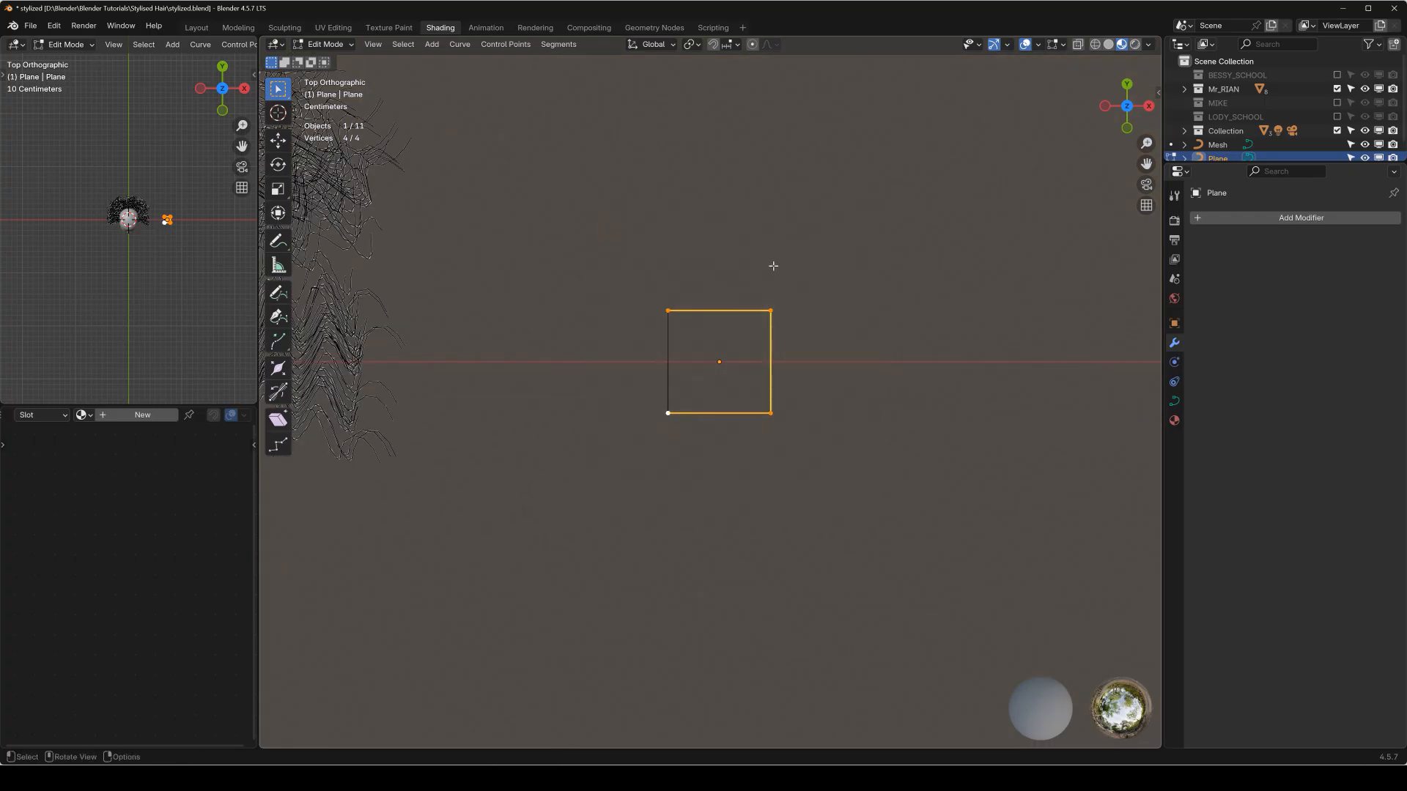
right_click(720, 308)
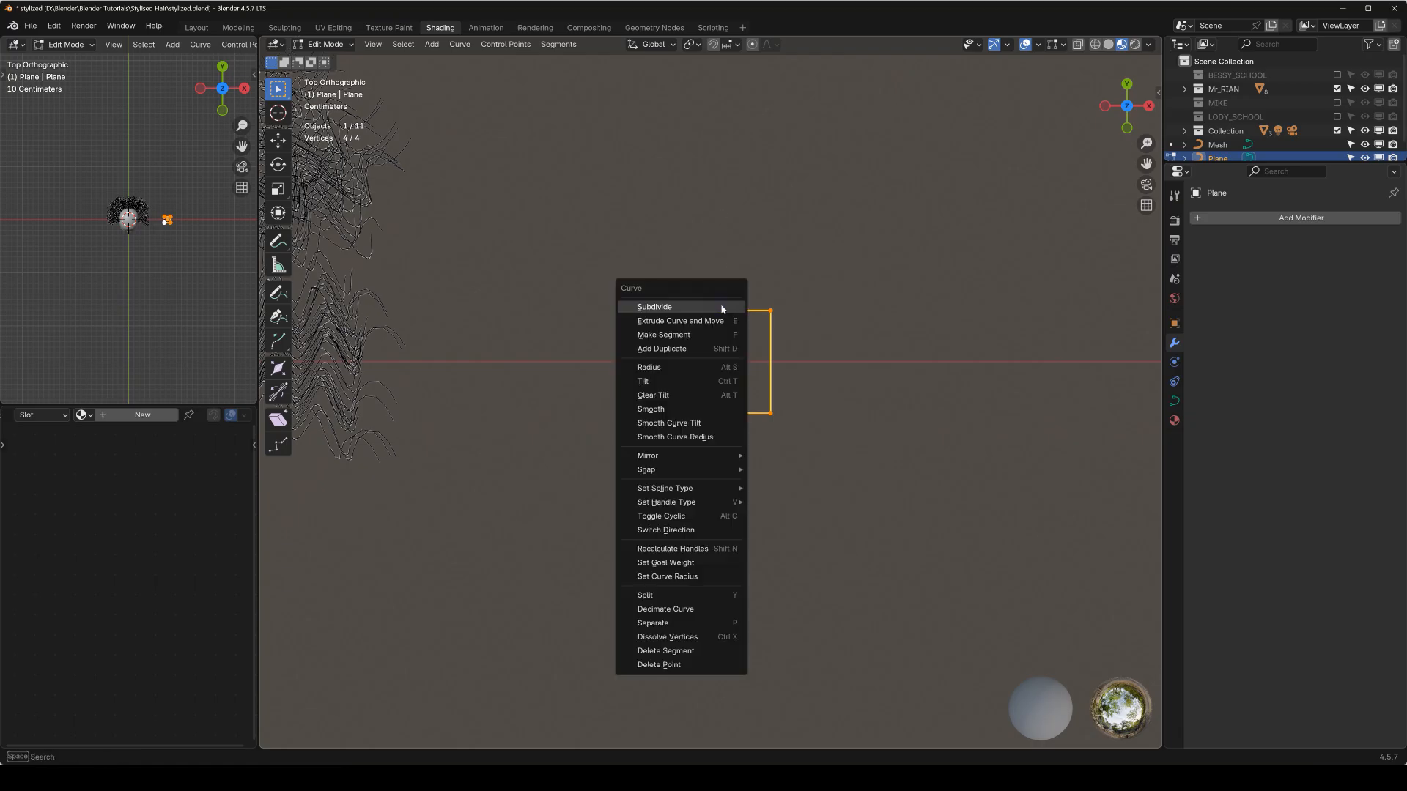
left_click(717, 309)
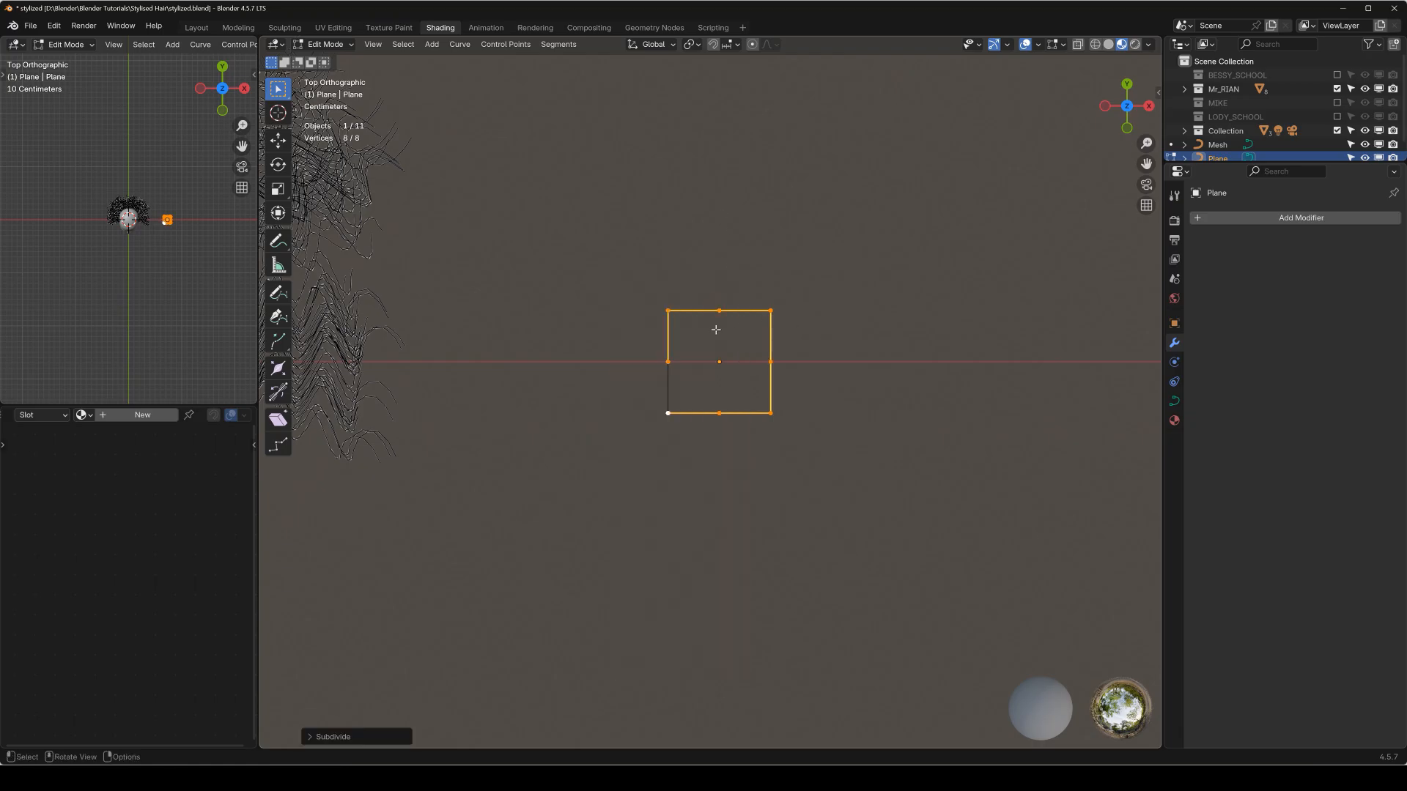
Scale the four midpoints of the square curve outward by about 1.32 to form a rounded octagonal profile, and return to Object Mode.
left_click_drag(631, 337, 822, 371)
left_click_drag(694, 267, 723, 398, "shift")
key("s")
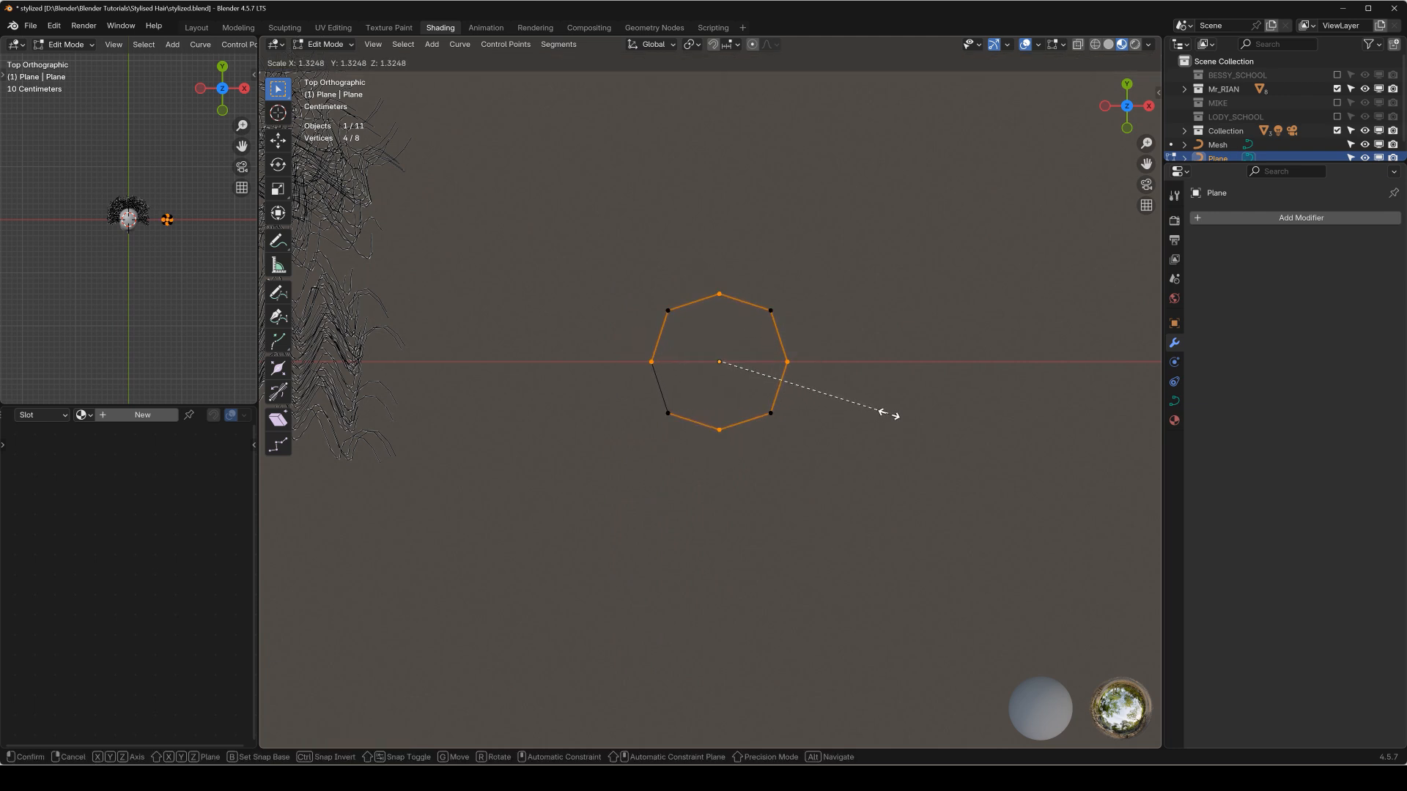
left_click(892, 411)
key("Tab")
Add a Nurbs Curve, move it beside the head near the profile curve, and rotate it 90 degrees about the X axis.
key("KP_1")
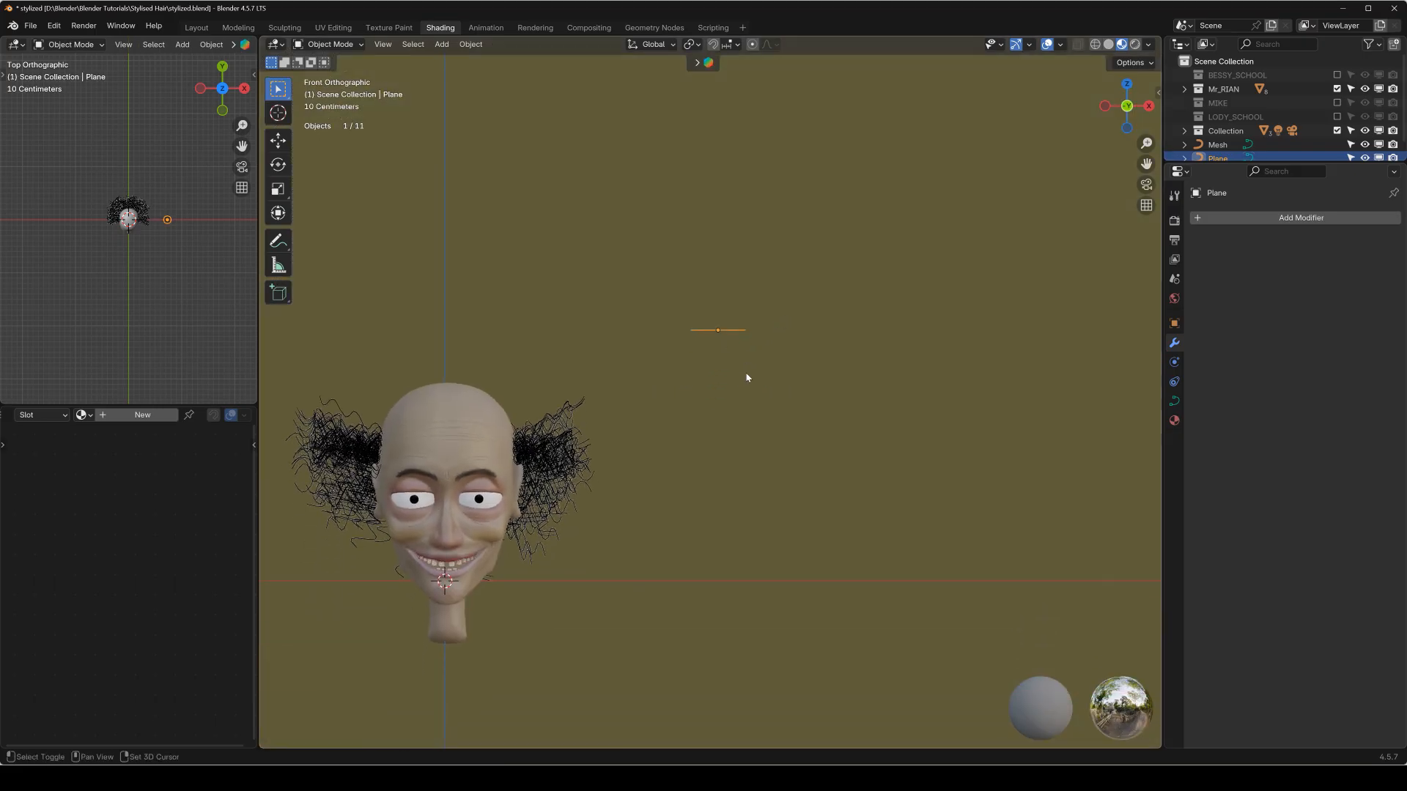
key("shift+a")
mouse_move(748, 377)
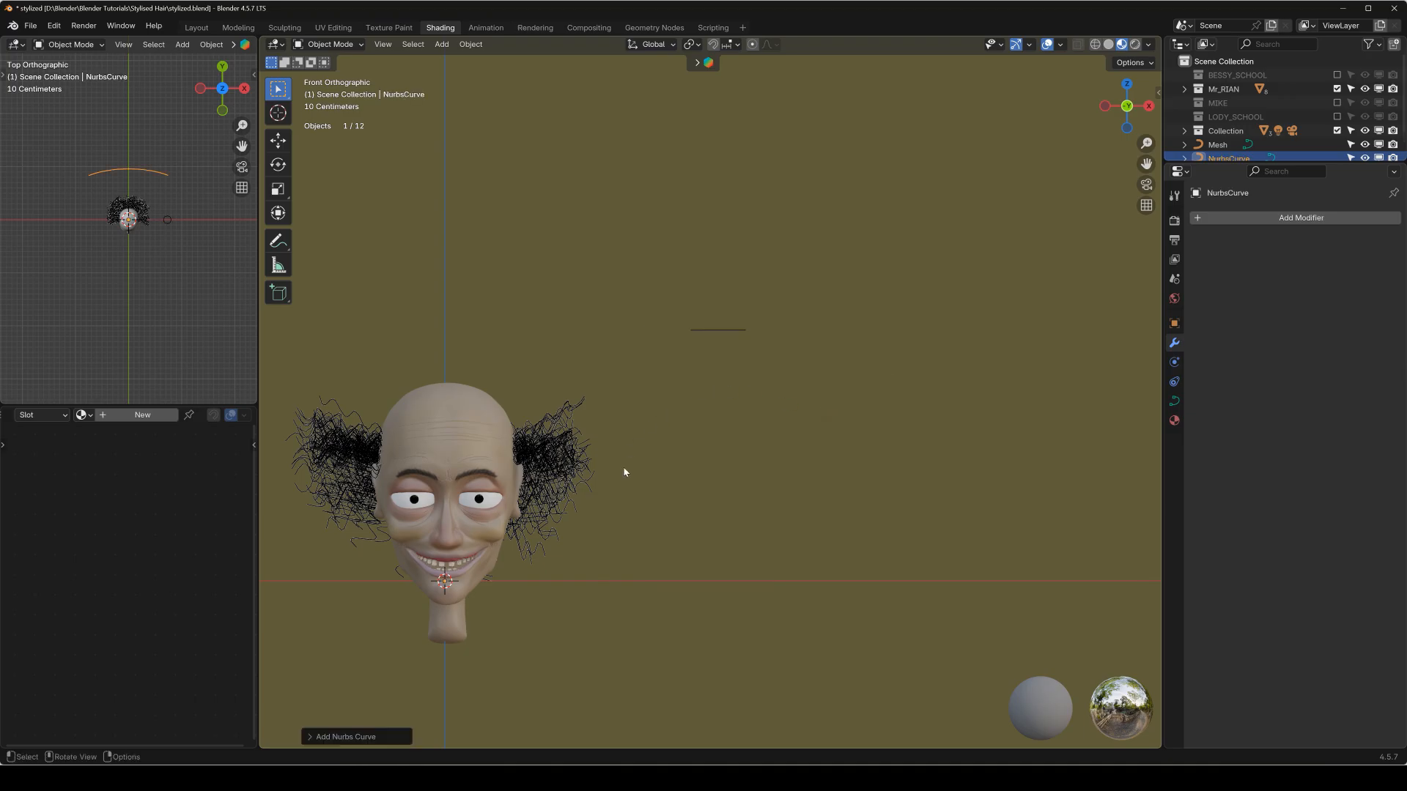
key("g")
left_click(961, 174)
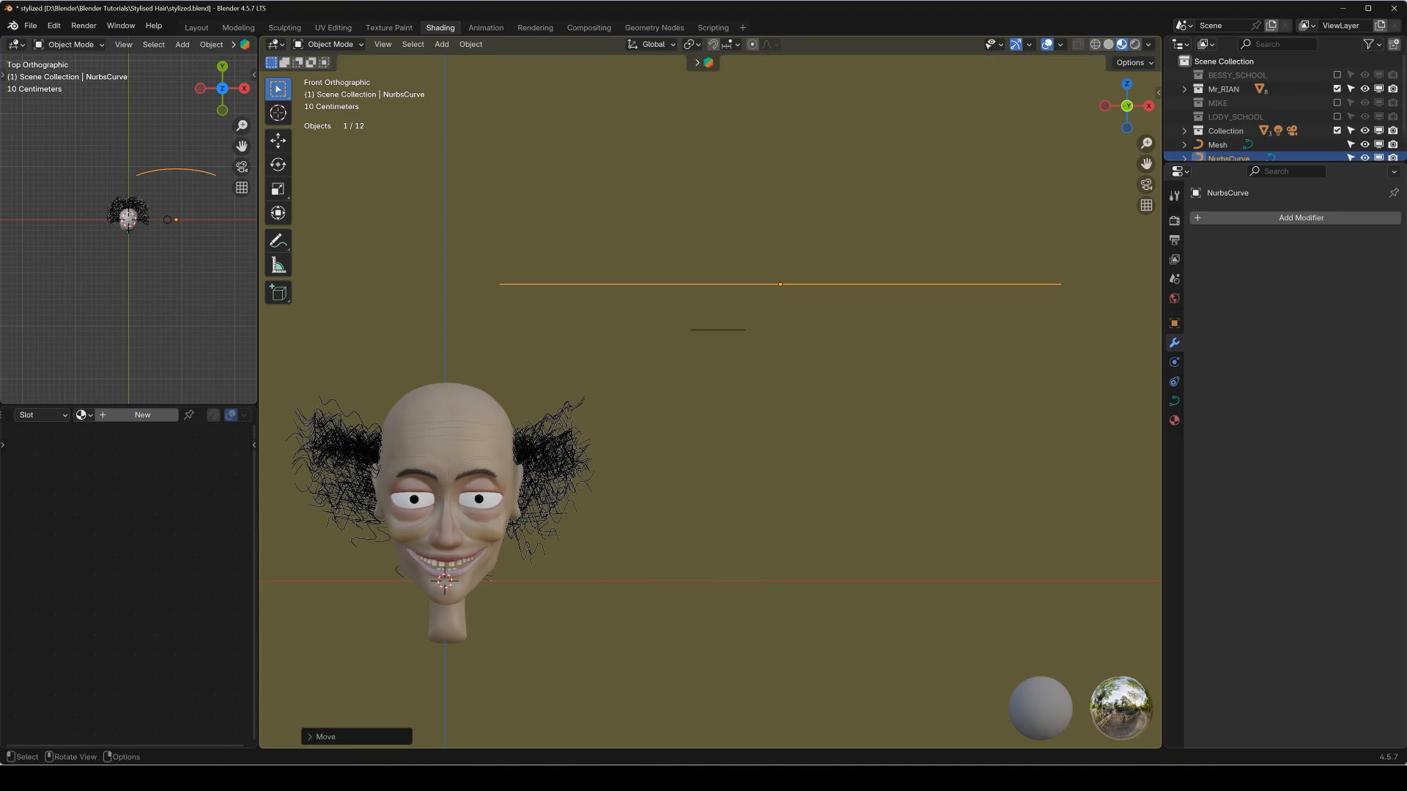
type("rx90")
key("Return")
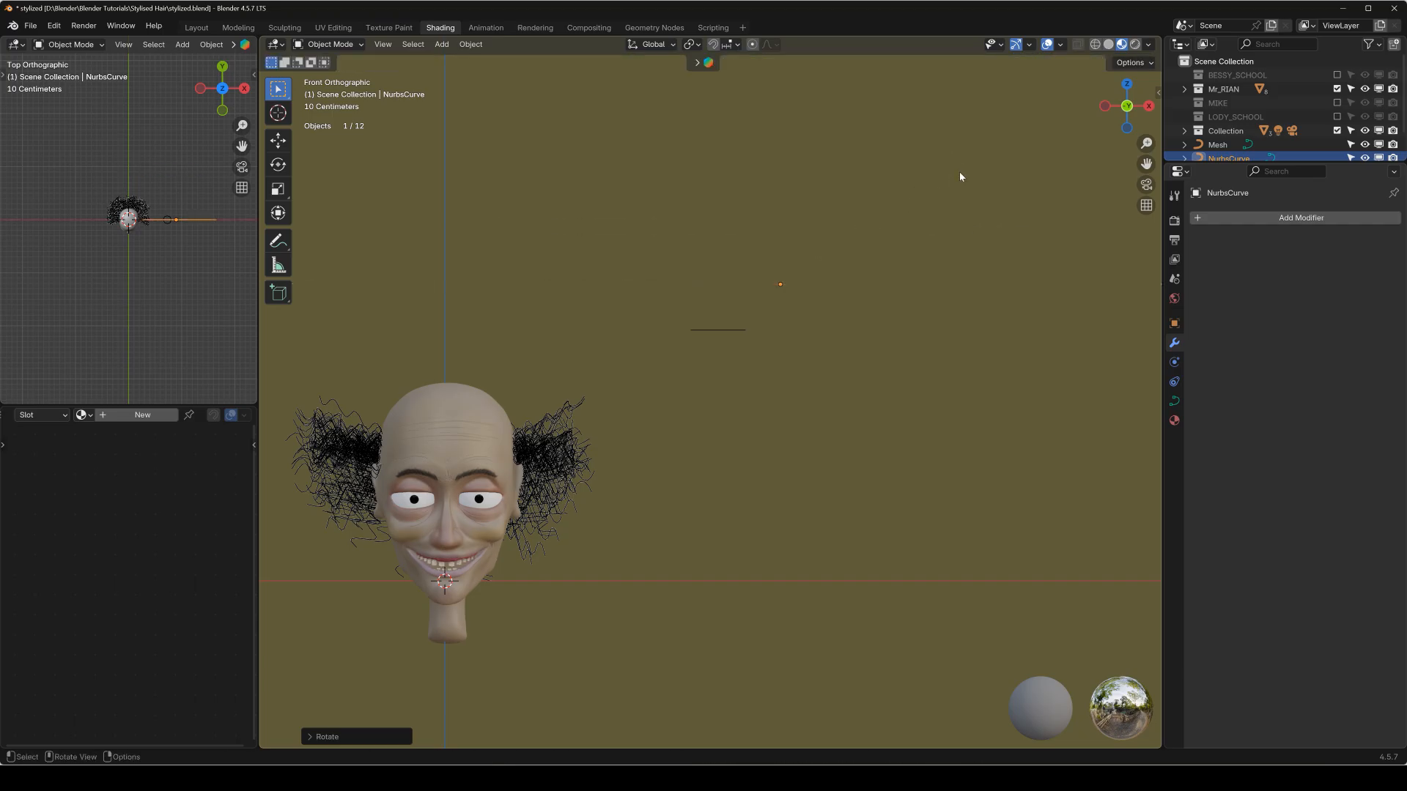
Scale the Nurbs curve down to slightly wider than the profile curve and place it just below that profile.
scroll(959, 173, "down", 1)
key("g")
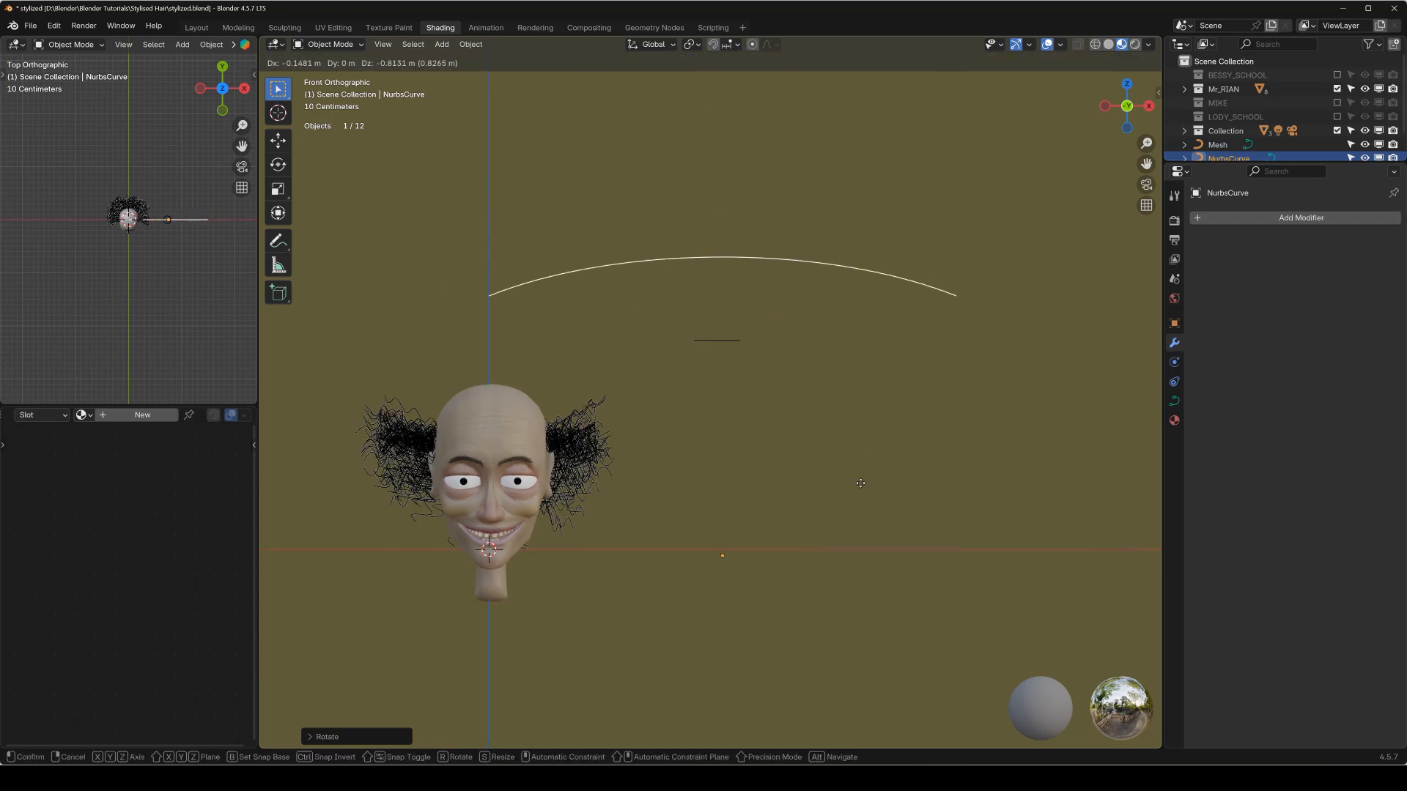
left_click(860, 487)
key("s")
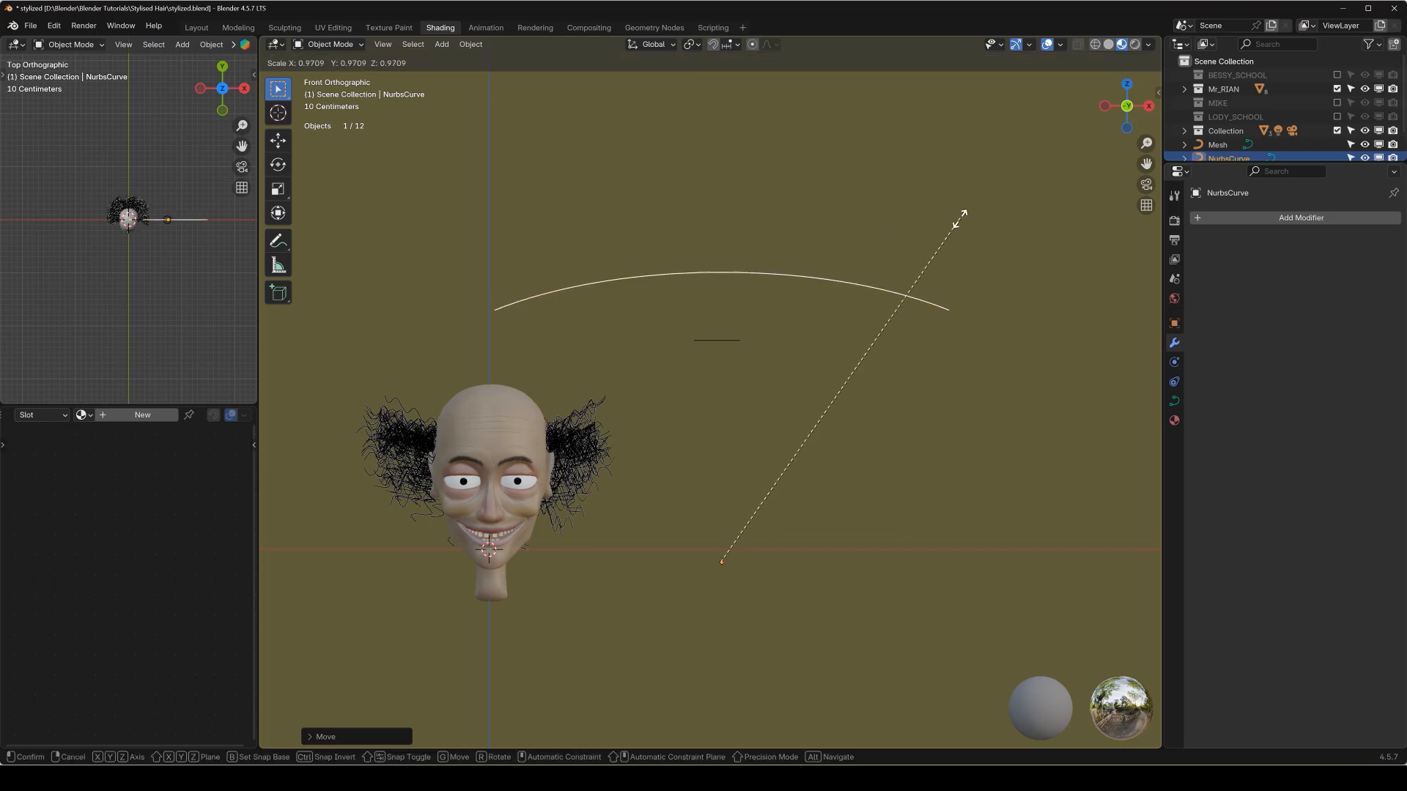
left_click(735, 497)
key("g")
left_click(732, 359)
scroll(733, 363, "up", 6)
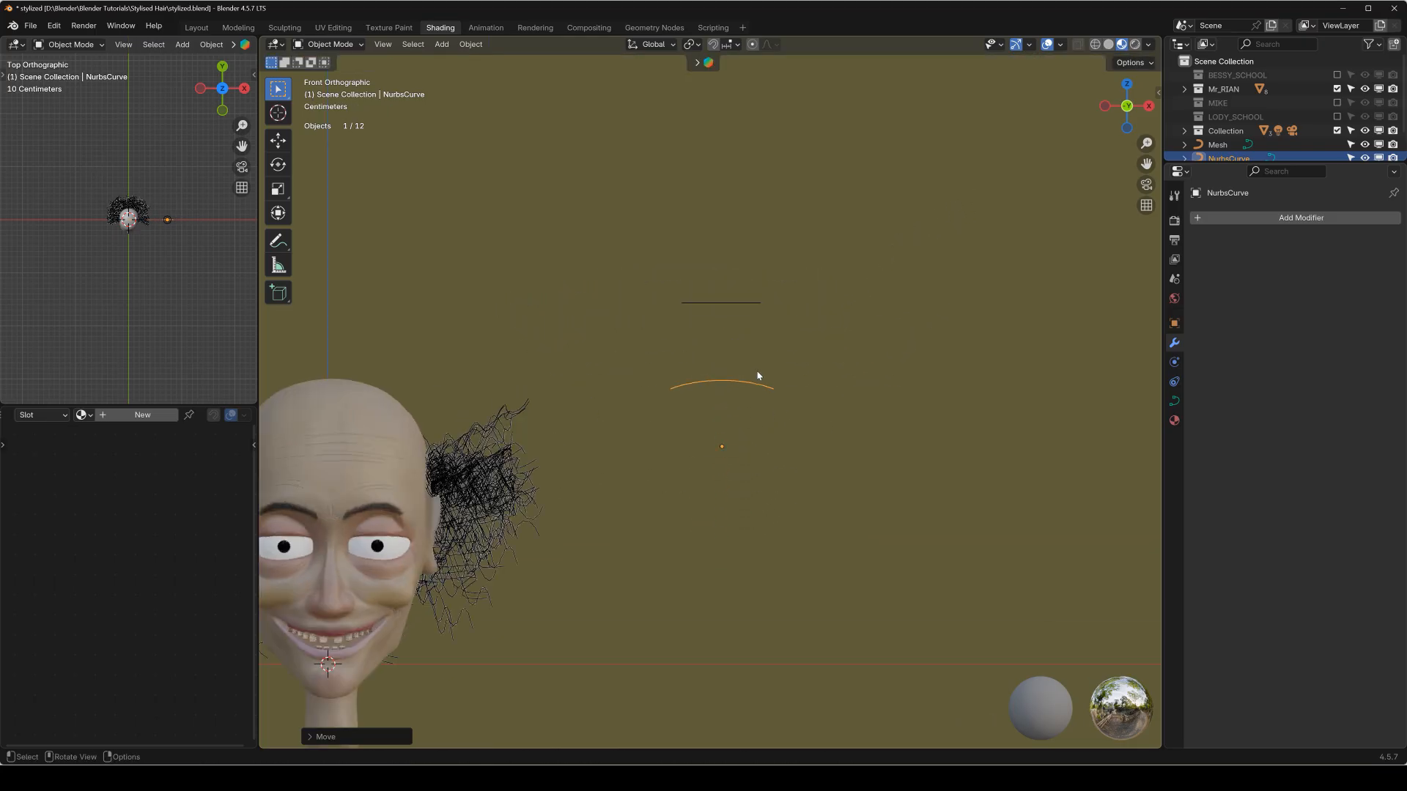
Subdivide the segment between the two upper control points of the Nurbs curve, and return to Object Mode.
key("Tab")
left_click_drag(569, 310, 919, 411)
right_click(723, 304)
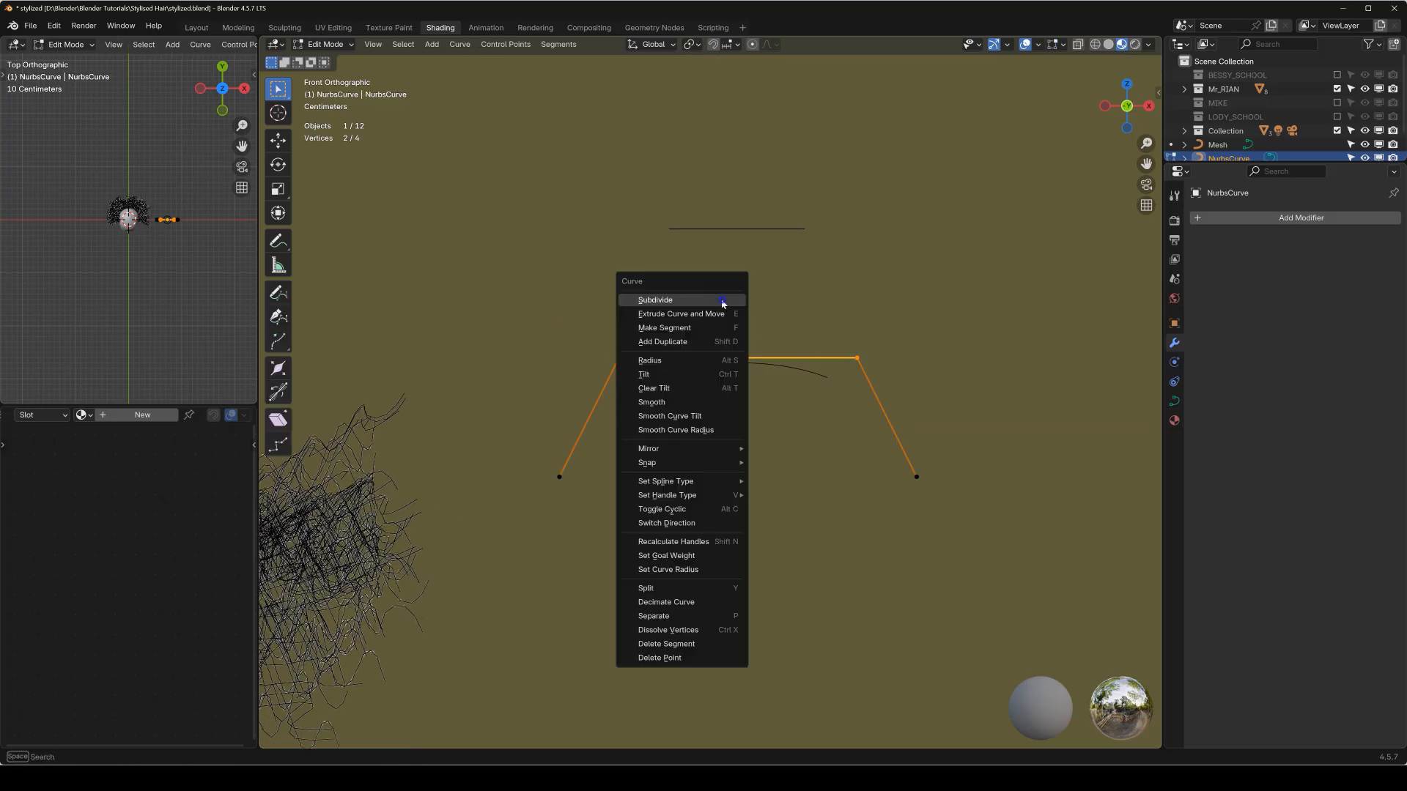
left_click(711, 302)
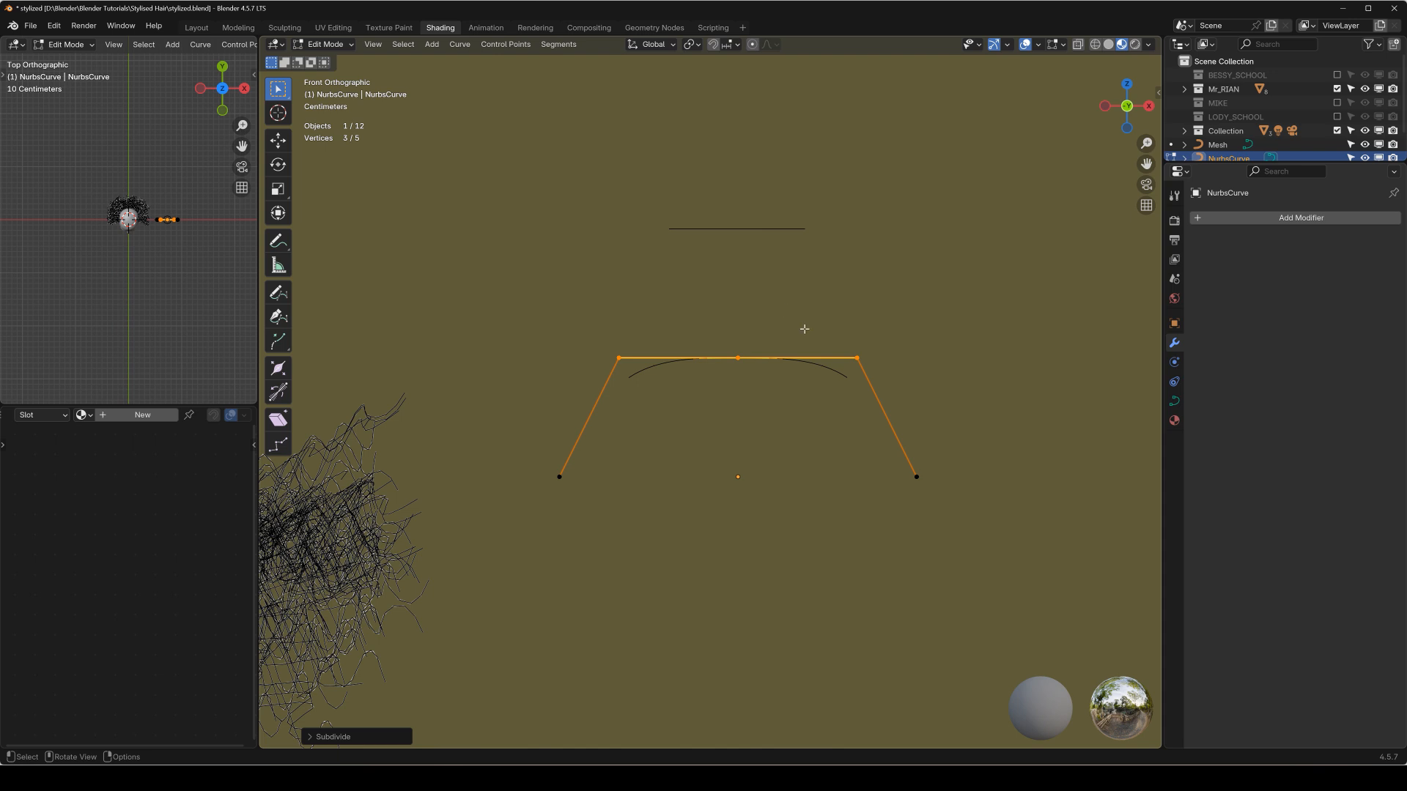
scroll(721, 409, "down", 2)
middle_click_drag(653, 418, 789, 430, "shift")
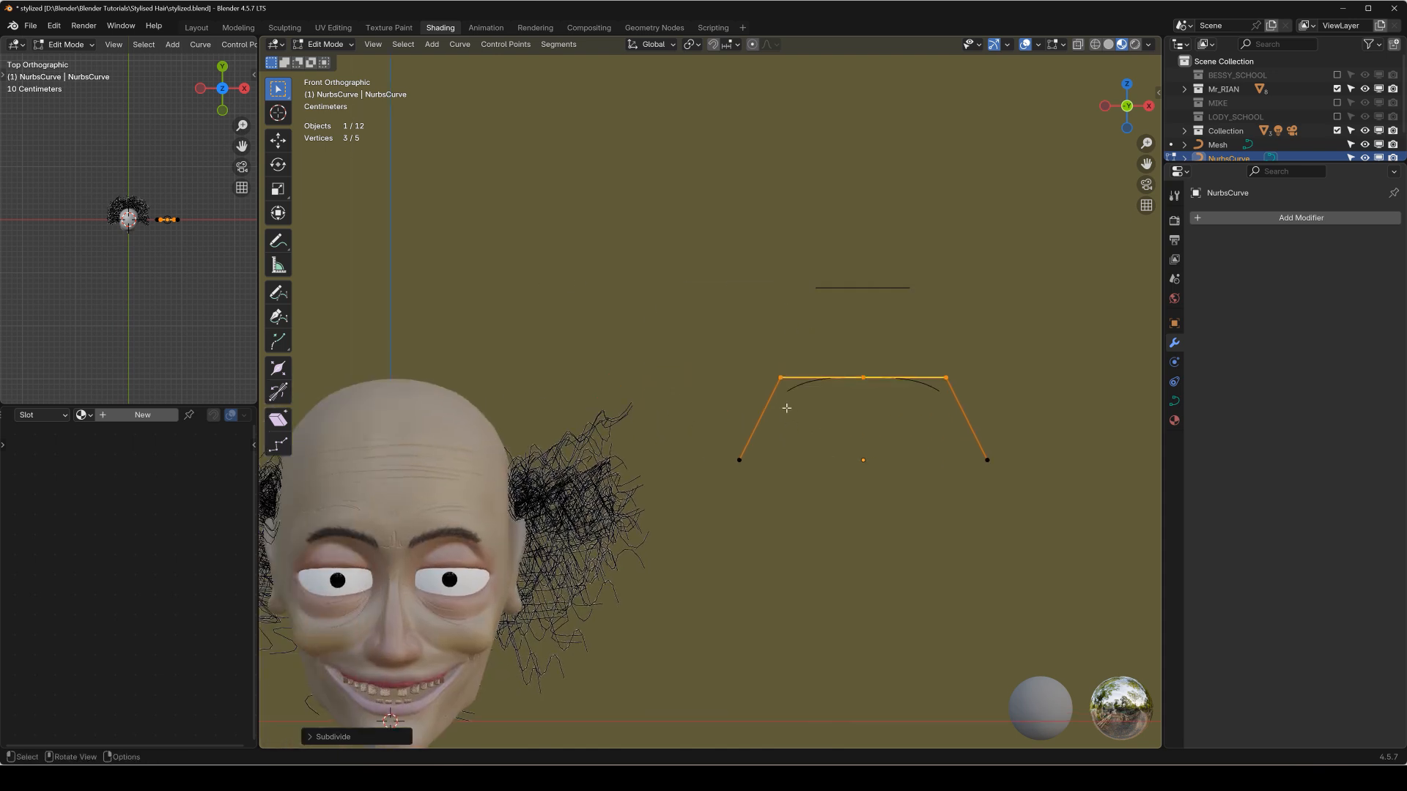
key("Tab")
Set the bevel type of the hair curve object Mesh to Object.
middle_click_drag(637, 464, 748, 346, "shift")
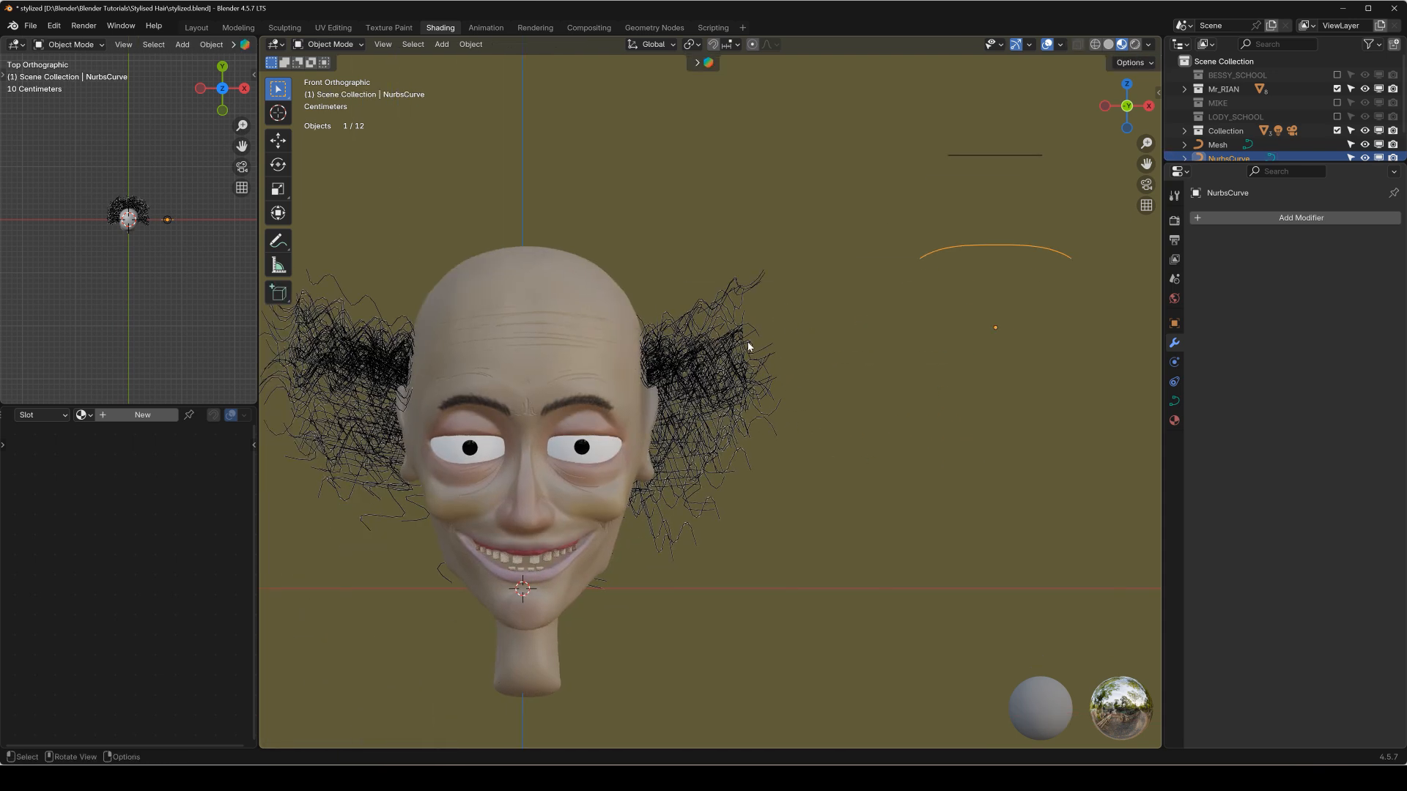
left_click(696, 356)
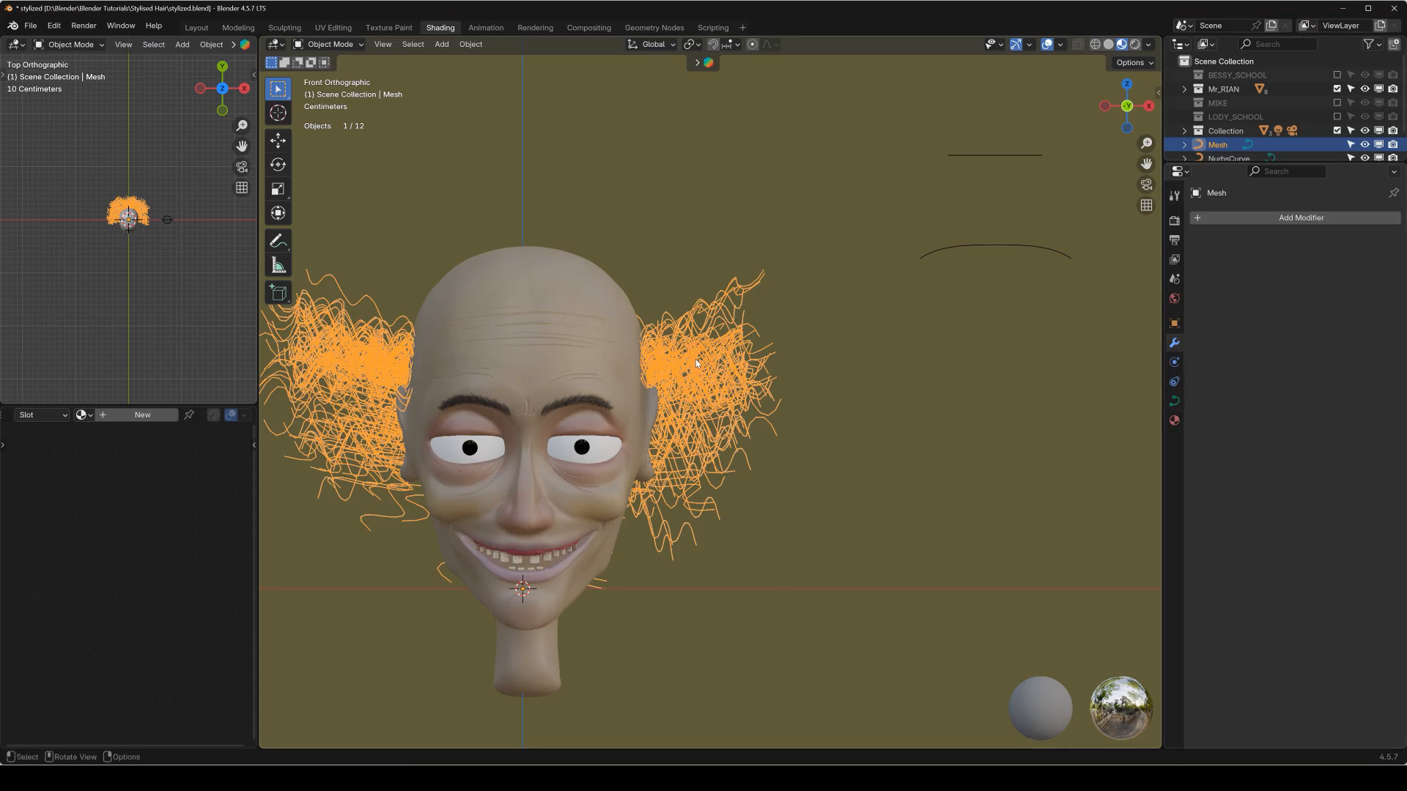
left_click(1175, 400)
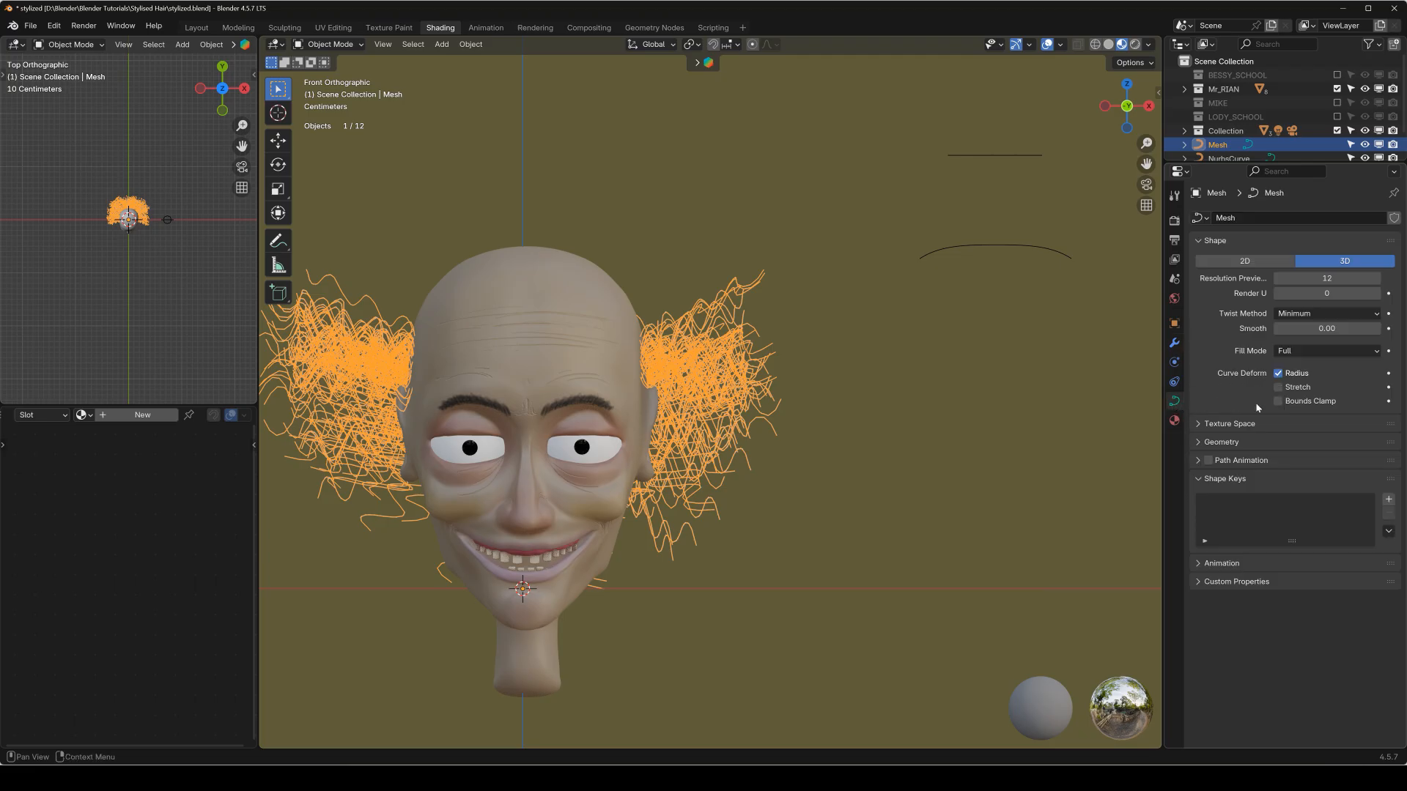
left_click(1204, 443)
scroll(1232, 462, "down", 1)
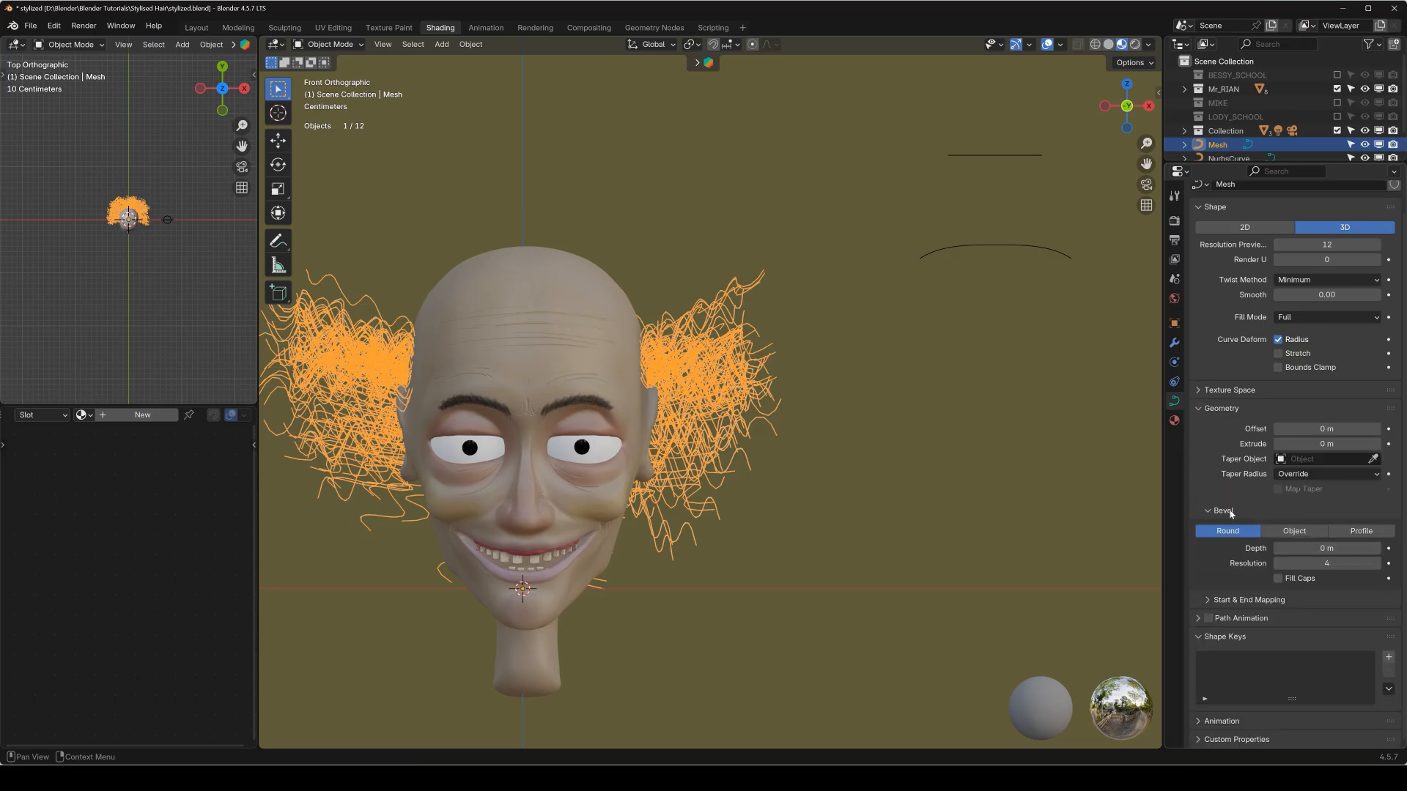
left_click(1294, 532)
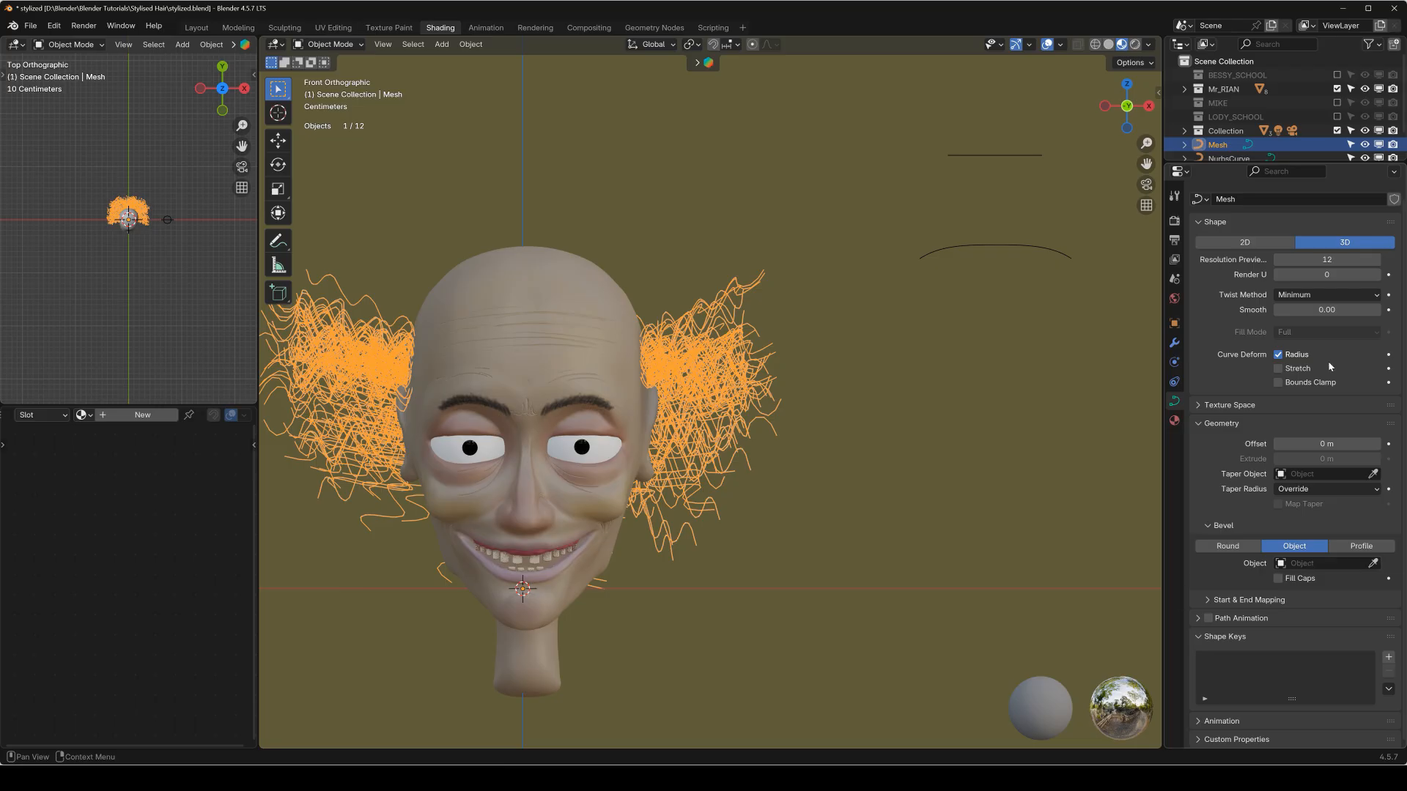
Rename the octagonal profile curve as SHAPE.
left_click(974, 155)
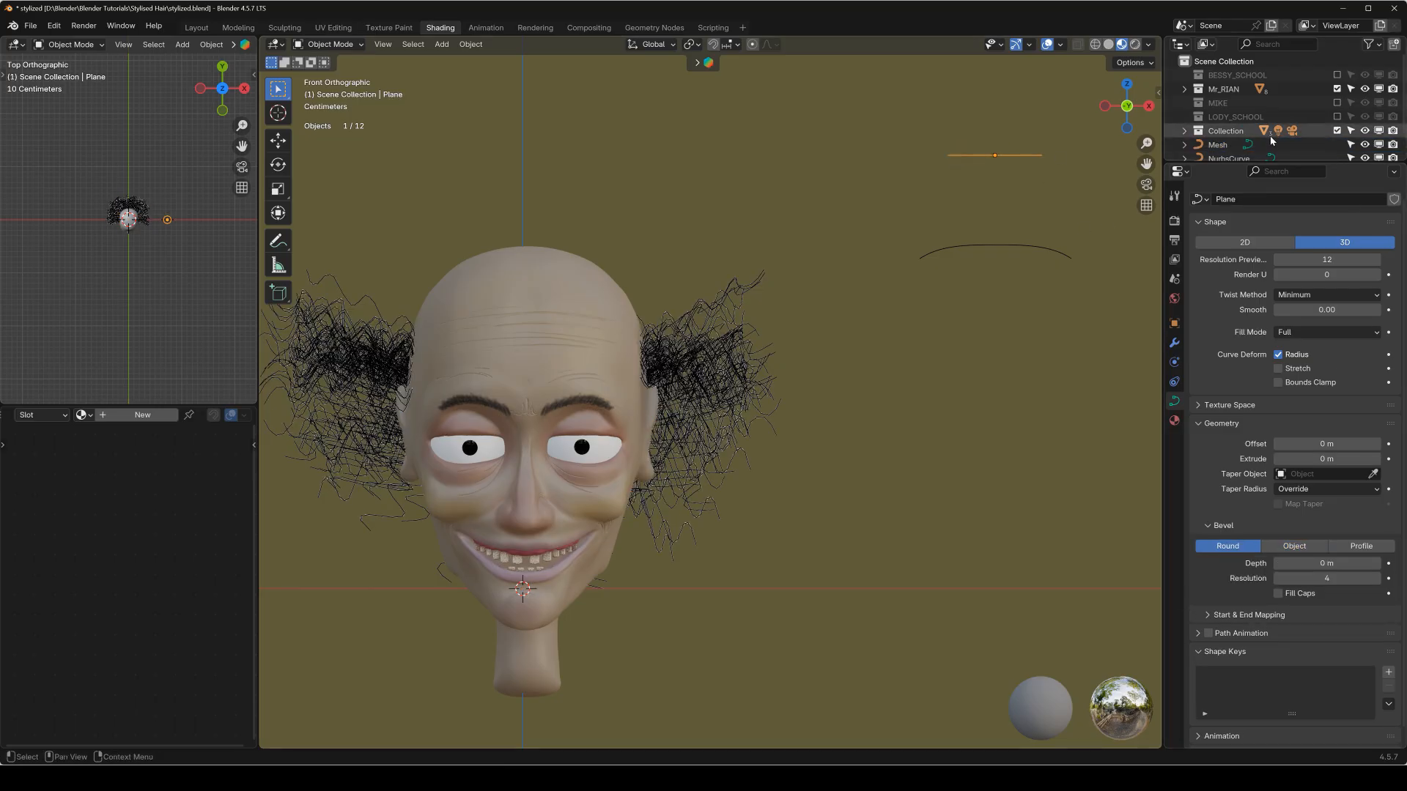
key("q")
left_click(1199, 125)
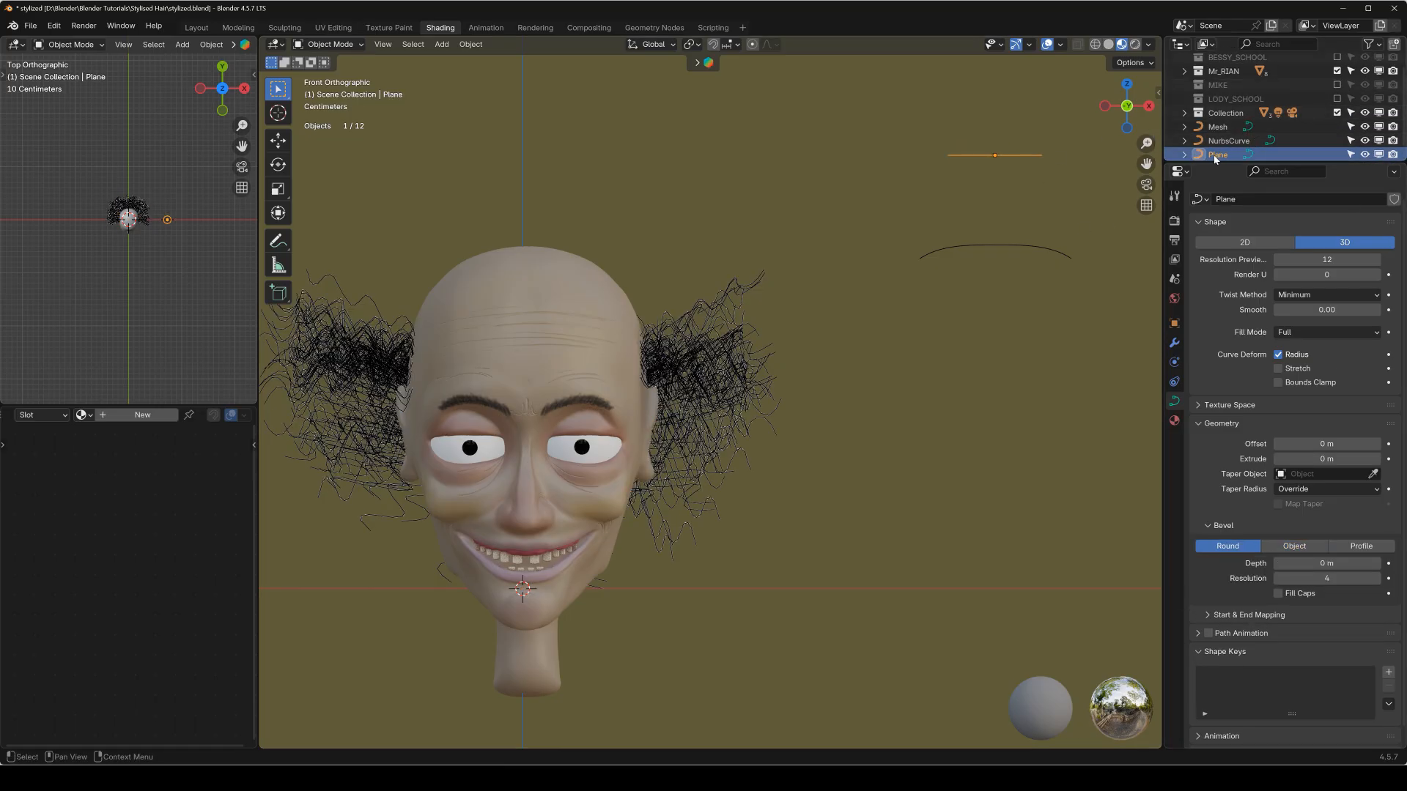
double_click(1304, 146)
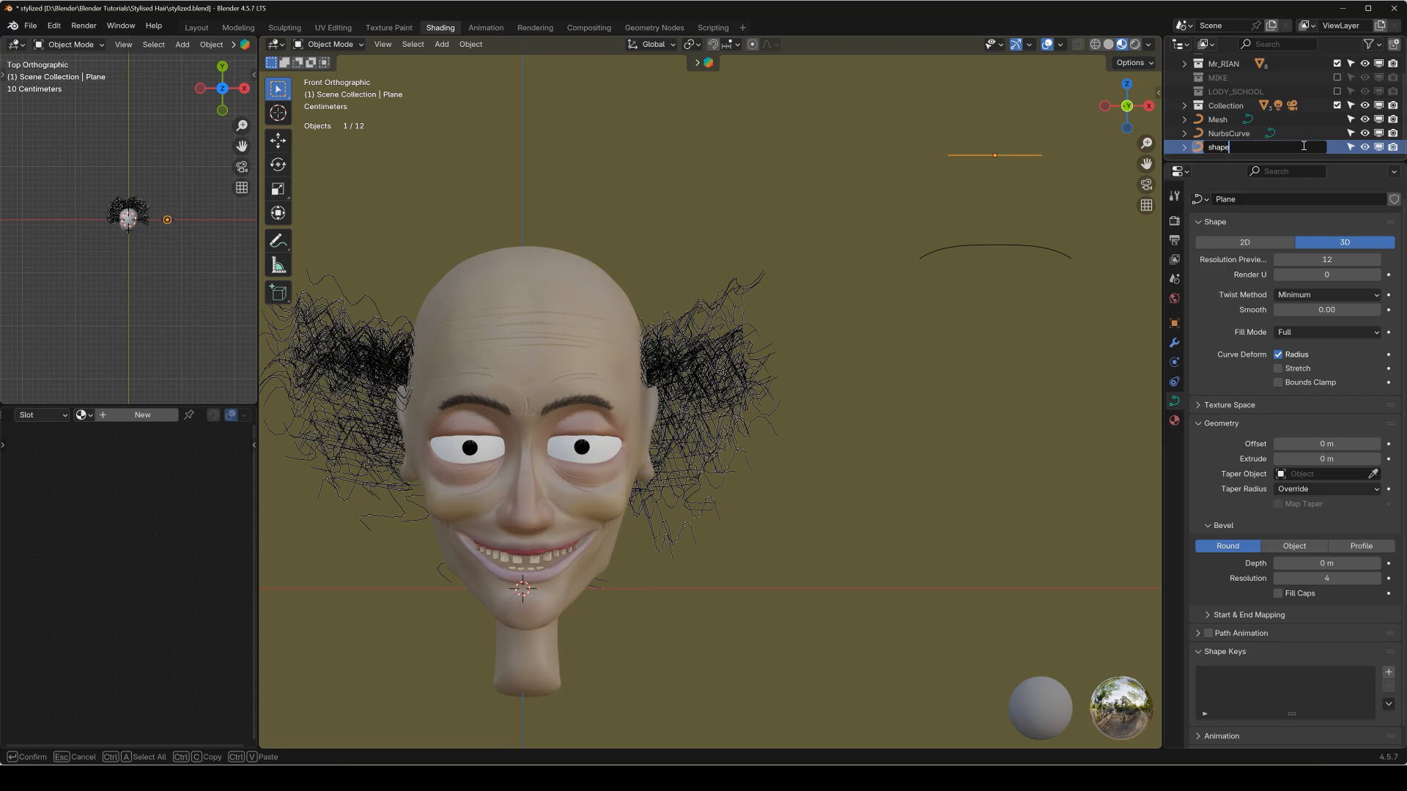
key("Return")
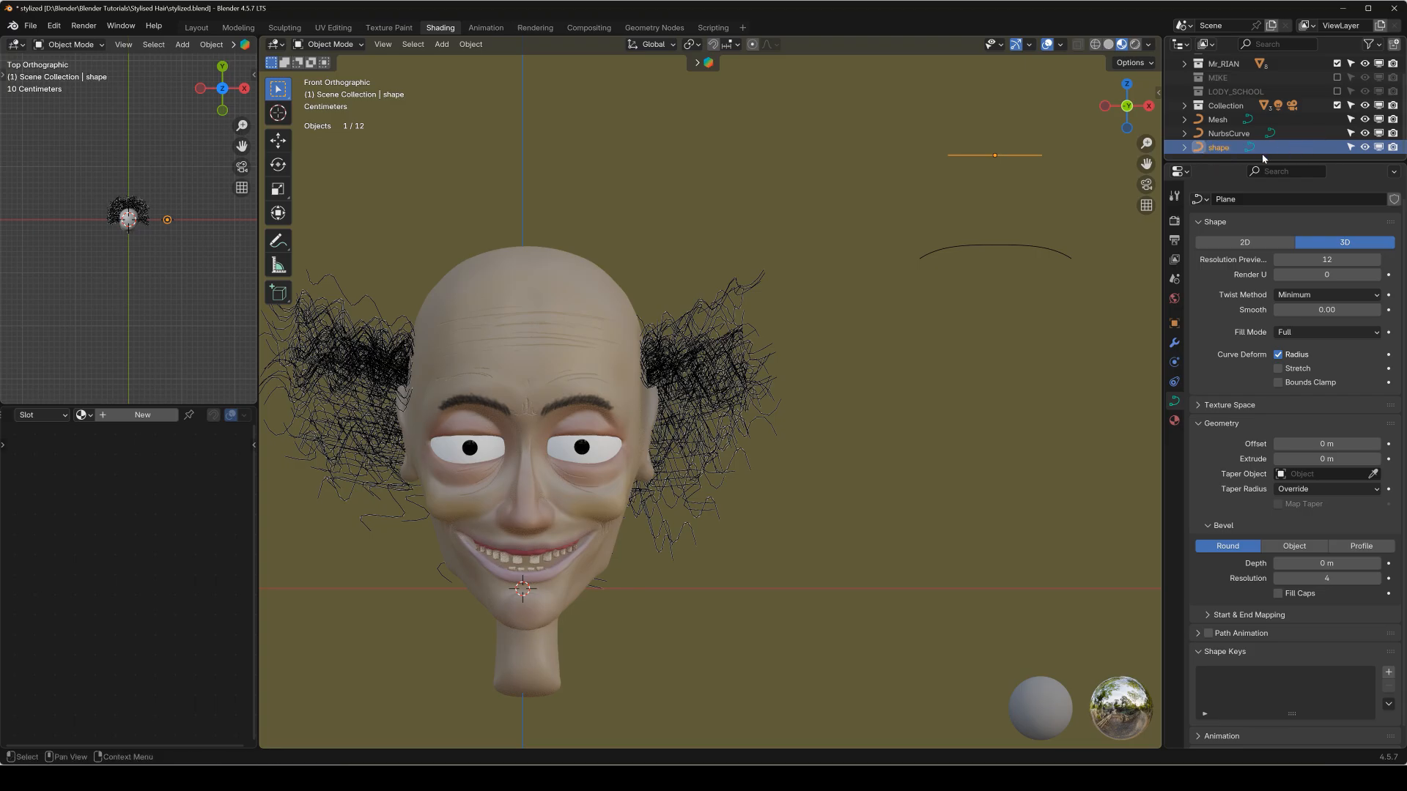
double_click(1228, 148)
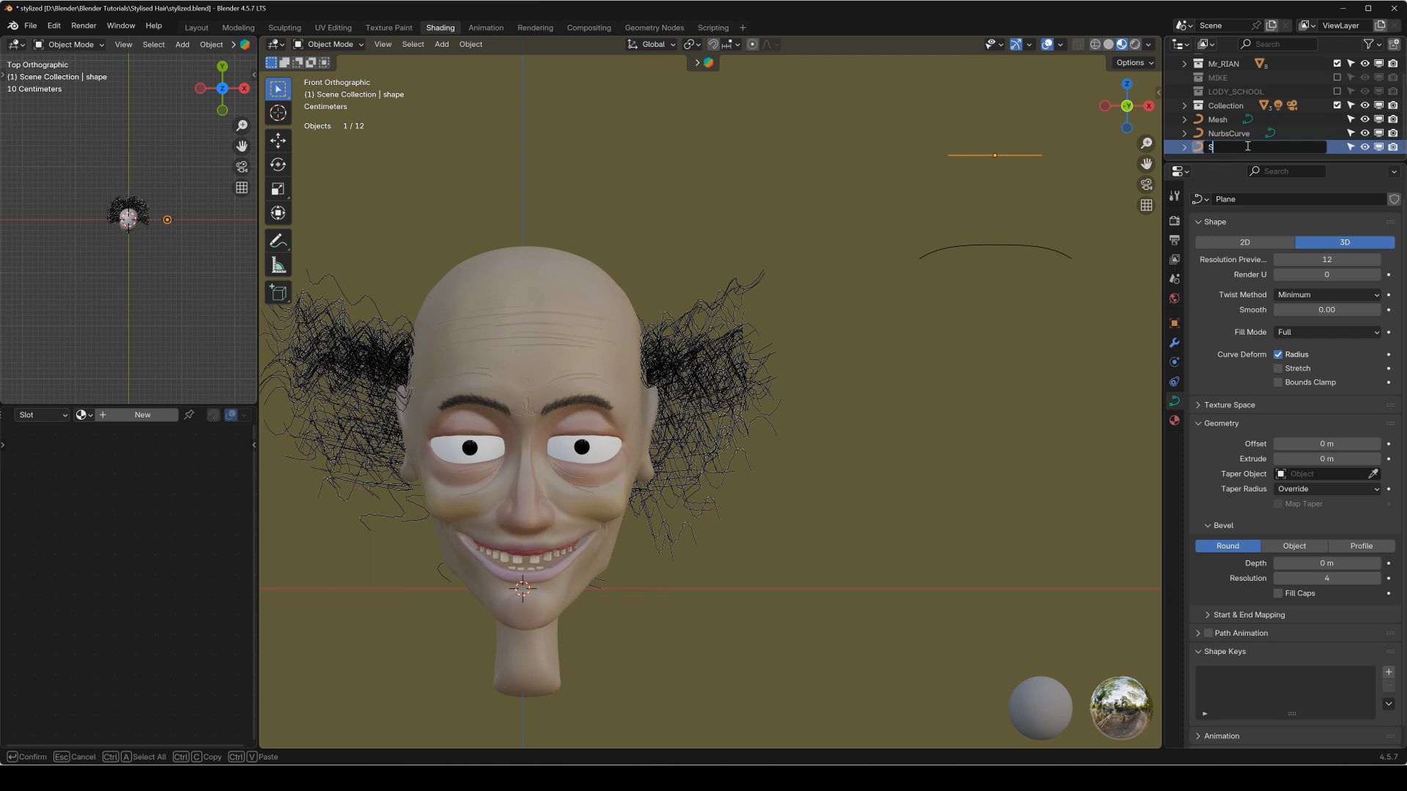
type("SHAPE")
key("Return")
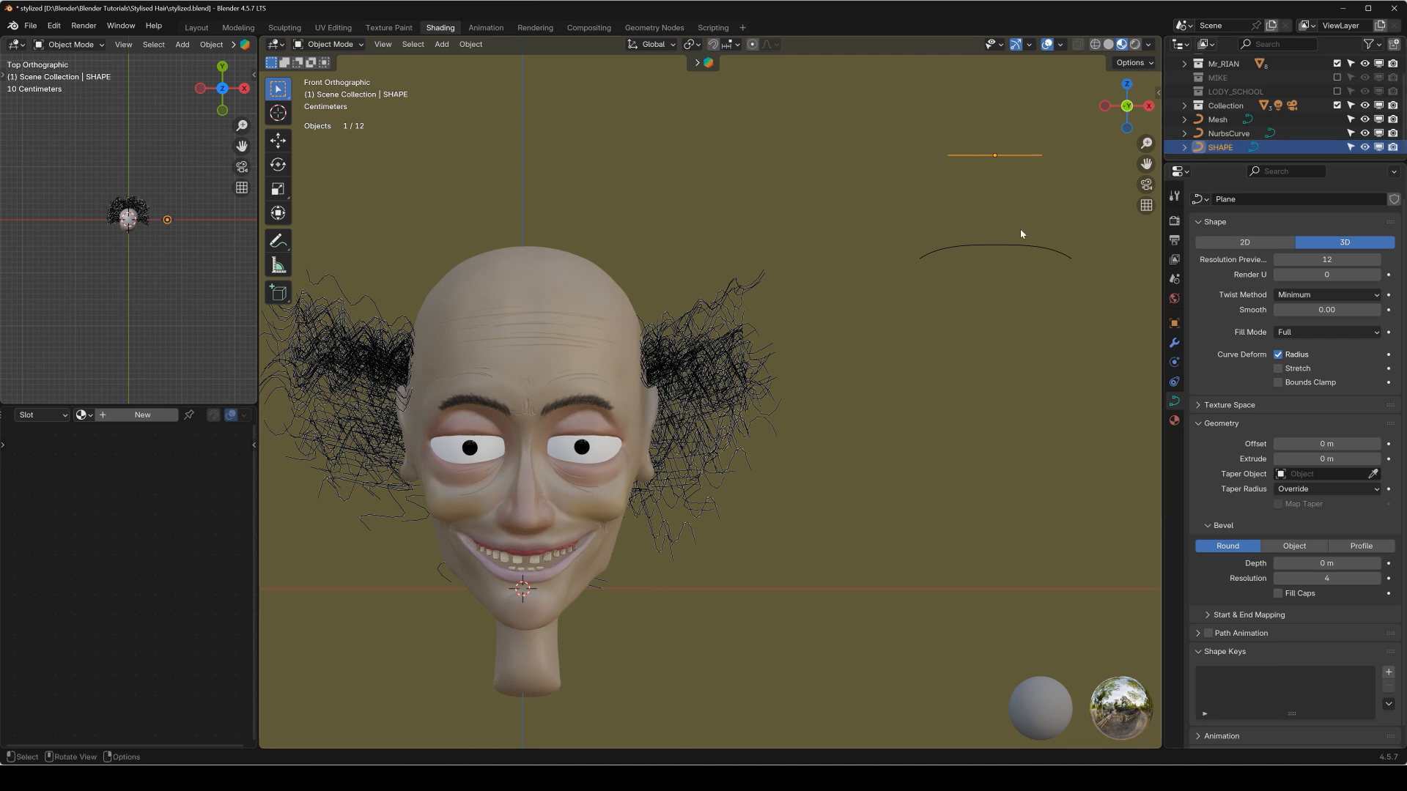
Rename the Nurbs curve as TAPER.
left_click(1023, 248)
double_click(1251, 134)
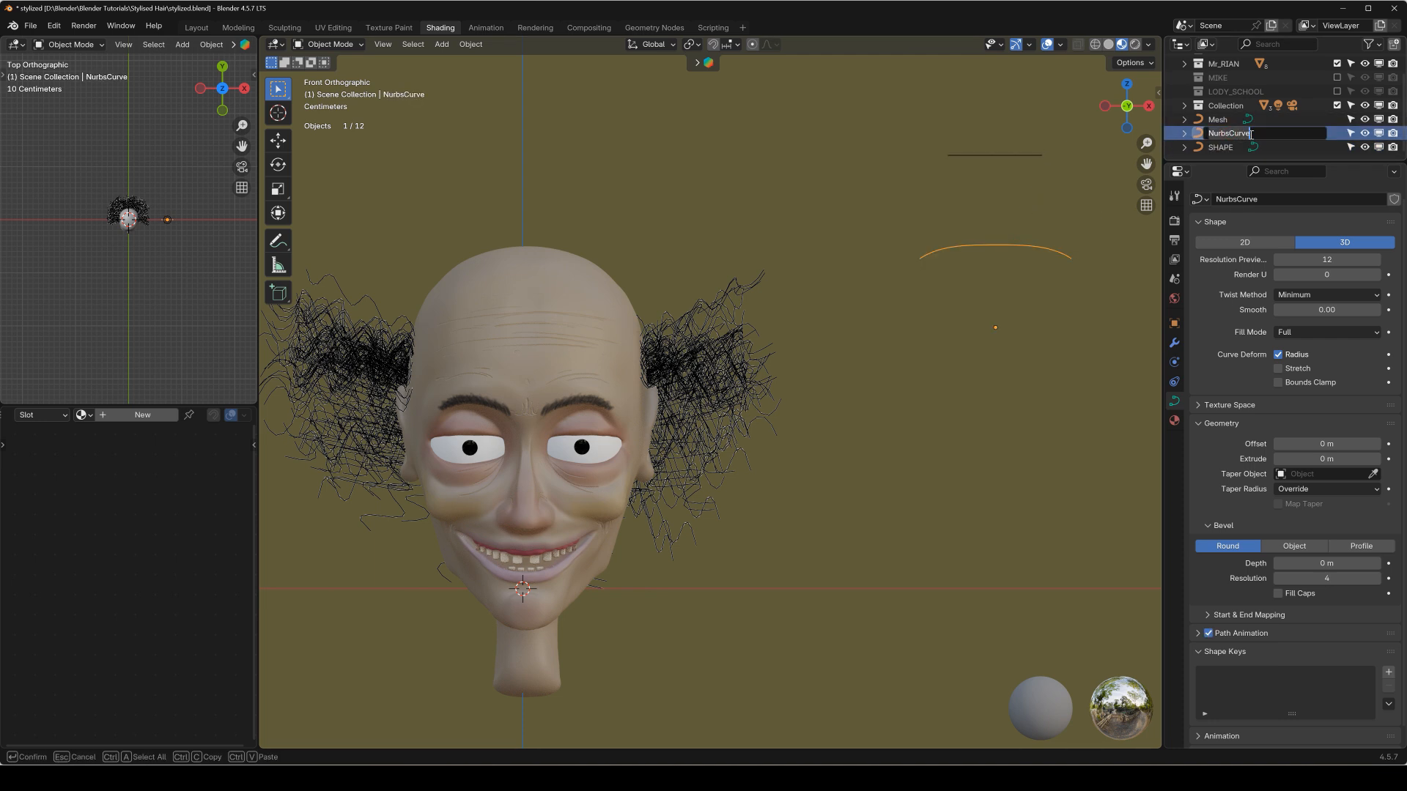
type("TAPER")
key("Return")
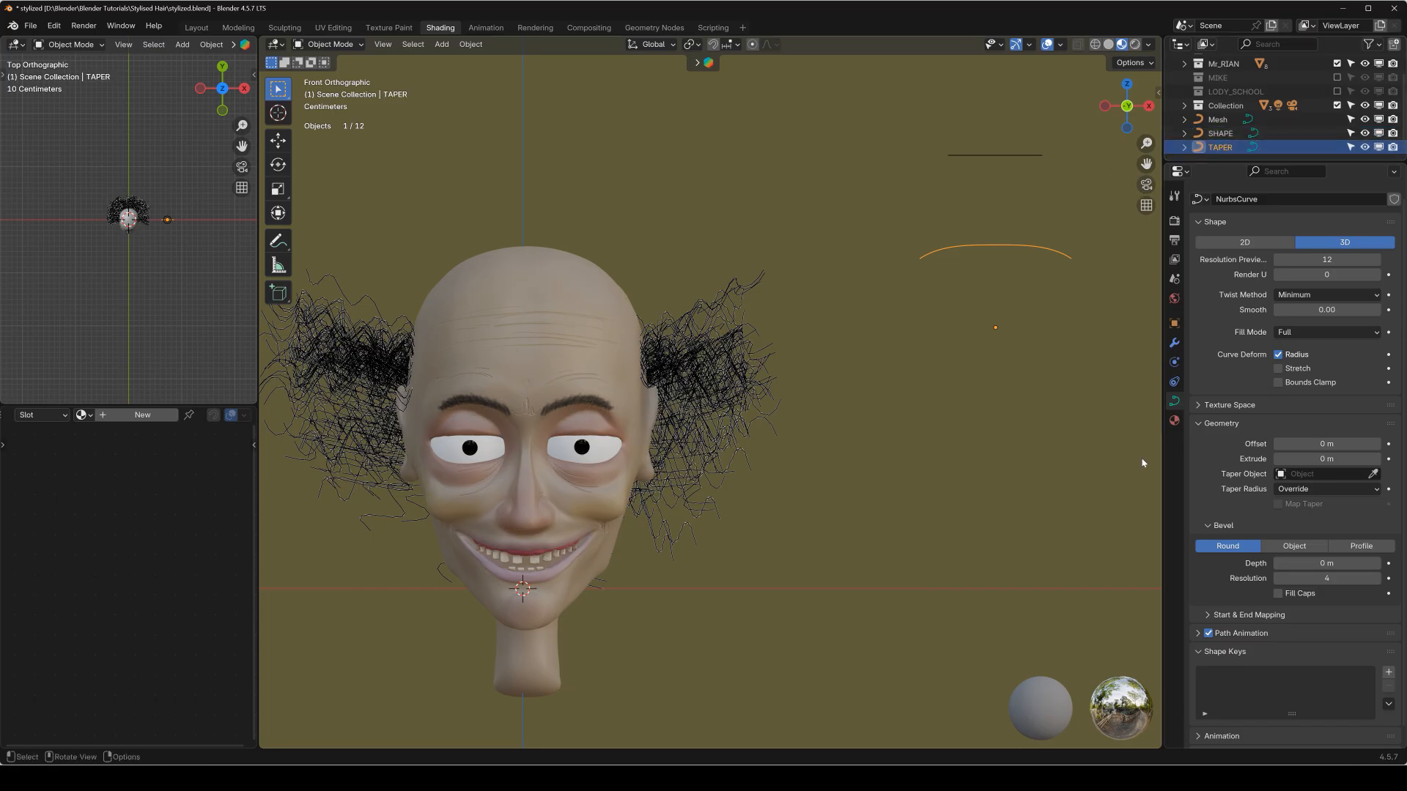
Assign SHAPE as the bevel object and TAPER as the taper object of the hair curve.
left_click(709, 386)
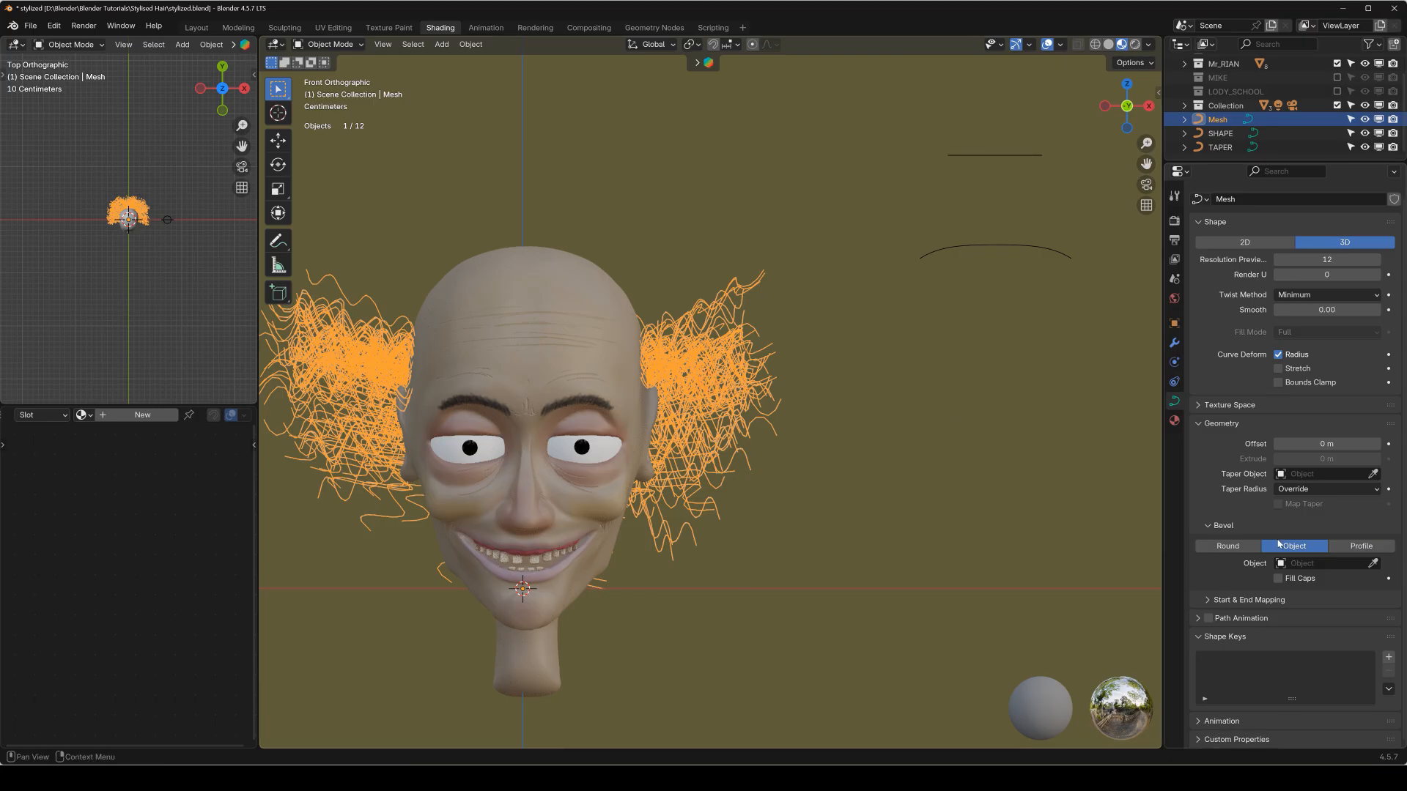
left_click(1325, 563)
left_click(1304, 582)
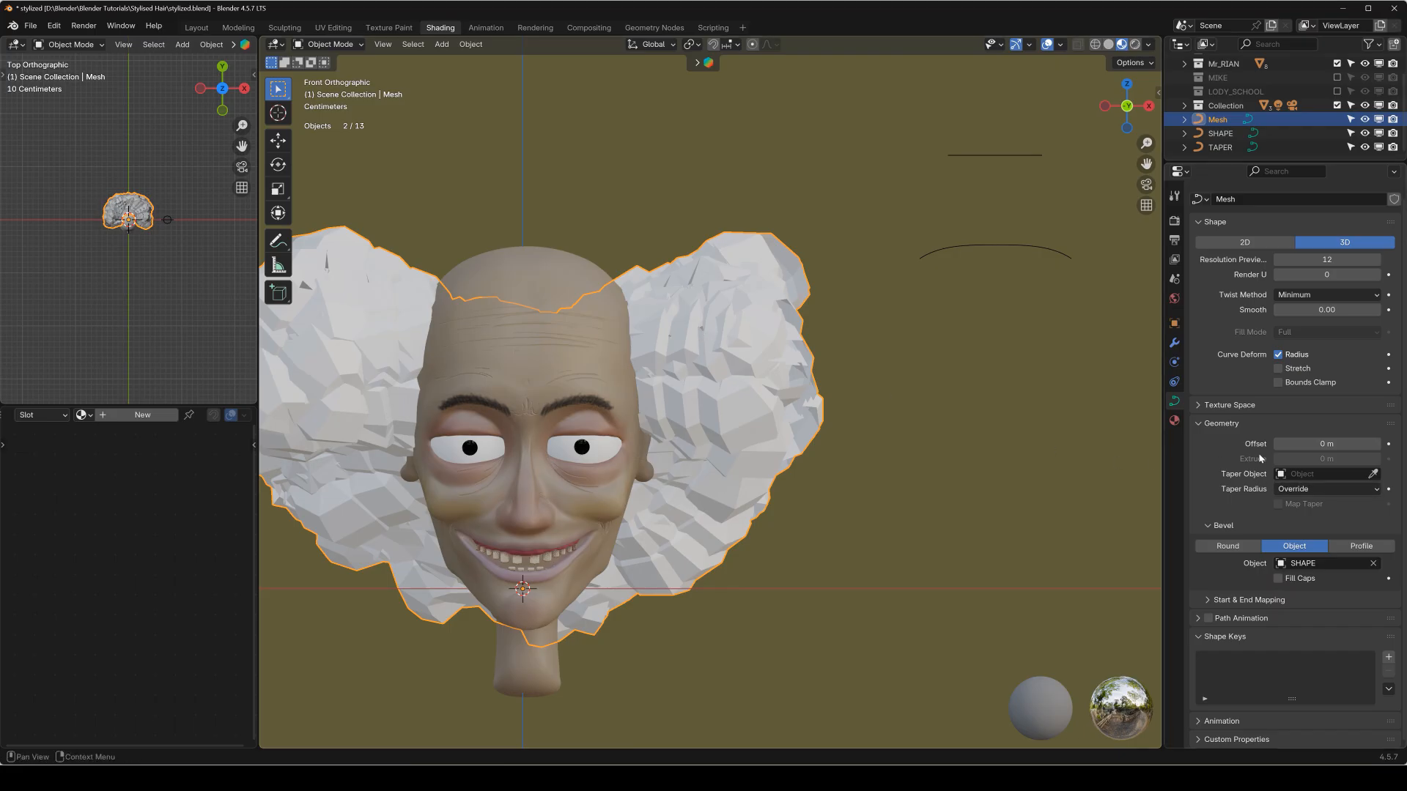
left_click(1327, 474)
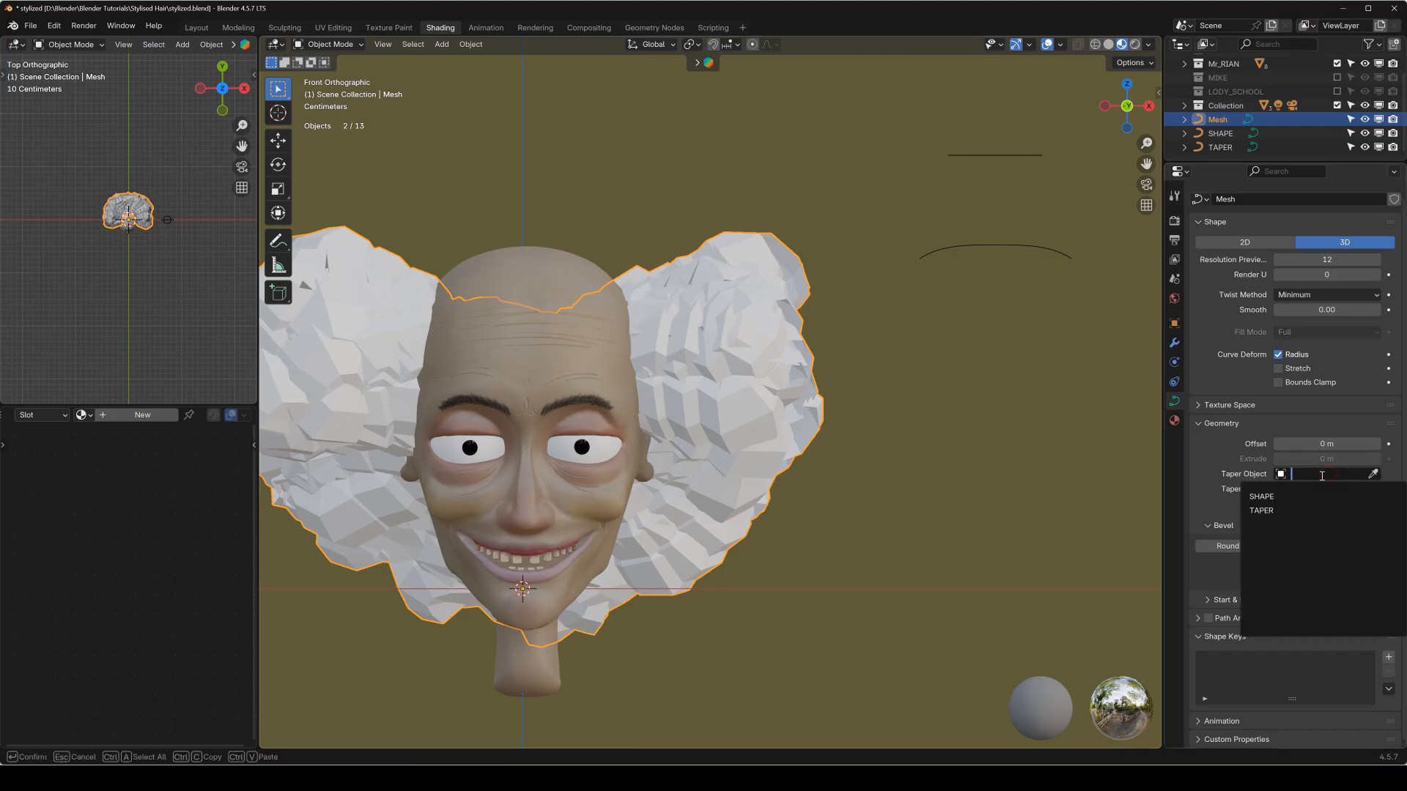
left_click(1245, 506)
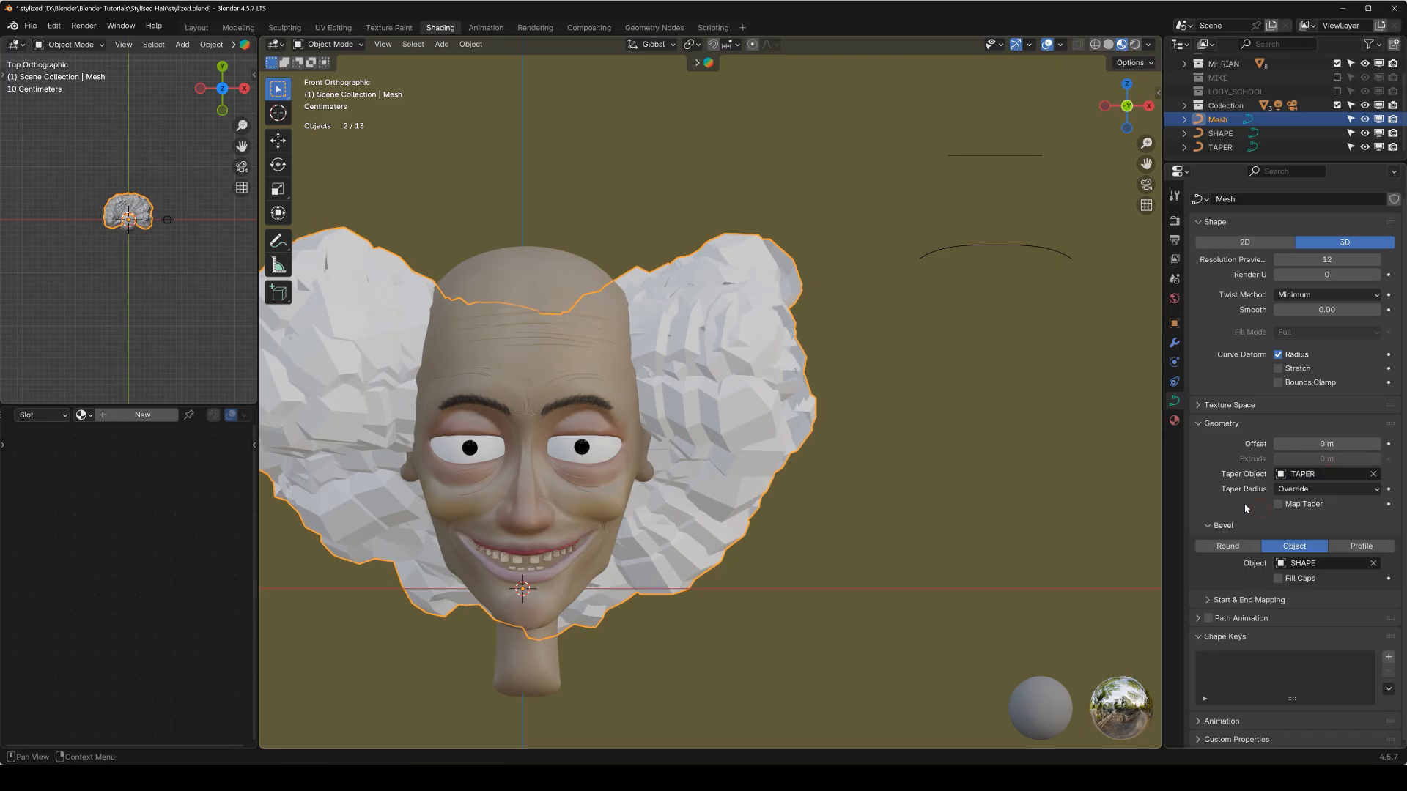
Move the right upper control point of the TAPER curve down to nearly the height of its right end point.
left_click(999, 252)
key("Tab")
middle_click_drag(964, 247, 943, 260, "shift")
left_click_drag(954, 222, 1002, 293)
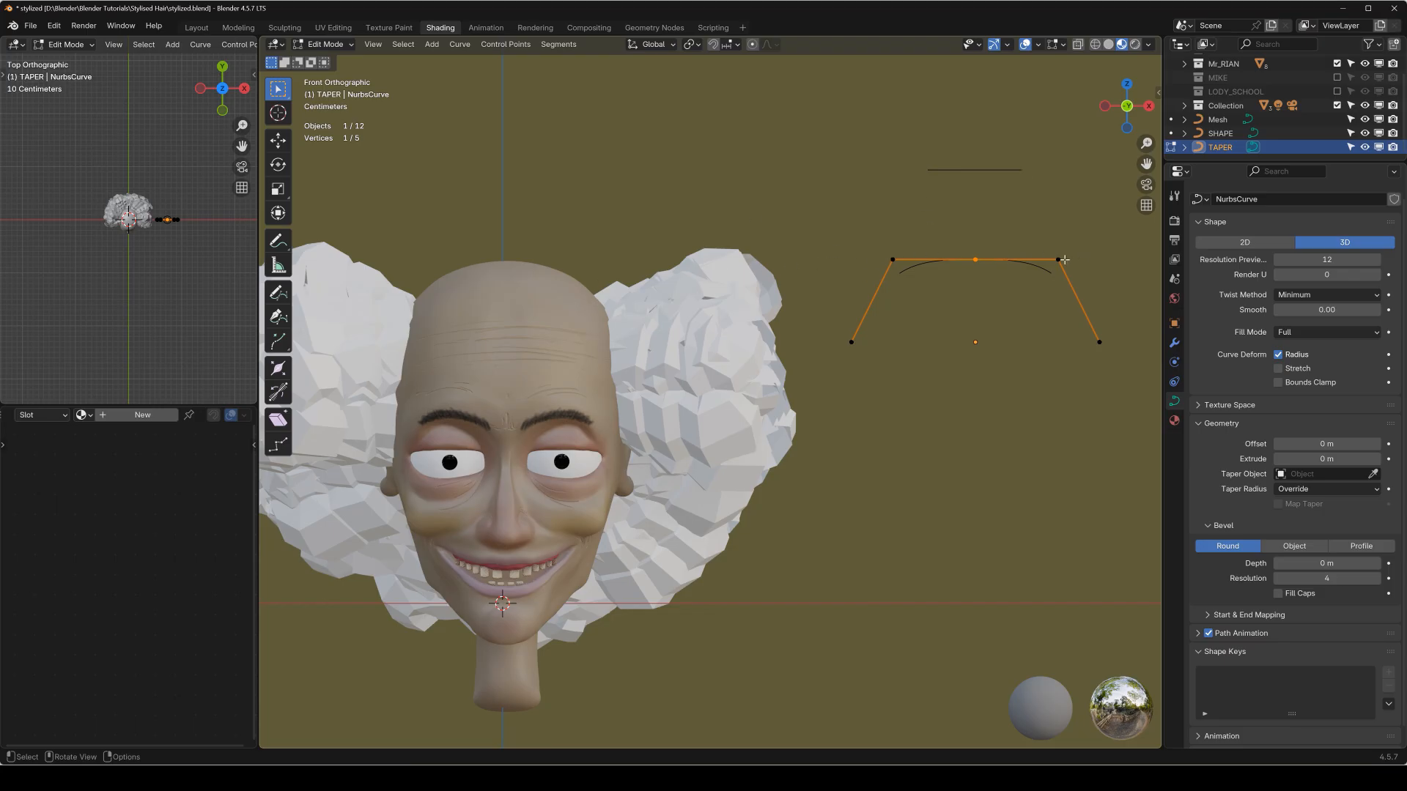
middle_click_drag(1064, 259, 941, 268, "shift")
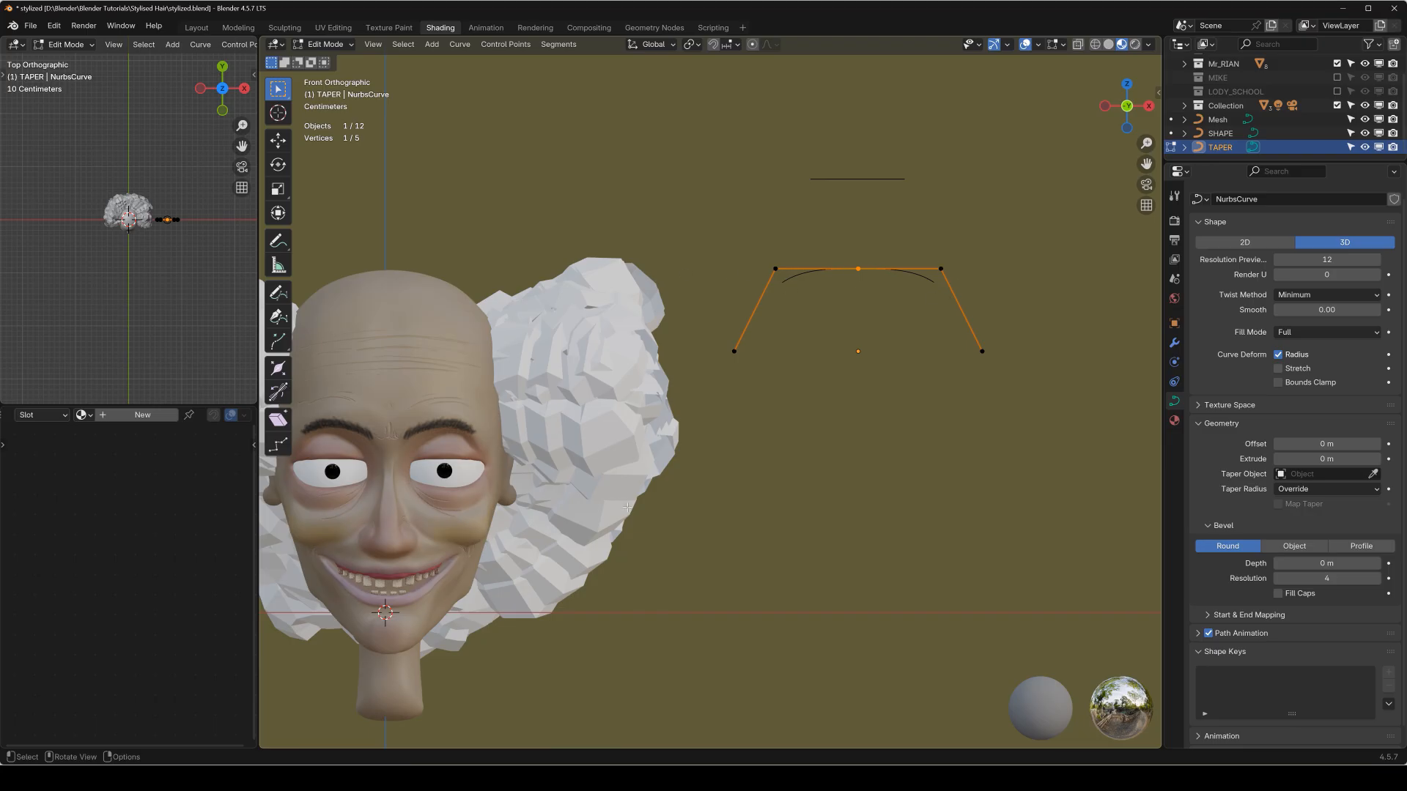
left_click_drag(925, 208, 962, 278)
key("g")
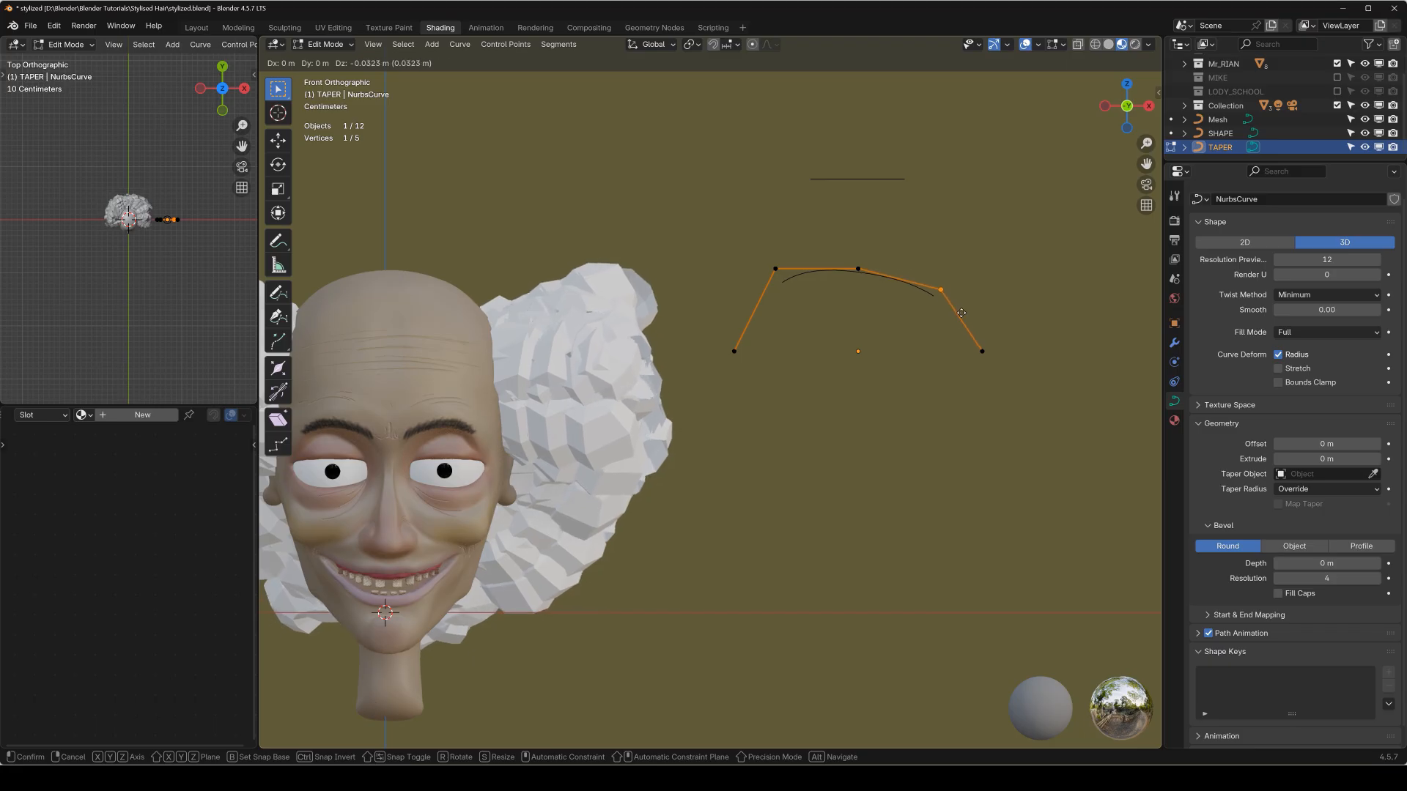
left_click(951, 362)
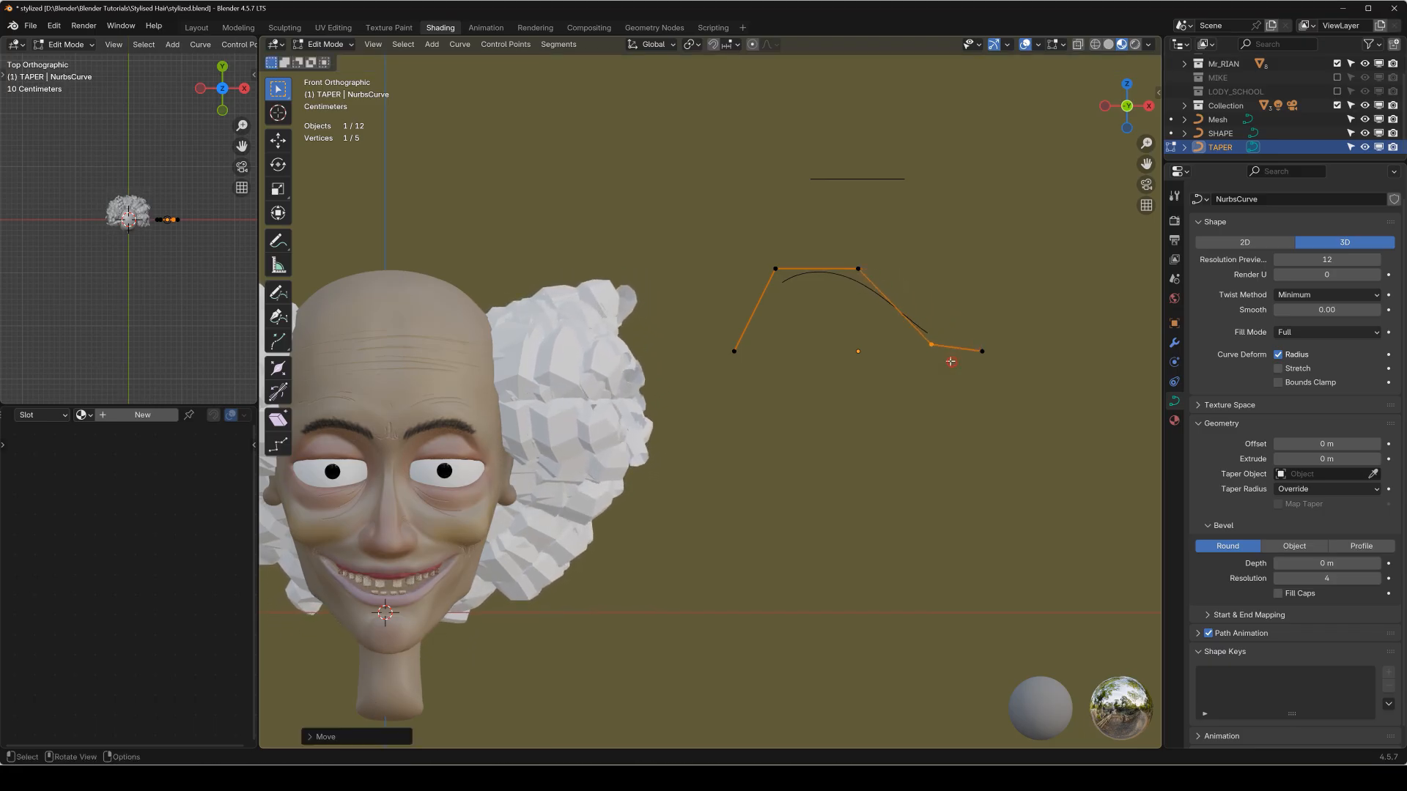
left_click(856, 266)
key("g")
key("Escape")
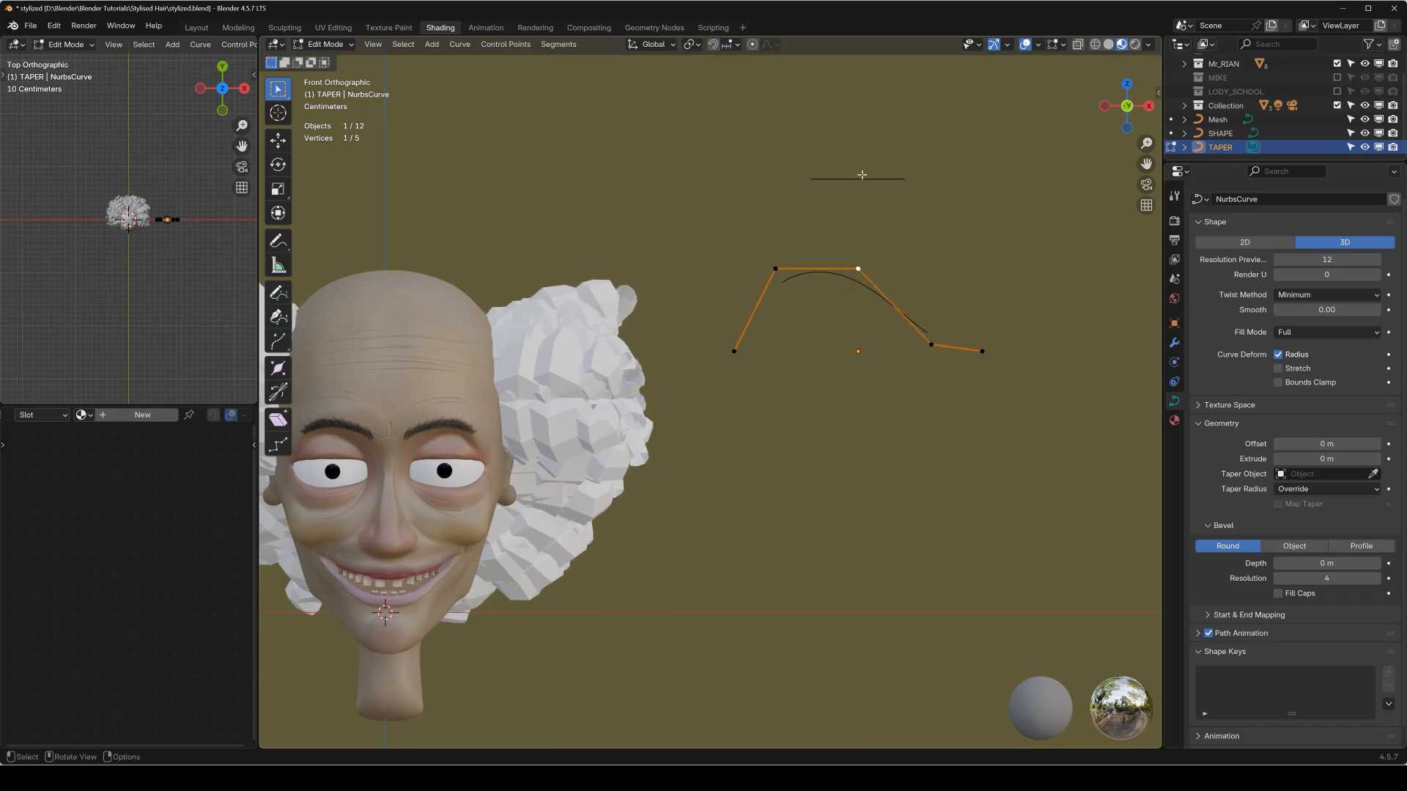
Return to Object Mode and scale the SHAPE curve down to thin the hair strands.
key("Tab")
left_click(861, 178)
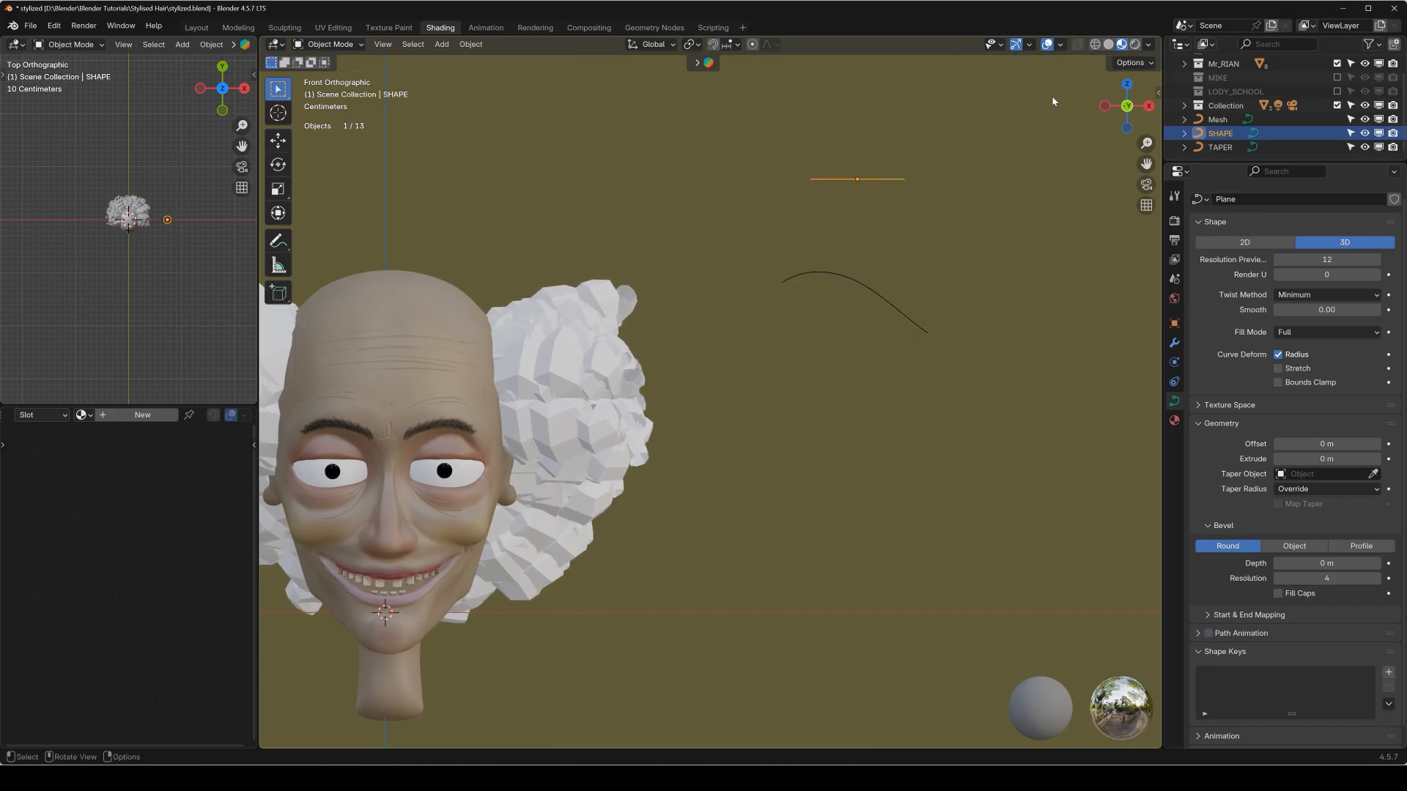
key("s")
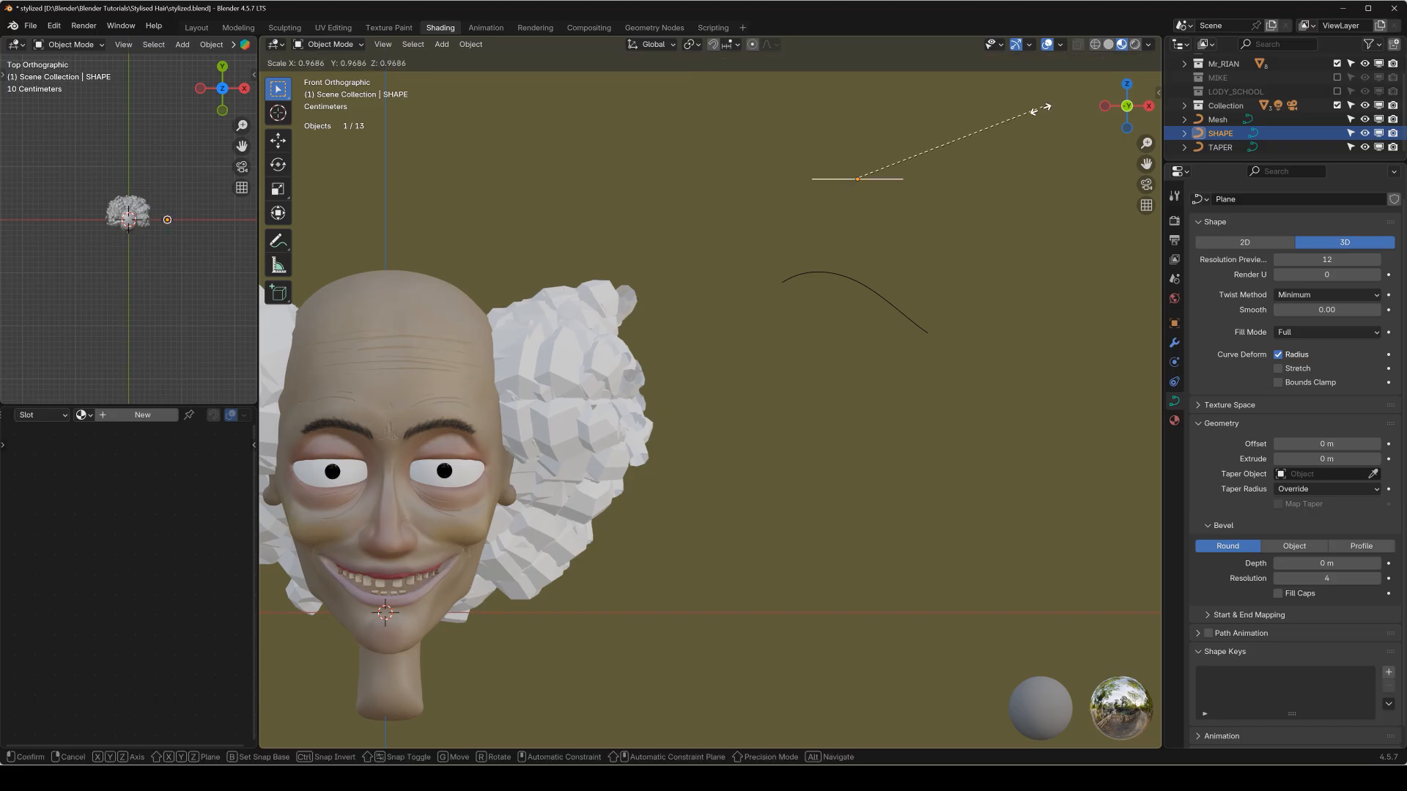
left_click(921, 161)
key("s")
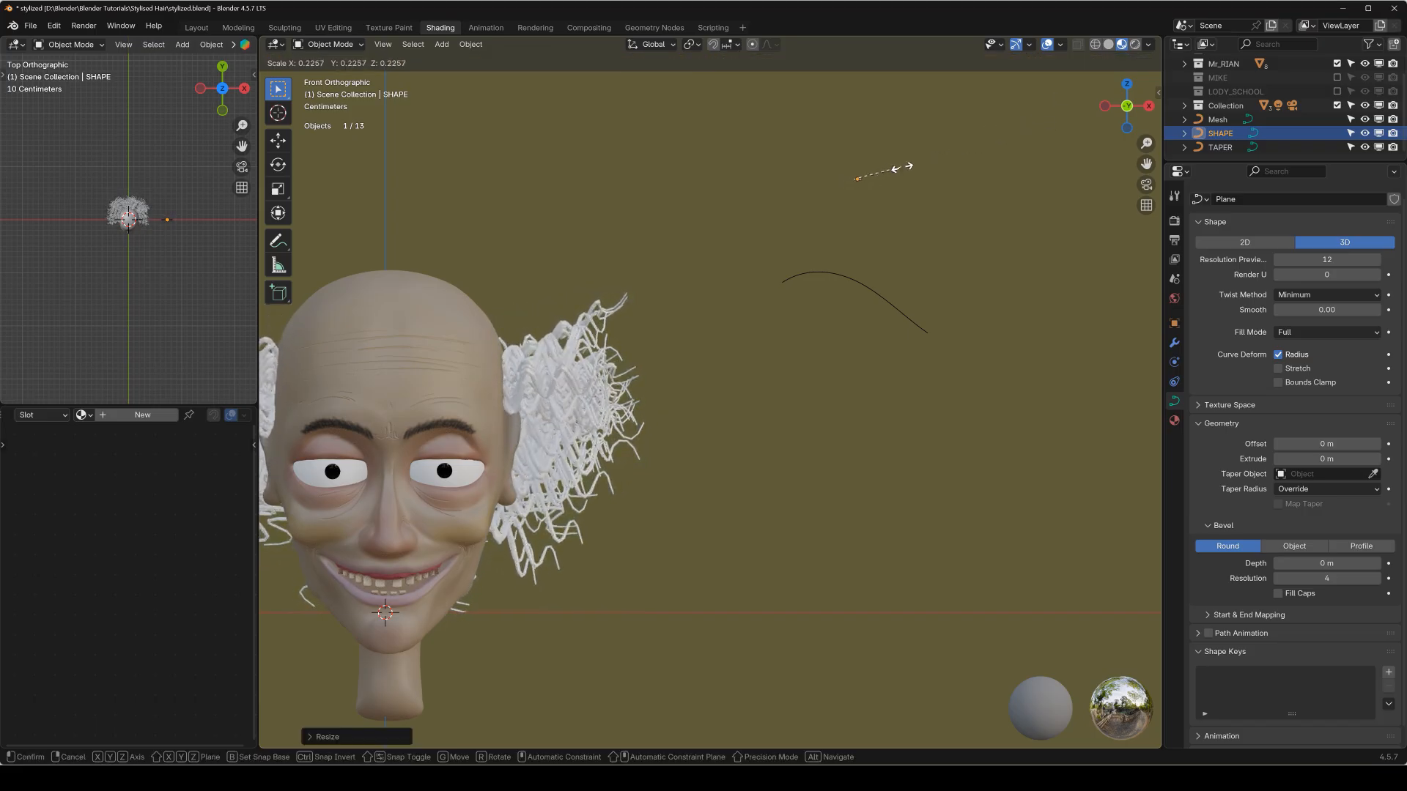
left_click(915, 160)
Delete the converted hair curve object from around the head.
middle_click_drag(909, 175, 728, 345)
scroll(729, 345, "down", 2)
middle_click_drag(777, 293, 674, 335)
key("KP_5")
key("KP_1")
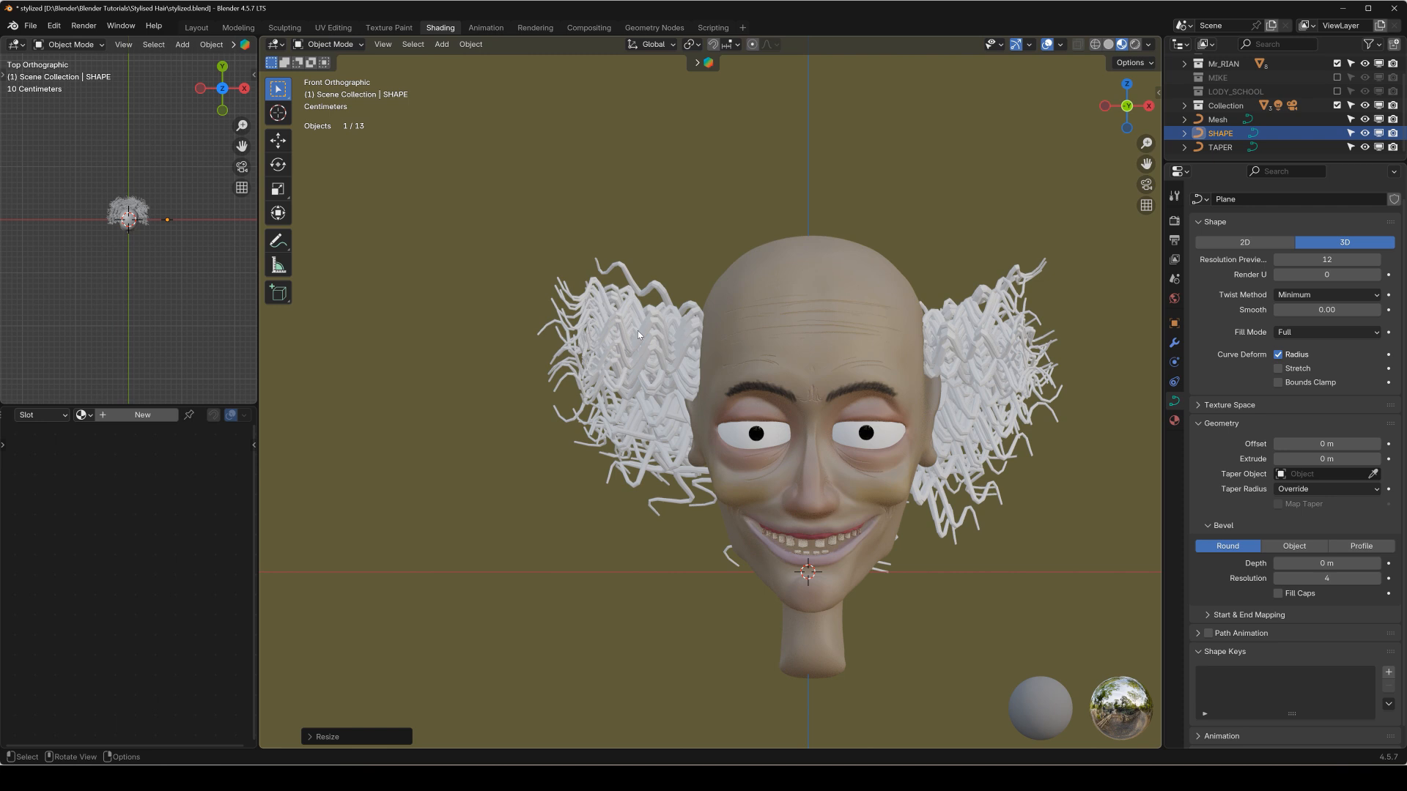
left_click(638, 331, "shift")
key("x")
left_click(618, 331)
key("Home")
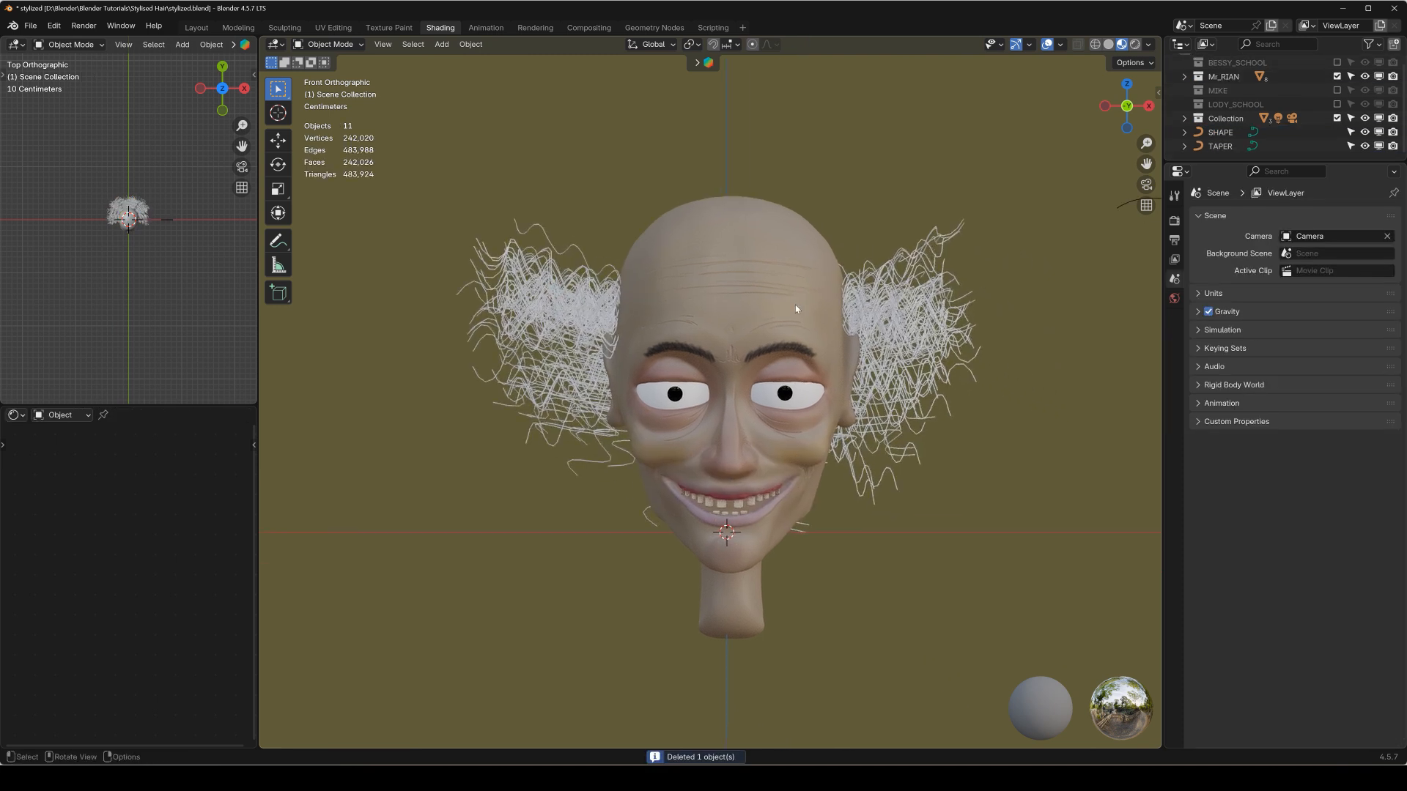
Set the children display amount of the head's ParticleSystem.003 to 3.
left_click(775, 329)
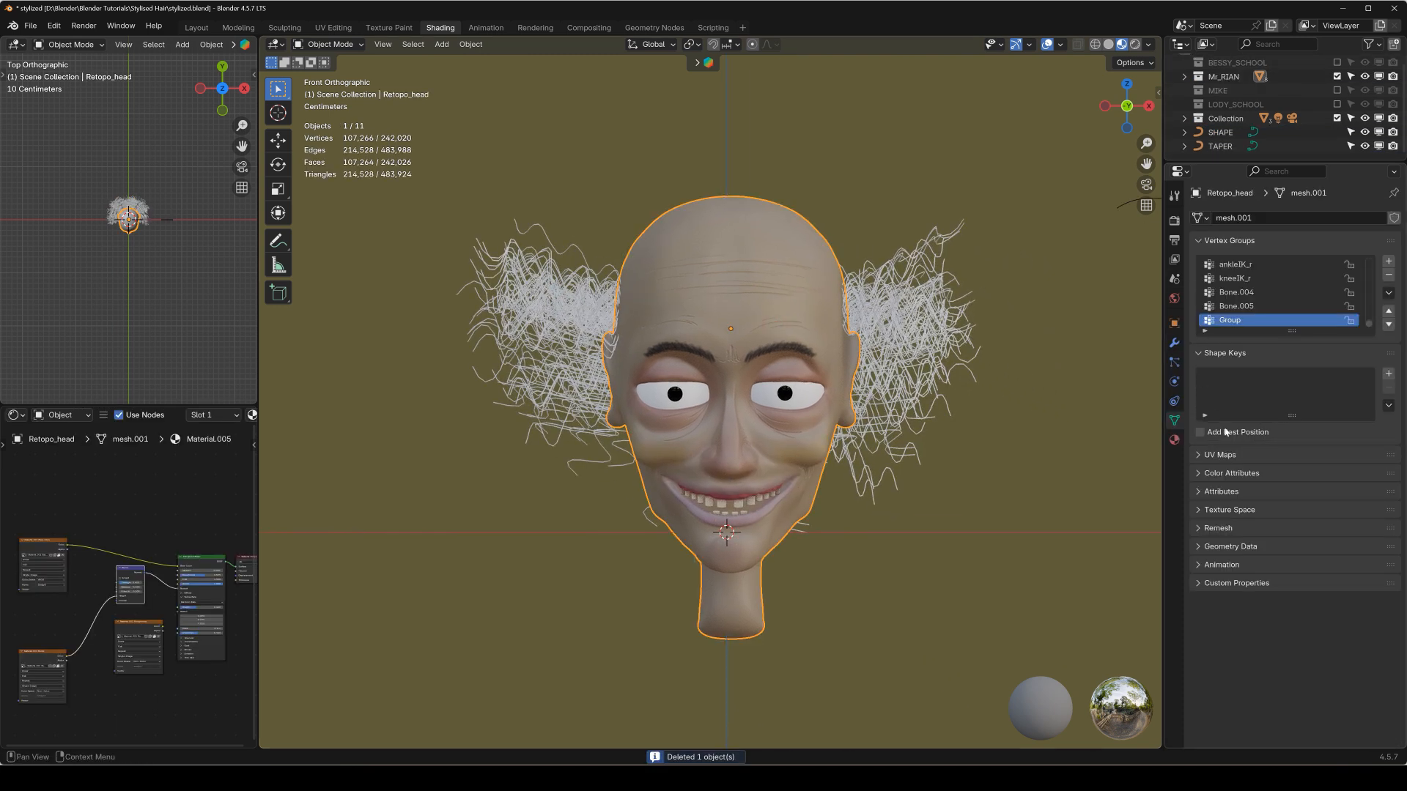
left_click(1175, 362)
scroll(1239, 487, "down", 1)
scroll(1231, 441, "up", 1)
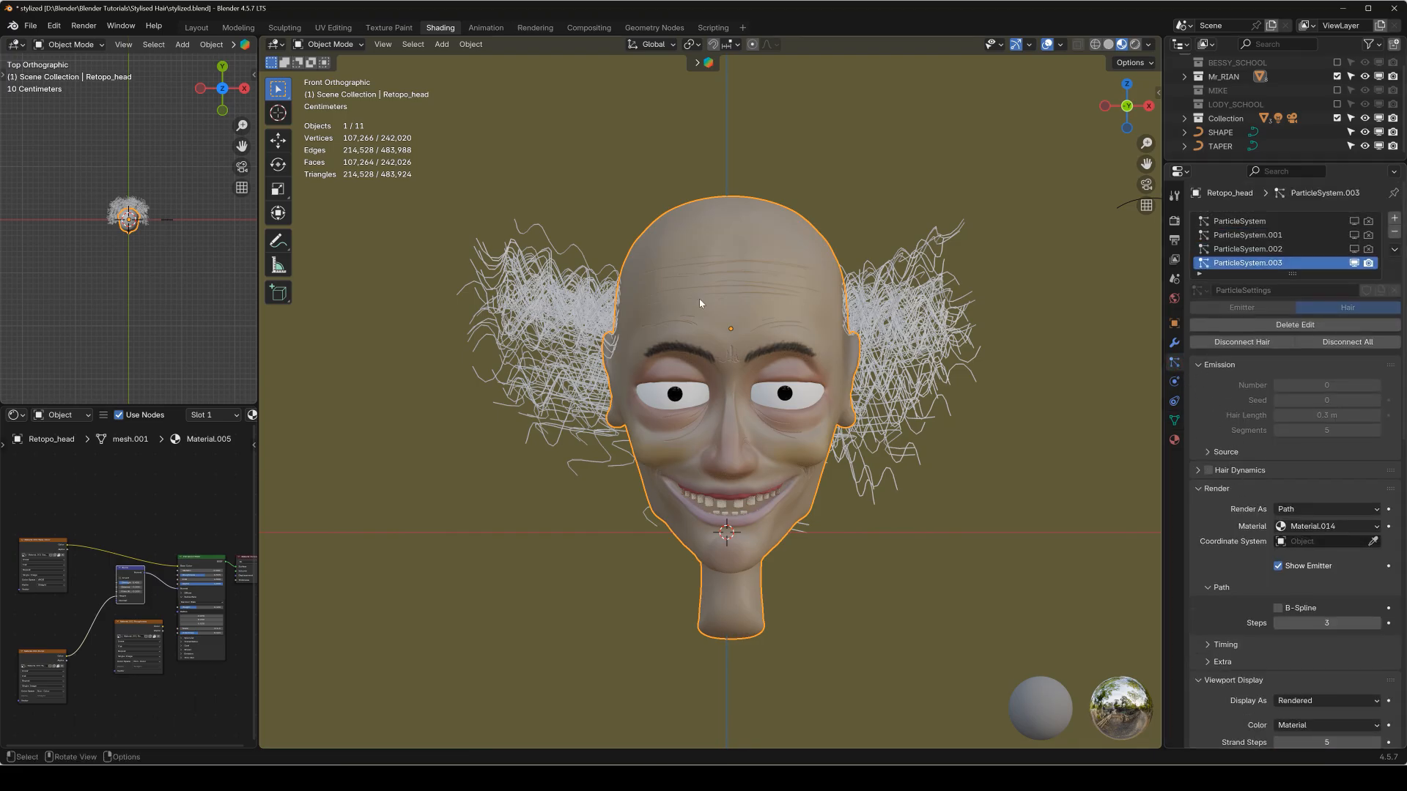
scroll(1241, 496, "down", 10)
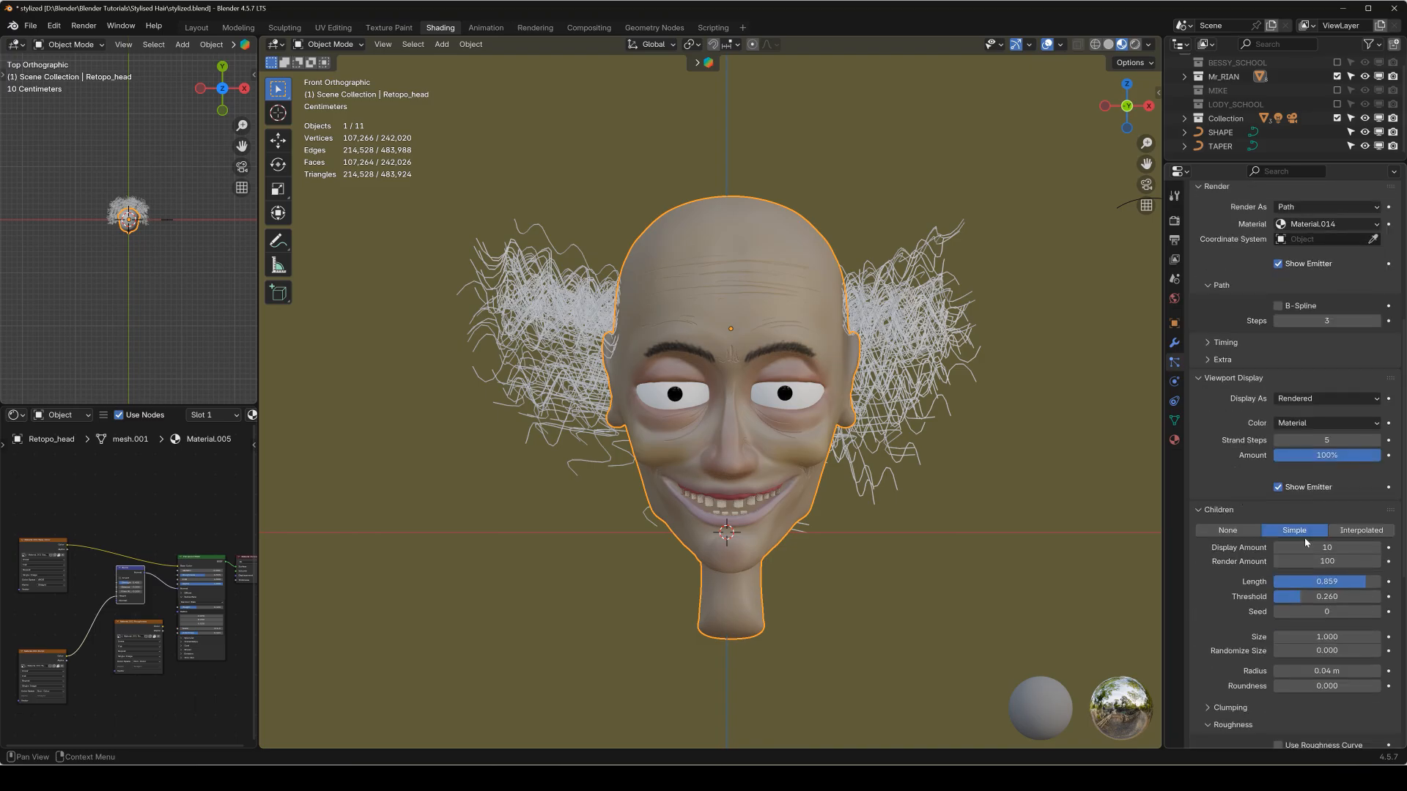
left_click(1308, 547)
key("Return")
middle_click_drag(865, 411, 1065, 494)
left_click(1327, 547)
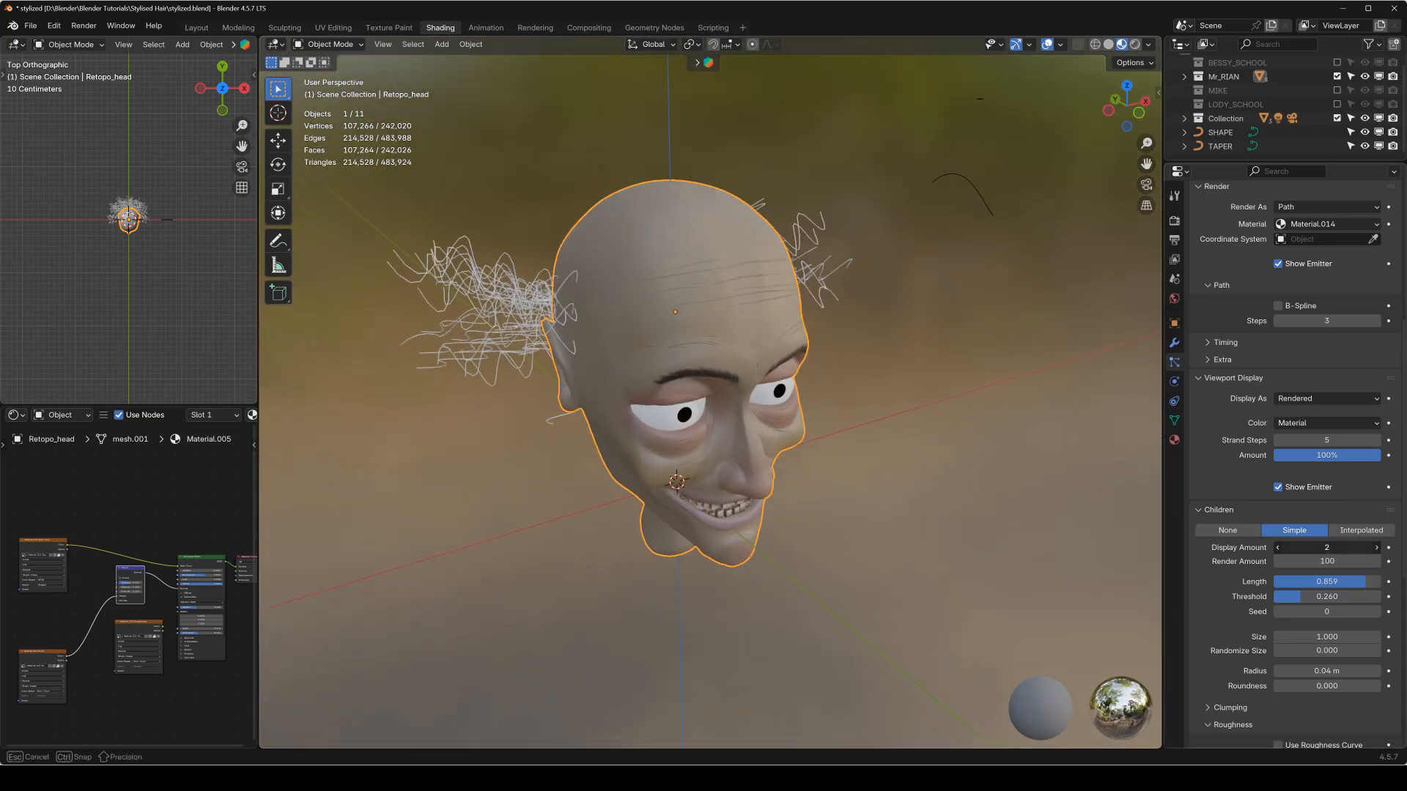
key("Return")
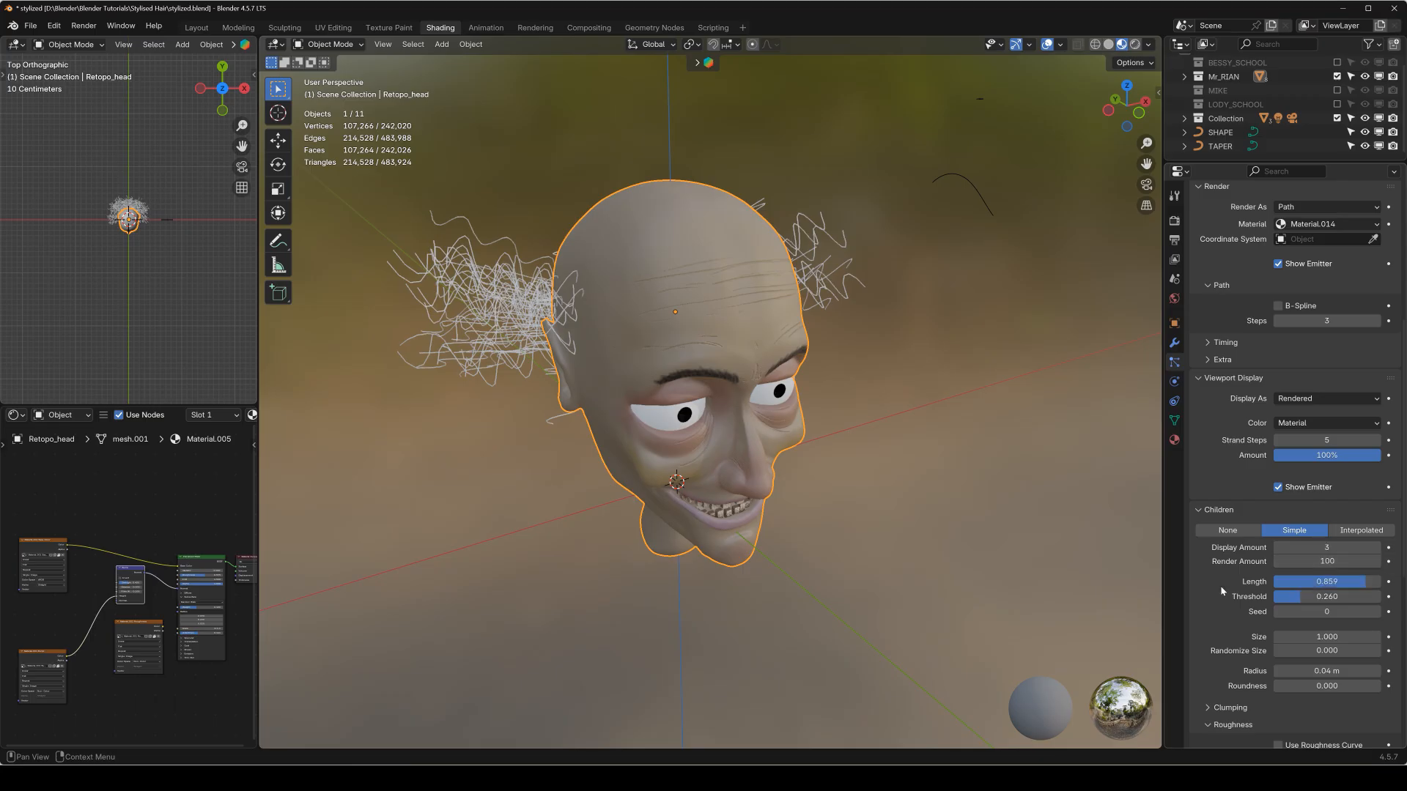
Convert the head's reduced particle hair to a mesh, and convert that mesh to a curve.
middle_click_drag(863, 369, 738, 283)
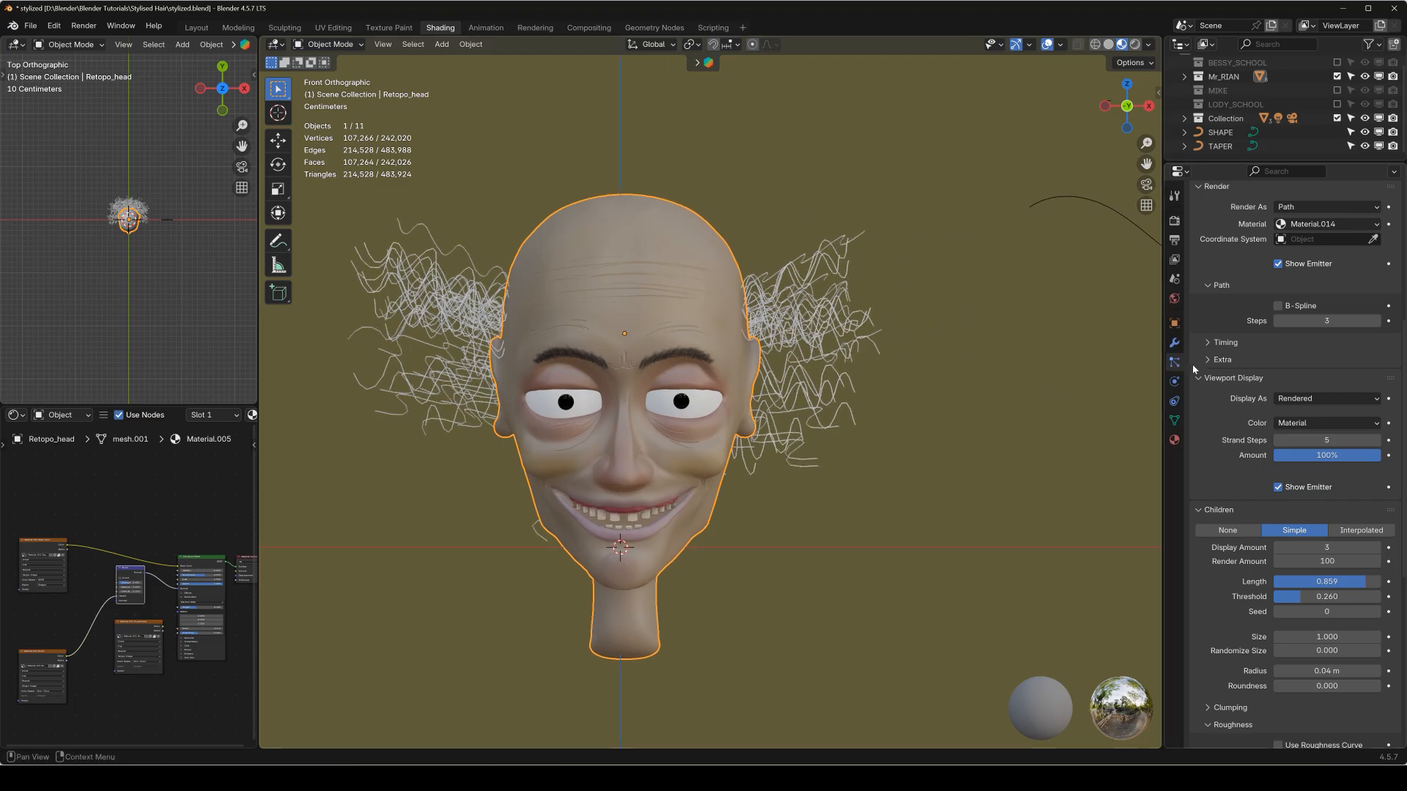
left_click(1174, 343)
left_click(1283, 477)
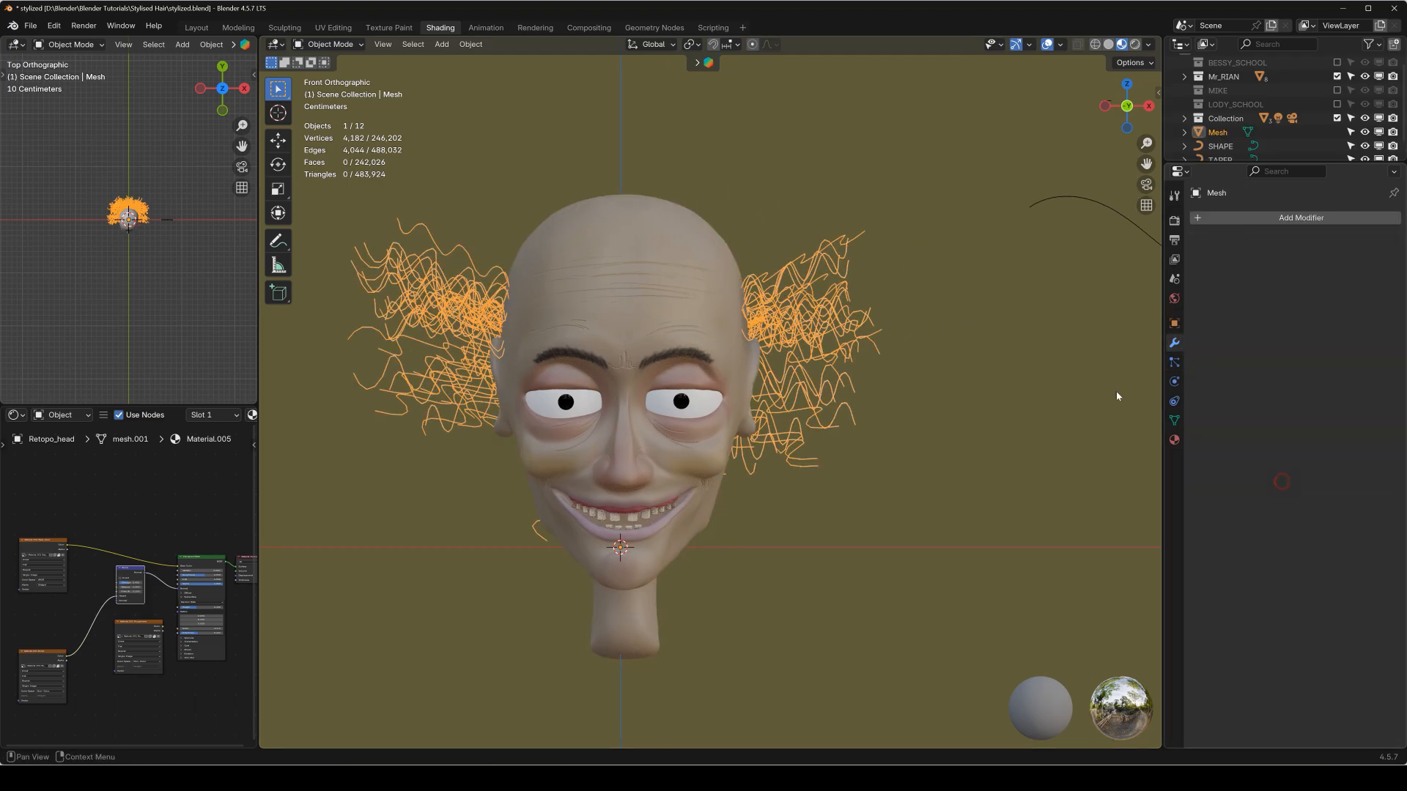
key("q")
left_click(737, 290)
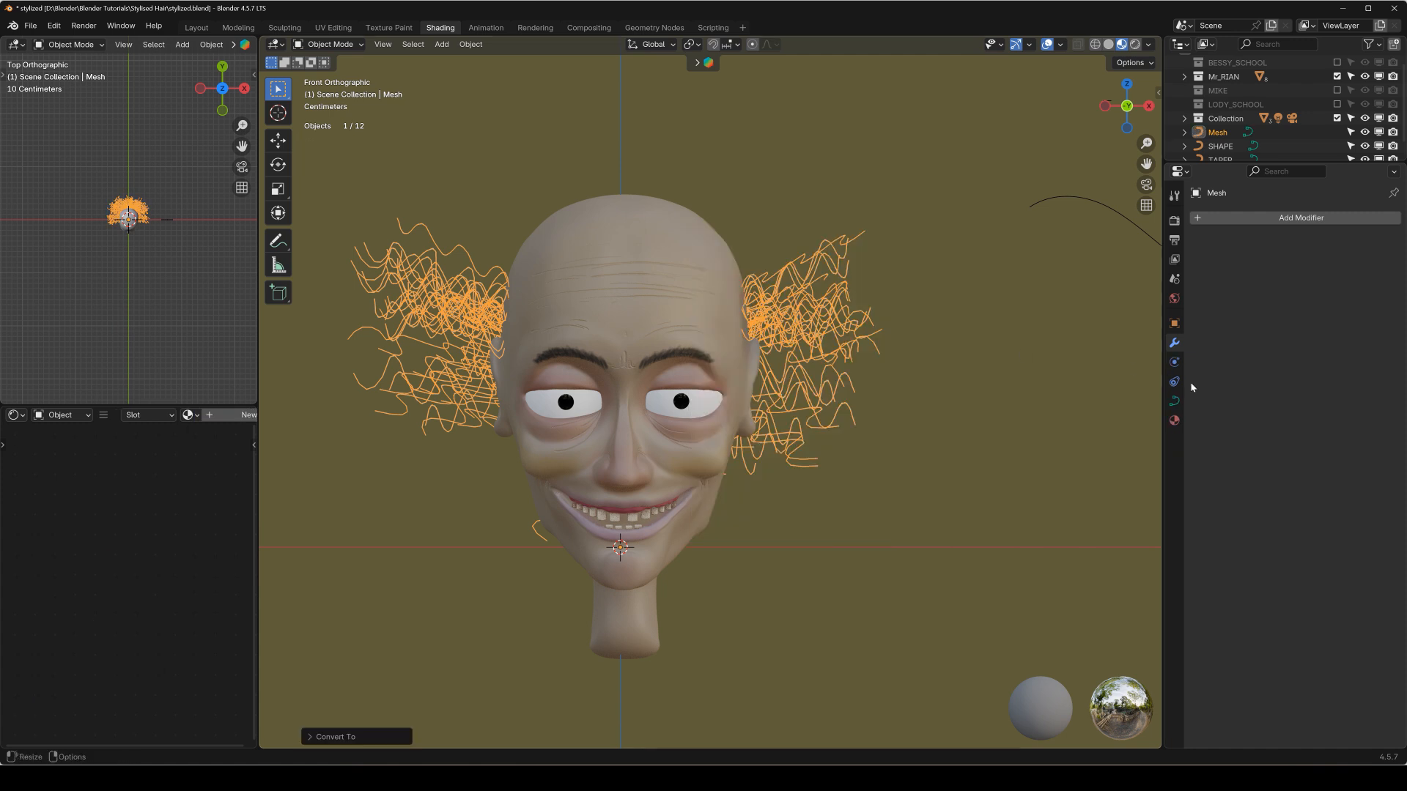
Set SHAPE as the bevel object and TAPER as the taper object of the converted hair curve.
left_click(1174, 401)
left_click(1294, 565)
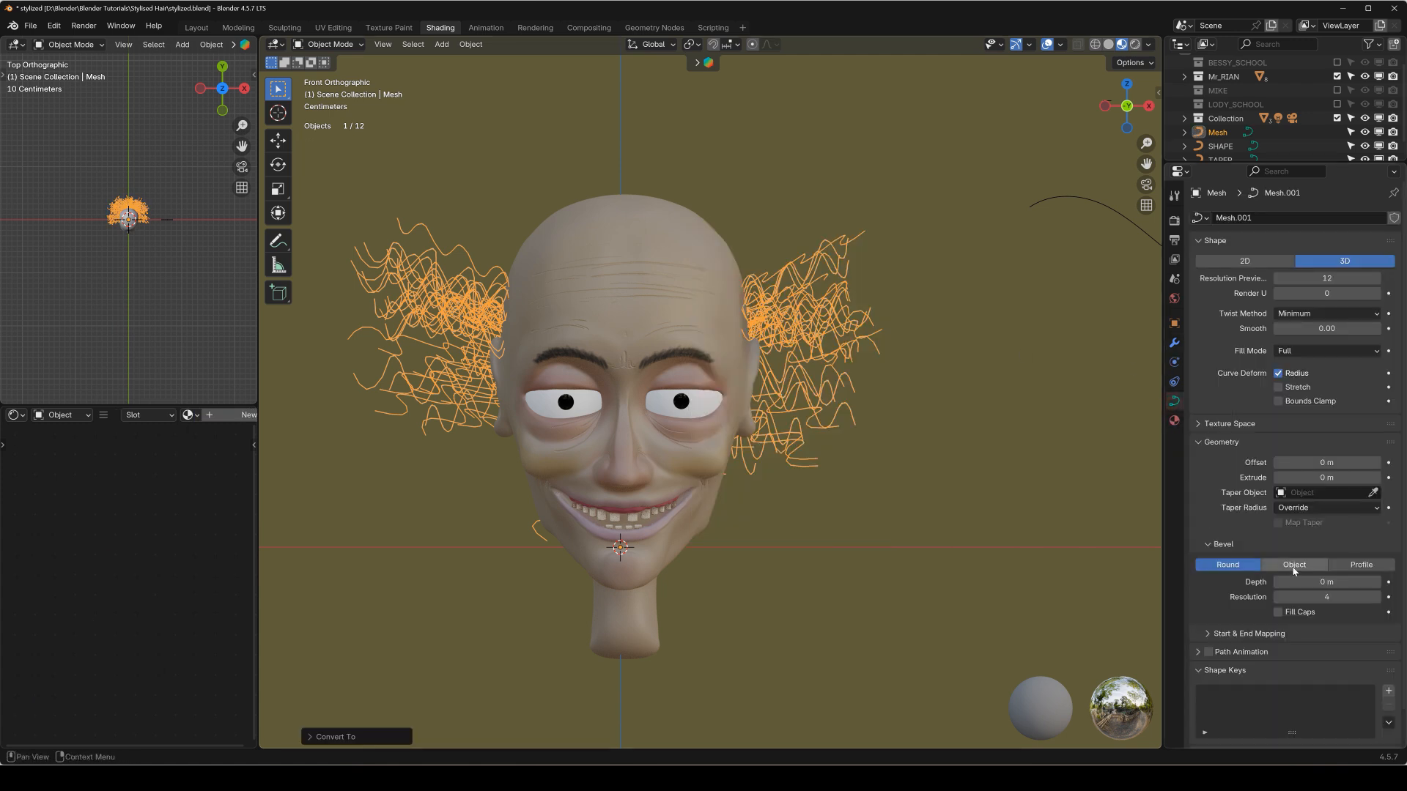
left_click(1314, 583)
left_click(1261, 604)
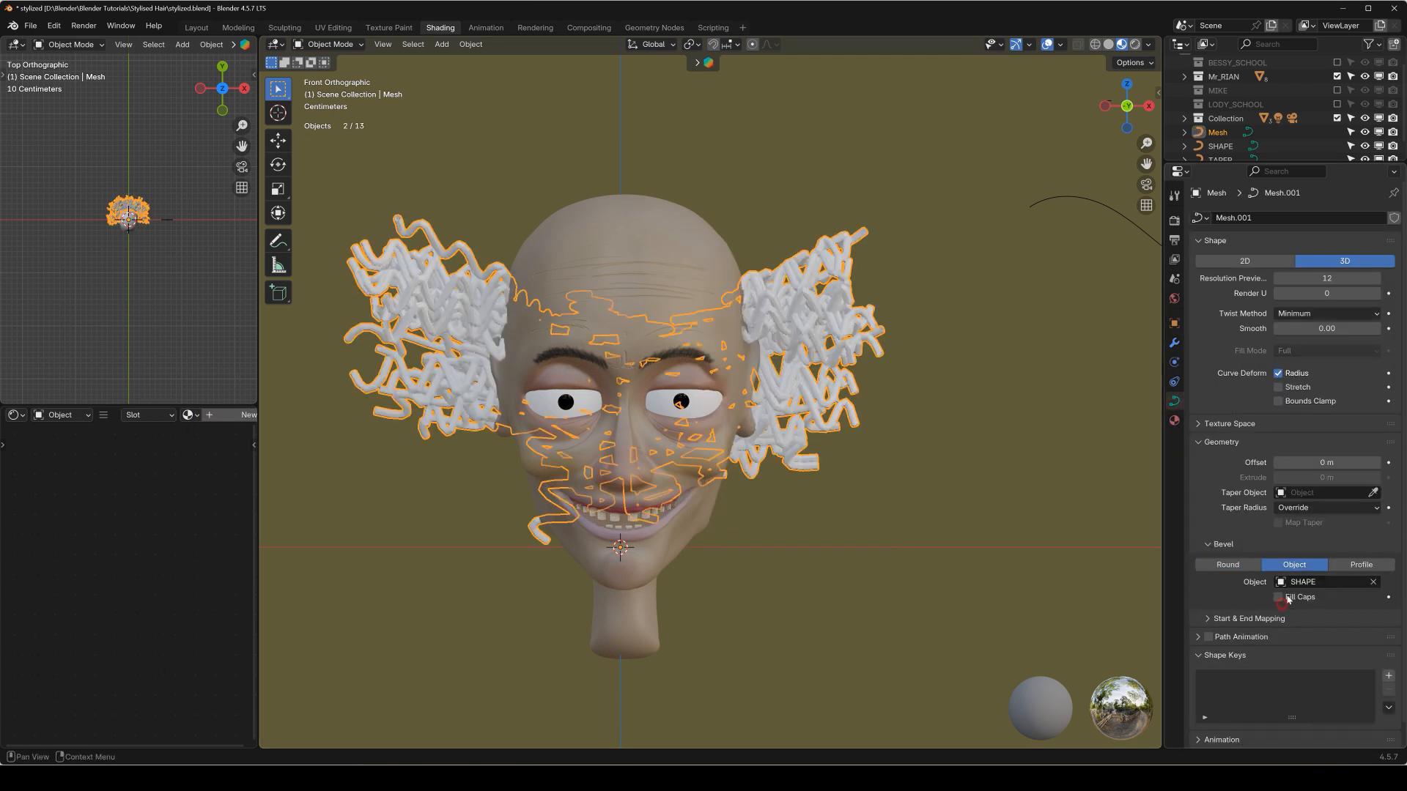
left_click(1312, 494)
left_click(1261, 529)
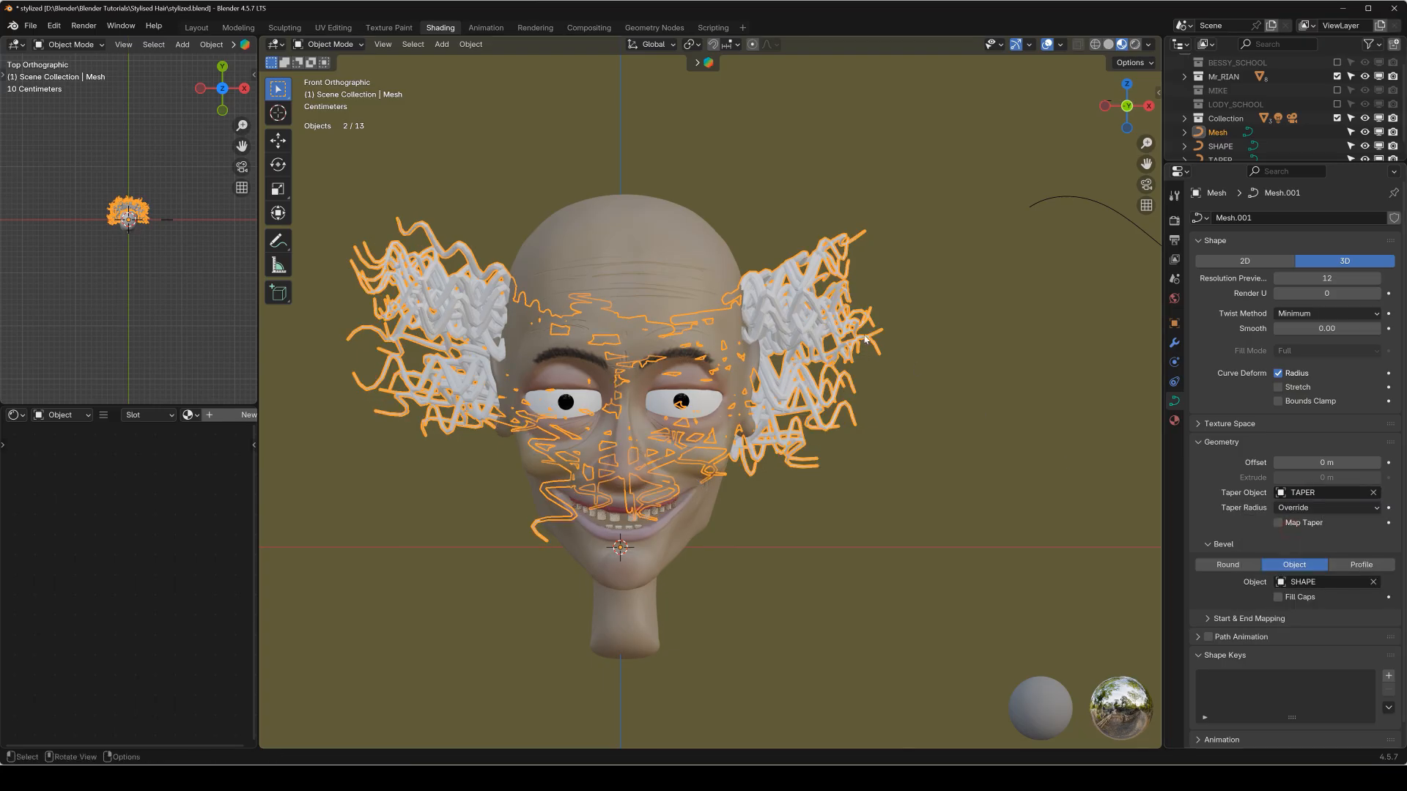
Delete the converted hair curve object from around the head.
middle_click_drag(767, 304, 771, 358)
key("KP_1")
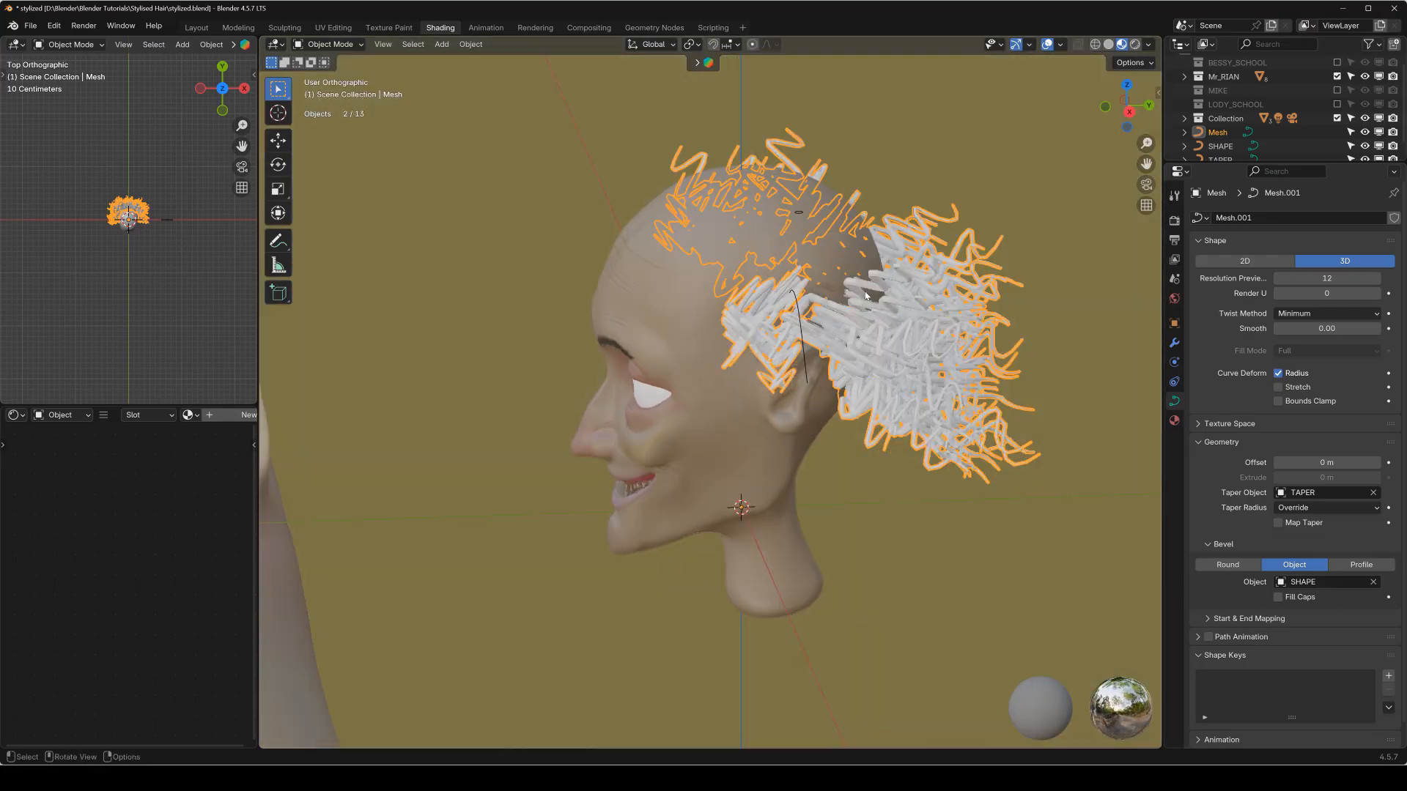
key("Delete")
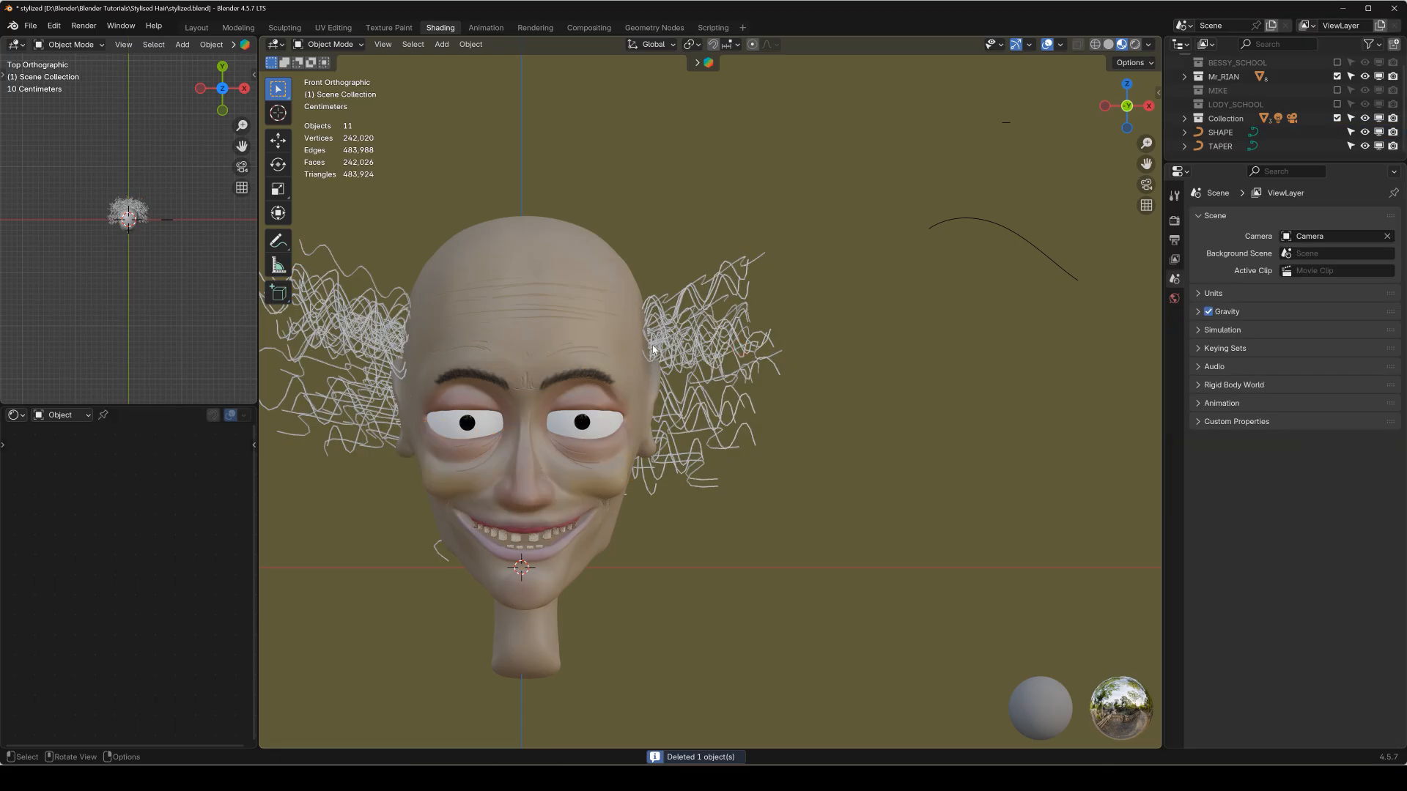
Put the Retopo_head object into Particle Edit mode and activate the Add brush.
left_click(619, 313)
middle_click_drag(619, 313, 655, 232)
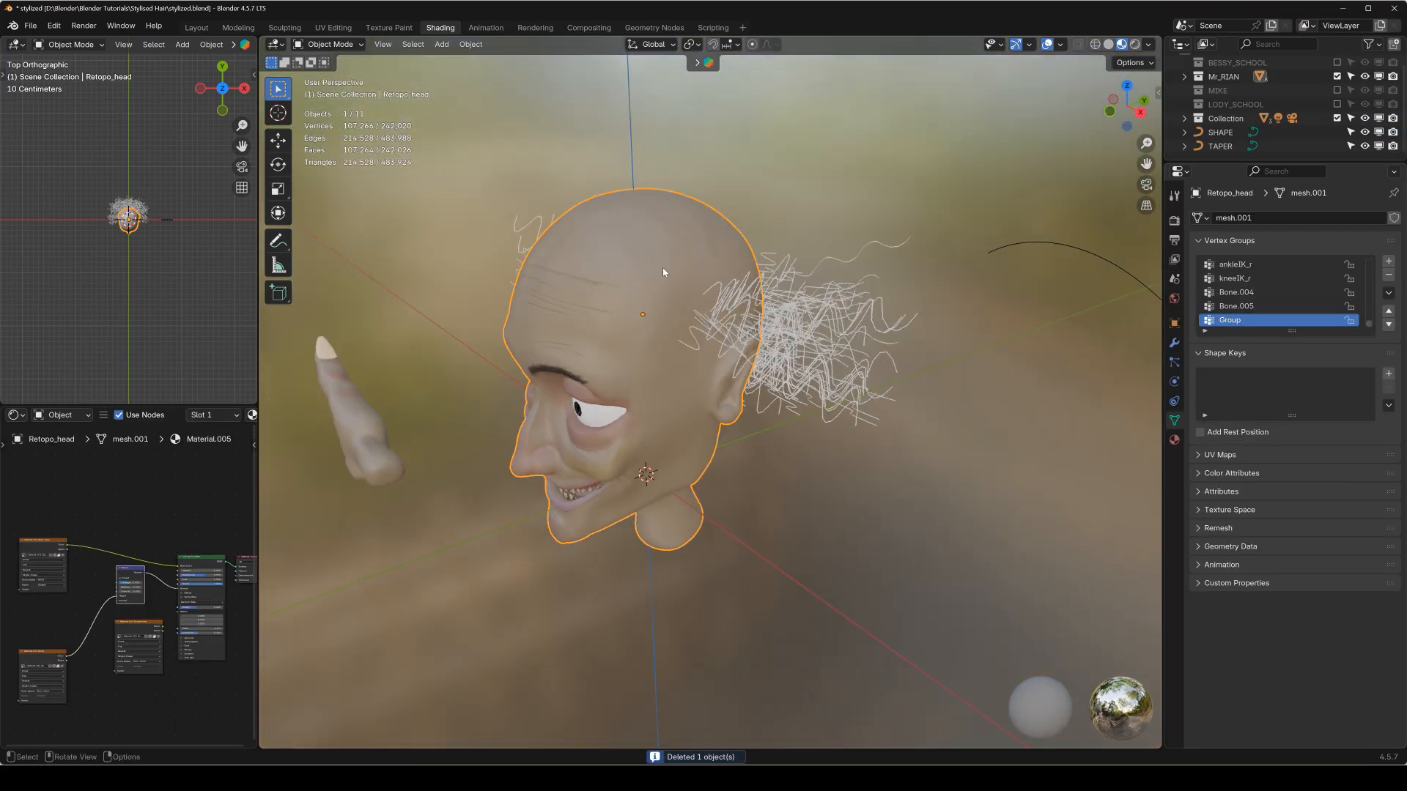
key("q")
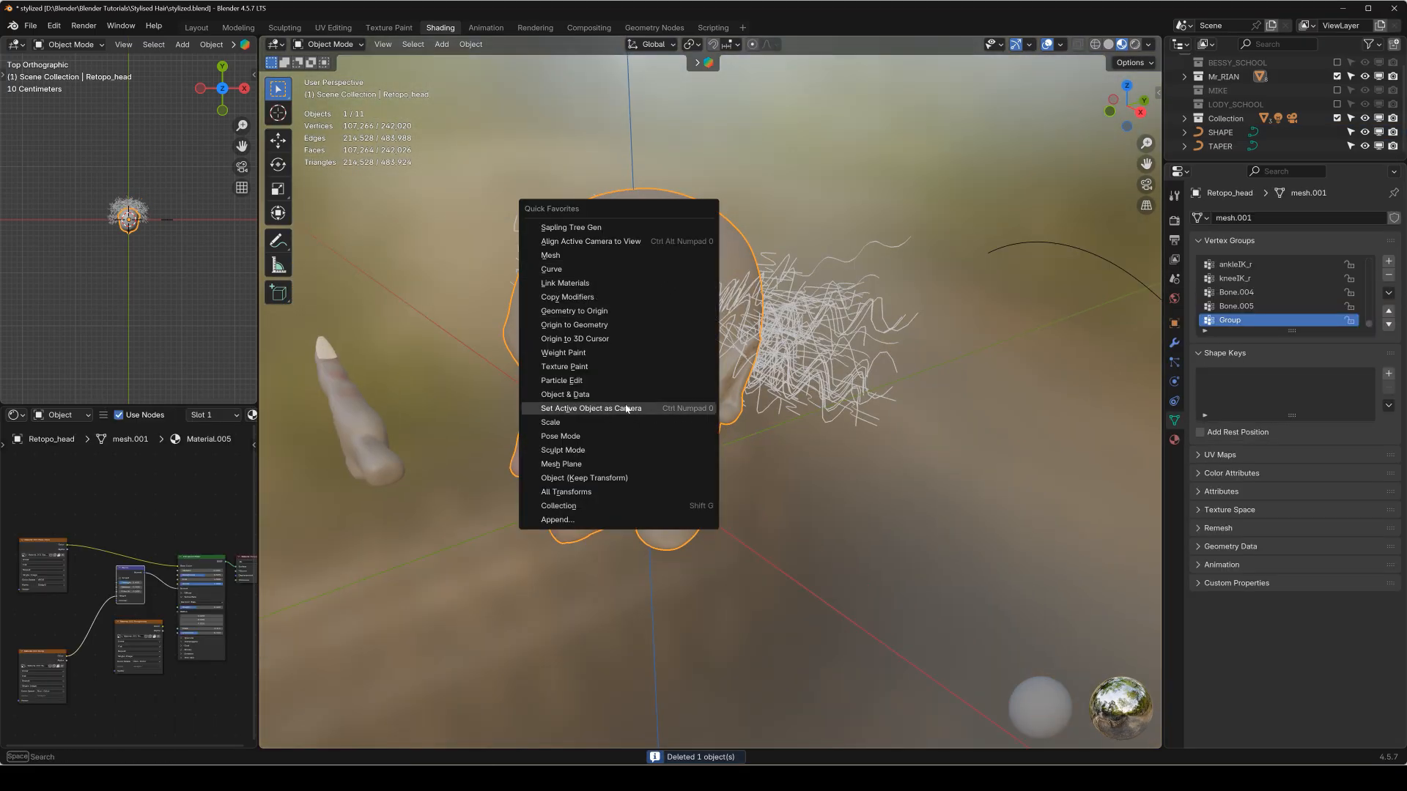
left_click(613, 382)
middle_click_drag(701, 272, 767, 336)
key("shift+space")
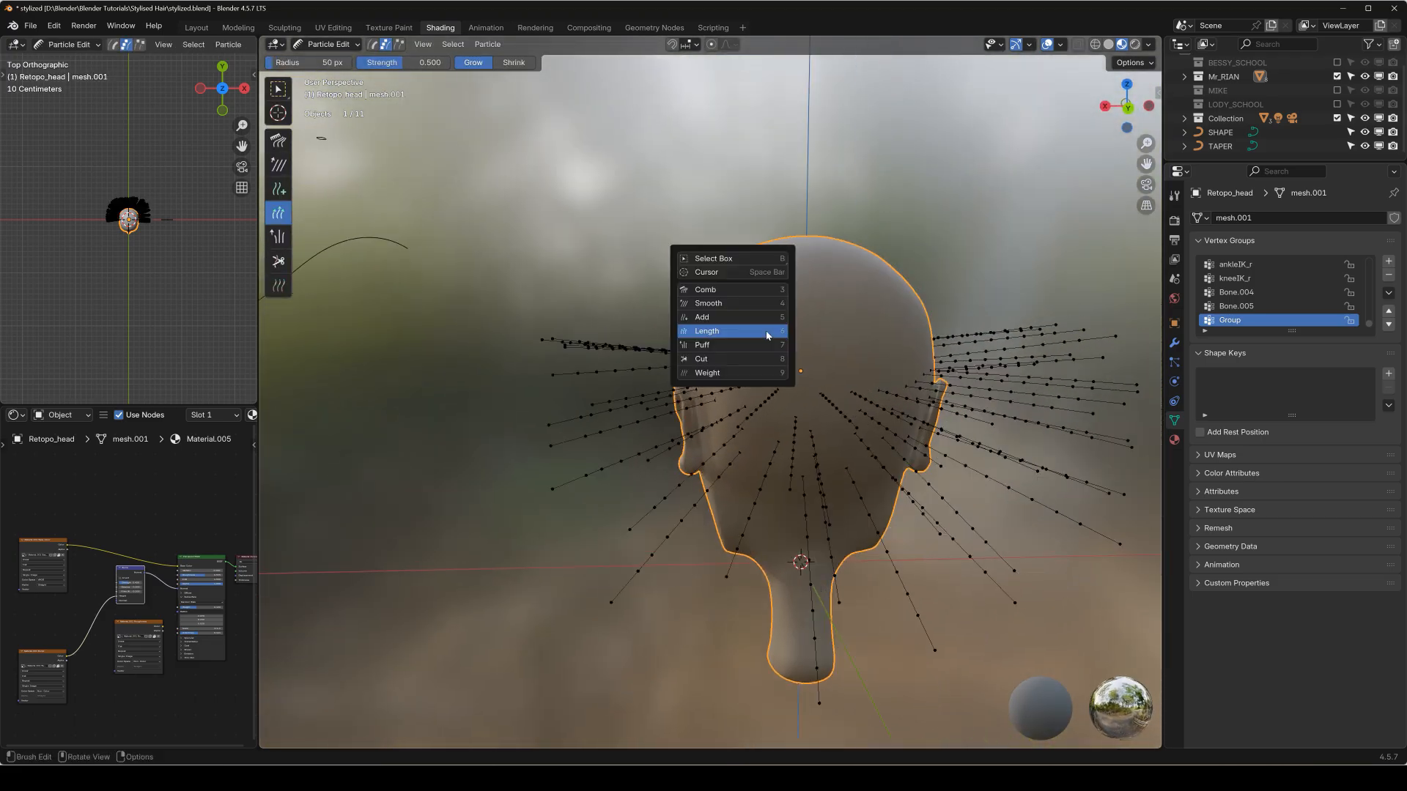
left_click(721, 317)
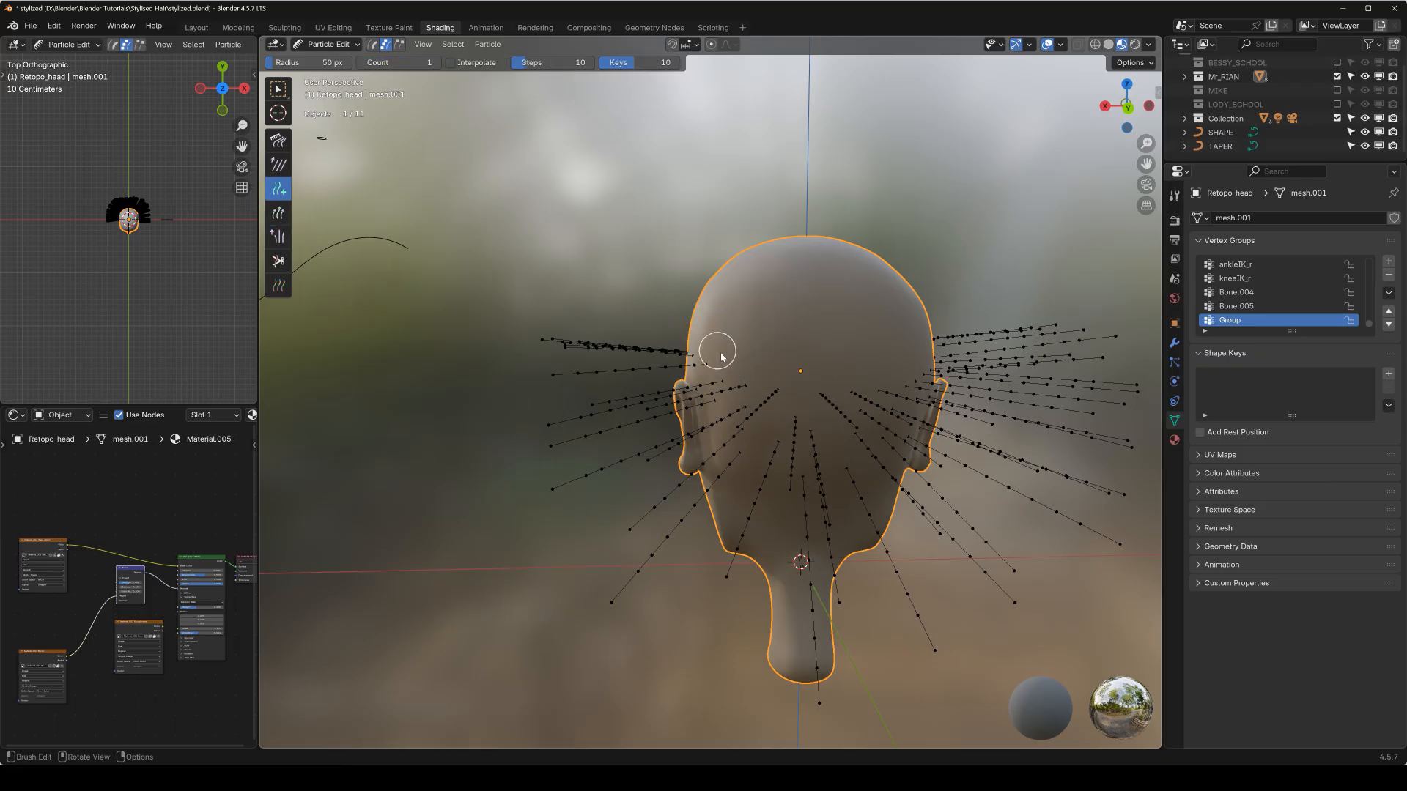
Try adding particle strands across the upper back of the head, and undo them.
middle_click_drag(721, 356, 761, 359)
left_click_drag(699, 346, 780, 356)
key("ctrl+z")
key("ctrl+z")
key("ctrl+z")
Hide all existing strands and add new ones in a band around the upper back and sides of the head.
key("a")
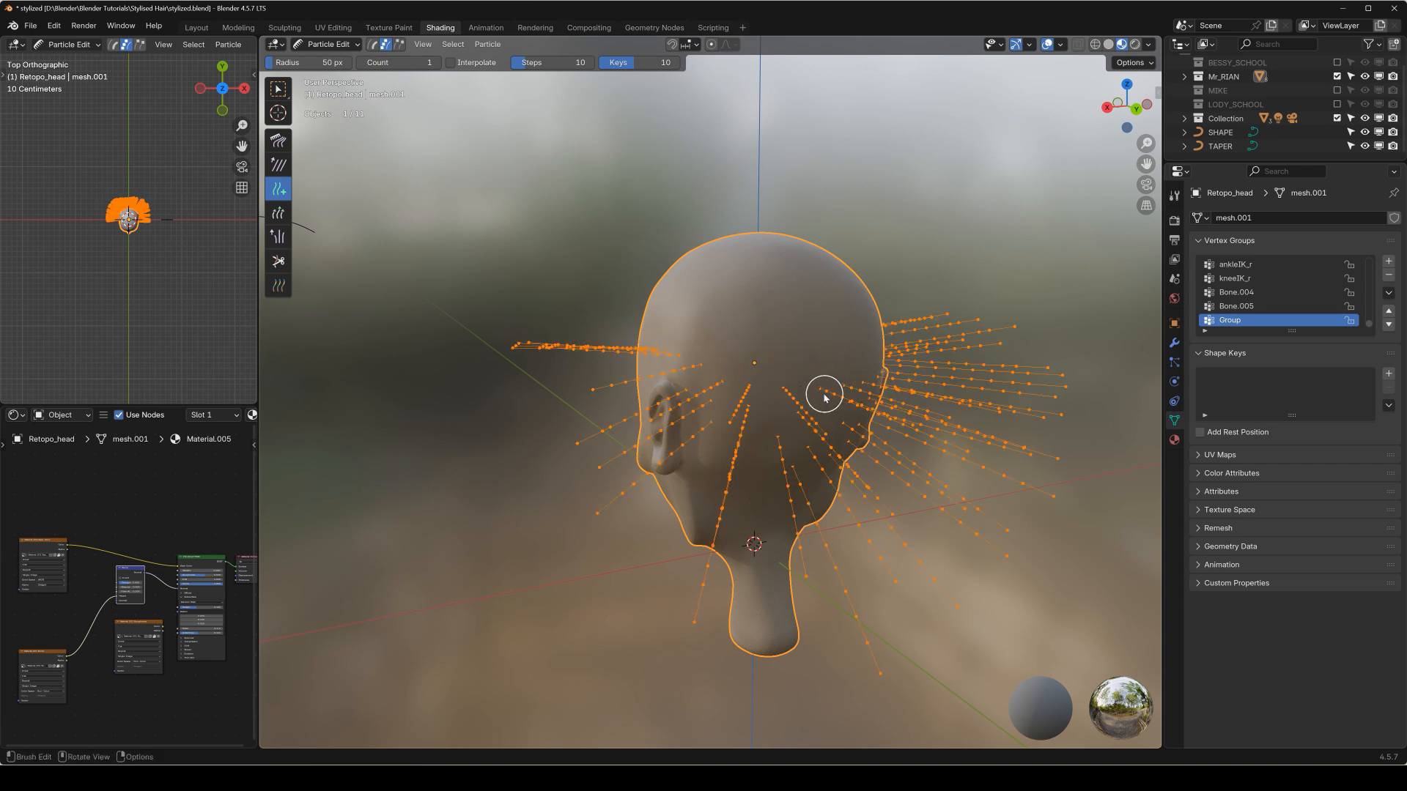
key("h")
mouse_move(703, 324)
middle_mouse_down()
mouse_move(762, 332)
mouse_move(741, 323)
middle_mouse_up()
mouse_move(707, 342)
left_mouse_down()
mouse_move(786, 357)
mouse_move(782, 340)
left_mouse_up()
mouse_move(782, 340)
middle_mouse_down()
mouse_move(729, 354)
mouse_move(716, 378)
mouse_move(741, 354)
mouse_move(725, 350)
middle_mouse_up()
left_click(705, 372)
left_click(746, 373)
middle_click_drag(722, 348, 824, 346, "shift")
left_click(741, 365)
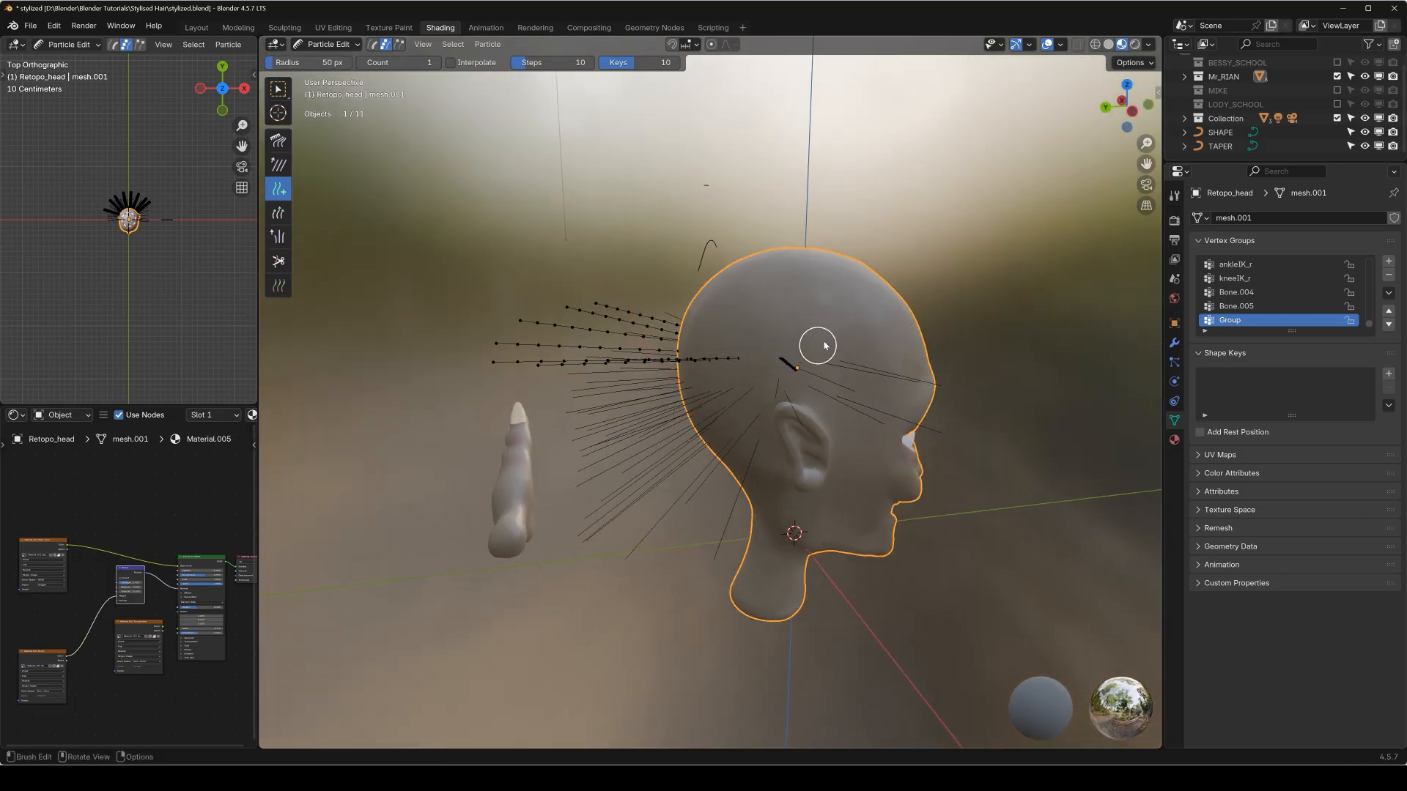
Comb the newly added strands upward around the back and sides of the head with a 350 px Comb brush.
key("KP_1")
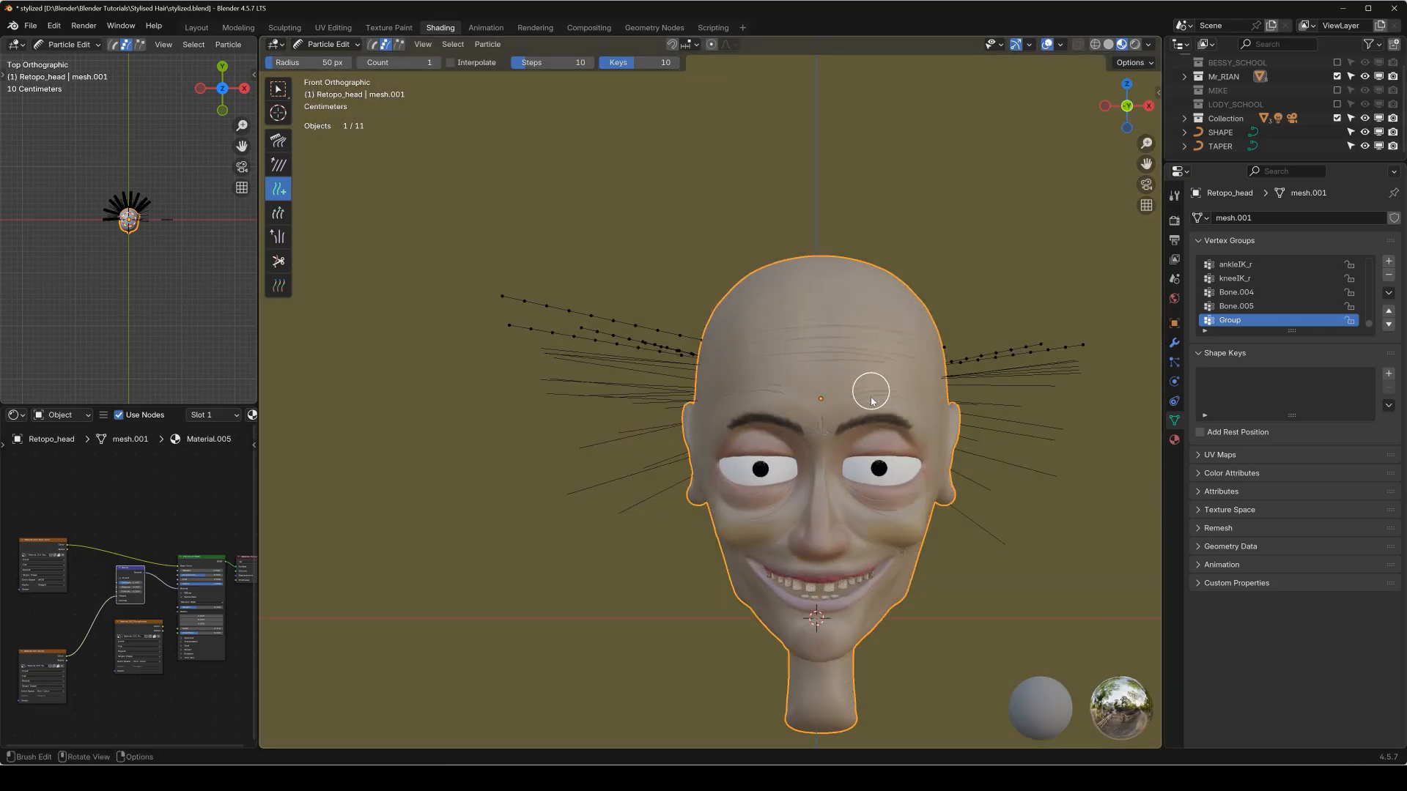
key("shift+space")
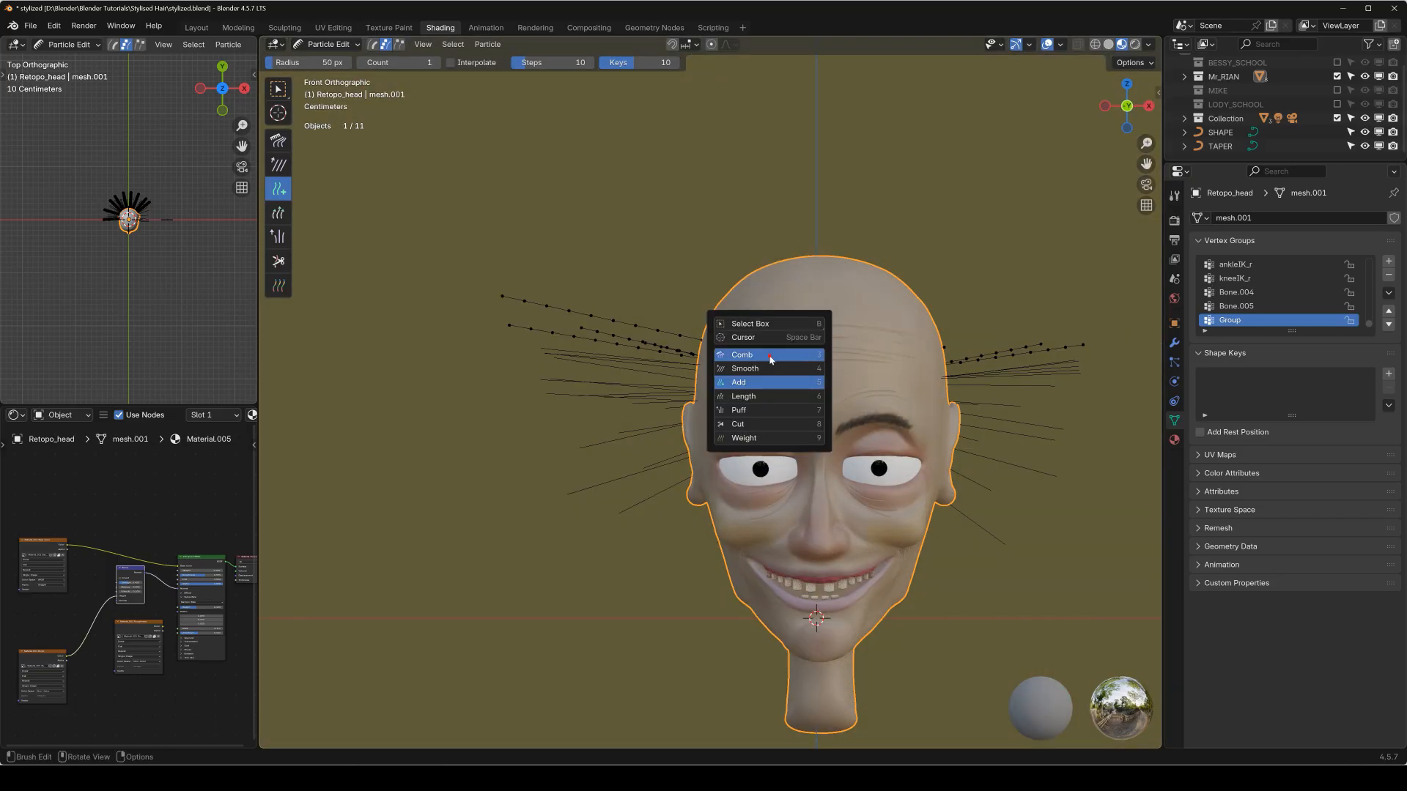
left_click(777, 352)
key("f")
left_click(641, 350)
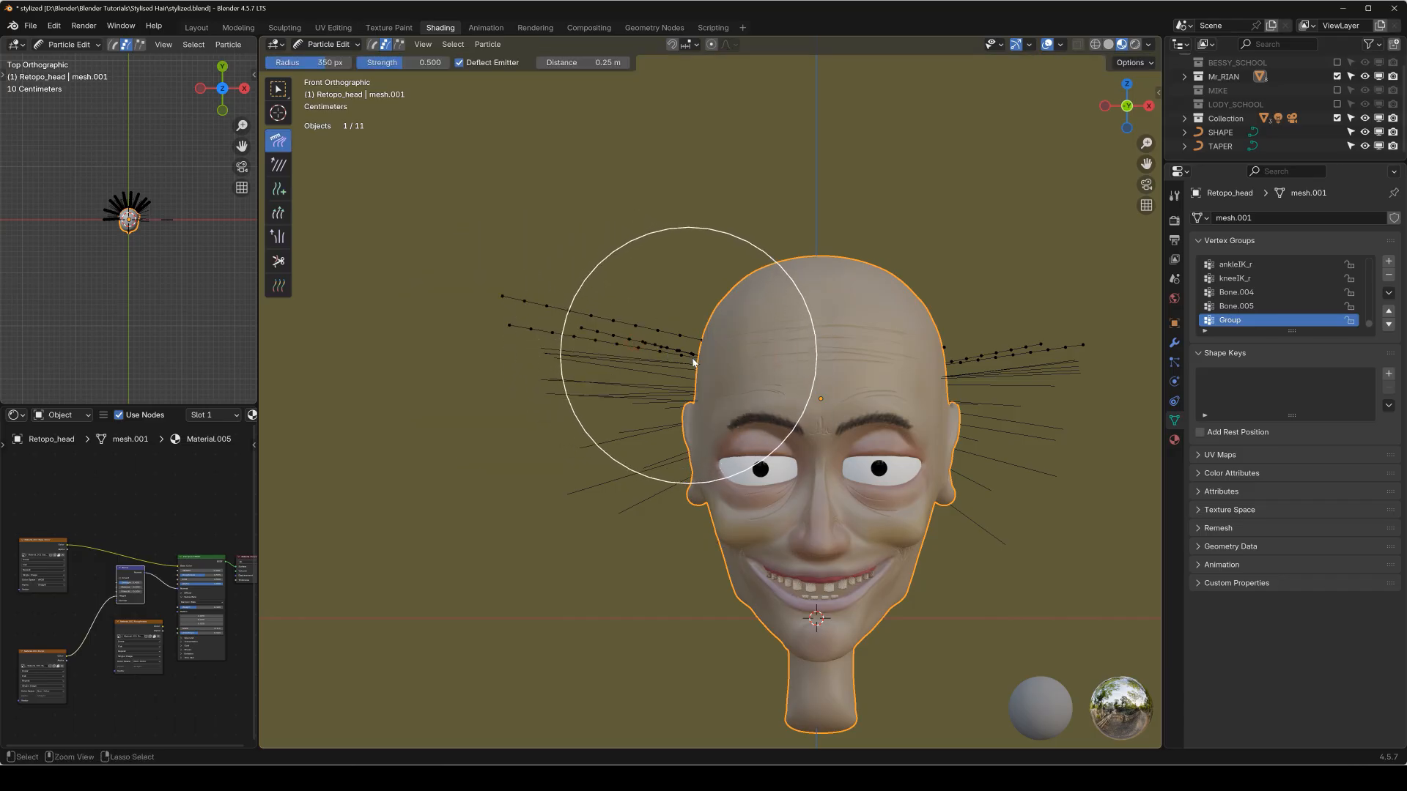
key("ctrl+KP_1")
middle_click_drag(571, 397, 673, 394, "shift")
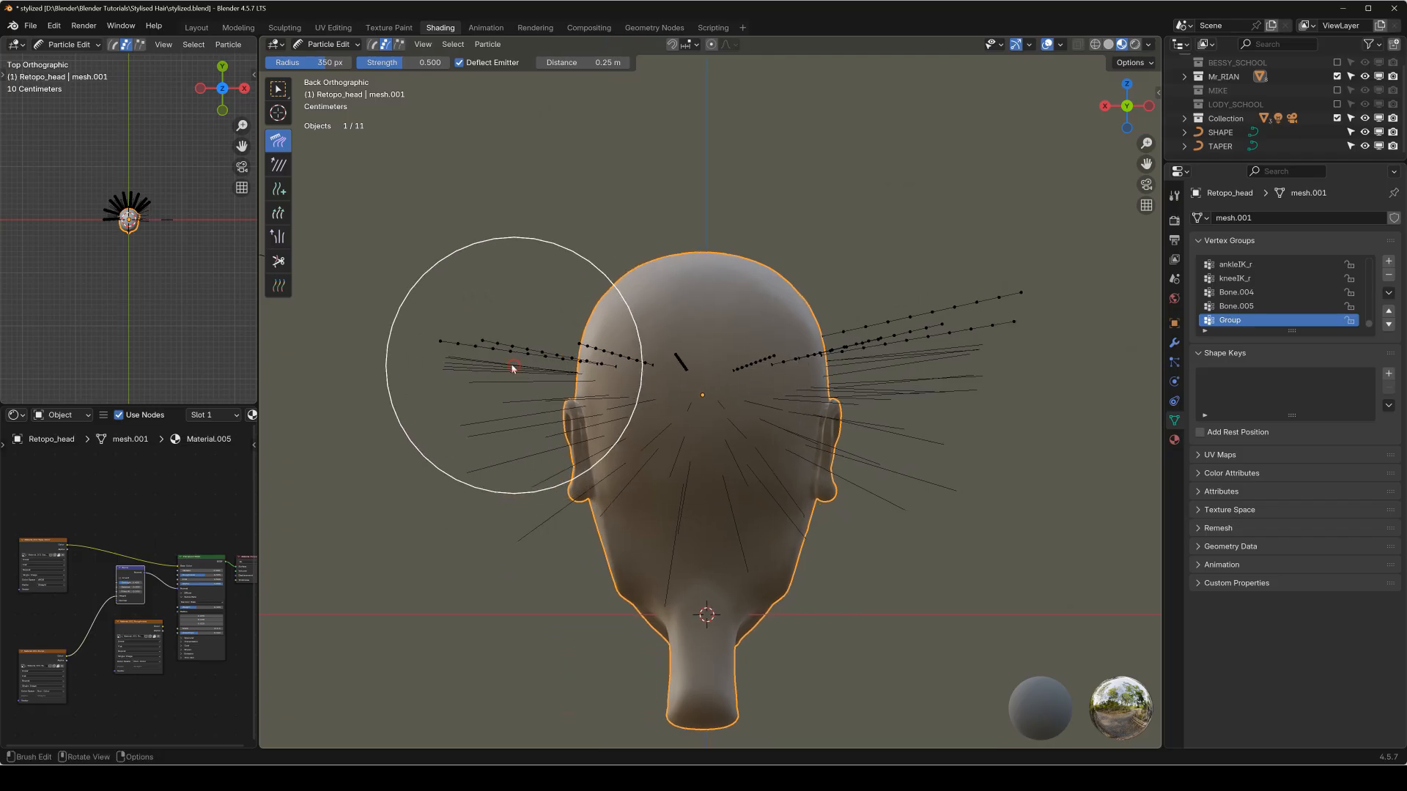
mouse_move(480, 350)
left_mouse_down()
mouse_move(450, 300)
mouse_move(457, 252)
left_mouse_up()
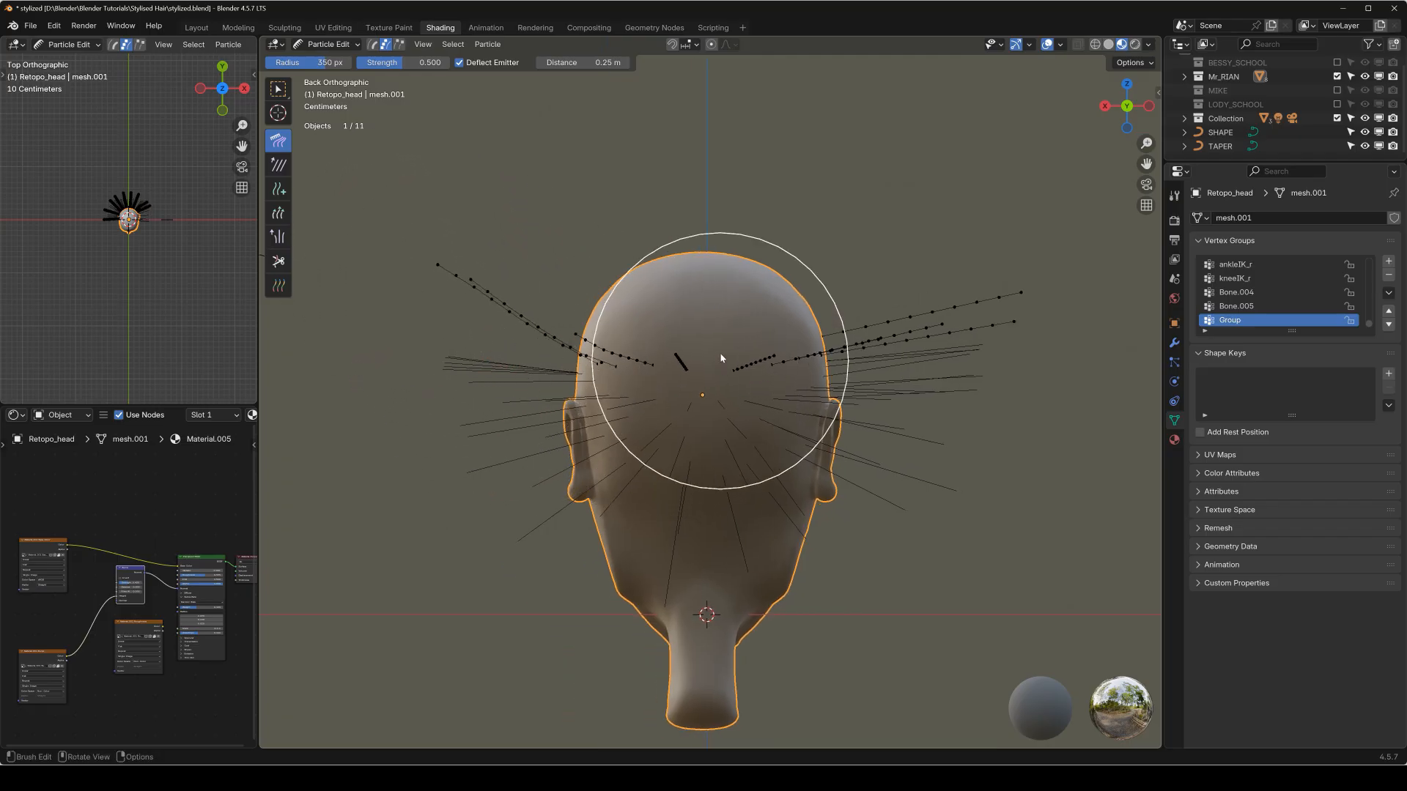
mouse_move(700, 359)
left_mouse_down()
mouse_move(669, 273)
mouse_move(659, 283)
mouse_move(624, 220)
mouse_move(595, 214)
left_mouse_up()
mouse_move(612, 270)
left_mouse_down()
mouse_move(805, 232)
mouse_move(851, 280)
mouse_move(1037, 239)
mouse_move(1023, 245)
mouse_move(1036, 272)
mouse_move(1015, 239)
mouse_move(882, 287)
mouse_move(738, 255)
mouse_move(917, 209)
mouse_move(781, 280)
left_mouse_up()
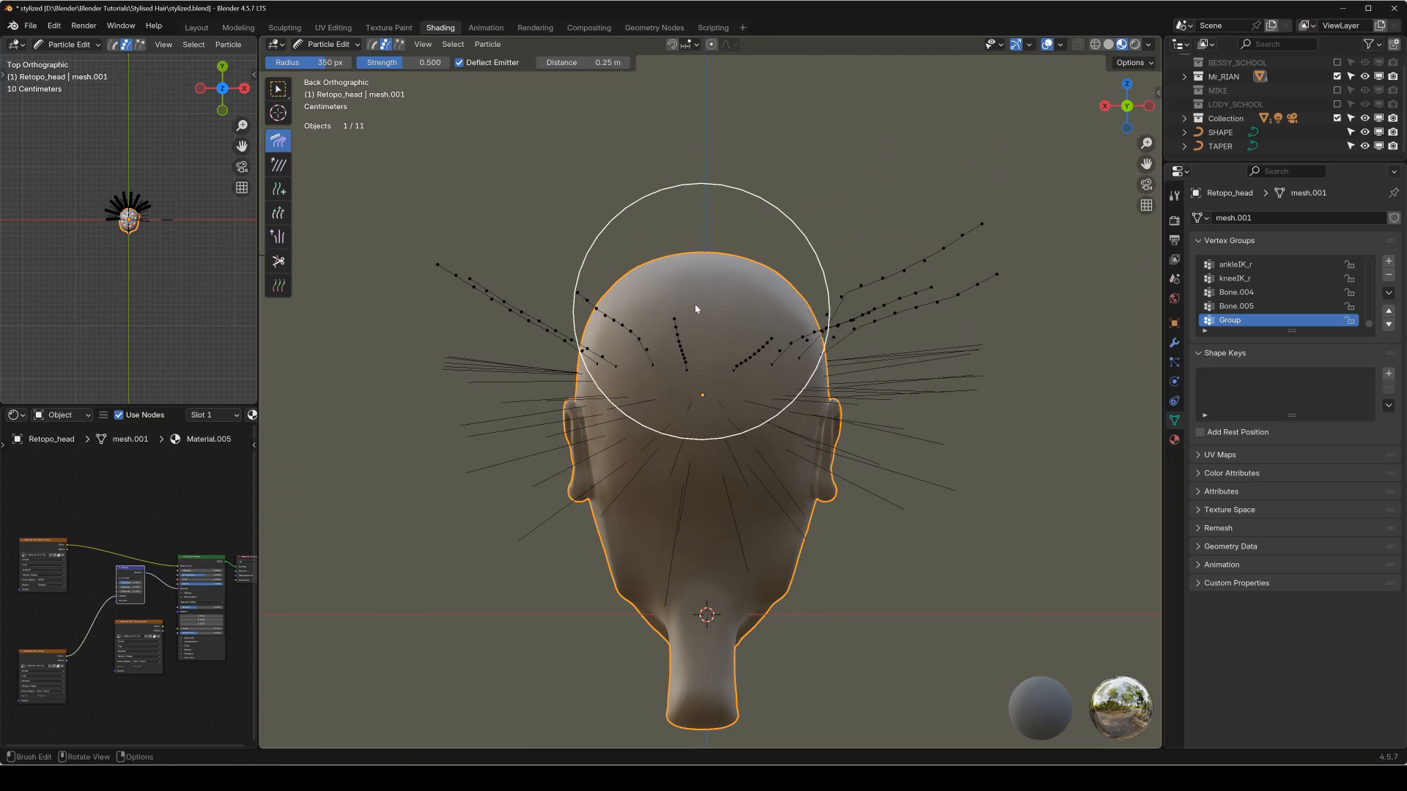
mouse_move(726, 277)
middle_mouse_down()
mouse_move(841, 310)
mouse_move(1001, 308)
mouse_move(775, 311)
mouse_move(769, 323)
mouse_move(1024, 308)
middle_mouse_up()
mouse_move(922, 327)
left_mouse_down()
mouse_move(983, 296)
mouse_move(902, 240)
left_mouse_up()
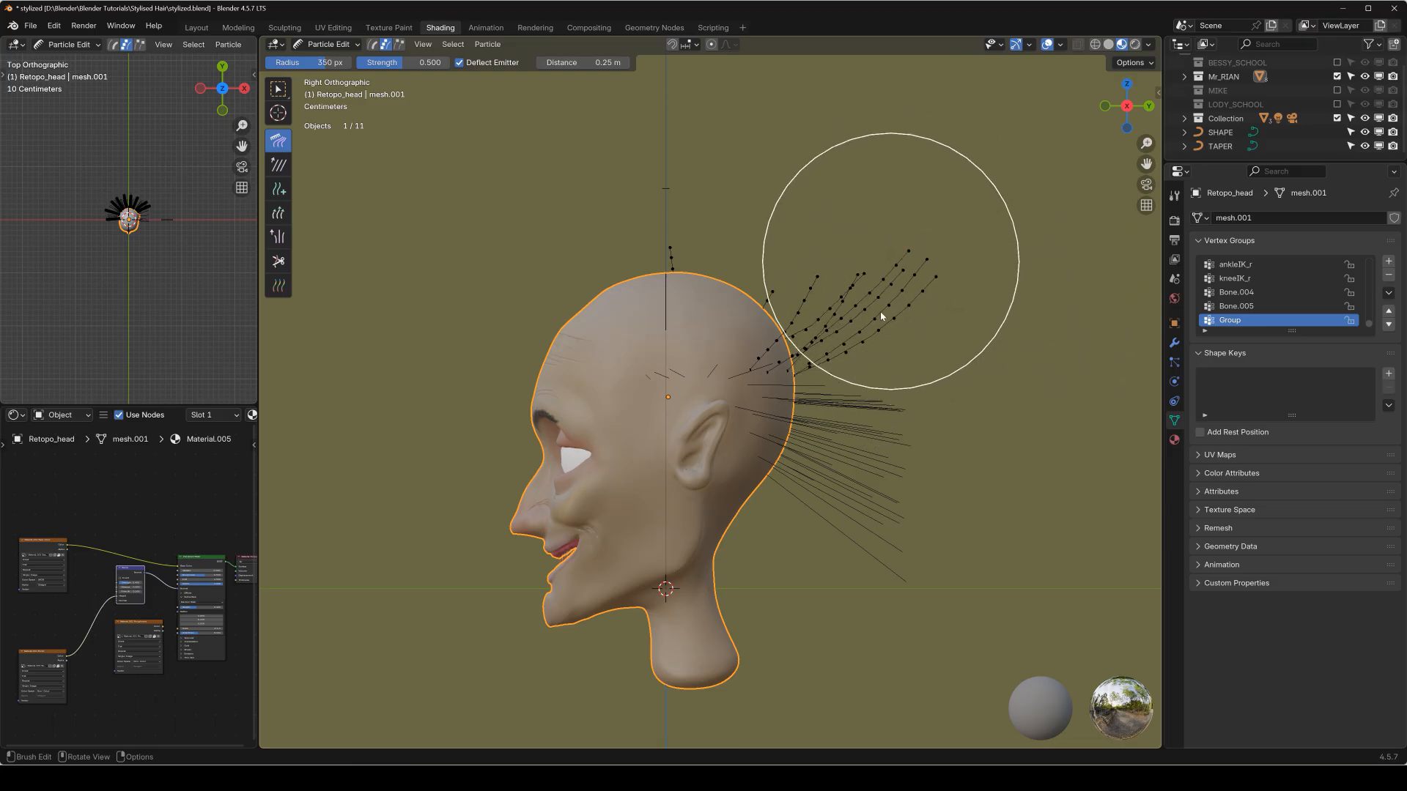
Lengthen the combed strands beside the head with the Length brush, and trim the strand tips with a 136 px Cut brush.
key("KP_1")
key("shift+space")
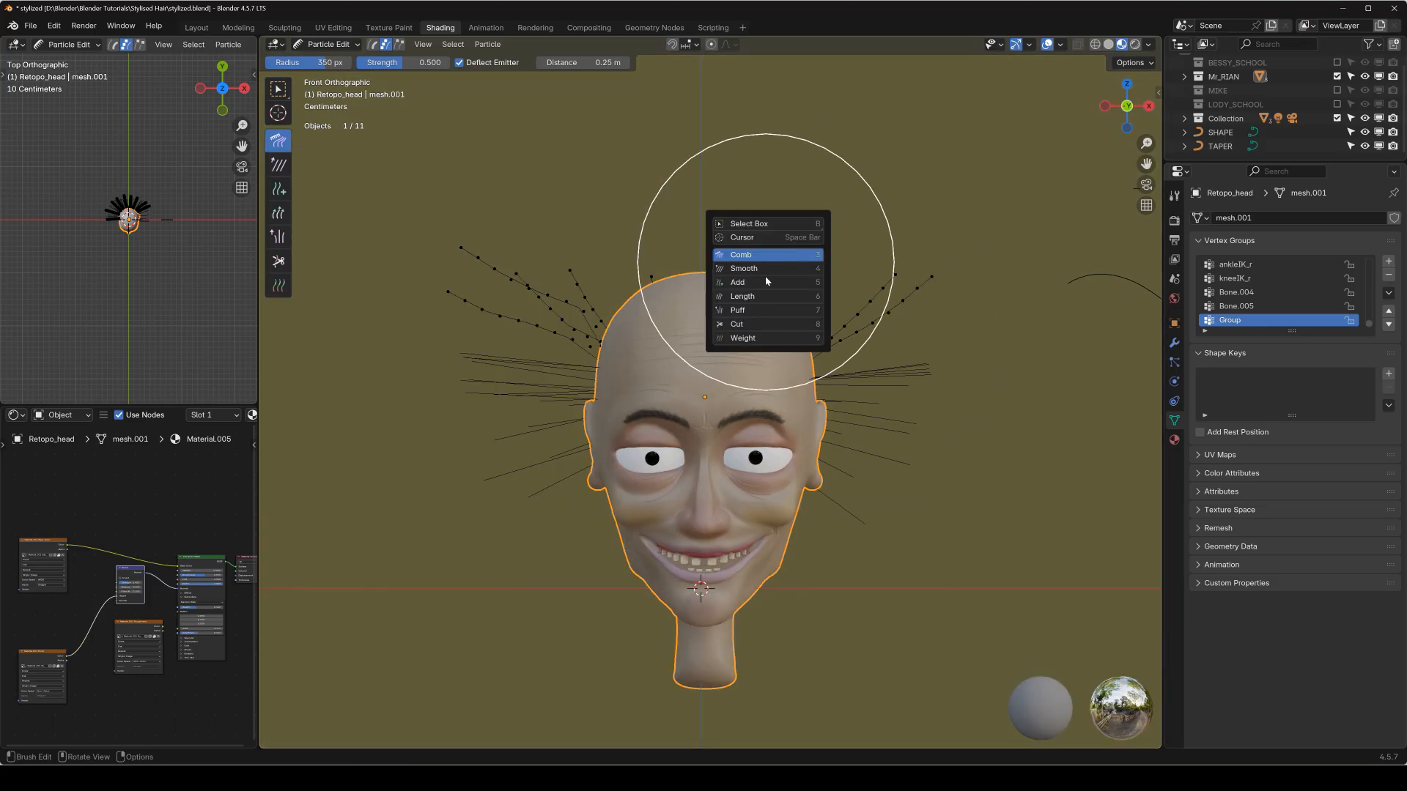
left_click(762, 299)
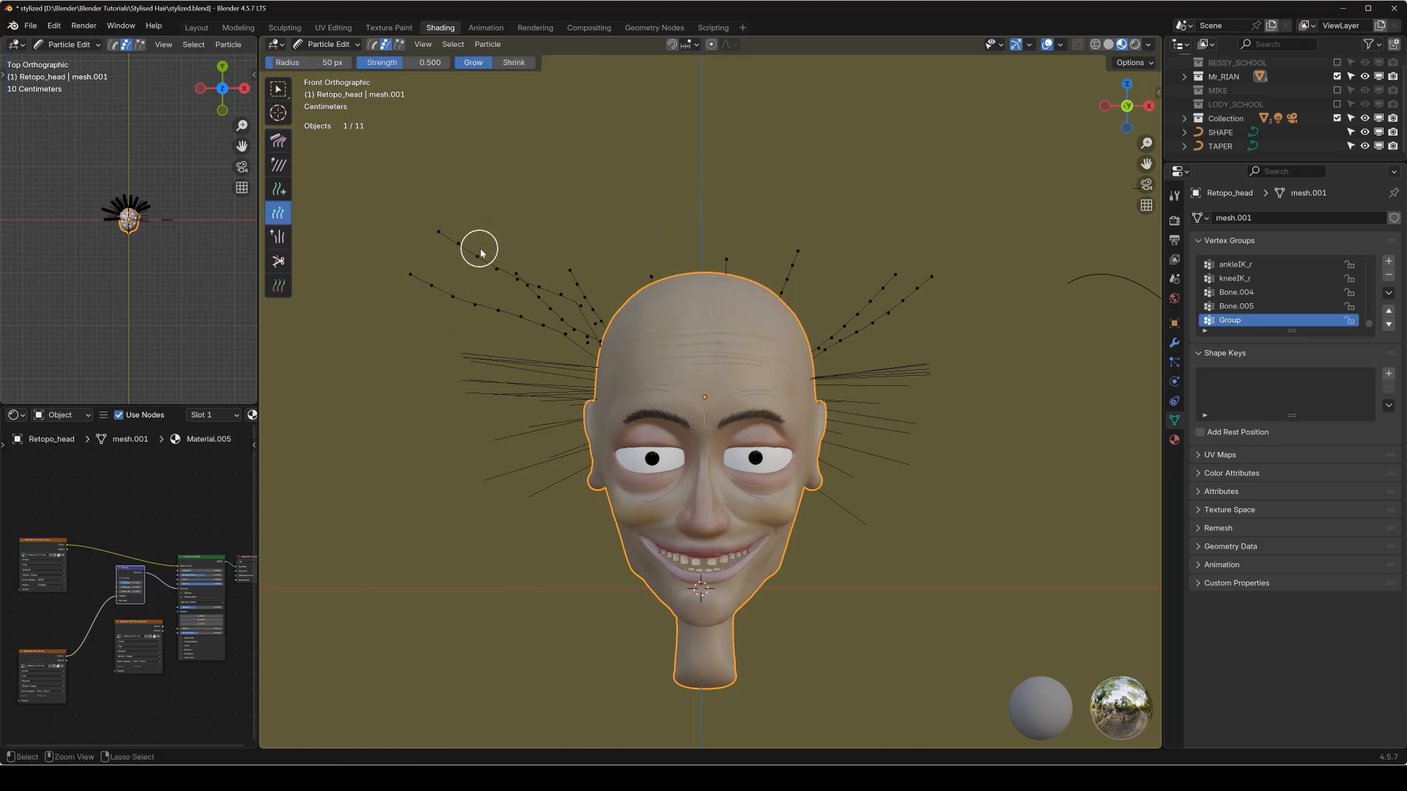
key("shift+space")
left_click(440, 275)
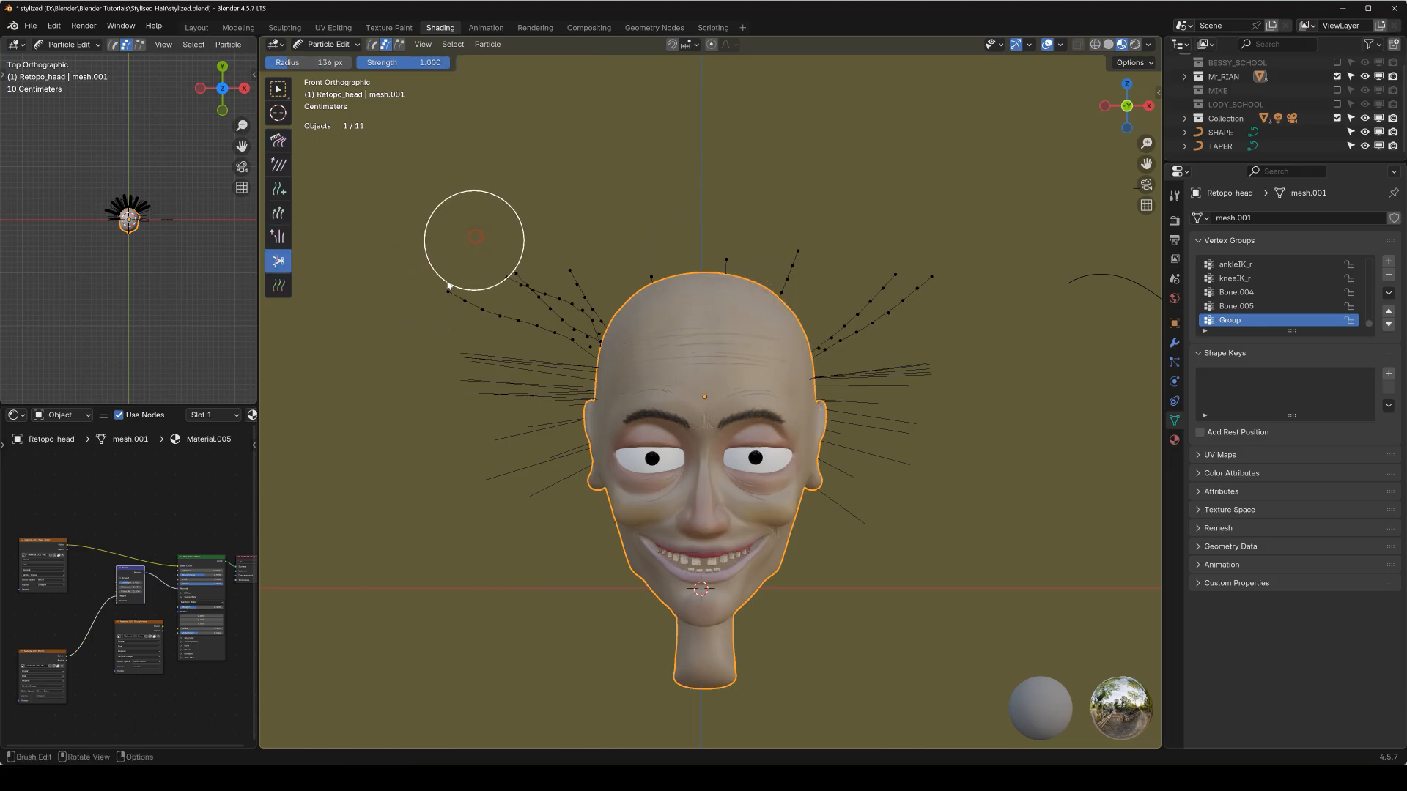
left_click_drag(811, 212, 867, 221)
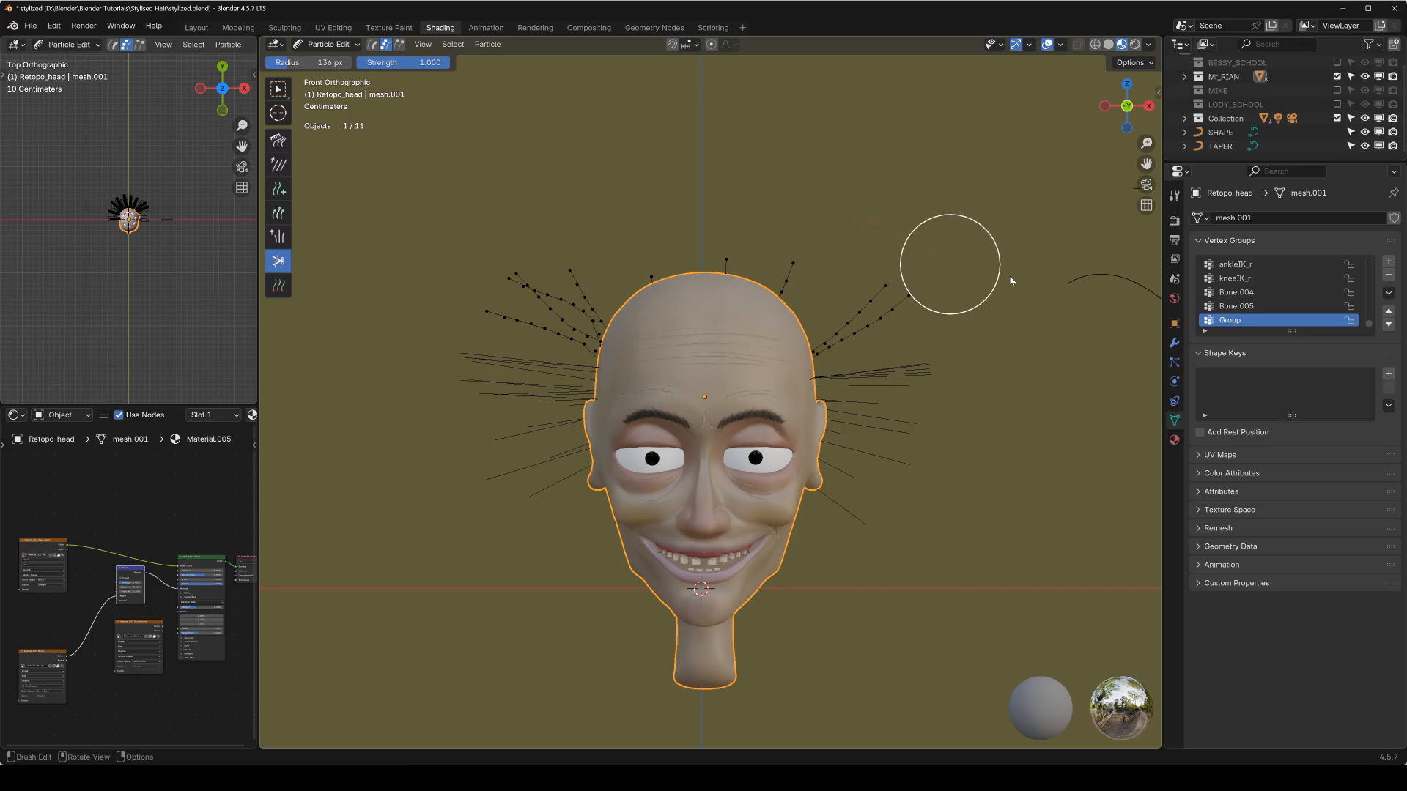
Return the head to Object Mode and save the stylized.blend file.
key("q")
left_click(788, 244)
middle_click_drag(731, 340, 601, 352)
key("ctrl+s")
key("KP_Decimal")
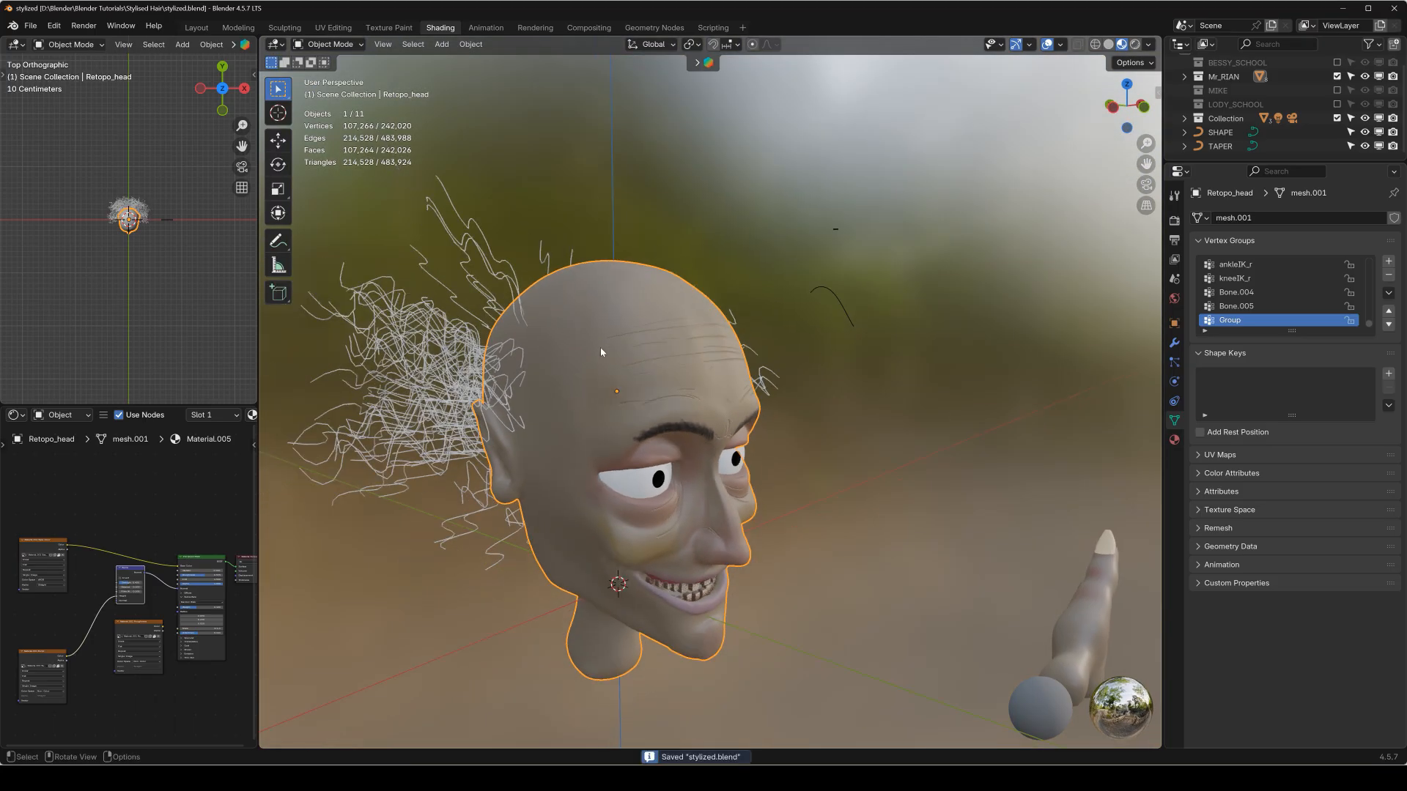
Convert the head's updated particle hair to a mesh, and convert that mesh to a curve.
middle_click_drag(639, 399, 1148, 414)
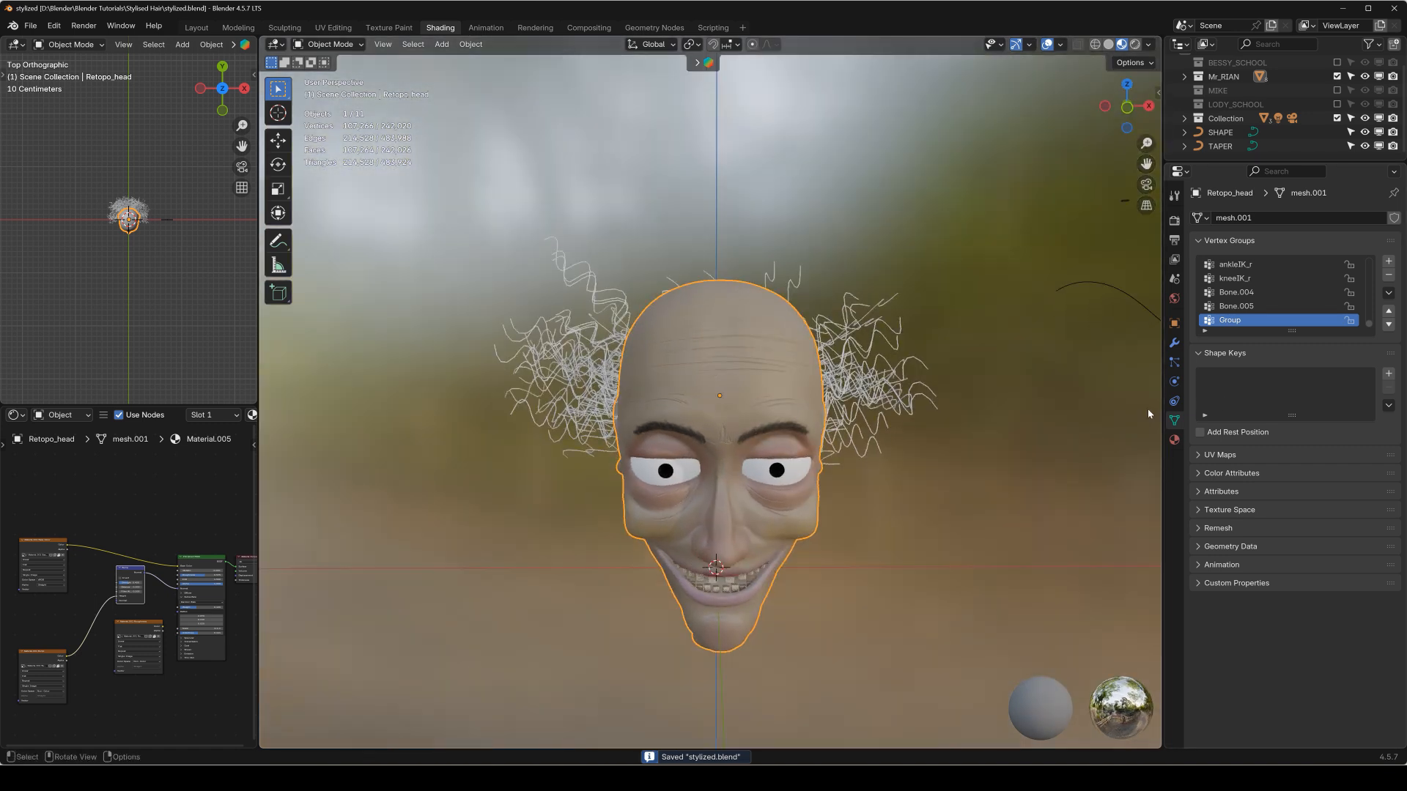
left_click(1174, 344)
left_click(1295, 477)
middle_click_drag(1026, 455, 888, 446)
key("q")
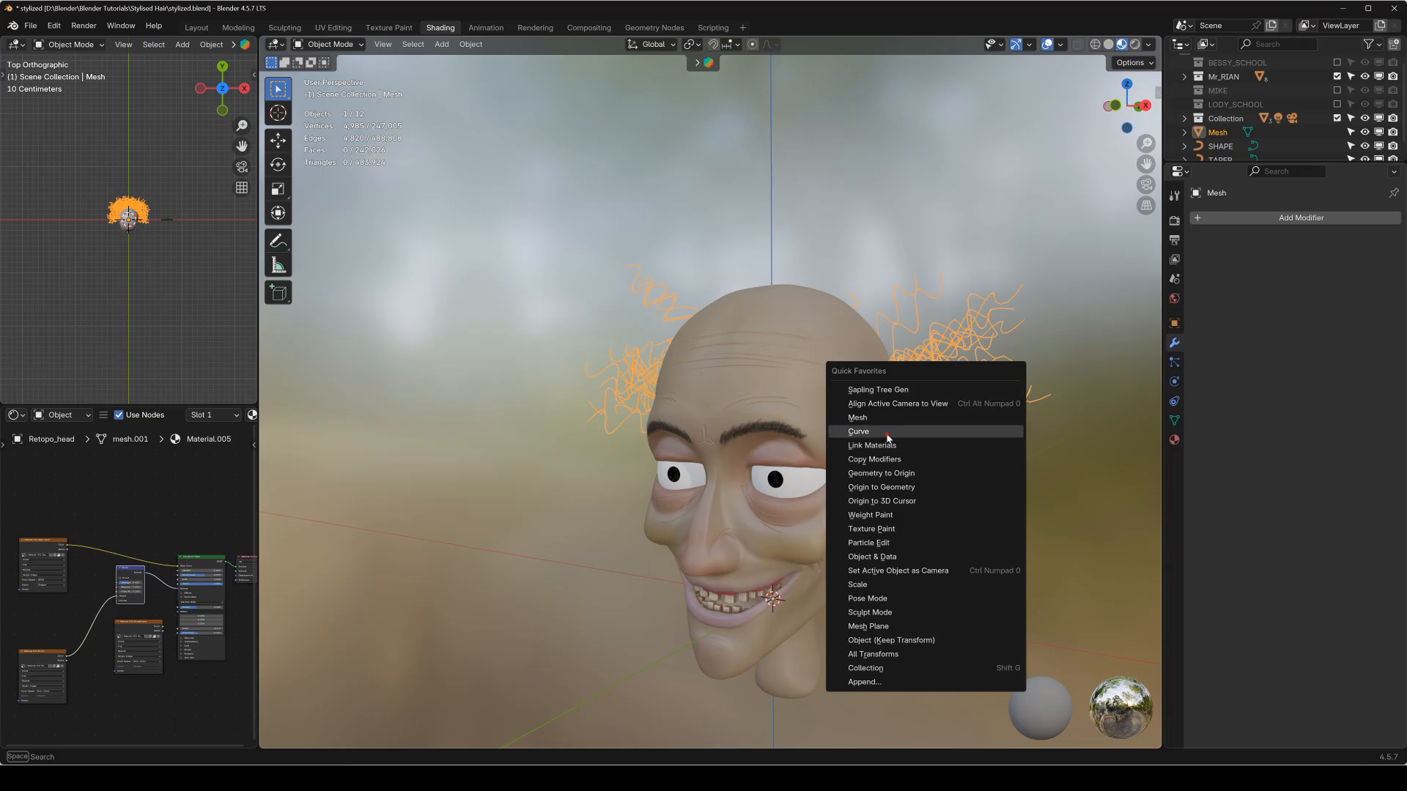
left_click(888, 432)
Assign TAPER as the taper object and SHAPE as the bevel object of the new hair curve.
left_click(1174, 401)
left_click(1330, 490)
left_click(1311, 513)
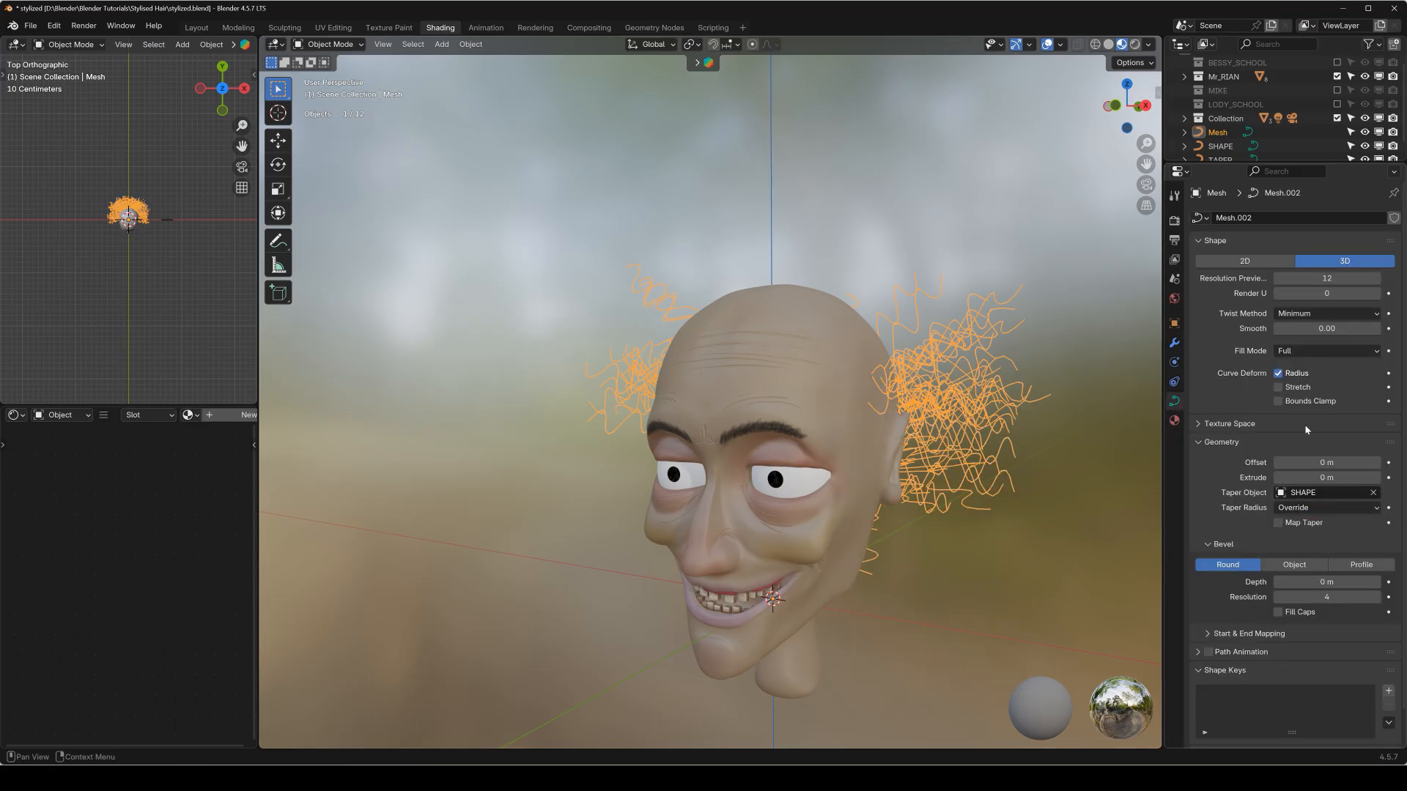
left_click(1326, 492)
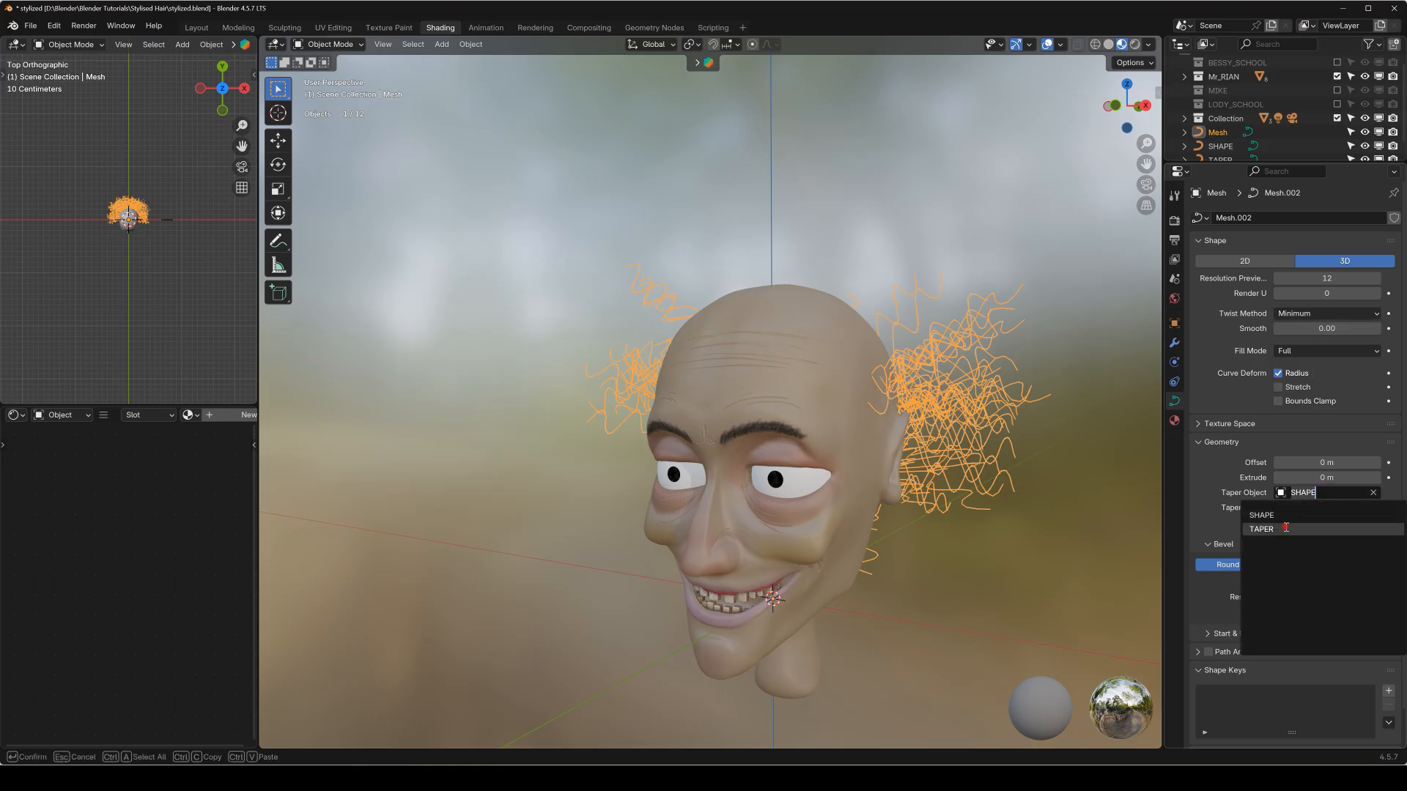
left_click(1286, 528)
left_click(1294, 565)
left_click(1311, 582)
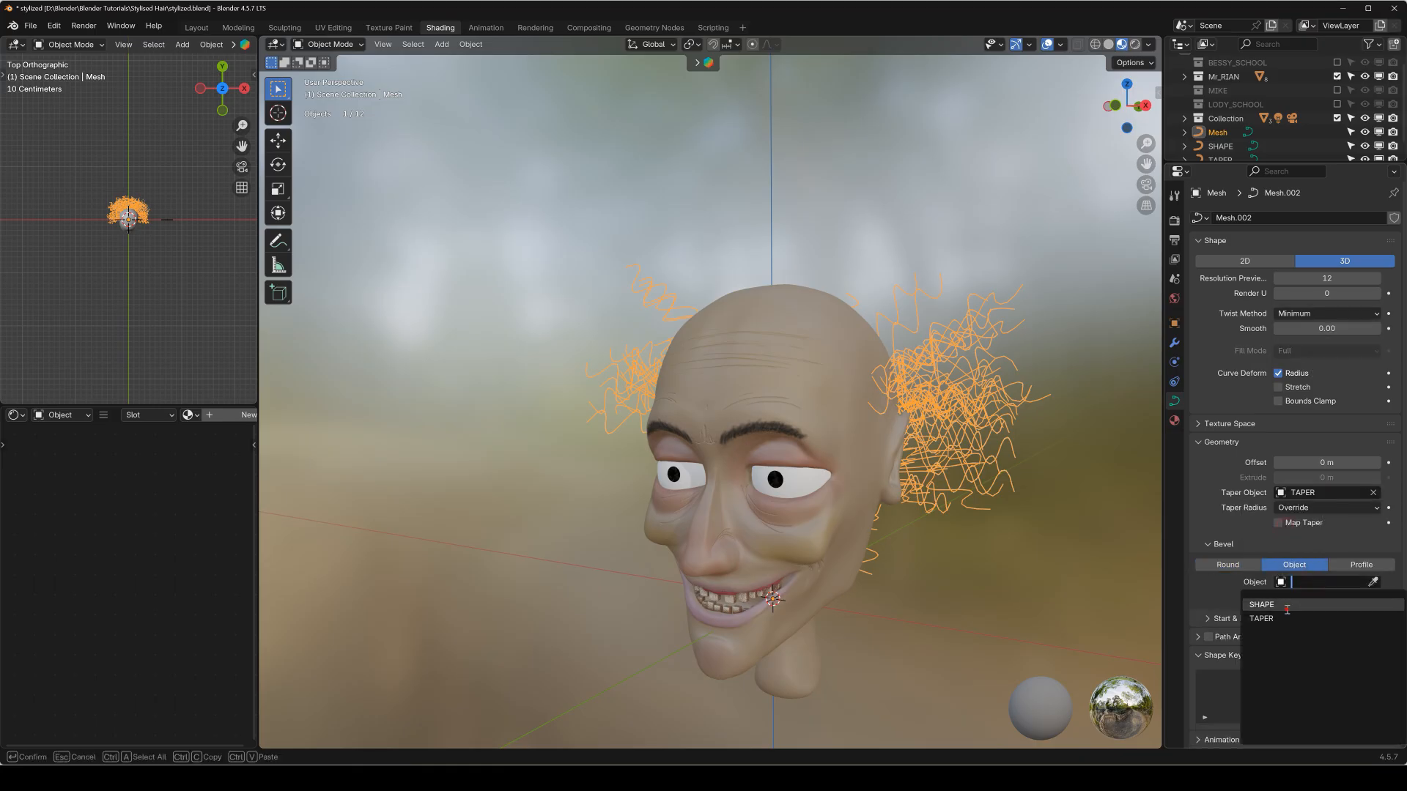
left_click(1287, 605)
Inspect the thickened, tapered hair from the back, front and side of the head.
middle_click_drag(828, 377, 831, 466)
left_click(831, 465)
scroll(806, 466, "down", 1)
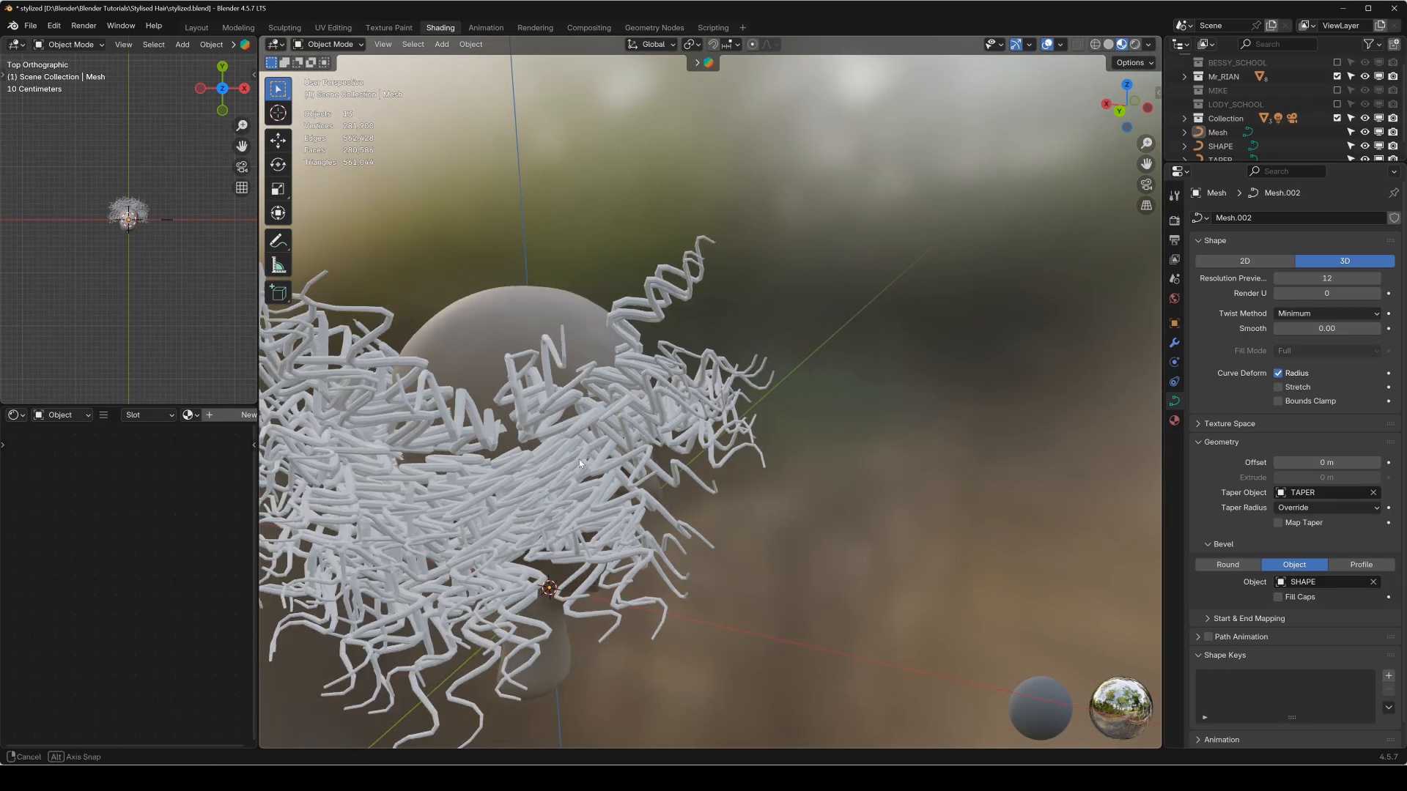
middle_click_drag(579, 459, 440, 449)
scroll(443, 449, "down", 1)
middle_click_drag(727, 447, 912, 454)
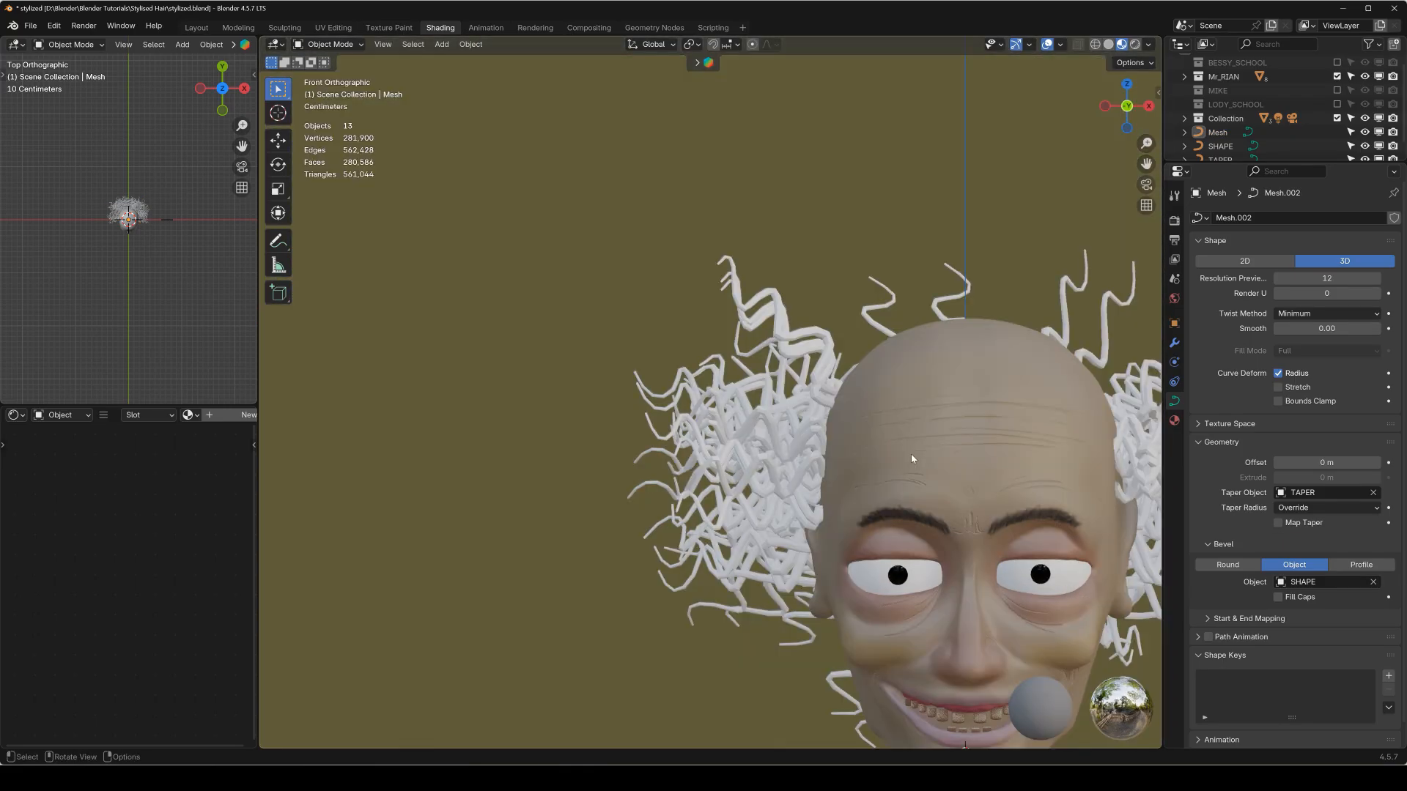
middle_click_drag(833, 421, 746, 493, "shift")
Select the tall strands rising from the crown of the hair curve together with their linked points, and delete their vertices.
left_click(757, 415)
key("Tab")
scroll(812, 332, "up", 2)
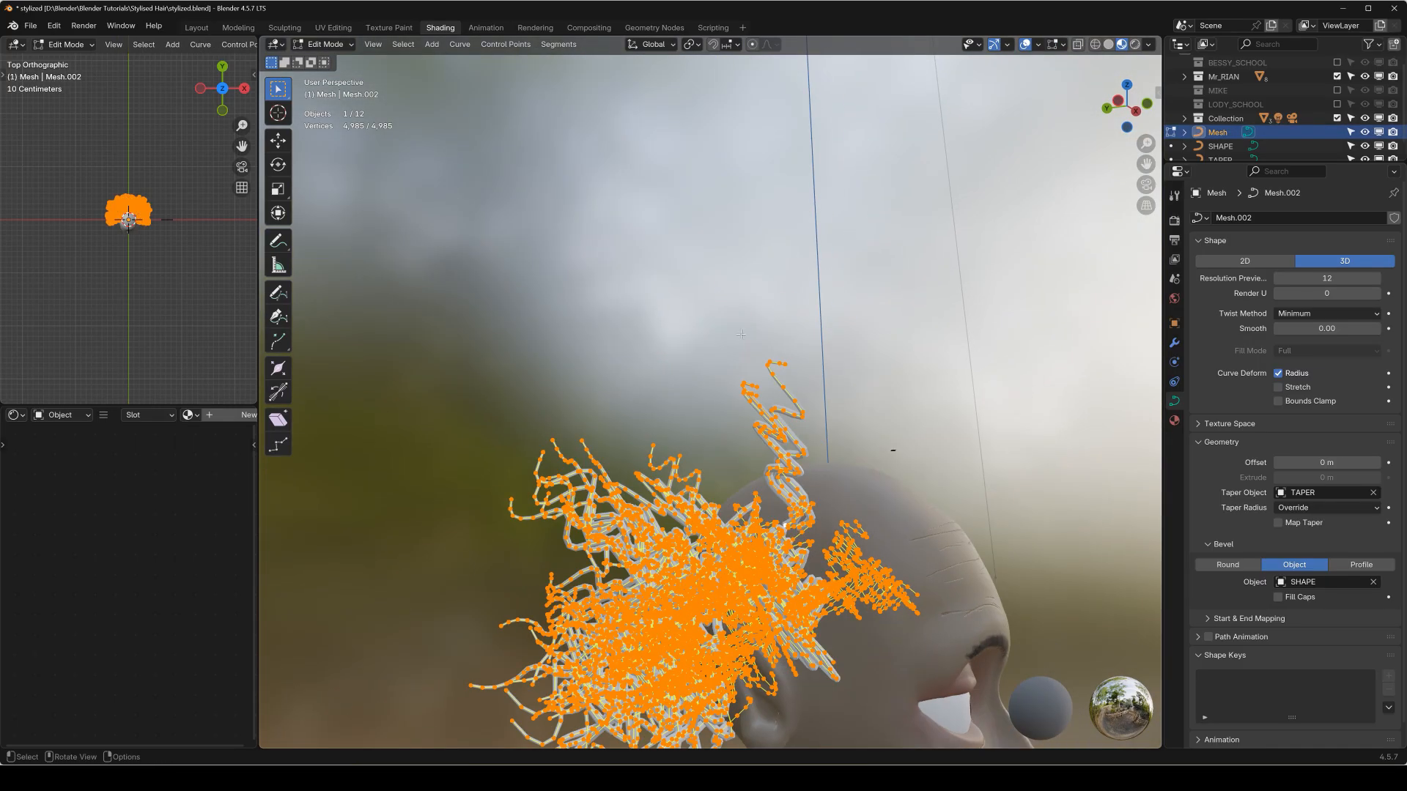
left_click_drag(741, 331, 830, 410)
key("q")
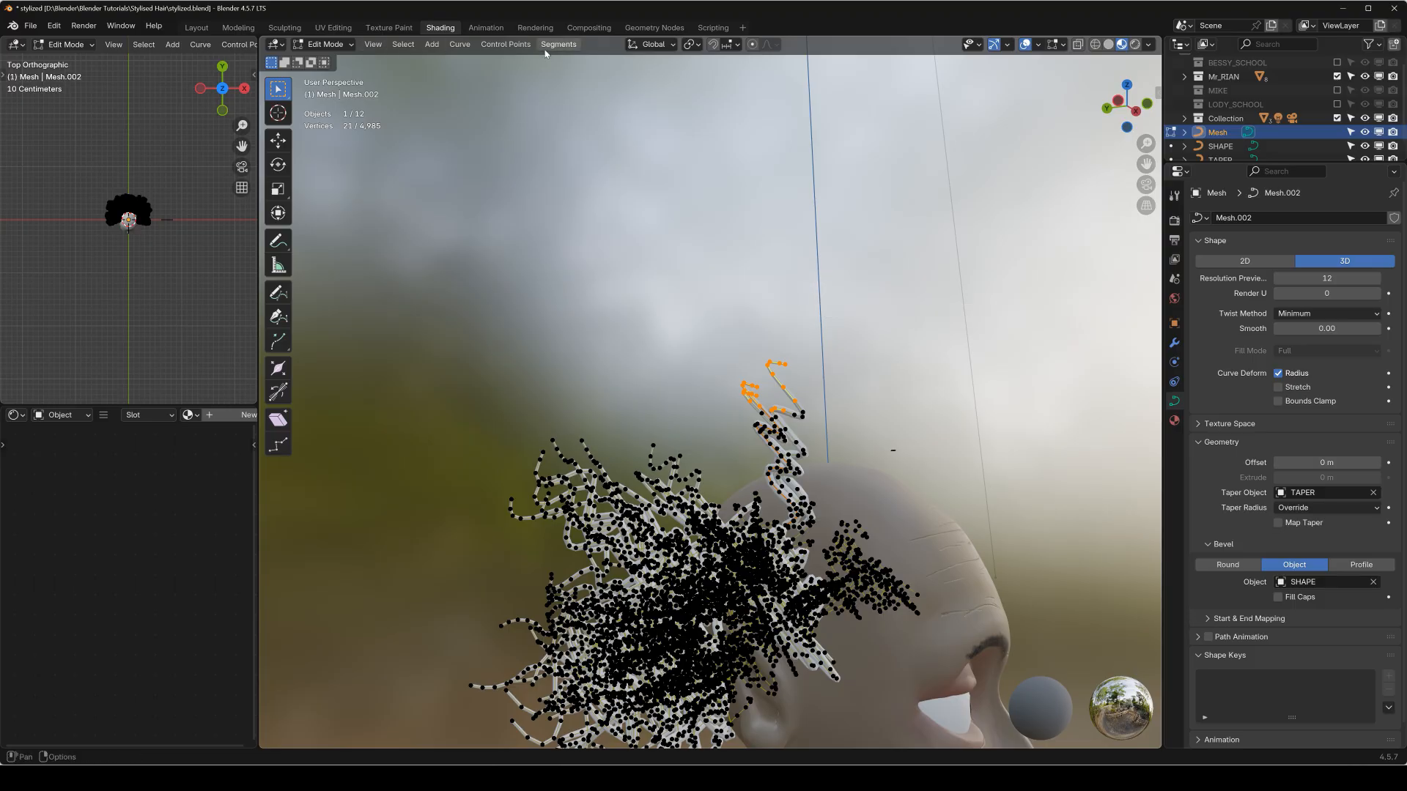
left_click(404, 44)
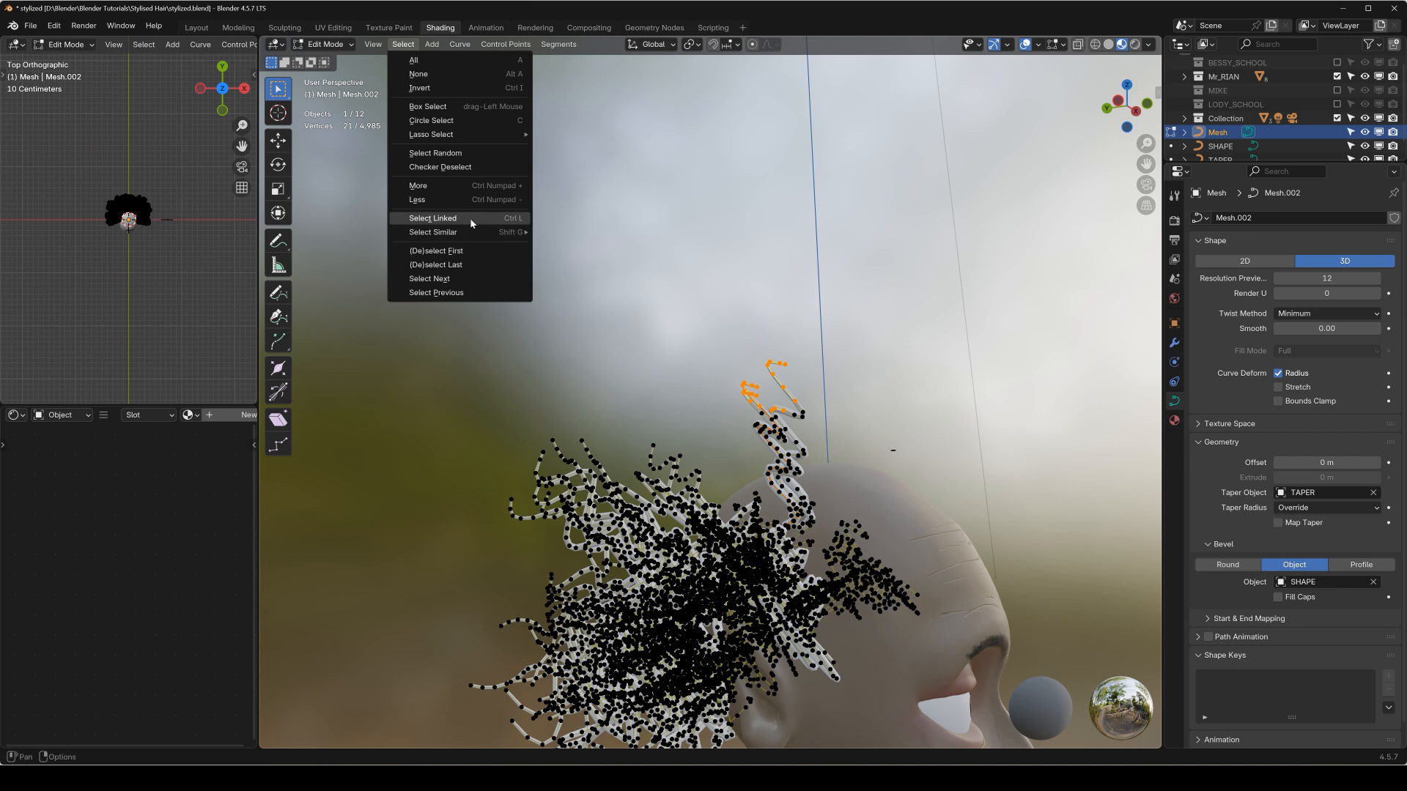
key("q")
left_click(809, 245)
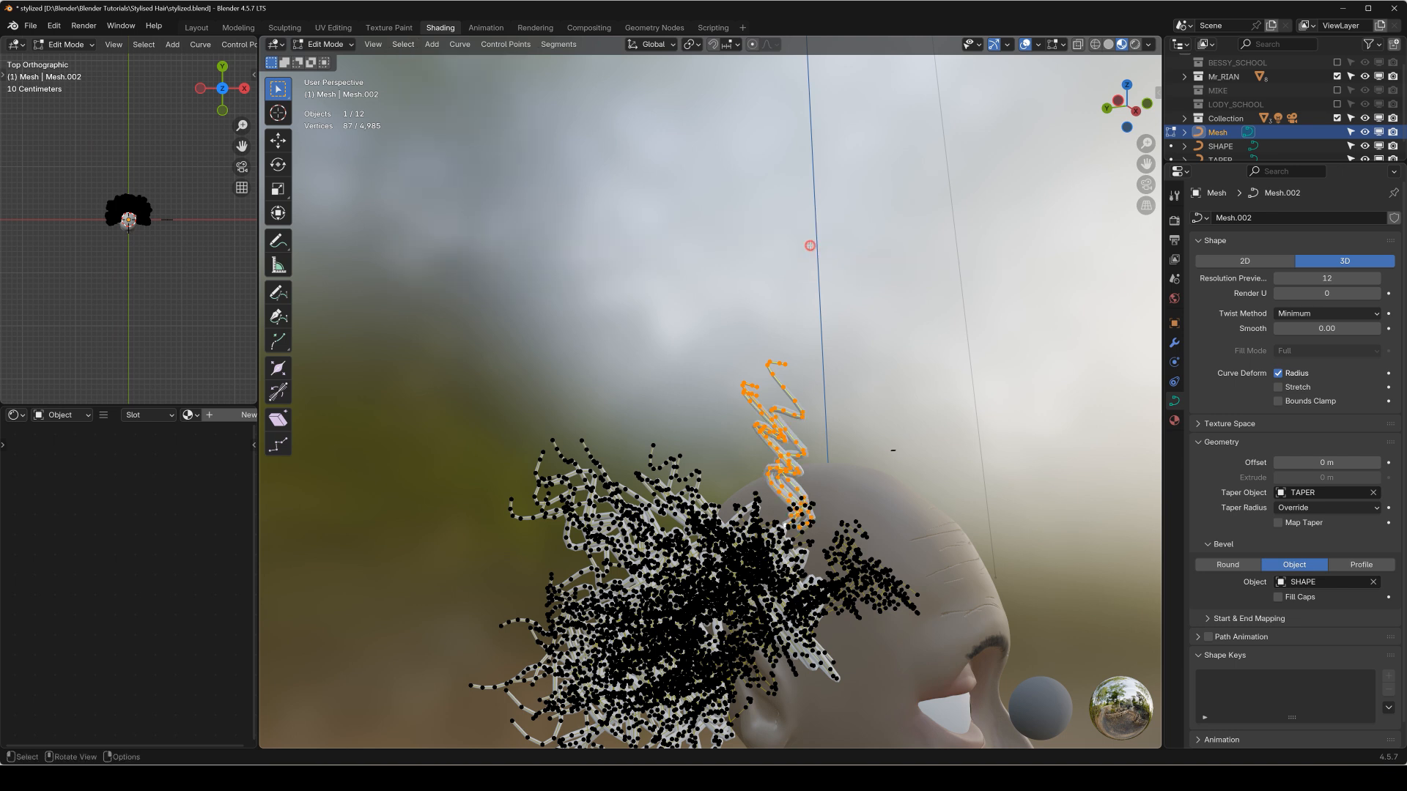
key("x")
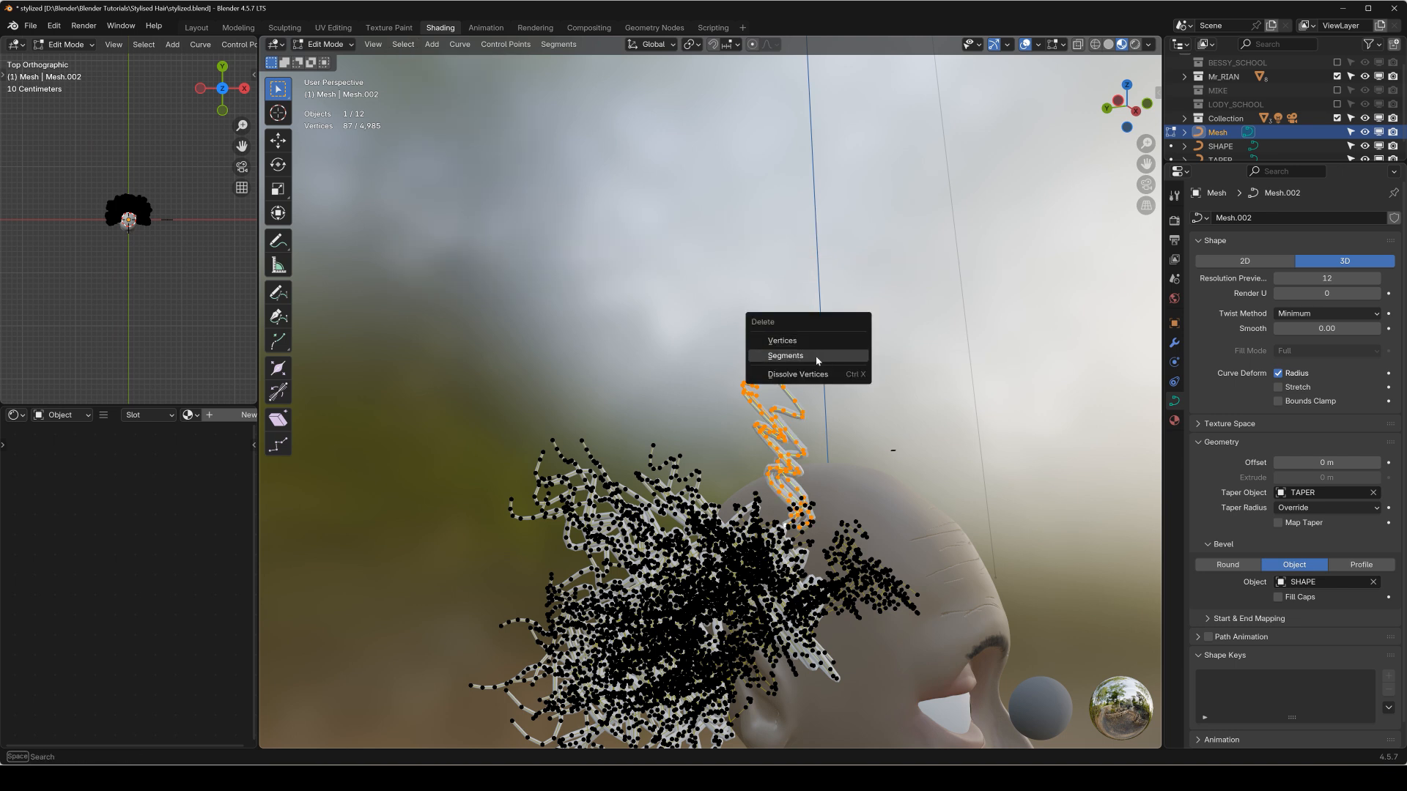
left_click(816, 344)
key("KP_1")
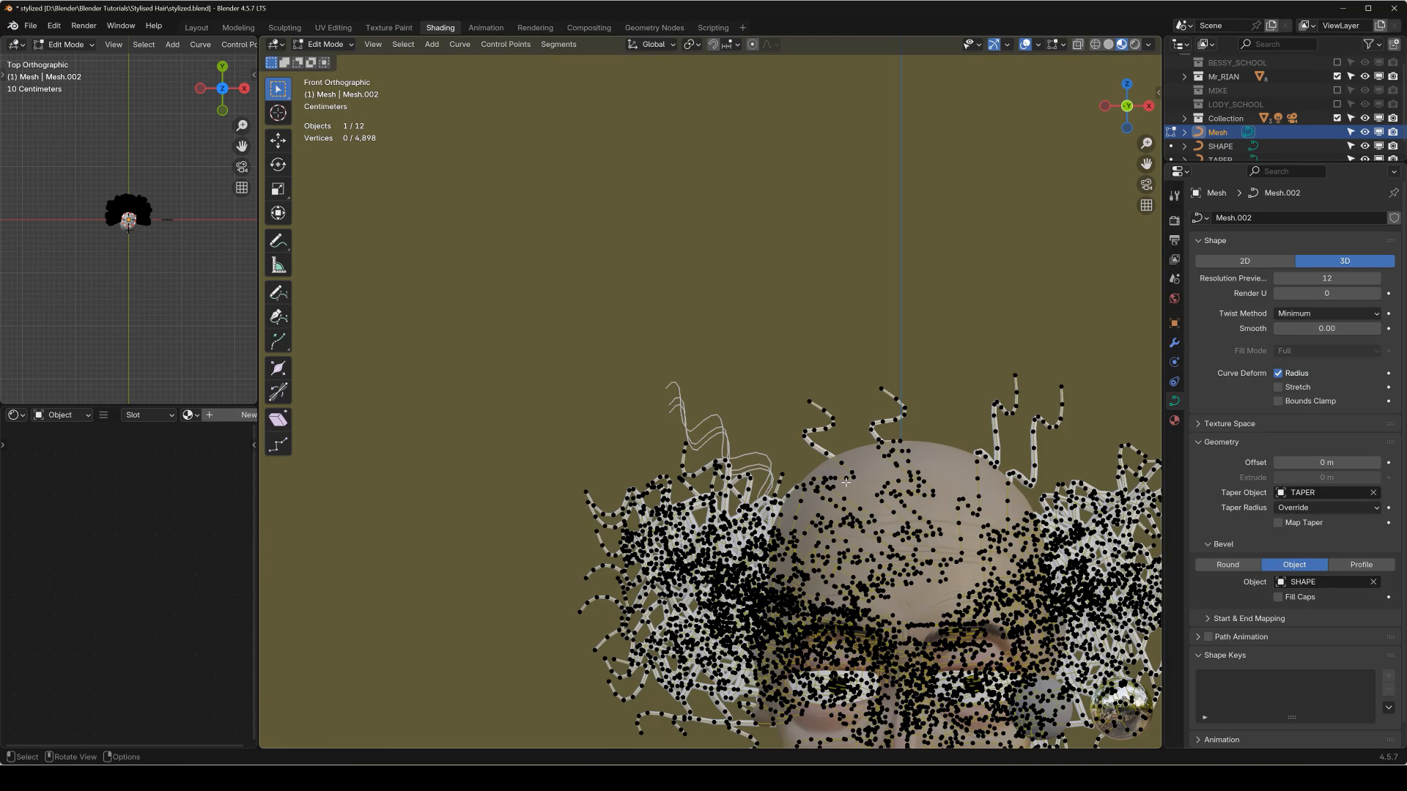
Return the hair curve to Object Mode, save the stylized.blend file, and deselect everything.
key("Tab")
middle_click_drag(856, 513, 699, 293, "shift")
key("ctrl+s")
key("alt+a")
middle_click_drag(979, 328, 737, 333)
Preview the head and hair from the front in Solid and Rendered viewport shading.
key("KP_1")
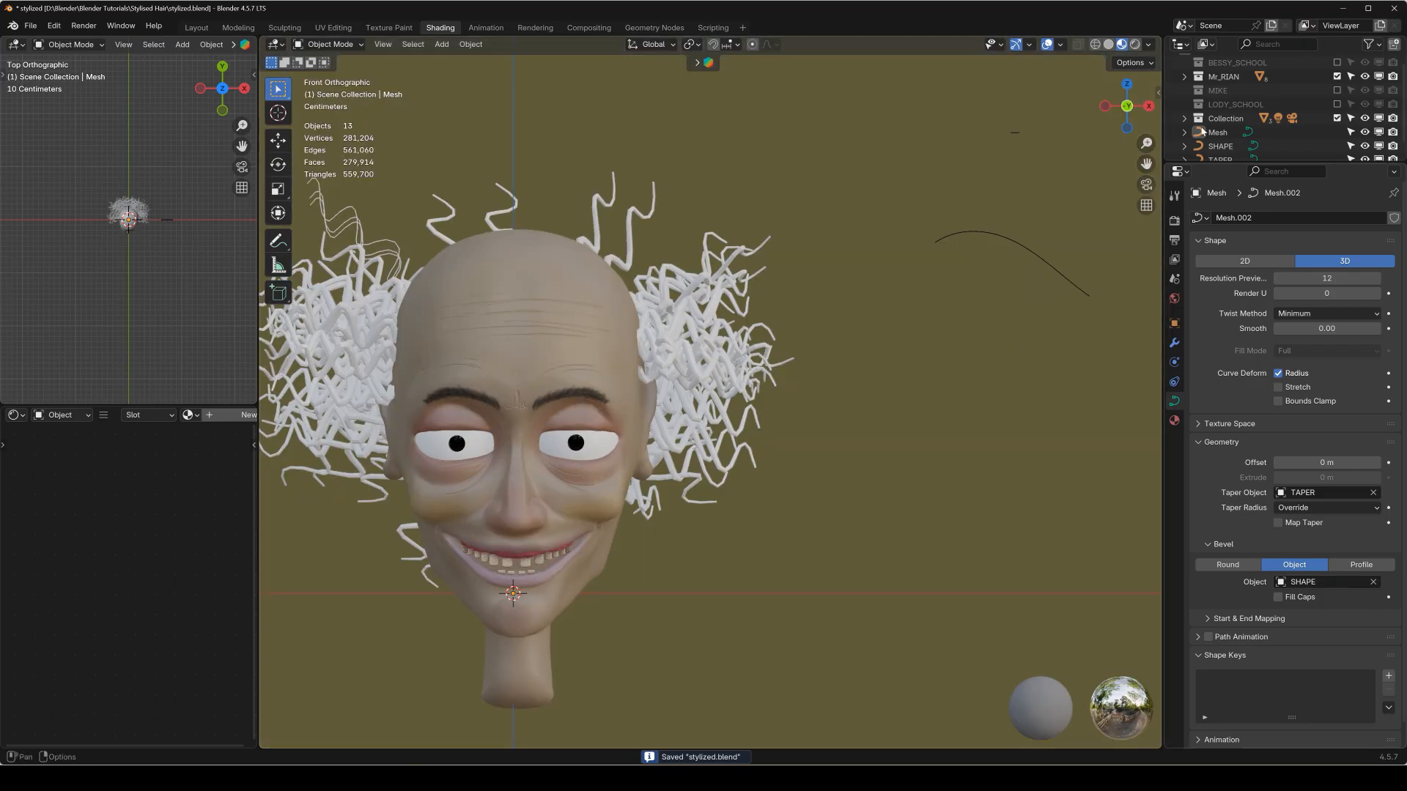
left_click(1109, 45)
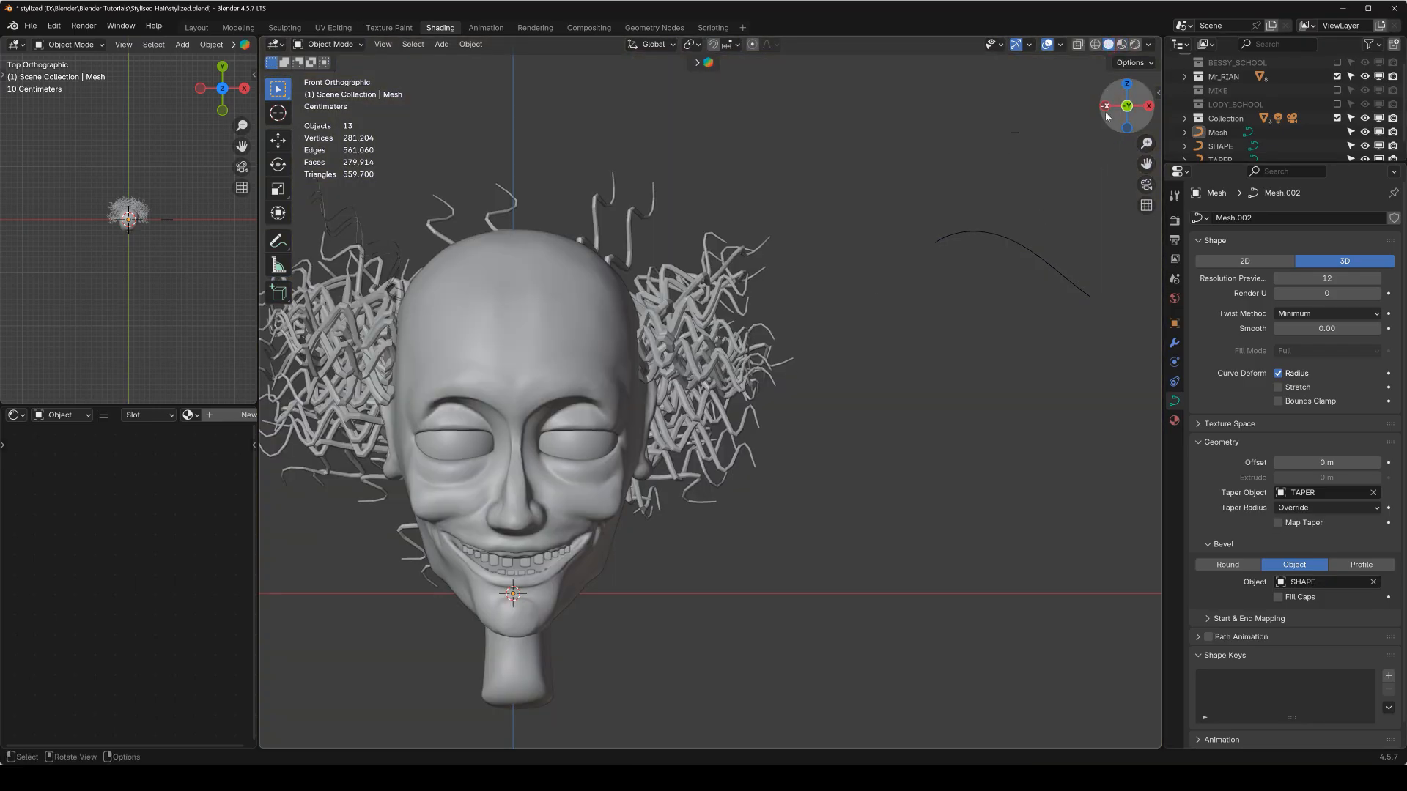
left_click(1134, 45)
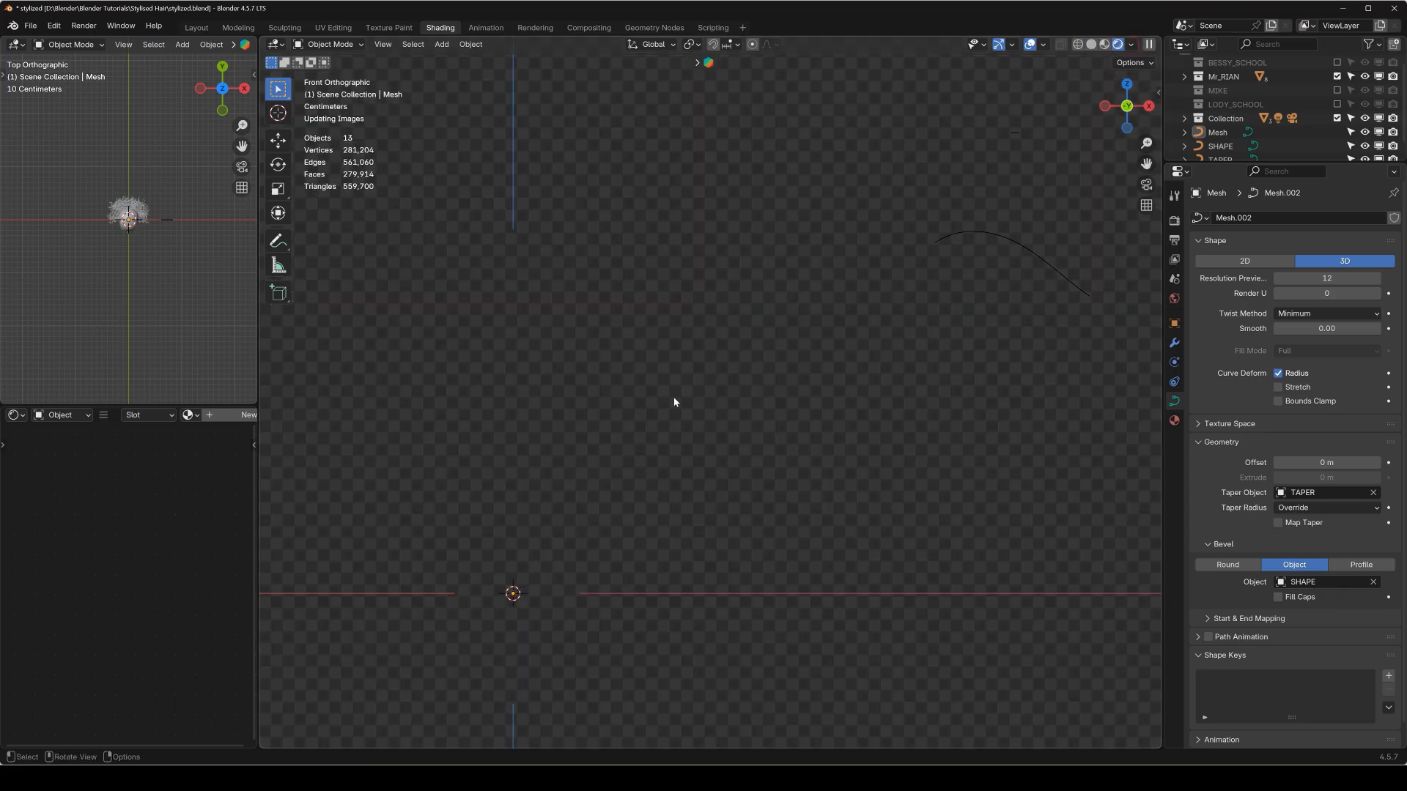
Convert the thick hair curve to a mesh and inspect its wireframe up close in Edit Mode.
left_click(690, 333)
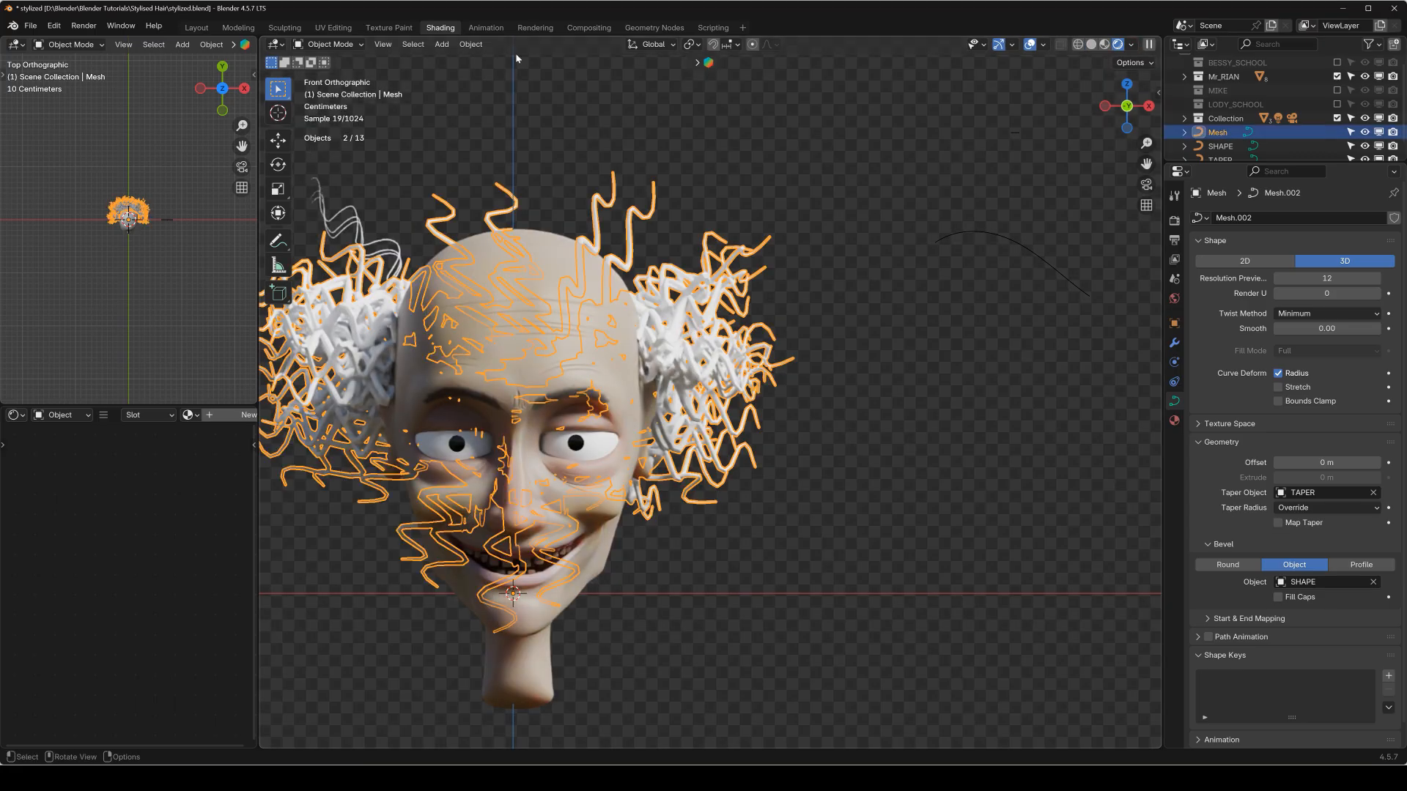
left_click(469, 45)
key("q")
left_click(576, 250)
key("Tab")
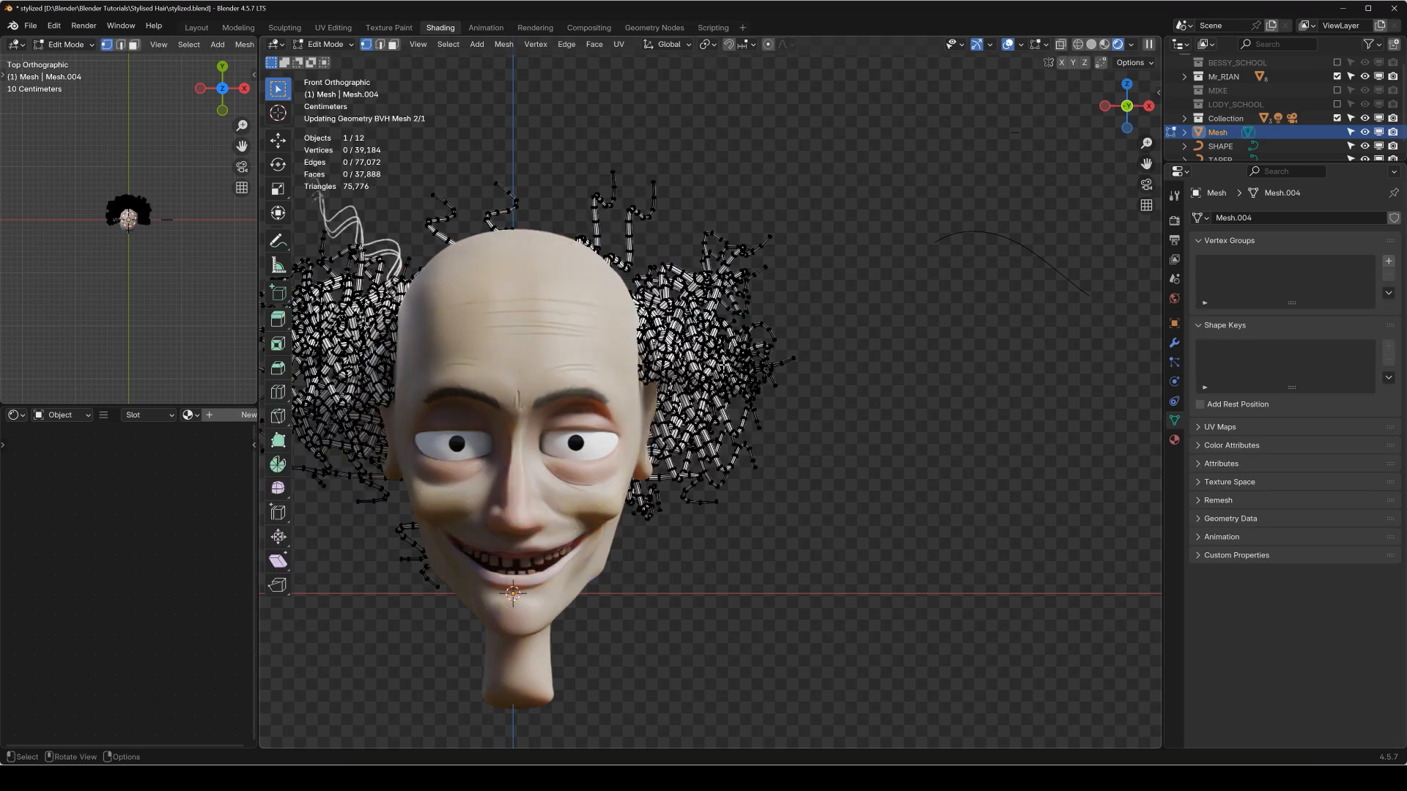
scroll(733, 346, "up", 5)
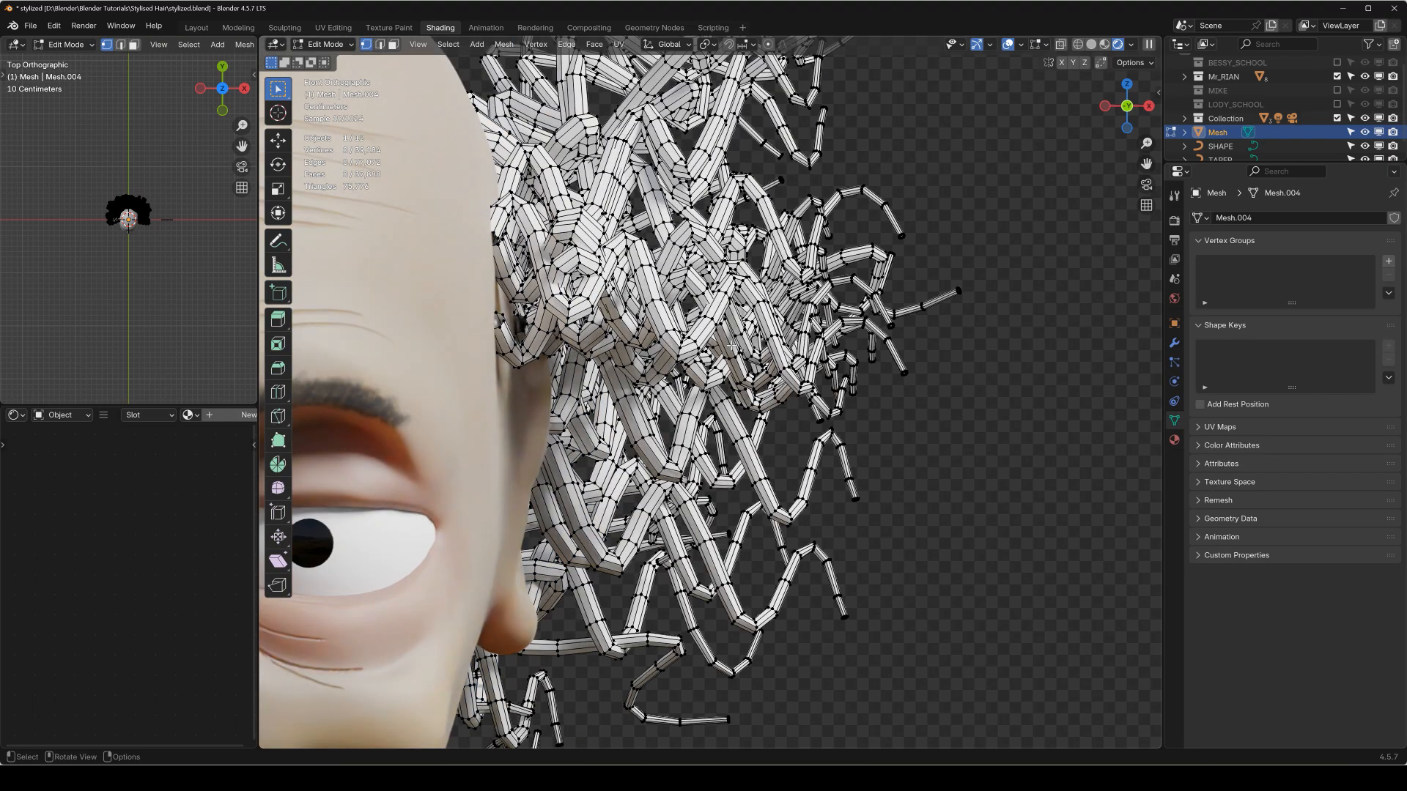
scroll(564, 262, "up", 2)
key("Tab")
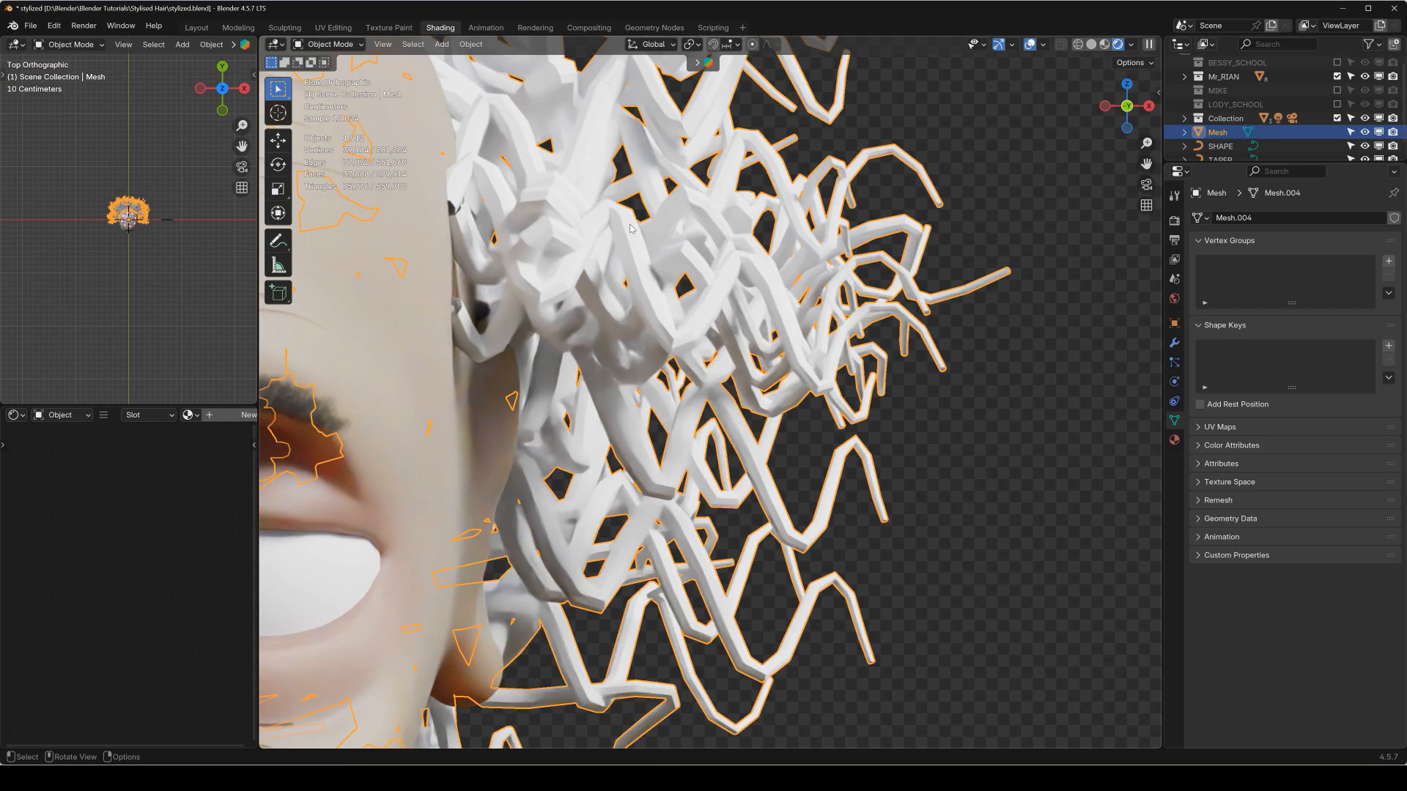
scroll(659, 307, "down", 7)
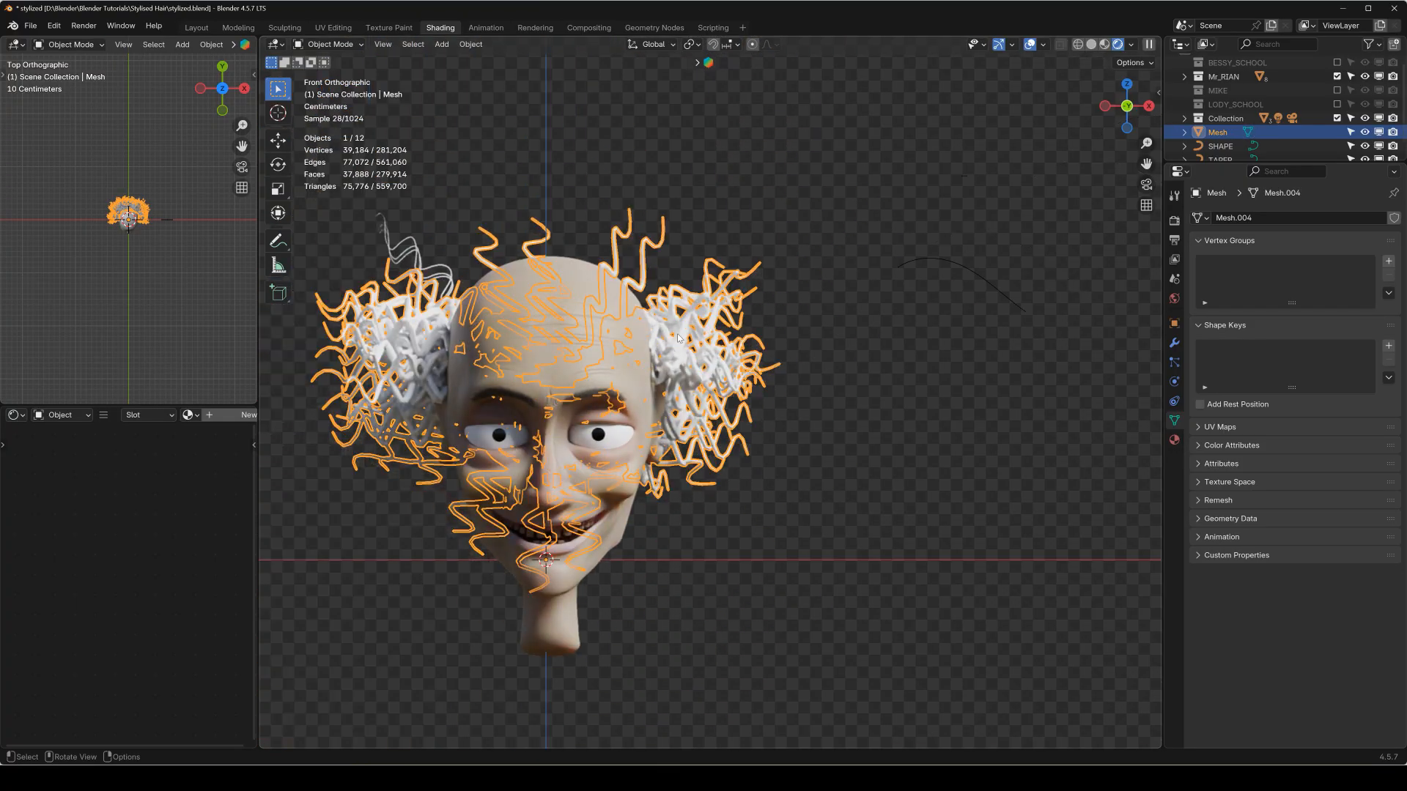
Delete the converted hair mesh and switch the viewport back to Material Preview shading.
key("x")
left_click(676, 336)
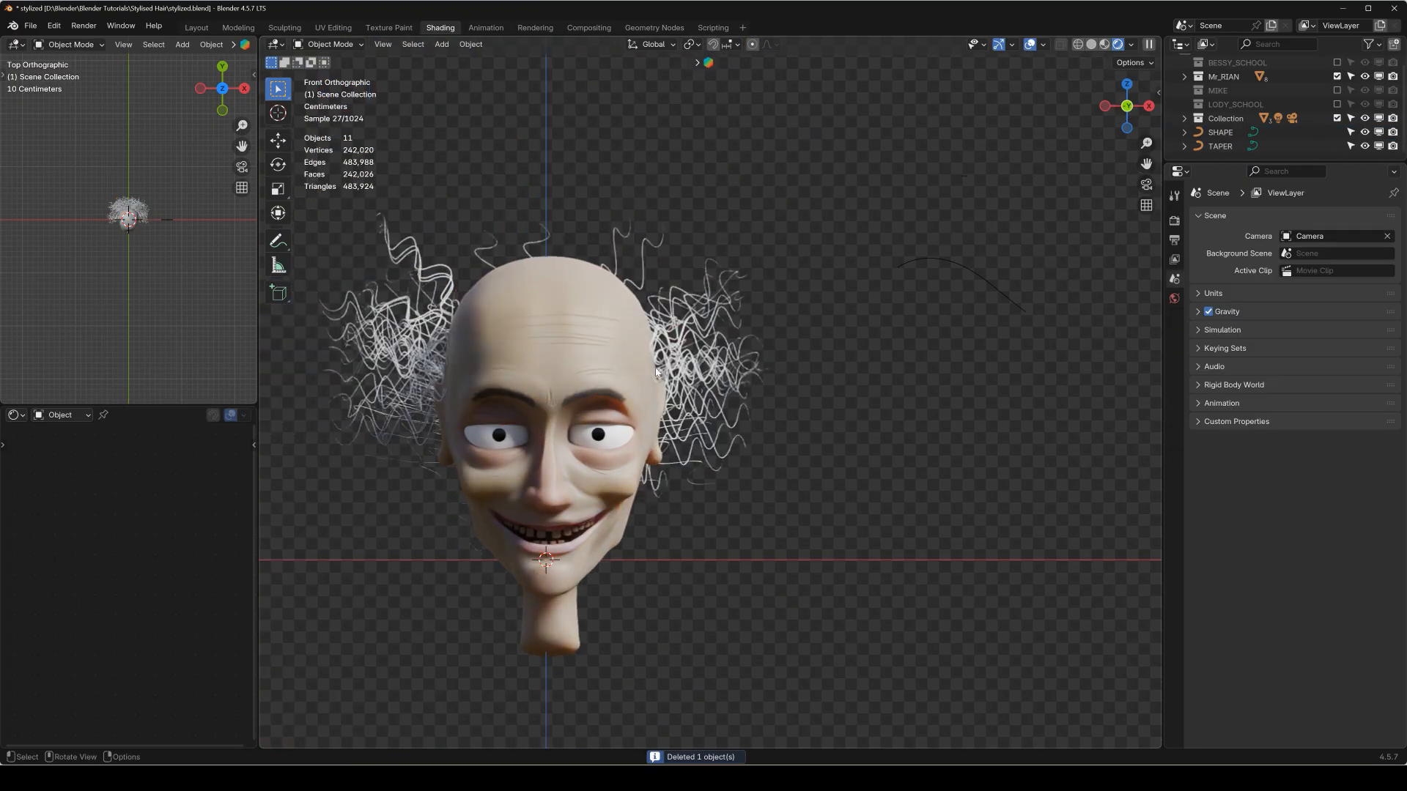
middle_click_drag(598, 352, 700, 313, "shift")
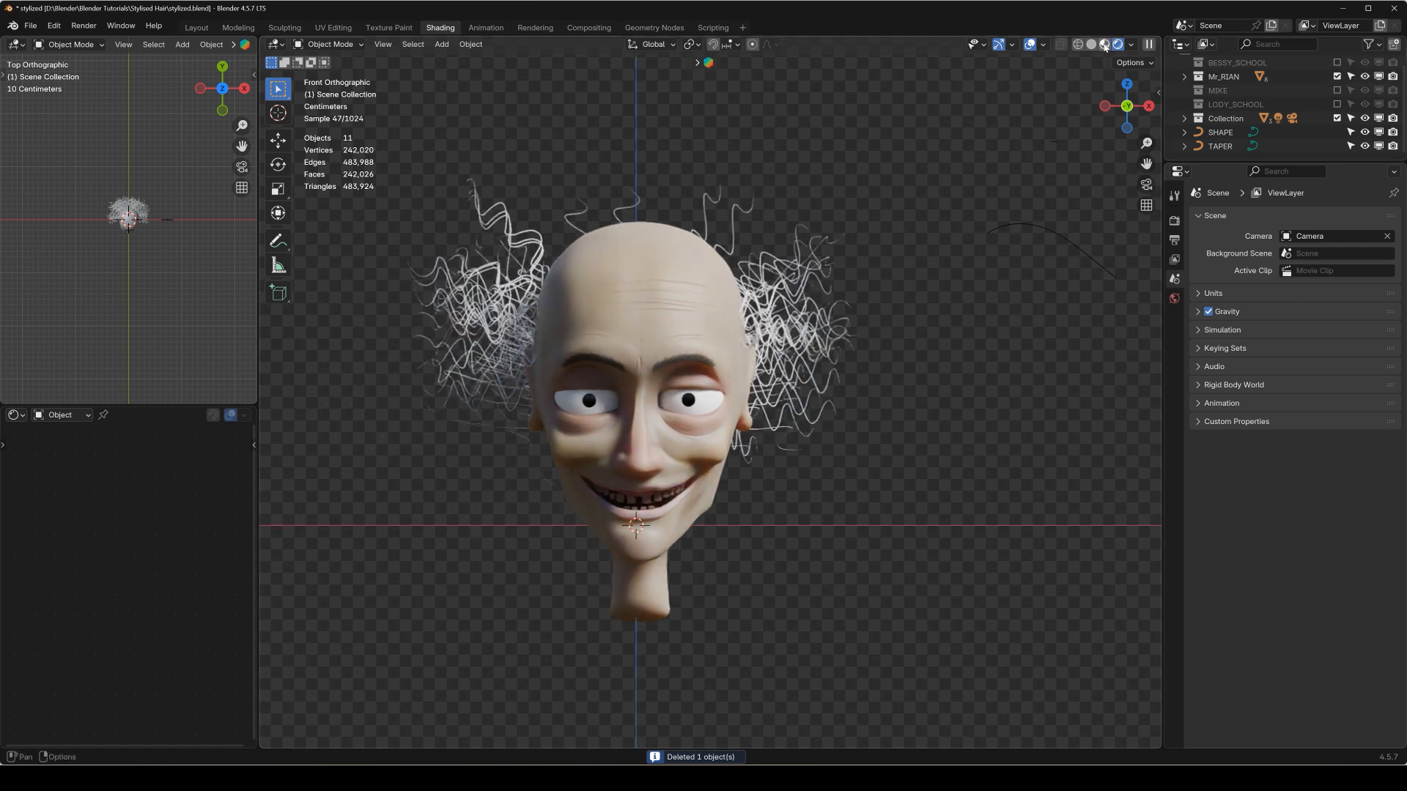
left_click(1106, 45)
Set the viewport display Strand Steps of the head's active hair particle system to 7.
left_click(620, 299)
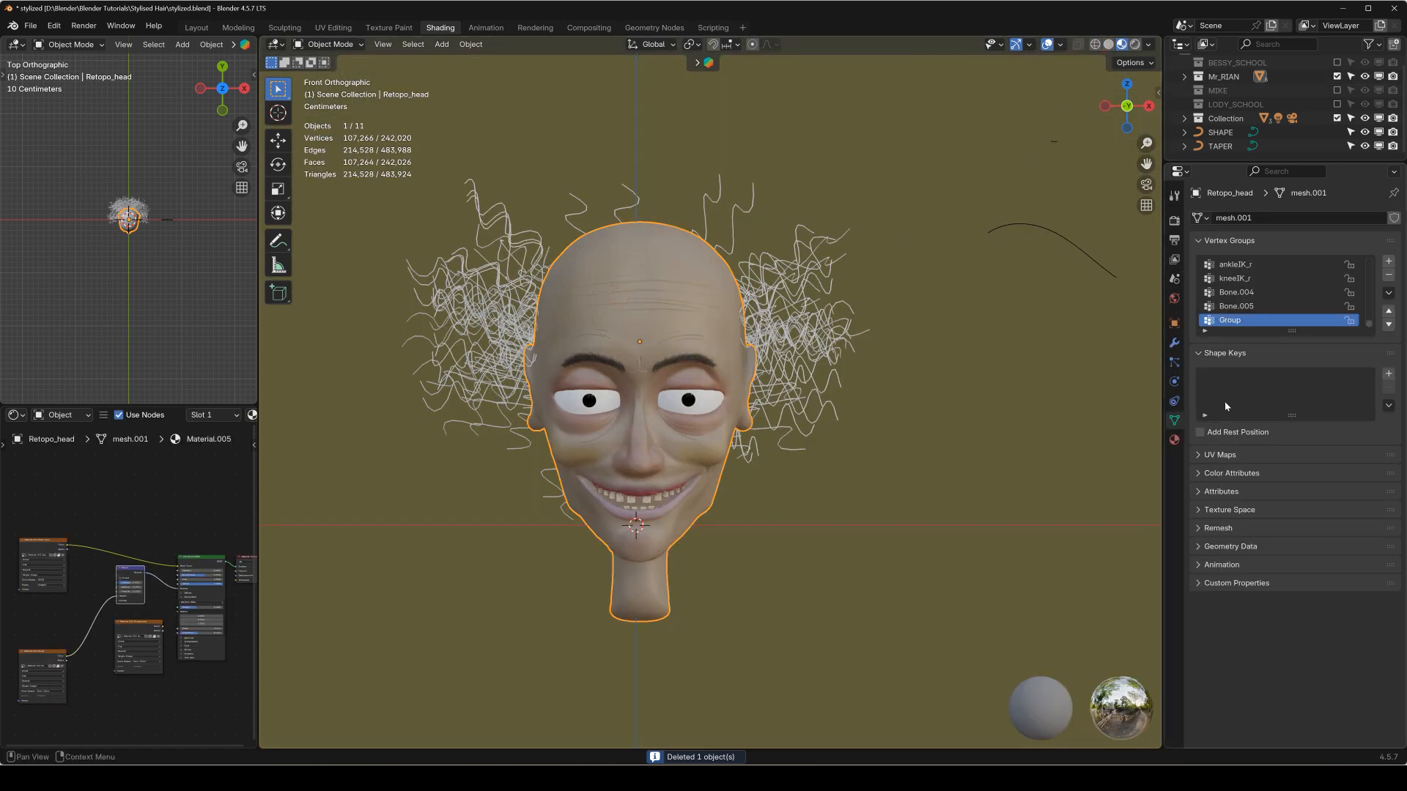
left_click(1174, 362)
scroll(1223, 573, "down", 5)
scroll(1222, 573, "down", 1)
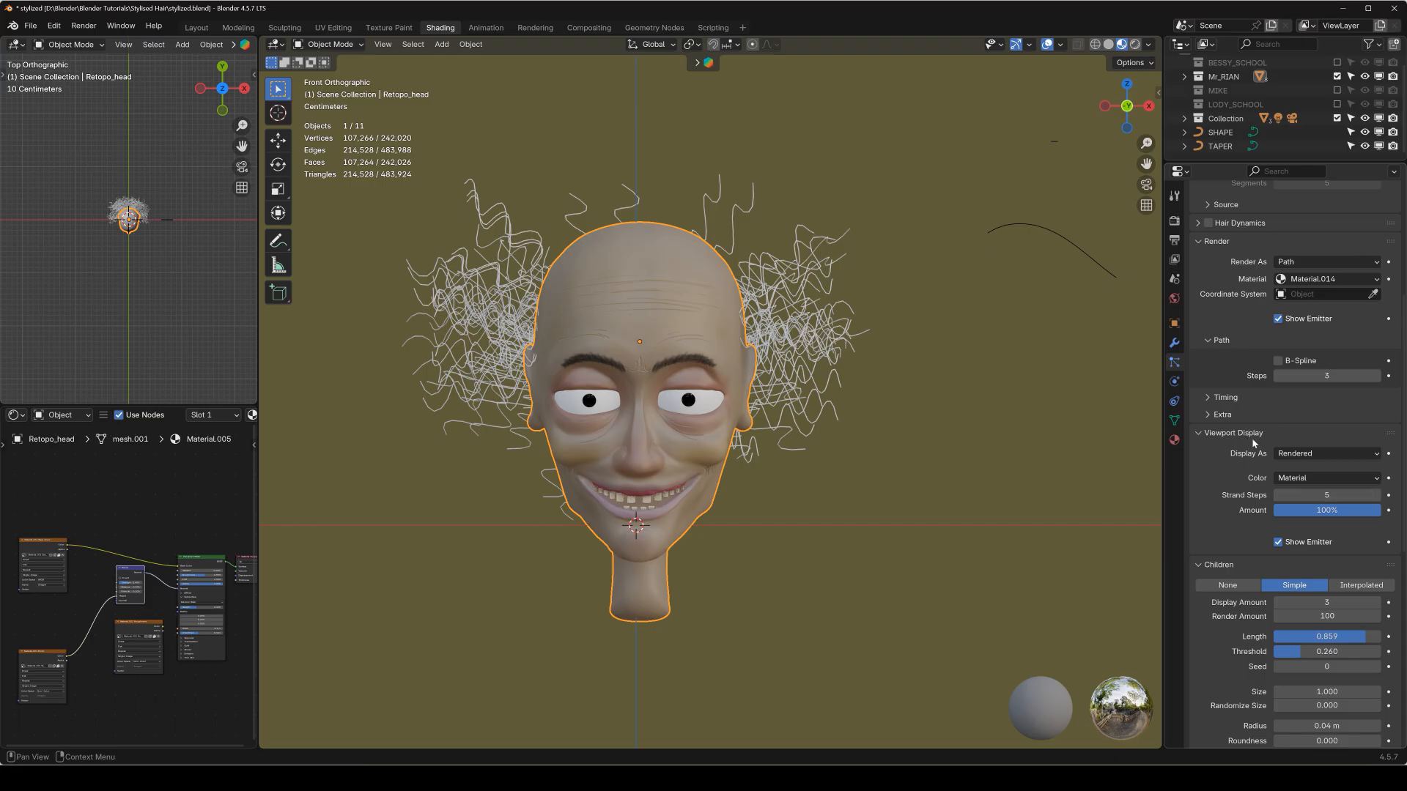
scroll(737, 329, "up", 2)
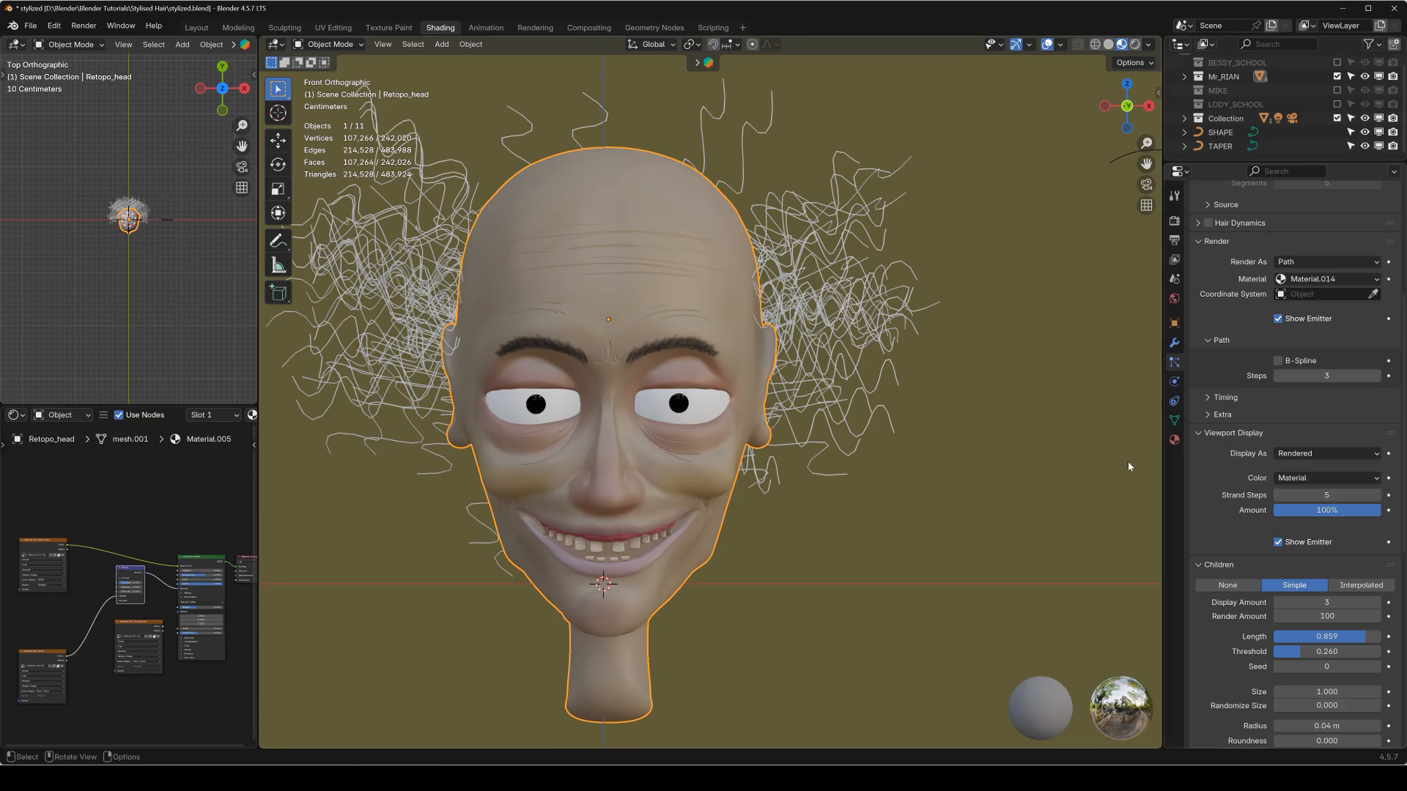
left_click_drag(1312, 495, 1336, 495)
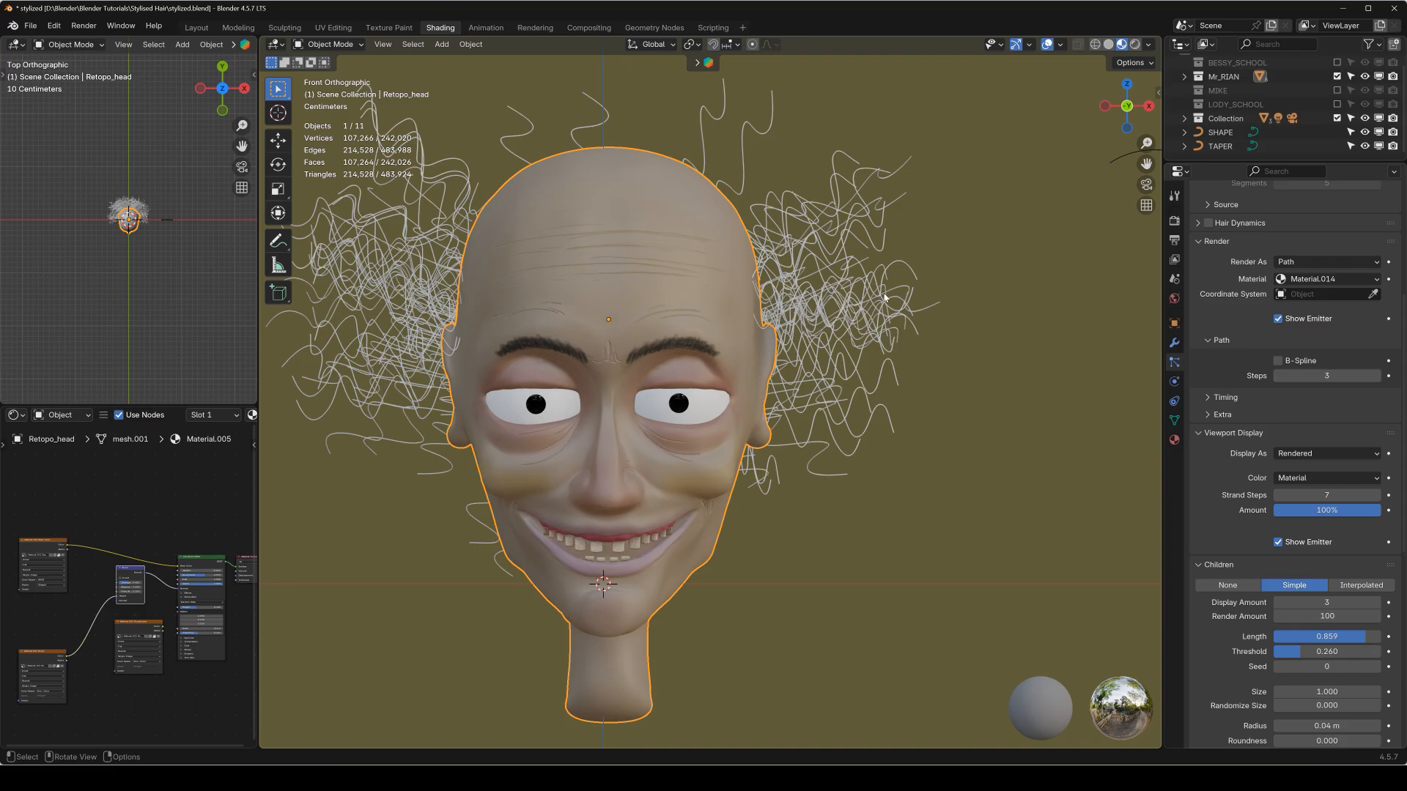
Convert the head's ParticleSystem.003 hair to a mesh, and convert that mesh to a curve.
right_click(862, 288)
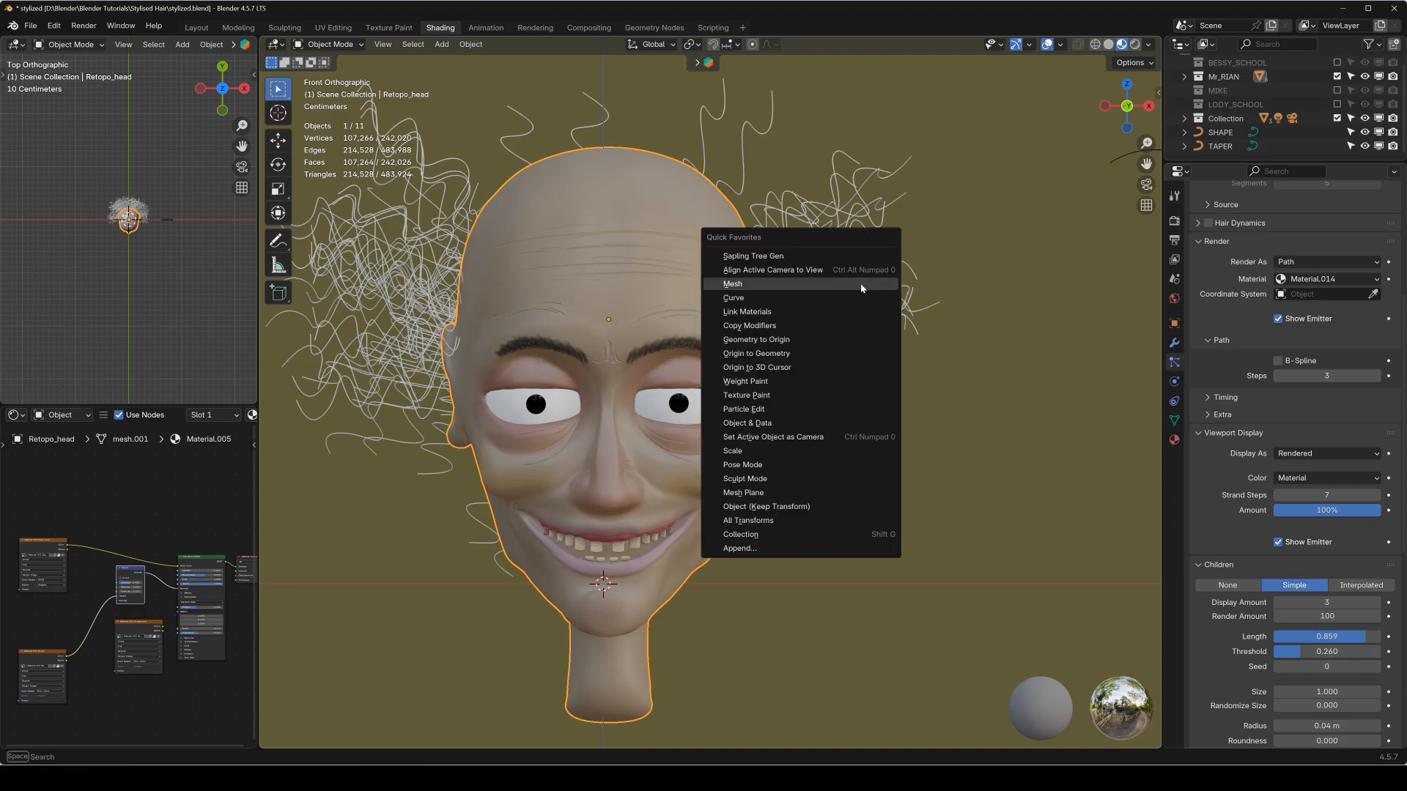
left_click(1175, 343)
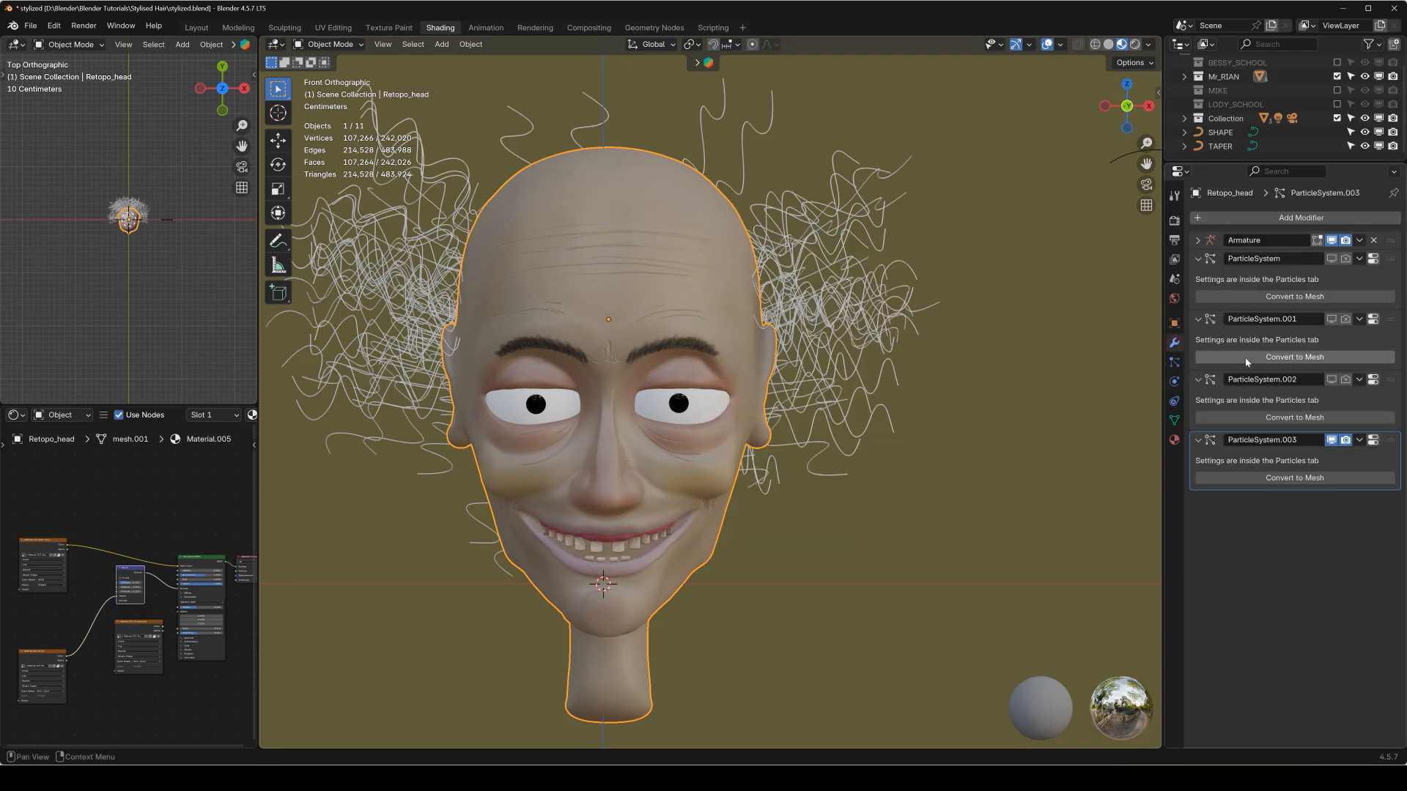
left_click(1262, 472)
key("q")
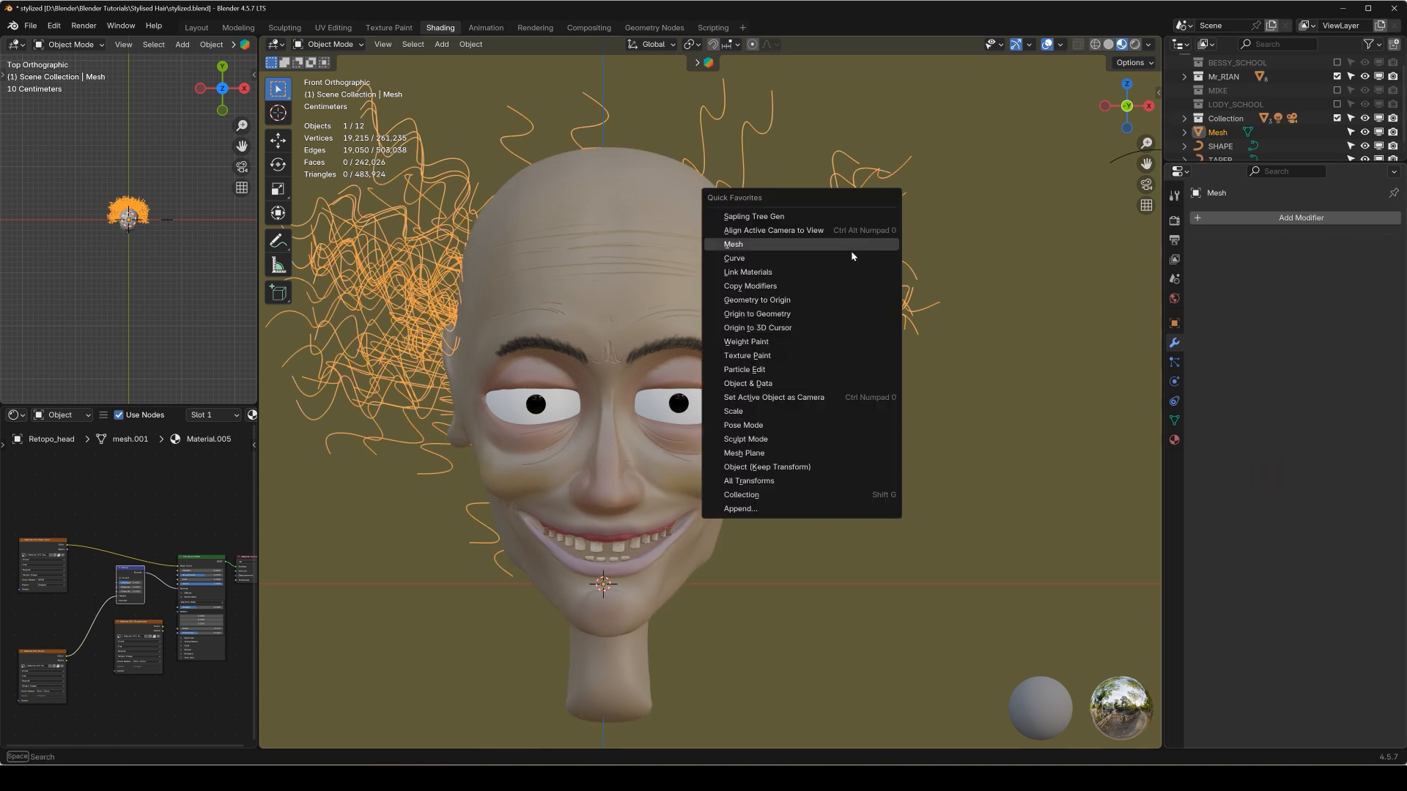
left_click(791, 259)
Give the smoother hair curve SHAPE as its bevel object and TAPER as its taper object.
left_click(1174, 401)
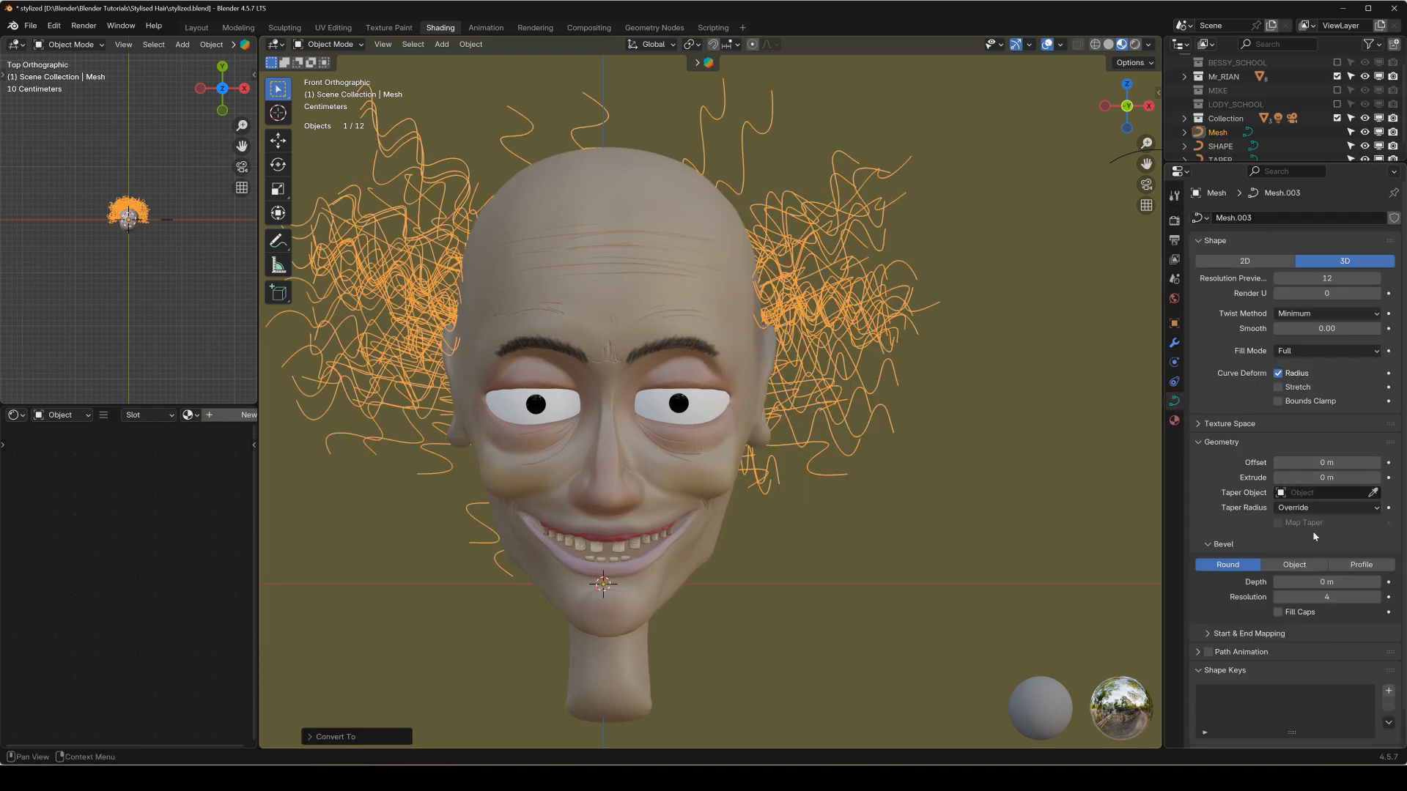
left_click(1294, 565)
left_click(1323, 582)
left_click(1305, 606)
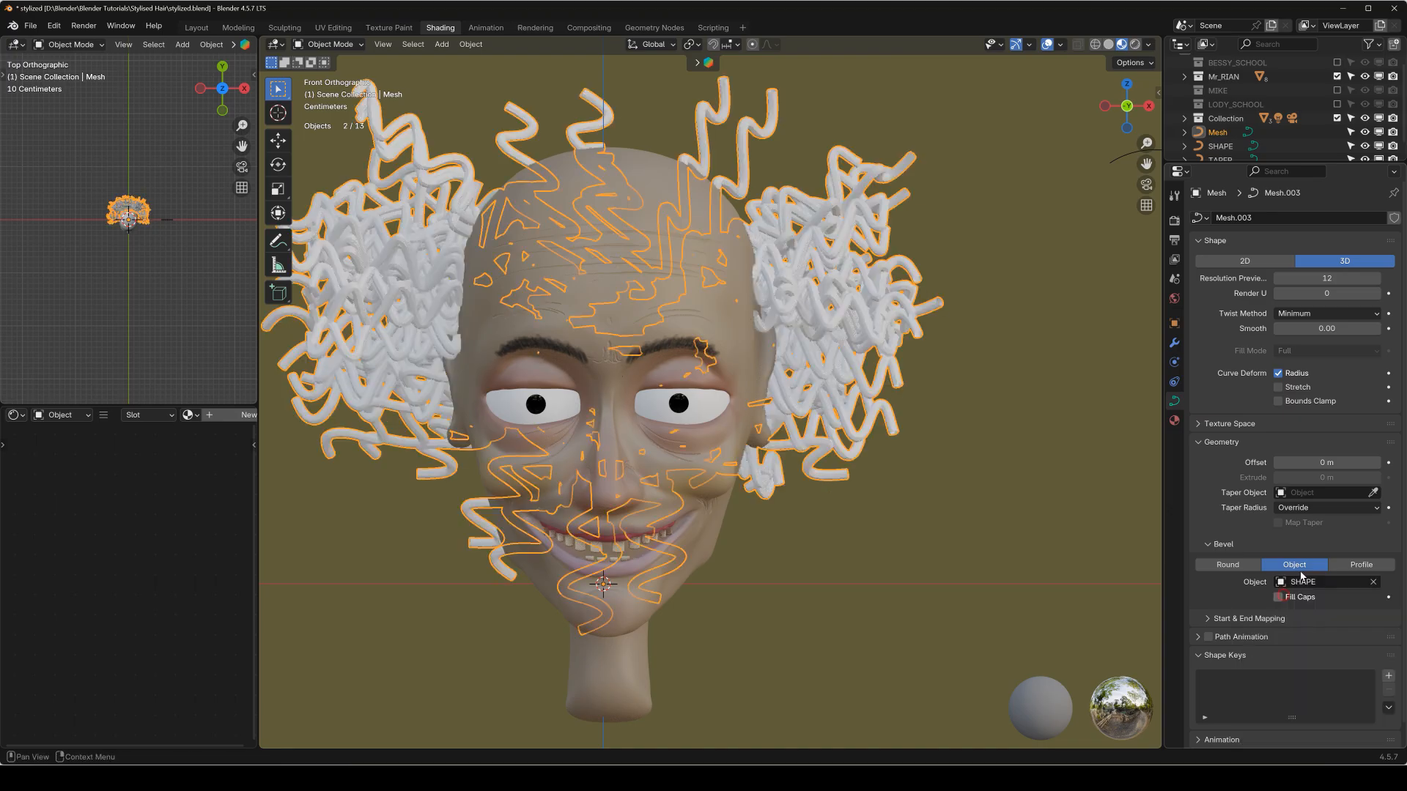
left_click(1308, 494)
left_click(1304, 517)
scroll(889, 276, "up", 1)
scroll(956, 269, "up", 2)
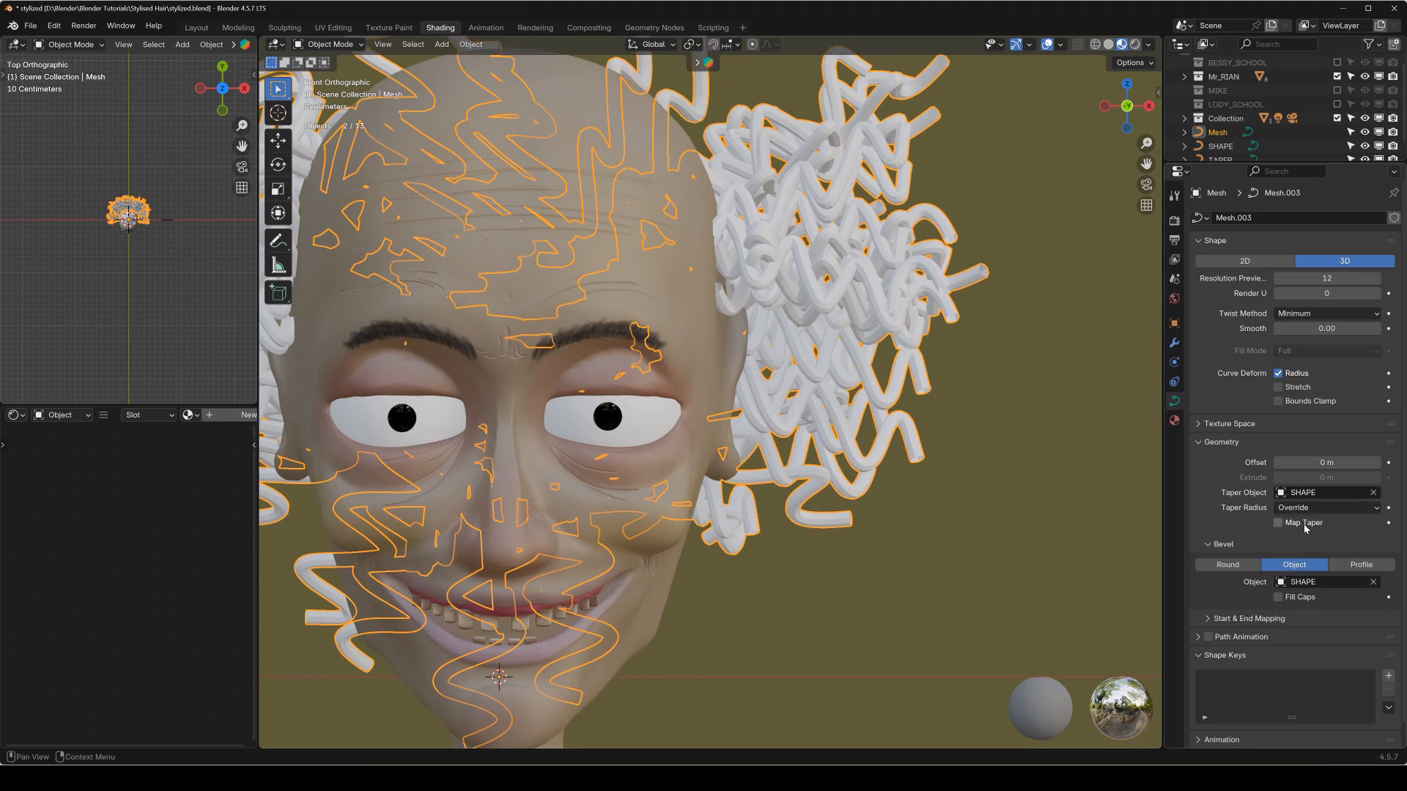
left_click(1312, 492)
left_click(1262, 528)
Examine the beveled hair curve's control points beside the ear in Edit Mode.
scroll(863, 316, "up", 3)
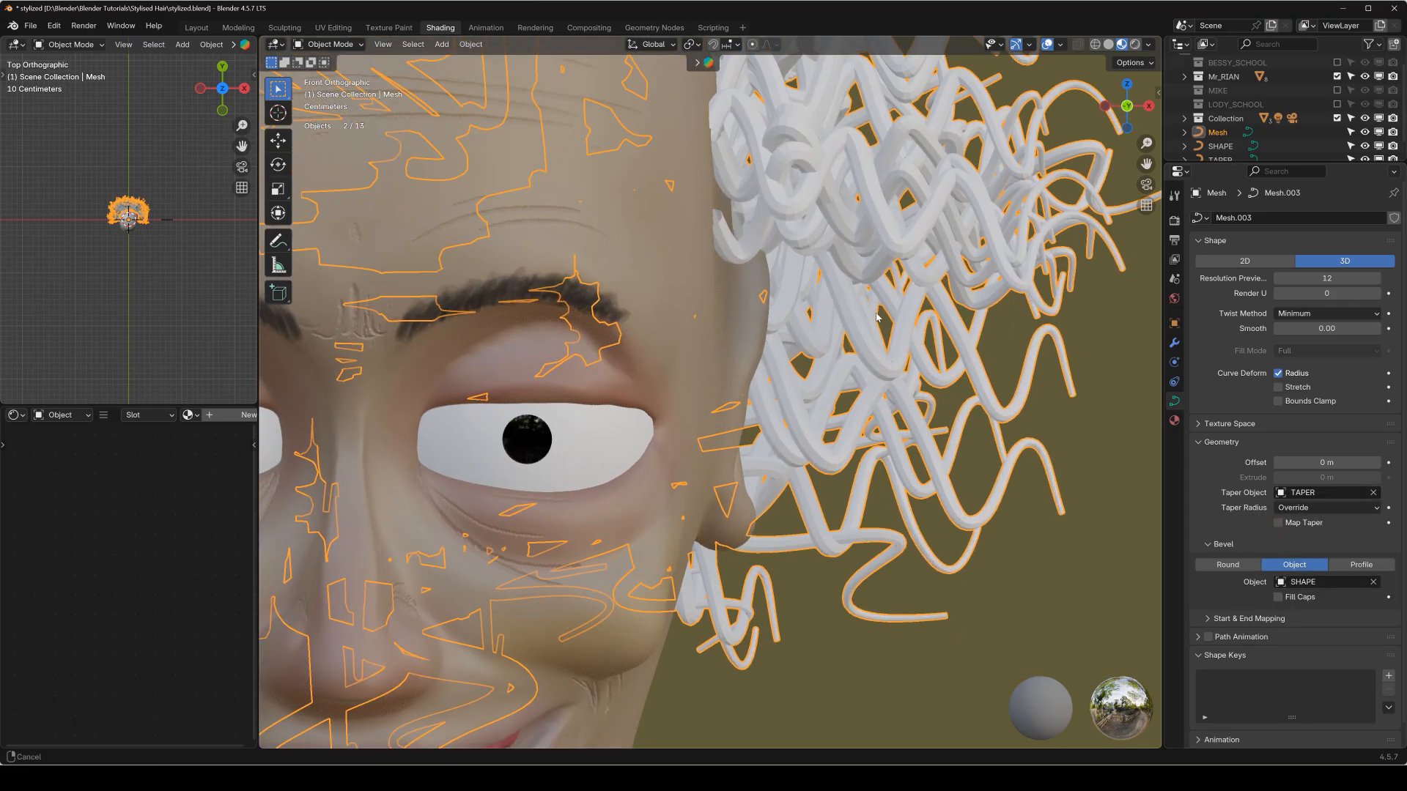
key("Tab")
scroll(863, 317, "up", 2)
scroll(863, 316, "up", 2)
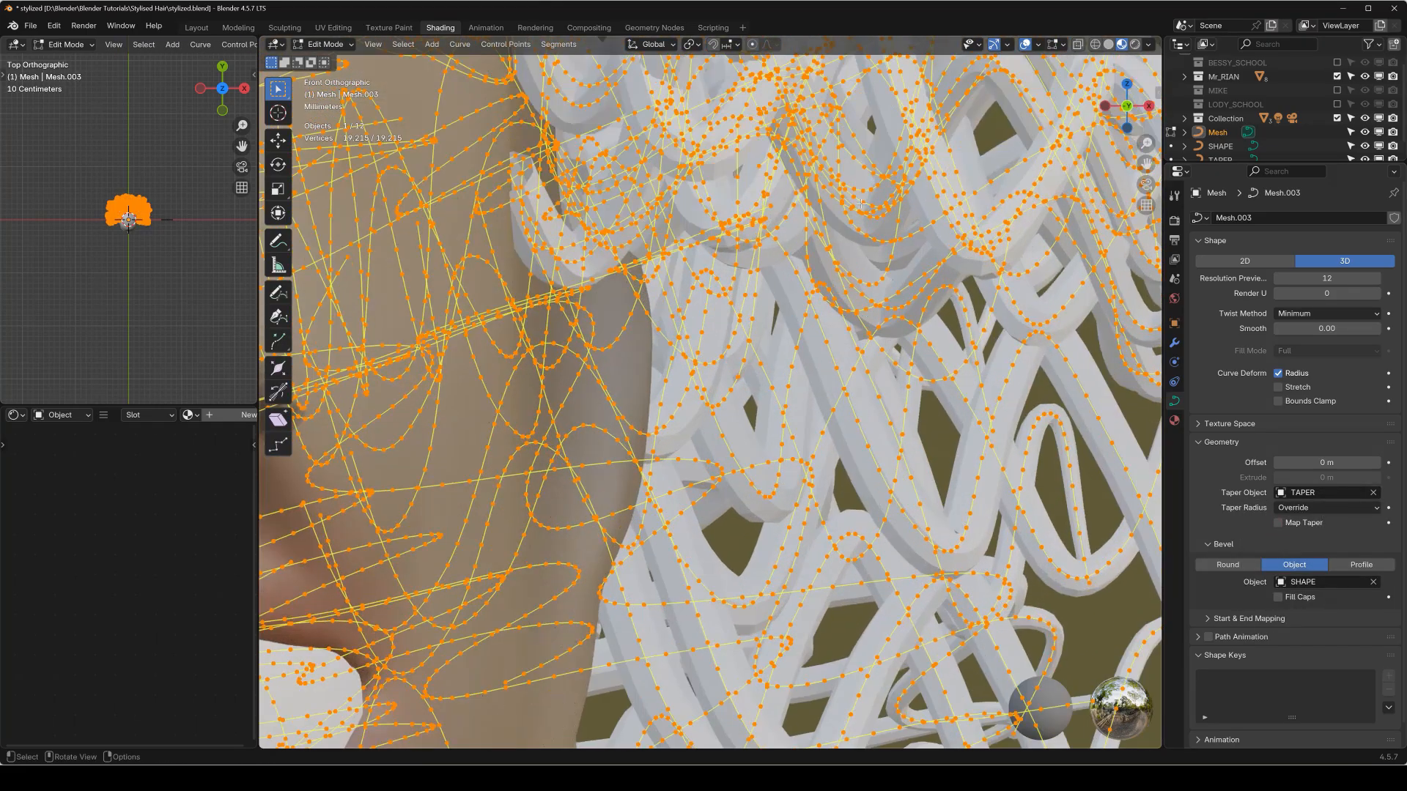
key("Tab")
scroll(862, 205, "down", 4)
Convert the smoother hair curve to a mesh and inspect its topology from several angles in Edit Mode.
key("q")
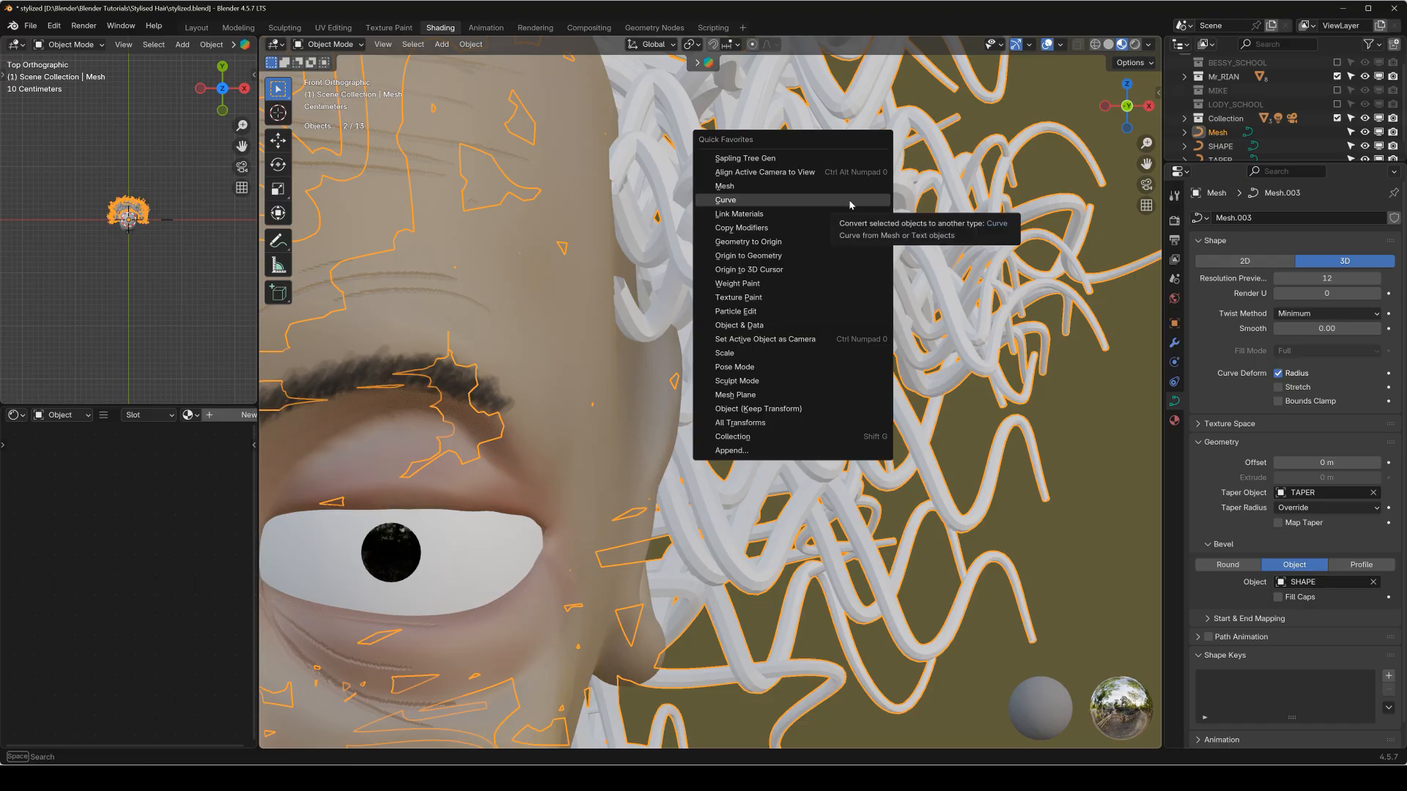
left_click(848, 186)
key("Tab")
scroll(861, 262, "up", 8)
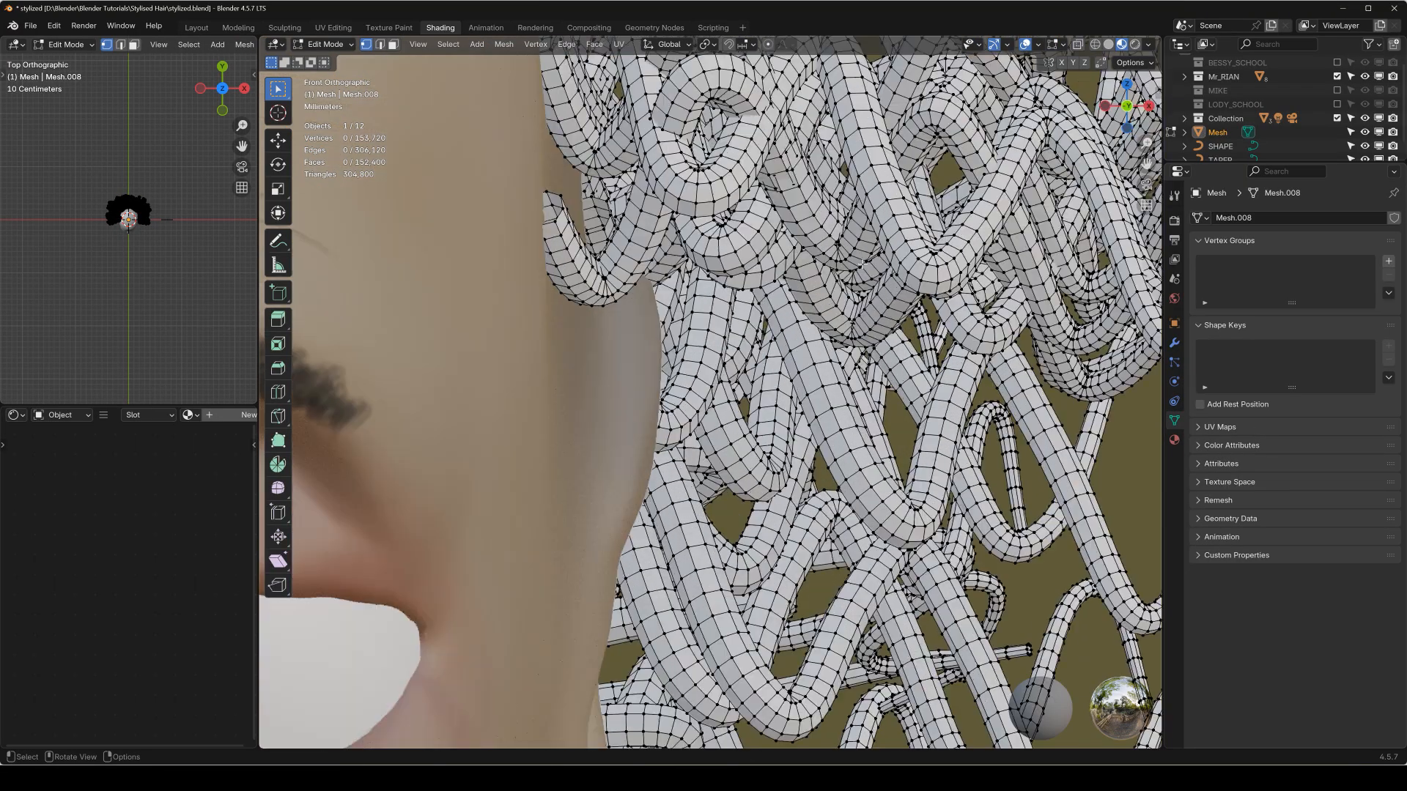
scroll(858, 261, "down", 10)
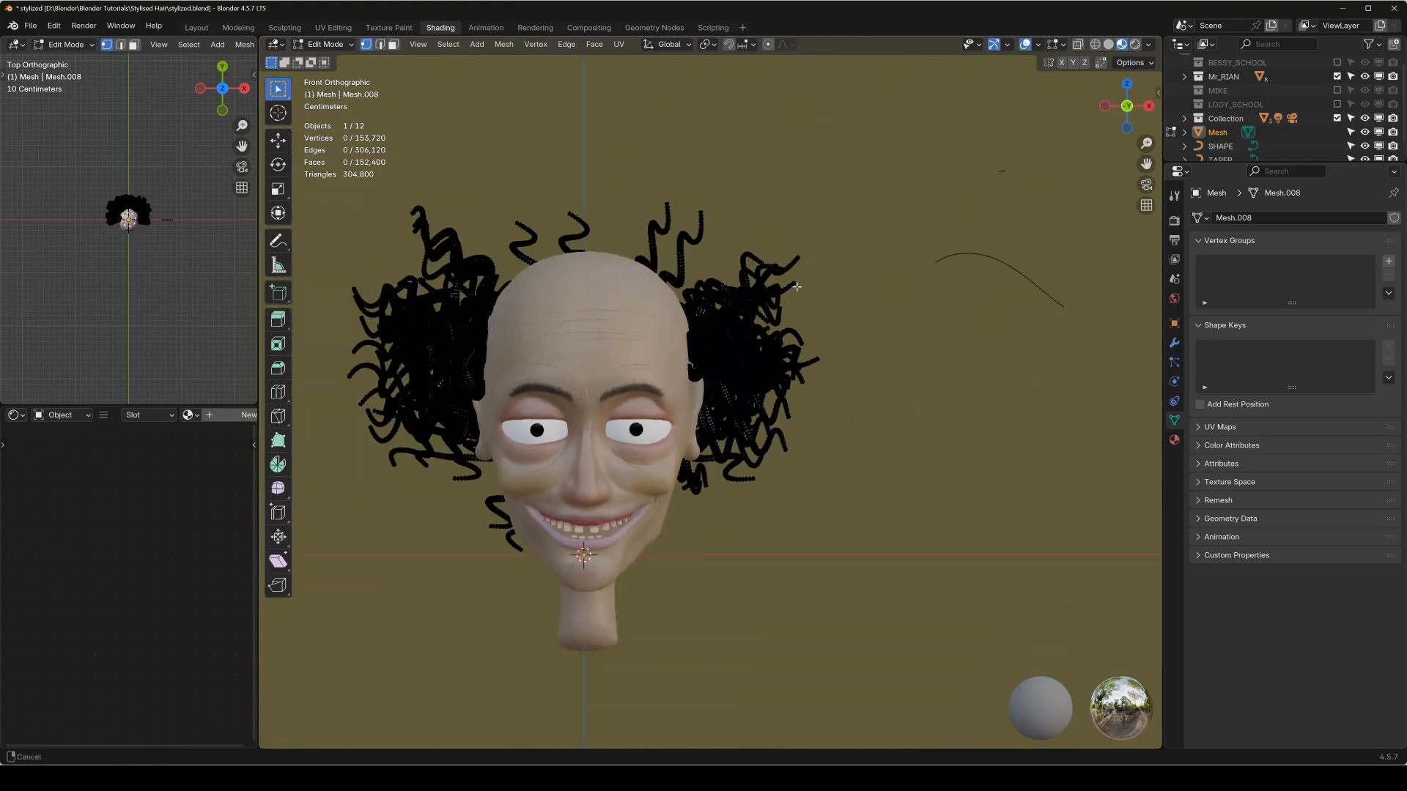
middle_click_drag(796, 287, 1076, 286, "shift")
middle_click_drag(838, 310, 952, 346)
scroll(762, 305, "up", 5)
middle_click_drag(741, 304, 736, 248, "shift")
key("KP_1")
Return to Object Mode and delete the dense hair mesh.
scroll(825, 313, "down", 7)
key("Tab")
scroll(839, 309, "down", 3)
key("x")
left_click(979, 322)
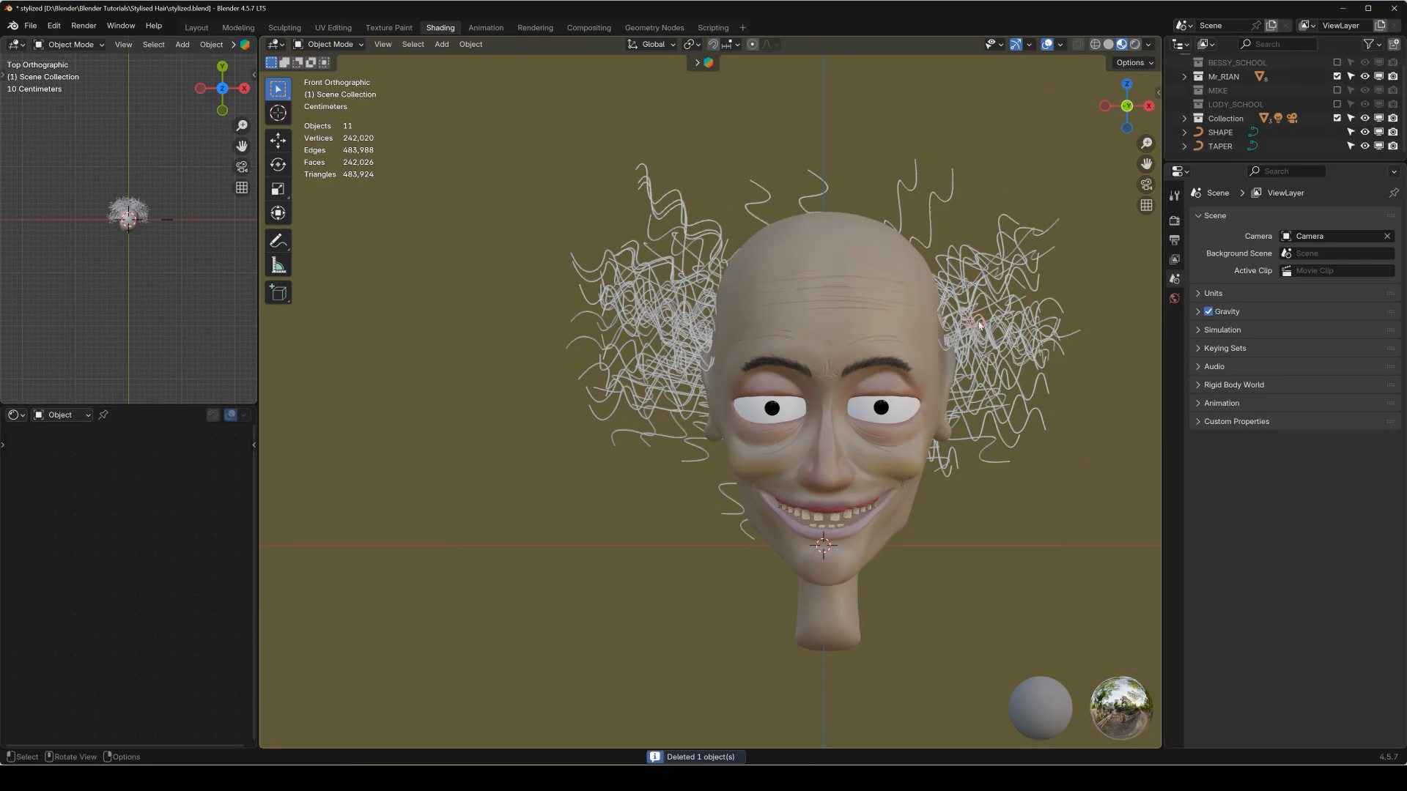
Set the viewport Strand Steps of the head's ParticleSystem.003 hair to 4.
left_click(835, 342)
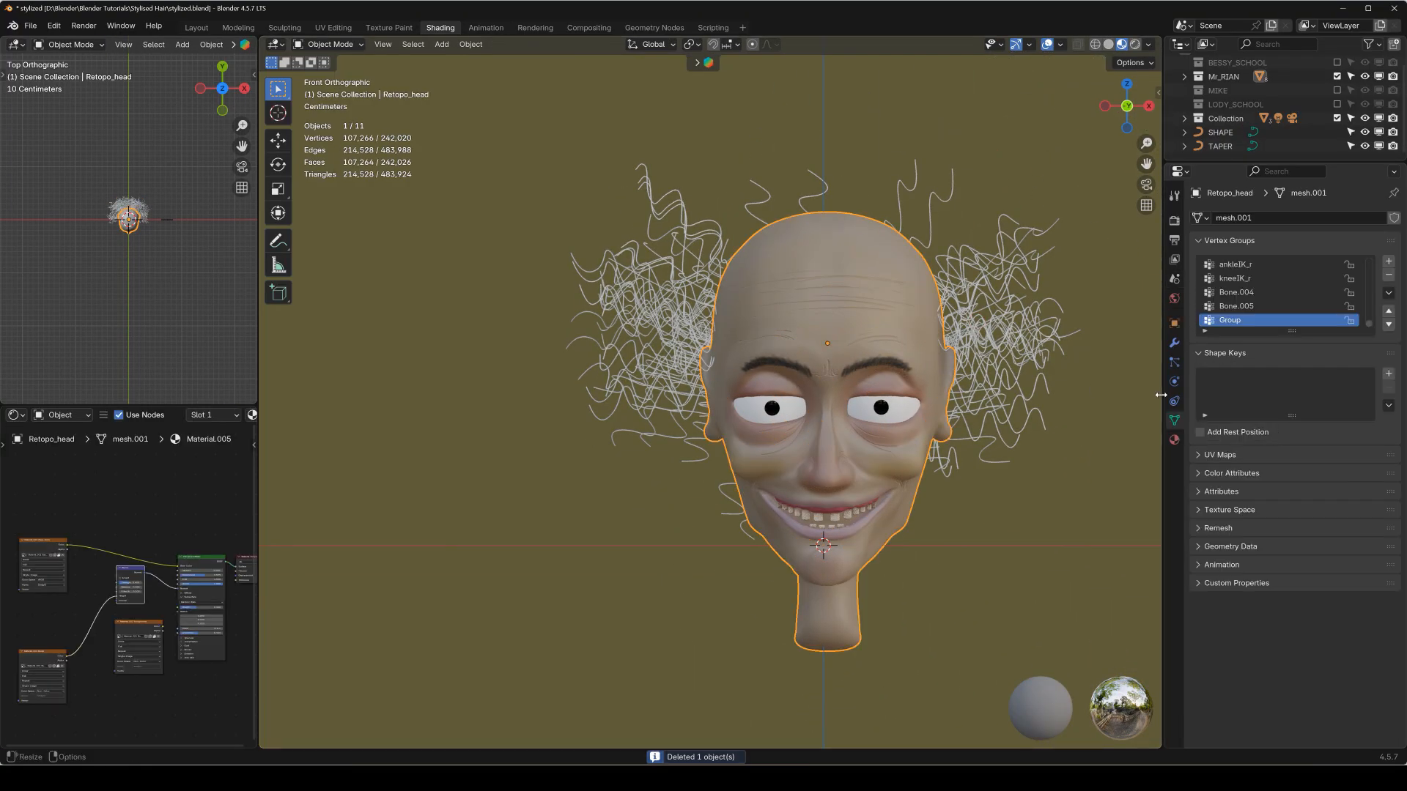
left_click(1174, 343)
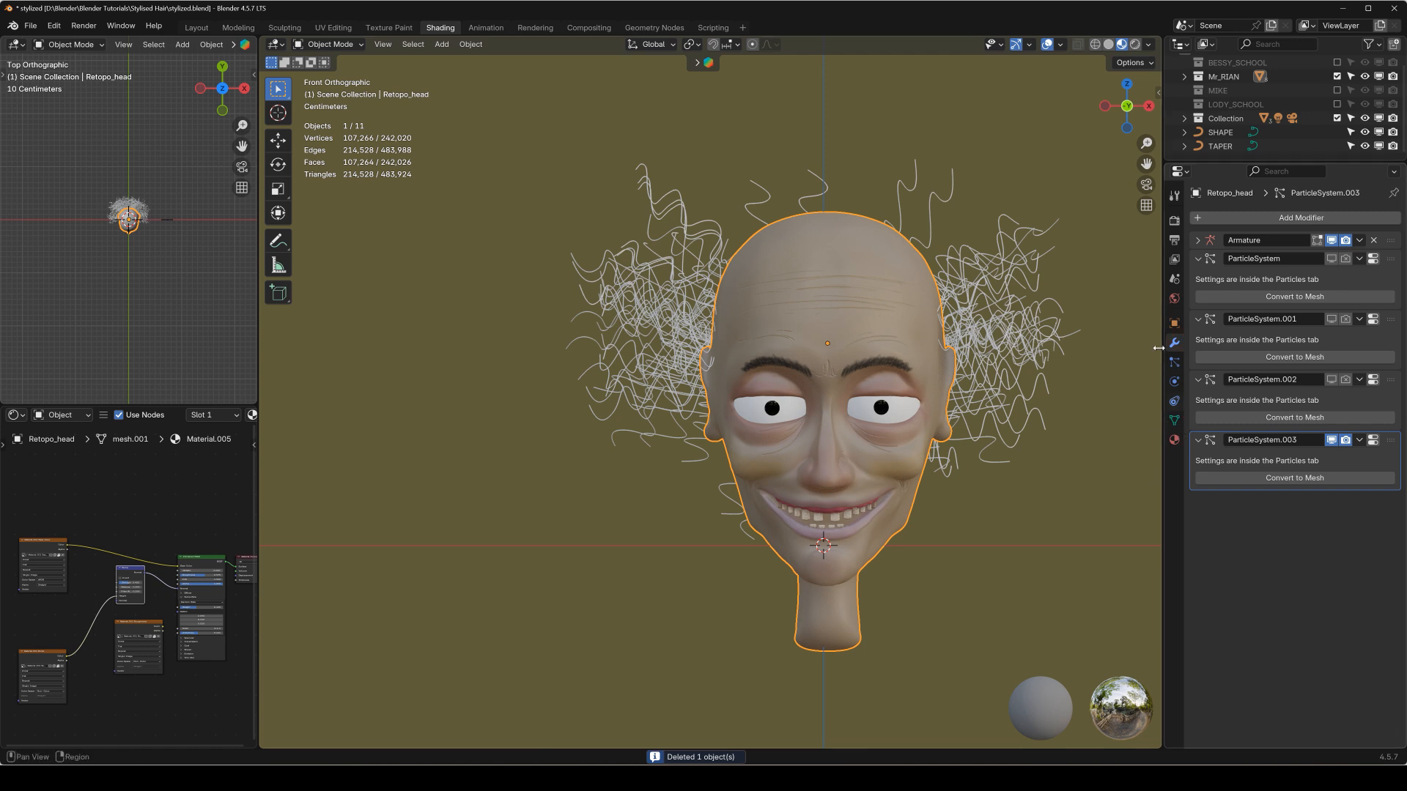
left_click(1176, 363)
scroll(1245, 557, "down", 6)
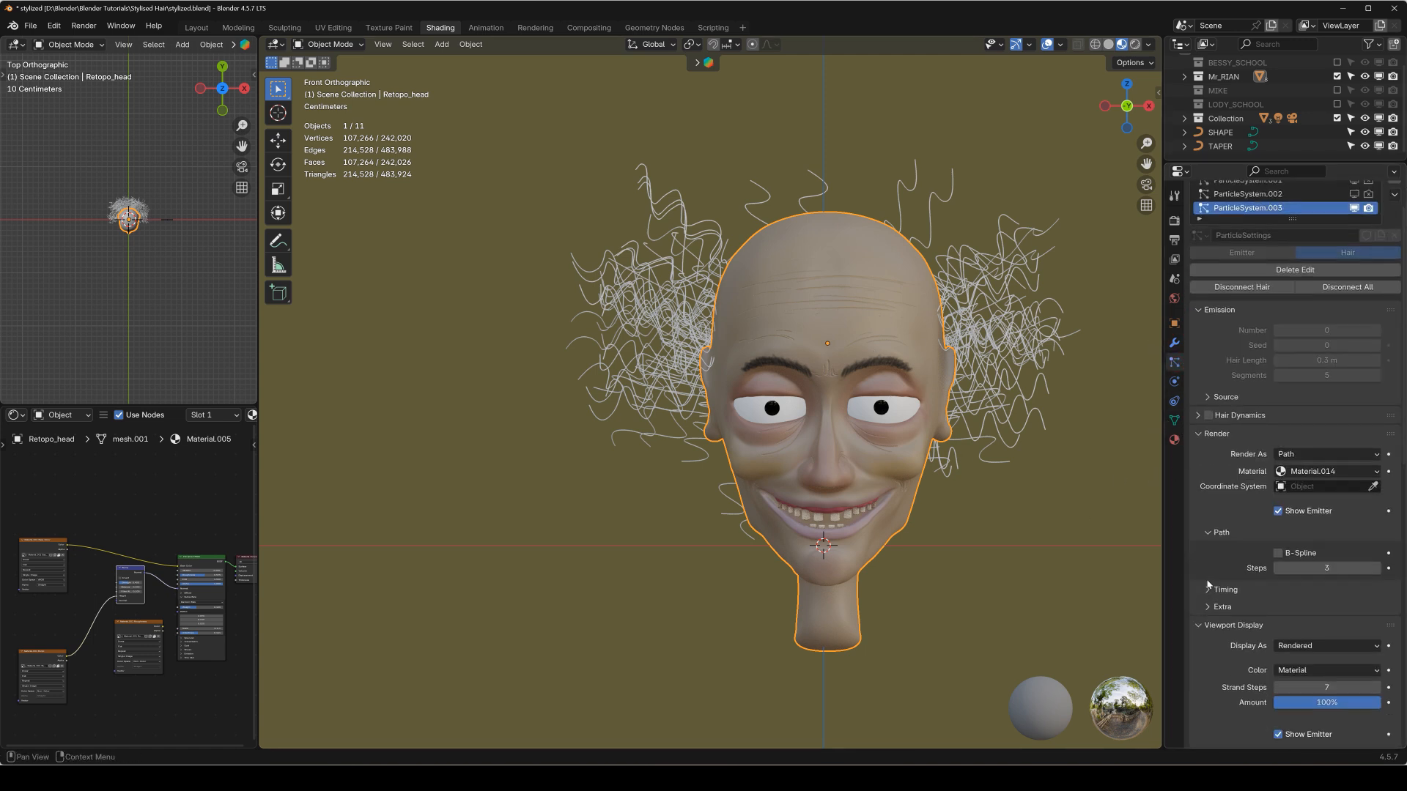
middle_click_drag(921, 373, 791, 416, "shift")
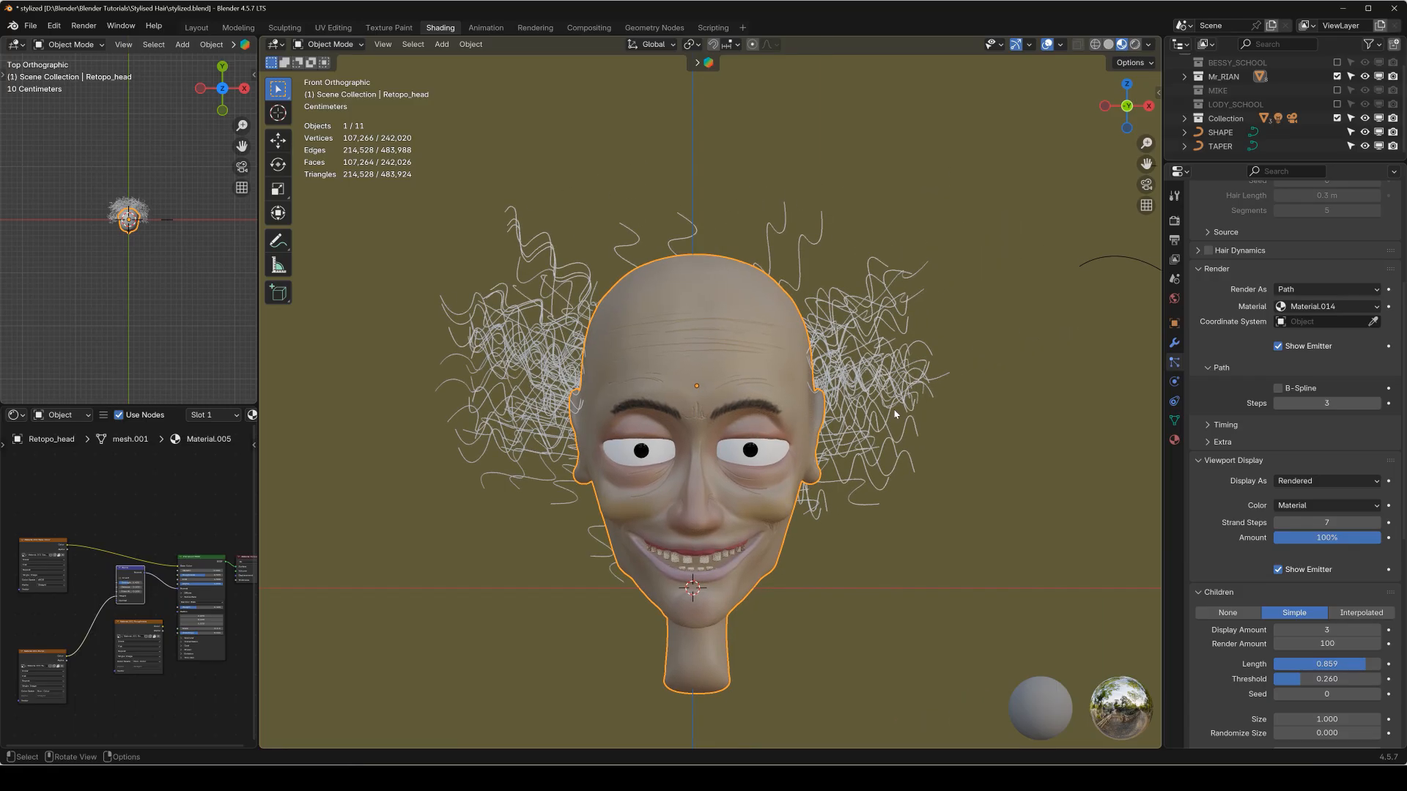
scroll(895, 411, "up", 2)
left_click(1277, 526)
left_click(1277, 526)
left_click(1277, 523)
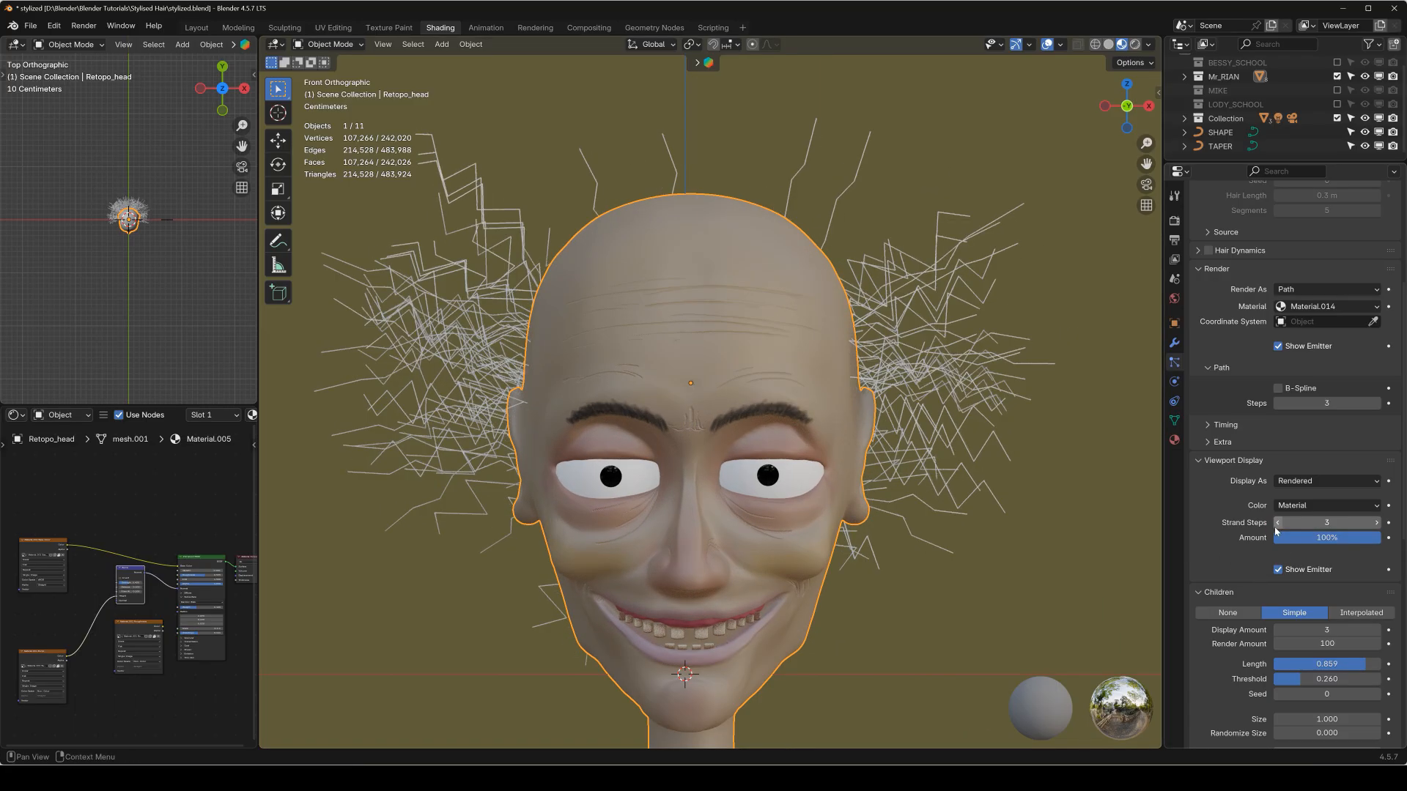
left_click(1277, 523)
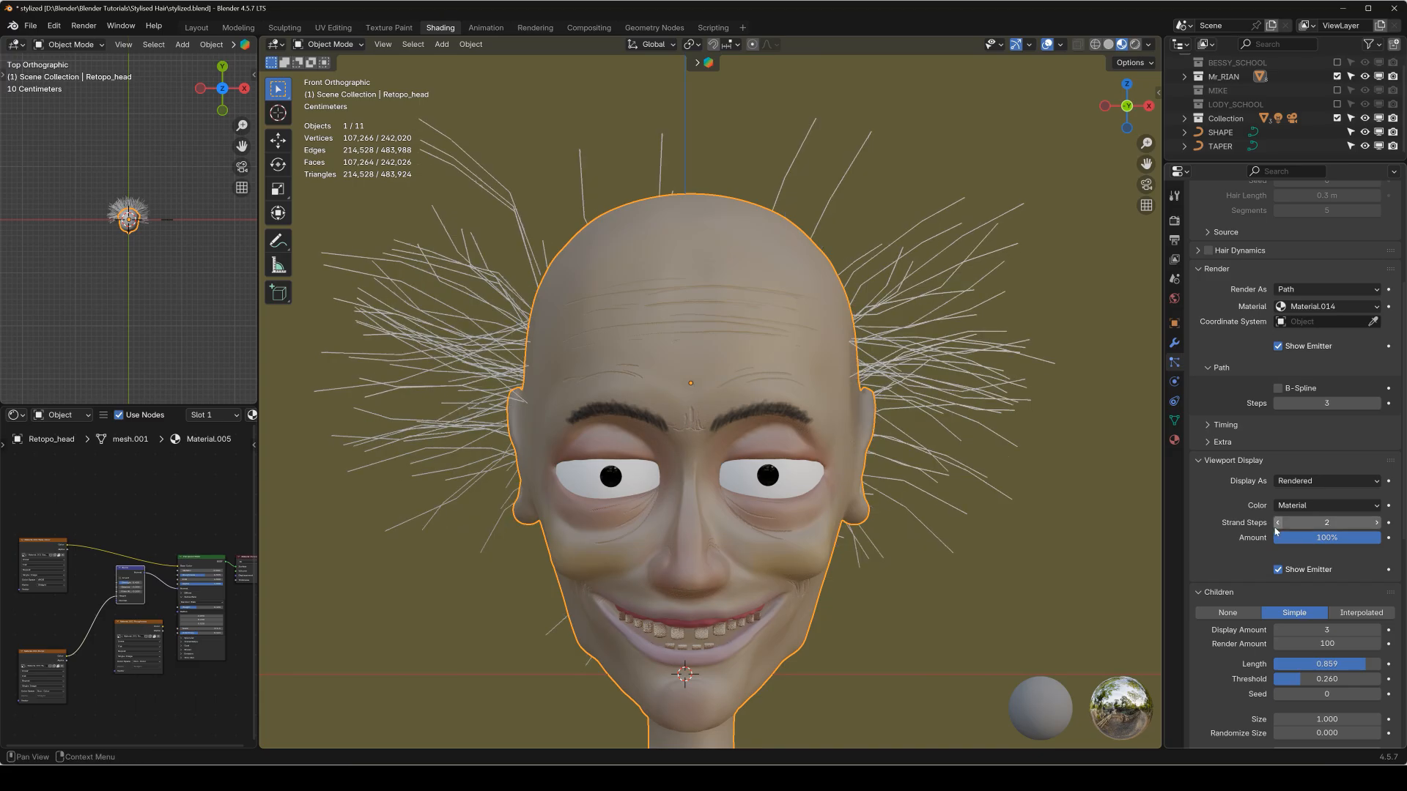
left_click(1377, 523)
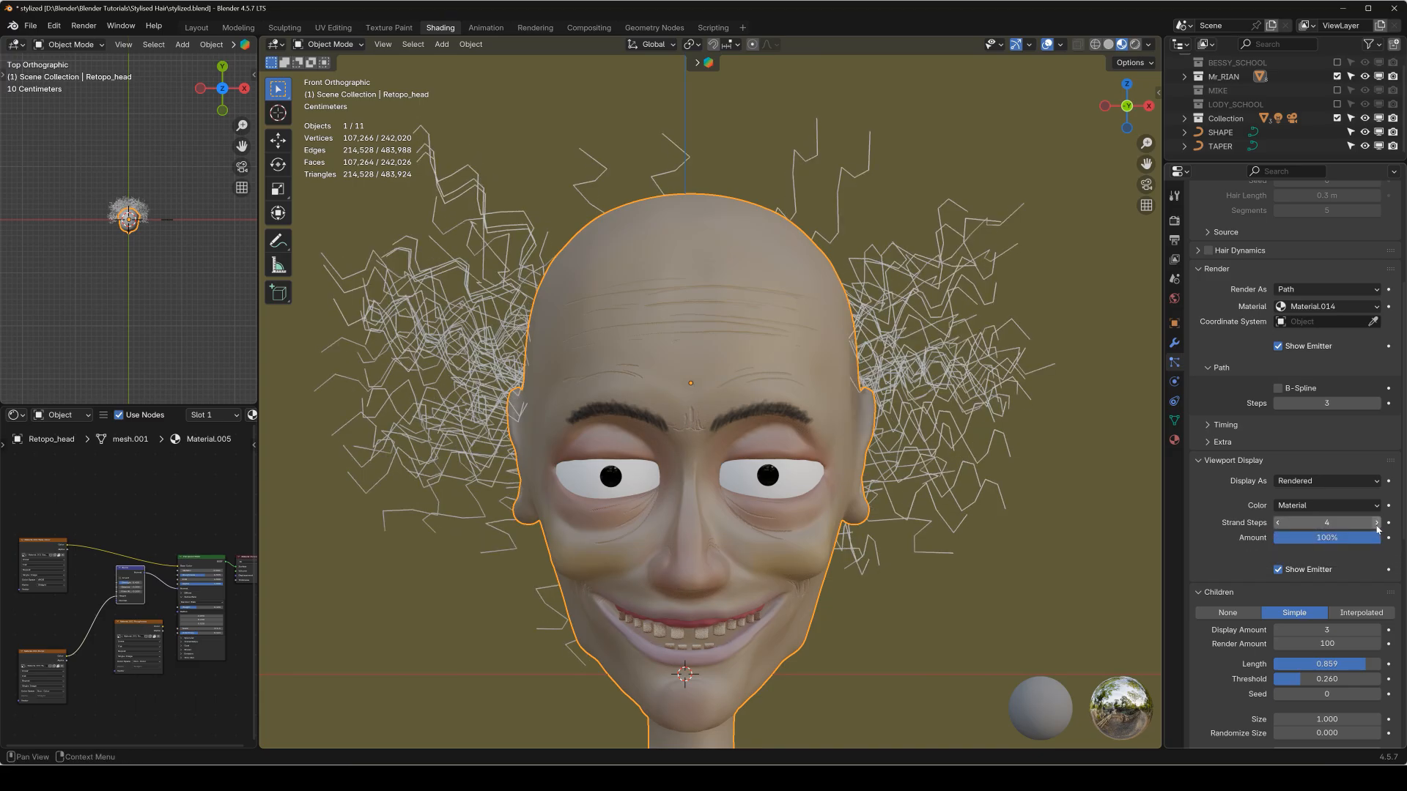
left_click(1376, 522)
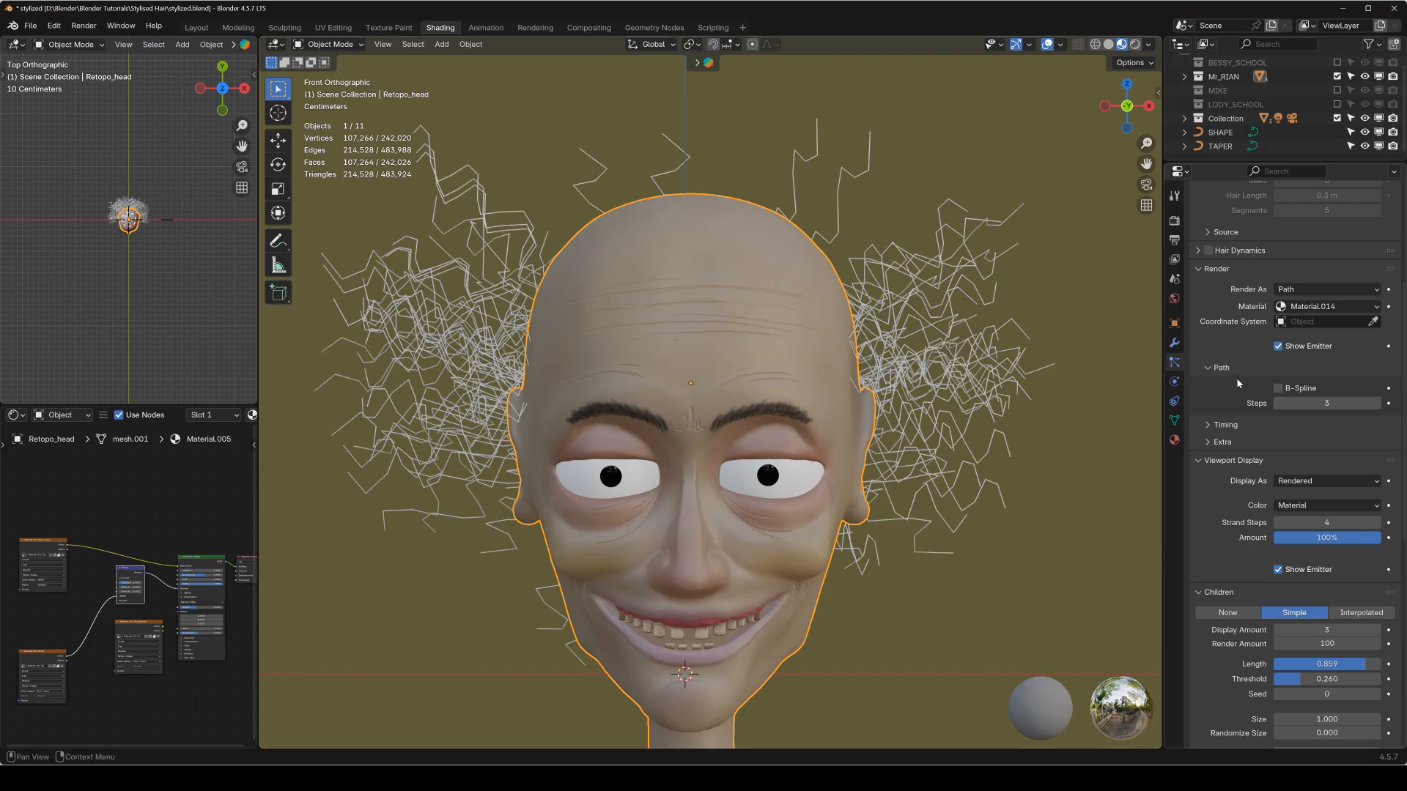
Convert the head's ParticleSystem.003 hair to a mesh and turn that mesh into a curve.
left_click(1174, 343)
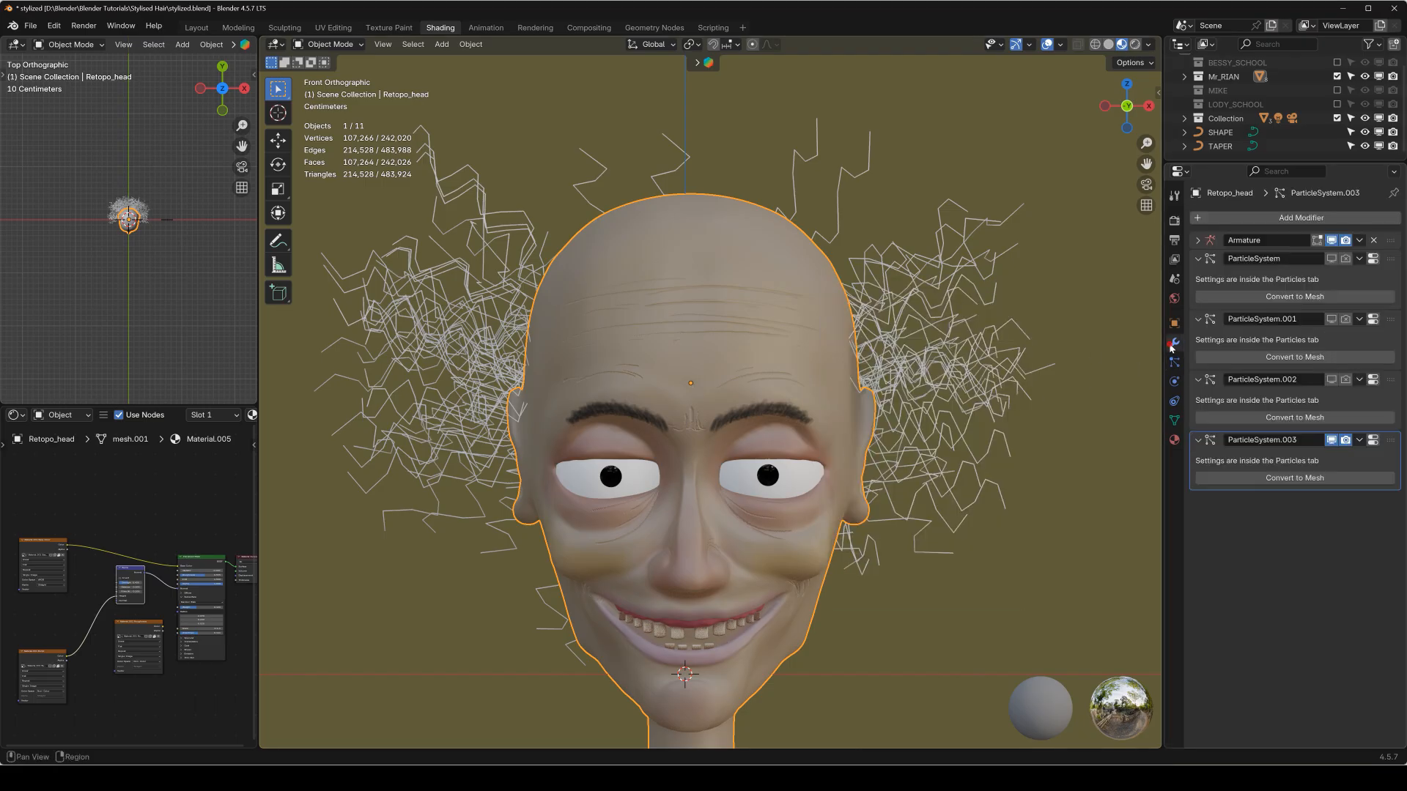
left_click(1291, 478)
key("q")
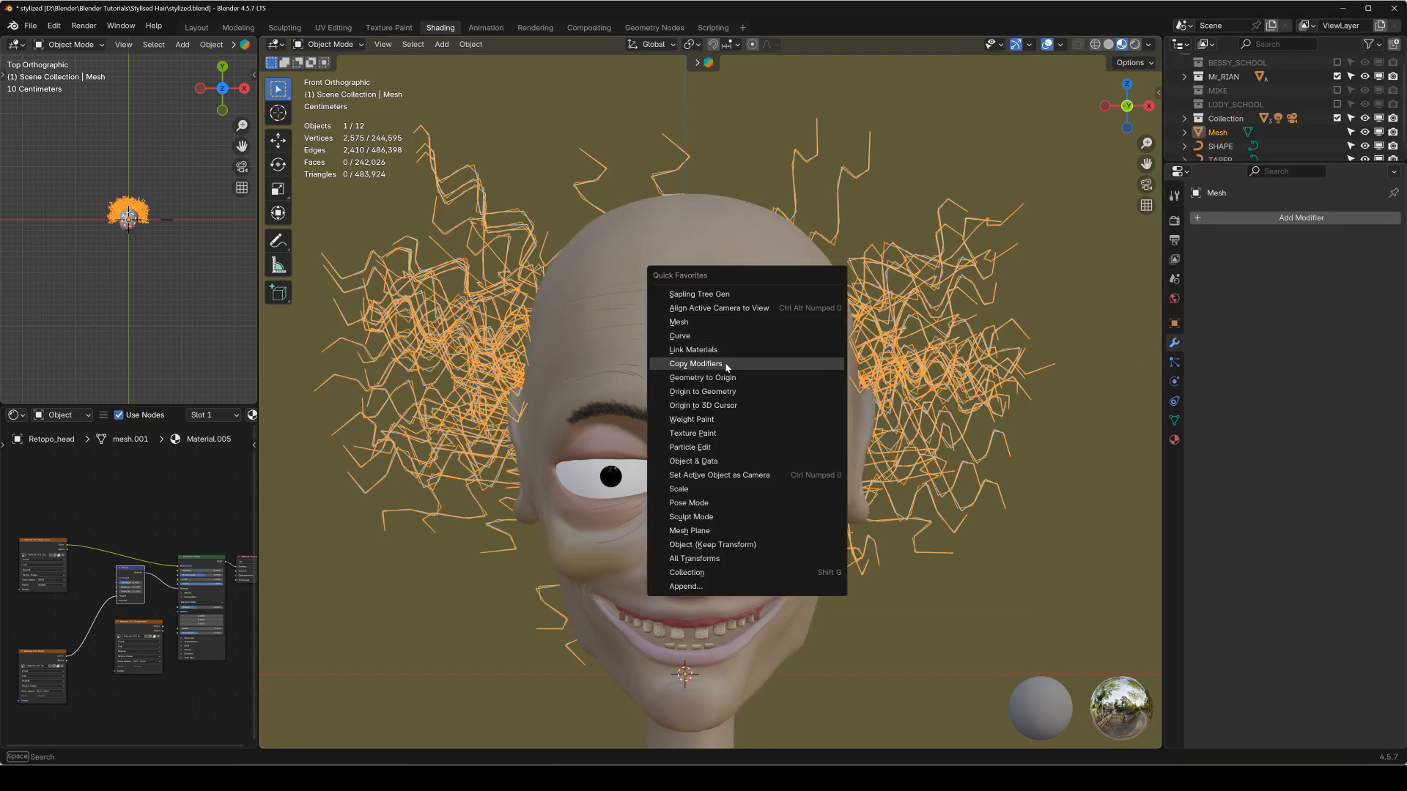
left_click(722, 337)
Bevel the angular hair curve with the SHAPE object and taper it with the TAPER object.
left_click(1175, 401)
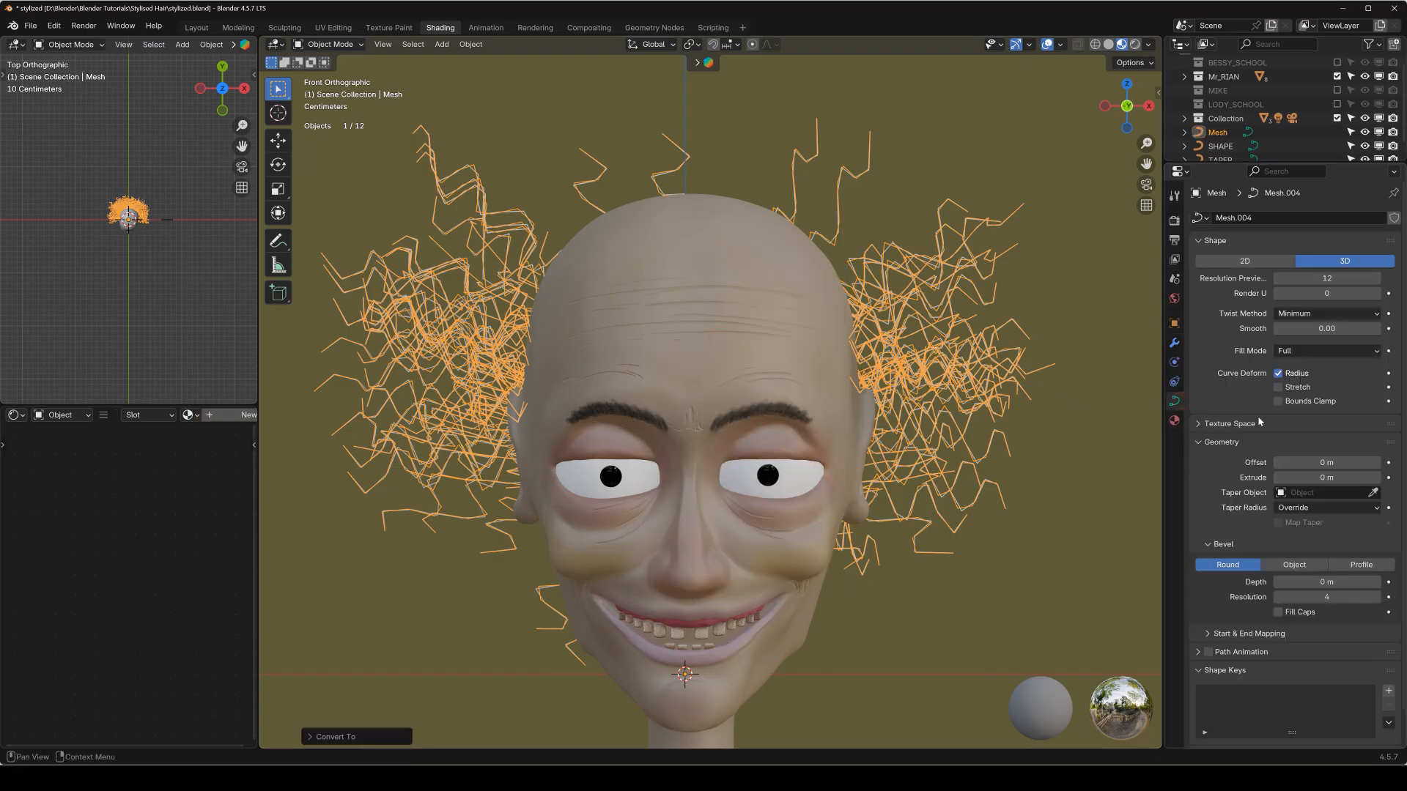
left_click(1292, 568)
left_click(1294, 583)
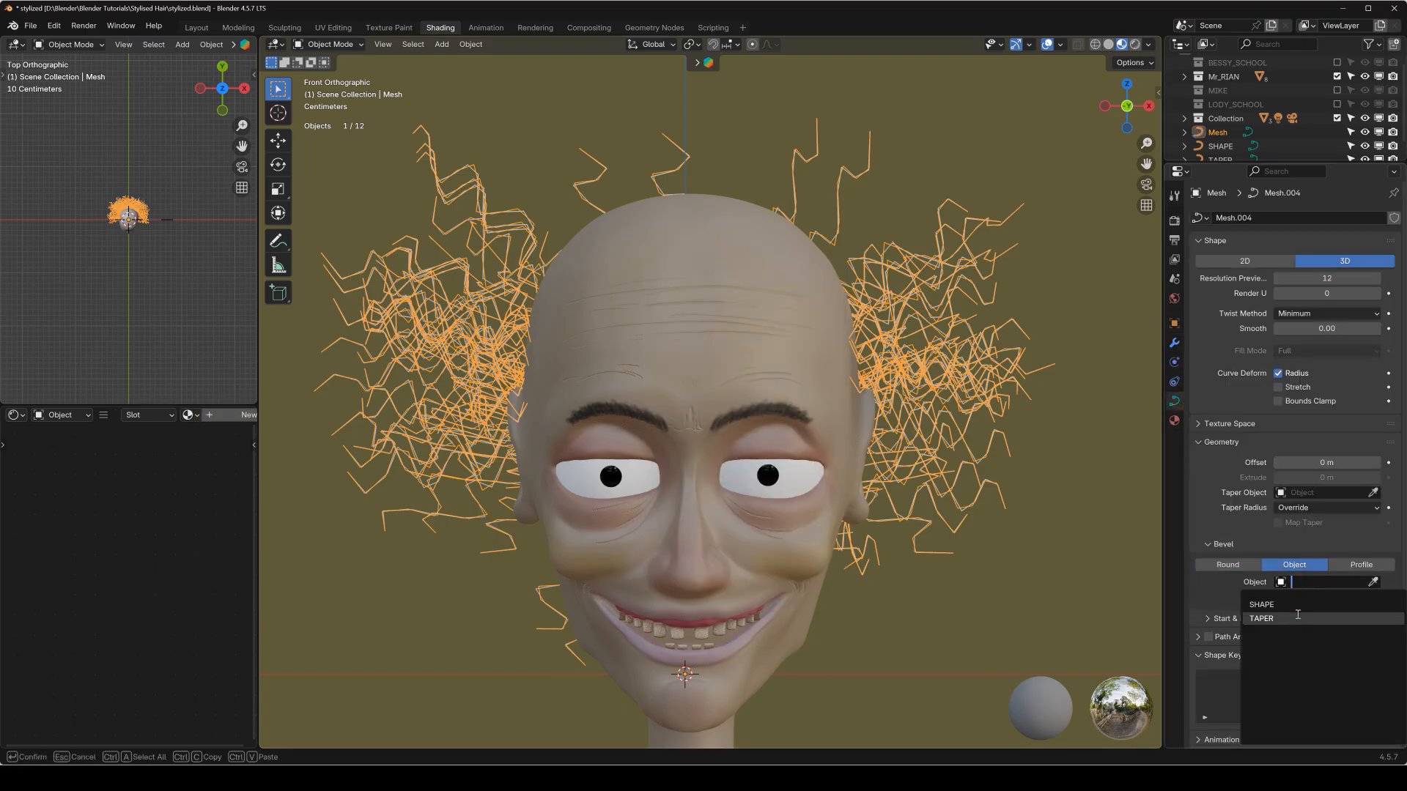
left_click(1298, 604)
left_click(1312, 496)
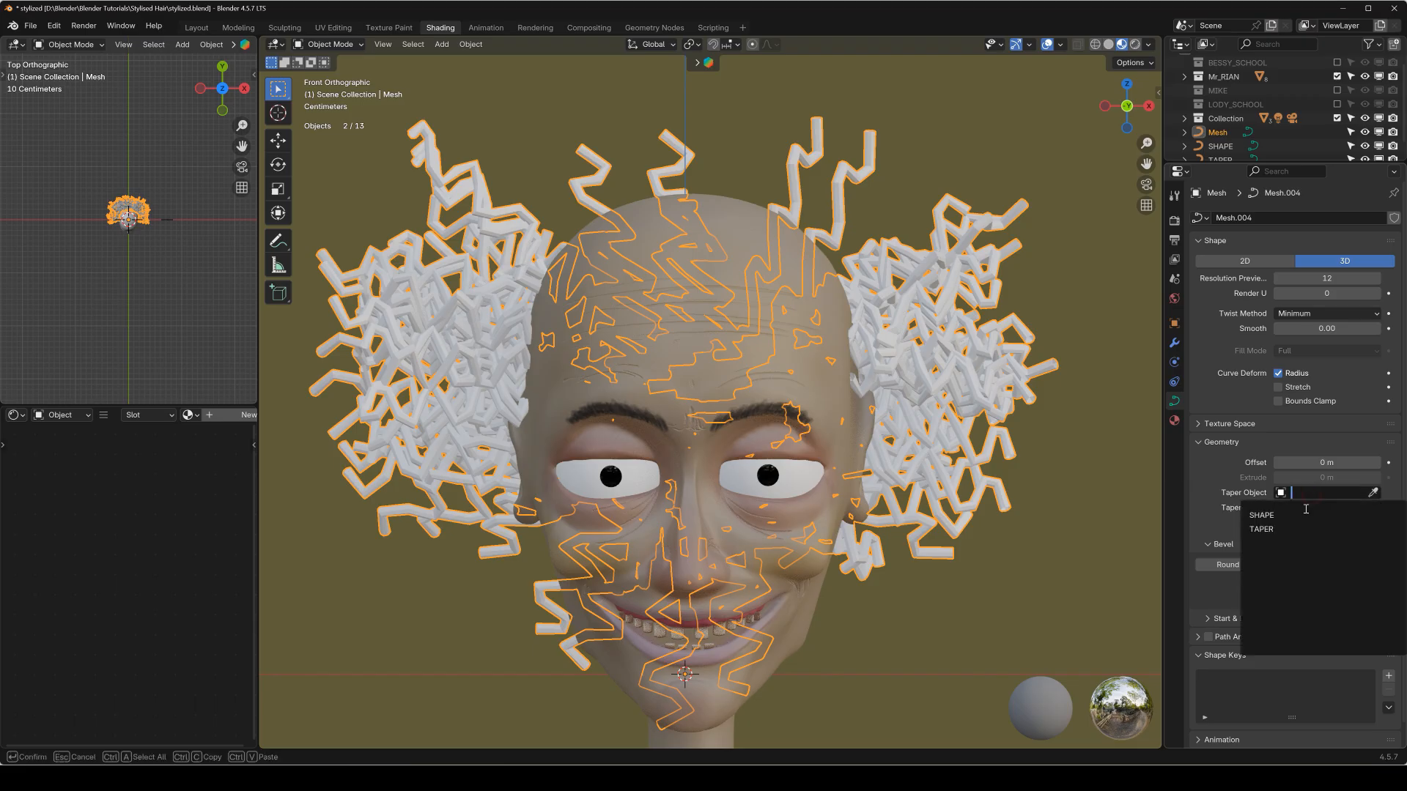
left_click(1297, 526)
Convert the beveled, tapered four-step hair curve to a mesh.
middle_click_drag(903, 345, 856, 357)
middle_click_drag(983, 306, 815, 398, "shift")
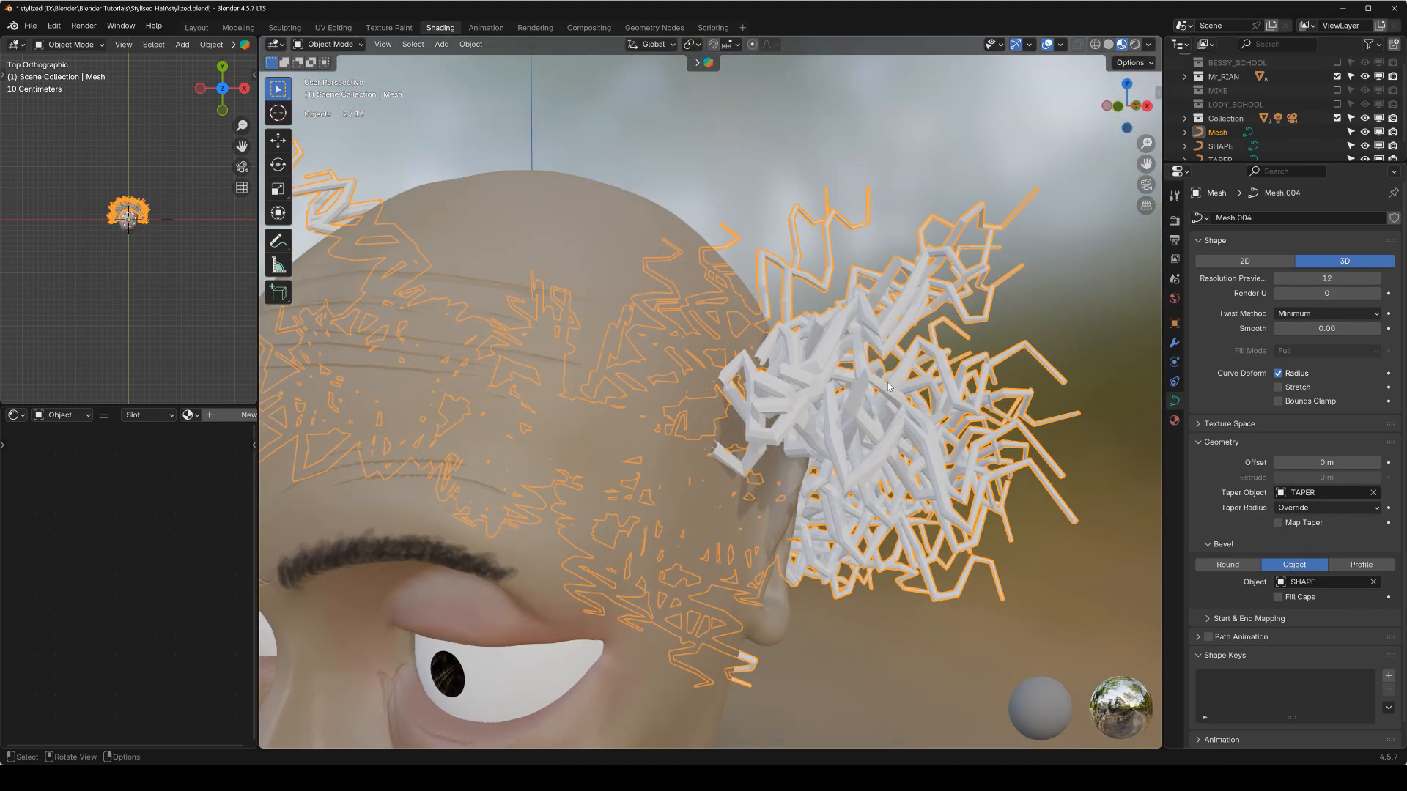
key("q")
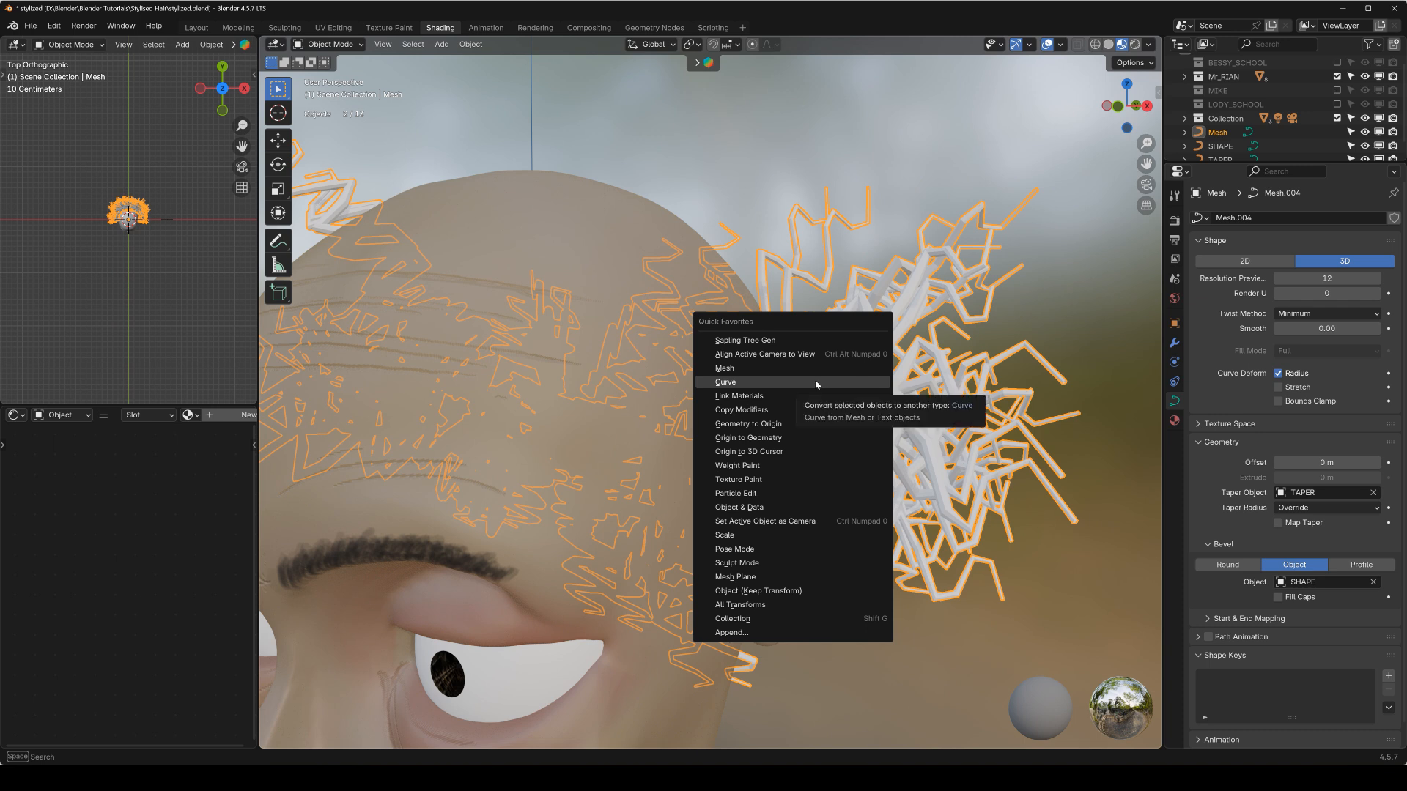
left_click(818, 370)
Inspect the lighter hair mesh's topology up close in Edit Mode and return to Object Mode.
middle_click_drag(858, 403, 869, 435)
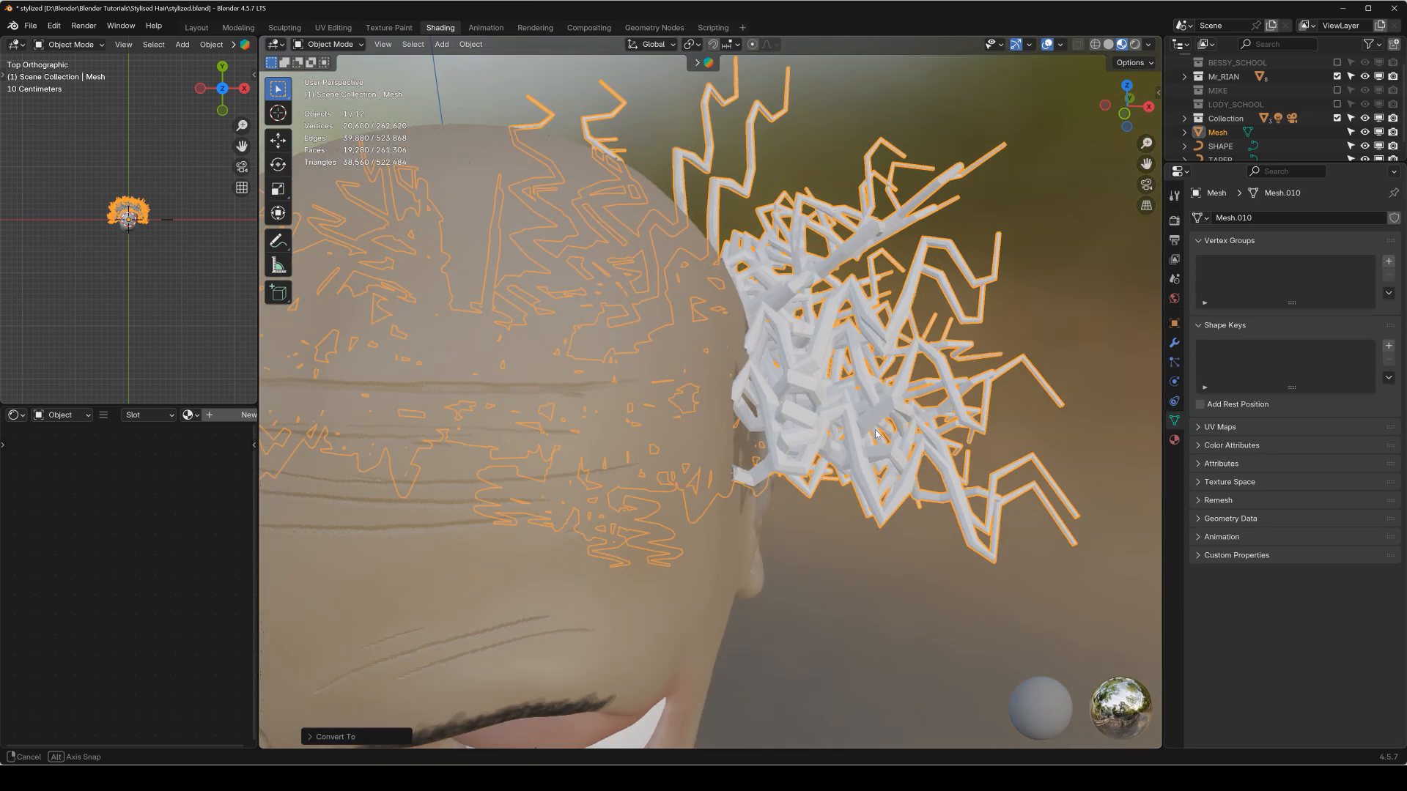
scroll(869, 435, "up", 3)
scroll(906, 410, "up", 2)
key("Tab")
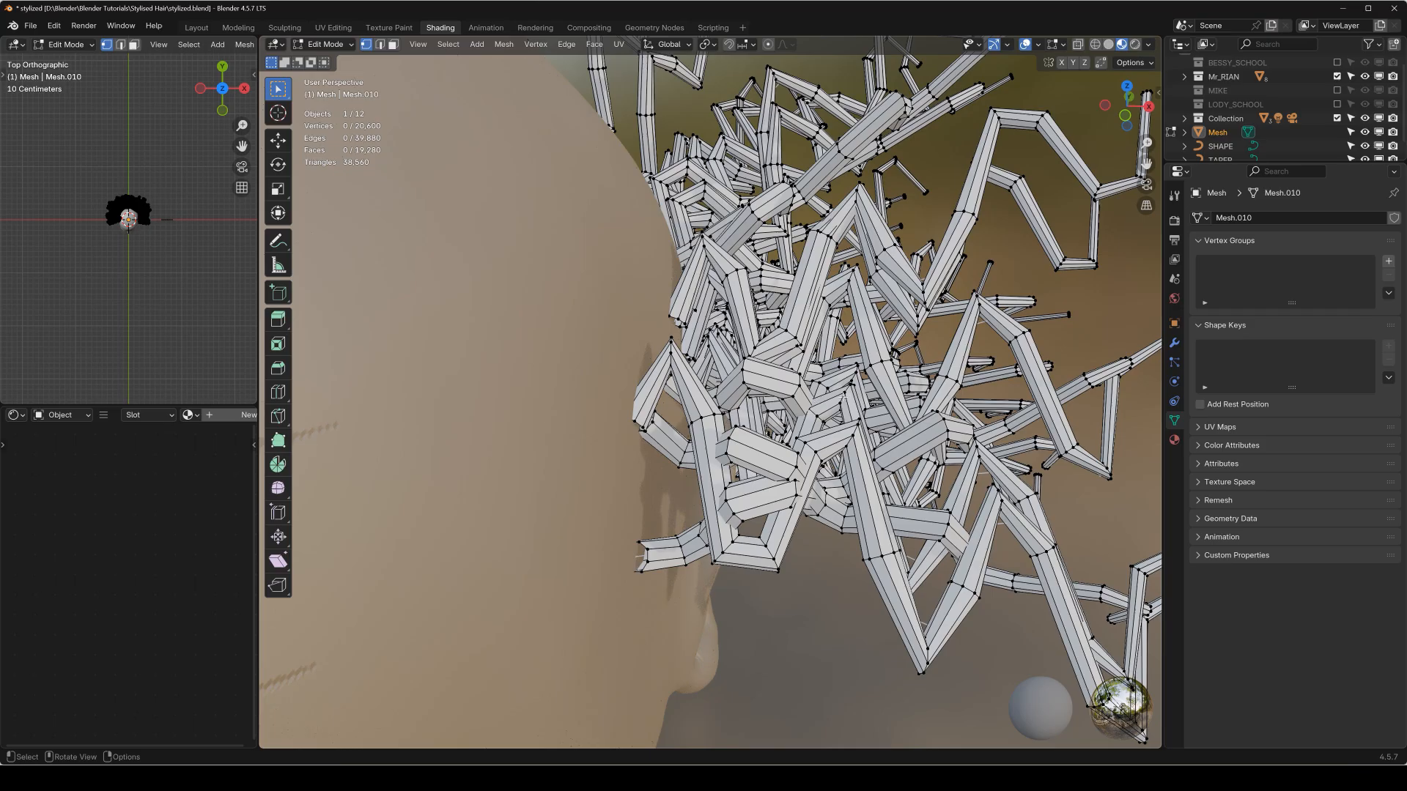
scroll(867, 388, "up", 4)
key("KP_1")
scroll(839, 403, "down", 4)
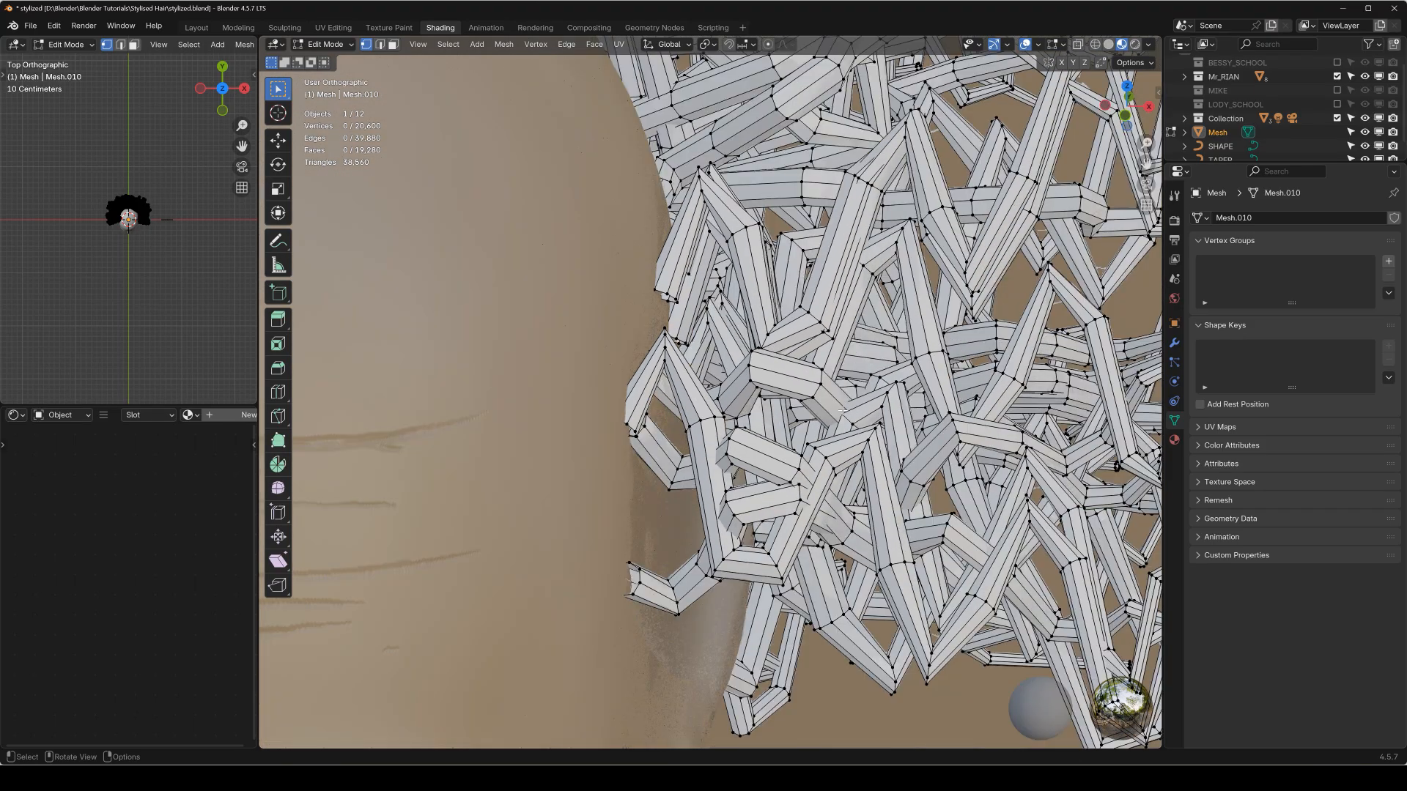
scroll(843, 412, "down", 4)
key("Tab")
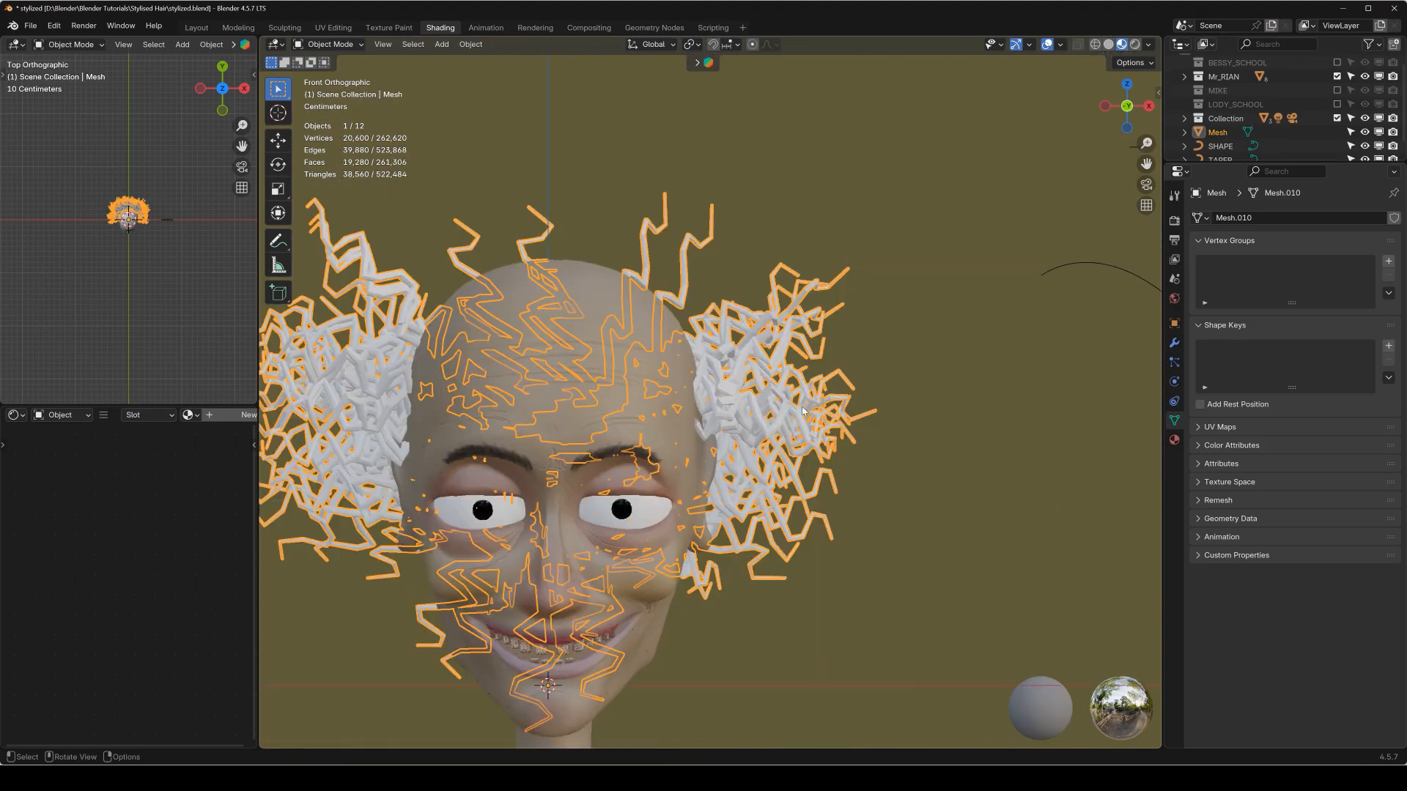
Deselect the hair mesh, preview the whole head in Rendered shading, and switch the viewport to Solid shading.
middle_click_drag(621, 402, 820, 363, "shift")
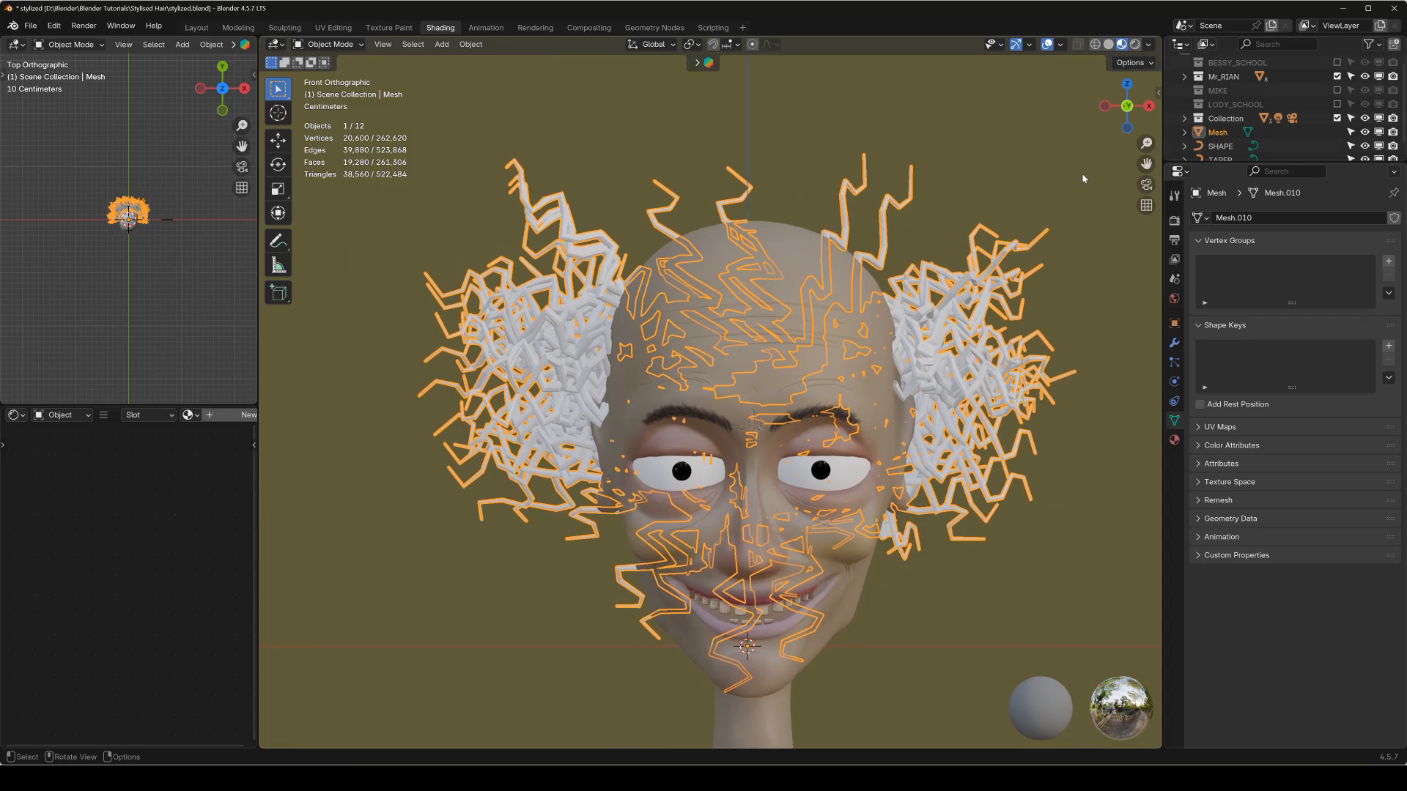
scroll(810, 315, "down", 1)
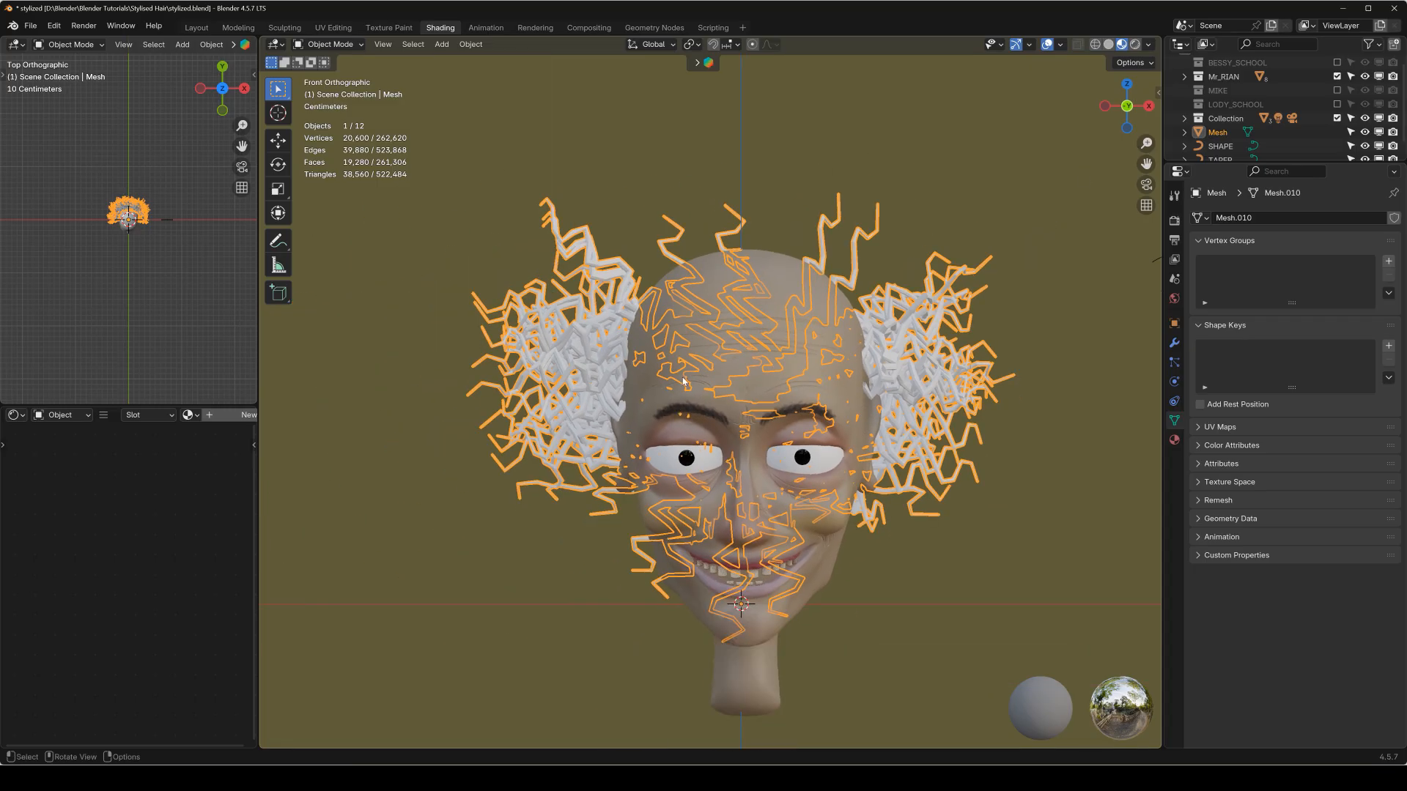
middle_click_drag(684, 380, 765, 395)
key("KP_1")
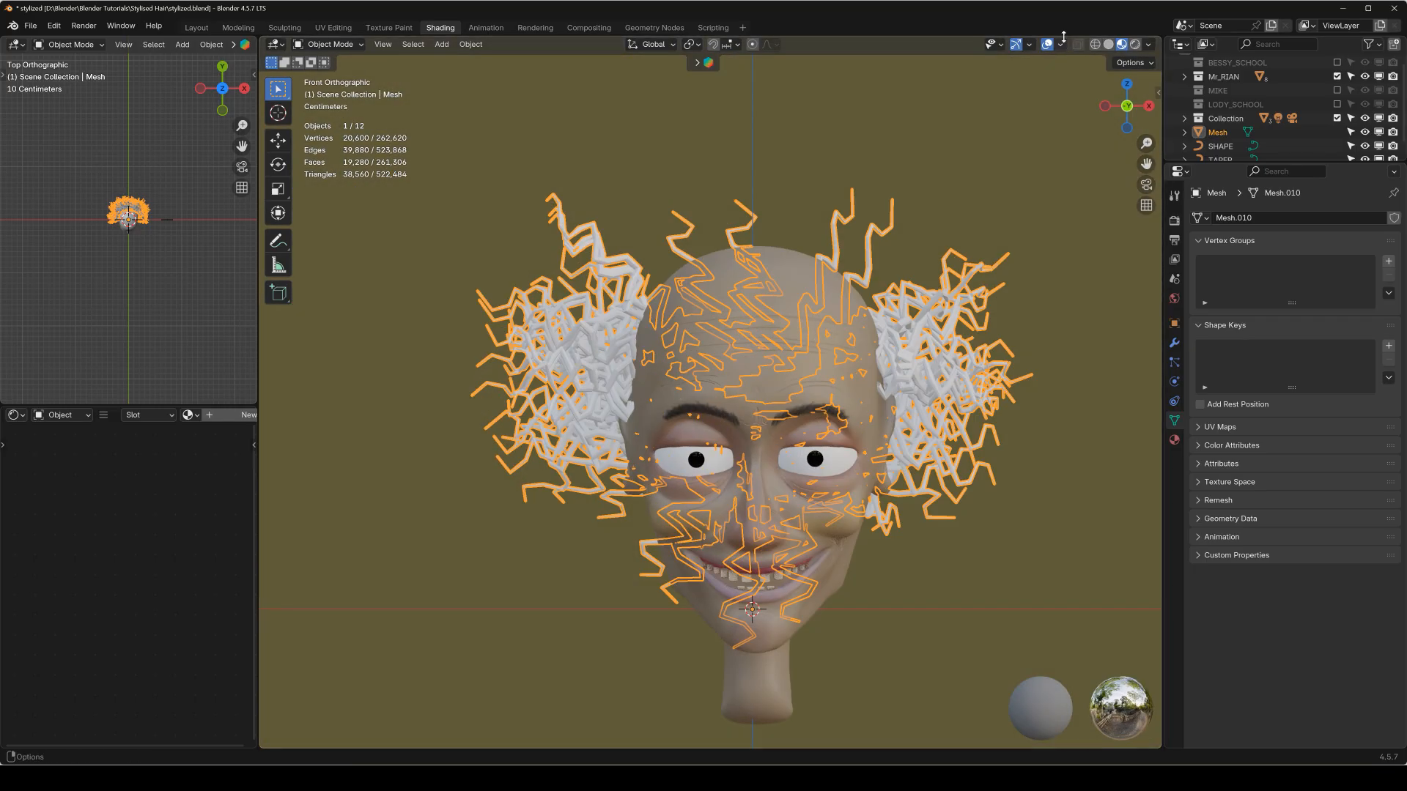
left_click(1133, 45)
left_click(737, 380)
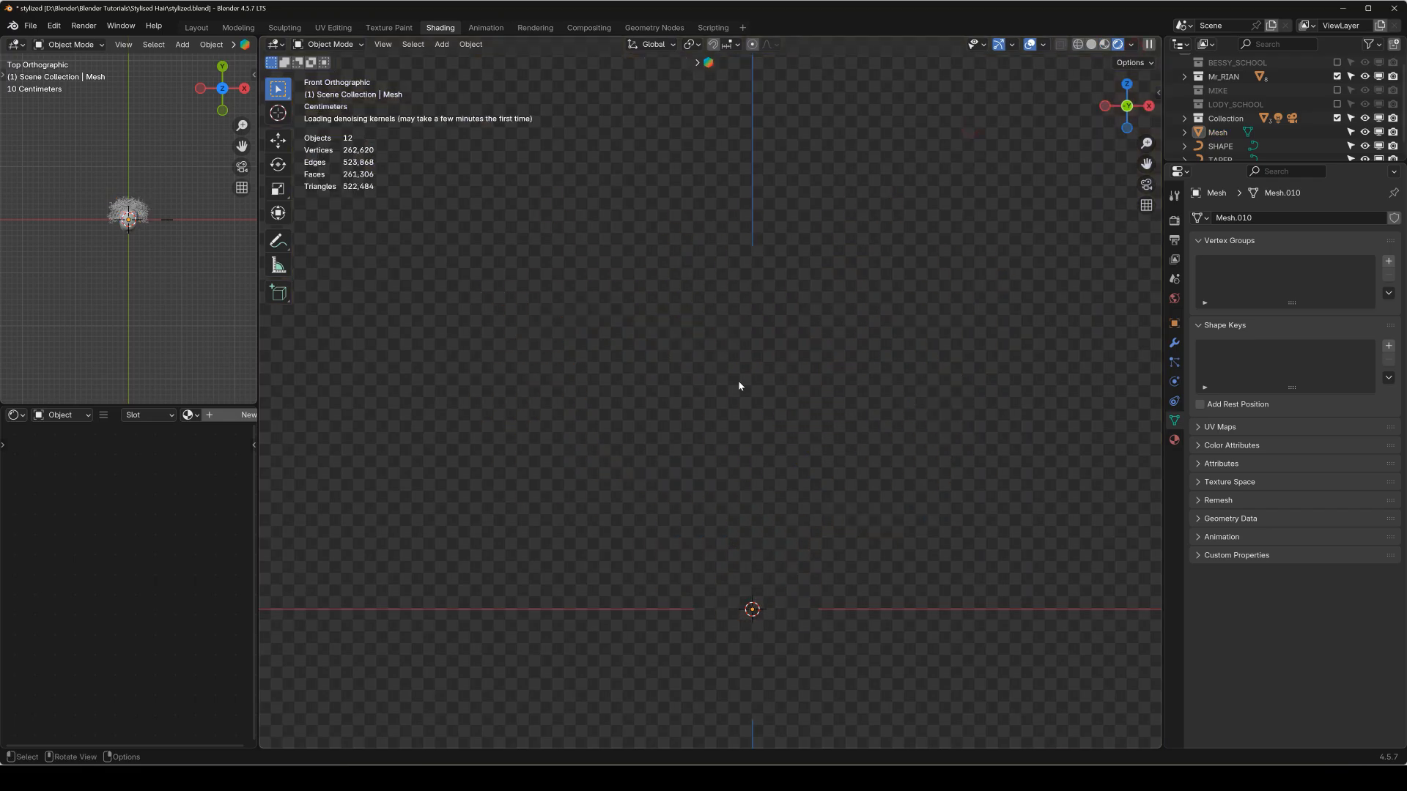
scroll(697, 363, "down", 2)
mouse_move(666, 357)
middle_mouse_down()
mouse_move(890, 358)
mouse_move(1070, 393)
mouse_move(784, 385)
mouse_move(804, 365)
mouse_move(757, 367)
middle_mouse_up()
left_click(1091, 50)
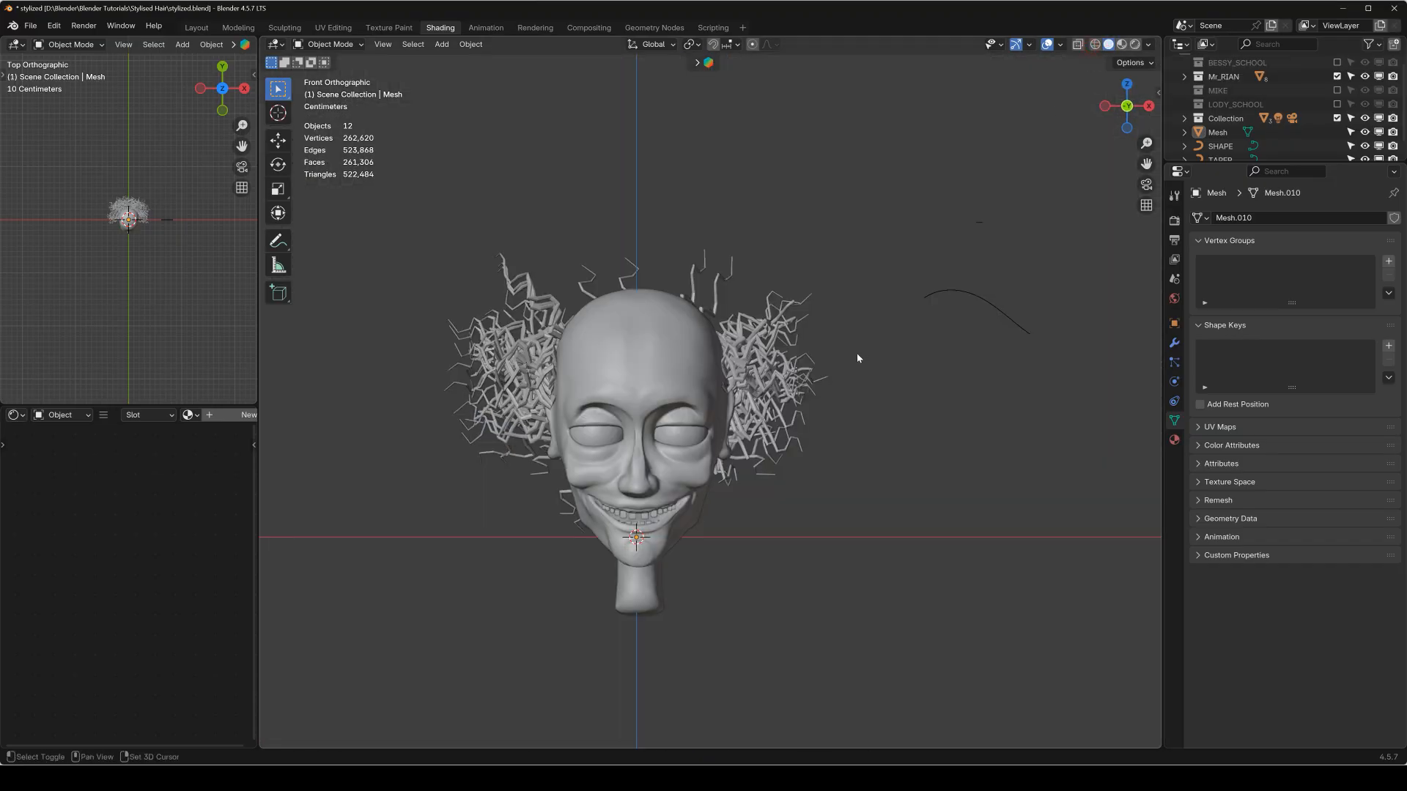
Add a mesh plane and move it up above the head in front view.
scroll(812, 405, "down", 3)
key("shift+a")
mouse_move(838, 308)
left_click(886, 308)
scroll(653, 479, "down", 4)
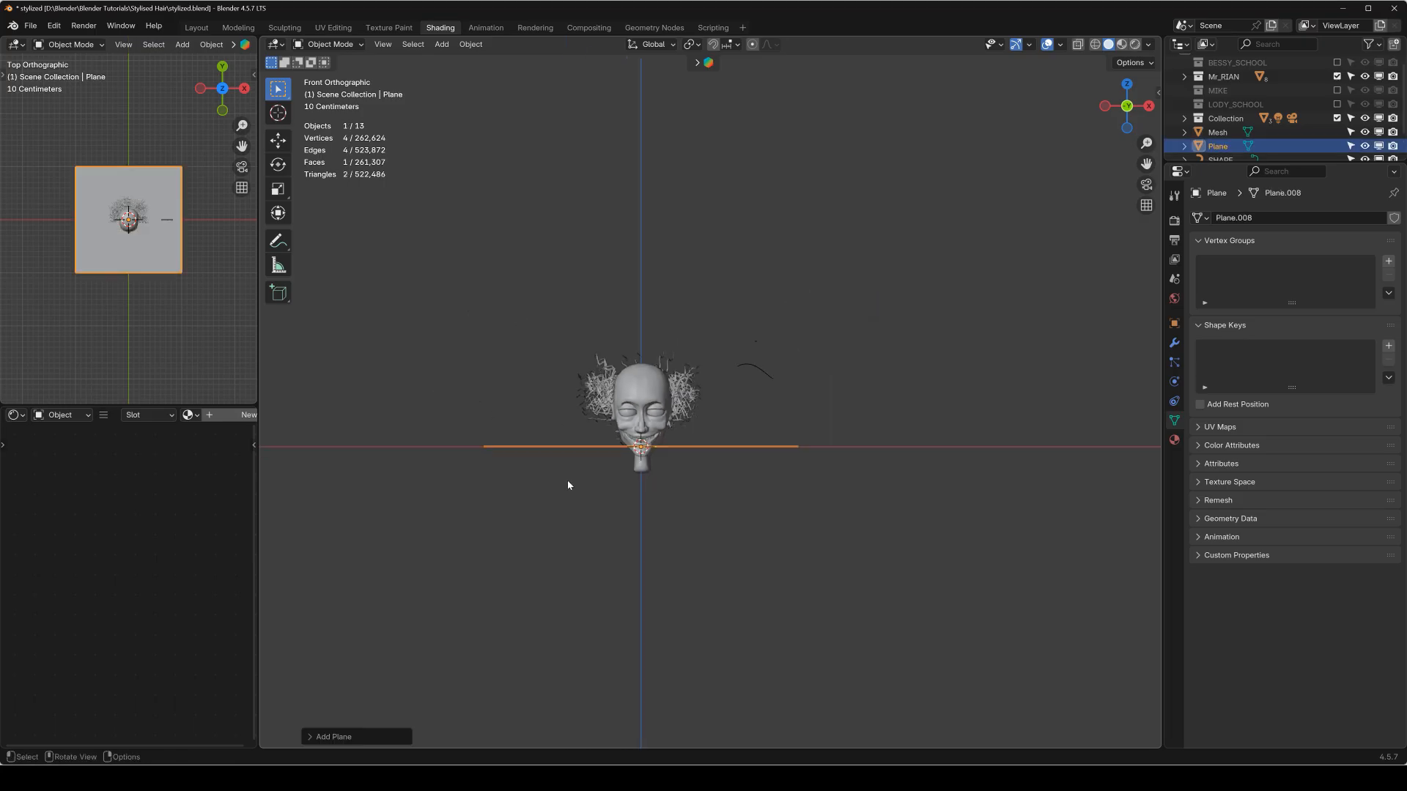
key("g")
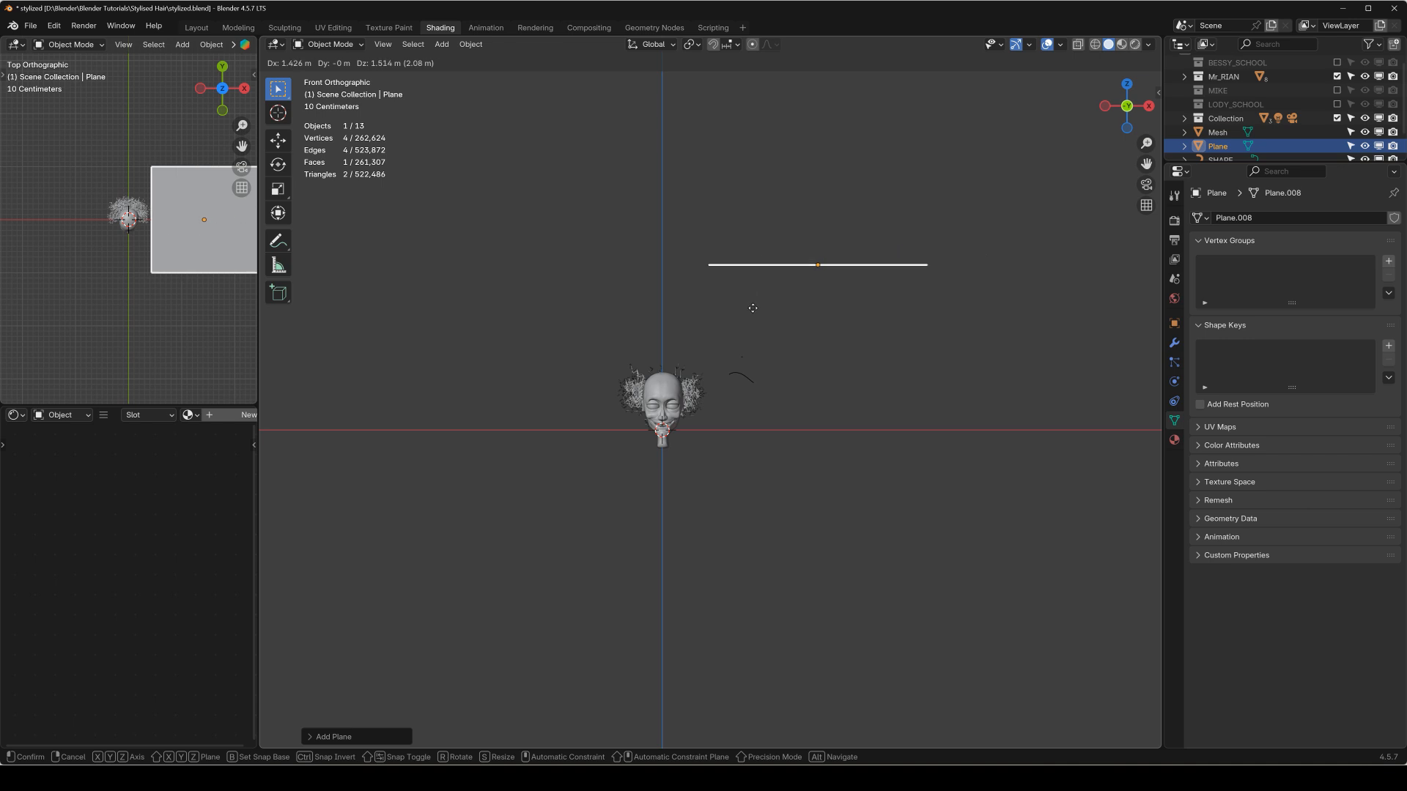
left_click(753, 305)
Stretch the plane along the X axis to several times its width.
scroll(811, 298, "down", 2)
middle_click_drag(937, 288, 816, 367, "shift")
key("s")
key("x")
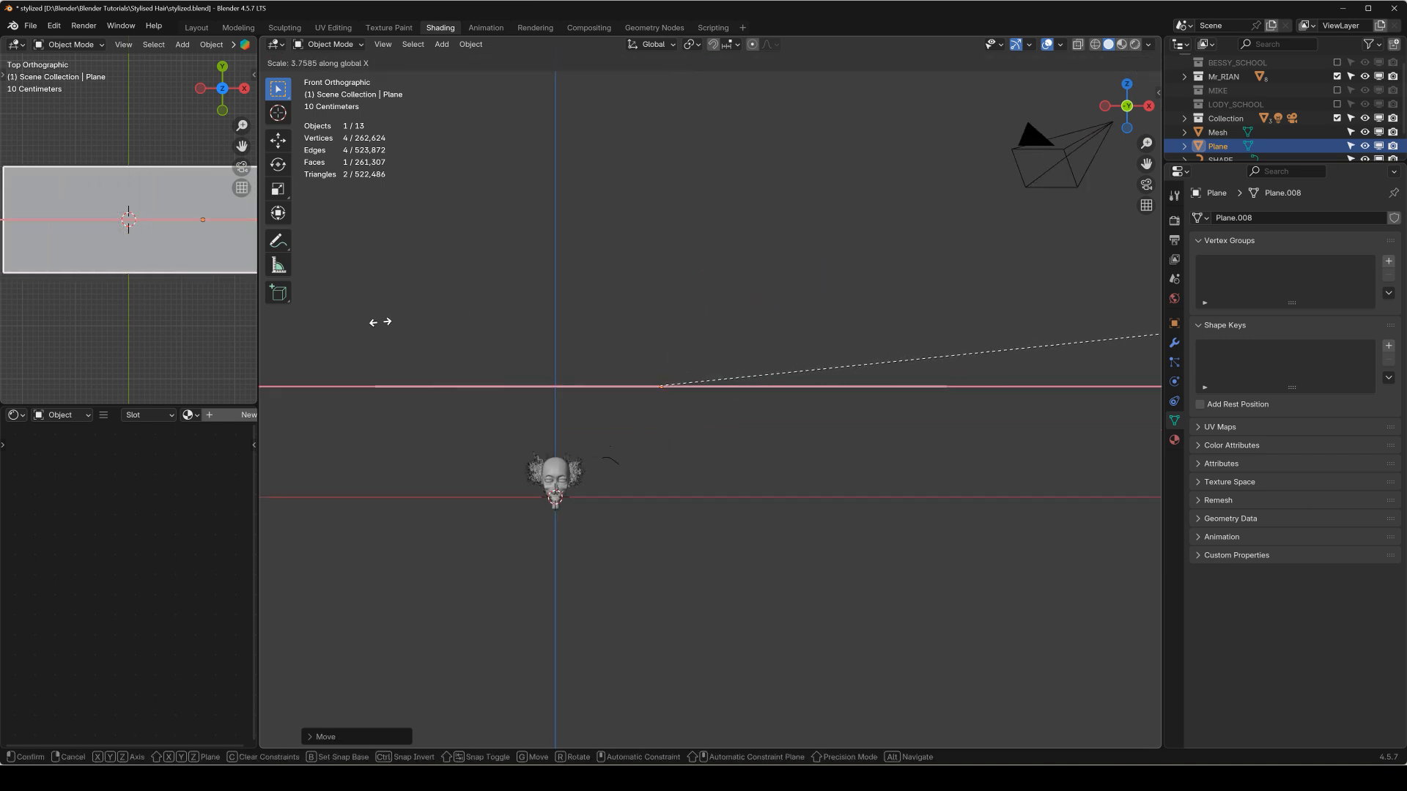
left_click(782, 289)
Narrow the plane along the Y axis into a thin strip and apply its scale.
middle_click_drag(782, 289, 897, 307)
scroll(806, 314, "down", 3)
scroll(700, 377, "up", 1)
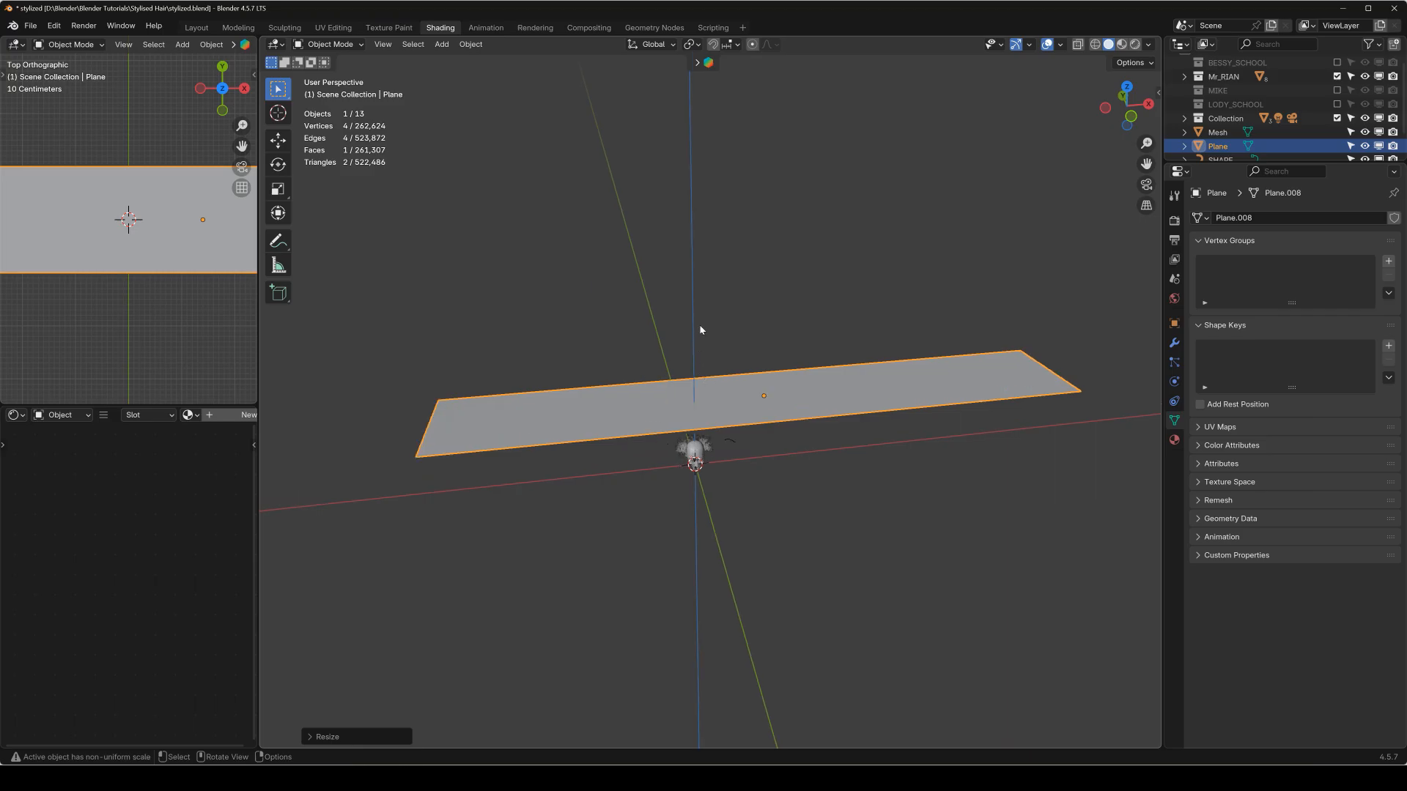
key("s")
key("y")
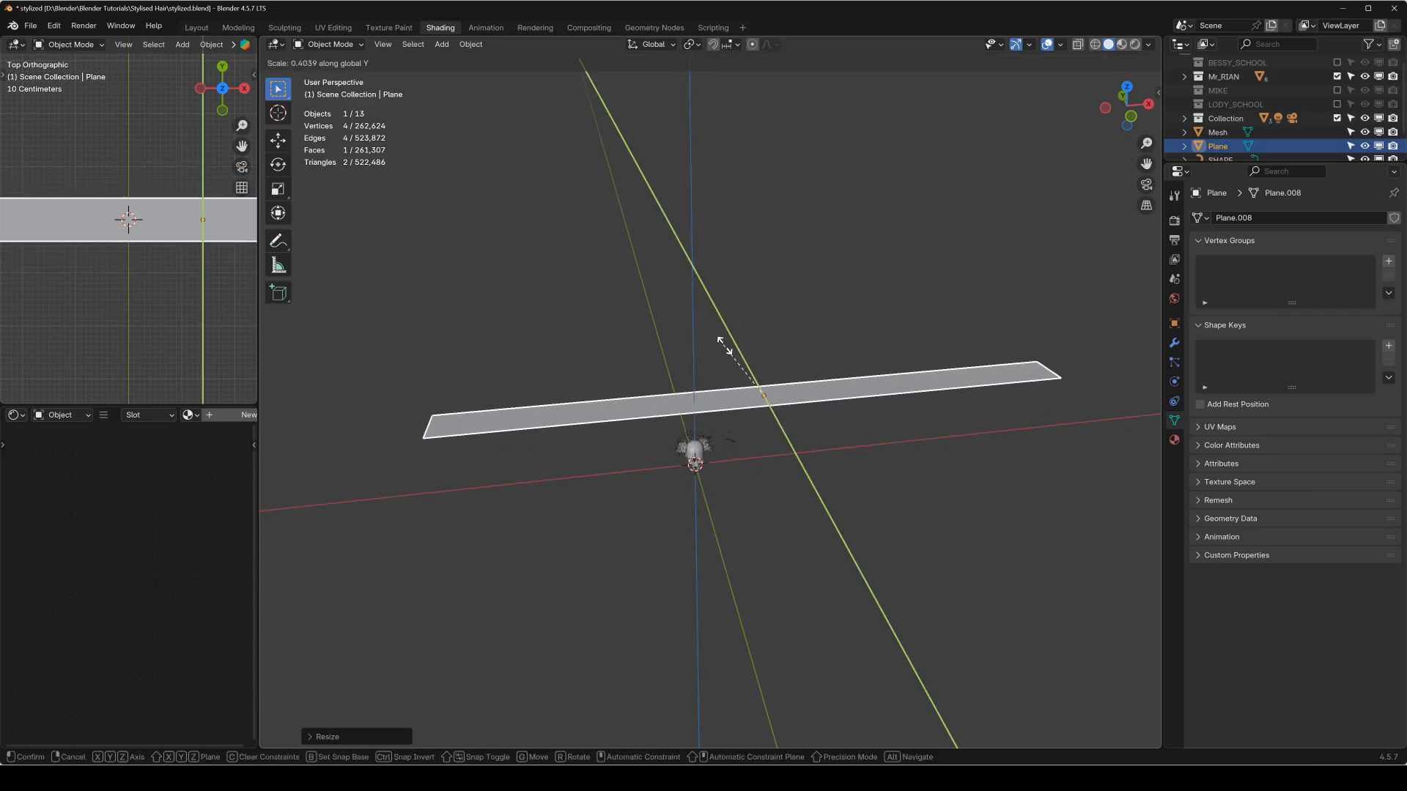
left_click(726, 347)
key("q")
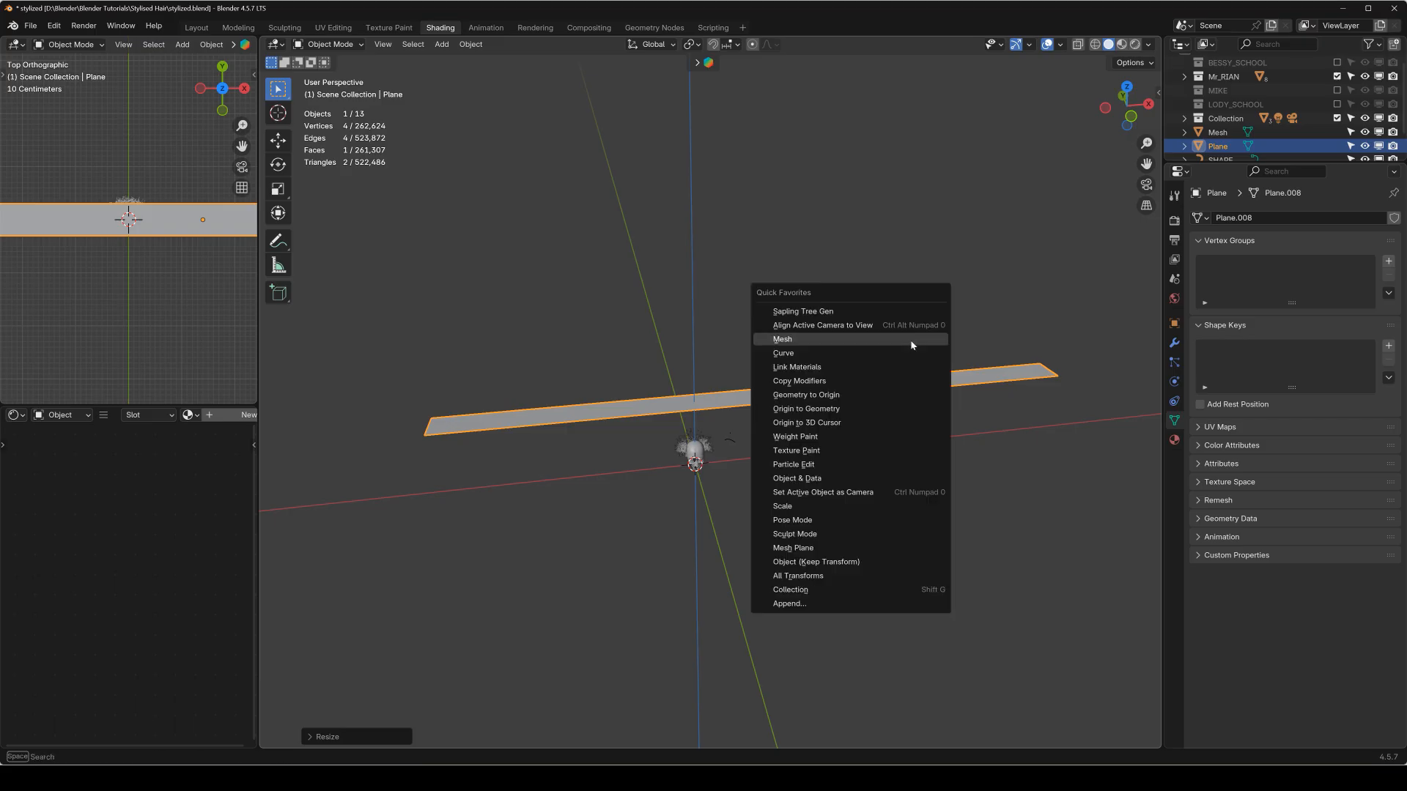
key("ctrl+a")
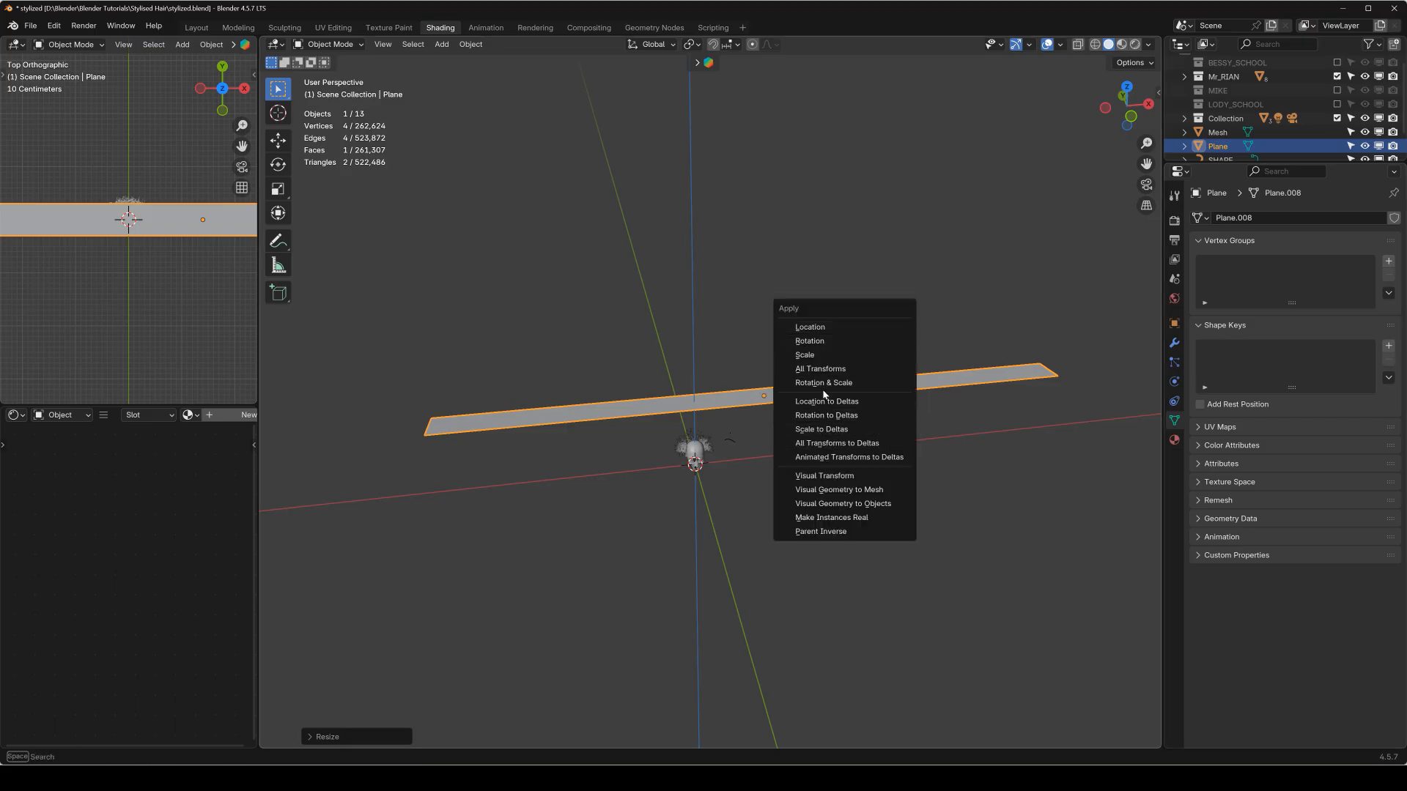
left_click(807, 354)
Add a Hair-type particle system to the strip plane and view it from the front.
left_click(1175, 363)
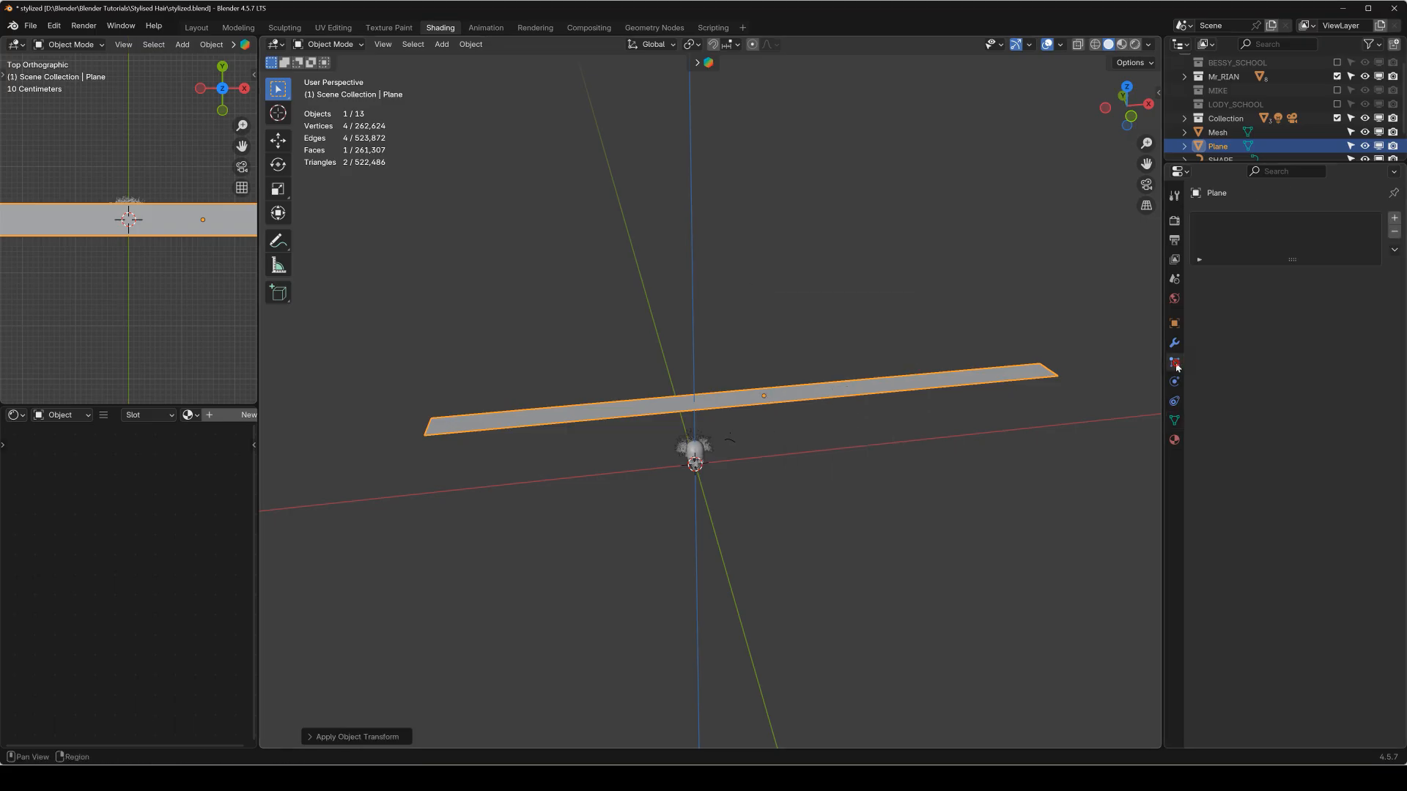
left_click(1394, 219)
left_click(1345, 294)
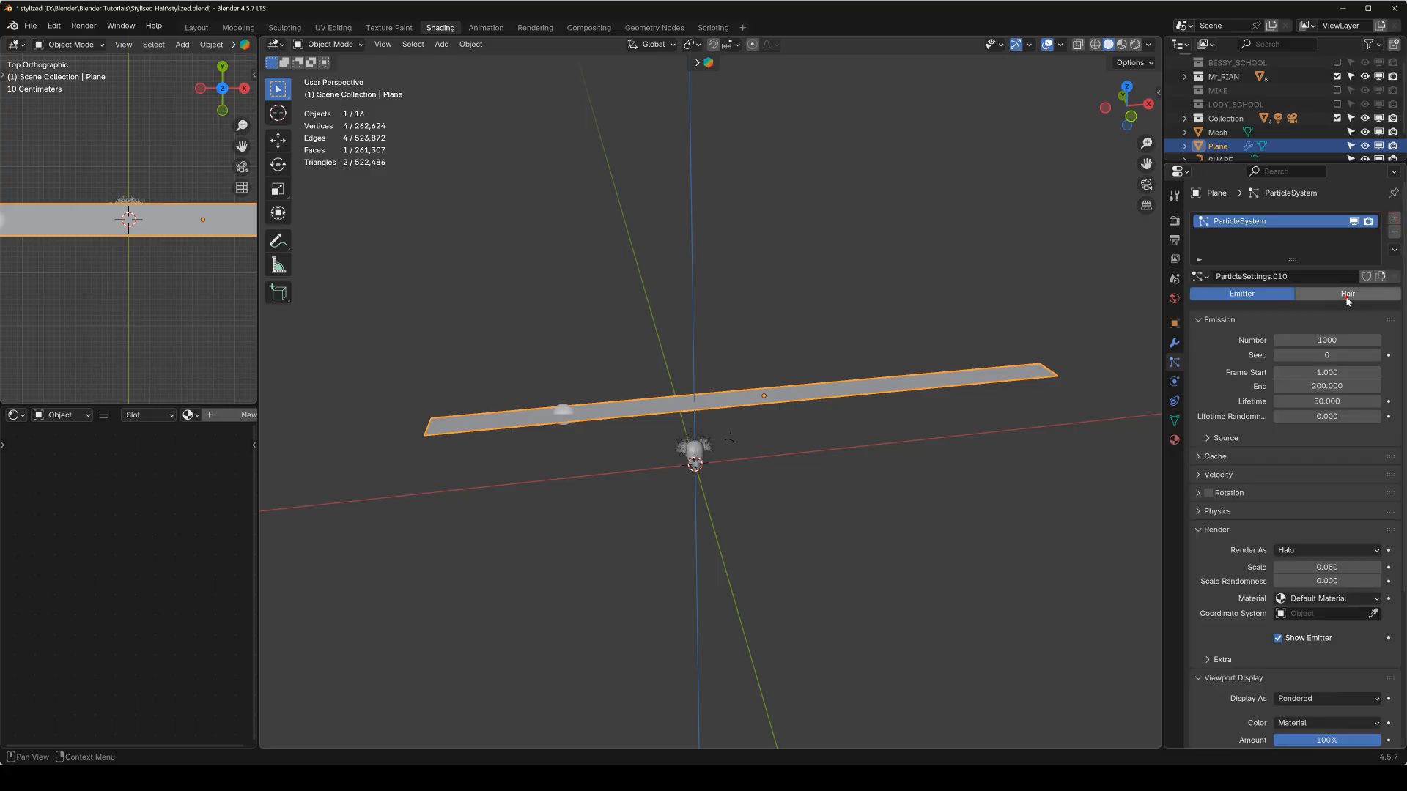
key("KP_1")
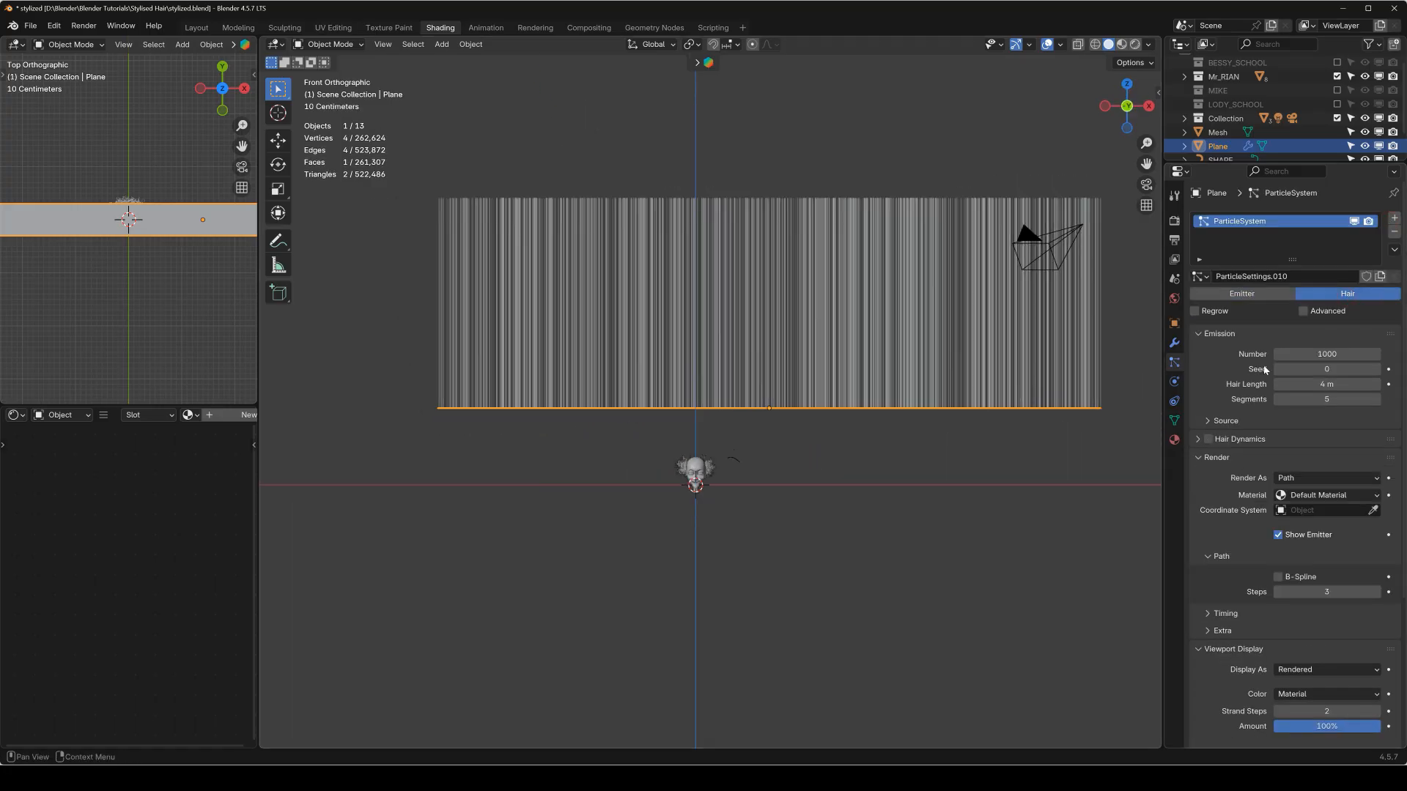
Set the hair length of the strip plane's particle system to 10 m.
left_click(1338, 388)
type("1")
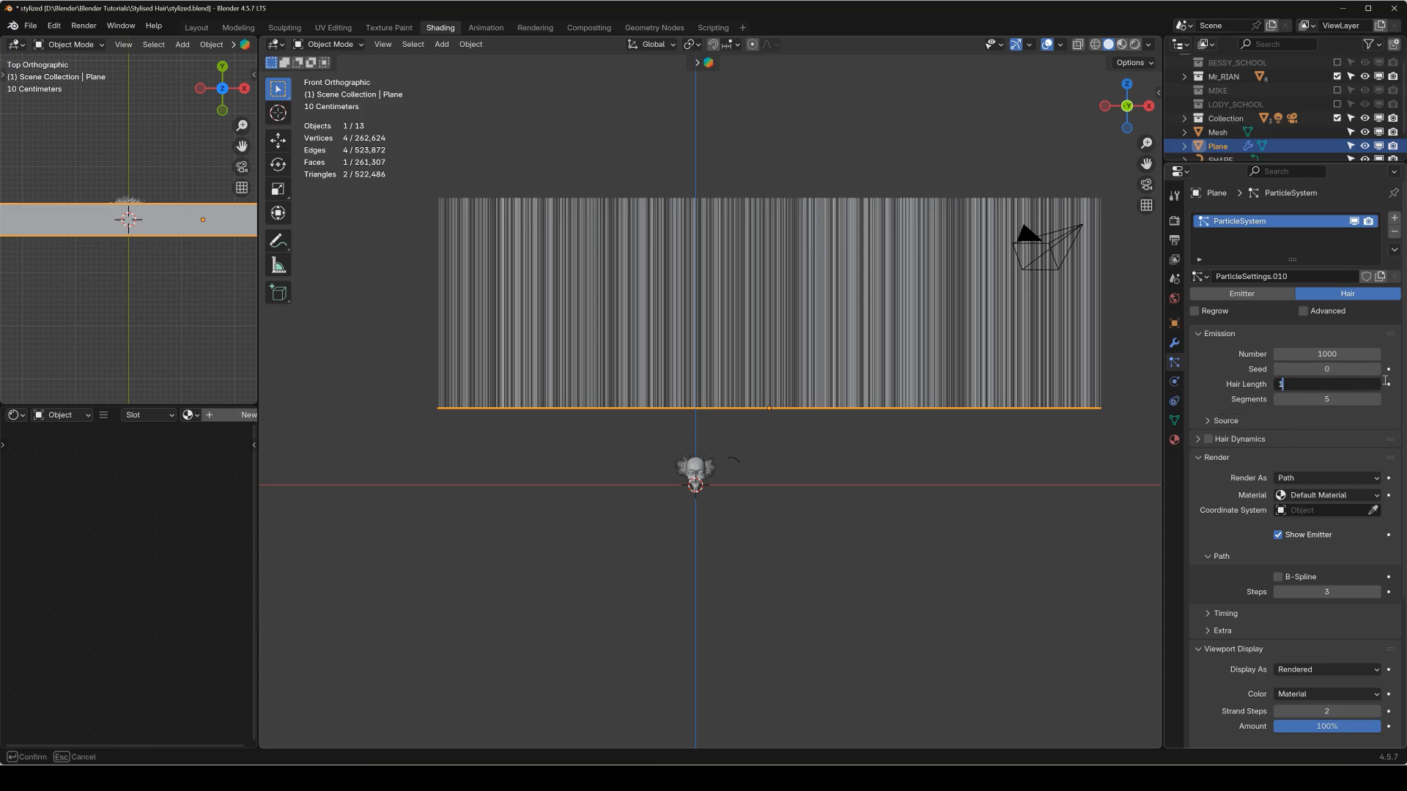
type("0")
key("Return")
middle_click_drag(678, 308, 672, 509, "shift")
middle_click_drag(740, 383, 728, 400, "shift")
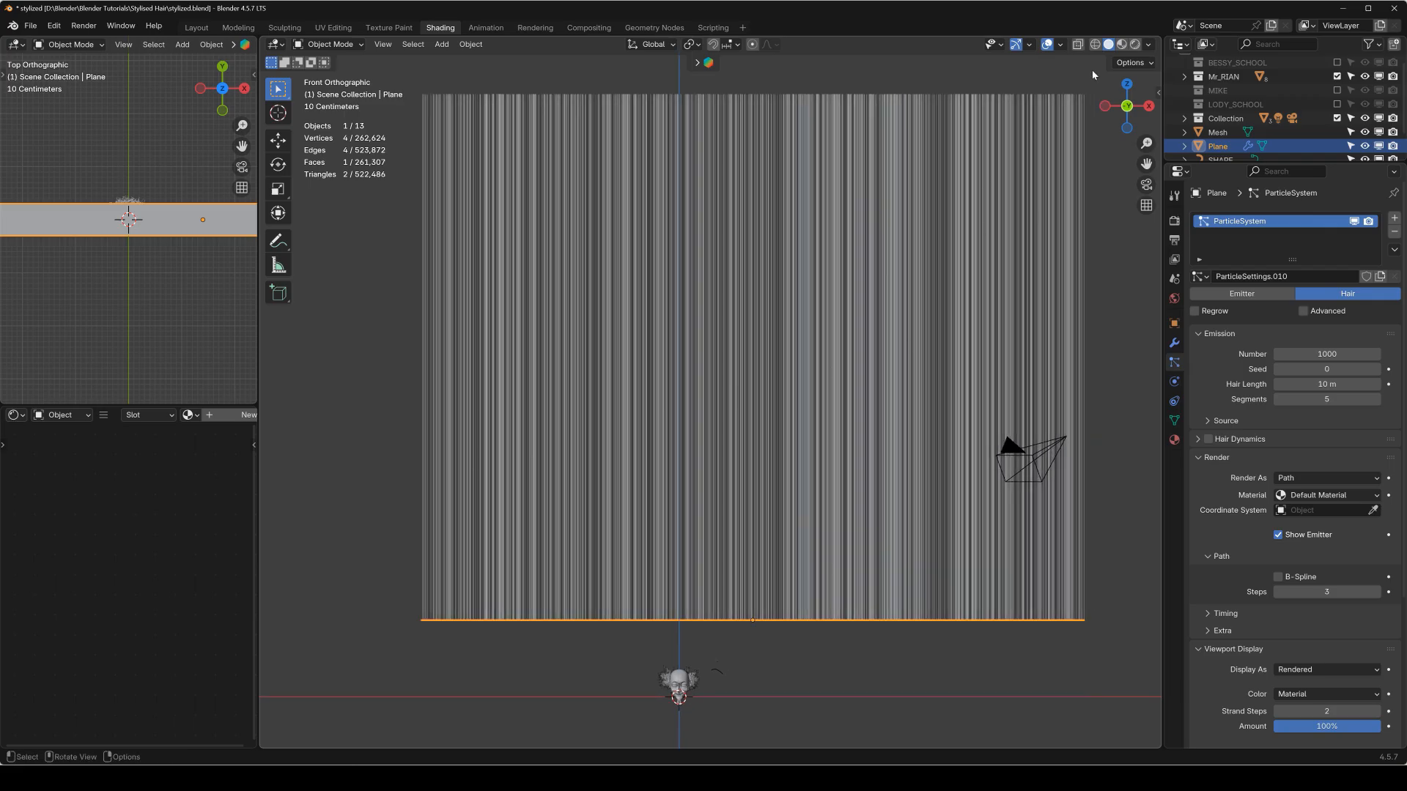
Add two material slots to the plane and create a new material in each.
left_click(1174, 440)
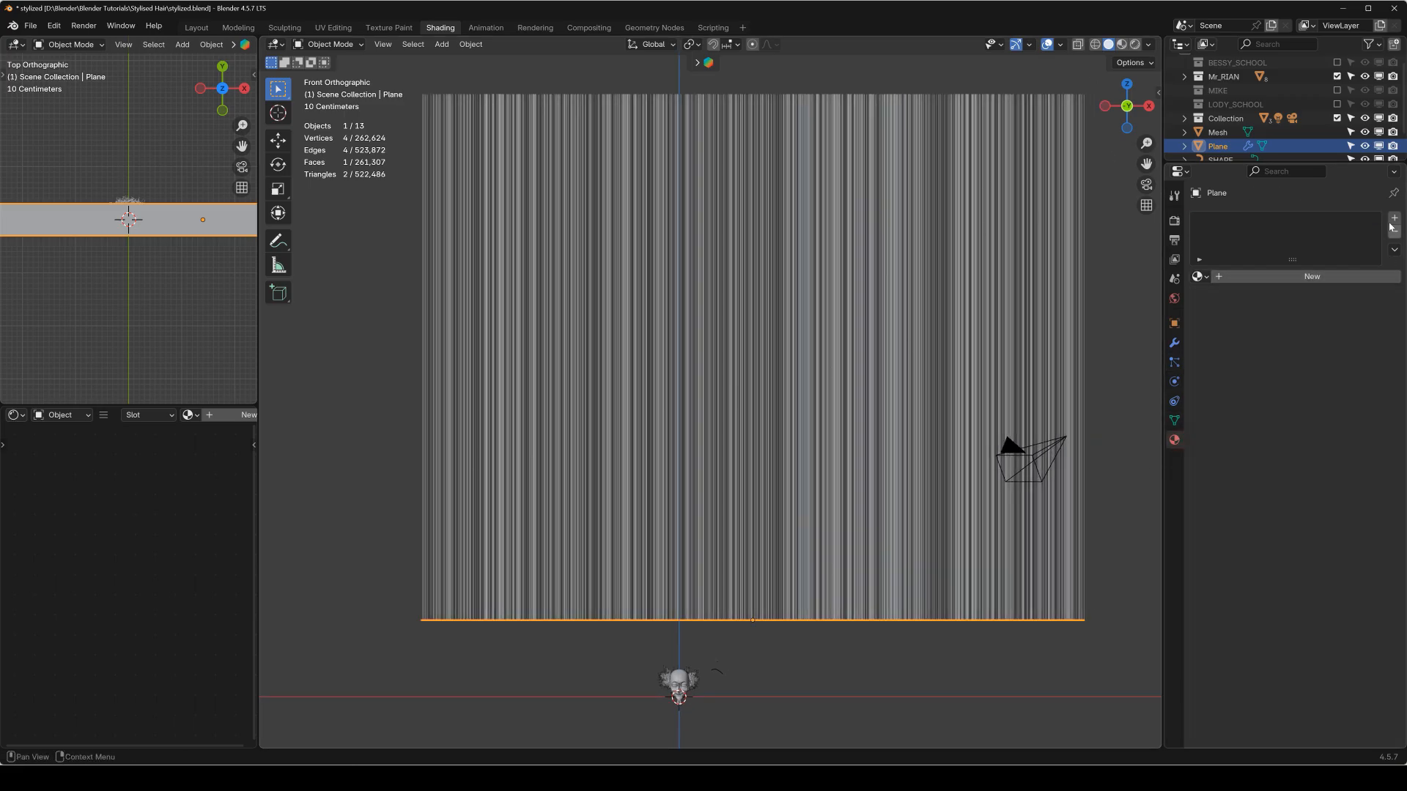
left_click(1394, 219)
left_click(1365, 276)
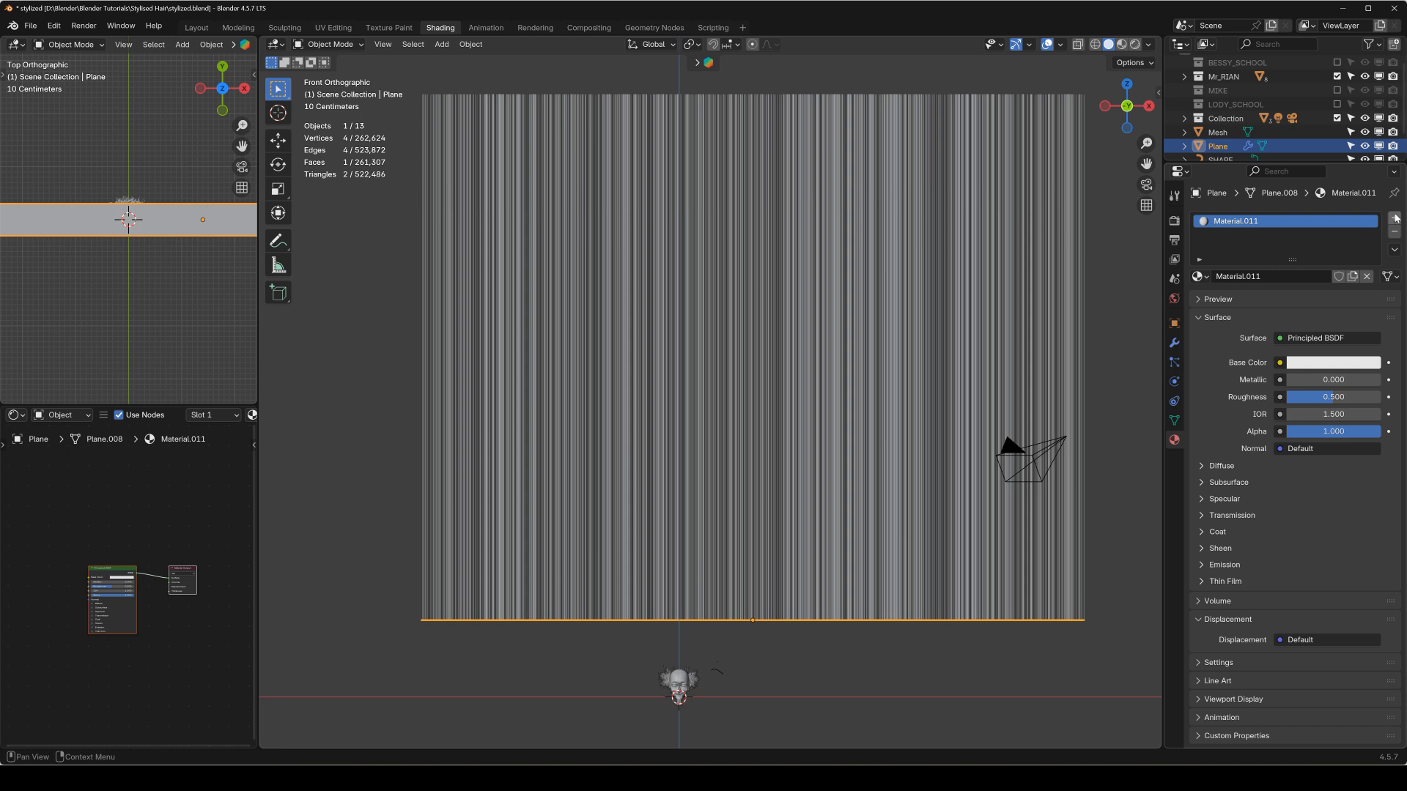
left_click(1396, 220)
left_click(1261, 301)
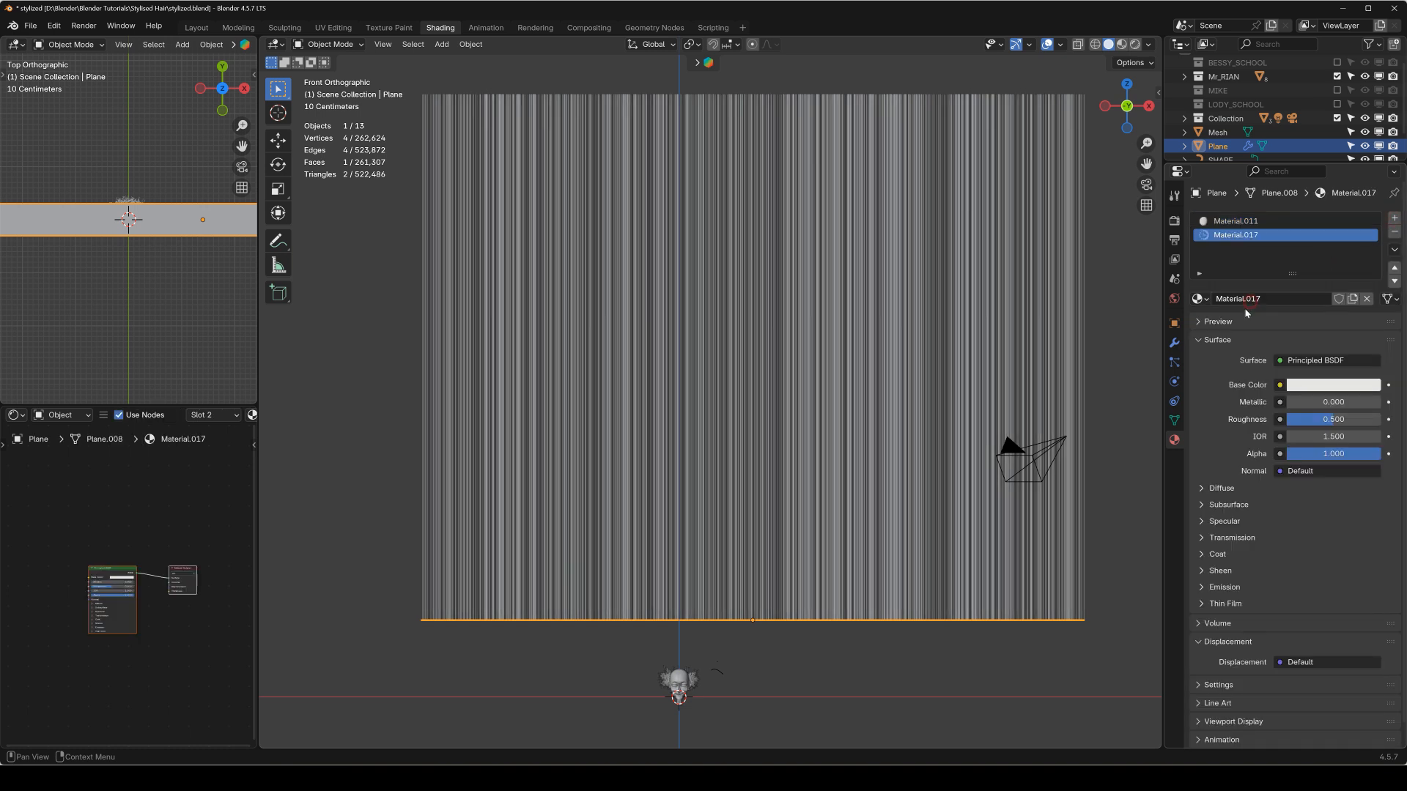
Assign the plane's second material, Material.017, as the render material of the hair particles.
left_click(1174, 362)
scroll(1304, 389, "down", 4)
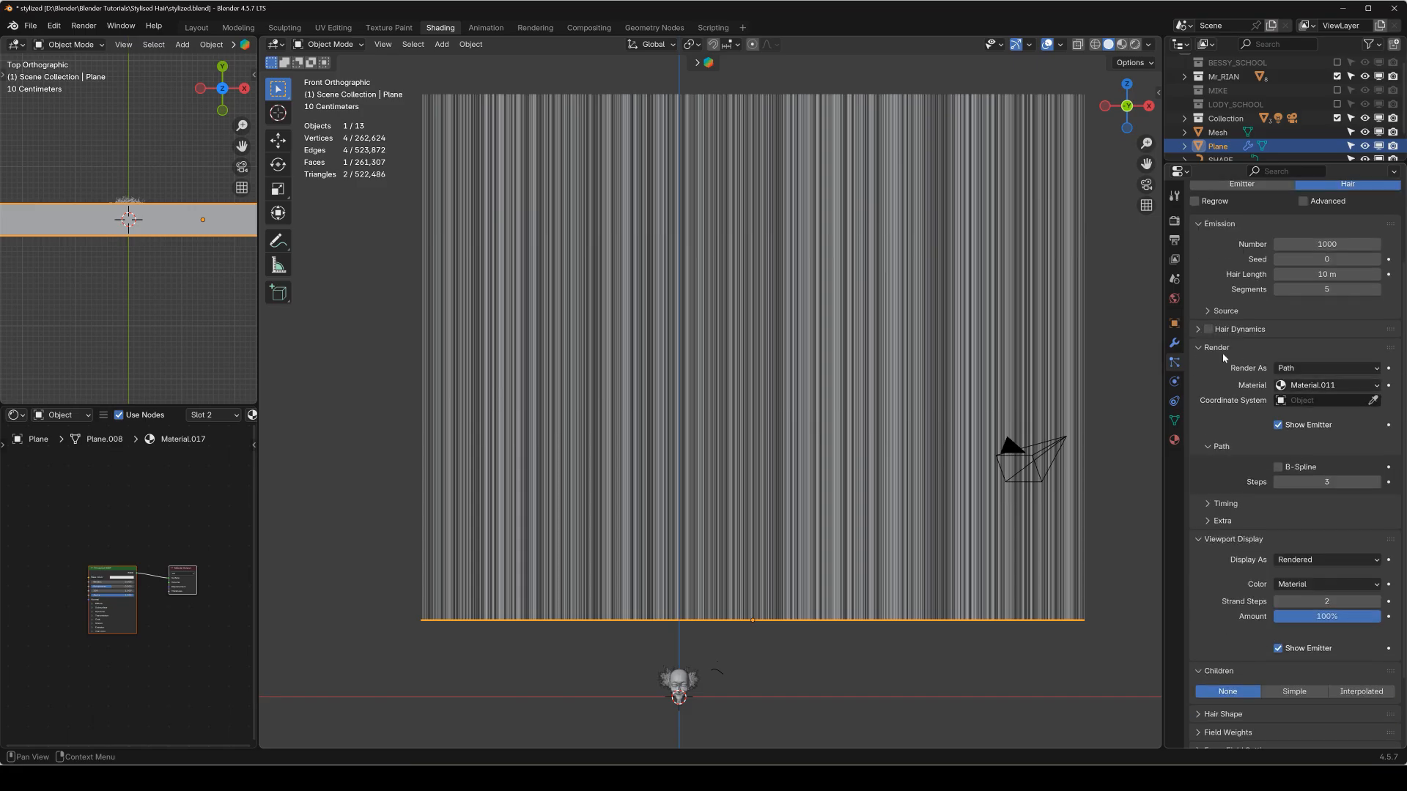
left_click(1319, 385)
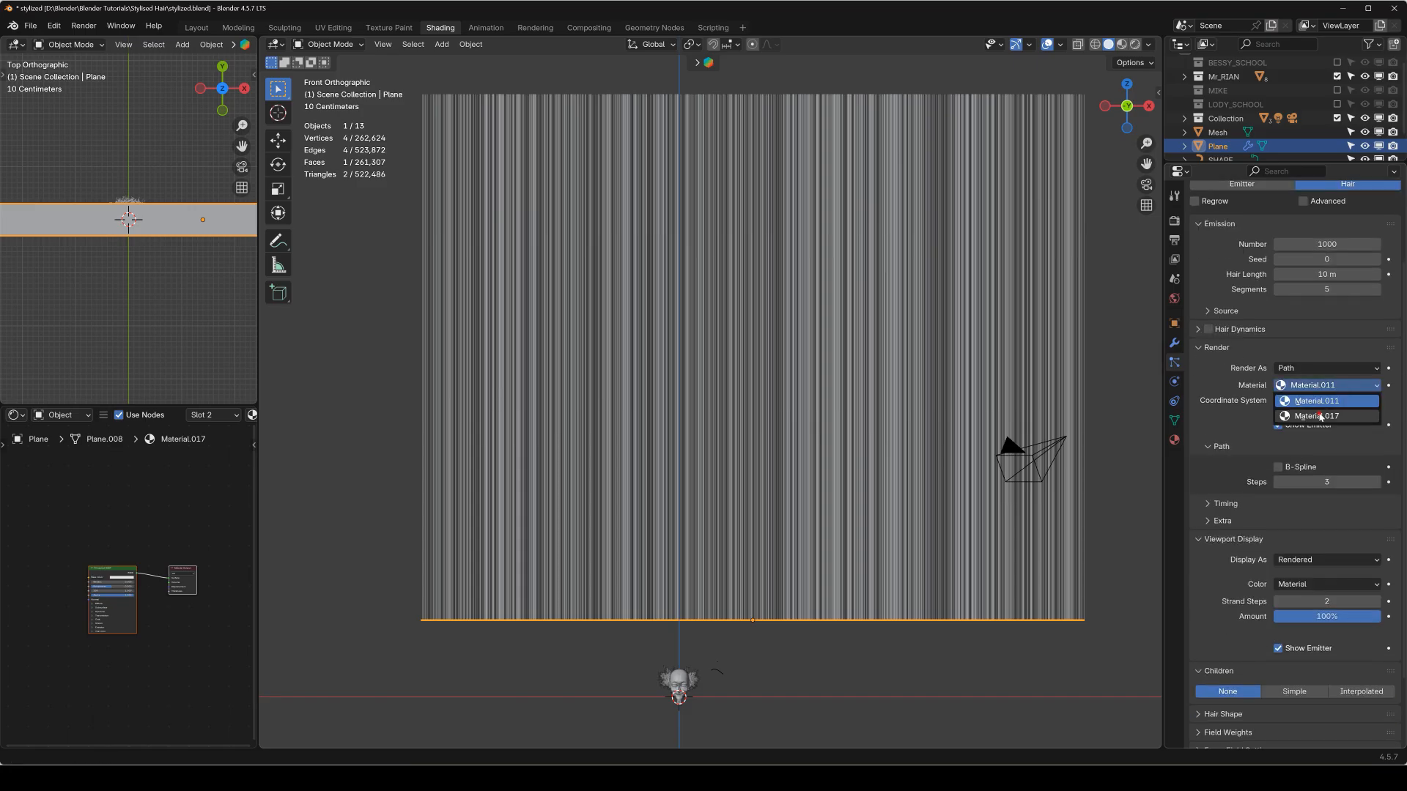
left_click(1320, 417)
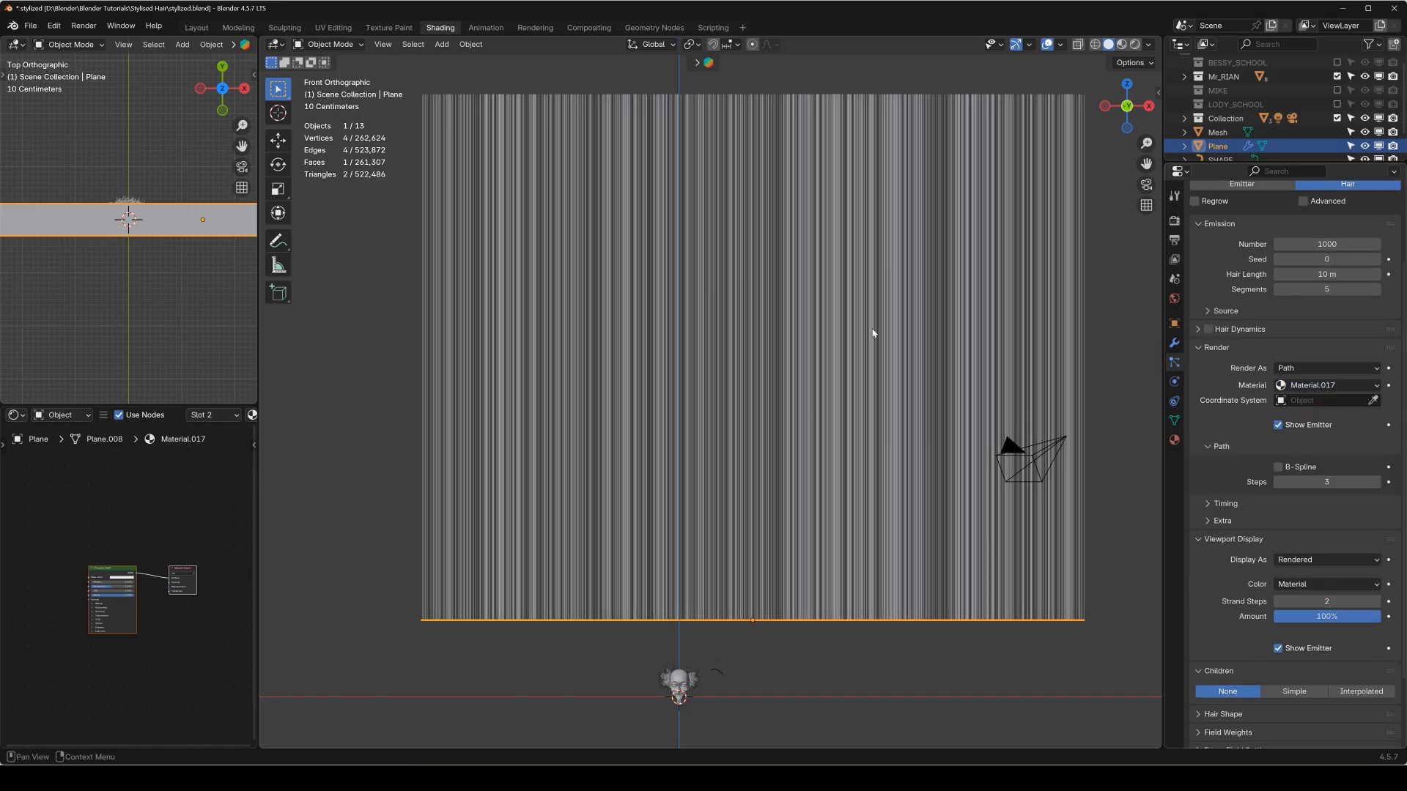
Show the main viewport in rendered shading and delete the Principled BSDF node from the hair material.
left_click(1135, 42)
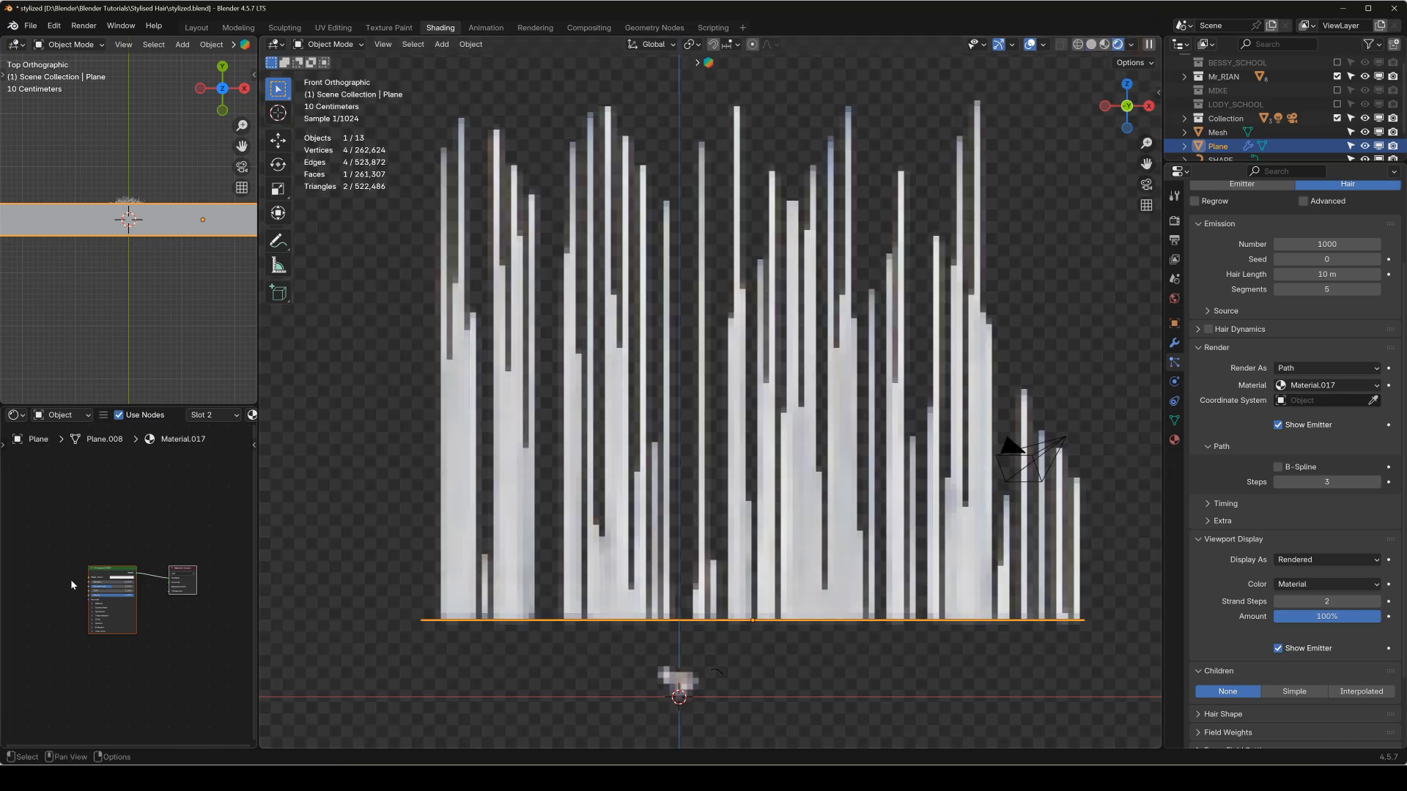
scroll(74, 572, "up", 8)
scroll(58, 572, "down", 2)
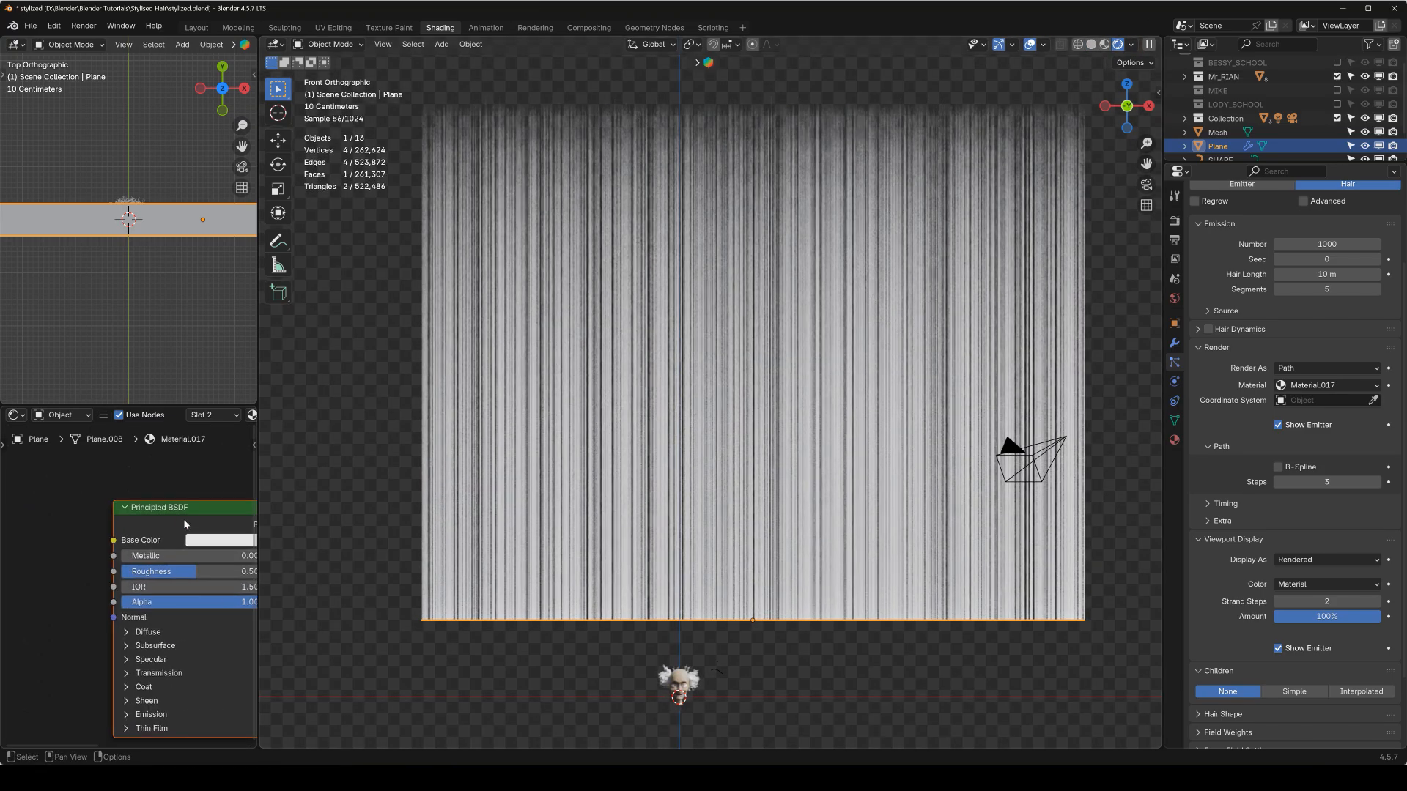
scroll(114, 508, "down", 2)
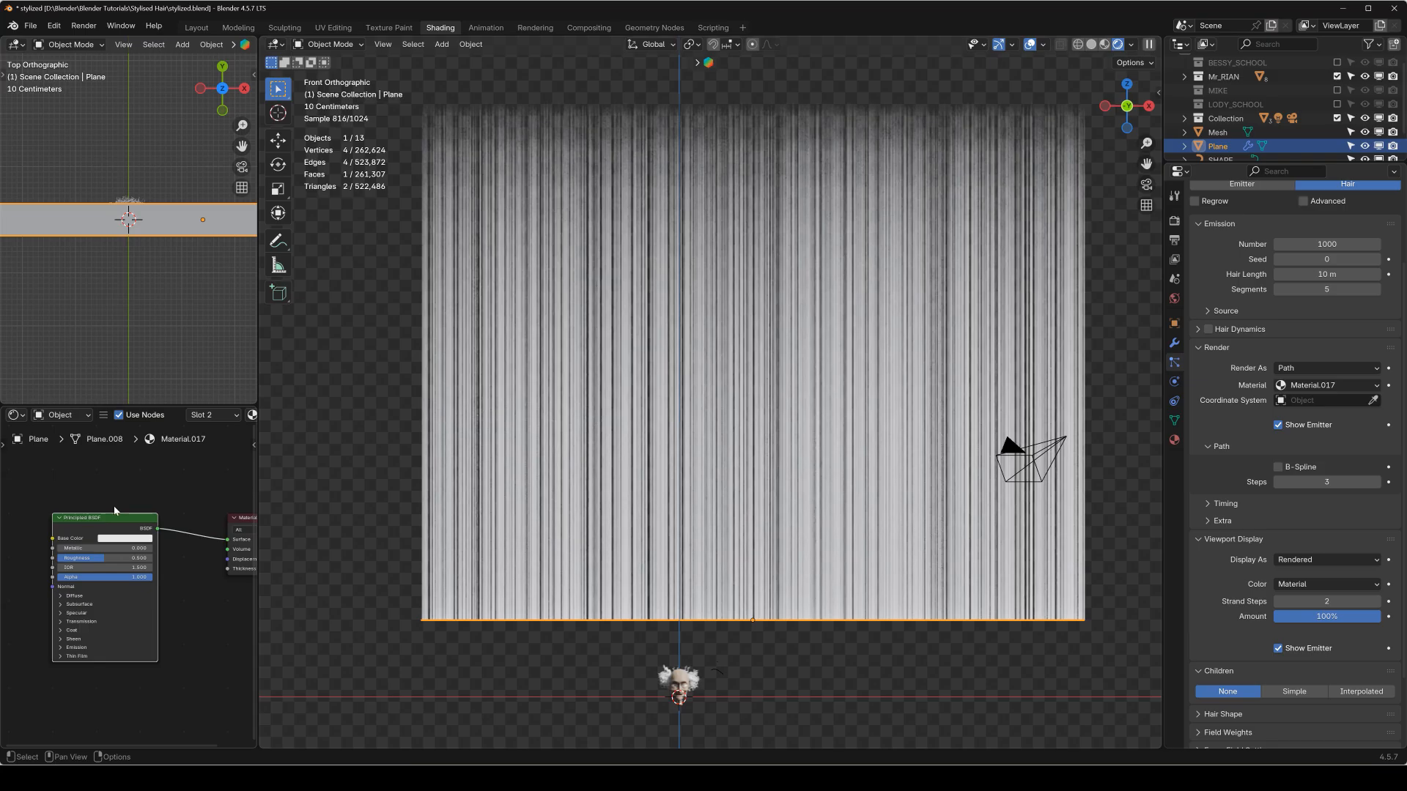
key("x")
Add a Principled Hair BSDF node and connect its output to the Surface input of the Material Output.
key("shift+a")
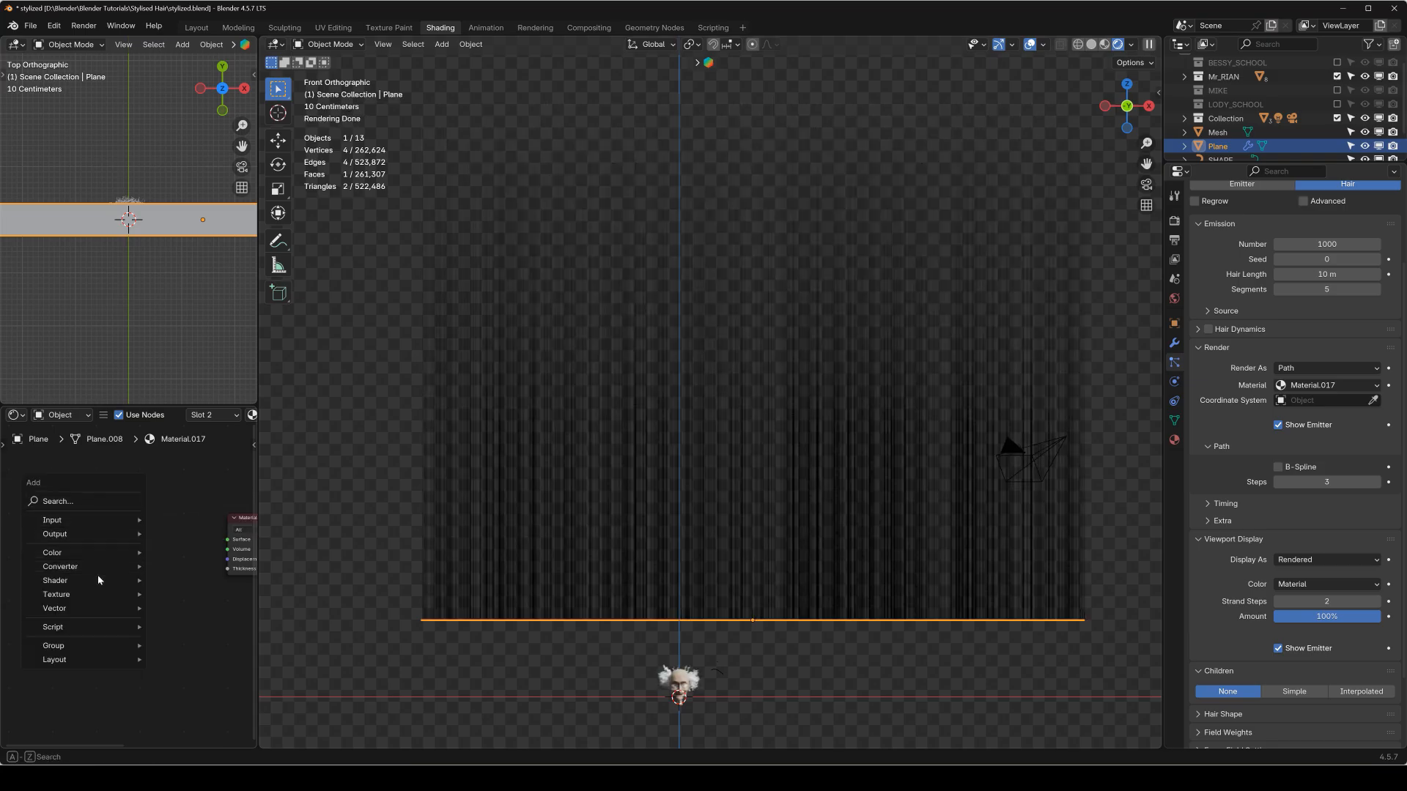
mouse_move(98, 579)
left_click(213, 431)
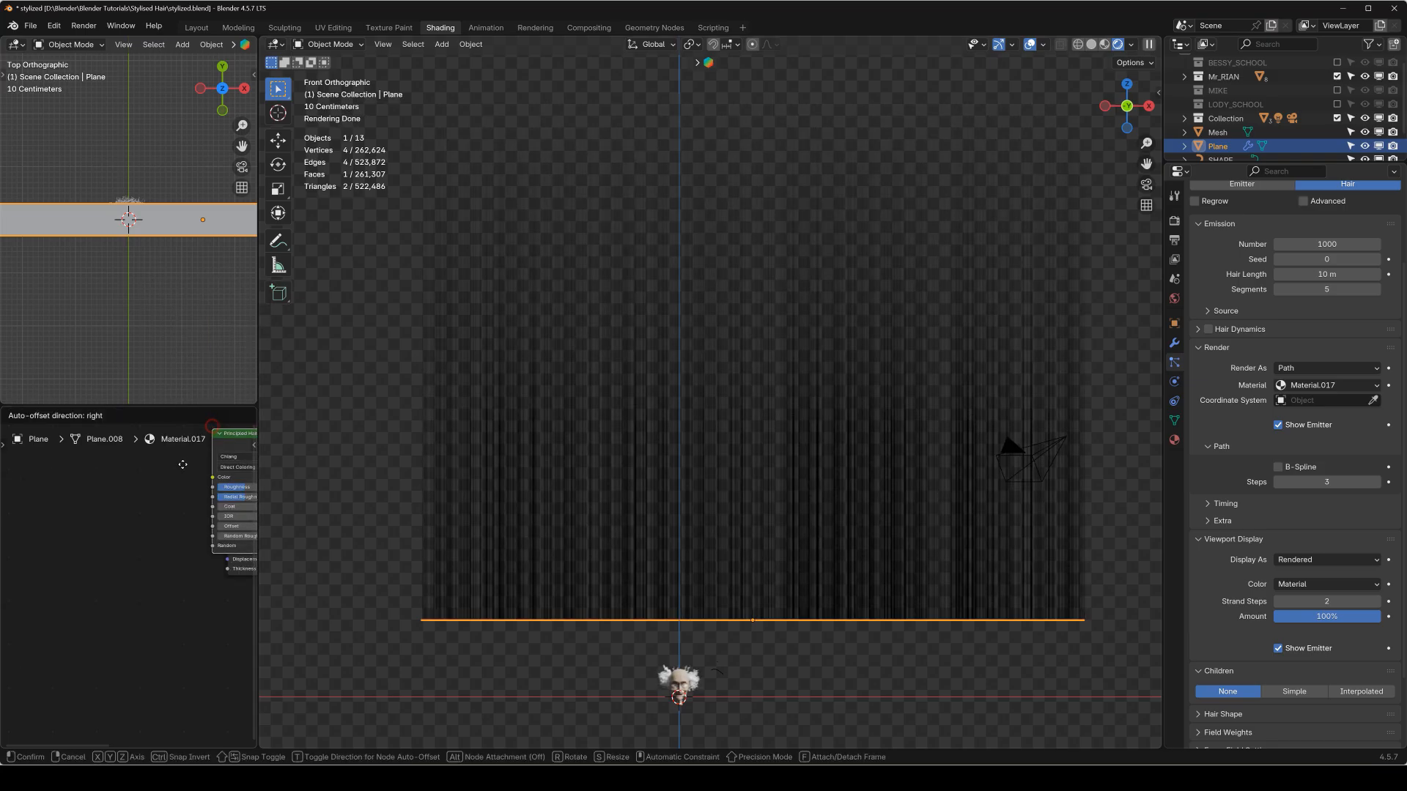
left_click(58, 502)
scroll(139, 561, "up", 3)
middle_click_drag(155, 554, 70, 575)
left_click_drag(81, 518, 169, 551)
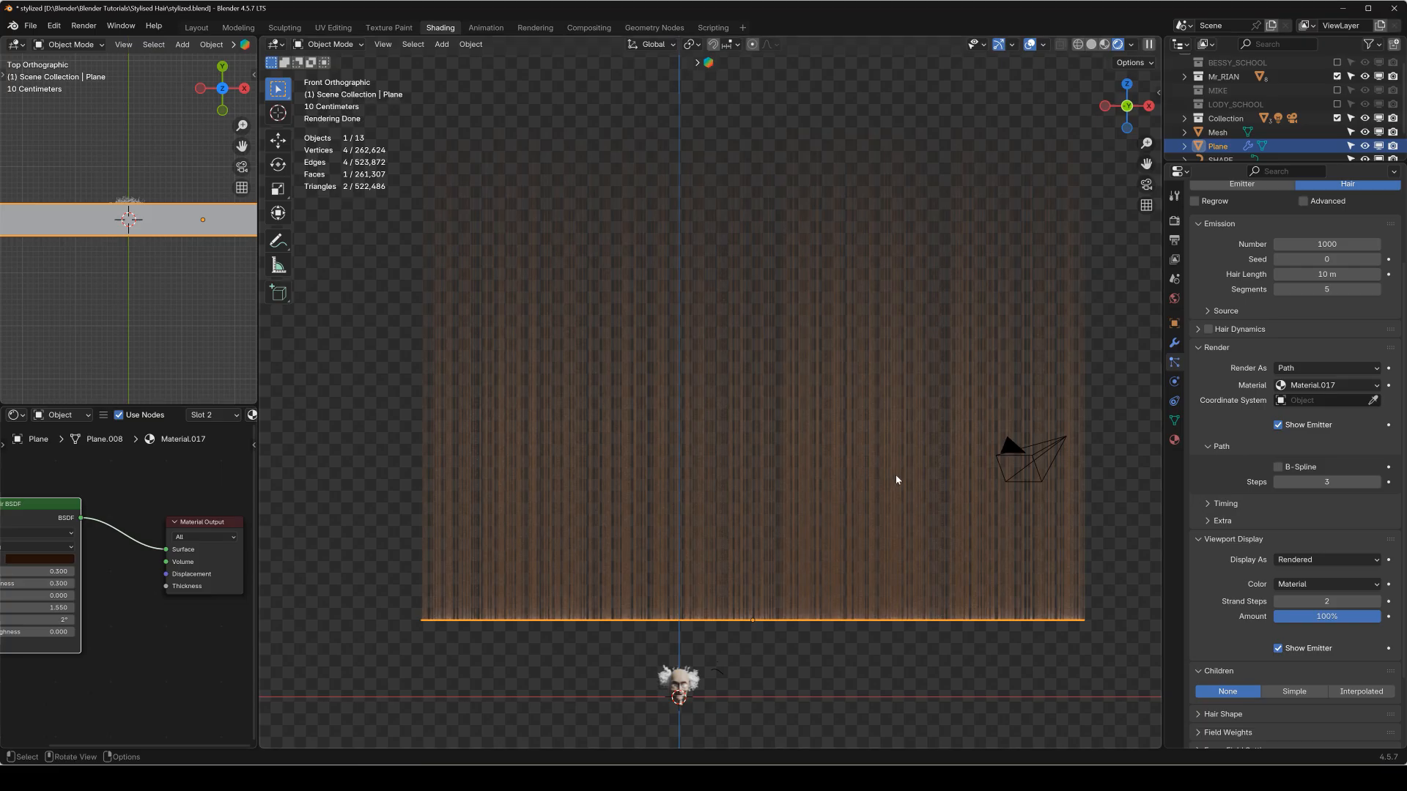
scroll(151, 553, "down", 1)
middle_click_drag(613, 518, 688, 530)
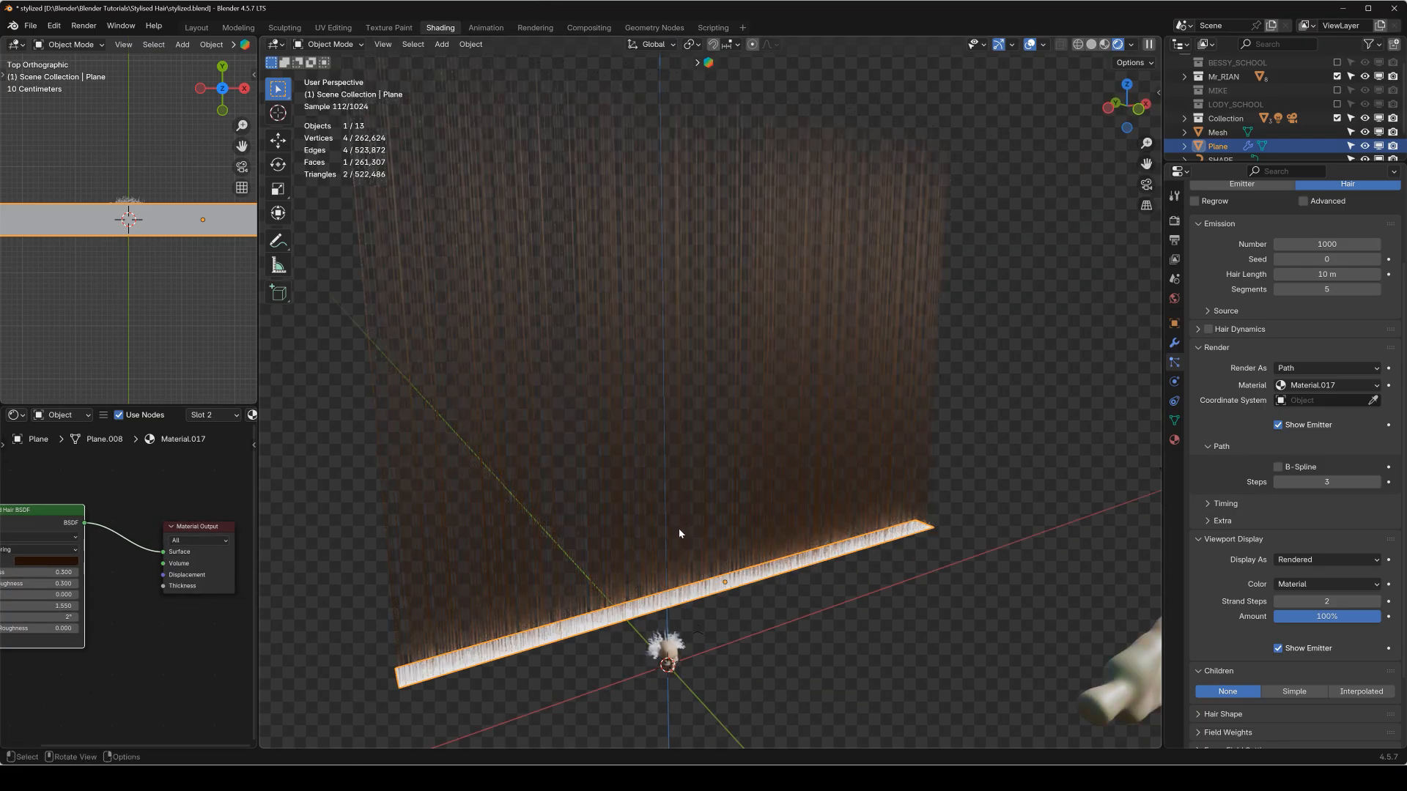
key("KP_1")
middle_click_drag(32, 573, 139, 576)
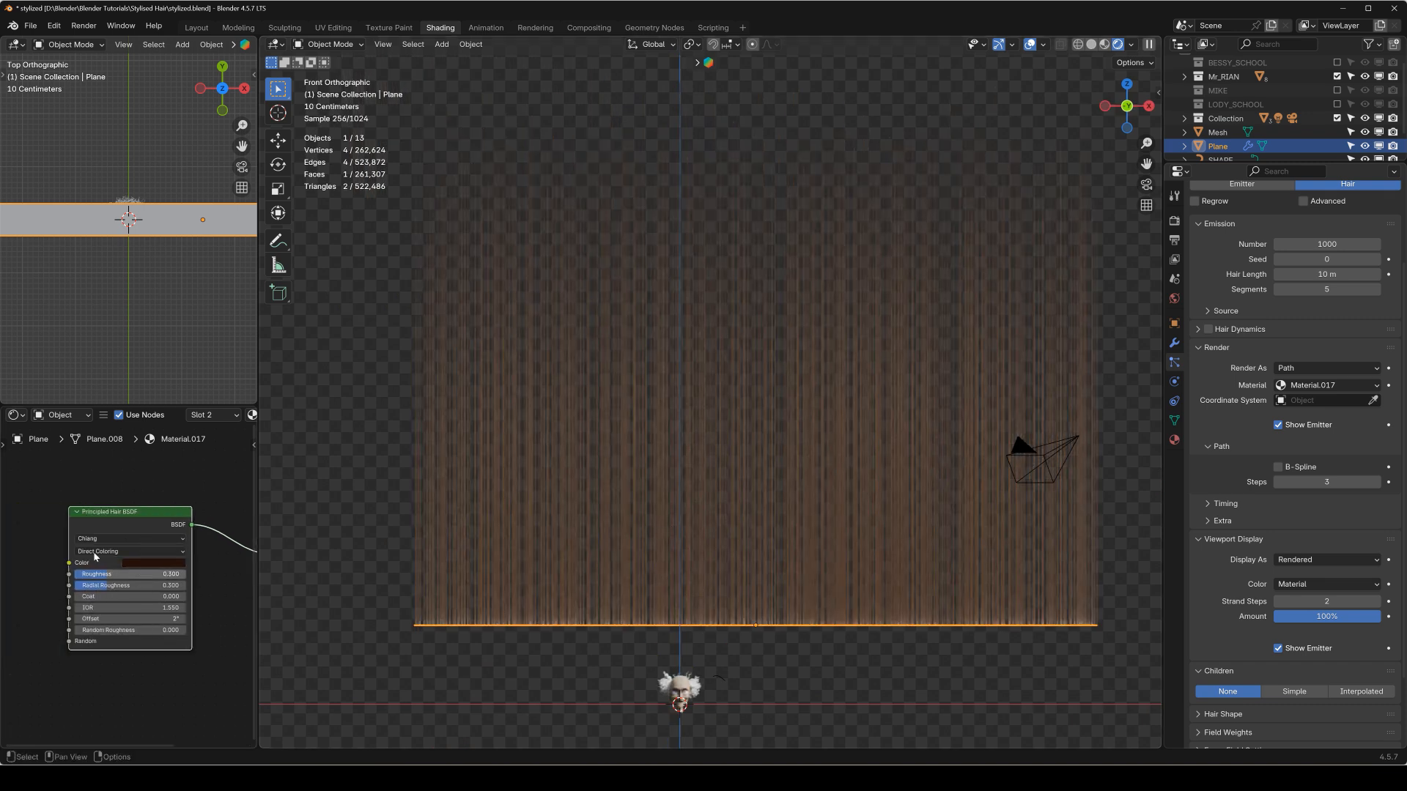
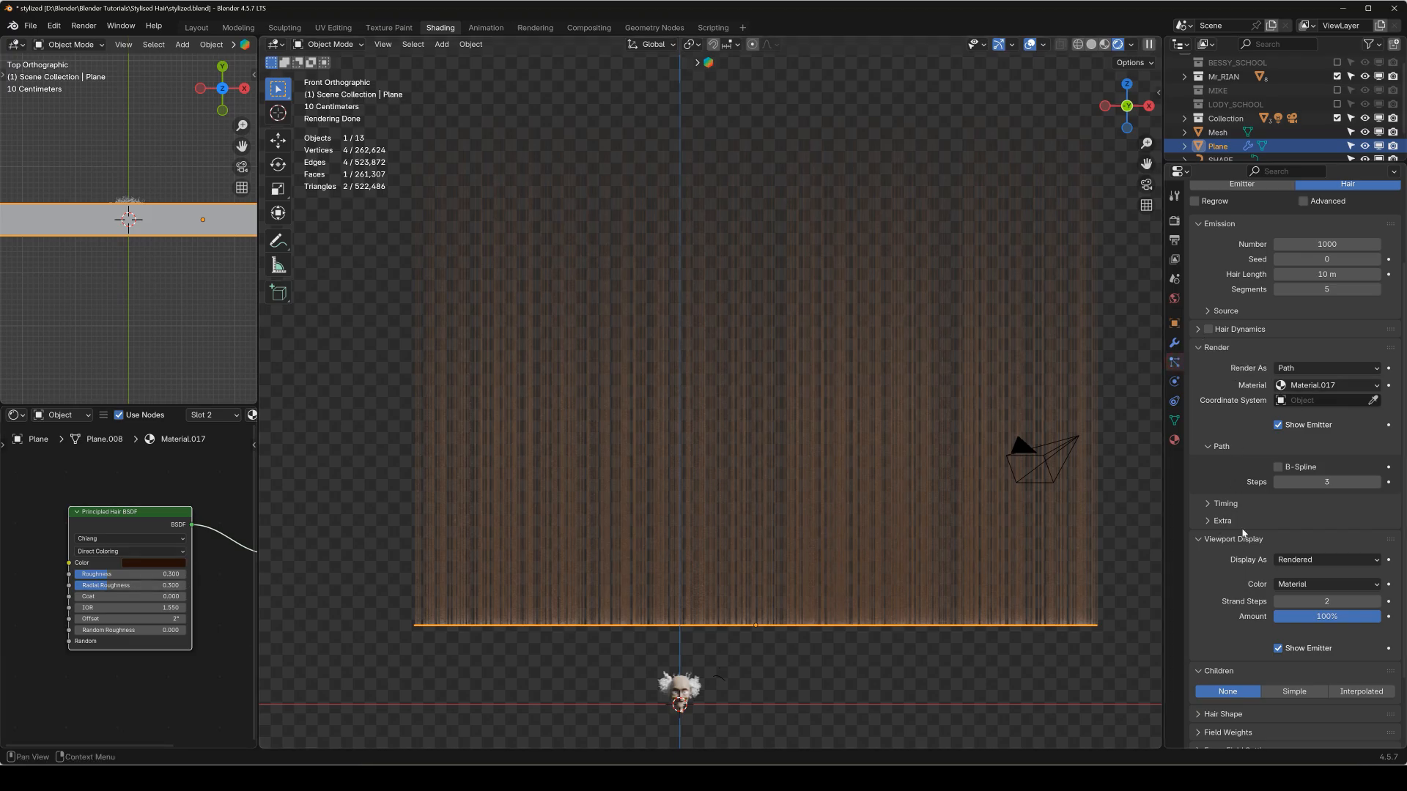
Add Simple children to the particle hair and set their display amount to 100.
scroll(1243, 533, "down", 3)
left_click(1296, 606)
scroll(1230, 624, "down", 1)
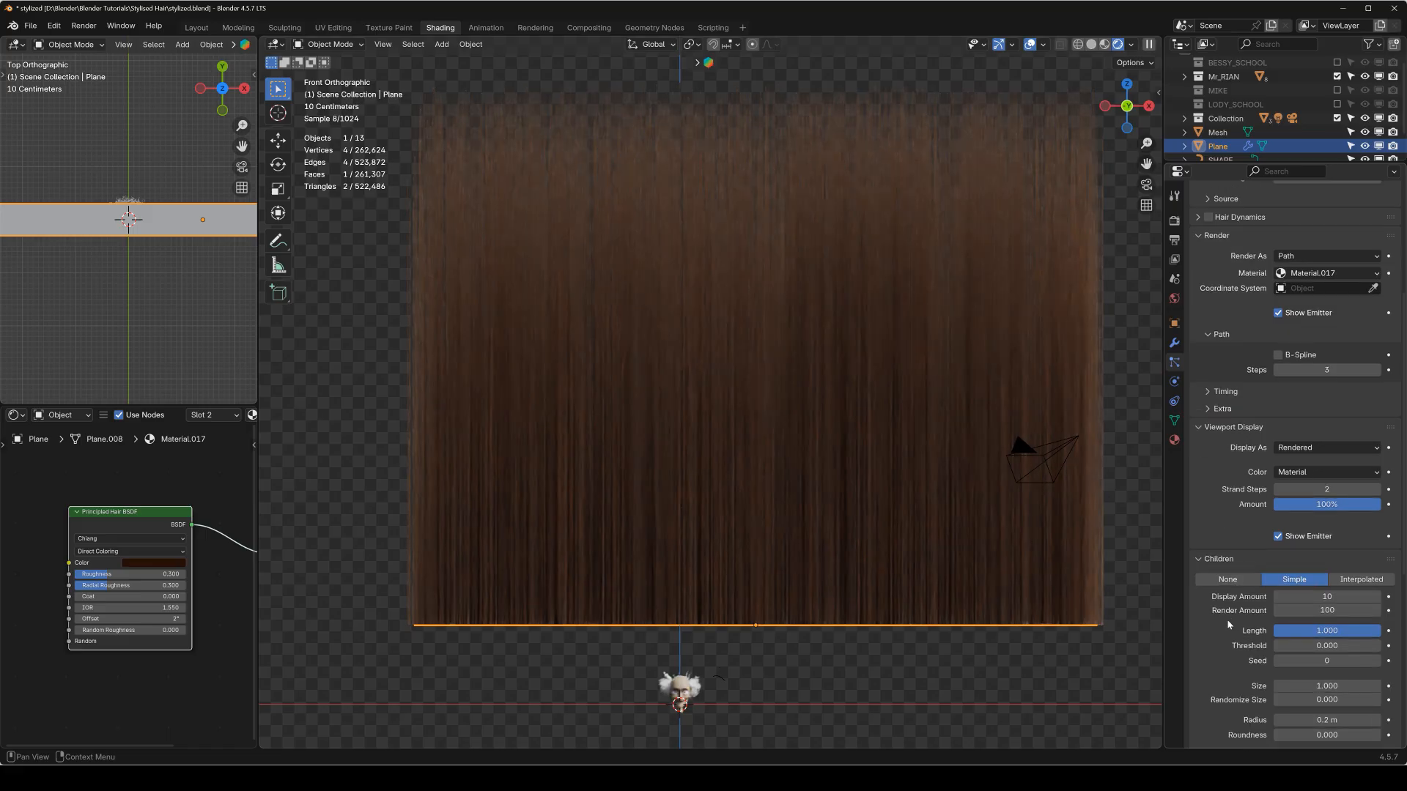
scroll(1228, 624, "down", 1)
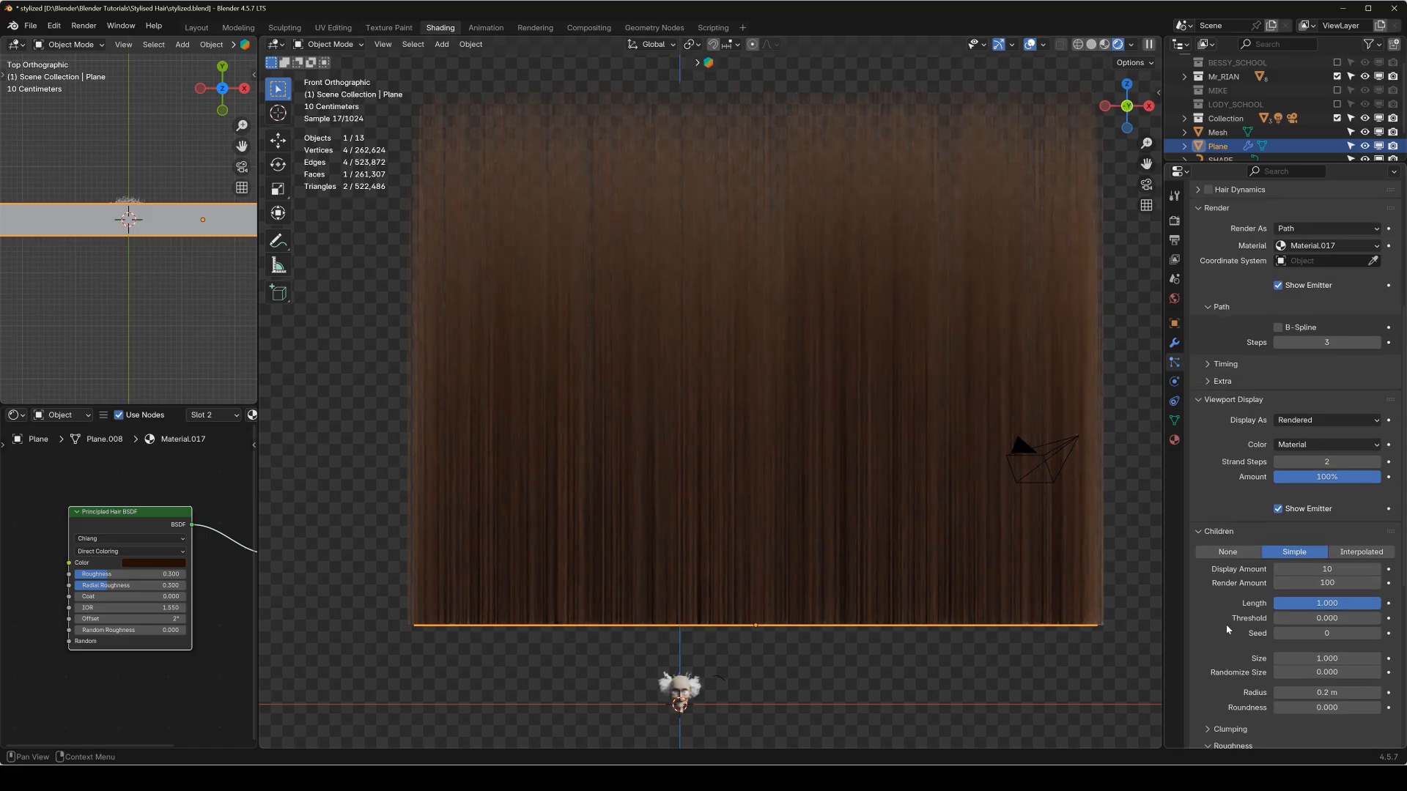
left_click(1329, 574)
type("100")
key("Return")
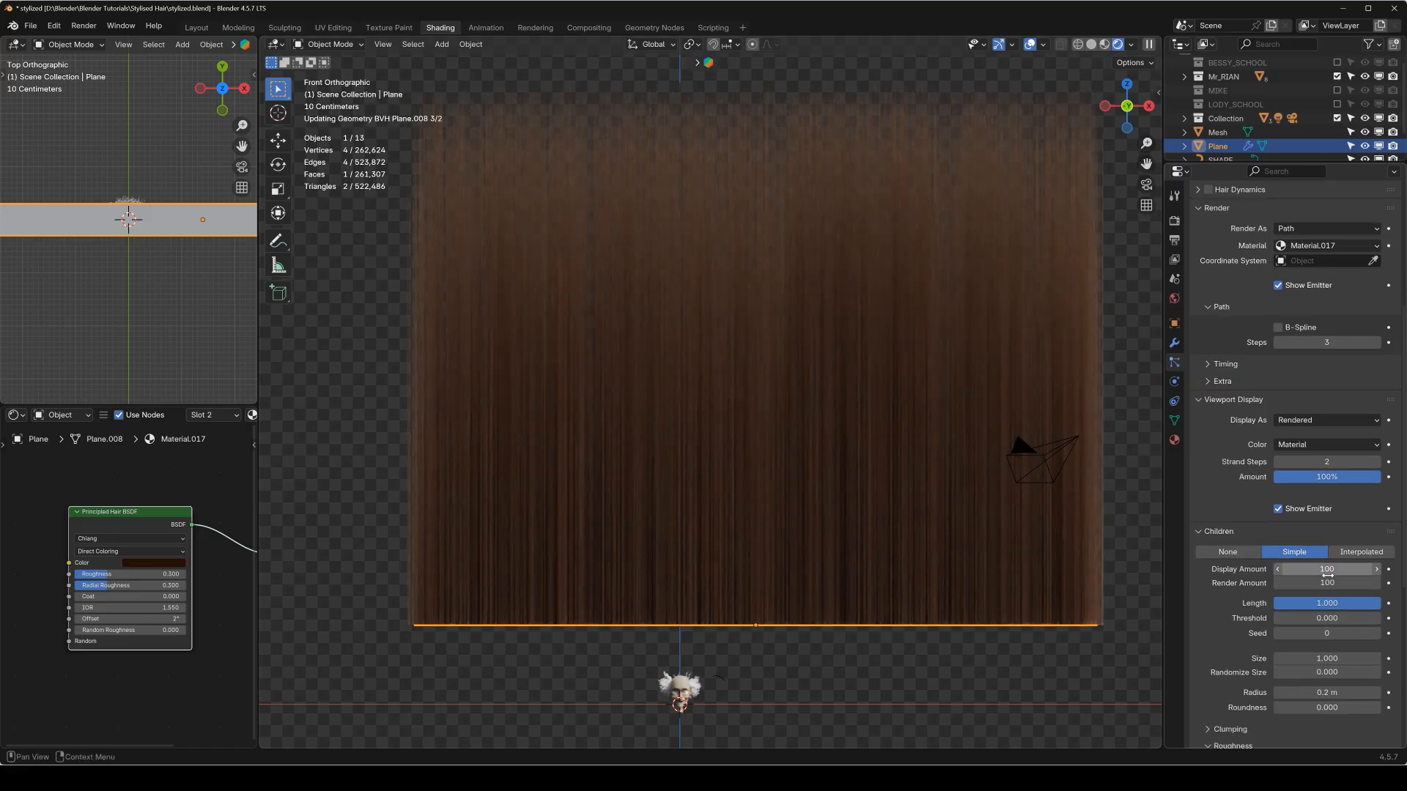
scroll(176, 320, "down", 4)
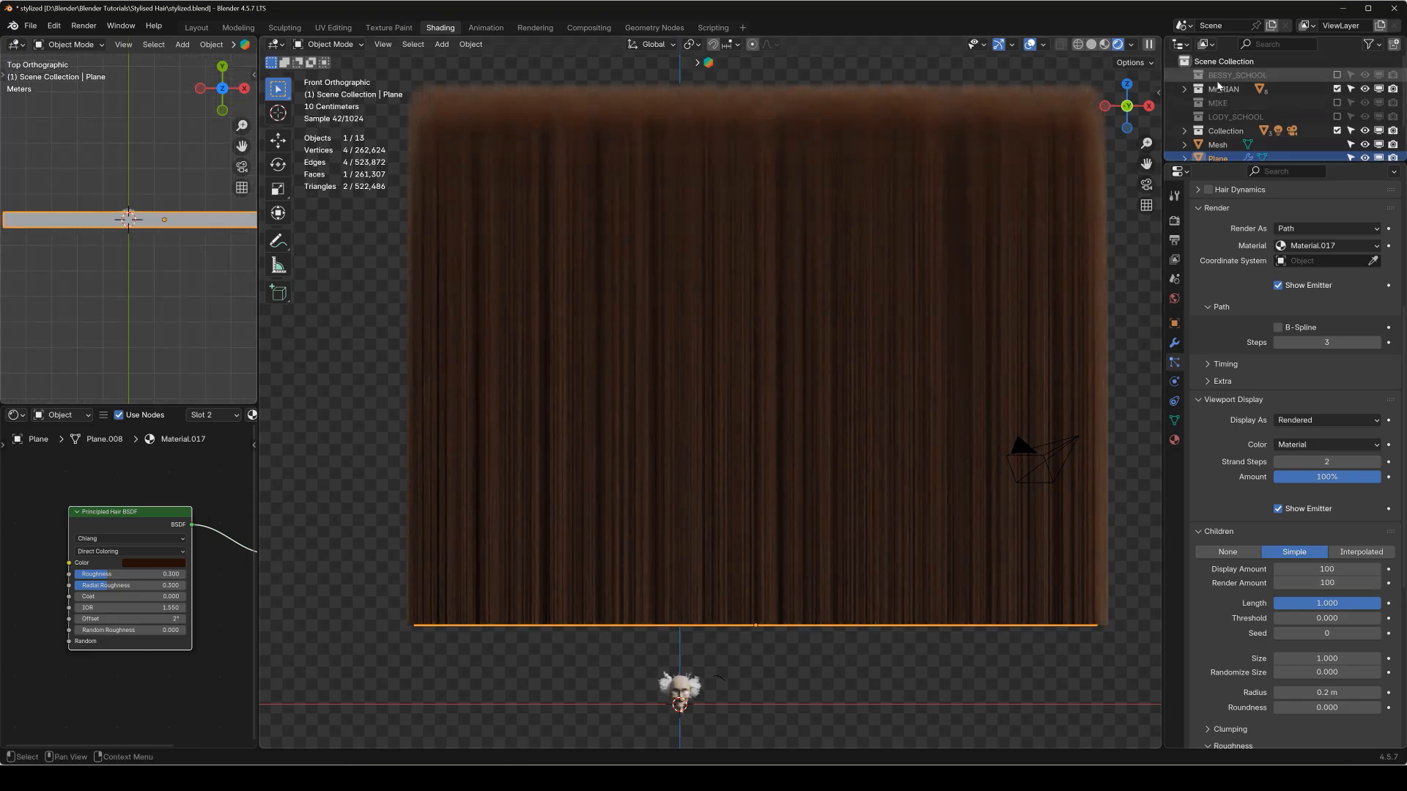
Move the Sun light in the top view to about X 15.8 m, Y -8.9 m and rotate it to about -40° in Z.
scroll(1222, 92, "down", 2)
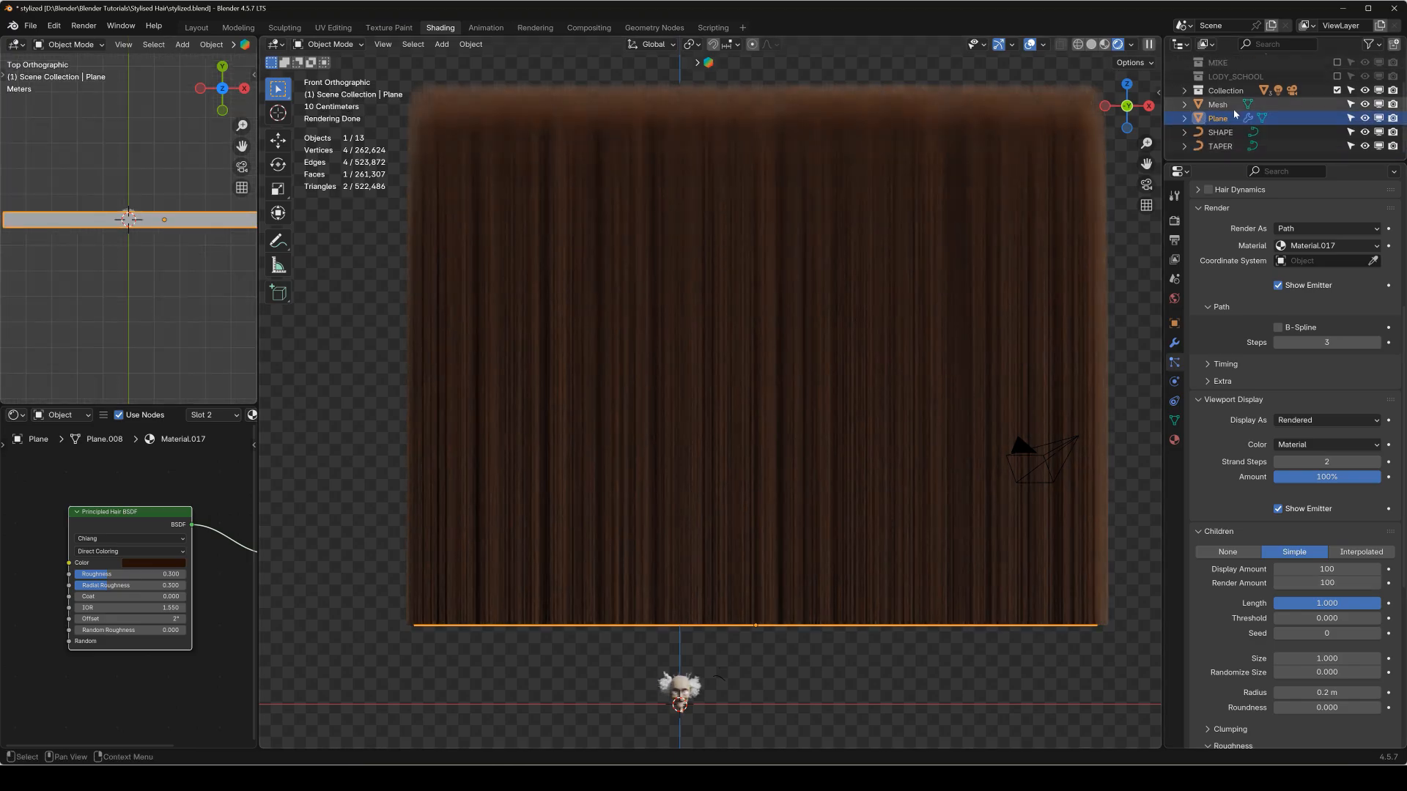
left_click(1186, 90)
scroll(1209, 110, "down", 4)
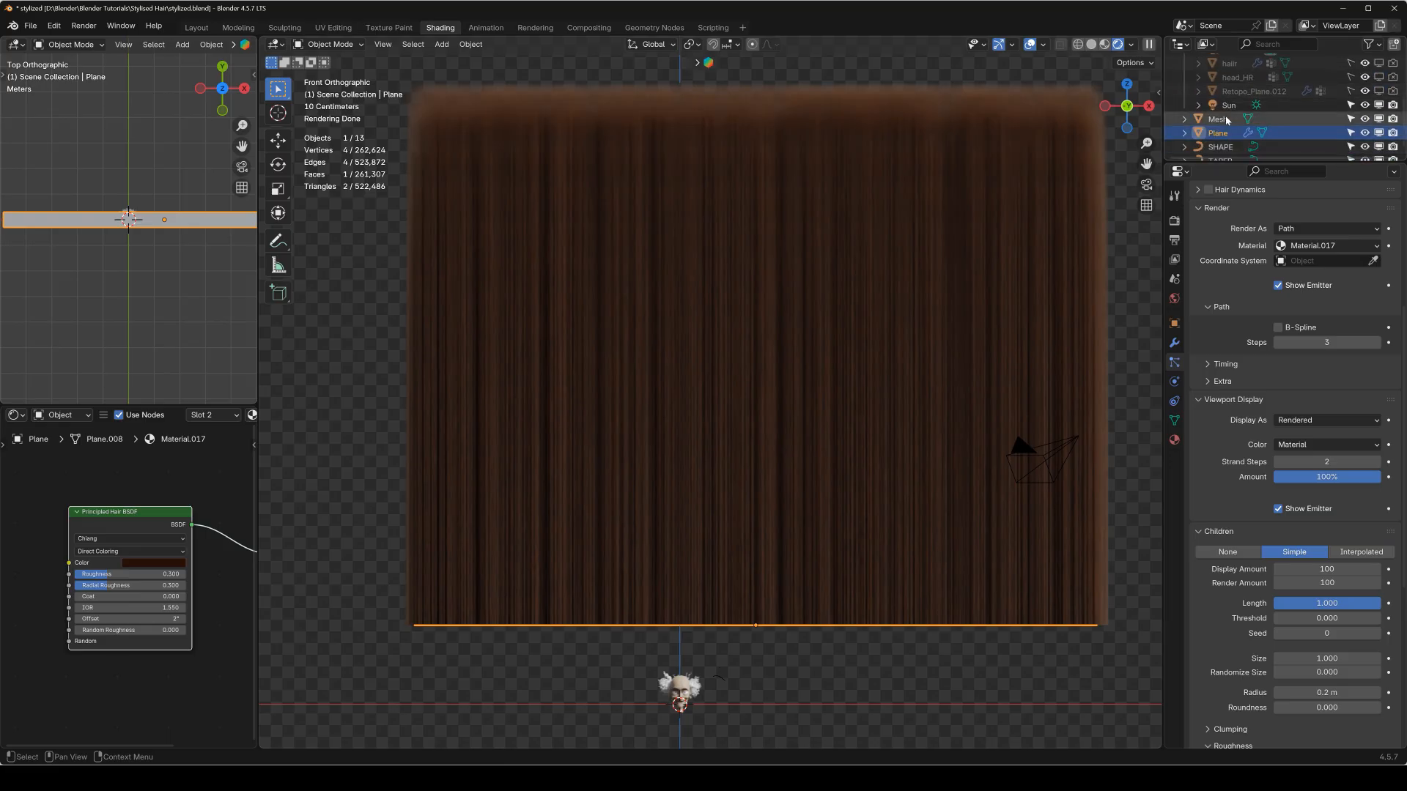
left_click(1222, 106)
scroll(183, 289, "down", 5)
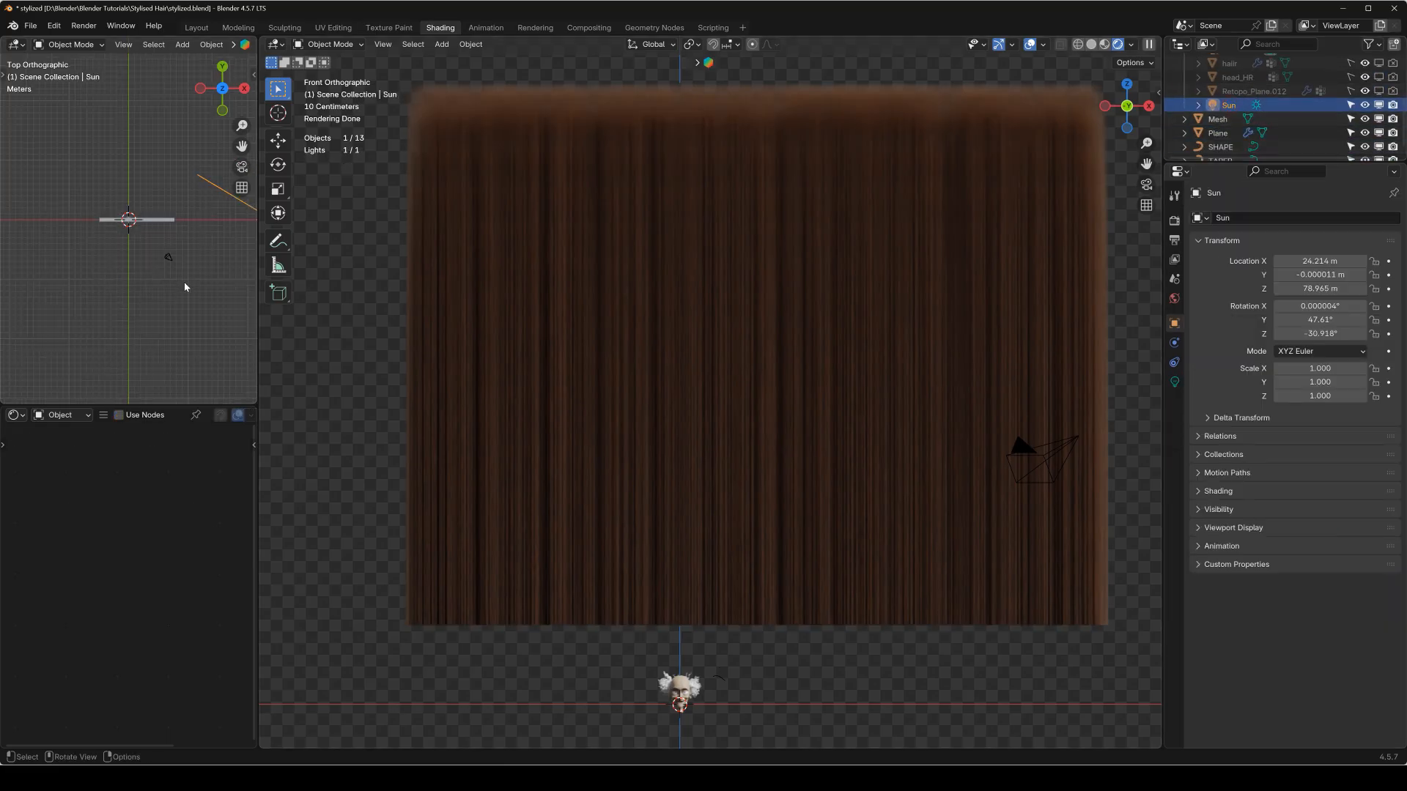
key("g")
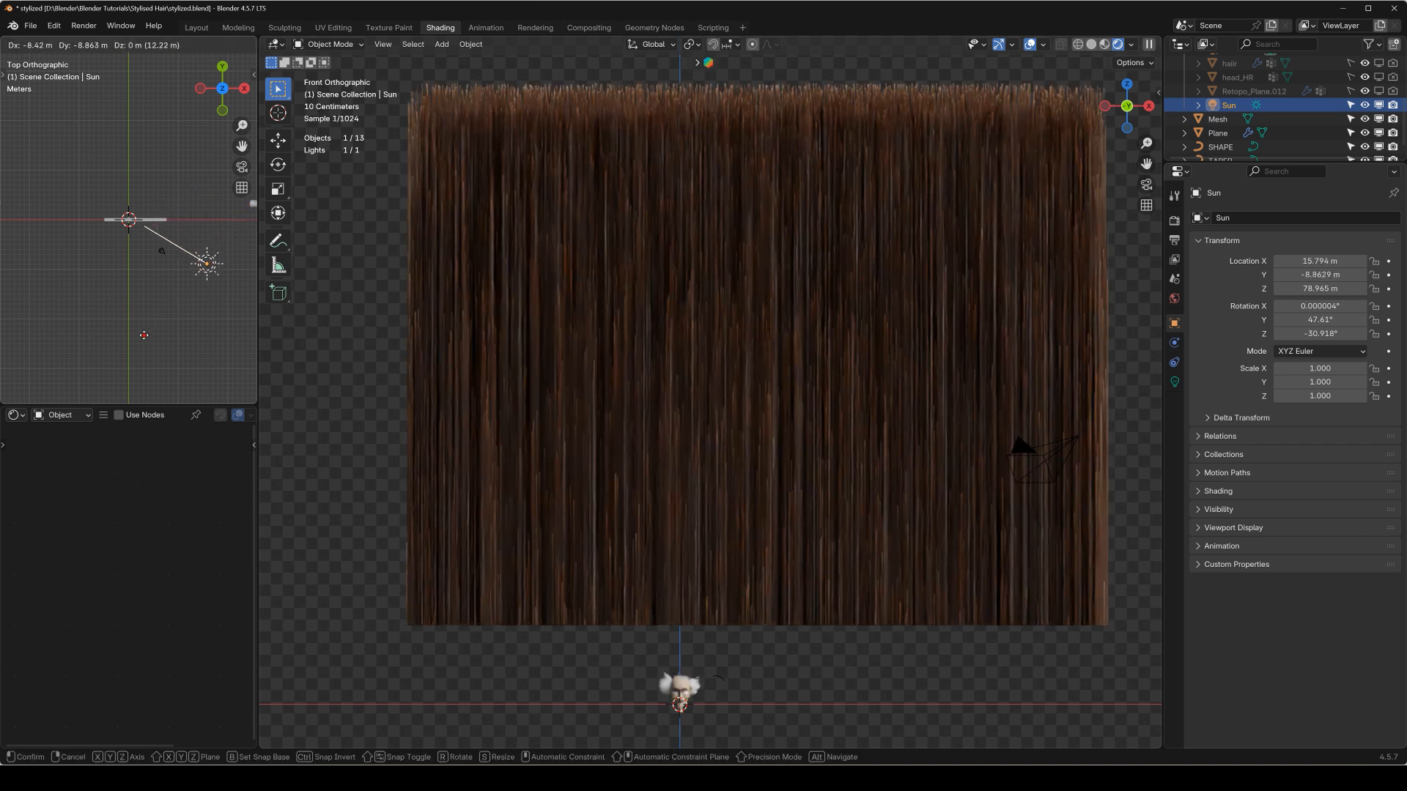
left_click(144, 335)
key("r")
left_click(174, 328)
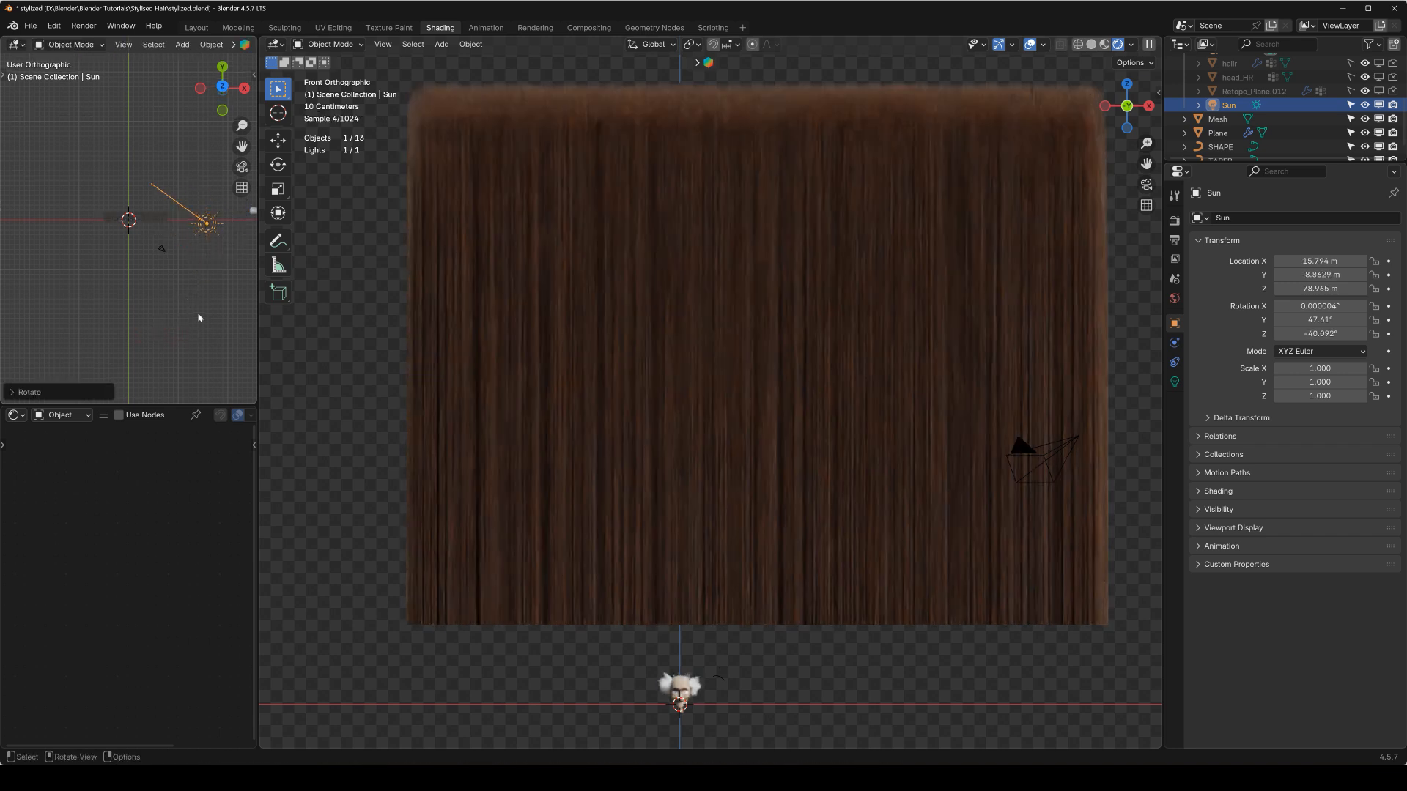
Rotate the Sun light about 17° in the front view.
key("KP_1")
scroll(192, 168, "down", 3)
middle_click_drag(172, 185, 176, 245, "shift")
scroll(72, 268, "down", 3)
key("r")
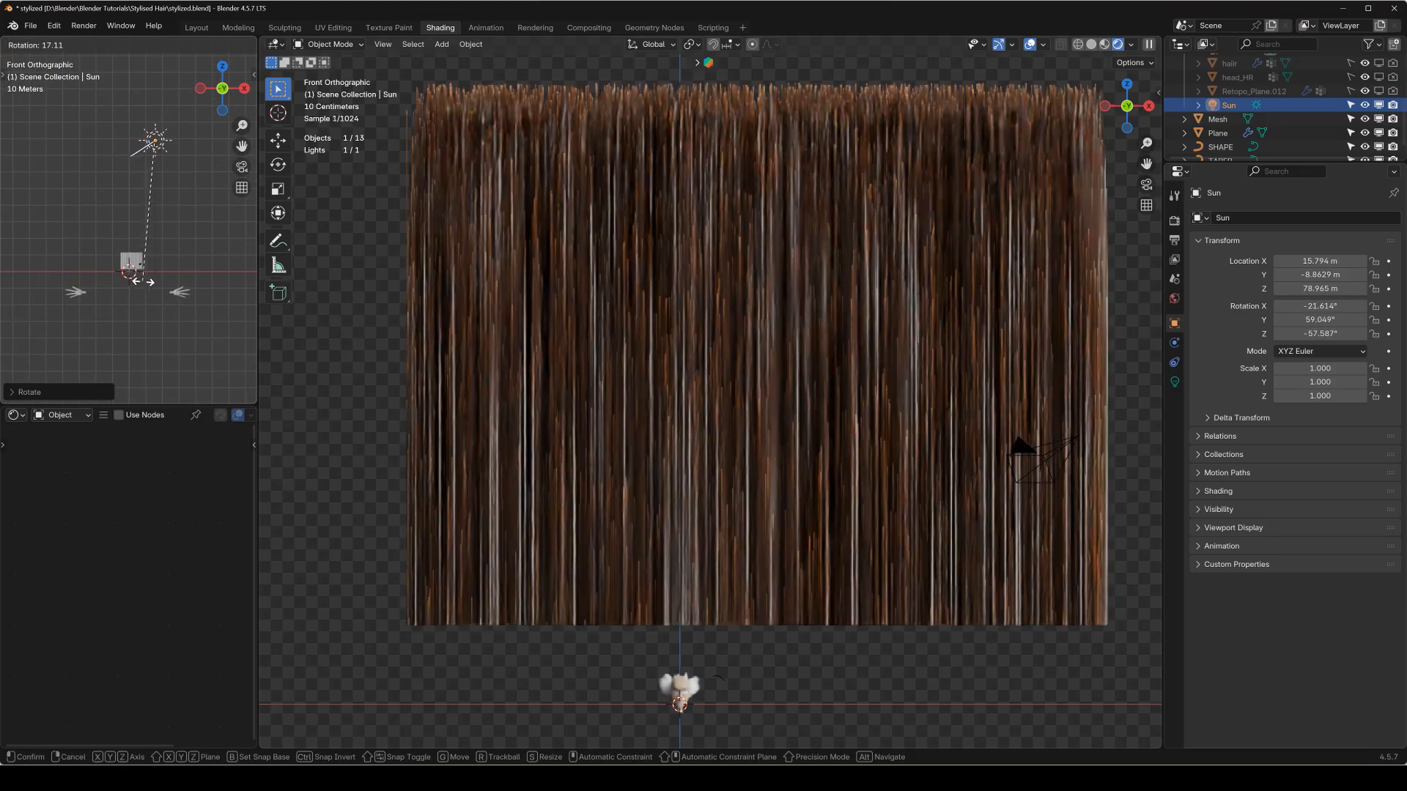
left_click(139, 286)
key("KP_7")
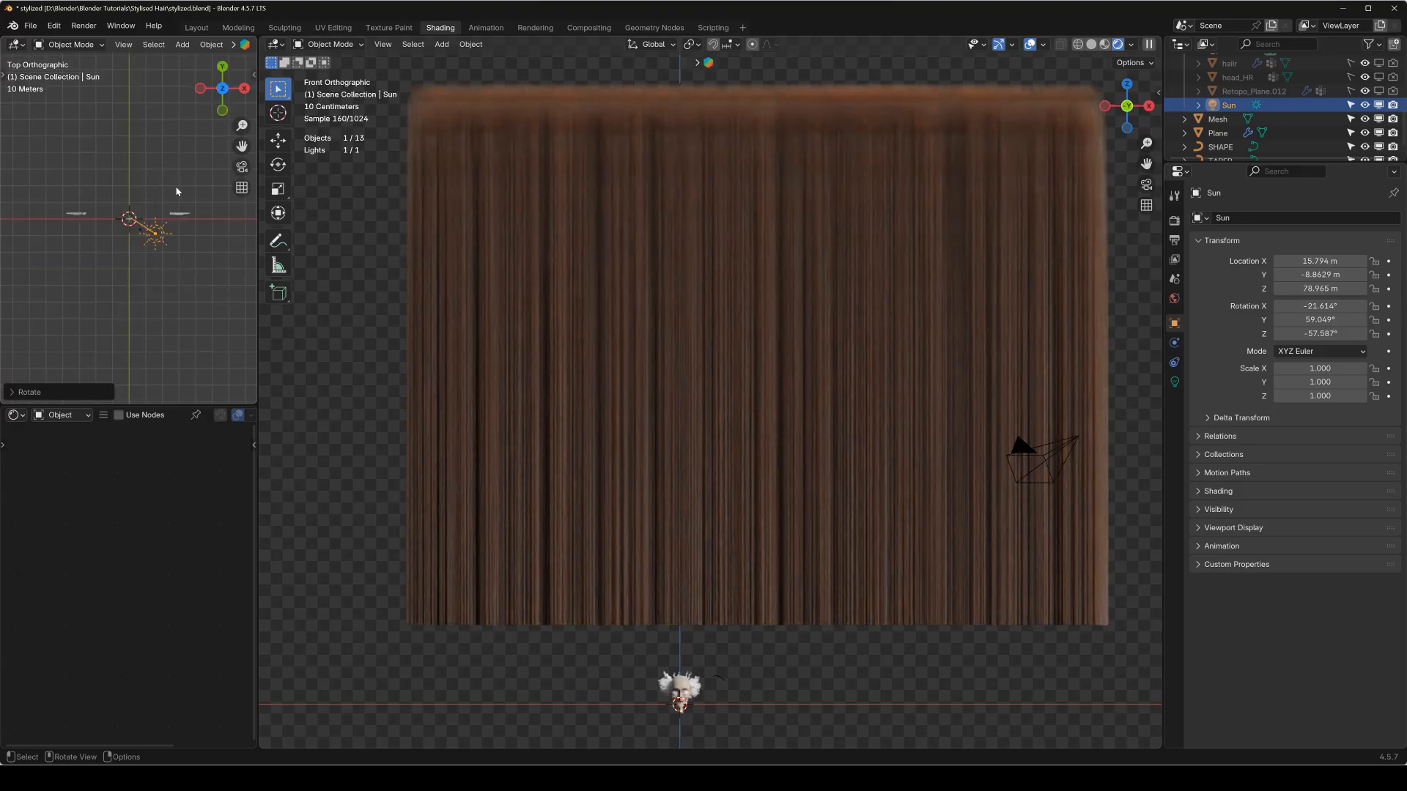
Frame the hair strip in the main viewport and align the active camera to that view.
scroll(174, 247, "up", 5)
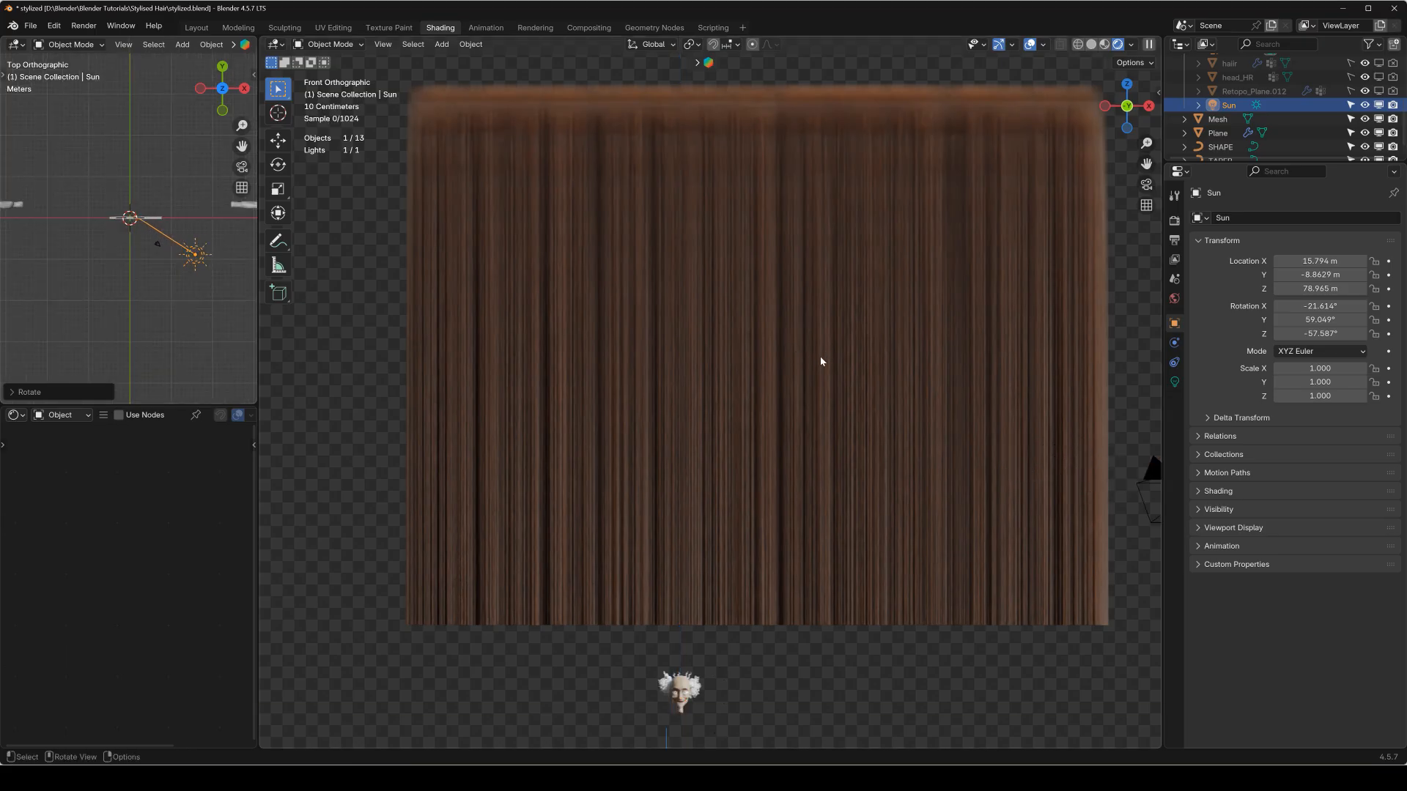
scroll(820, 357, "up", 2)
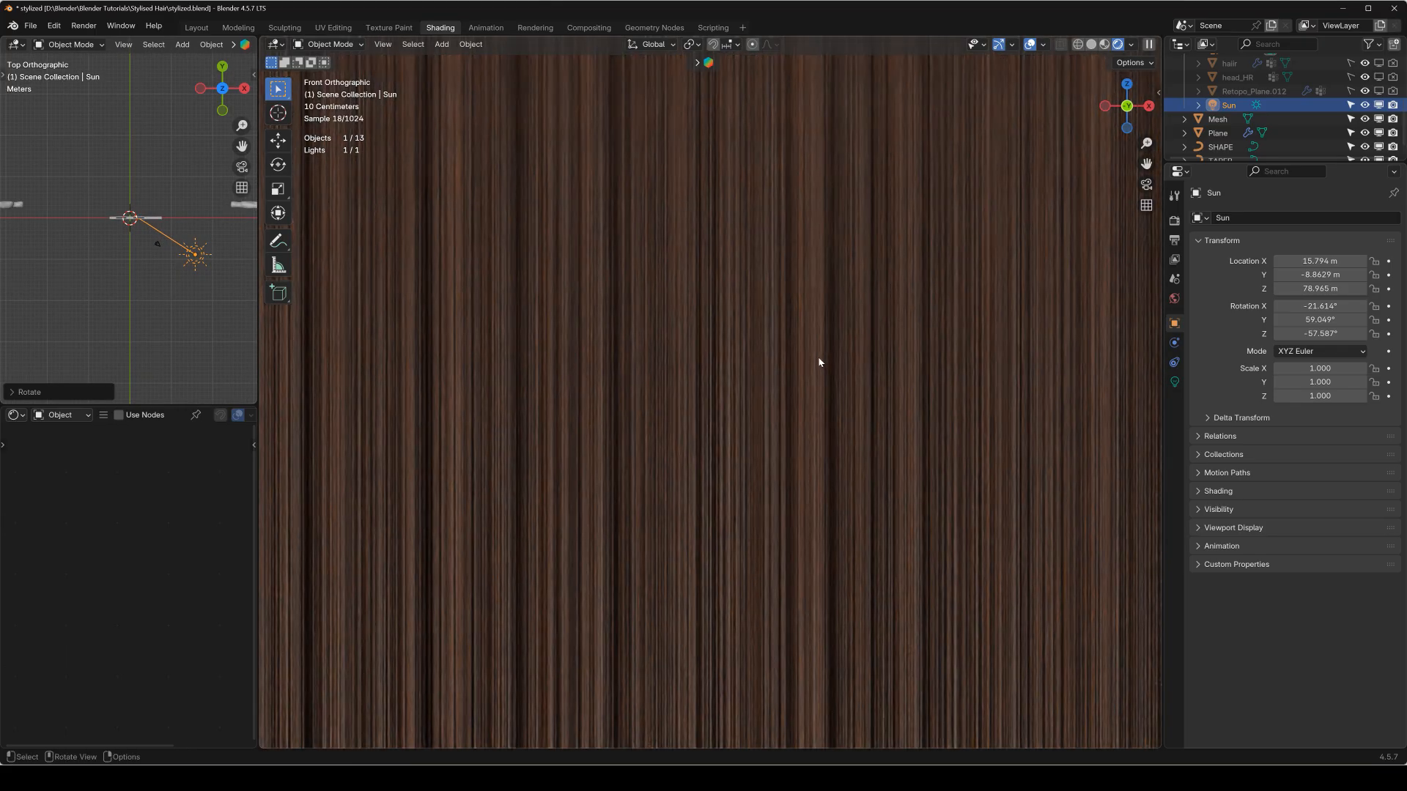
scroll(815, 359, "down", 3)
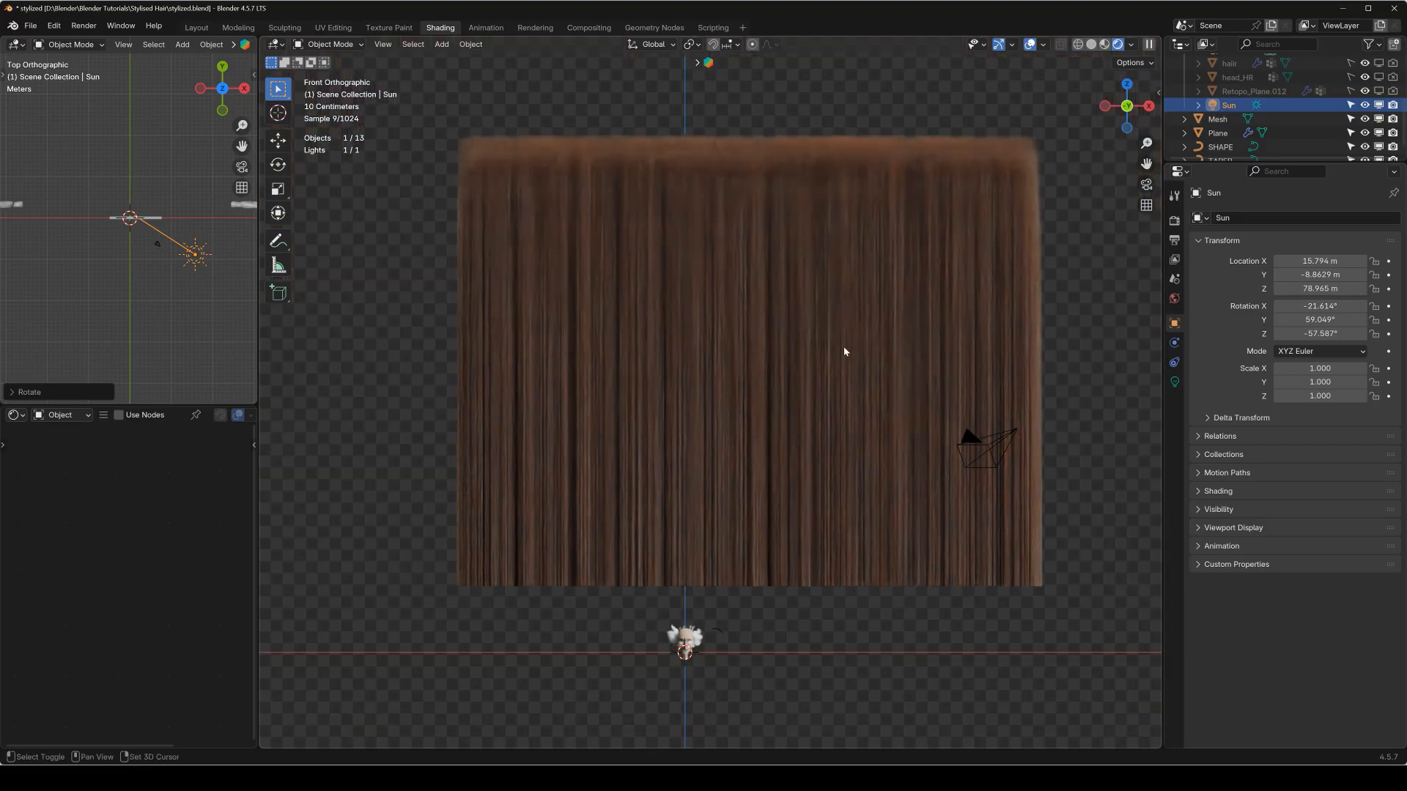
scroll(786, 380, "up", 3)
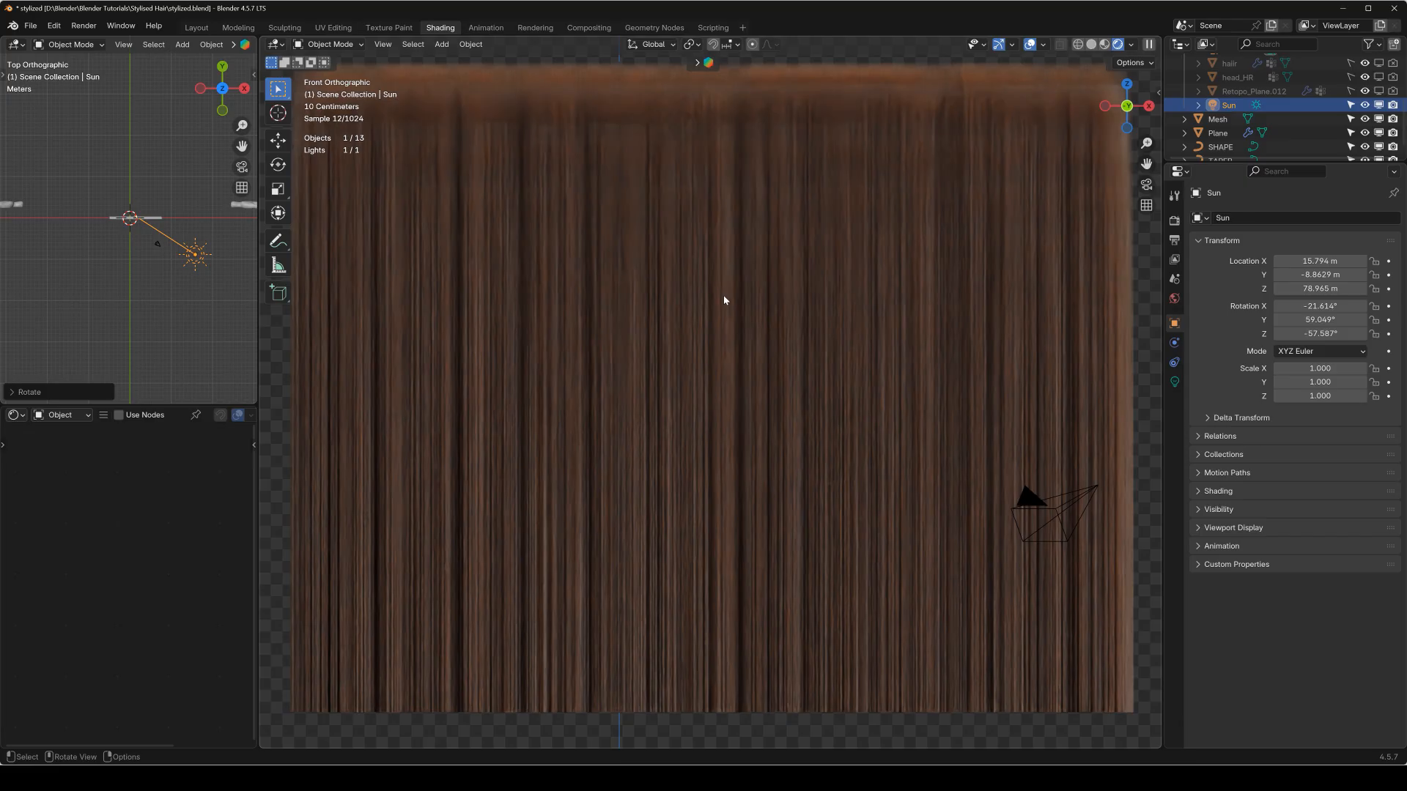
right_click(724, 300)
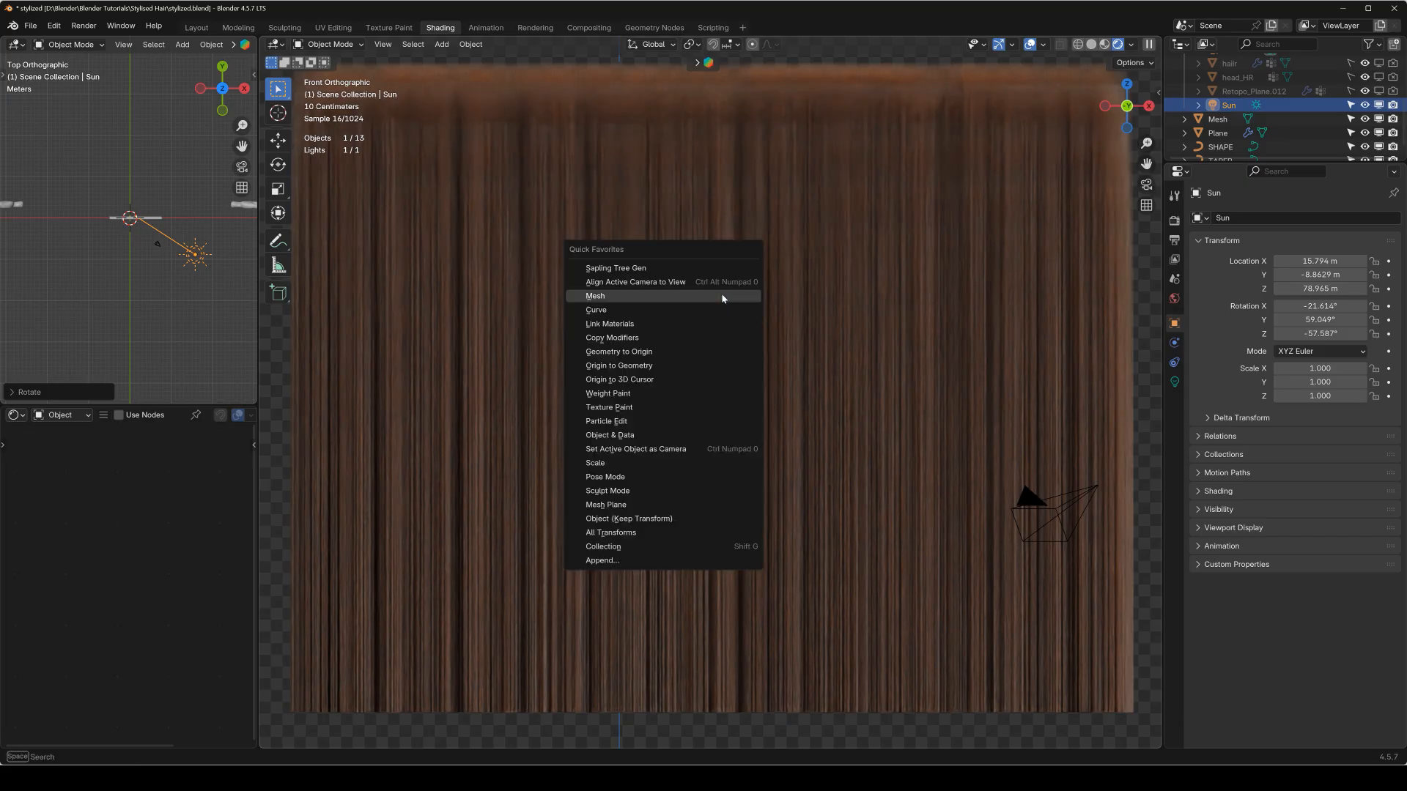
key("q")
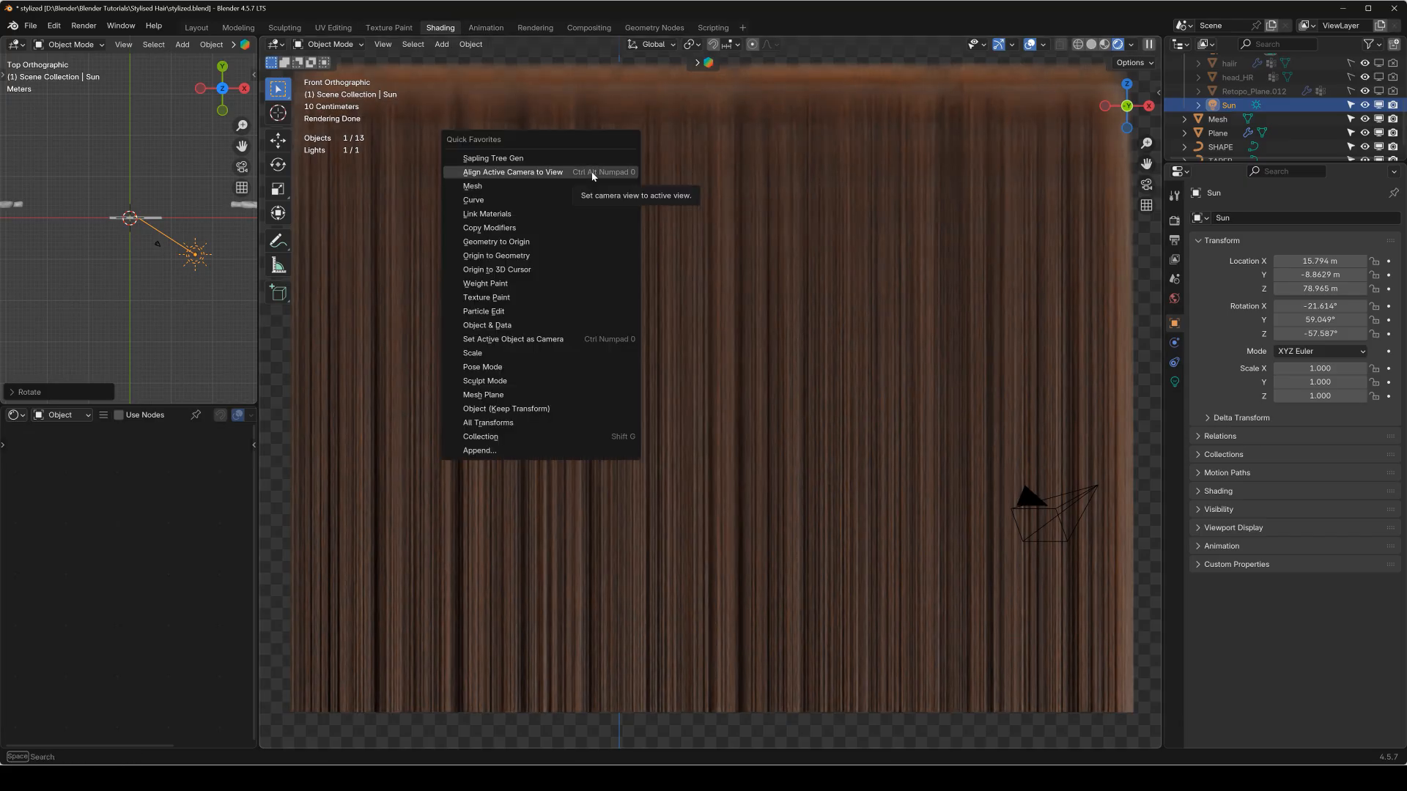
left_click(592, 174)
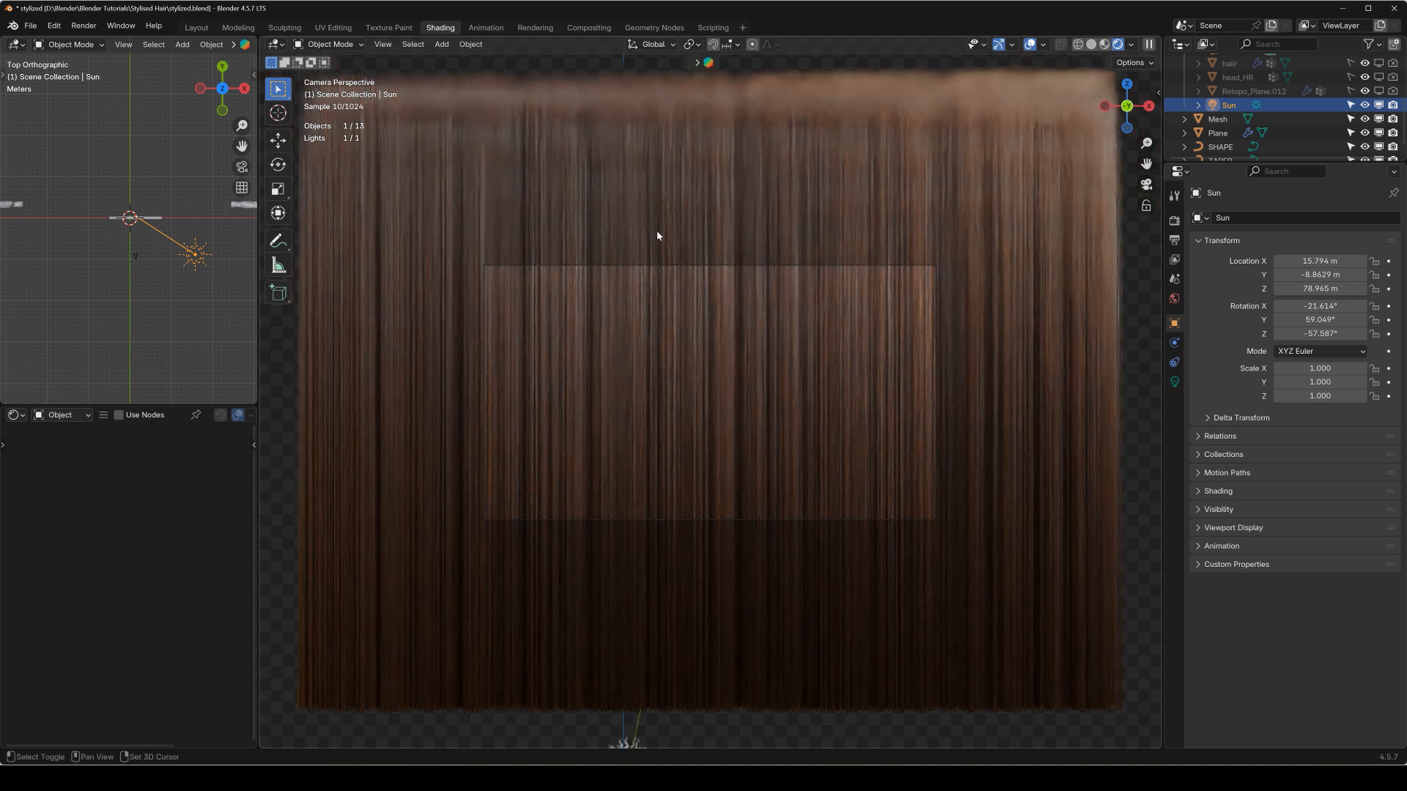
Fly the camera back from the hair strip and draw a render region around the camera frame.
key("shift+grave")
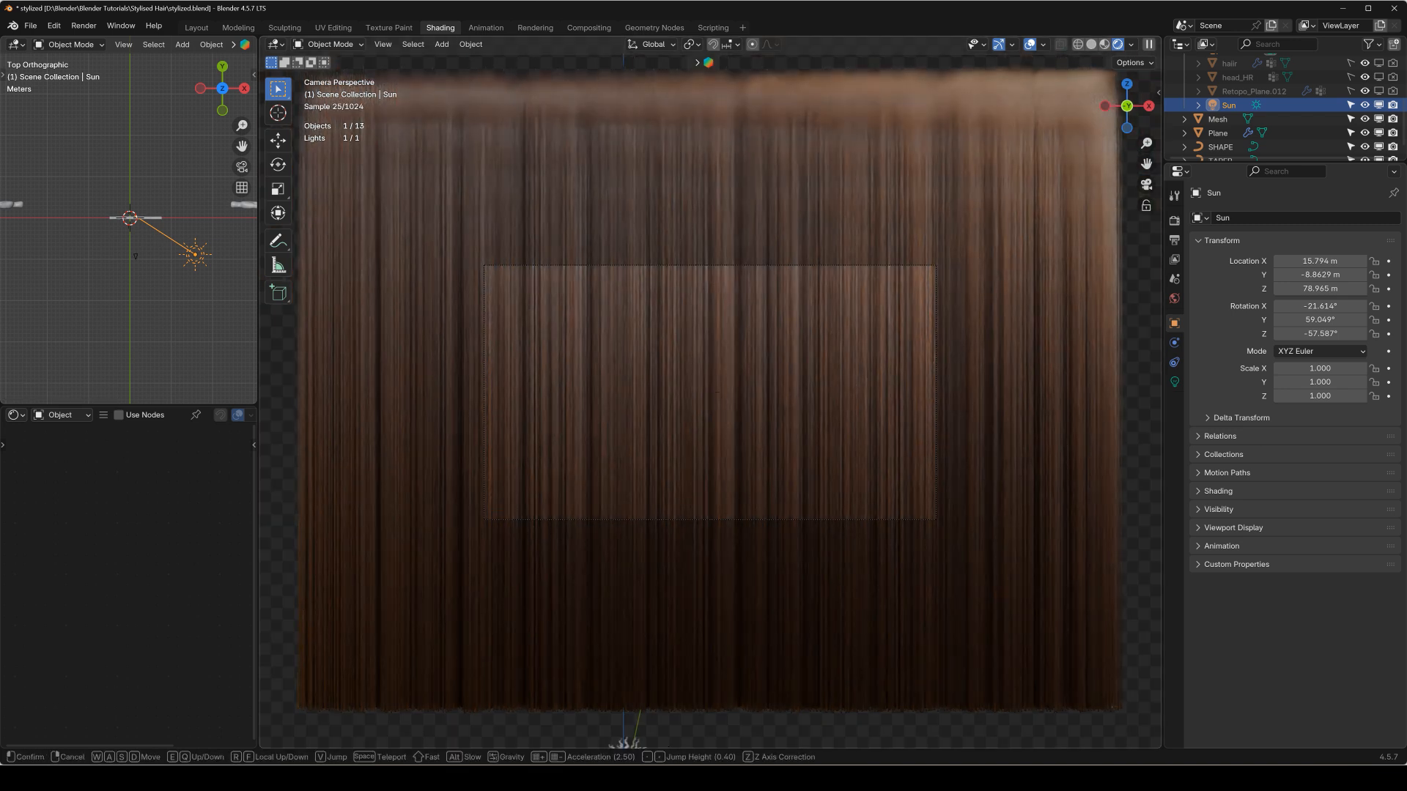
key("s")
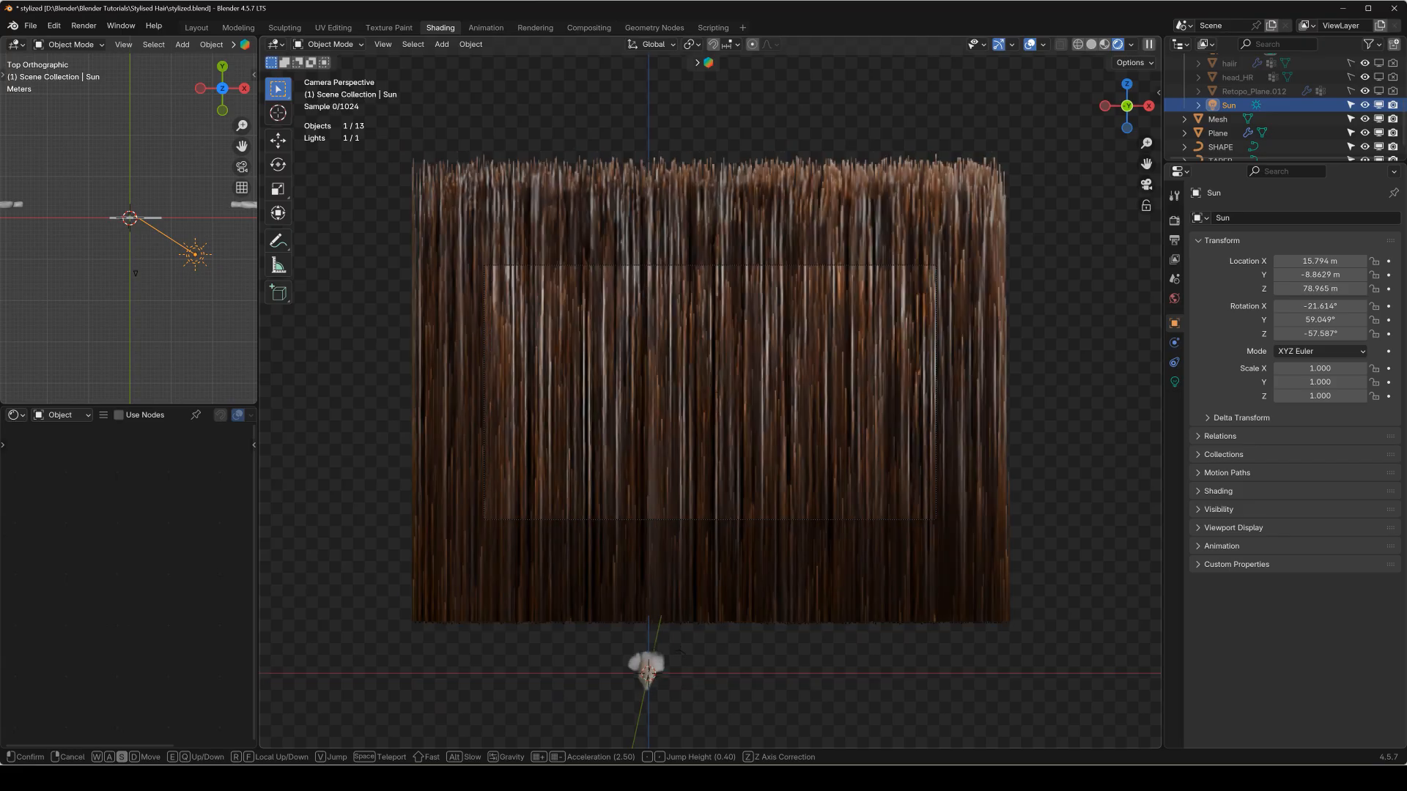
left_click(657, 235)
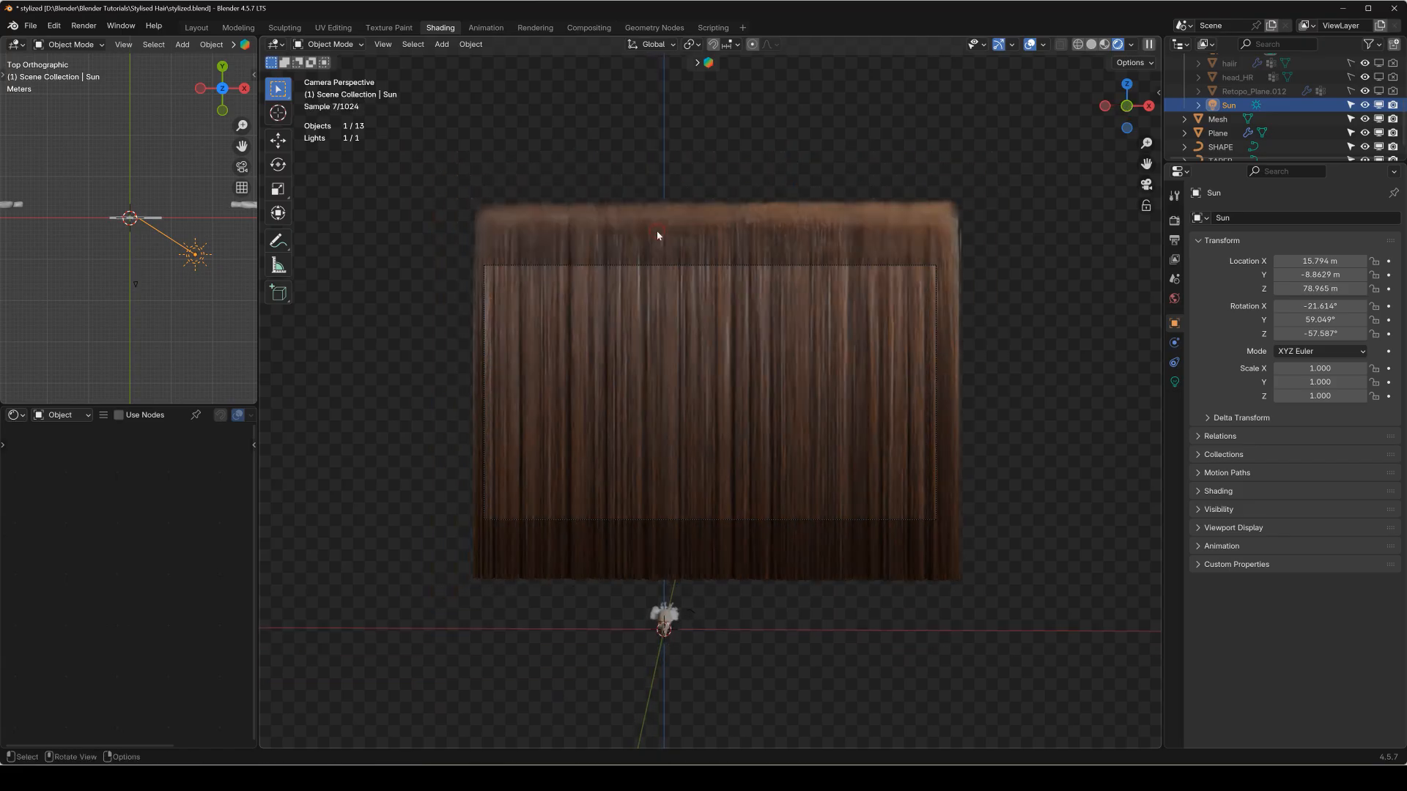
key("ctrl+b")
left_click_drag(464, 246, 970, 587)
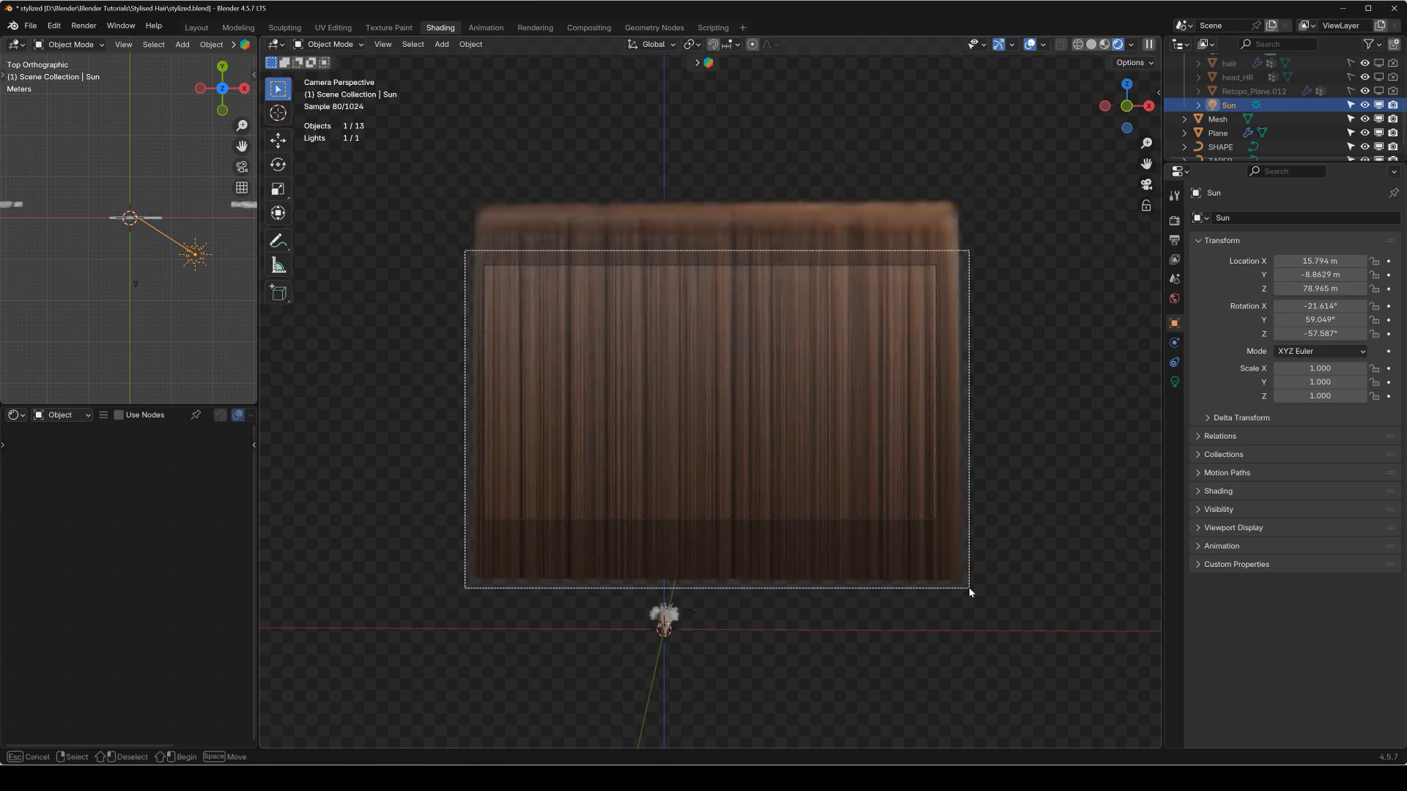
key("shift")
Fly the camera back and adjust its height so that hair fills the whole camera frame.
key("shift+grave")
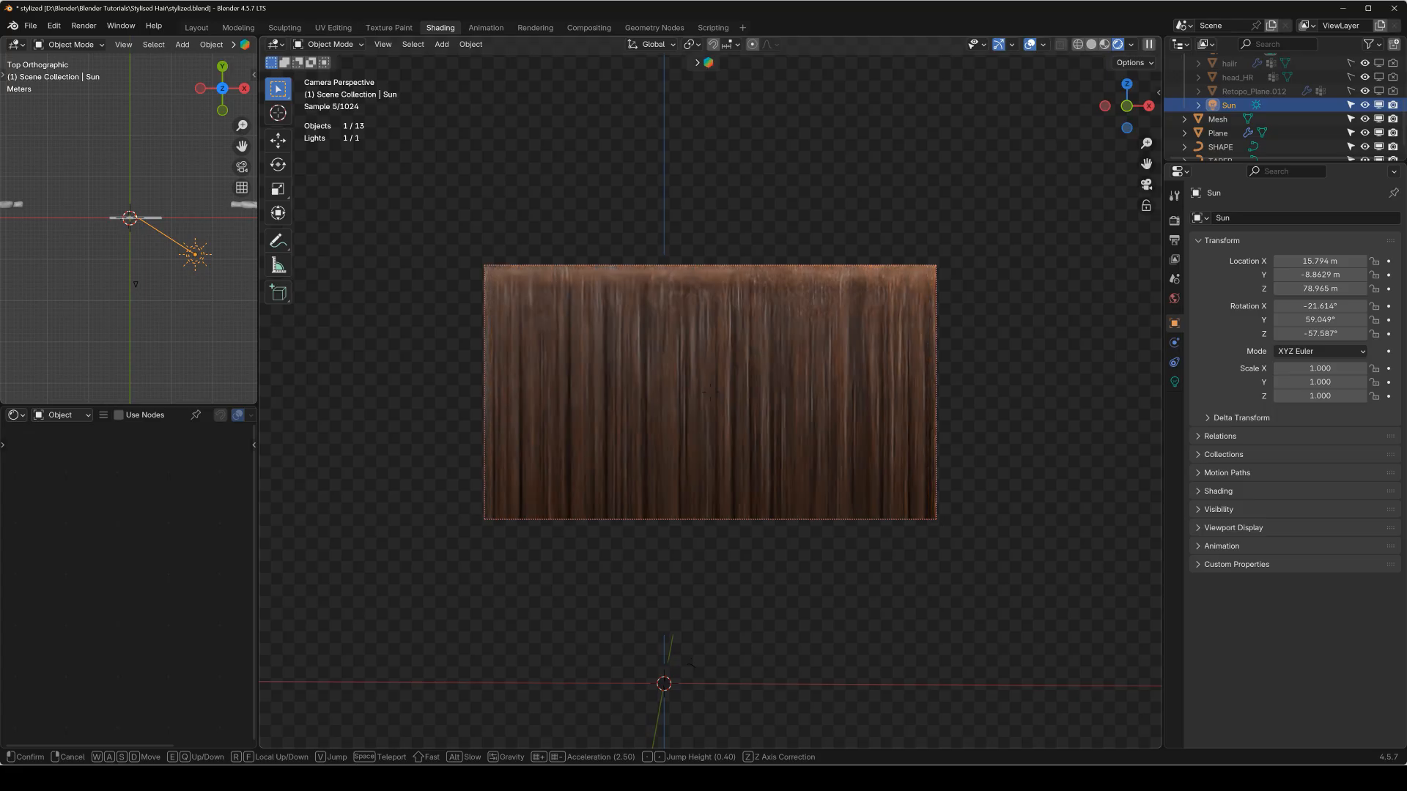
key("s")
key("s")
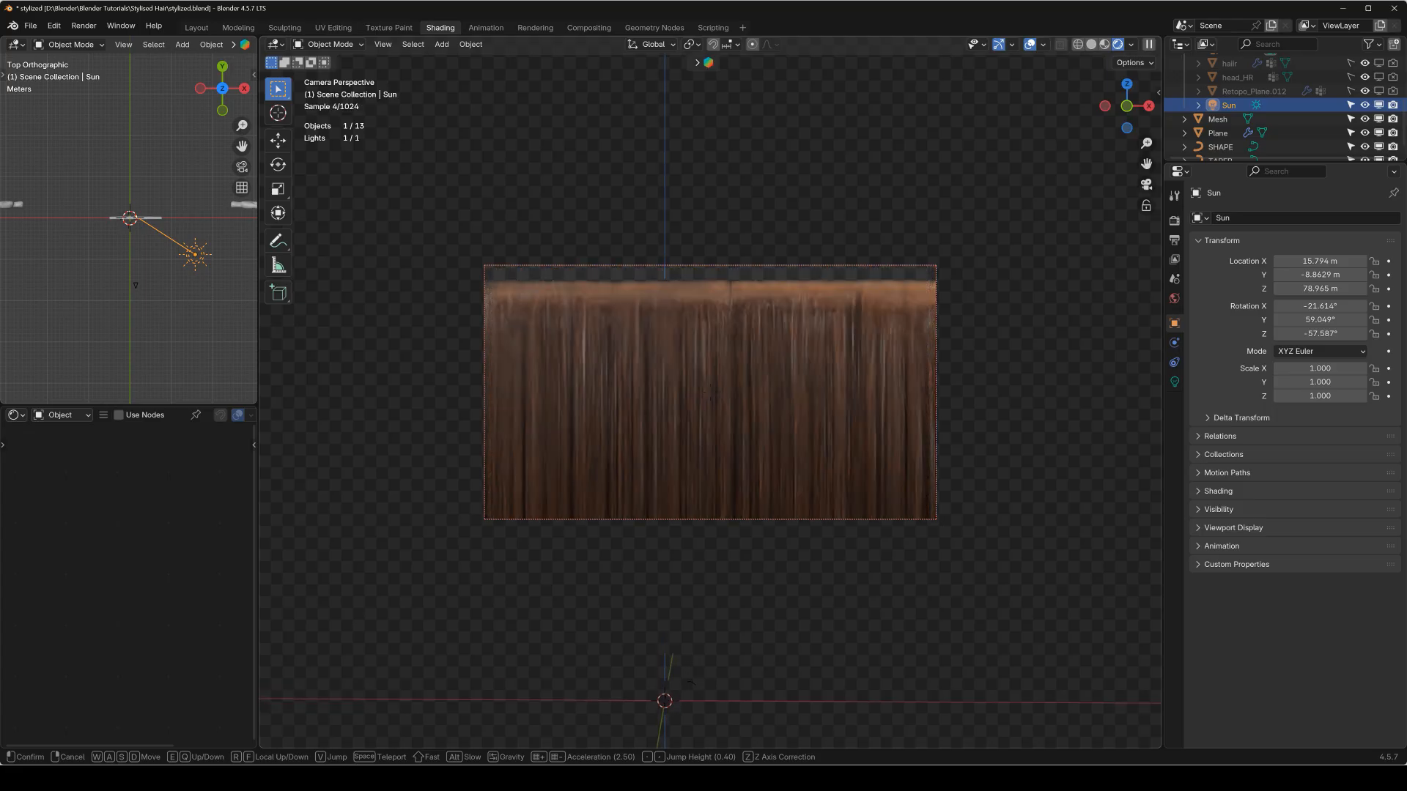
key("q")
key("q")
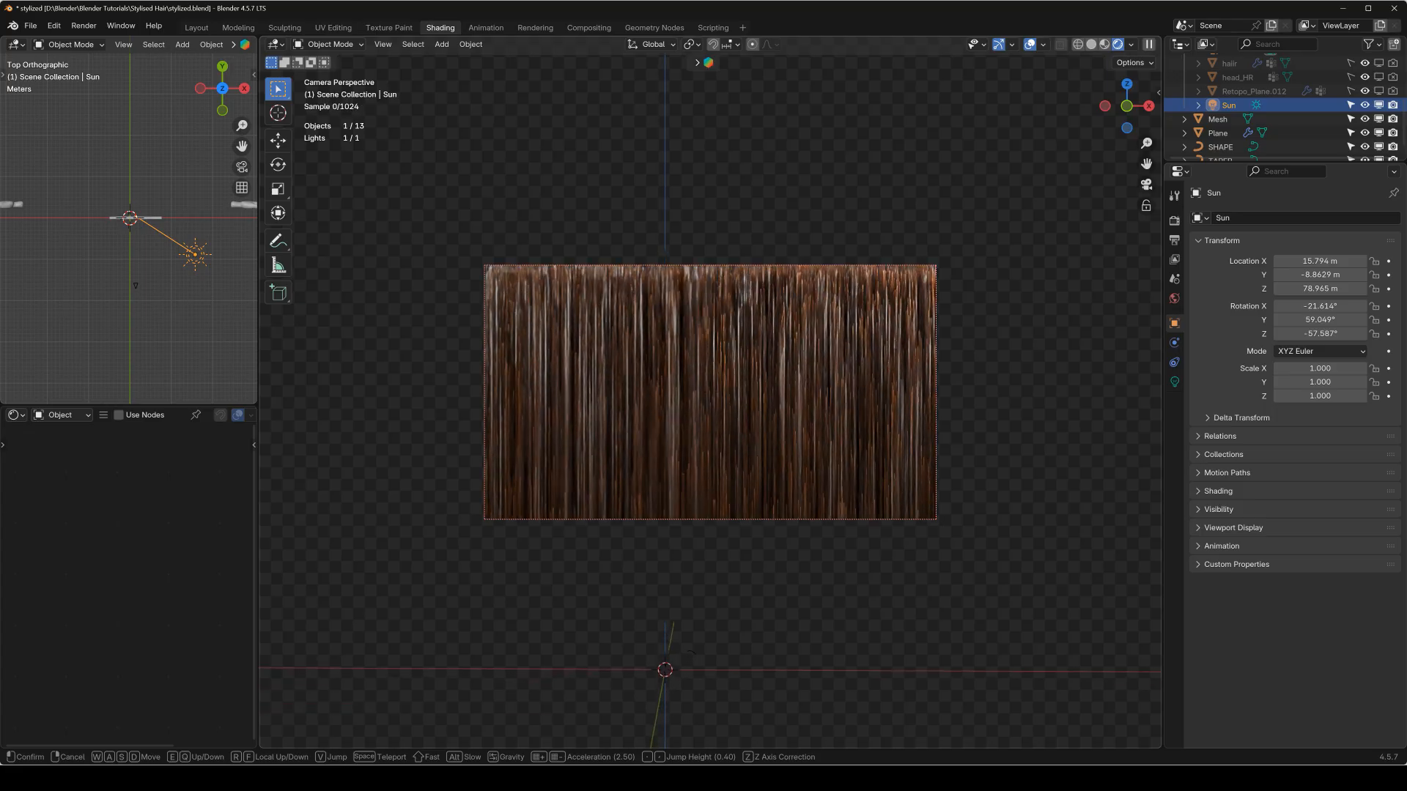
key("q")
key("q")
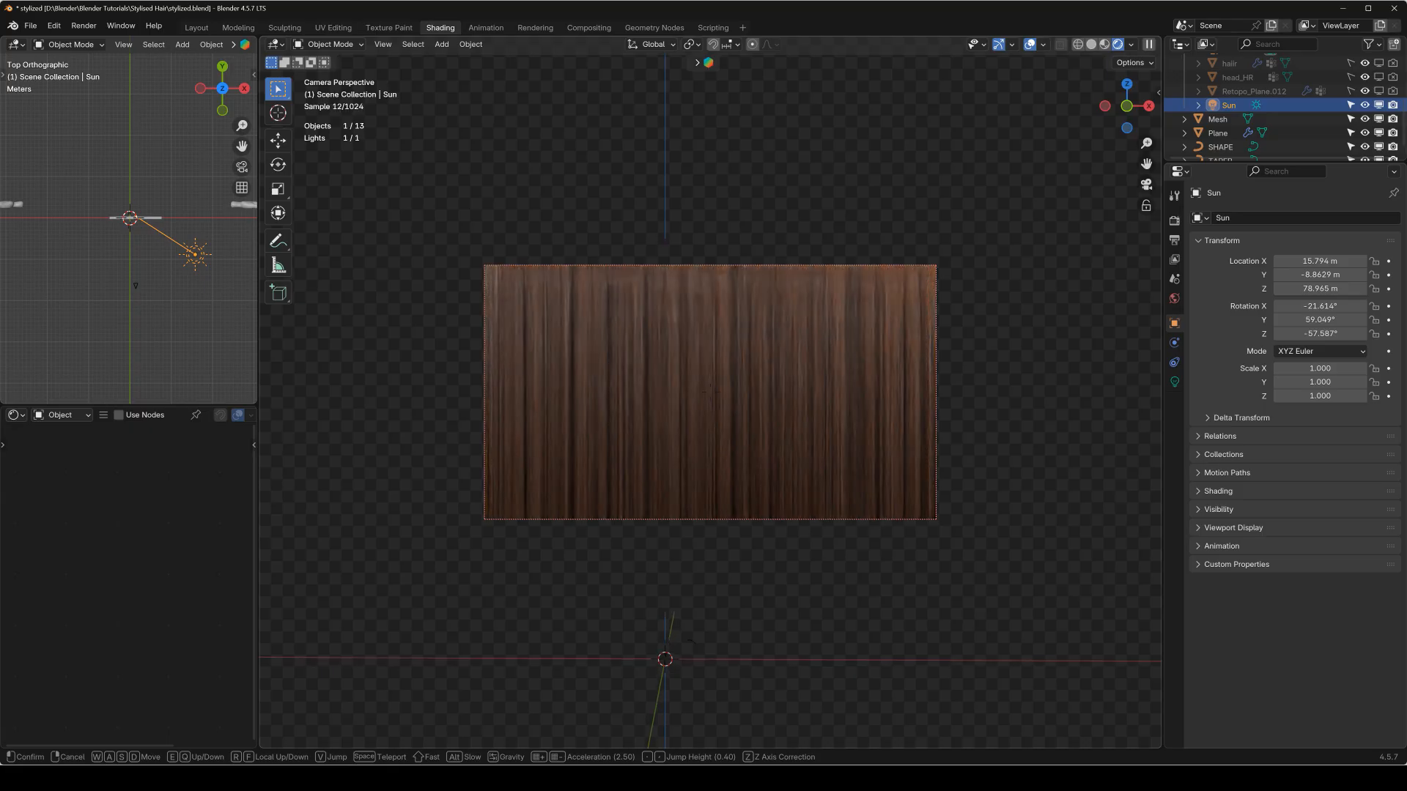
left_click(754, 338)
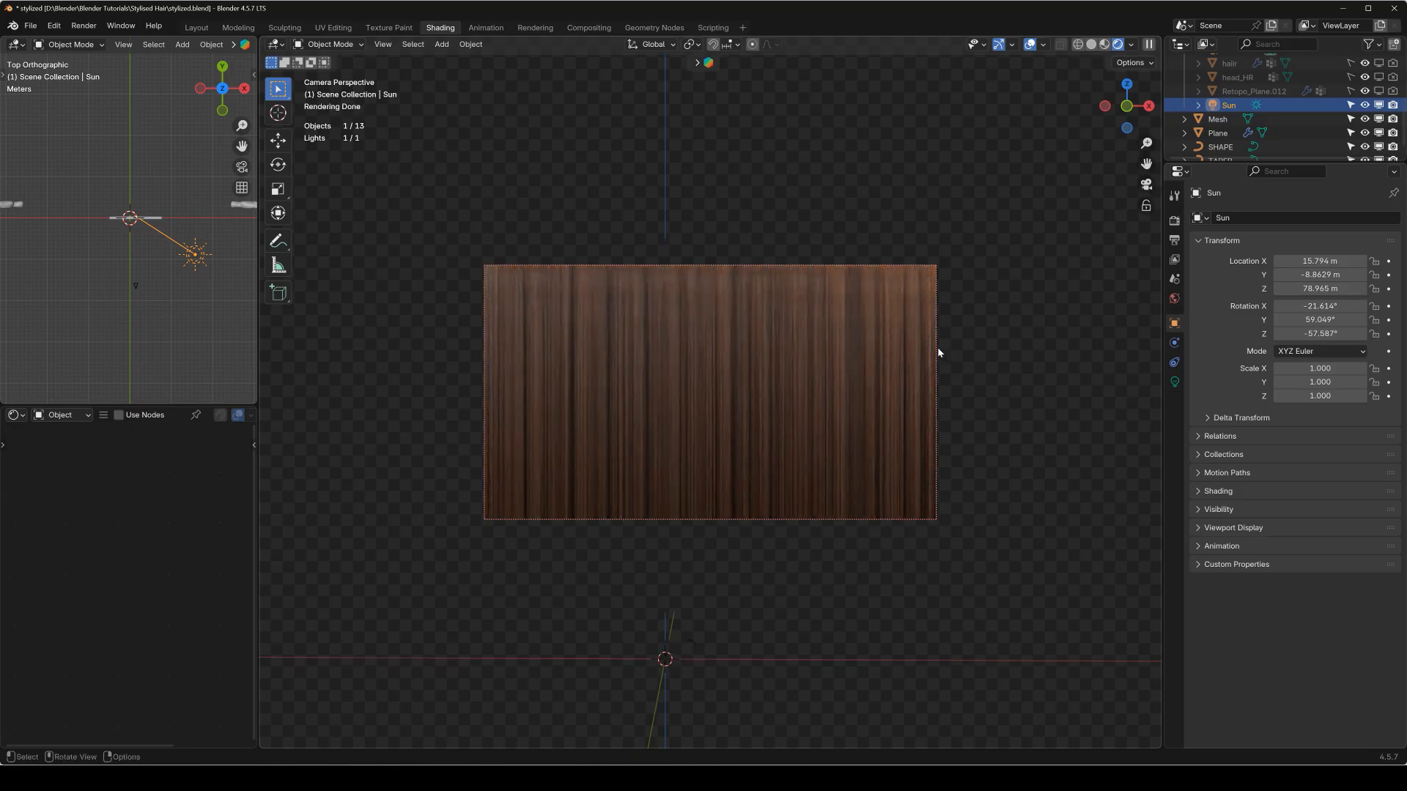
Render the hair strip through the camera, save the result as a PNG in the Stylised Hair folder, and close the render window.
left_click(1174, 220)
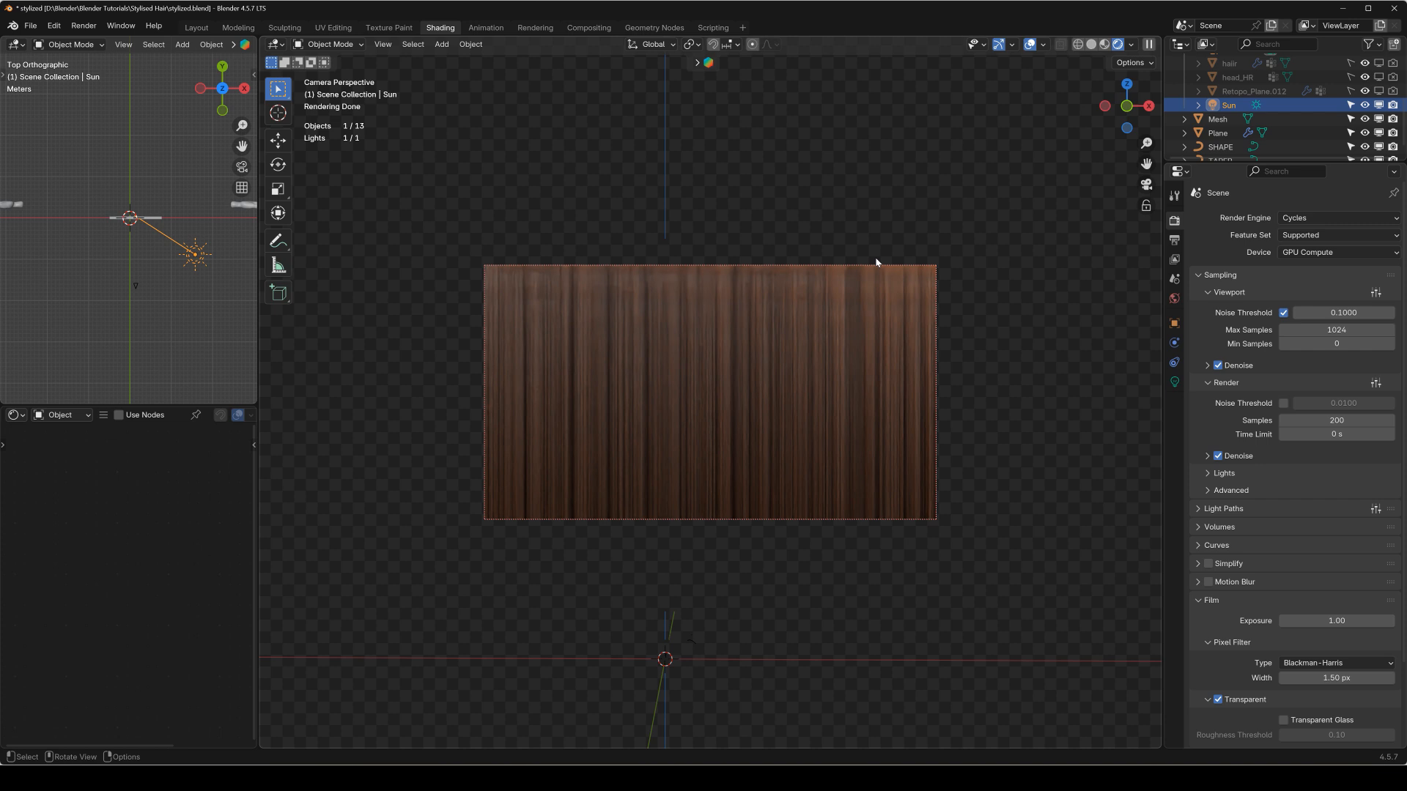
key("F11")
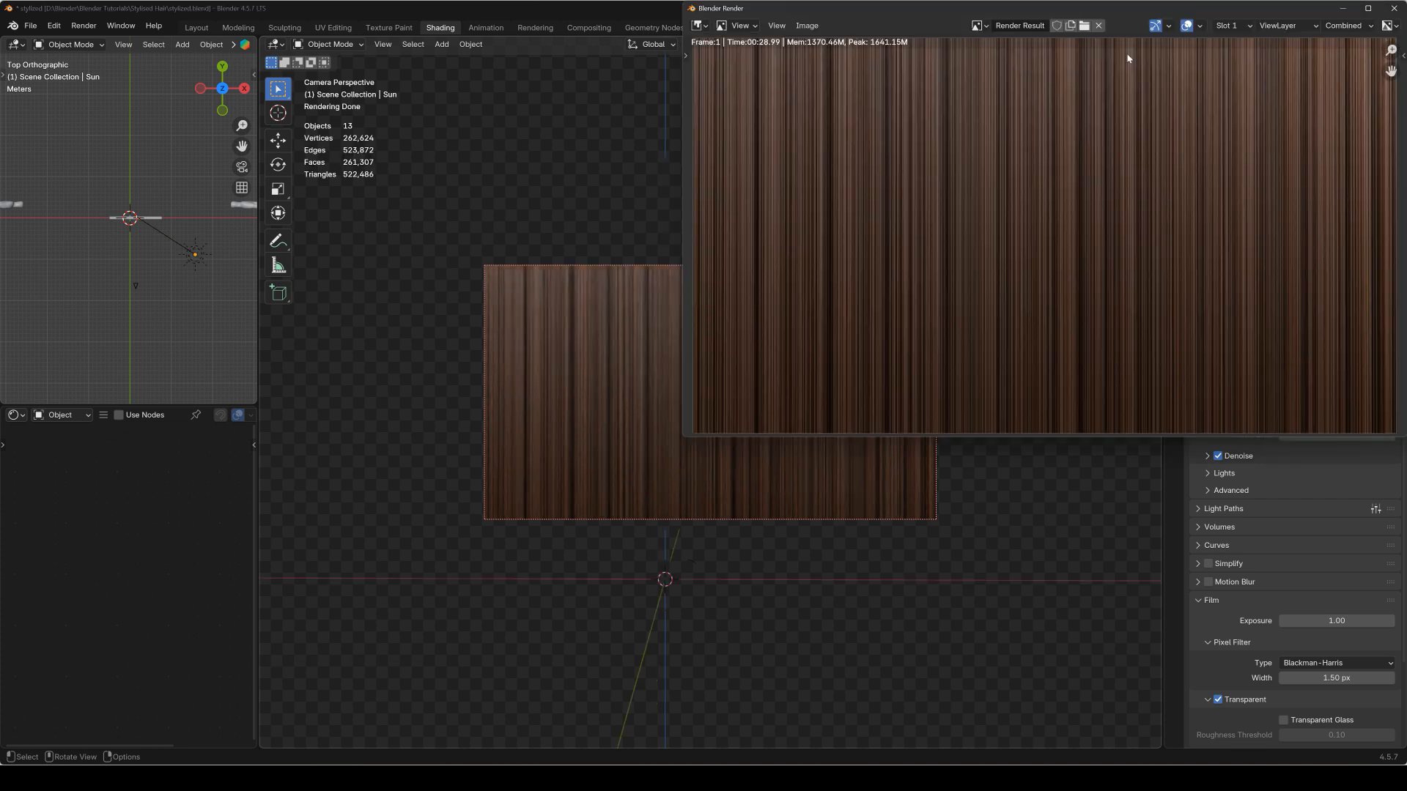
left_click(806, 26)
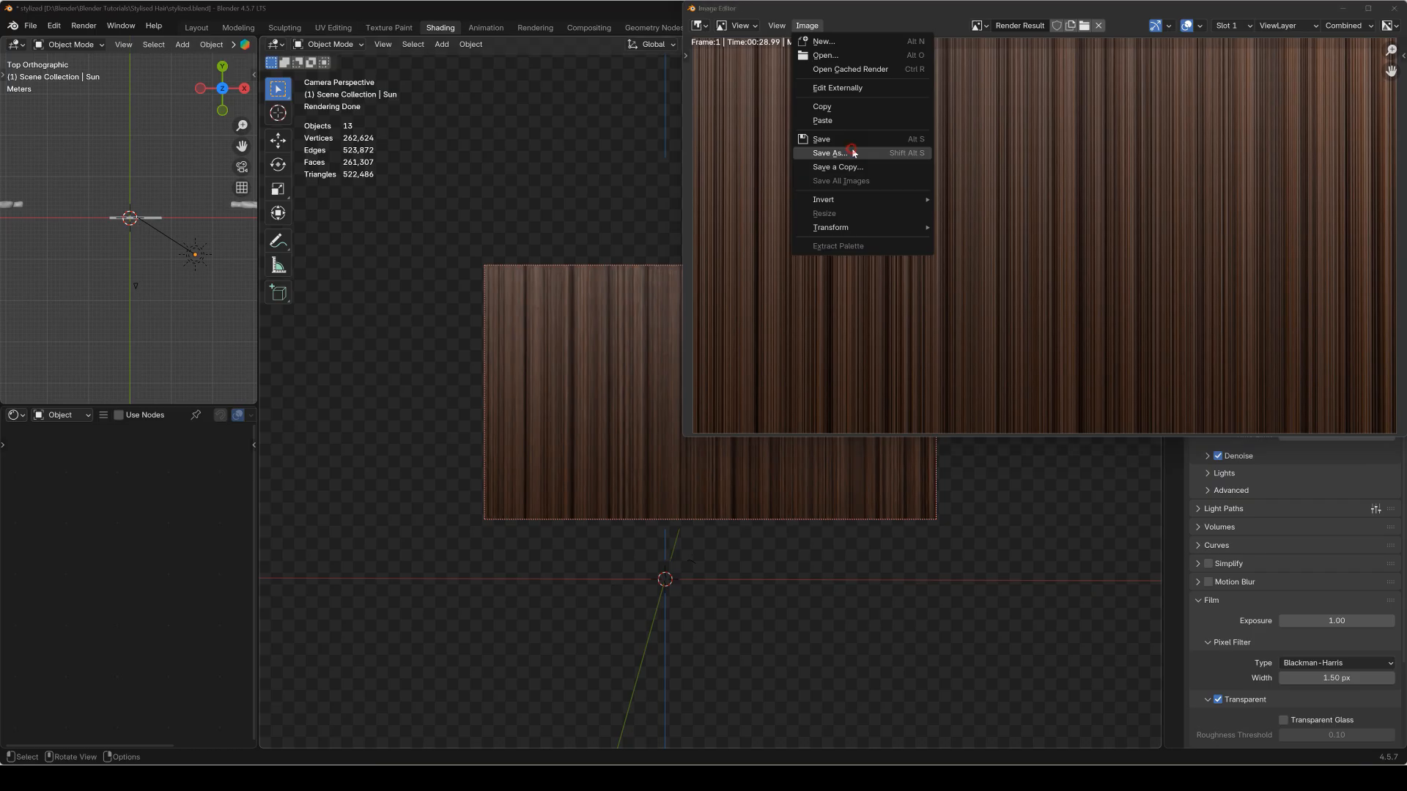
left_click(848, 152)
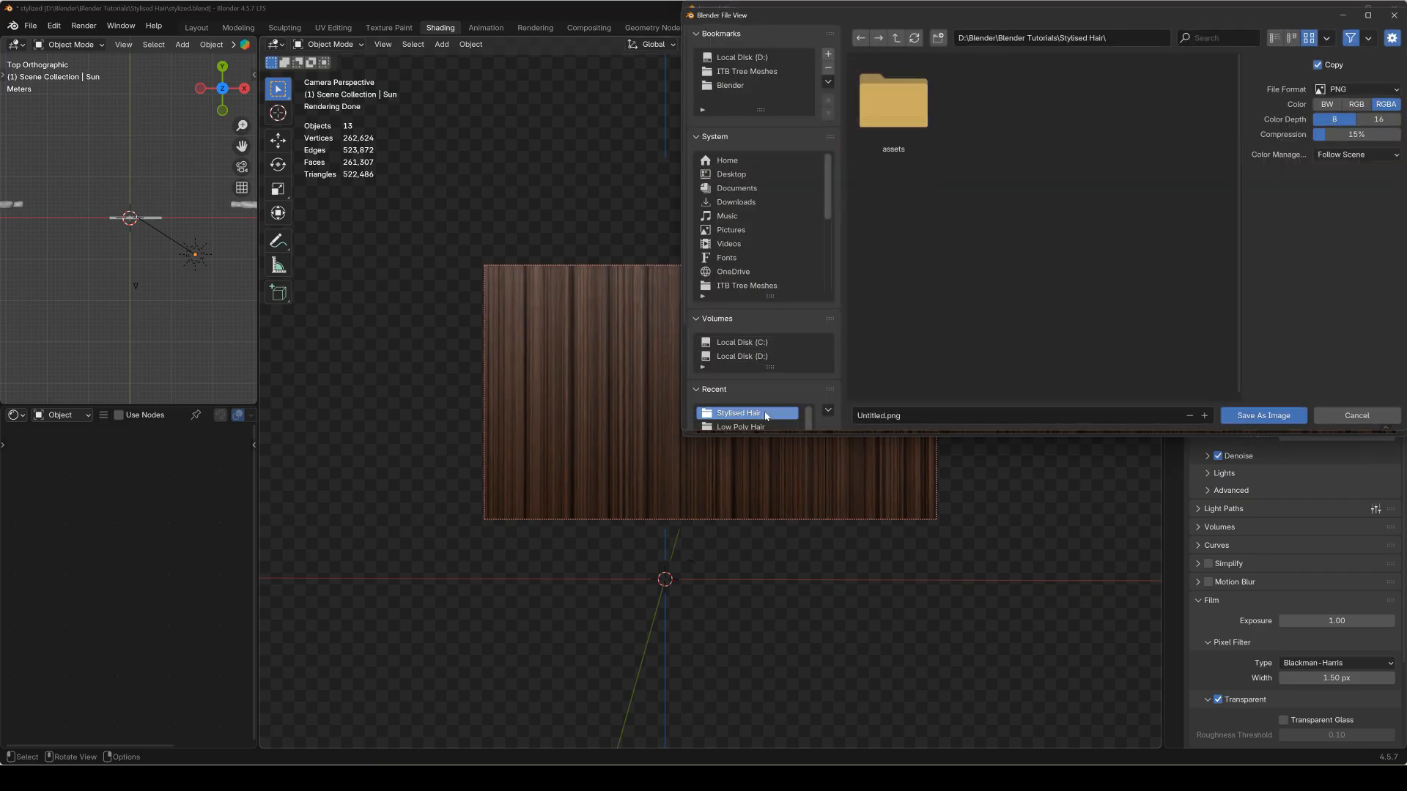
left_click(932, 413)
type("hair")
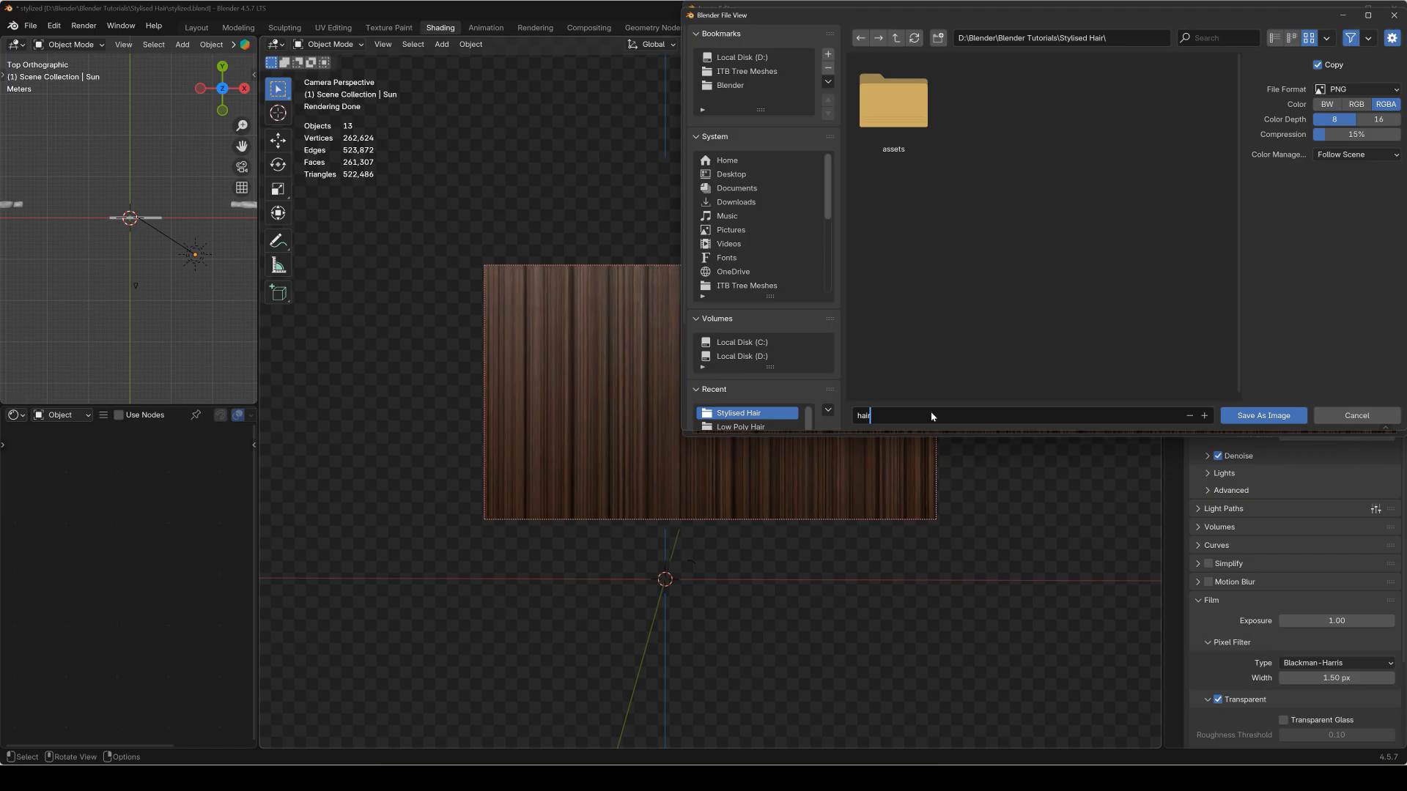
key("Return")
left_click(1263, 416)
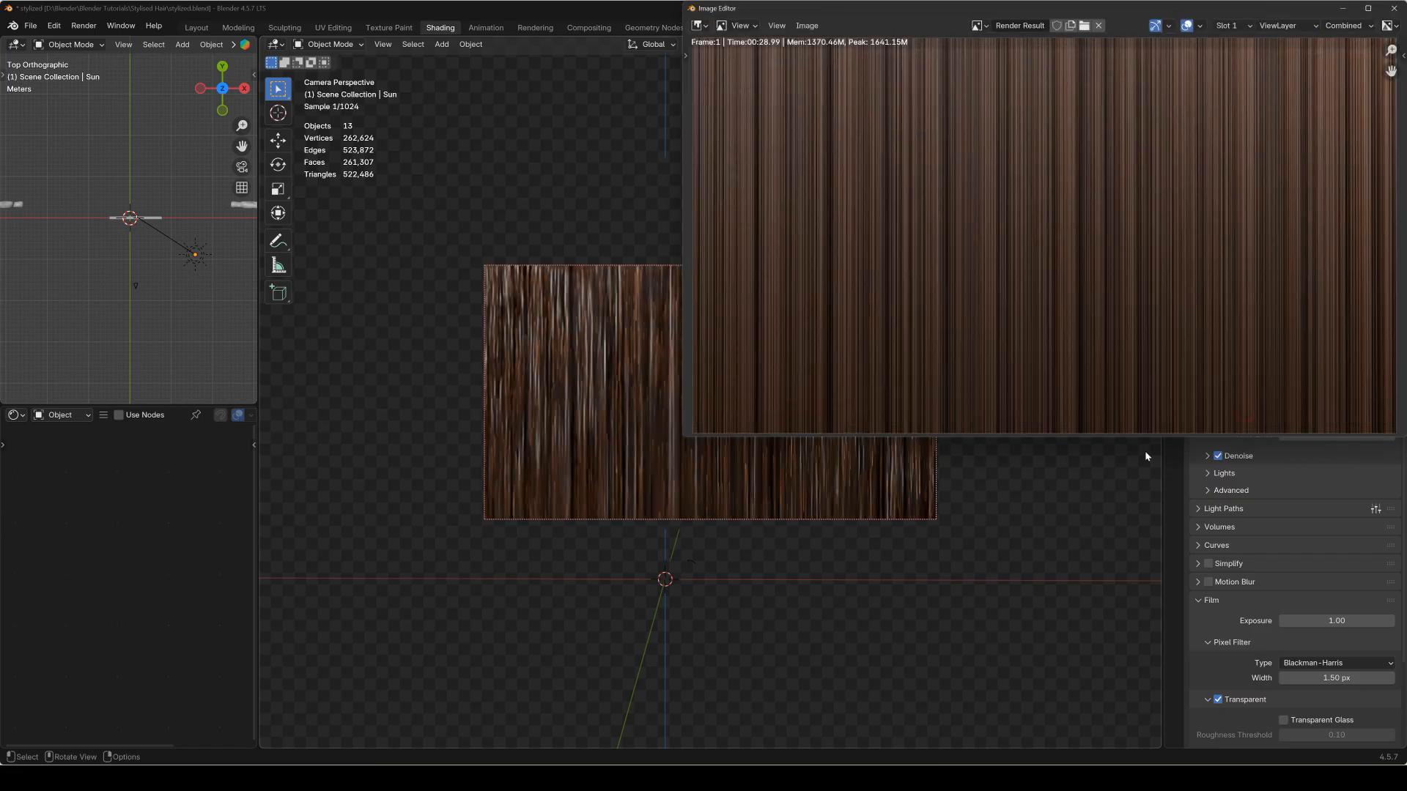
left_click(1394, 8)
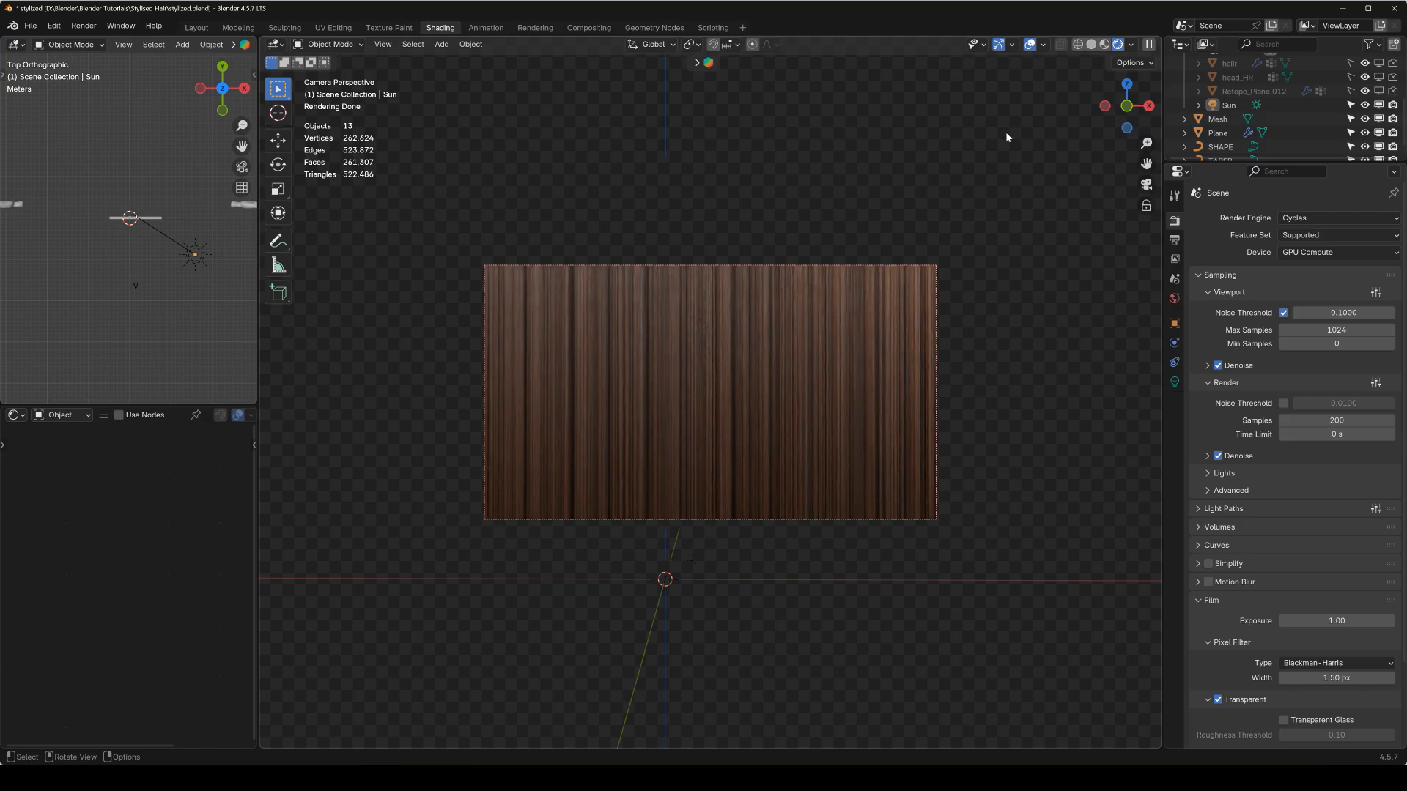
middle_click_drag(767, 394, 839, 313)
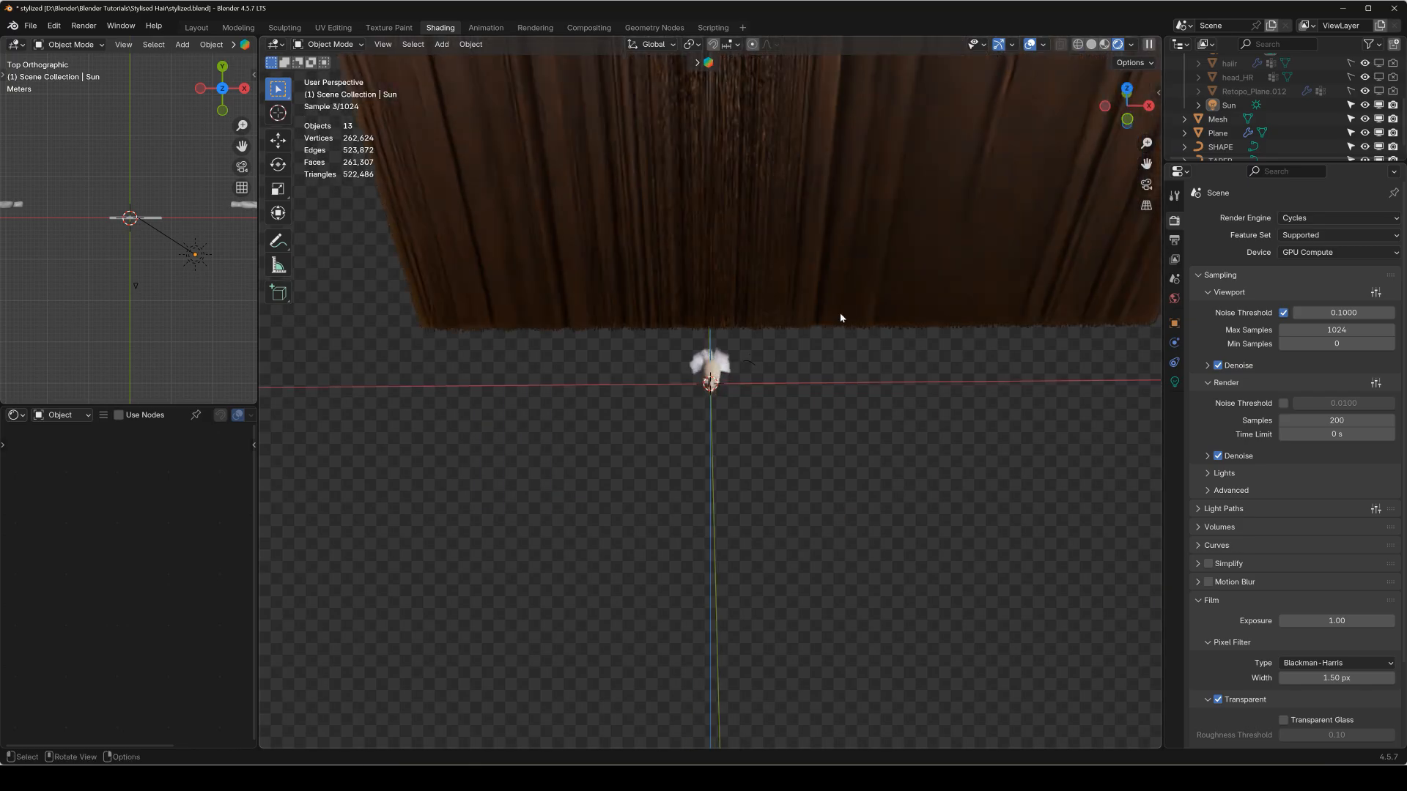
Delete the rendered hair strip plane and frame the character's head from the front.
left_click(842, 319)
key("x")
left_click(823, 314)
key("KP_1")
scroll(655, 381, "up", 5)
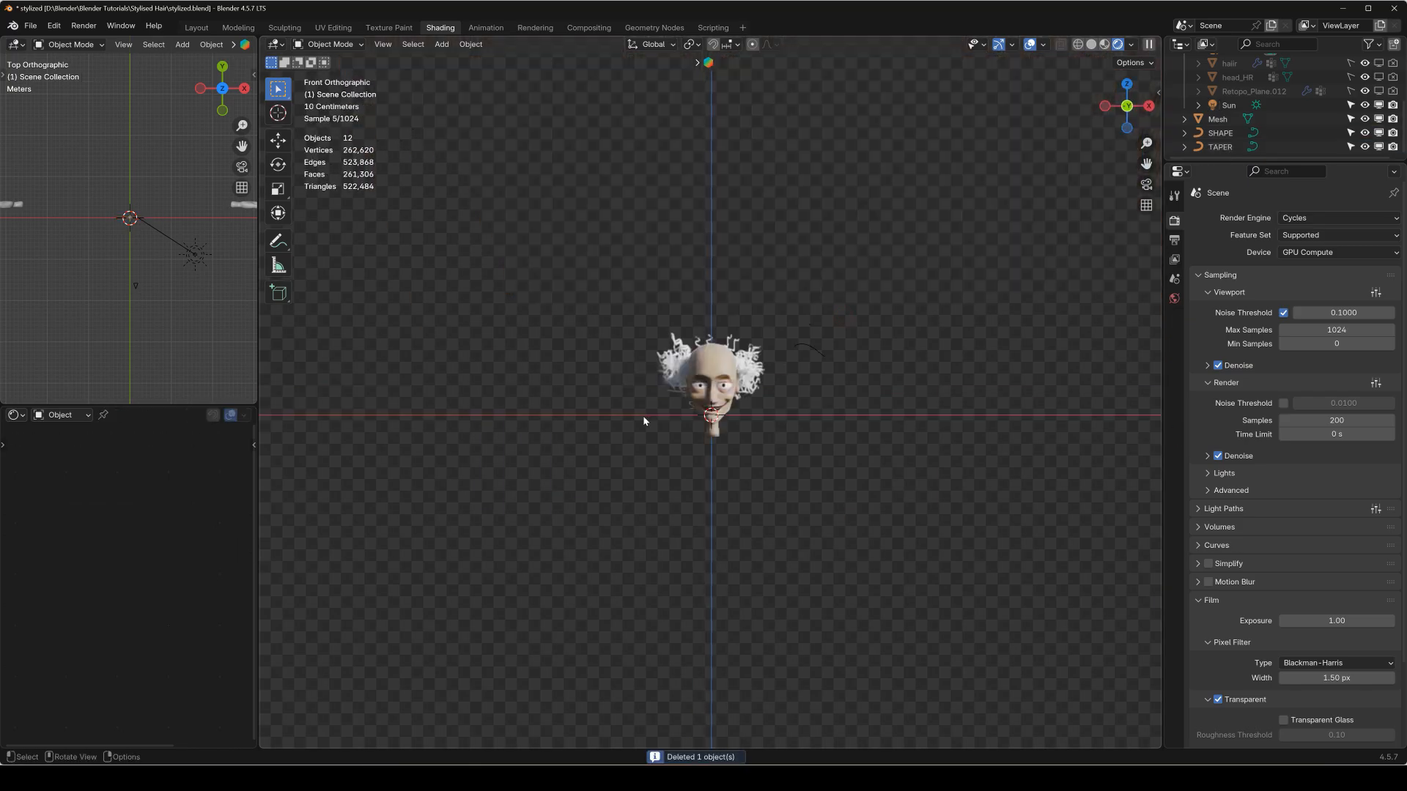
middle_click_drag(684, 332, 766, 380, "shift")
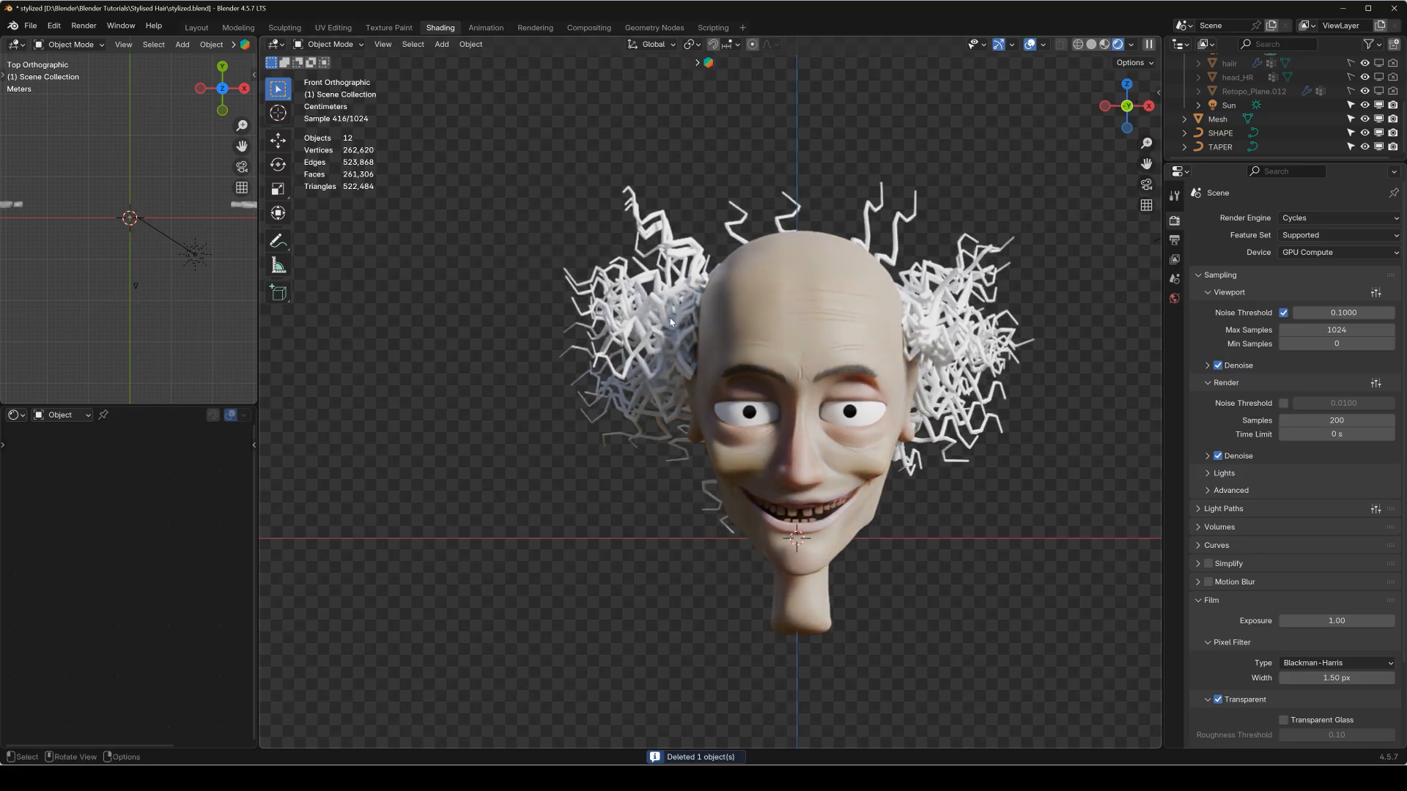
Select the curly hair mesh on the head, widen the node editor area, and give the mesh a new material.
left_click(670, 322)
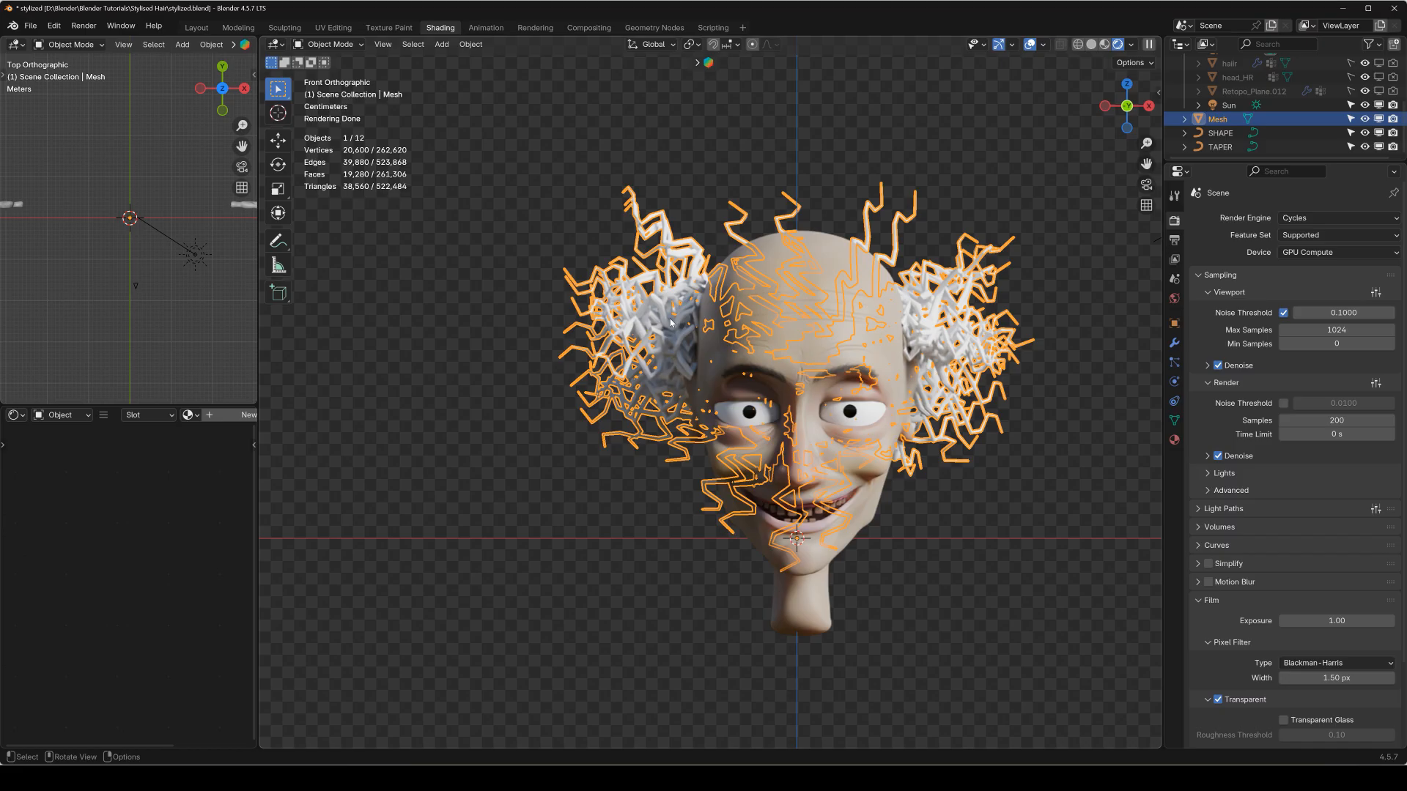
left_click_drag(258, 324, 432, 324)
scroll(798, 333, "up", 3)
scroll(798, 333, "up", 4)
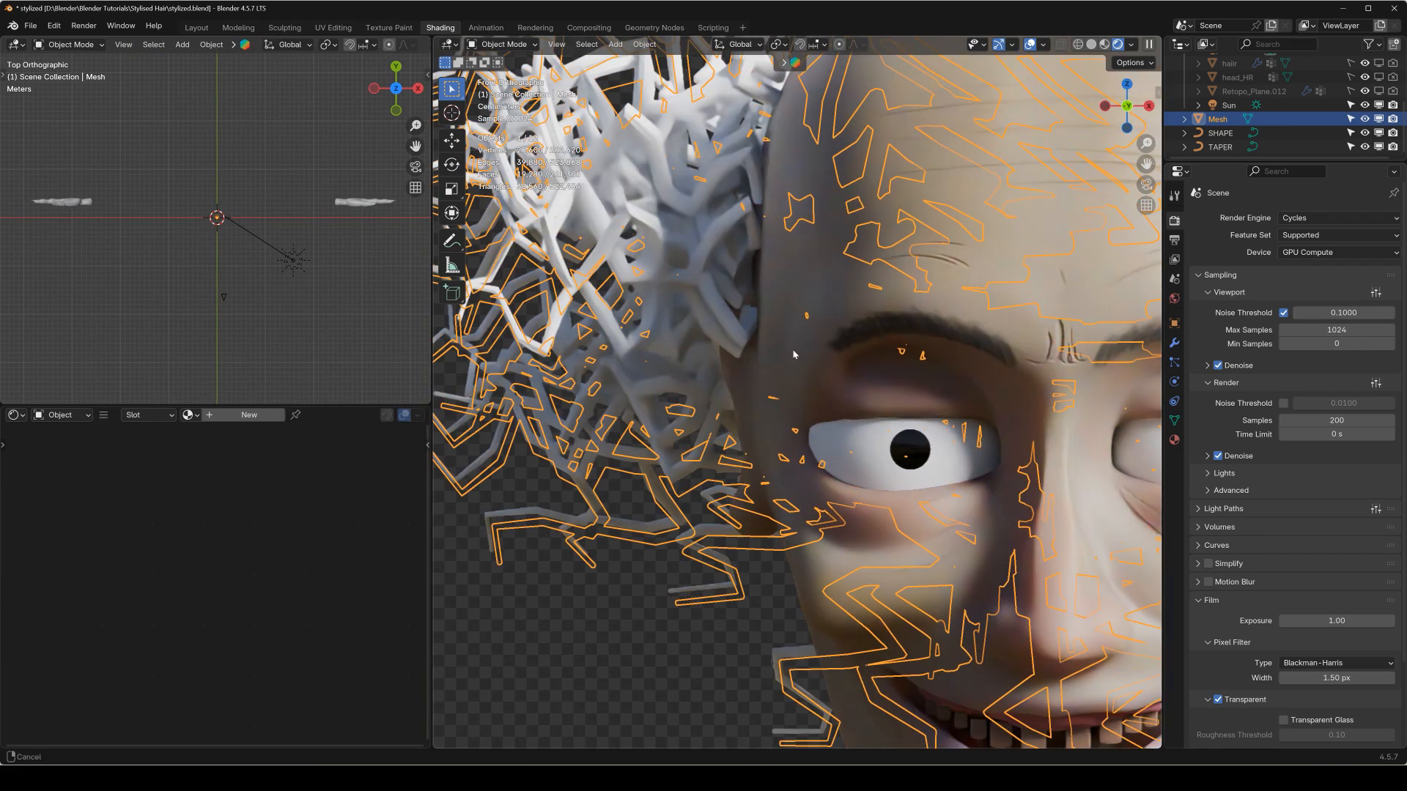
left_click(265, 421)
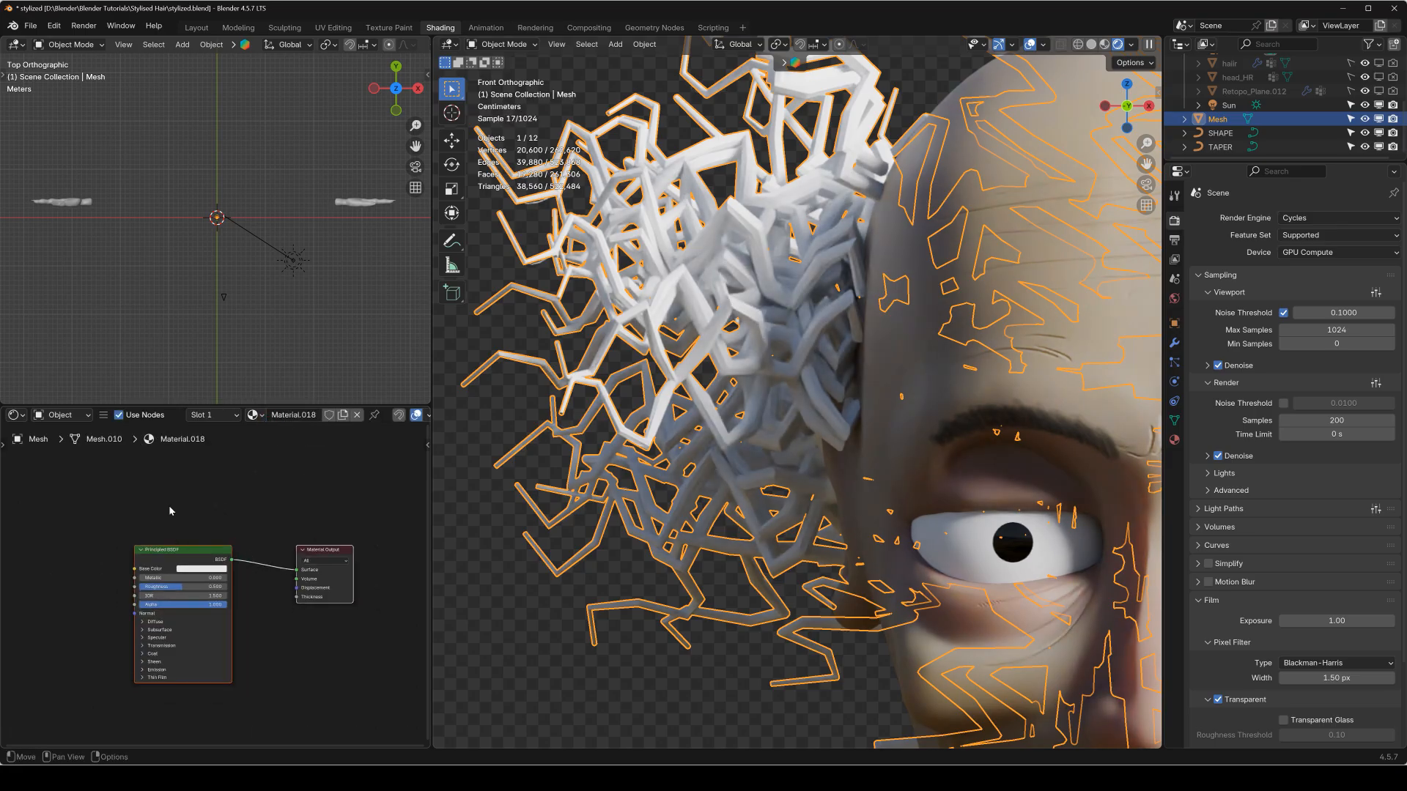
Add an Image Texture node with hair.png from the Stylised Hair folder and connect its Color to the Principled BSDF's Base Color.
middle_click_drag(133, 529, 255, 496)
scroll(253, 495, "down", 3)
key("shift+a")
mouse_move(155, 495)
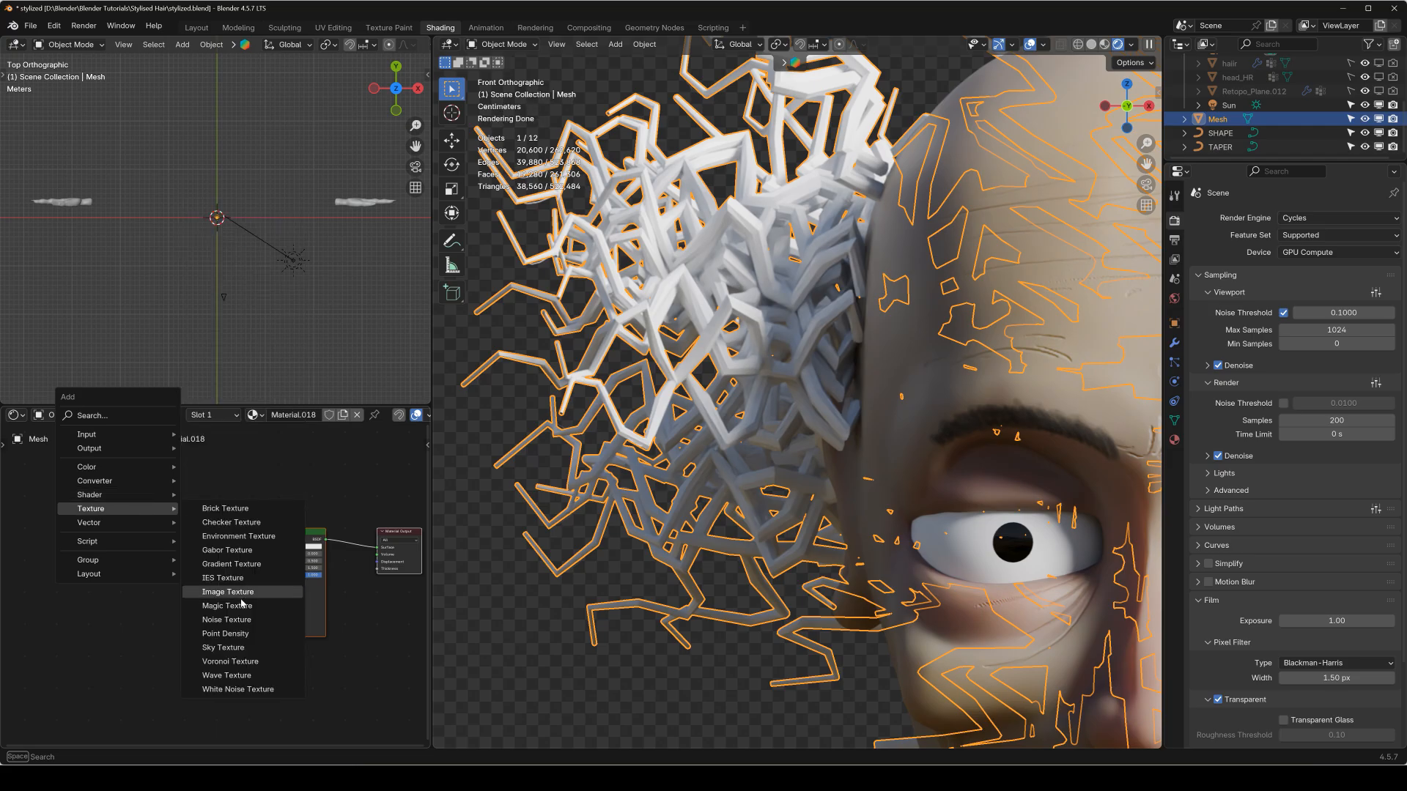
left_click(227, 589)
left_click(108, 557)
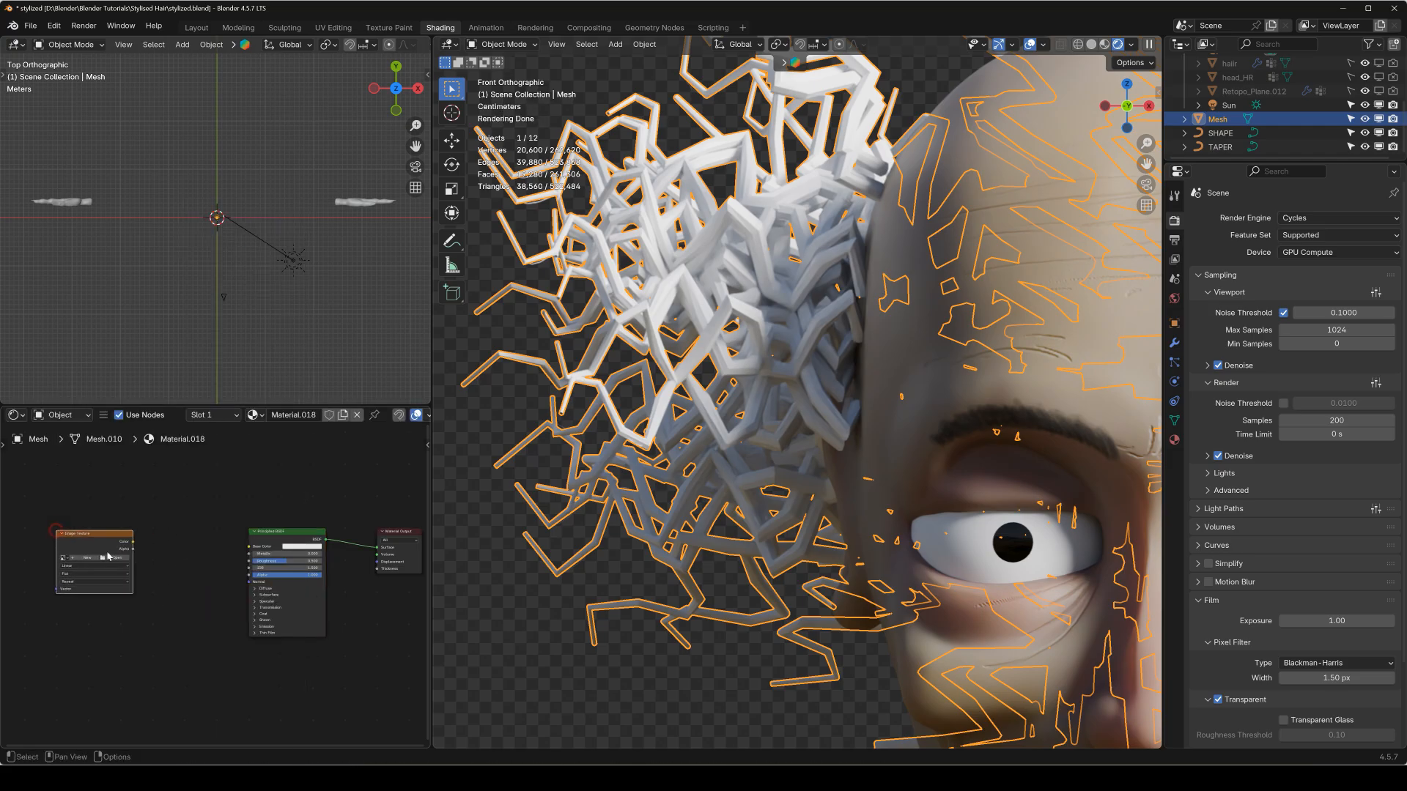
left_click(111, 559)
left_click(645, 273)
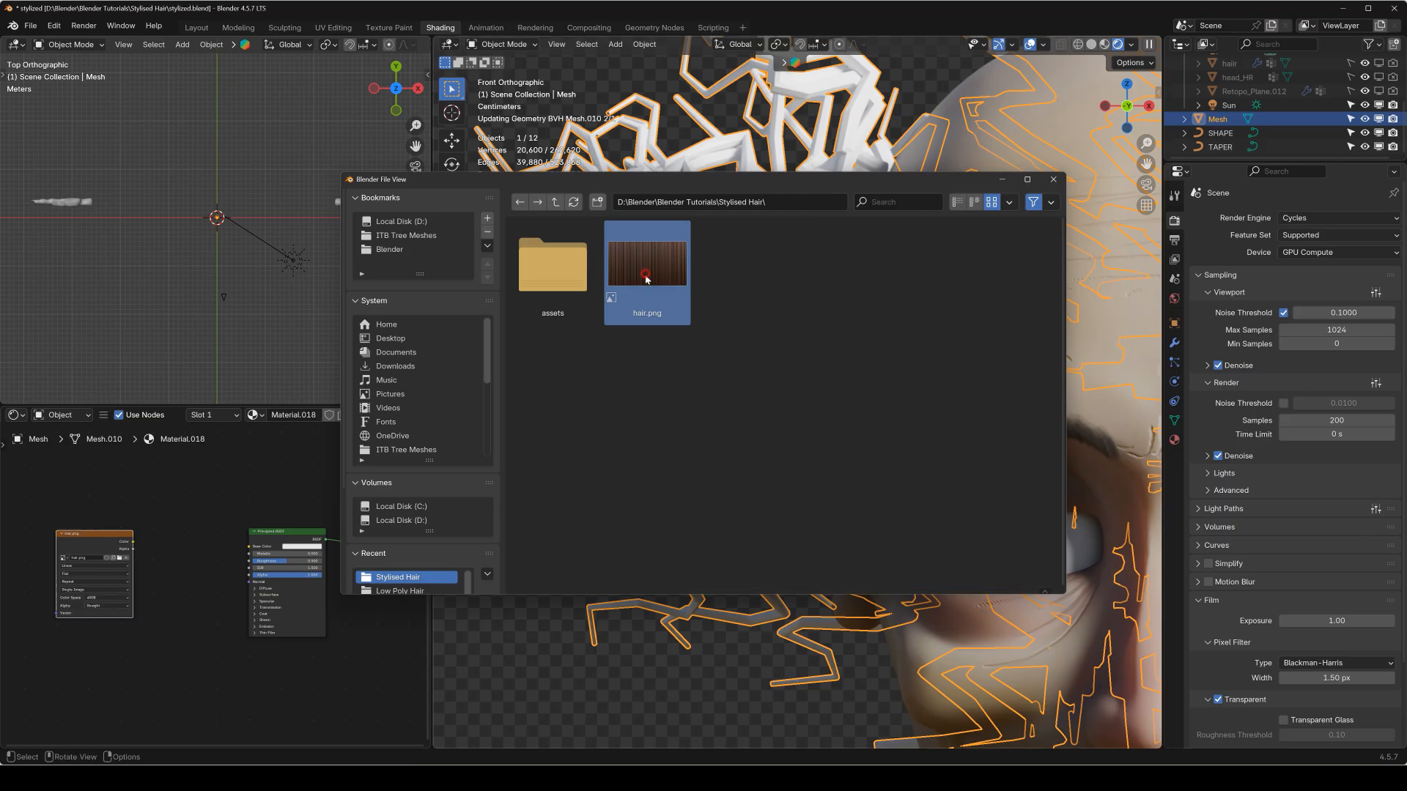
left_click(920, 578)
left_click_drag(112, 531, 258, 536)
Examine which way the texture's streaks run on the hair strands, close up and across the whole head.
scroll(682, 266, "up", 5)
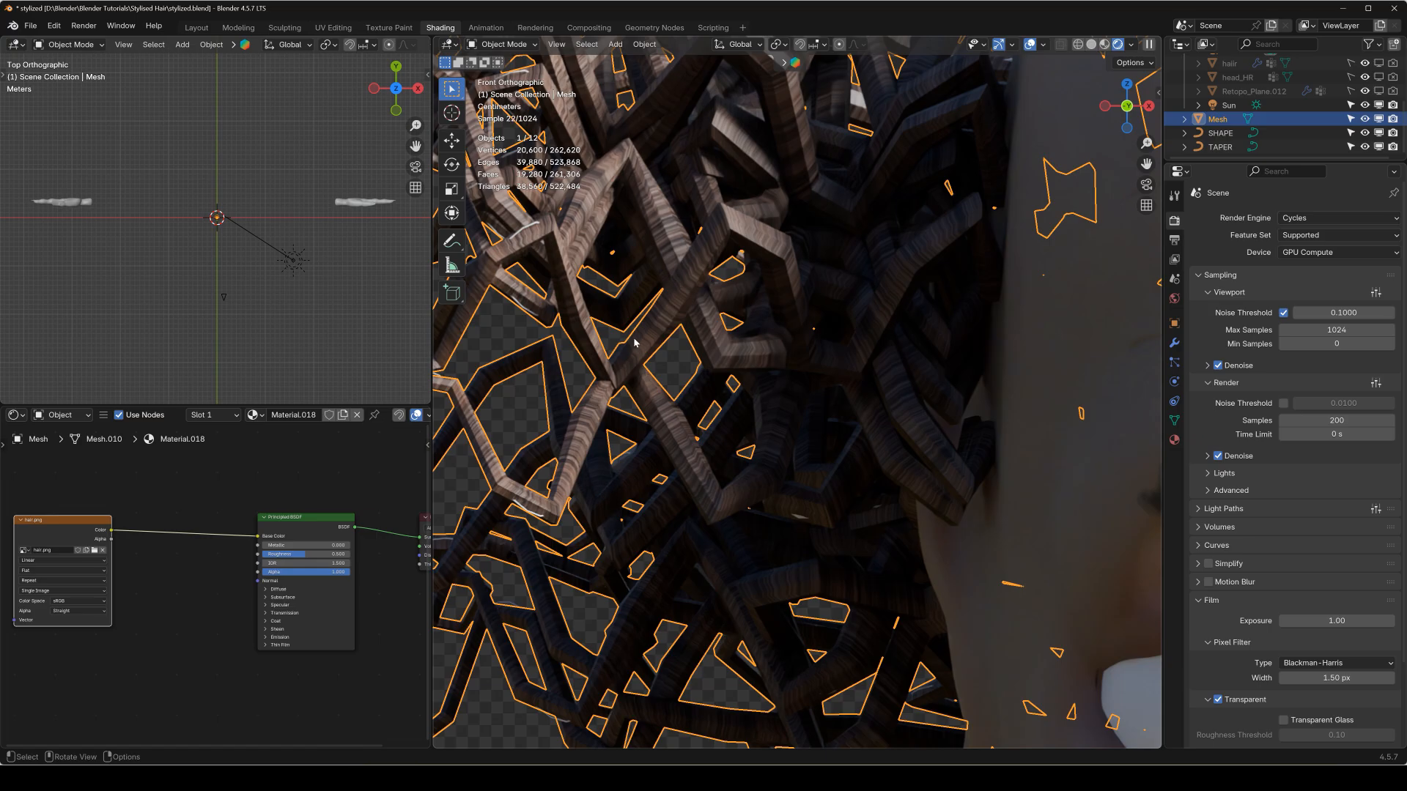
scroll(634, 342, "down", 3)
scroll(660, 362, "up", 5)
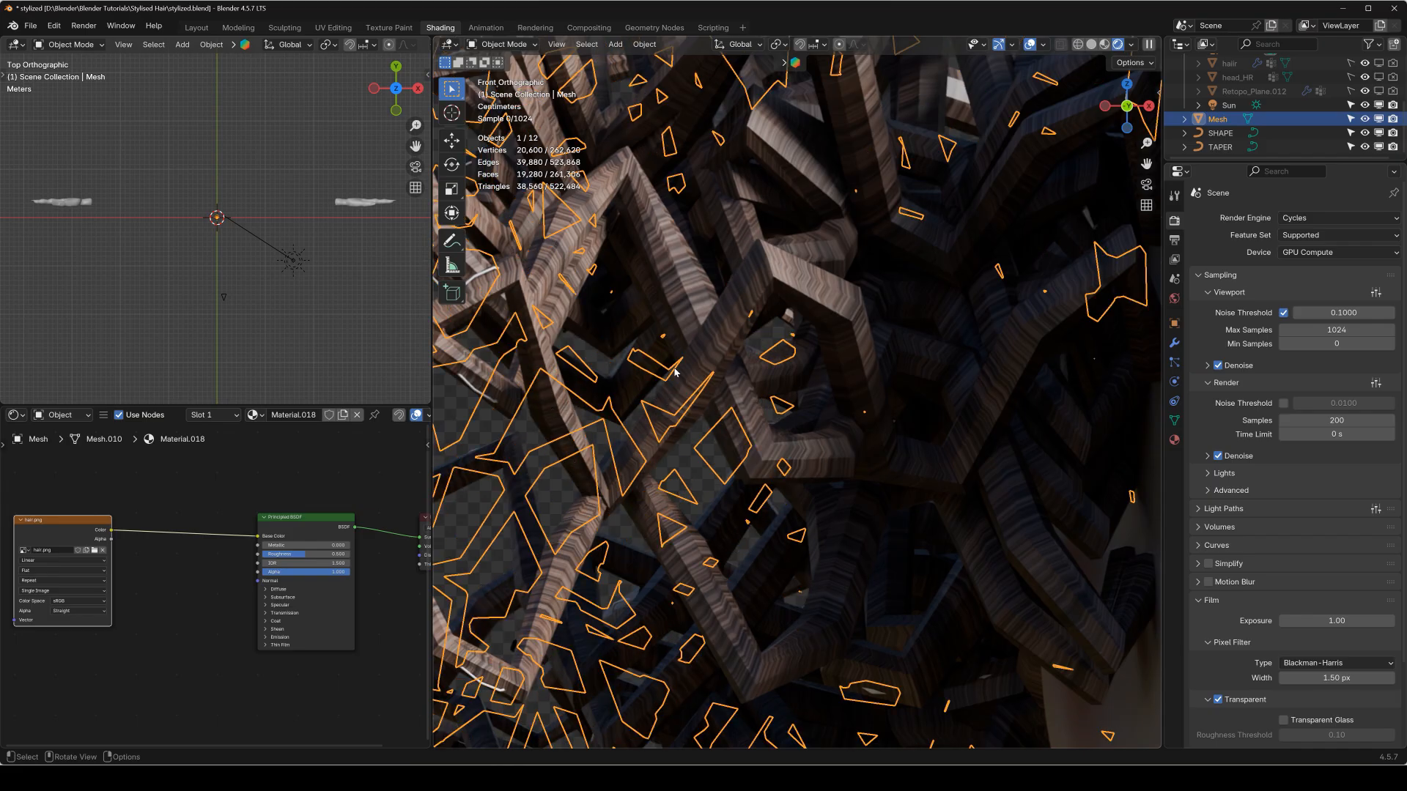
scroll(819, 380, "down", 2)
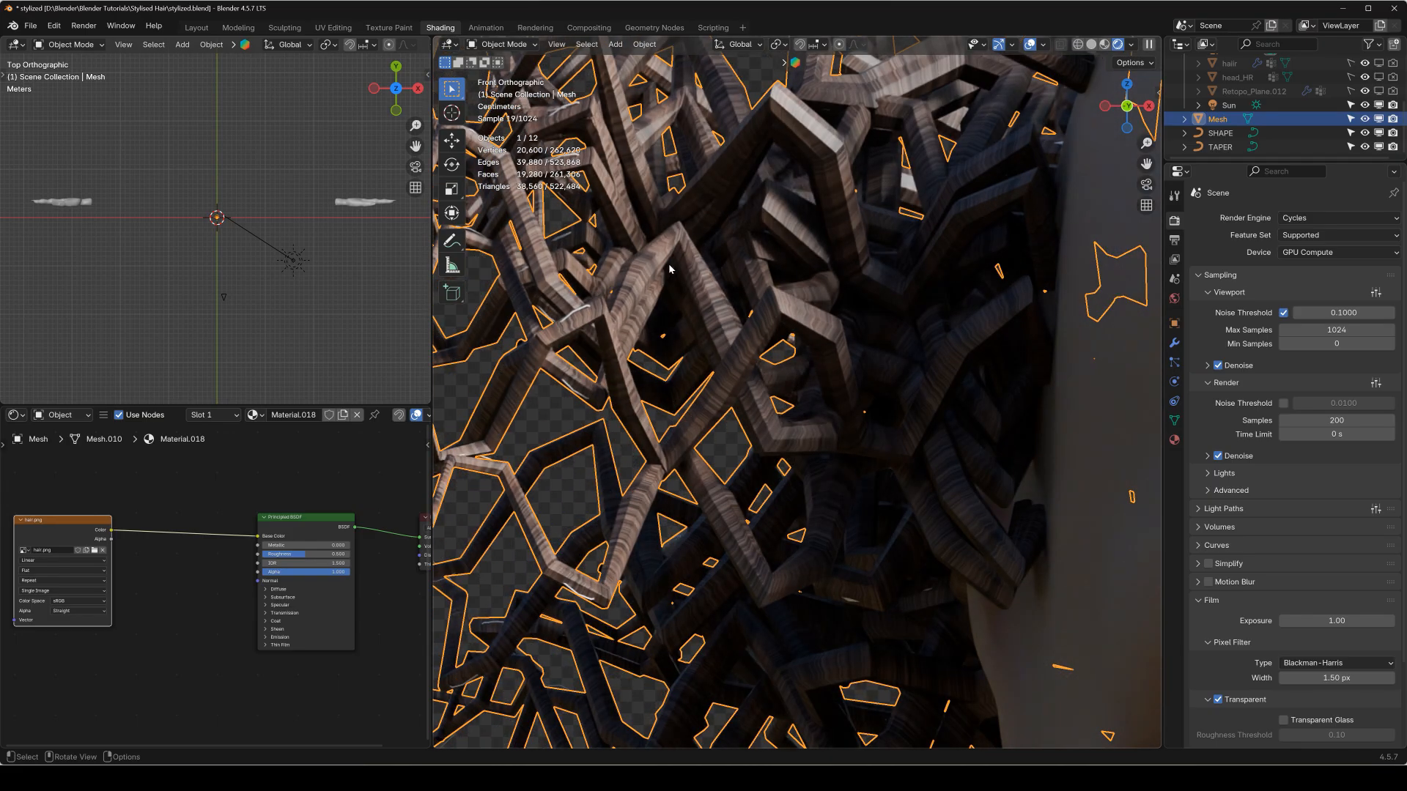
scroll(737, 393, "down", 4)
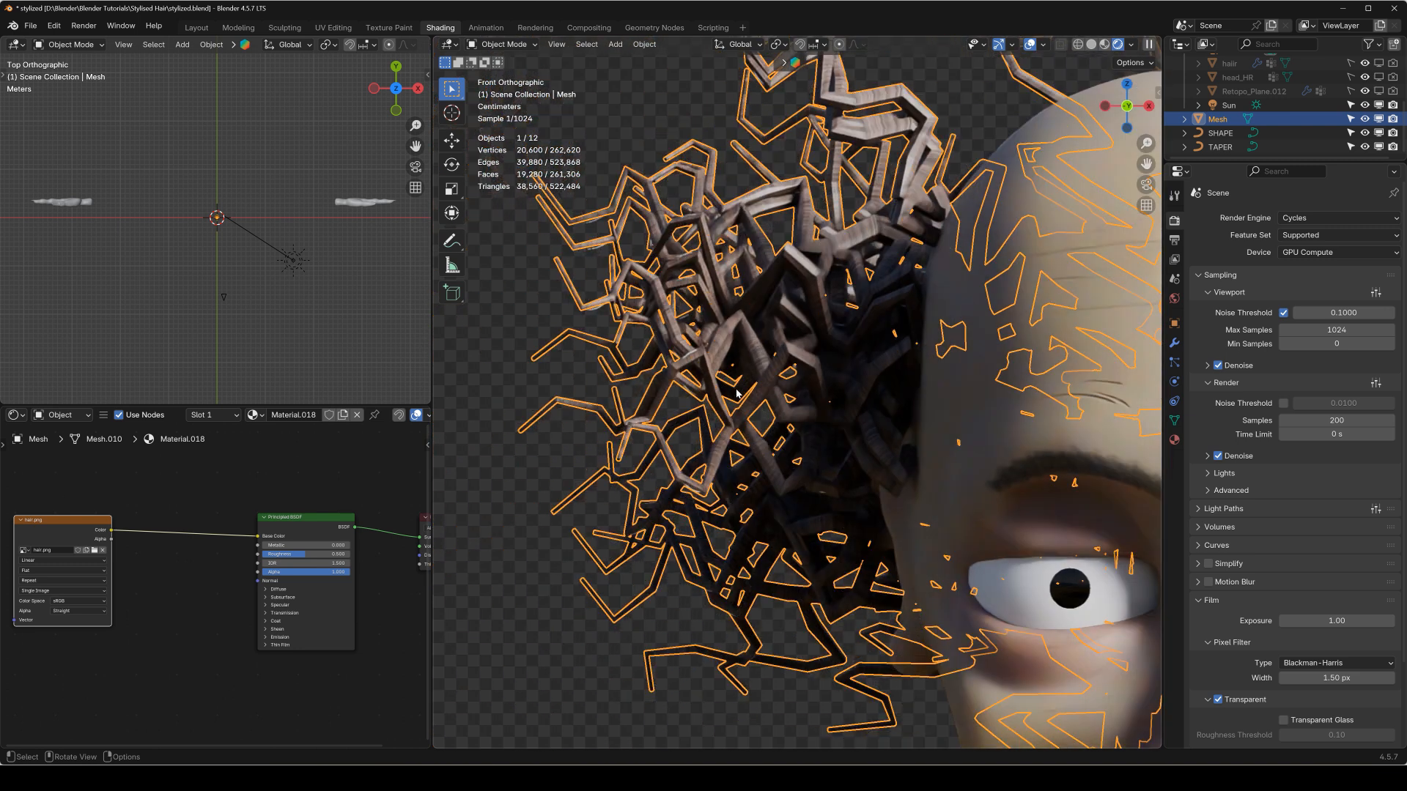
middle_click_drag(778, 313, 688, 315, "shift")
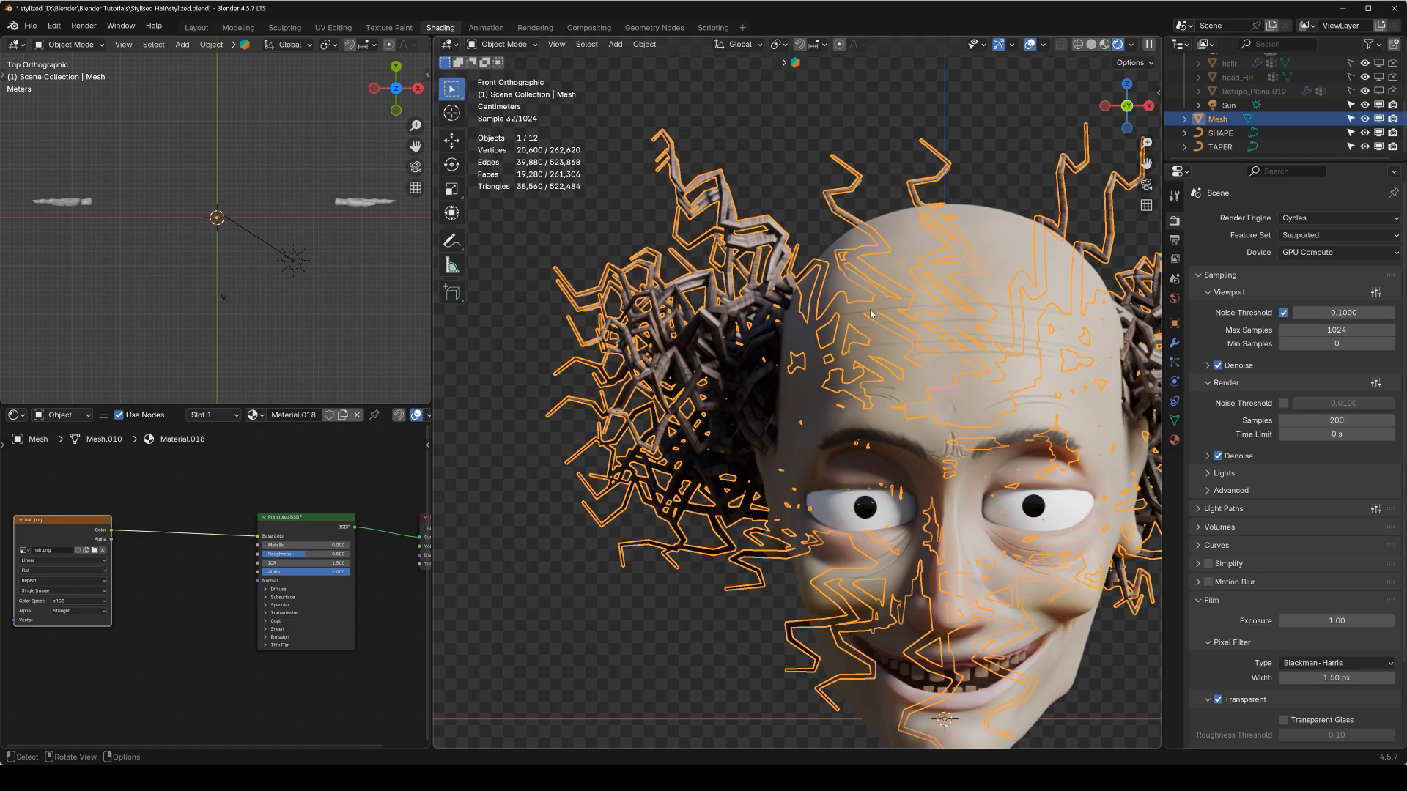
scroll(871, 315, "down", 1)
middle_click_drag(1018, 313, 910, 316, "shift")
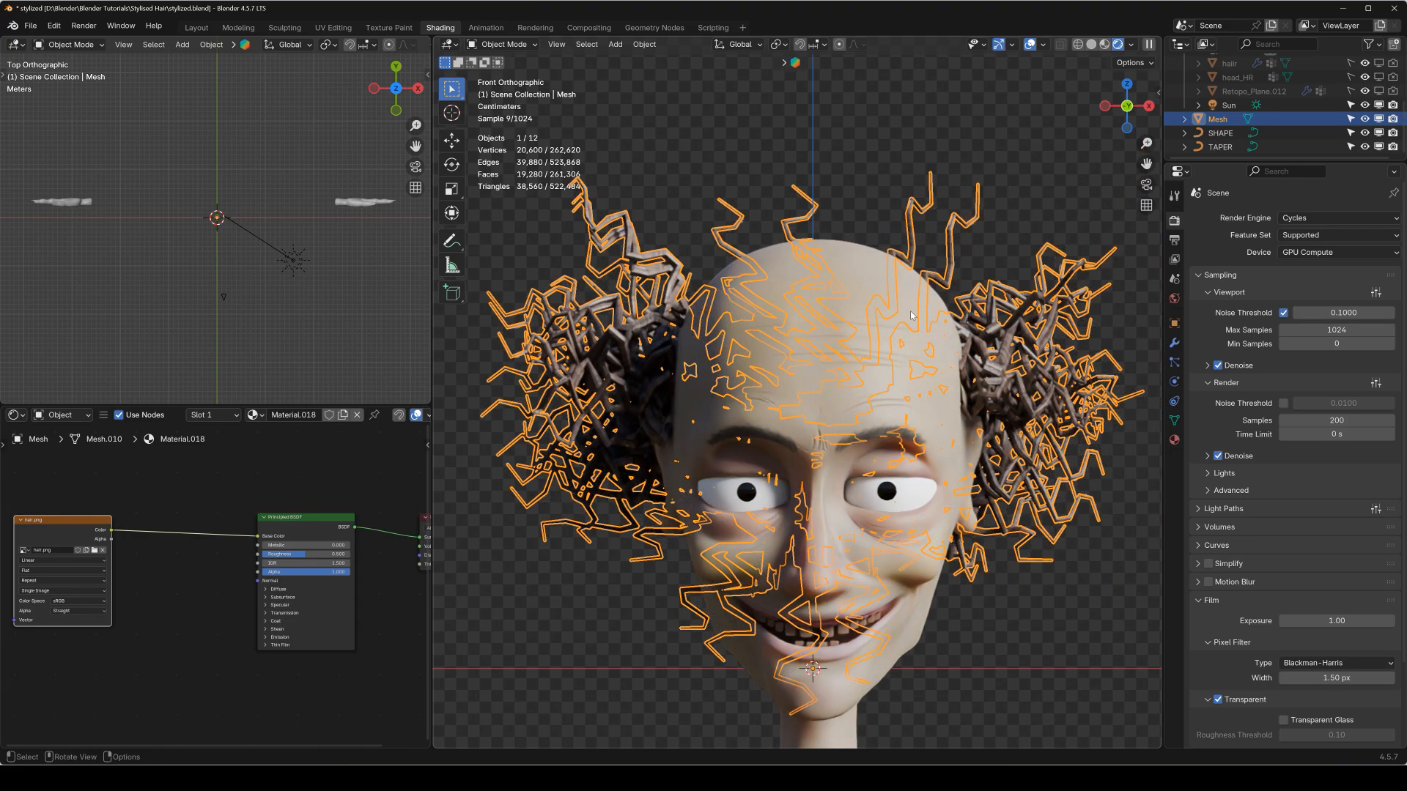
scroll(220, 564, "up", 4)
Add a Texture Coordinate node and connect its UV output to the Vector input of the hair.png texture.
middle_click_drag(103, 562, 383, 567)
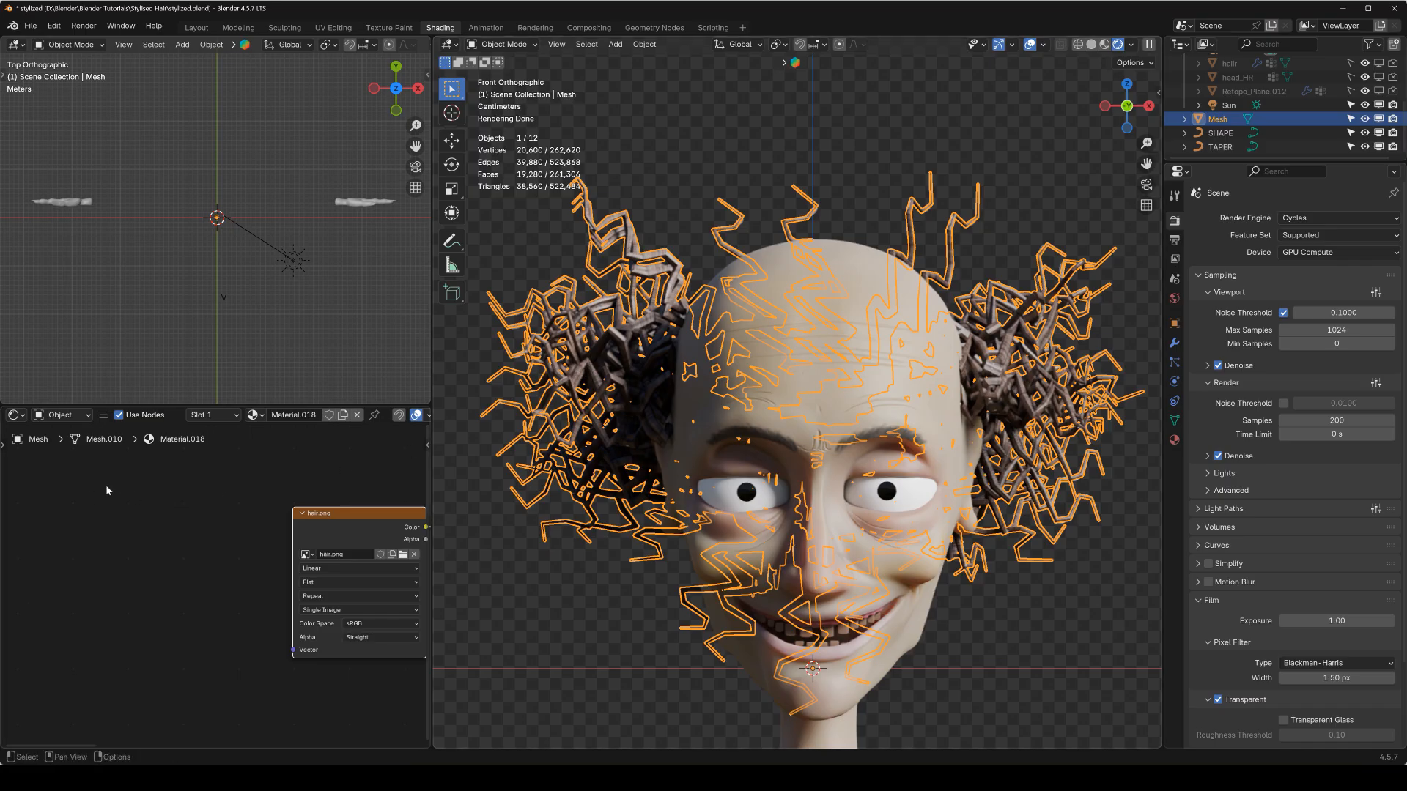
key("shift+a")
mouse_move(79, 512)
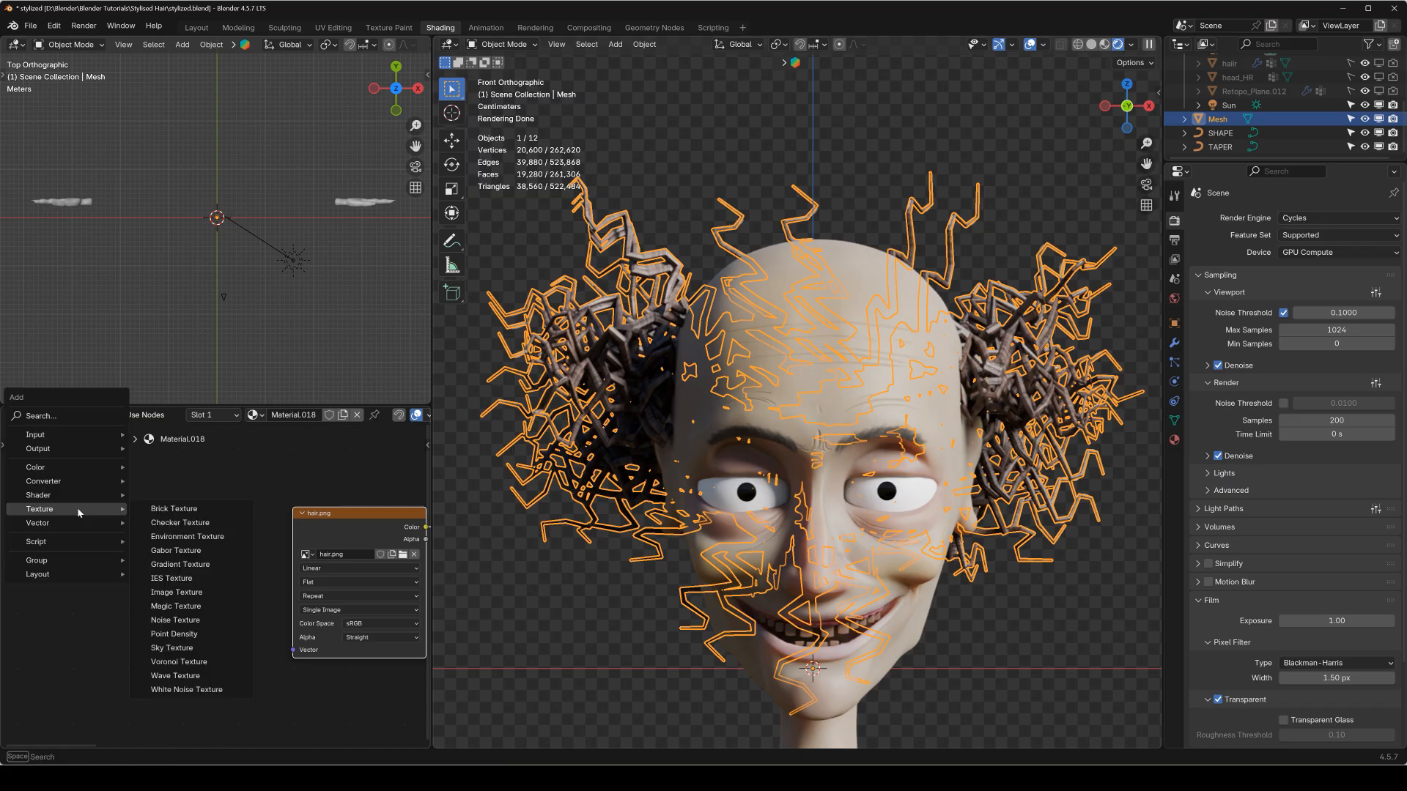
mouse_move(81, 435)
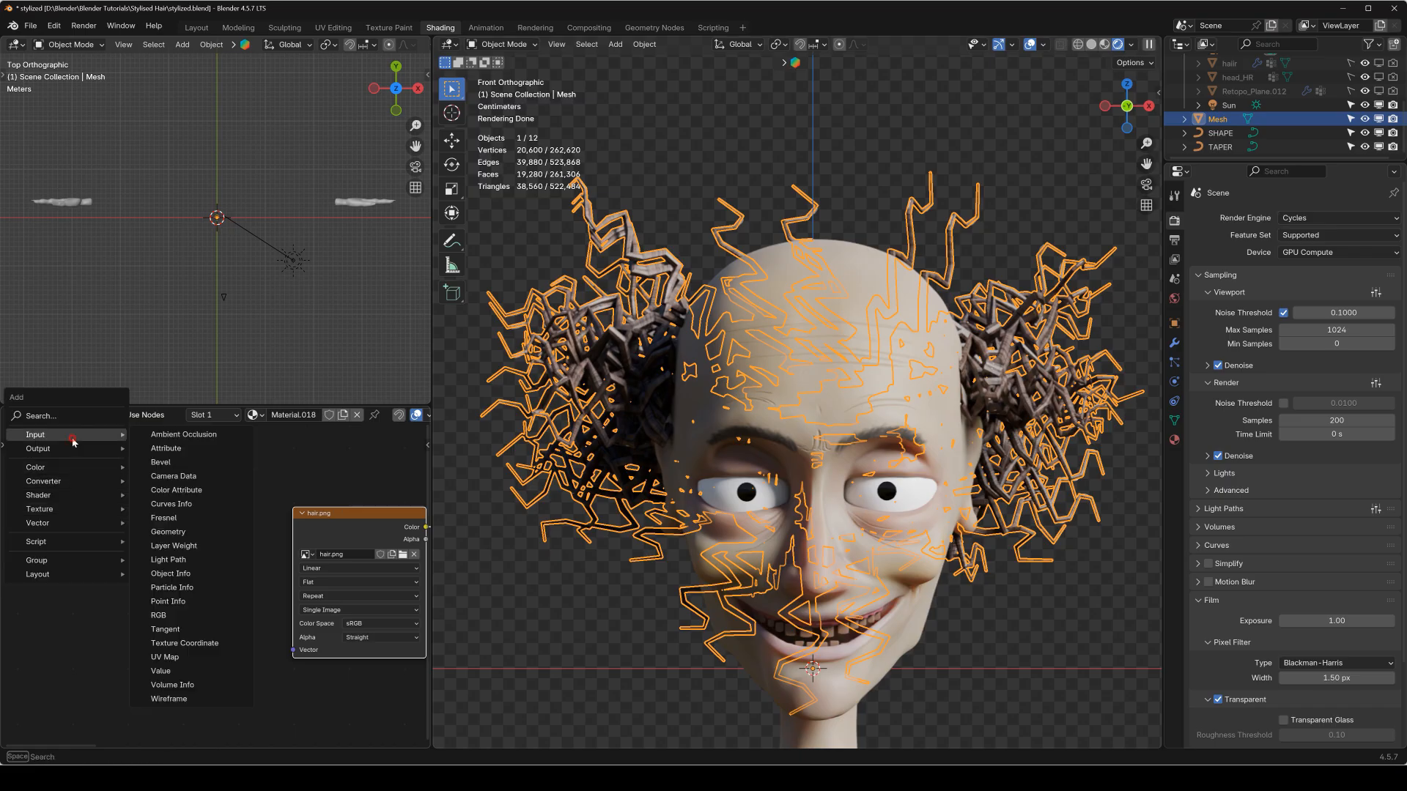
left_click(192, 645)
left_click(117, 543)
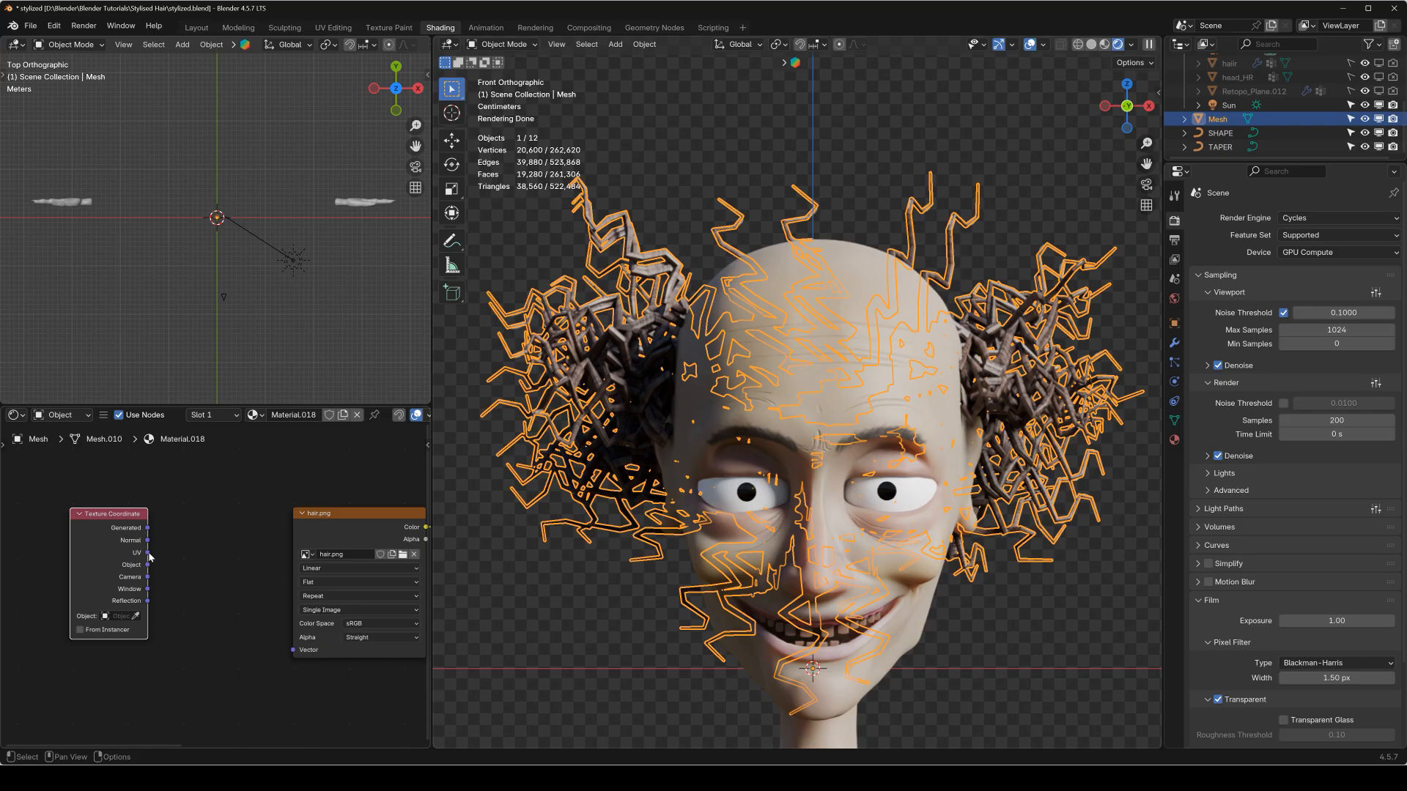
scroll(810, 356, "up", 4)
middle_click_drag(506, 359, 879, 366, "shift")
scroll(880, 366, "up", 4)
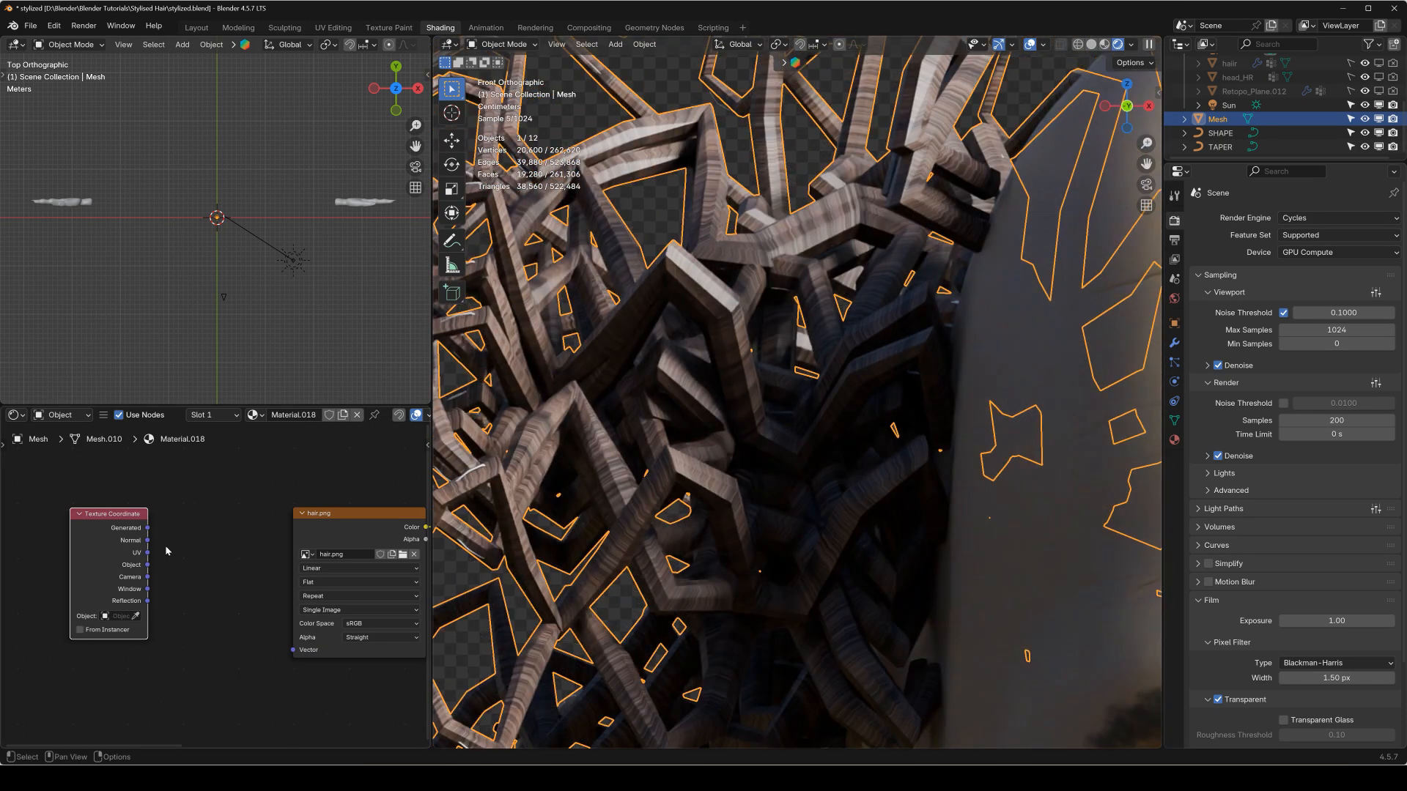
left_click_drag(148, 553, 295, 649)
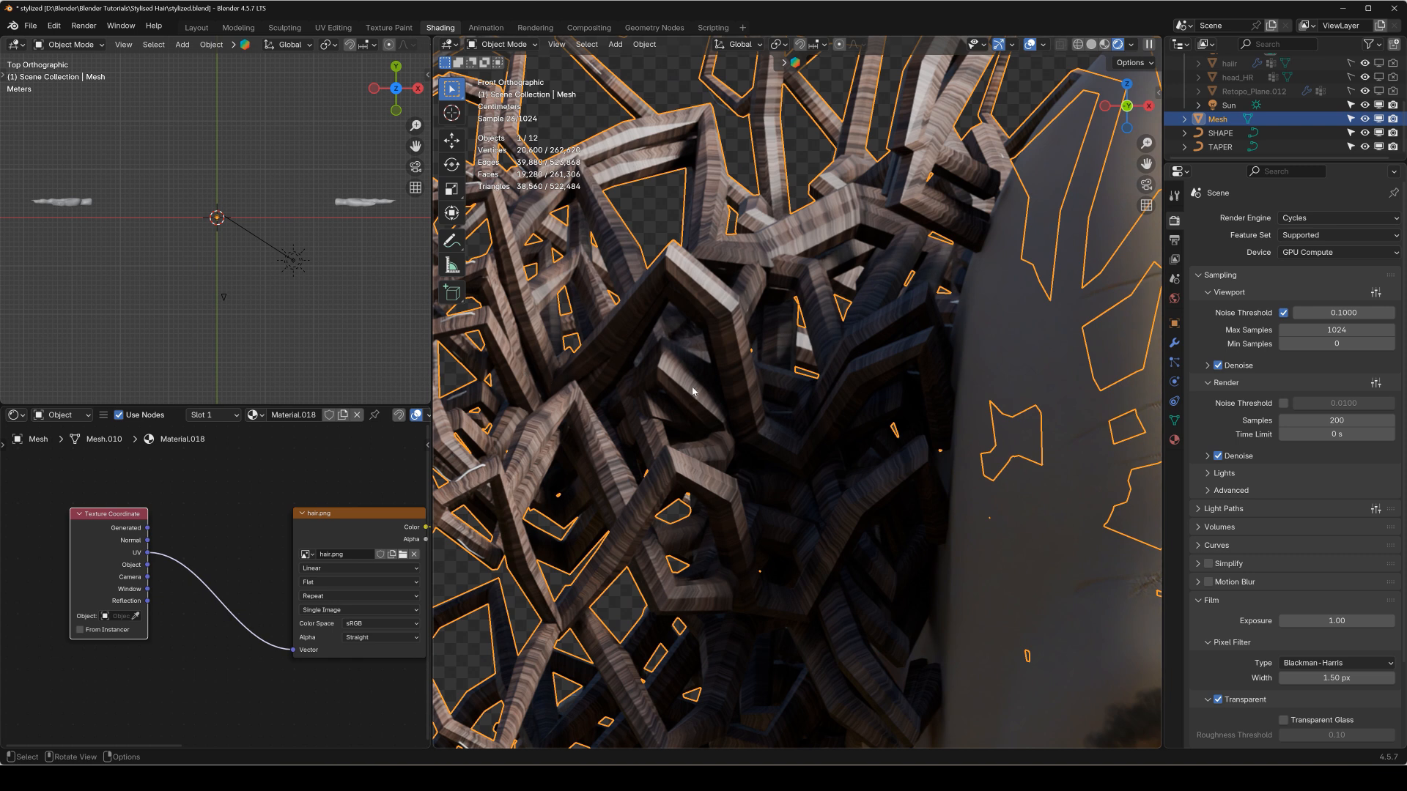
Select all of the hair mesh's geometry in Edit Mode and show its UVs in a UV Editor with selection sync enabled.
scroll(311, 486, "down", 2)
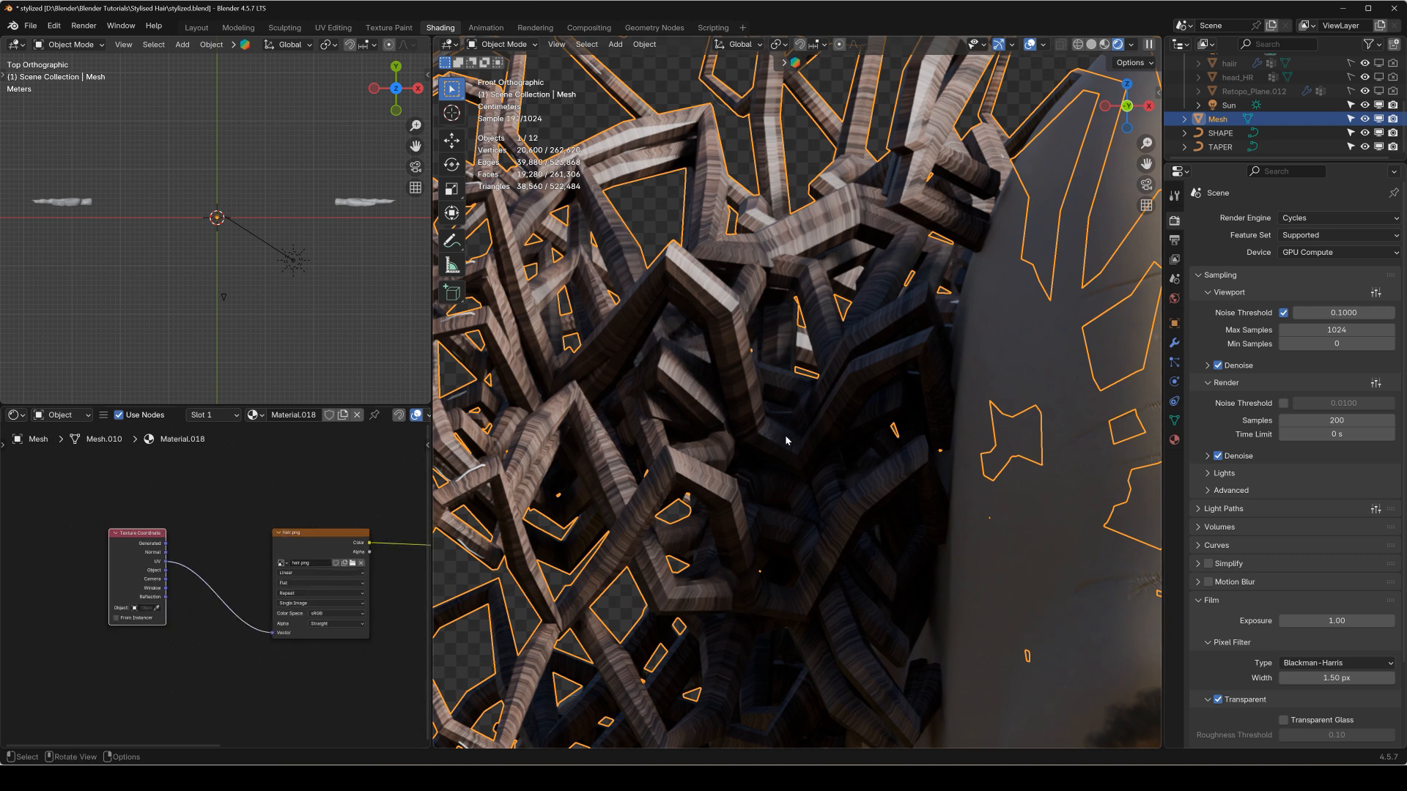
scroll(787, 441, "down", 5)
middle_click_drag(858, 392, 742, 384, "shift")
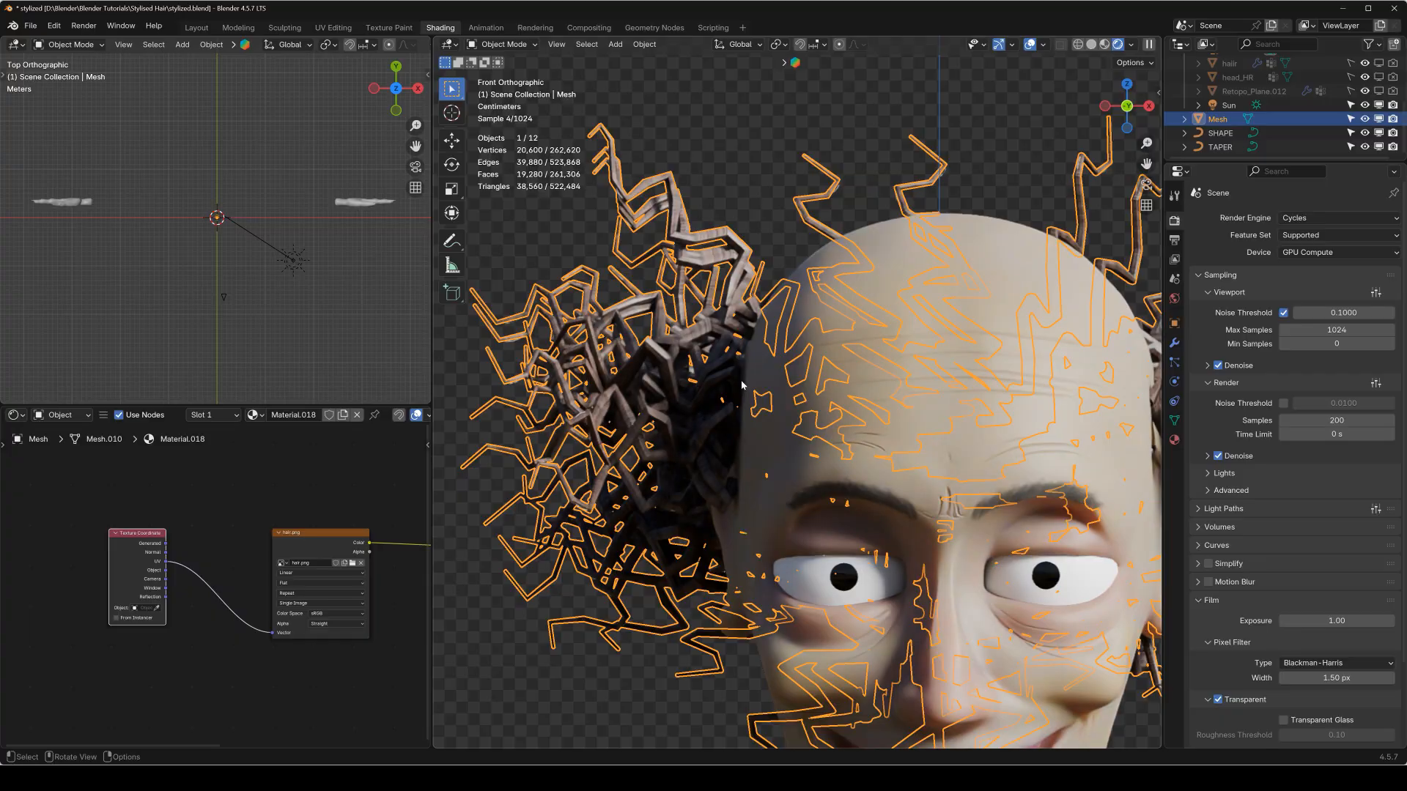
key("Tab")
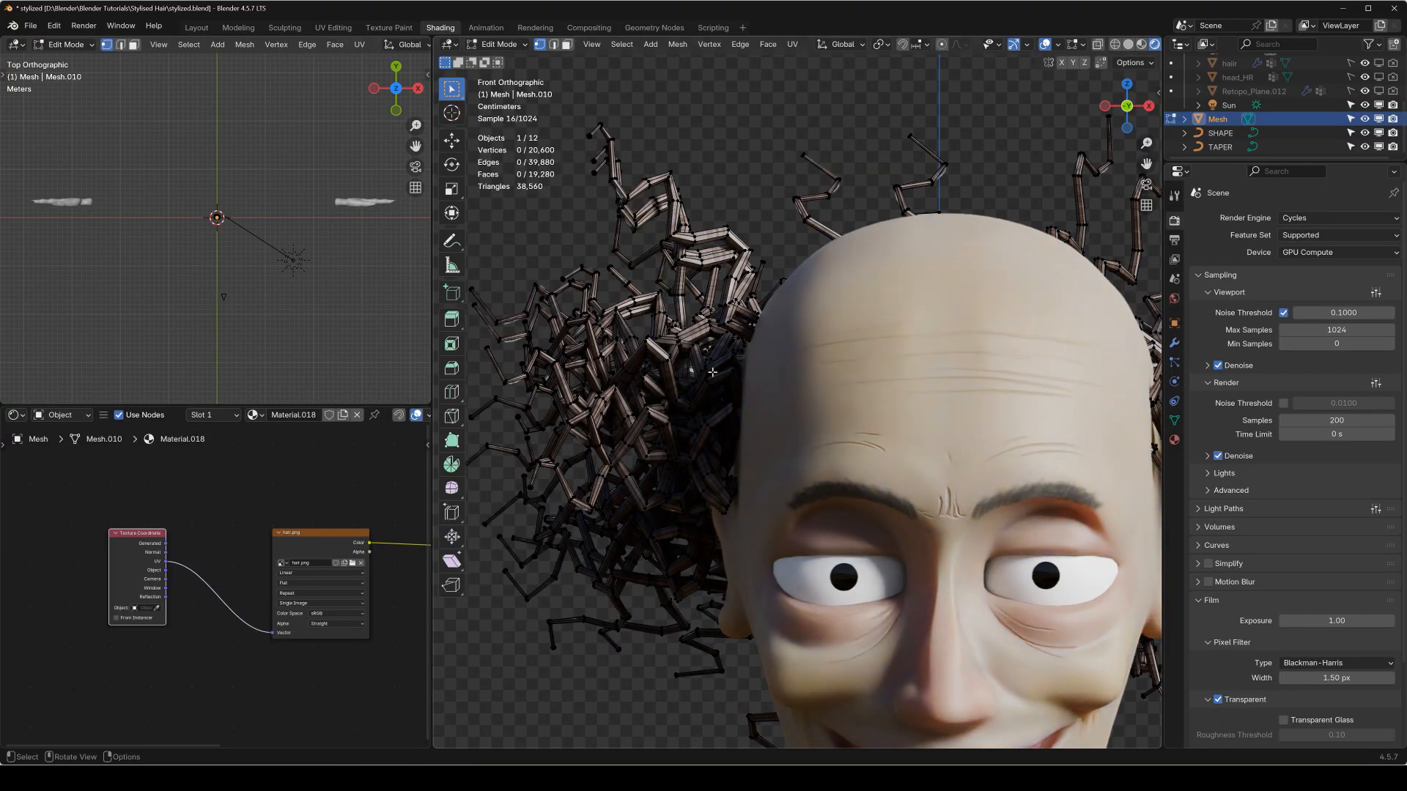
key("a")
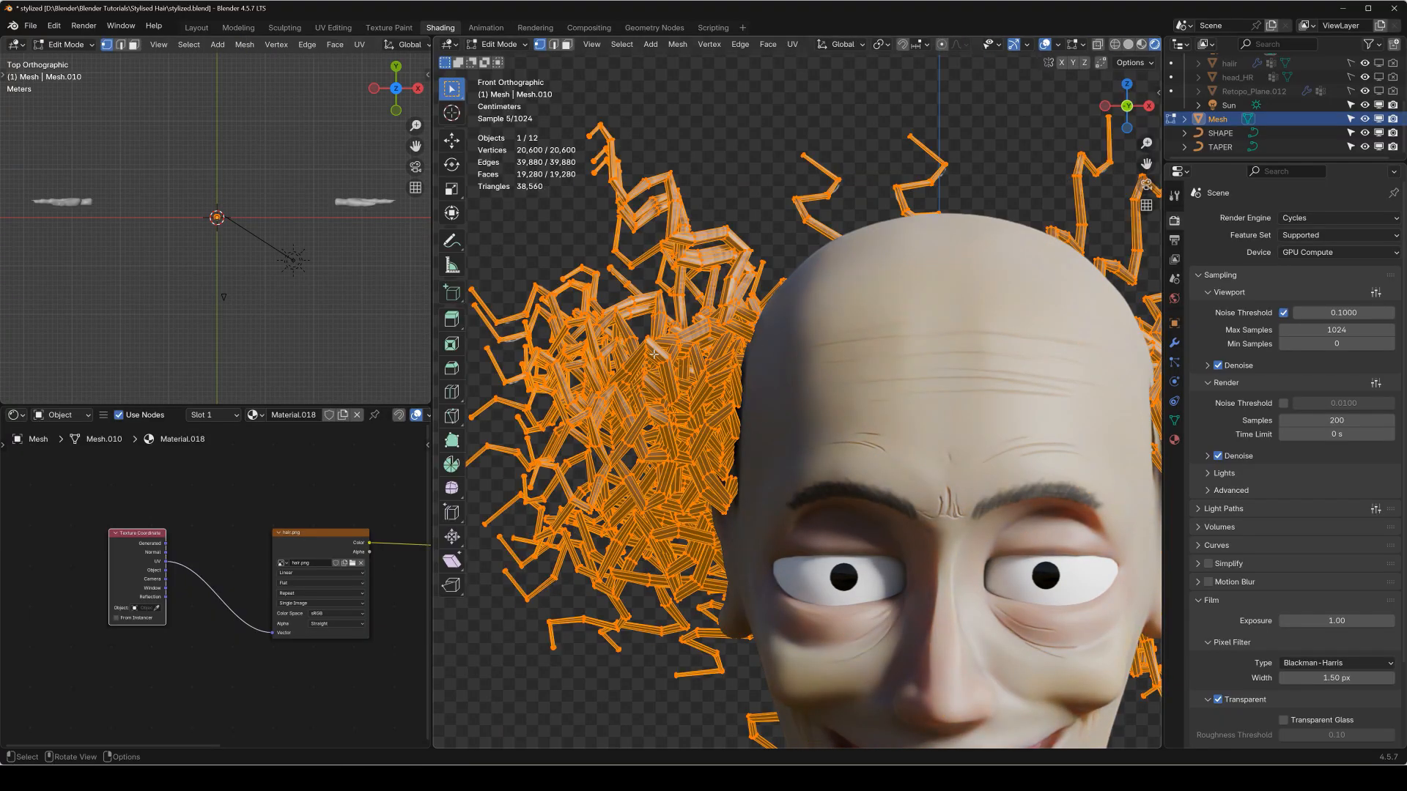
left_click(18, 44)
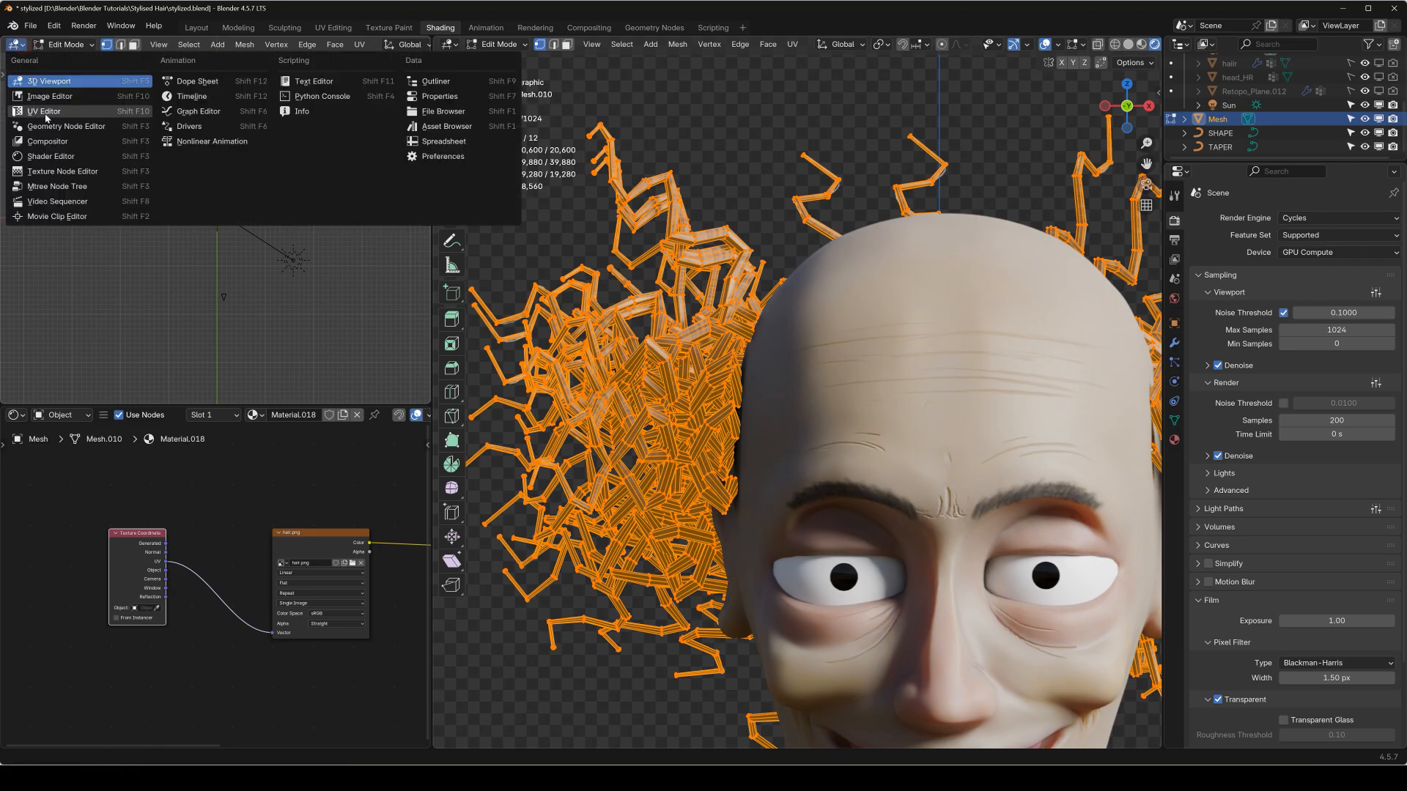
left_click(44, 115)
scroll(183, 221, "down", 3)
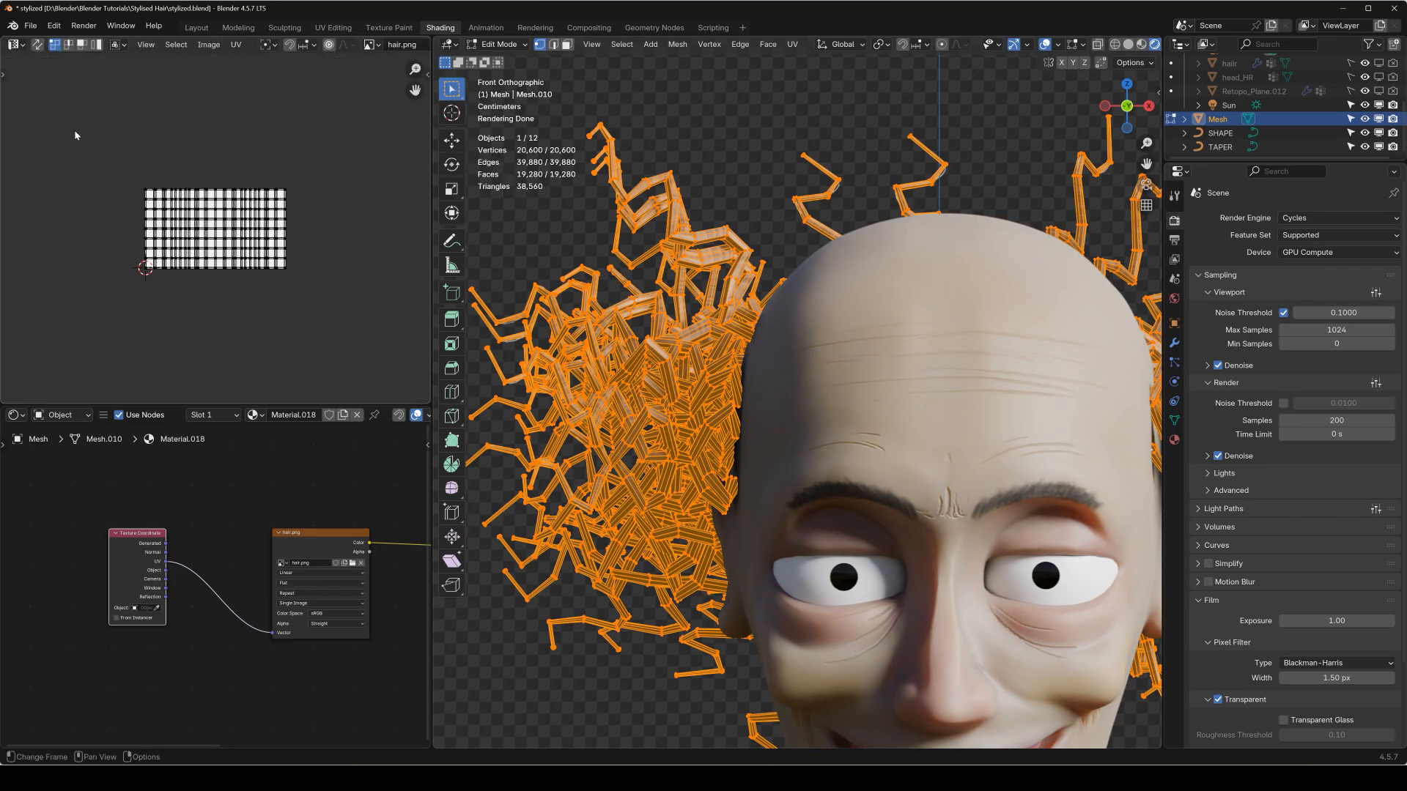
left_click(37, 44)
scroll(216, 228, "up", 3)
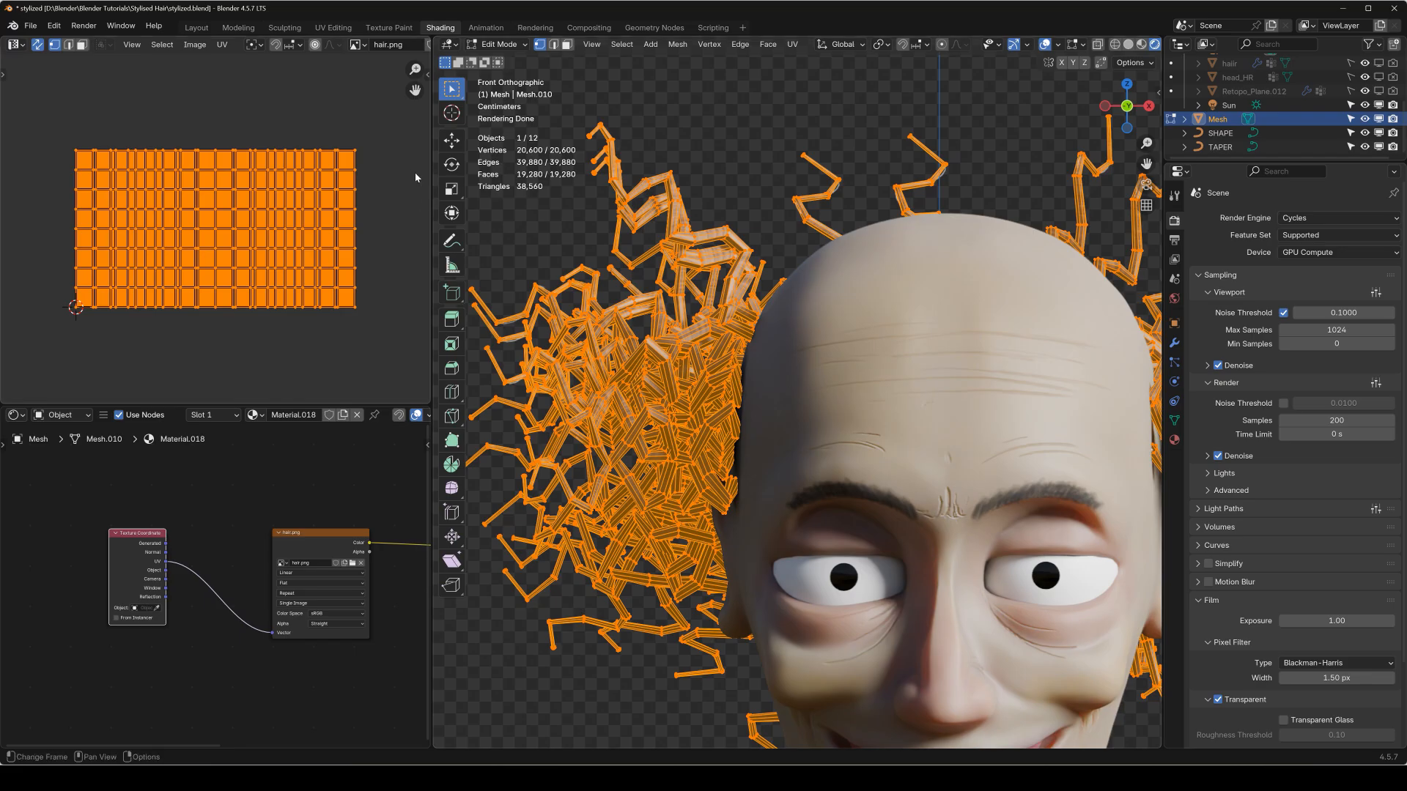
Rotate the hair's UV layout 90 degrees and shrink it along Y to the height of the hair image.
key("r")
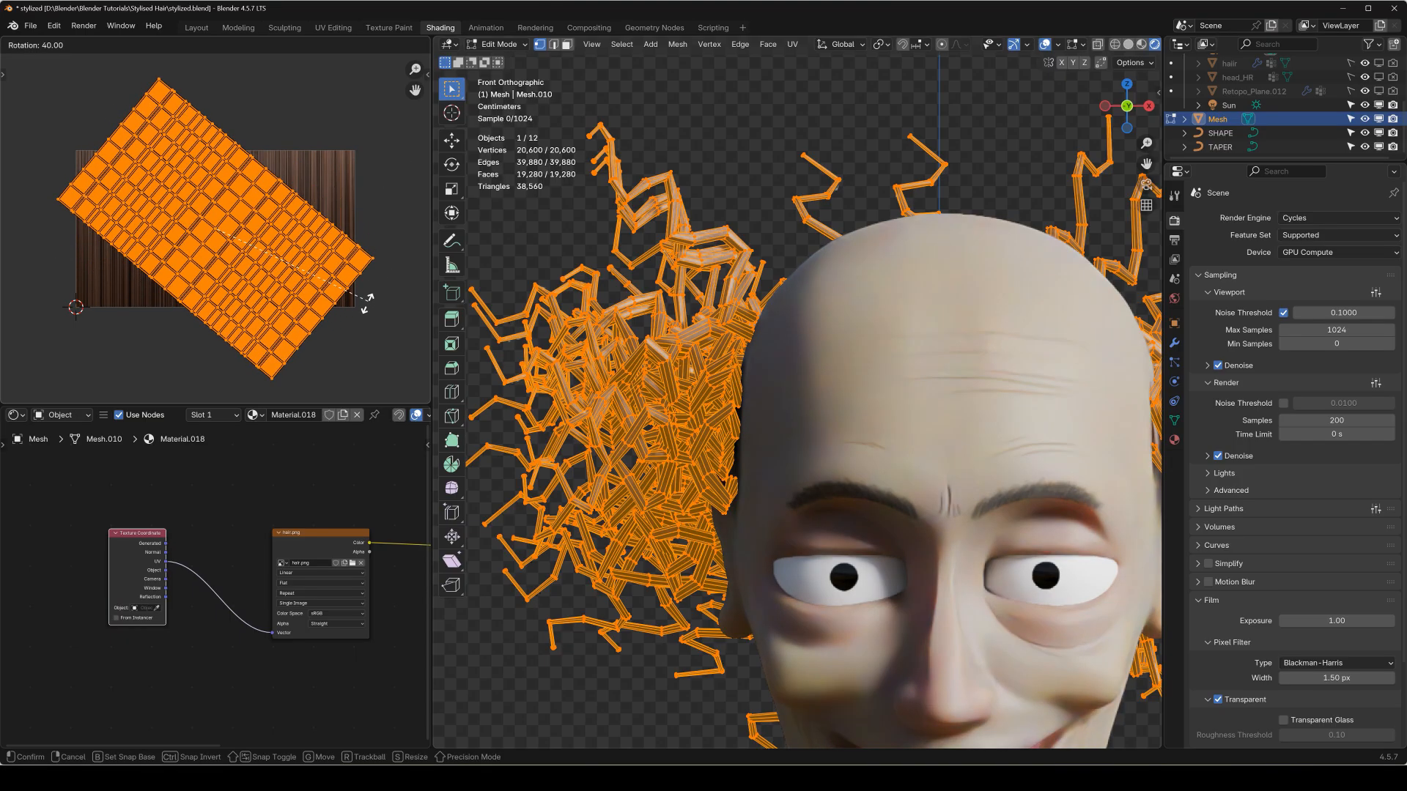
left_click(270, 325)
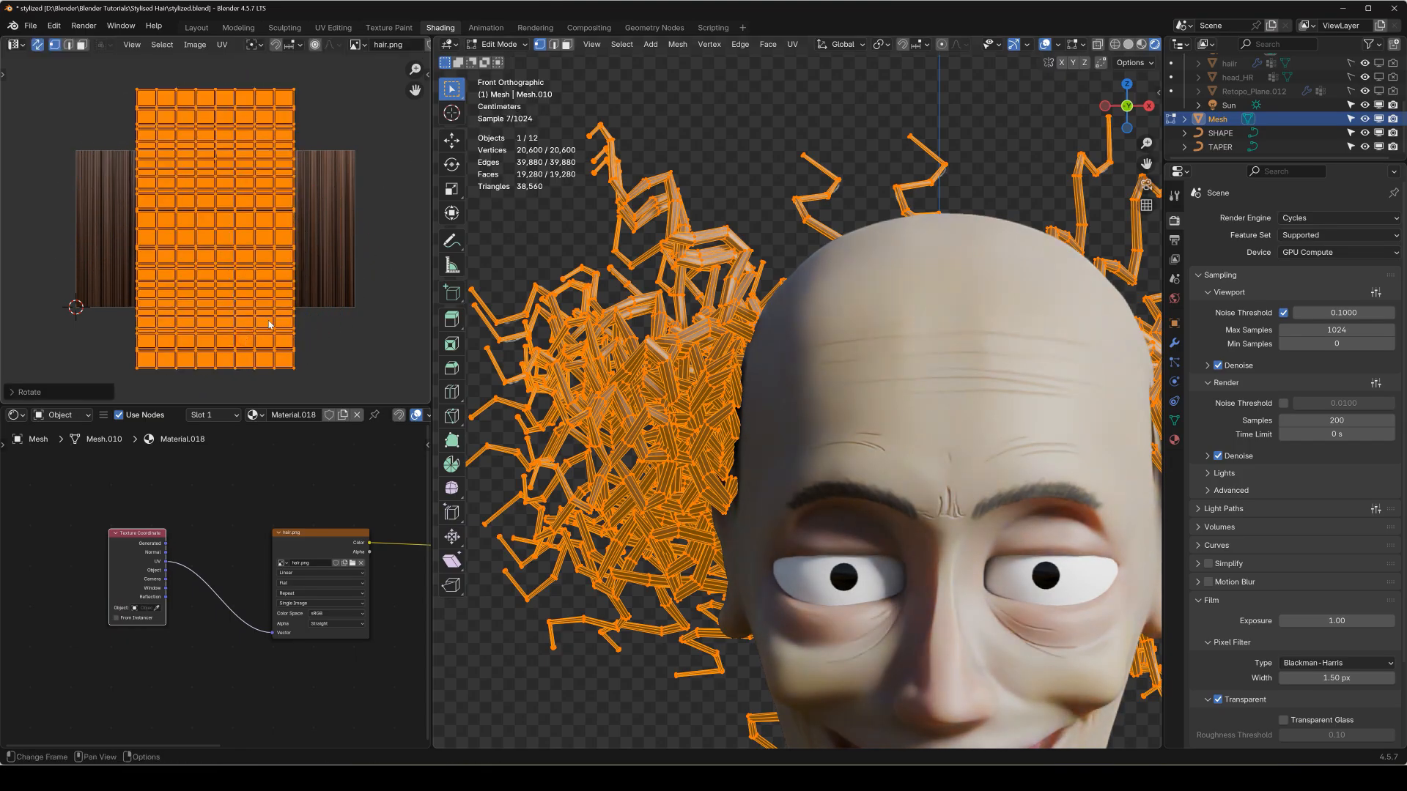
key("s")
key("y")
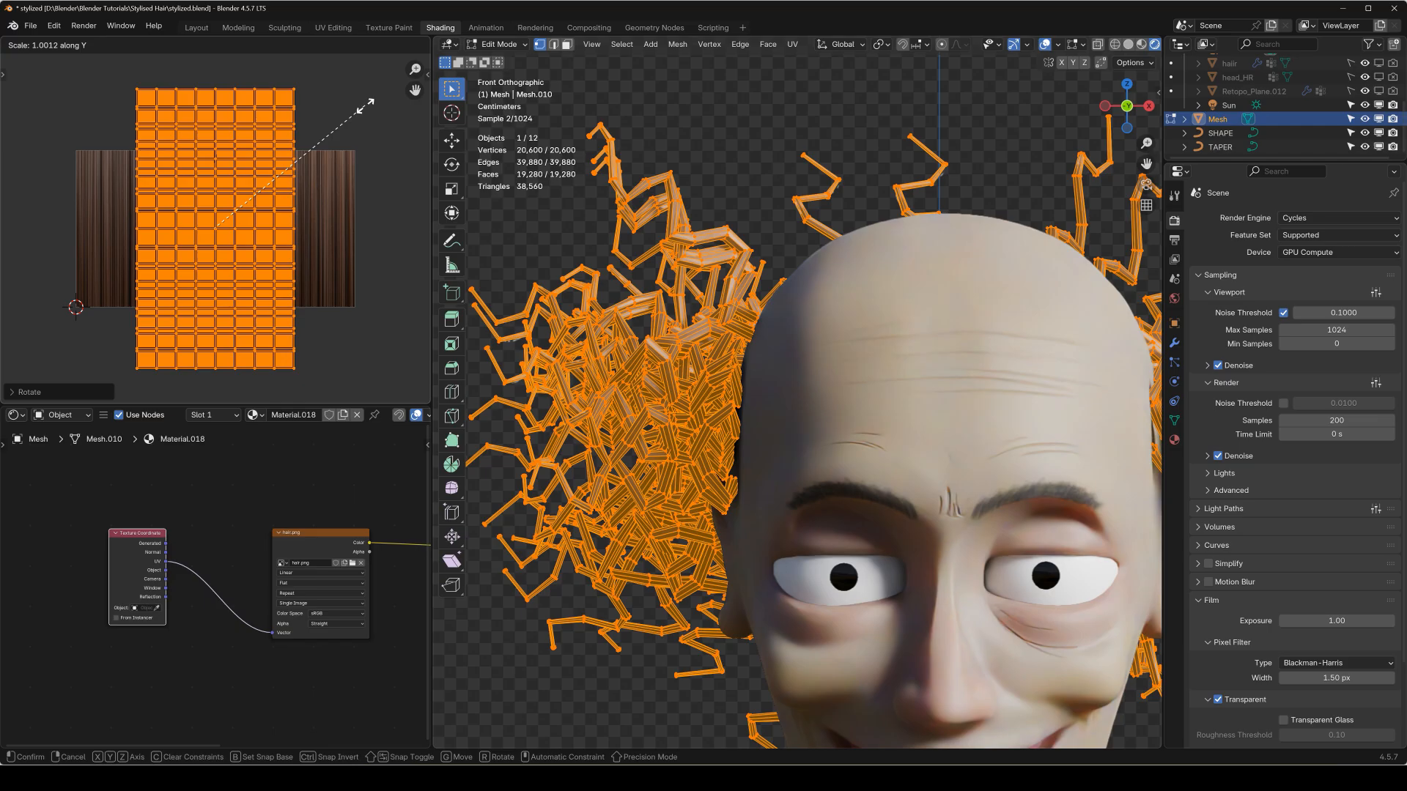
left_click(308, 166)
Stretch the UV layout along X by about 1.7 to nearly the image's full width and return to Object Mode.
key("s")
key("x")
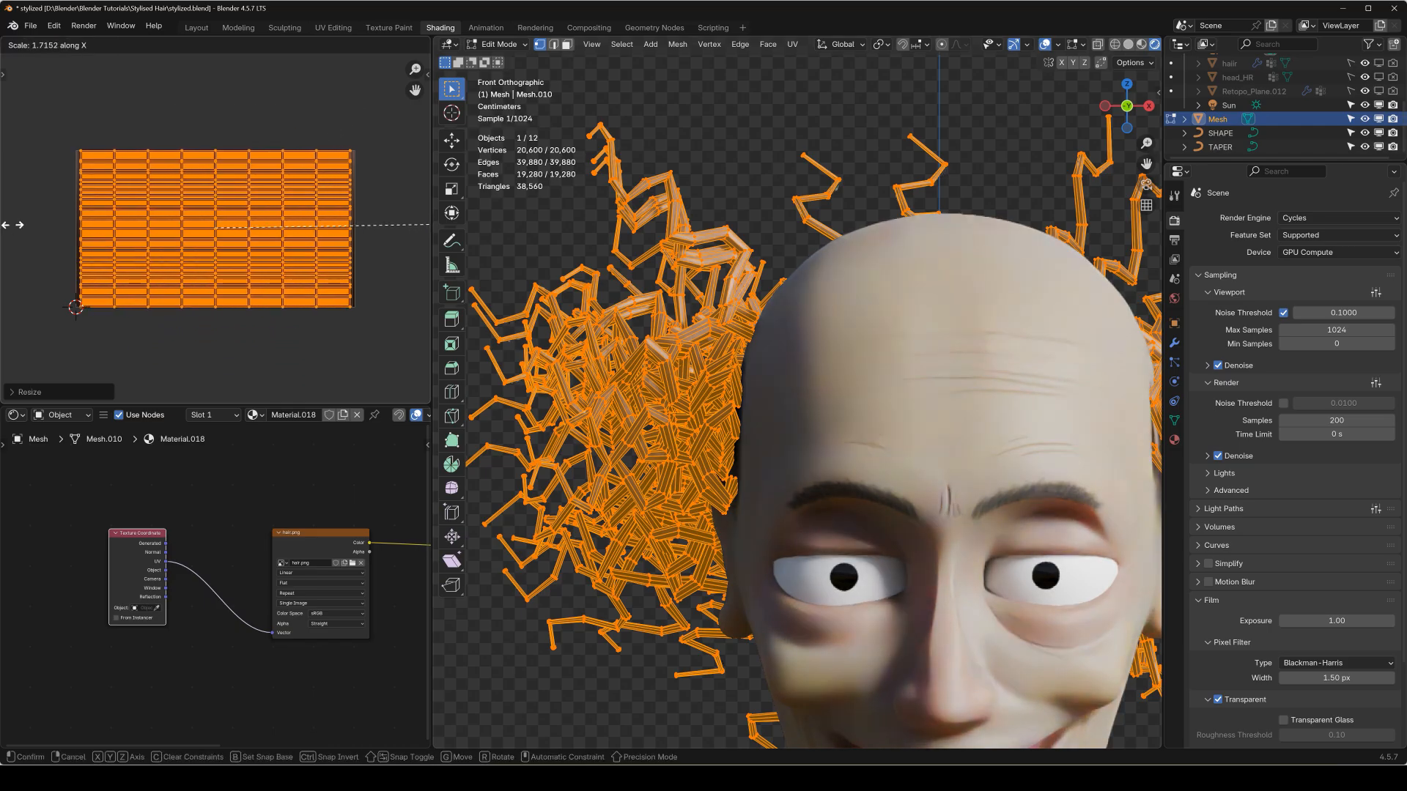
left_click(355, 290)
key("Tab")
scroll(609, 381, "up", 5)
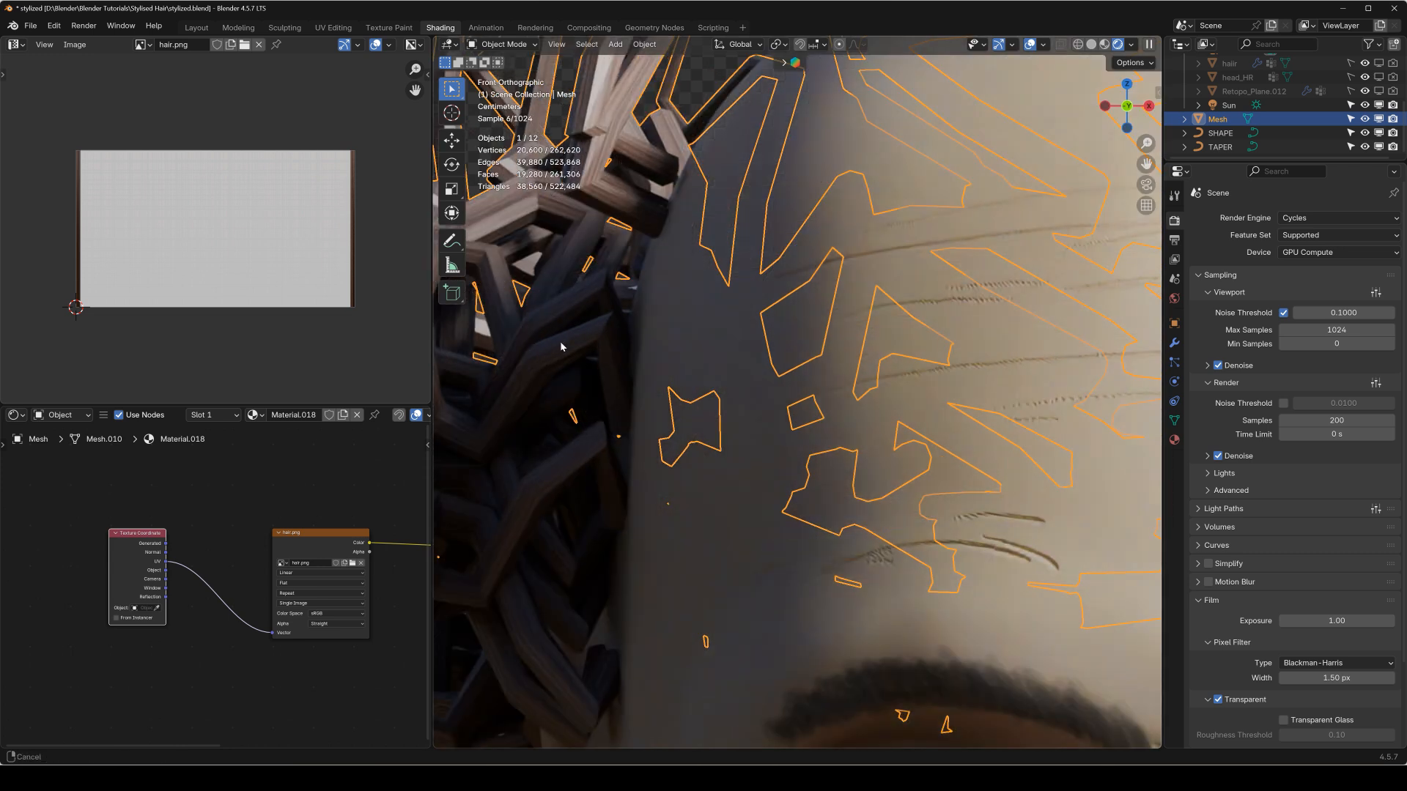
scroll(560, 340, "up", 5)
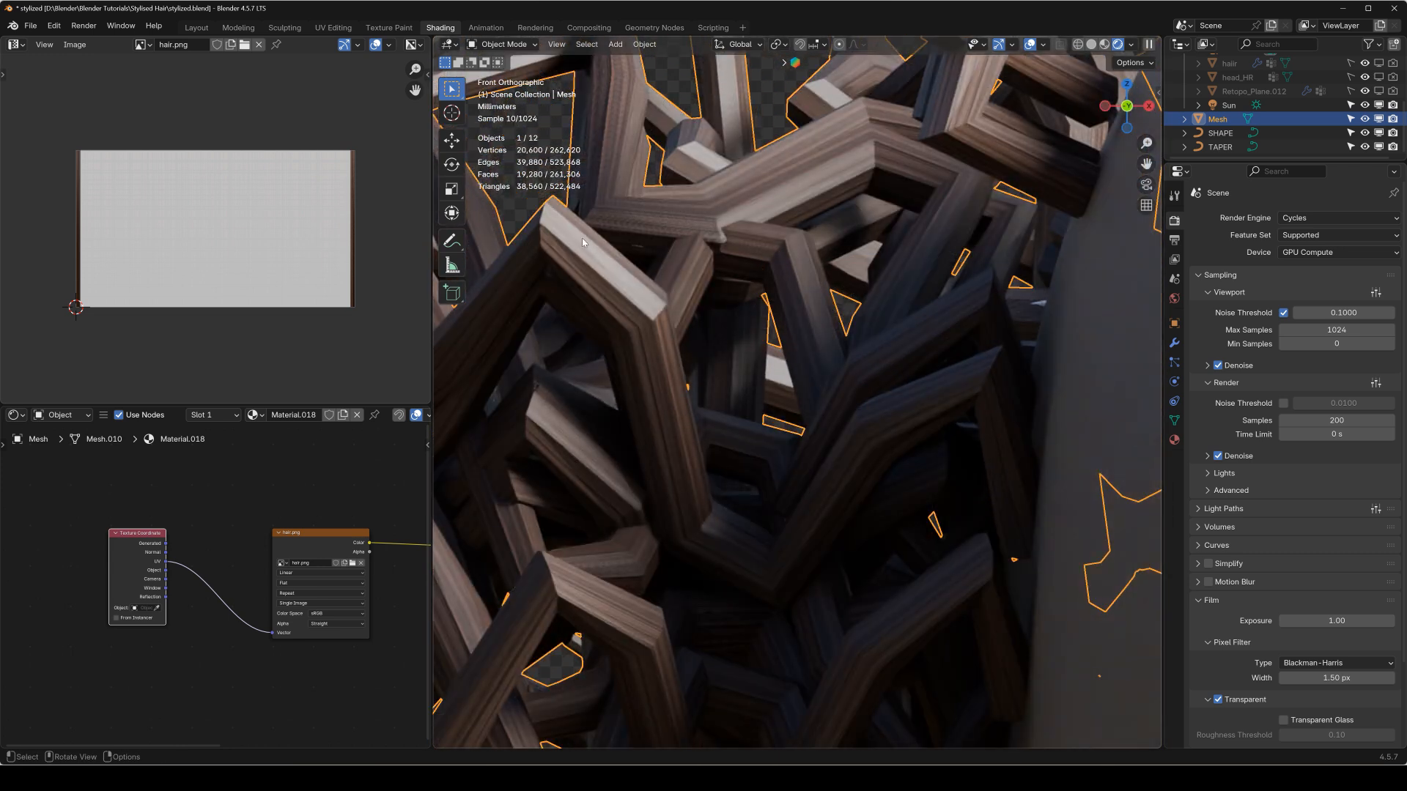
scroll(623, 168, "down", 5)
scroll(726, 241, "up", 2)
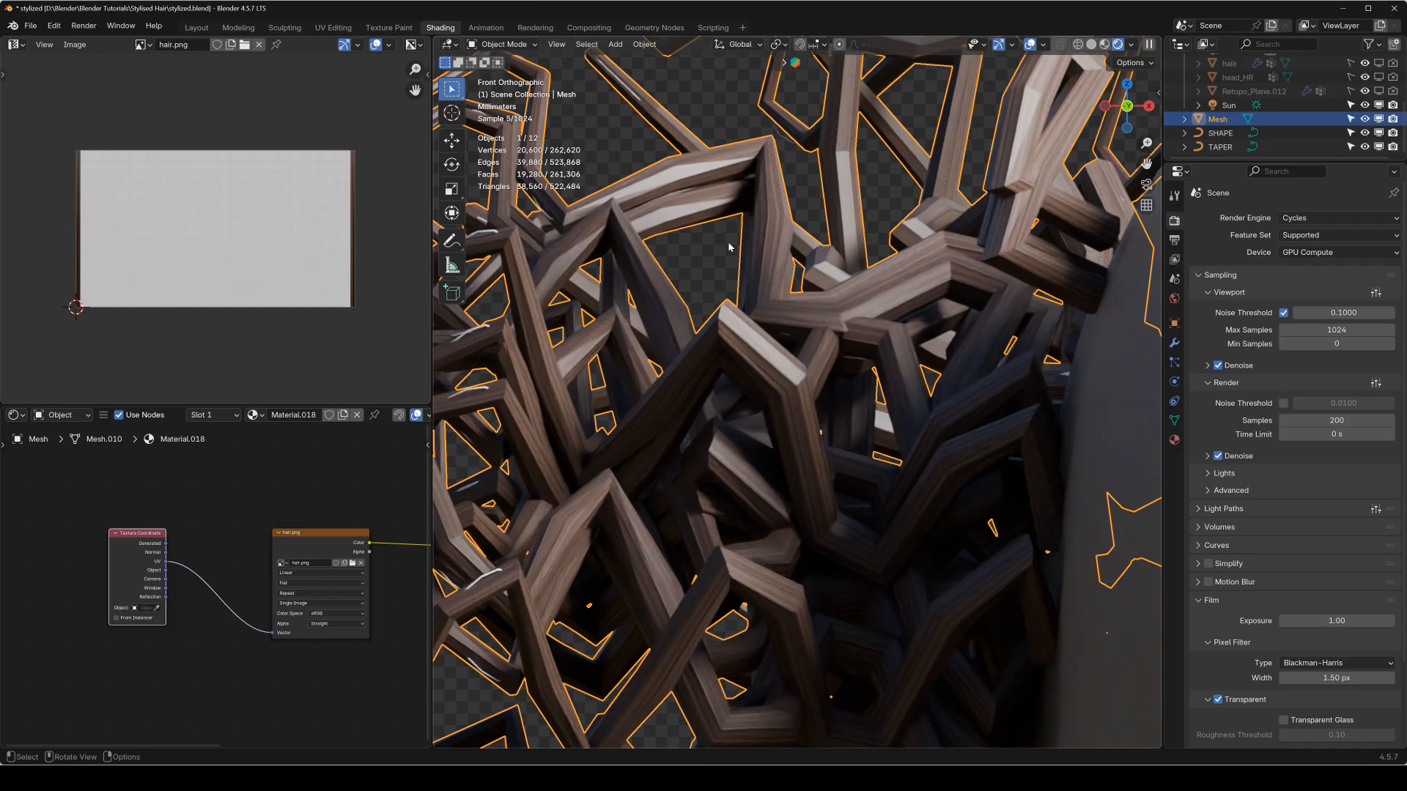
scroll(722, 254, "down", 1)
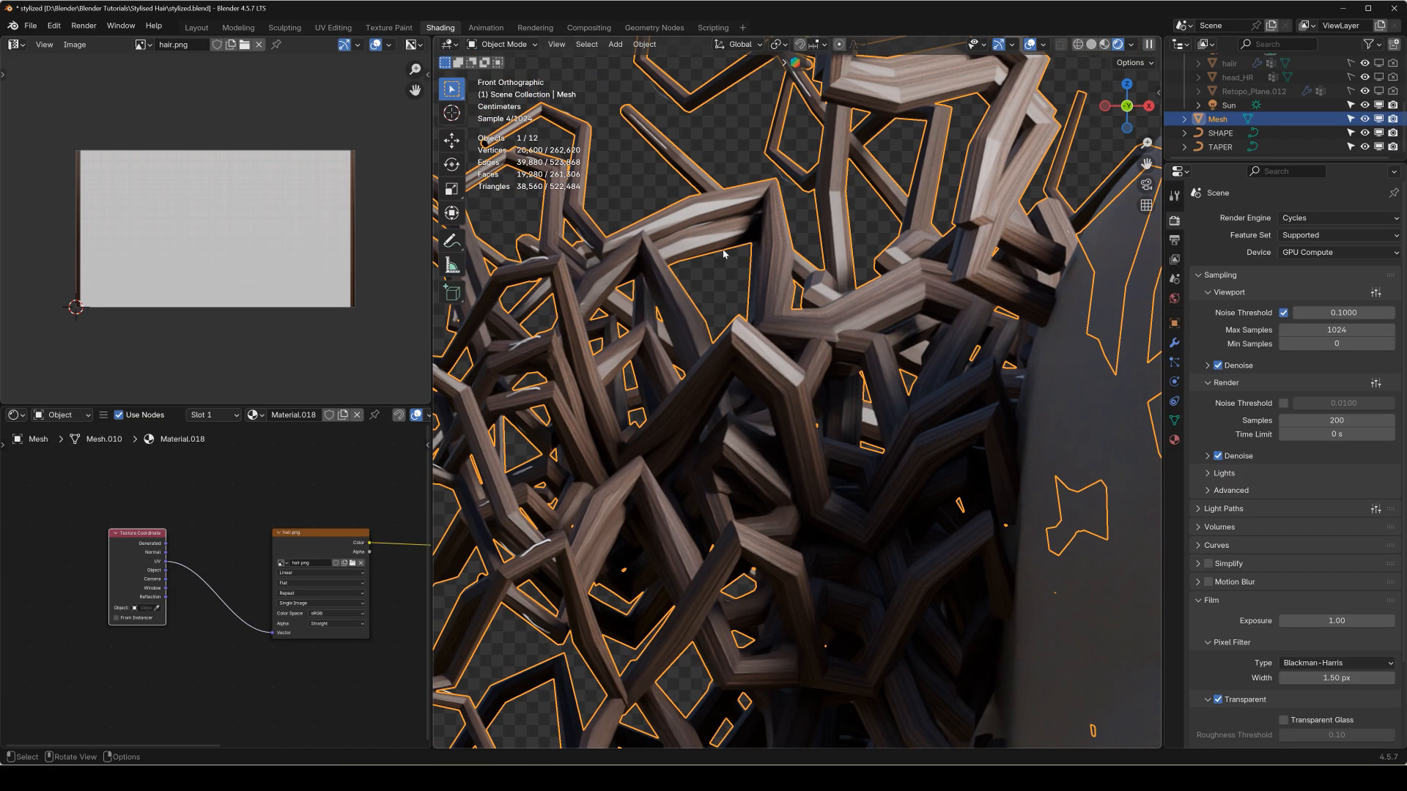
Add a Subdivision modifier to the hair mesh.
scroll(723, 260, "down", 1)
left_click(627, 155)
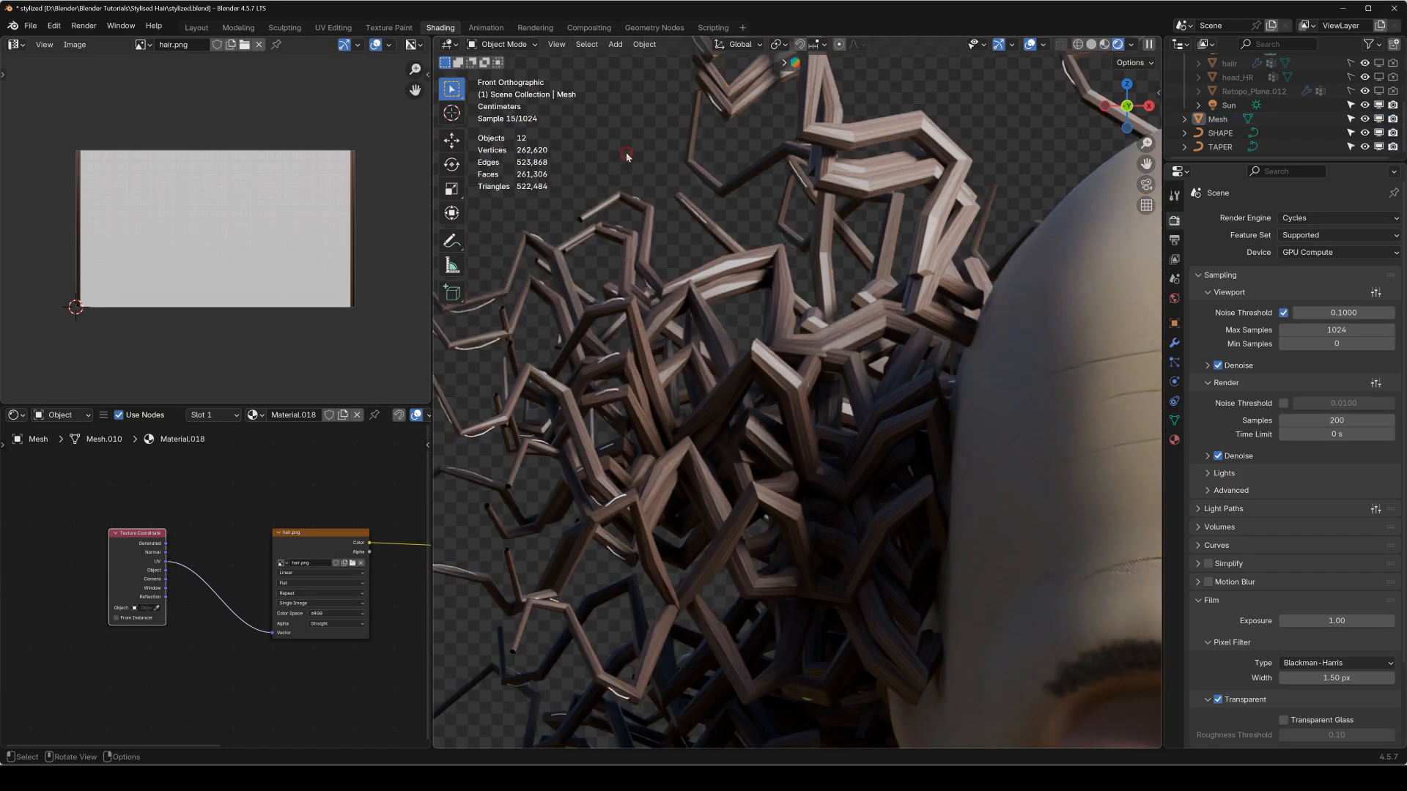
scroll(659, 239, "down", 5)
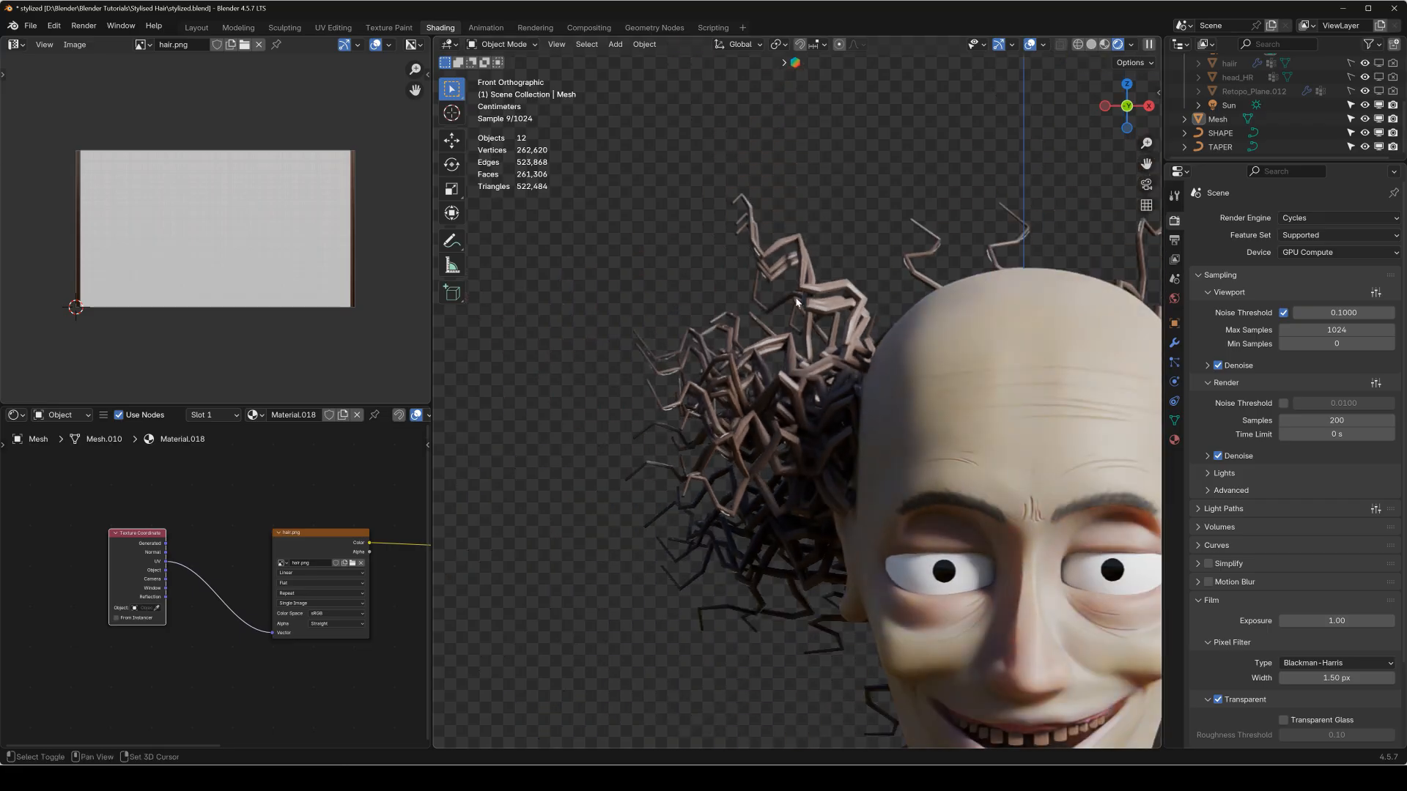
scroll(749, 318, "down", 1)
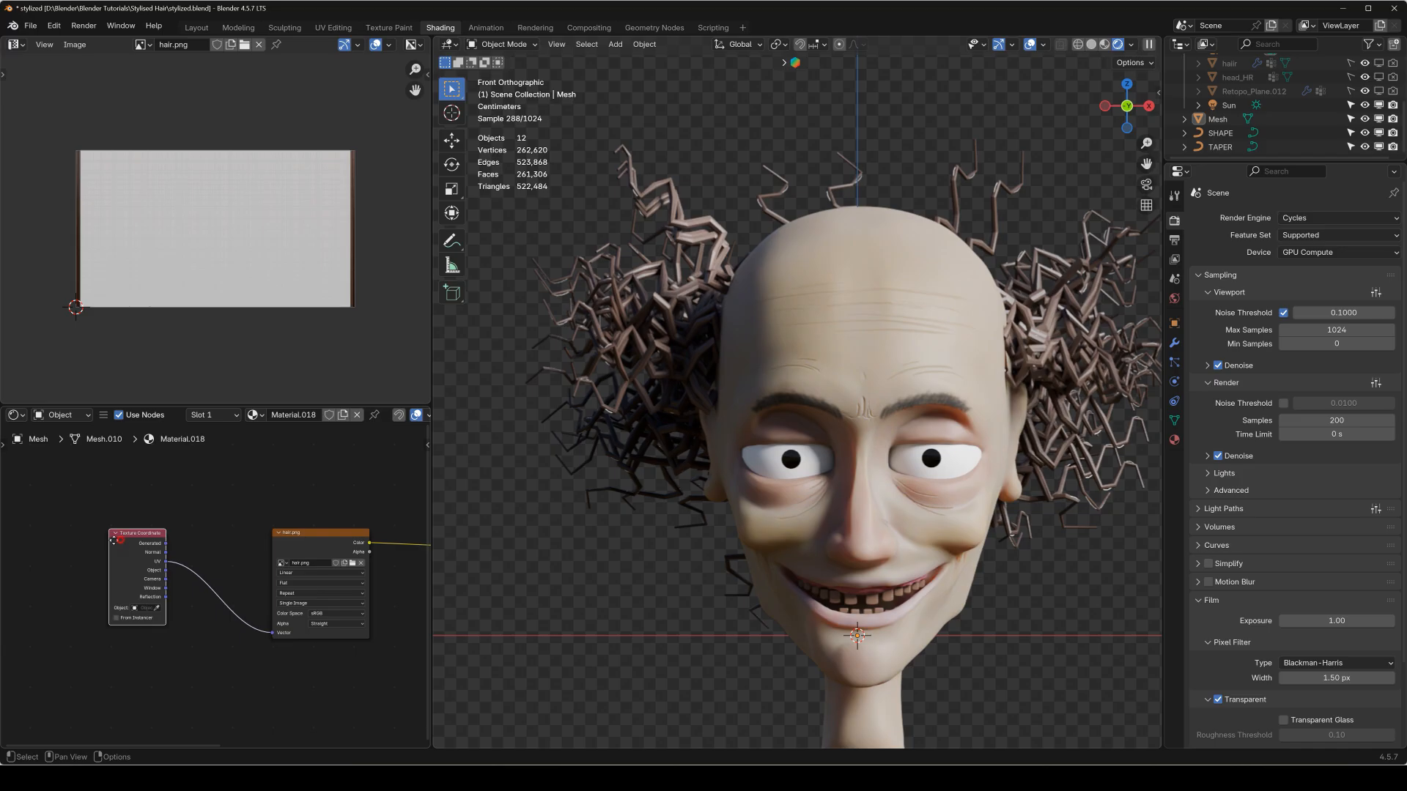
left_click_drag(113, 541, 2, 518)
left_click_drag(313, 538, 283, 493)
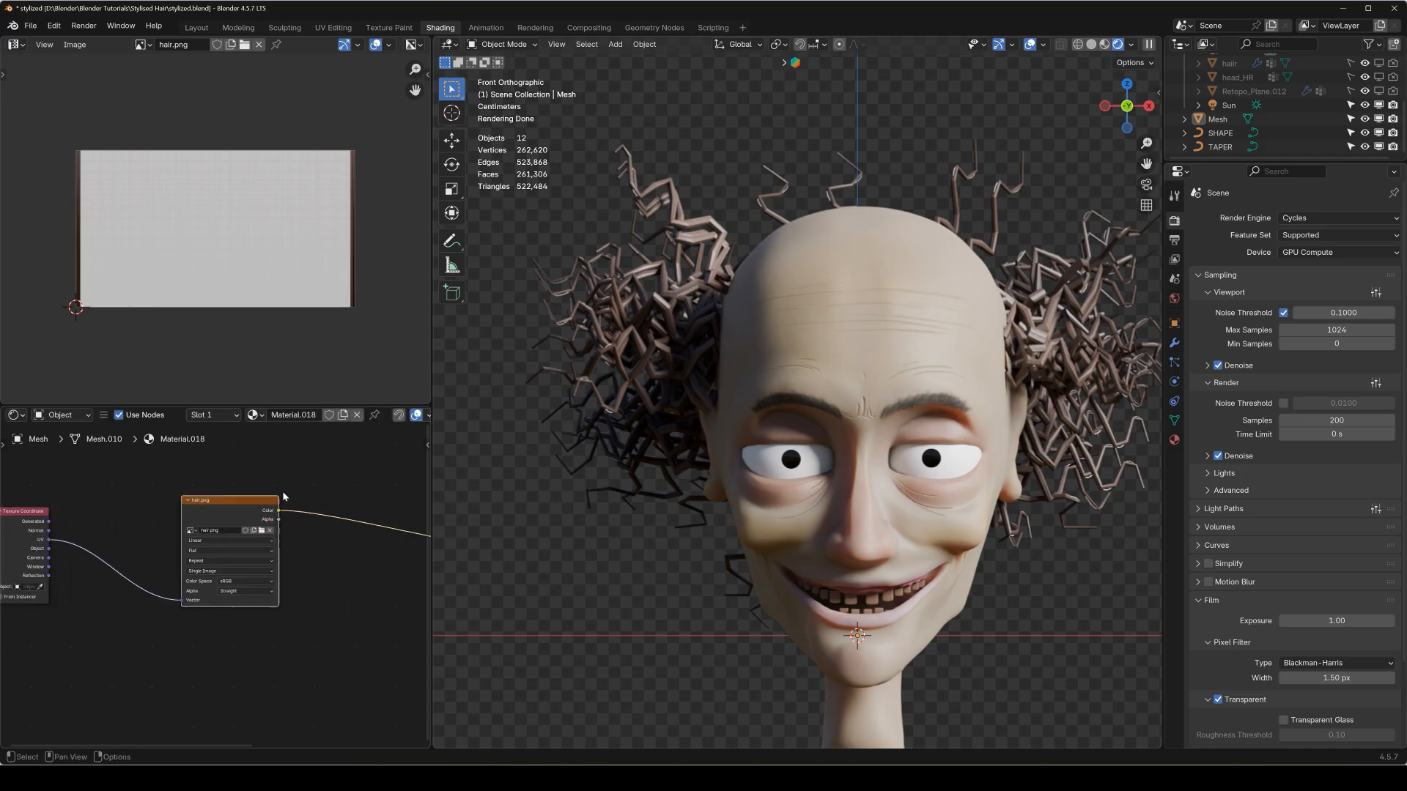
left_click(675, 311)
left_click(1171, 349)
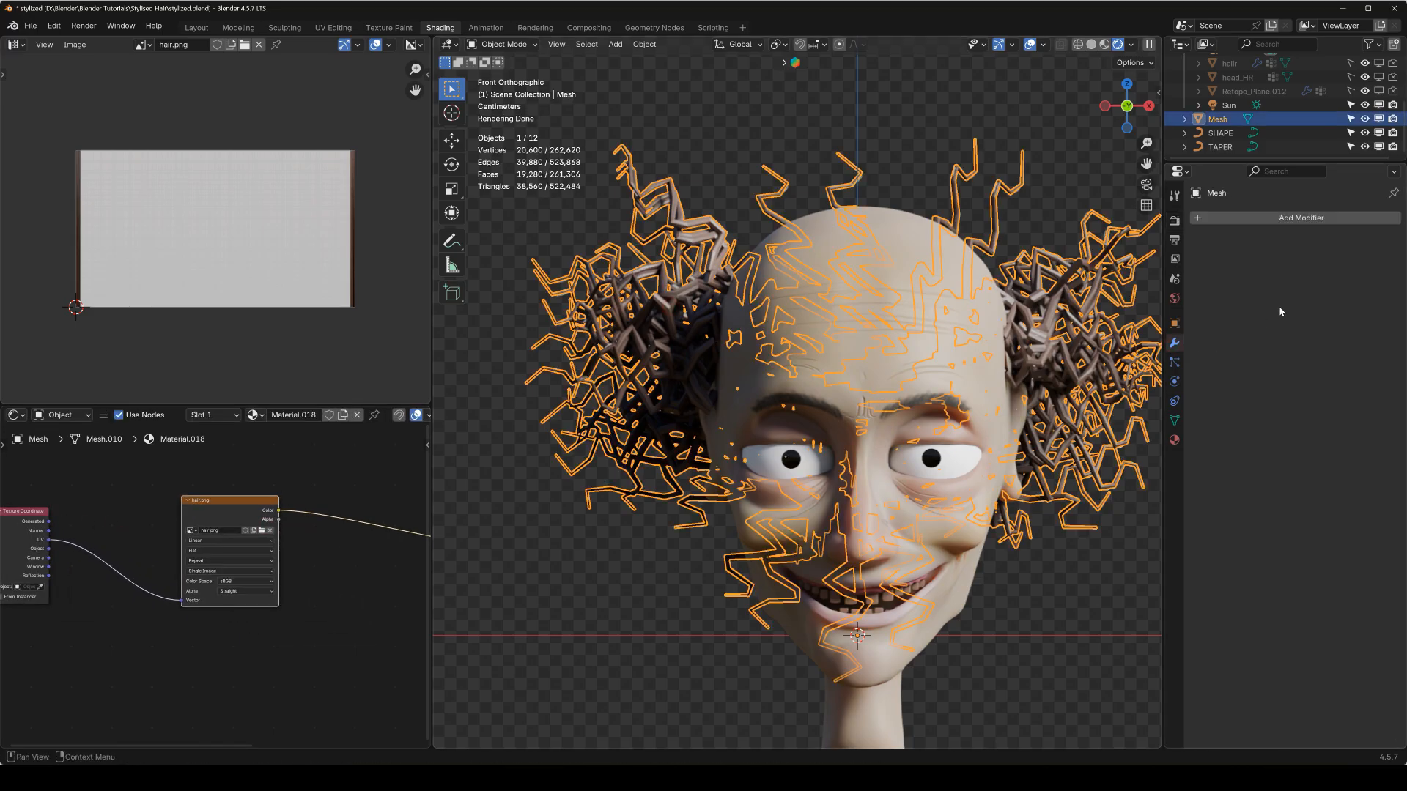
left_click(1279, 218)
mouse_move(1267, 270)
left_click(1284, 218)
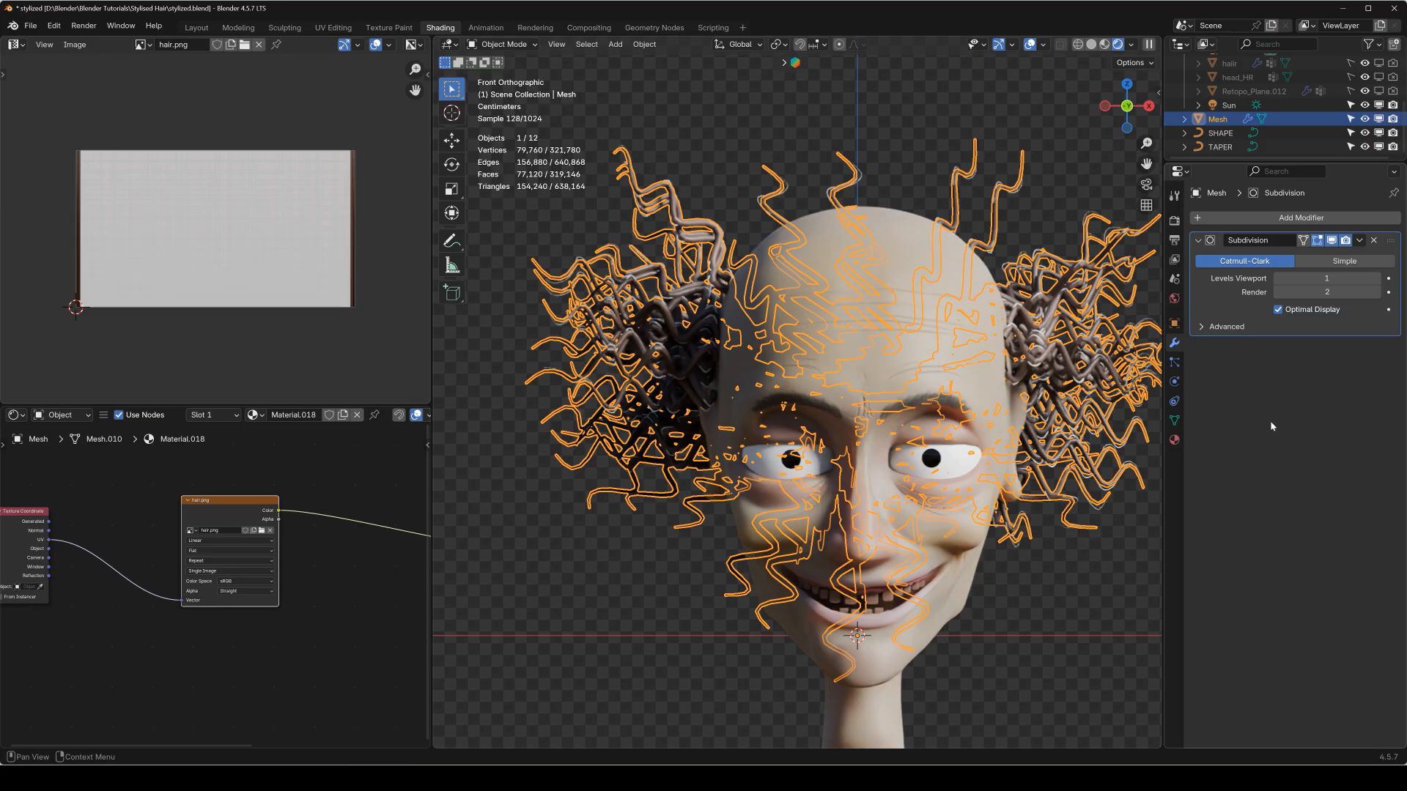
Hide the head's ParticleSystem.003 modifier in the viewport.
left_click(673, 166)
scroll(923, 359, "up", 10)
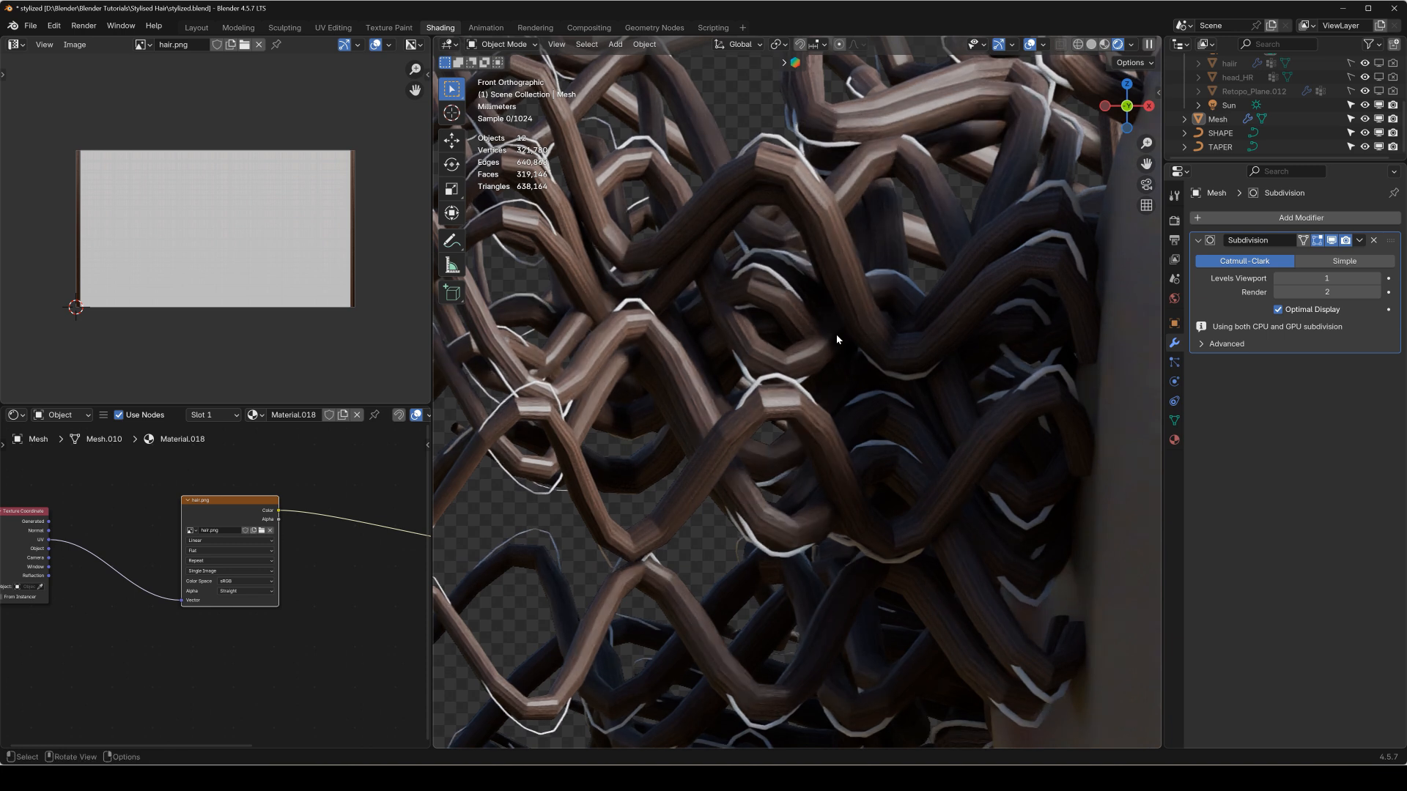
middle_click_drag(837, 334, 856, 447, "shift")
scroll(982, 514, "down", 6)
middle_click_drag(1092, 590, 952, 435, "shift")
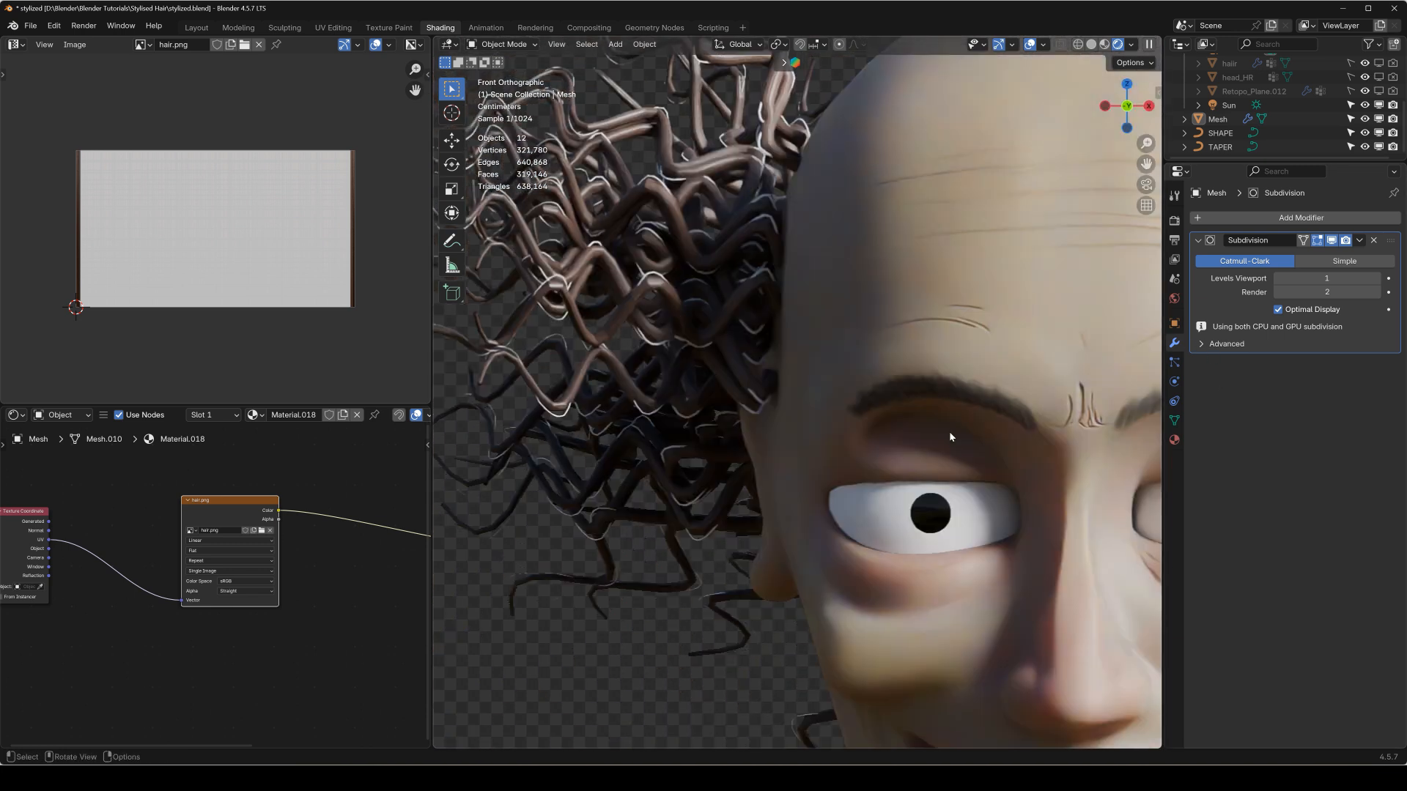
left_click(971, 406)
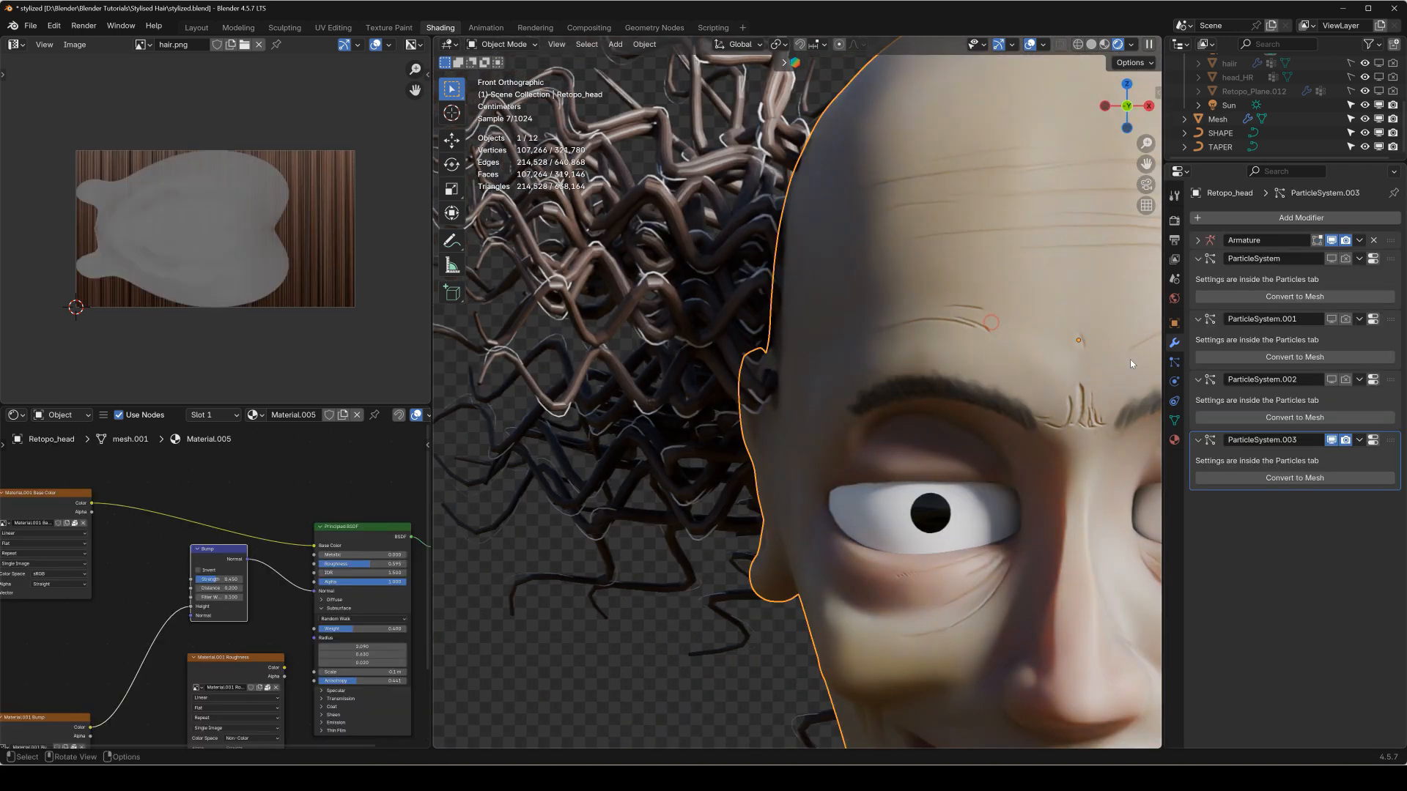
left_click(1332, 440)
scroll(786, 389, "up", 8)
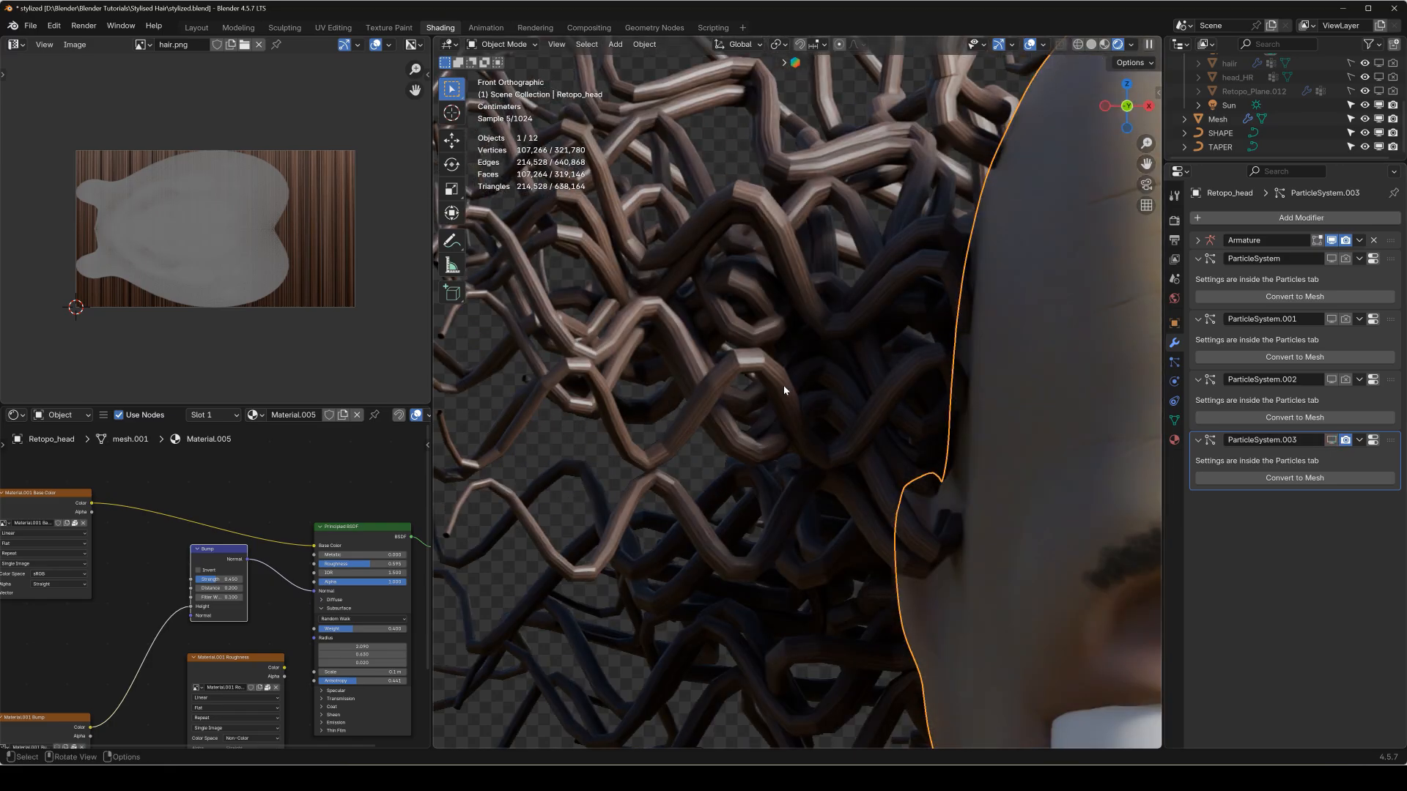
Set the hair mesh's Subdivision viewport level to 3.
left_click(773, 378)
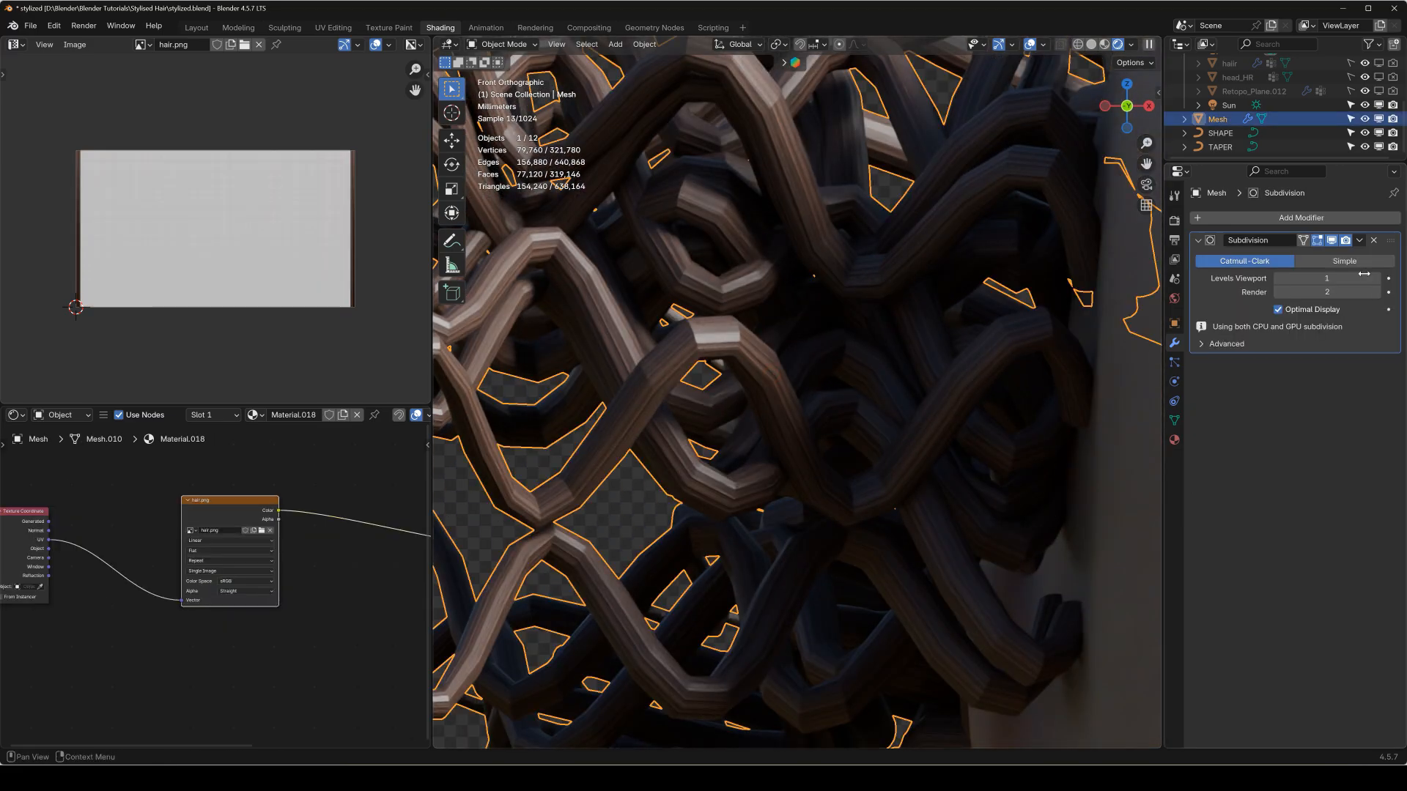
left_click_drag(1375, 281, 1376, 281)
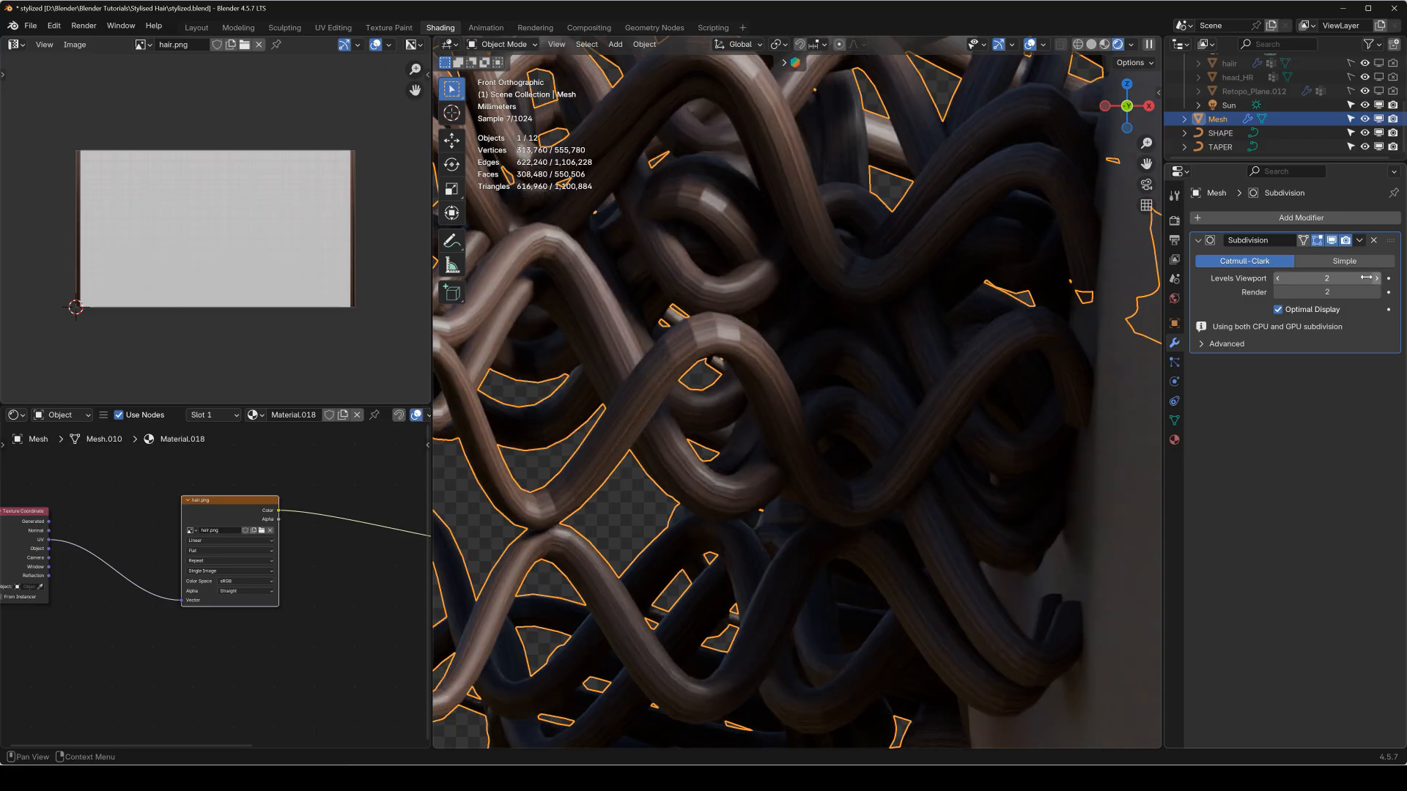
left_click(1384, 278)
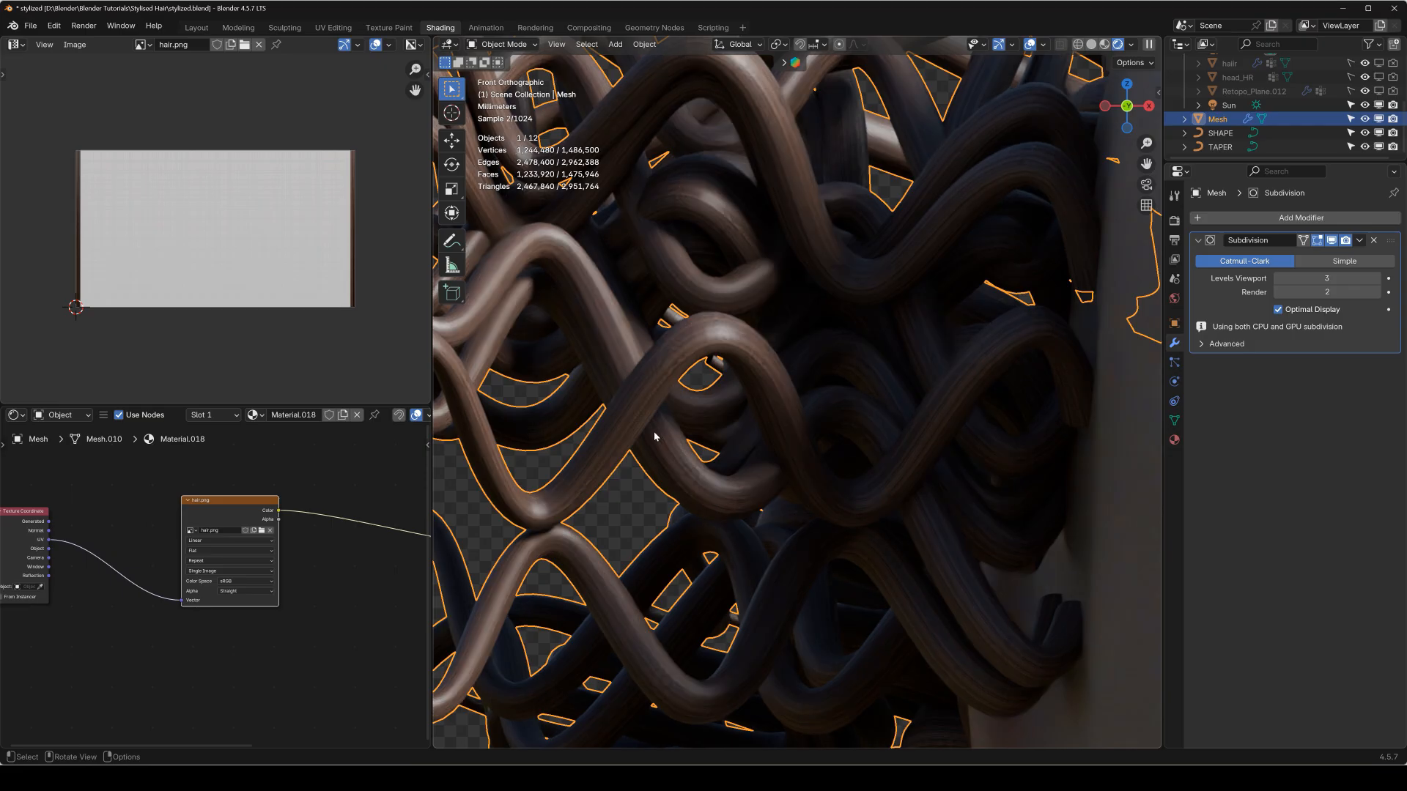
Add a Color Ramp node to the hair material and connect the hair.png texture's Color output to its Fac input.
scroll(221, 585, "down", 3)
middle_click_drag(177, 538, 26, 528)
left_click_drag(287, 536, 260, 491)
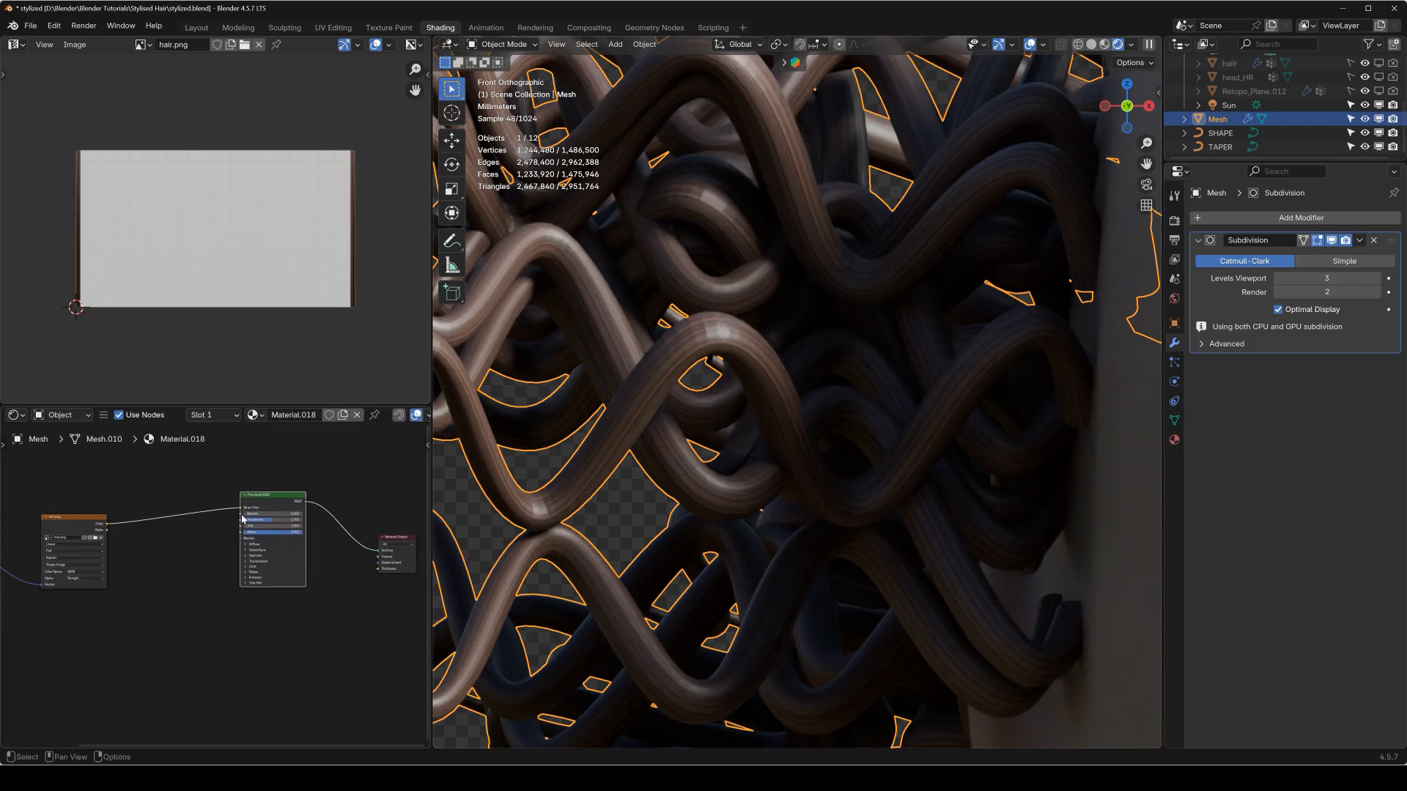
scroll(259, 507, "up", 1)
middle_click_drag(259, 507, 311, 483)
scroll(173, 540, "up", 2)
middle_click_drag(169, 541, 176, 527)
key("shift+a")
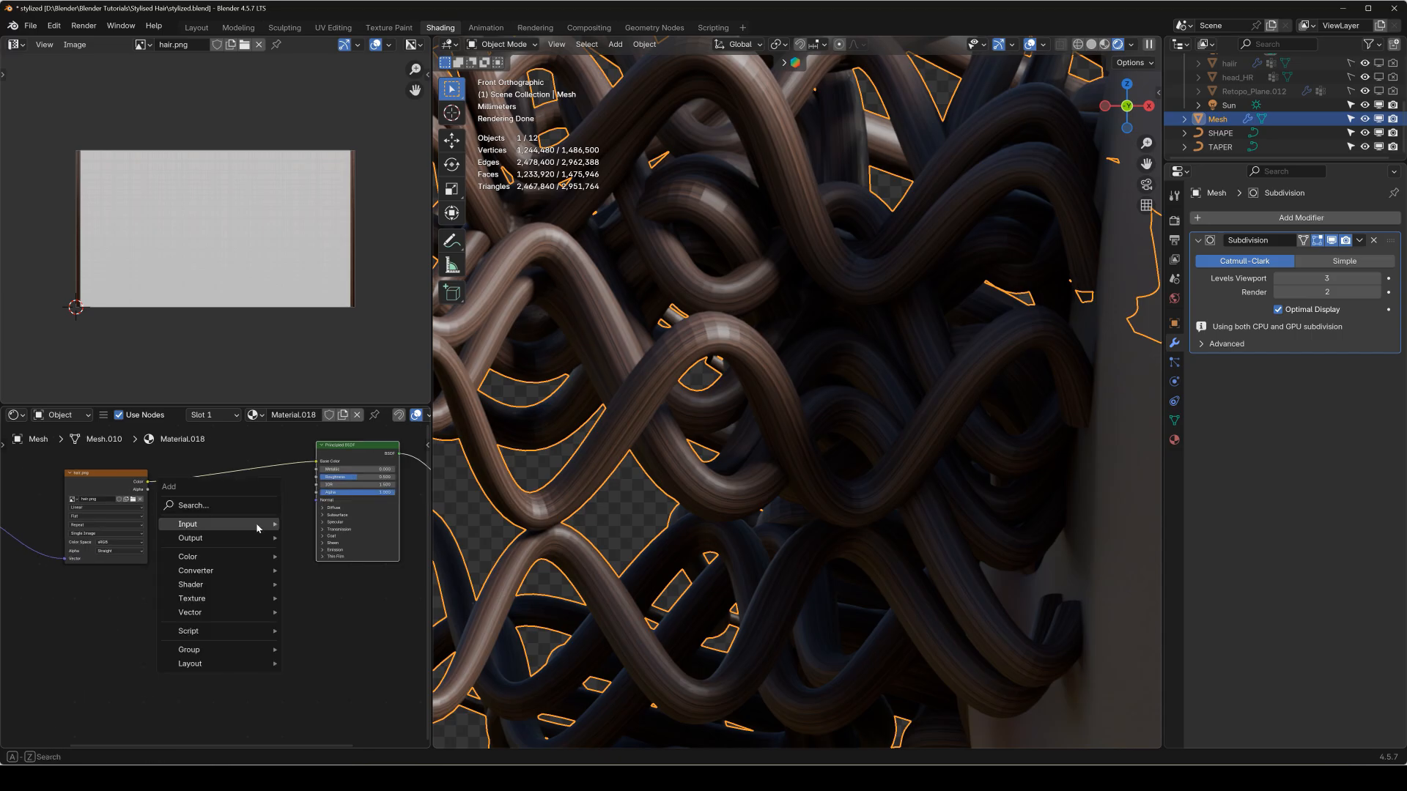
mouse_move(227, 581)
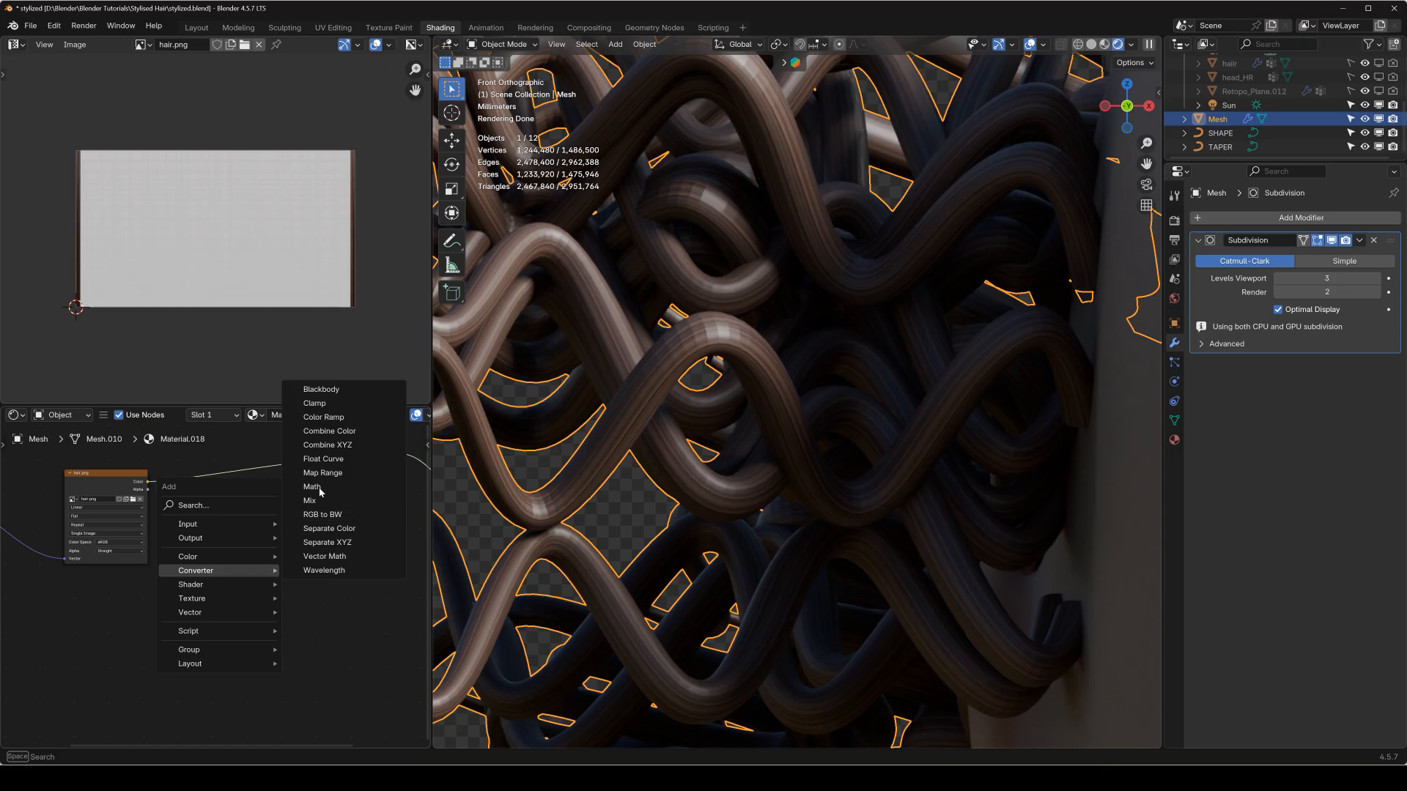
left_click(336, 418)
left_click(198, 533)
left_click_drag(147, 483, 62, 445)
left_click_drag(228, 550, 97, 659)
Add a Bump node, connecting the Color Ramp's Color to its Height and its Normal output to the Principled BSDF's Normal.
key("q")
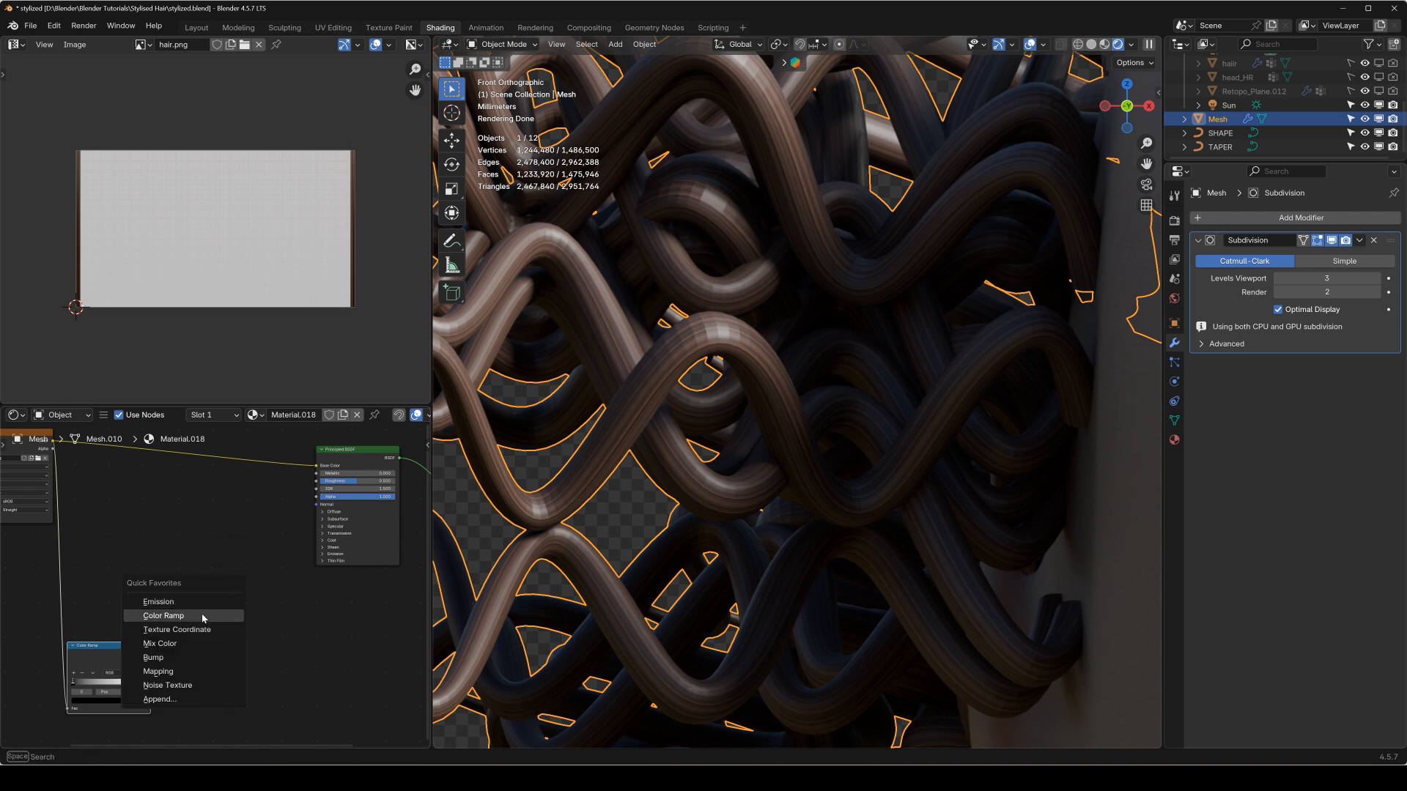
left_click(153, 657)
left_click(163, 663)
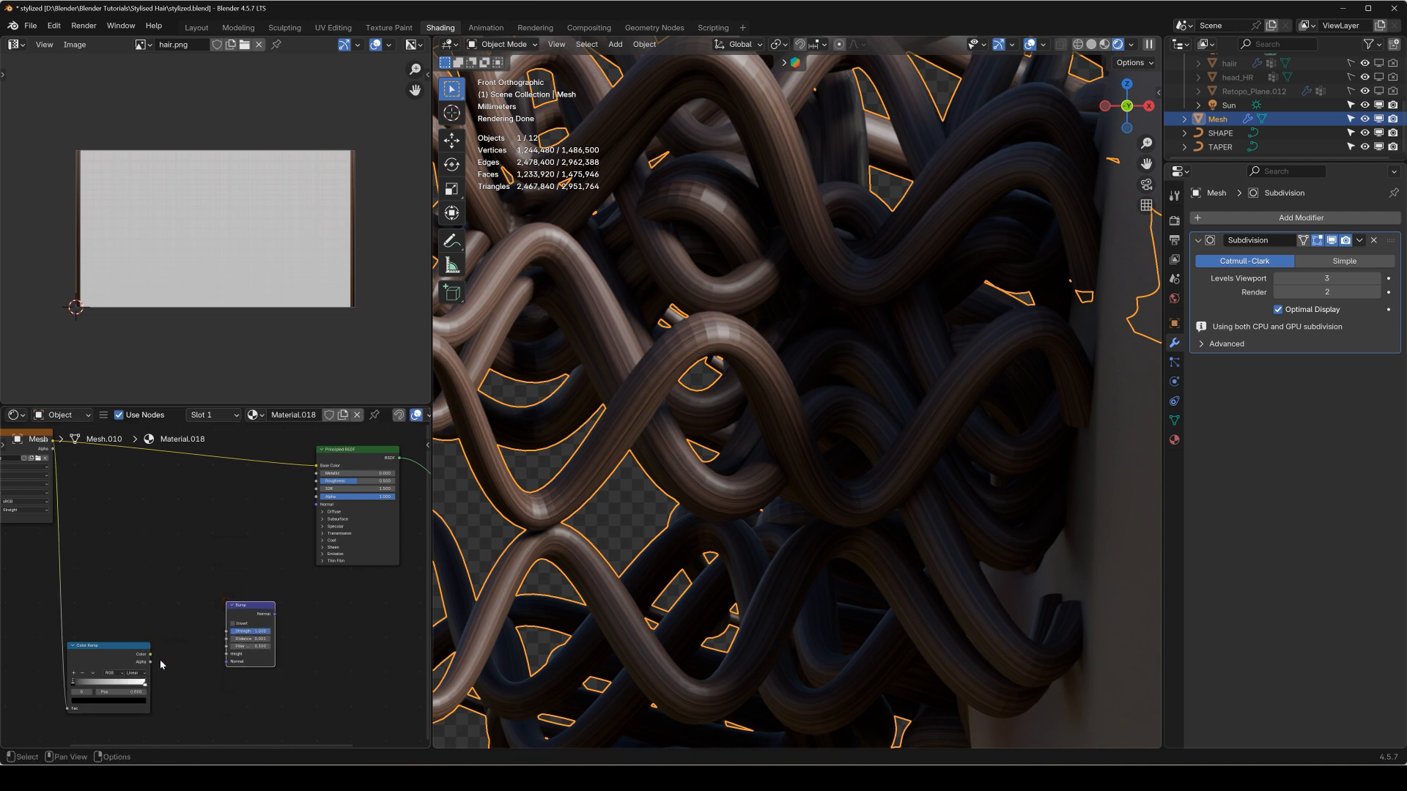
left_click_drag(151, 655, 317, 506)
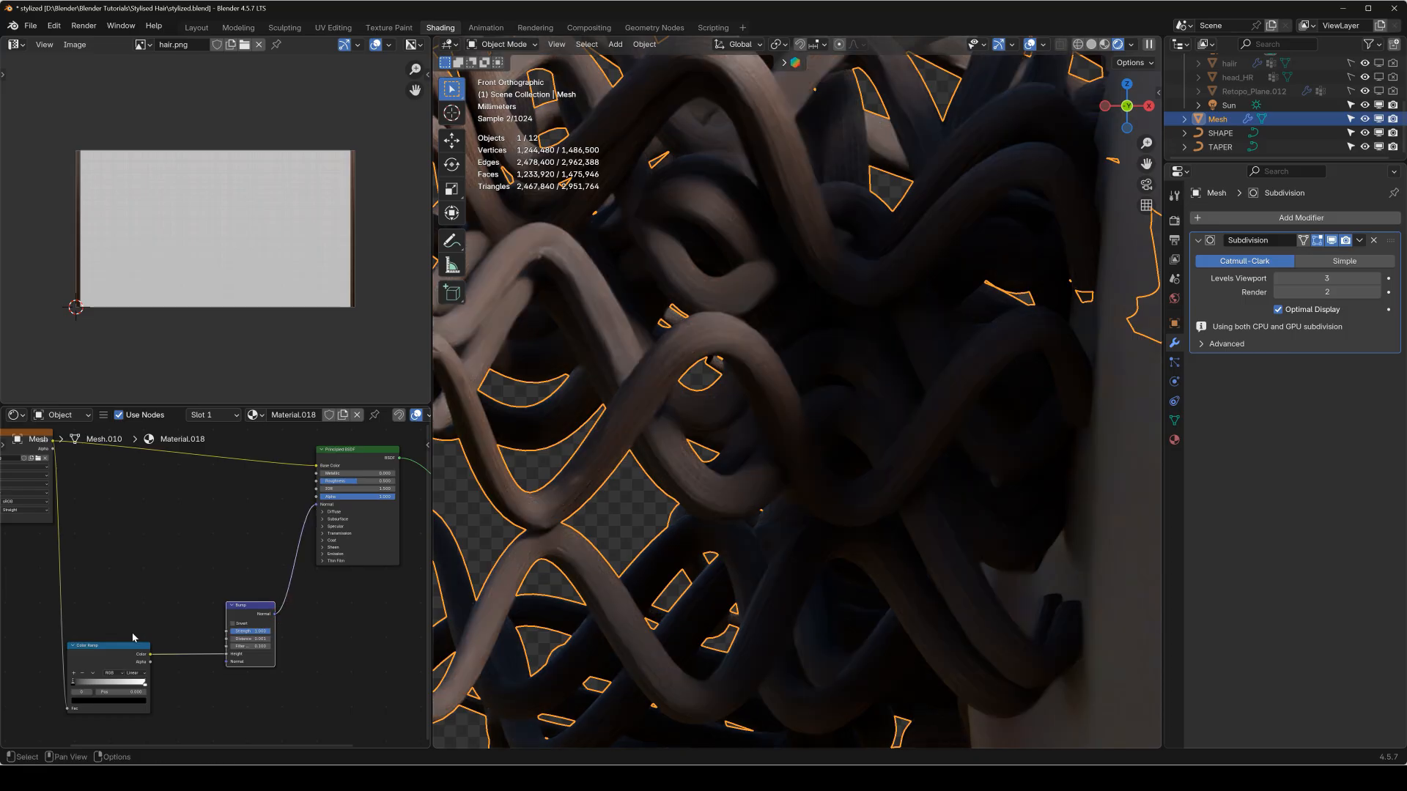
Preview the Color Ramp on the hair and raise its contrast, setting the black stop to 0.044 with the white stop close beside it.
middle_click_drag(110, 645, 176, 535)
scroll(176, 535, "up", 2)
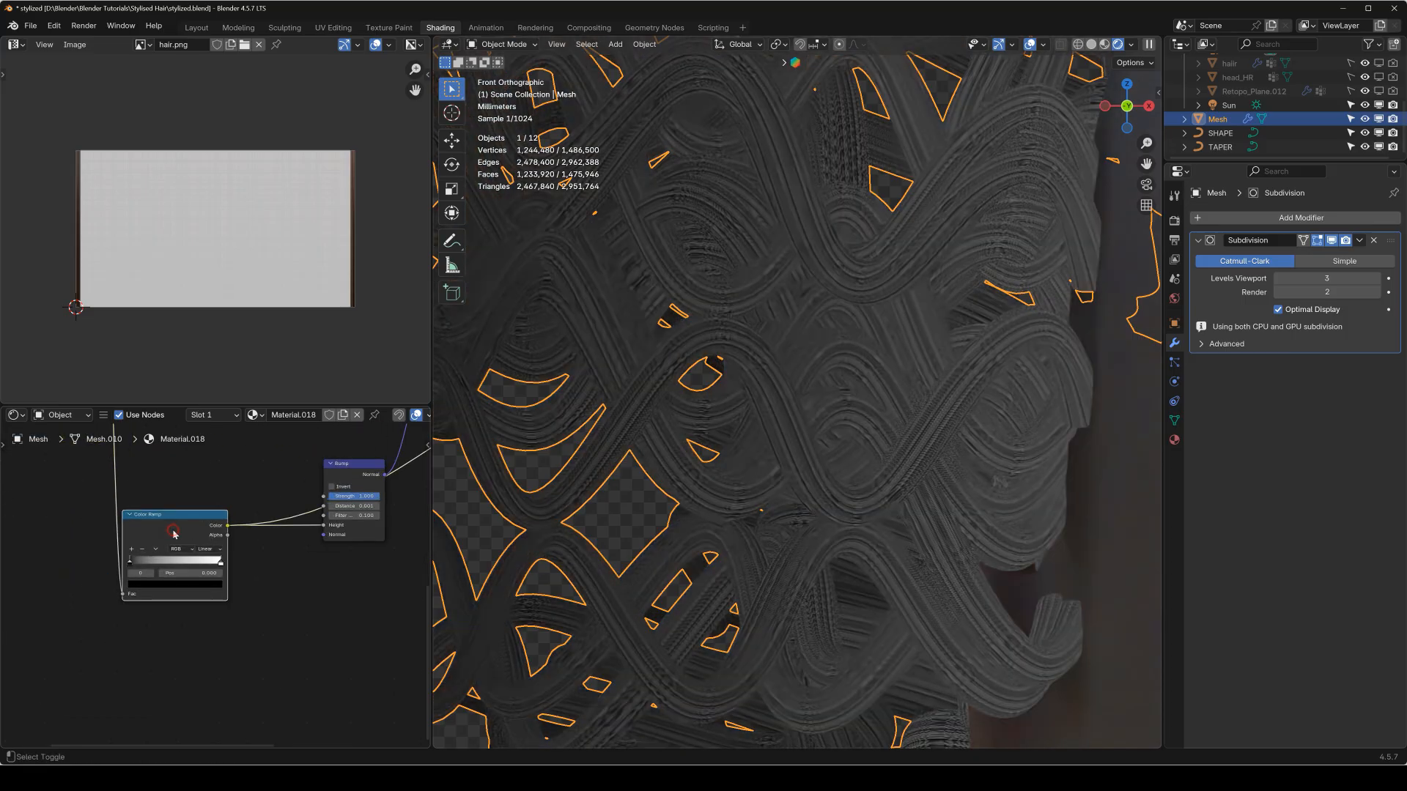
scroll(176, 551, "up", 3)
middle_click_drag(133, 561, 215, 583)
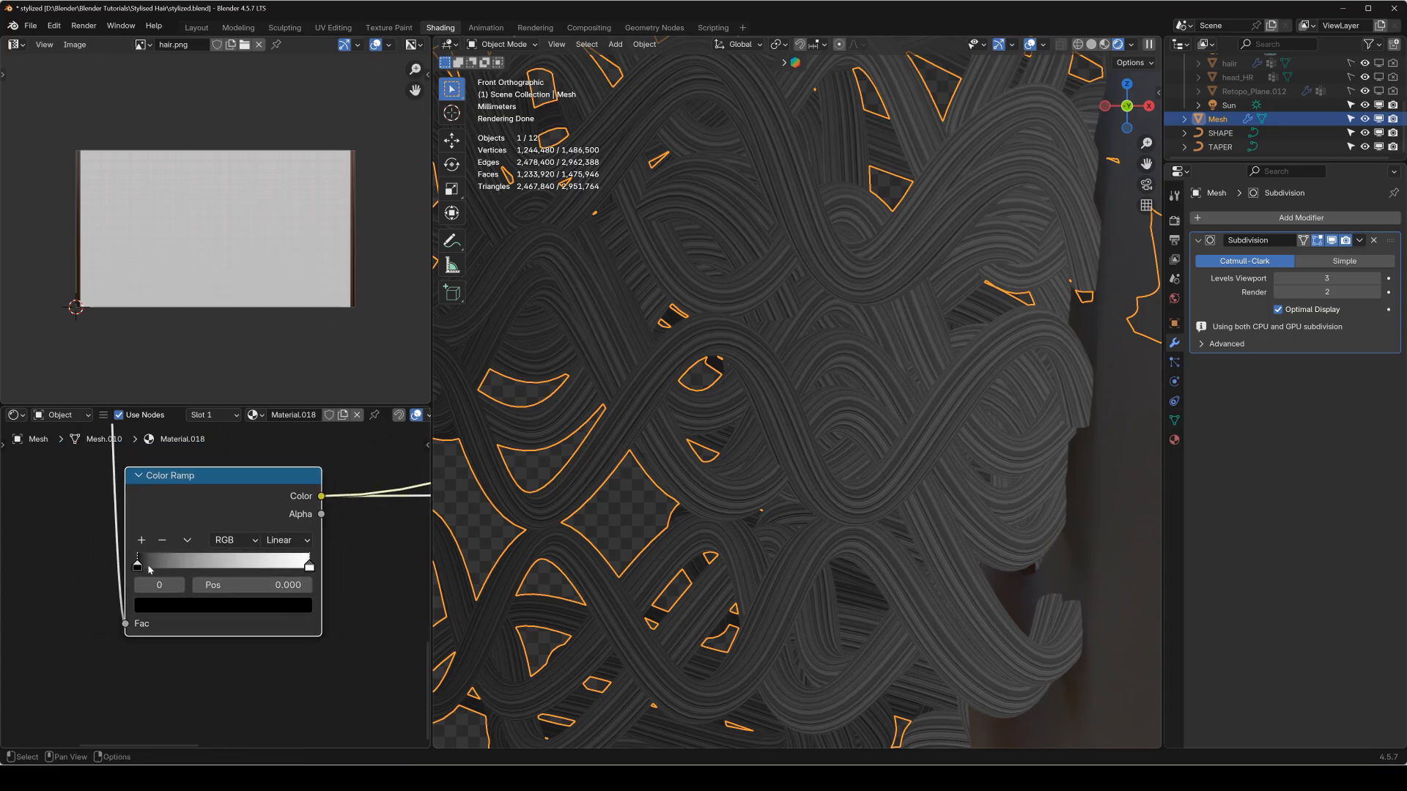
mouse_move(148, 566)
left_mouse_down()
mouse_move(247, 565)
mouse_move(142, 565)
left_mouse_up()
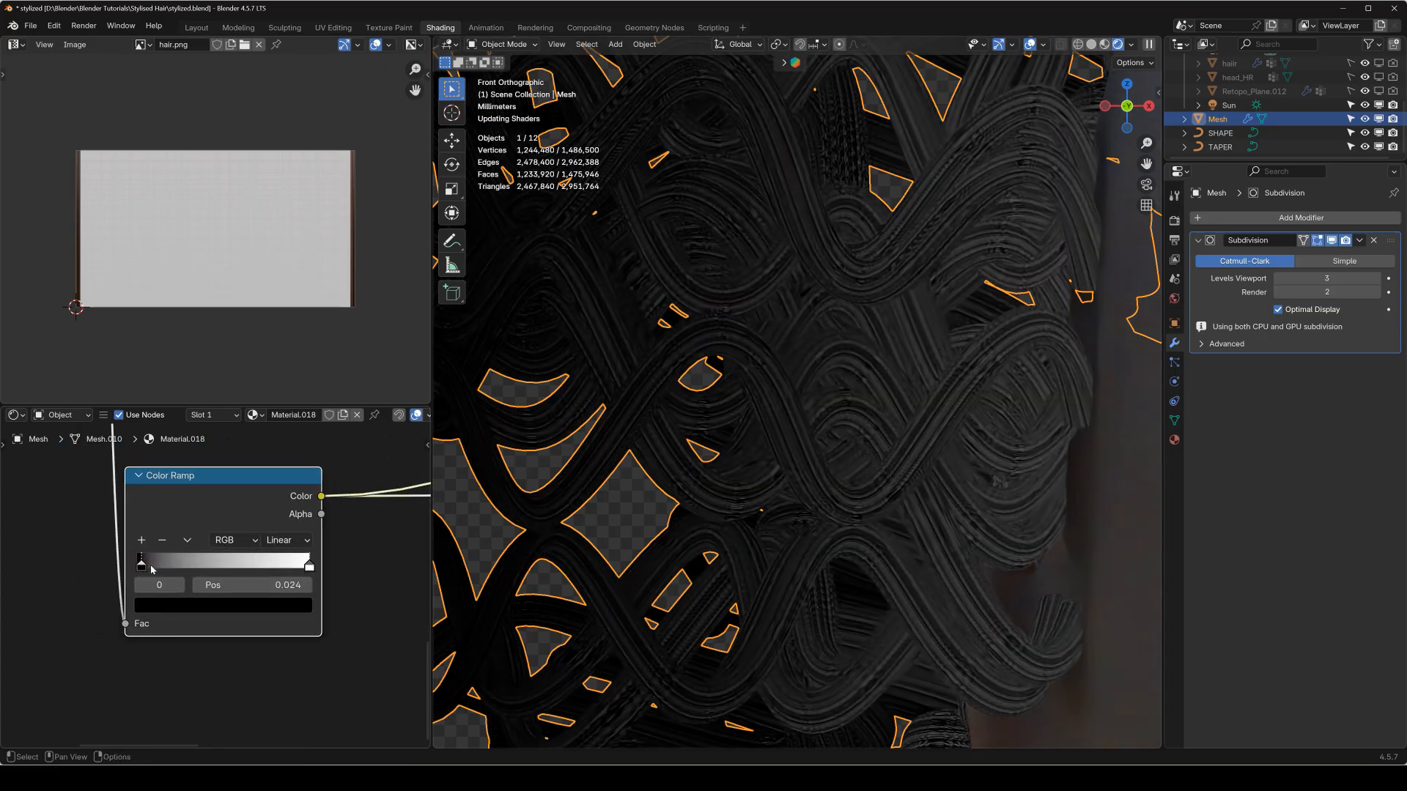
left_click_drag(315, 567, 143, 567)
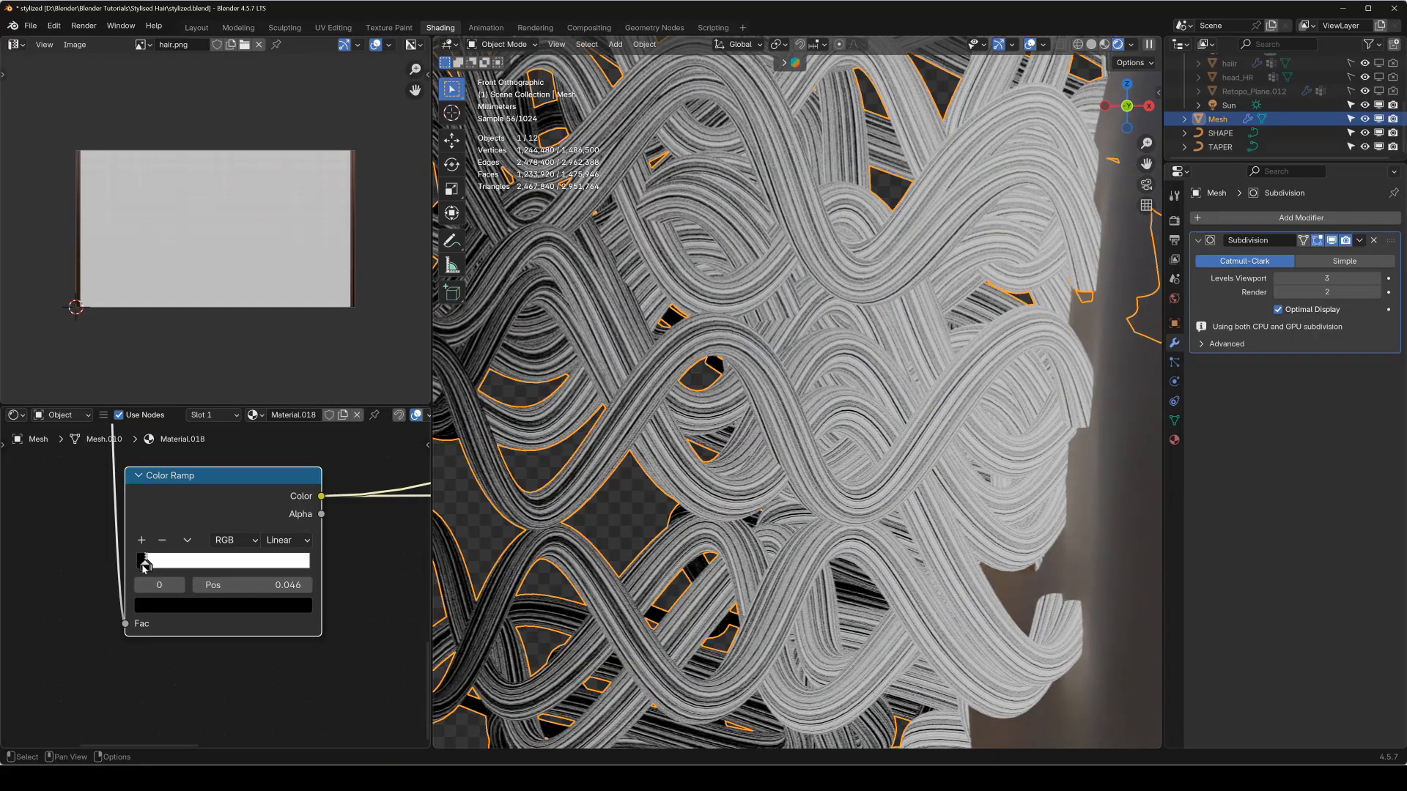
left_click_drag(143, 566, 143, 566)
Examine the black-and-white strand pattern over the whole hair from the front and from other angles.
scroll(667, 446, "down", 8)
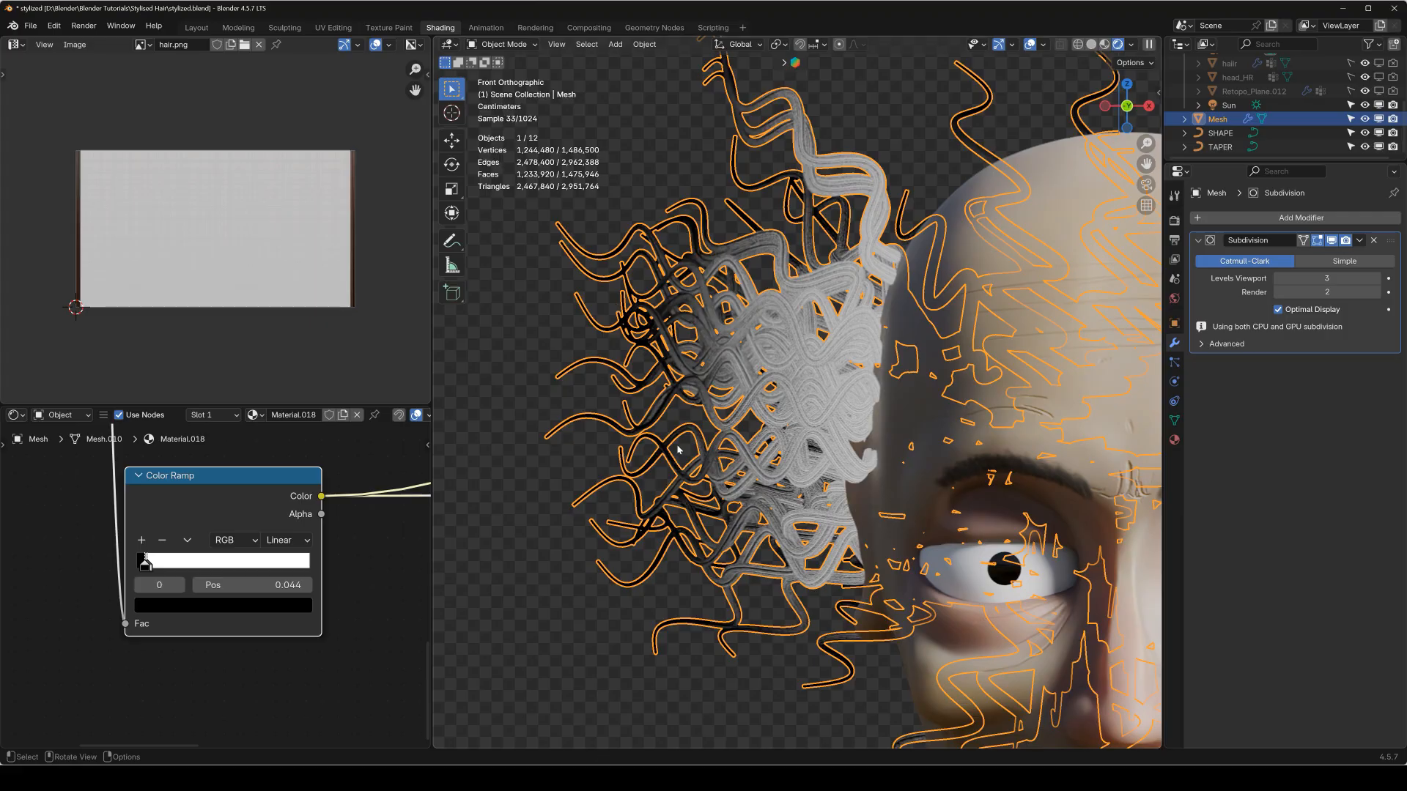
middle_click_drag(678, 450, 788, 429)
scroll(911, 357, "up", 6)
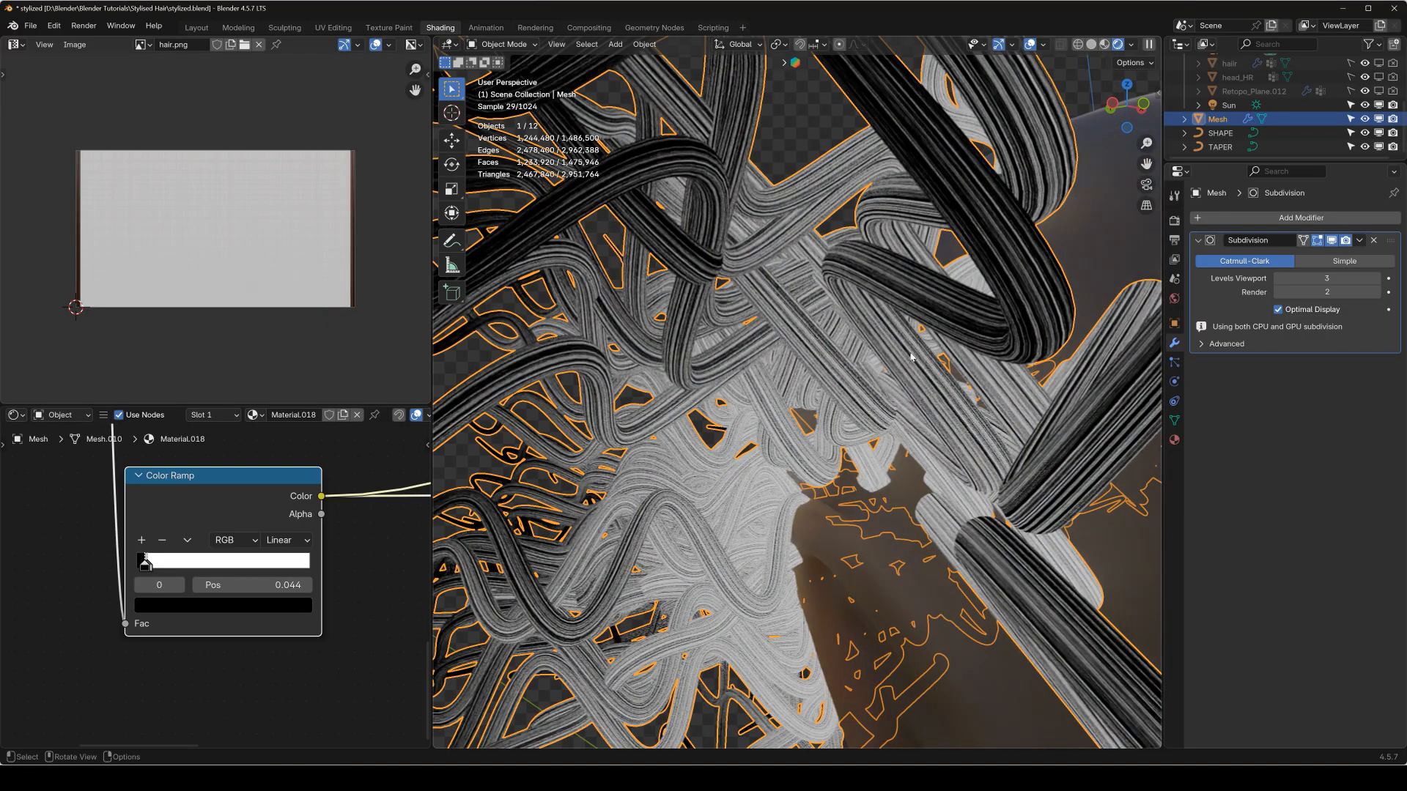
scroll(911, 356, "down", 4)
key("KP_1")
scroll(864, 428, "down", 3)
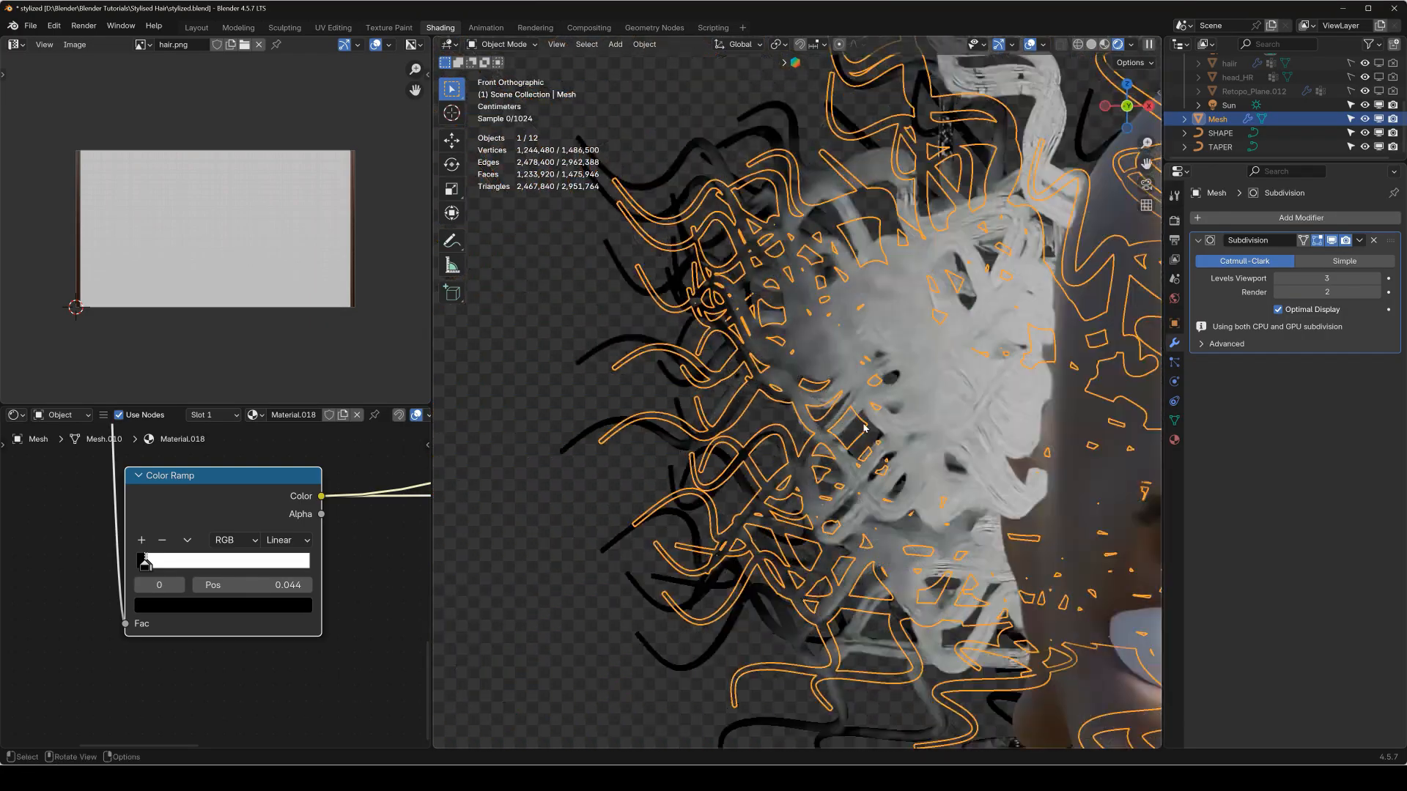
scroll(864, 428, "down", 6)
left_click(1046, 469)
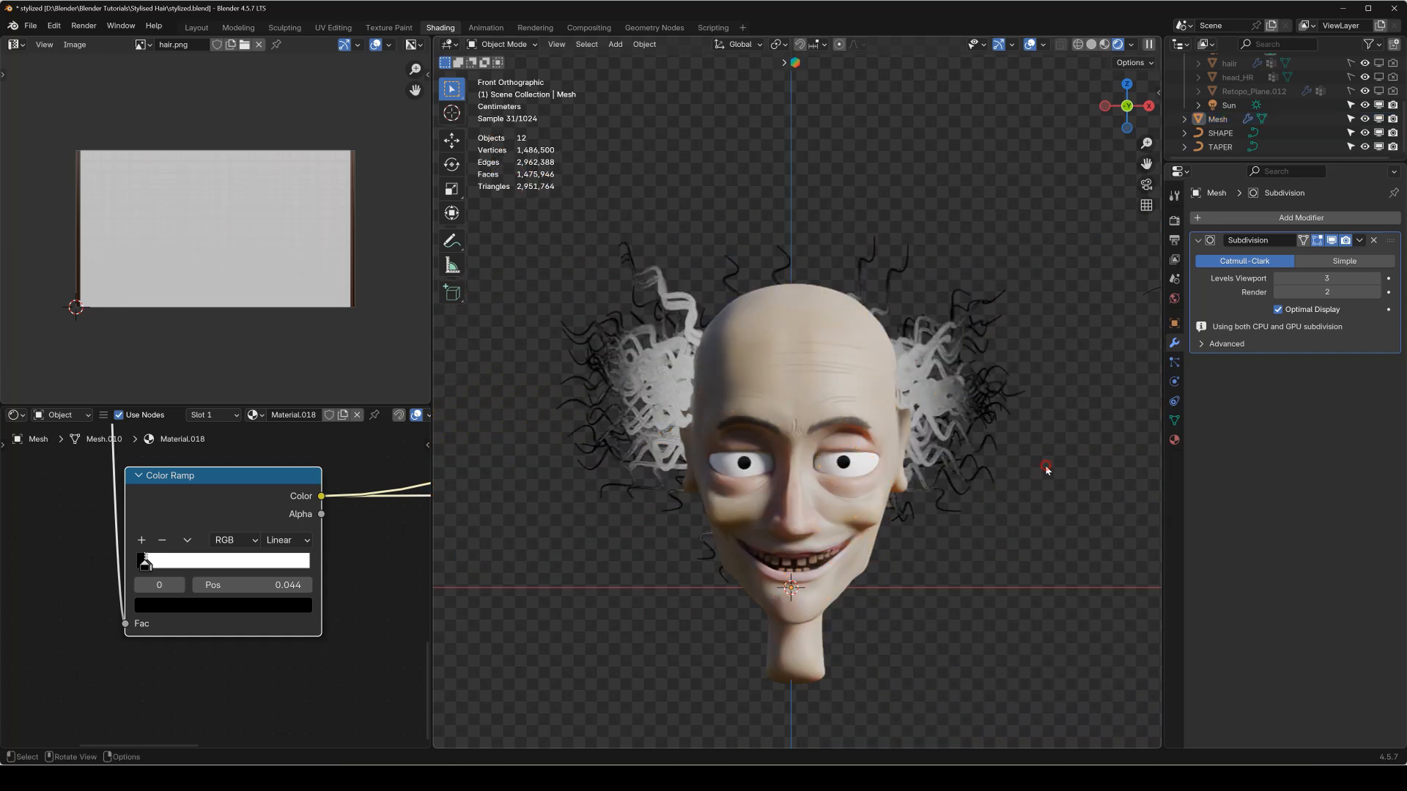
left_click(652, 408)
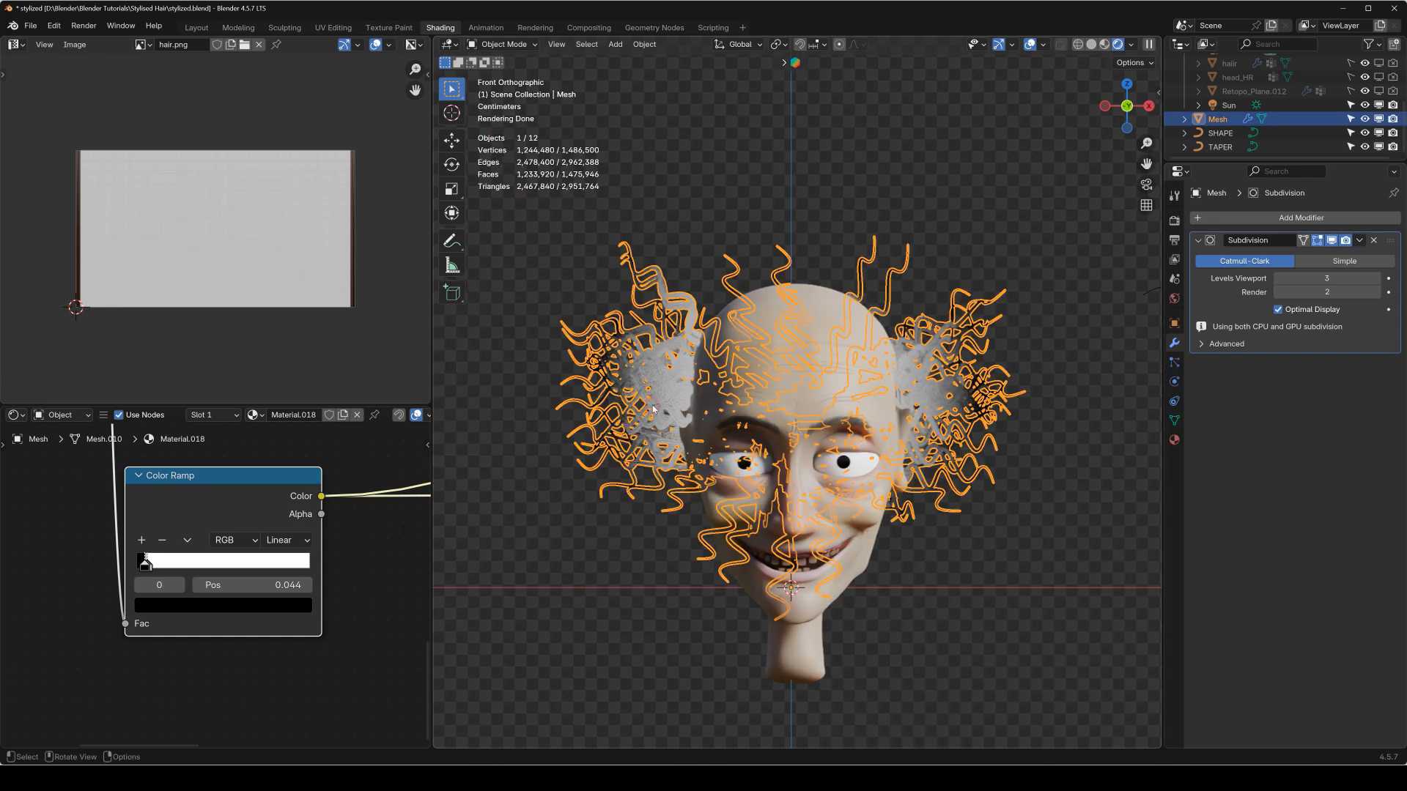
middle_click_drag(614, 420, 661, 388)
scroll(669, 429, "up", 3)
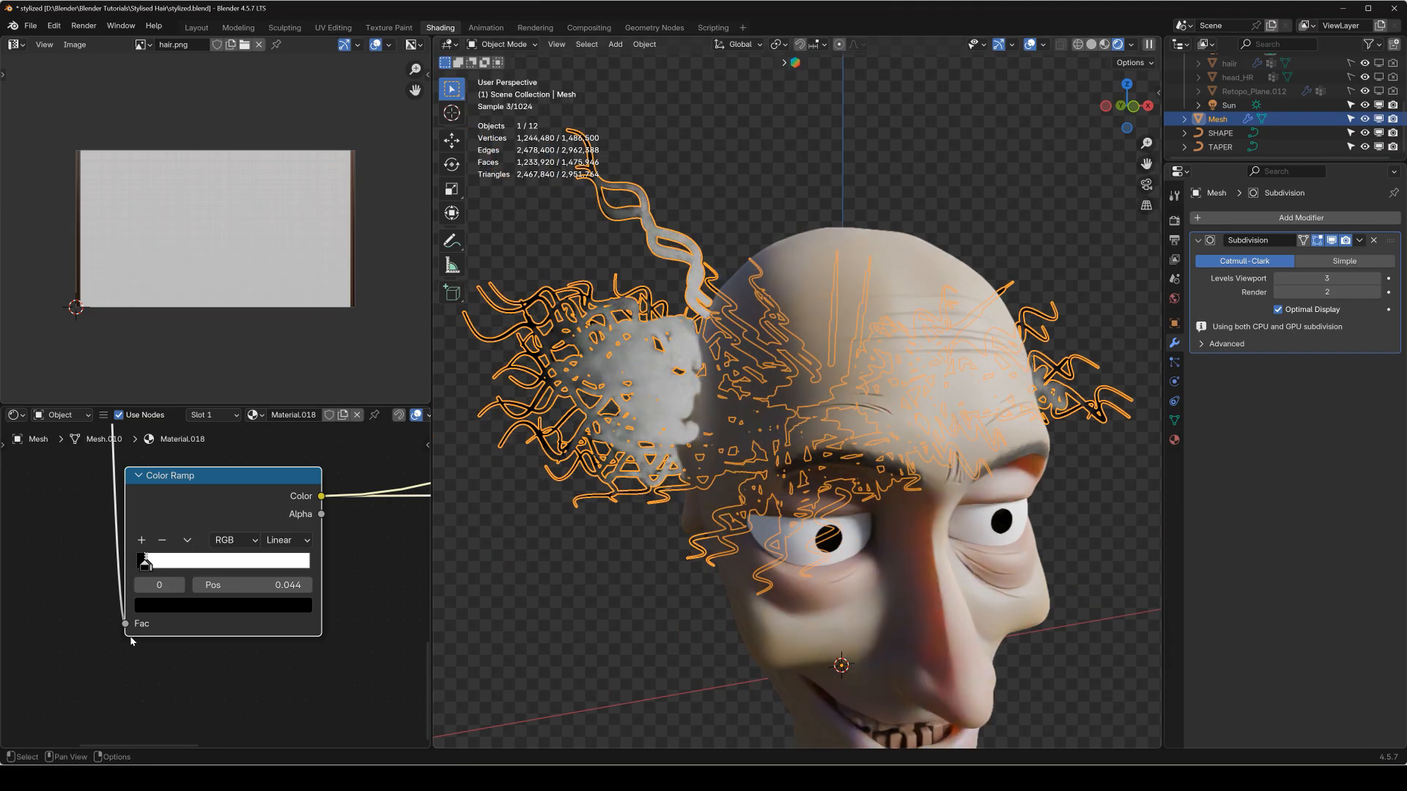
Route the Principled BSDF back to the material output in place of the Color Ramp preview and inspect the bumped strands up close.
scroll(256, 582, "down", 6)
middle_click_drag(325, 569, 215, 788)
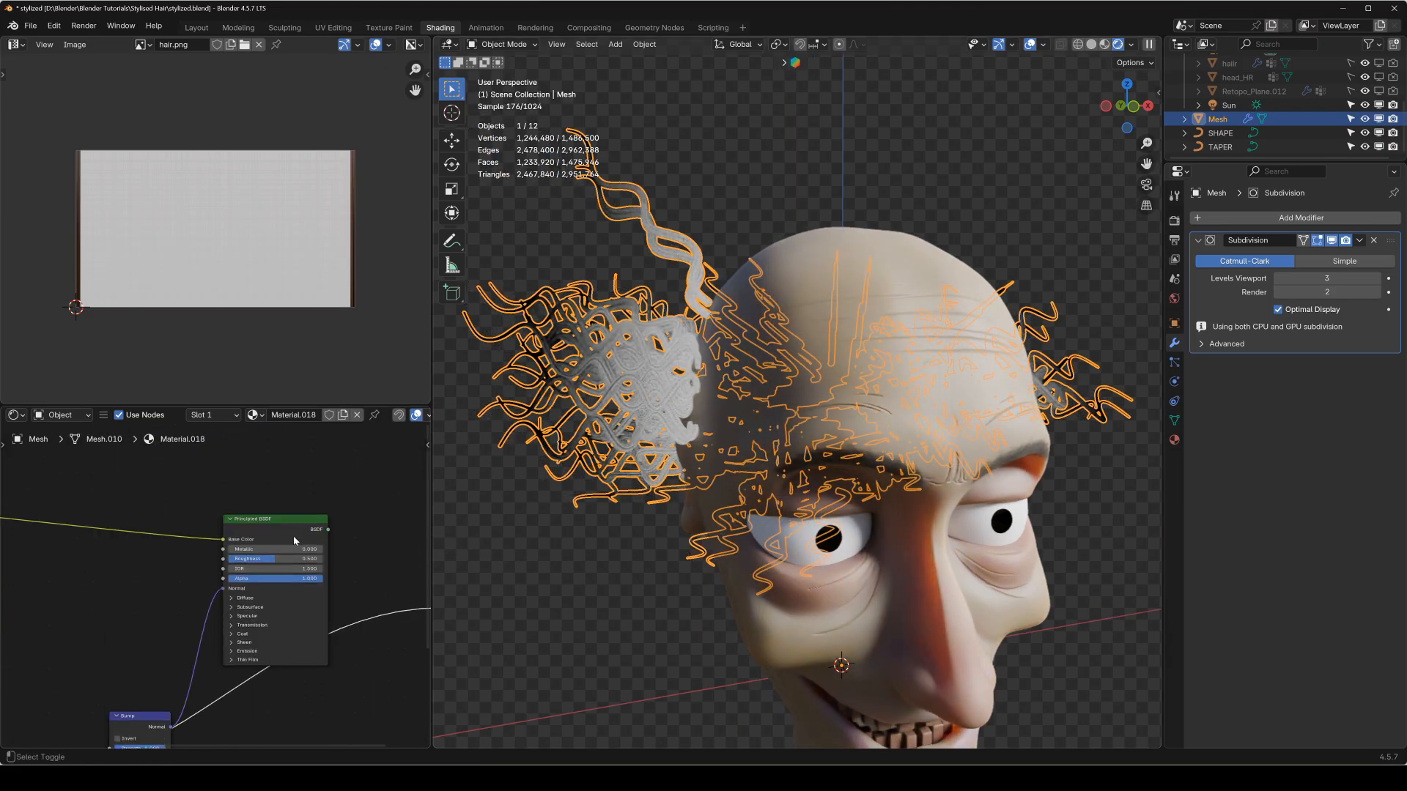
left_click(295, 540, "ctrl+shift")
scroll(603, 392, "up", 8)
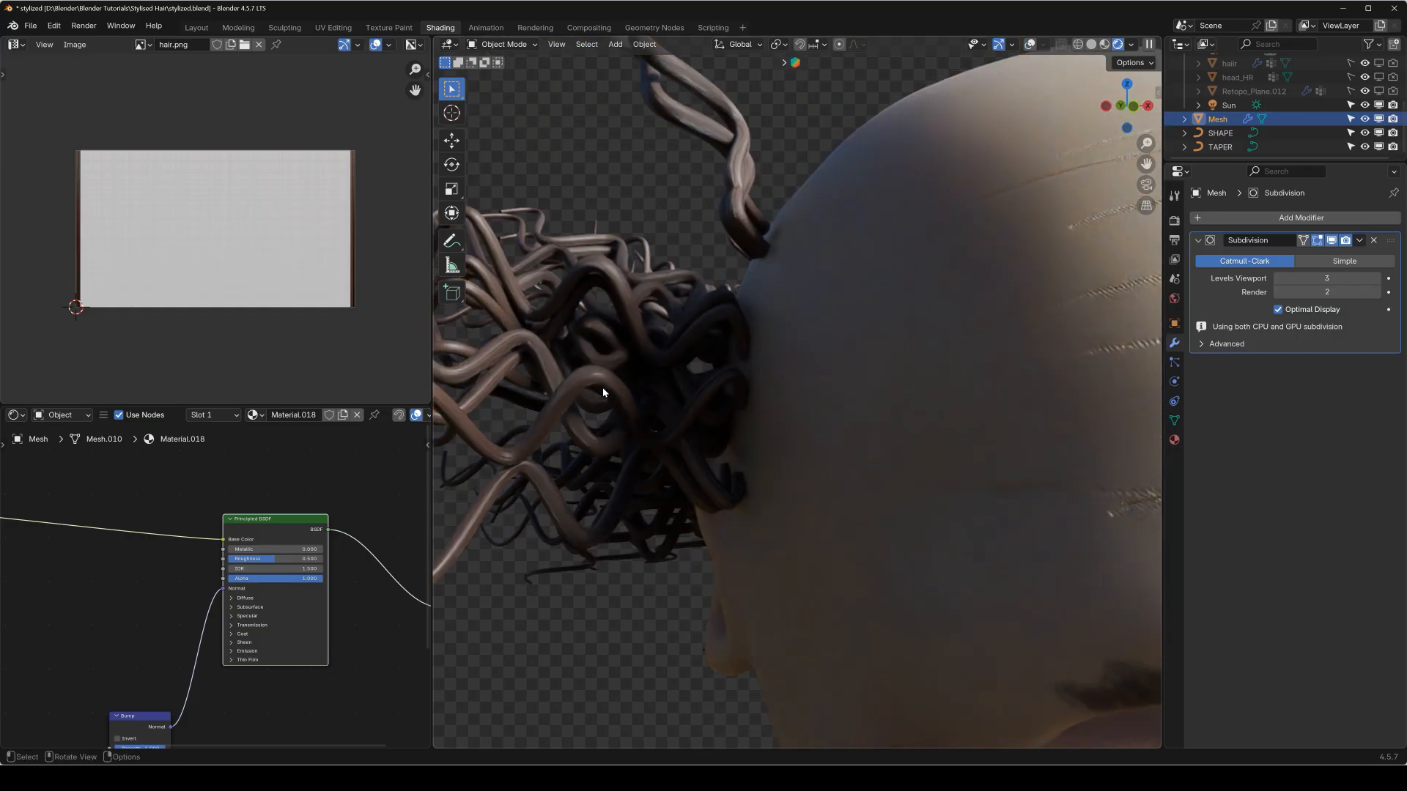
scroll(724, 400, "up", 3)
middle_click_drag(499, 439, 680, 435, "shift")
scroll(679, 435, "up", 4)
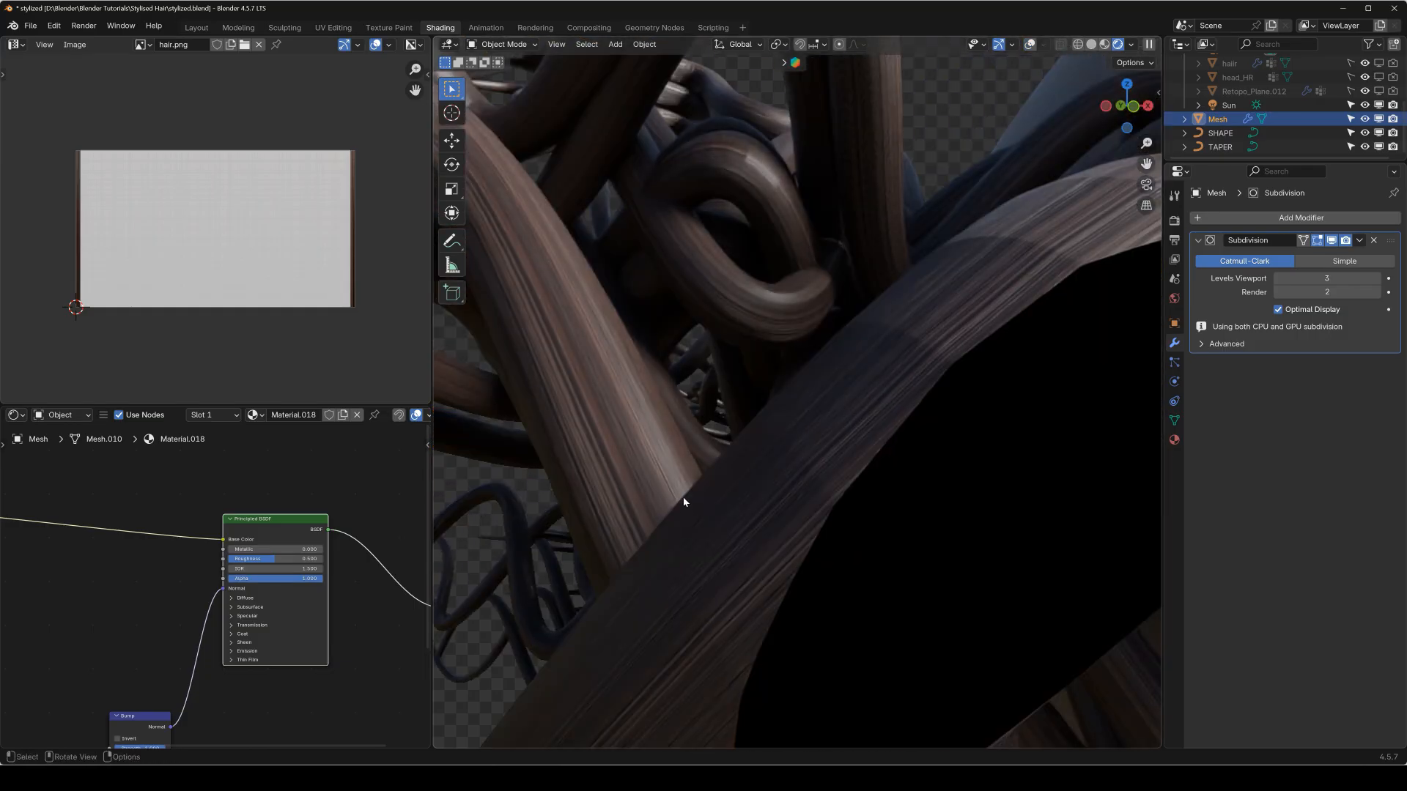
scroll(683, 502, "down", 3)
Set the Bump node's Filter Width to 0.2.
scroll(230, 619, "up", 4)
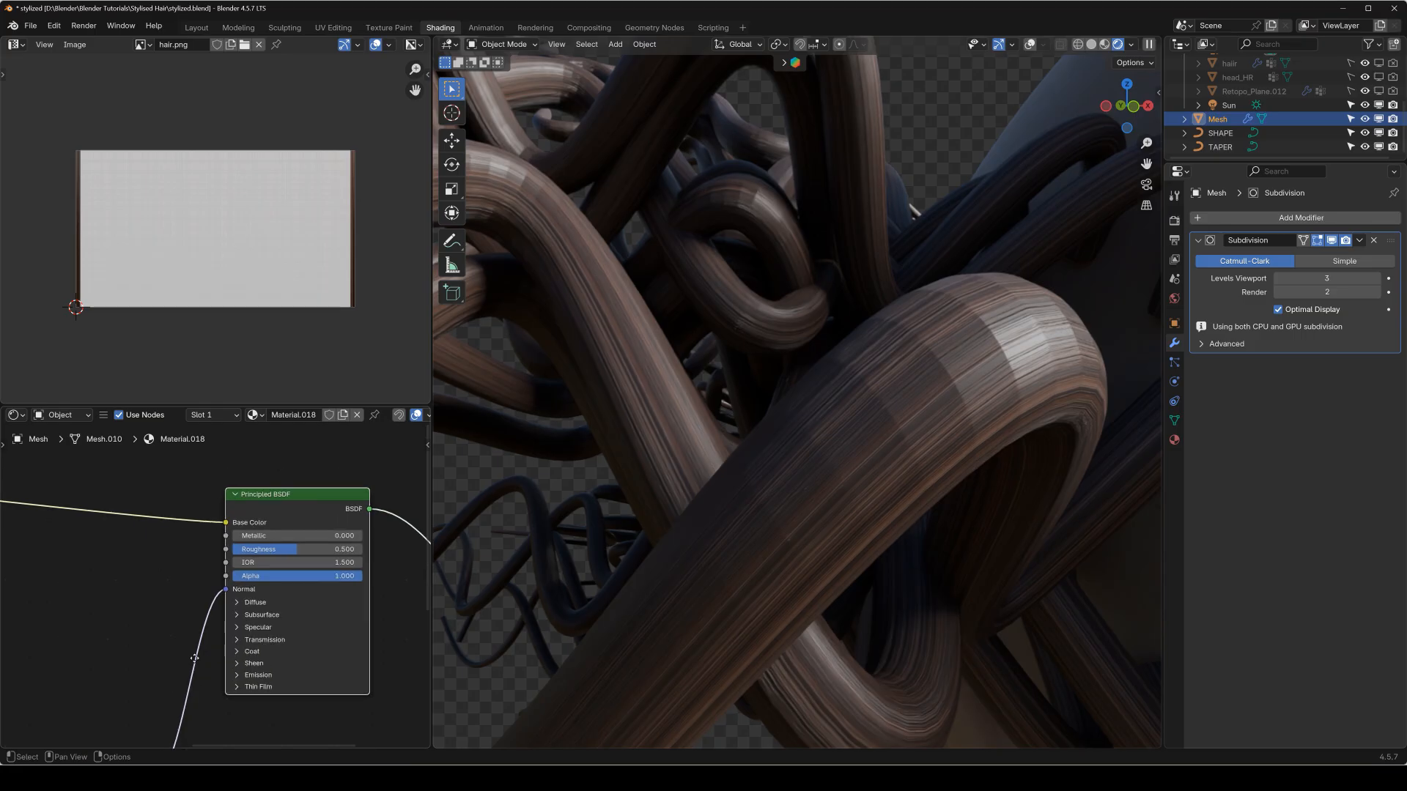
middle_click_drag(130, 737, 240, 513)
scroll(237, 553, "up", 8)
left_click(235, 595)
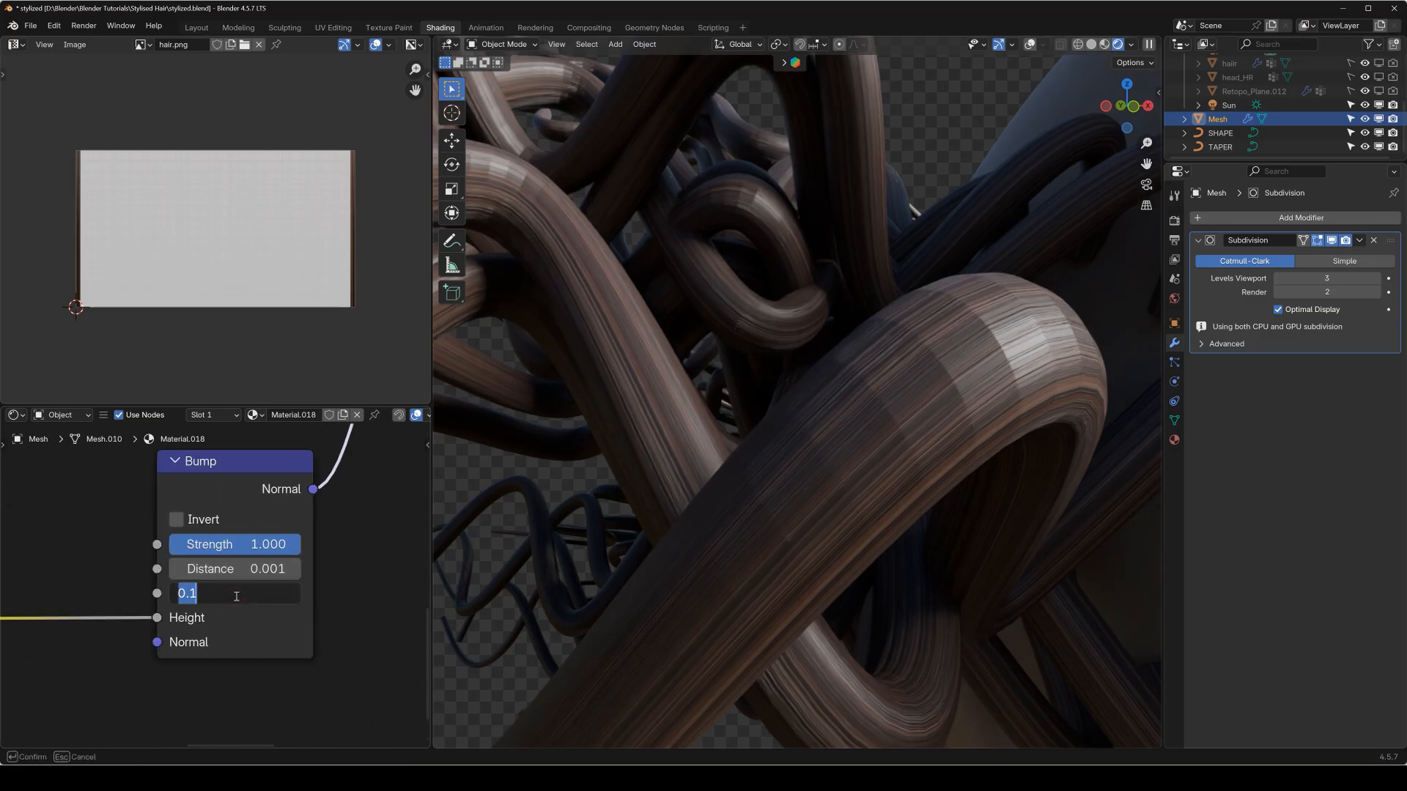
type(".2")
key("Return")
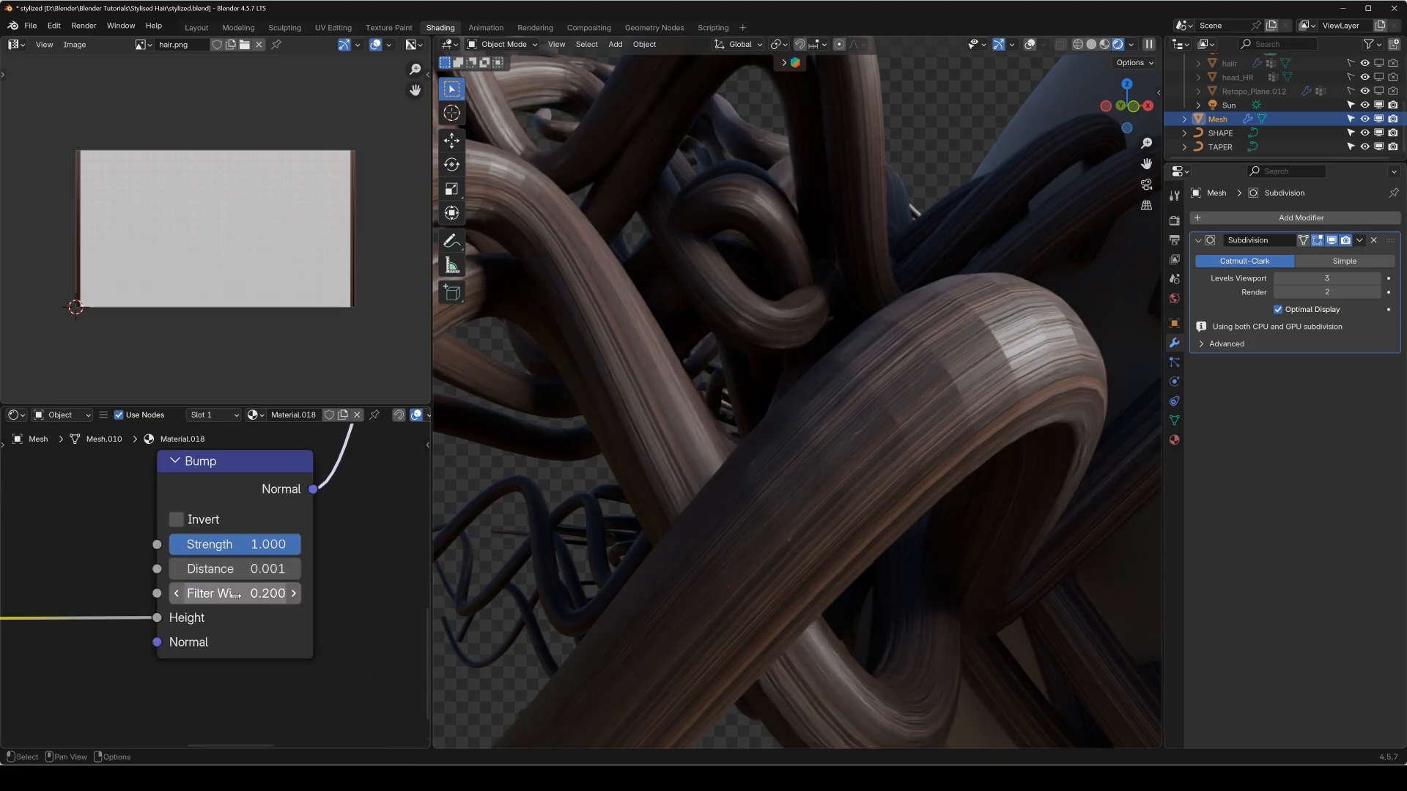
Set the Bump node's Distance to 0.3.
left_click(234, 570)
type(".3")
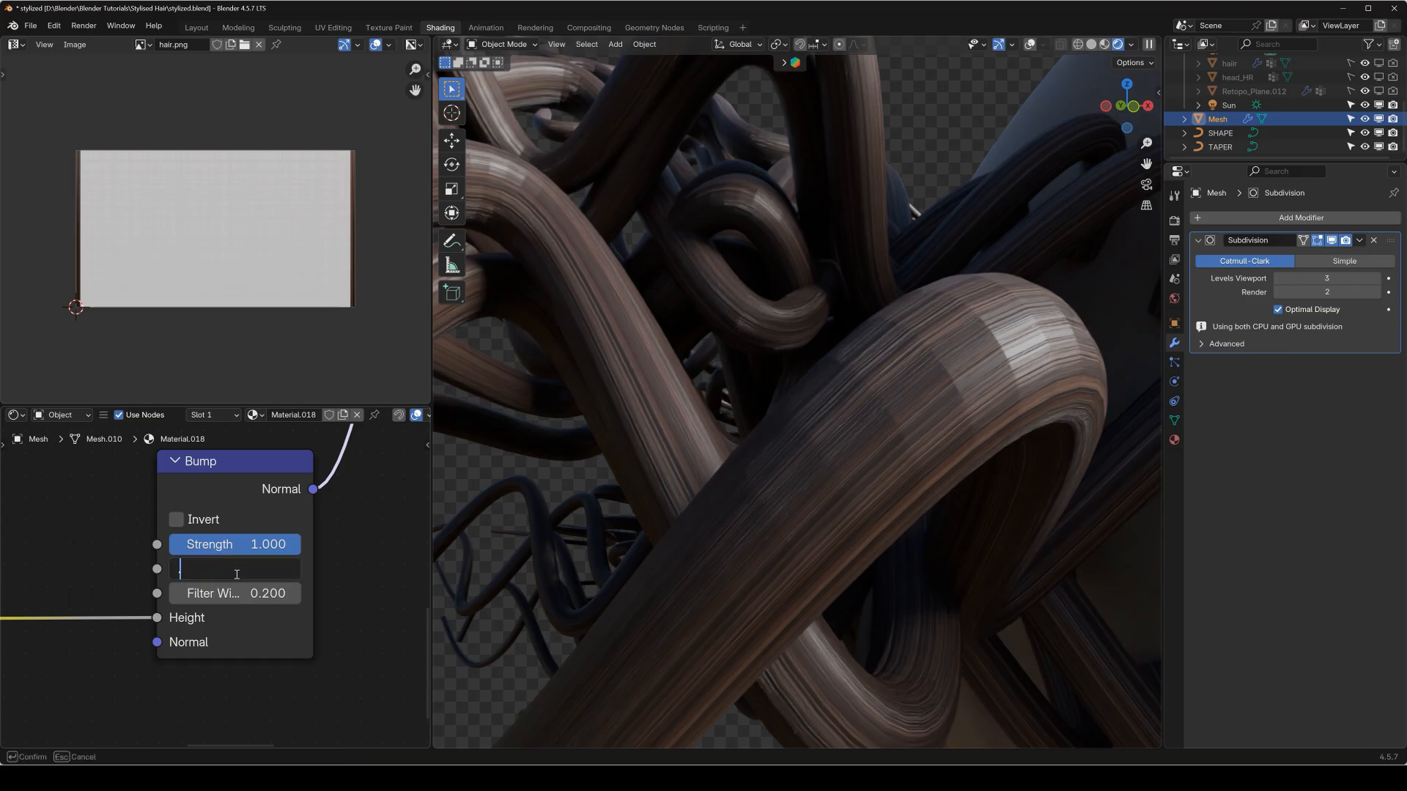
key("Return")
Set the Bump node's Strength to 2, Distance to 2 and Filter Width to 1.
left_click(229, 546)
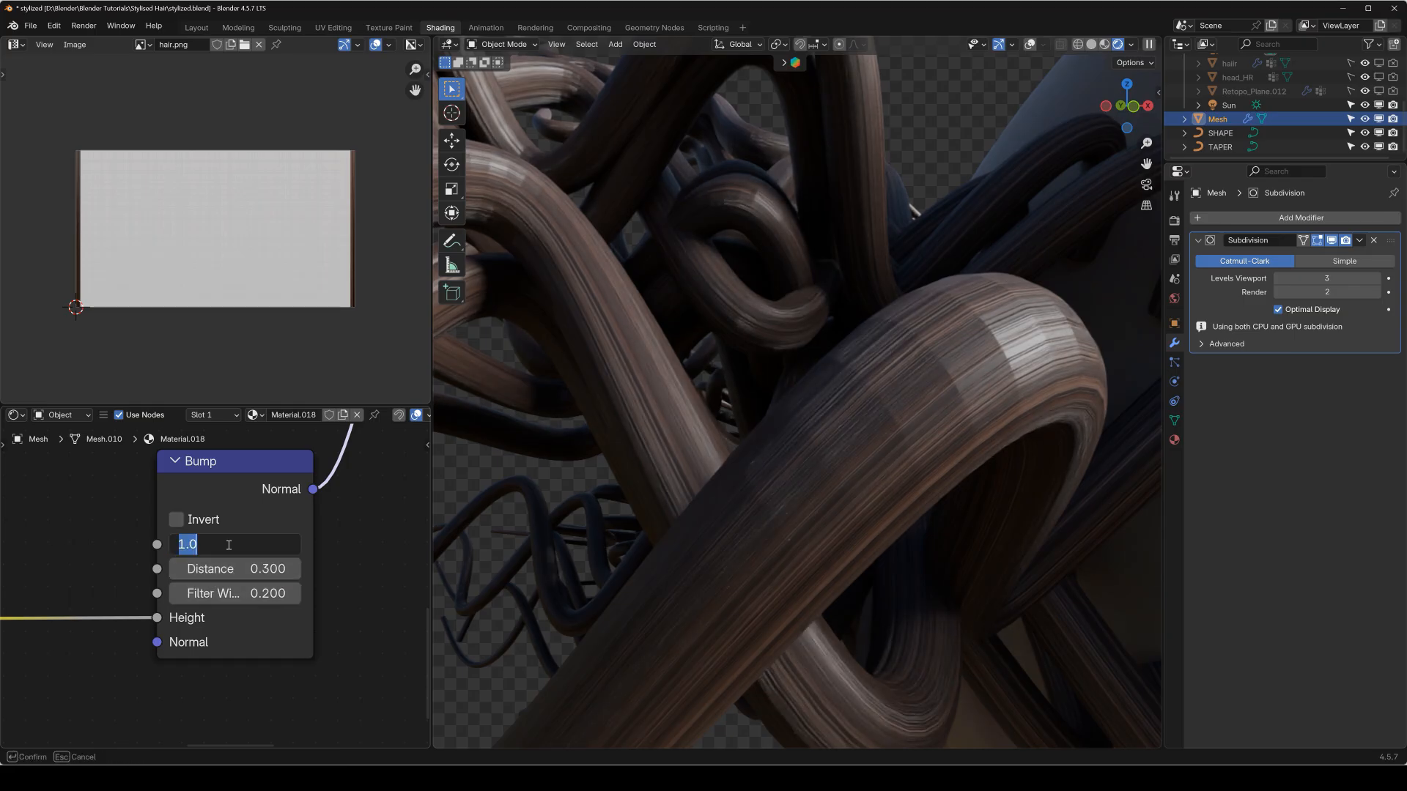
type("2")
key("Return")
left_click(236, 569)
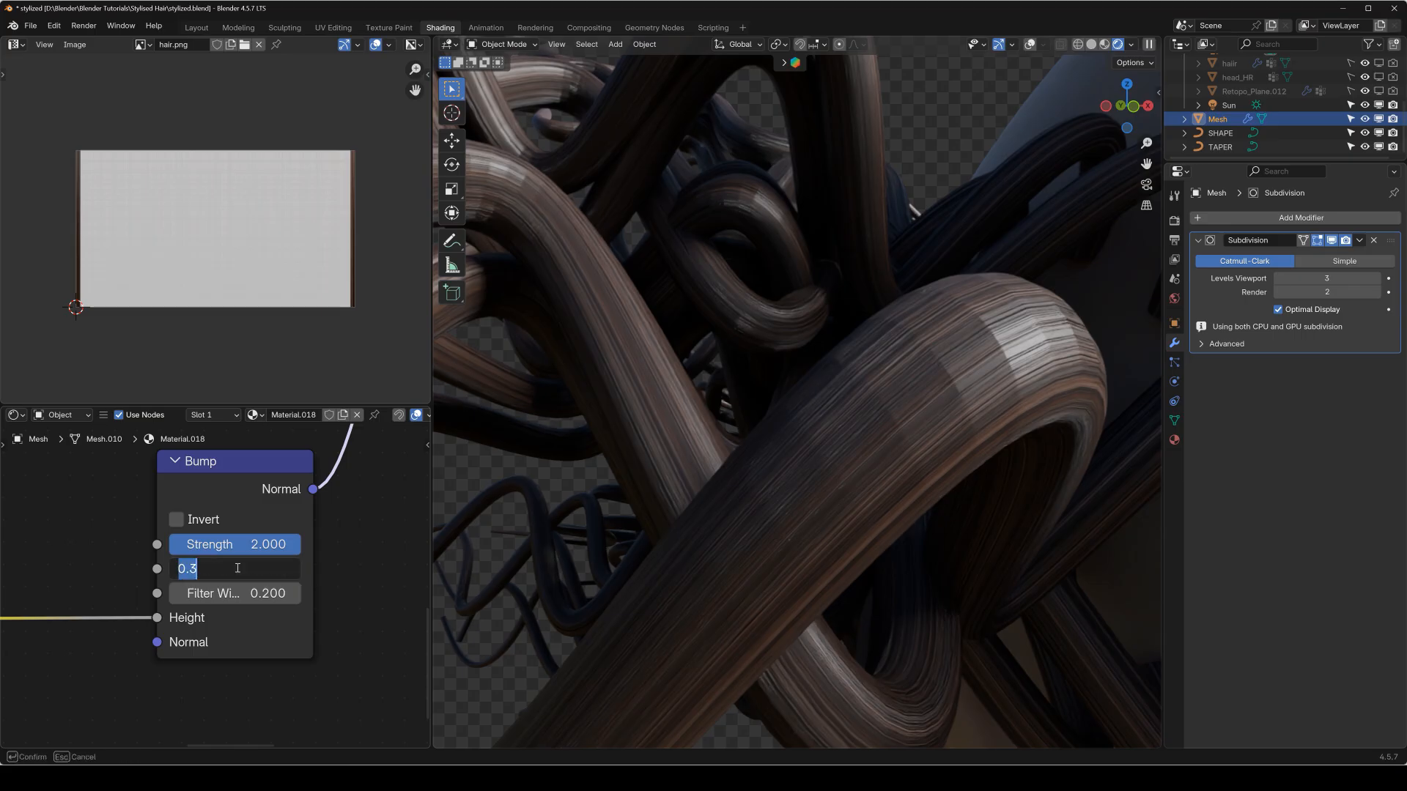
left_click(211, 601)
type("1")
key("Return")
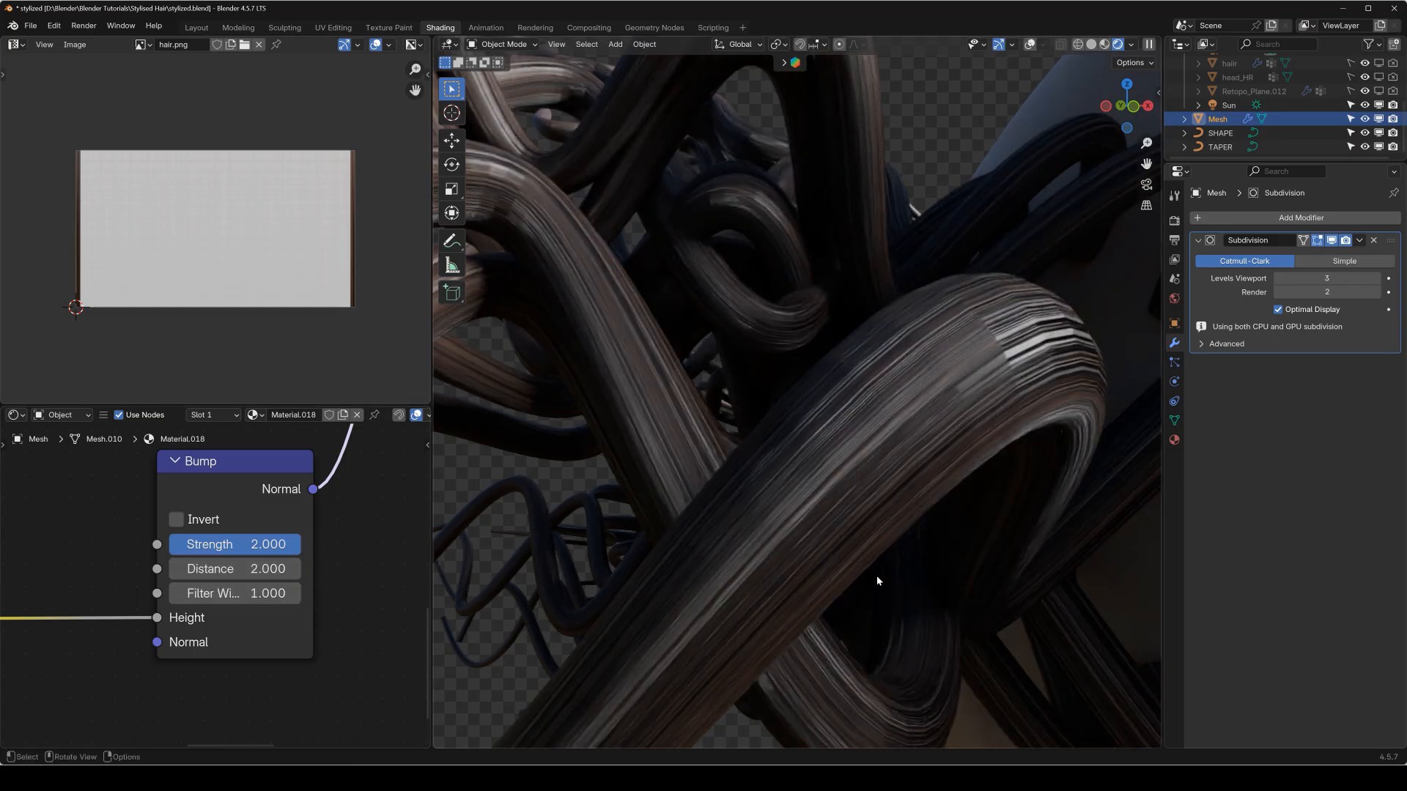
Examine the stronger bump on the hair strands up close and on the whole head from the front.
scroll(938, 459, "down", 3)
scroll(826, 442, "up", 2)
scroll(816, 444, "down", 2)
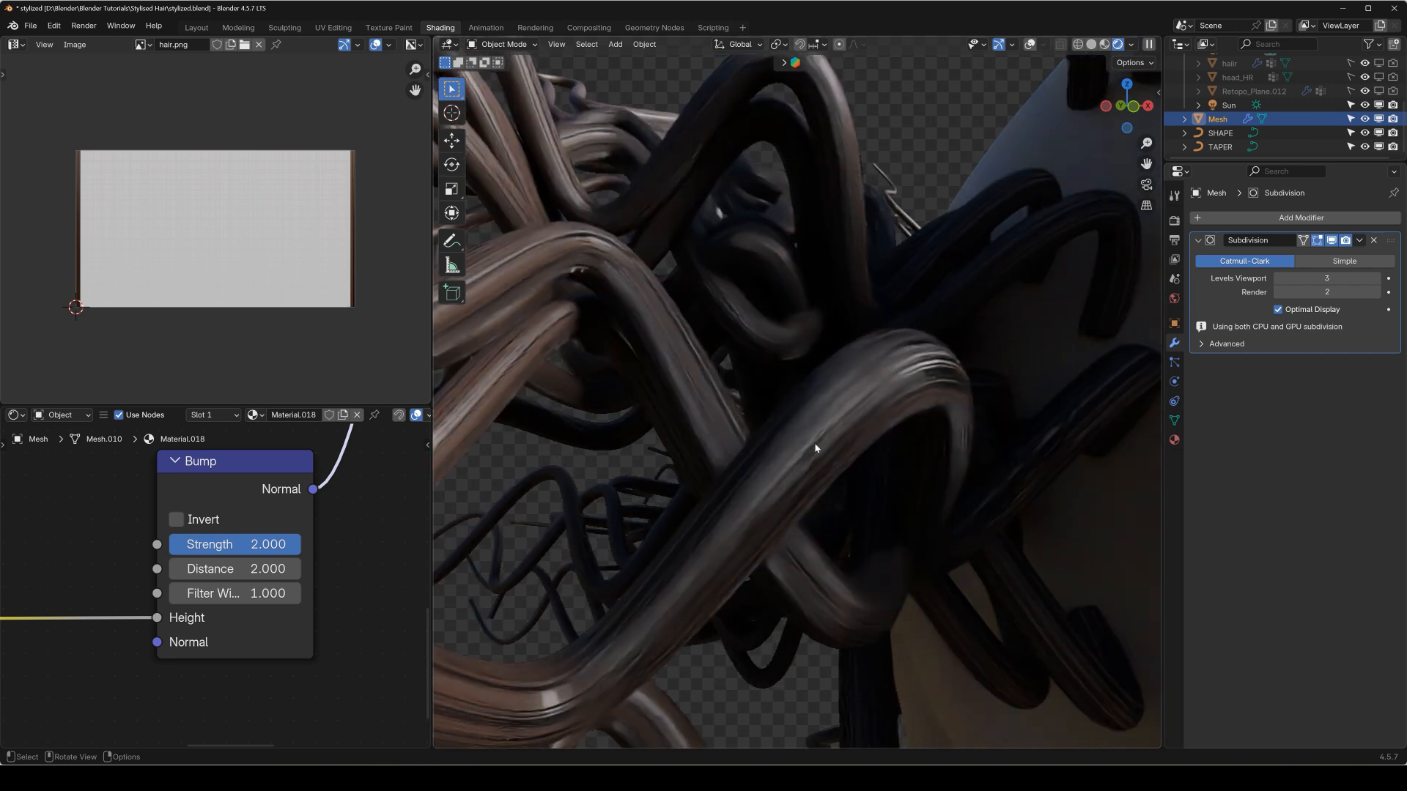
scroll(812, 455, "down", 2)
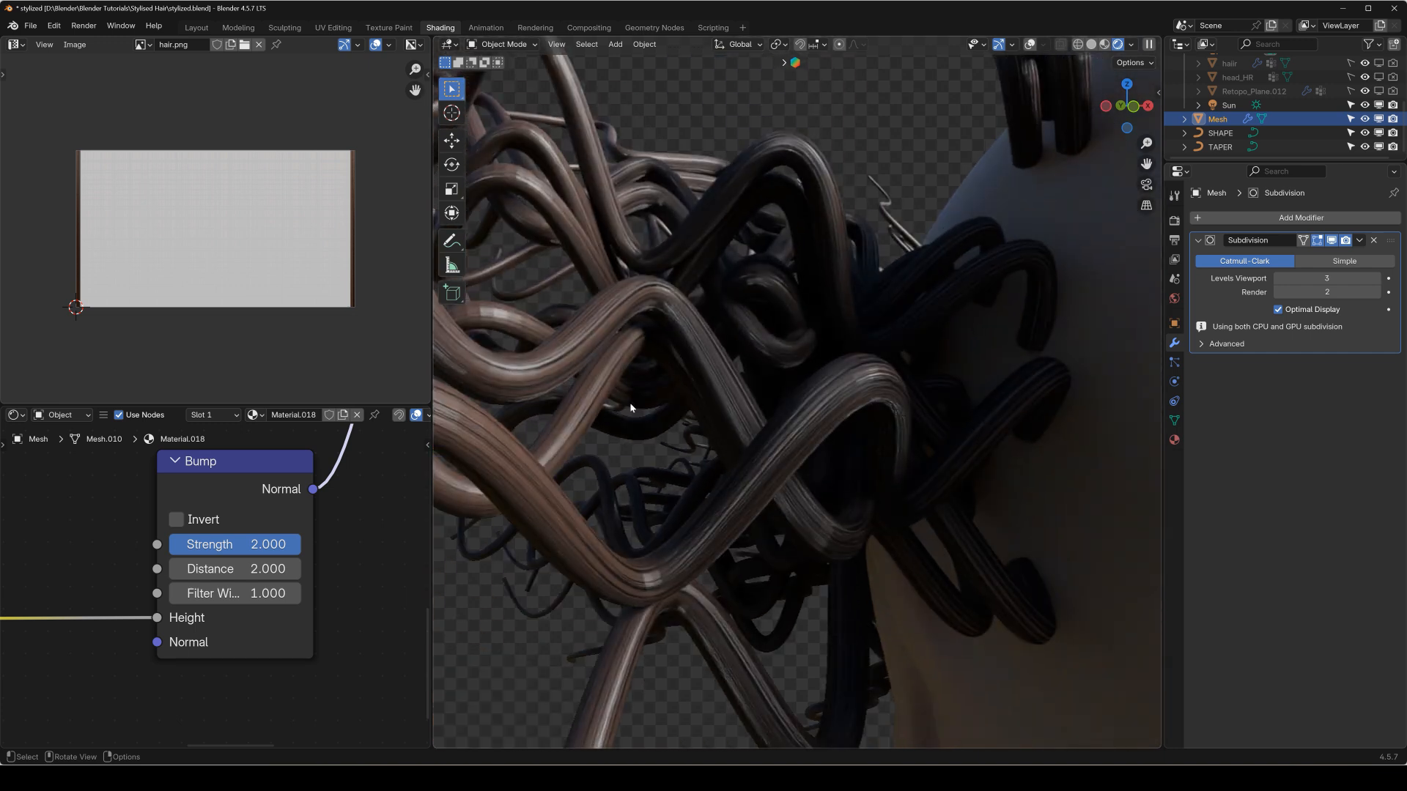
key("KP_1")
scroll(874, 442, "down", 5)
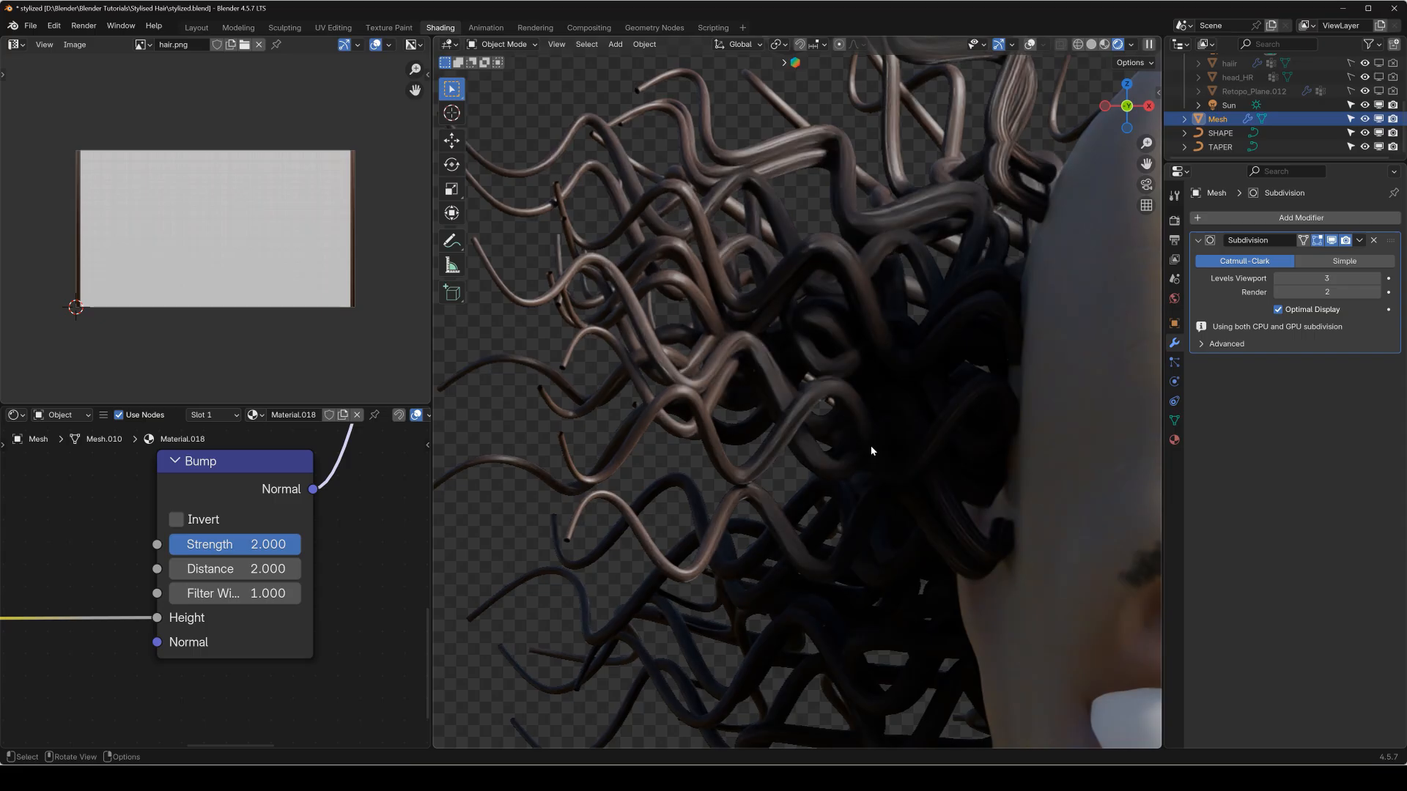
scroll(871, 446, "down", 8)
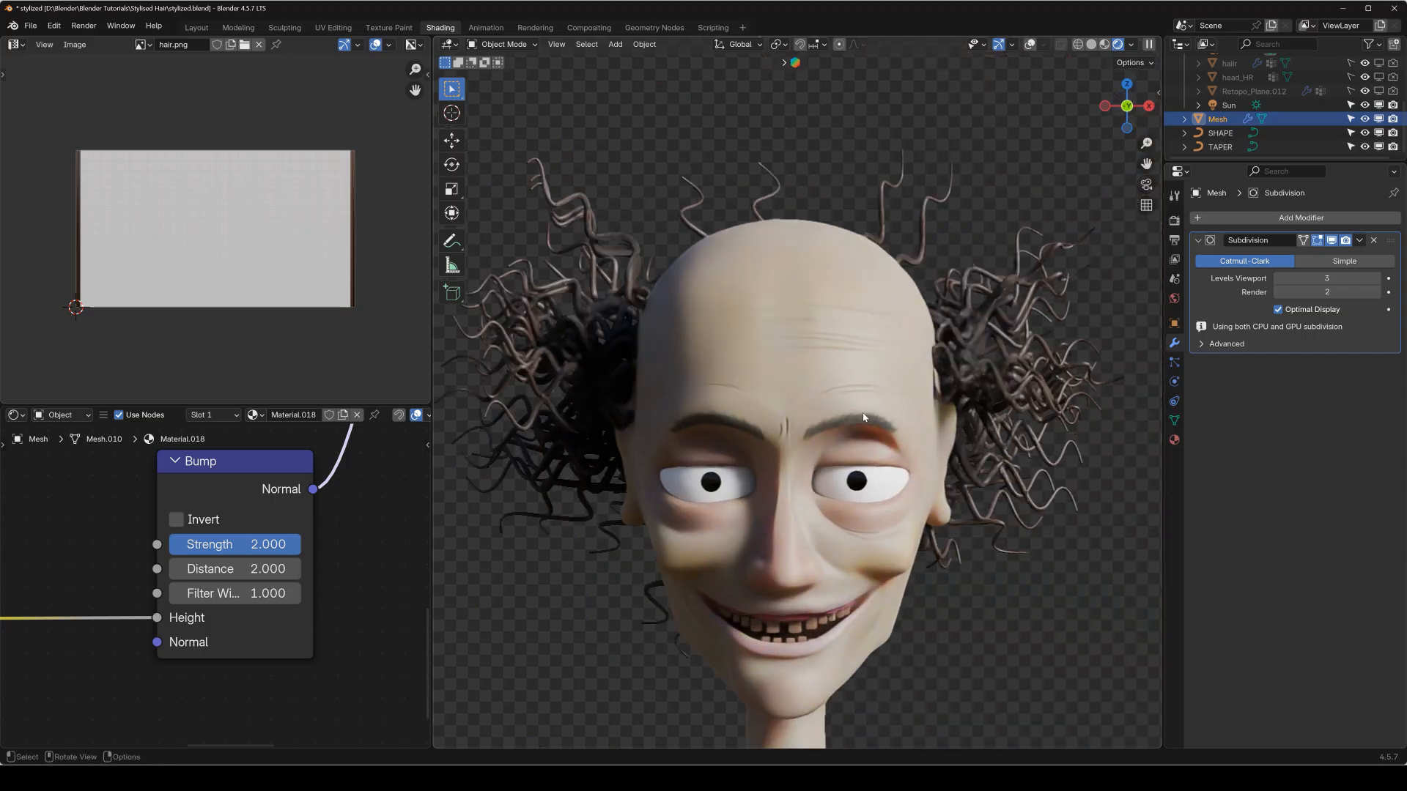
Duplicate the bump's Color Ramp node, place the copy above the original and reset its ramp to the default black-to-white gradient.
scroll(46, 532, "down", 6)
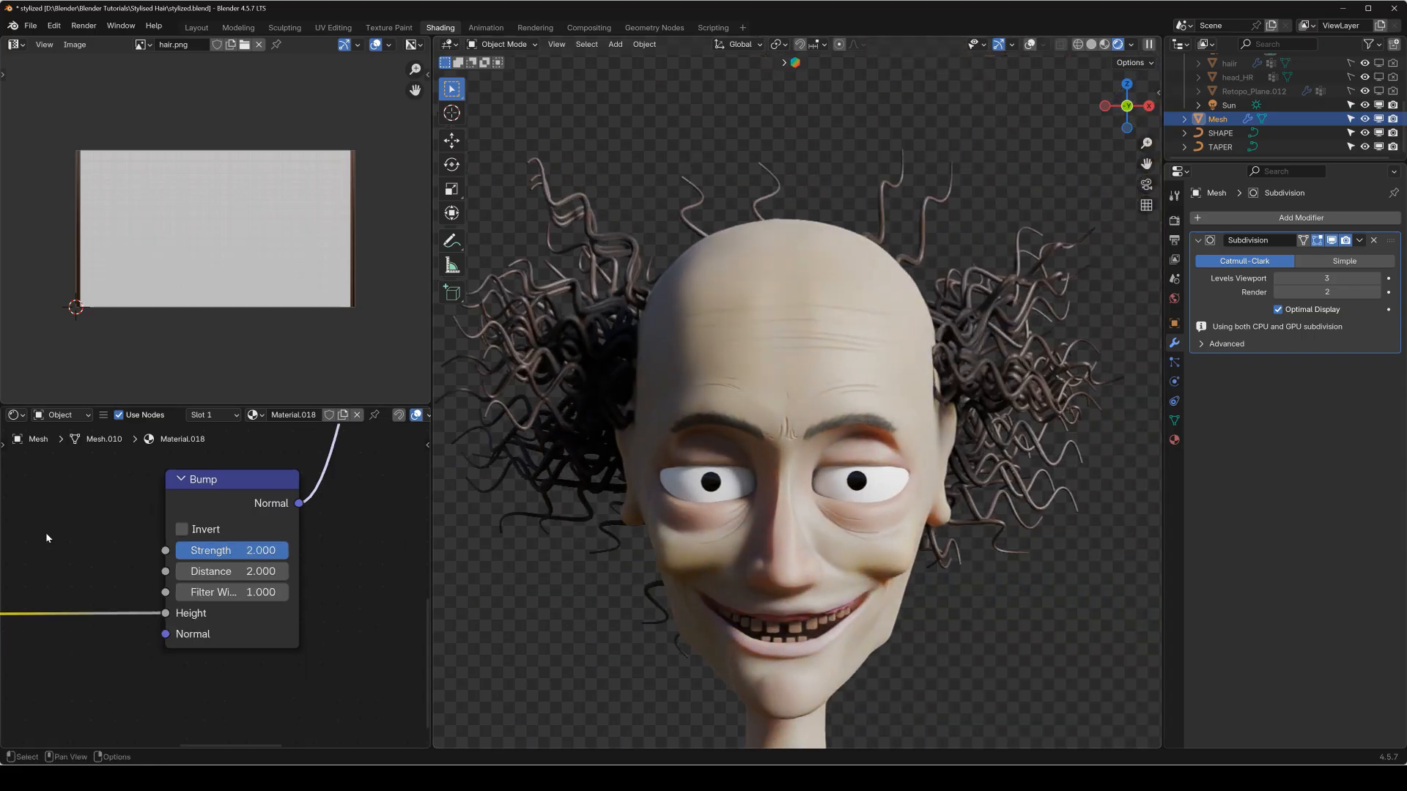
middle_click_drag(163, 609, 163, 653)
left_click(170, 686)
key("shift+d")
left_click(192, 551)
scroll(183, 583, "up", 3)
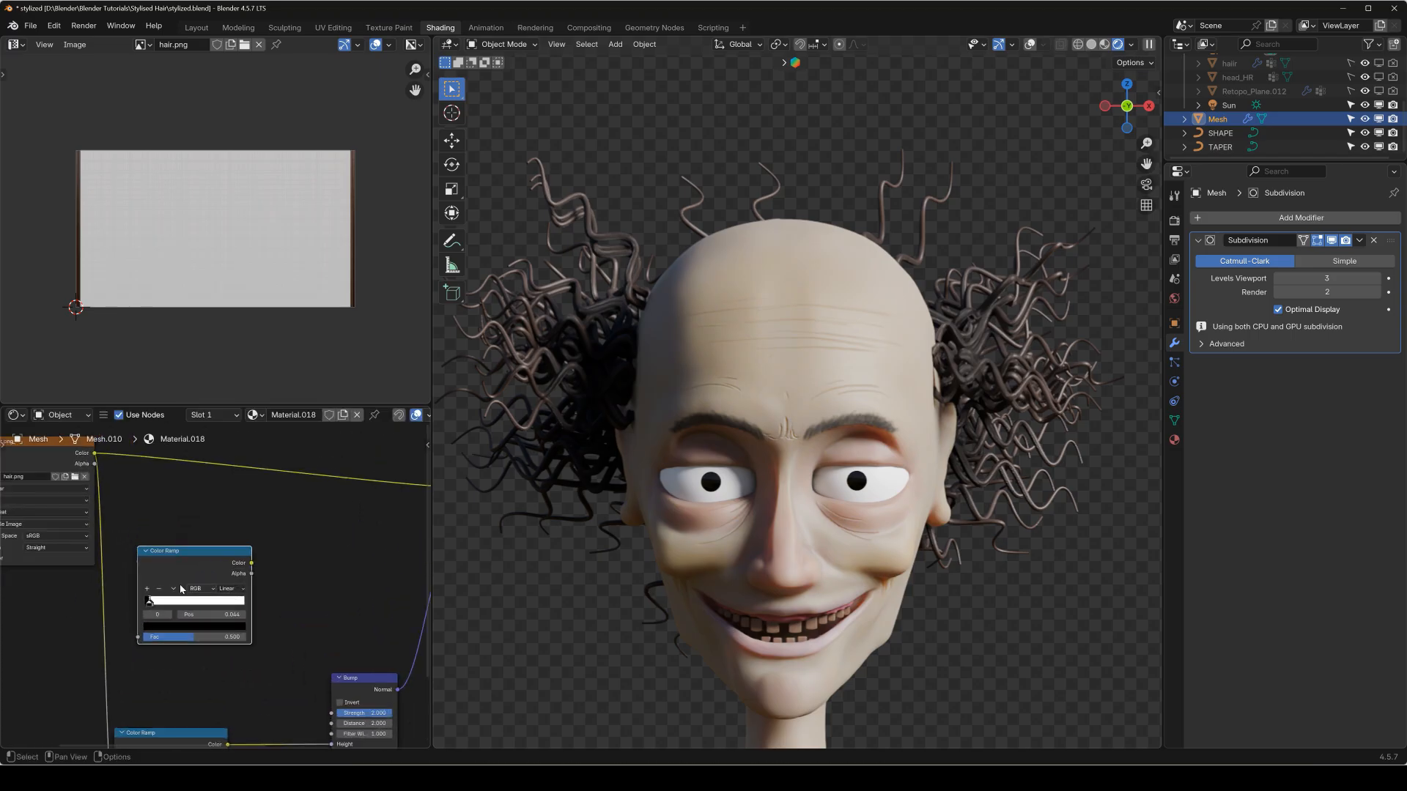
left_click(170, 589)
left_click(196, 648)
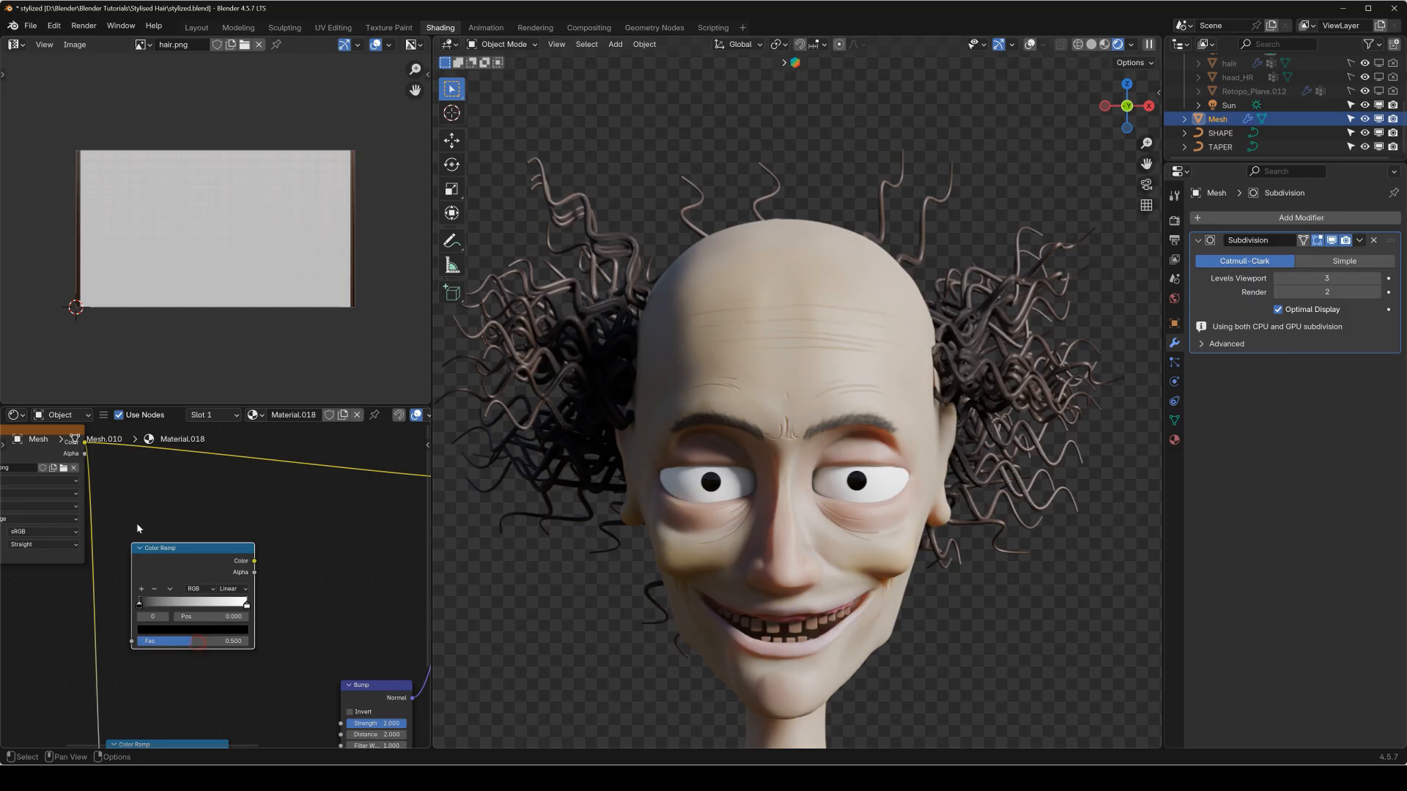
Feed the hair image's Color into the duplicated Color Ramp's Fac and preview that ramp on the hair beside the ear.
left_click_drag(85, 443, 132, 642)
left_click(184, 563, "shift")
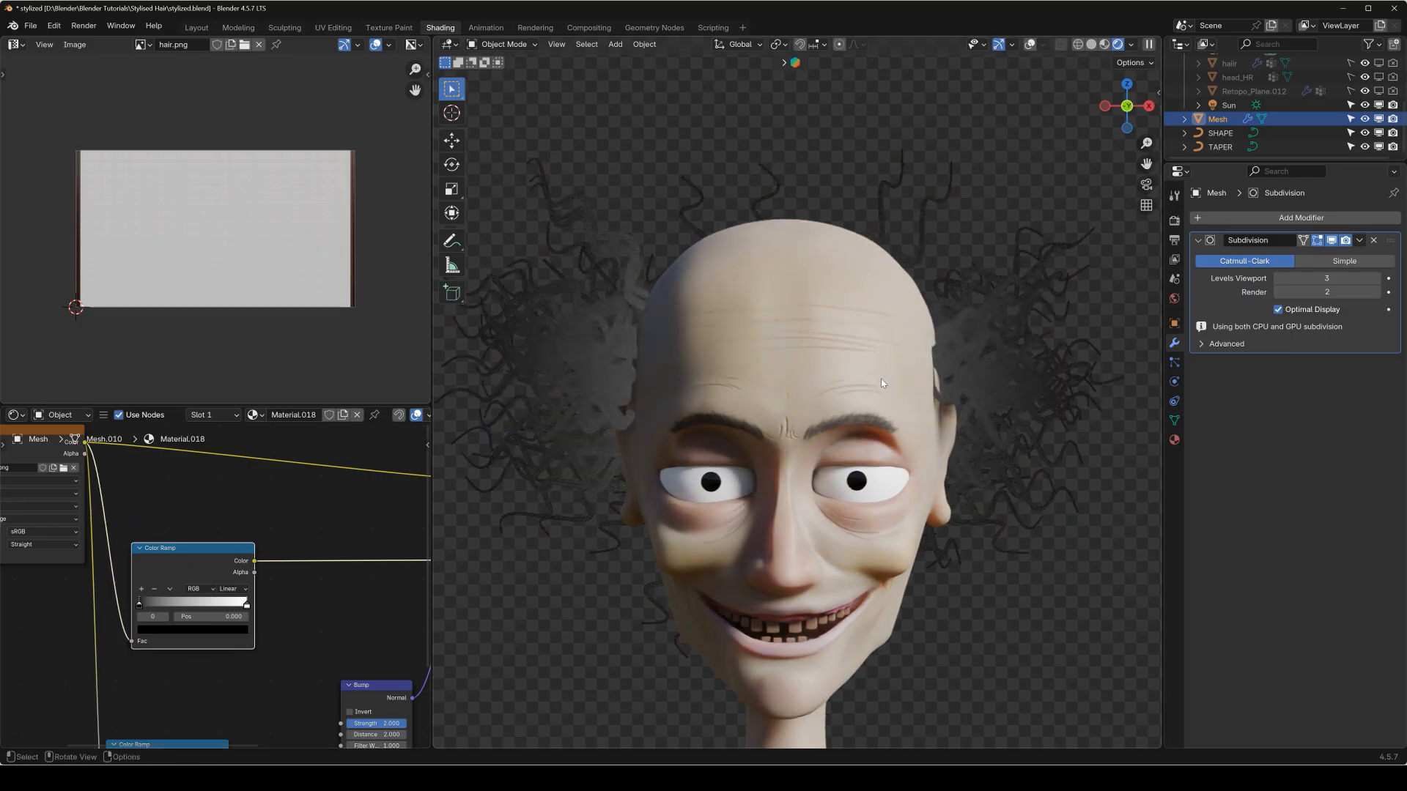
middle_click_drag(913, 371, 786, 391, "shift")
scroll(782, 401, "up", 4)
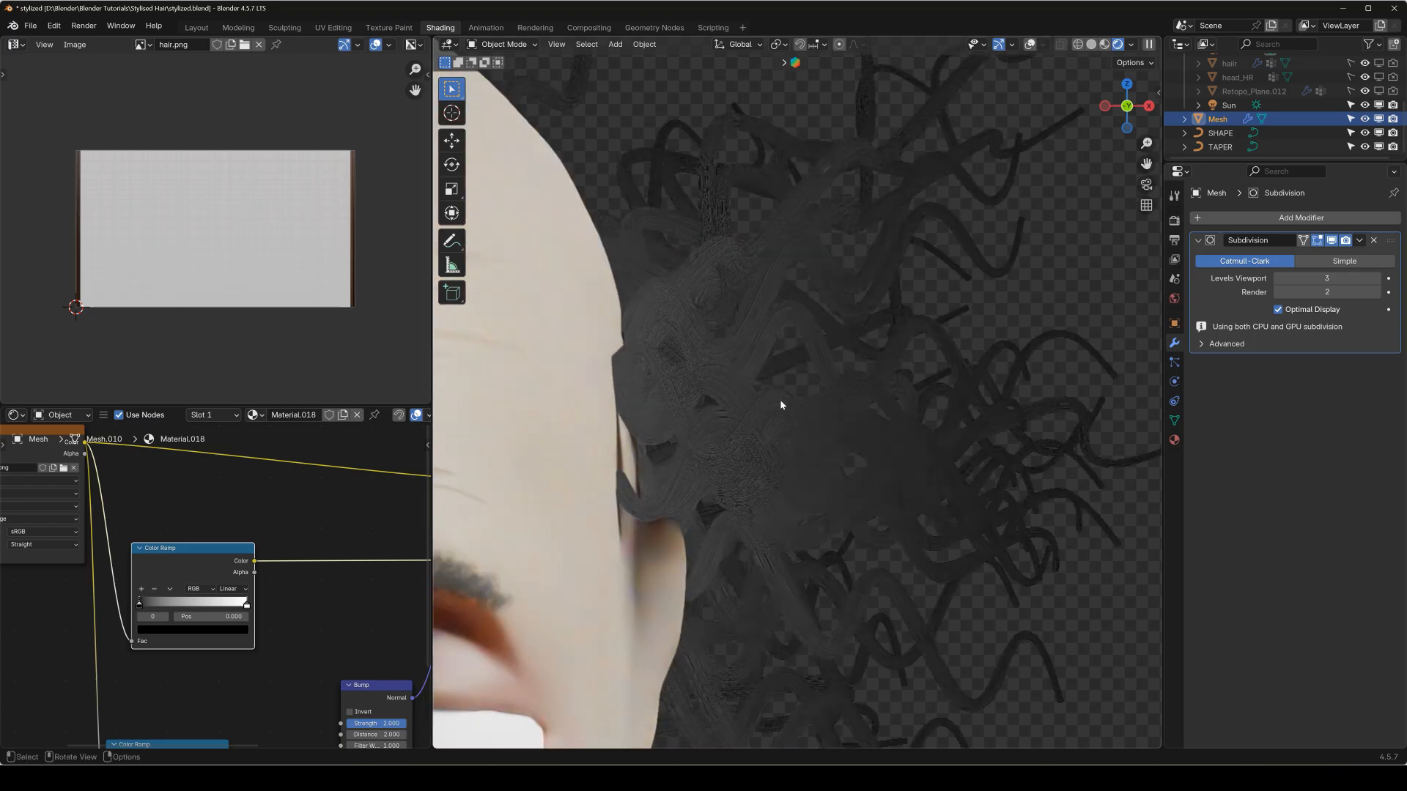
scroll(771, 439, "up", 2)
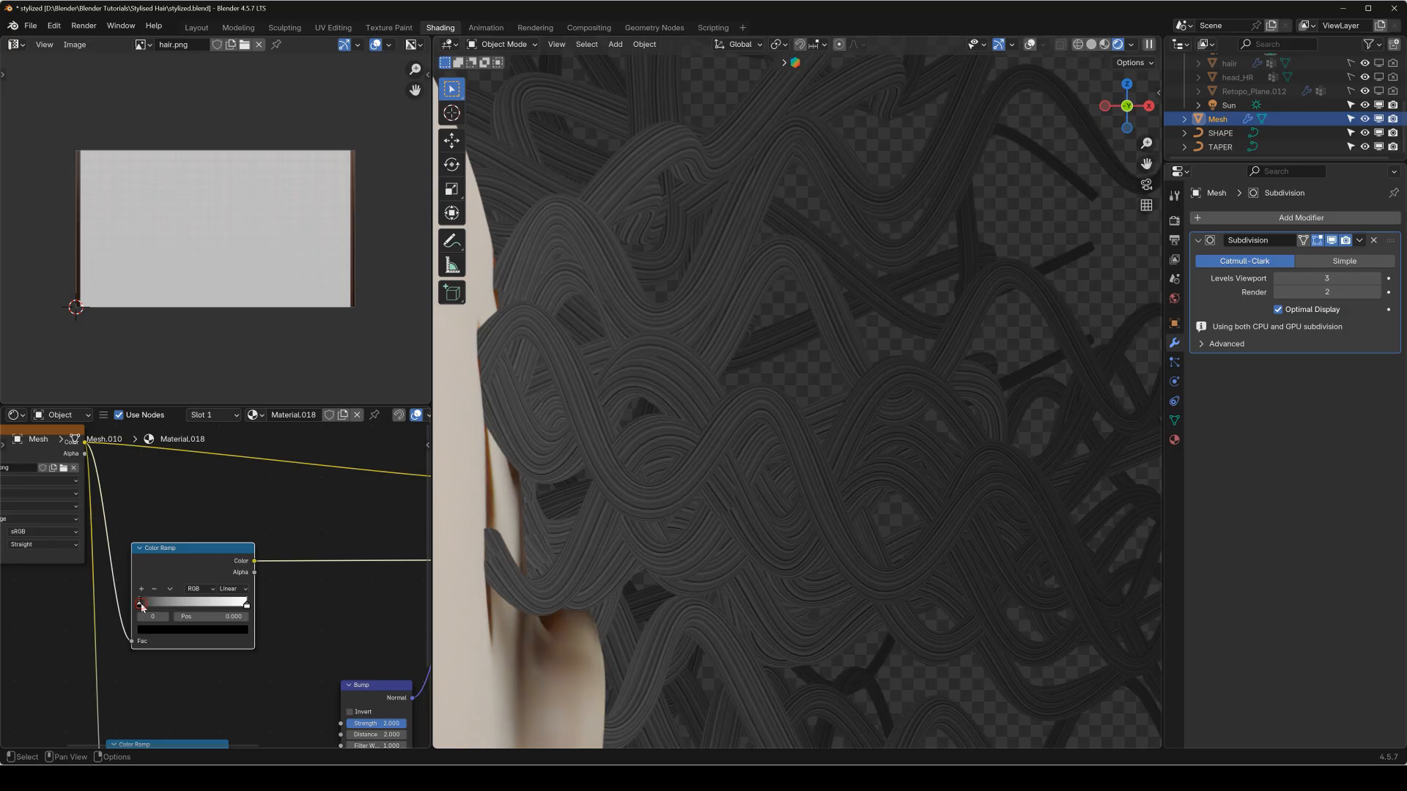
Raise the duplicated Color Ramp's contrast, setting the white stop to 0.109 and the black stop to 0.012.
left_click_drag(247, 605, 141, 614)
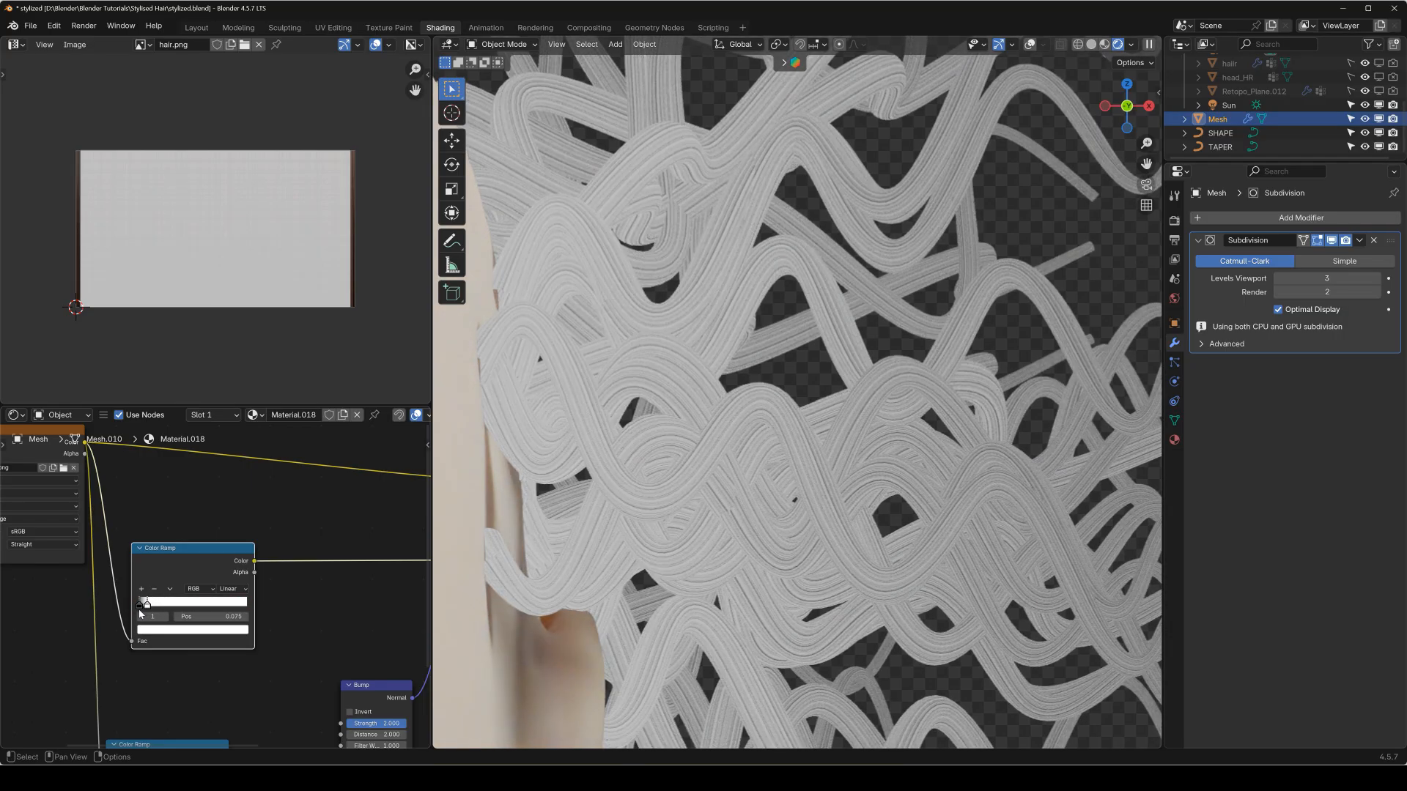
left_click_drag(142, 614, 149, 614)
scroll(149, 614, "up", 3)
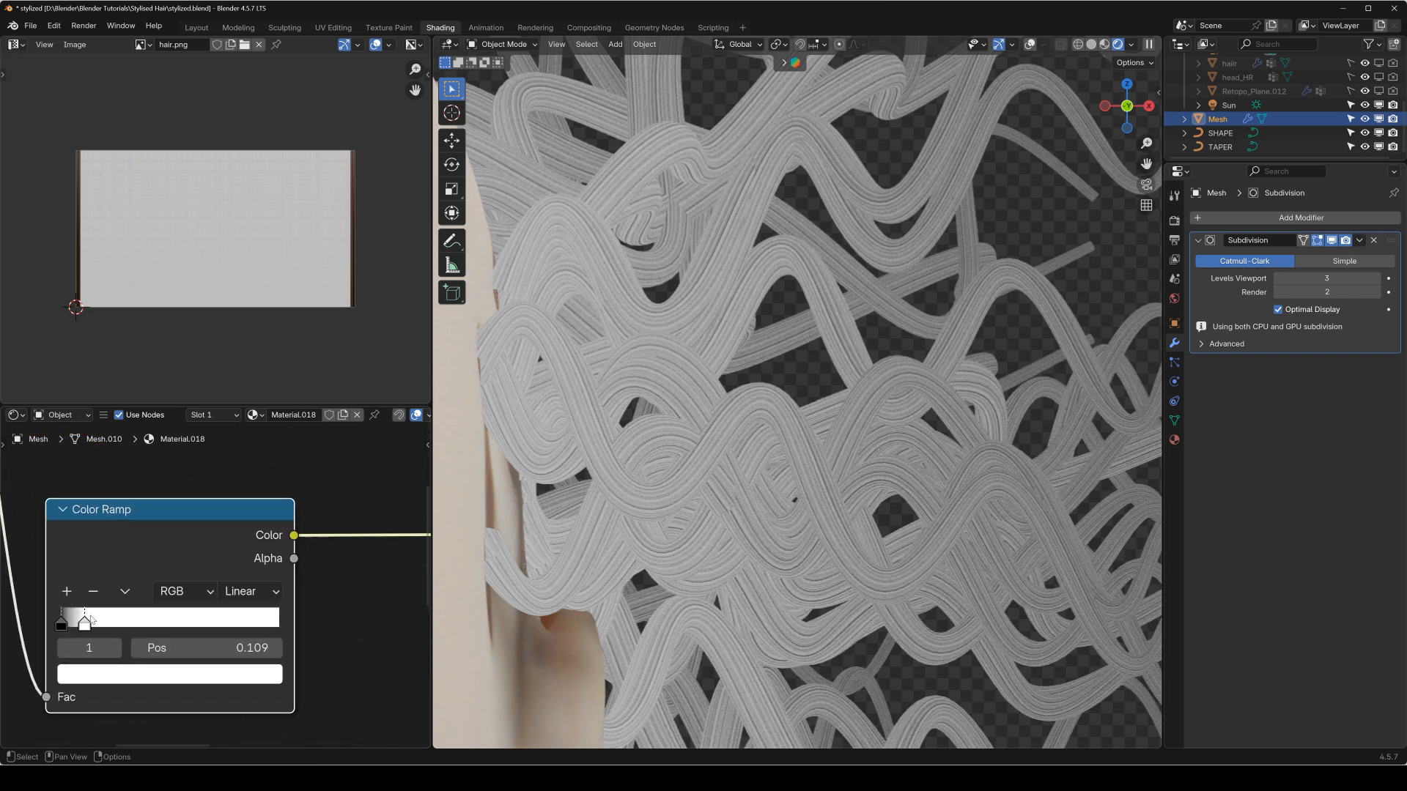
left_click_drag(63, 628, 66, 630)
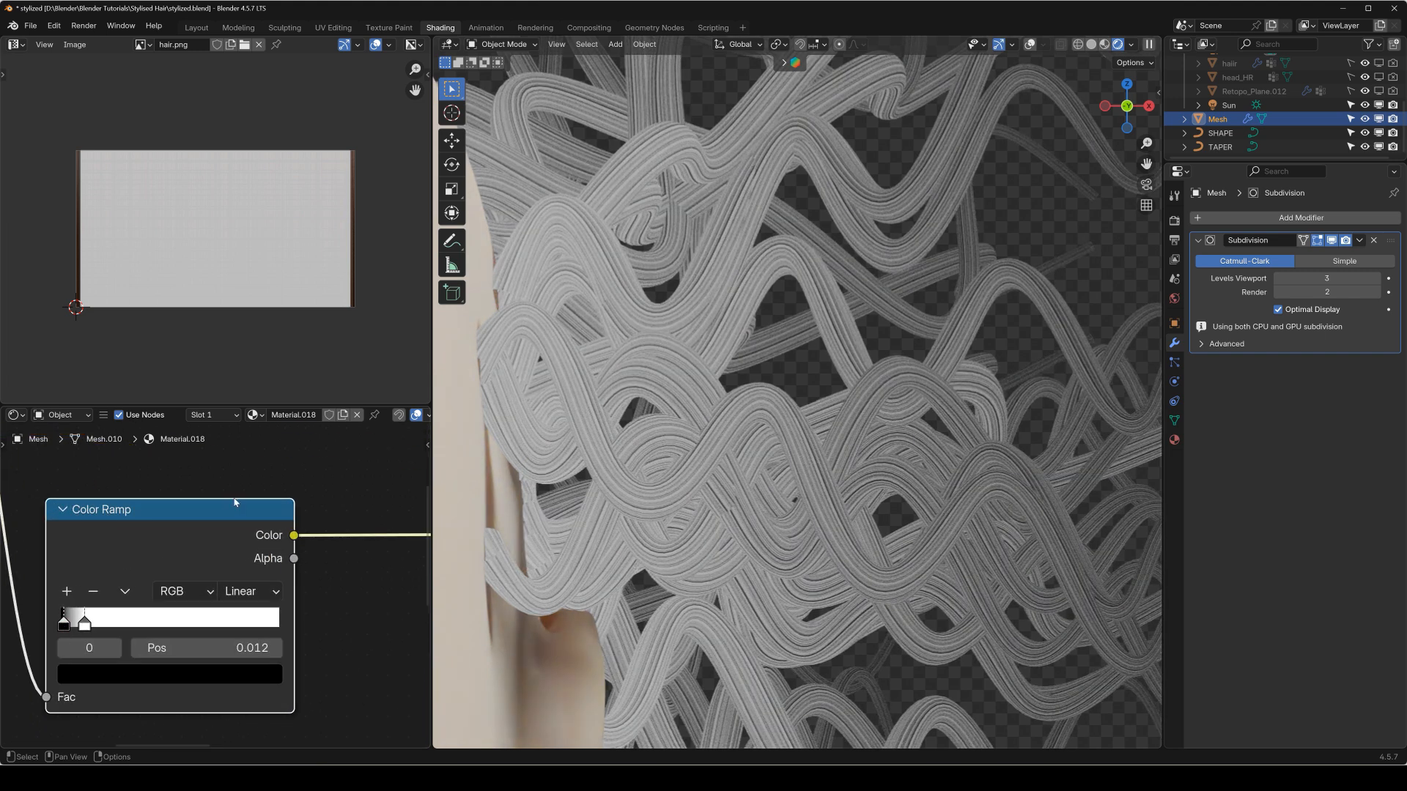
Connect the duplicated Color Ramp to the Principled BSDF's Roughness and route the shader back to the material output.
scroll(235, 502, "down", 4)
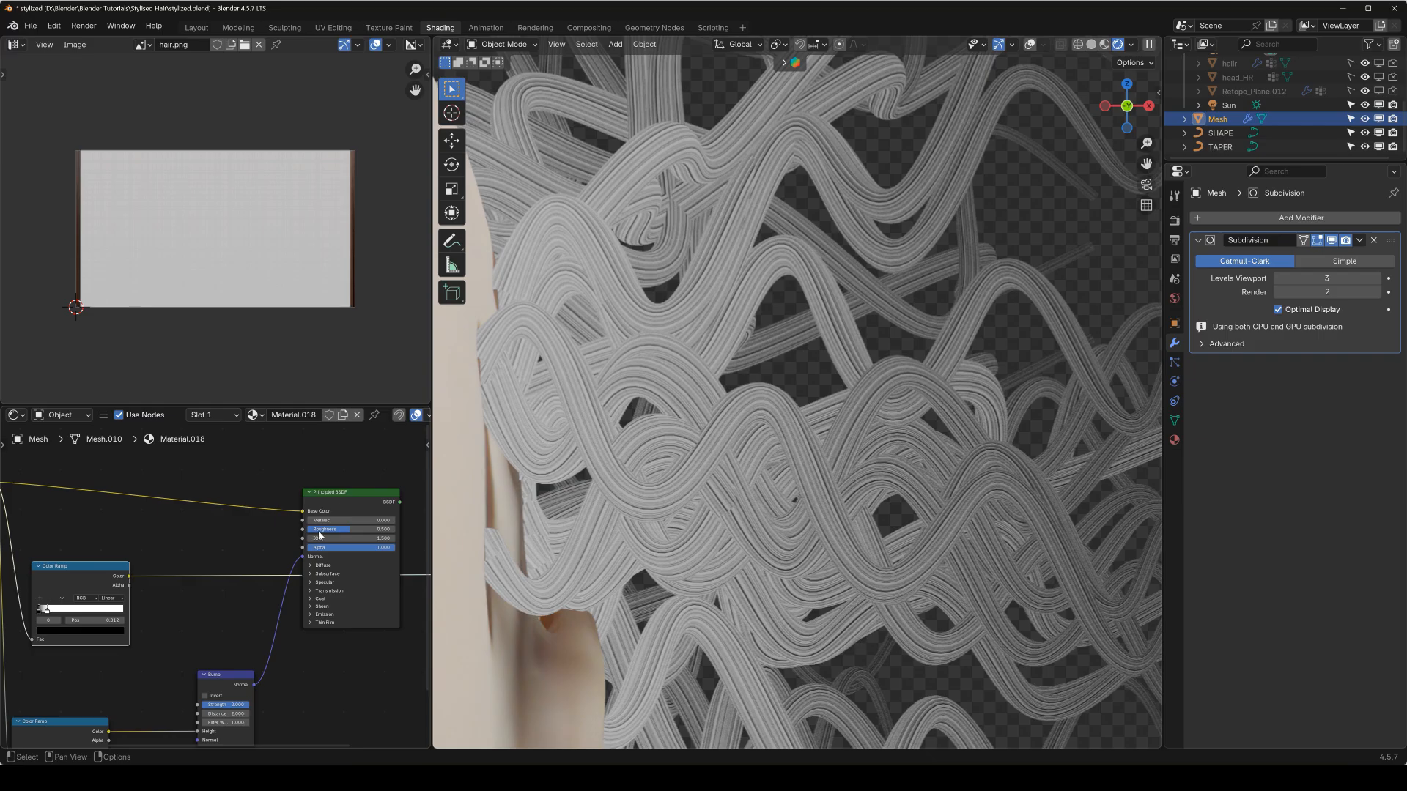
left_click_drag(130, 577, 158, 574)
left_click_drag(307, 537, 304, 529)
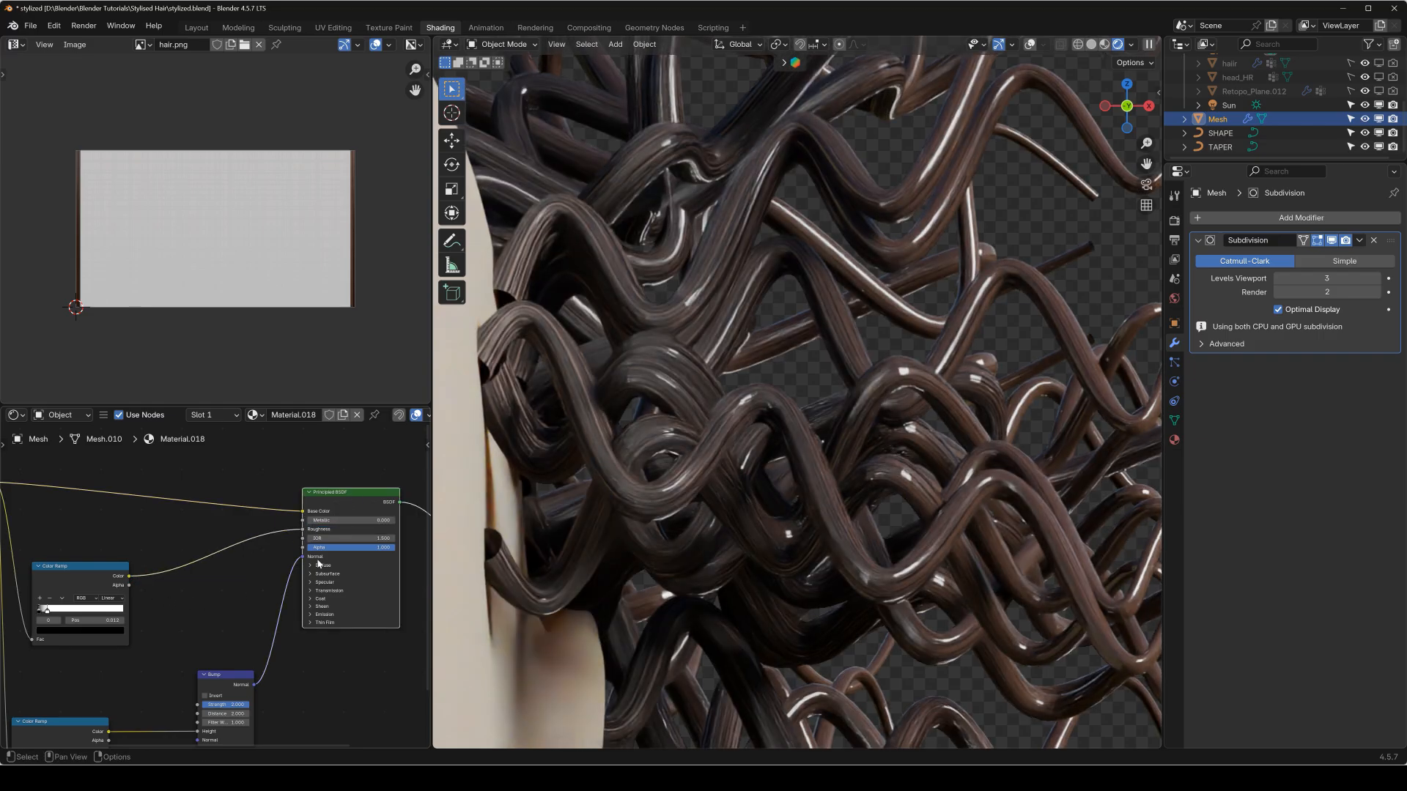
Lighten the black stop of the roughness Color Ramp to a mid grey to soften the hair's gloss.
scroll(87, 644, "up", 5)
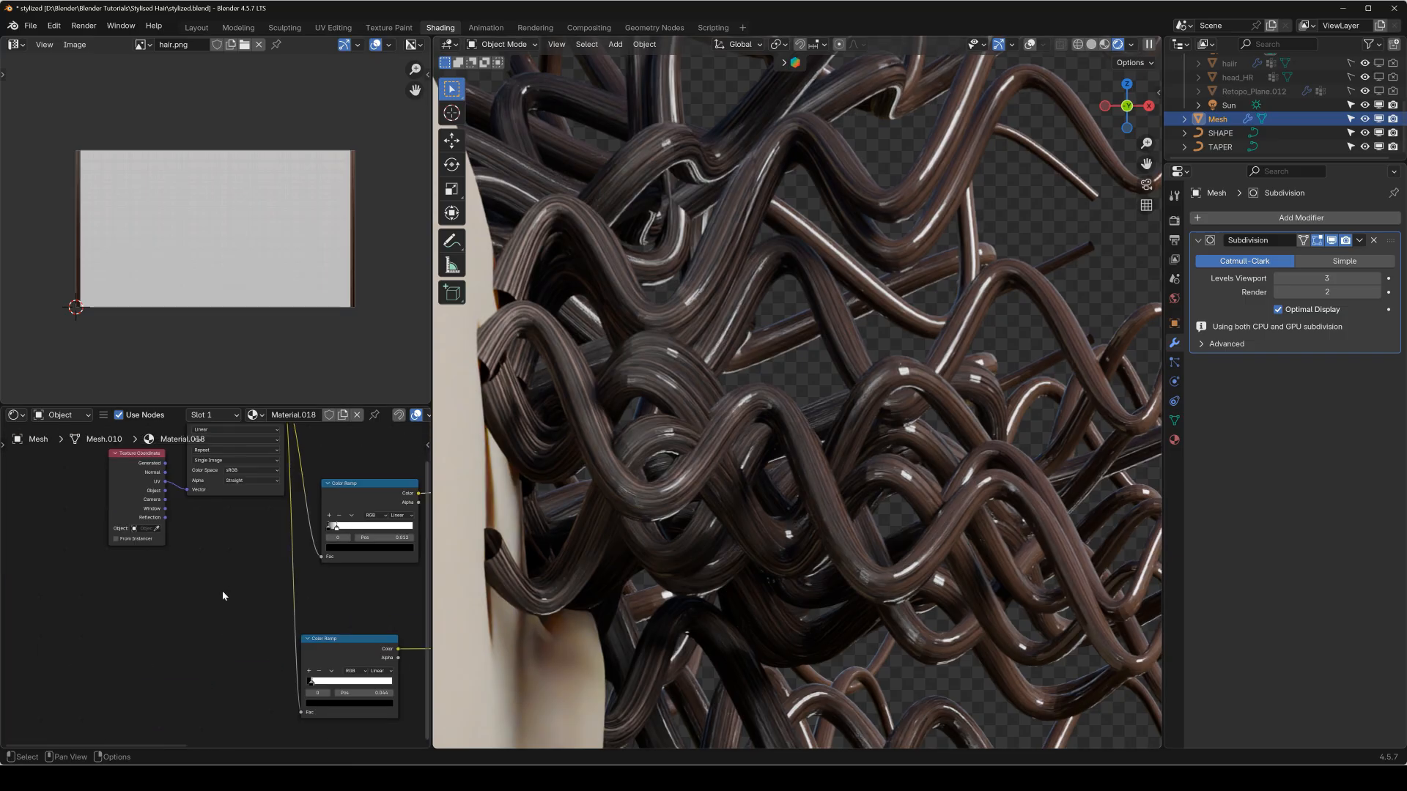
left_click(272, 560)
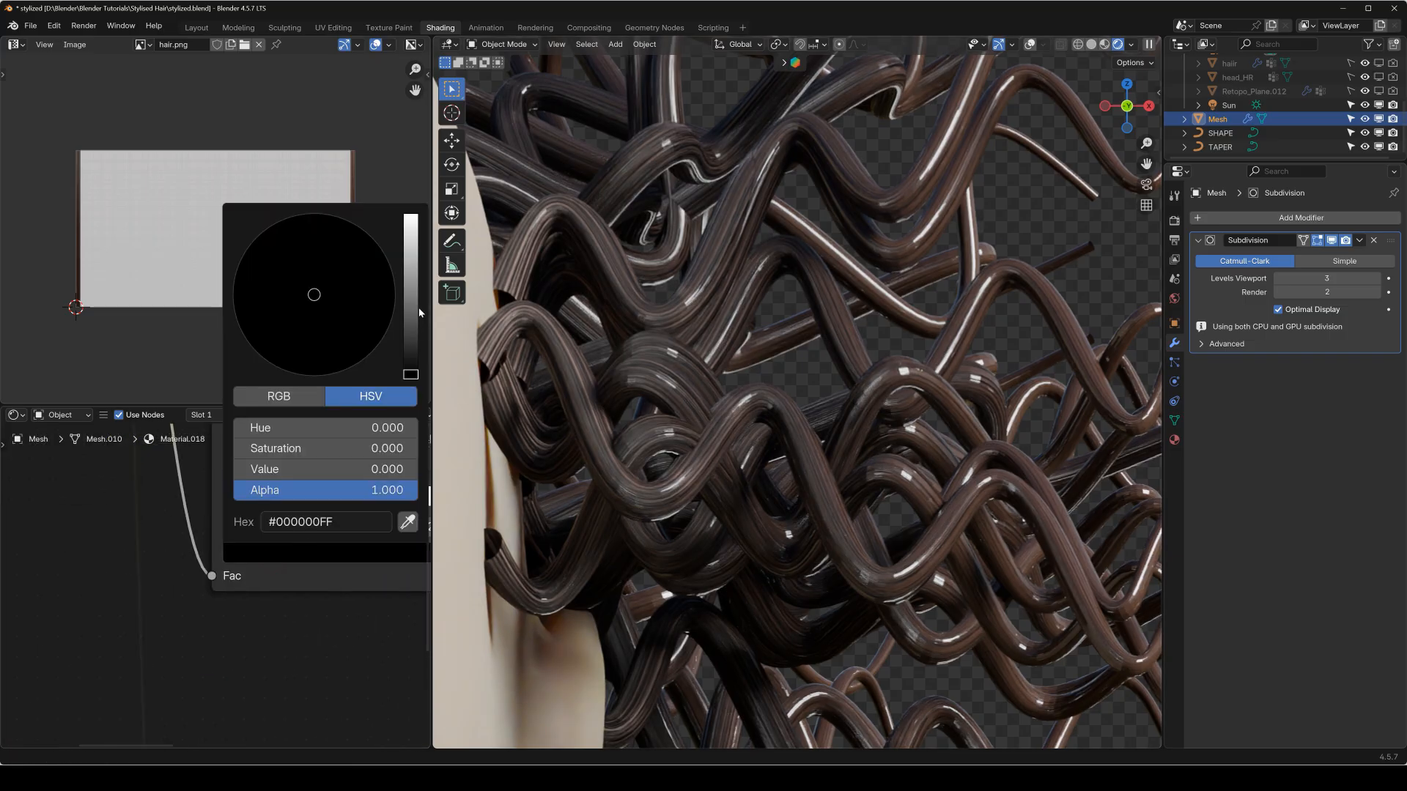
left_click(418, 284)
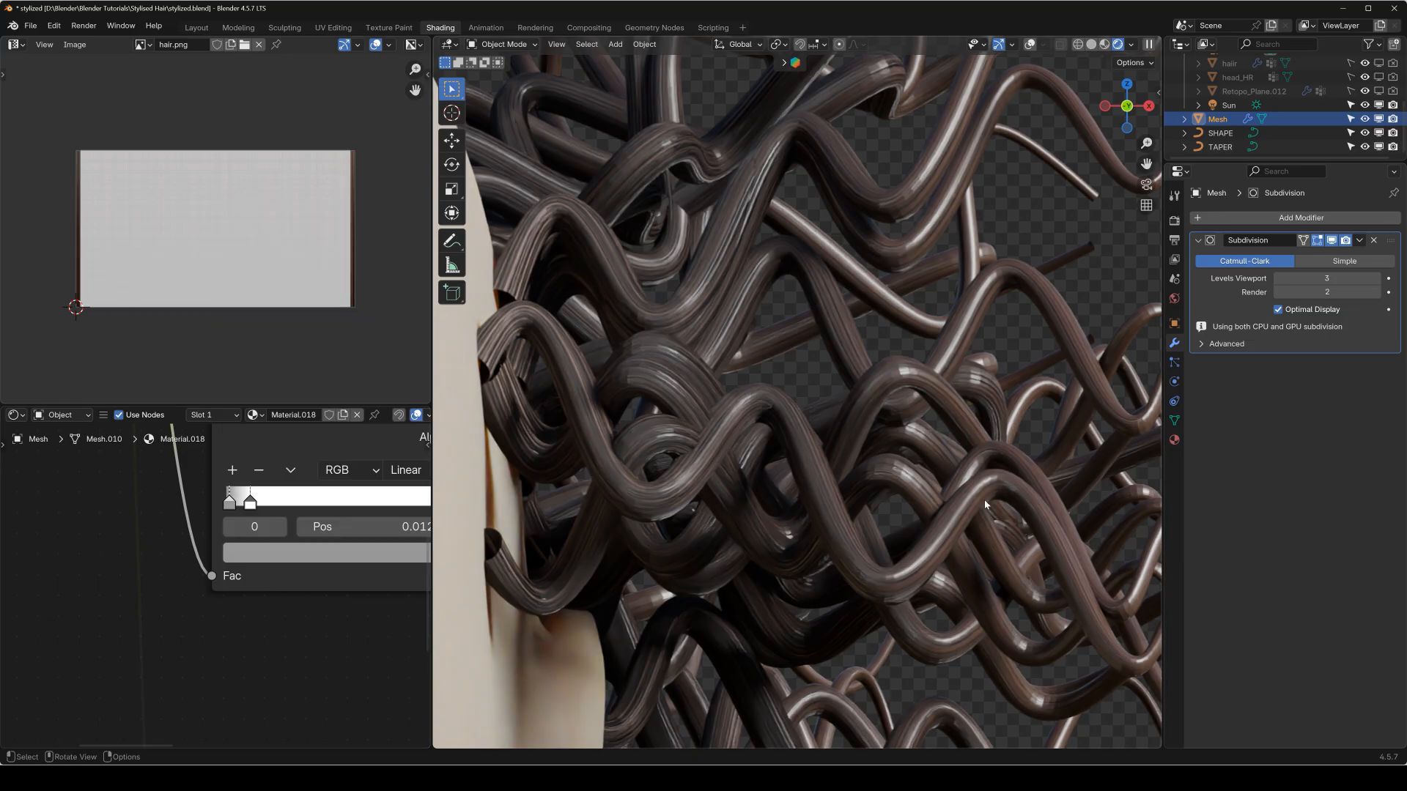
scroll(821, 556, "down", 5)
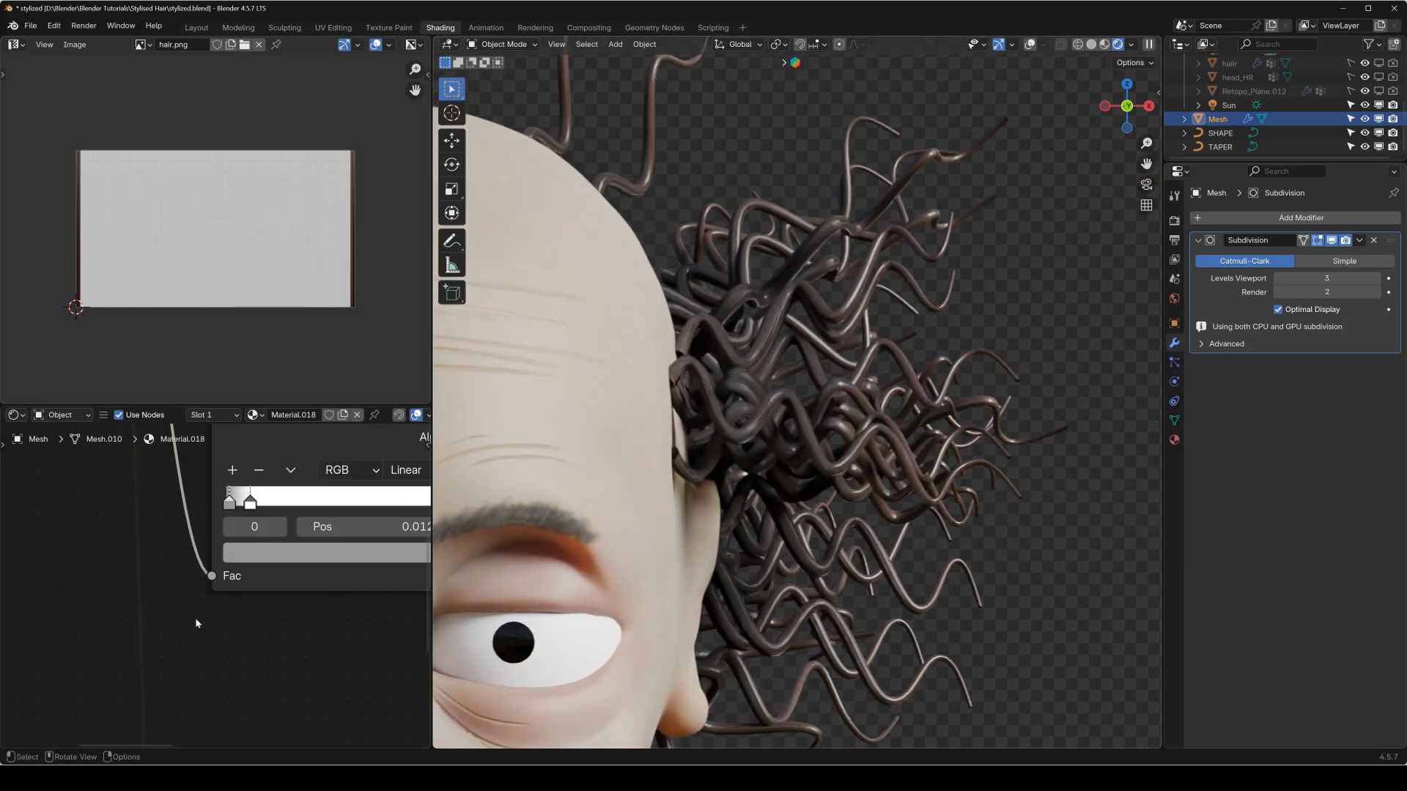
Insert a Hue/Saturation/Value node between the hair image and the Principled BSDF's Base Color, with Saturation set to 0.
scroll(220, 608, "down", 4)
scroll(135, 575, "down", 3)
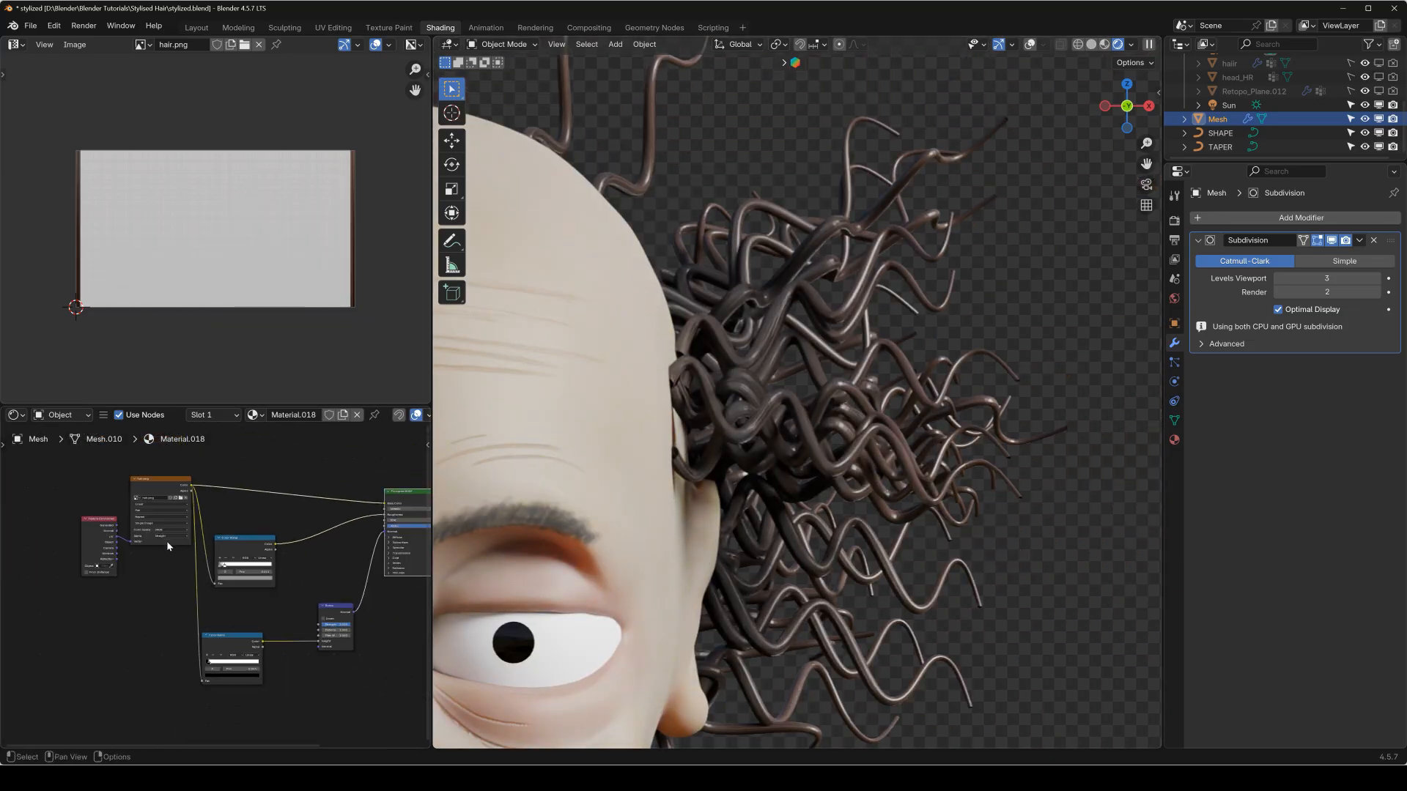
scroll(168, 523, "up", 3)
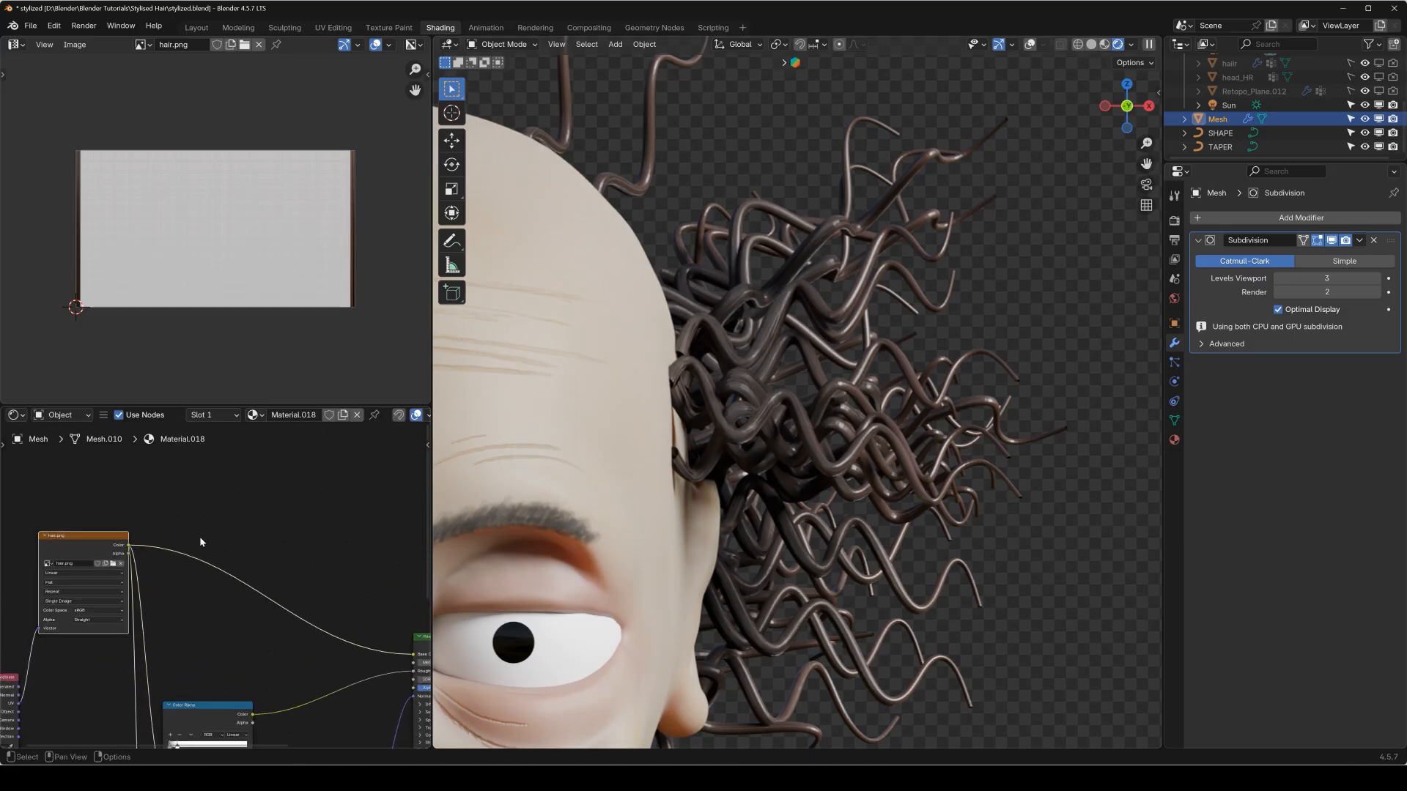
key("shift+a")
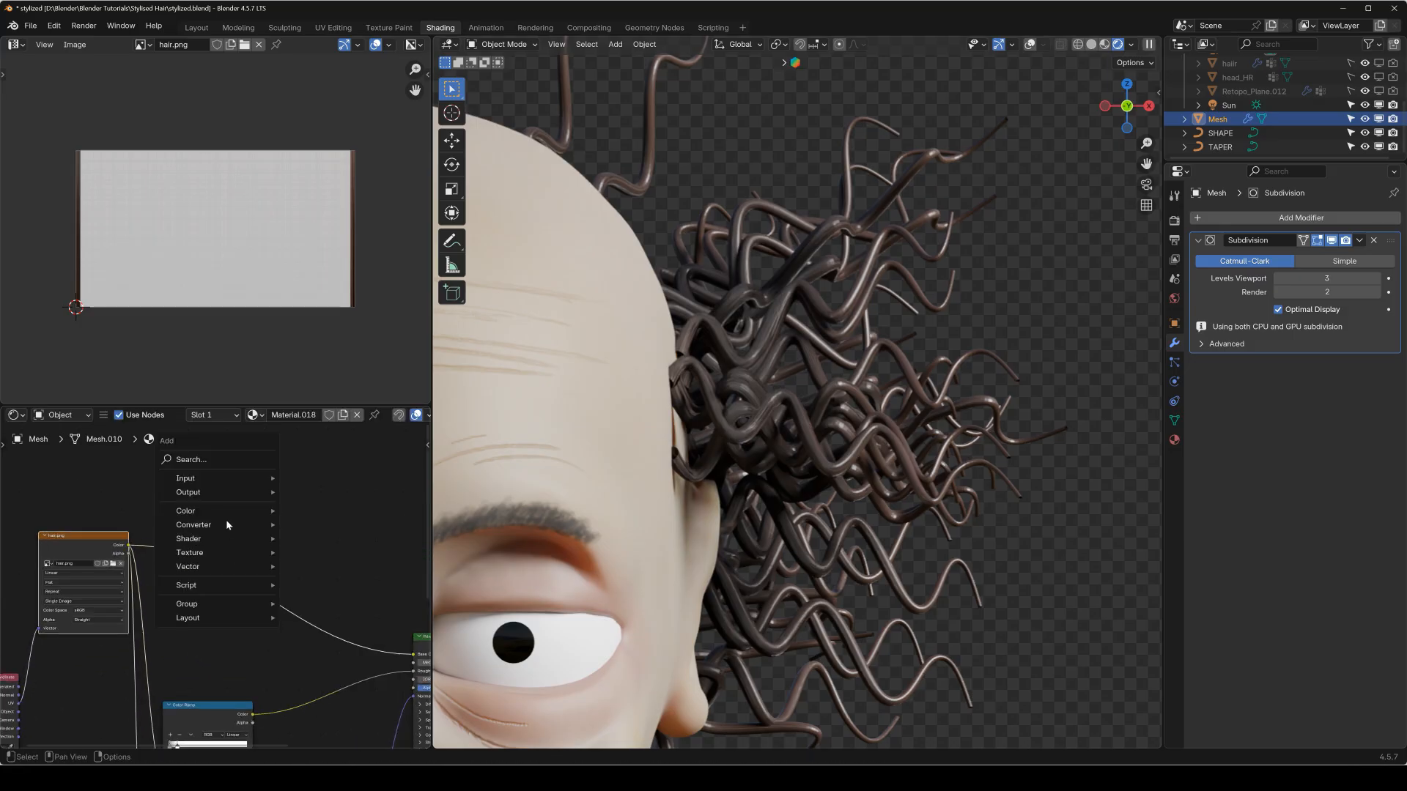
mouse_move(228, 511)
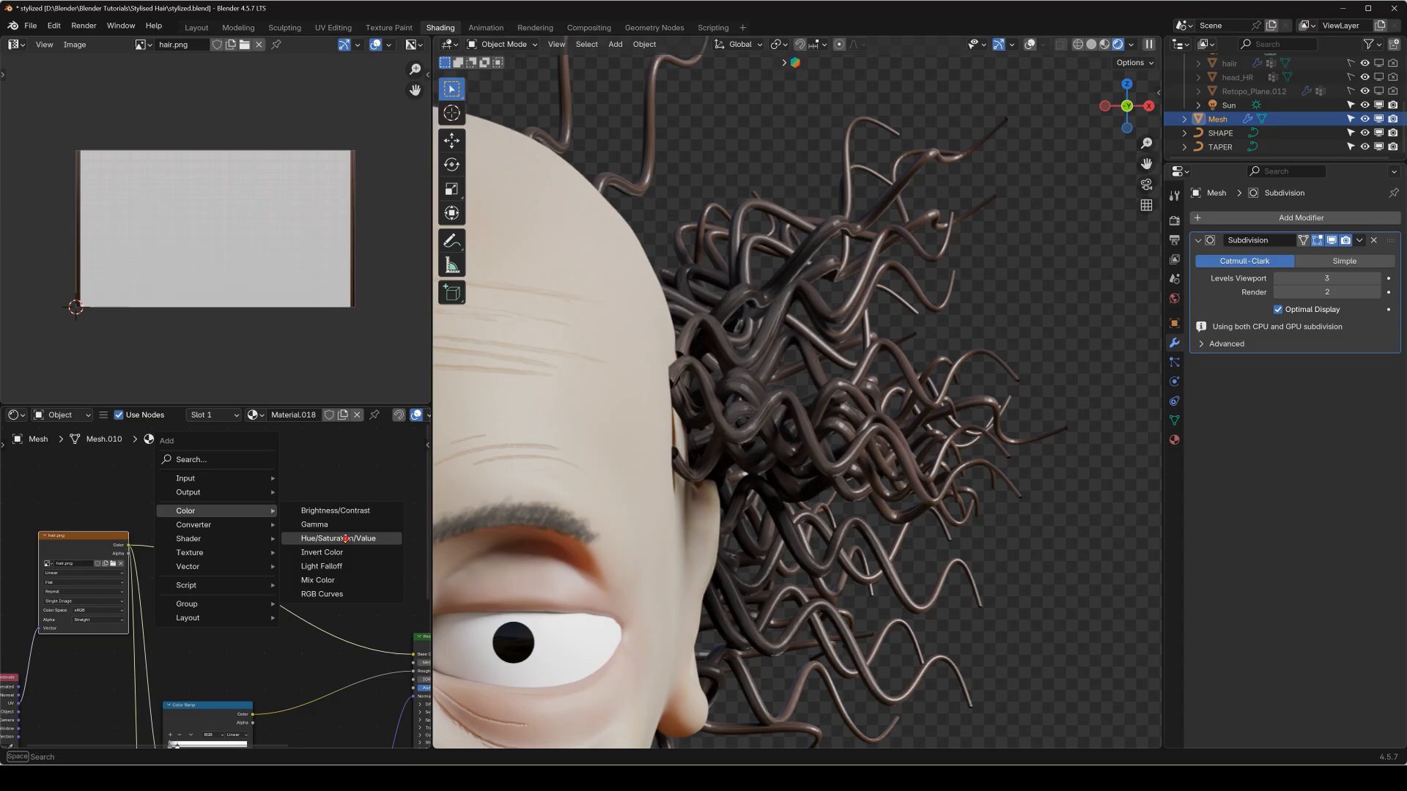
left_click(348, 540)
left_click(204, 537)
scroll(222, 594, "up", 5)
left_click_drag(282, 563, 99, 562)
Examine the desaturated hair on the head from the front and up close.
scroll(877, 522, "down", 6)
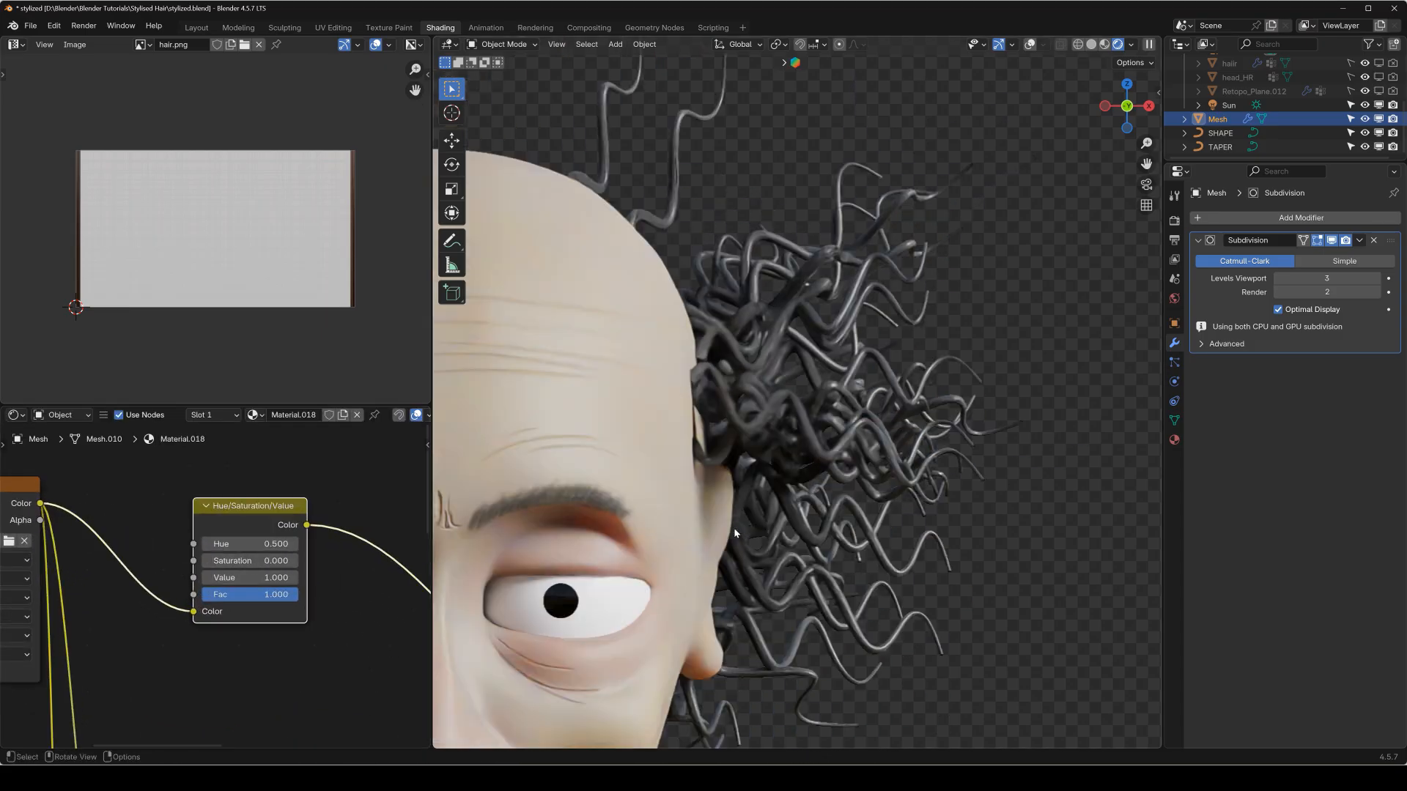
middle_click_drag(722, 505, 661, 390)
key("KP_1")
scroll(570, 393, "up", 5)
middle_click_drag(570, 394, 874, 399, "shift")
scroll(874, 399, "up", 2)
scroll(240, 575, "down", 3)
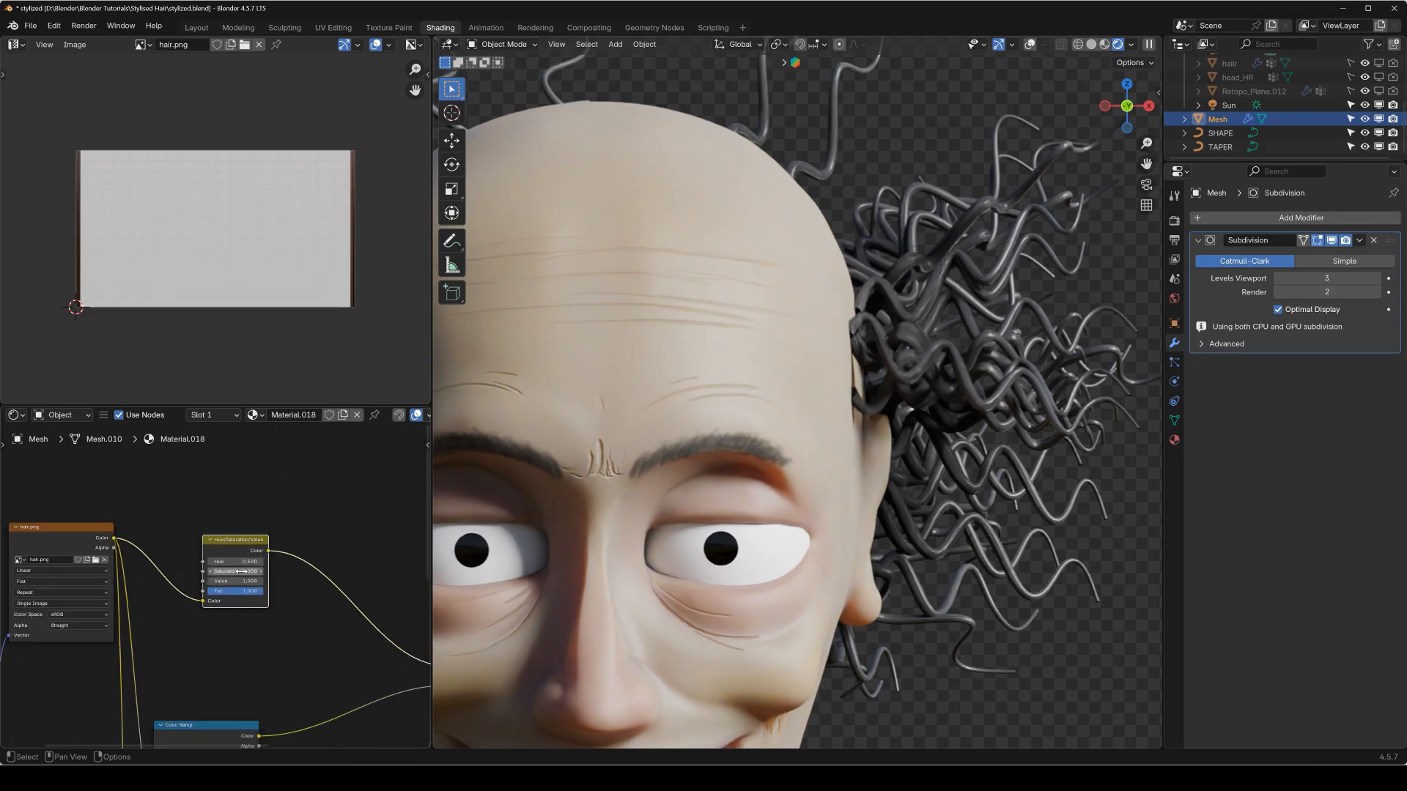
Add a new Color Ramp node above the Hue/Saturation/Value node.
middle_click_drag(186, 565, 173, 634)
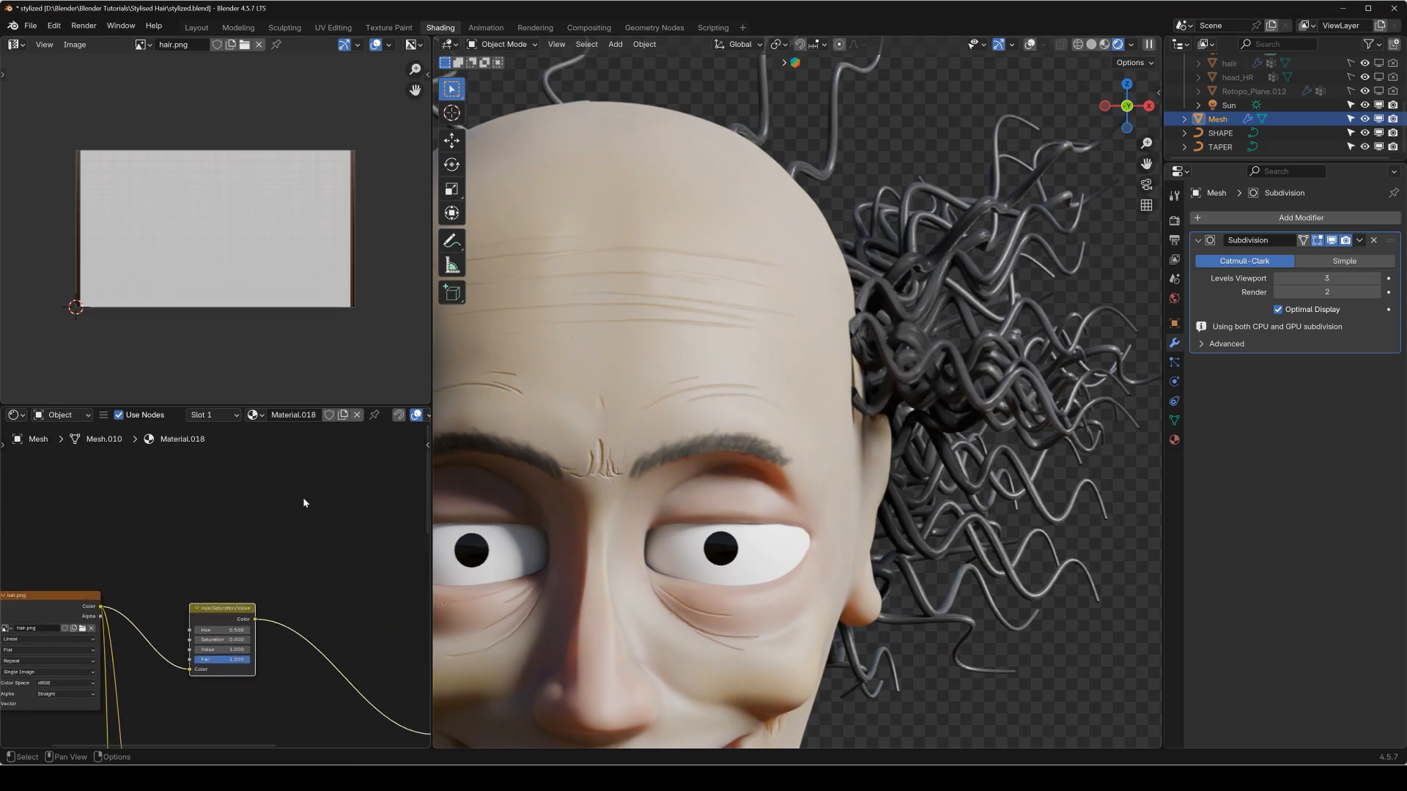
key("shift+a")
mouse_move(258, 493)
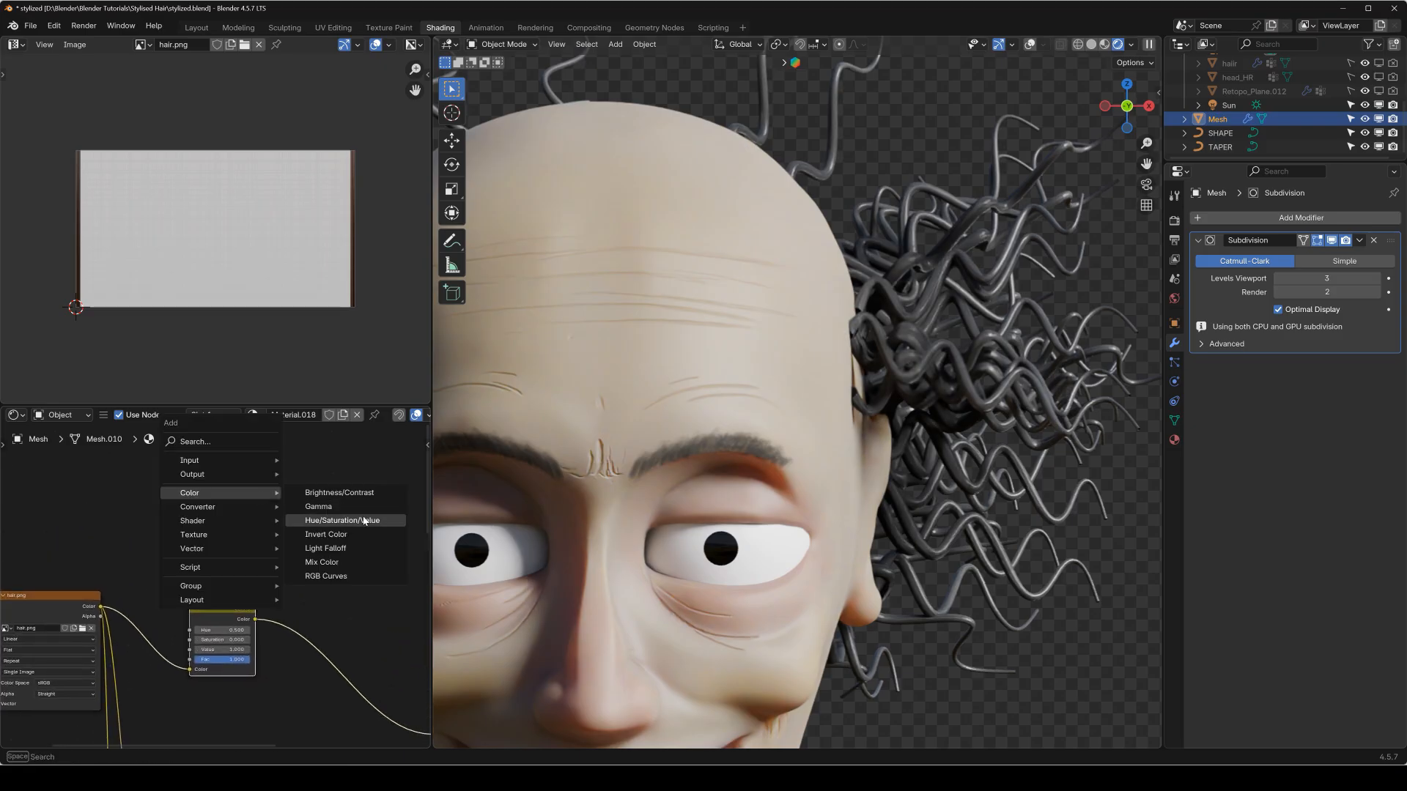
mouse_move(210, 507)
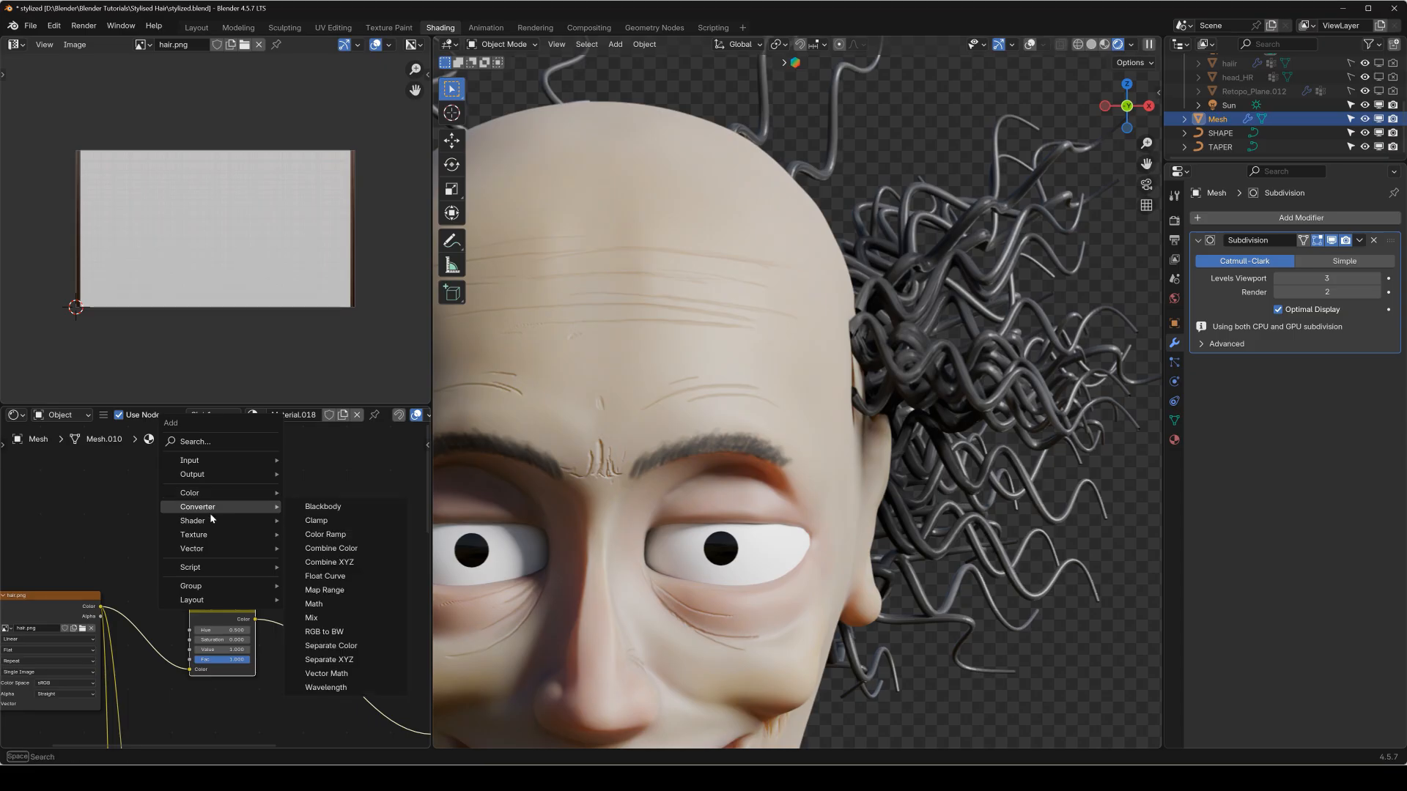
left_click(329, 539)
left_click(178, 477)
scroll(214, 584, "up", 8)
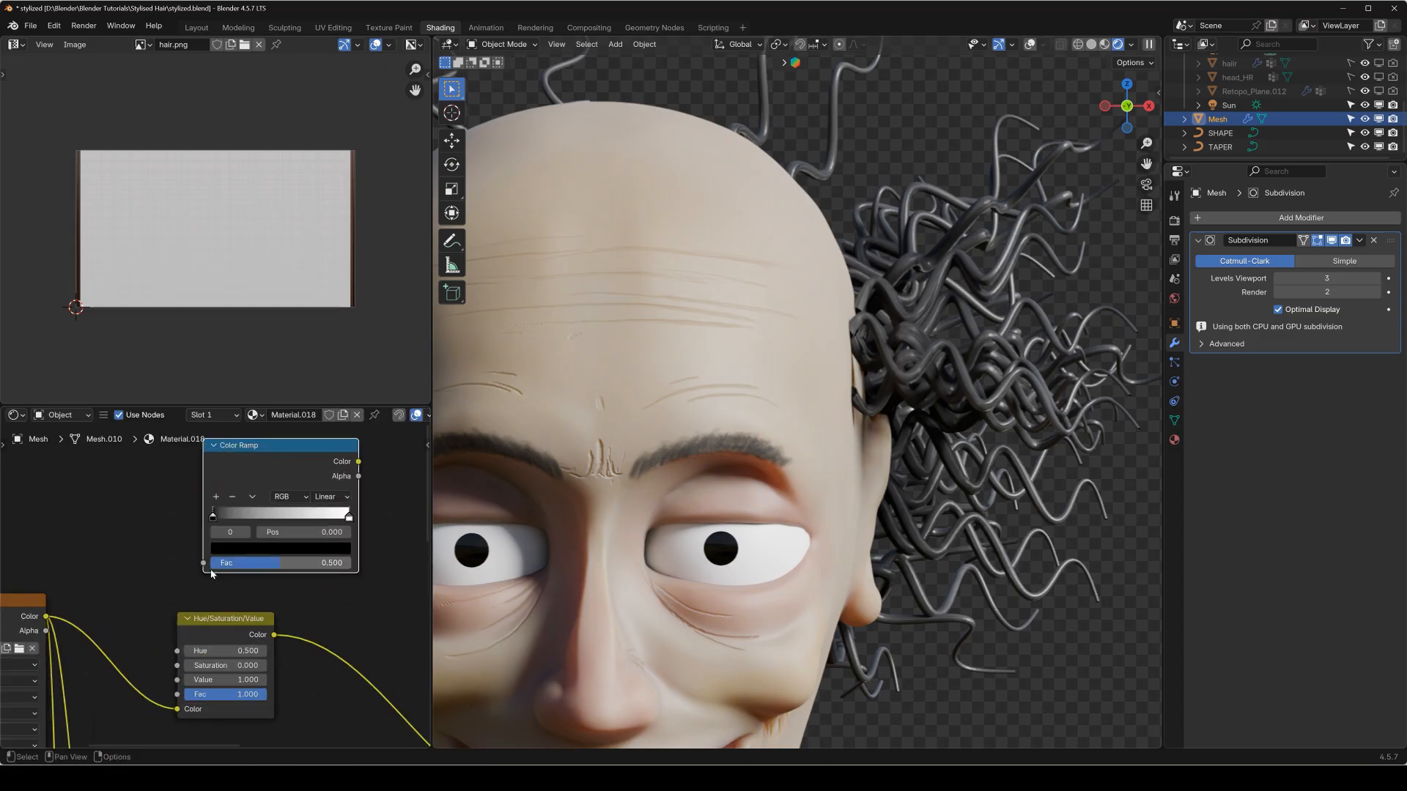
Set the new Color Ramp's interpolation to Constant, move the white stop near the middle and place the black stop at 0.167.
left_click(383, 477)
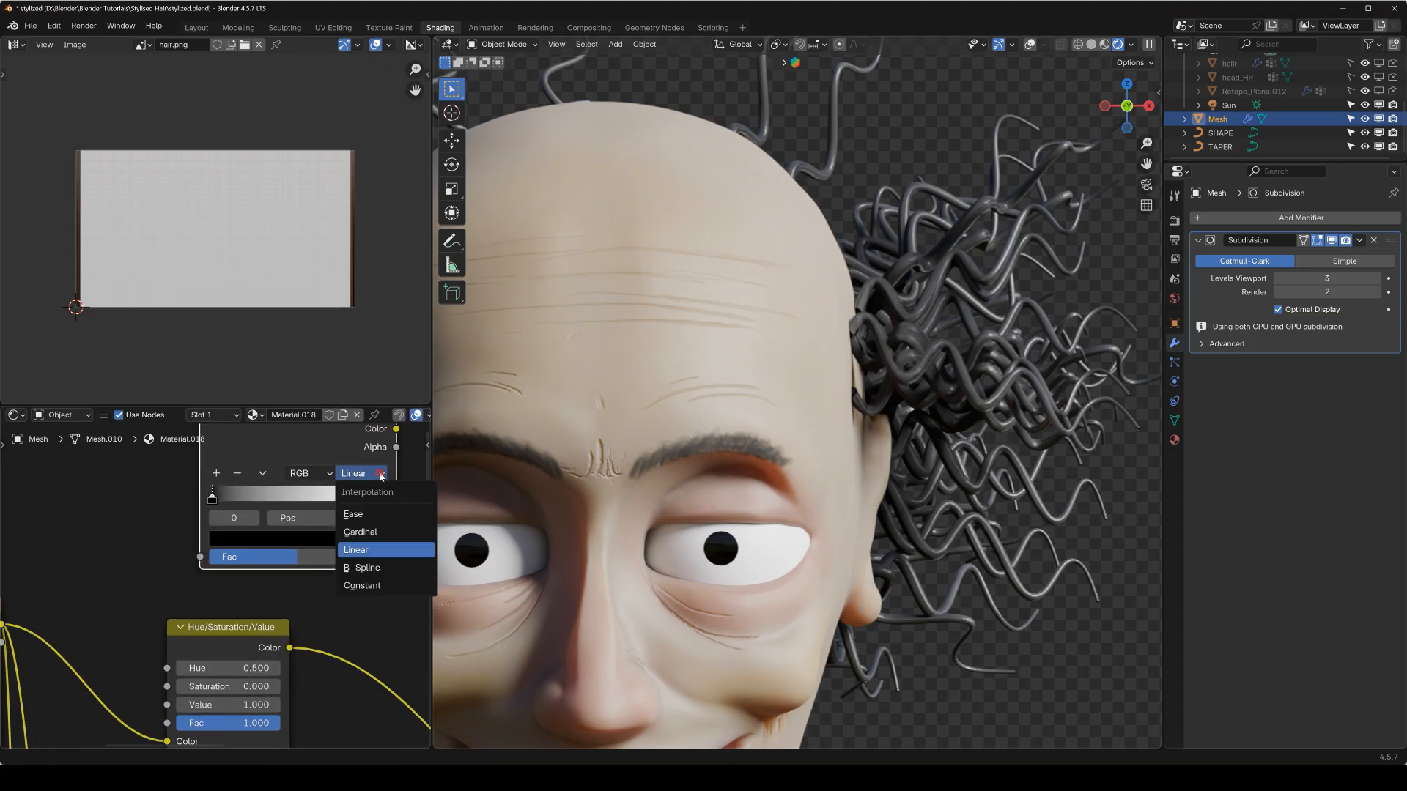
left_click(374, 585)
left_click_drag(367, 499, 366, 499)
left_click(304, 539)
left_click_drag(212, 500, 241, 545)
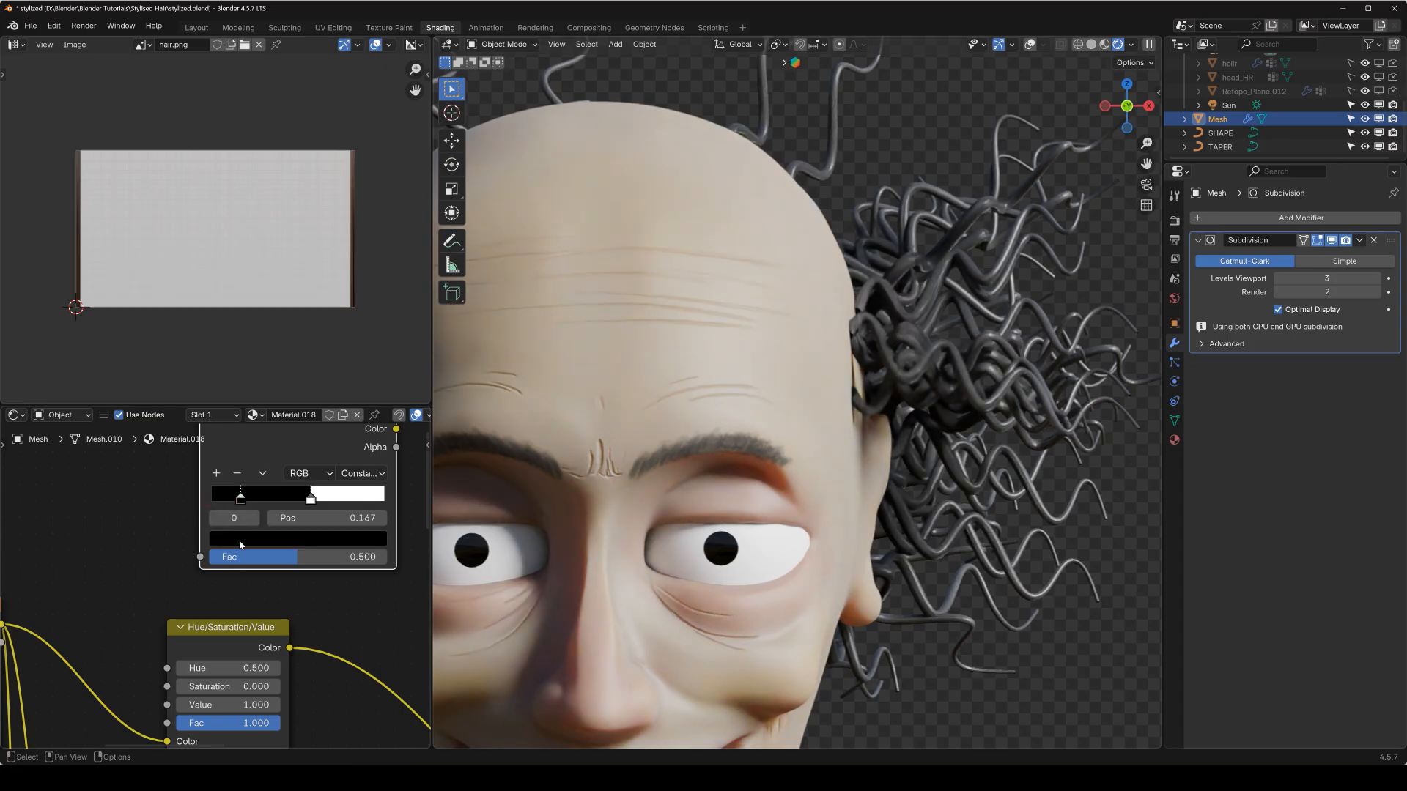
Color the ramp's 0.167 stop light grey #ABABAB and add a darker grey stop at 0.370.
left_click(244, 541)
left_click(358, 316)
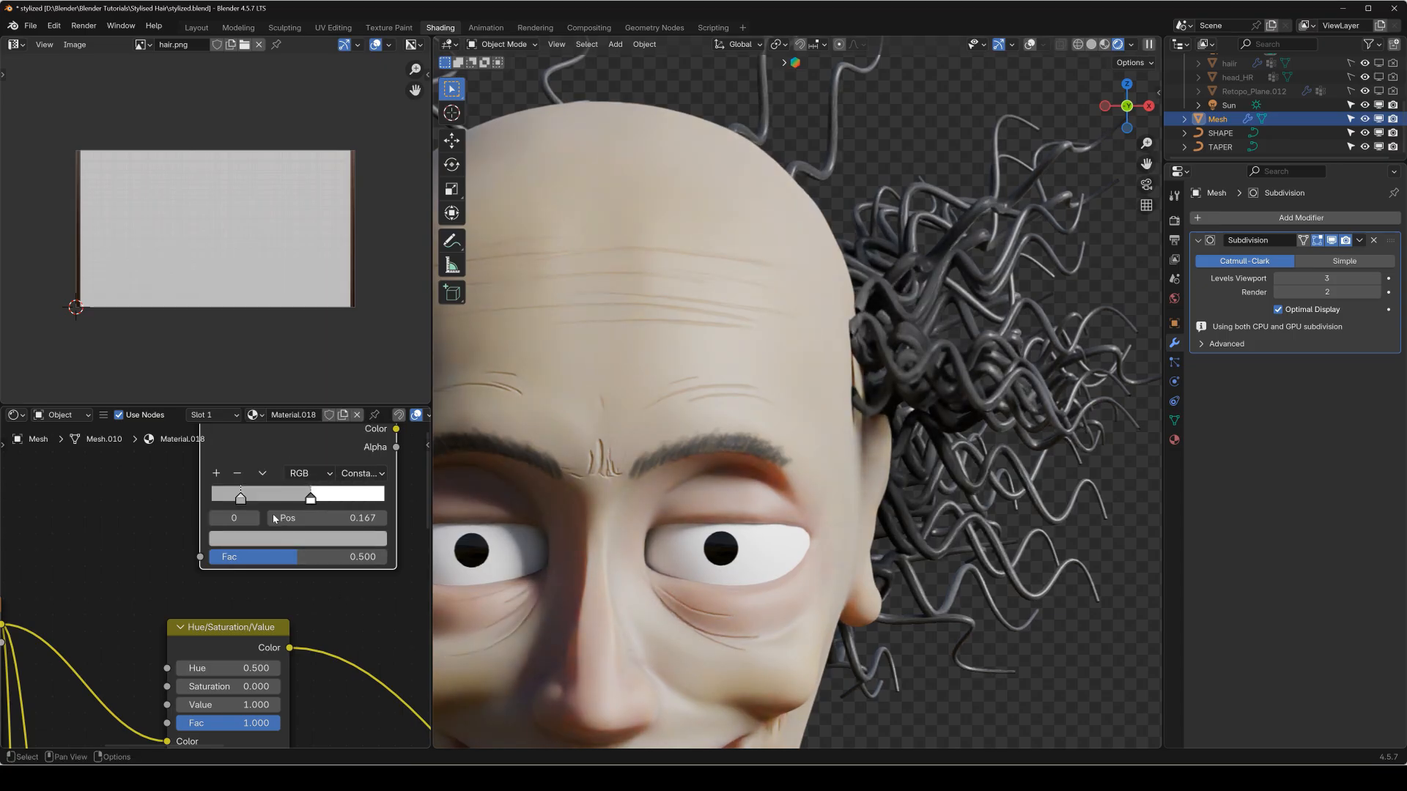
left_click(283, 542)
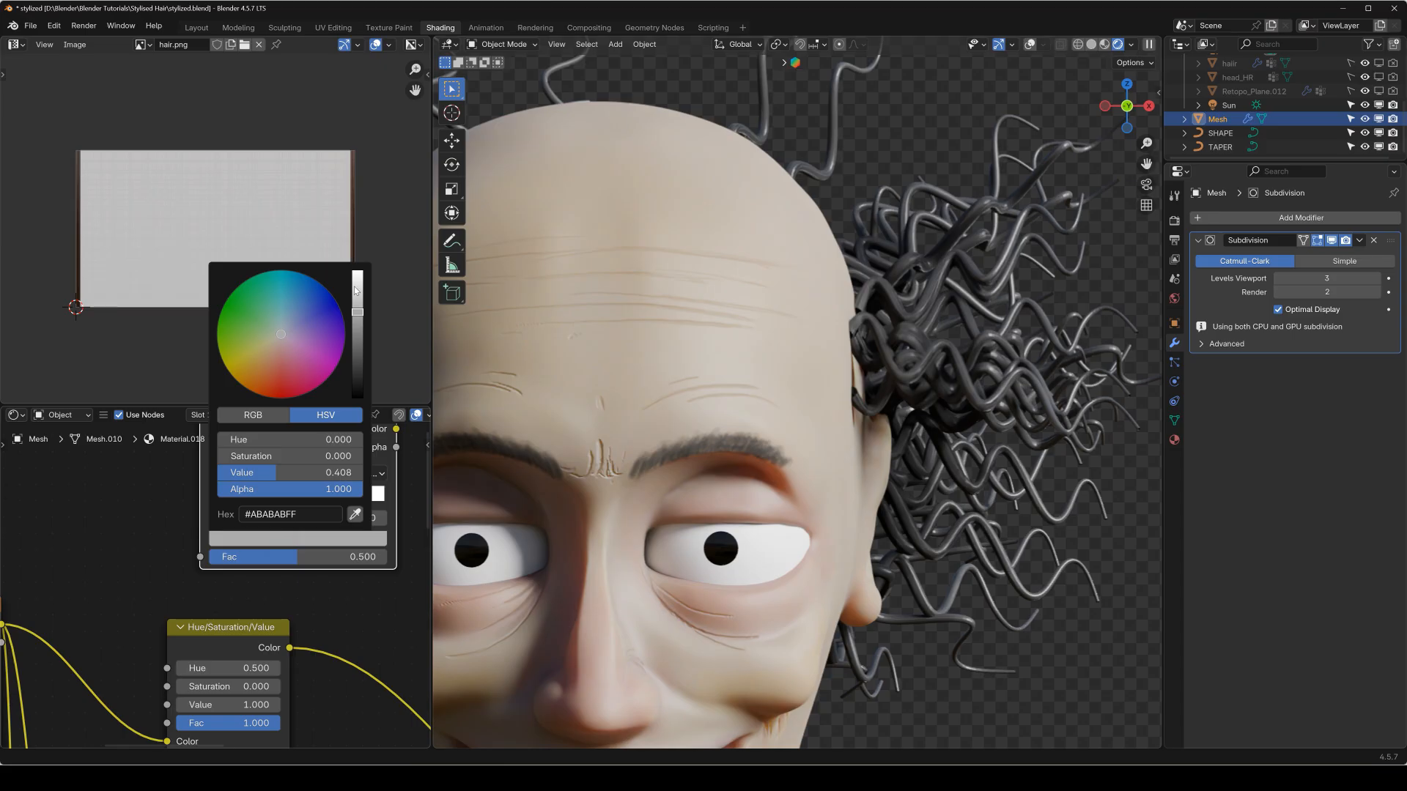
left_click(359, 337)
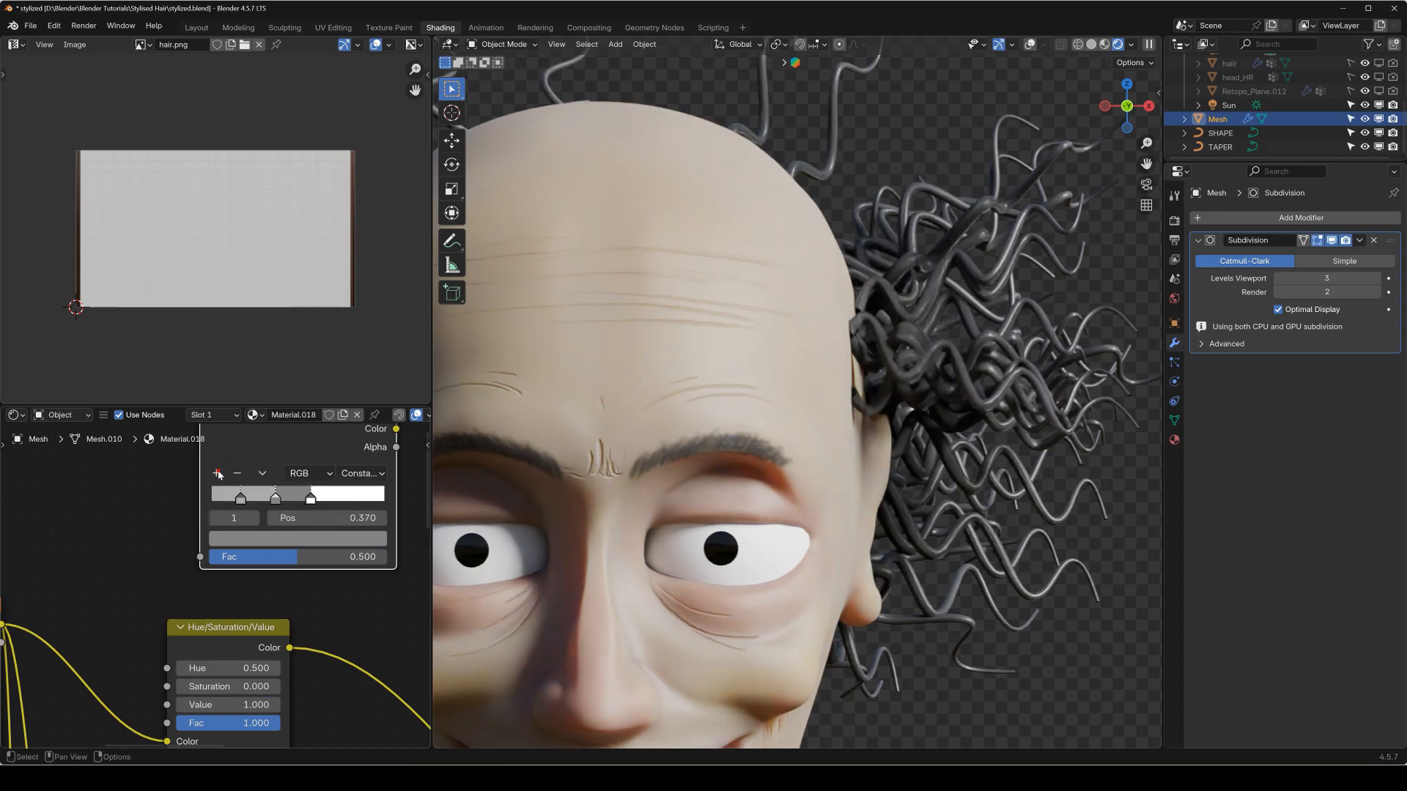
Add a fourth stop to the Color Ramp at 0.742 and color it a very light grey.
left_click(217, 473)
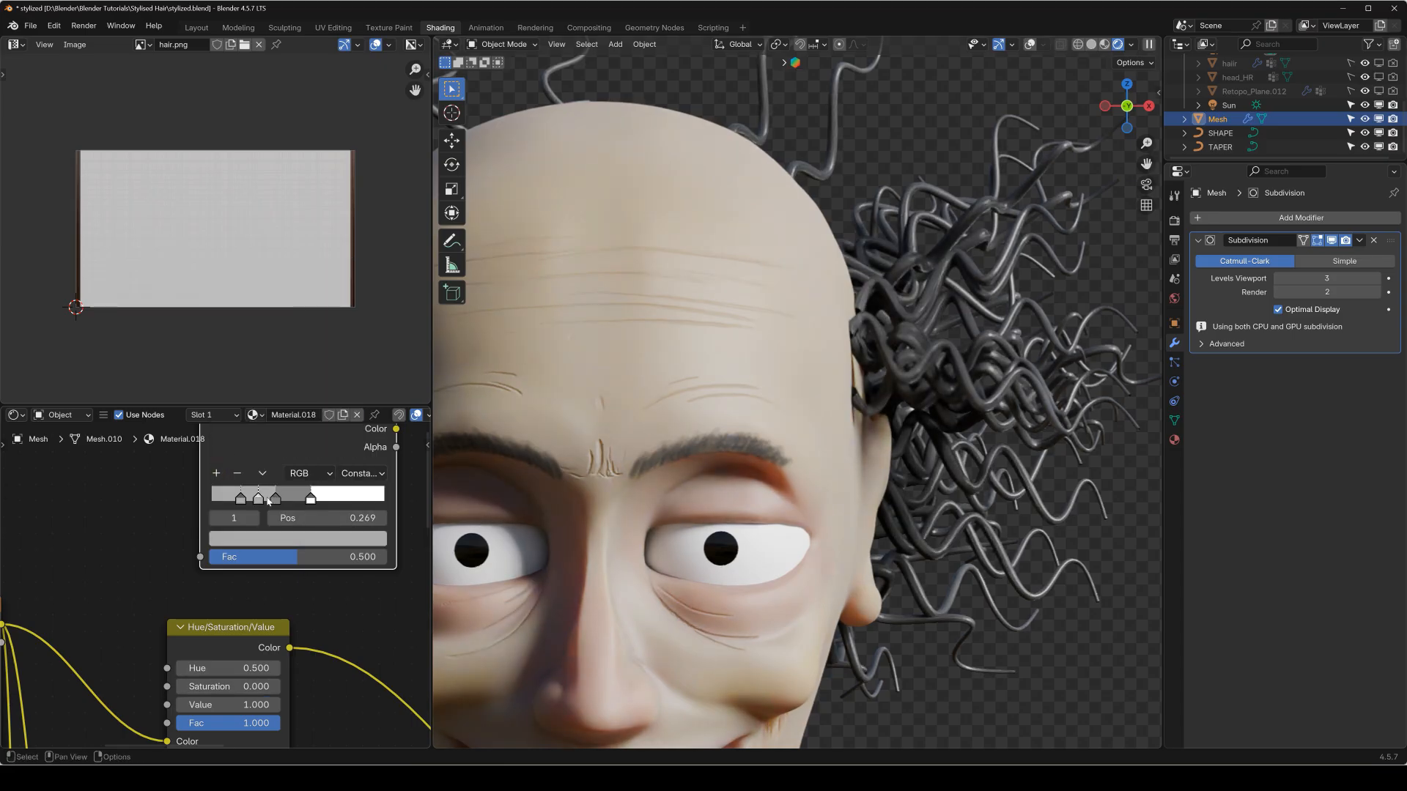
left_click(338, 538)
left_click(359, 295)
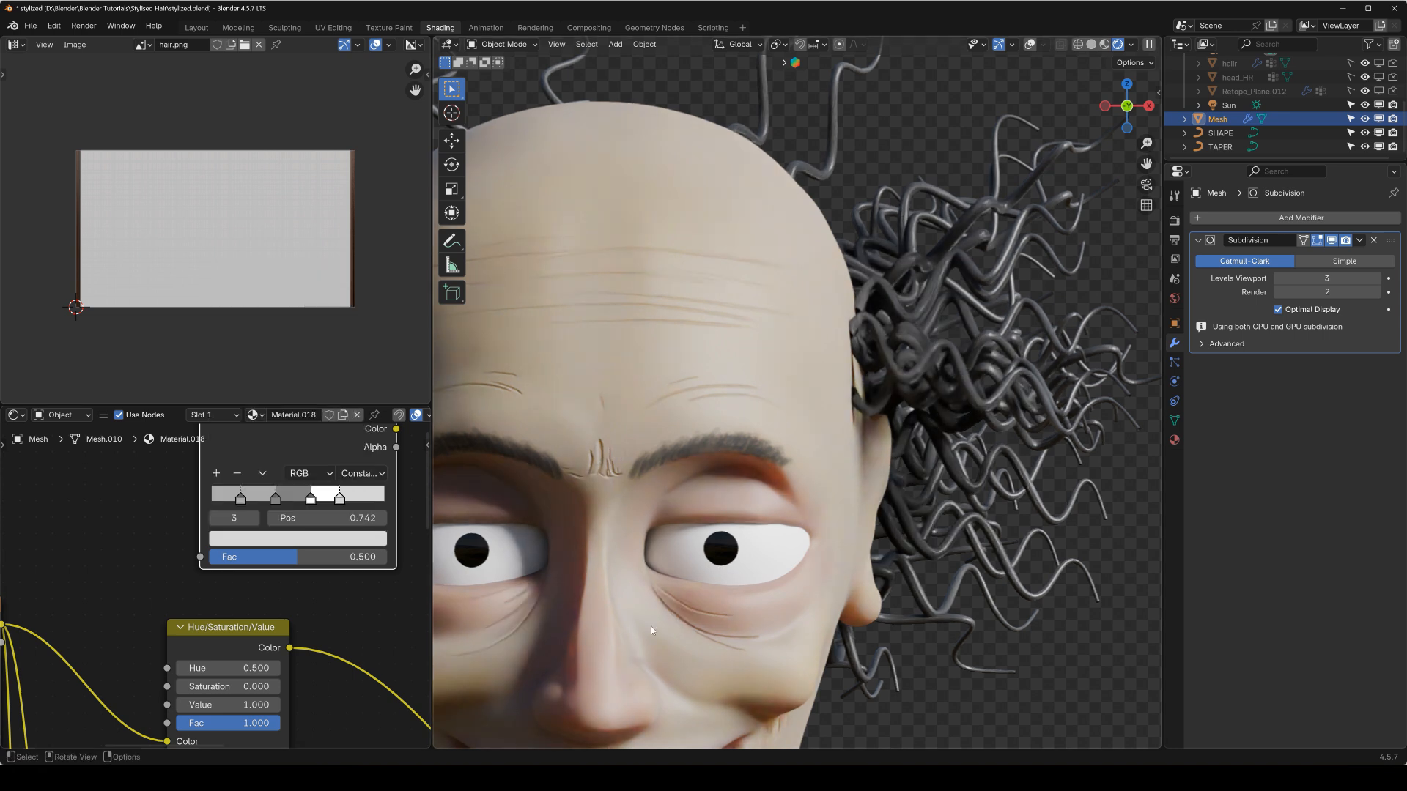
Add a Geometry node beside the new Color Ramp and link its Random Per Island output to the ramp's Fac.
scroll(203, 563, "down", 3)
middle_click_drag(31, 473, 248, 479)
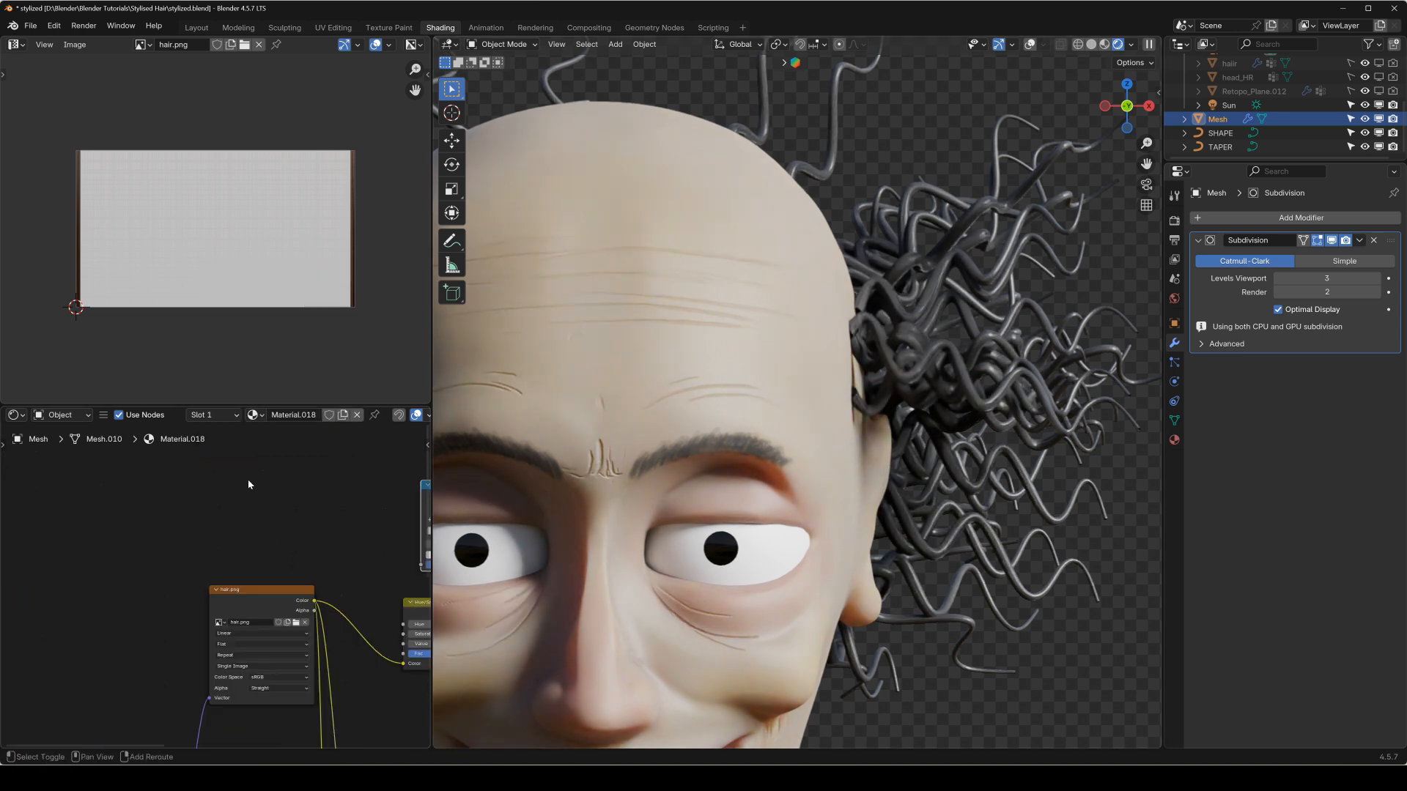
key("shift+a")
mouse_move(220, 434)
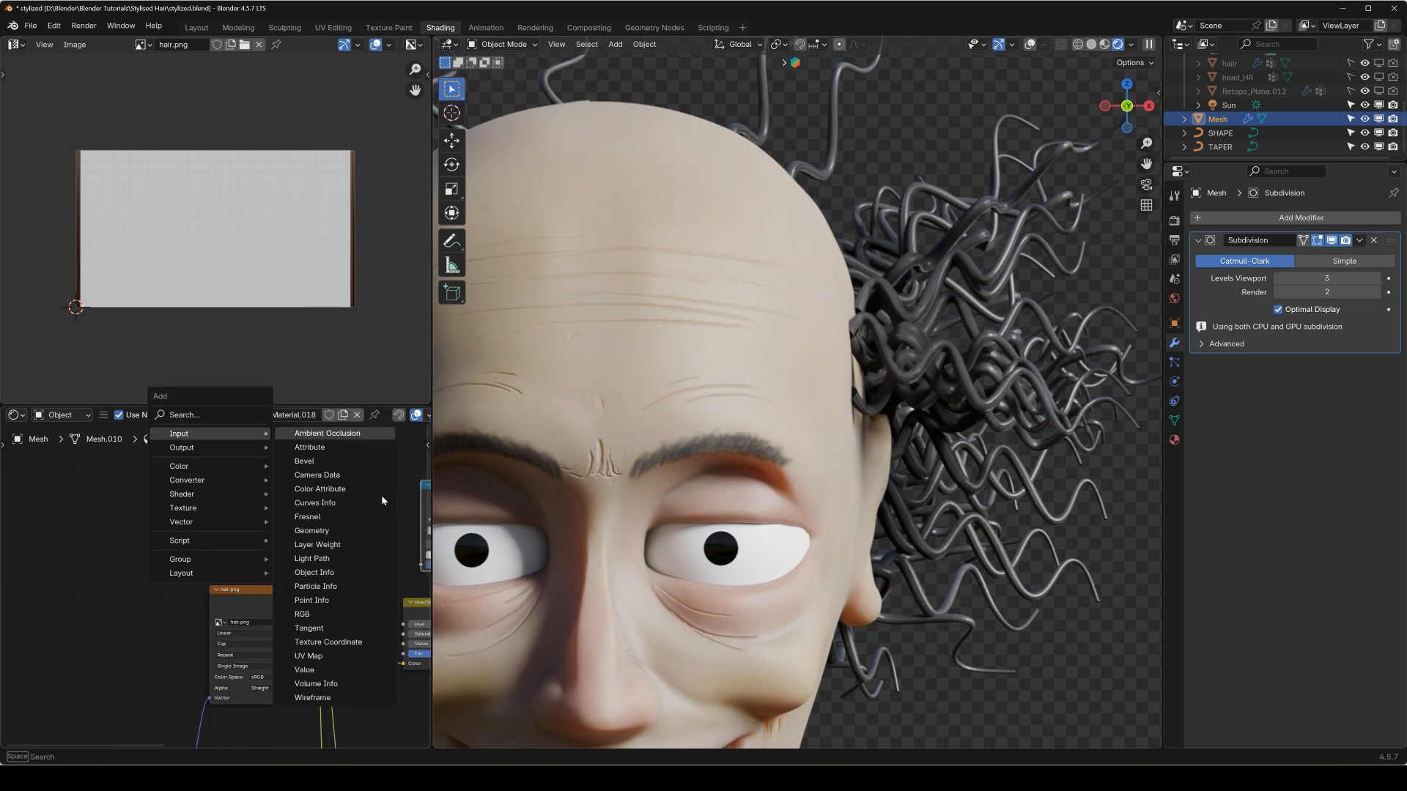
left_click(348, 529)
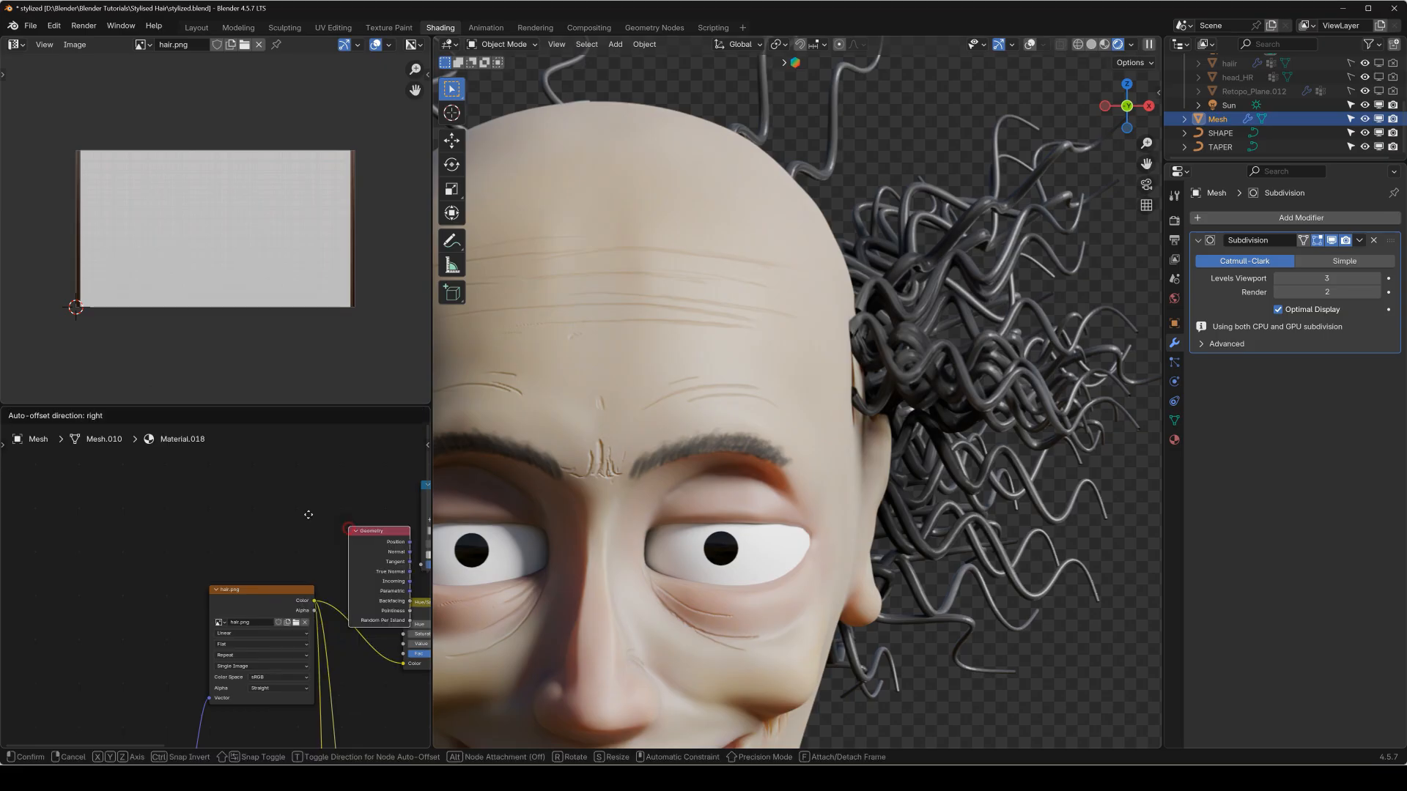
left_click(108, 455)
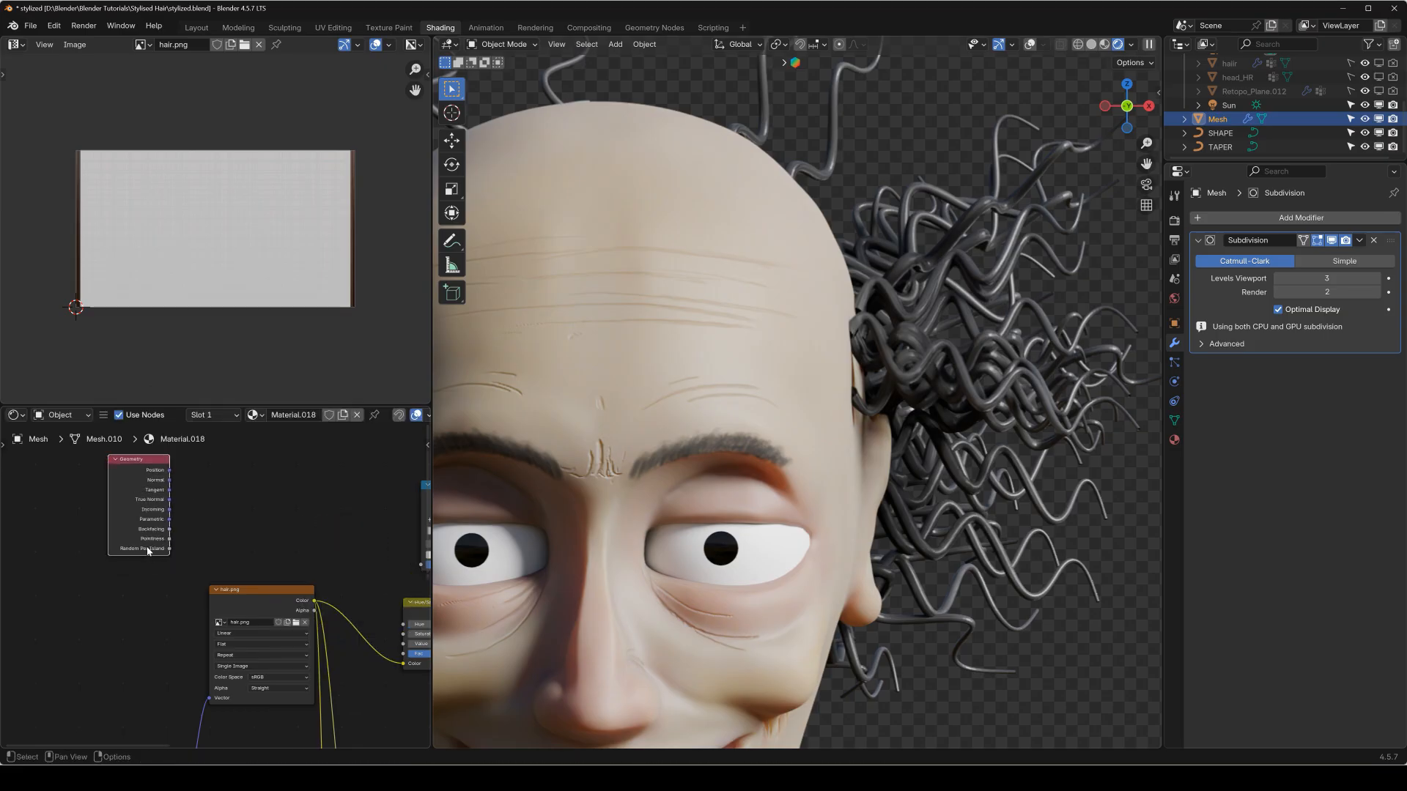
scroll(141, 549, "up", 7)
scroll(117, 535, "down", 5)
middle_click_drag(302, 550, 259, 557)
scroll(145, 558, "down", 3)
left_click_drag(138, 558, 372, 574)
Remove the Hue/Saturation/Value node while keeping the hair image linked to the Principled BSDF's Base Color.
left_click_drag(389, 501, 224, 474)
middle_click_drag(391, 611, 248, 578)
left_click_drag(249, 581, 302, 542)
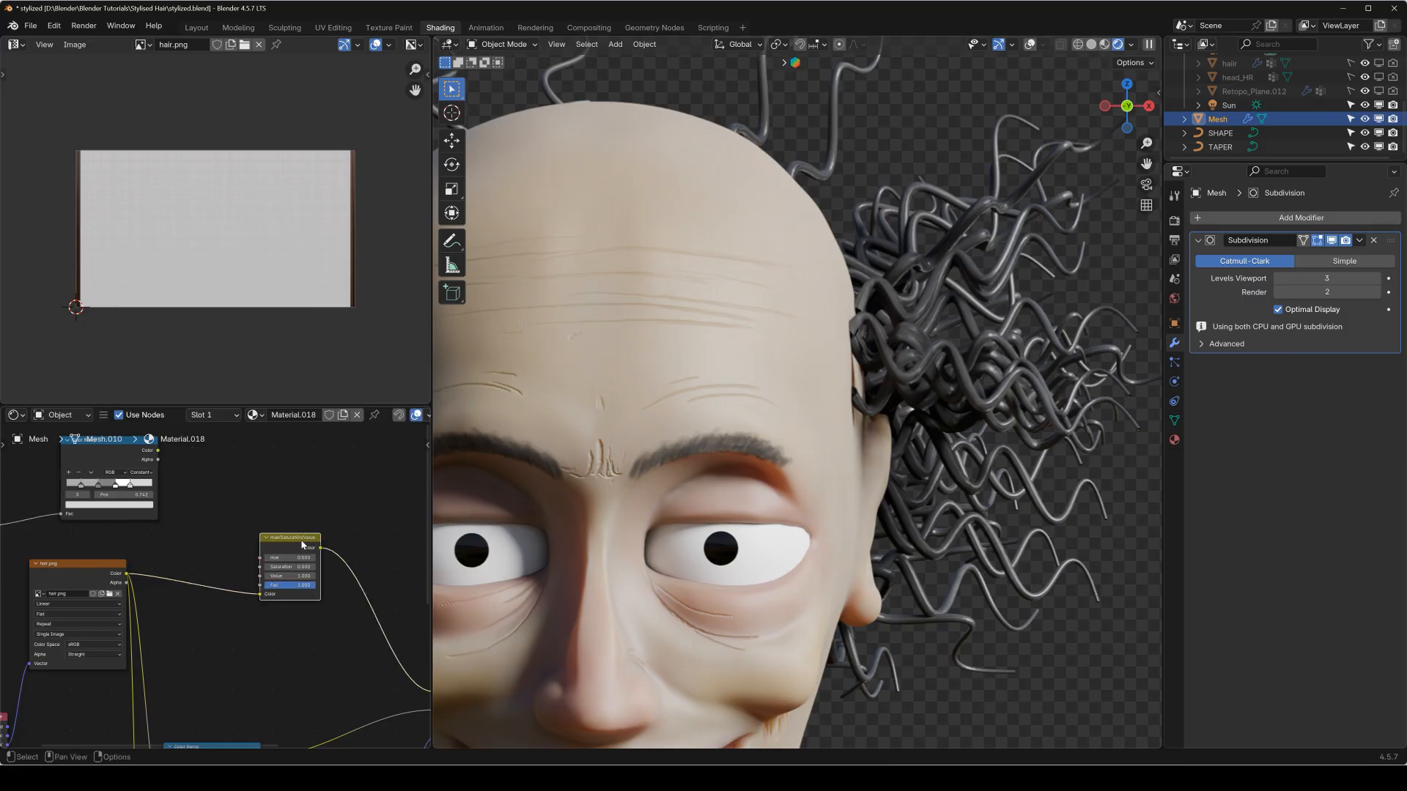
key("ctrl+x")
Add a Mix Color node, linking the hair image's color to input A and the new Color Ramp's color to B.
middle_click_drag(248, 548, 289, 555)
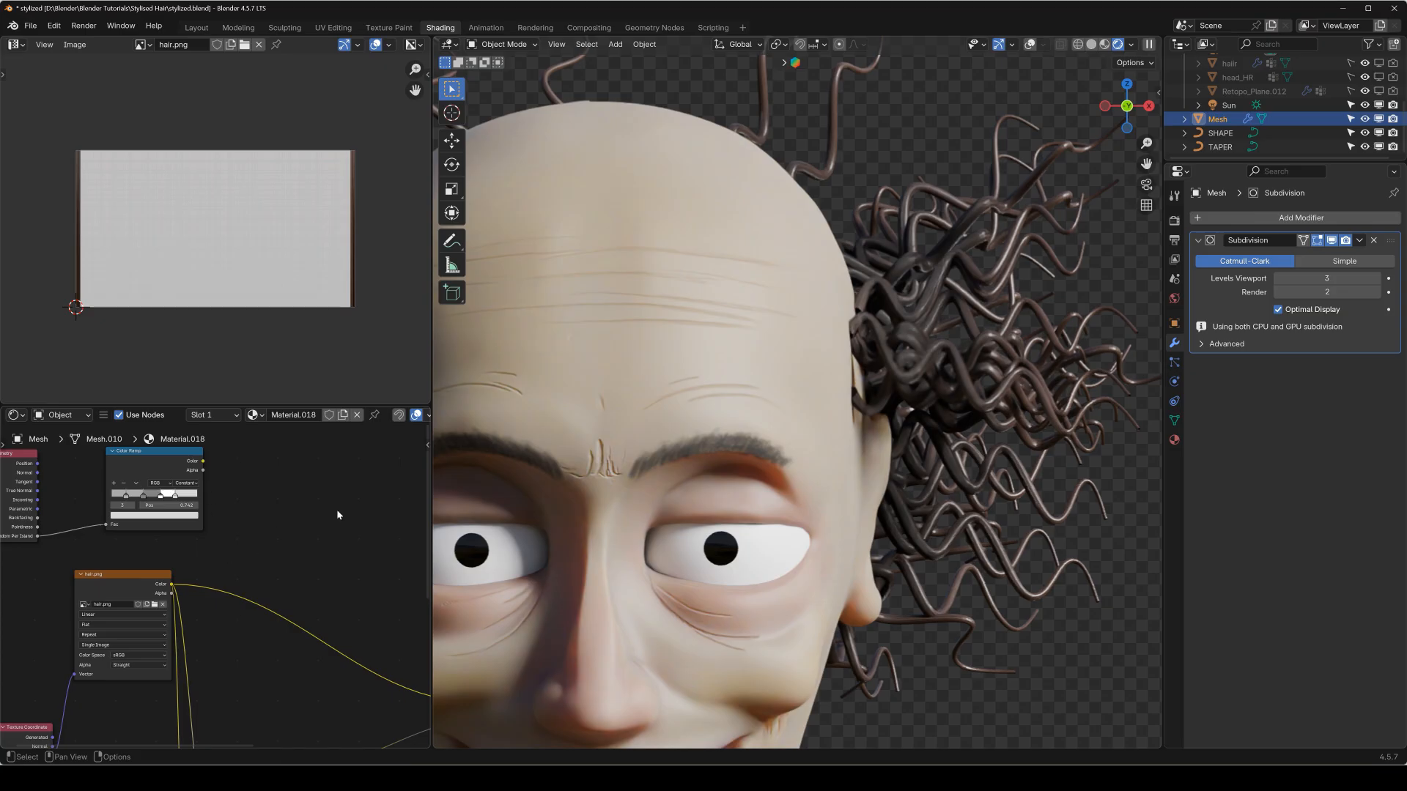
key("shift+a")
mouse_move(302, 557)
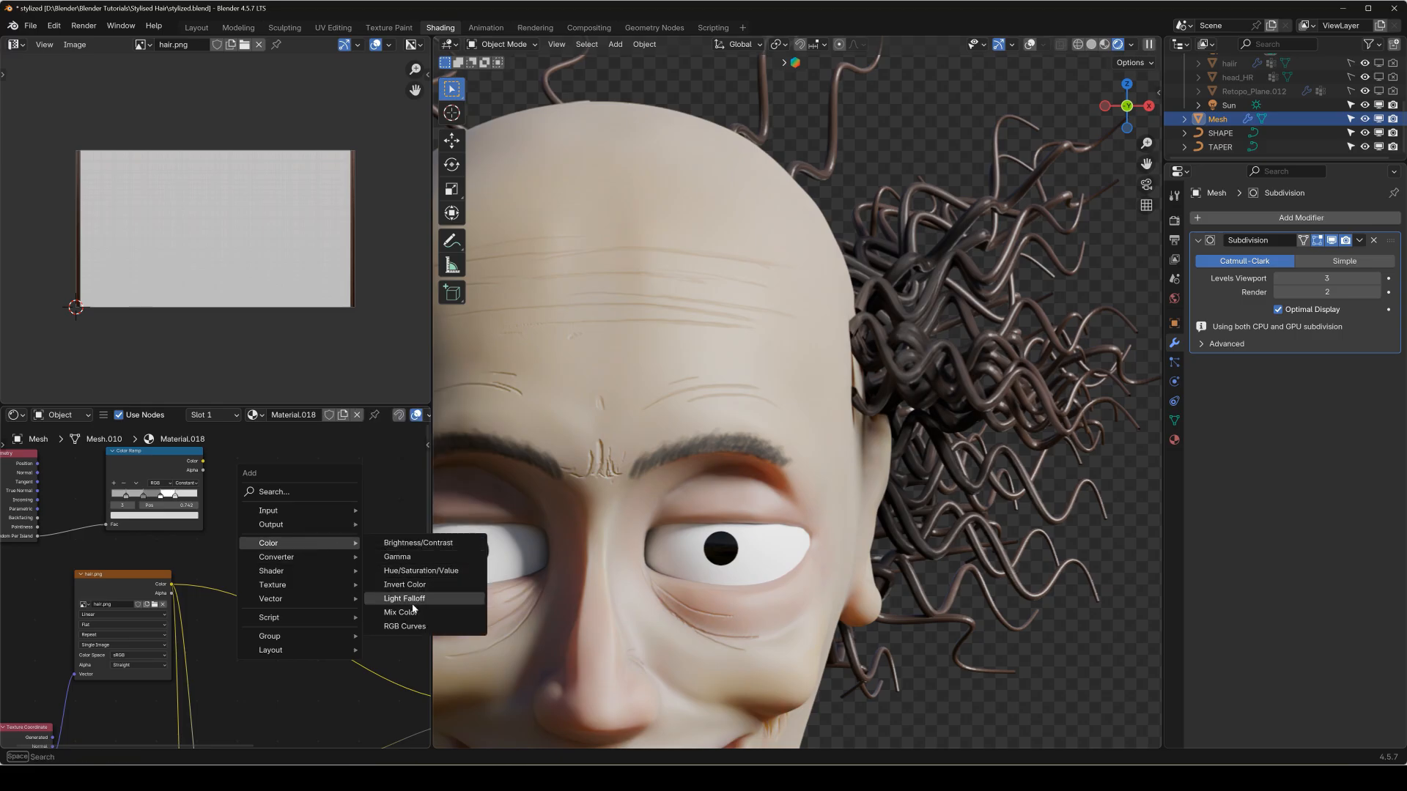
left_click(396, 609)
left_click(241, 480)
middle_click_drag(193, 476, 209, 485)
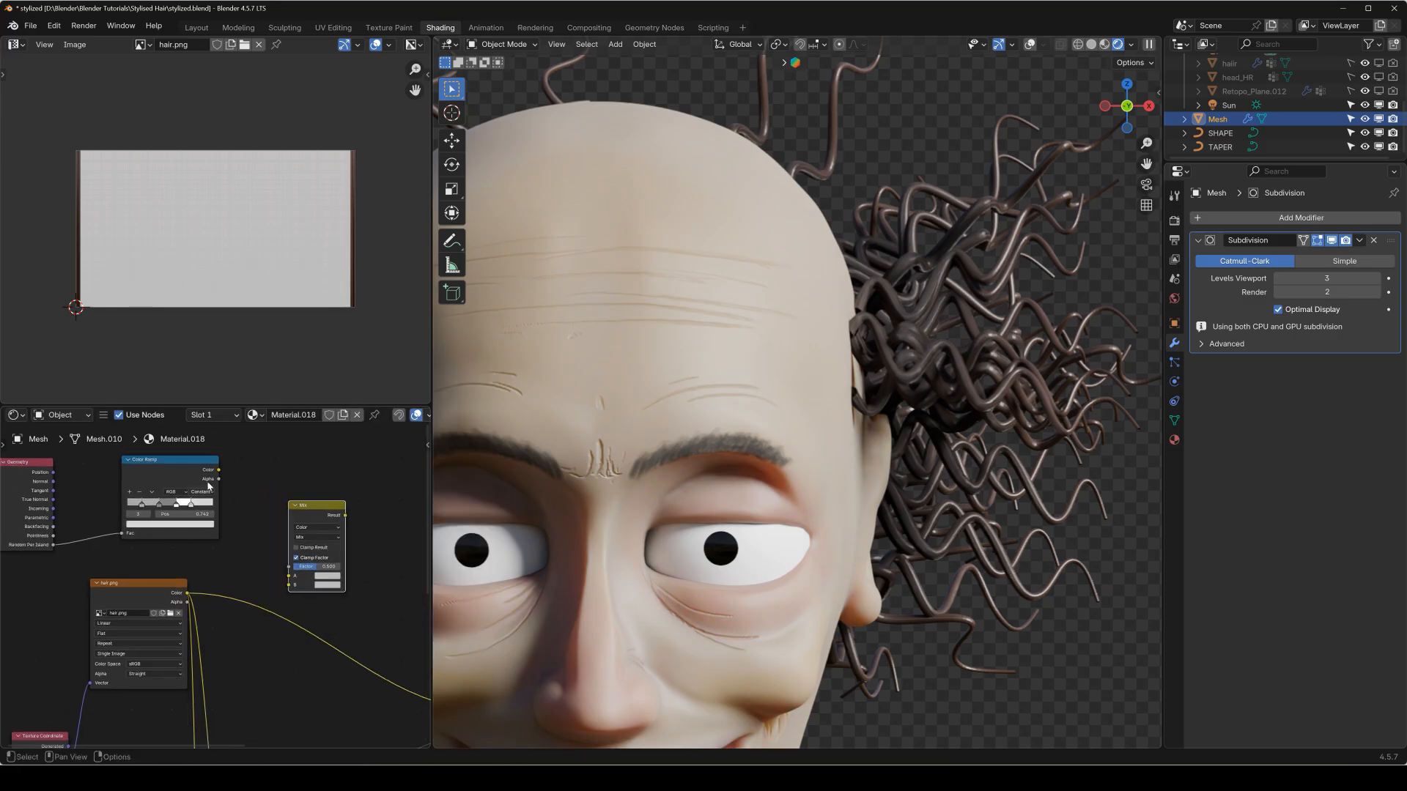
left_click_drag(187, 594, 288, 577)
left_click_drag(219, 470, 294, 587)
Set the Mix node to Add with a factor of 1.000 and link its Result to the Principled BSDF's Base Color.
scroll(338, 569, "up", 1)
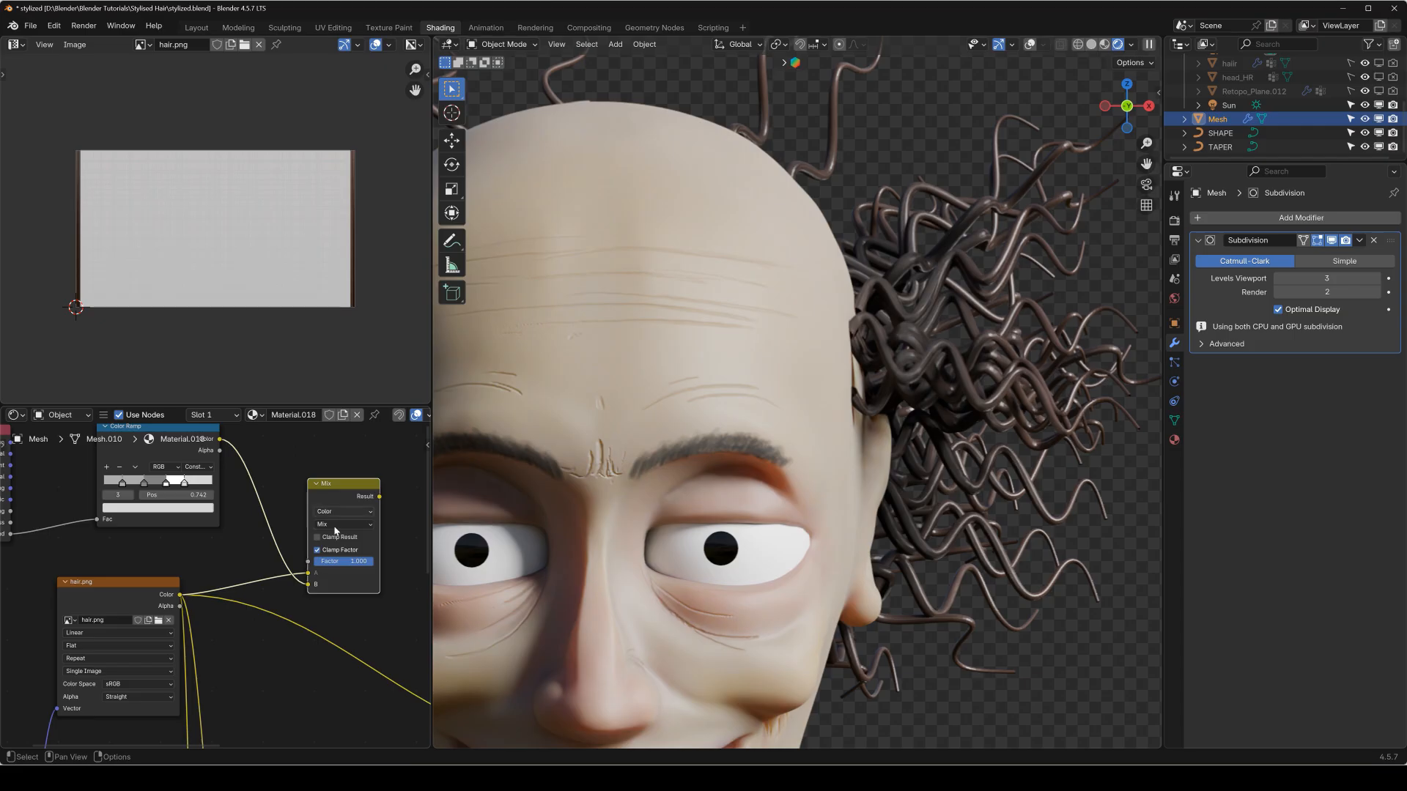
left_click(326, 524)
left_click(334, 637)
scroll(370, 586, "down", 4)
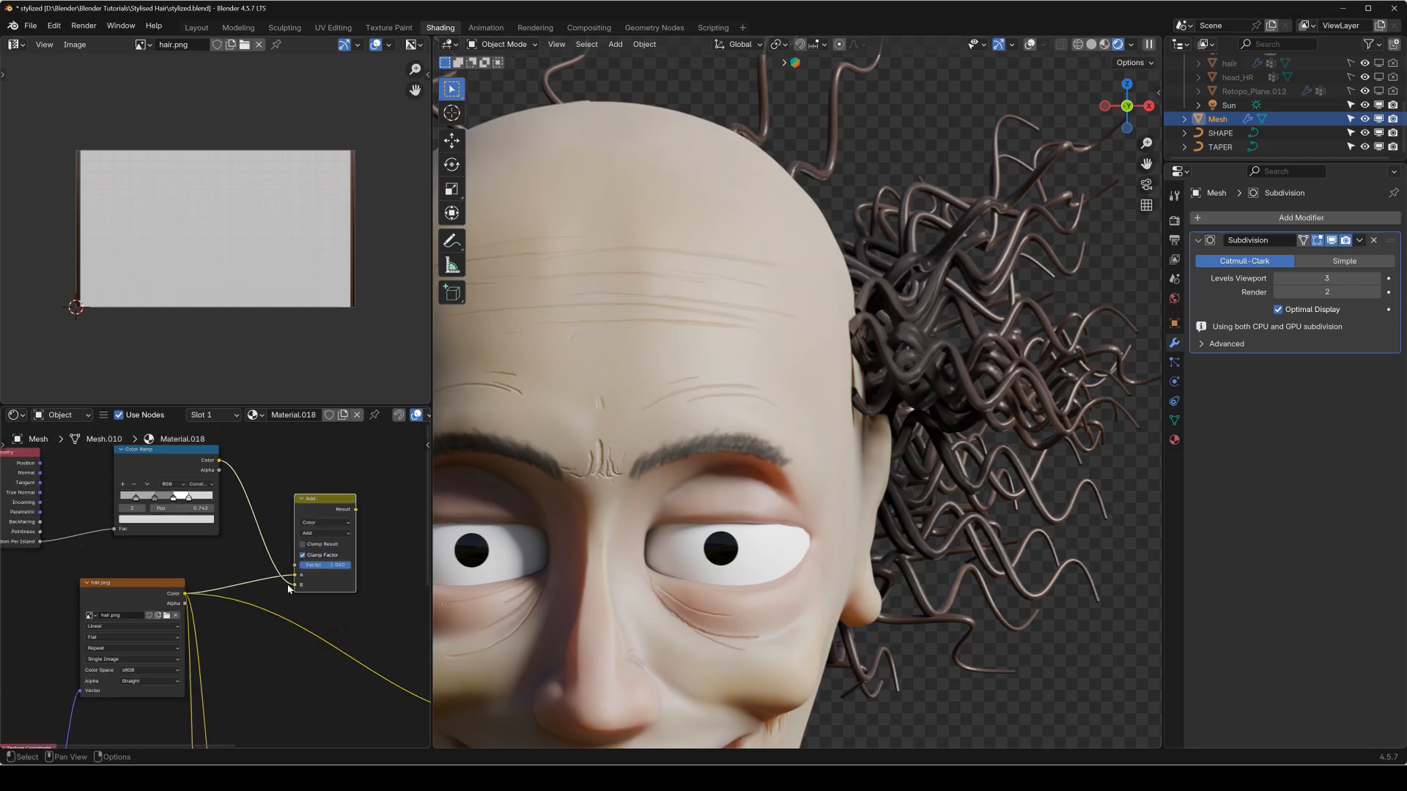
middle_click_drag(382, 585, 141, 551)
left_click_drag(133, 486, 271, 666)
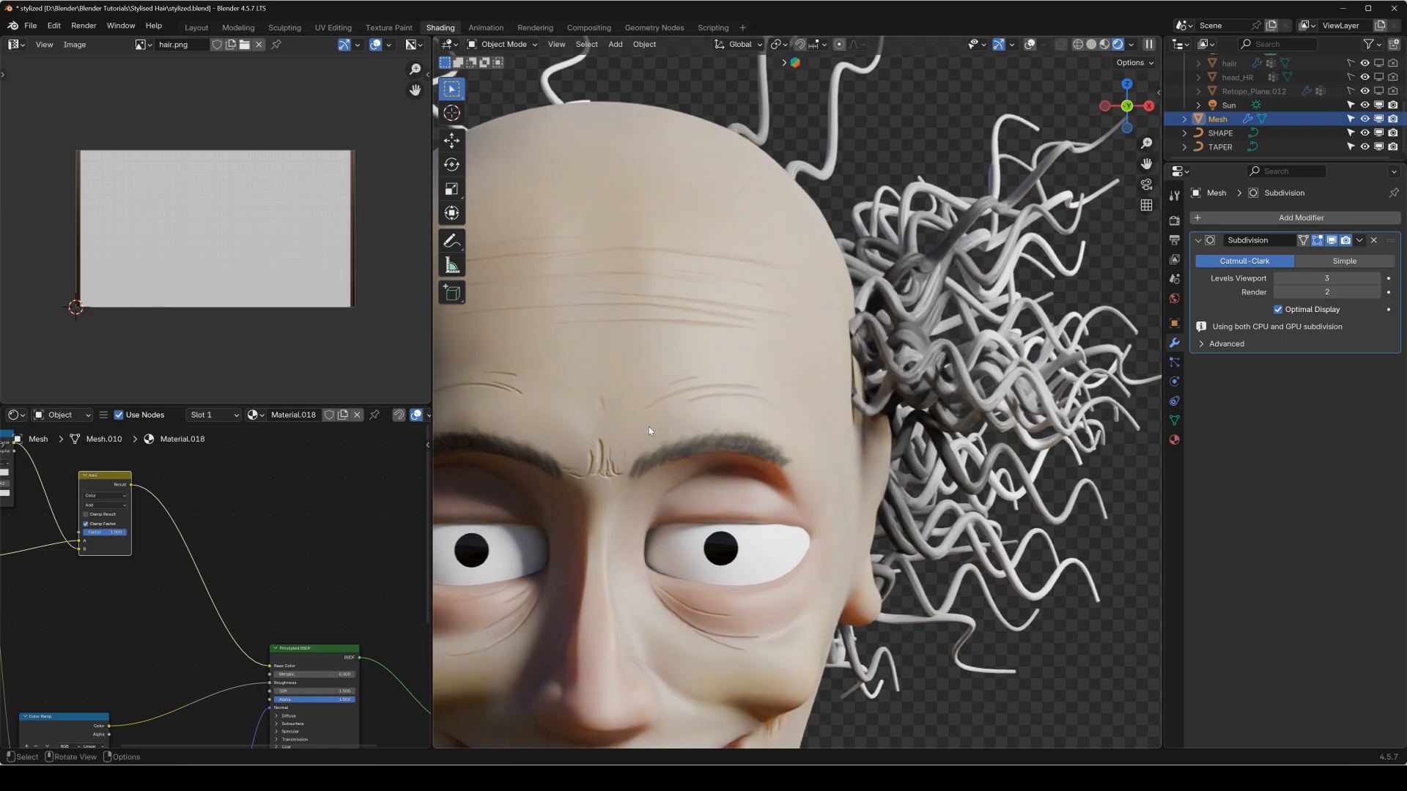
Examine the color variation between strands up close and from the front, then review the Geometry and Color Ramp nodes.
scroll(710, 376, "down", 5)
middle_click_drag(749, 335, 828, 469)
scroll(667, 384, "up", 6)
scroll(607, 410, "down", 4)
scroll(721, 415, "up", 3)
scroll(723, 408, "down", 4)
key("KP_1")
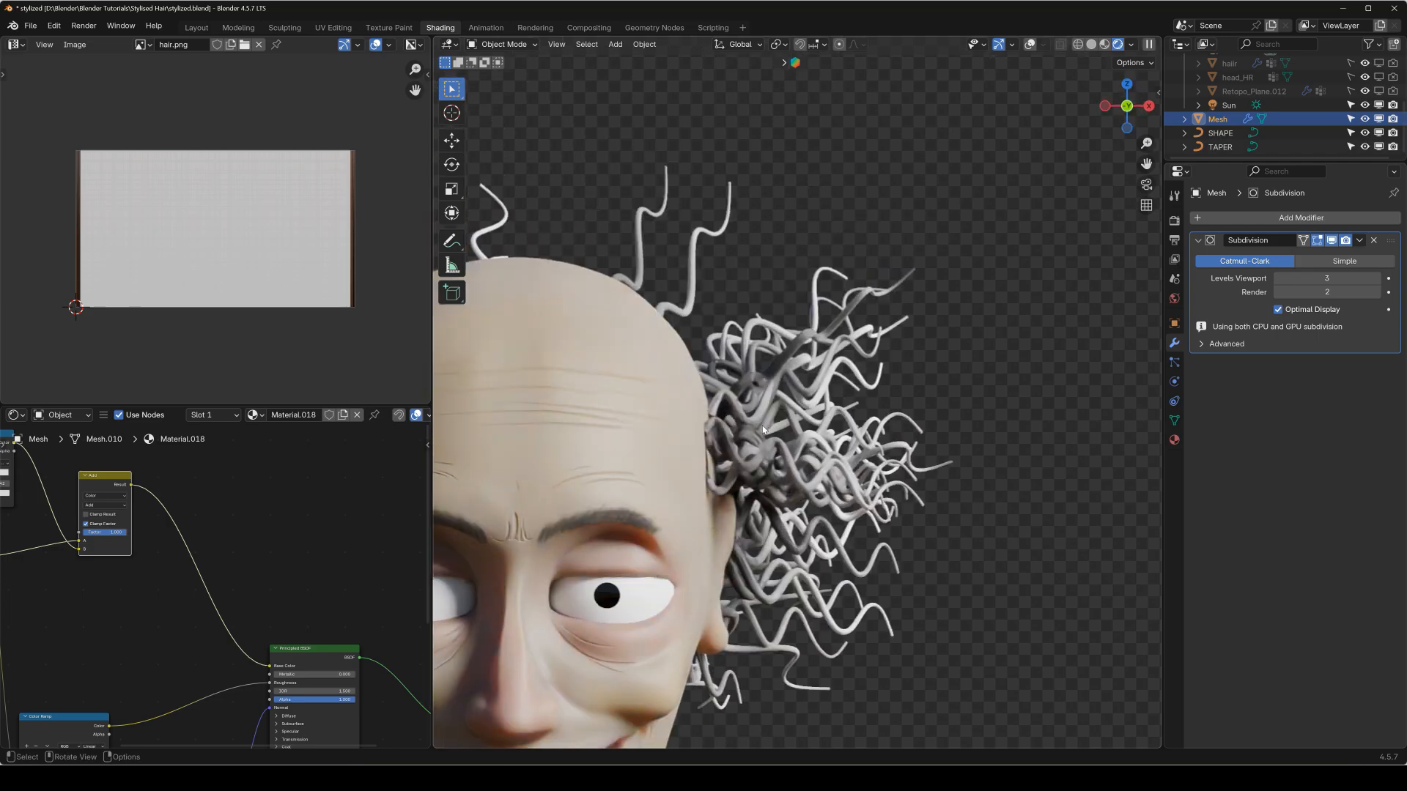
scroll(796, 462, "down", 3)
scroll(220, 561, "down", 7)
middle_click_drag(59, 574, 198, 562)
scroll(202, 542, "up", 8)
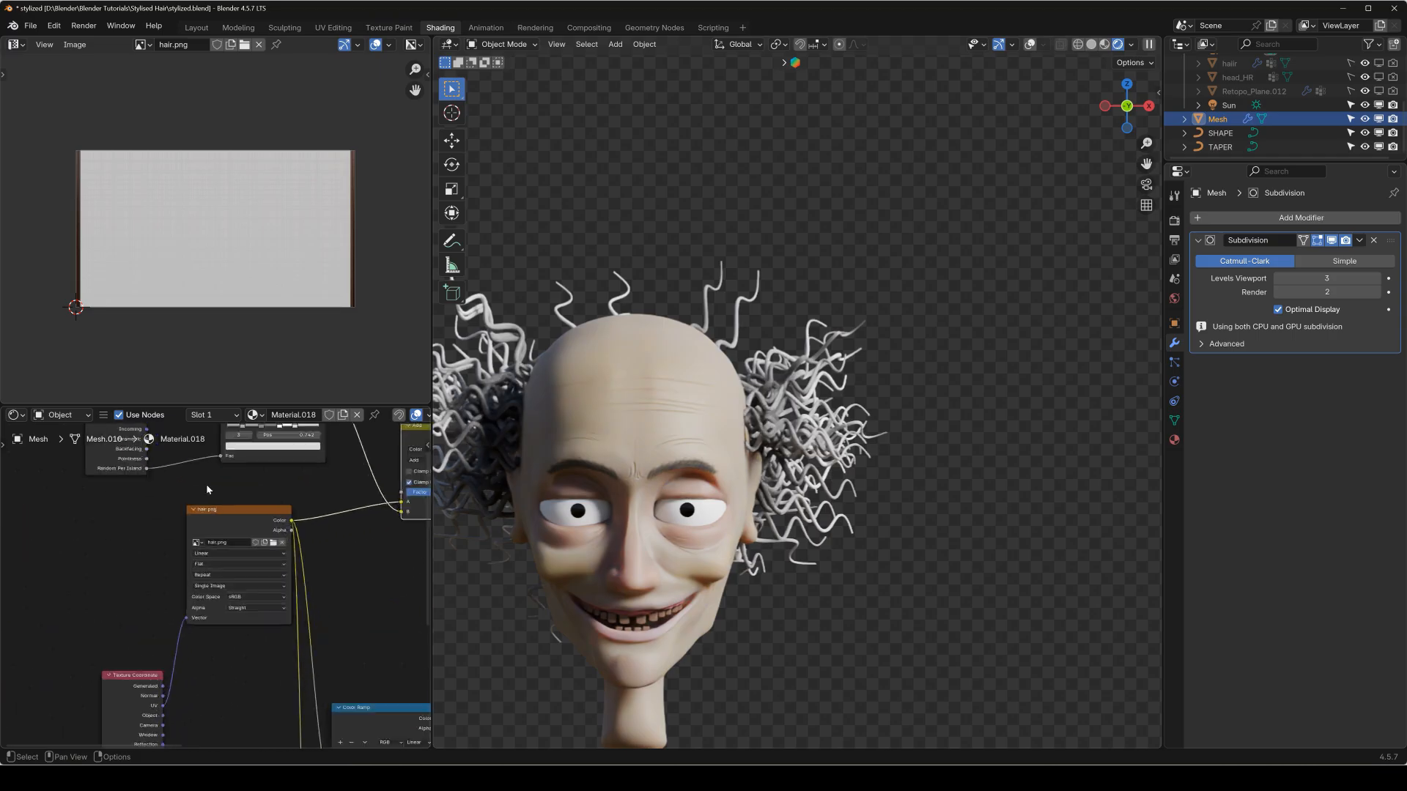
middle_click_drag(205, 484, 203, 574)
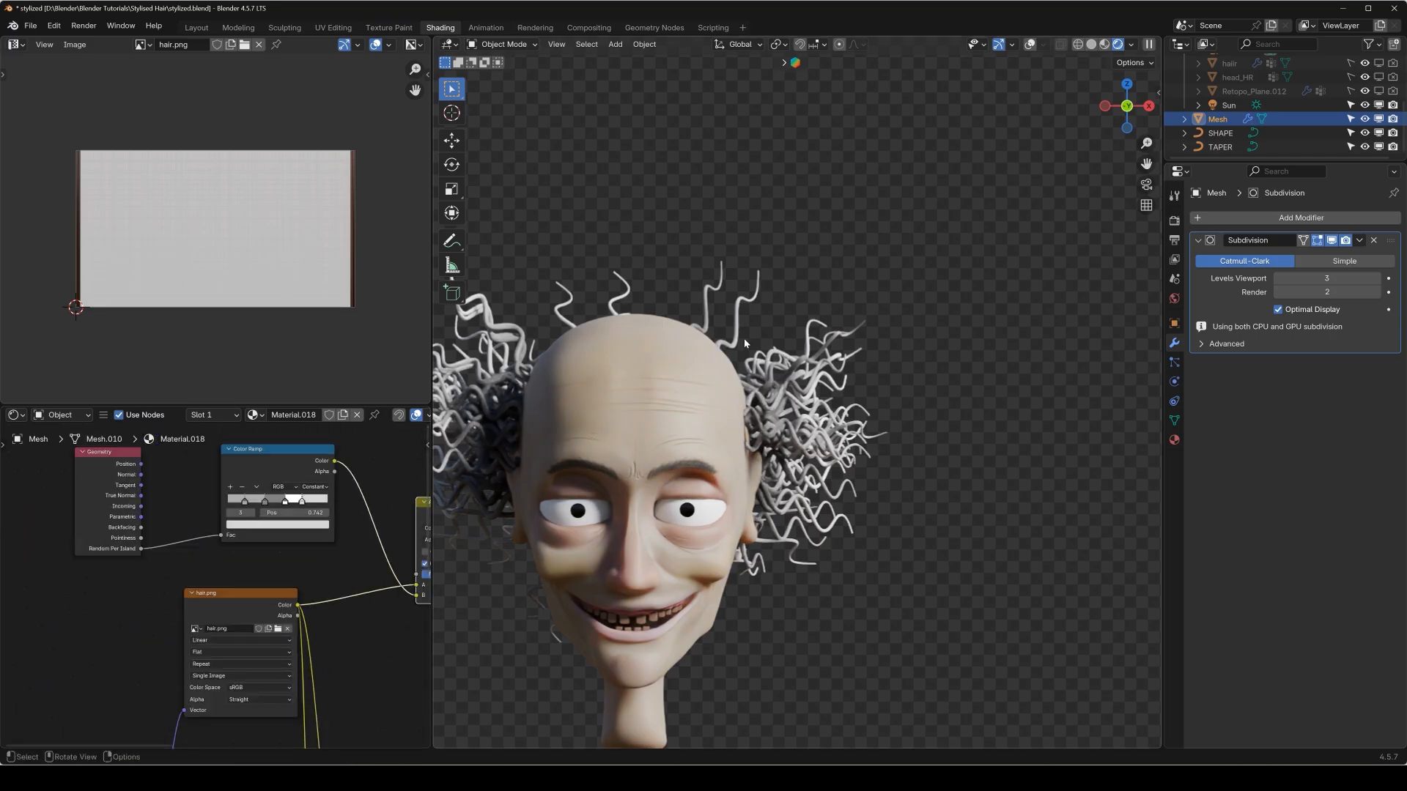
Examine the finished hair on the whole head from the side and the front.
middle_click_drag(668, 388, 854, 381)
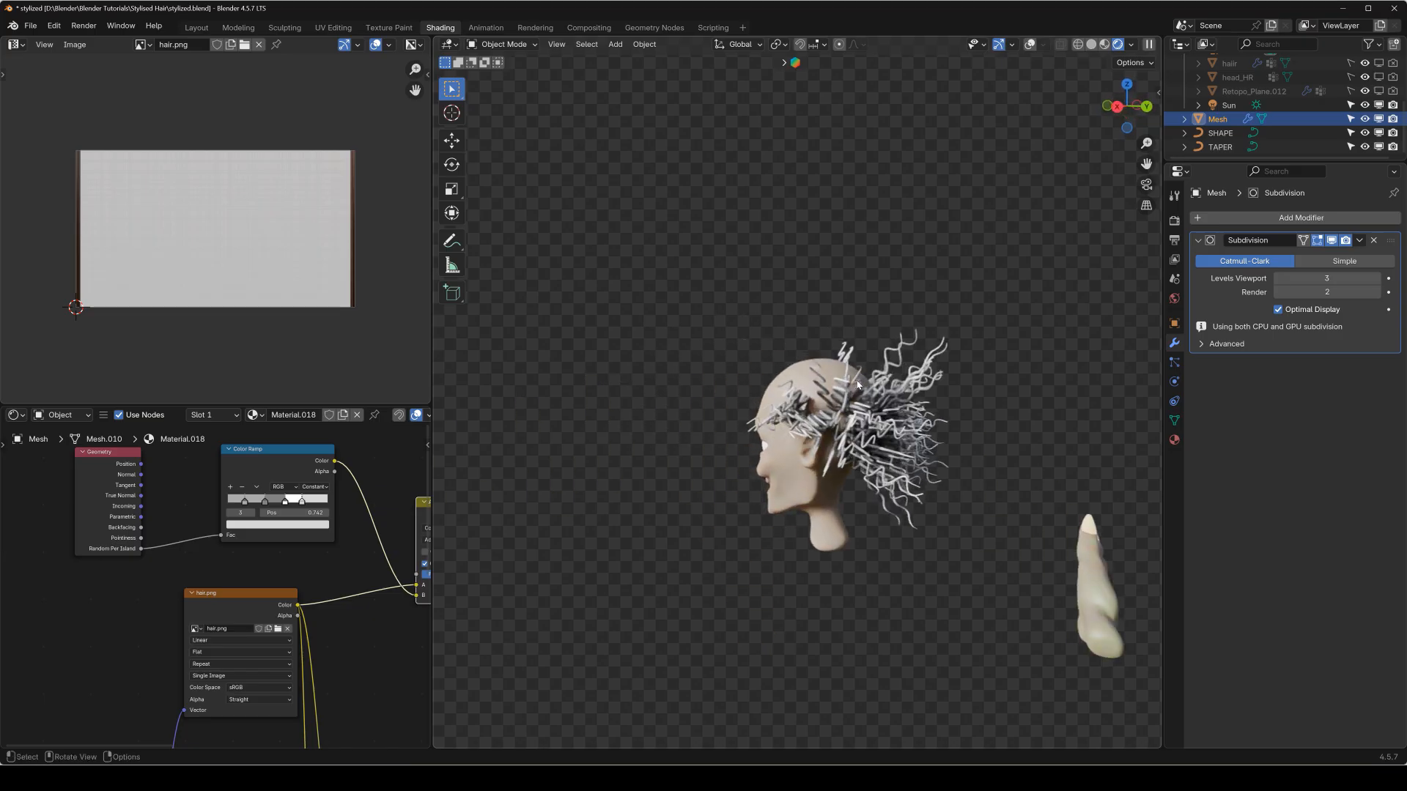
key("KP_1")
middle_click_drag(717, 405, 902, 374, "shift")
key("KP_1")
scroll(743, 386, "up", 4)
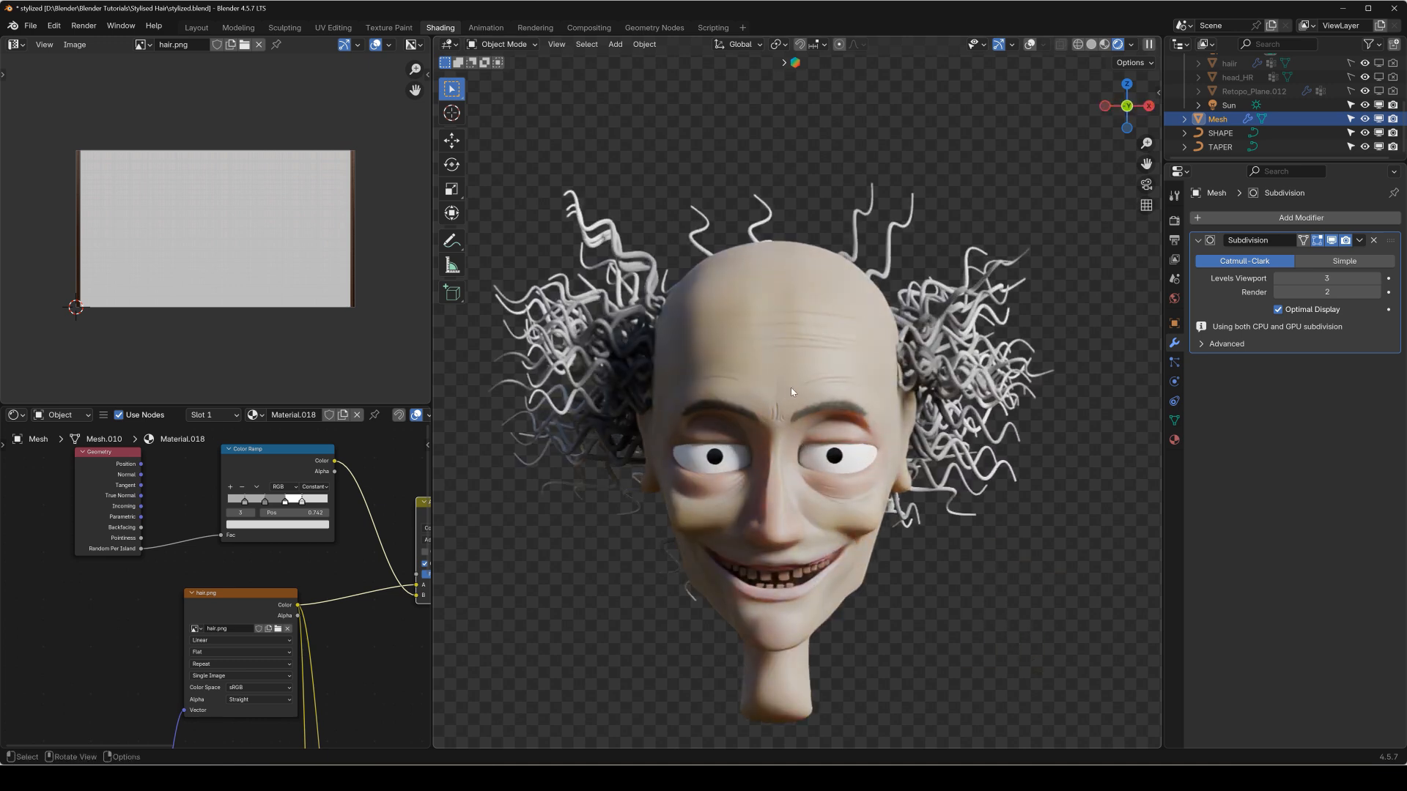
scroll(989, 339, "down", 3)
Collapse the main Collection in the outliner, exclude the Mr_RIAN collection and enable BESSY_SCHOOL.
scroll(1286, 151, "up", 5)
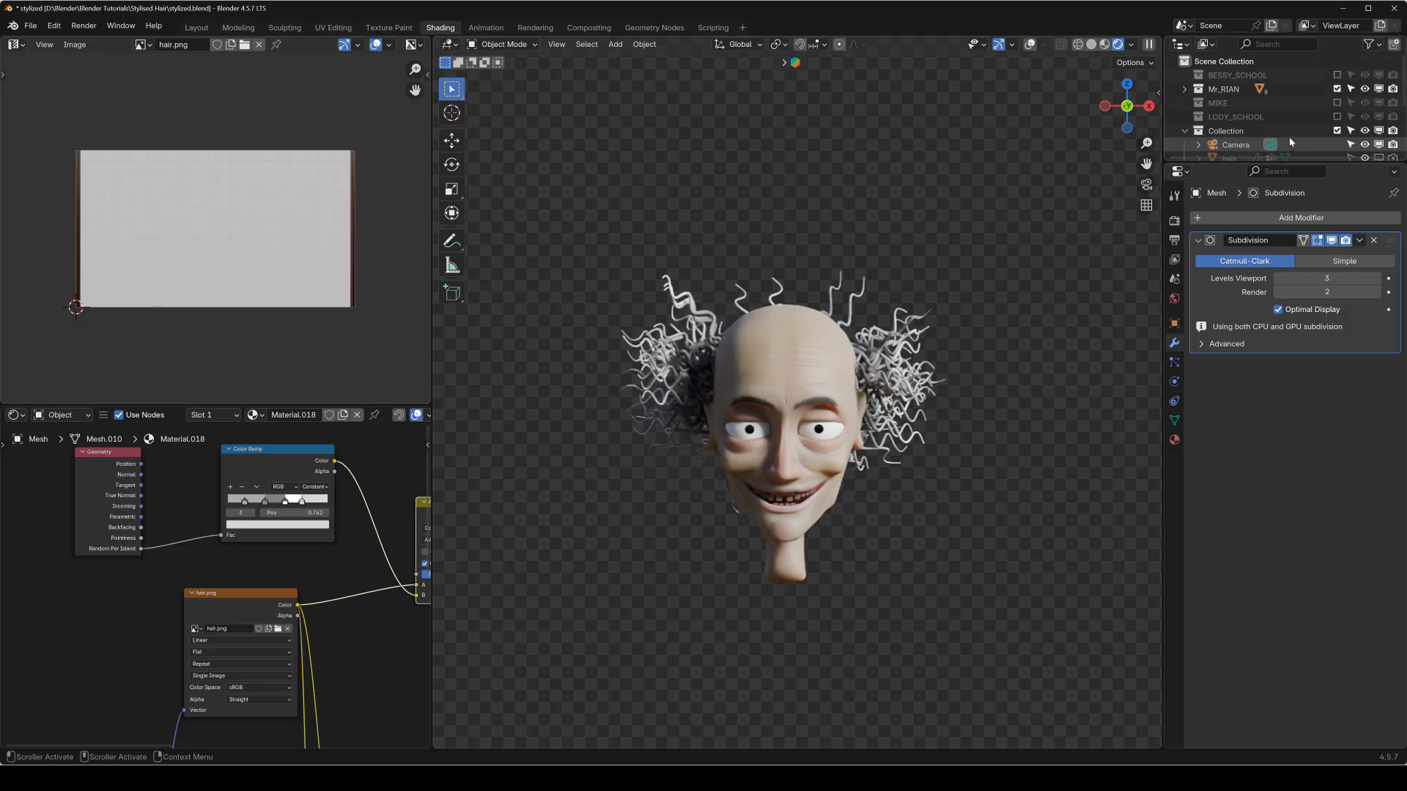
left_click(1185, 130)
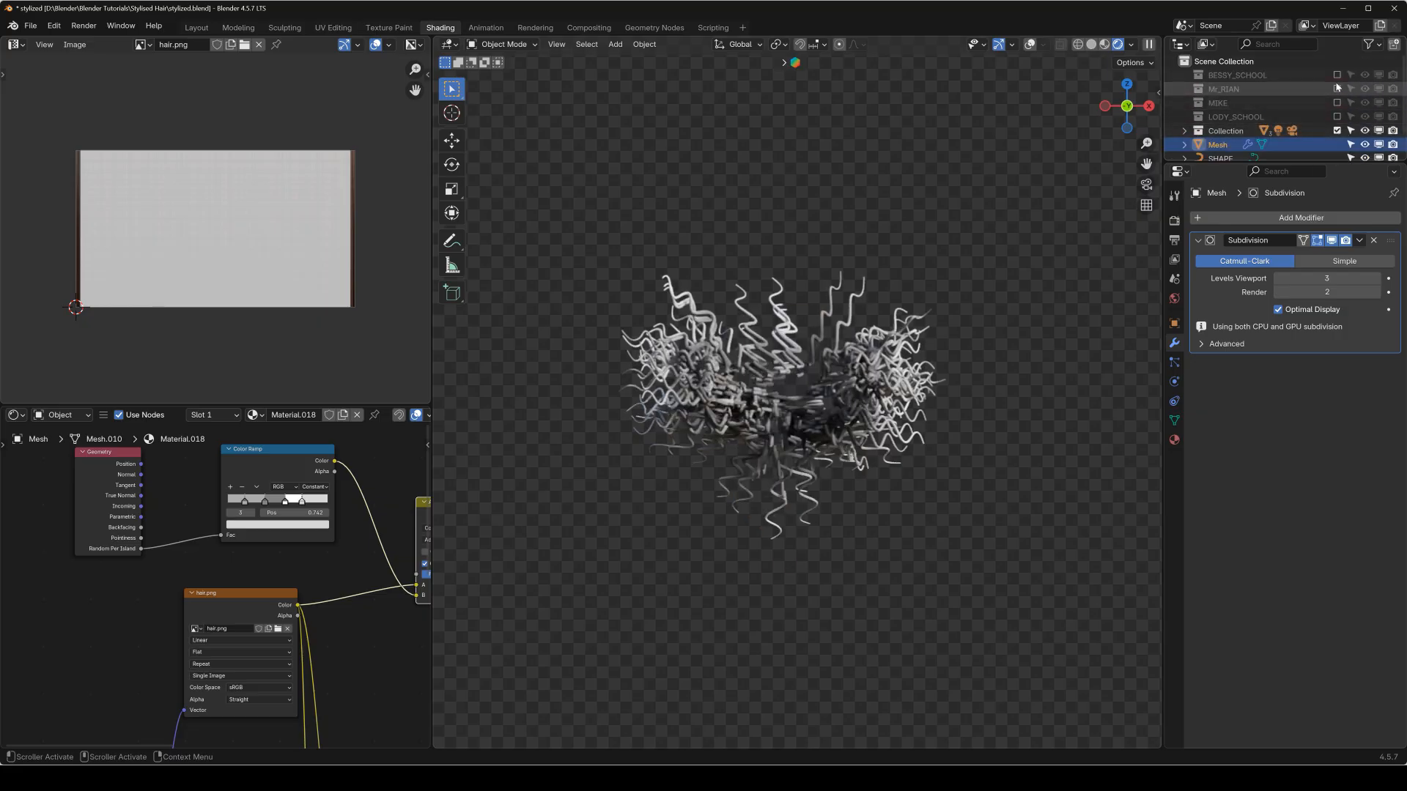
left_click(1337, 76)
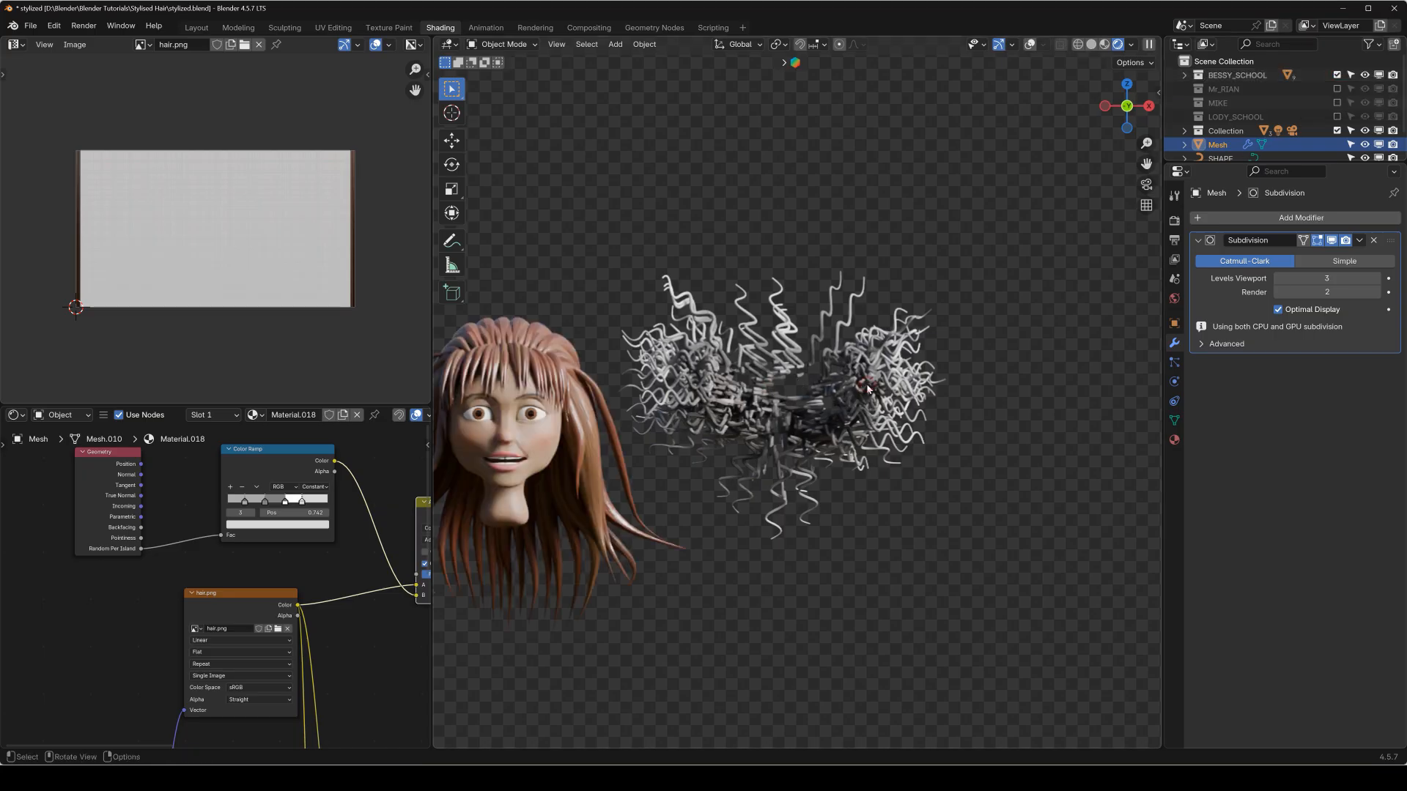
Show the viewport overlays and move the hair mesh into the Mr_RIAN collection.
key("shift+alt+z")
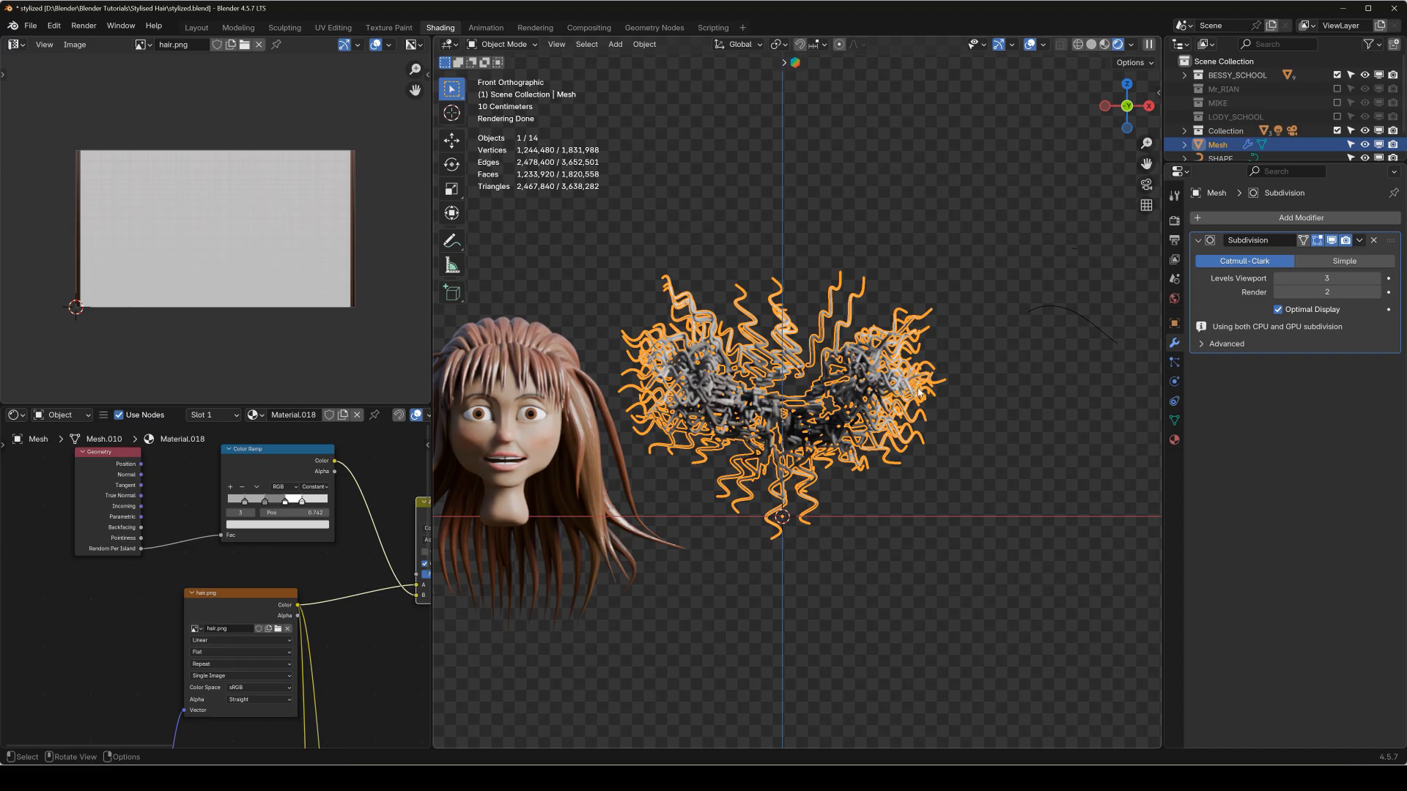
key("m")
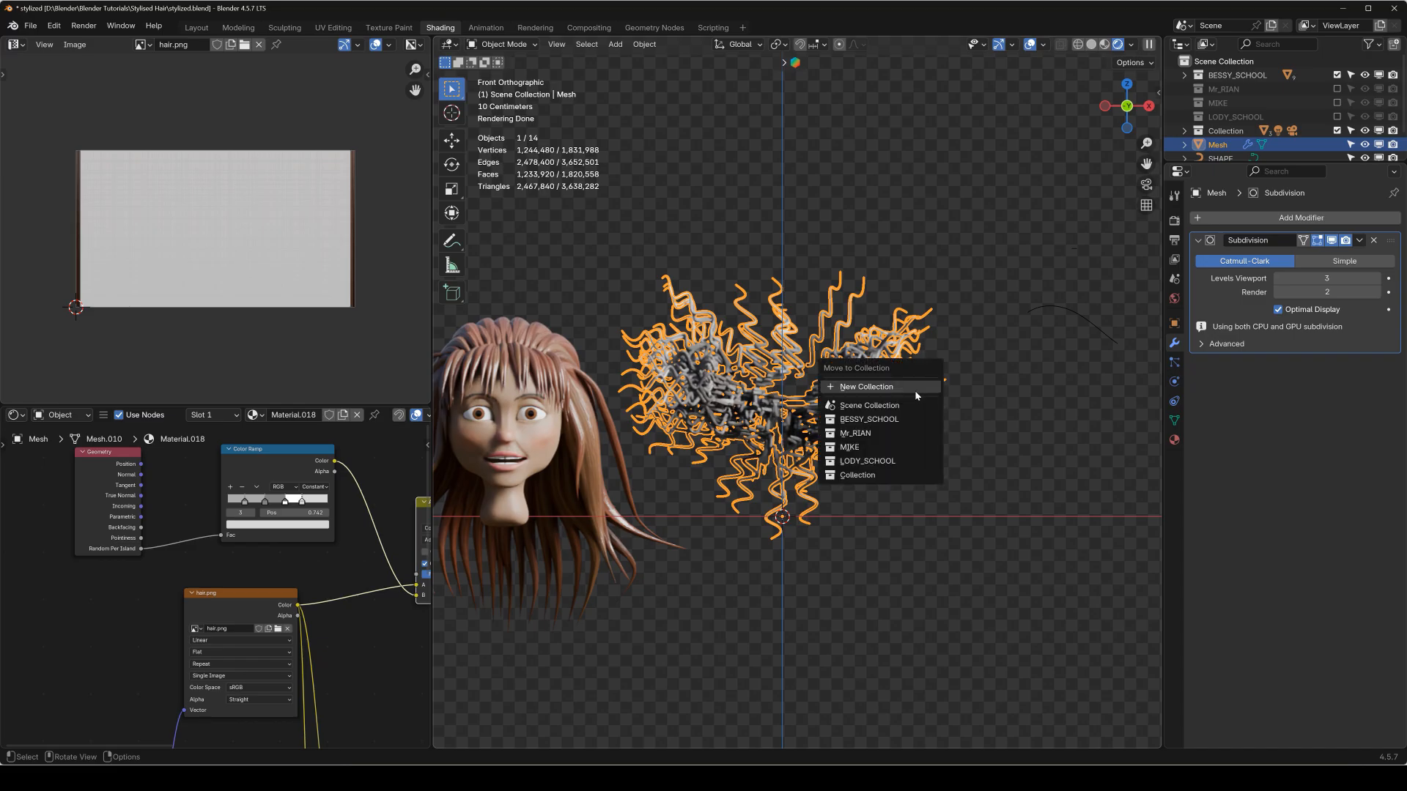
left_click(879, 433)
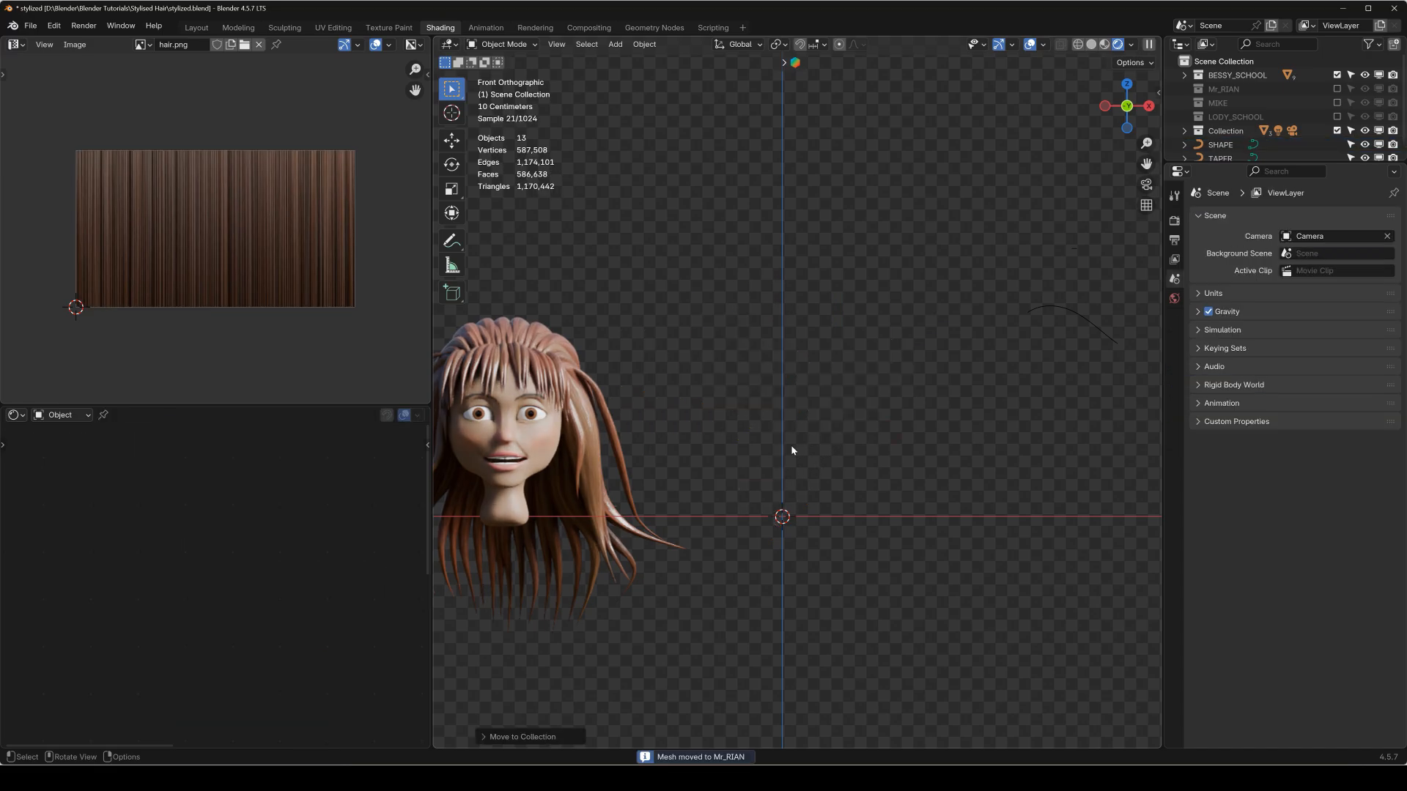
Examine the strand texture and per-strand color variation on the BESSY_SCHOOL character's fringe up close.
middle_click_drag(790, 445, 970, 434, "shift")
scroll(970, 434, "up", 4)
middle_click_drag(847, 440, 661, 421)
scroll(901, 439, "up", 7)
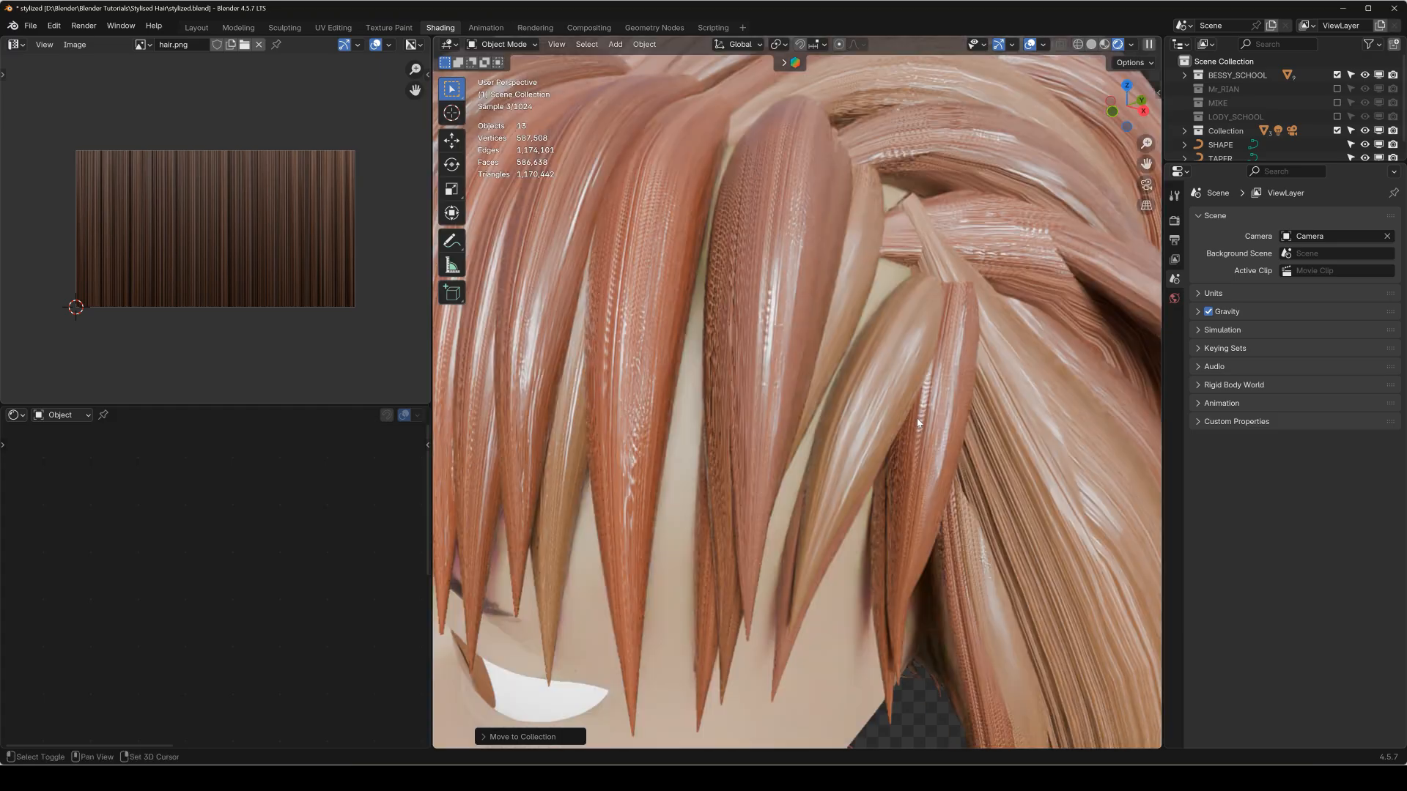
scroll(884, 466, "up", 3)
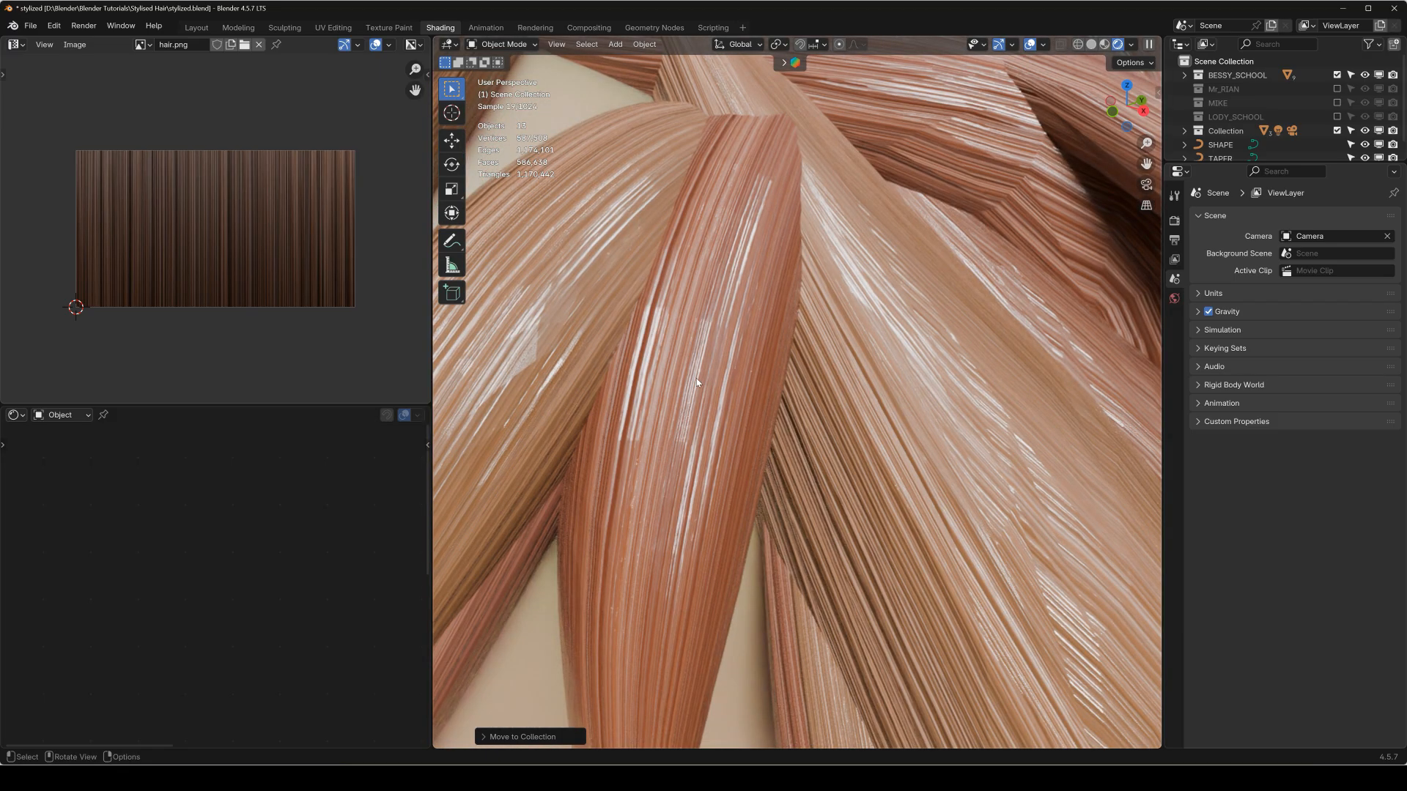
scroll(697, 381, "down", 3)
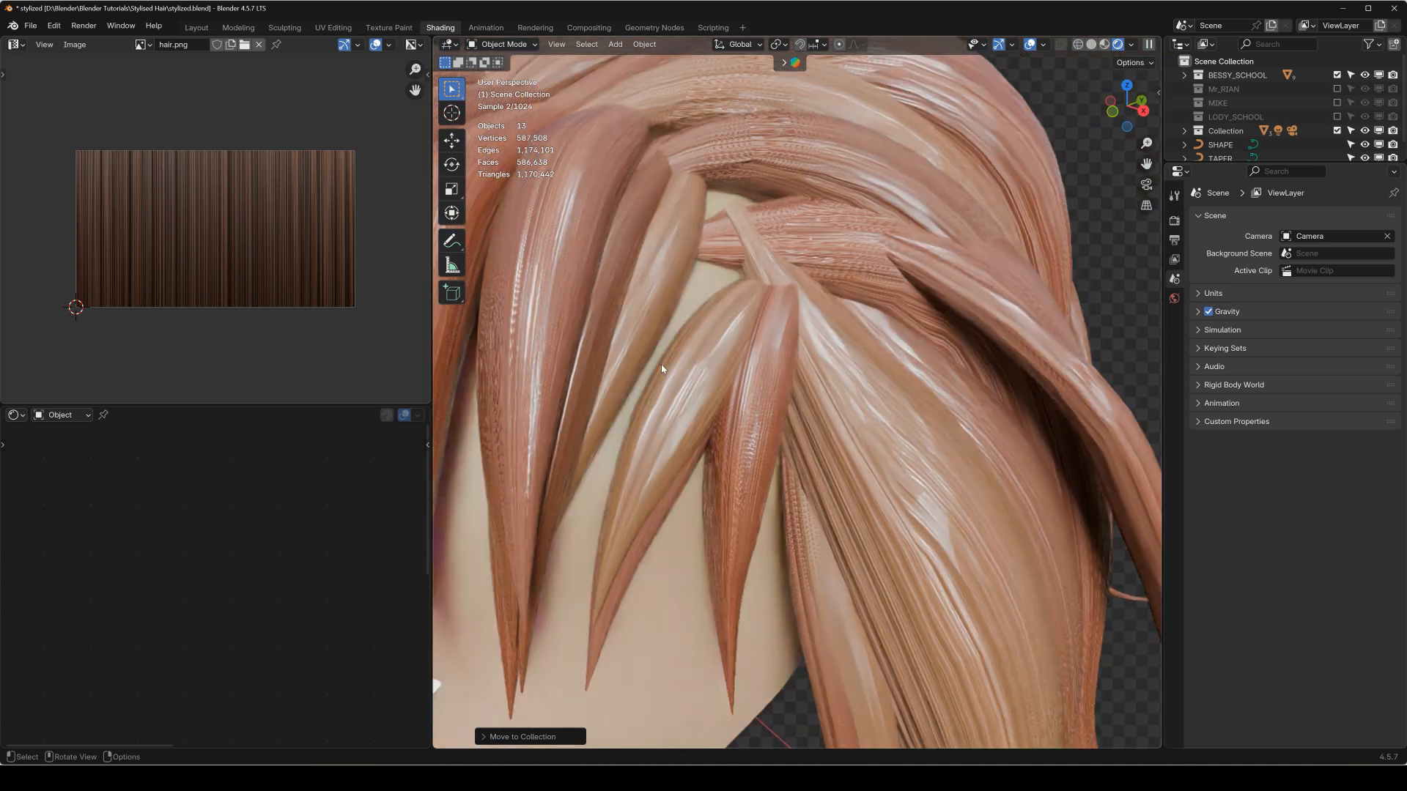
middle_click_drag(641, 336, 817, 361, "shift")
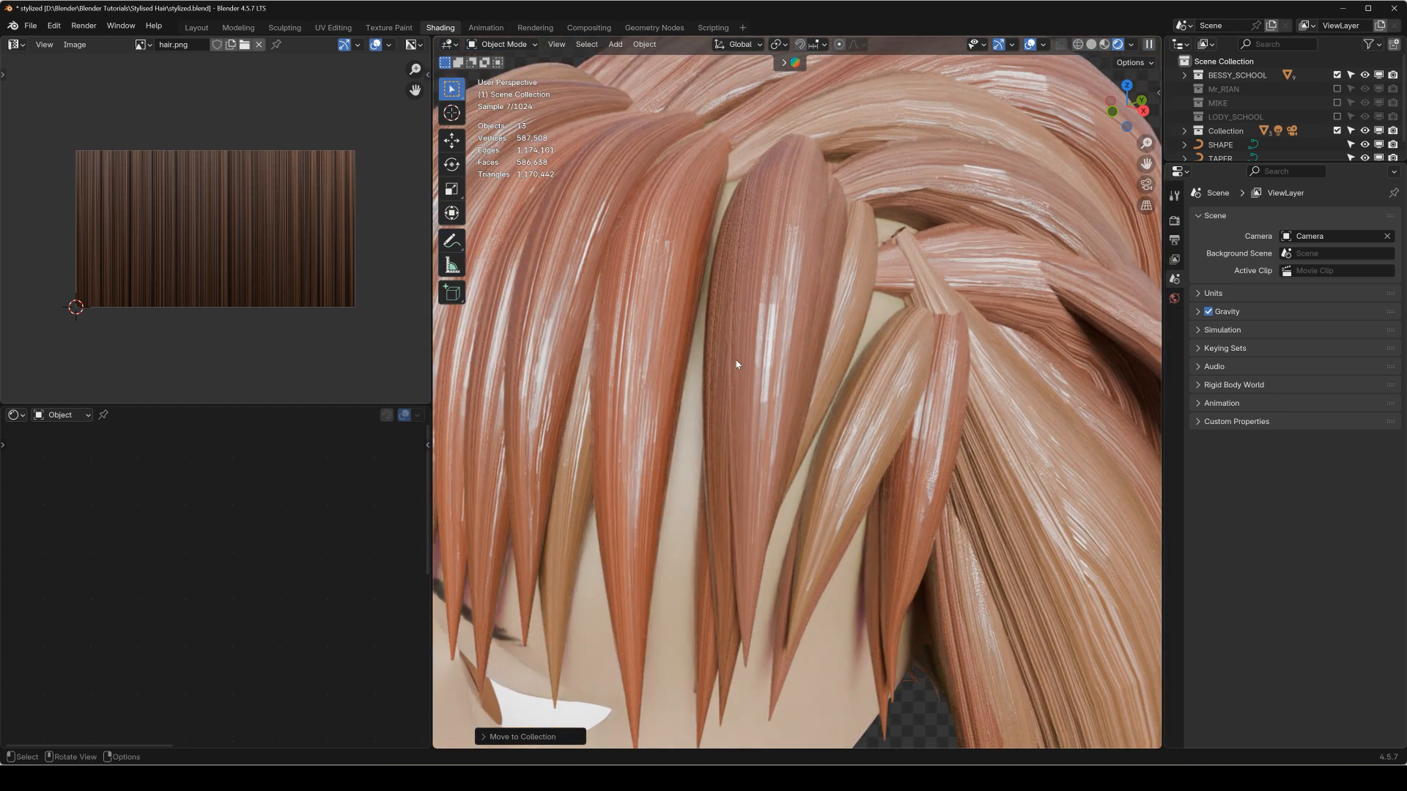
Examine the BESSY_SCHOOL character's whole hairstyle from the front and at an angle.
key("KP_1")
scroll(771, 363, "down", 6)
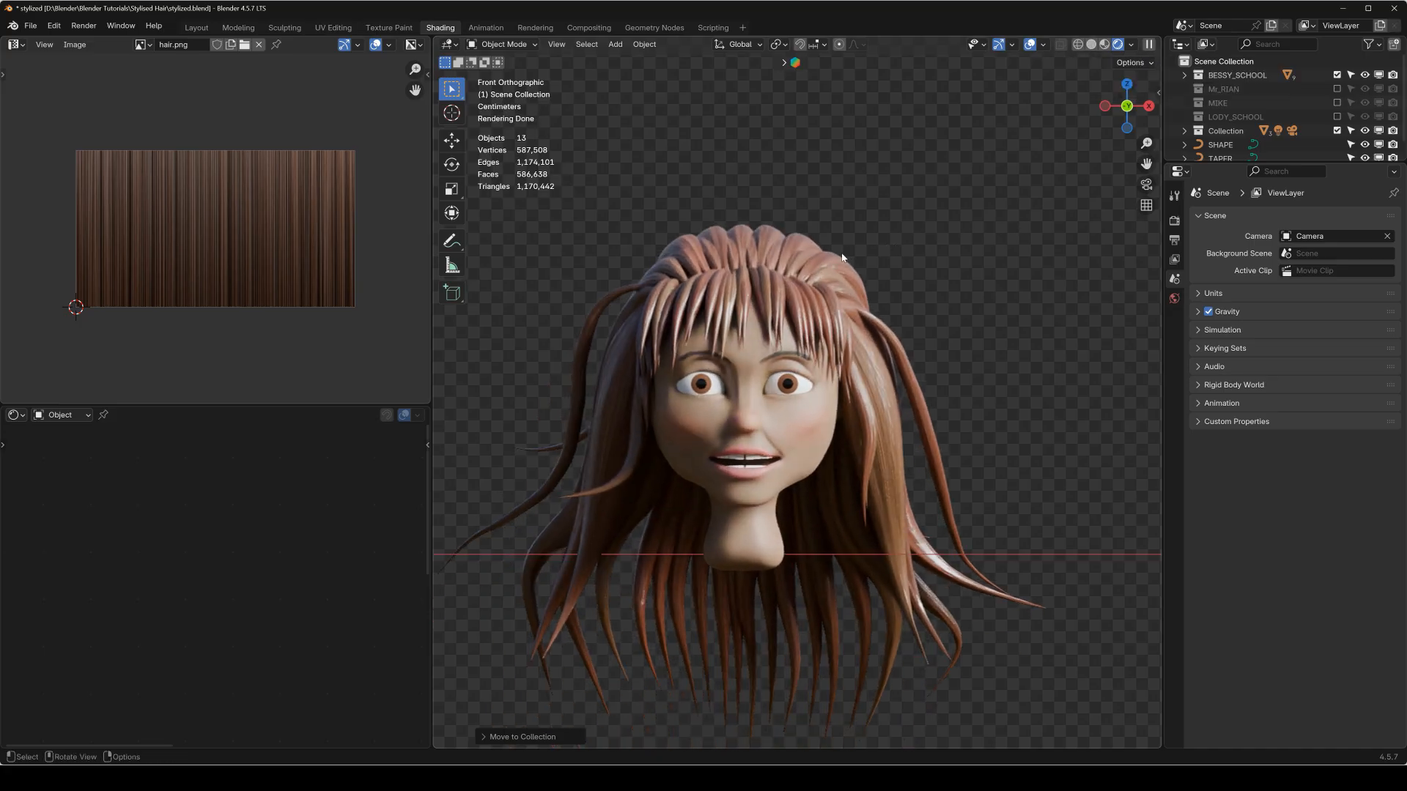
middle_click_drag(841, 258, 678, 378)
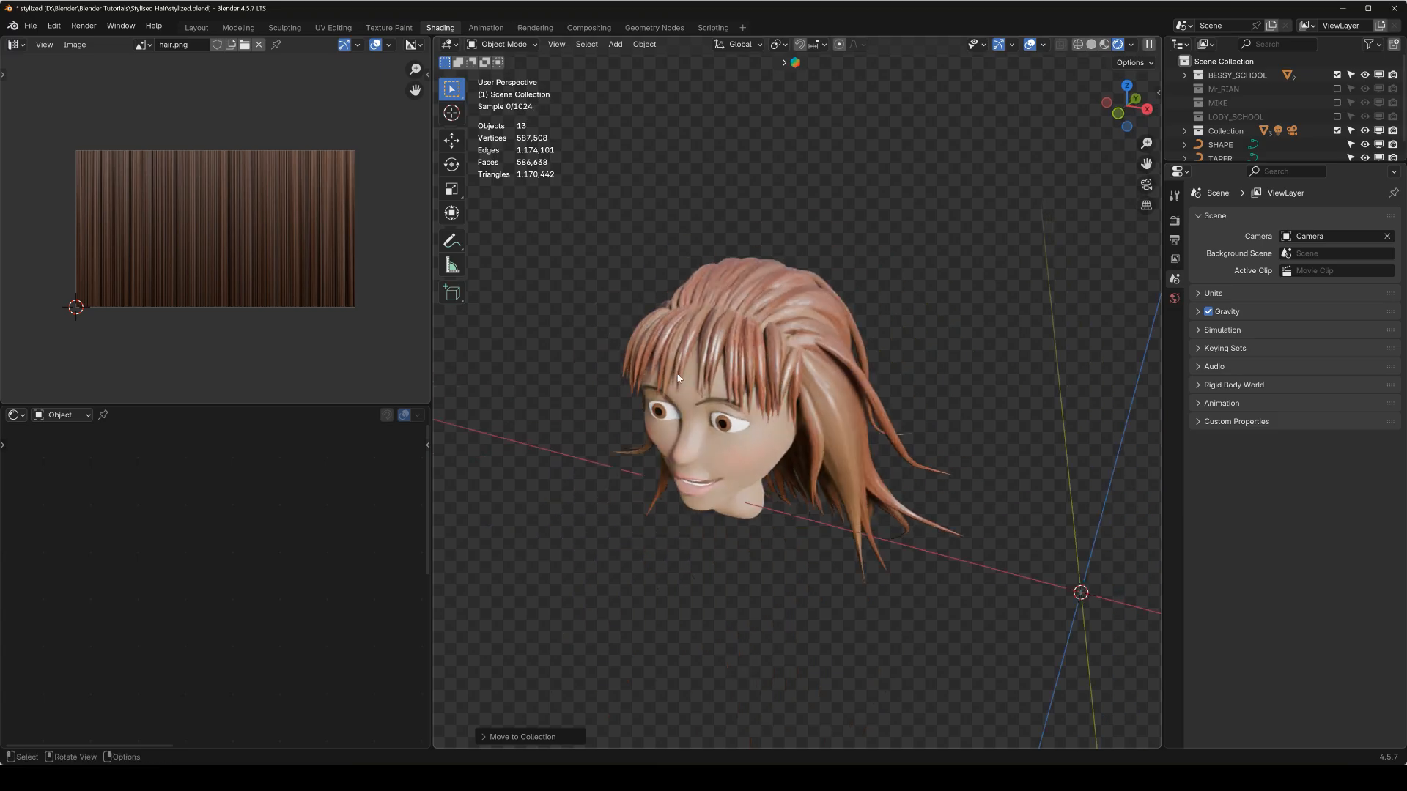
scroll(678, 378, "up", 4)
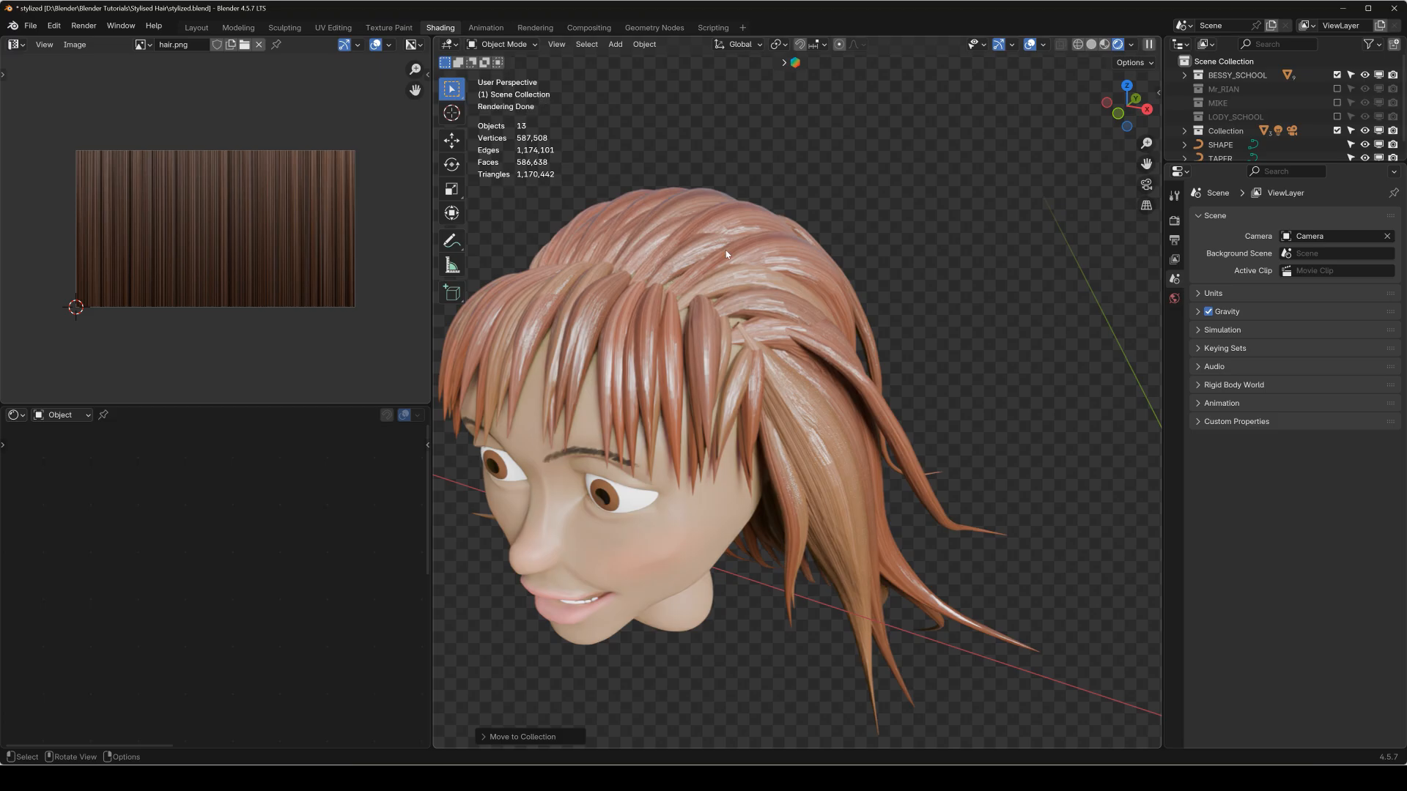
key("KP_1")
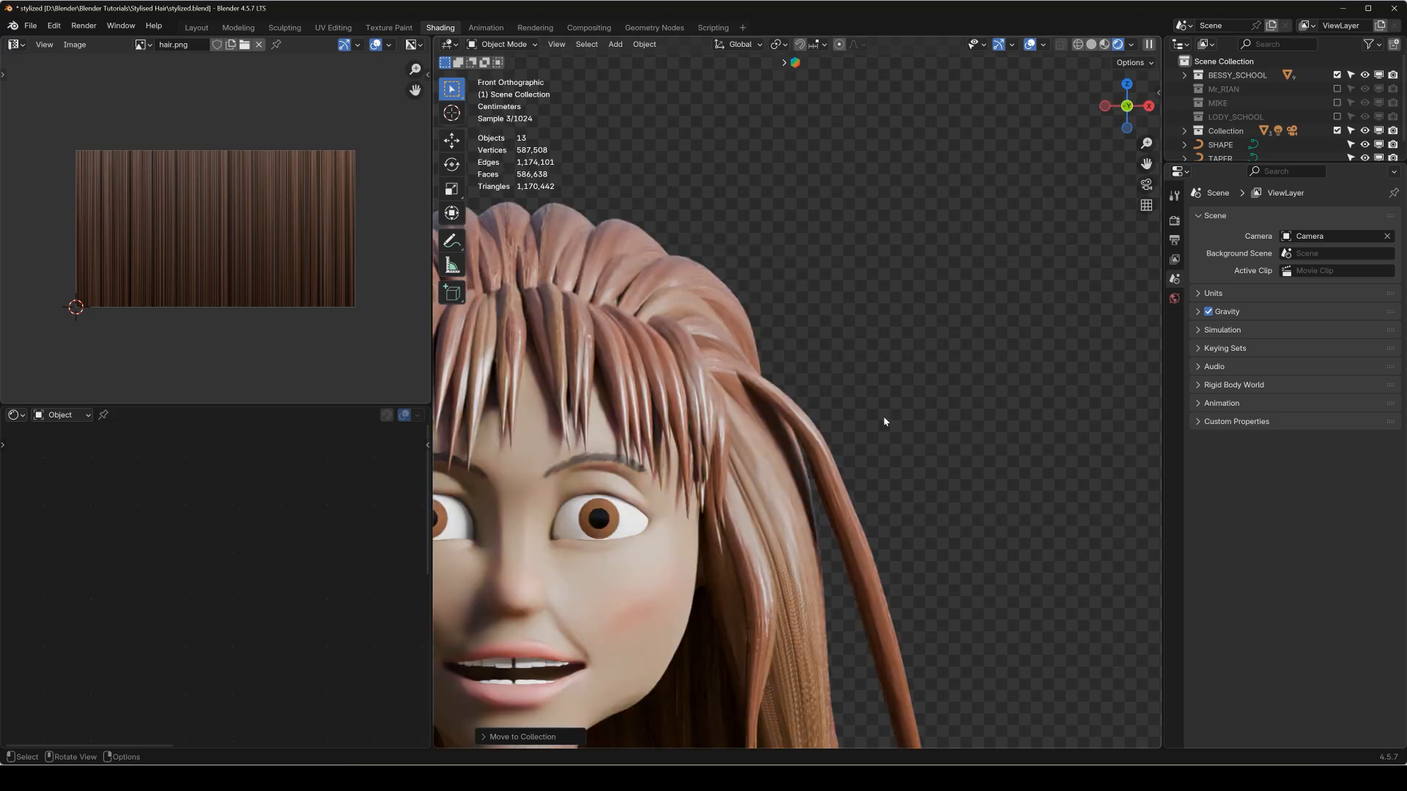
Hide the BESSY_SCHOOL character's three hair meshes so only the head and its particle hairs are displayed.
scroll(892, 628, "down", 4)
middle_click_drag(568, 455, 924, 323, "shift")
key("KP_1")
scroll(743, 222, "up", 2)
left_click(775, 187)
left_click(780, 235, "shift")
key("h")
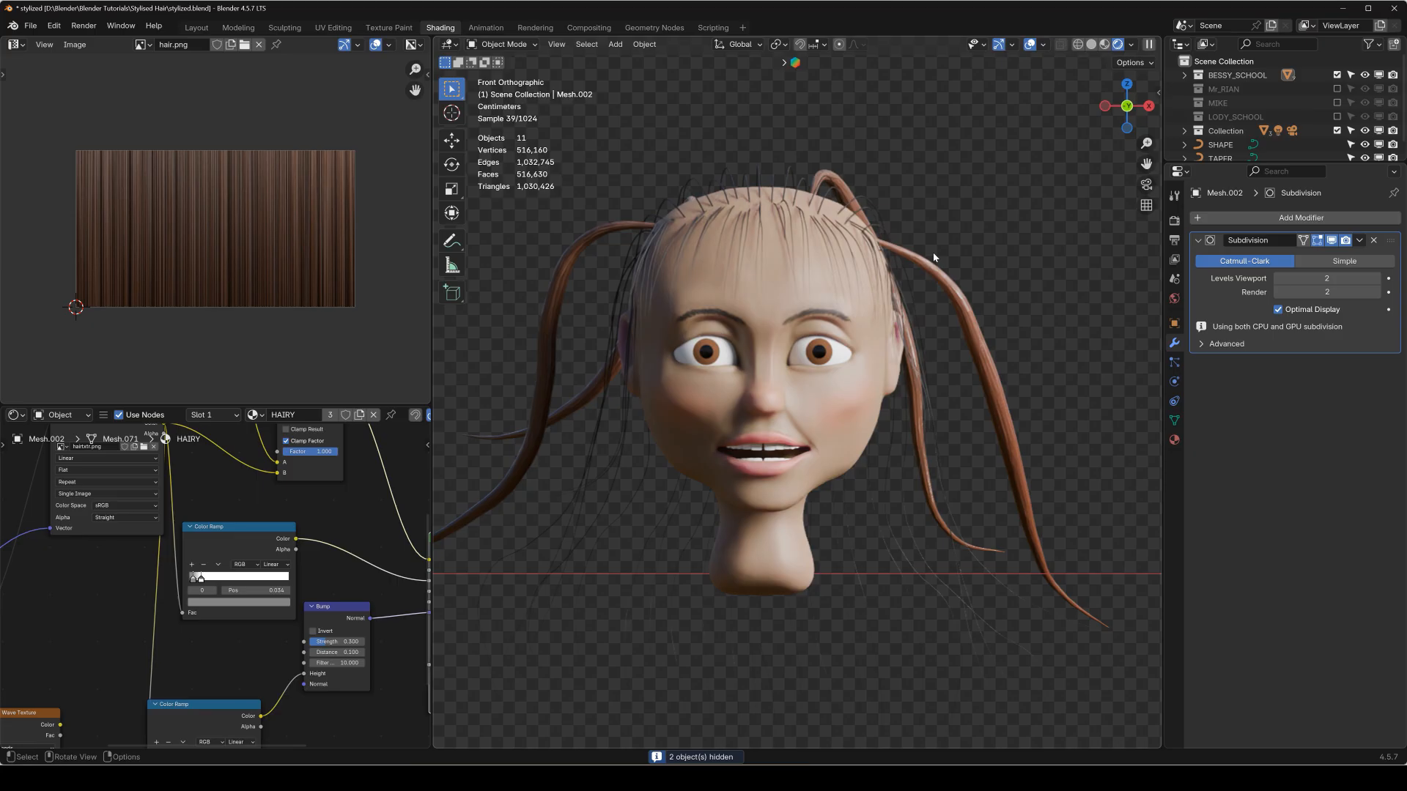
left_click(933, 257)
key("h")
Check the particle settings of the character's head mesh and of the scalp mesh.
left_click(886, 278)
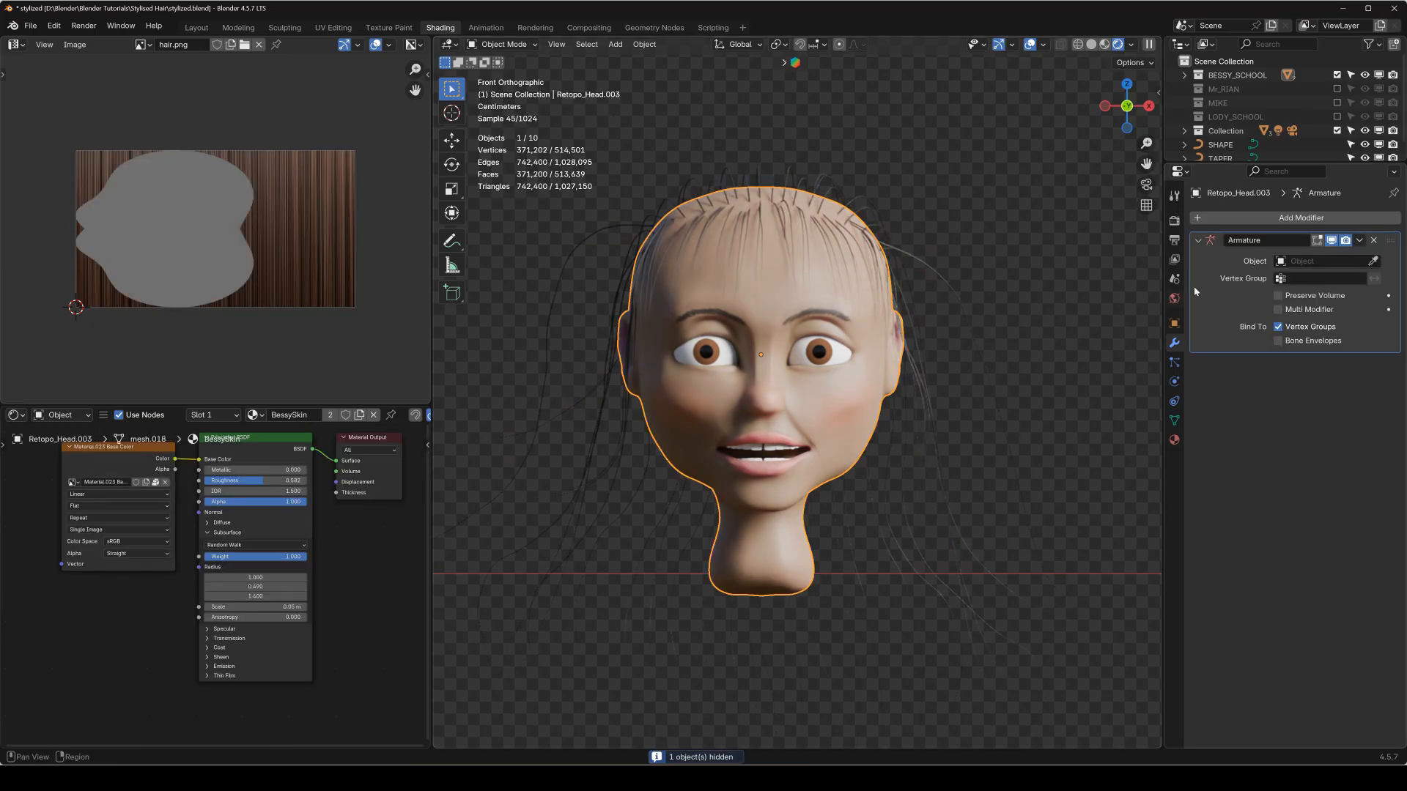
left_click(1174, 364)
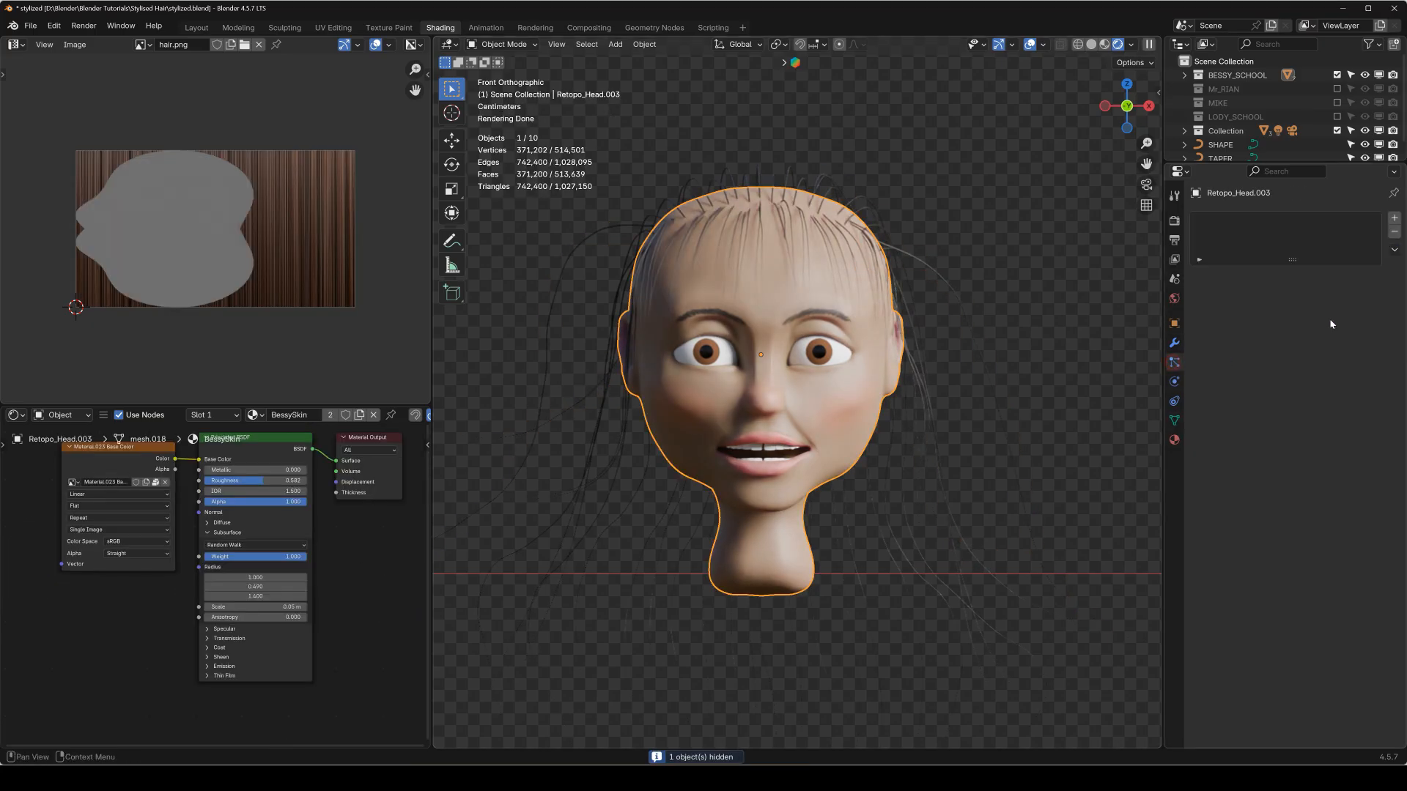
left_click(826, 299)
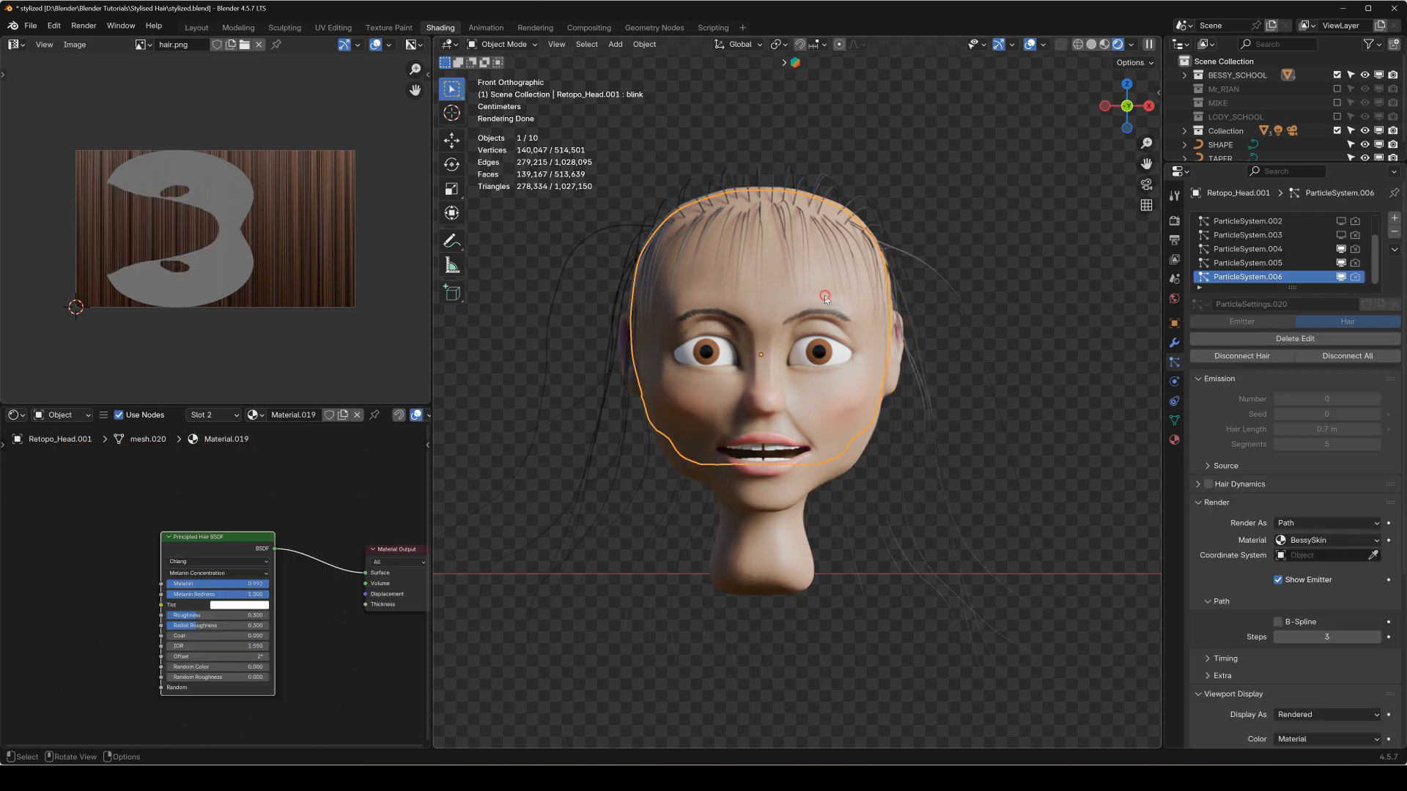
middle_click_drag(884, 269, 883, 308, "shift")
left_click(821, 444)
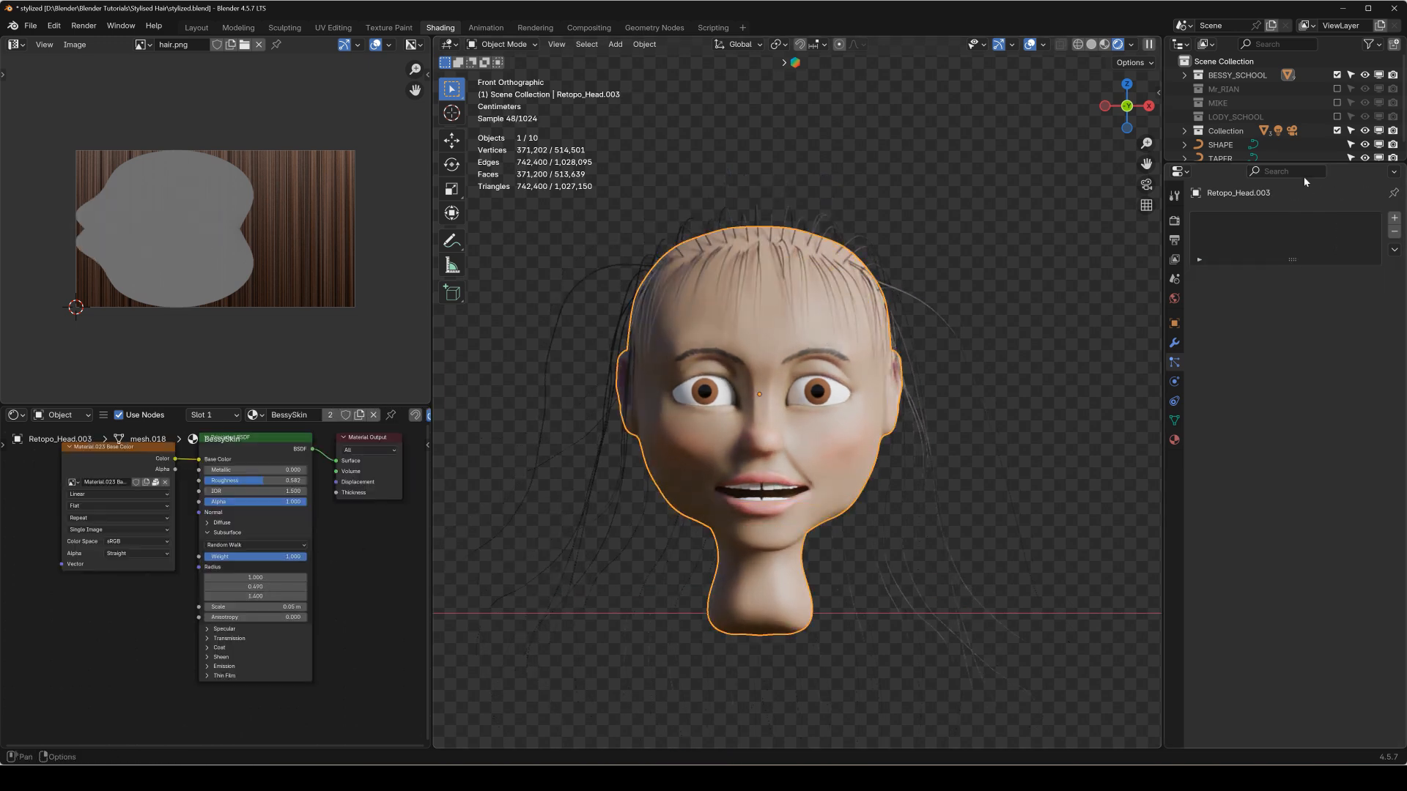
Enlarge the outliner, make Retopo_Head.003 unselectable and select the scalp mesh Retopo_Head.001.
left_click_drag(1290, 165, 1246, 265)
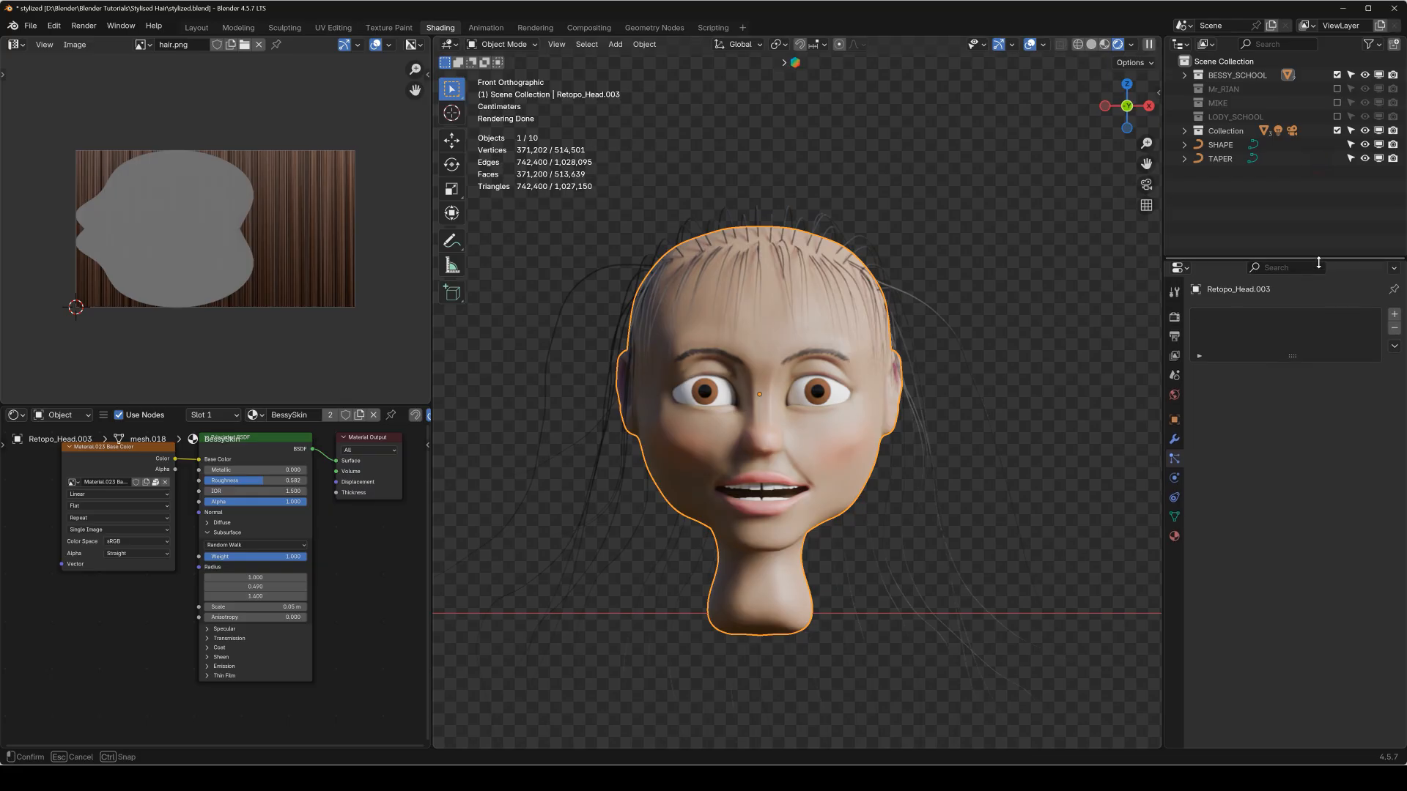
key("q")
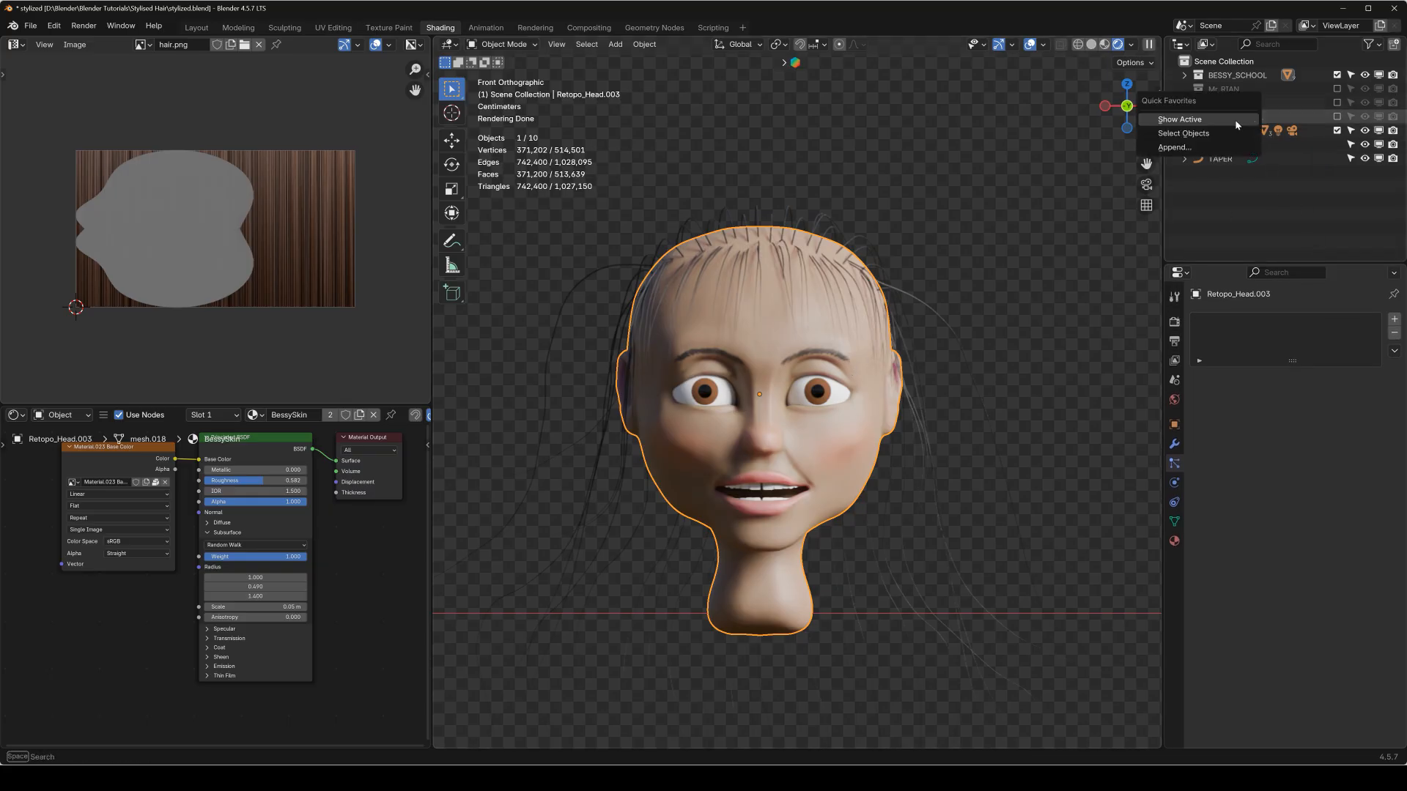
left_click(1228, 123)
left_click(1351, 152)
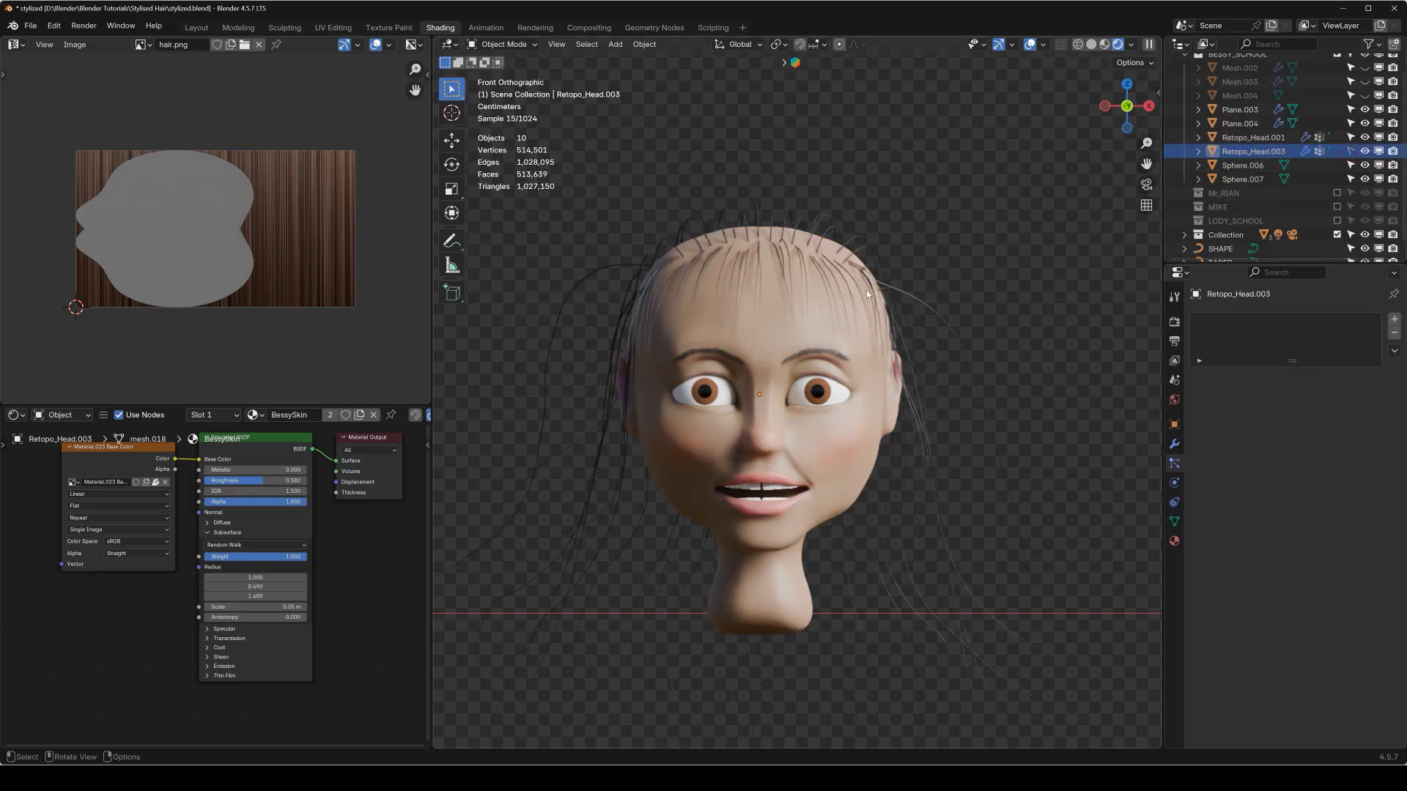
left_click(774, 319)
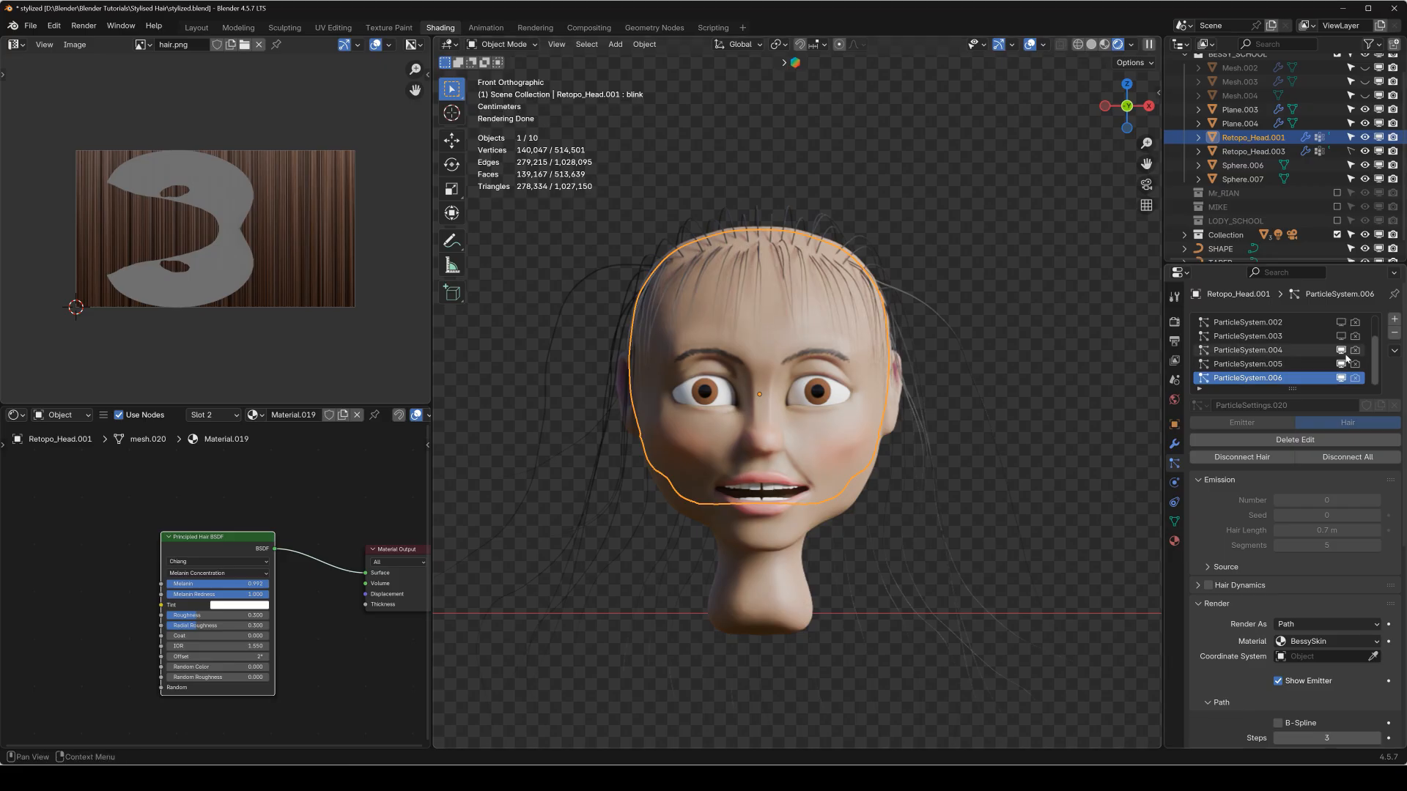
Hide the scalp's existing particle systems and add a new particle system of type Hair.
middle_click_drag(800, 289, 908, 308)
left_click(1394, 320)
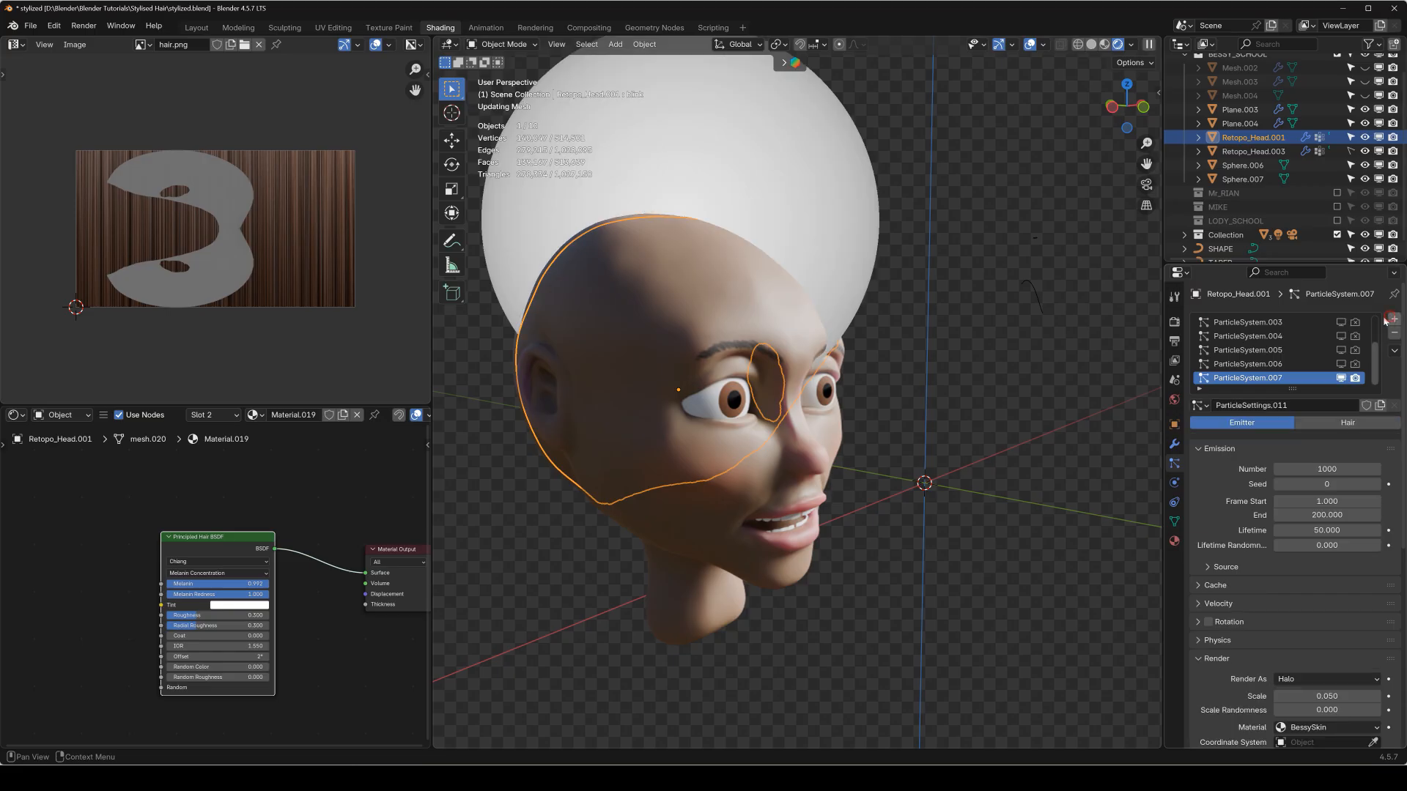
left_click(1347, 423)
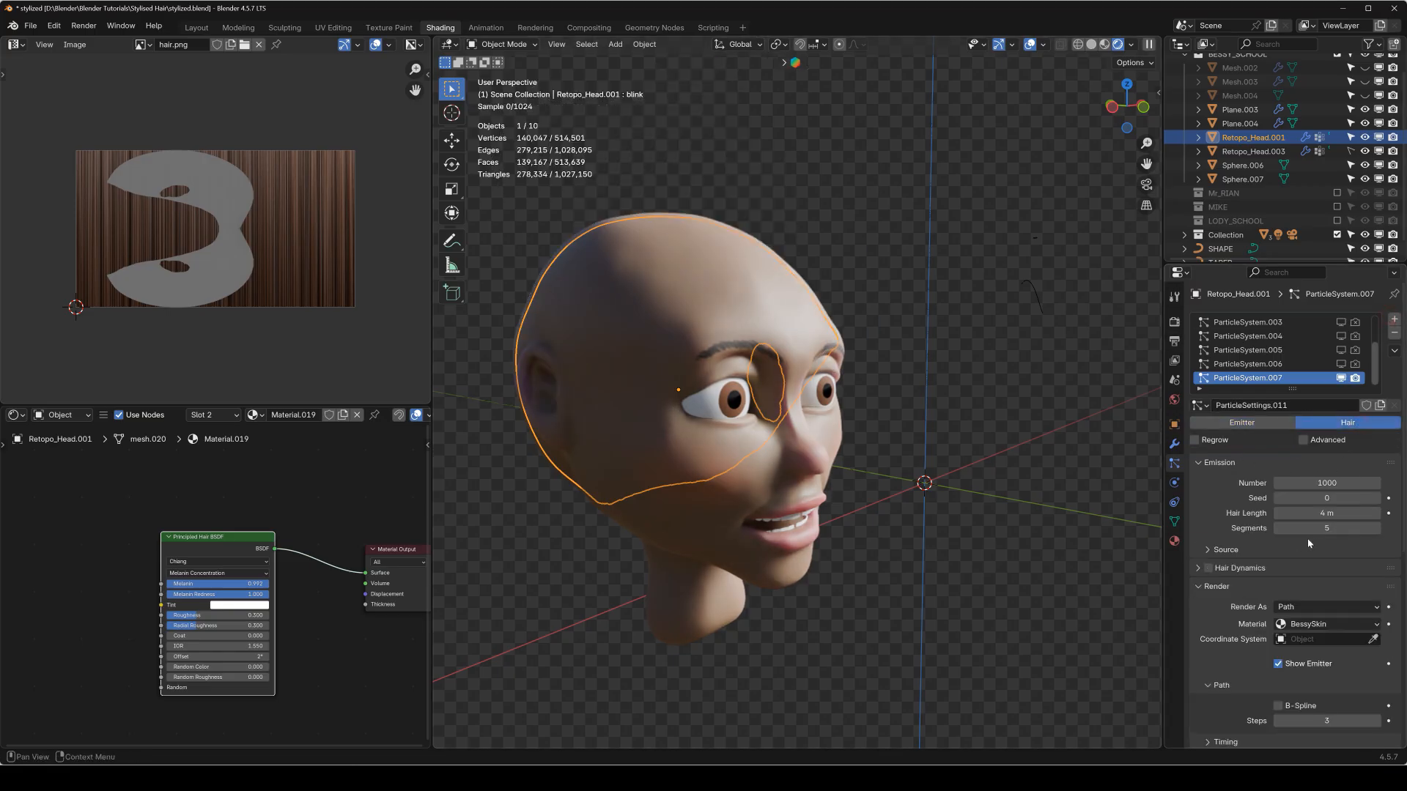
Set the new particle system's hair length to 0.2 m after trying 0.3.
left_click_drag(1323, 513, 1323, 513)
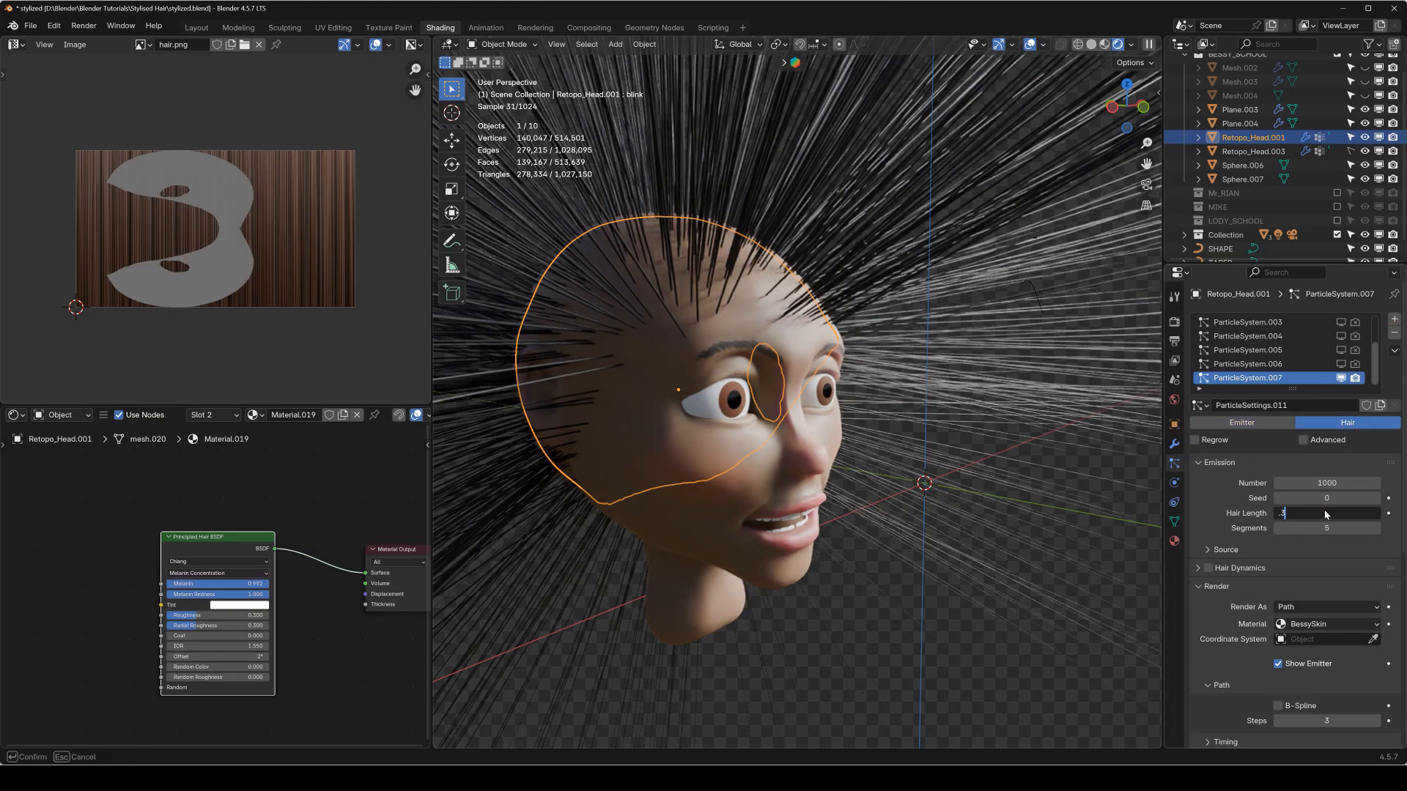
type(".3")
key("Return")
left_click(1315, 513)
type(".2")
key("Return")
middle_click_drag(857, 284, 1101, 463)
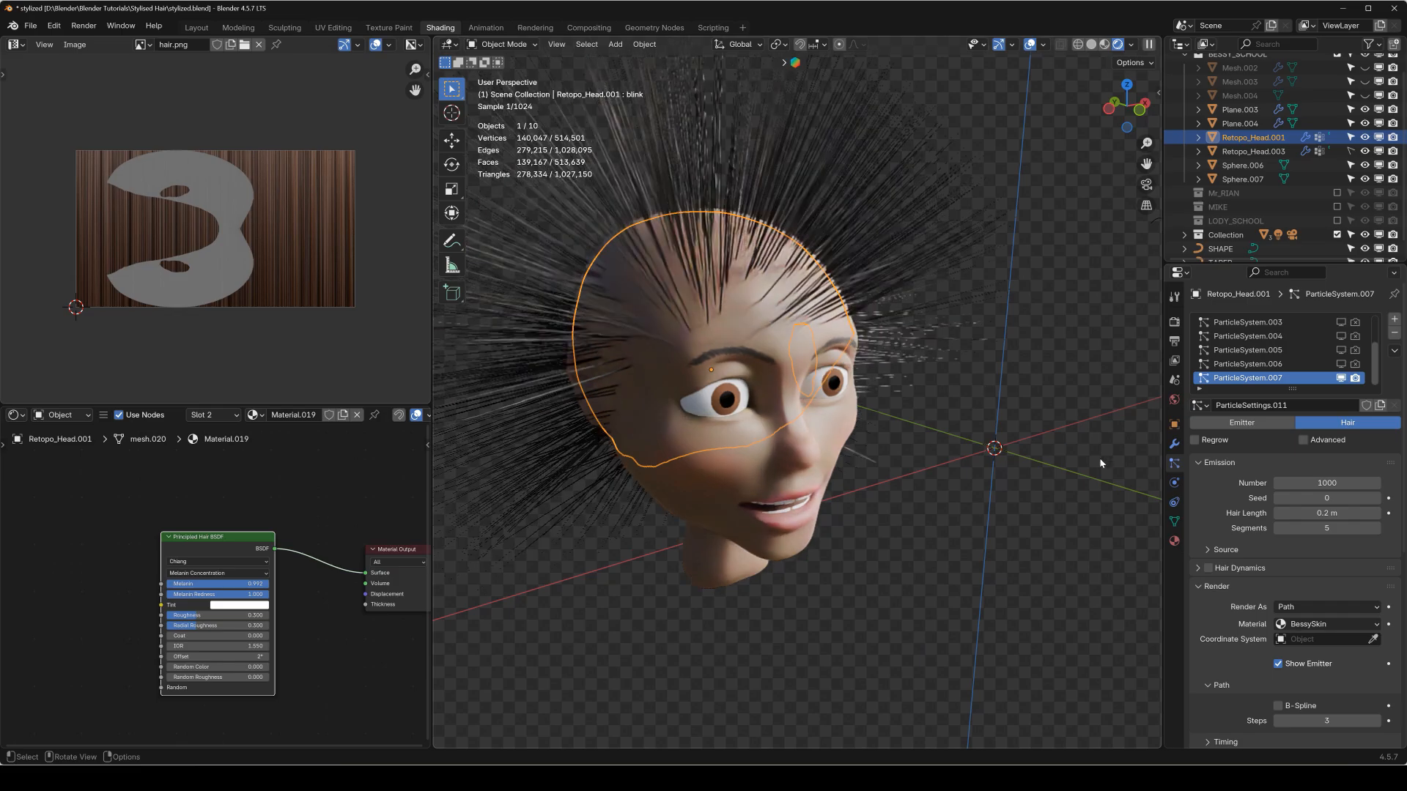
Set the new hair system's emission number to 0 so the scalp starts without hairs.
key("KP_1")
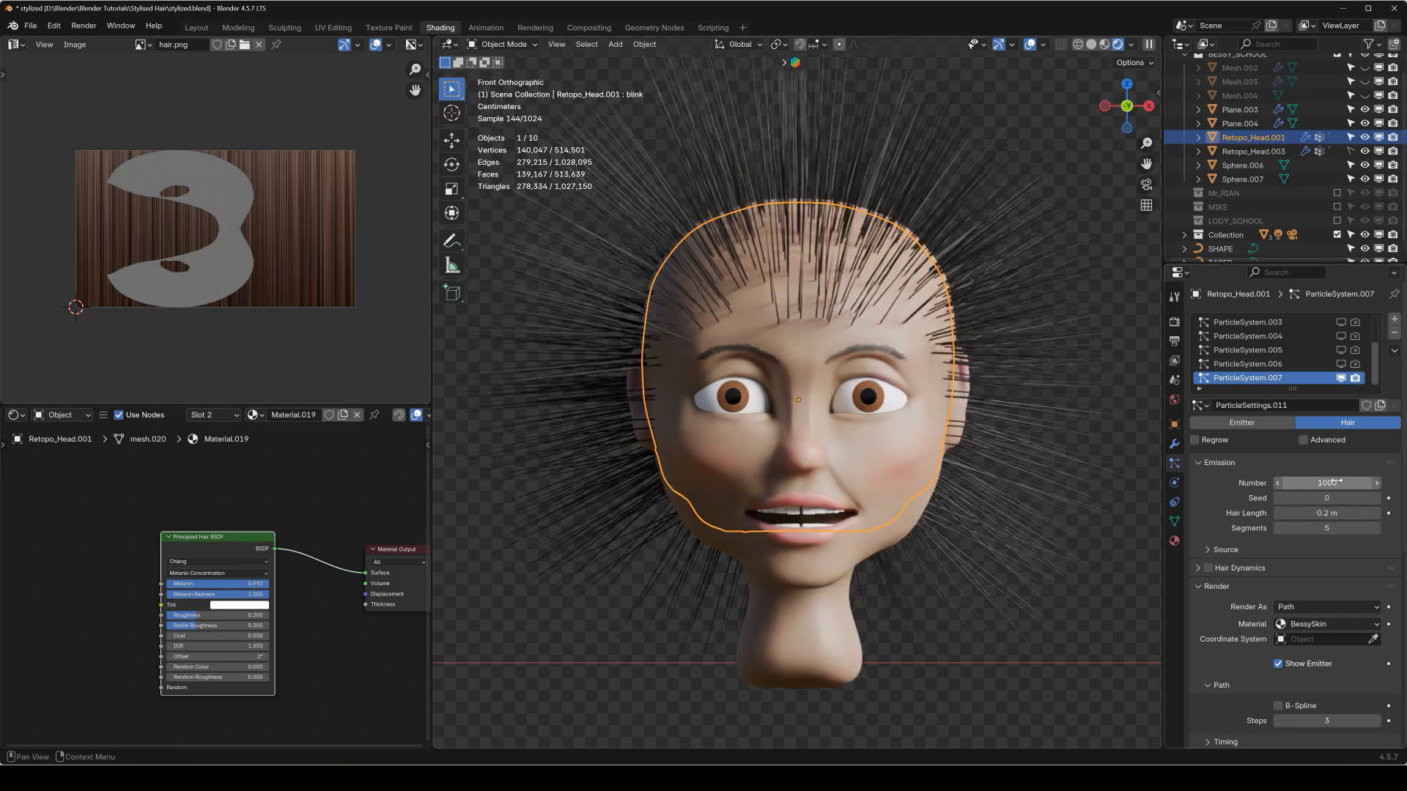
left_click_drag(1327, 485, 1026, 485)
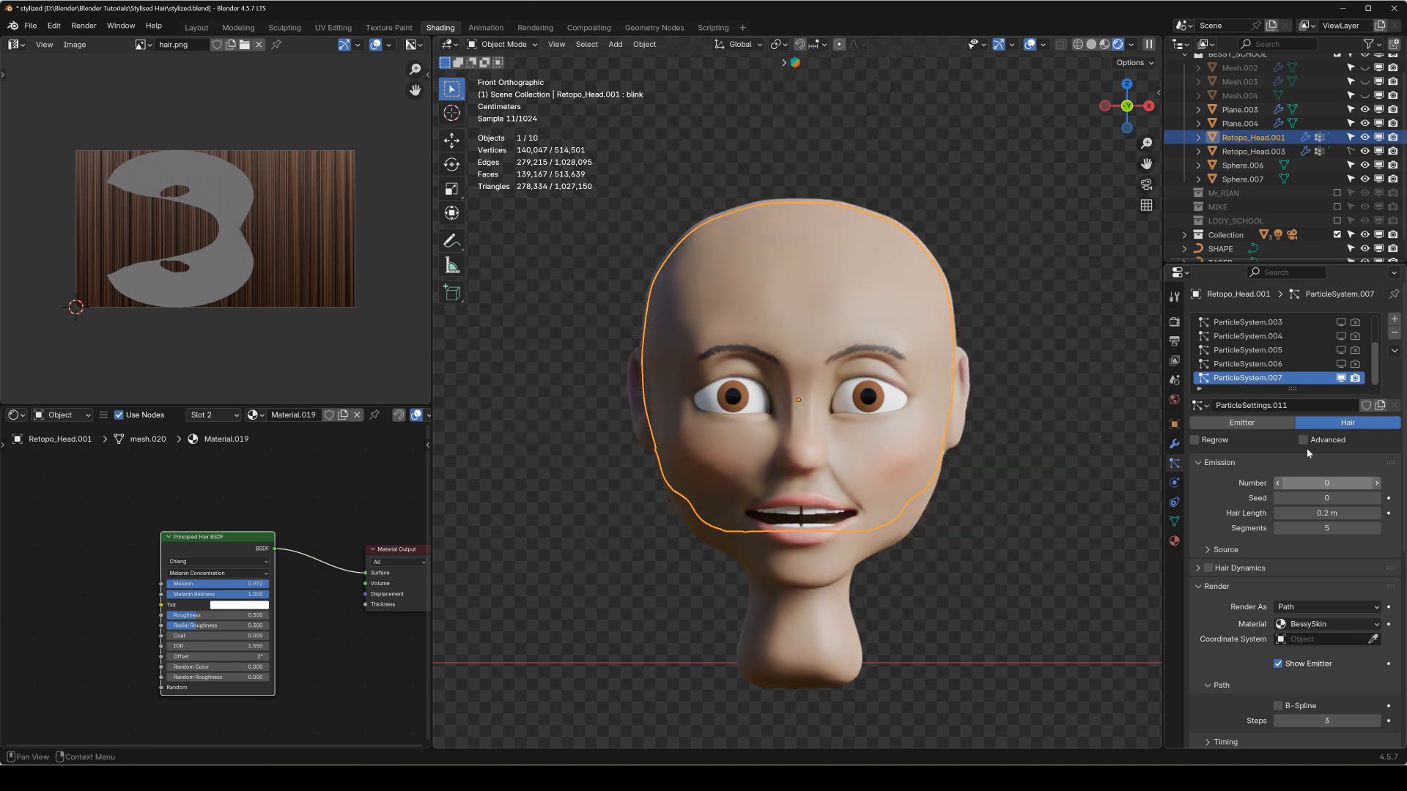
scroll(990, 364, "up", 1)
Enter Particle Edit mode, add the first guide hairs on the scalp and comb them forward over the forehead.
key("shift+space")
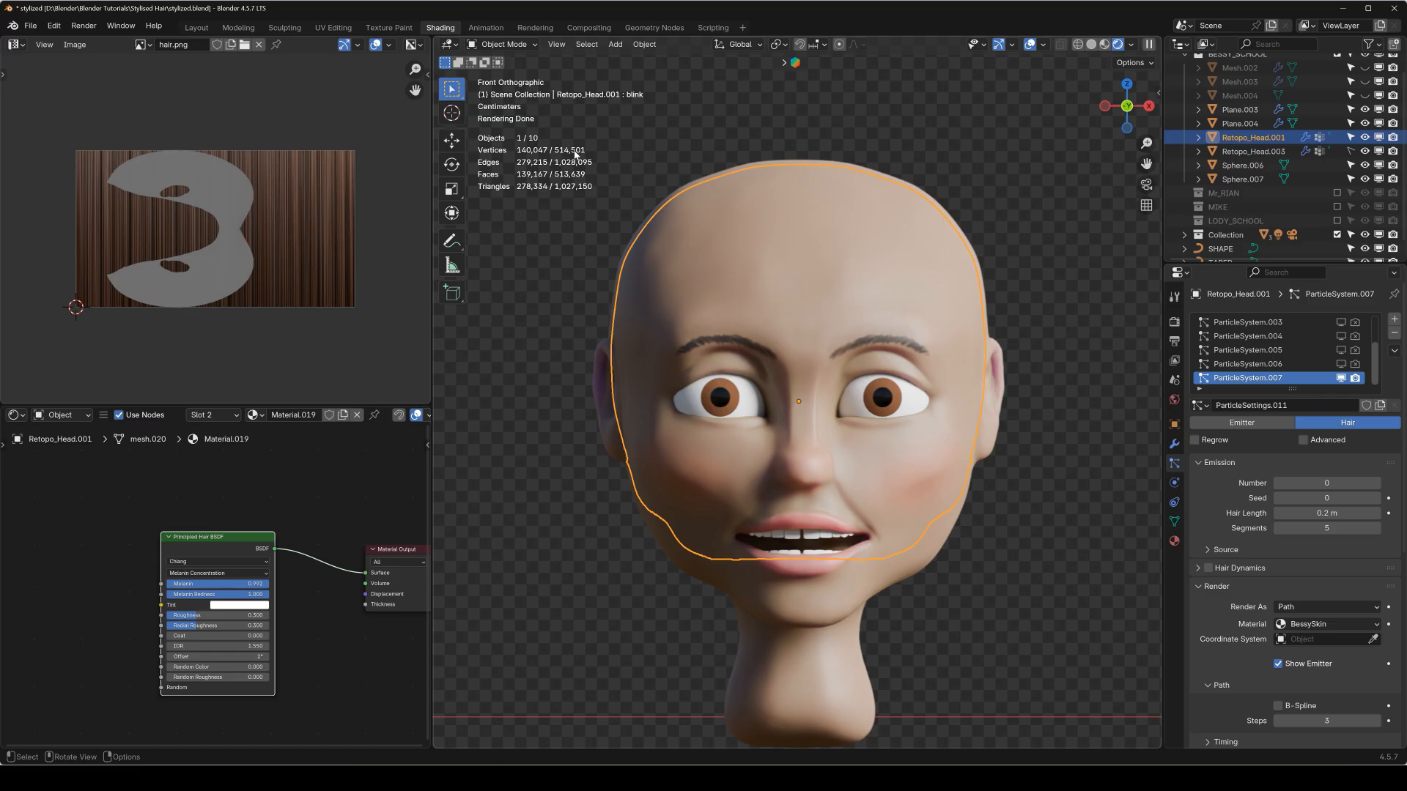
key("shift+space")
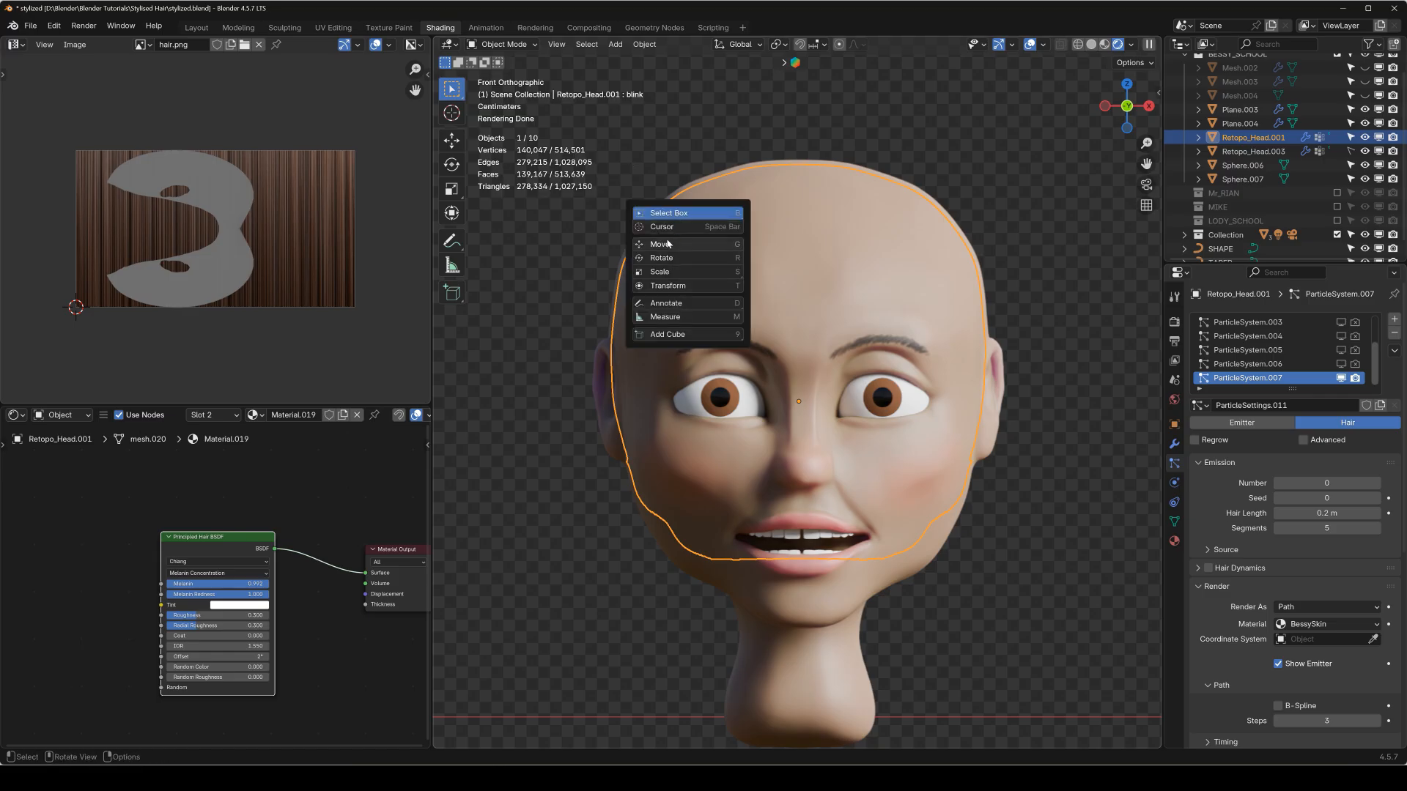
key("q")
left_click(655, 272)
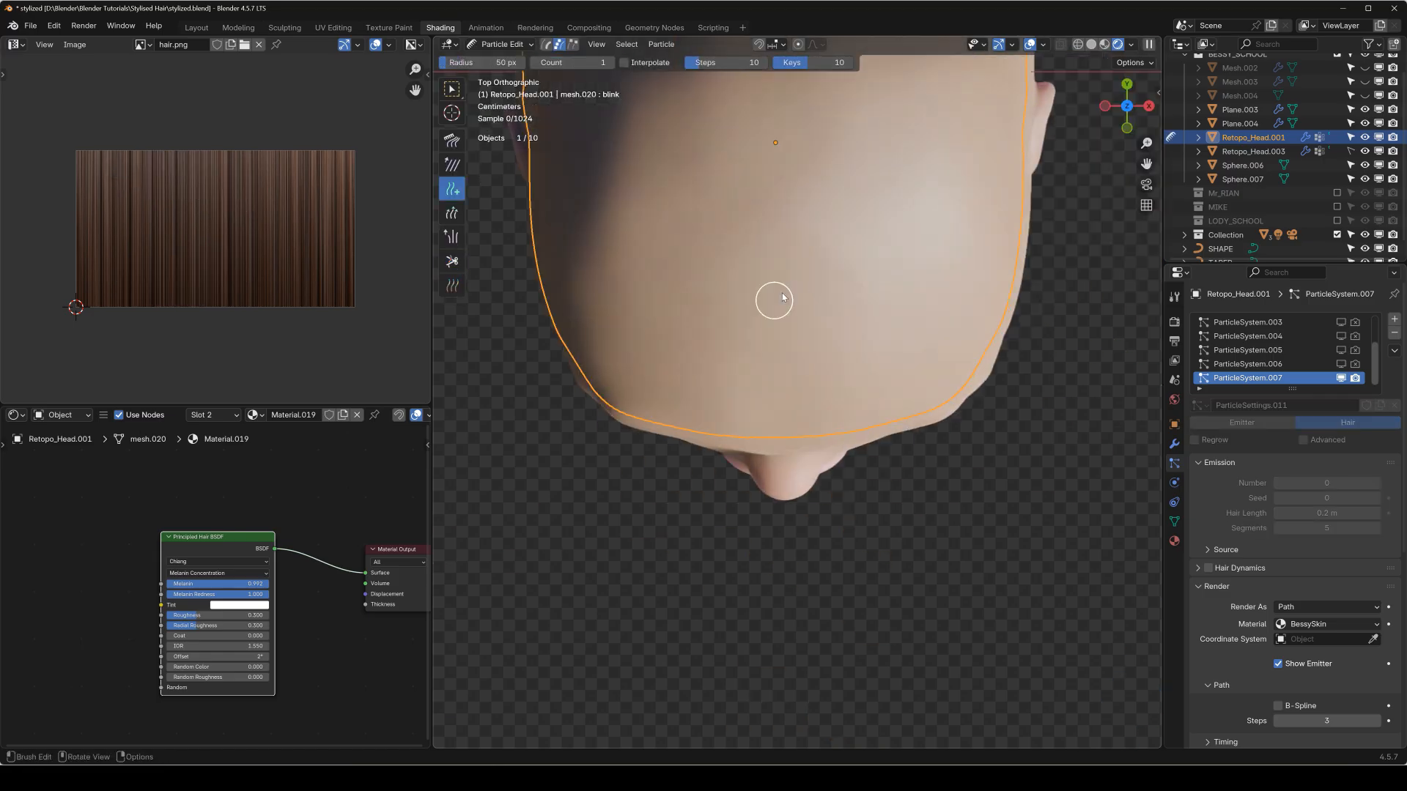
left_click(802, 315)
left_click(896, 296)
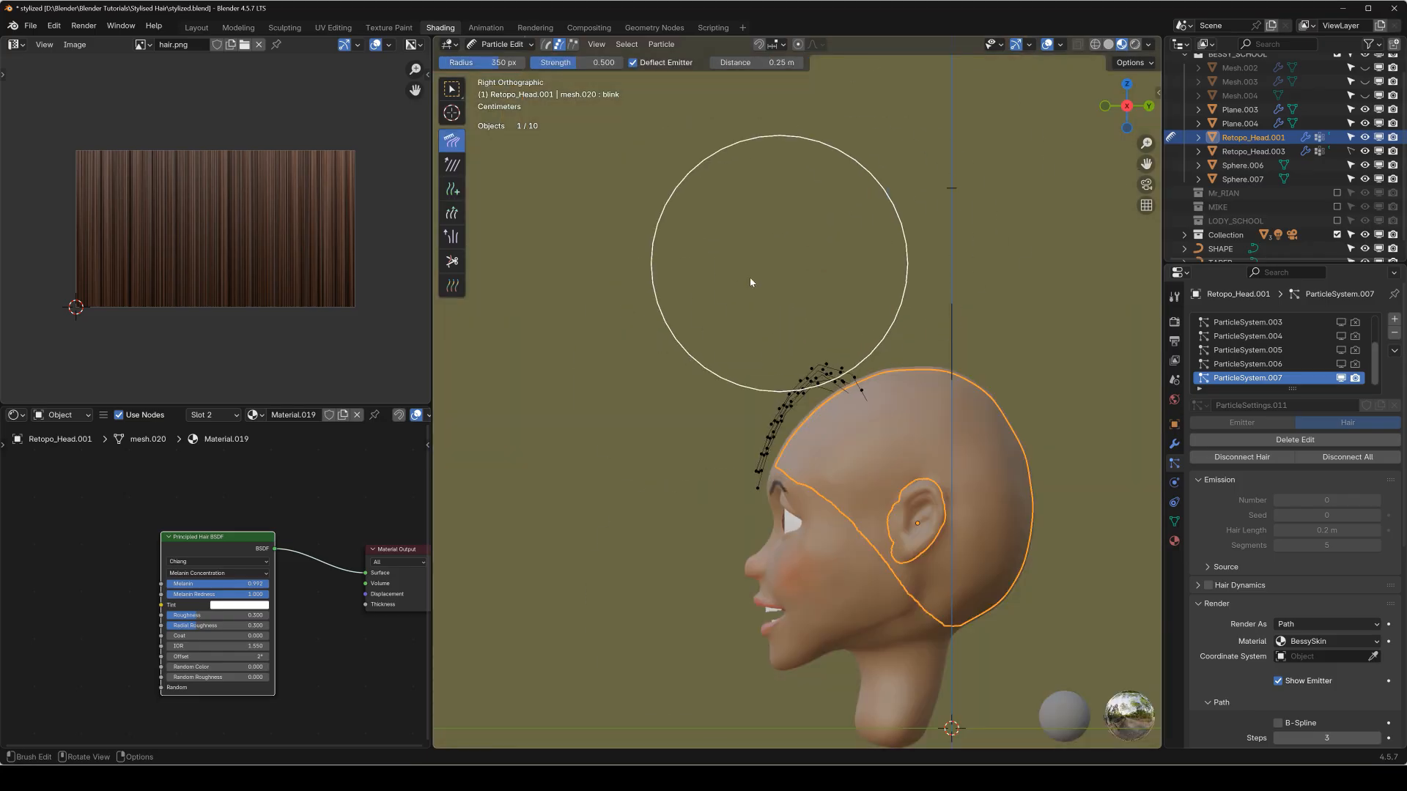
Add more interpolated guide hairs around the front of the scalp and return to Object Mode.
key("shift+space")
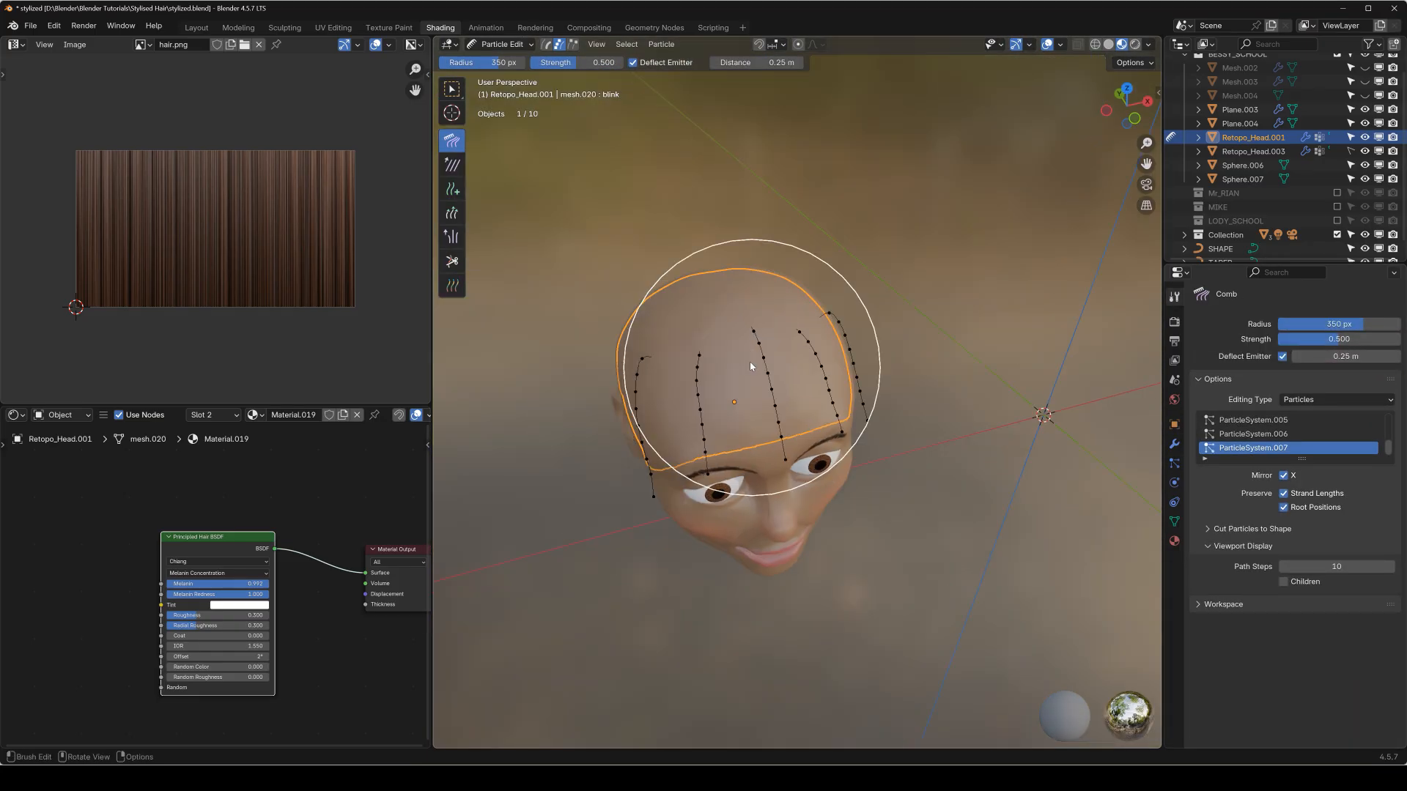
key("5")
middle_click_drag(739, 384, 865, 365)
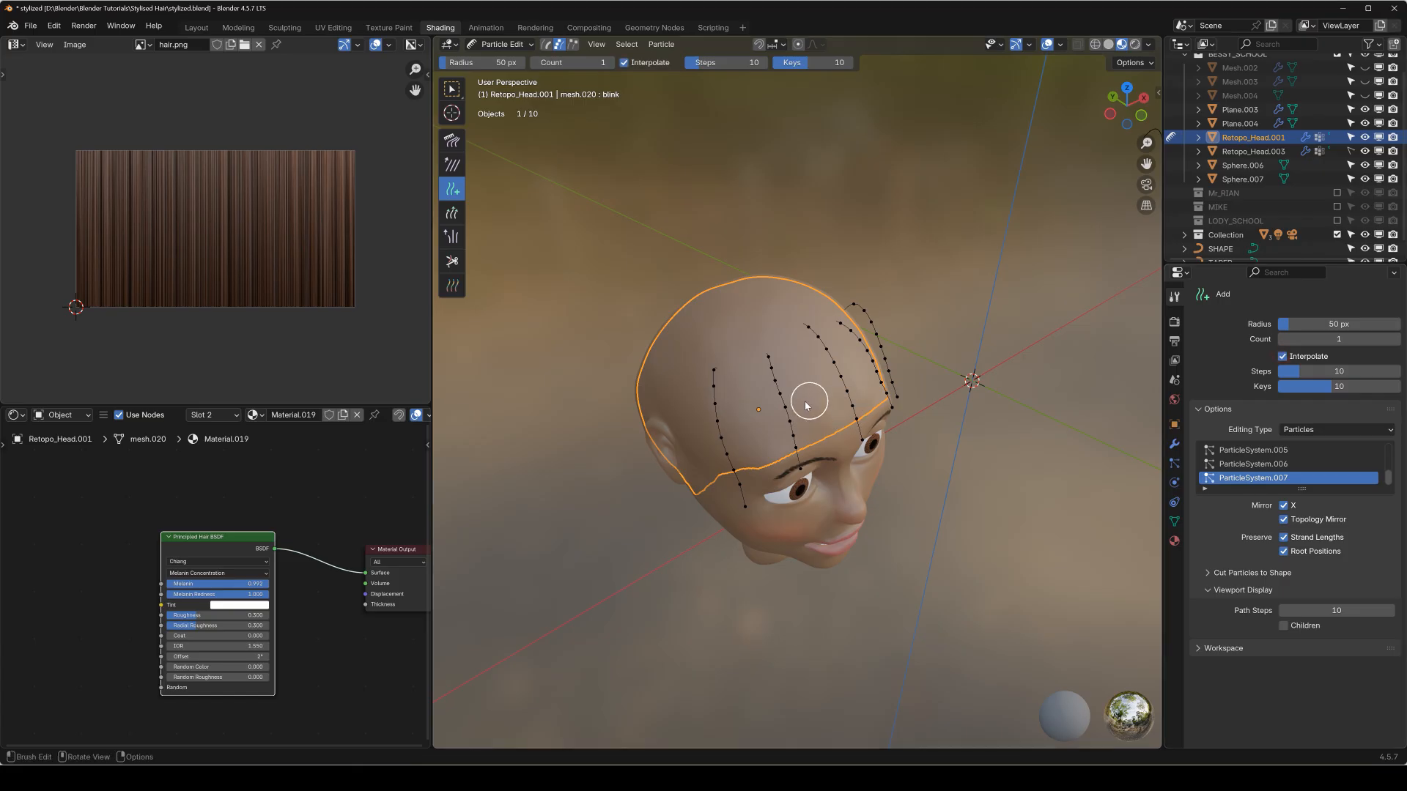
scroll(806, 405, "up", 5)
middle_click_drag(1009, 260, 973, 325)
scroll(833, 272, "down", 1)
middle_click_drag(812, 266, 872, 368)
left_click(815, 275)
left_click(847, 275)
key("q")
left_click(879, 344)
Set the hair particle system's children to Simple.
left_click(1175, 462)
scroll(1252, 476, "down", 10)
mouse_move(1305, 527)
left_mouse_down()
mouse_move(1341, 528)
mouse_move(1317, 527)
left_mouse_up()
scroll(955, 505, "up", 2)
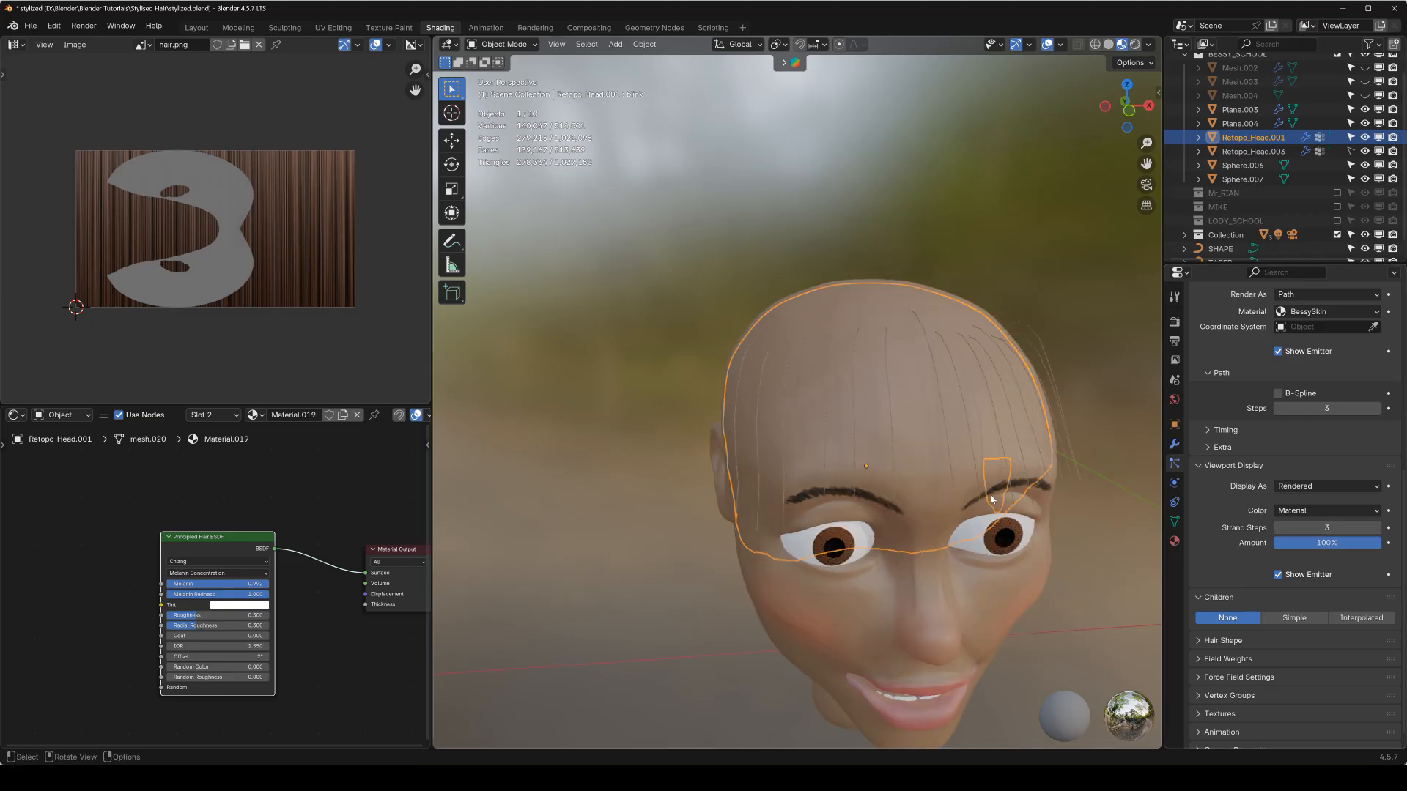
middle_click_drag(992, 501, 1009, 465)
left_click(1294, 618)
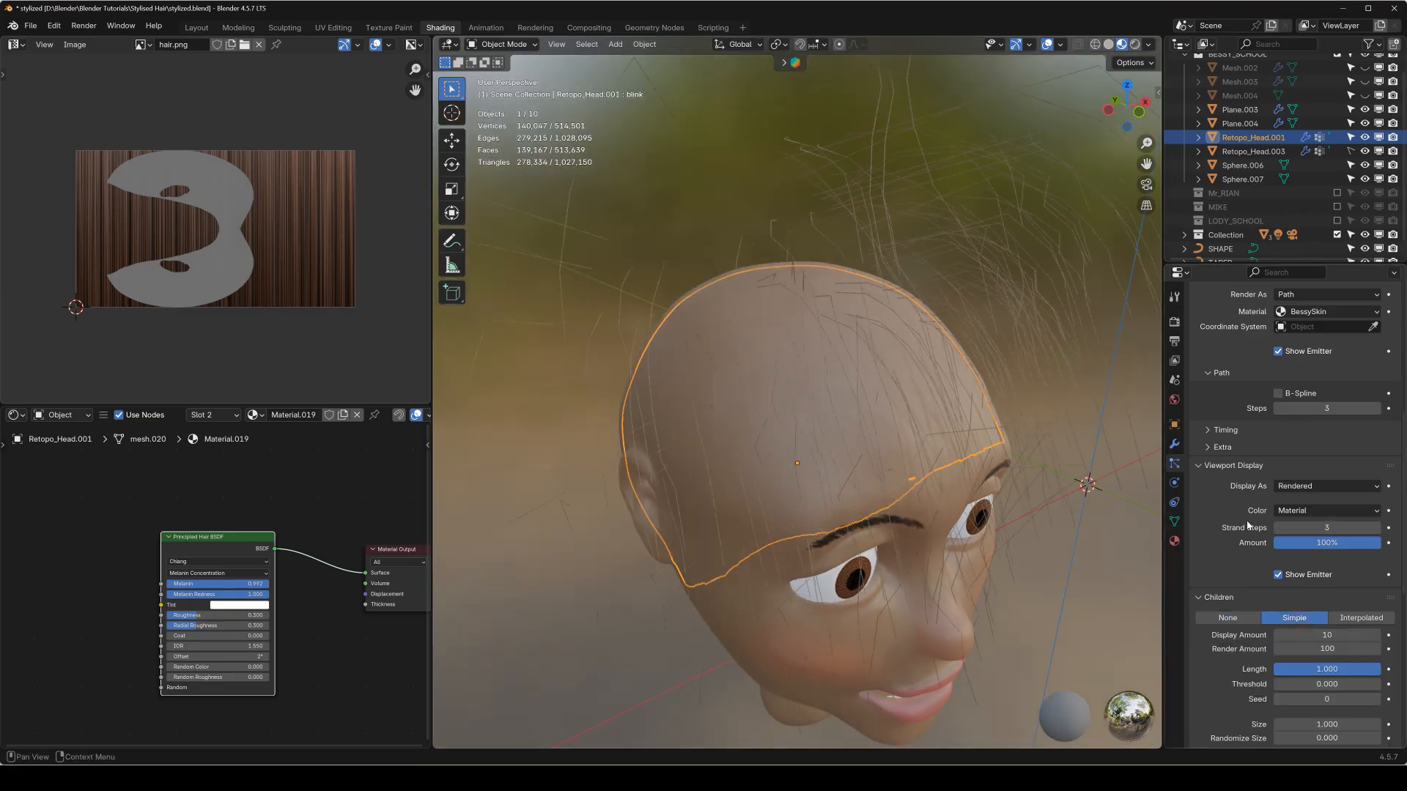
Set the radius of the child hairs to 0.03 m.
scroll(1256, 663, "down", 5)
left_click(1314, 621)
type("0.03")
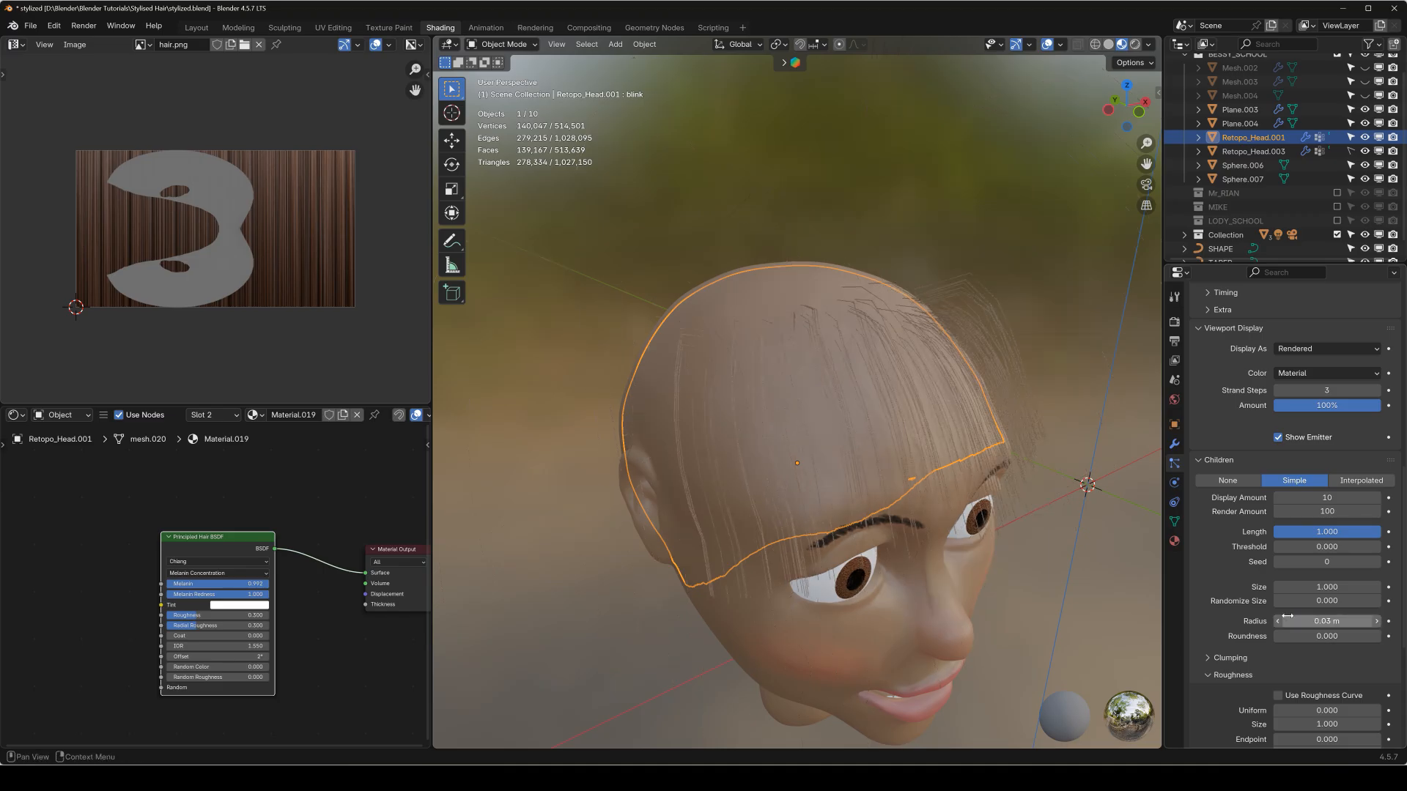
key("Return")
middle_click_drag(771, 331, 883, 352)
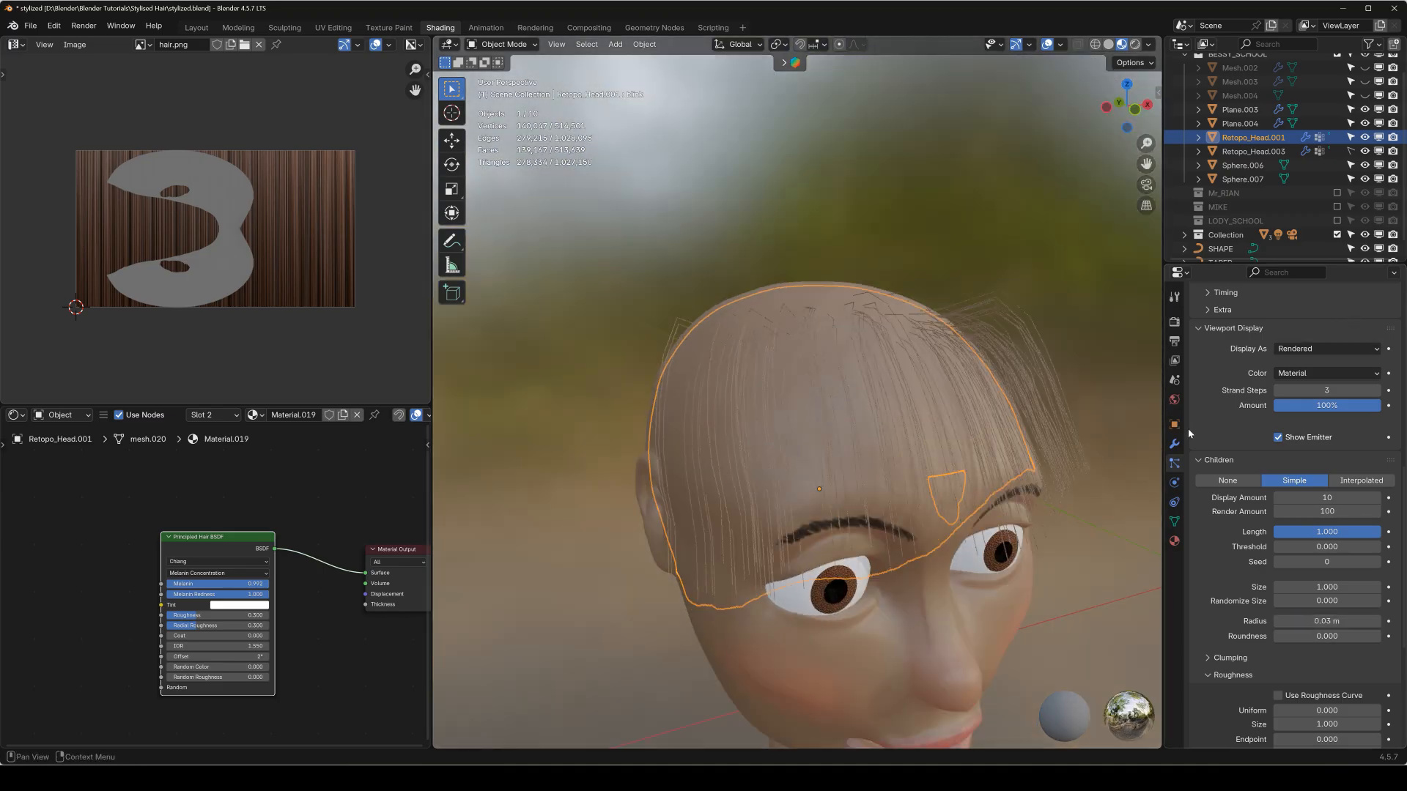
Assign Material.019 as the render material of the hair particles.
scroll(1240, 399, "up", 8)
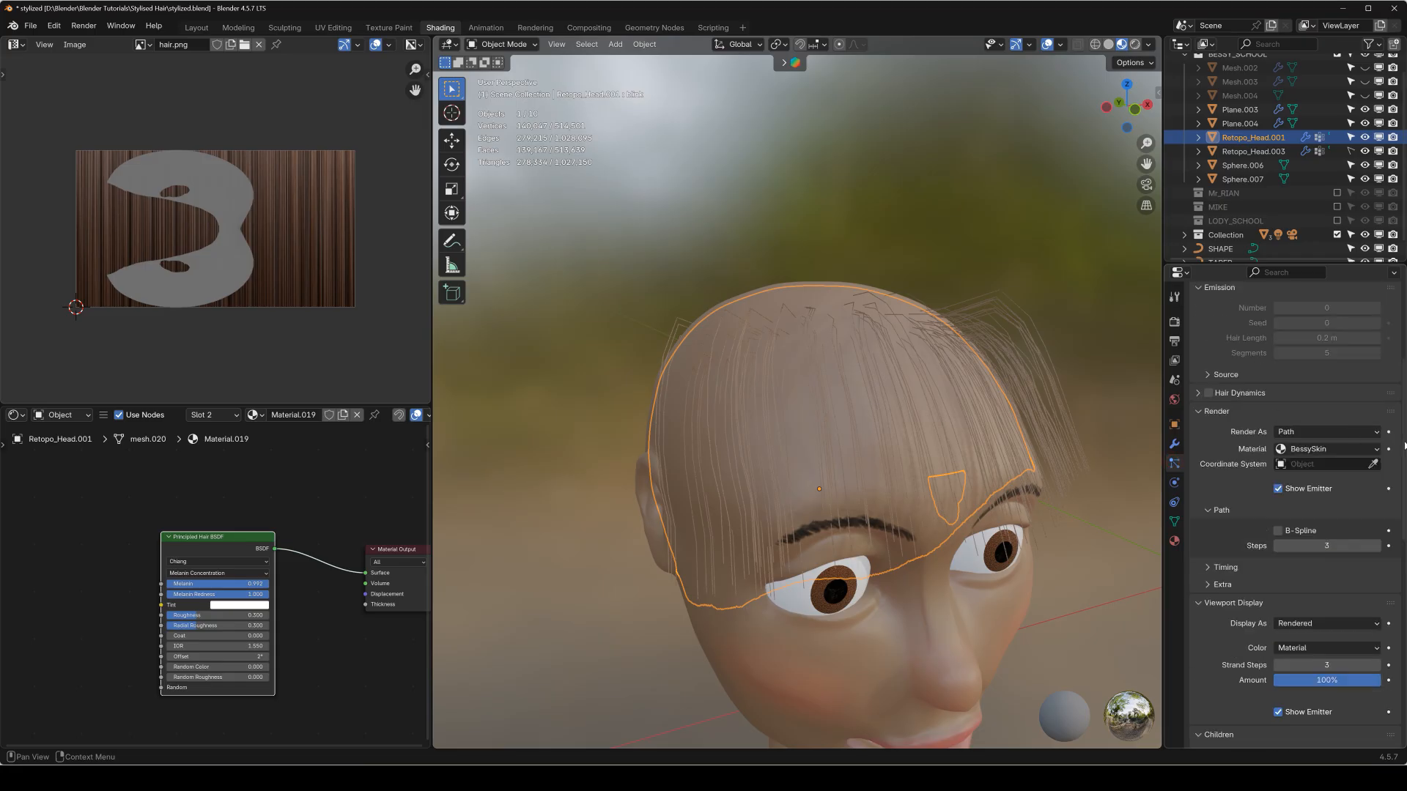
left_click(1314, 449)
left_click(1312, 477)
middle_click_drag(903, 409, 1019, 481)
scroll(1019, 476, "down", 6)
scroll(993, 461, "up", 8)
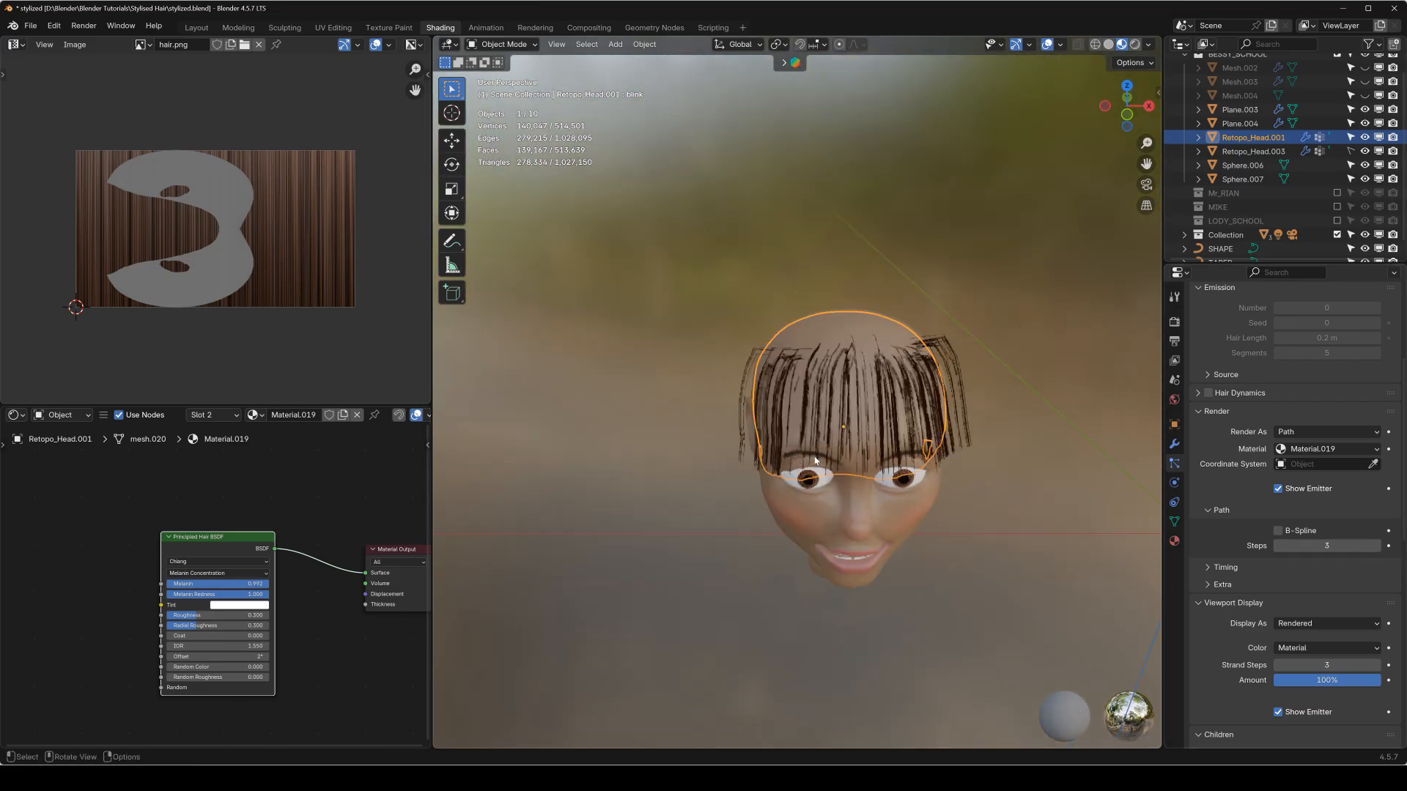
Set the display amount of the child hairs to 3.
scroll(1229, 581, "down", 5)
scroll(1230, 585, "down", 5)
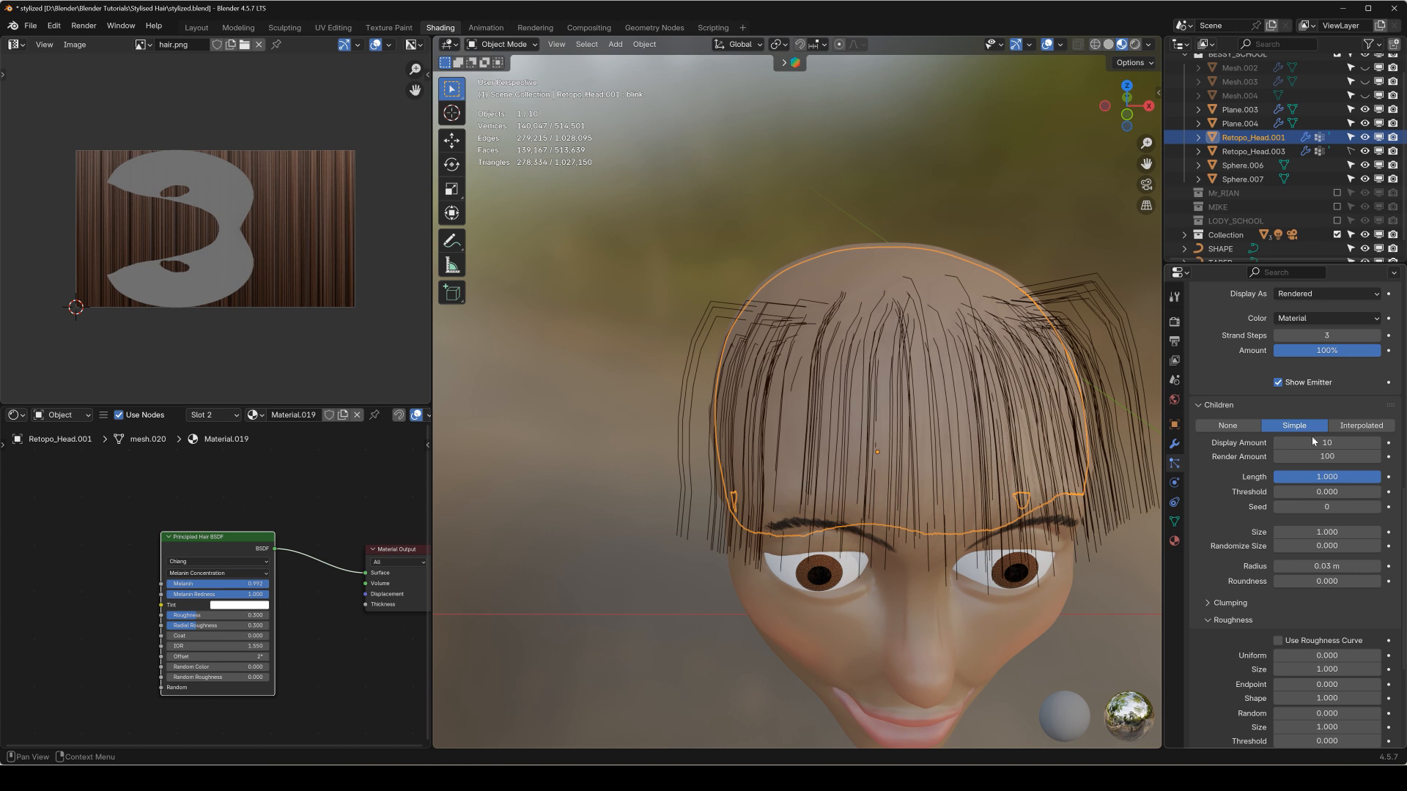
left_click(1315, 443)
type("3")
key("Return")
mouse_move(944, 367)
middle_mouse_down()
mouse_move(978, 349)
mouse_move(916, 390)
mouse_move(944, 358)
mouse_move(931, 350)
middle_mouse_up()
Add further guide hairs at the middle of the fringe in Particle Edit mode, return to Object Mode and save the file.
key("shift+space")
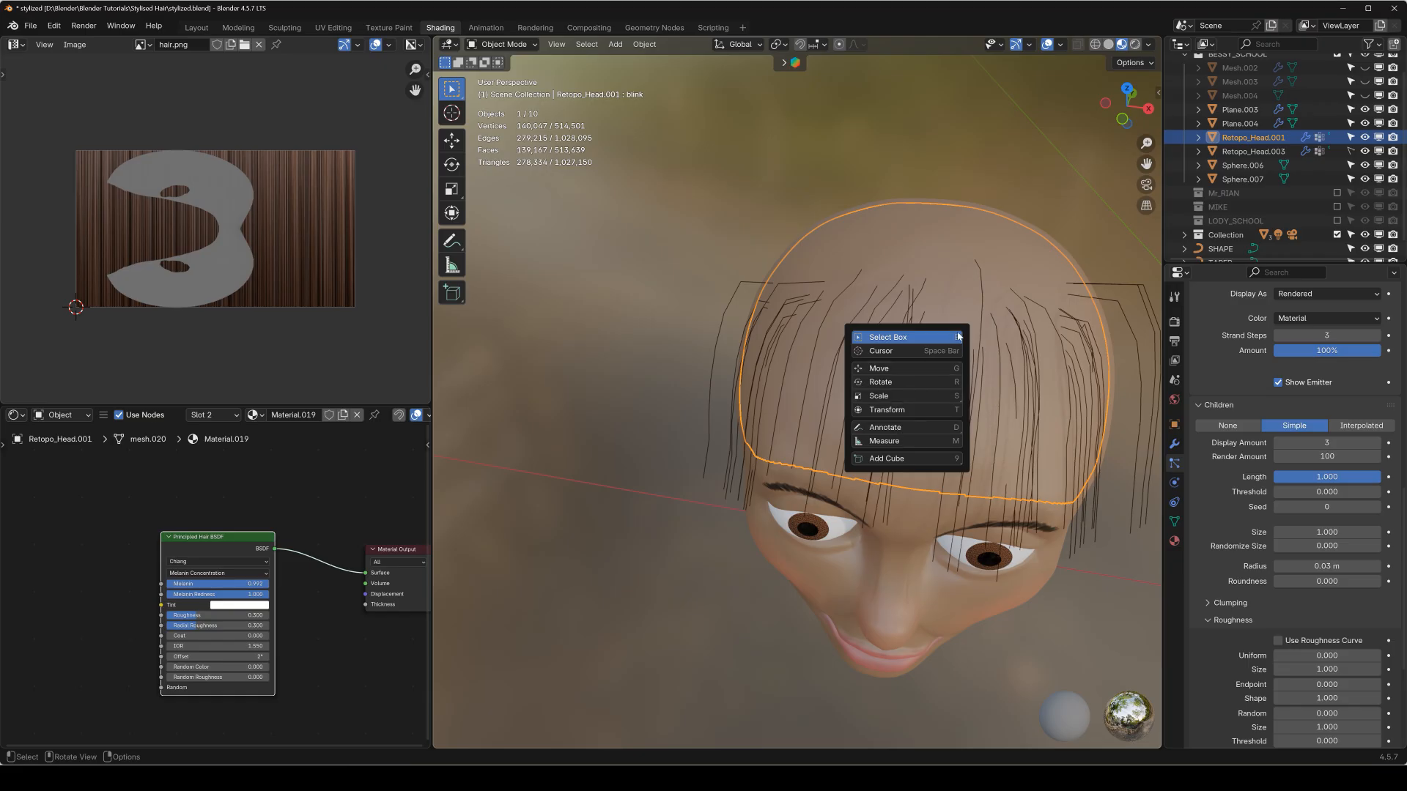
key("q")
left_click(836, 459)
key("shift+space")
left_click(897, 389)
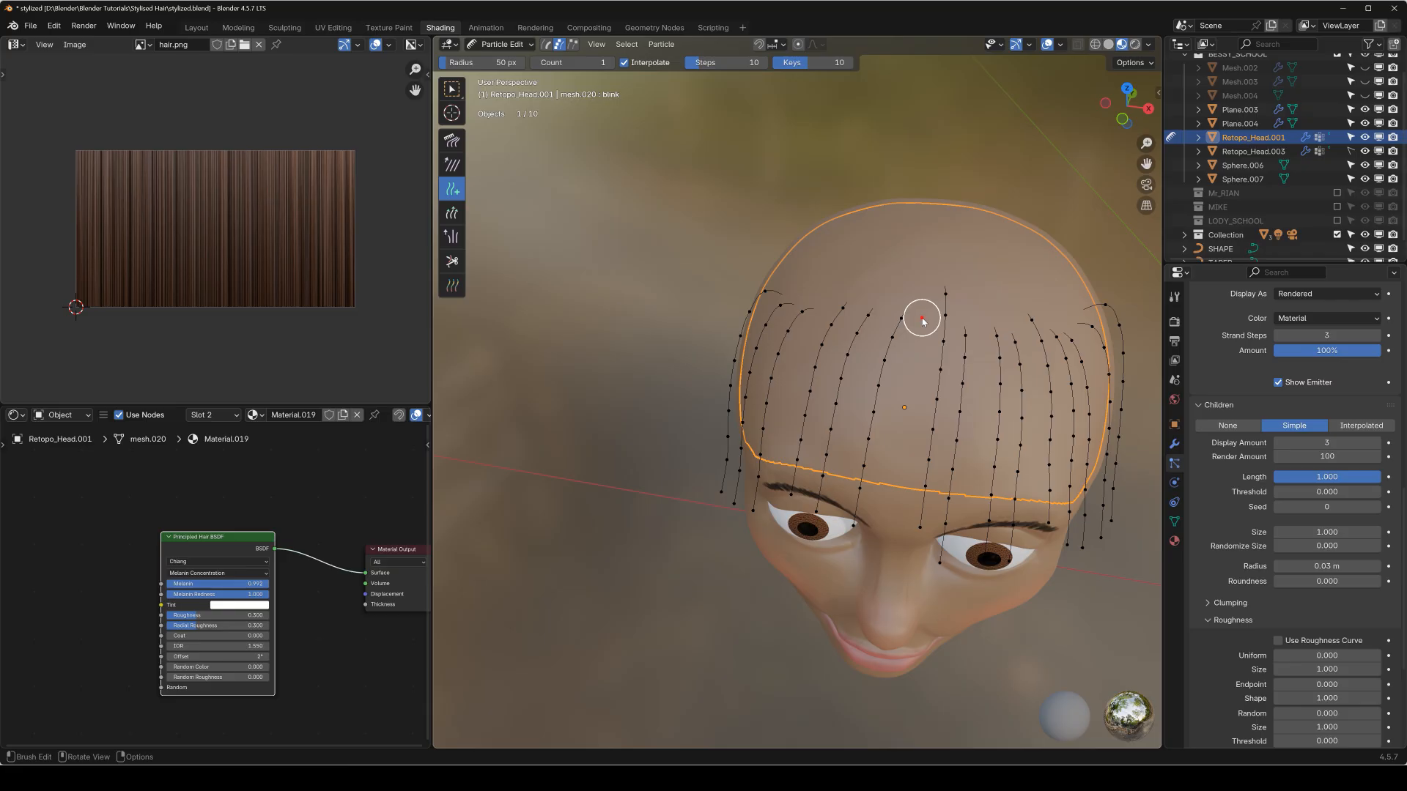
key("q")
left_click(945, 324)
middle_click_drag(949, 333, 801, 339)
key("ctrl+s")
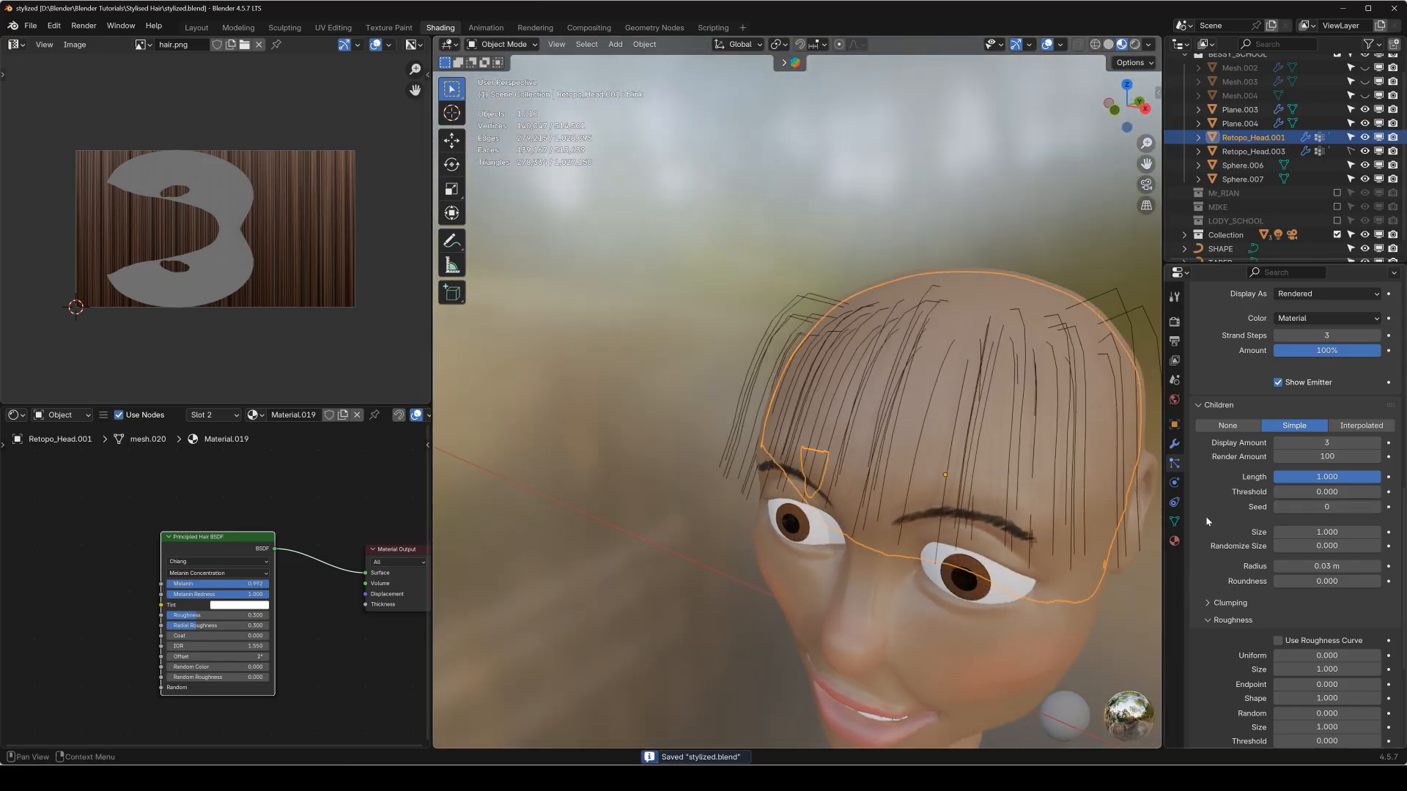
Set the hair's viewport strand steps to 4 and view the head from the front.
scroll(1207, 522, "down", 6)
scroll(1216, 530, "up", 10)
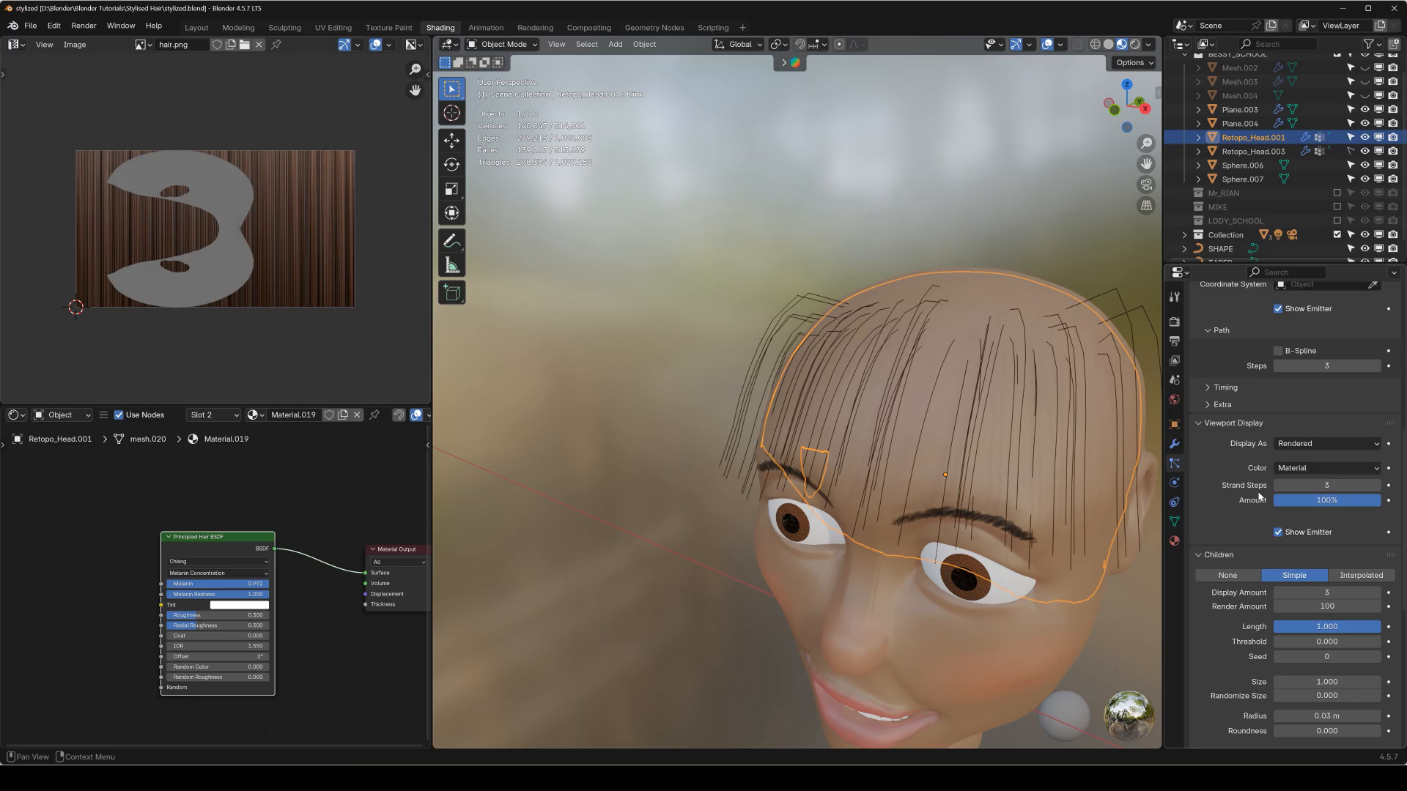
left_click(1375, 485)
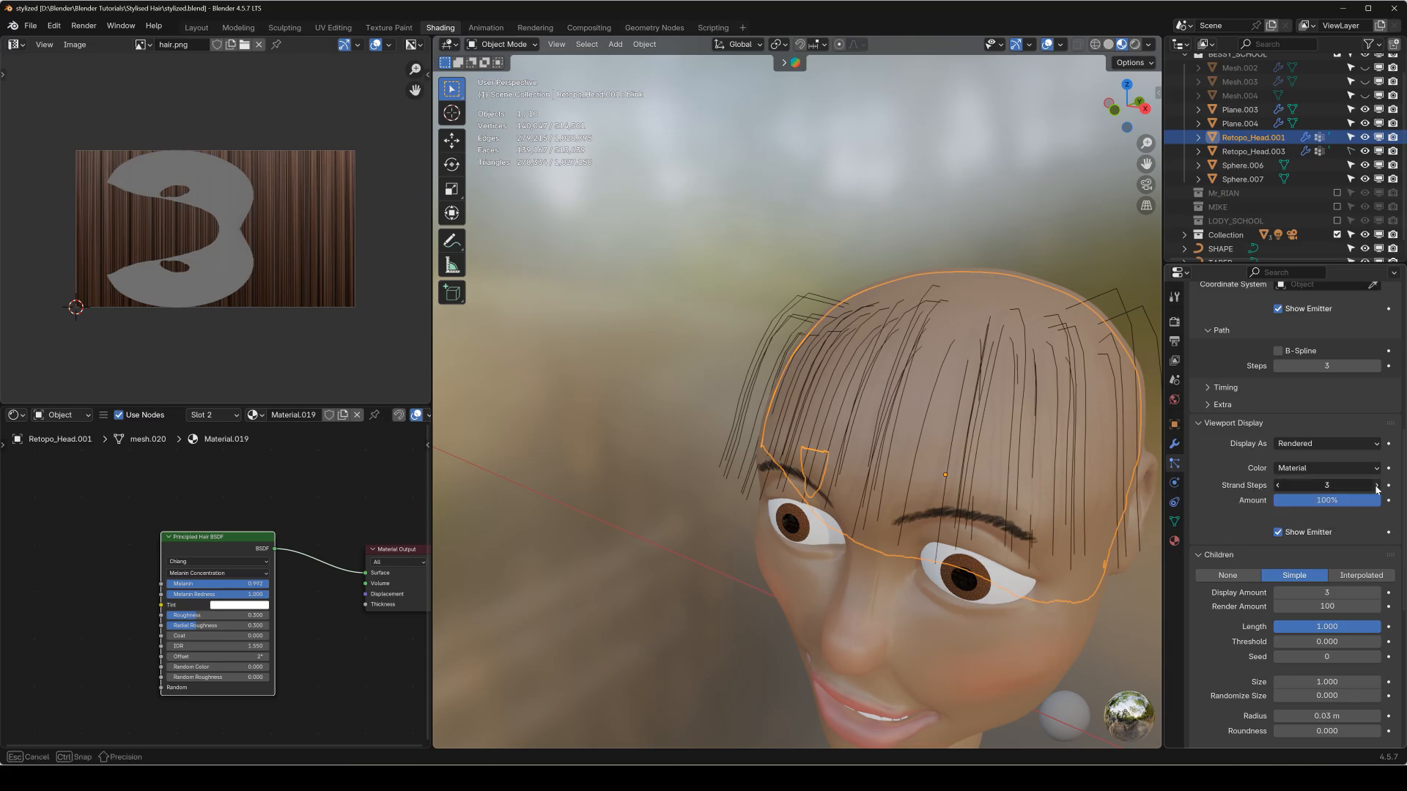
middle_click_drag(872, 416, 998, 422)
scroll(907, 462, "down", 3)
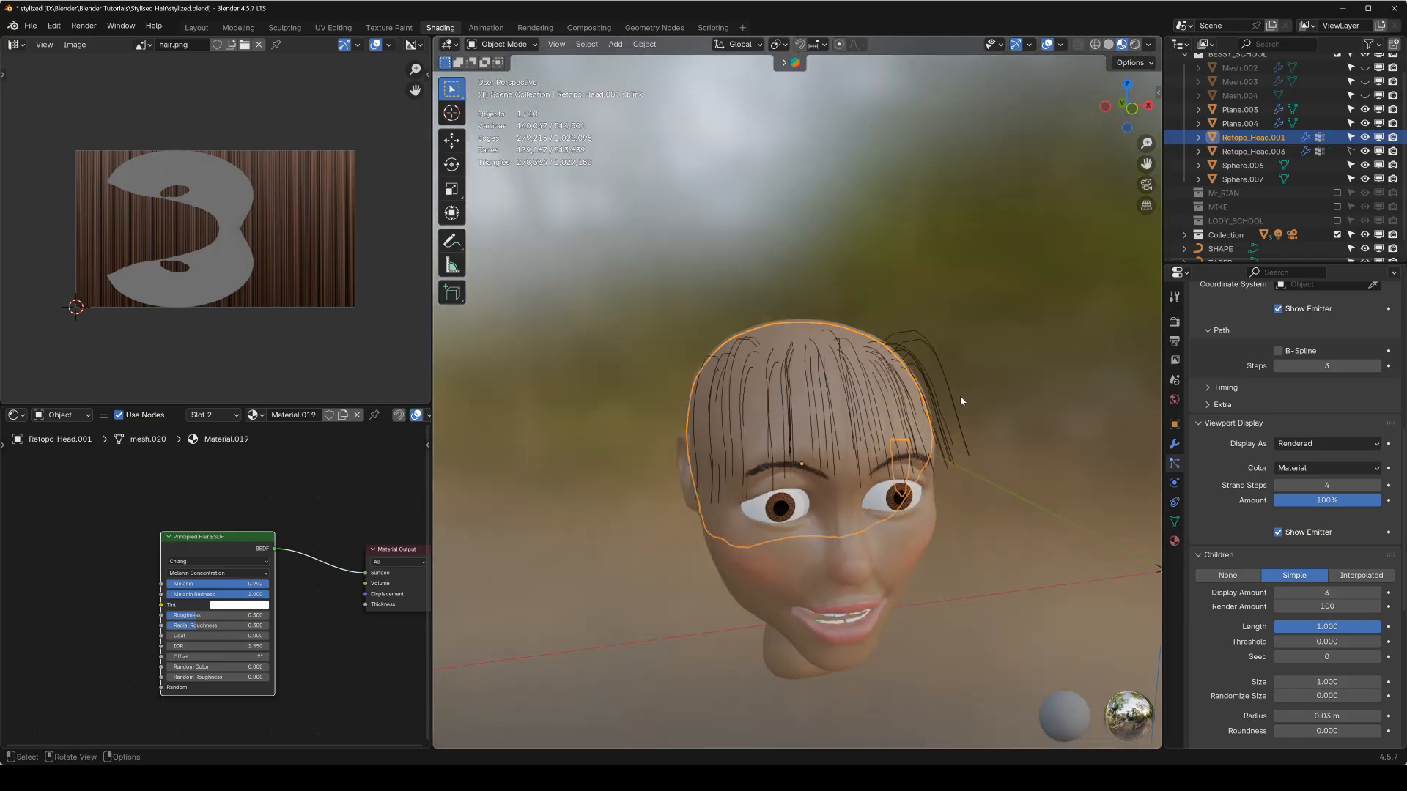
key("KP_1")
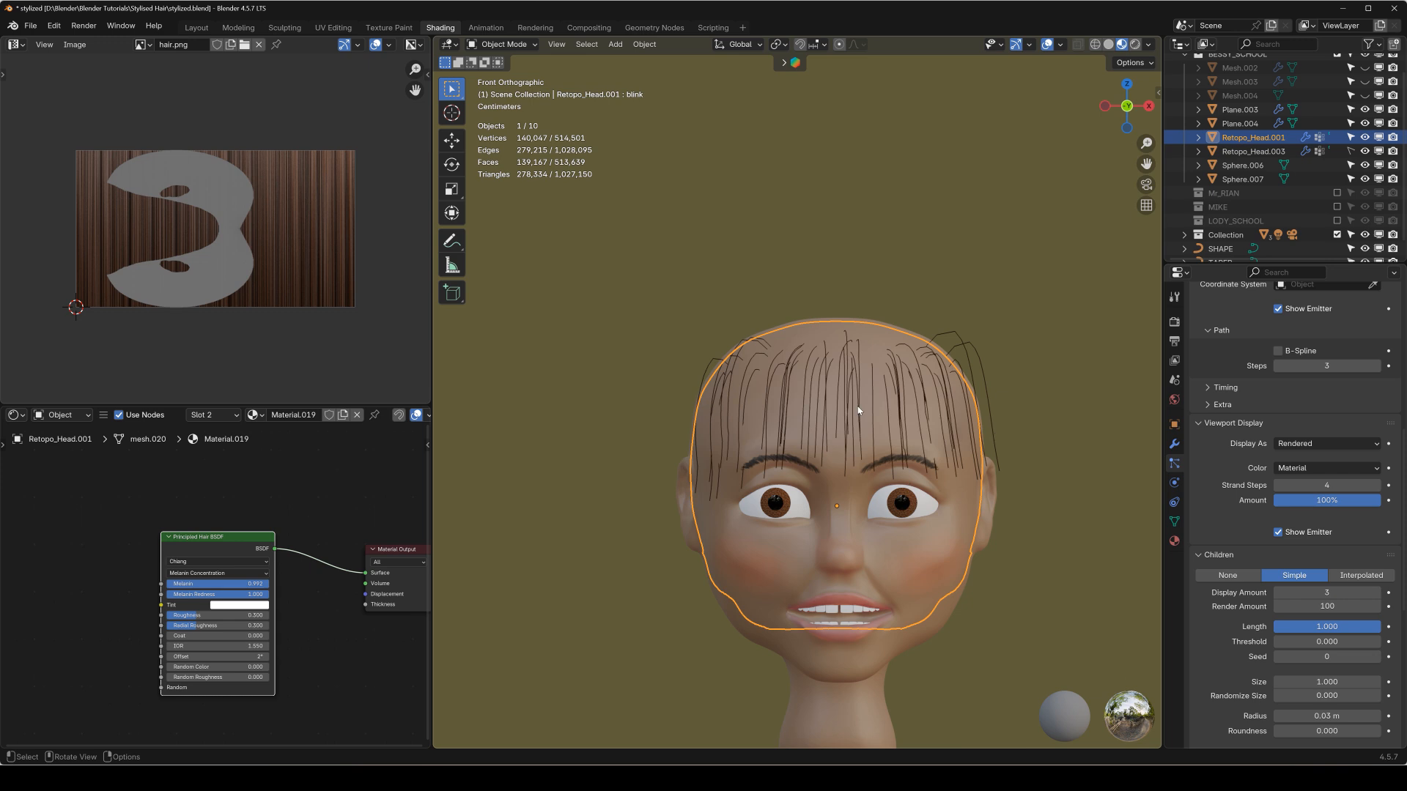
Convert the ParticleSystem.007 hair of the head to a mesh and turn that mesh into a curve object.
left_click(1174, 443)
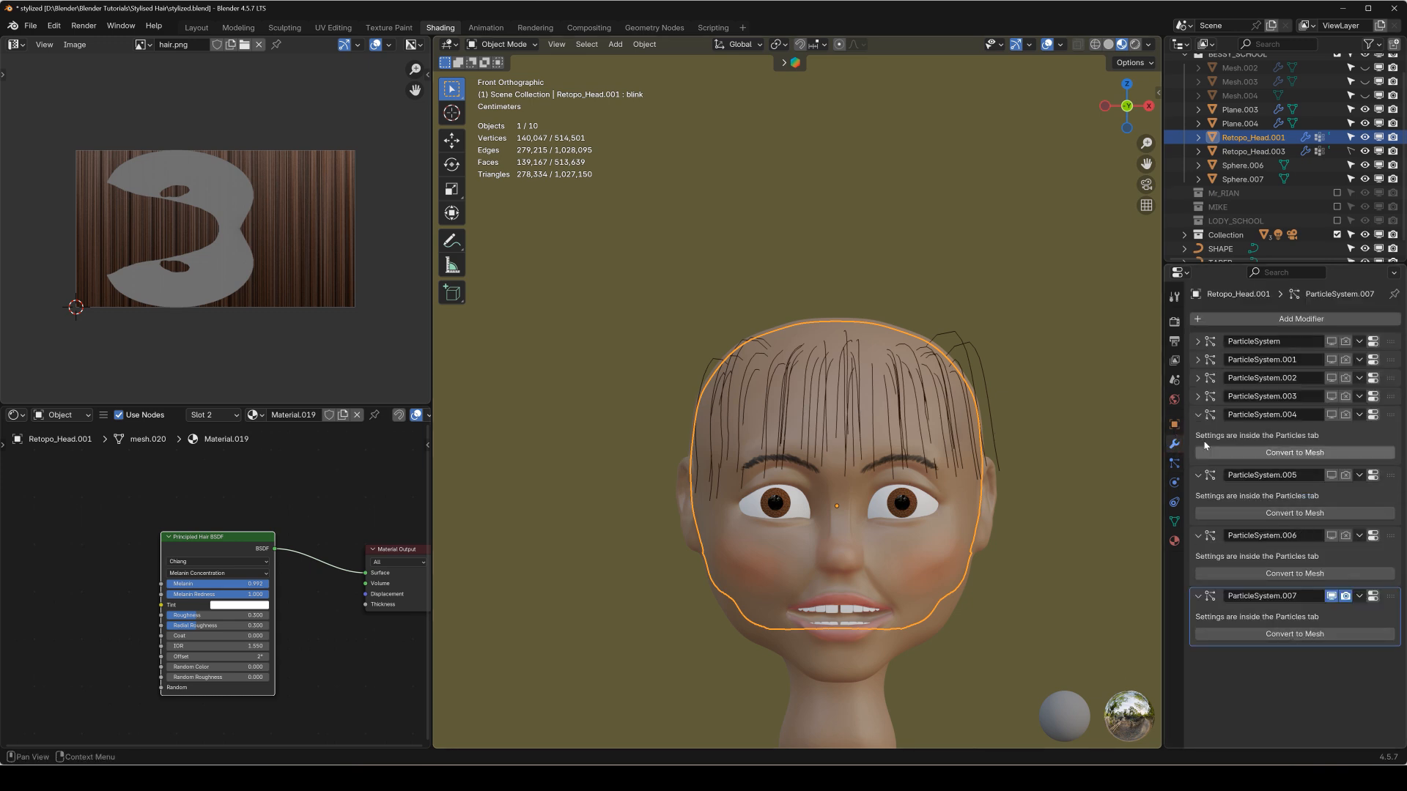
left_click(1198, 415)
left_click(1198, 433)
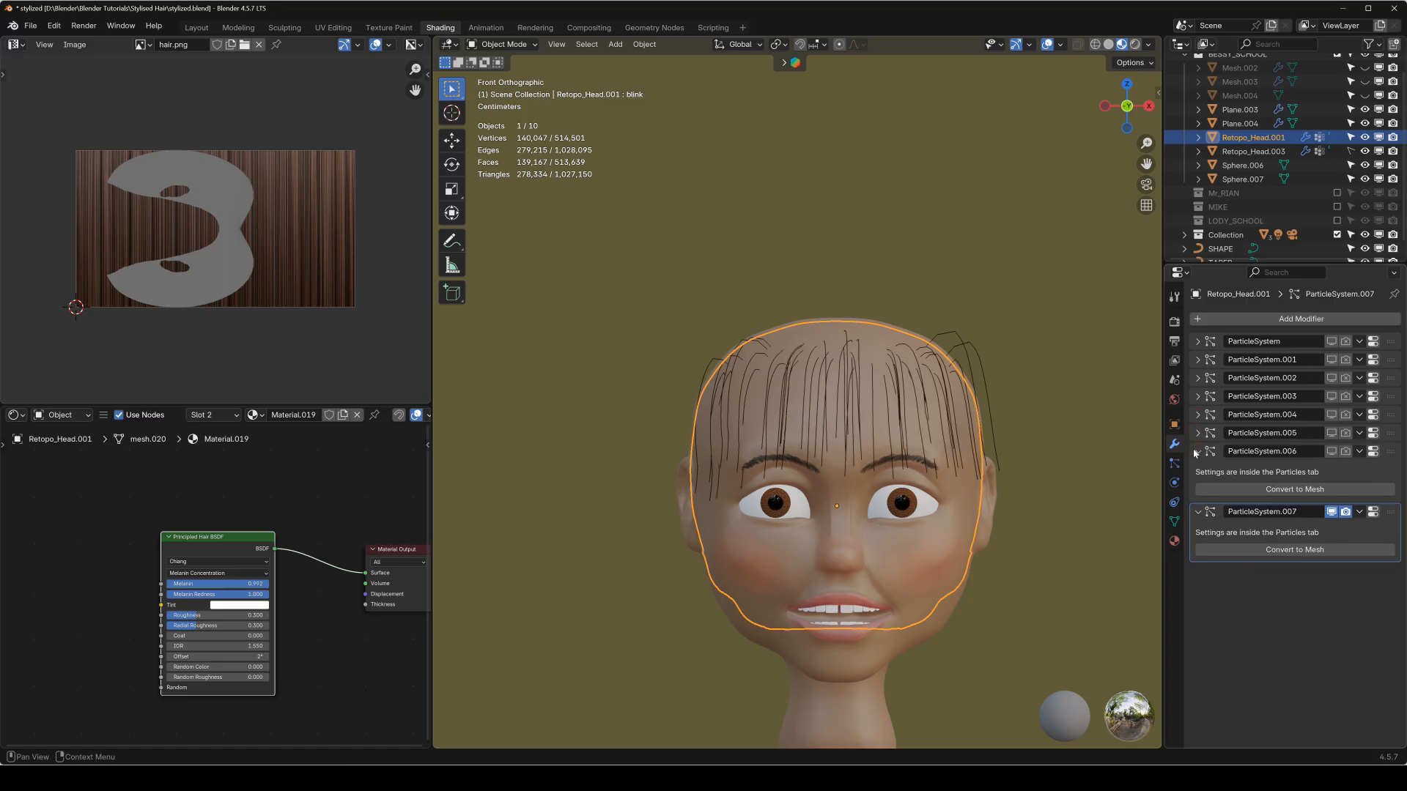
left_click(1197, 461)
left_click(1279, 513)
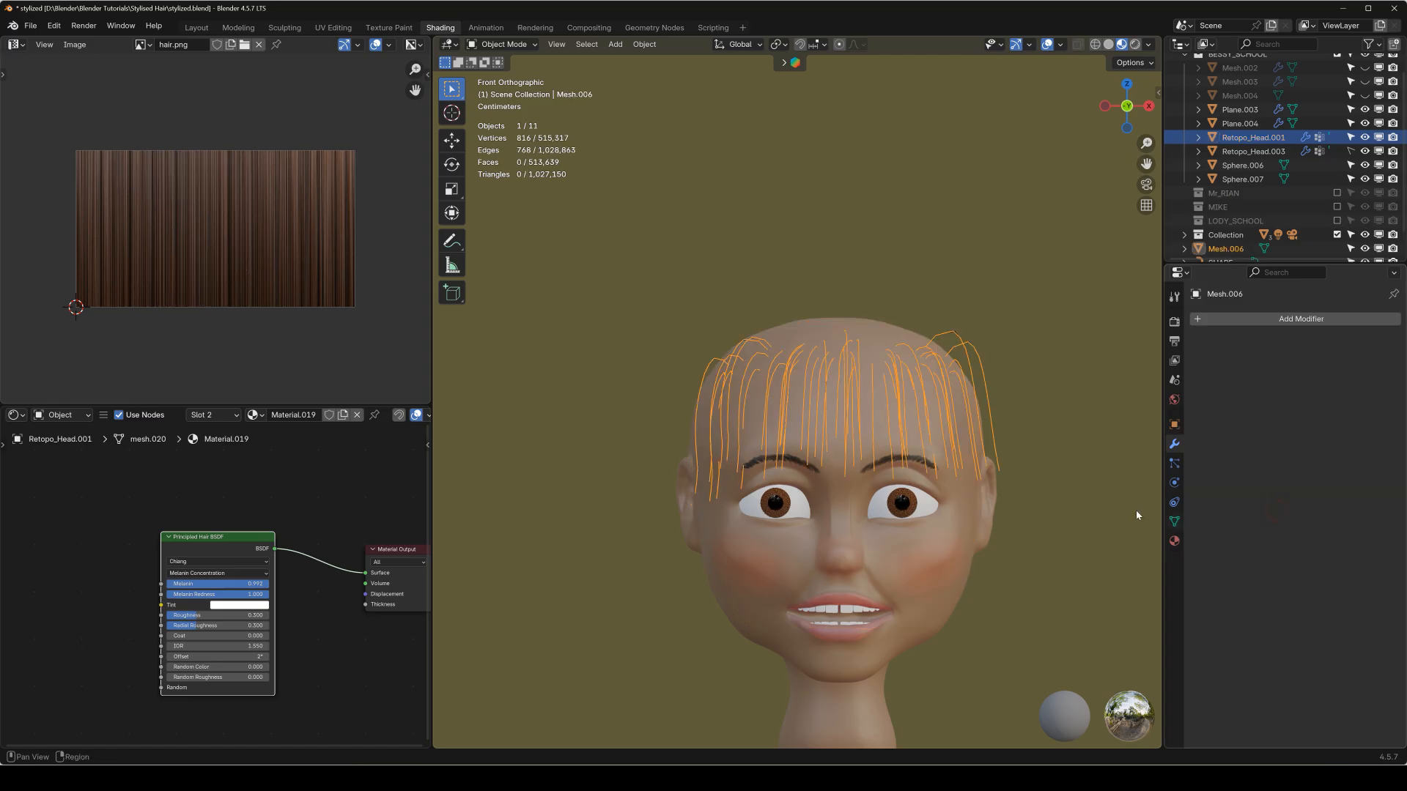
key("q")
left_click(1026, 390)
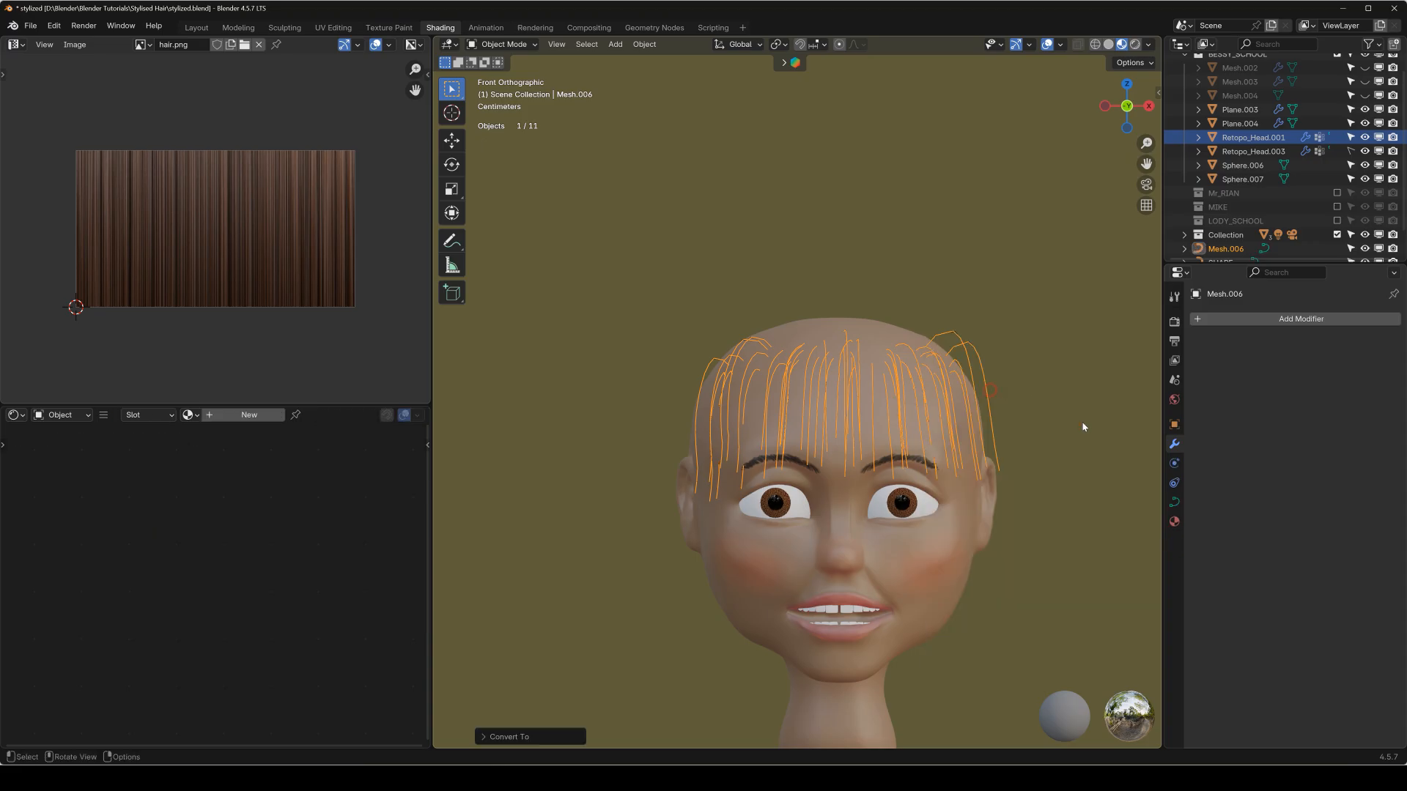
Set TAPER as the taper object in the fringe curve's geometry settings.
left_click(1175, 505)
left_click(1305, 595)
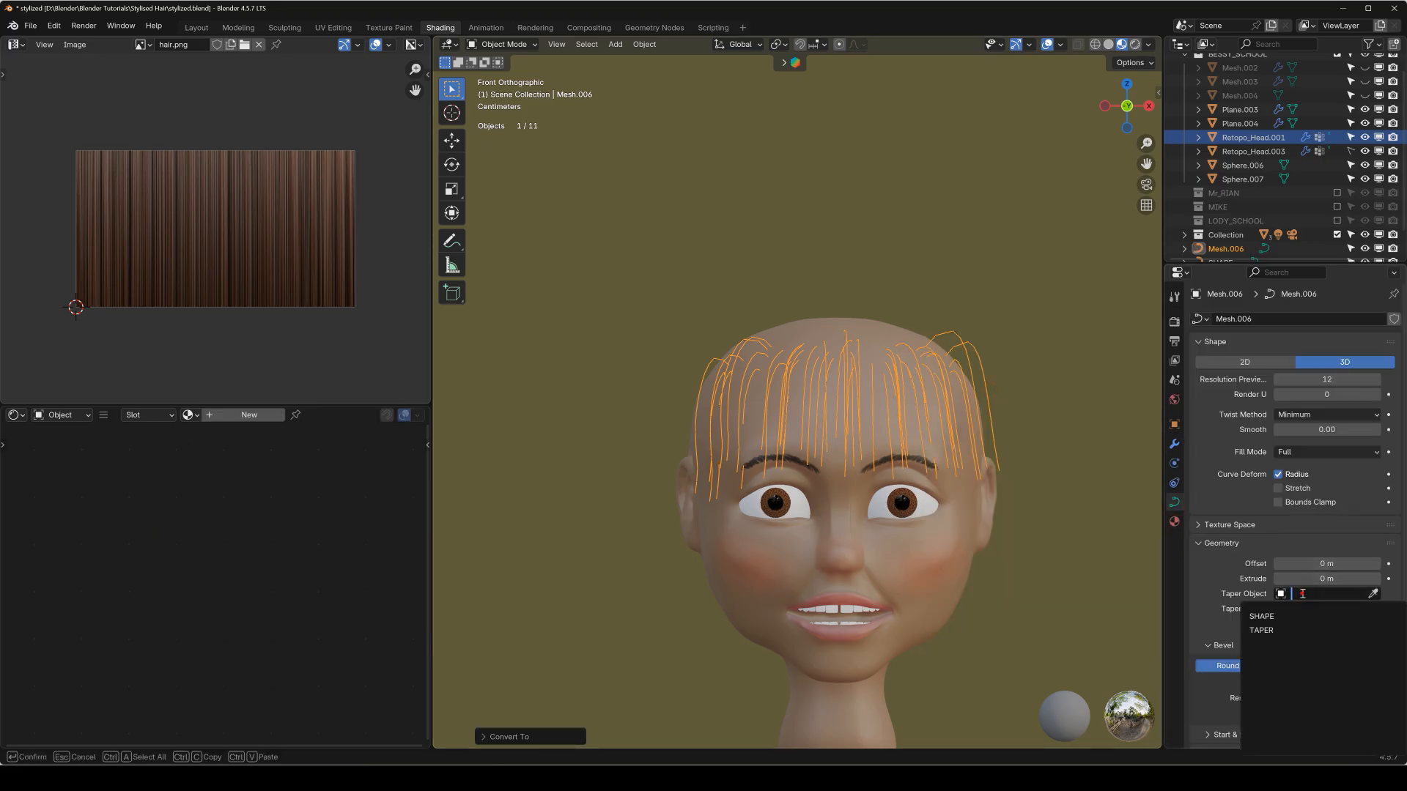
left_click(1300, 619)
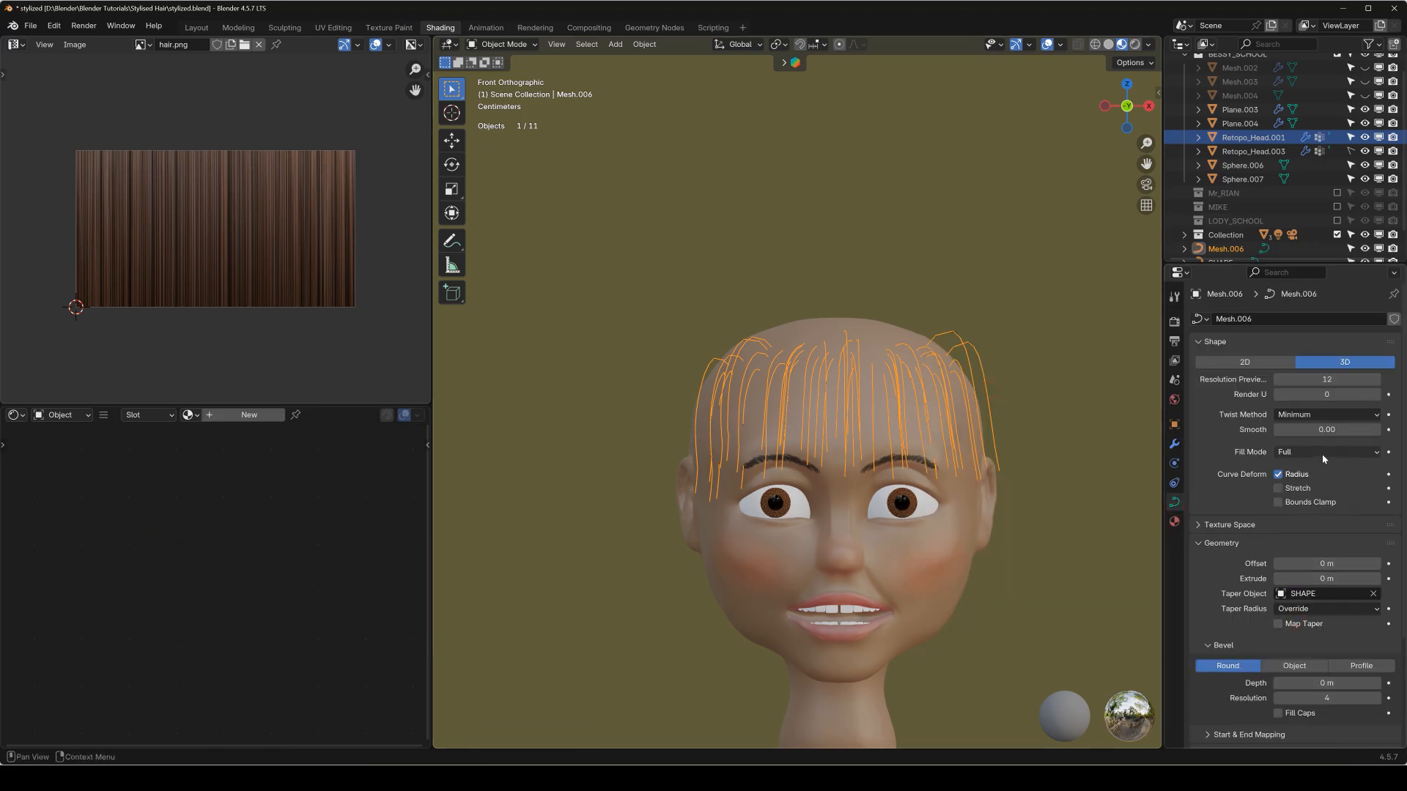
left_click(1325, 453)
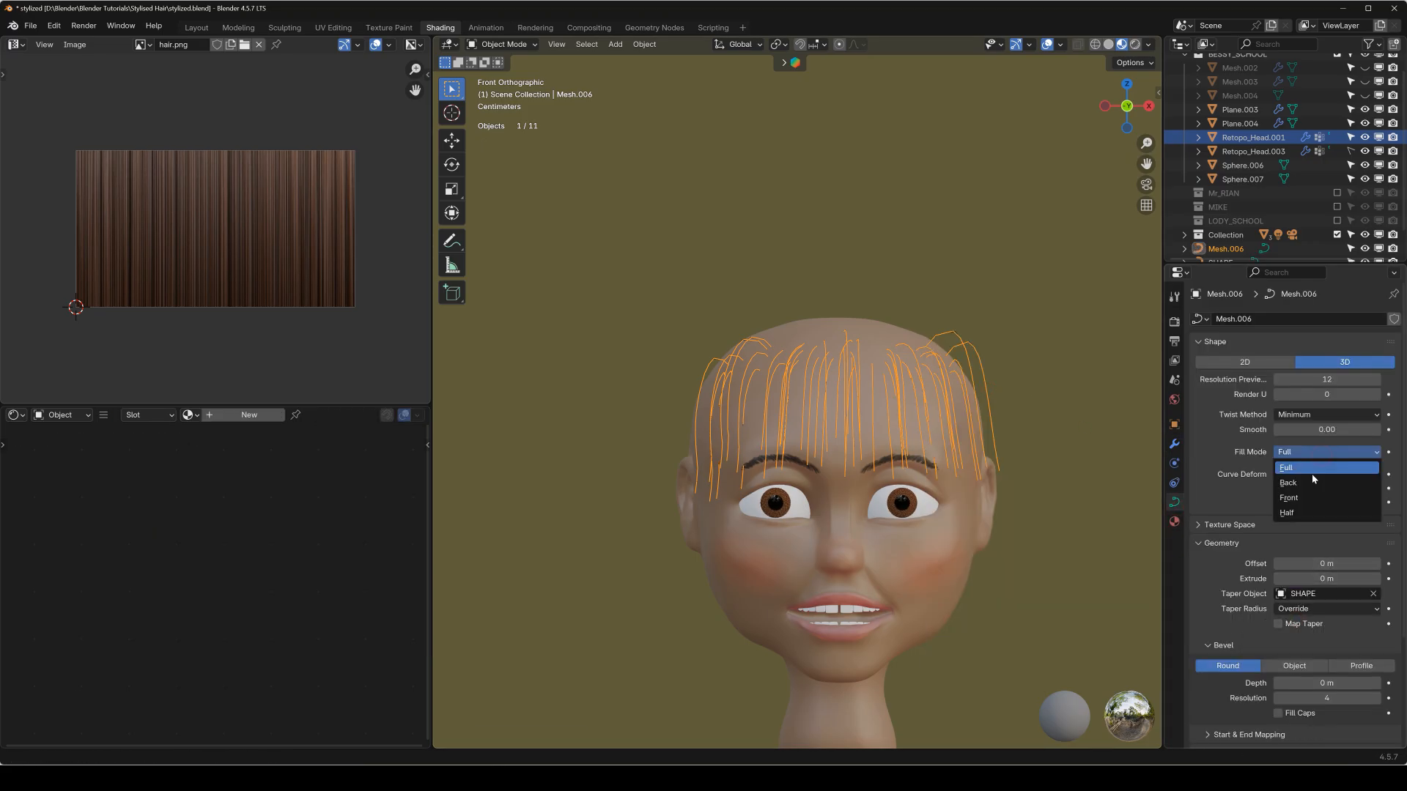
left_click(1293, 596)
left_click(1301, 631)
Bevel the fringe curve with the SHAPE object and preview the strands in rendered shading.
left_click(1297, 666)
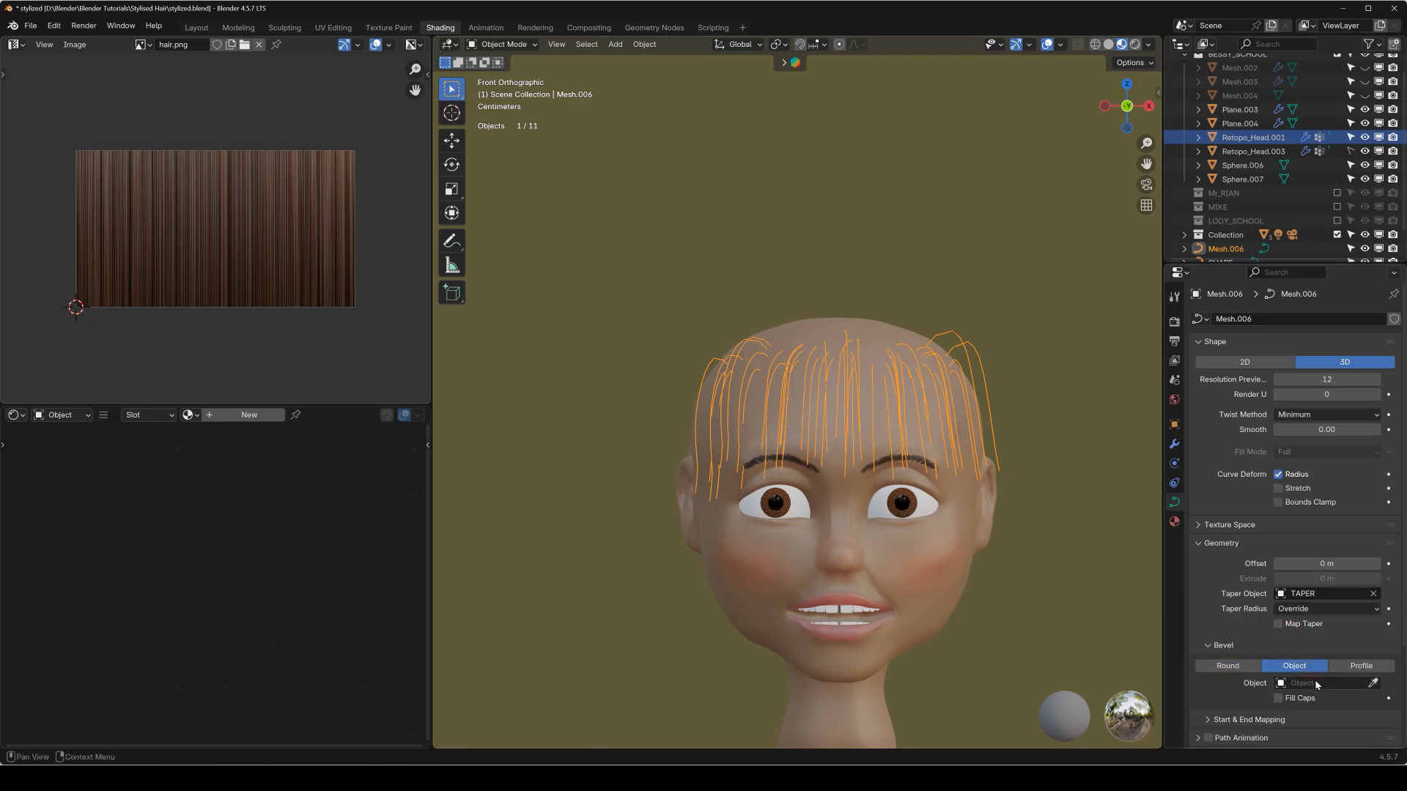
left_click(1317, 684)
left_click(1285, 546)
middle_click_drag(930, 408, 1075, 416)
key("KP_1")
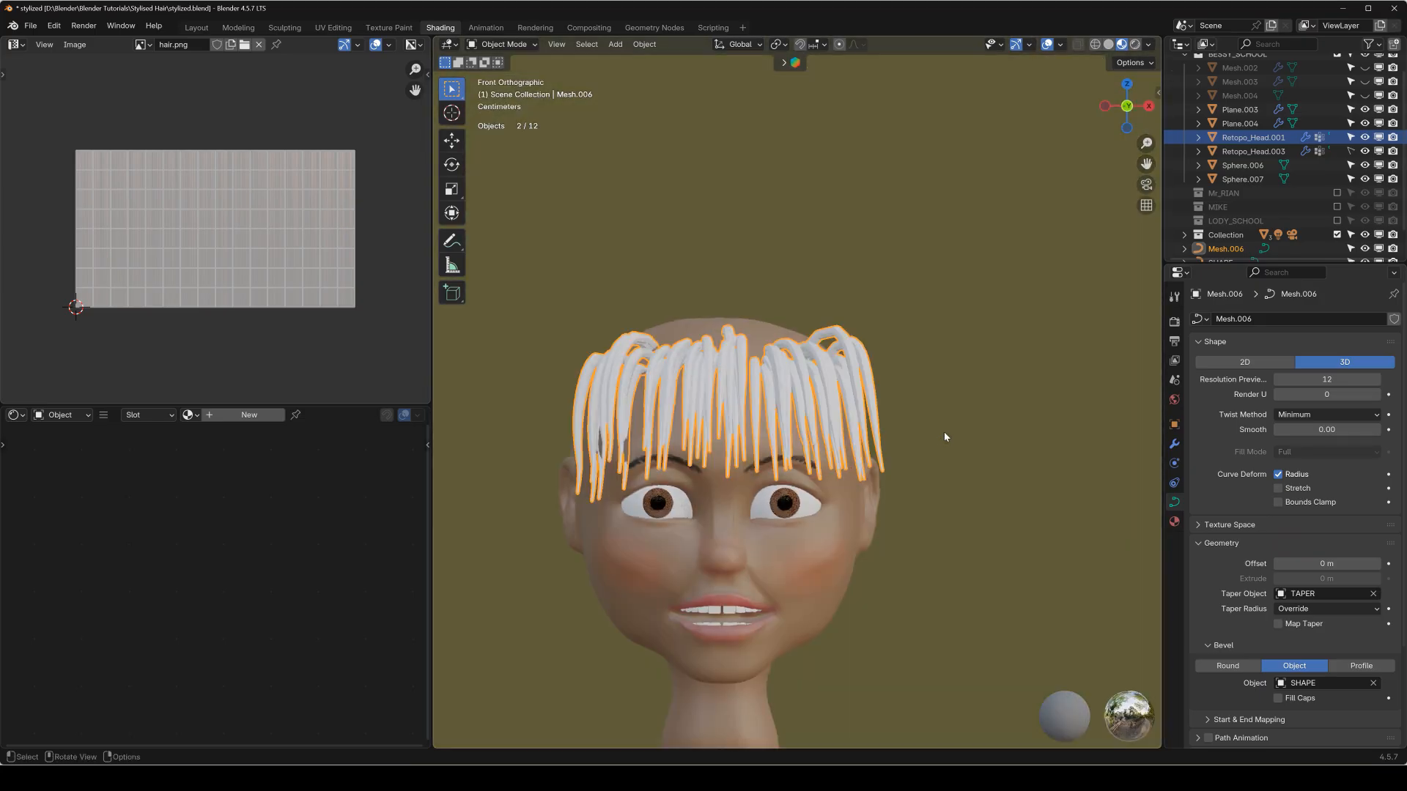
scroll(844, 439, "down", 1)
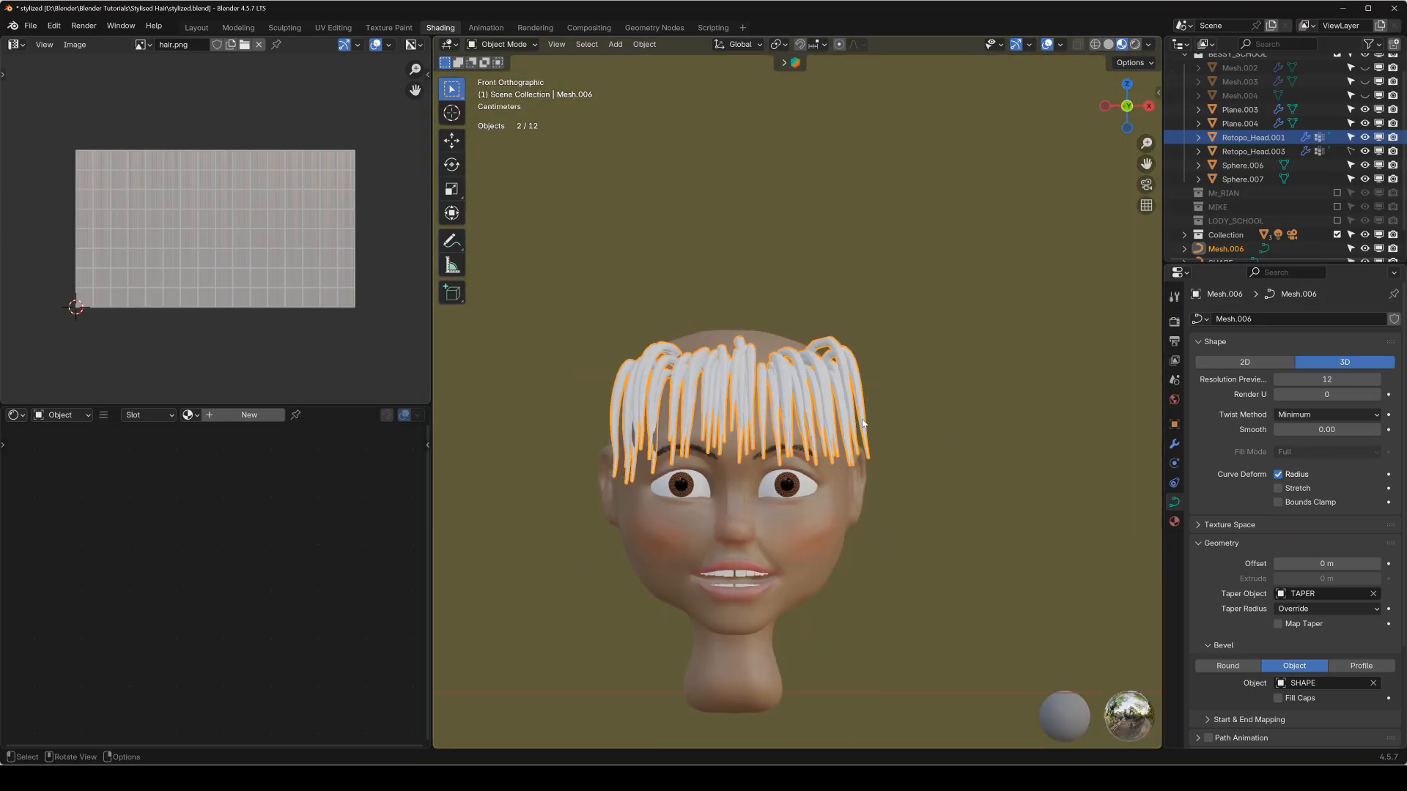
left_click(1135, 44)
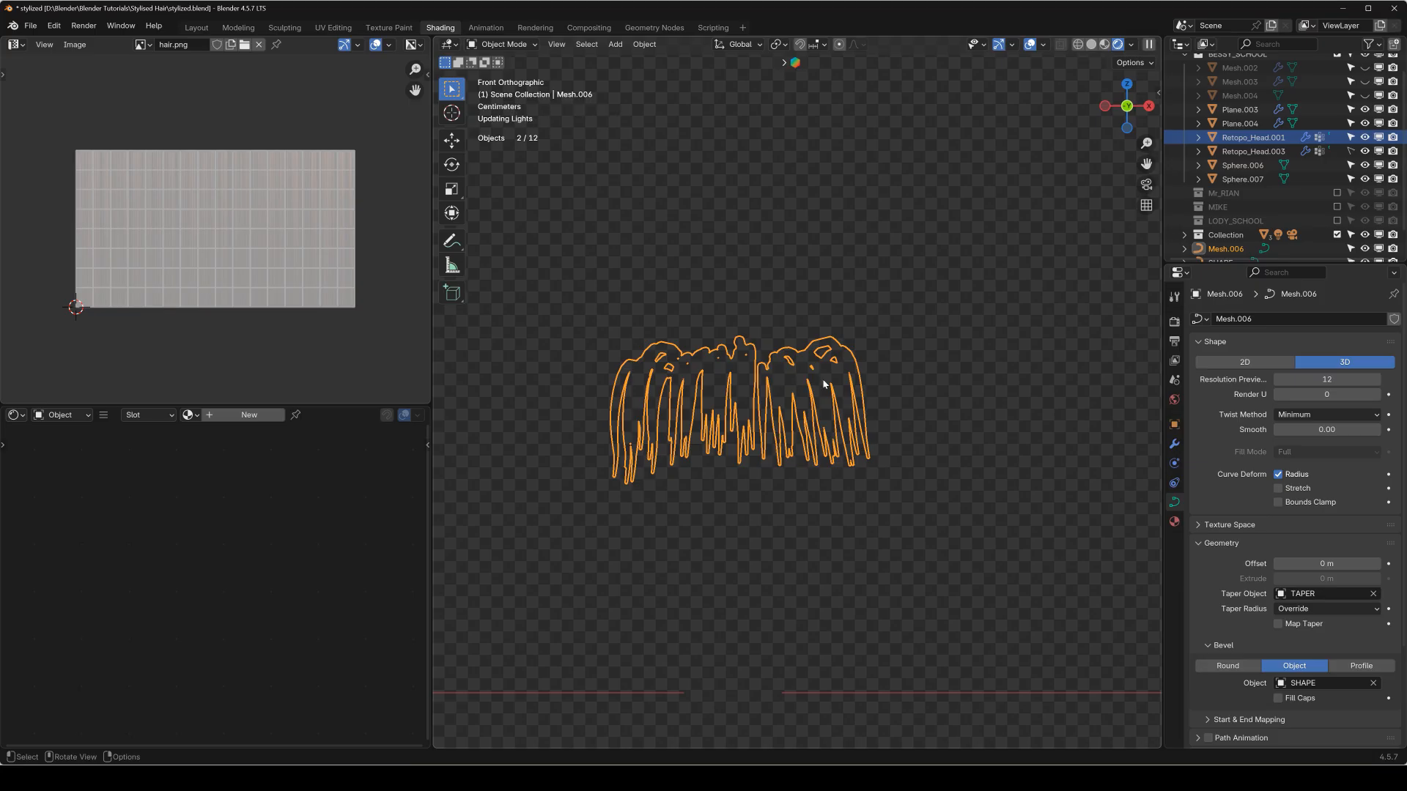
middle_click_drag(824, 385, 701, 409)
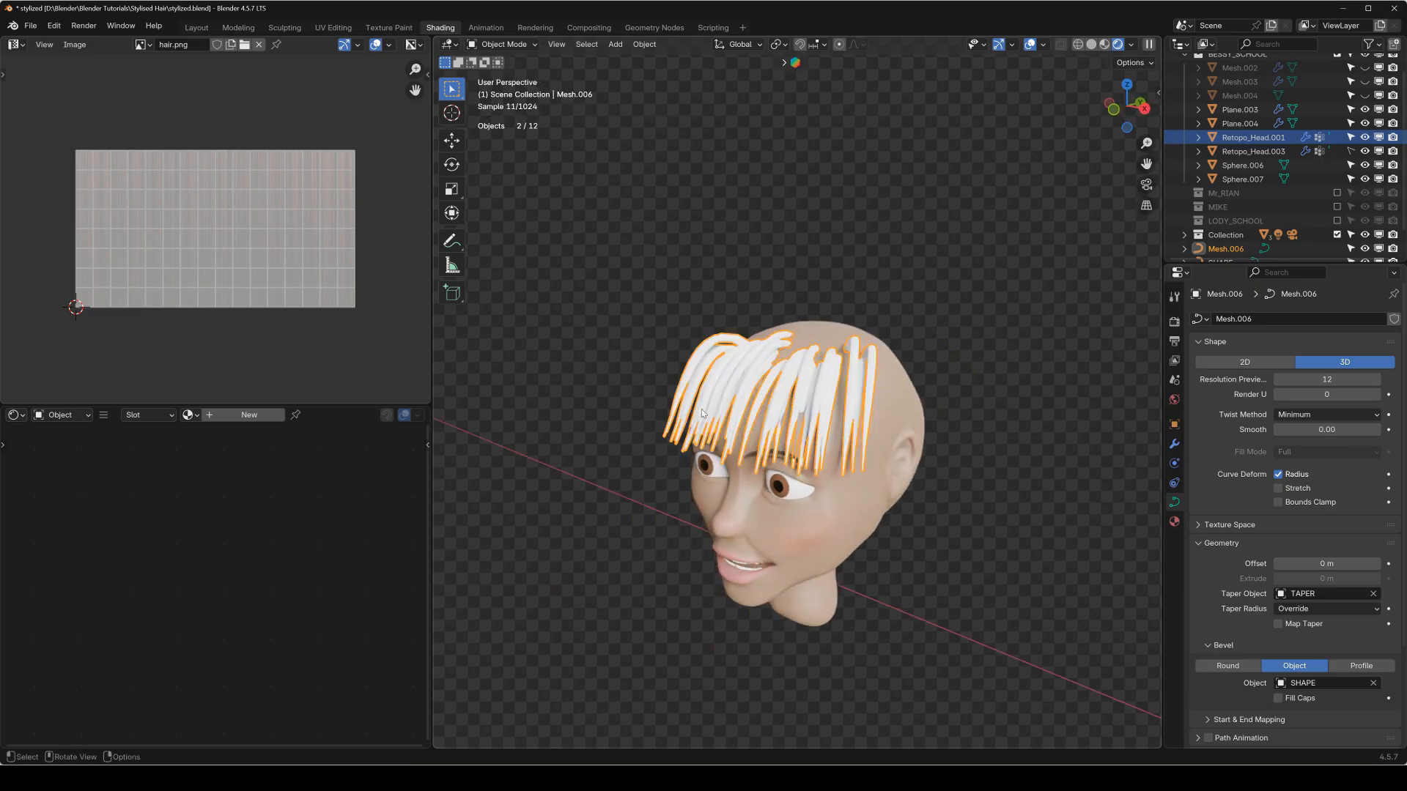
Enable the Mr_RIAN collection briefly to check its hair material, exclude it again and reselect the fringe curve.
left_click(192, 416)
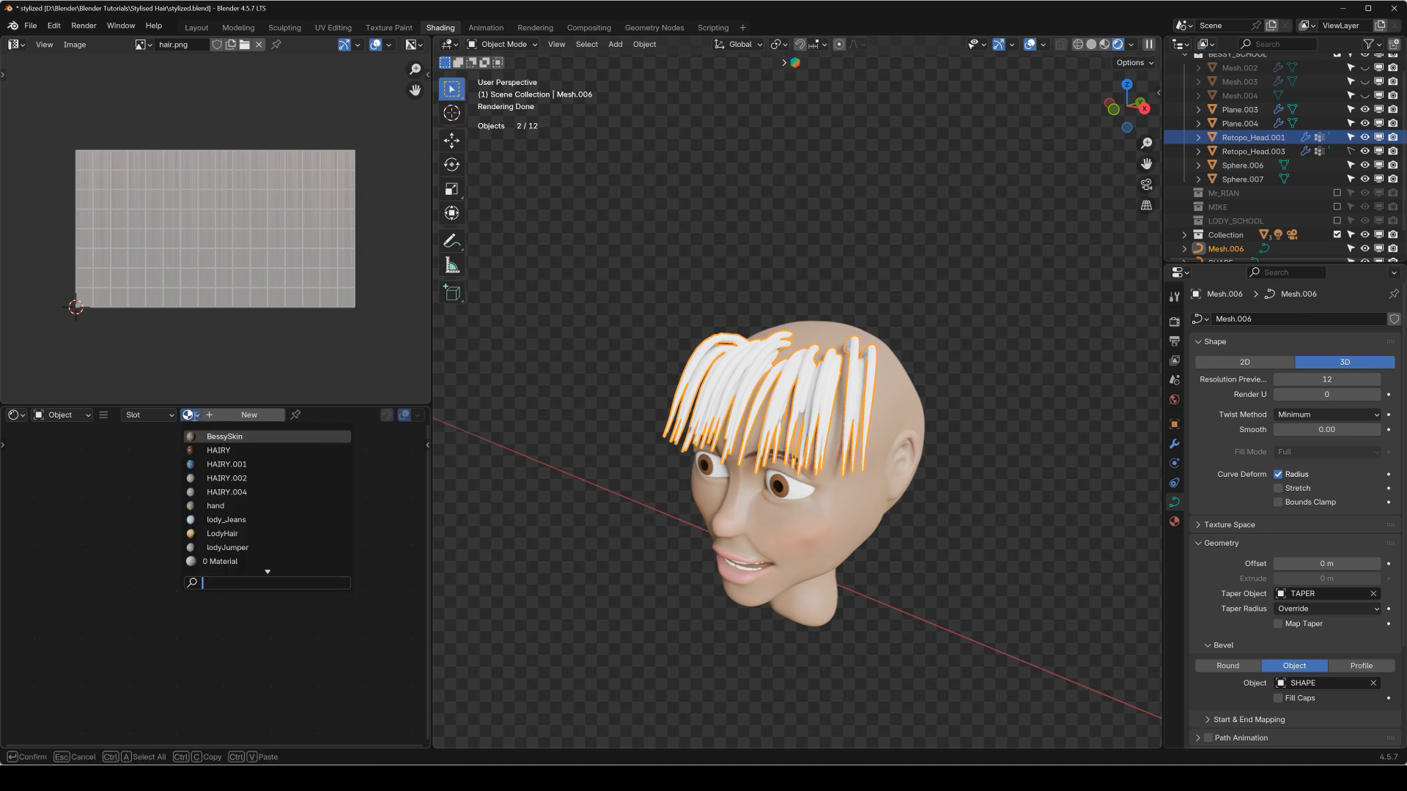
scroll(1268, 143, "up", 2)
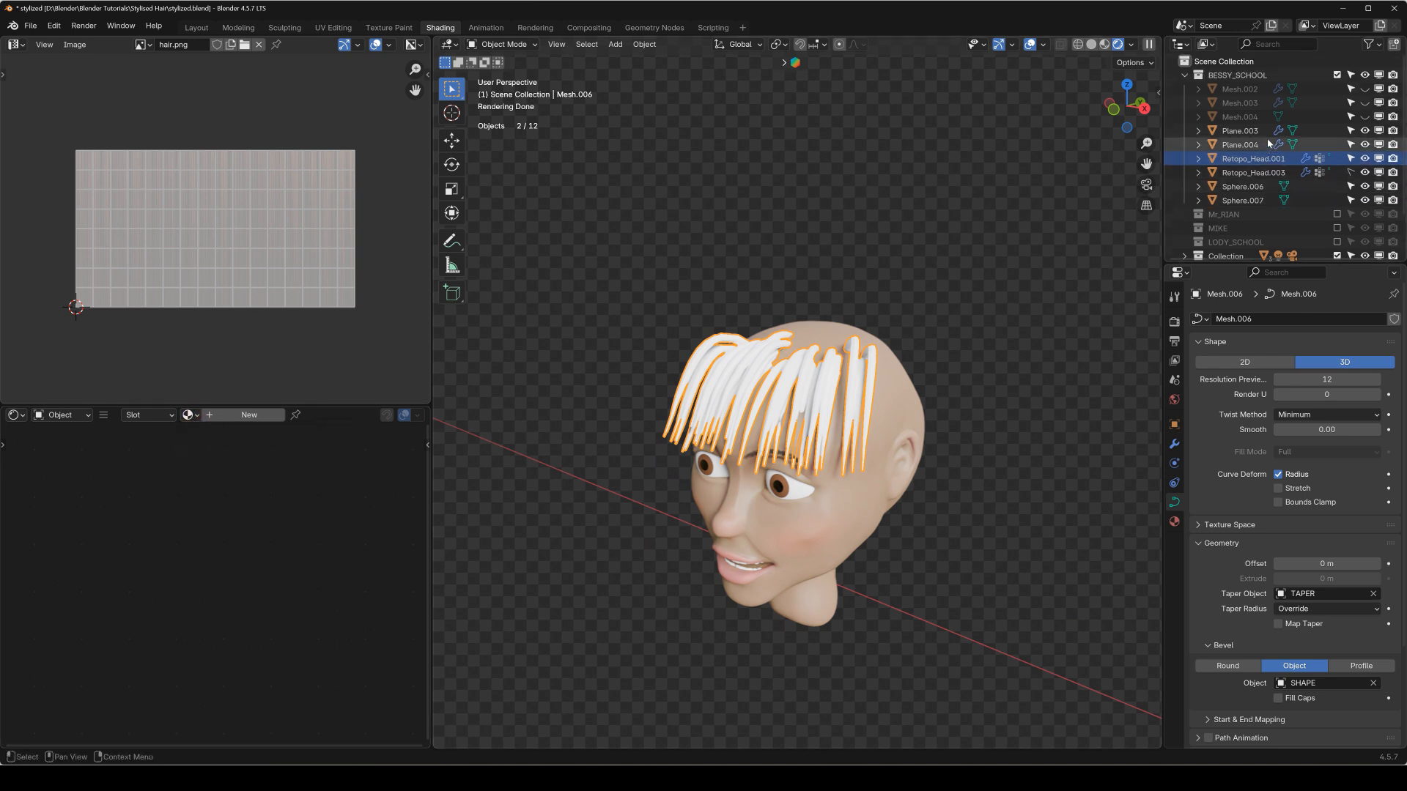
scroll(1238, 162, "down", 3)
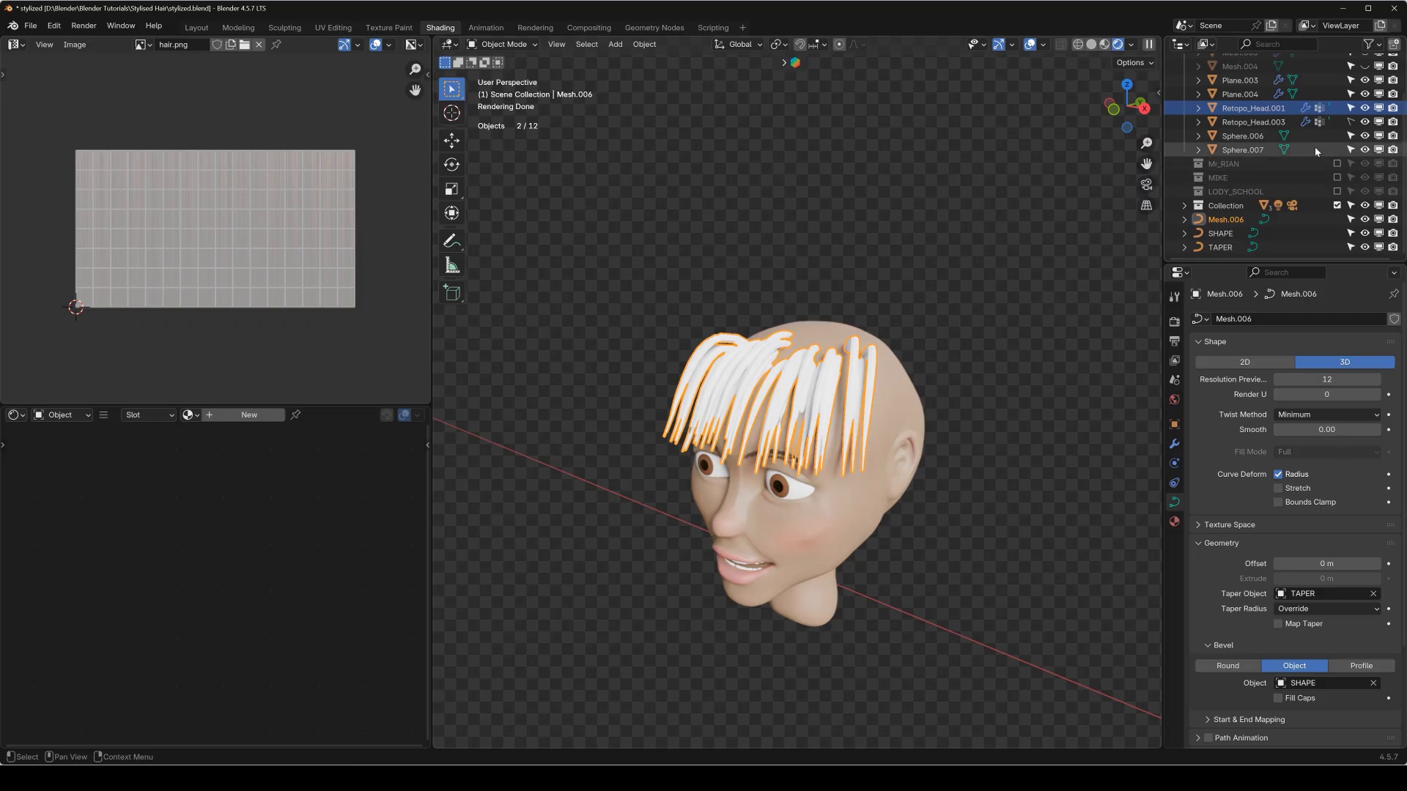
left_click(1337, 163)
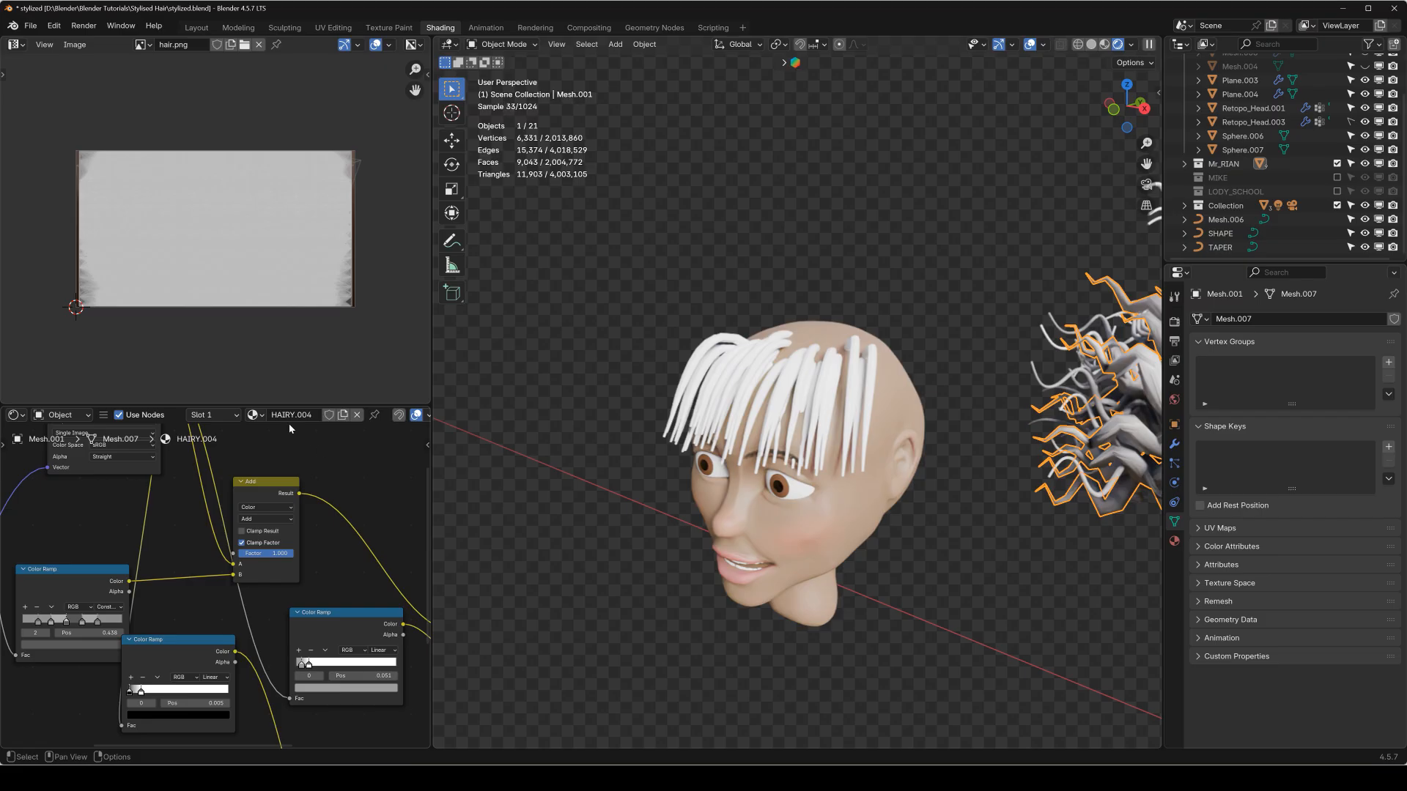
left_click(1337, 164)
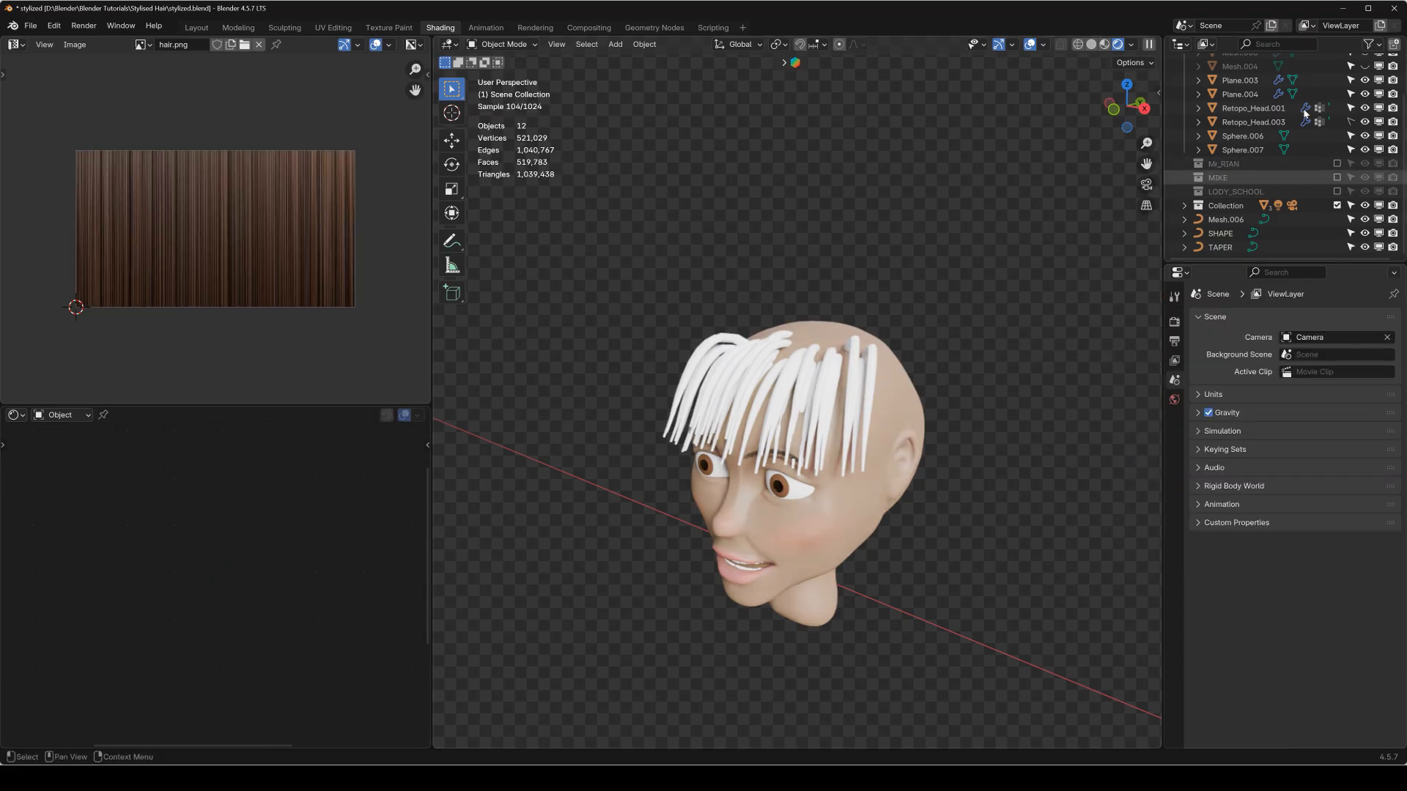
left_click(1226, 219)
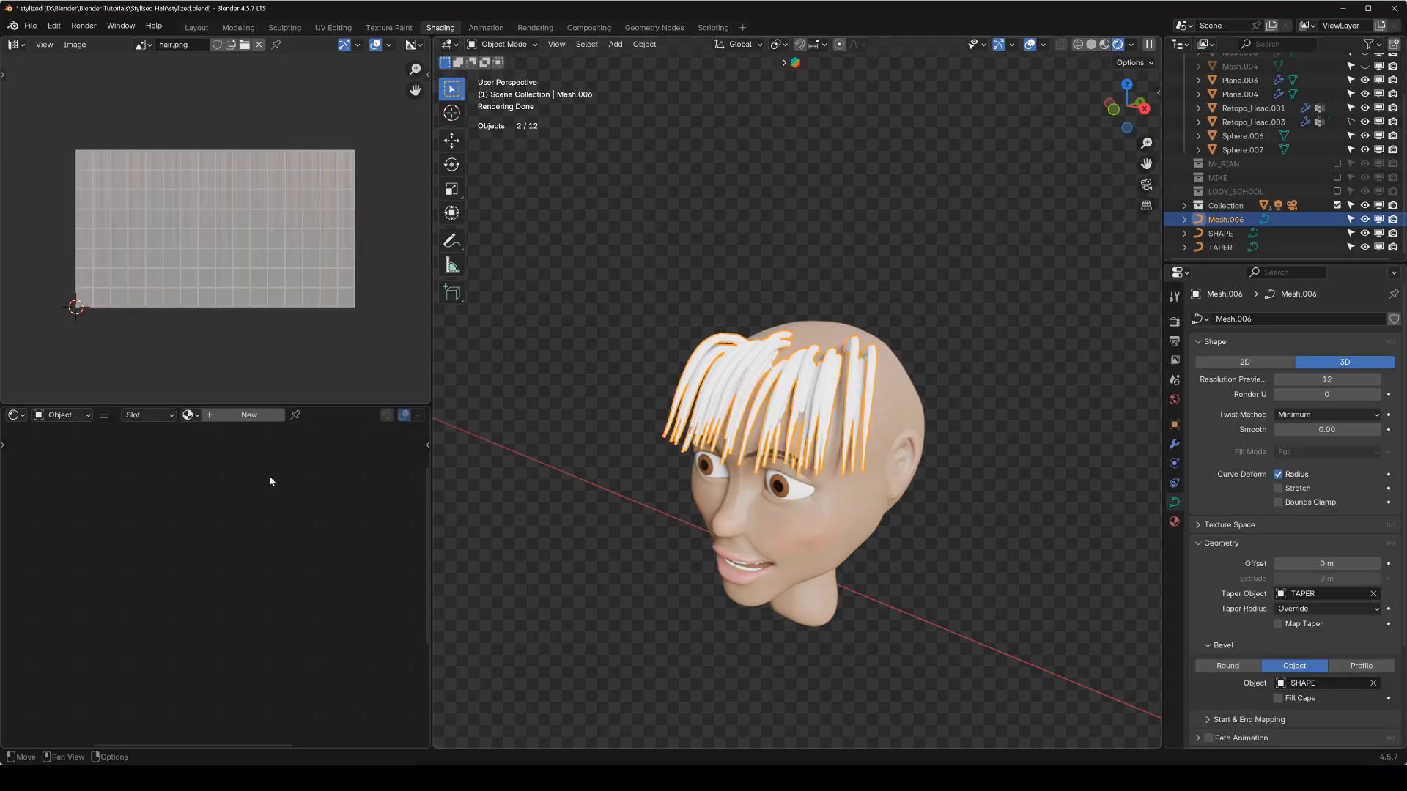
Assign the HAIRY.004 material to the fringe curve and inspect its texture on the strands up close.
left_click(192, 415)
left_click(264, 492)
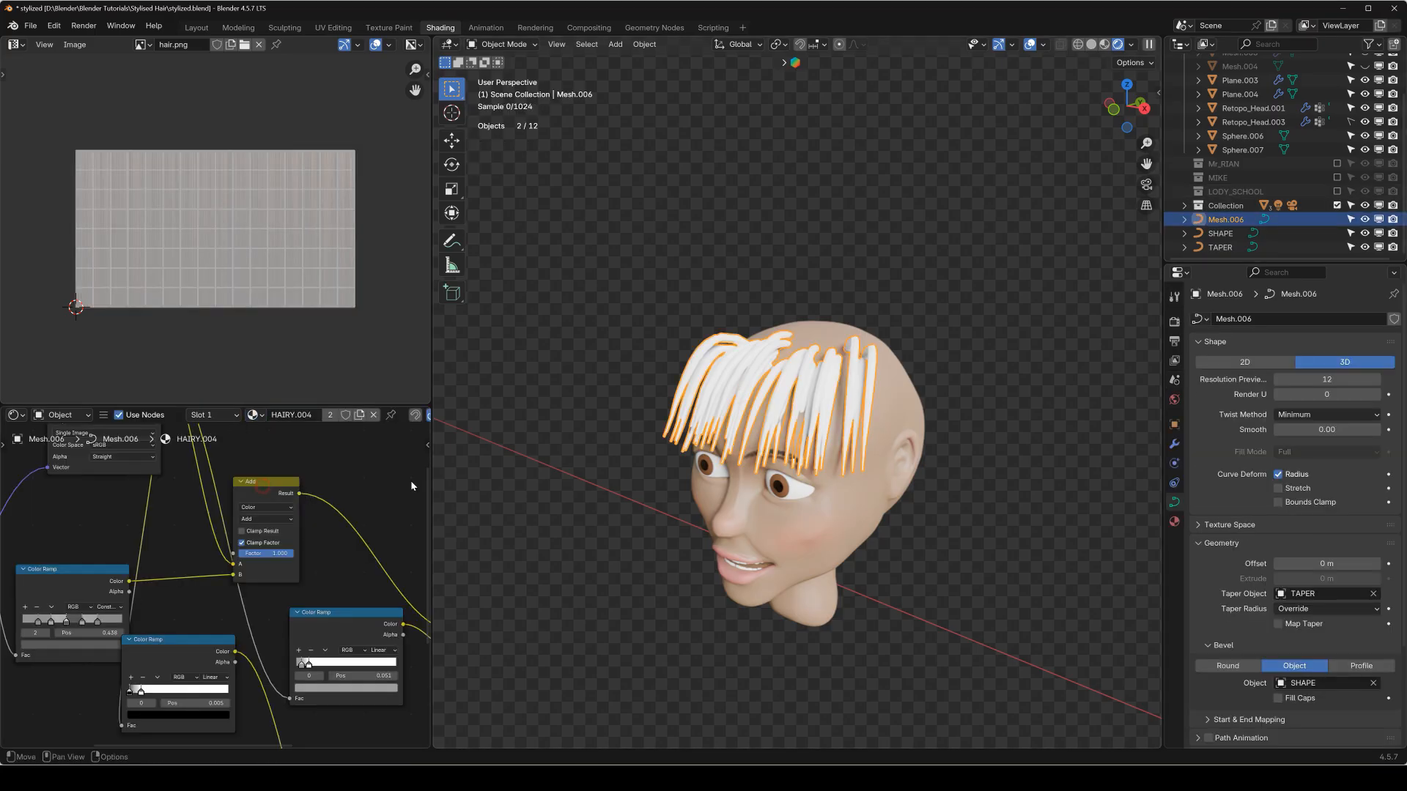
left_click(263, 417)
middle_click_drag(641, 427, 987, 419)
scroll(742, 424, "up", 3)
scroll(987, 418, "up", 3)
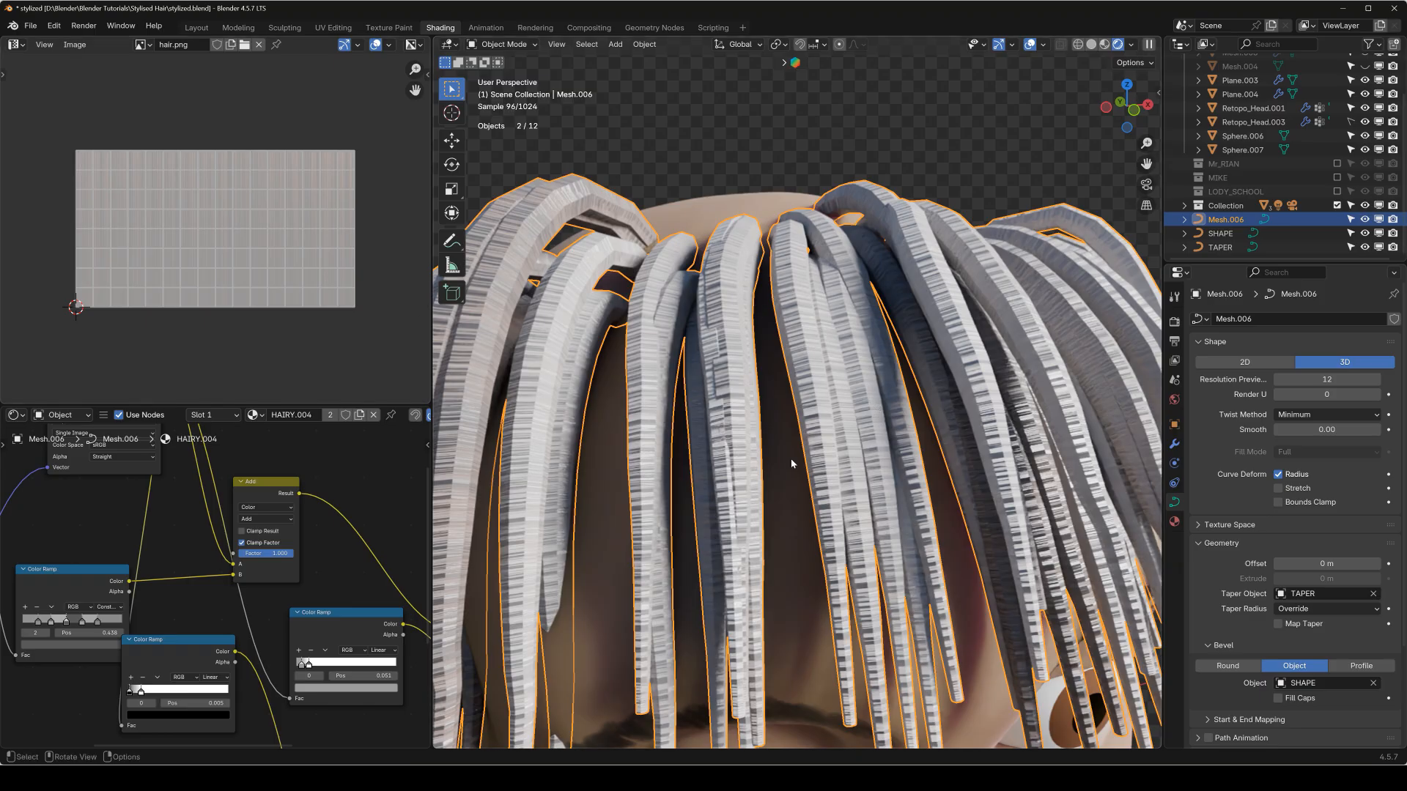
Convert the fringe curve to a mesh and rotate all its UVs a quarter turn in Edit Mode.
scroll(852, 341, "down", 2)
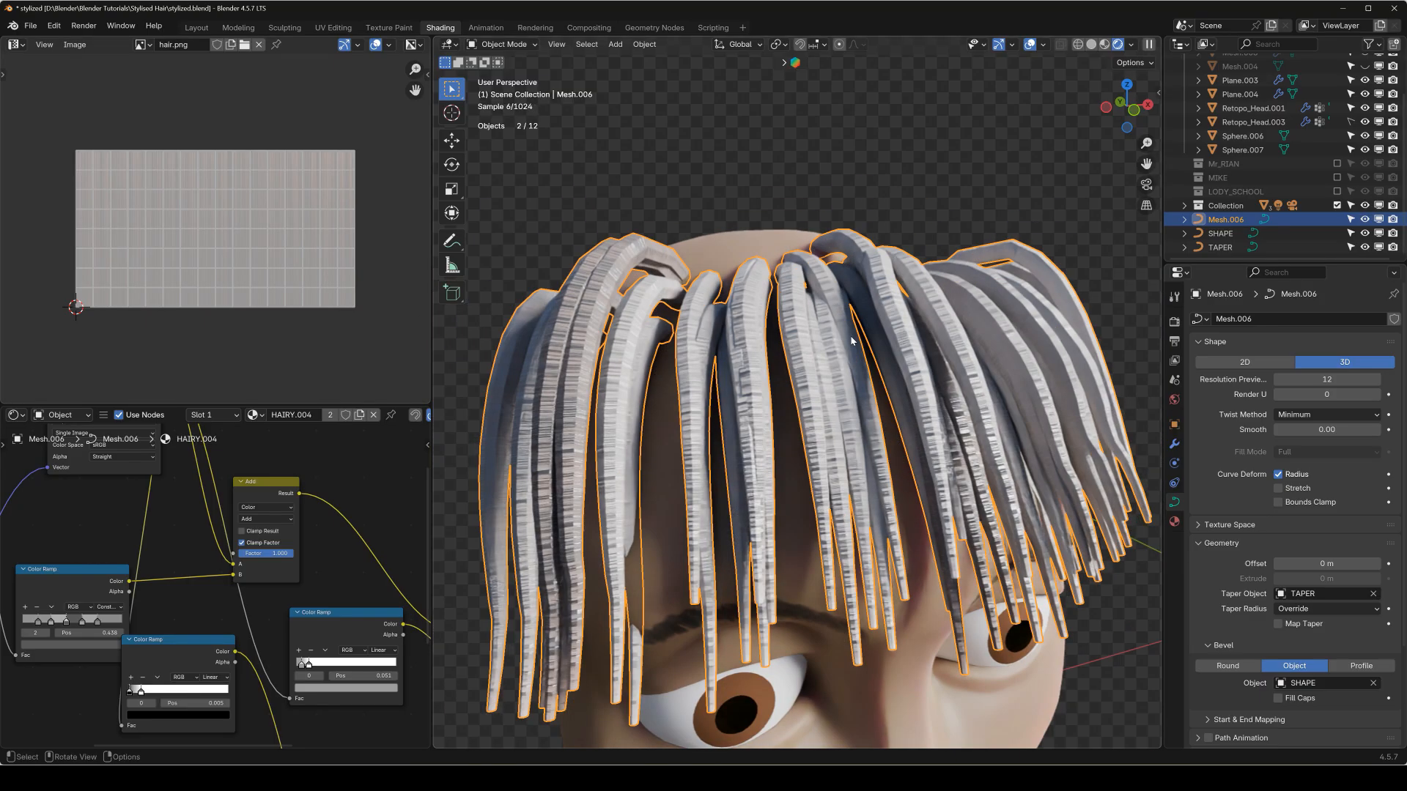
right_click(841, 329)
left_click(820, 314)
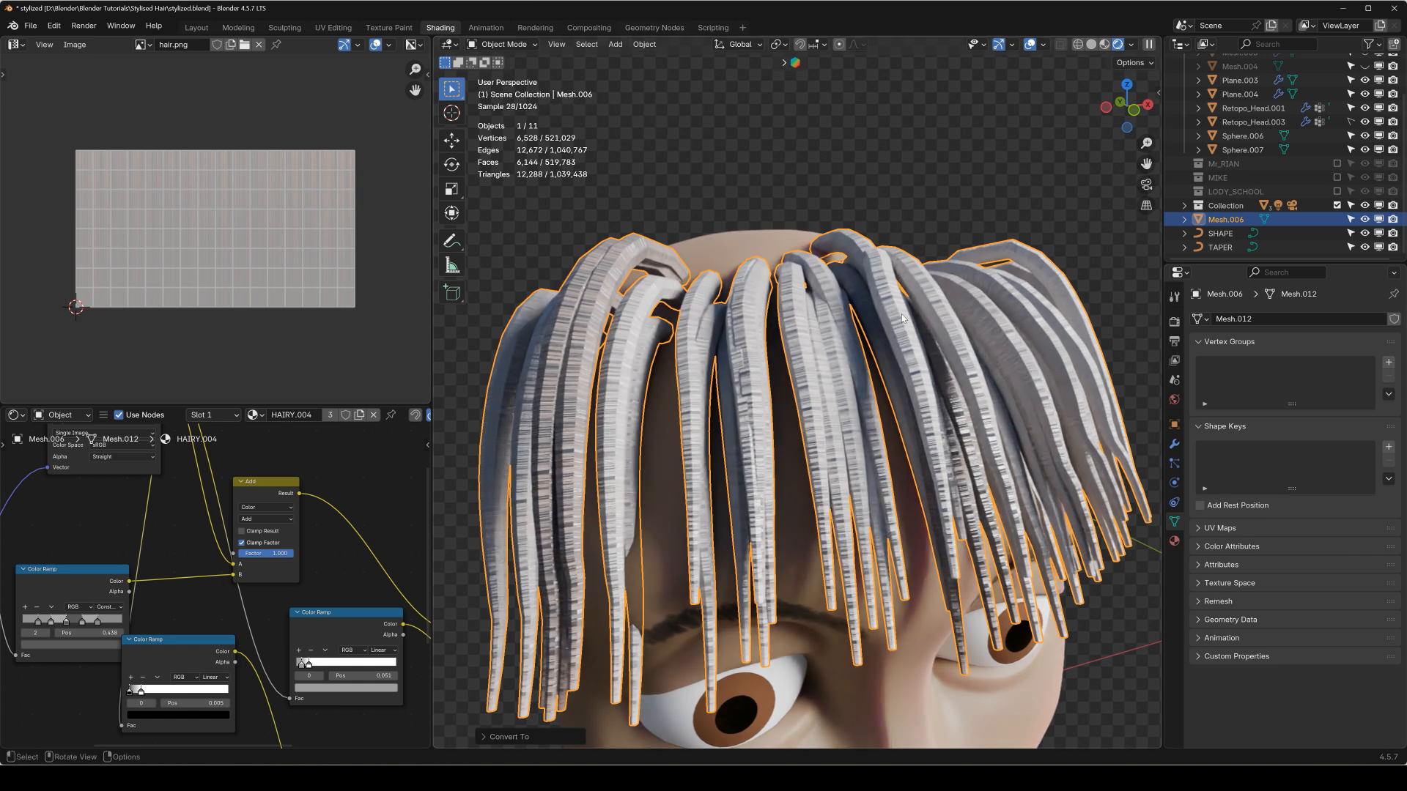
key("Tab")
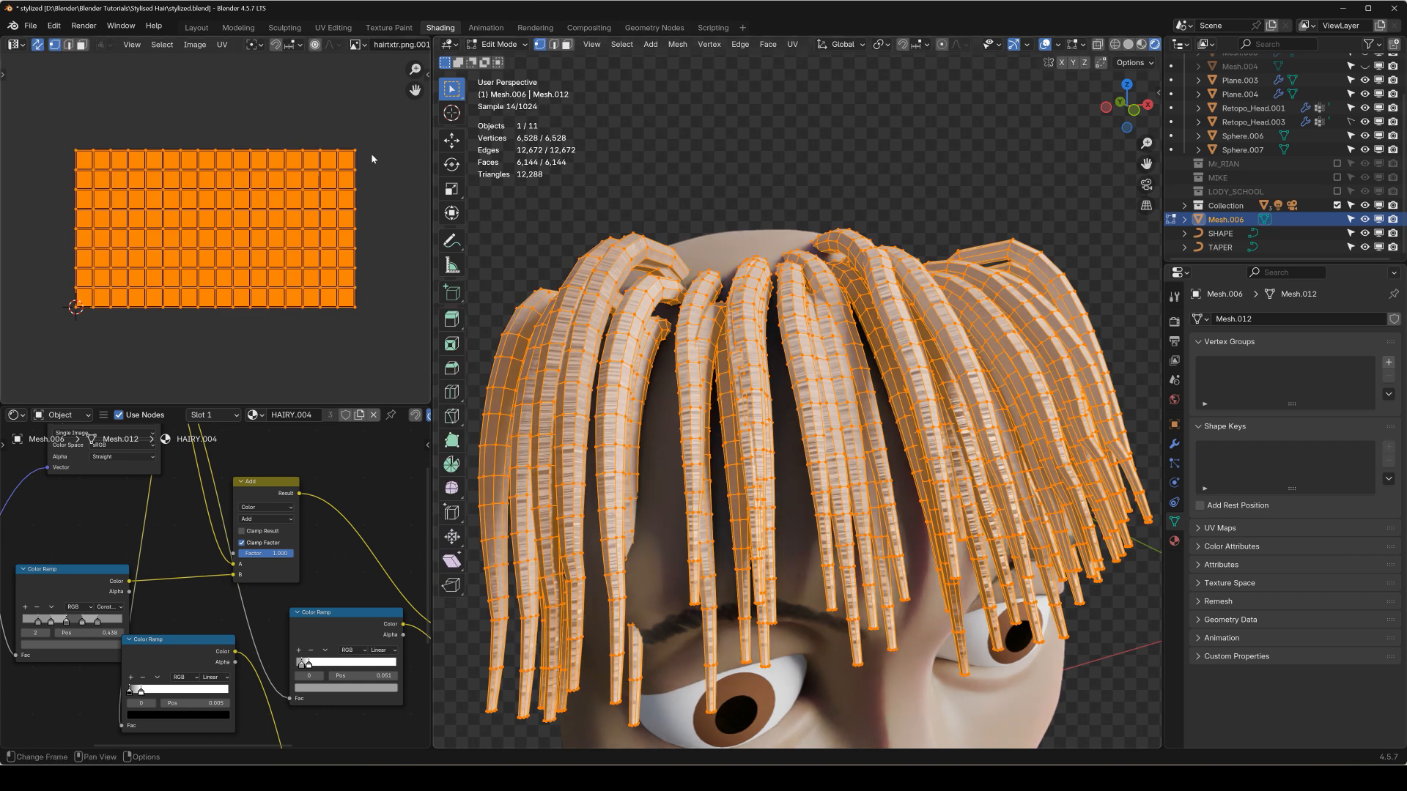
key("r")
left_click(273, 349)
Scale the strands' UVs along Y and X to fit the hair texture image and return to Object Mode.
key("s")
key("y")
left_click(326, 147)
key("s")
key("x")
left_click(416, 174)
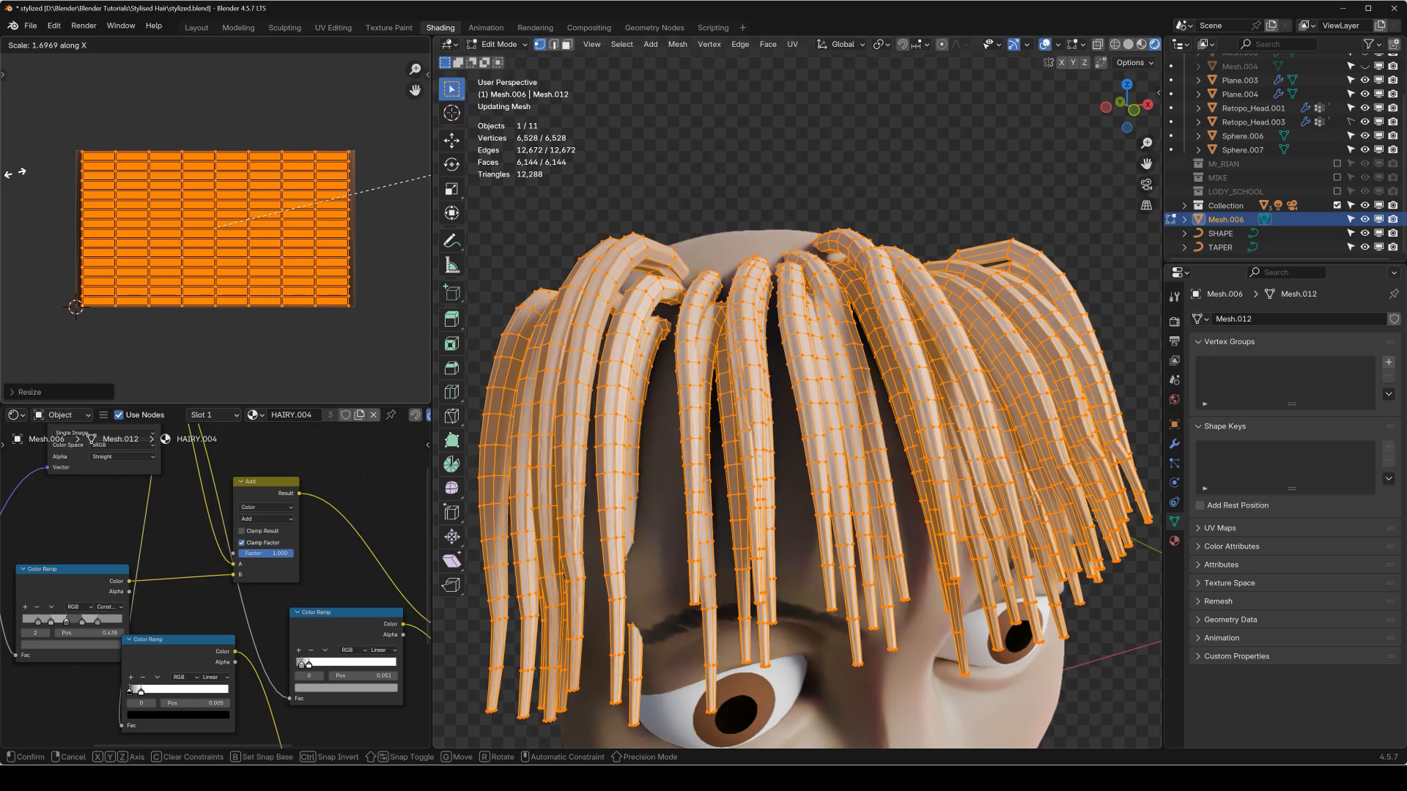
key("Tab")
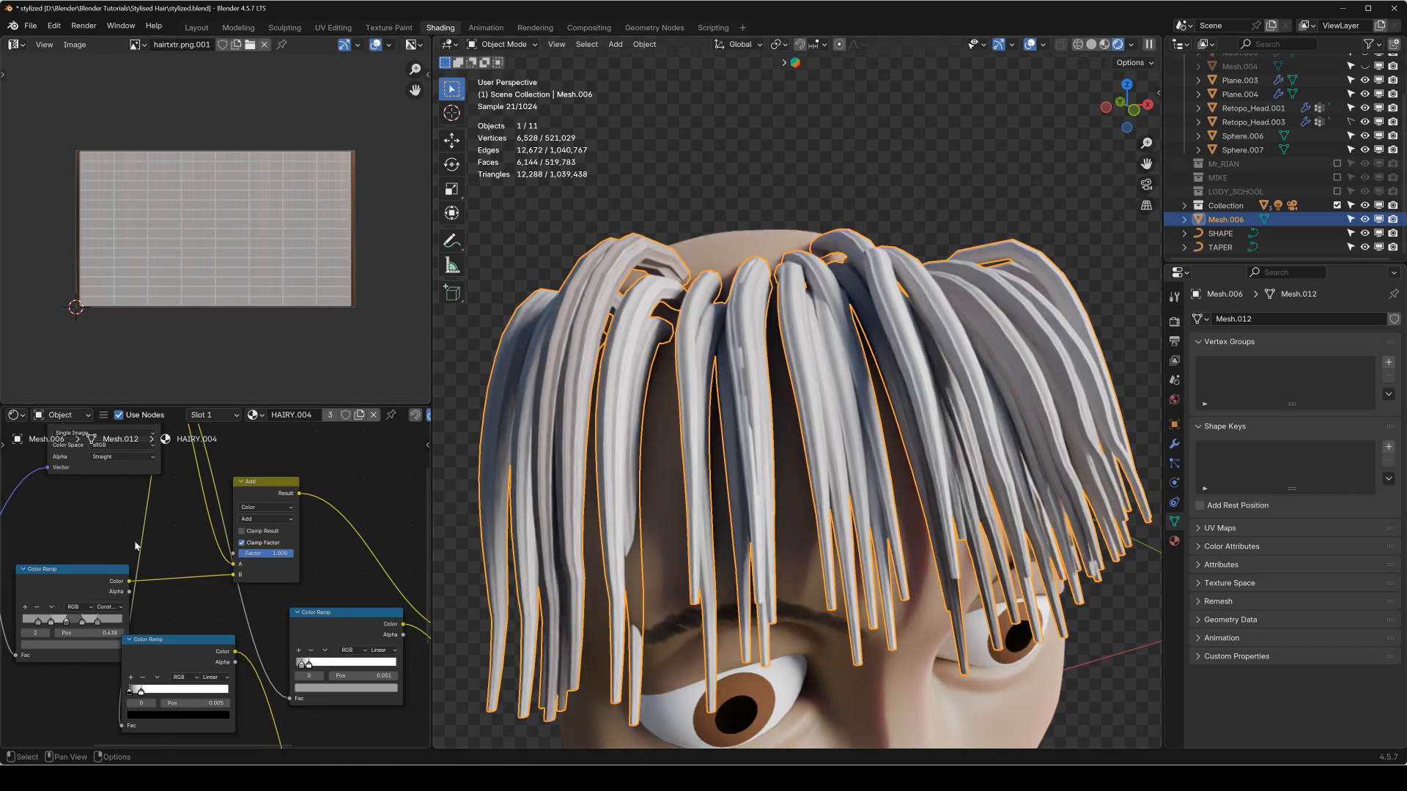
Recolour stop 2 of the constant Color Ramp in HAIRY.004 to dark reddish brown.
scroll(173, 530, "down", 1)
middle_click_drag(129, 489, 276, 596)
middle_click_drag(288, 707, 259, 568)
scroll(213, 586, "up", 9)
scroll(189, 612, "up", 3)
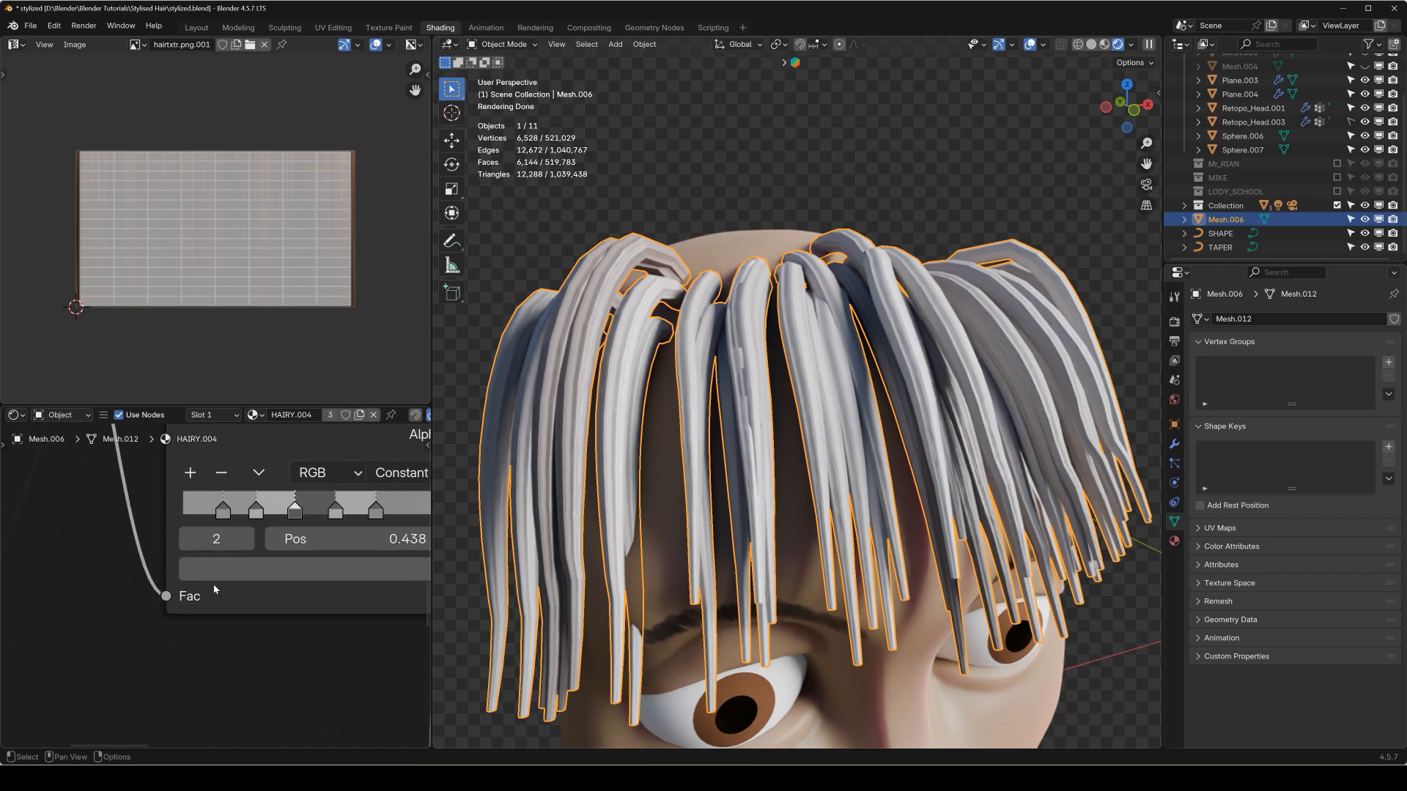
left_click(223, 577)
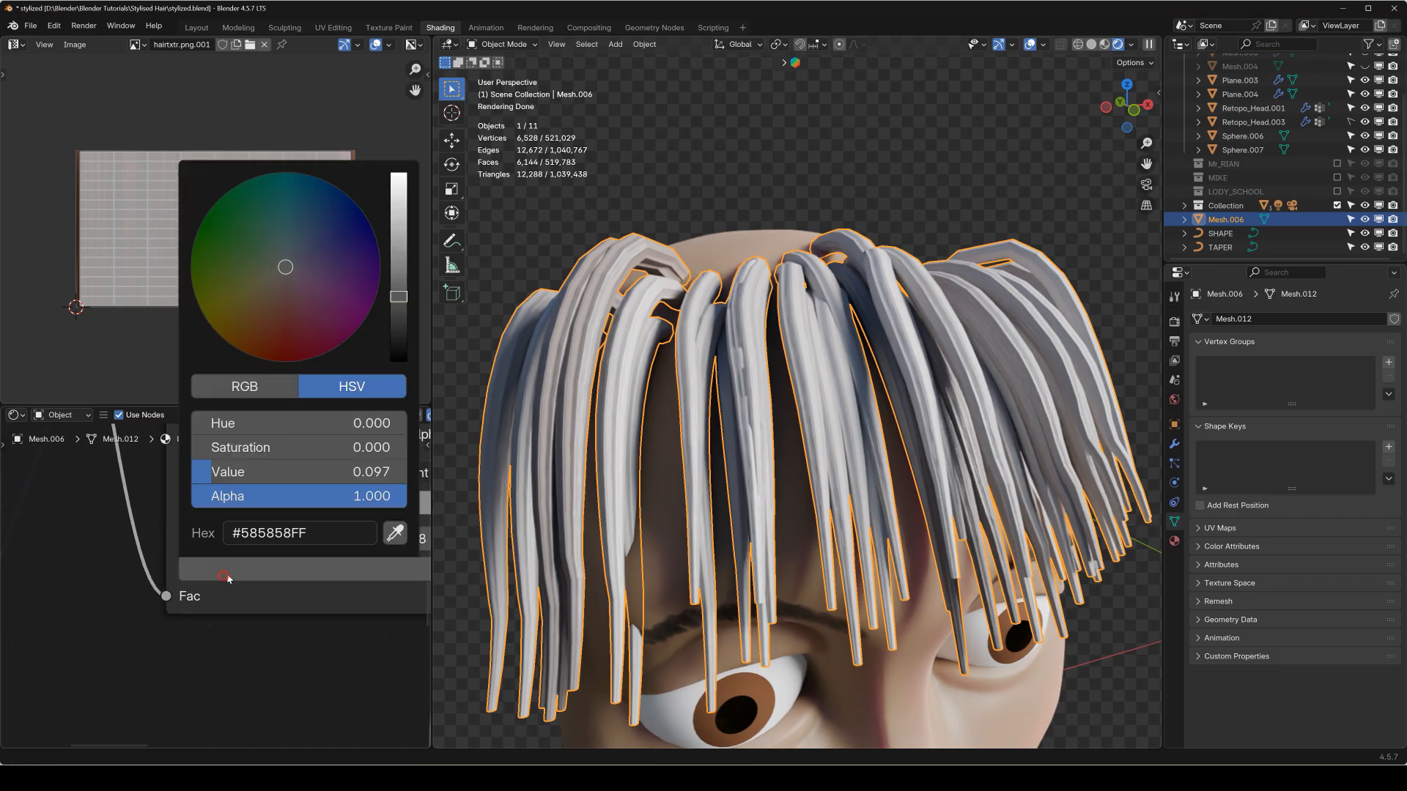
left_click(279, 308)
Recolour the same Color Ramp's stop 1 to red and stop 0 to orange-brown.
left_click(259, 504)
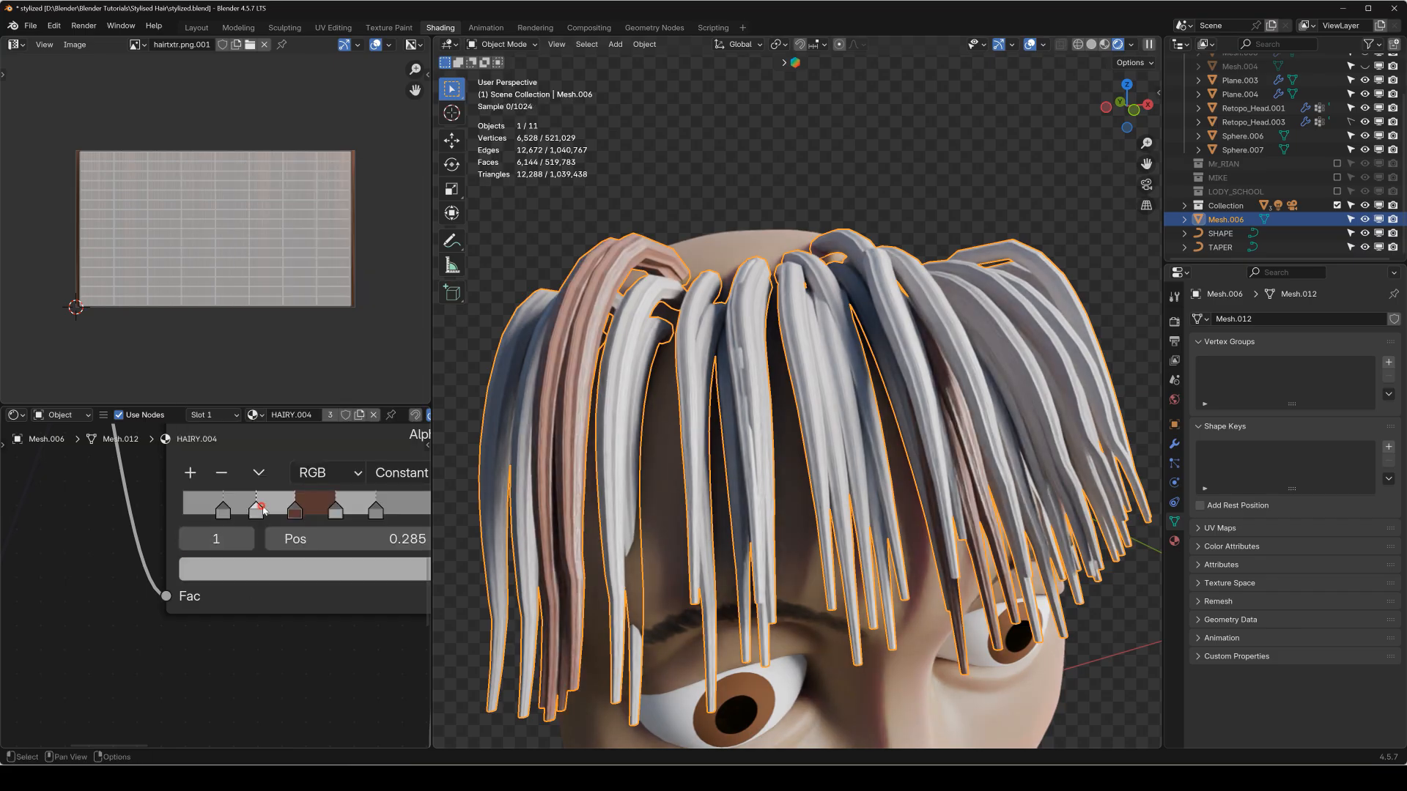
left_click(261, 560)
left_click(287, 341)
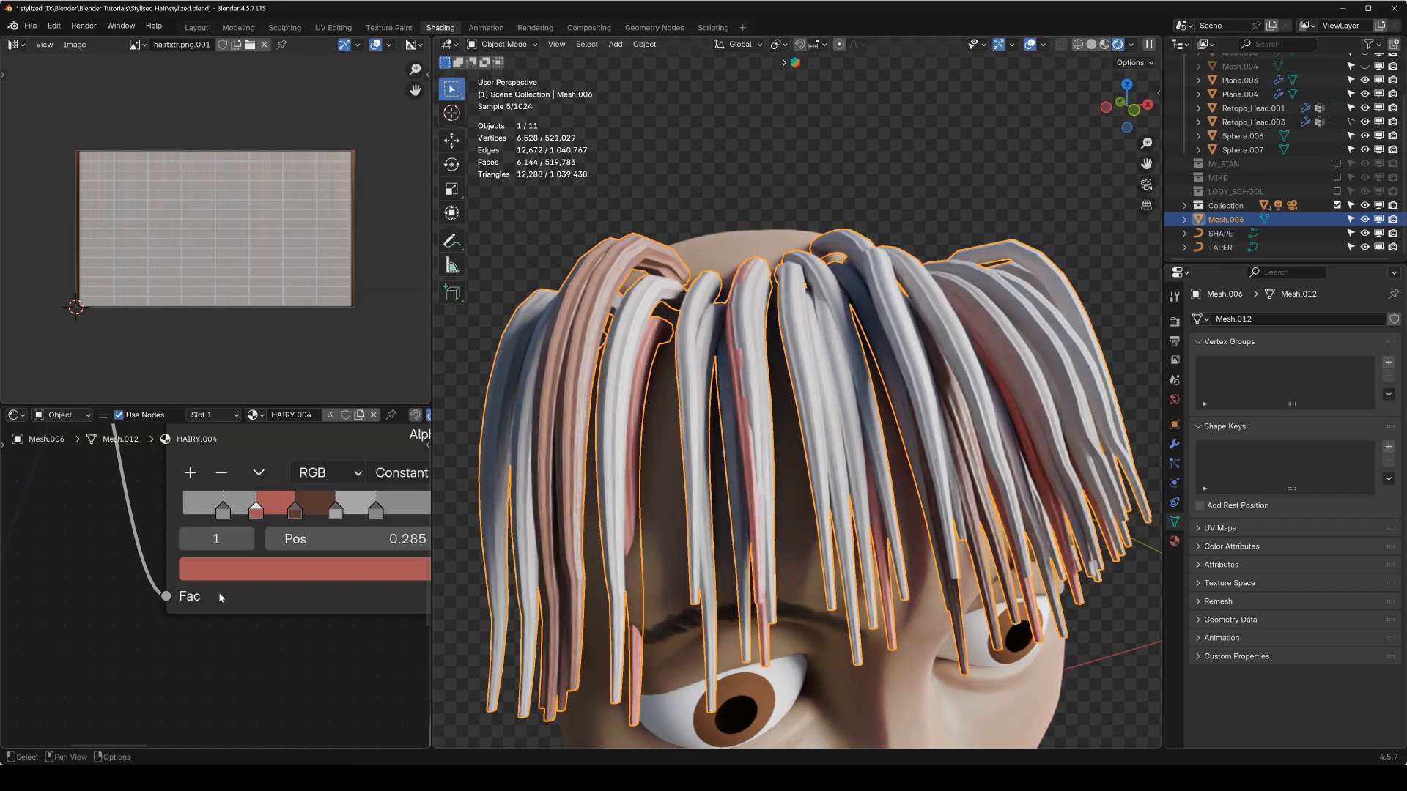
left_click(225, 510)
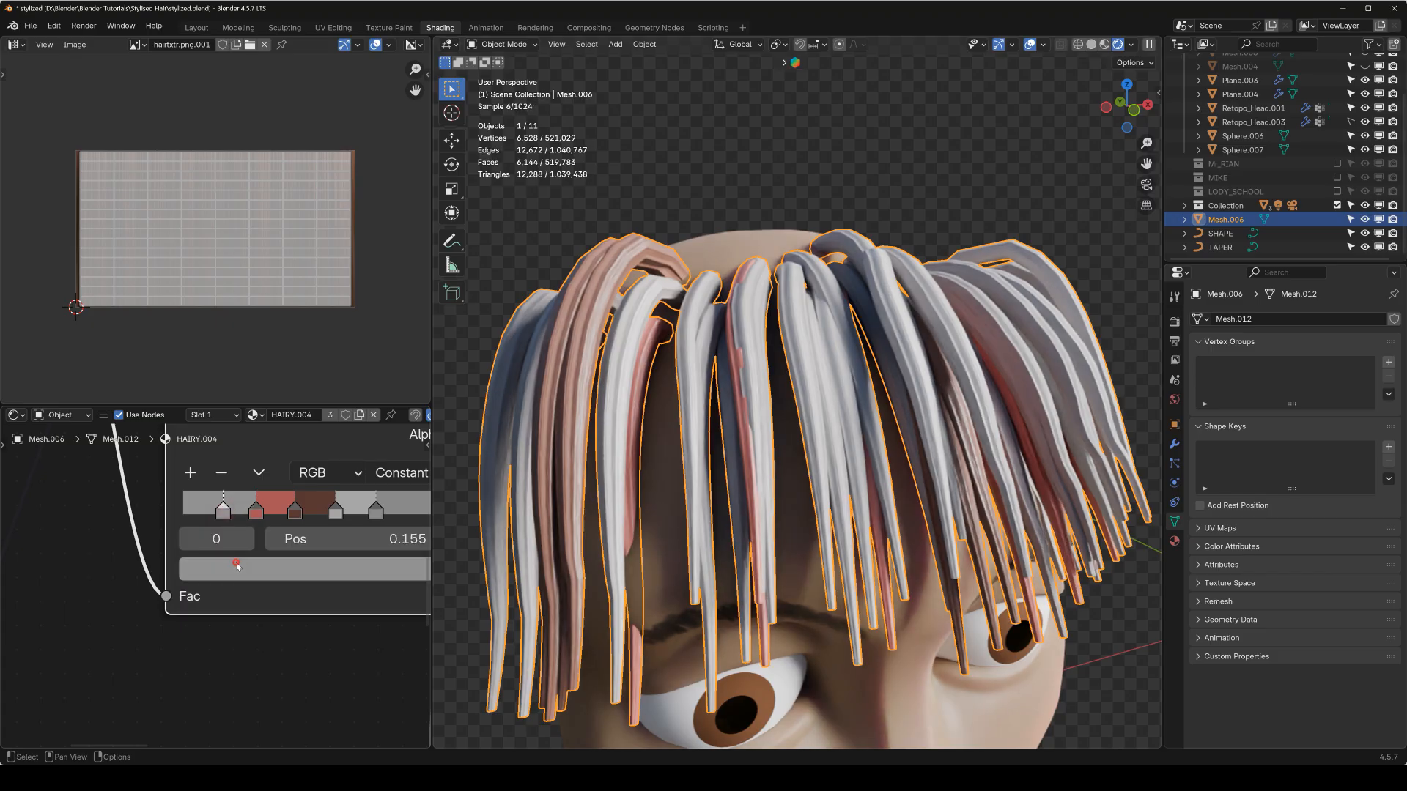
left_click(238, 568)
left_click(274, 313)
Recolour the Color Ramp's stop 3 to pink and stop 4 to brown #894B2F.
middle_click_drag(428, 621, 308, 638)
left_click(215, 526)
left_click(228, 590)
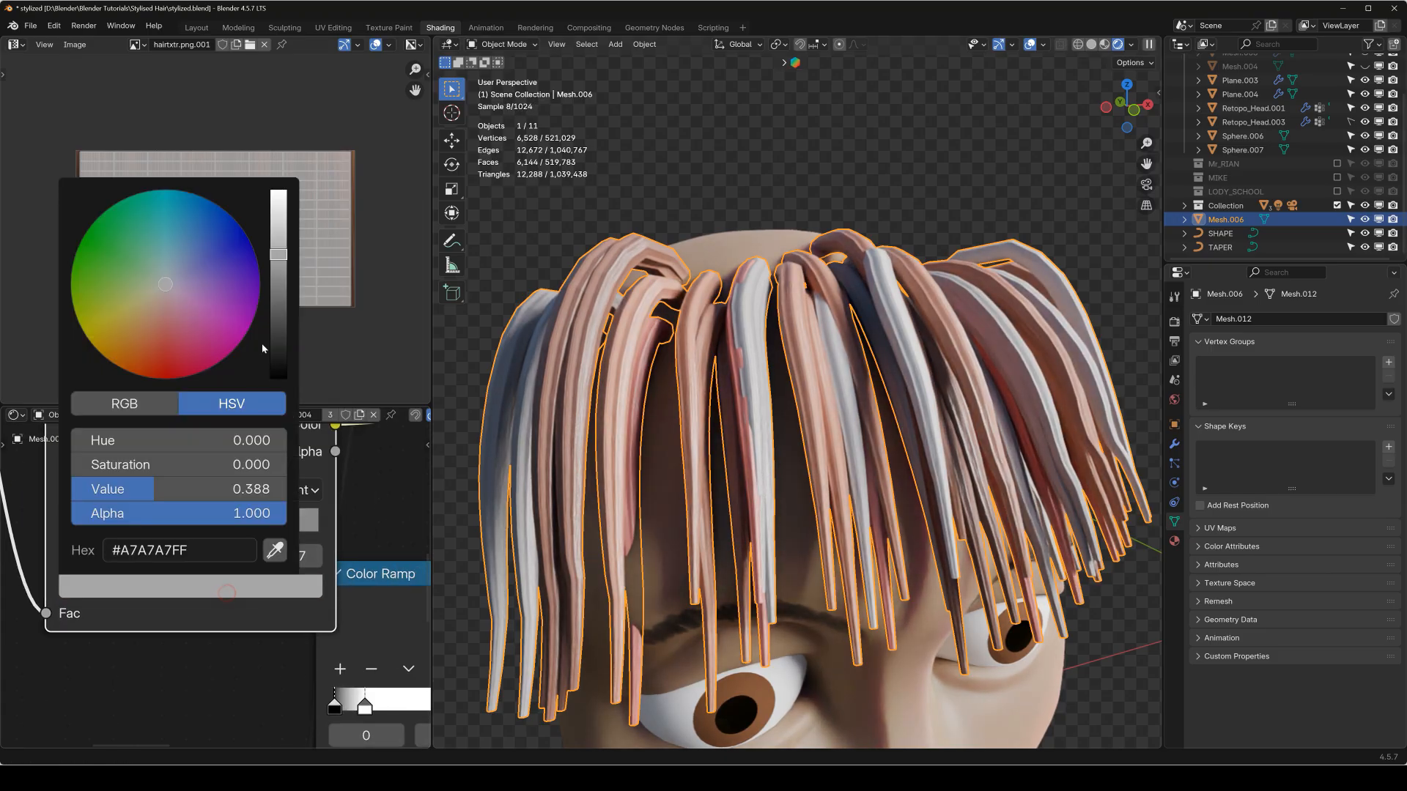
left_click(181, 327)
left_click(177, 328)
left_click(256, 527)
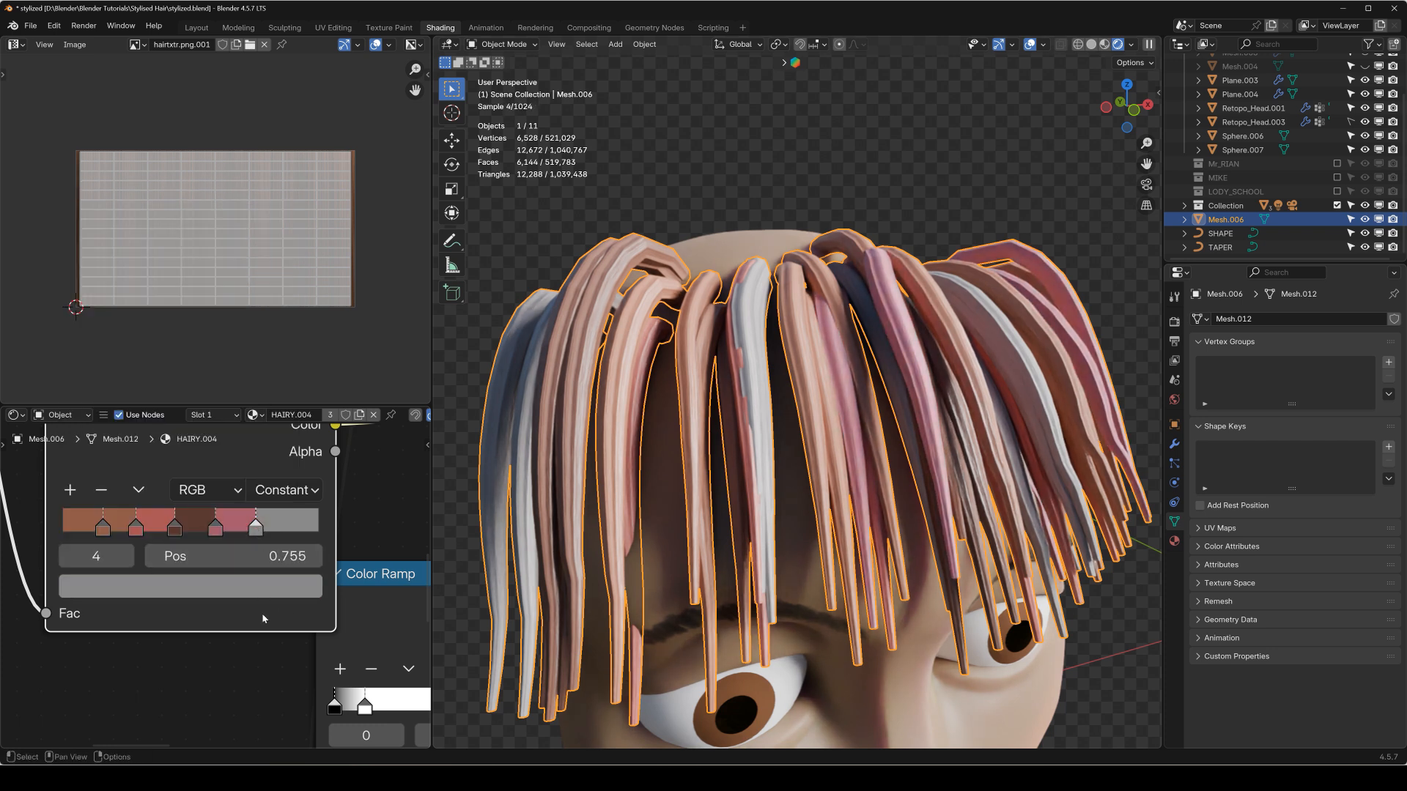
left_click(263, 587)
left_click(147, 343)
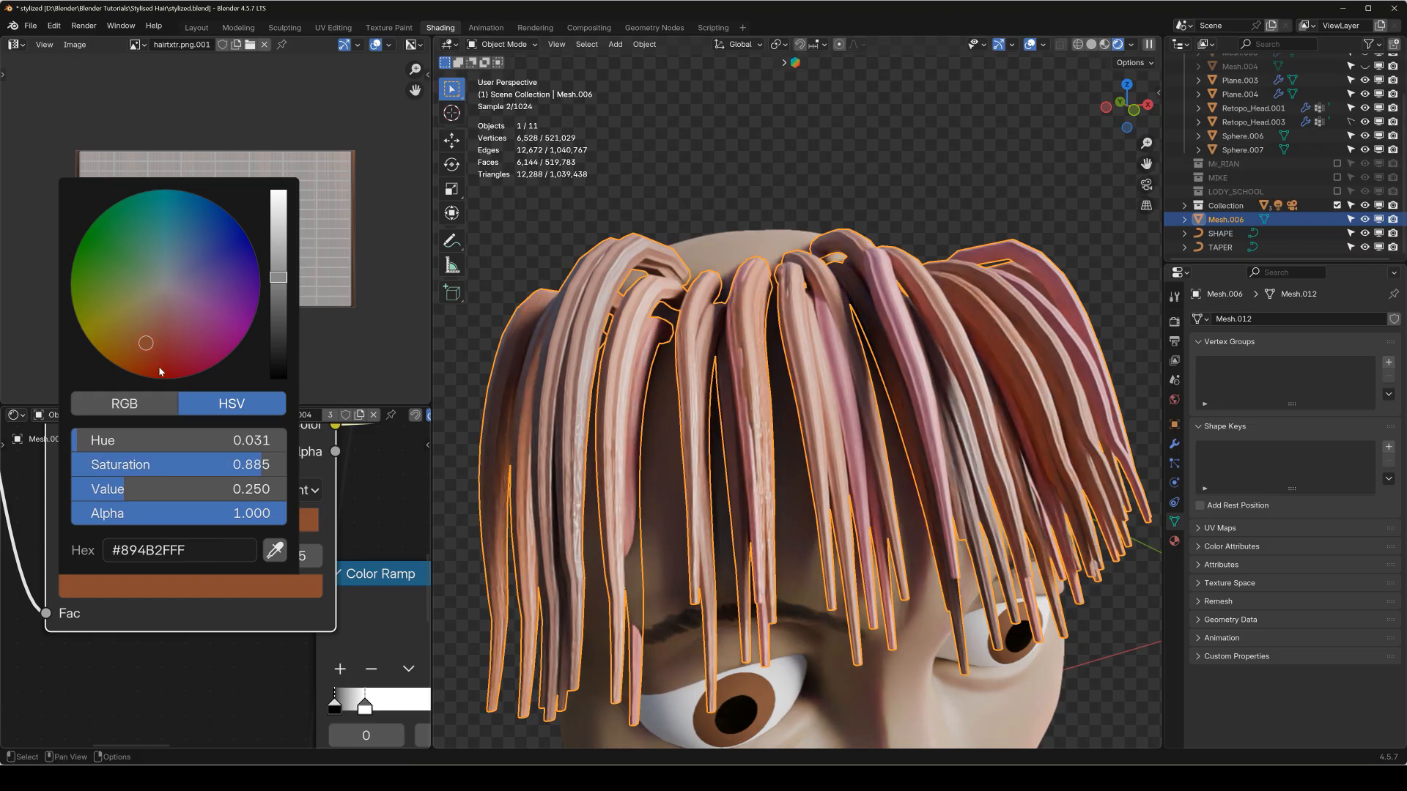
Deselect the fringe and examine the recoloured strands from several angles and distances.
scroll(791, 311, "down", 2)
left_click(938, 192)
mouse_move(801, 437)
middle_mouse_down()
mouse_move(865, 438)
mouse_move(928, 469)
mouse_move(955, 411)
mouse_move(966, 422)
mouse_move(758, 434)
mouse_move(886, 399)
mouse_move(942, 339)
mouse_move(819, 430)
mouse_move(727, 411)
mouse_move(759, 402)
middle_mouse_up()
scroll(927, 468, "up", 1)
scroll(923, 475, "down", 5)
scroll(945, 414, "up", 4)
key("KP_1")
scroll(941, 367, "down", 2)
Switch the viewport to solid shading, select the head Retopo_Head.001 and add a new particle system of type Hair.
left_click(1092, 45)
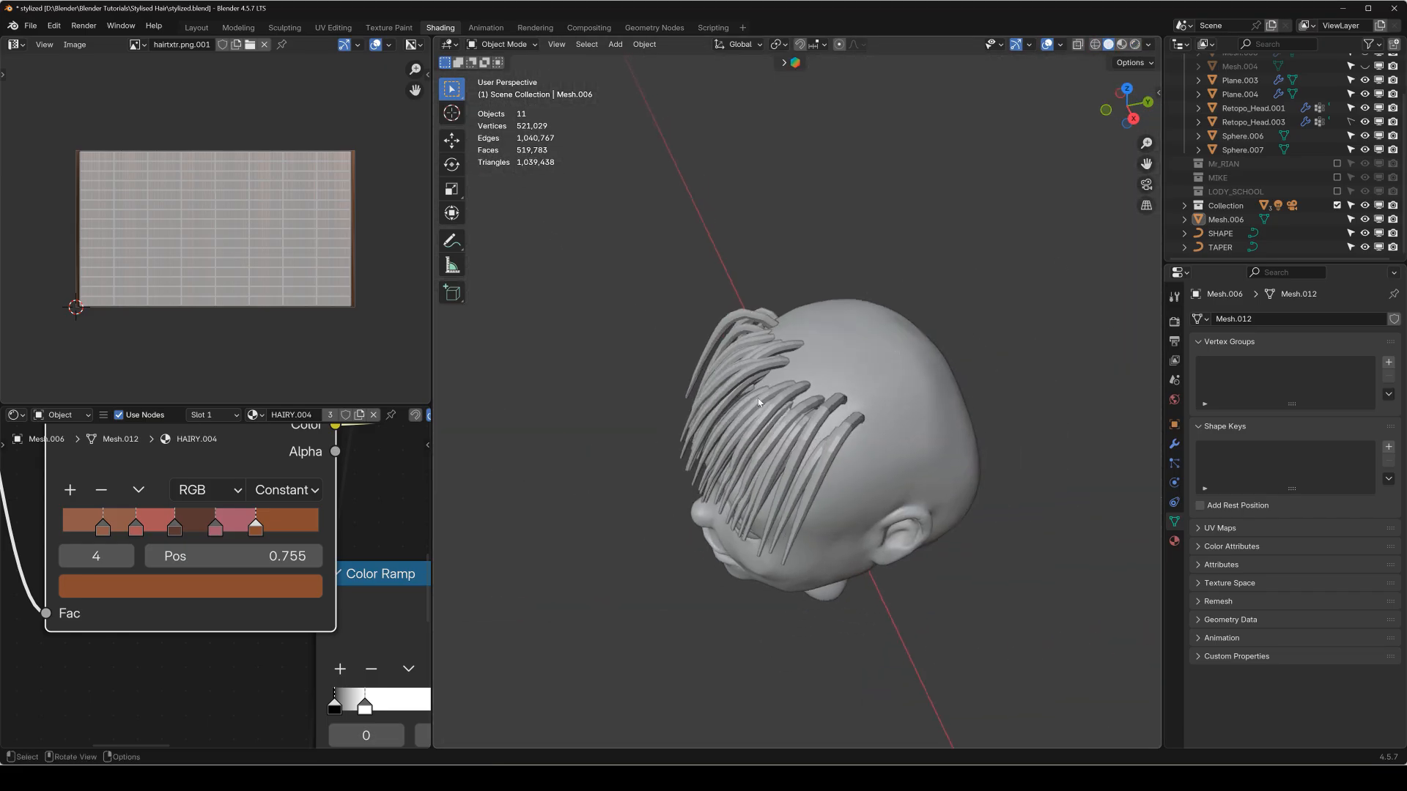
middle_click_drag(839, 375, 855, 369)
left_click(855, 369)
left_click(1305, 517)
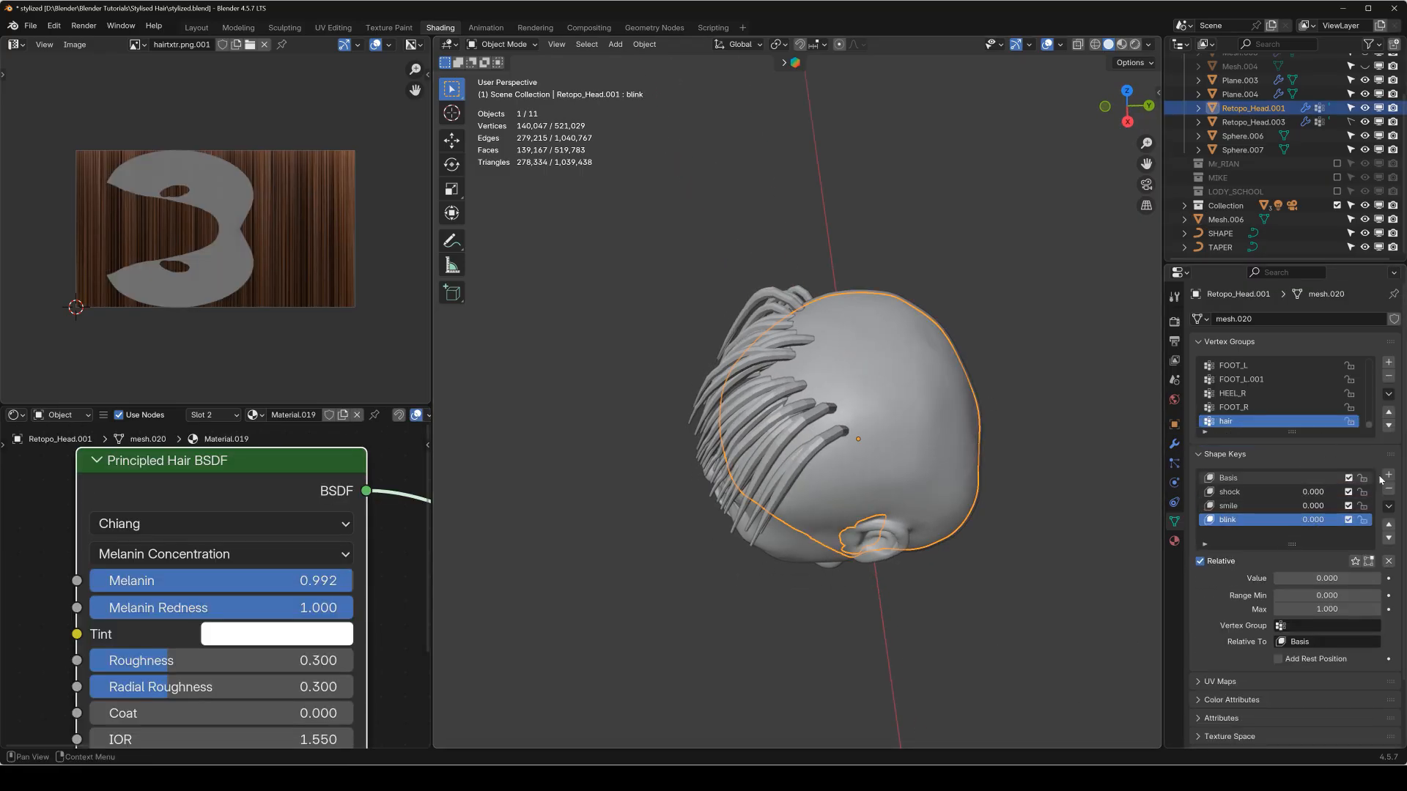
left_click(1175, 464)
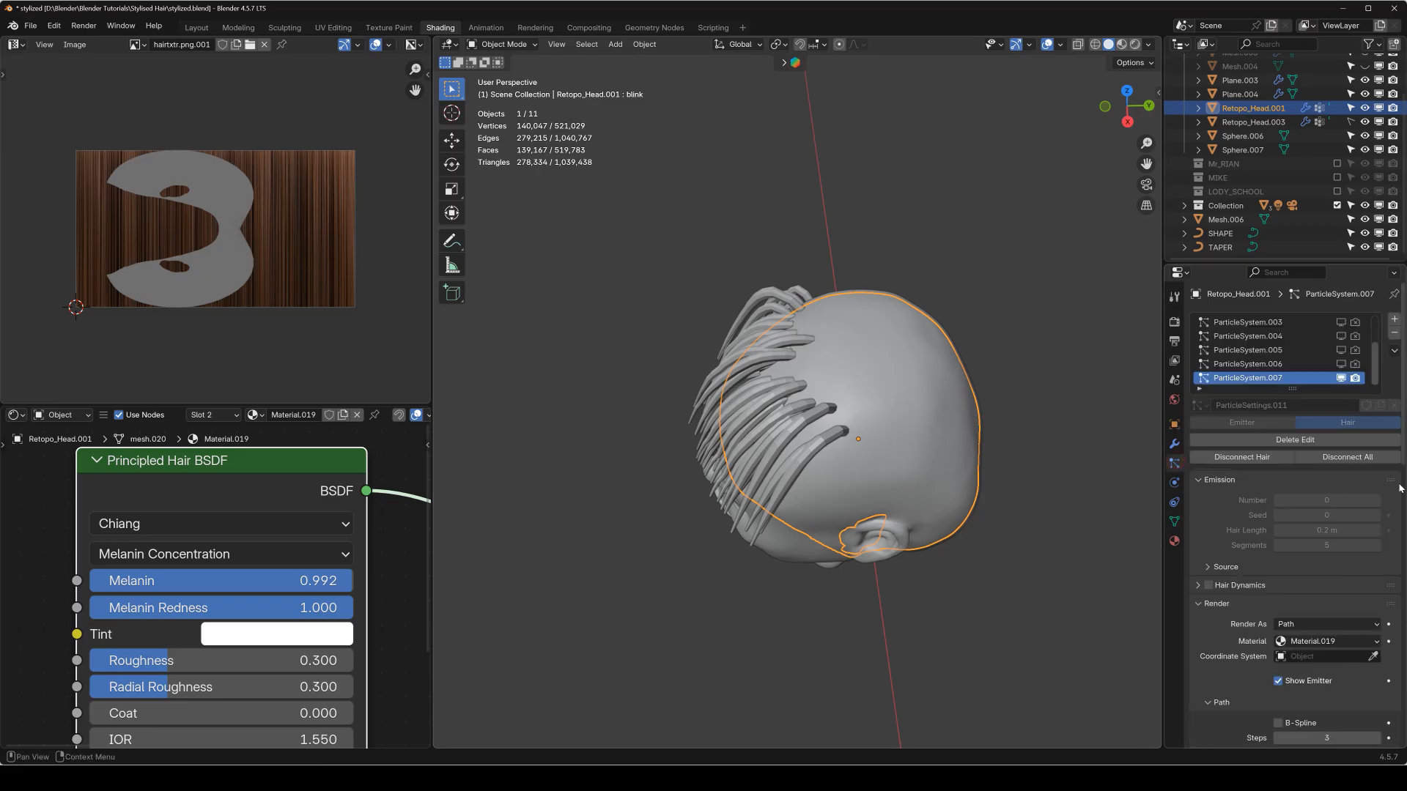
left_click(1396, 323)
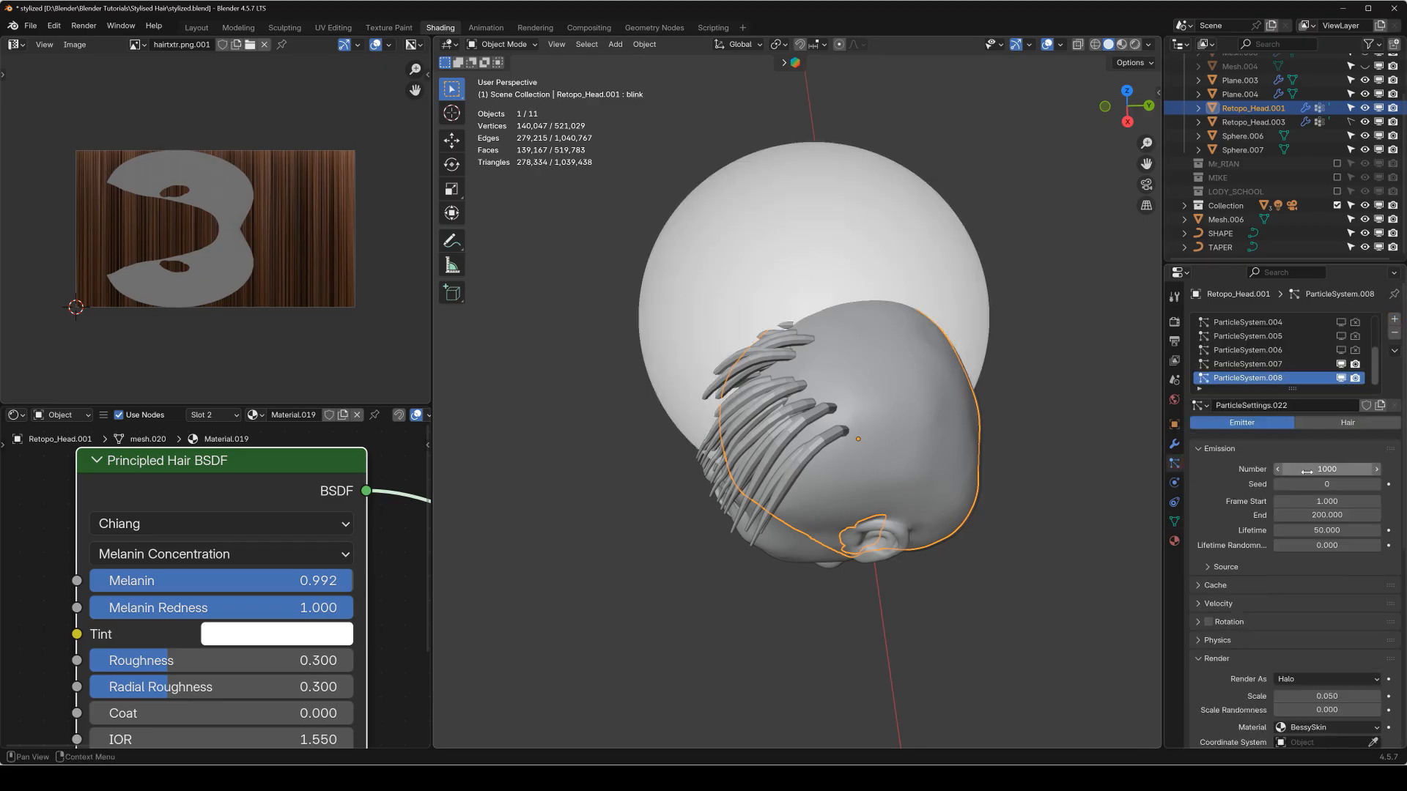
Set the new particle system's hair length to 0.6 m.
key("KP_1")
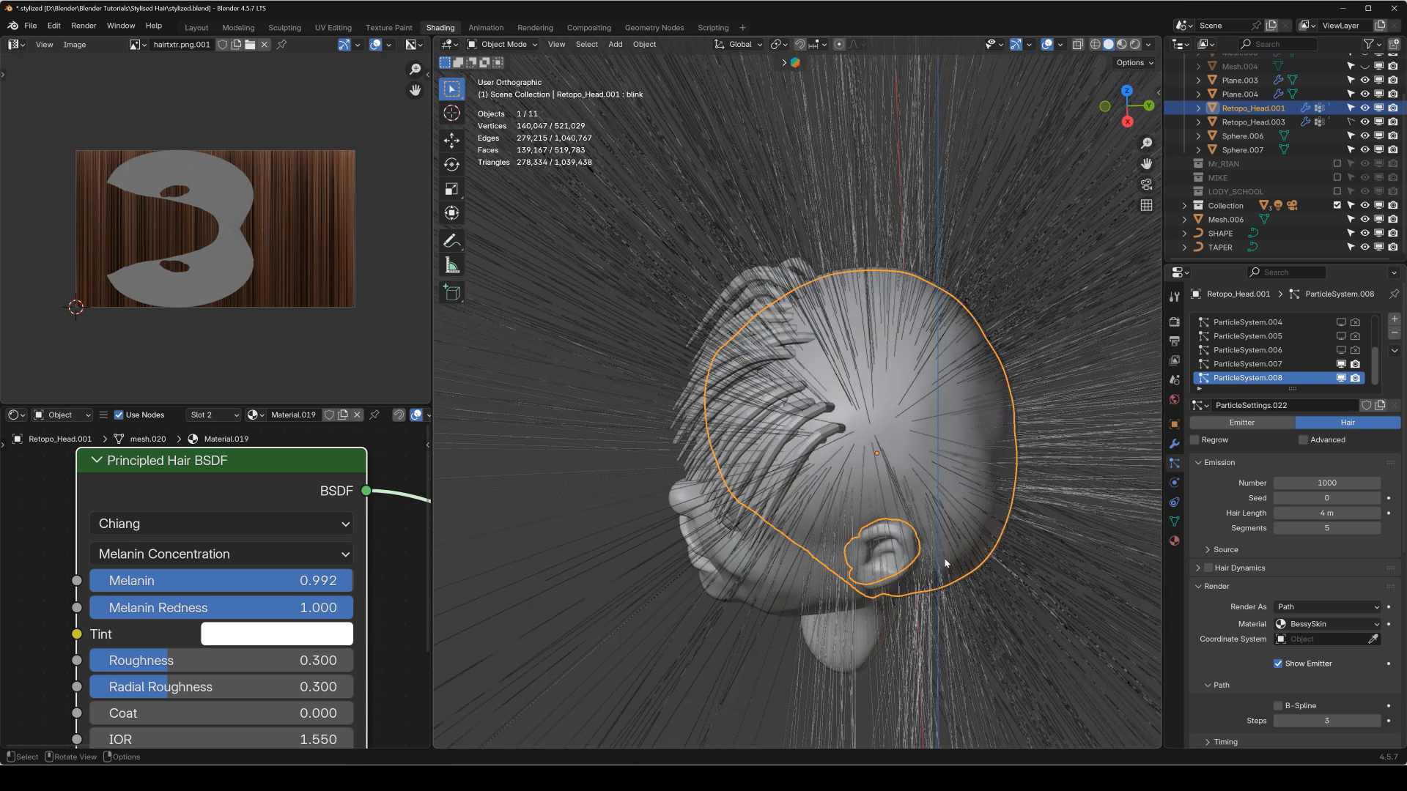
left_click(1334, 514)
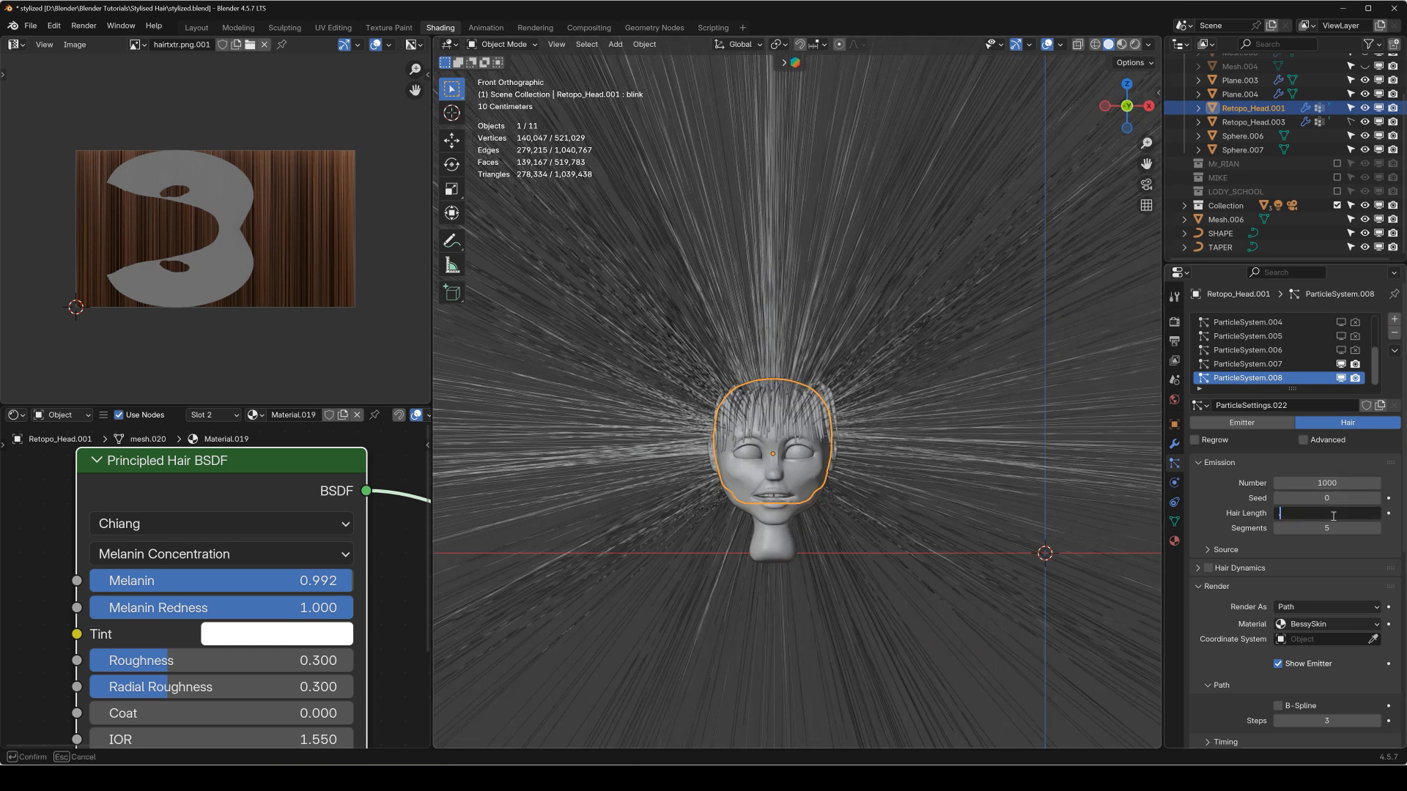
type("0.6")
key("Return")
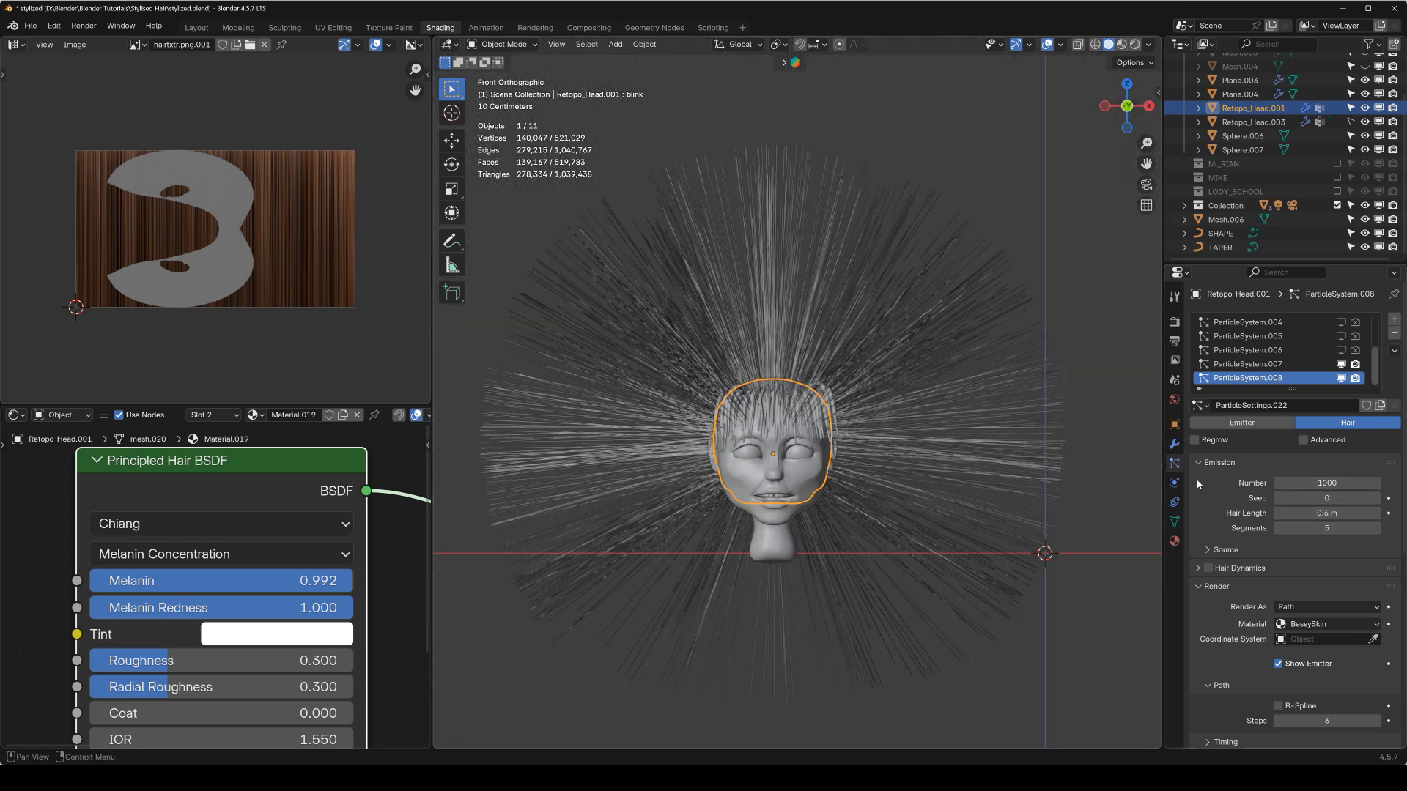
middle_click_drag(864, 423, 969, 496)
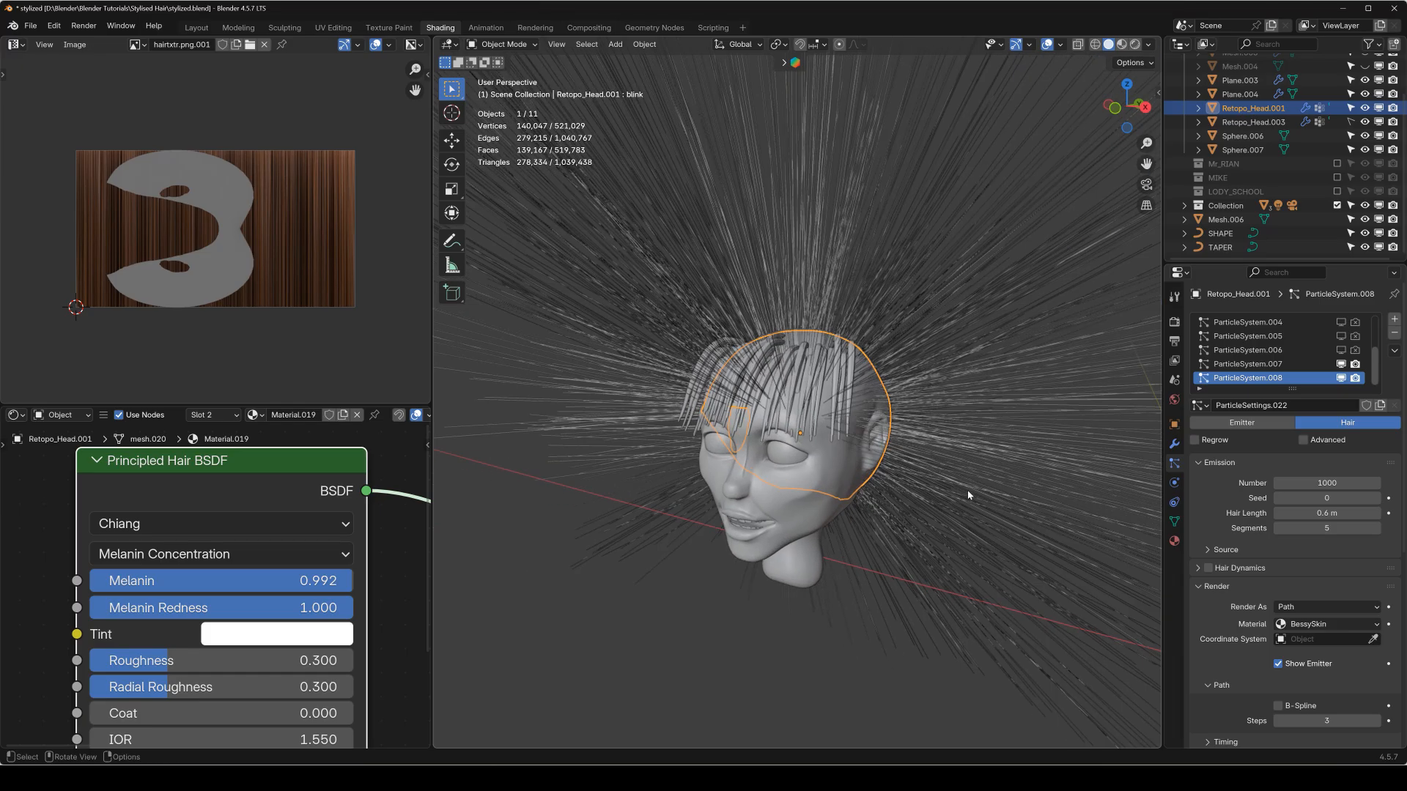
Set the new hair system's emission number to 0.
scroll(1231, 600, "down", 5)
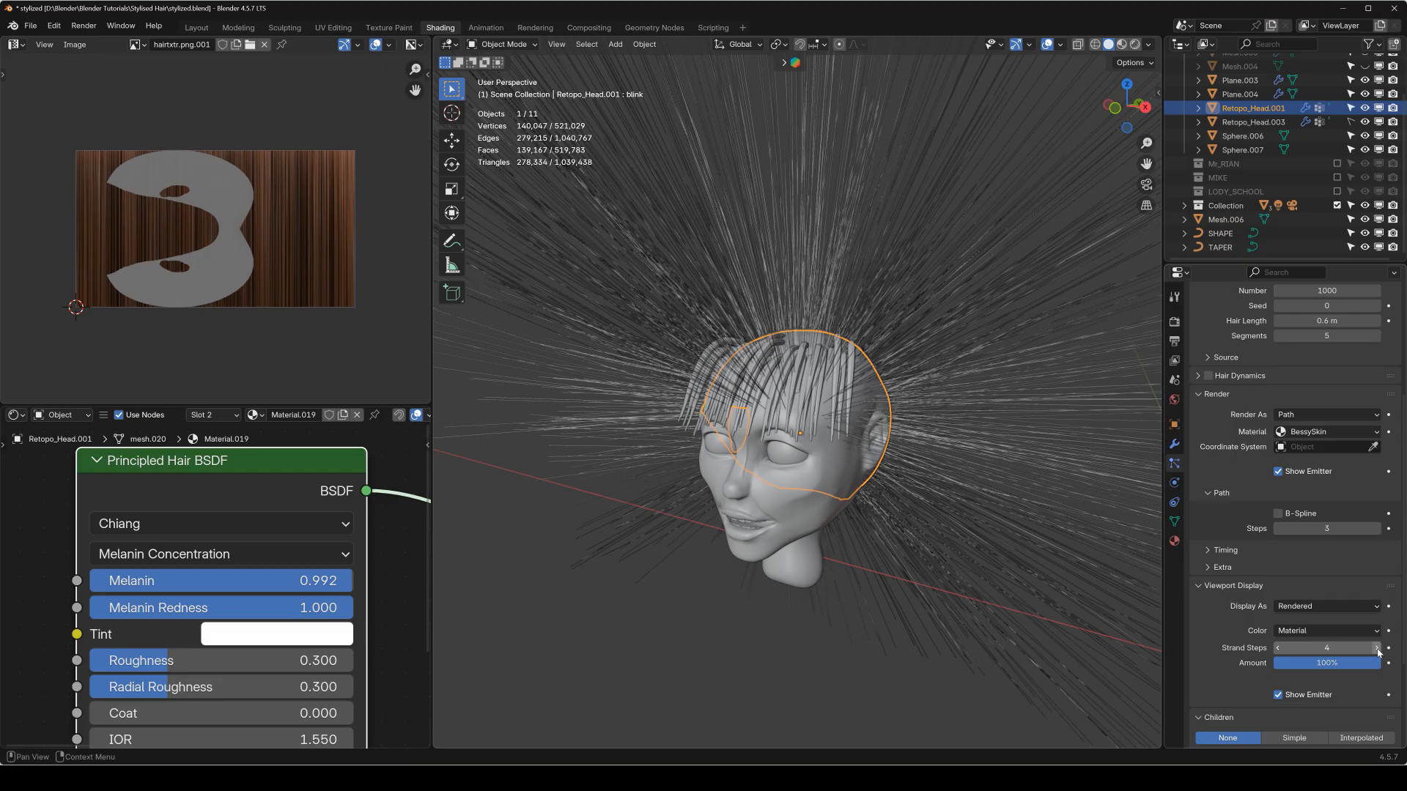
scroll(1243, 454, "up", 5)
left_click_drag(1317, 453, 1318, 453)
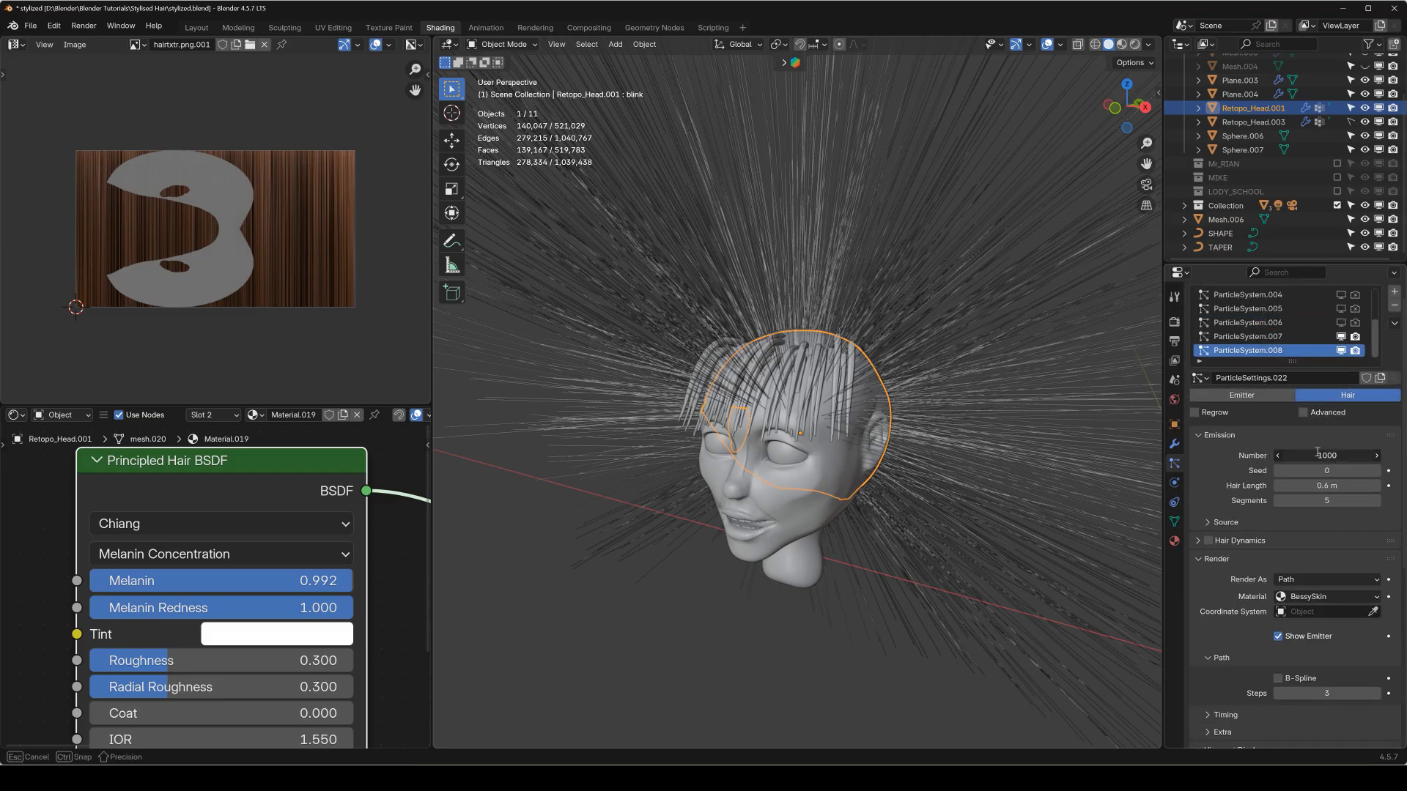
type("0")
key("Return")
Switch Retopo_Head.001 to Particle Edit mode with the side of the scalp in view.
middle_click_drag(869, 383, 995, 348)
key("shift+space")
key("q")
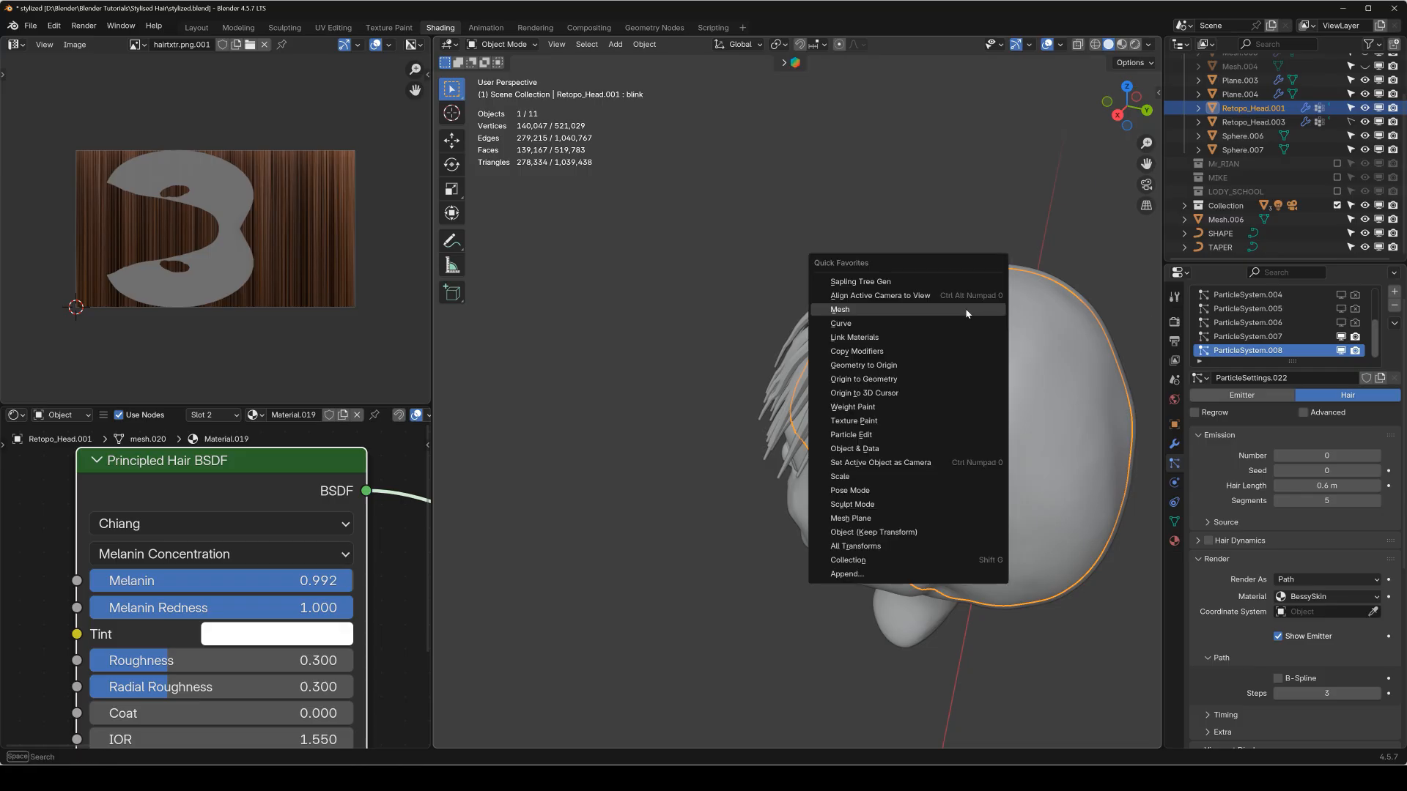
left_click(872, 436)
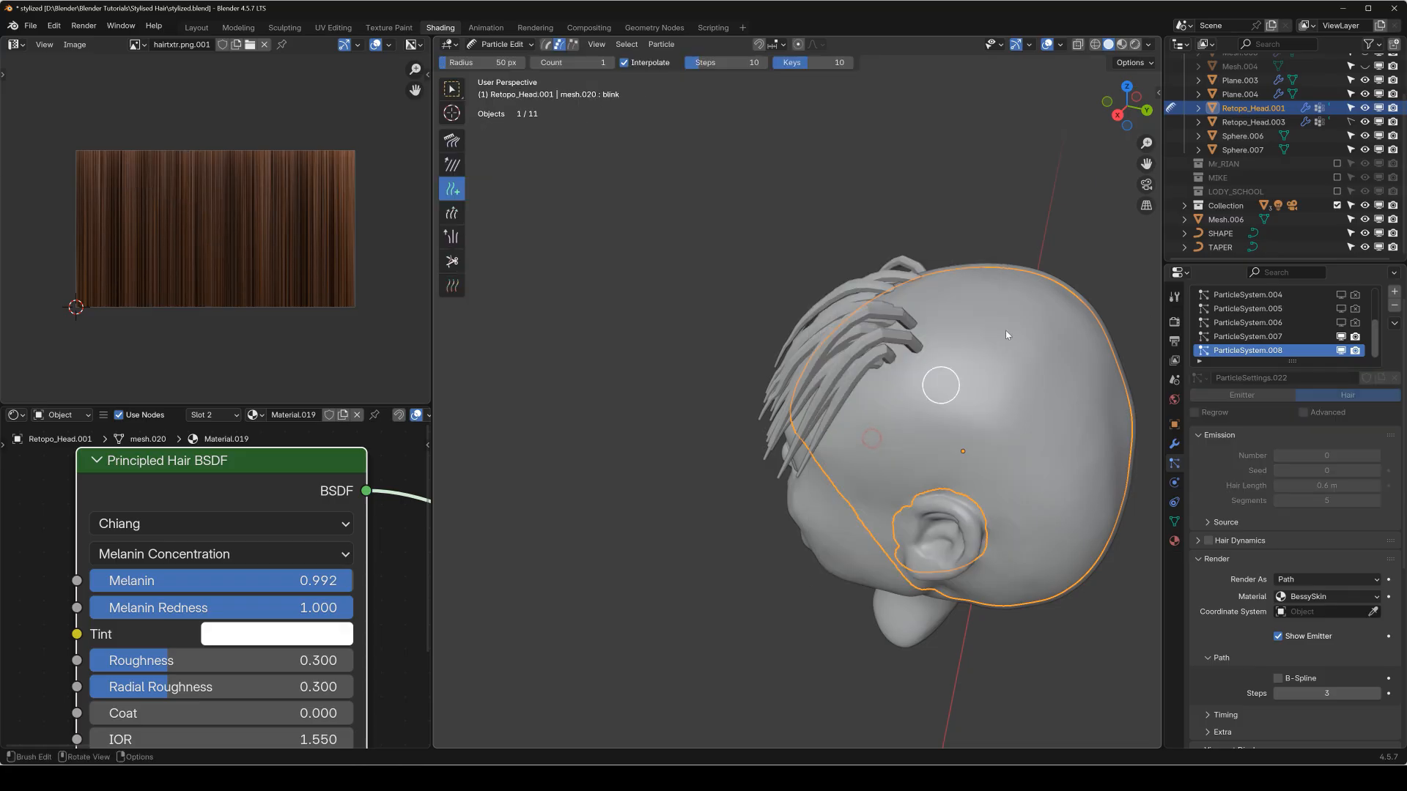
Activate the Add brush for placing hair guides on the scalp and open its tool settings.
key("shift+space")
left_click(879, 347)
middle_click_drag(856, 334, 931, 405)
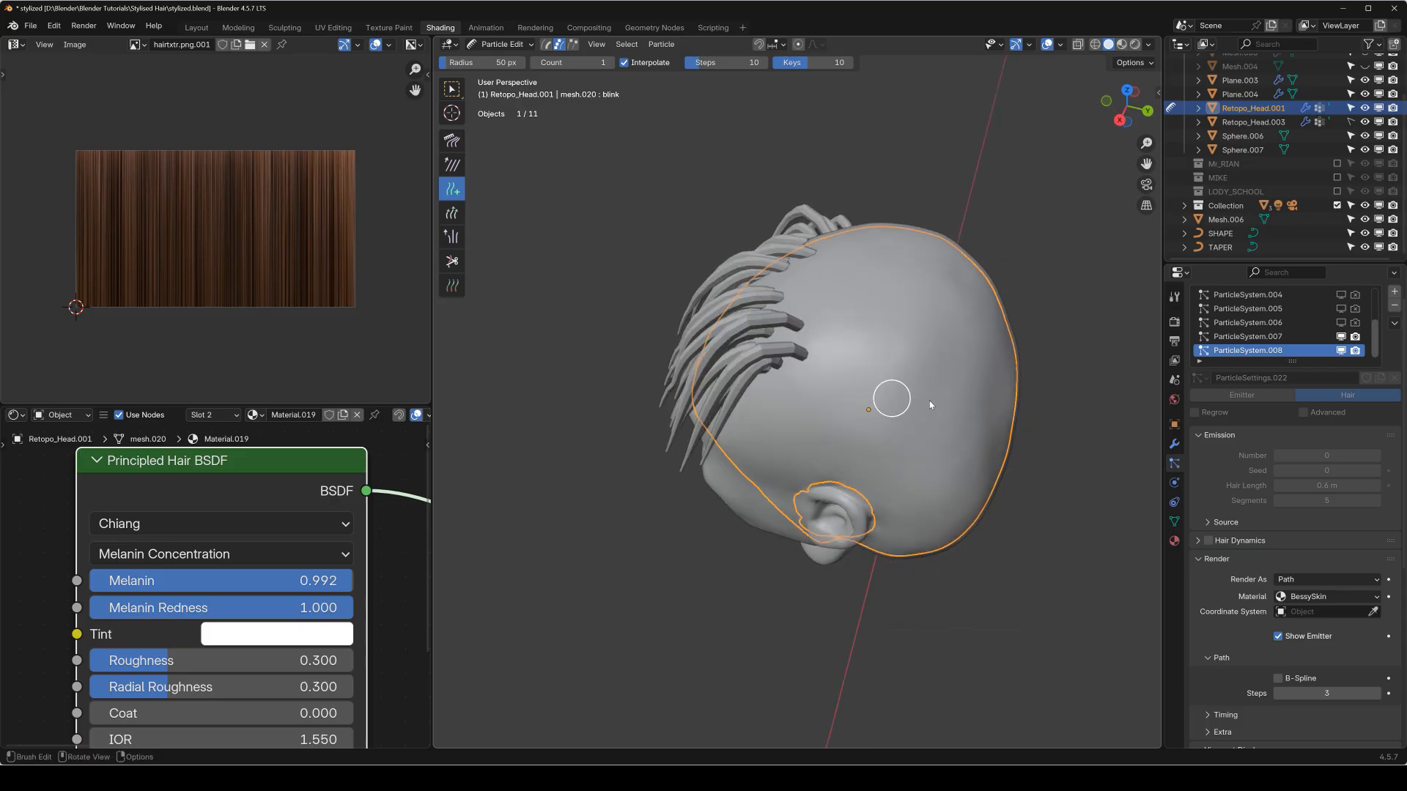
left_click(1174, 297)
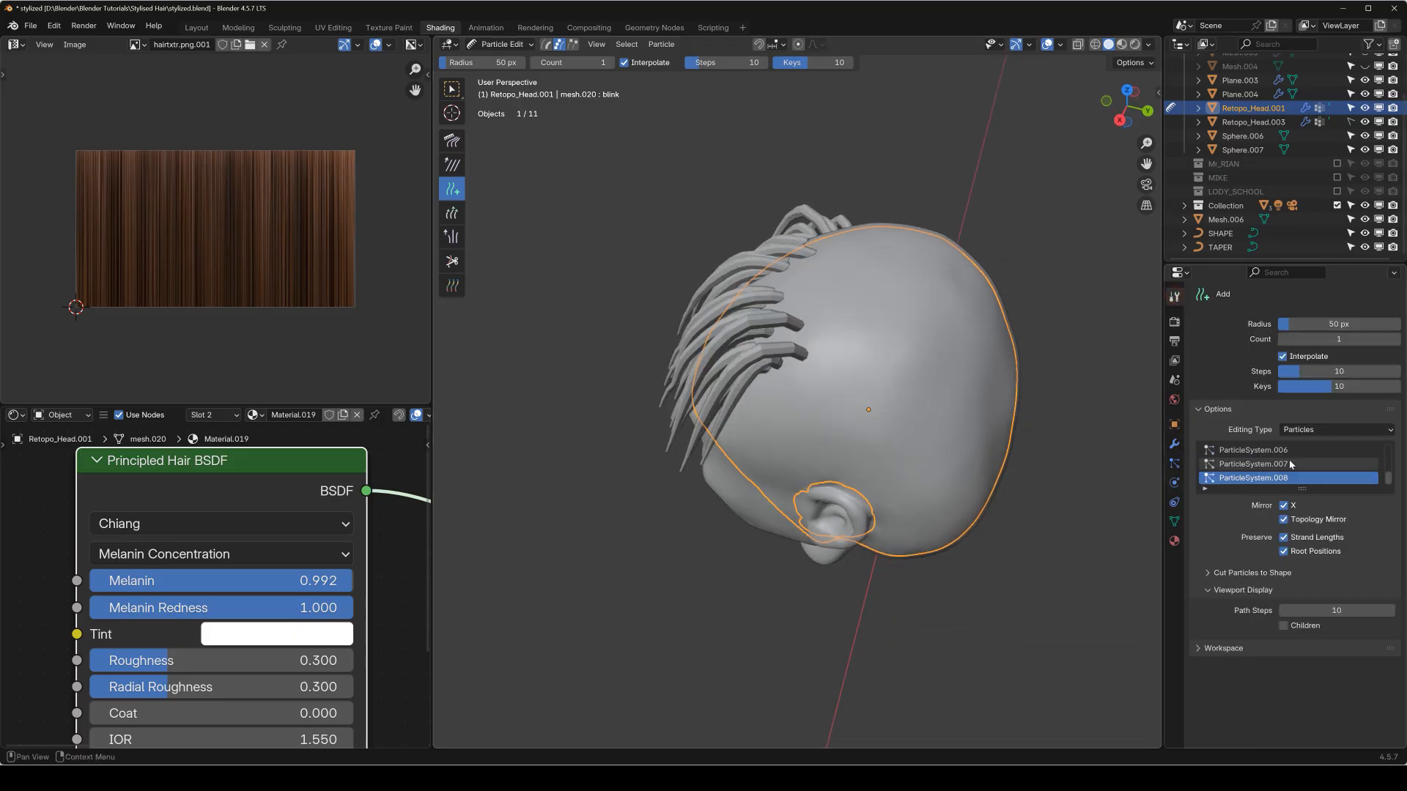
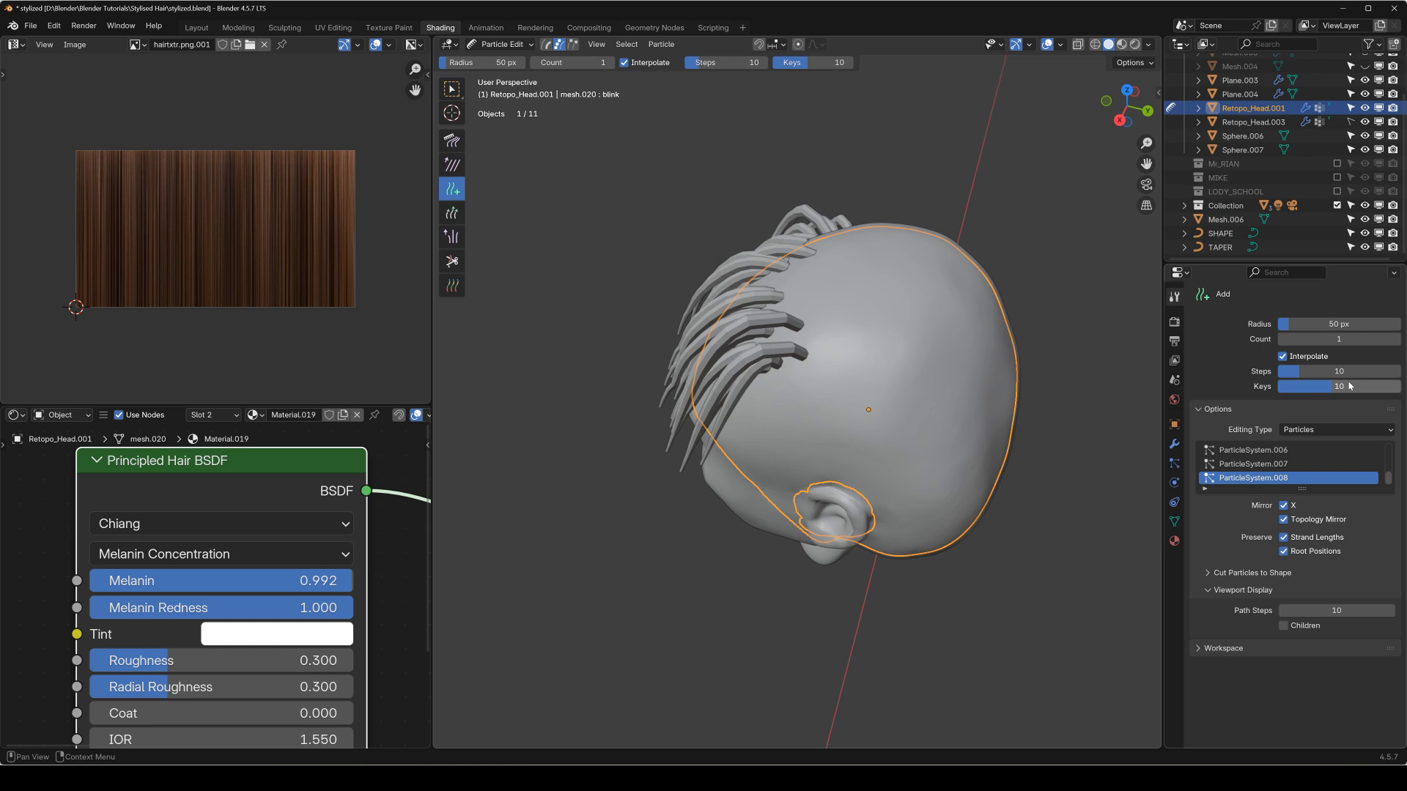
Return to Object Mode and delete the converted fringe strand mesh, Mesh.006.
key("q")
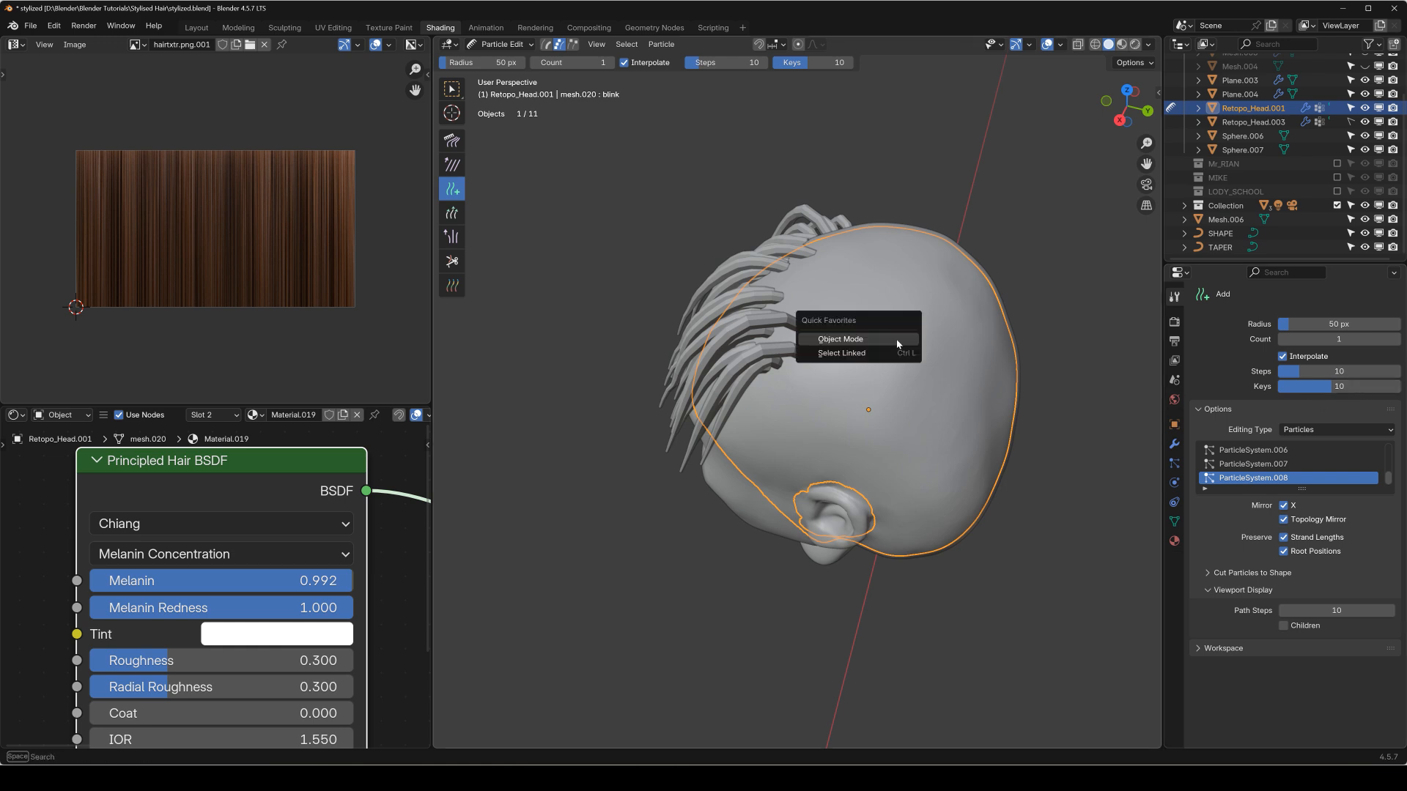
left_click(894, 341)
middle_click_drag(733, 346, 825, 278)
left_click(758, 306)
scroll(749, 308, "up", 2)
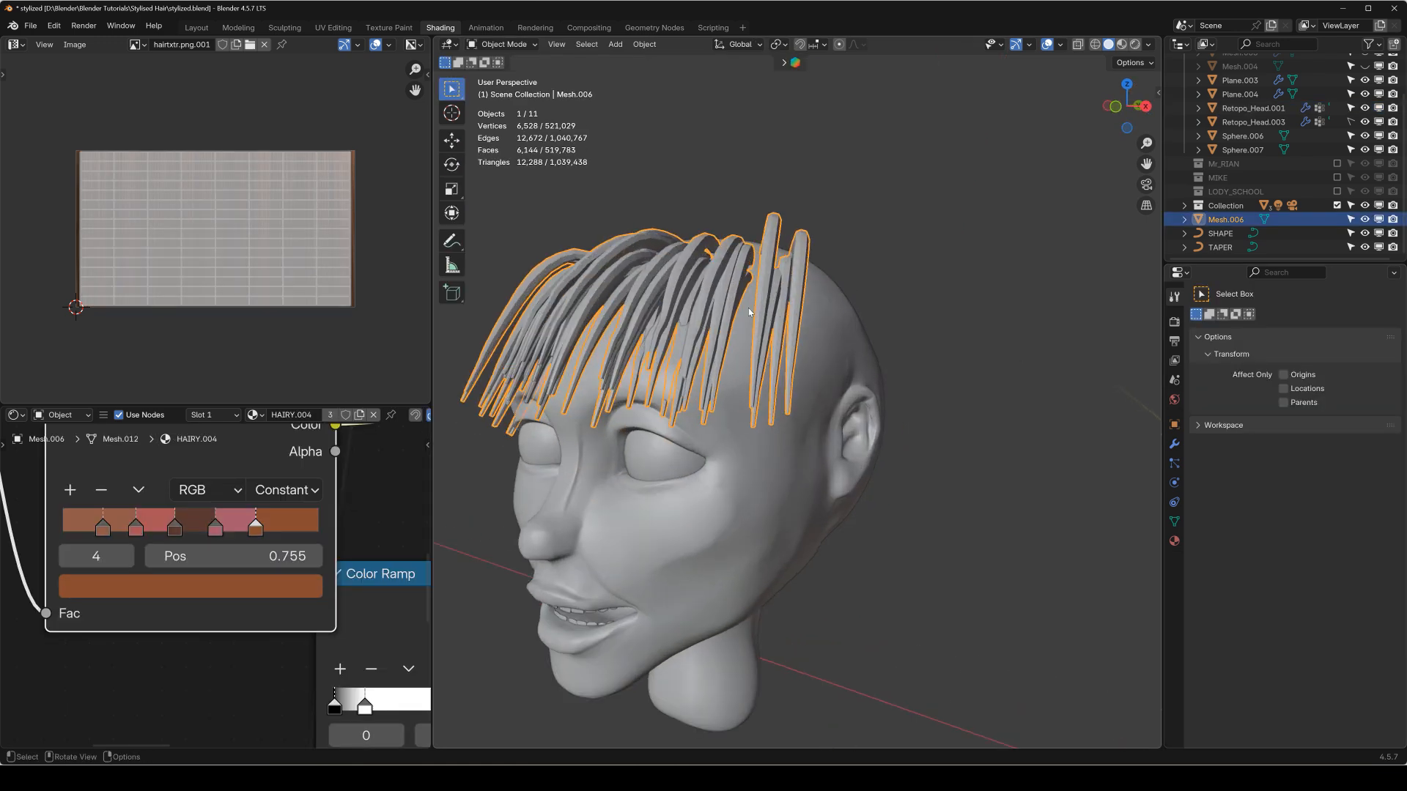
key("x")
left_click(751, 307)
Switch Retopo_Head.001 to Particle Edit mode and make ParticleSystem.007, the fringe guides, the active hair system.
left_click(758, 313)
middle_click_drag(778, 343, 880, 348)
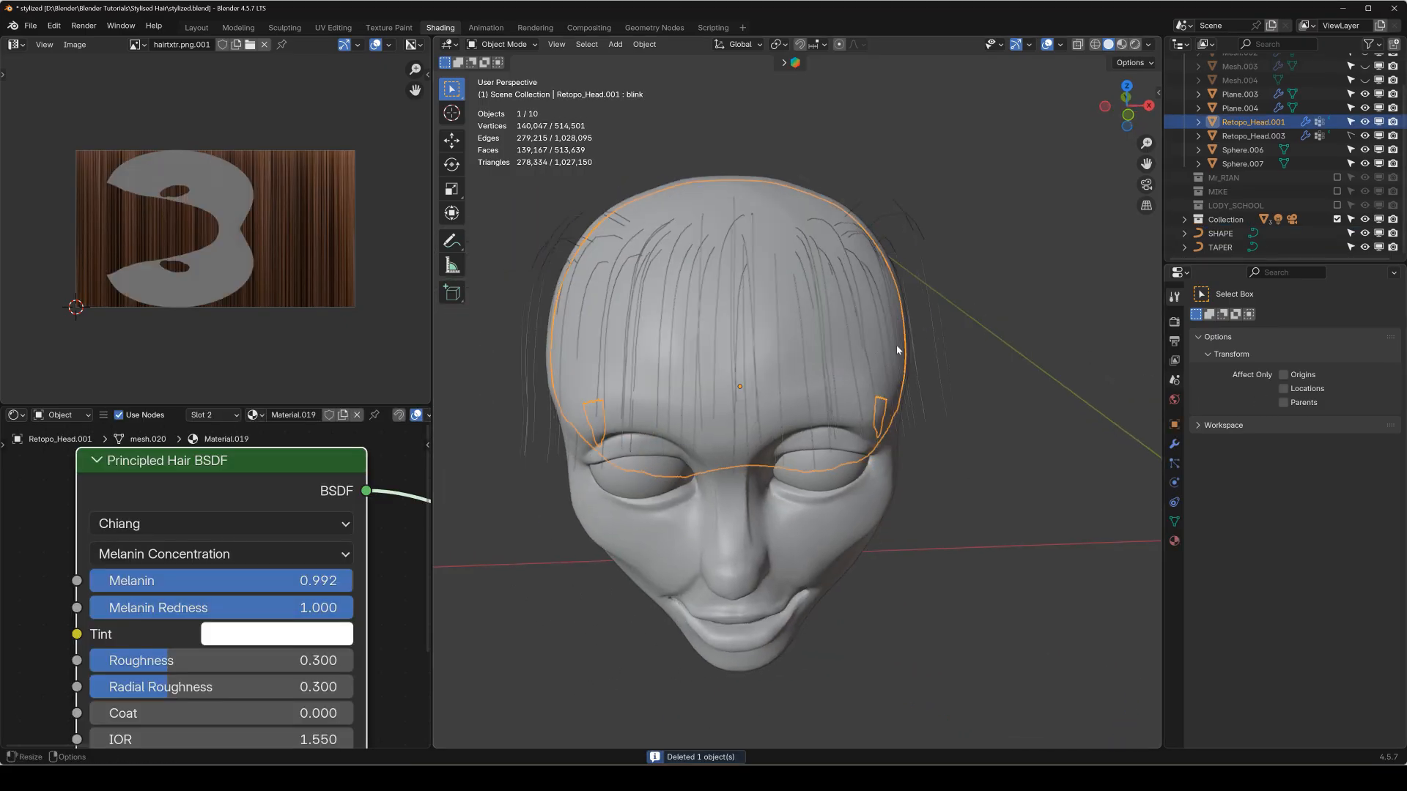
key("q")
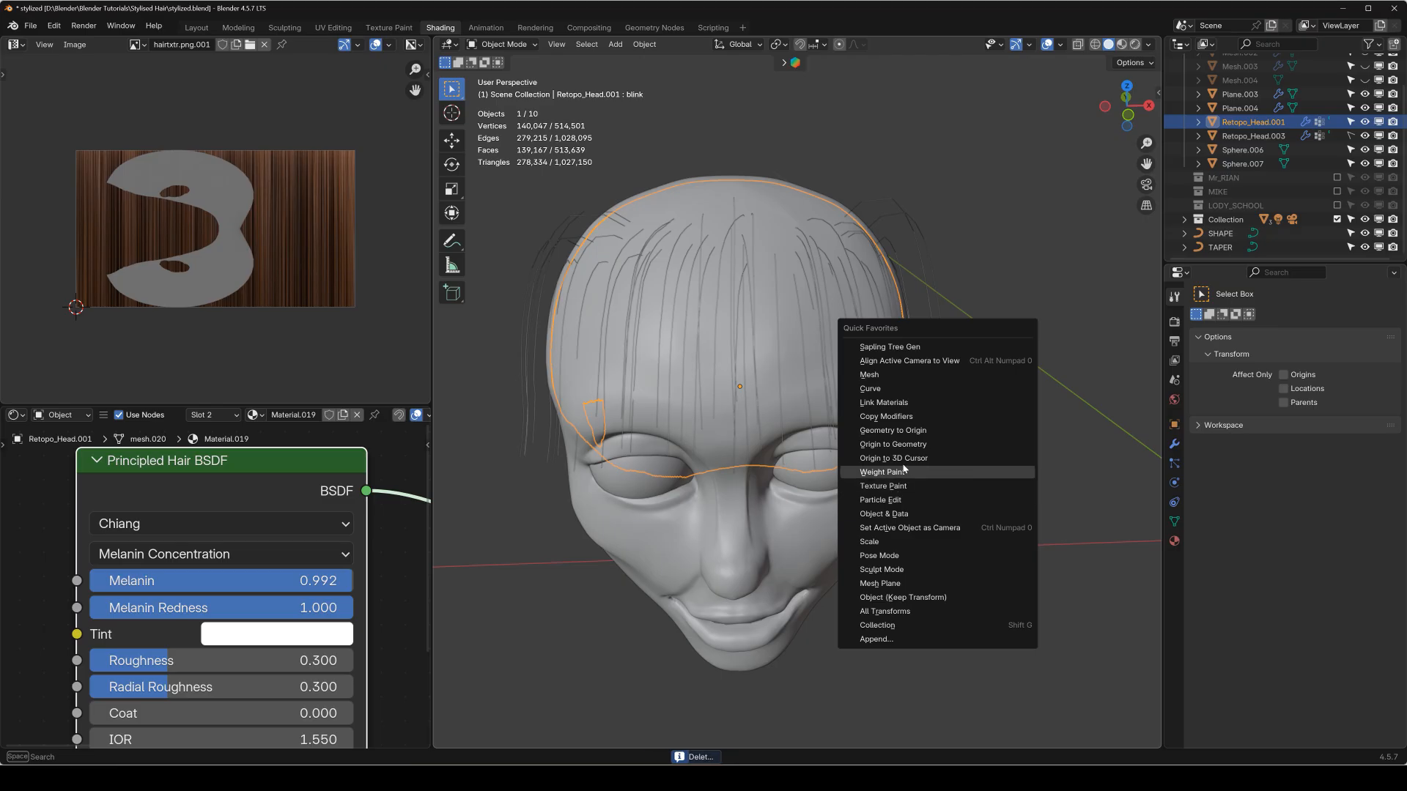
left_click(881, 500)
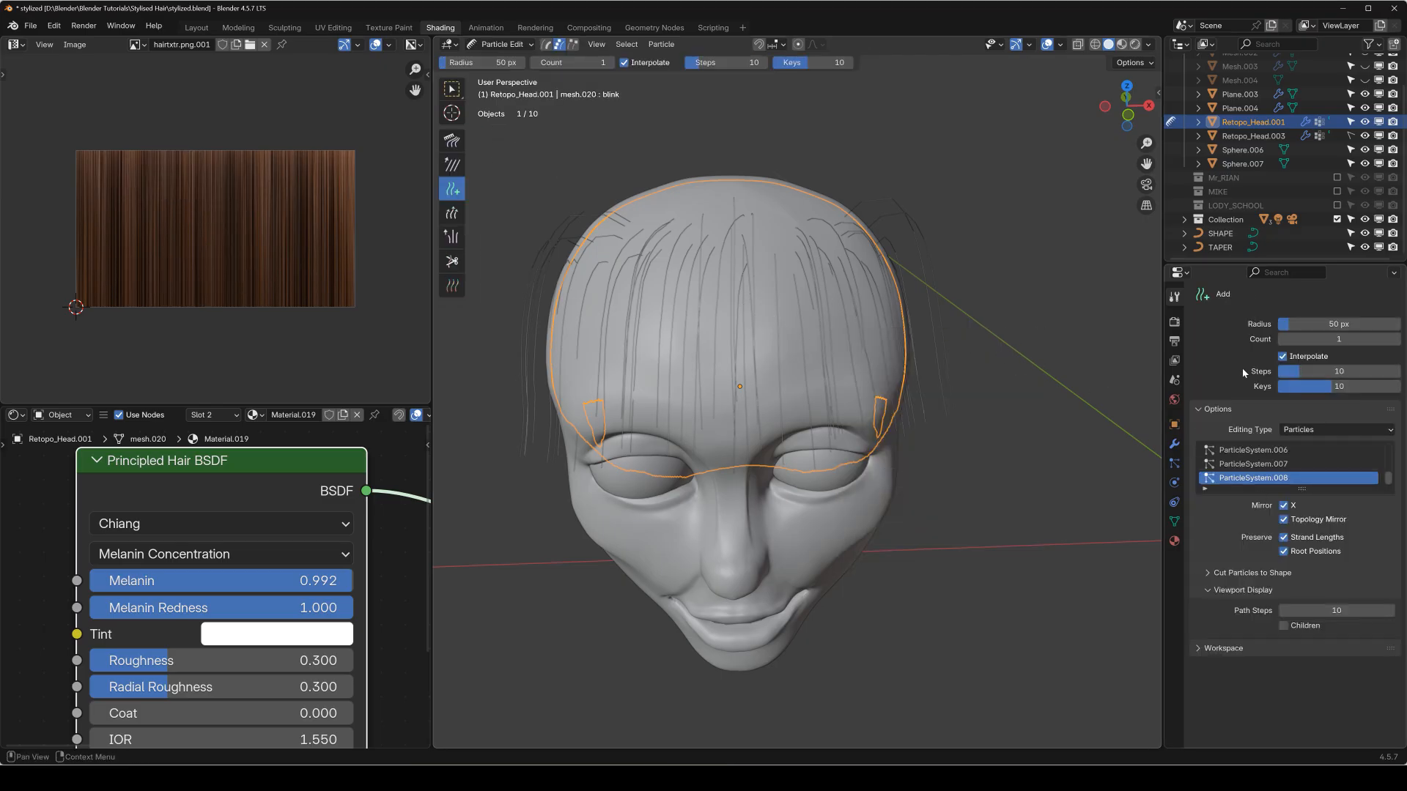
left_click(1175, 465)
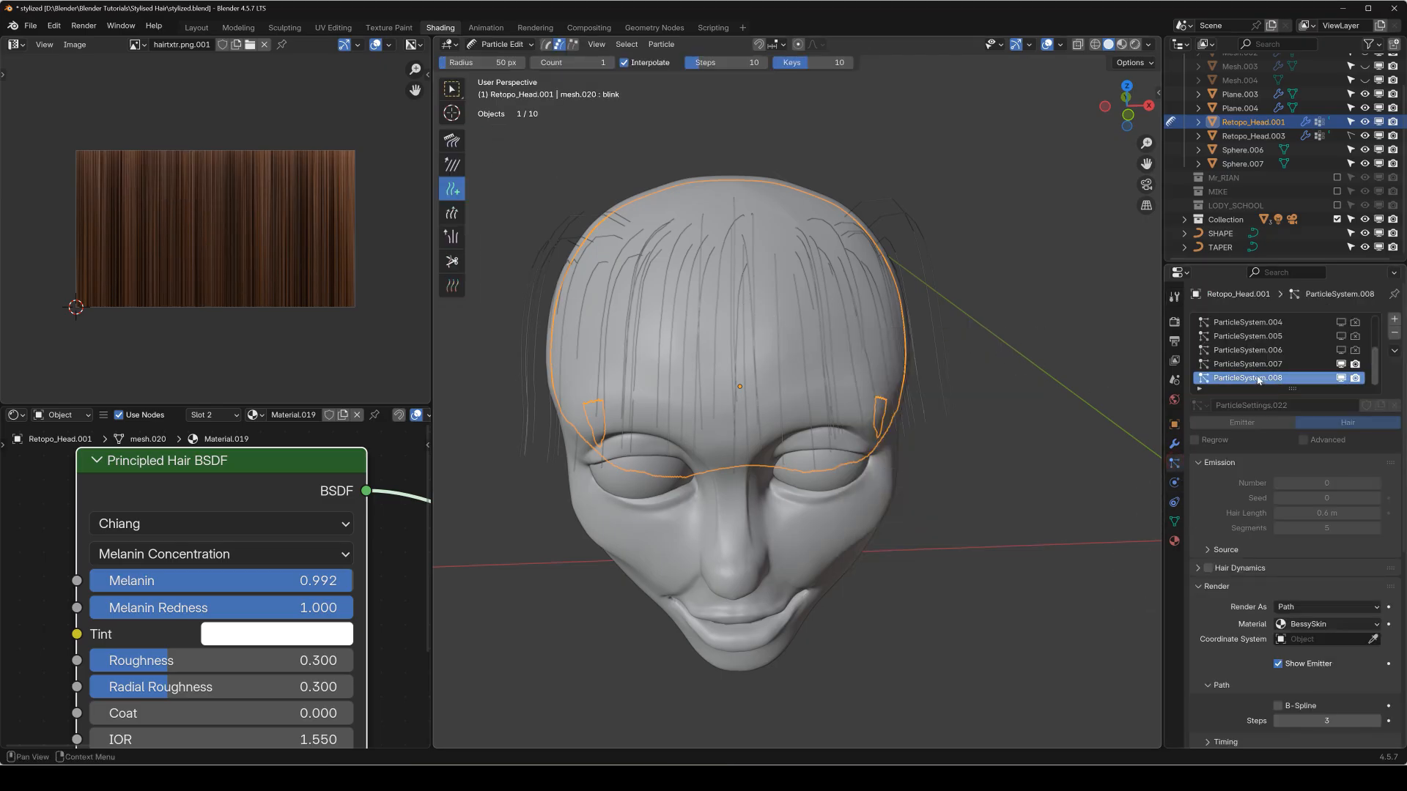
left_click(1248, 364)
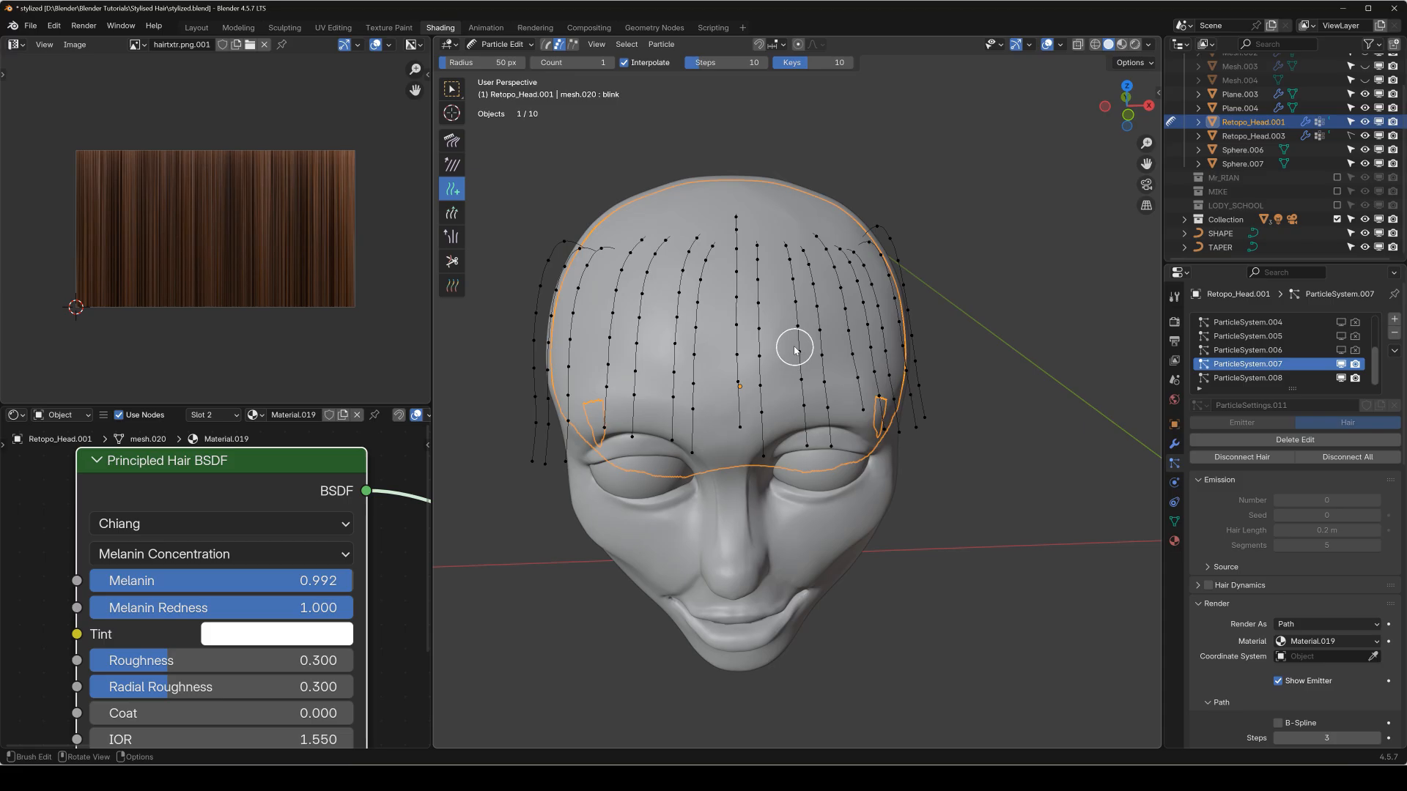
Select all of the fringe guides and rekey them to 5 keys.
key("a")
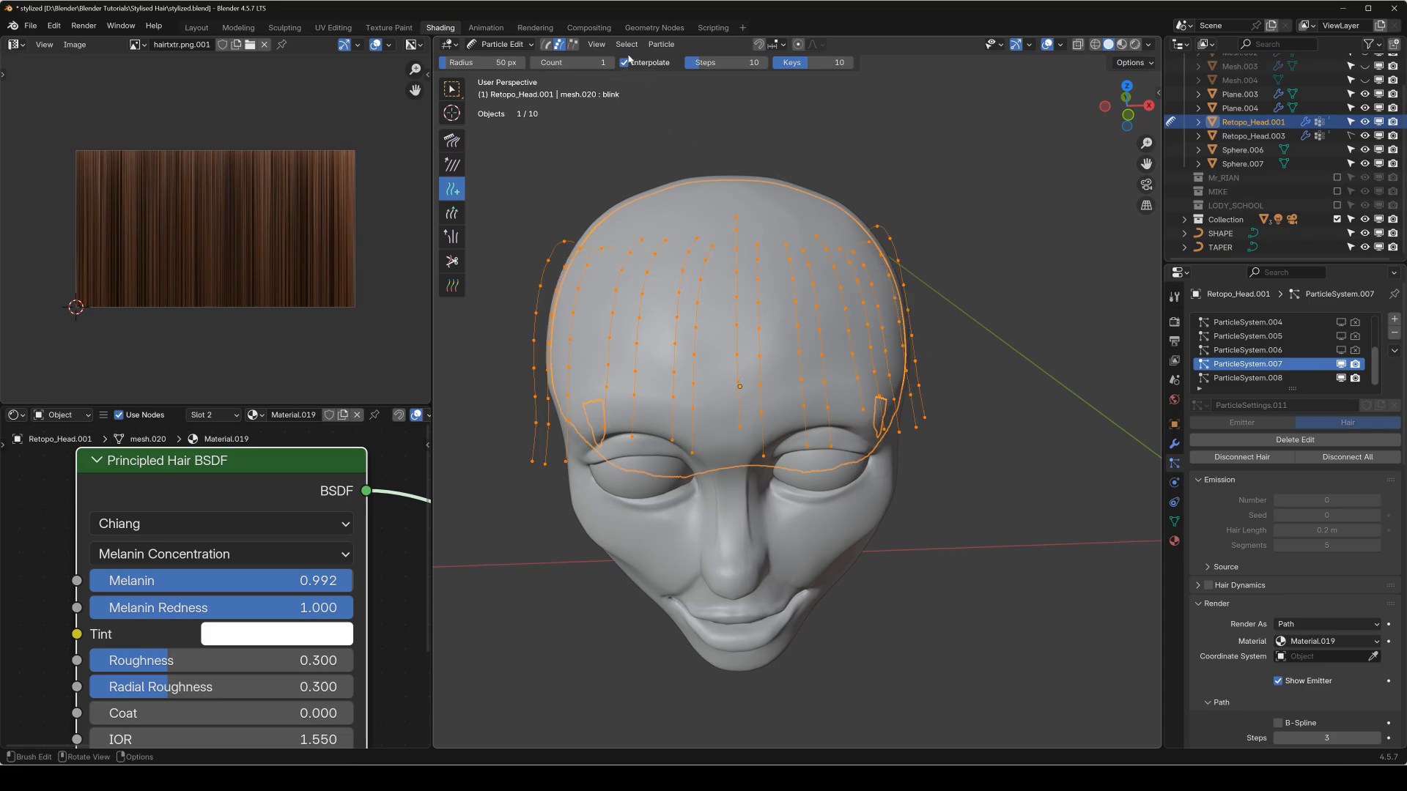
left_click(662, 43)
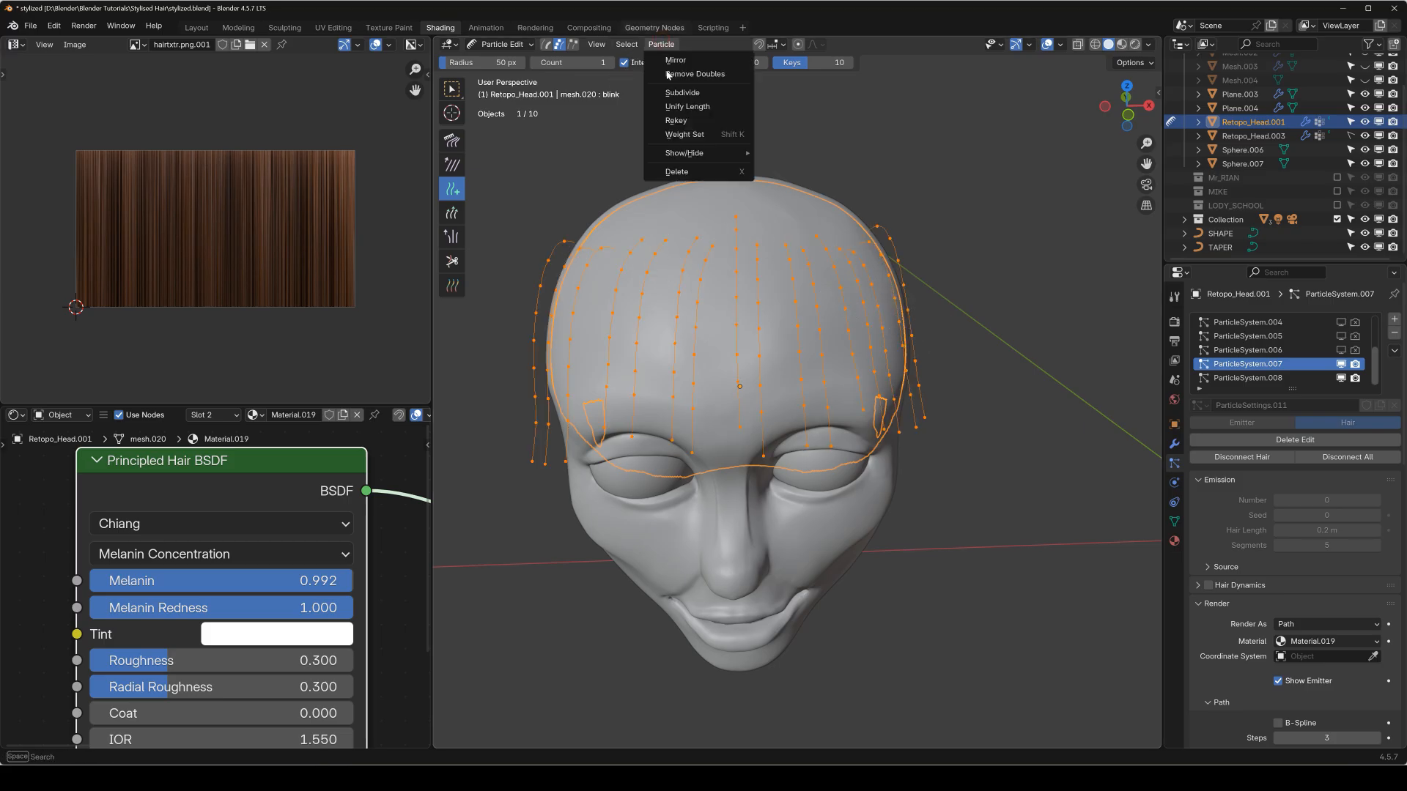
left_click(702, 119)
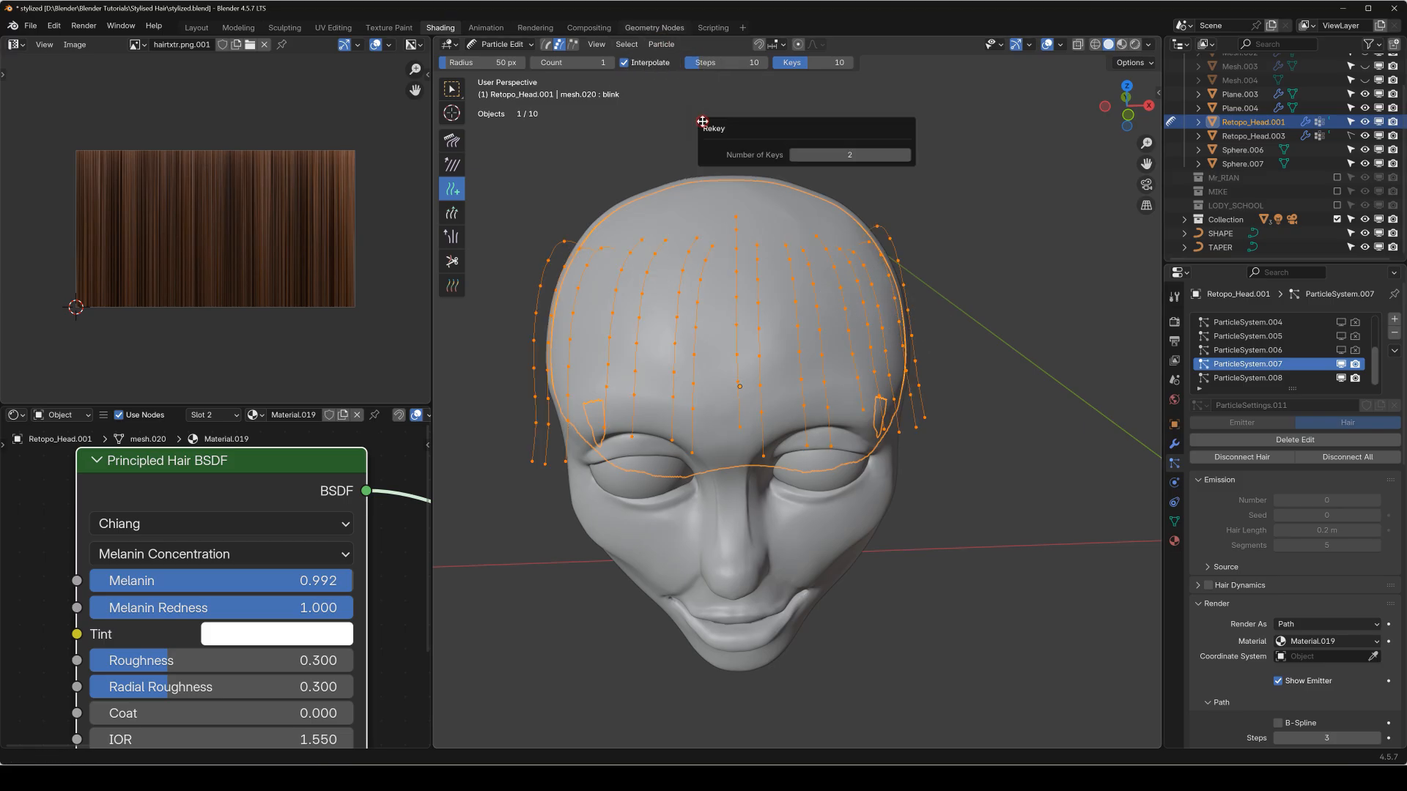
left_click(660, 44)
left_click(693, 118)
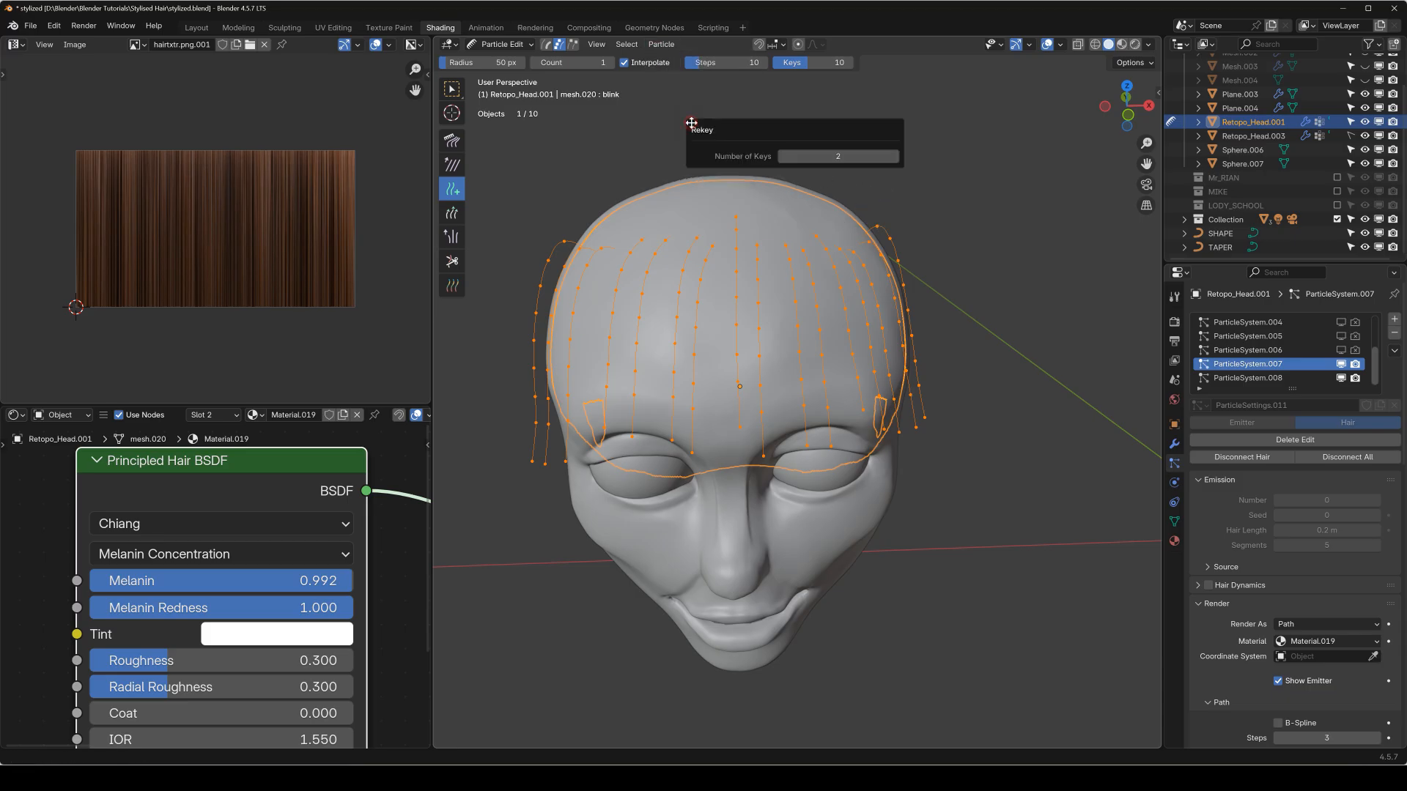
left_click(848, 153)
type("5")
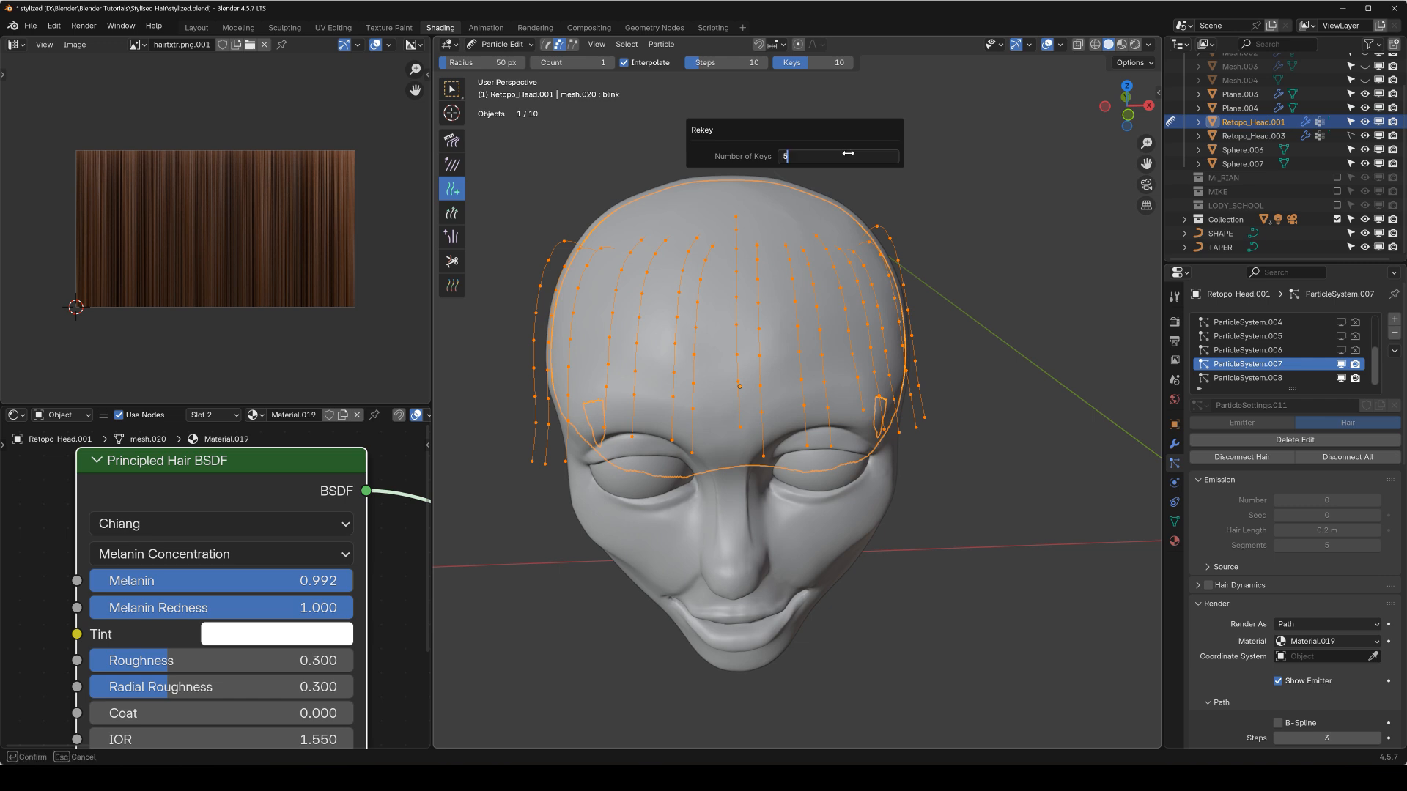
key("Return")
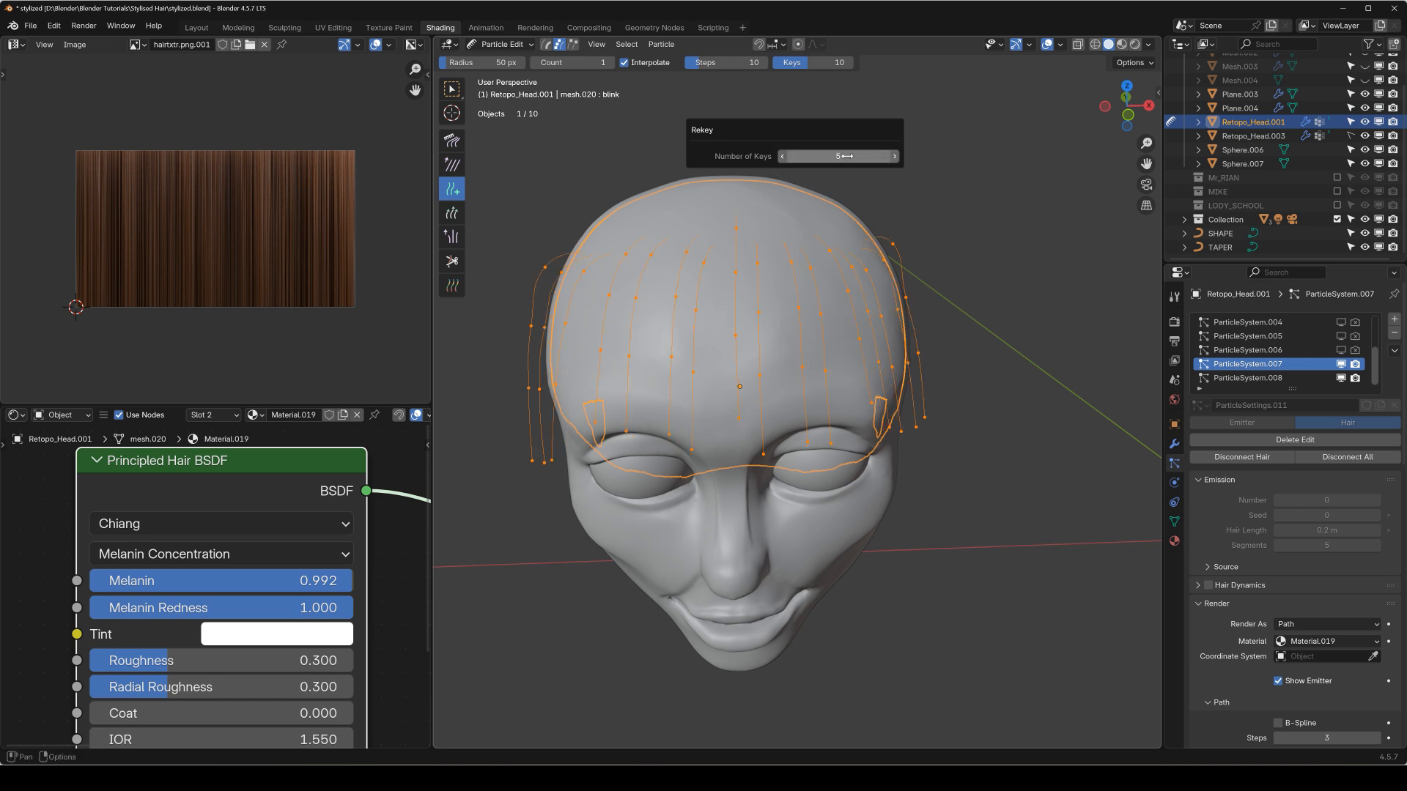
Return the head to Object Mode and save the file.
middle_click_drag(716, 299, 842, 273)
key("q")
left_click(842, 271)
middle_click_drag(725, 295, 619, 302)
key("ctrl+s")
middle_click_drag(723, 293, 774, 323)
Make ParticleSystem.008 active, enter Particle Edit mode with the Add brush, and turn off Interpolate.
left_click(1270, 378)
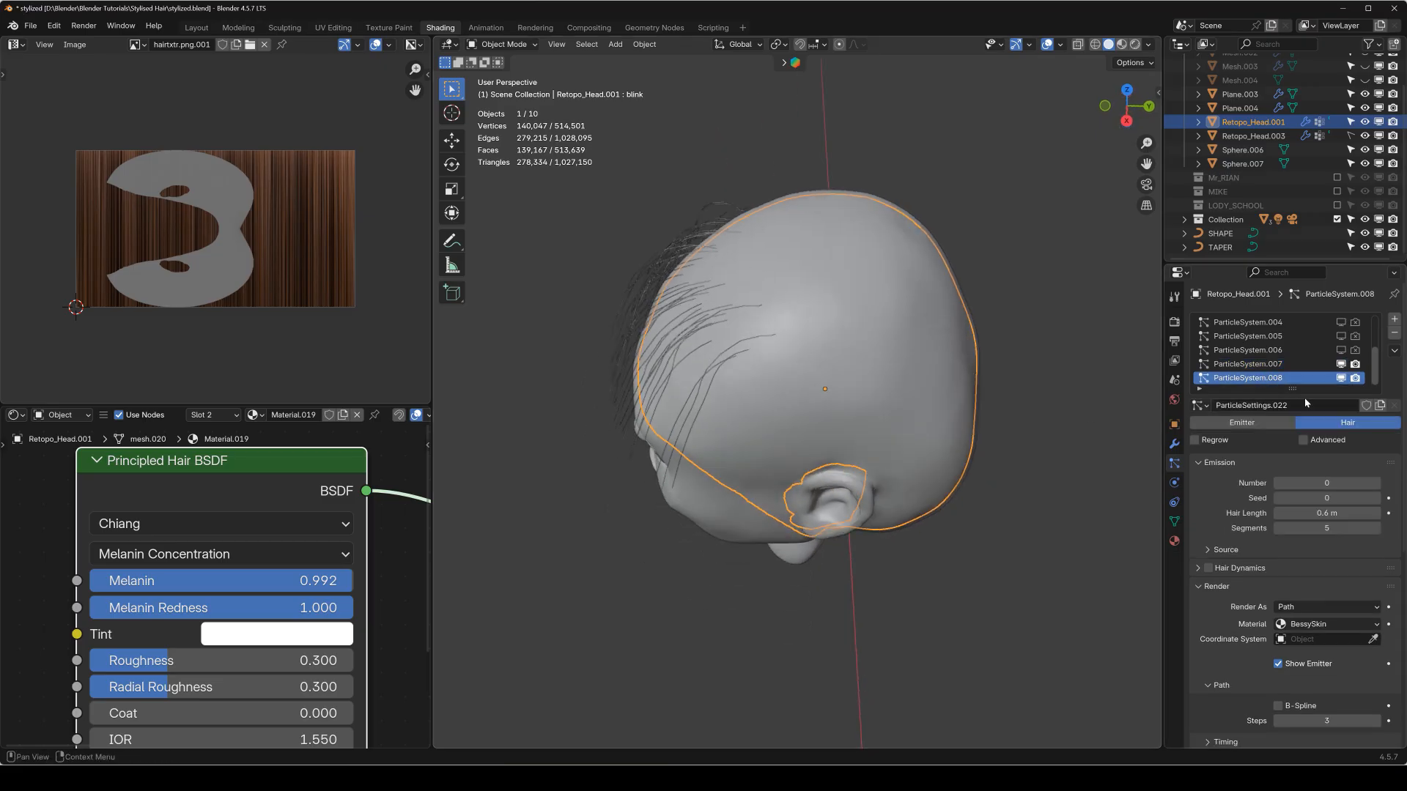
middle_click_drag(848, 326, 875, 320)
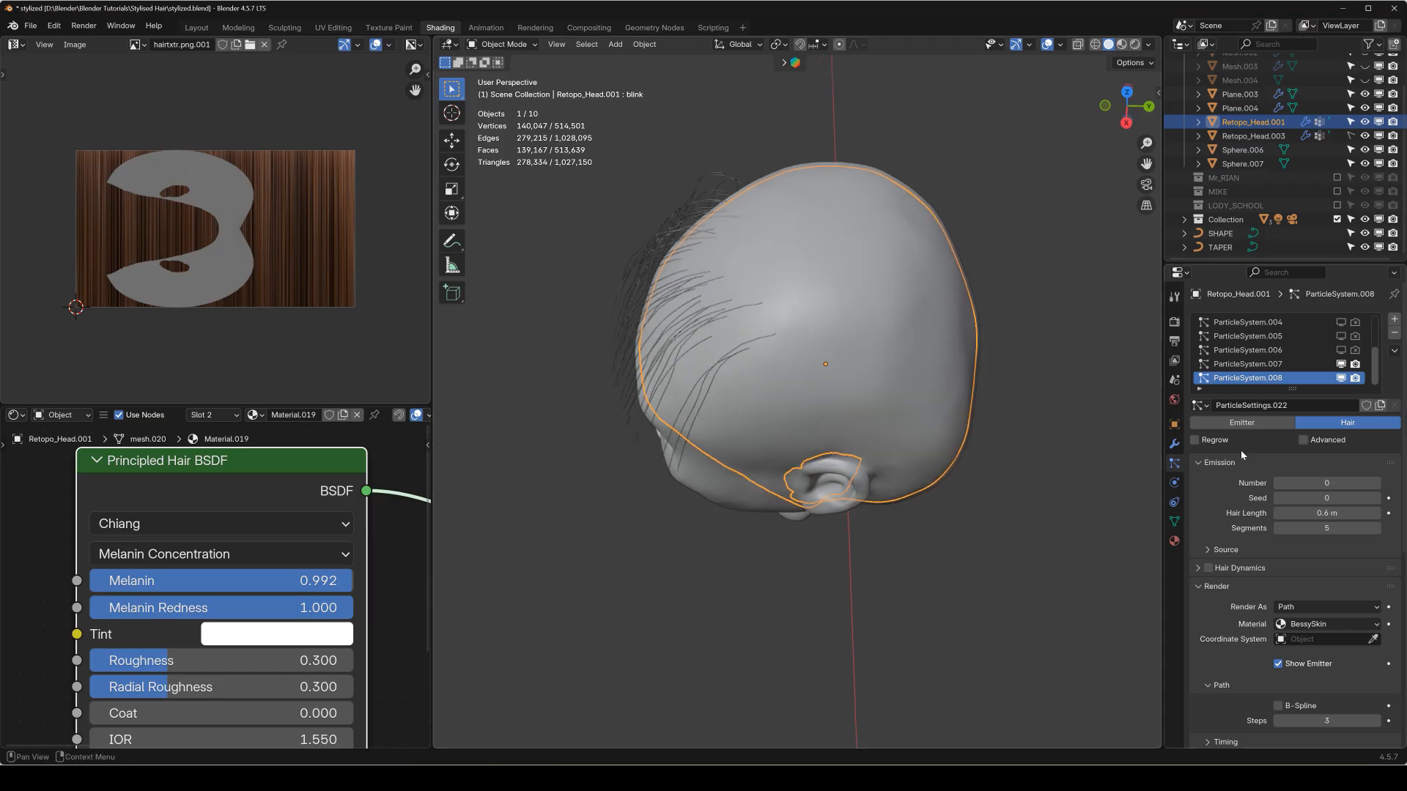
left_click(1174, 299)
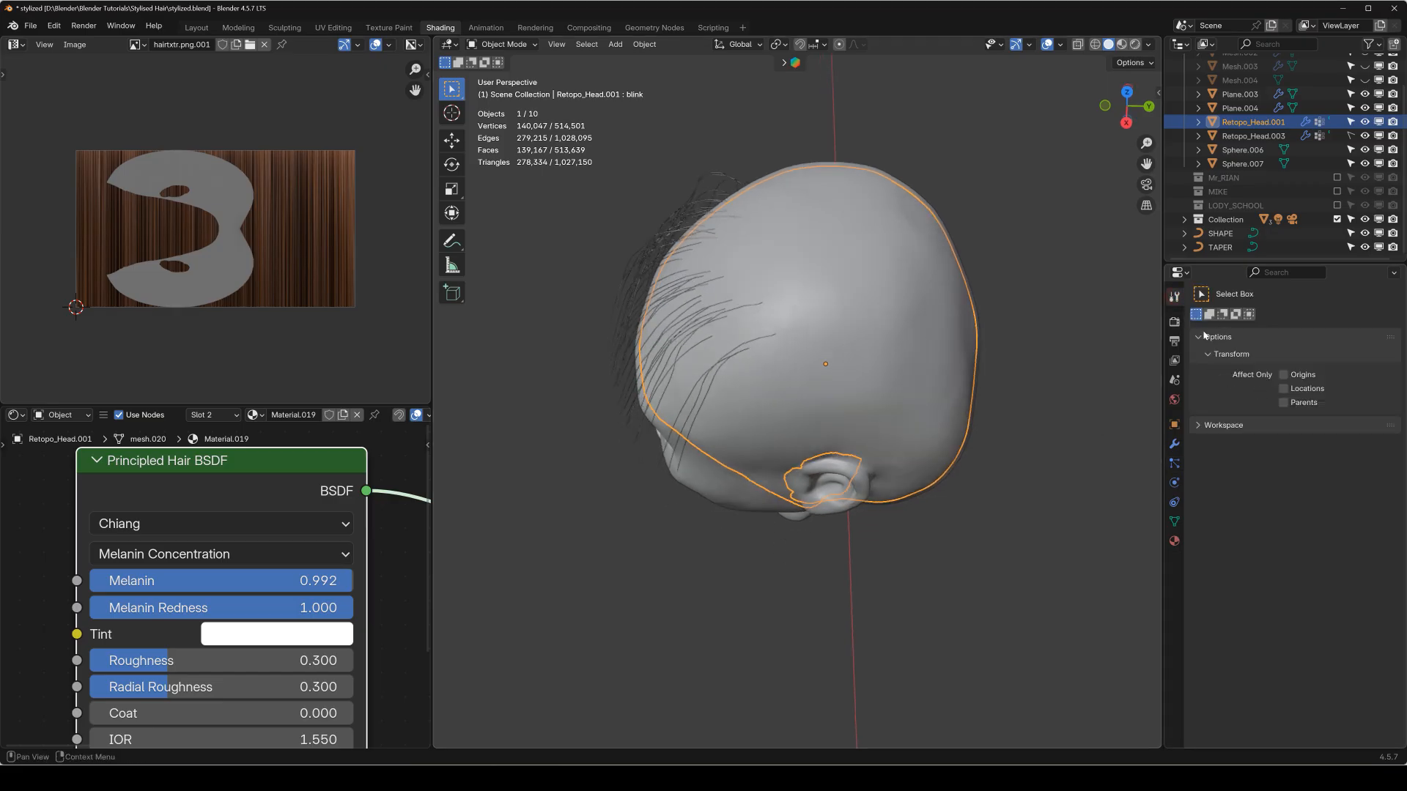
key("shift+space")
key("q")
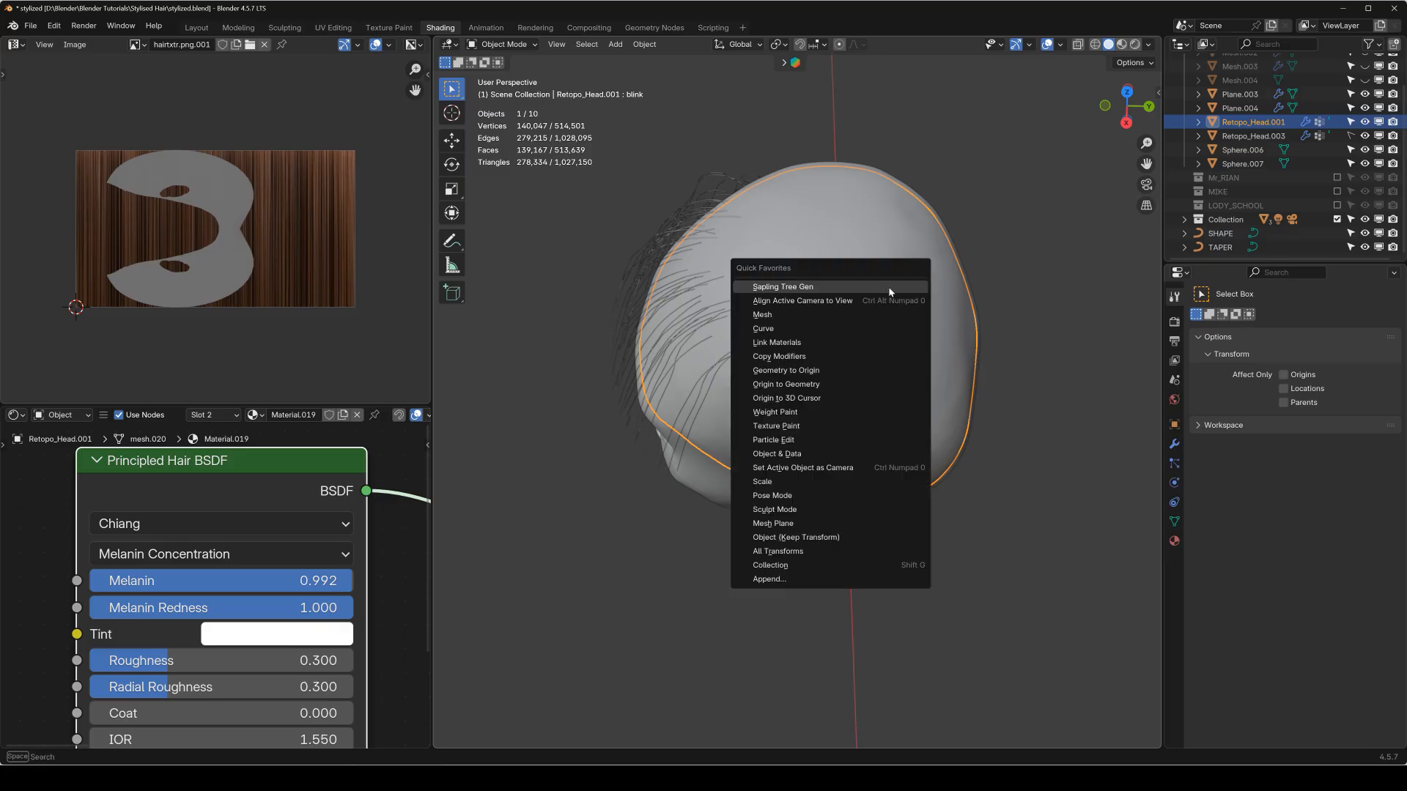
left_click(819, 440)
key("shift+space")
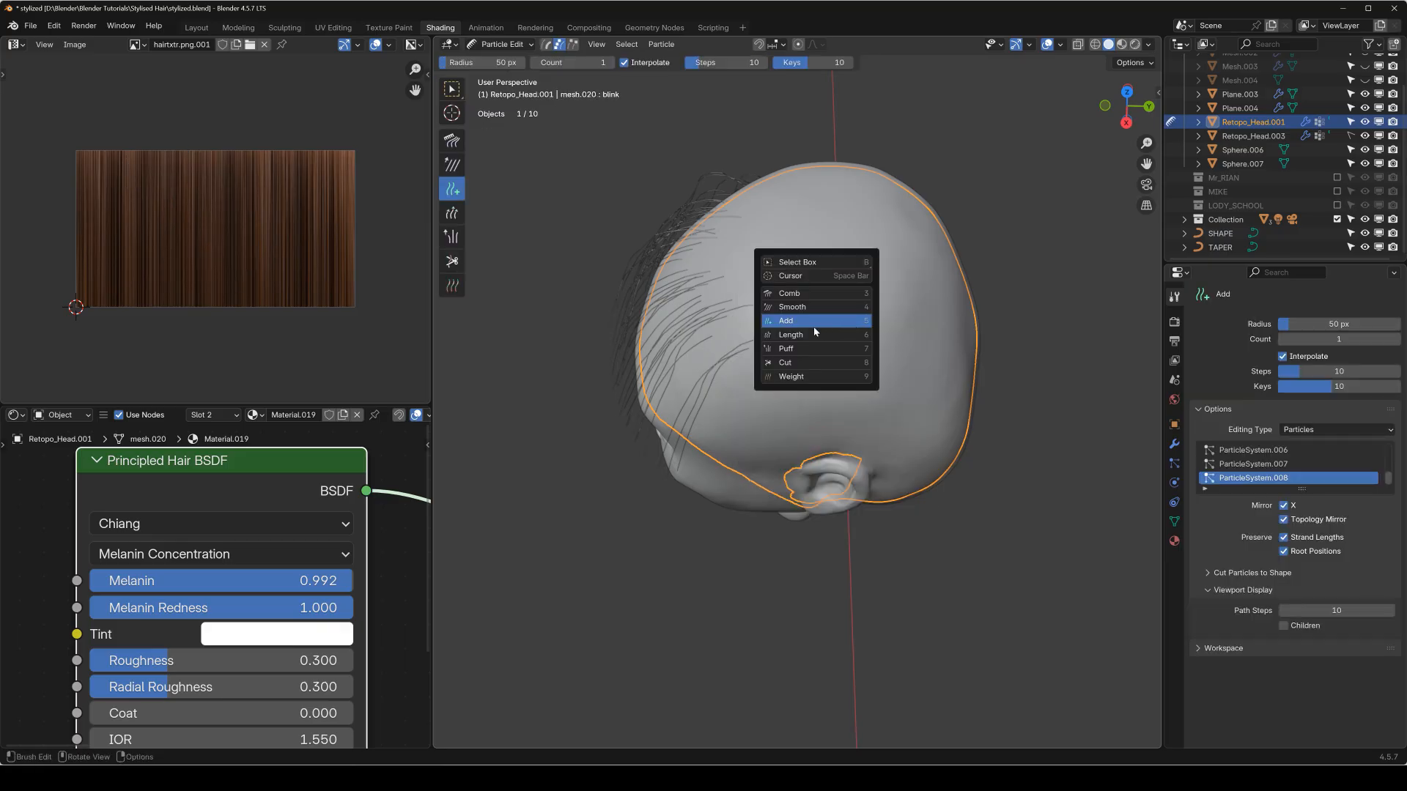
left_click(814, 328)
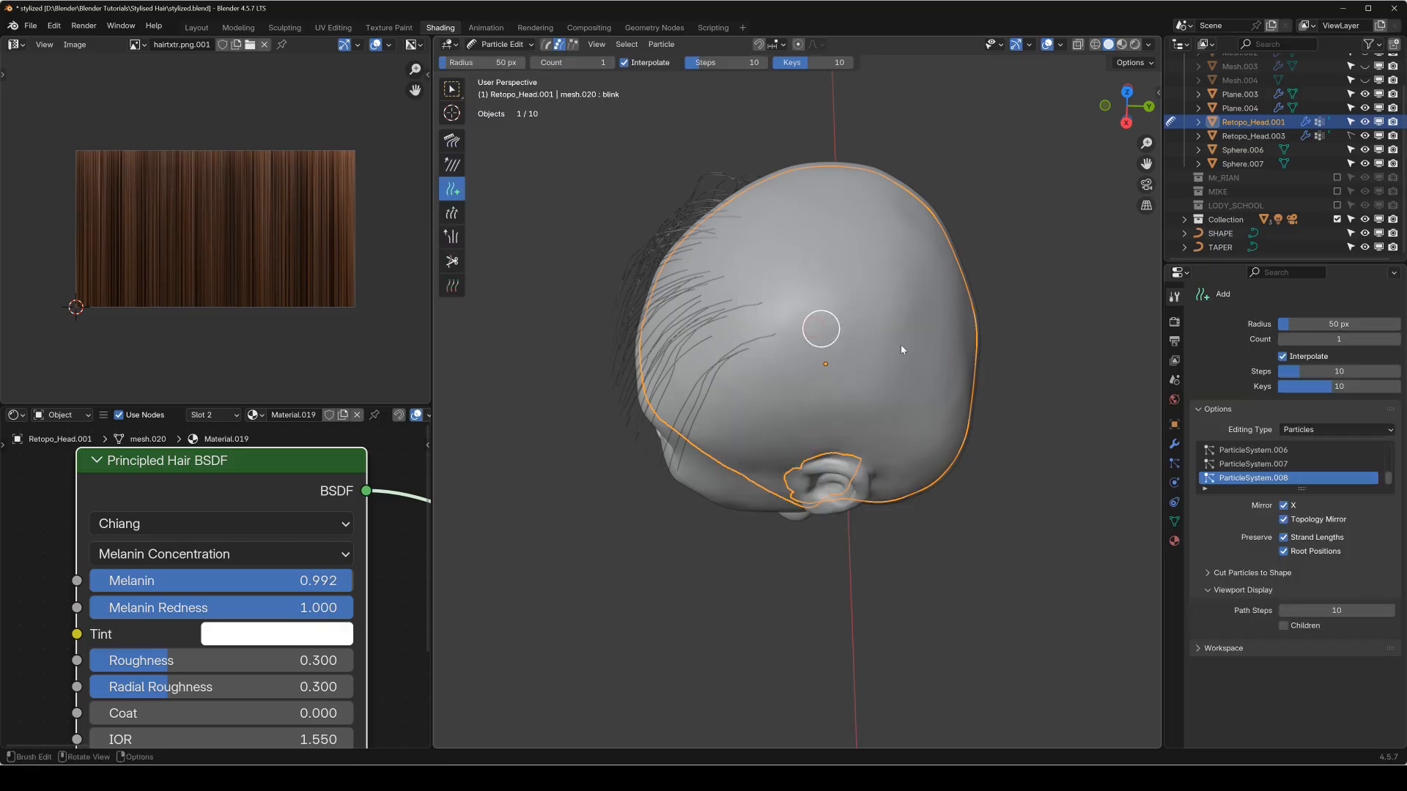
left_click(1283, 357)
Place a row of hair guides across the scalp just behind the fringe, undoing and redoing any misplaced ones.
mouse_move(744, 345)
middle_mouse_down()
mouse_move(835, 327)
mouse_move(731, 328)
mouse_move(745, 326)
mouse_move(666, 308)
mouse_move(747, 340)
mouse_move(735, 335)
middle_mouse_up()
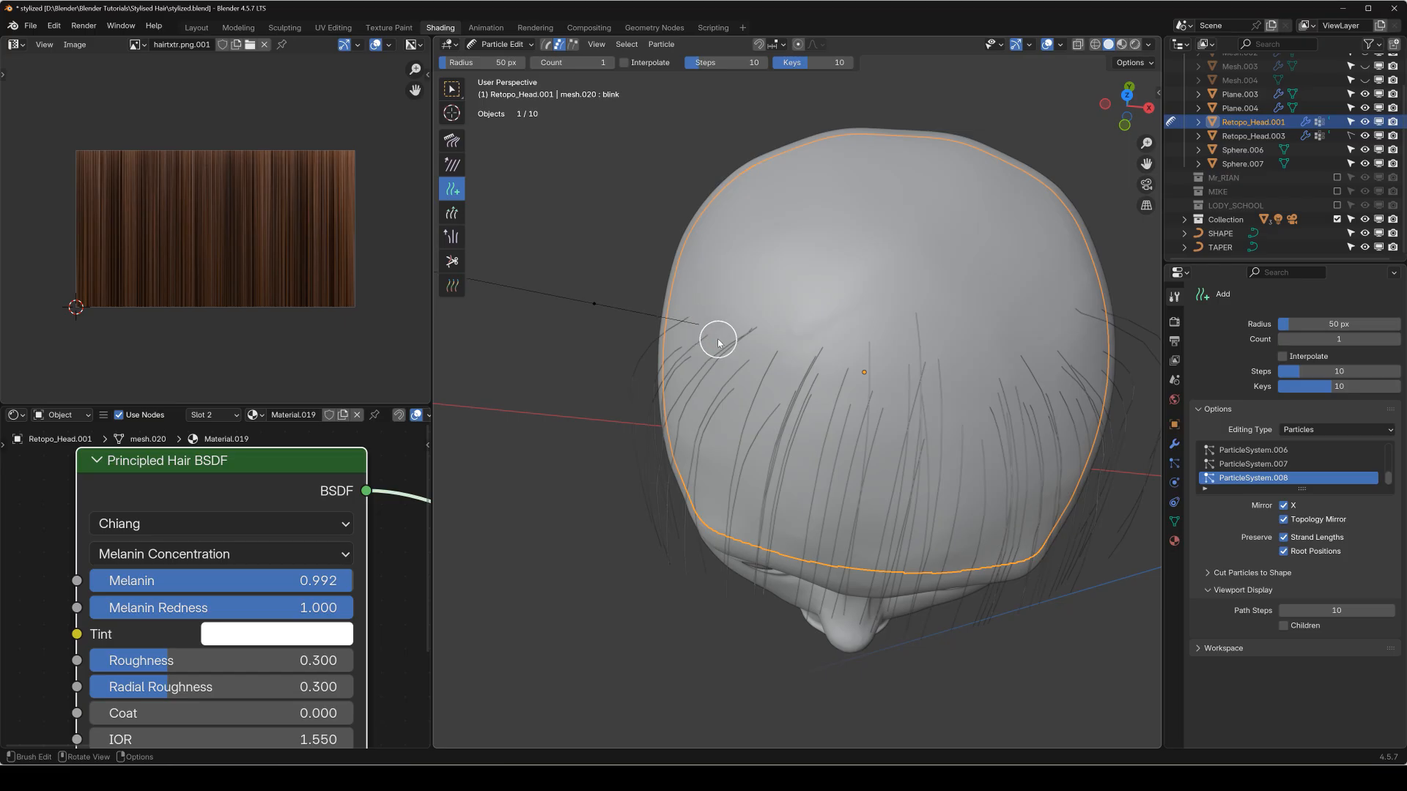
left_click(743, 354)
left_click(765, 361)
key("ctrl+z")
key("ctrl+z")
key("ctrl+z")
left_click(755, 366)
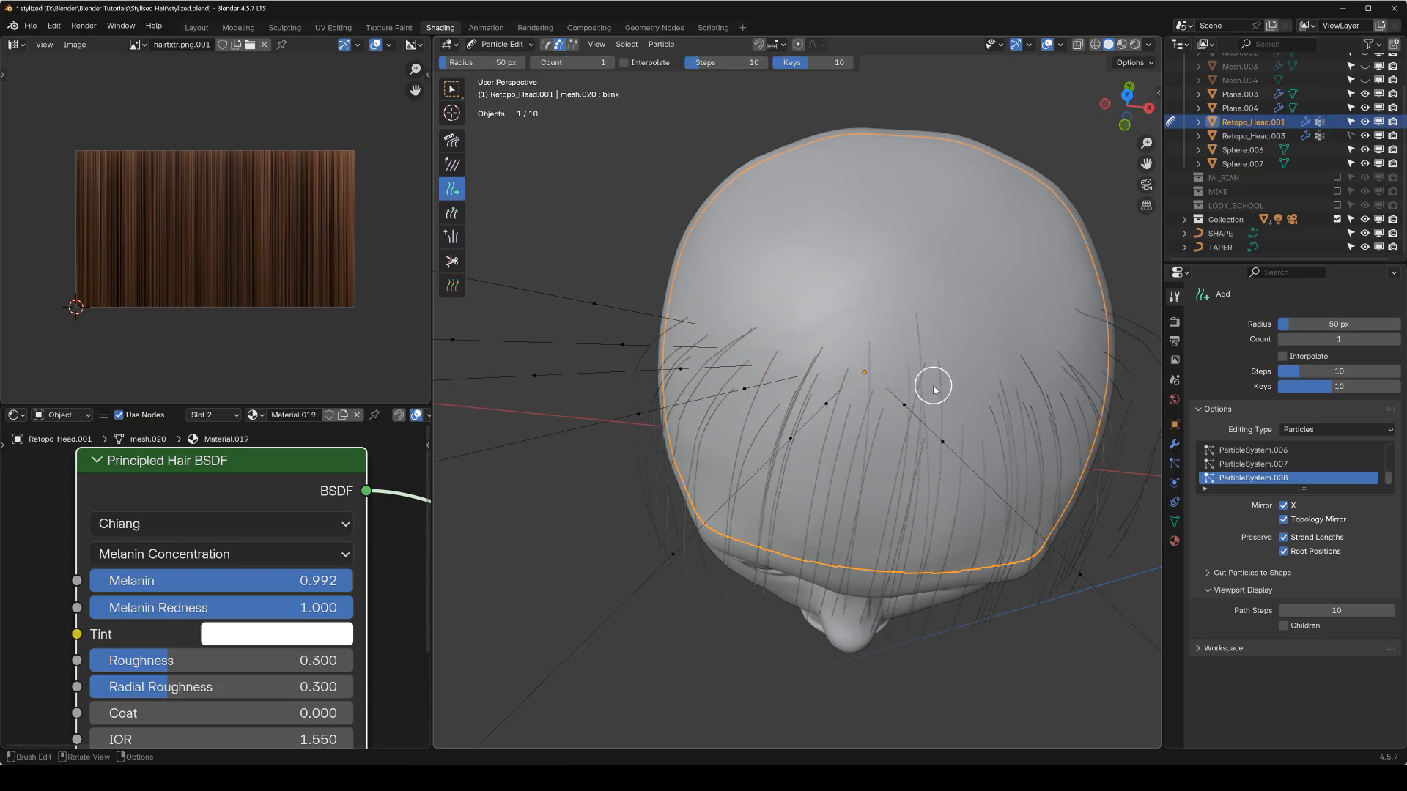
middle_click_drag(938, 391, 748, 378)
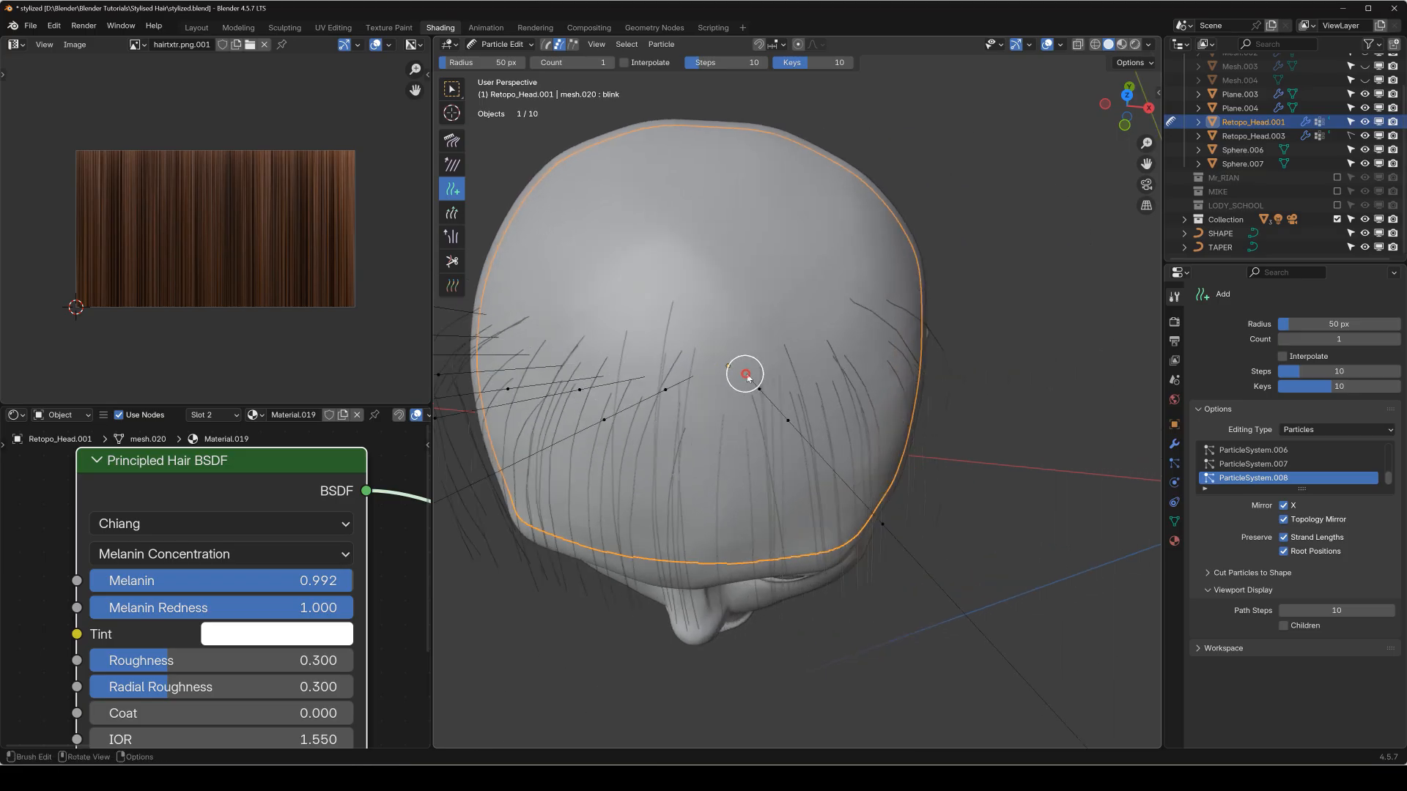
middle_click_drag(842, 345, 769, 340)
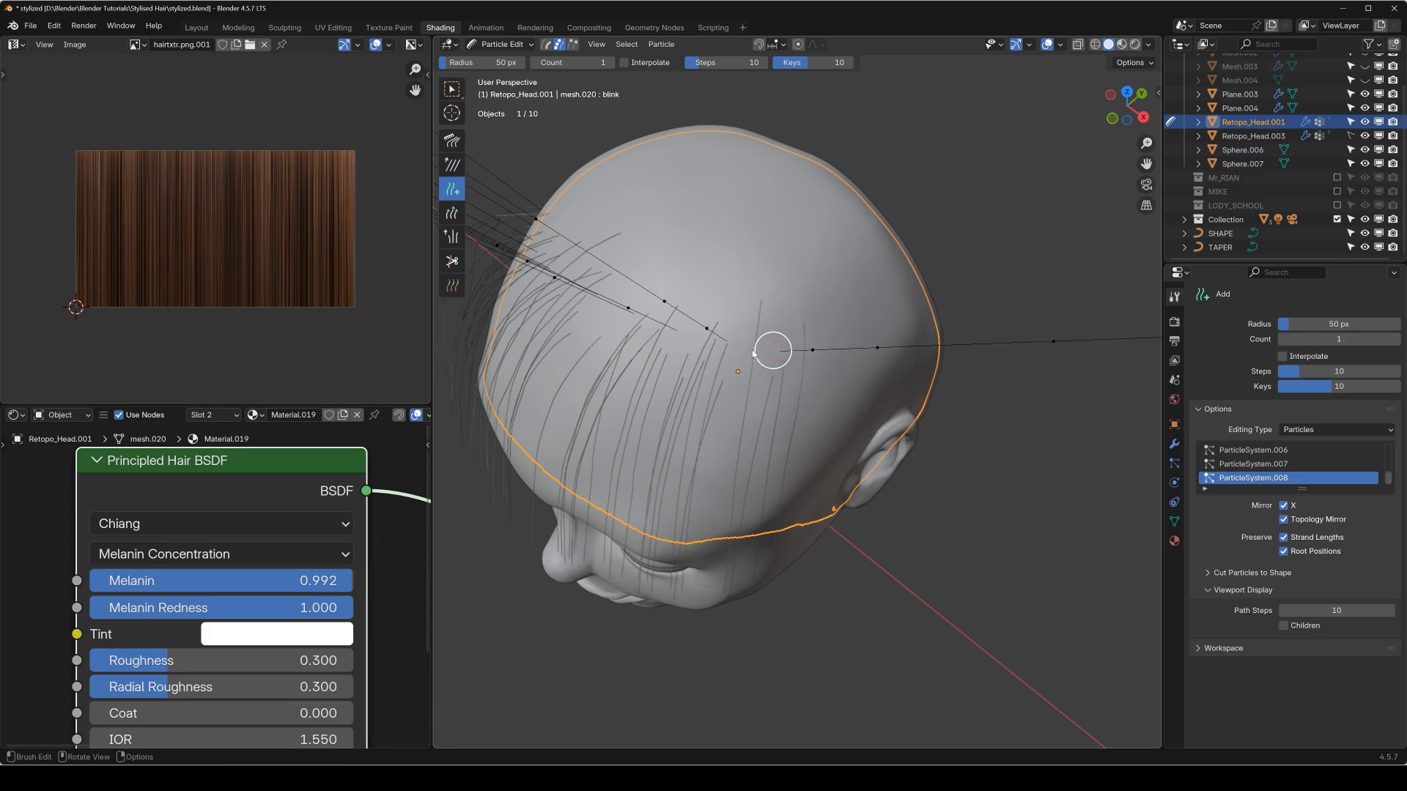
Comb the new guides backward over the top of the head and down behind it in side view.
key("KP_1")
key("shift+space")
left_click(658, 352)
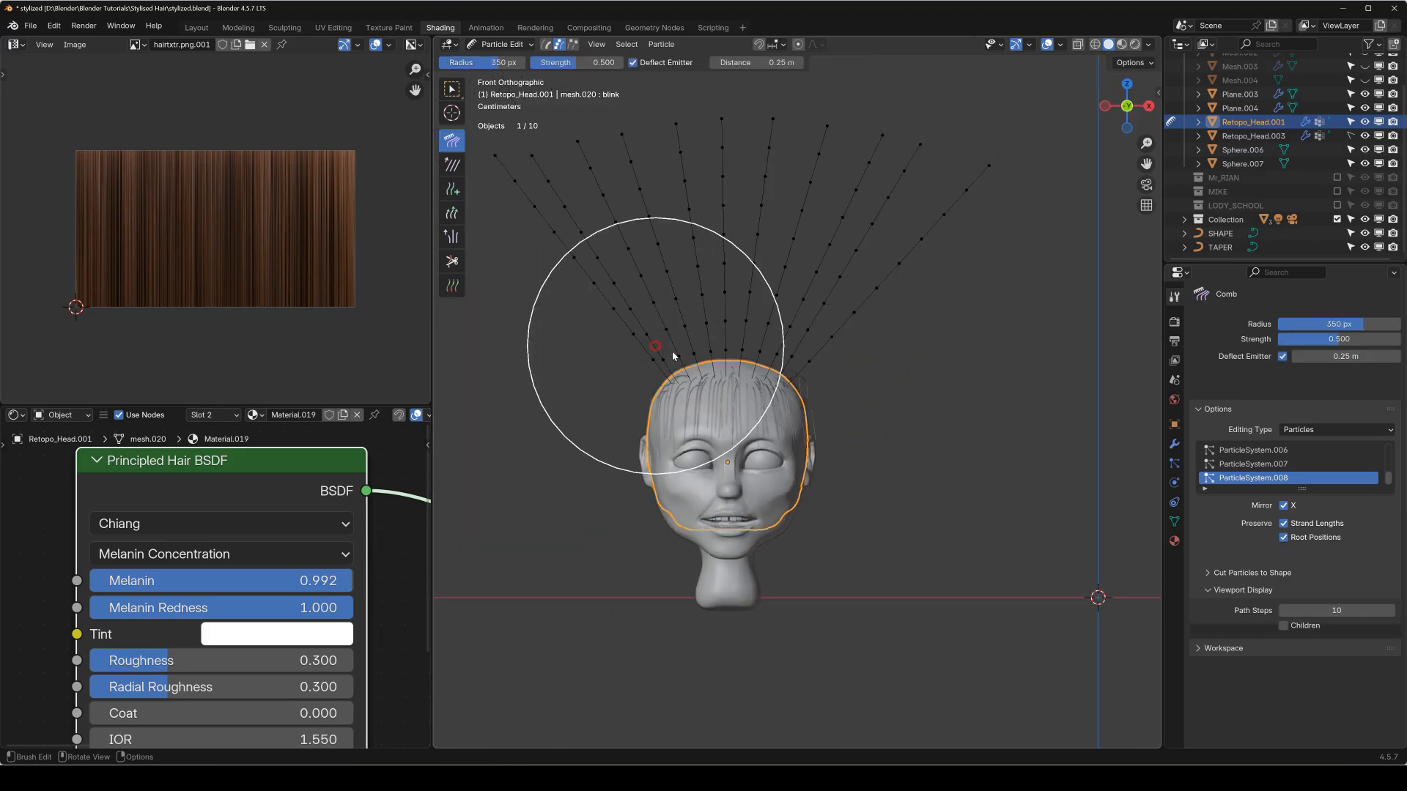
key("KP_3")
scroll(641, 417, "down", 6)
scroll(635, 384, "up", 3)
middle_click_drag(636, 372, 519, 419, "shift")
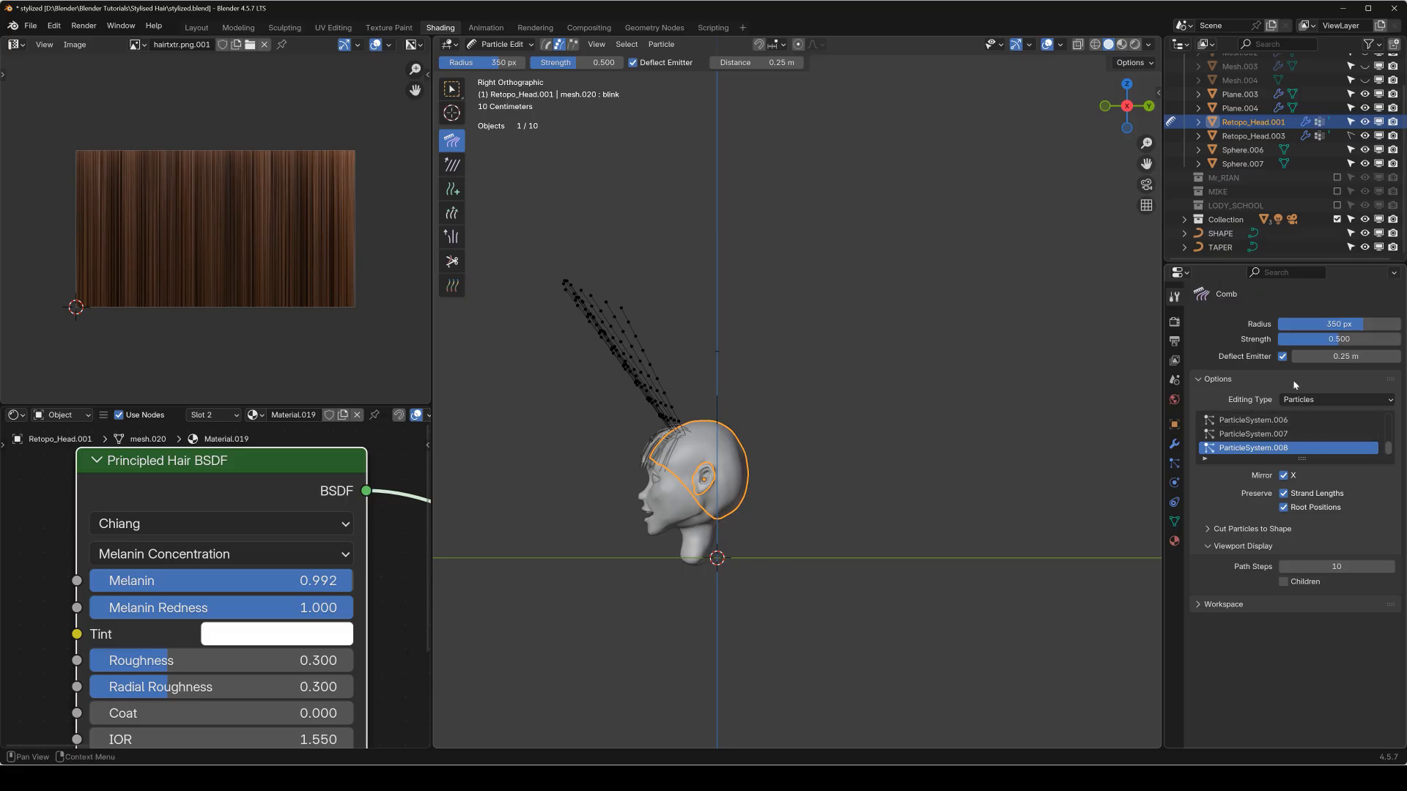
scroll(828, 480, "up", 2)
middle_click_drag(716, 512, 778, 513, "shift")
mouse_move(554, 265)
left_mouse_down()
mouse_move(940, 227)
mouse_move(980, 240)
left_mouse_up()
mouse_move(594, 309)
left_mouse_down()
mouse_move(671, 302)
mouse_move(982, 337)
mouse_move(967, 341)
mouse_move(1000, 394)
mouse_move(977, 406)
mouse_move(886, 359)
mouse_move(905, 369)
mouse_move(964, 631)
mouse_move(792, 389)
mouse_move(826, 398)
mouse_move(935, 491)
mouse_move(857, 455)
mouse_move(775, 499)
mouse_move(791, 498)
left_mouse_up()
Grow the combed-back guides at the back of the head with the Length brush, extending them well below the neck.
key("KP_1")
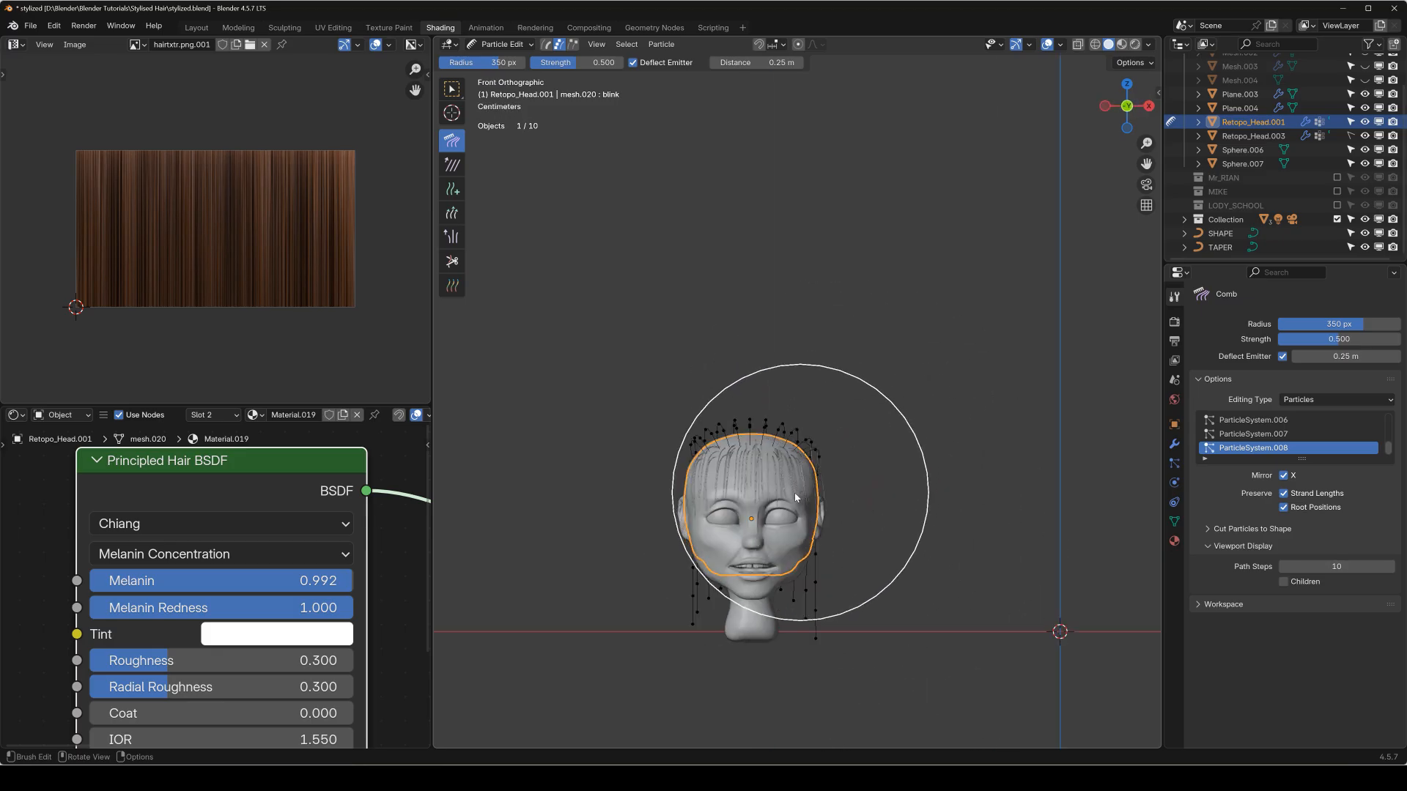
key("KP_3")
key("KP_7")
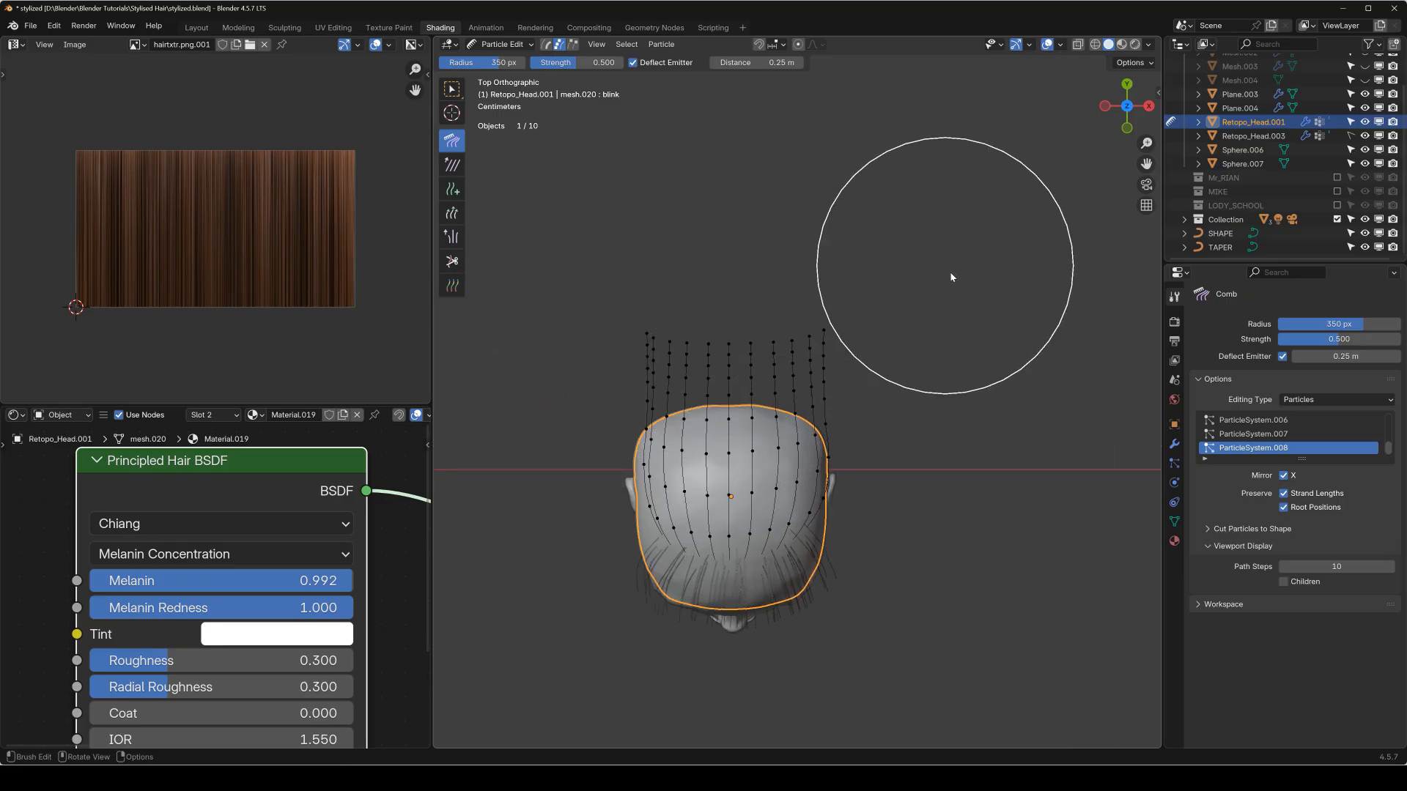
key("KP_3")
middle_click_drag(932, 426, 906, 236, "shift")
key("shift+space")
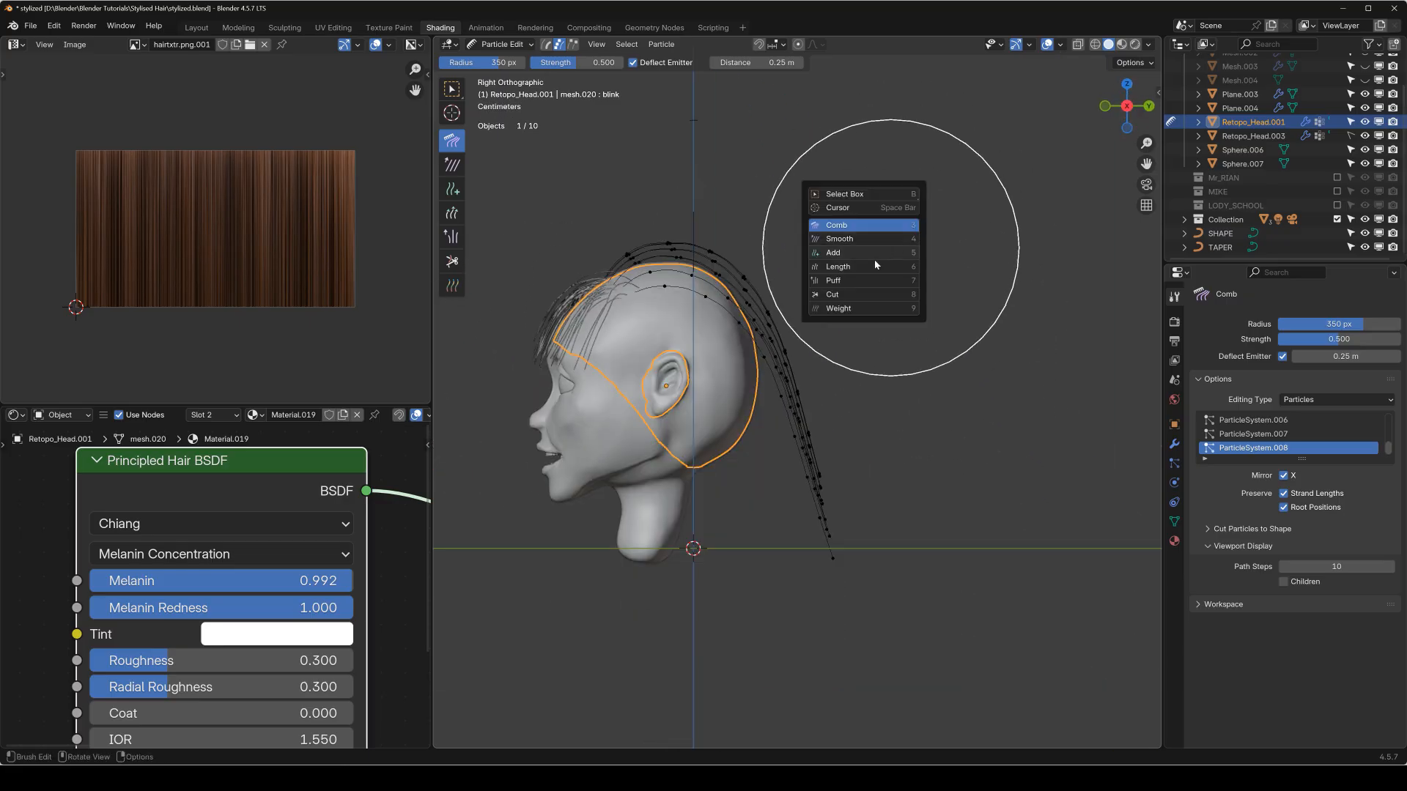
left_click(867, 267)
mouse_move(821, 493)
left_mouse_down()
mouse_move(880, 553)
mouse_move(868, 454)
left_mouse_up()
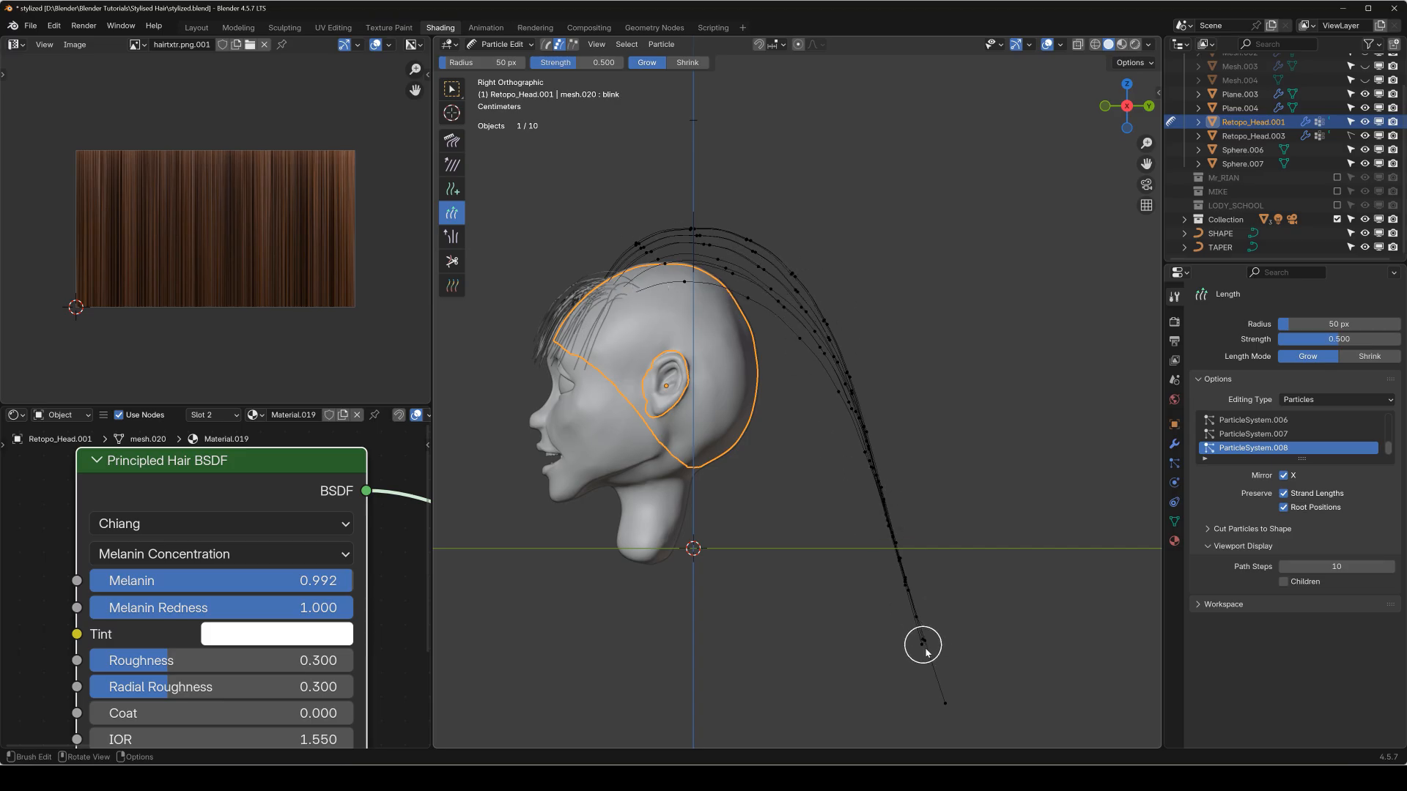
Comb the lengthened guides down closer to the back of the head, setting the Deflect Emitter distance to 0.2 m.
key("shift+space")
left_click(680, 284)
key("shift+space")
left_click(675, 265)
left_click_drag(595, 217, 919, 299)
mouse_move(606, 236)
left_mouse_down()
mouse_move(920, 411)
mouse_move(899, 509)
mouse_move(953, 609)
left_mouse_up()
left_click_drag(867, 304, 877, 489)
mouse_move(643, 210)
left_mouse_down()
mouse_move(741, 264)
mouse_move(826, 339)
left_mouse_up()
mouse_move(781, 252)
left_mouse_down()
mouse_move(883, 353)
mouse_move(934, 498)
left_mouse_up()
left_click_drag(826, 157, 973, 526)
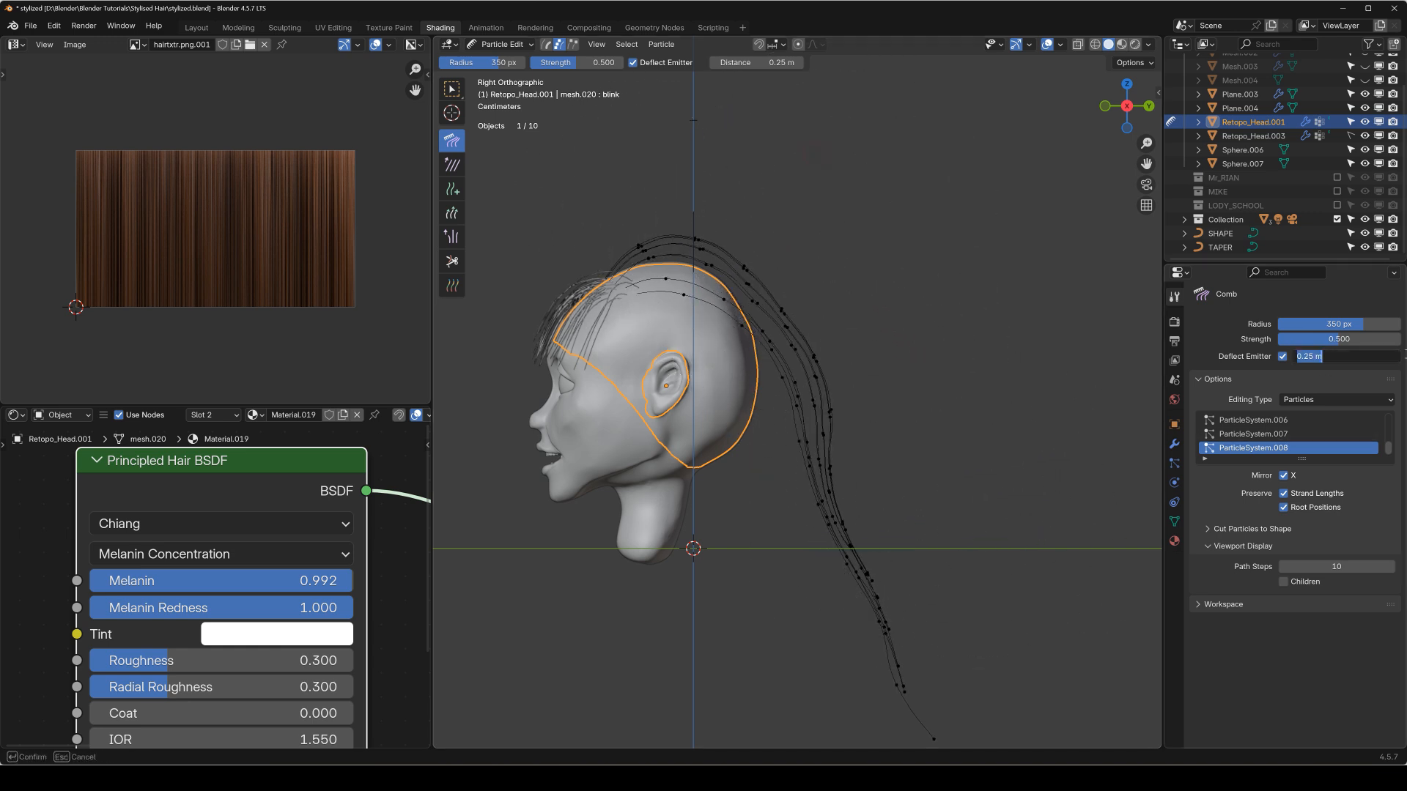
mouse_move(646, 211)
left_mouse_down()
mouse_move(719, 224)
mouse_move(913, 436)
mouse_move(941, 667)
left_mouse_up()
Comb the lower ends of the long guides outward on both sides of the neck in front view.
key("KP_1")
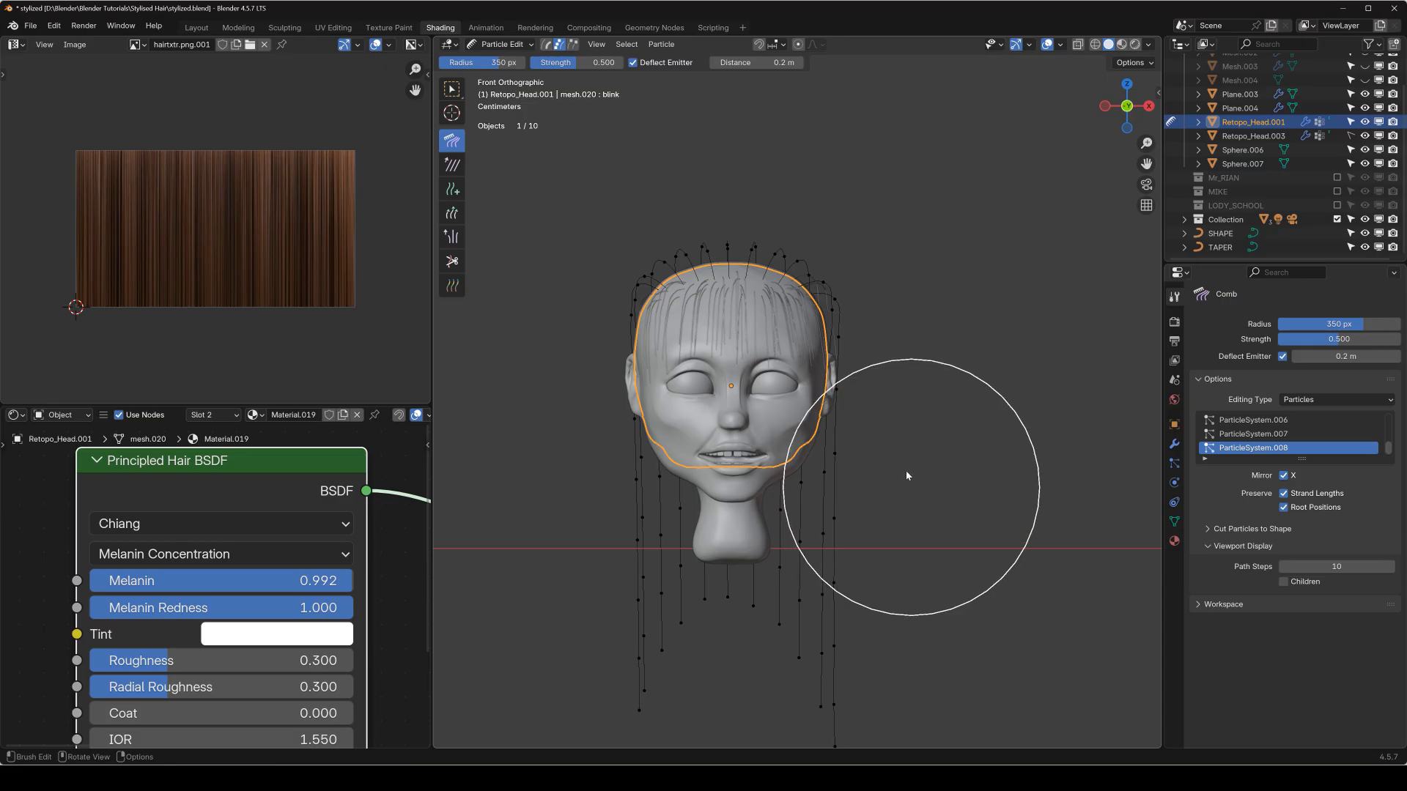
middle_click_drag(588, 532, 595, 386, "shift")
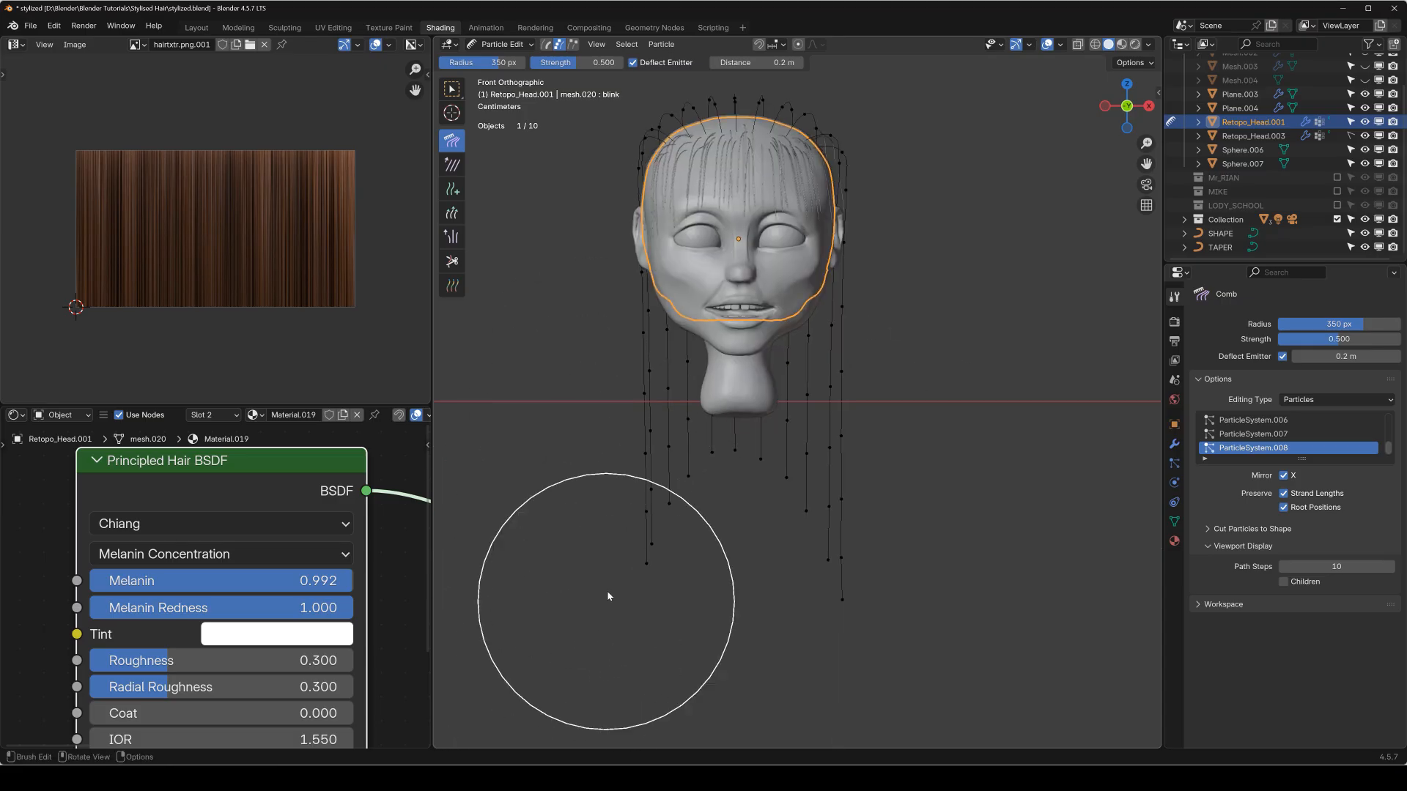
left_click_drag(625, 559, 498, 619)
left_click_drag(569, 474, 512, 529)
left_click_drag(557, 433, 507, 485)
left_click_drag(564, 395, 502, 487)
left_click_drag(585, 439, 493, 522)
mouse_move(809, 487)
left_mouse_down()
mouse_move(927, 481)
mouse_move(952, 540)
left_mouse_up()
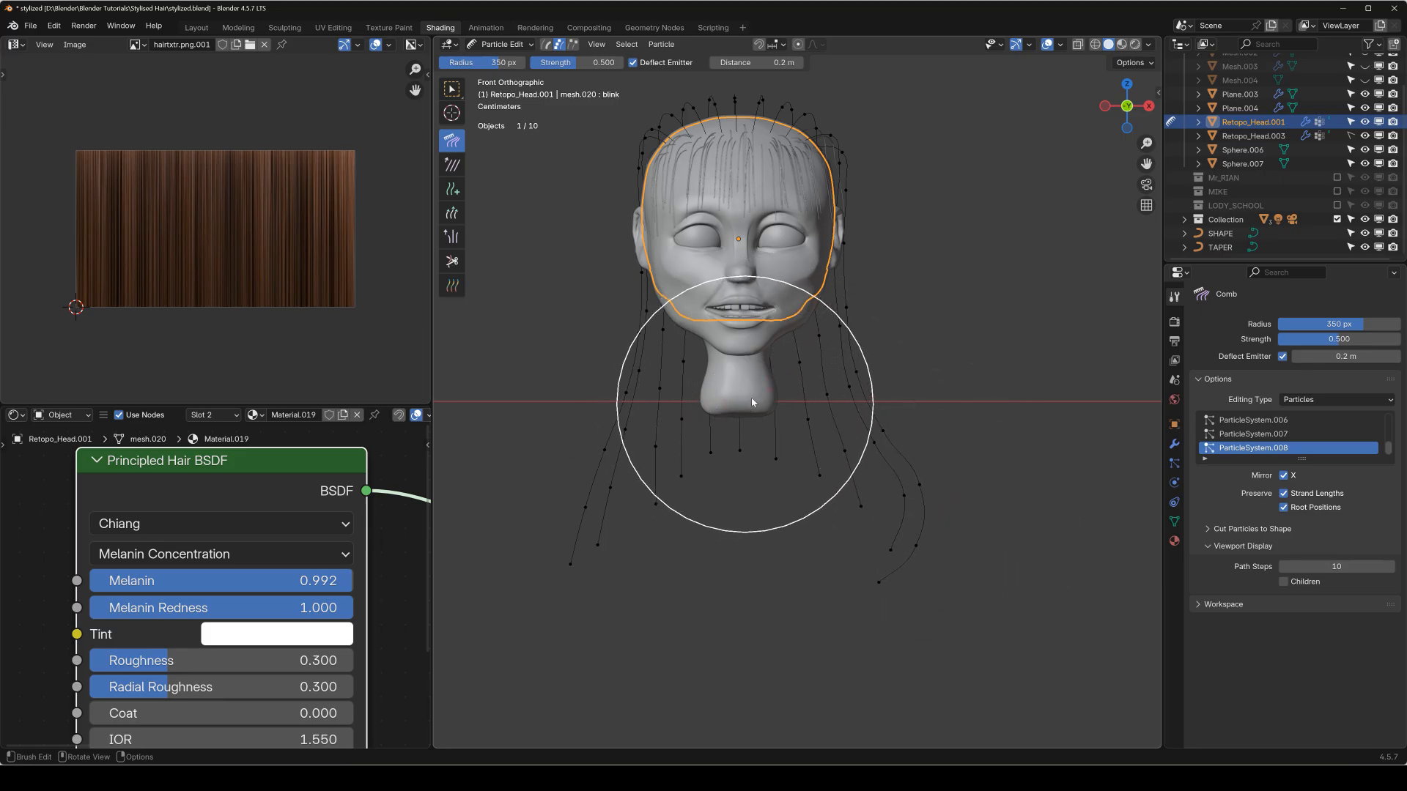
Add a row of new hair guides across the upper side of the head above the ear with the Add brush.
middle_click_drag(755, 393, 762, 377)
middle_click_drag(778, 248, 786, 387, "shift")
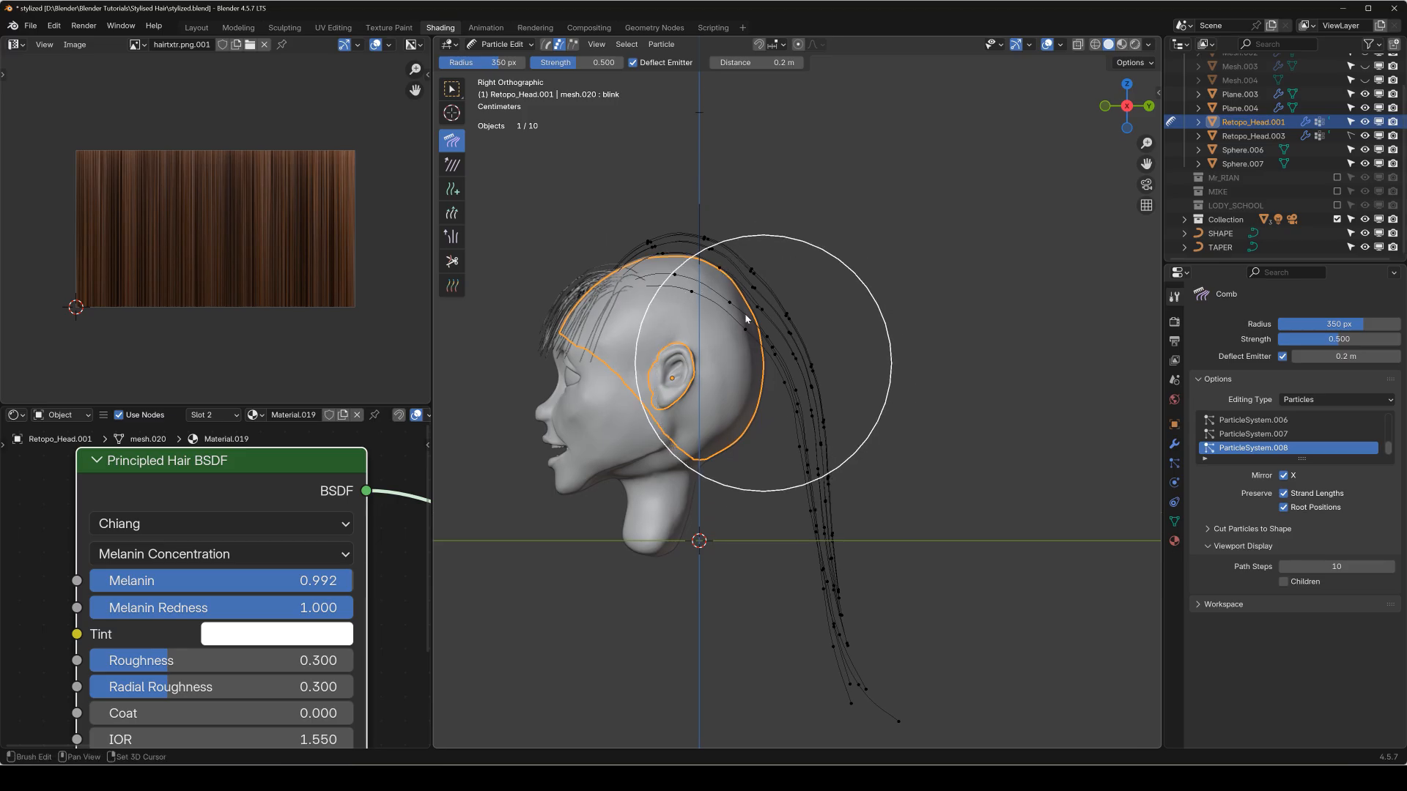
key("shift+space")
left_click(687, 335)
scroll(744, 311, "up", 4)
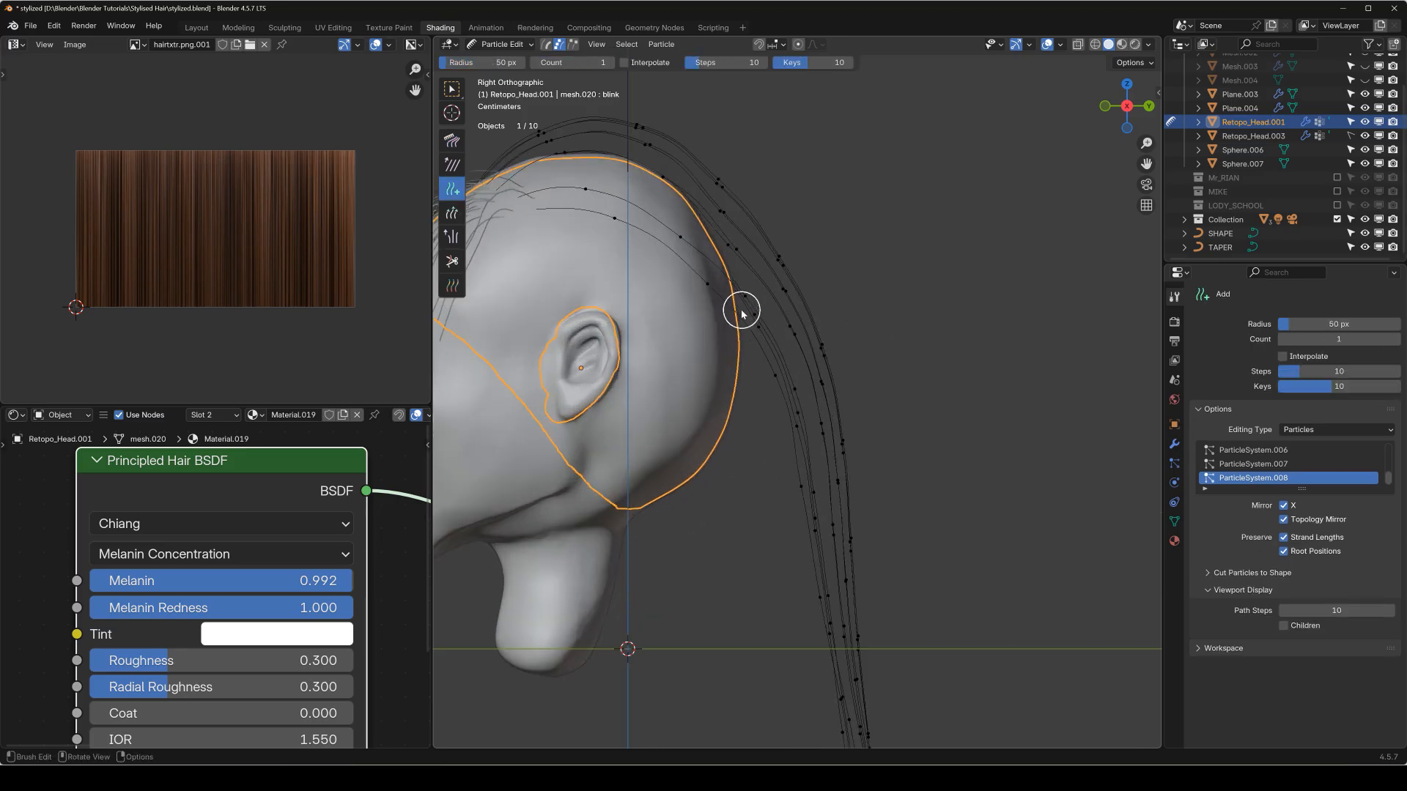
middle_click_drag(671, 291, 916, 339, "shift")
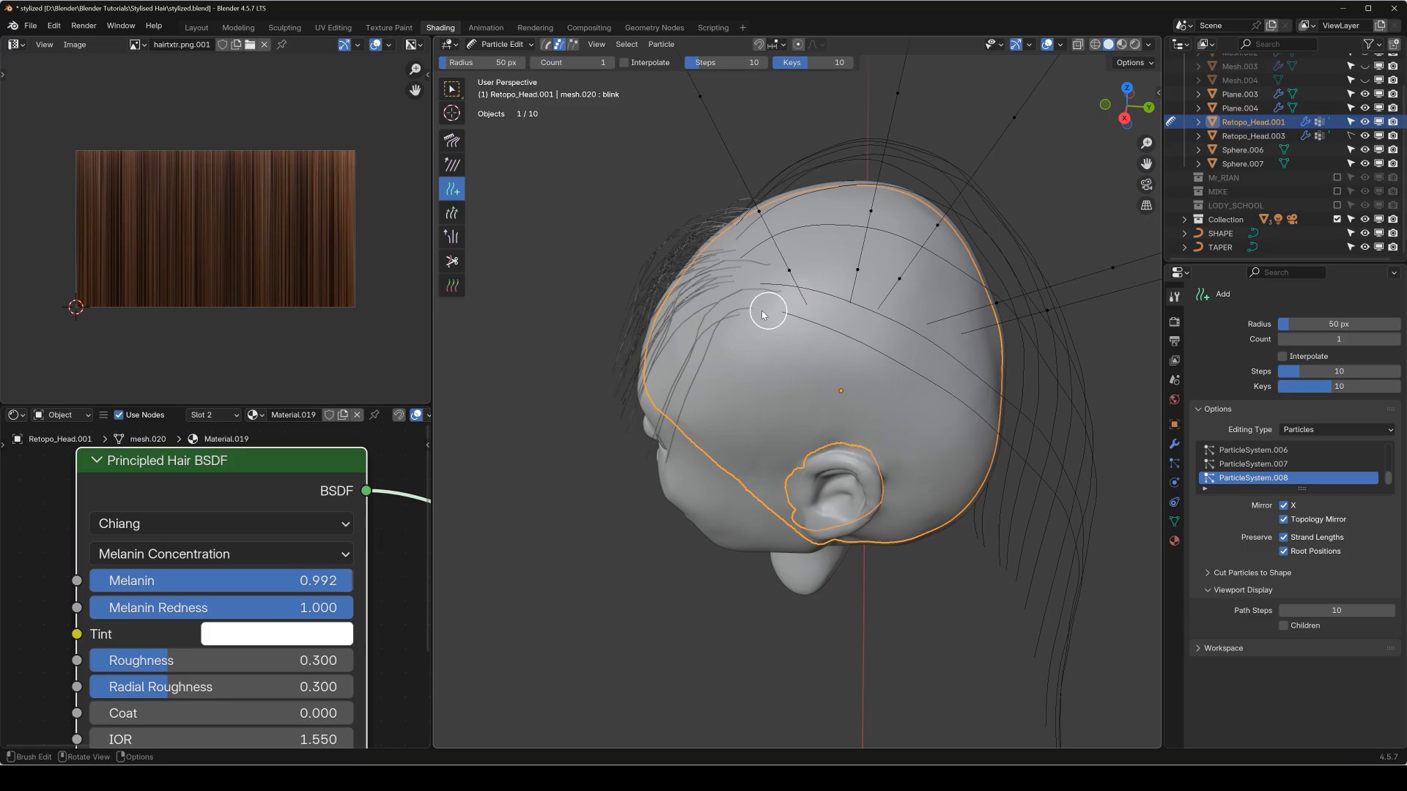
middle_click_drag(790, 310, 876, 279)
key("KP_1")
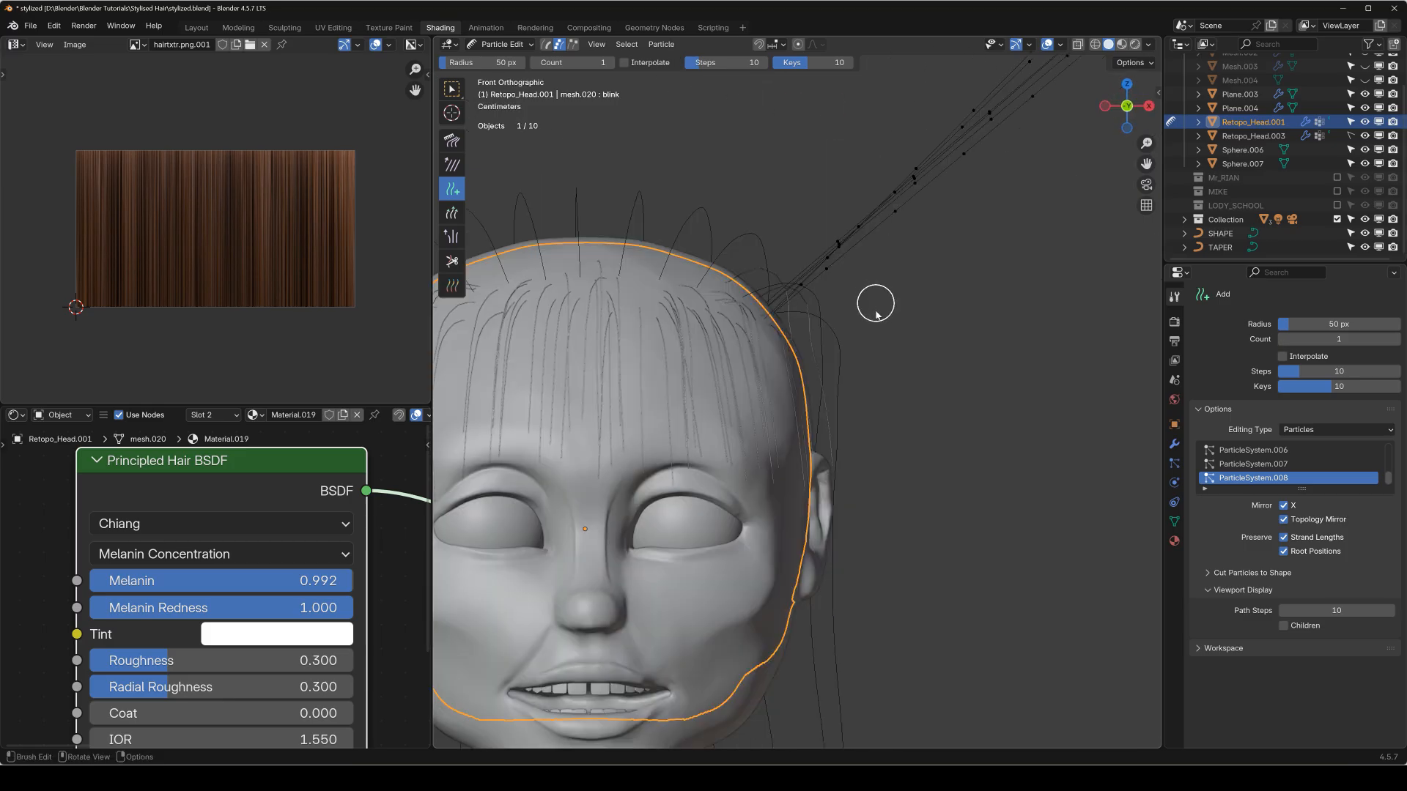
Comb the new side guides down past the ear and along the neck in front view.
scroll(876, 315, "down", 2)
key("shift+space")
left_click(849, 317)
scroll(945, 324, "down", 3)
middle_click_drag(972, 319, 901, 346, "shift")
left_click_drag(800, 171, 943, 411)
left_click_drag(819, 308, 901, 620)
mouse_move(899, 400)
left_mouse_down()
mouse_move(897, 543)
mouse_move(871, 631)
left_mouse_up()
left_click_drag(895, 389, 813, 712)
left_click_drag(838, 461, 807, 704)
left_click_drag(829, 492, 807, 614)
left_click_drag(820, 465, 768, 604)
left_click_drag(778, 449, 817, 637)
mouse_move(722, 652)
left_mouse_down()
mouse_move(779, 716)
mouse_move(859, 705)
mouse_move(916, 671)
left_mouse_up()
Comb the side guides in side view, spreading their lower ends forward and backward around the neck.
key("KP_3")
scroll(812, 579, "up", 3)
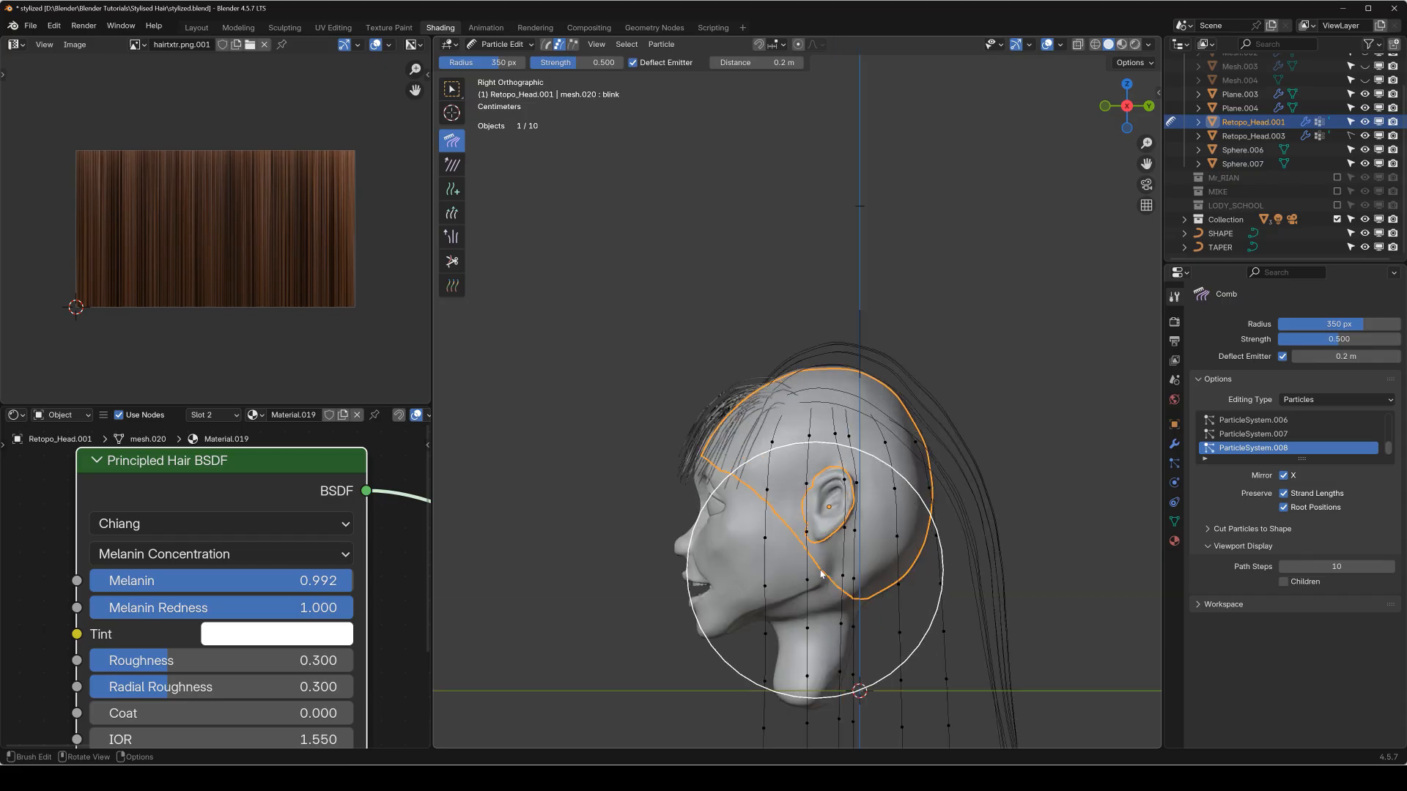
middle_click_drag(850, 552, 715, 308, "shift")
mouse_move(787, 513)
left_mouse_down()
mouse_move(873, 562)
mouse_move(817, 575)
left_mouse_up()
left_click_drag(722, 516, 753, 546)
mouse_move(645, 361)
left_mouse_down()
mouse_move(697, 330)
mouse_move(747, 251)
mouse_move(798, 293)
left_mouse_up()
left_click_drag(625, 572, 571, 581)
middle_click_drag(610, 584, 759, 332)
Comb the side guides slightly outward from the ear in front view.
key("KP_1")
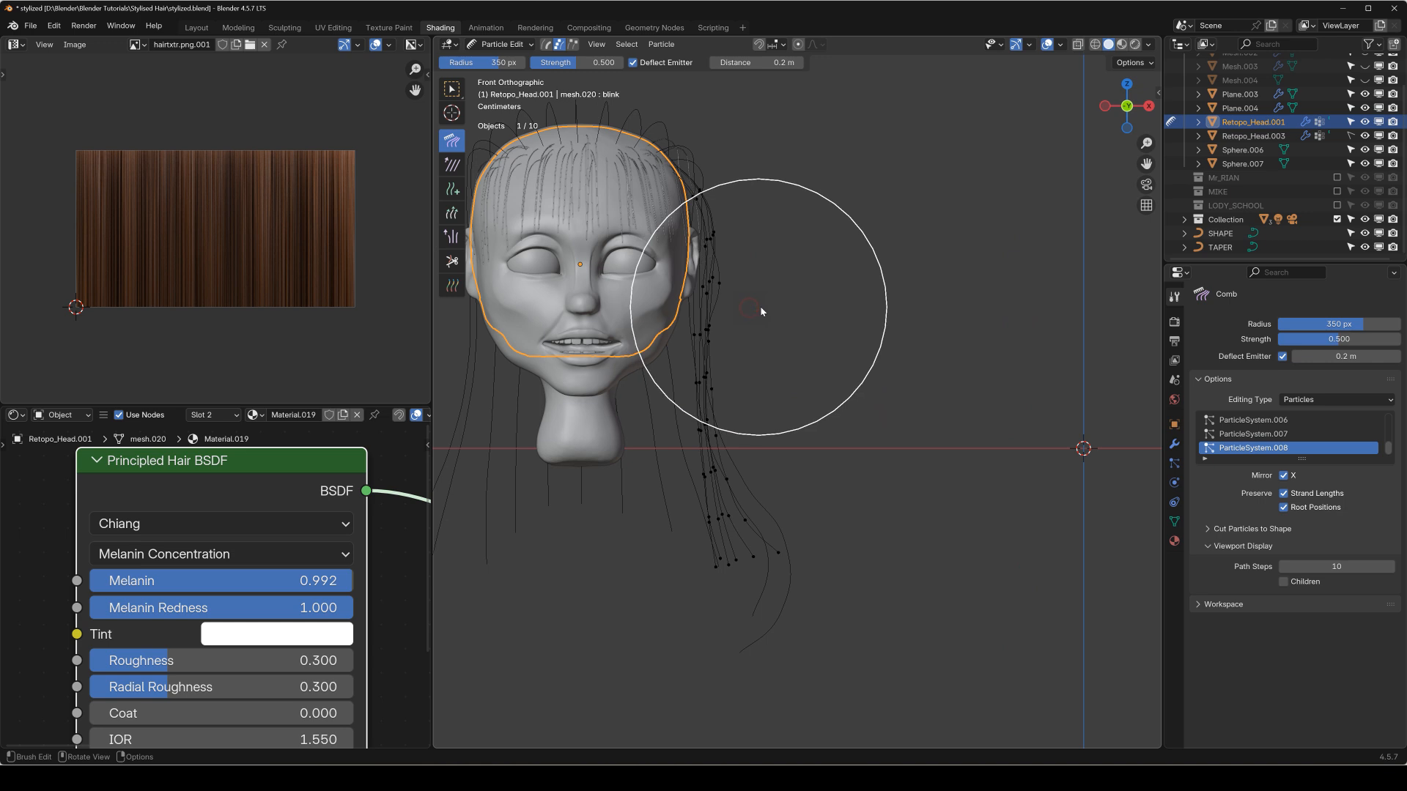
left_click_drag(761, 359, 772, 357)
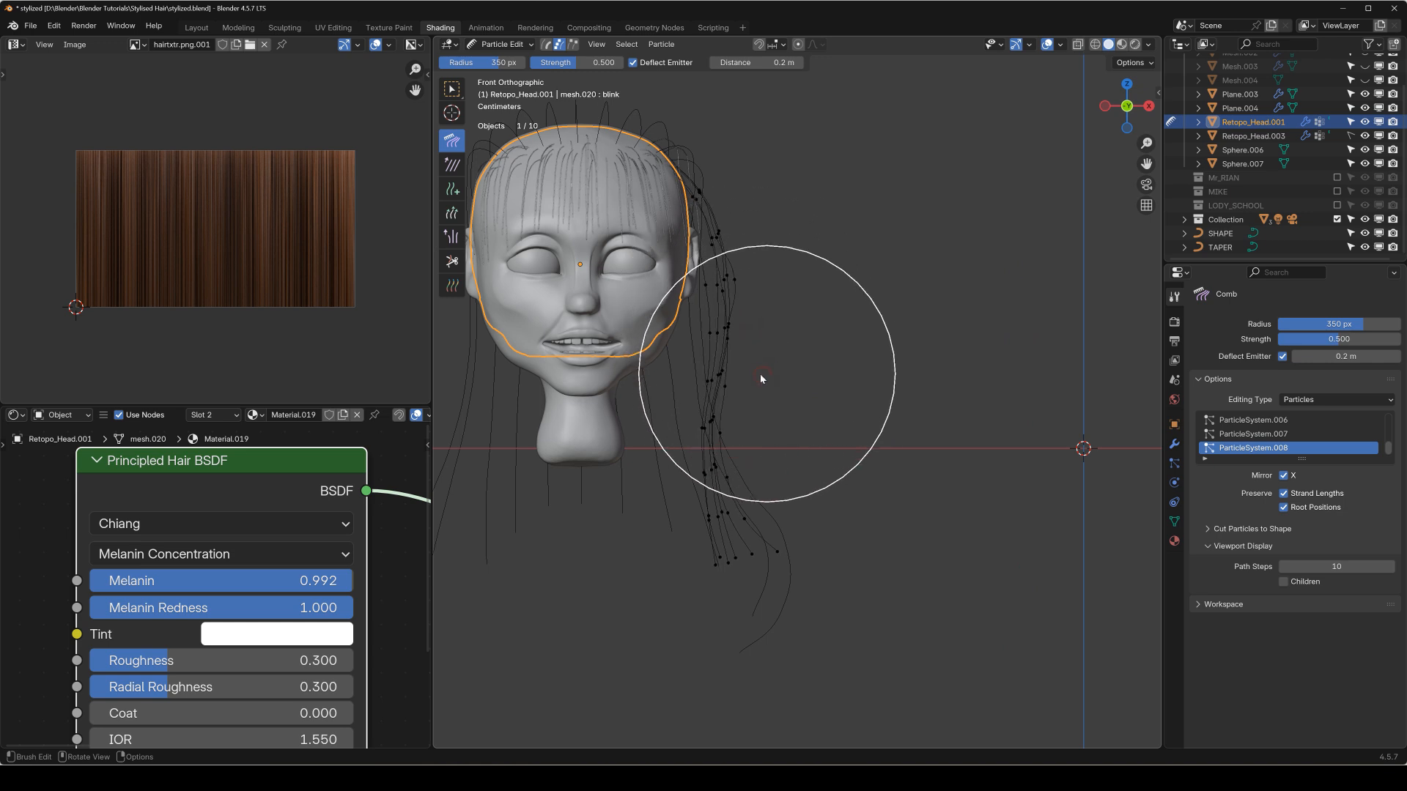
scroll(722, 376, "down", 1)
middle_click_drag(702, 368, 737, 382, "shift")
Add matching guides on the opposite side of the head above the ear and save the file.
key("KP_3")
key("shift+space")
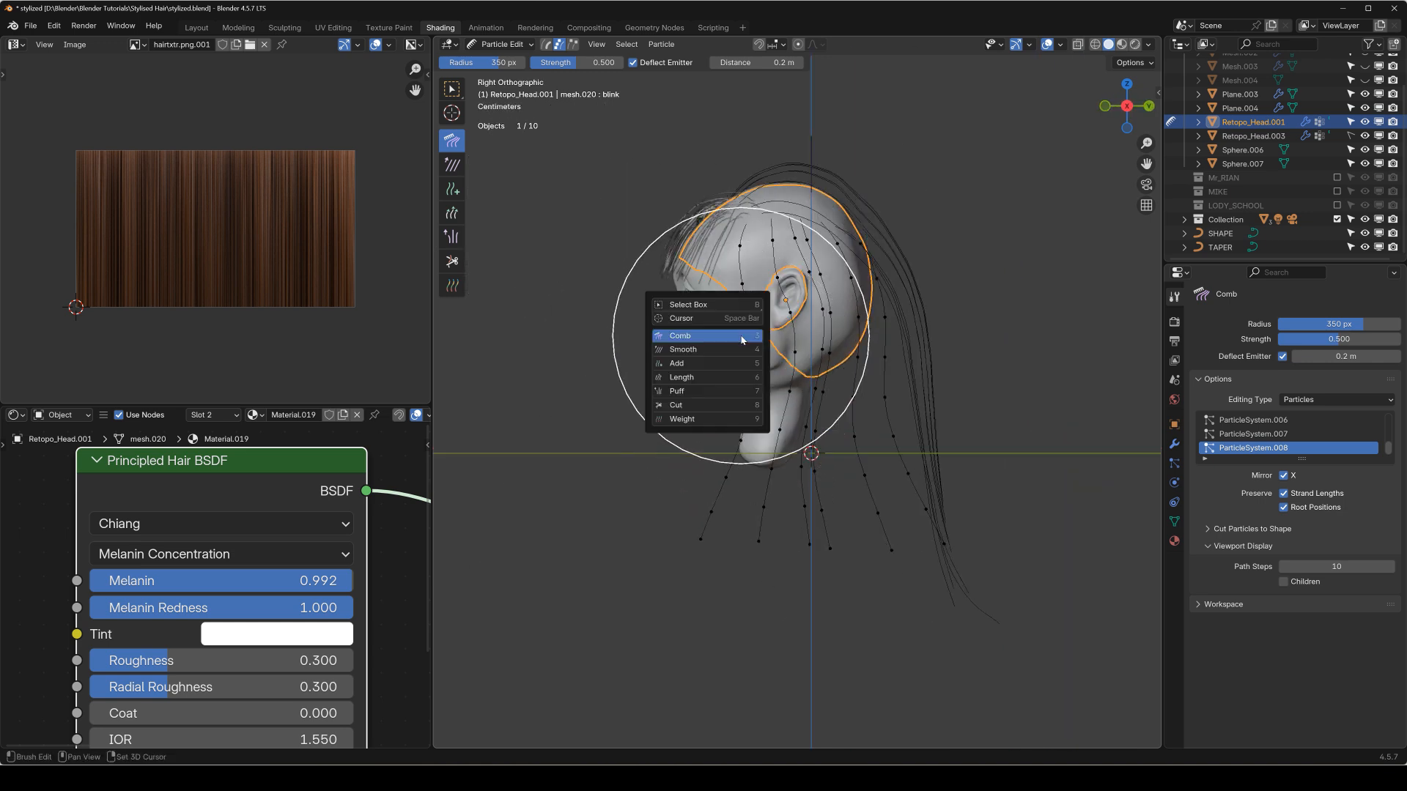
left_click(700, 364)
middle_click_drag(700, 364, 737, 387)
key("h")
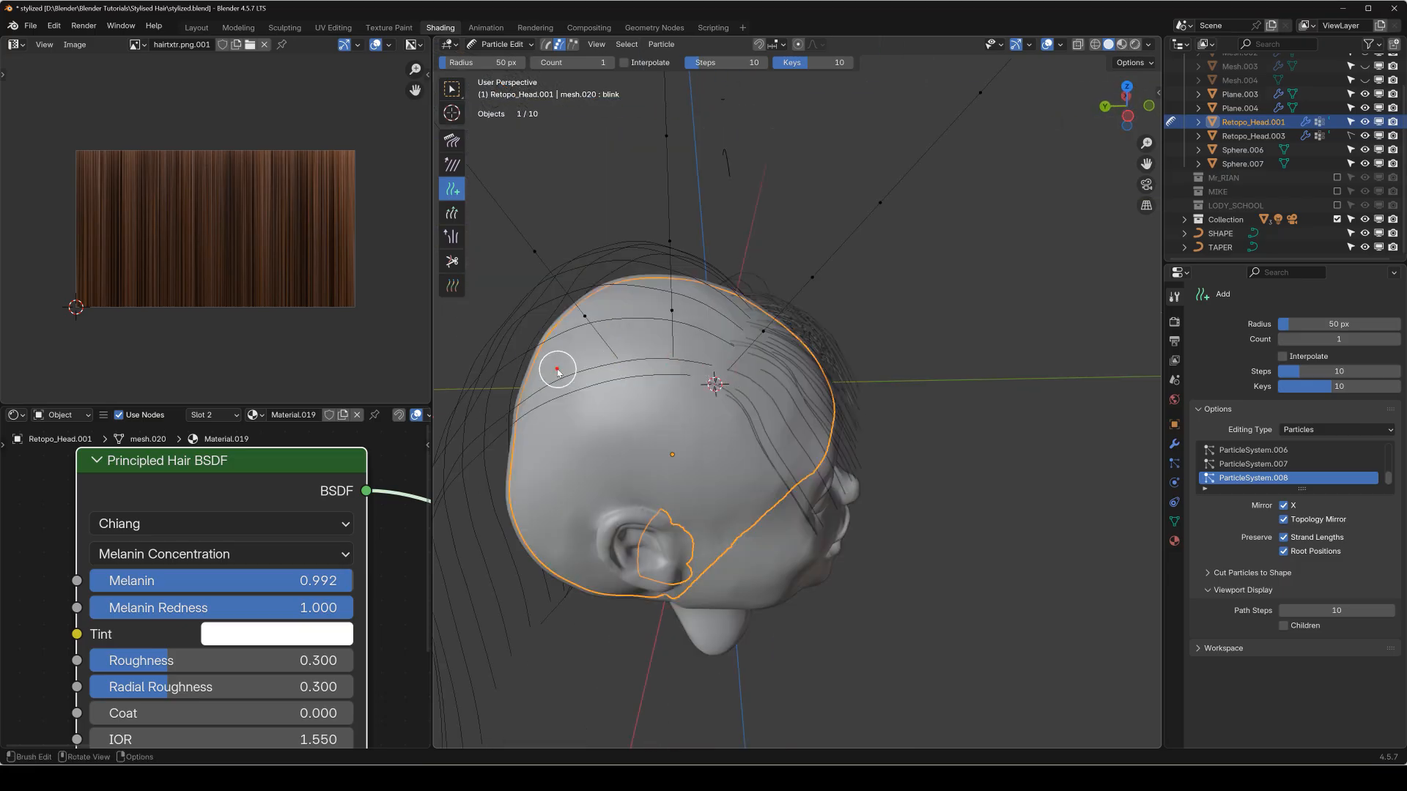
left_click(558, 370)
middle_click_drag(558, 370, 647, 396)
key("ctrl+s")
Comb the opposite side's new guides down past the ear with their ends flaring outward in front view.
key("KP_3")
key("shift+space")
left_click(782, 317)
key("KP_1")
scroll(777, 608, "up", 4)
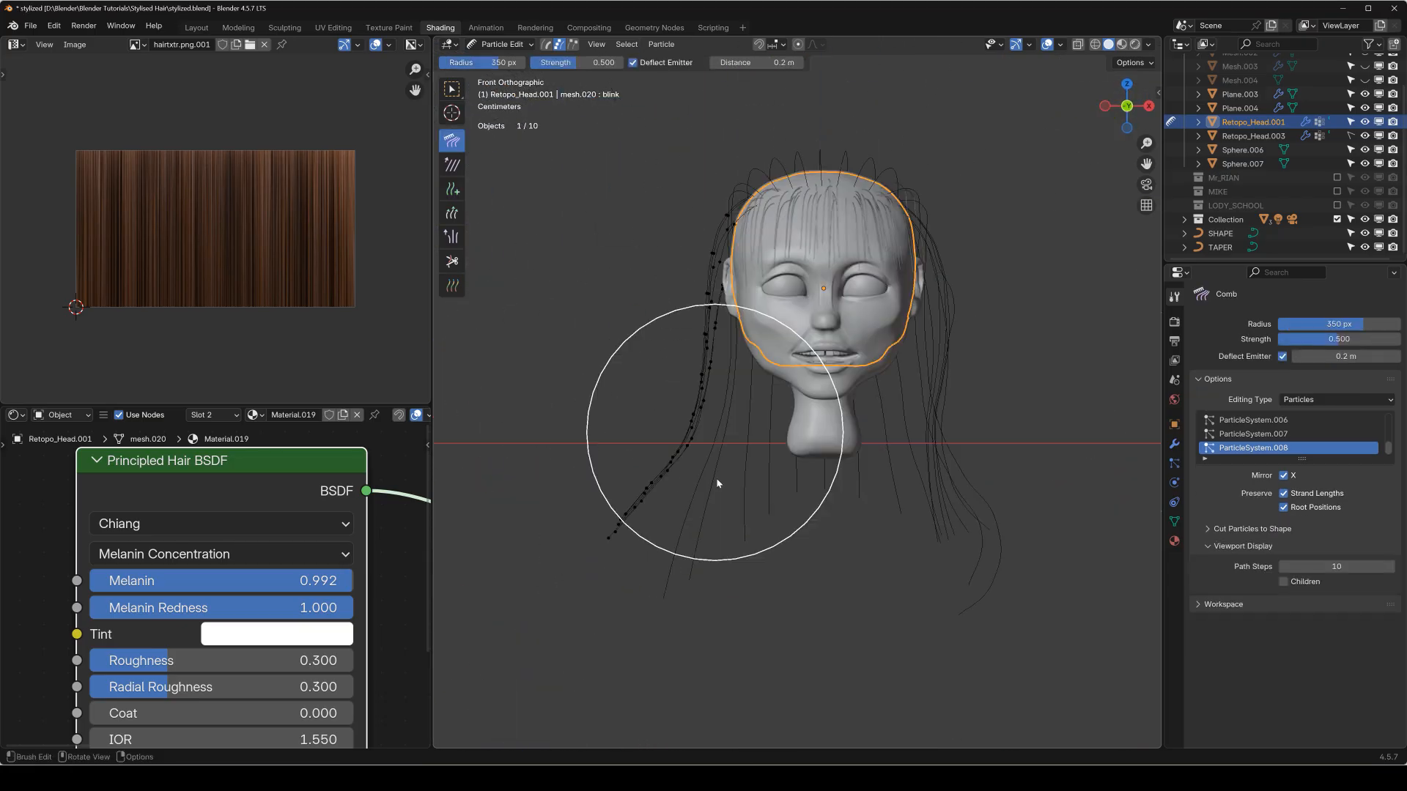
left_click_drag(763, 607, 506, 449)
Leave particle editing, preview the materials, and set the back-hair particle system's render material to Material.019.
key("ctrl+Tab")
scroll(883, 399, "up", 4)
mouse_move(846, 323)
middle_mouse_down("shift")
mouse_move(883, 399)
mouse_move(829, 359)
mouse_move(904, 370)
mouse_move(820, 343)
middle_mouse_up("shift")
scroll(884, 394, "down", 5)
left_click(1122, 46)
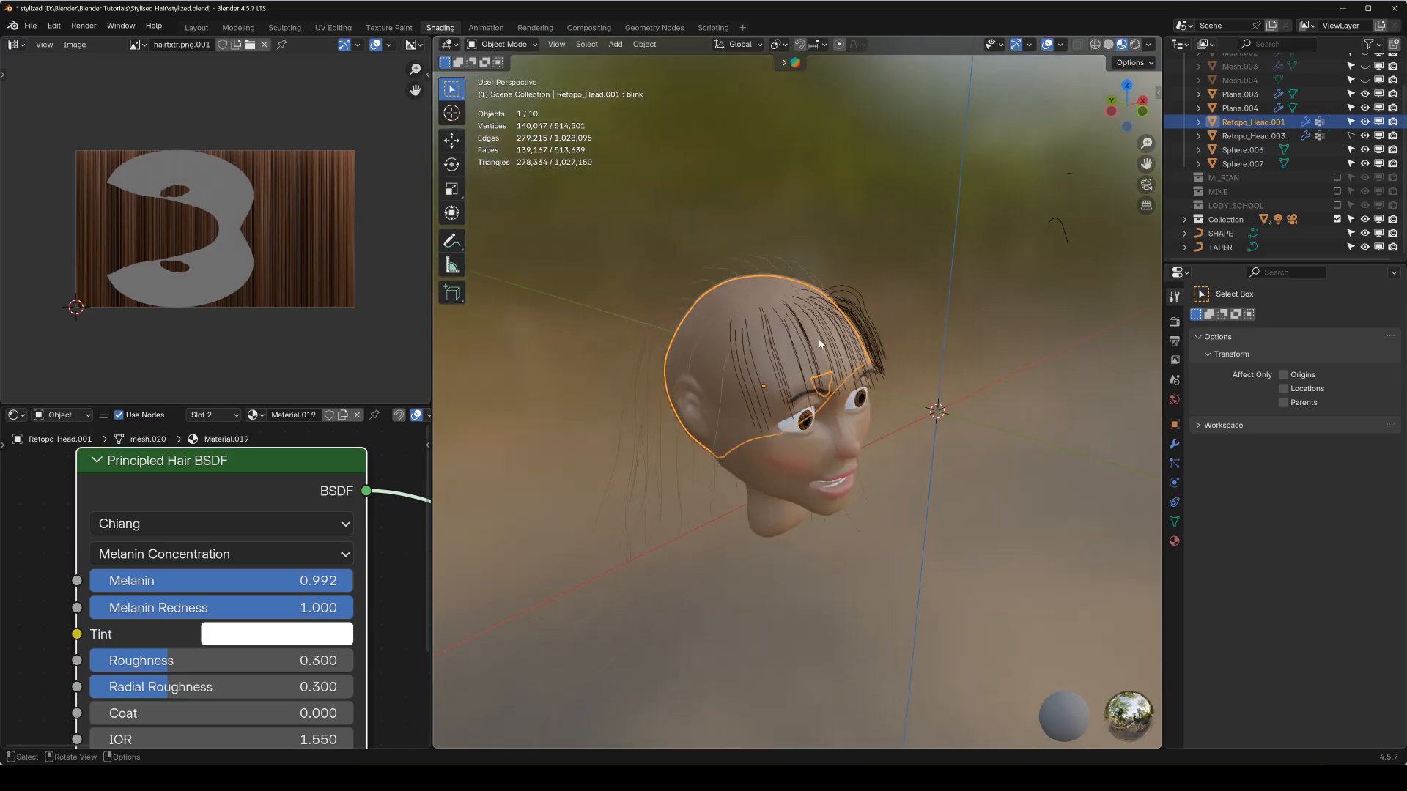
left_click(1173, 465)
scroll(1290, 455, "down", 5)
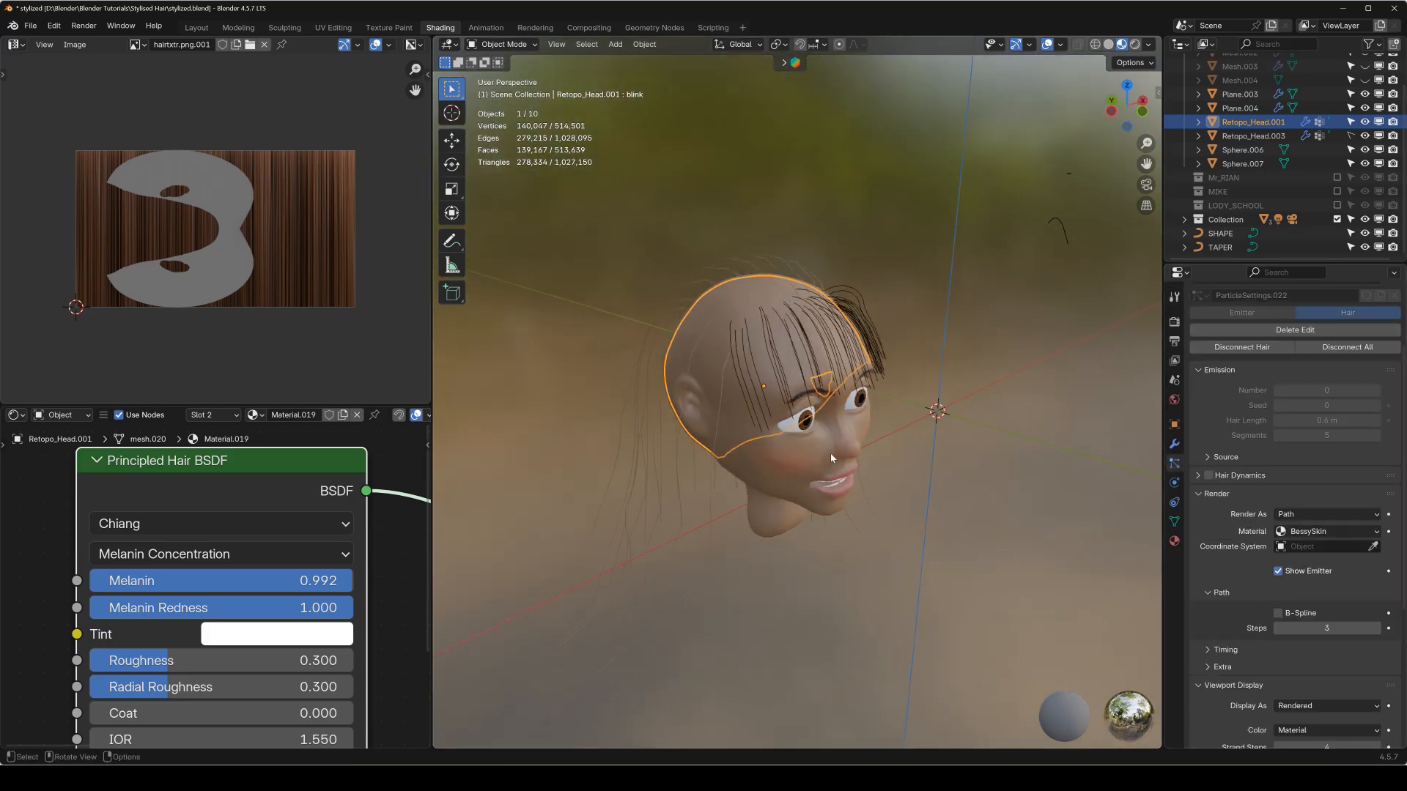
left_click(1326, 532)
left_click(1319, 563)
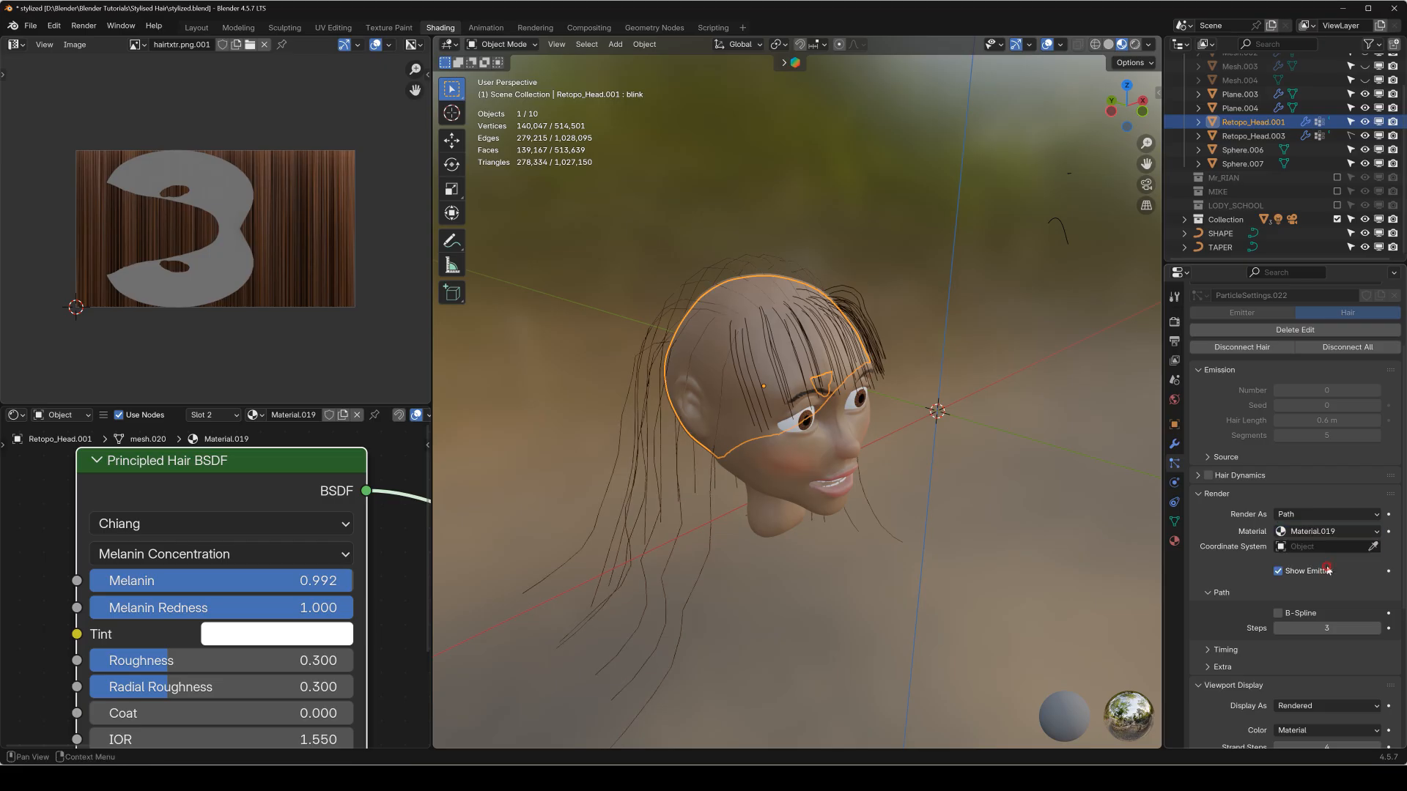
Give the back hair Simple children with a radius of 0.03 m and a display amount of 3.
middle_click_drag(772, 386, 877, 351)
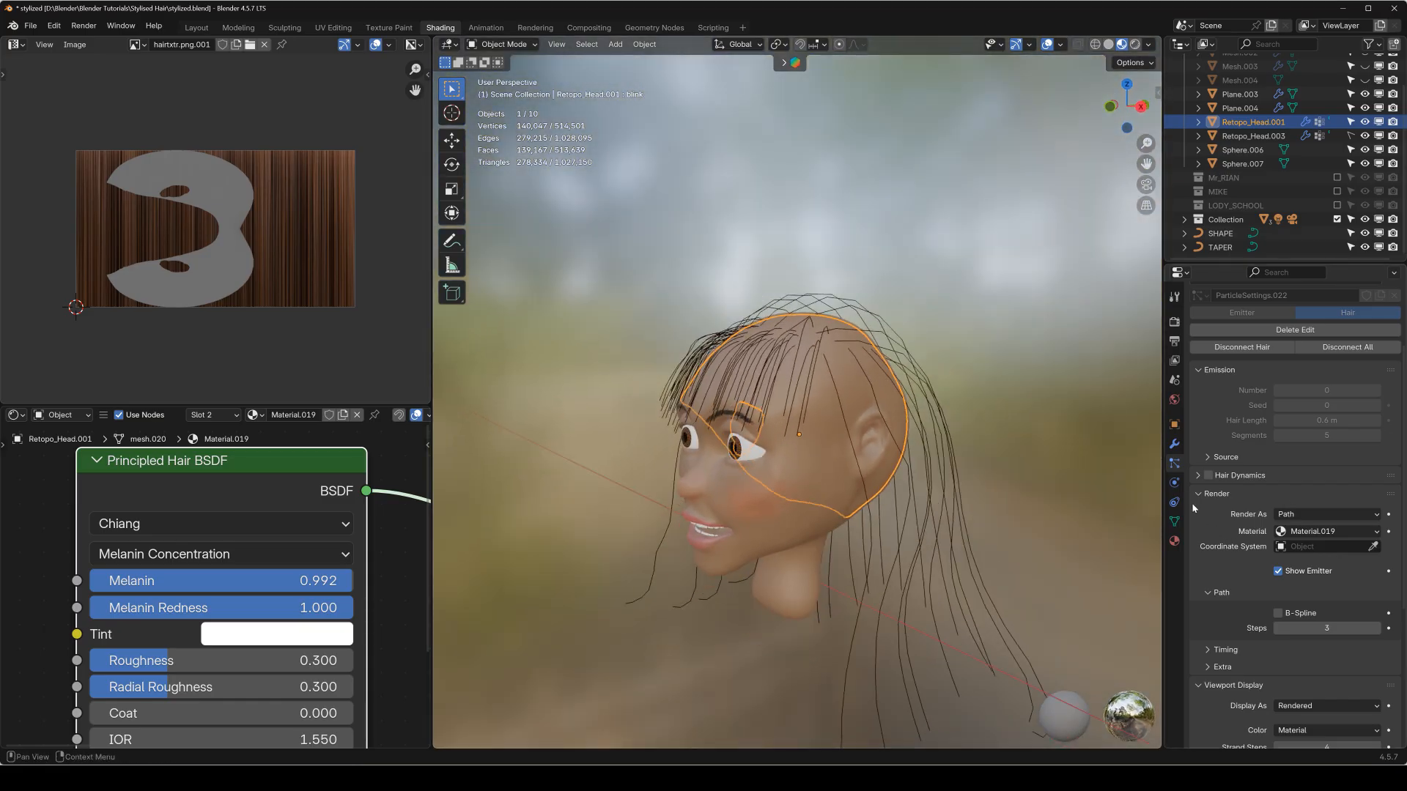
scroll(1250, 591, "down", 7)
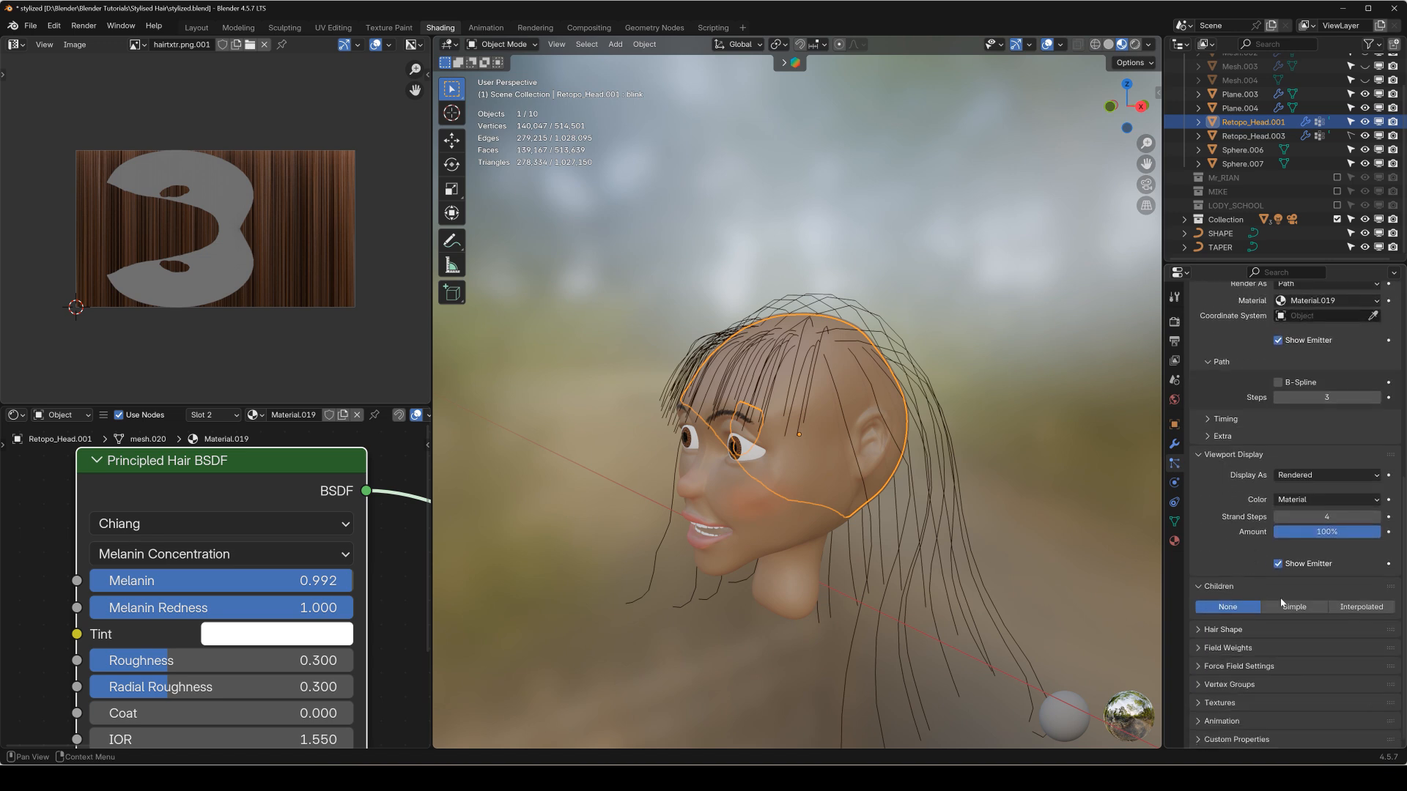
left_click(1291, 607)
scroll(1245, 576, "down", 3)
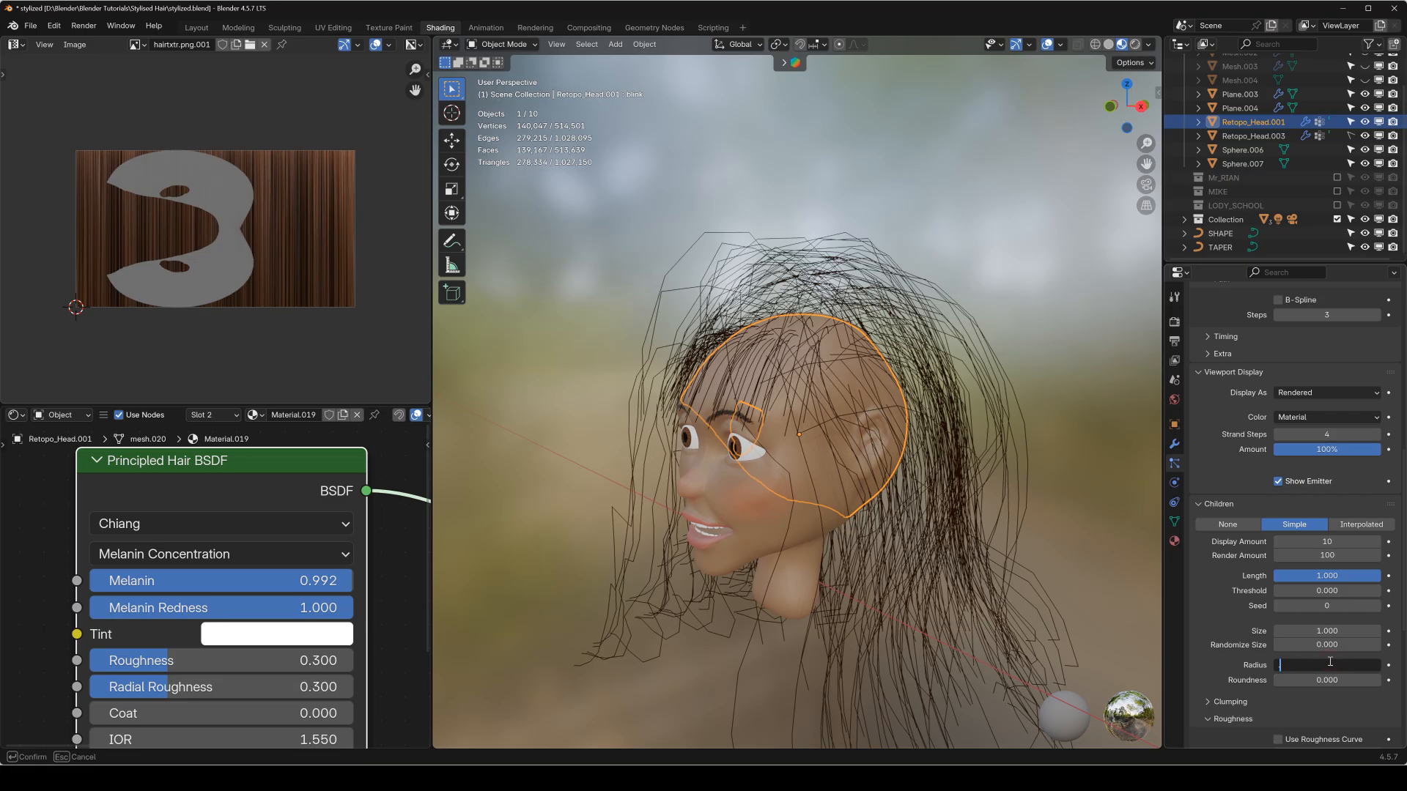
type("0.03")
key("Return")
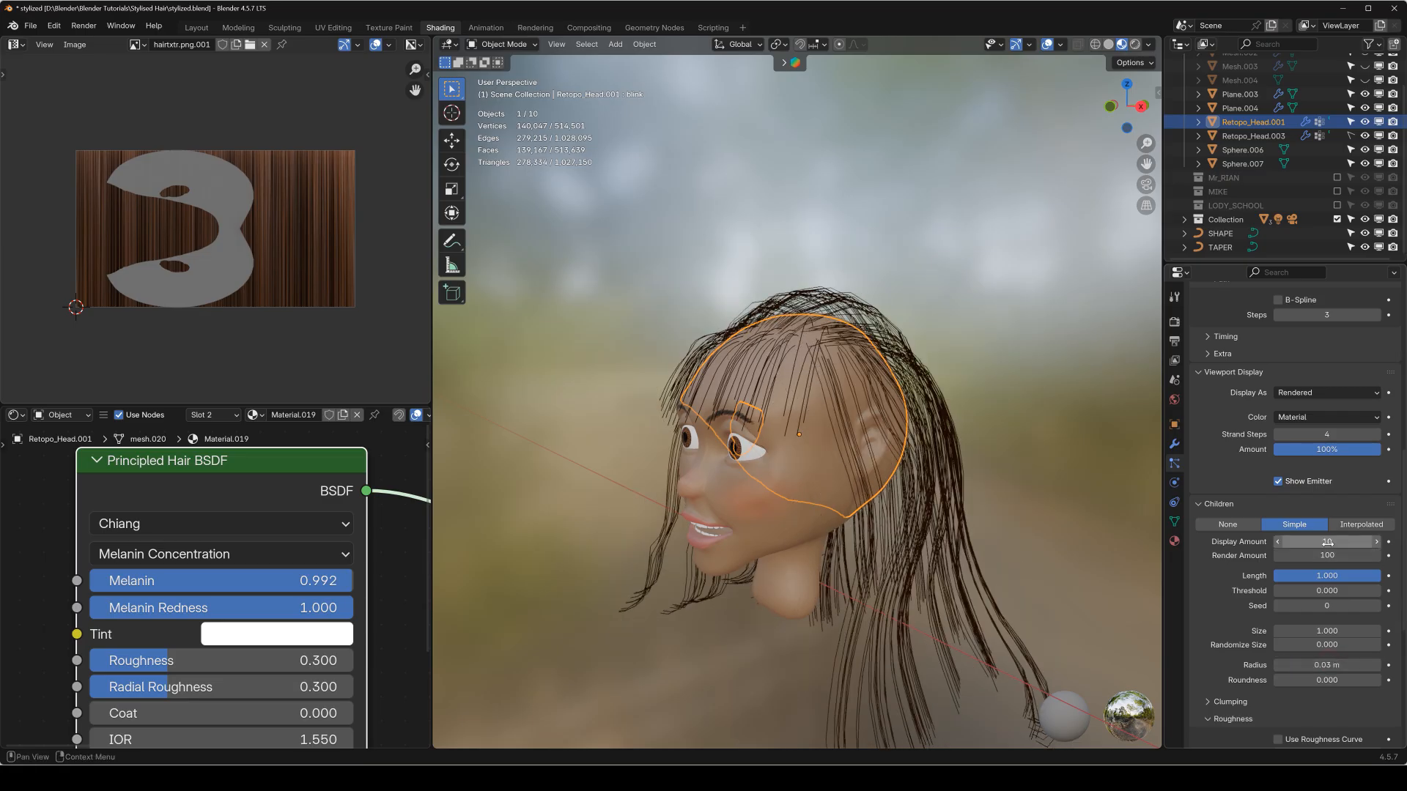
left_click(1328, 544)
type("3")
key("Return")
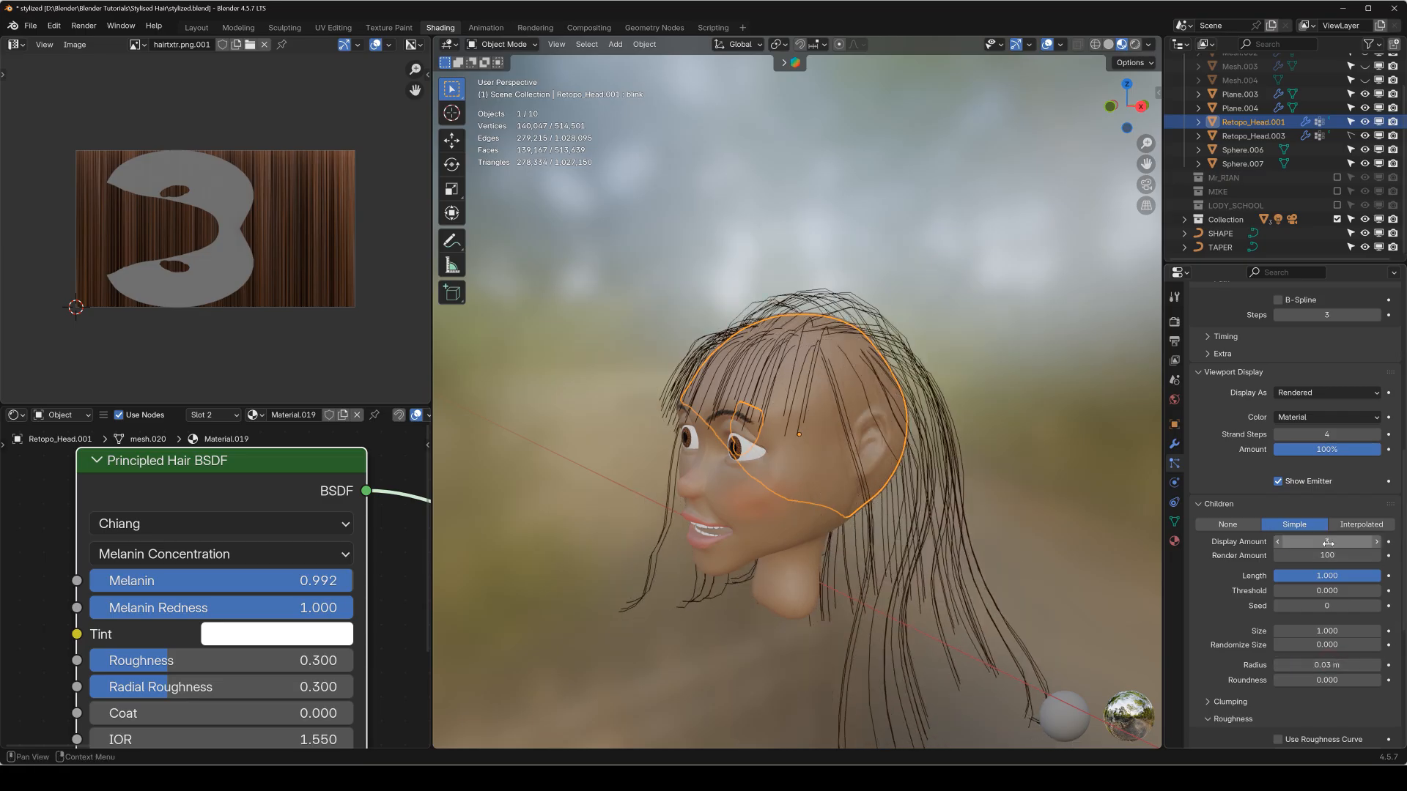
Try a lower display amount for the child hairs and restore it to 3.
middle_click_drag(762, 525, 1132, 508)
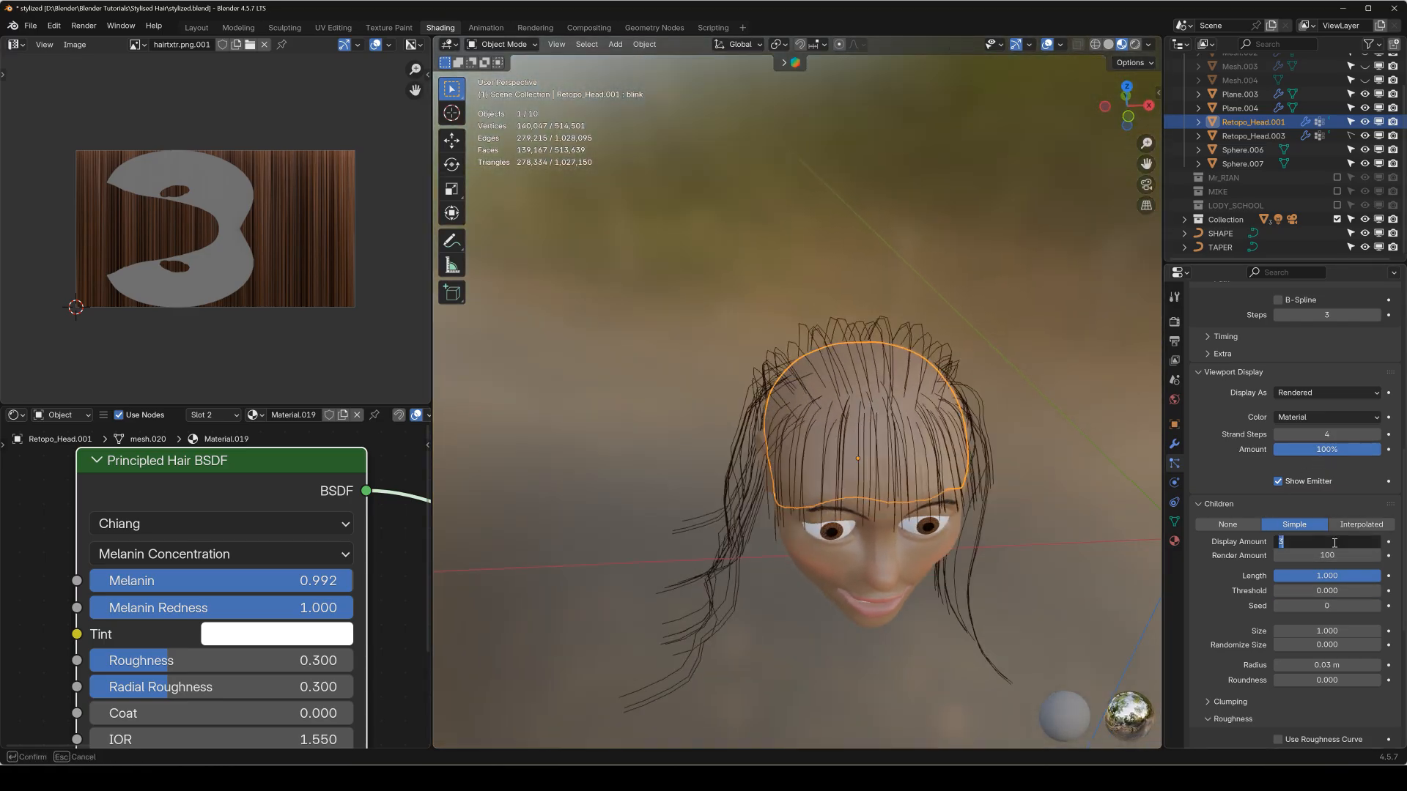
key("Return")
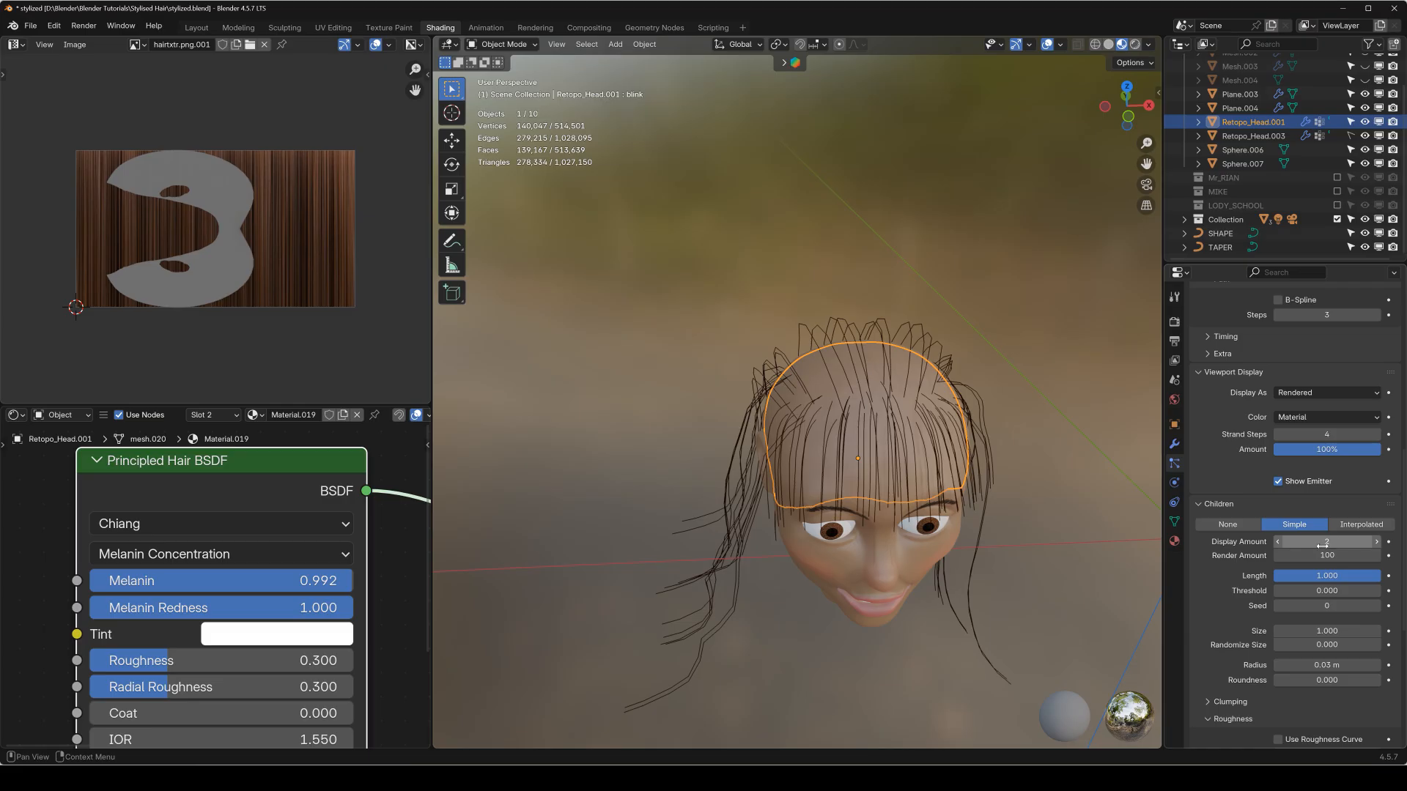
key("Return")
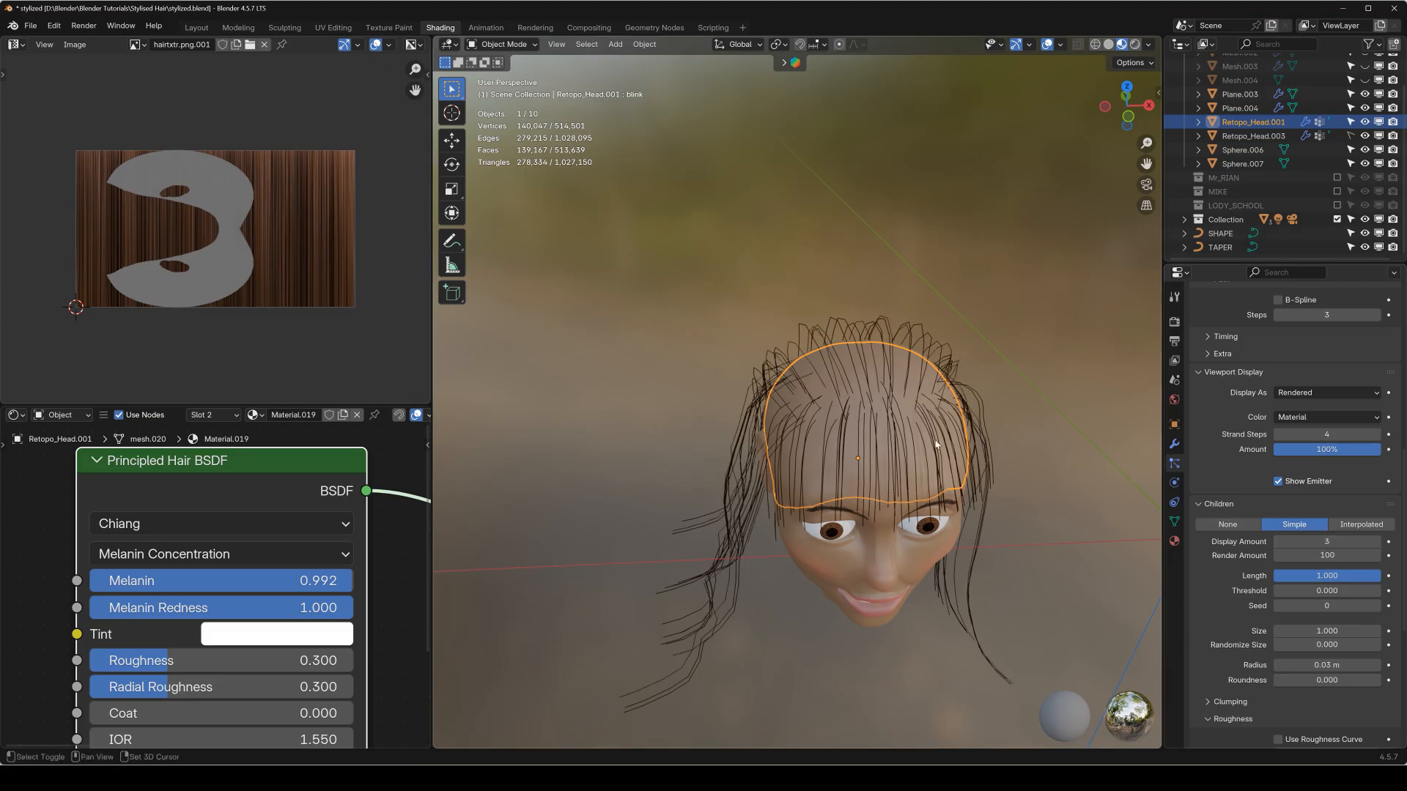
Convert the back-hair particle system to a mesh object and turn that mesh into a curve.
middle_click_drag(937, 445, 839, 375)
middle_click_drag(1041, 400, 986, 444)
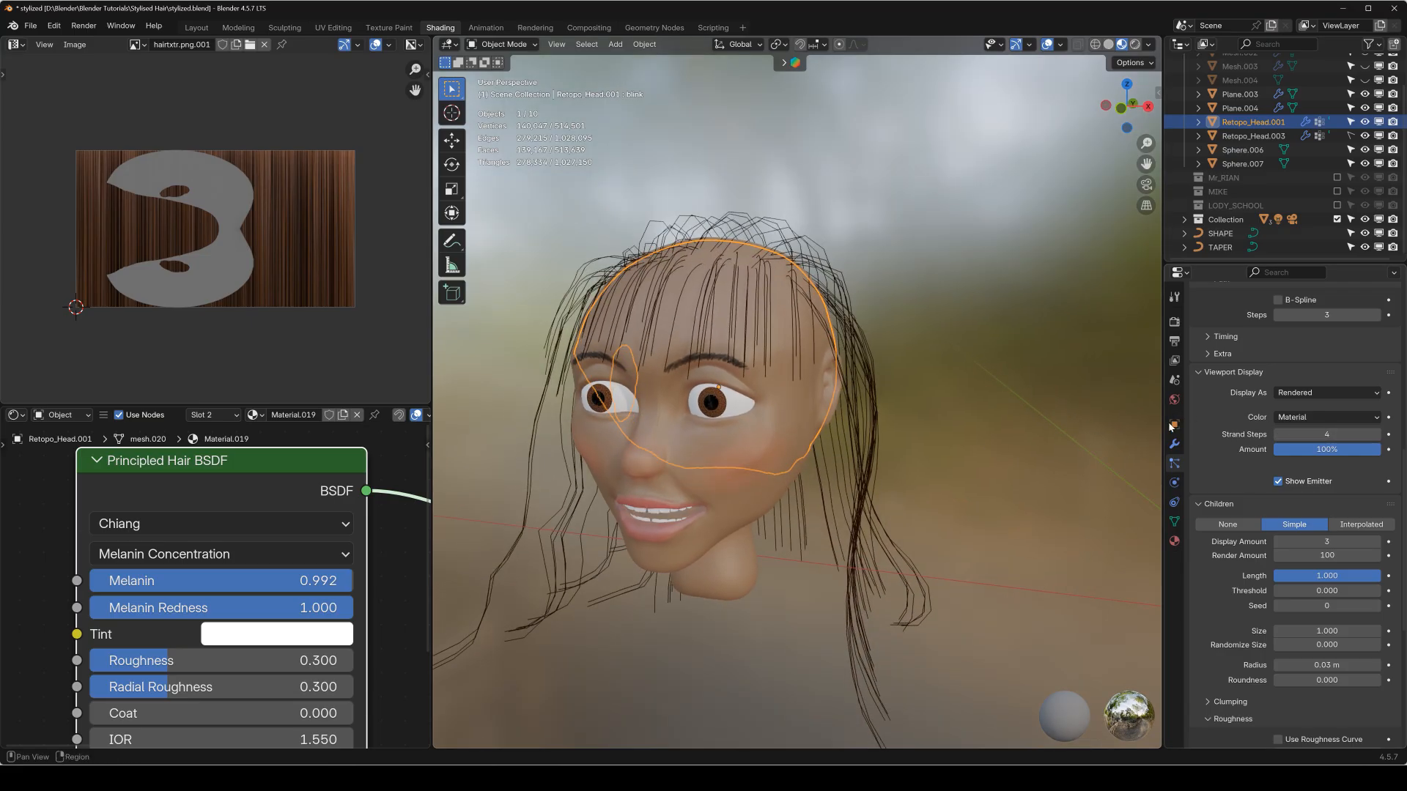
left_click(1174, 444)
left_click(1294, 569)
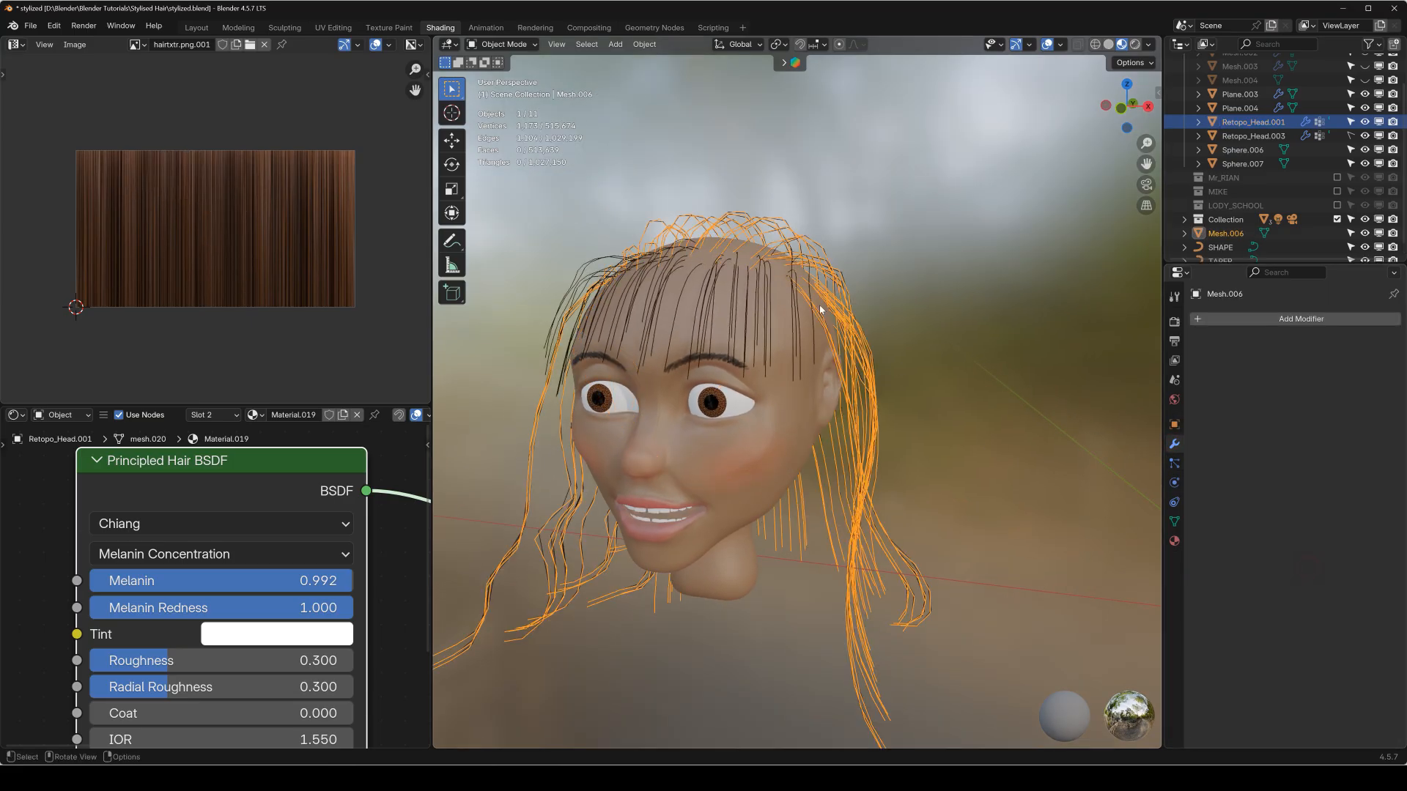
key("q")
left_click(714, 346)
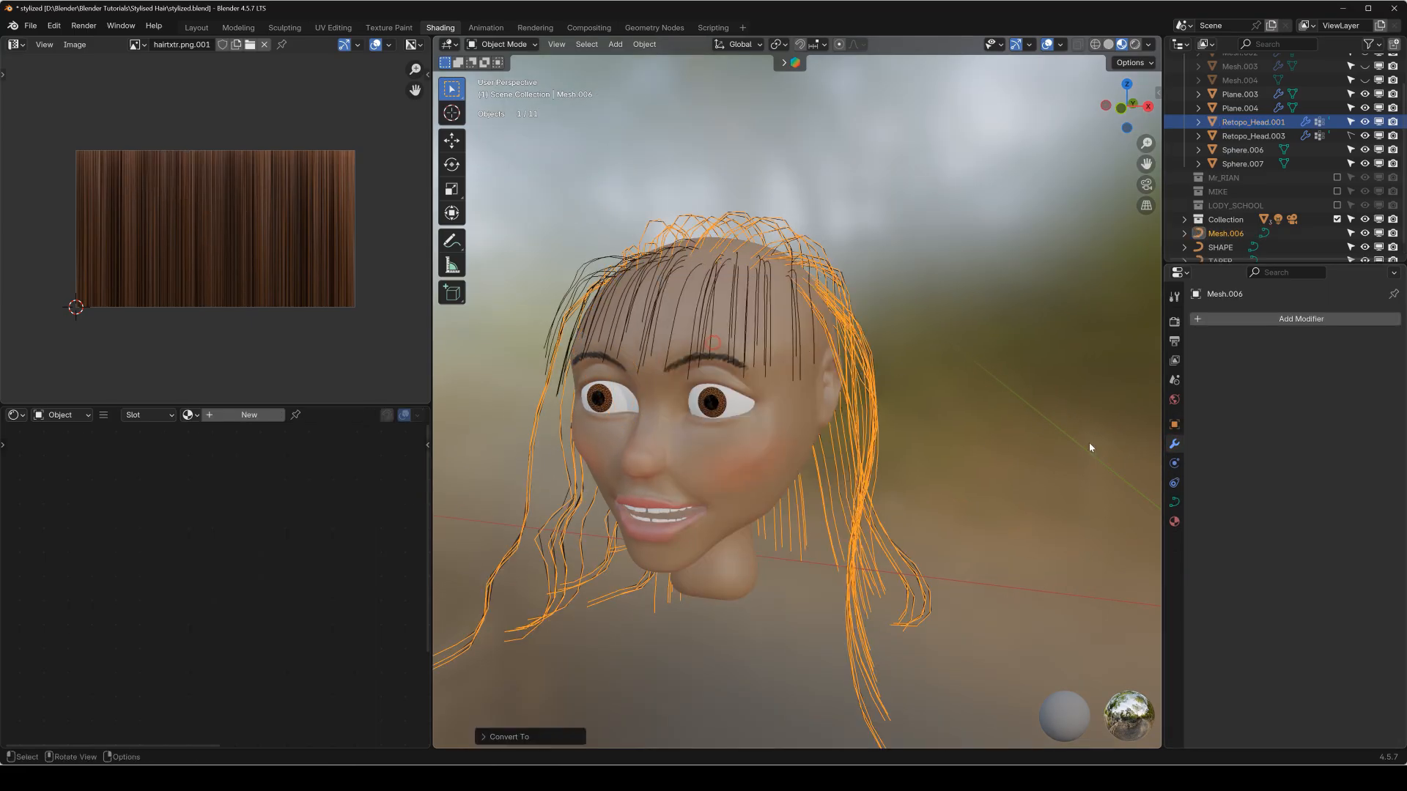
Bevel the back-hair curve with the SHAPE object and assign TAPER as its taper object.
left_click(1175, 503)
left_click(1294, 666)
left_click(1305, 684)
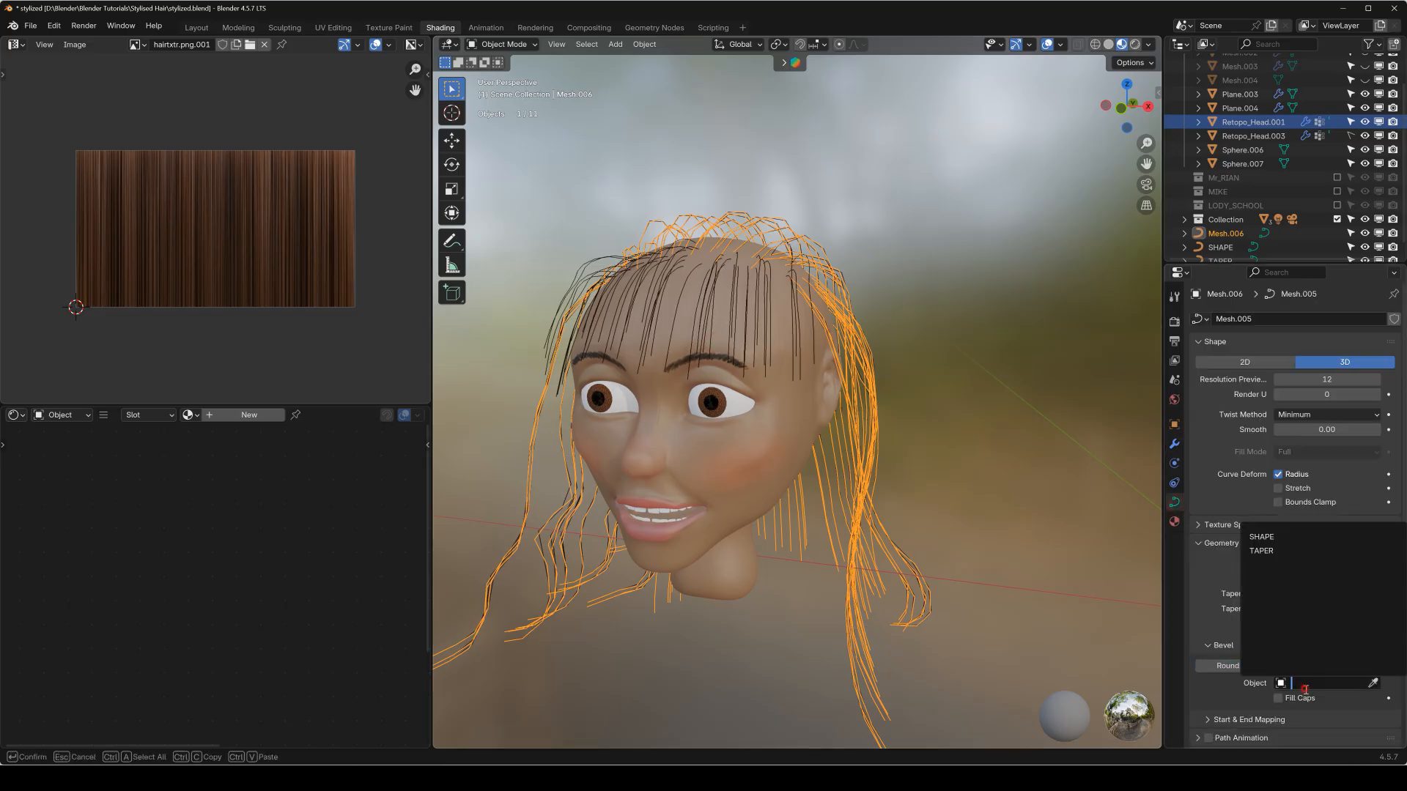
left_click(1278, 538)
left_click(1323, 594)
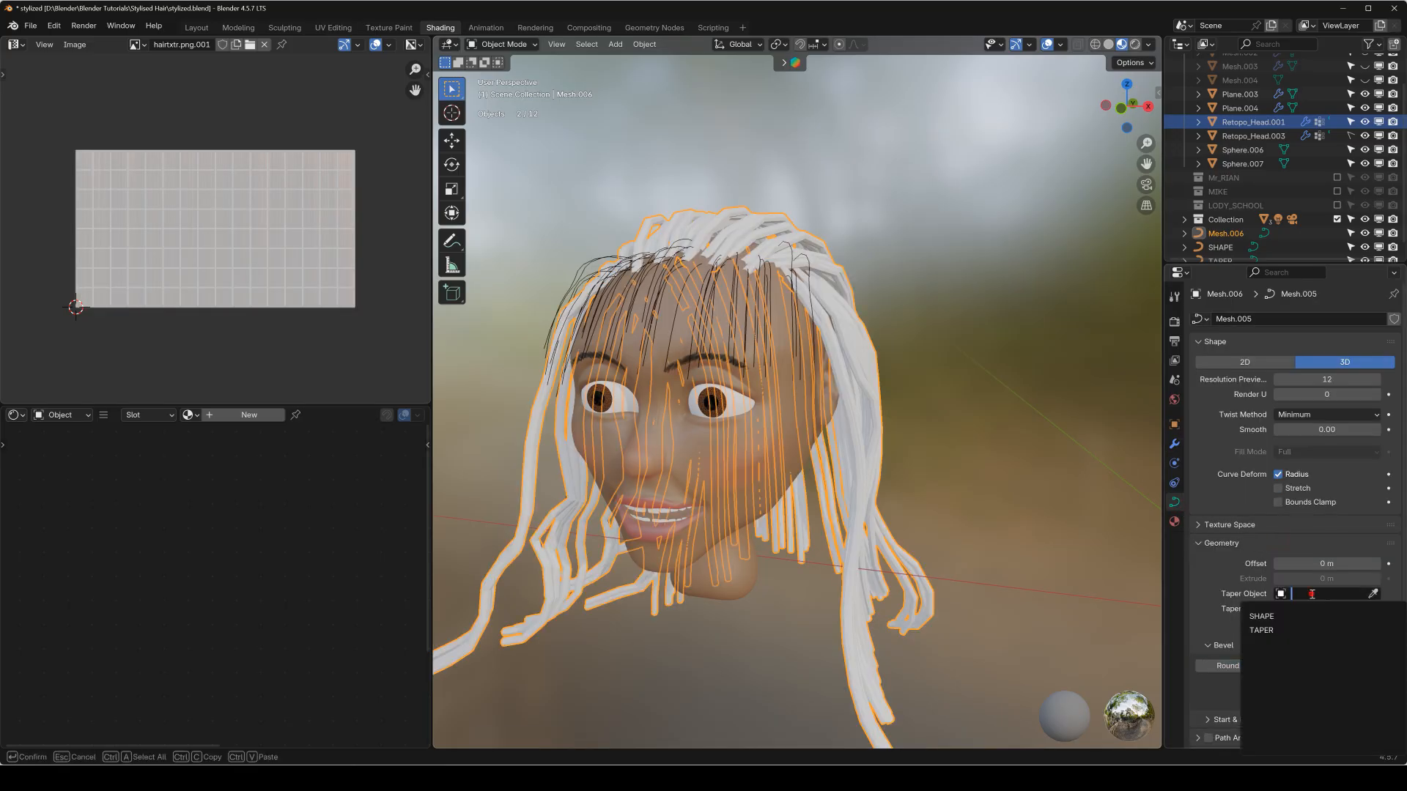
left_click(1264, 623)
left_click(949, 354)
Duplicate the SHAPE and TAPER curves together and place the copies on the opposite side of the head.
middle_click_drag(921, 345, 841, 375)
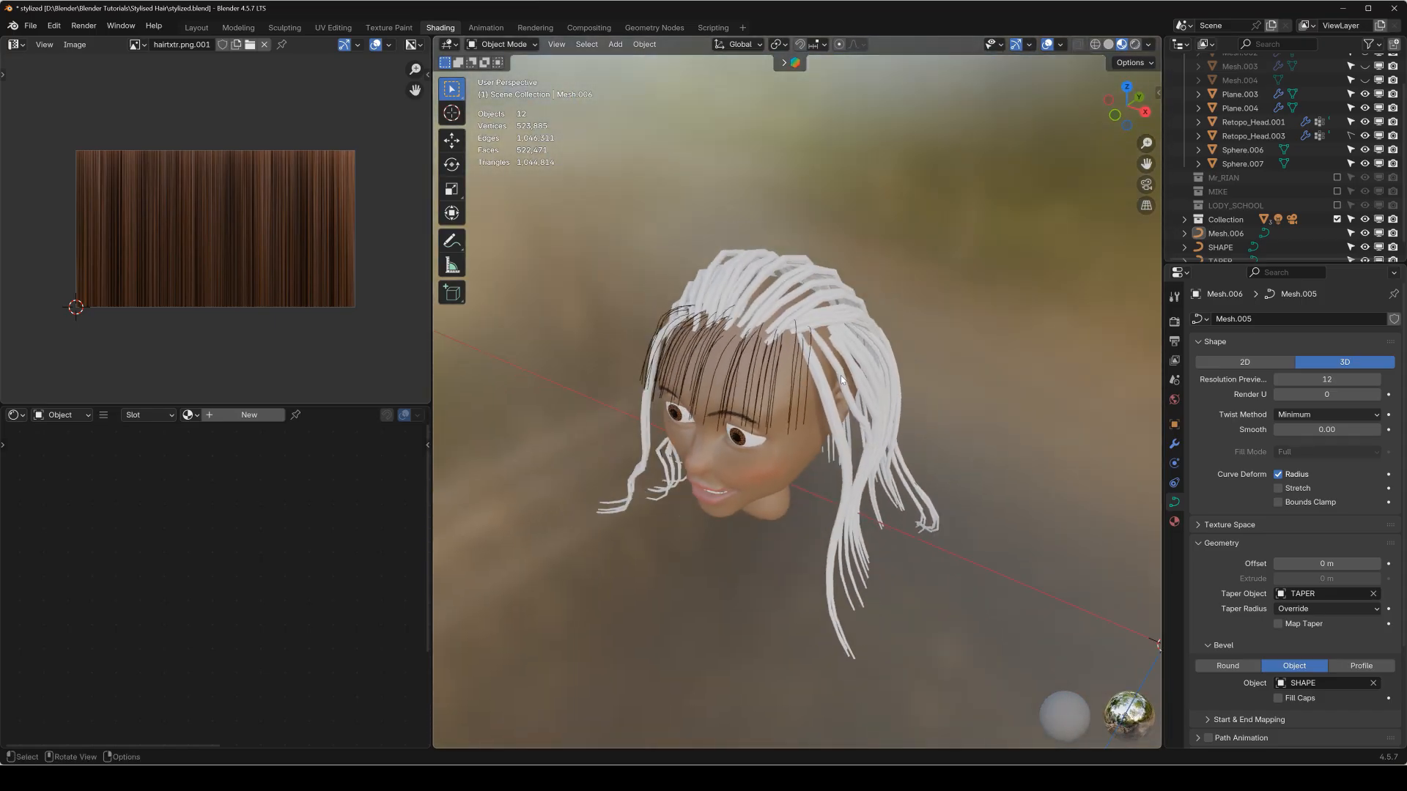
key("KP_1")
scroll(843, 378, "down", 3)
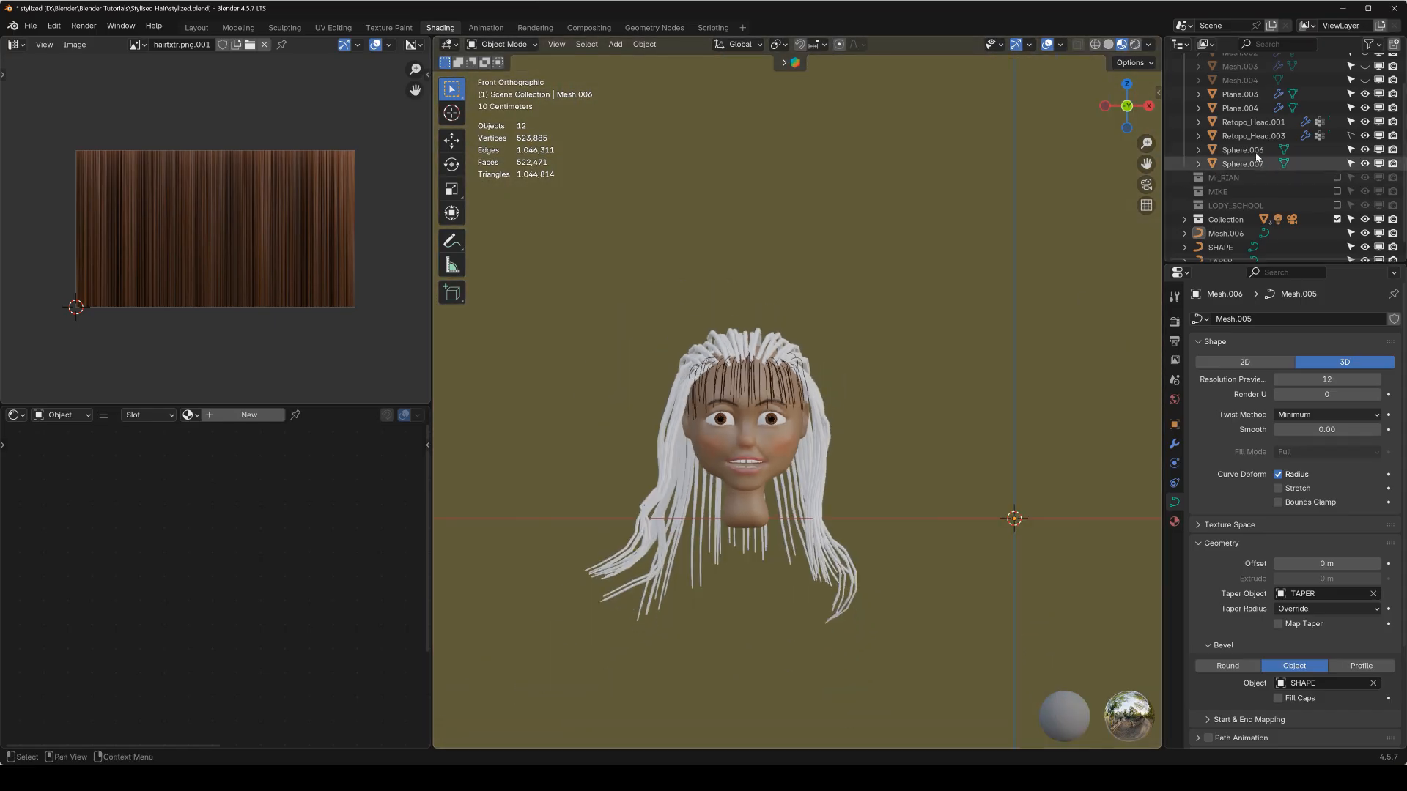
scroll(1250, 223, "down", 1)
left_click(1246, 235)
left_click(1246, 248, "shift")
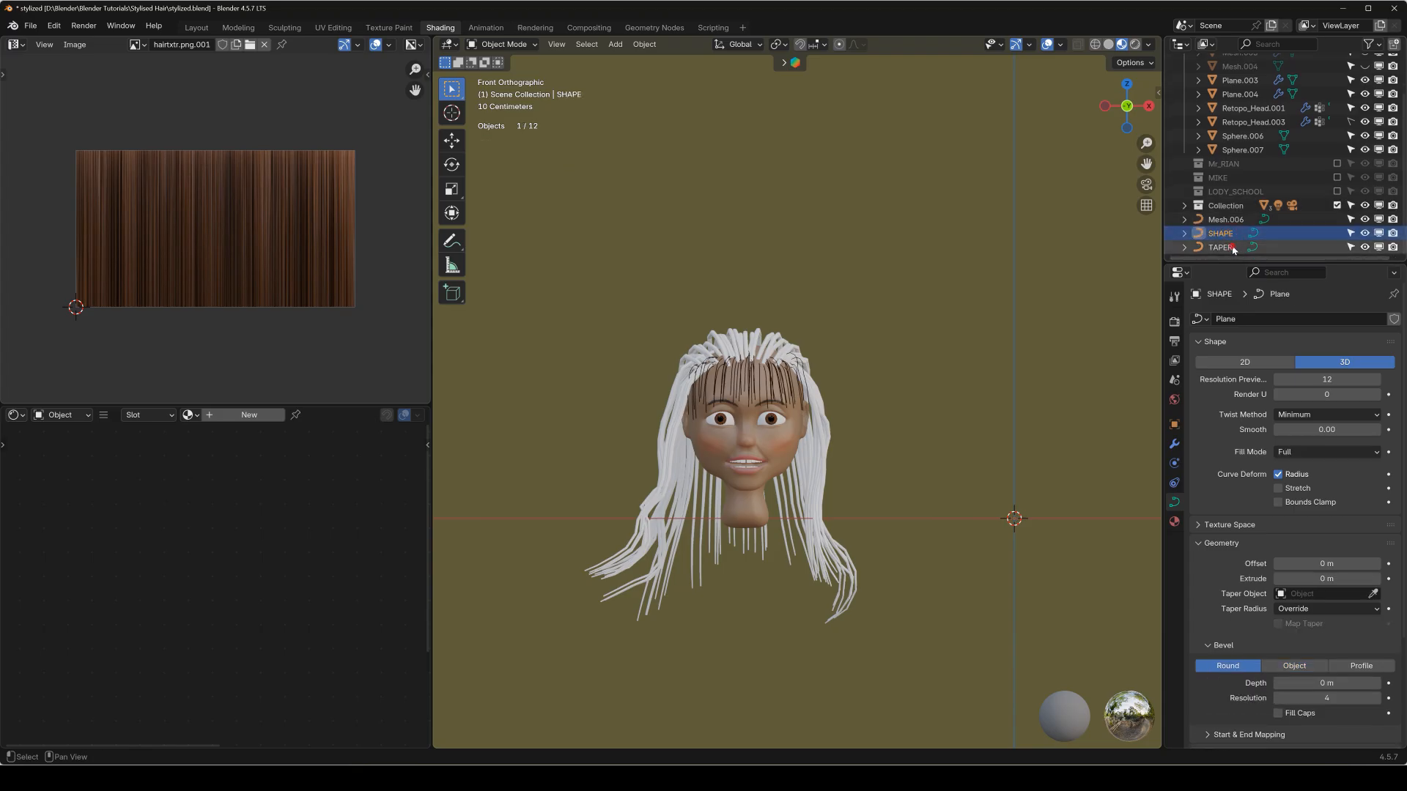
key("KP_Decimal")
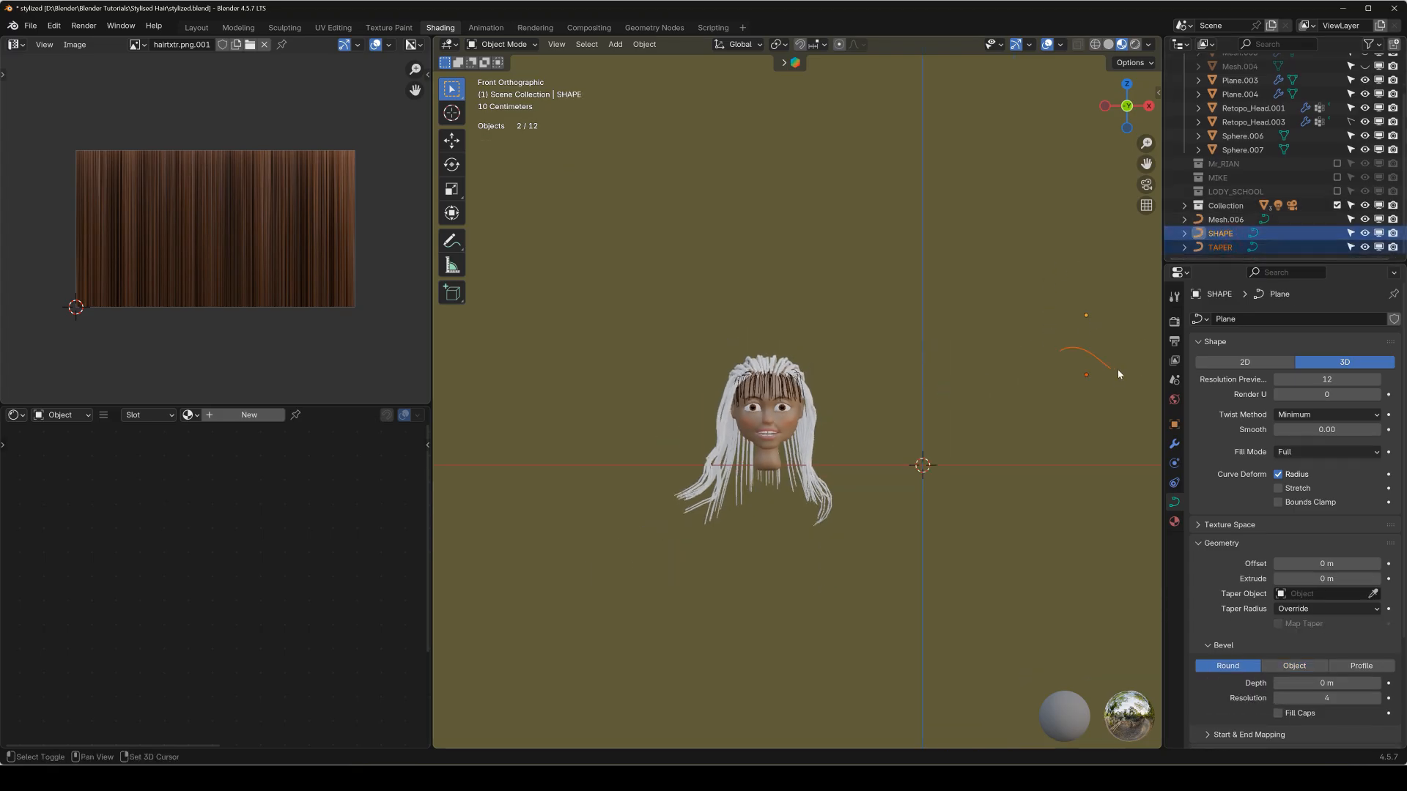
key("shift+d")
left_click(652, 374)
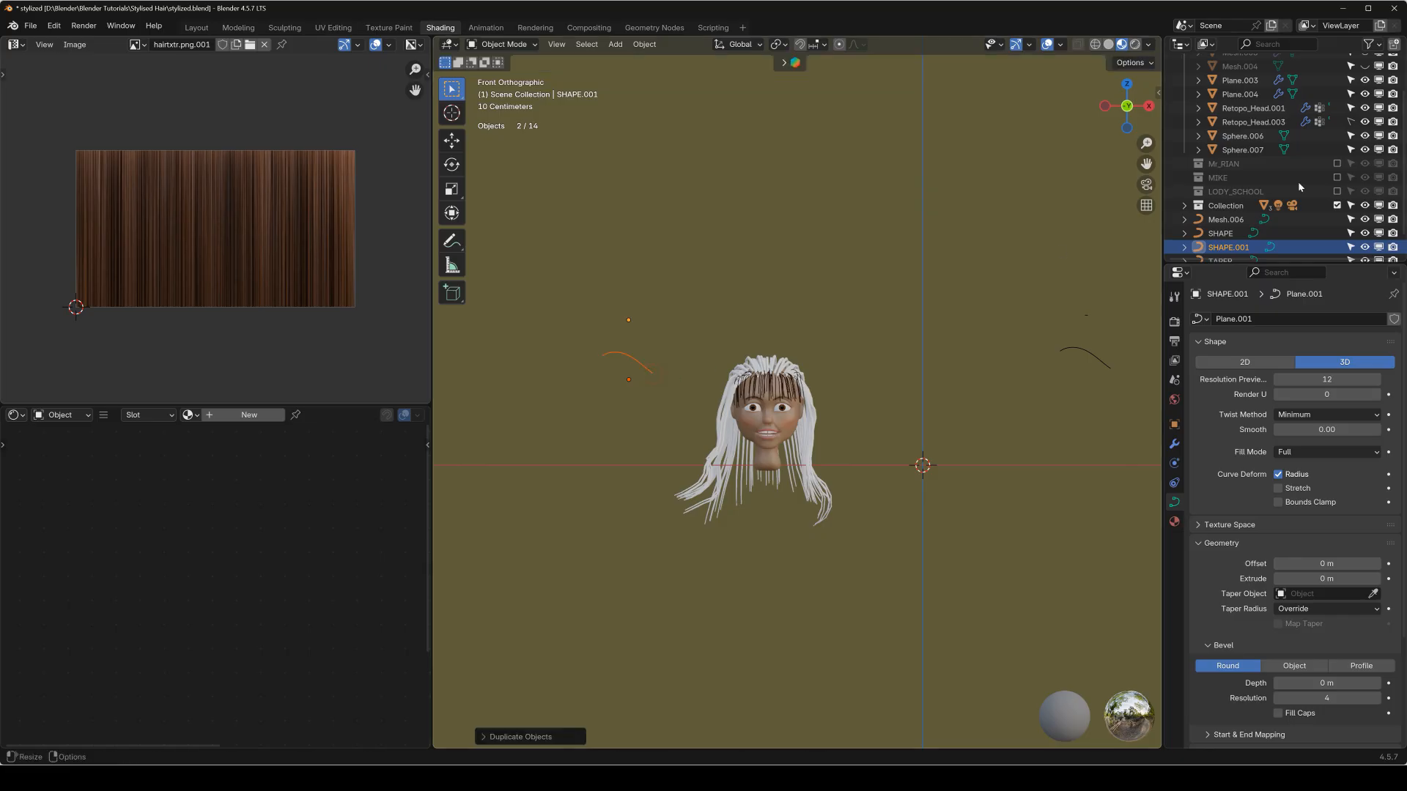
Select the back-hair curve and assign SHAPE.001 as its bevel object and TAPER.001 as its taper object.
scroll(1298, 182, "down", 2)
scroll(616, 337, "up", 2)
scroll(615, 342, "up", 2)
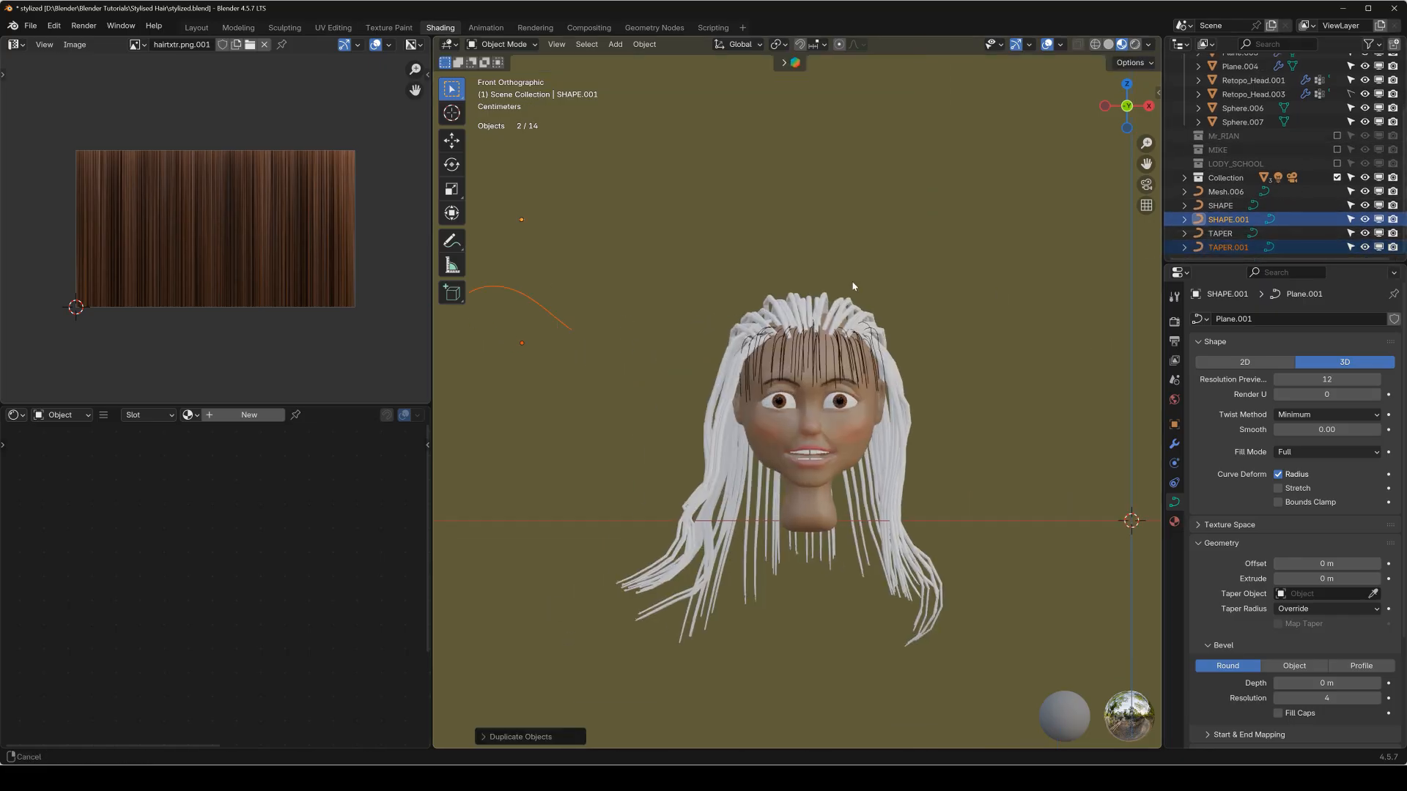
middle_click_drag(733, 453, 865, 372, "shift")
left_click(865, 374)
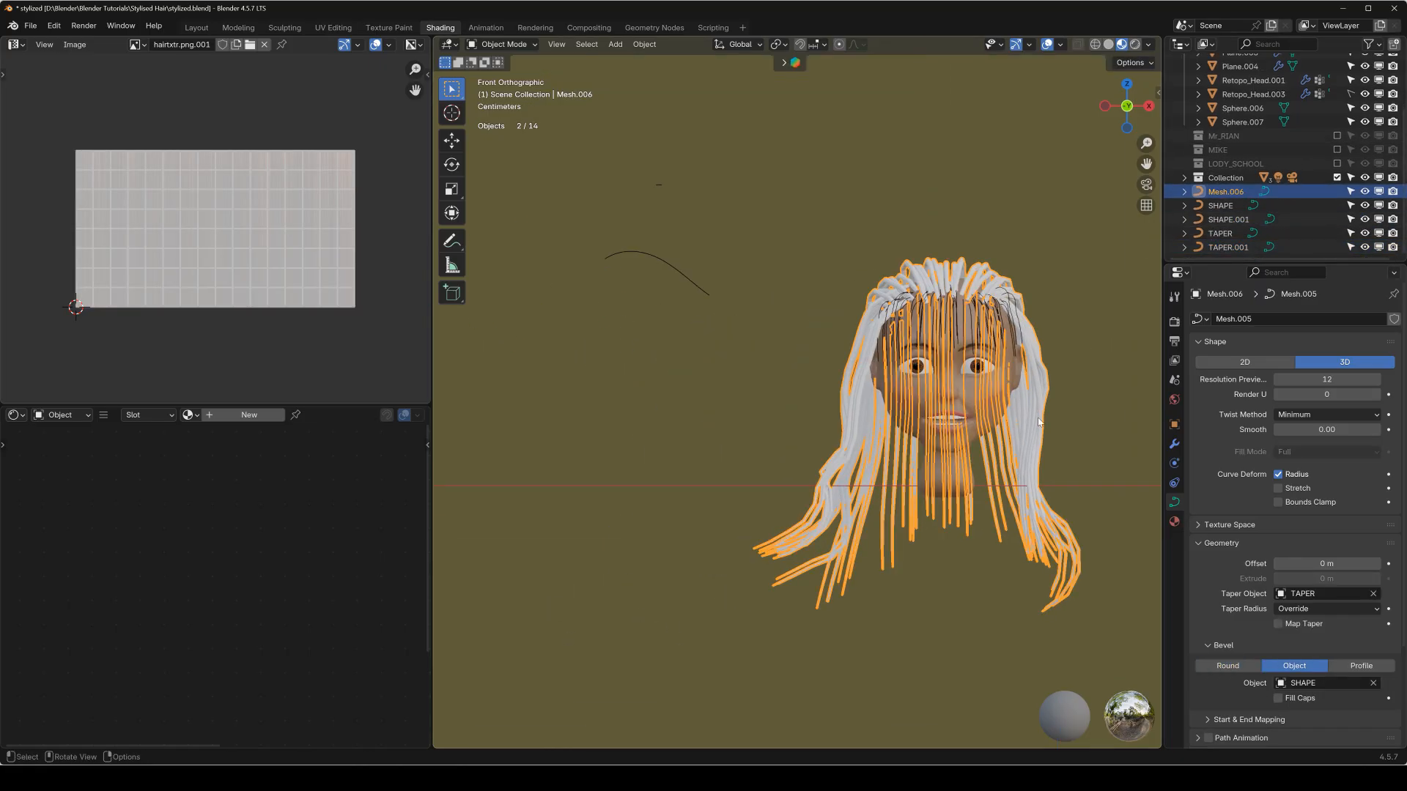
scroll(1249, 621, "down", 1)
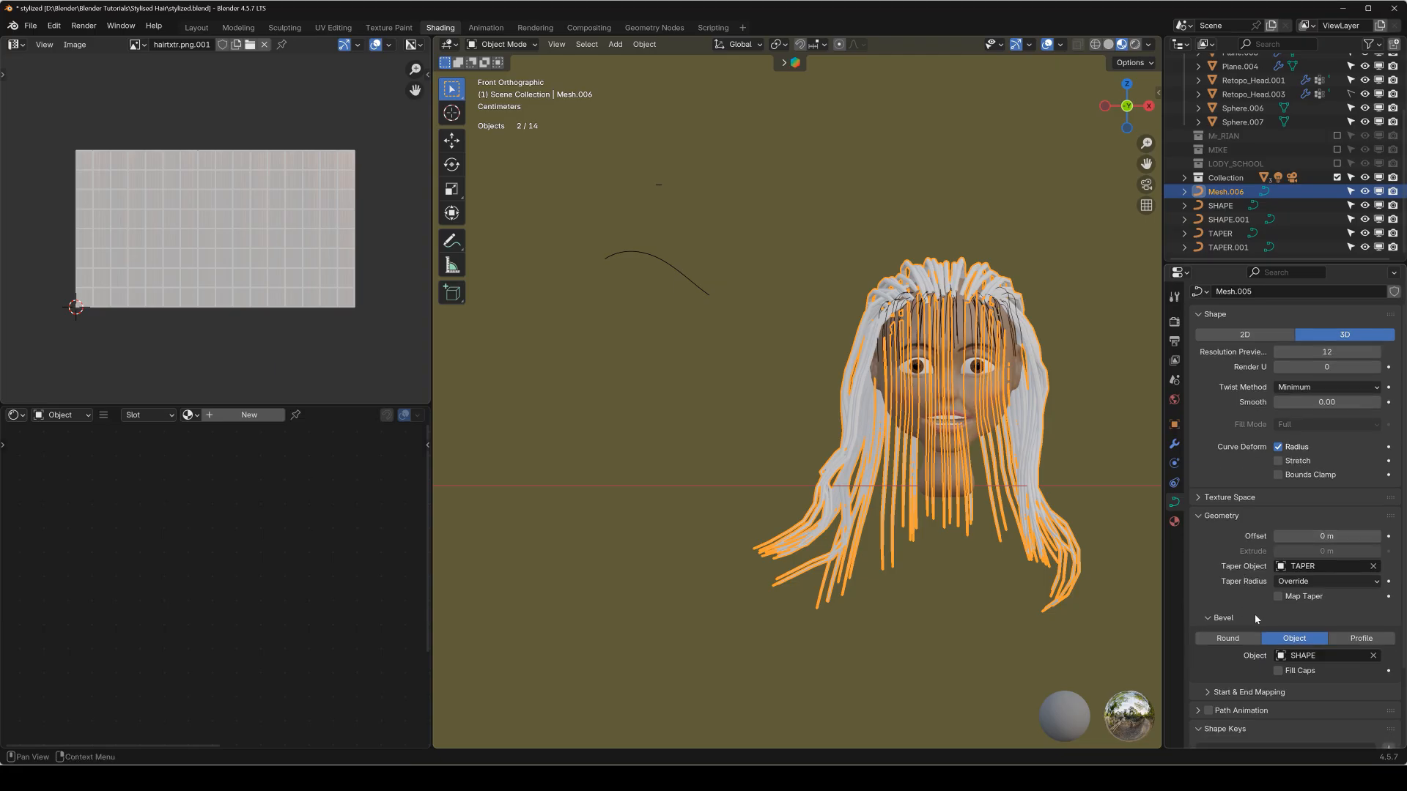
left_click(1317, 657)
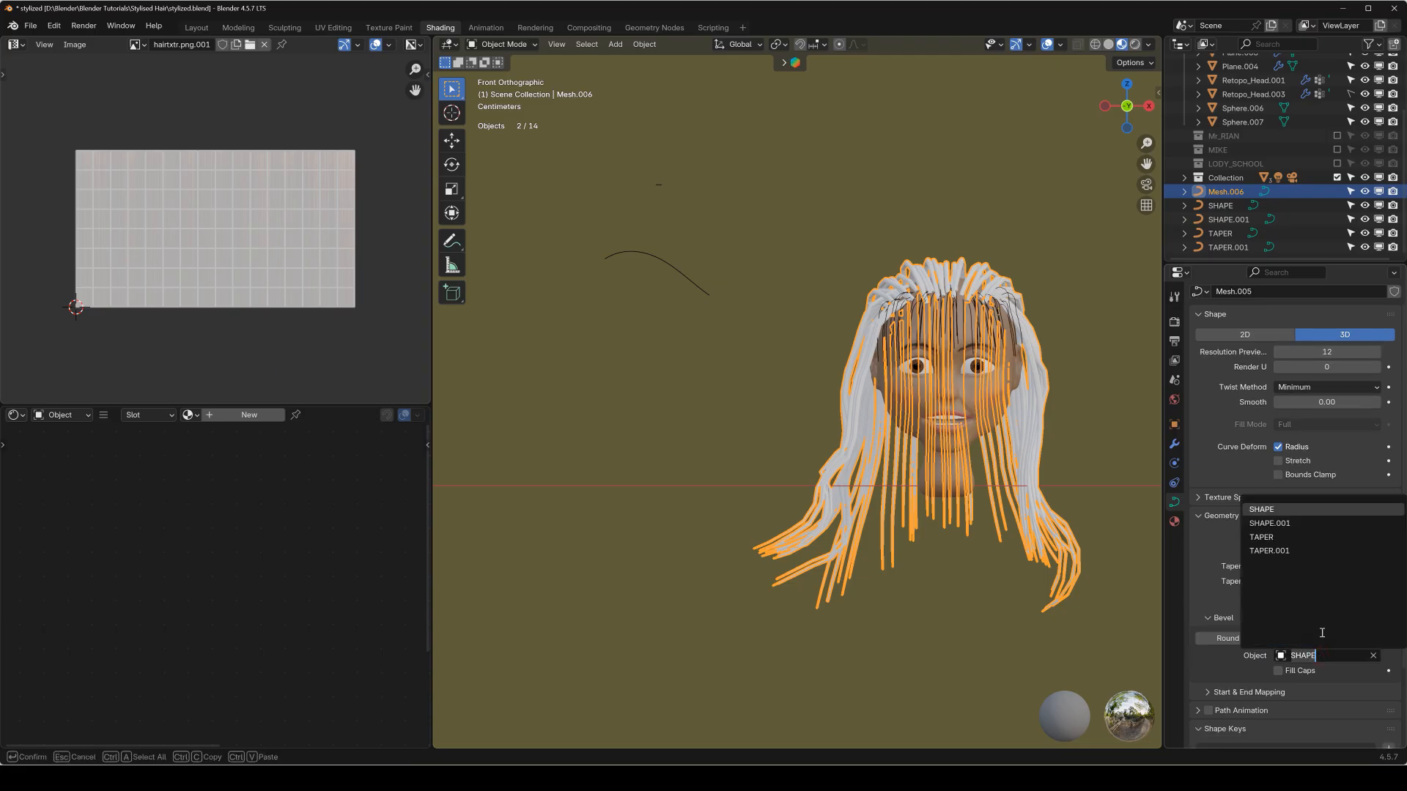
left_click(1312, 522)
left_click(1326, 569)
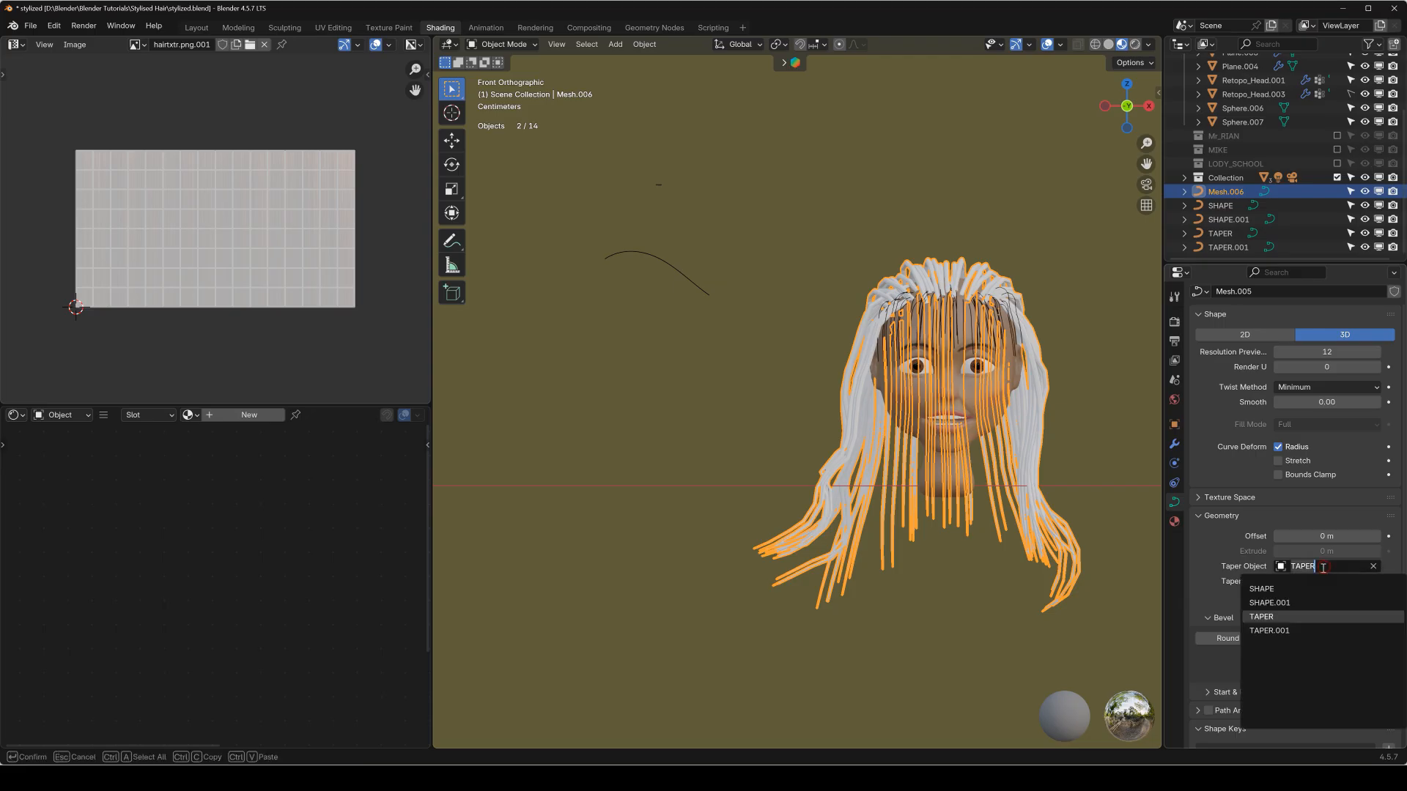
left_click(1287, 630)
Scale up the SHAPE.001 curve to thicken the back-hair strands.
left_click_drag(572, 227, 754, 393)
middle_click_drag(660, 310, 662, 211)
key("KP_1")
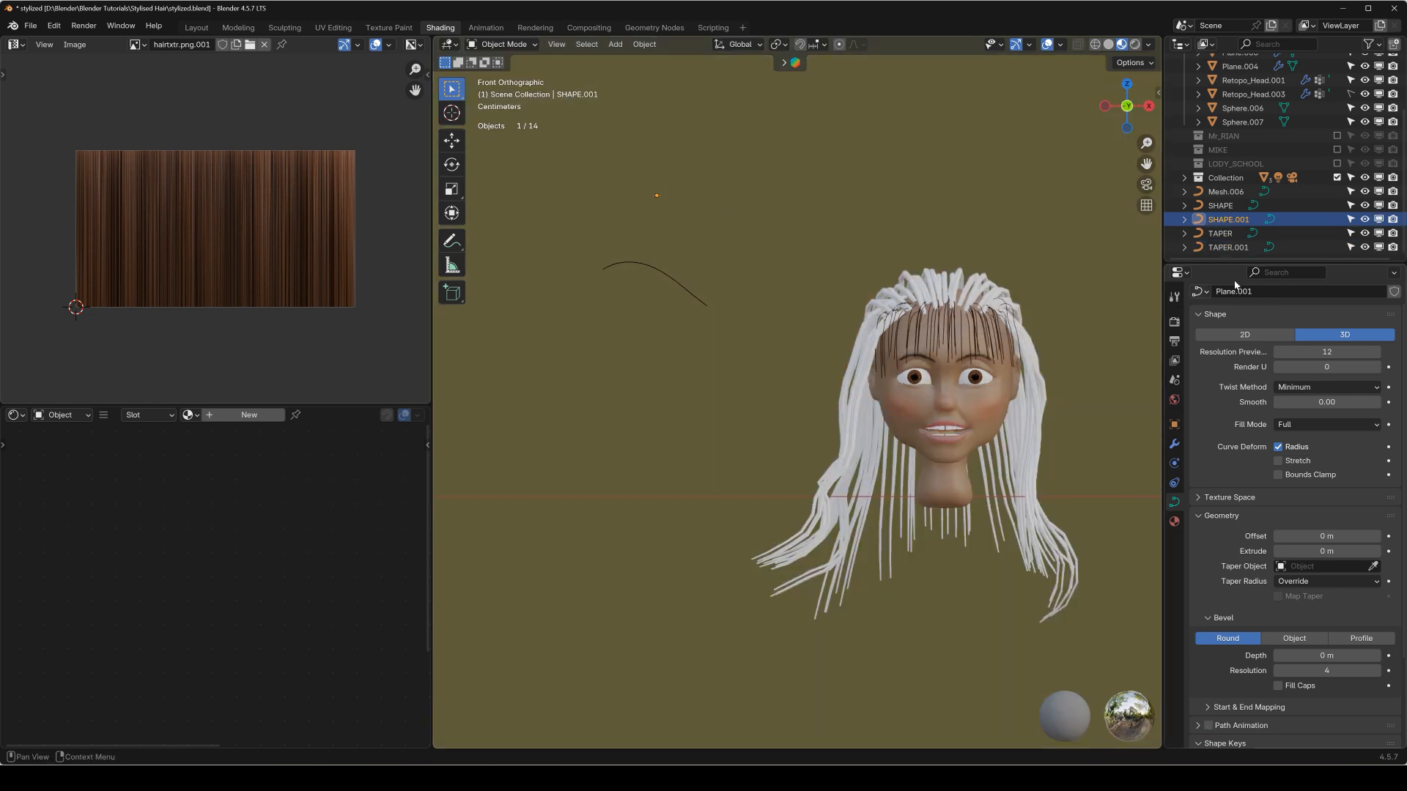
left_click(1239, 221)
scroll(990, 396, "down", 2)
middle_click_drag(998, 399, 935, 425, "shift")
scroll(777, 381, "up", 3)
middle_click_drag(772, 379, 885, 381, "shift")
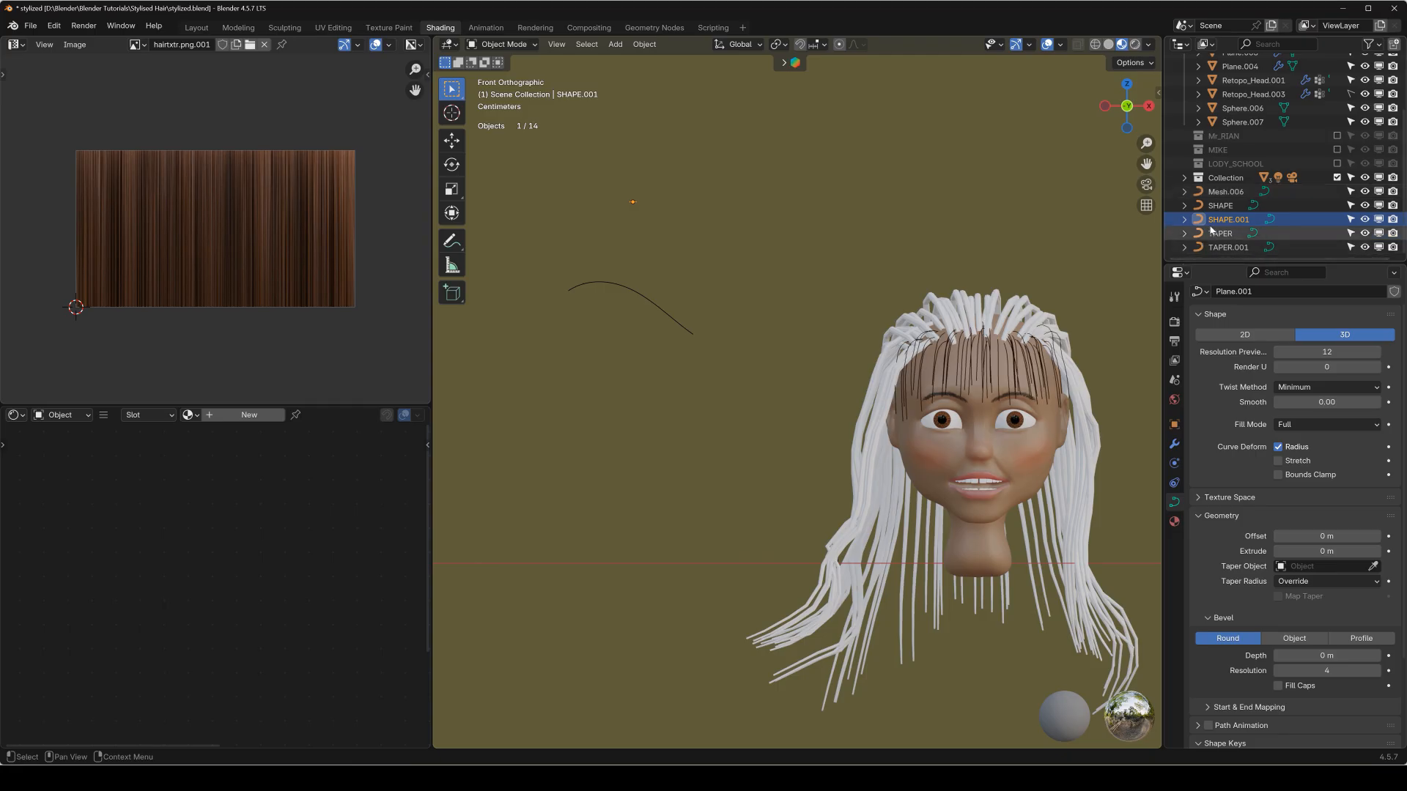
middle_click_drag(782, 206, 784, 220)
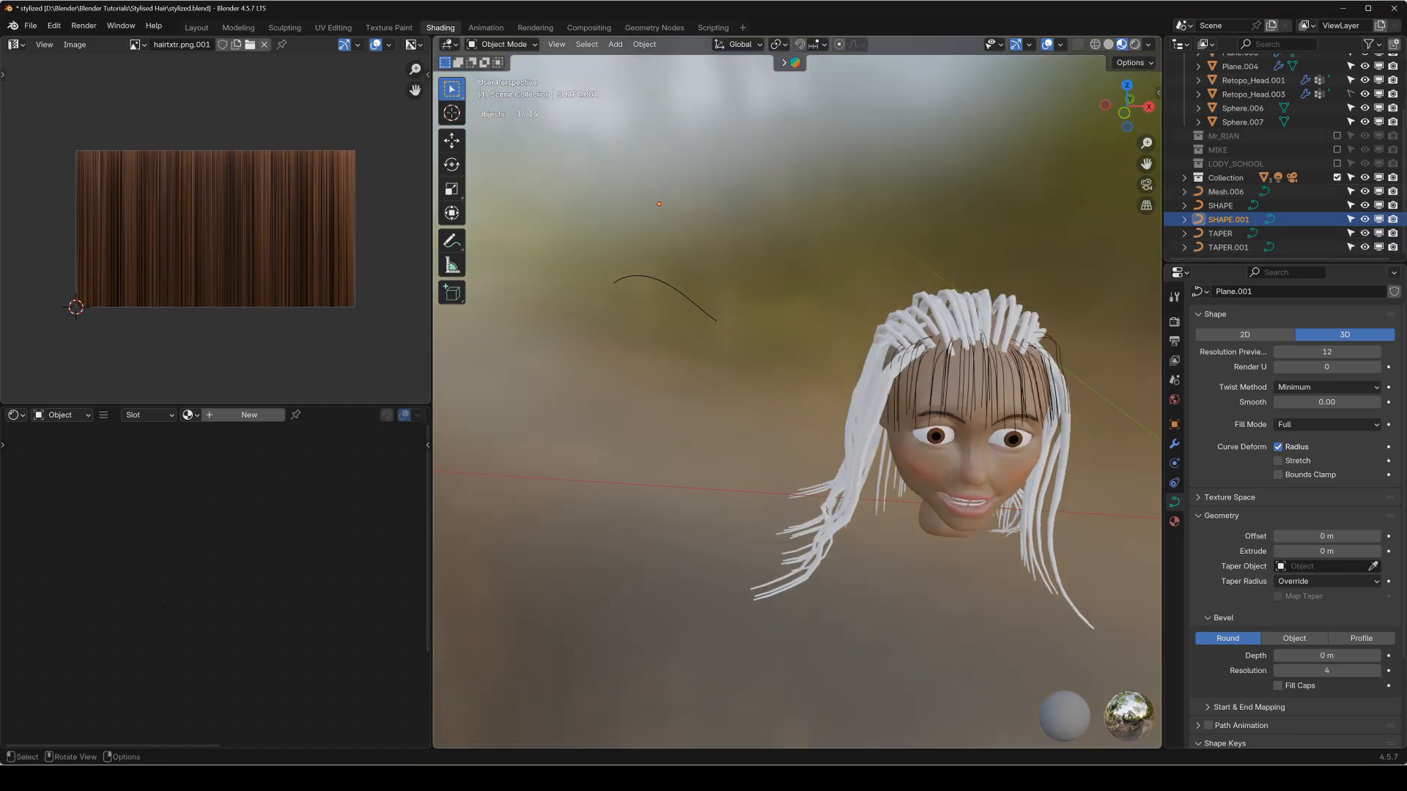
key("s")
left_click(987, 301)
Enter Particle Edit on the head mesh and add guide hairs over the gaps at the sides and back of the scalp.
middle_click_drag(987, 302, 777, 360)
left_click(777, 361)
key("q")
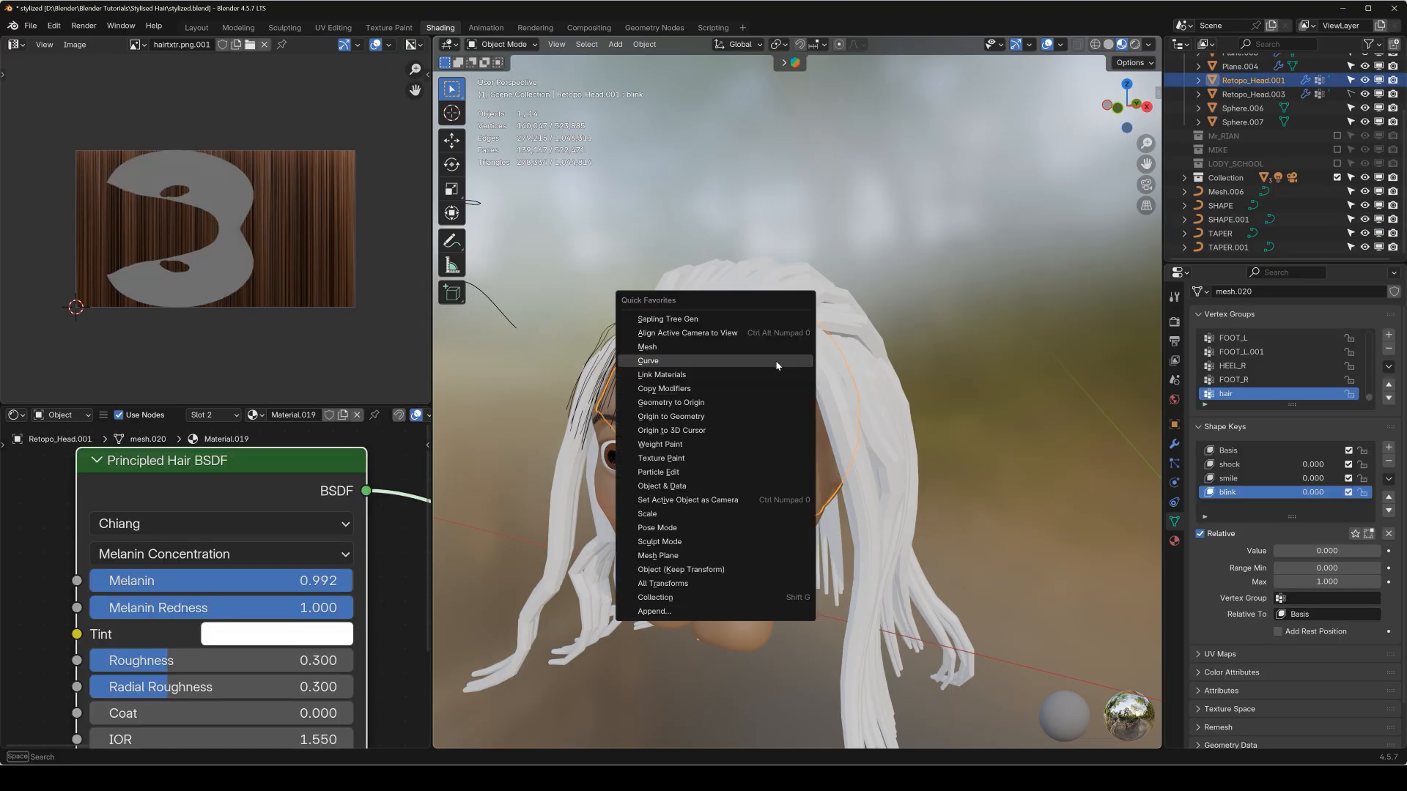
left_click(680, 480)
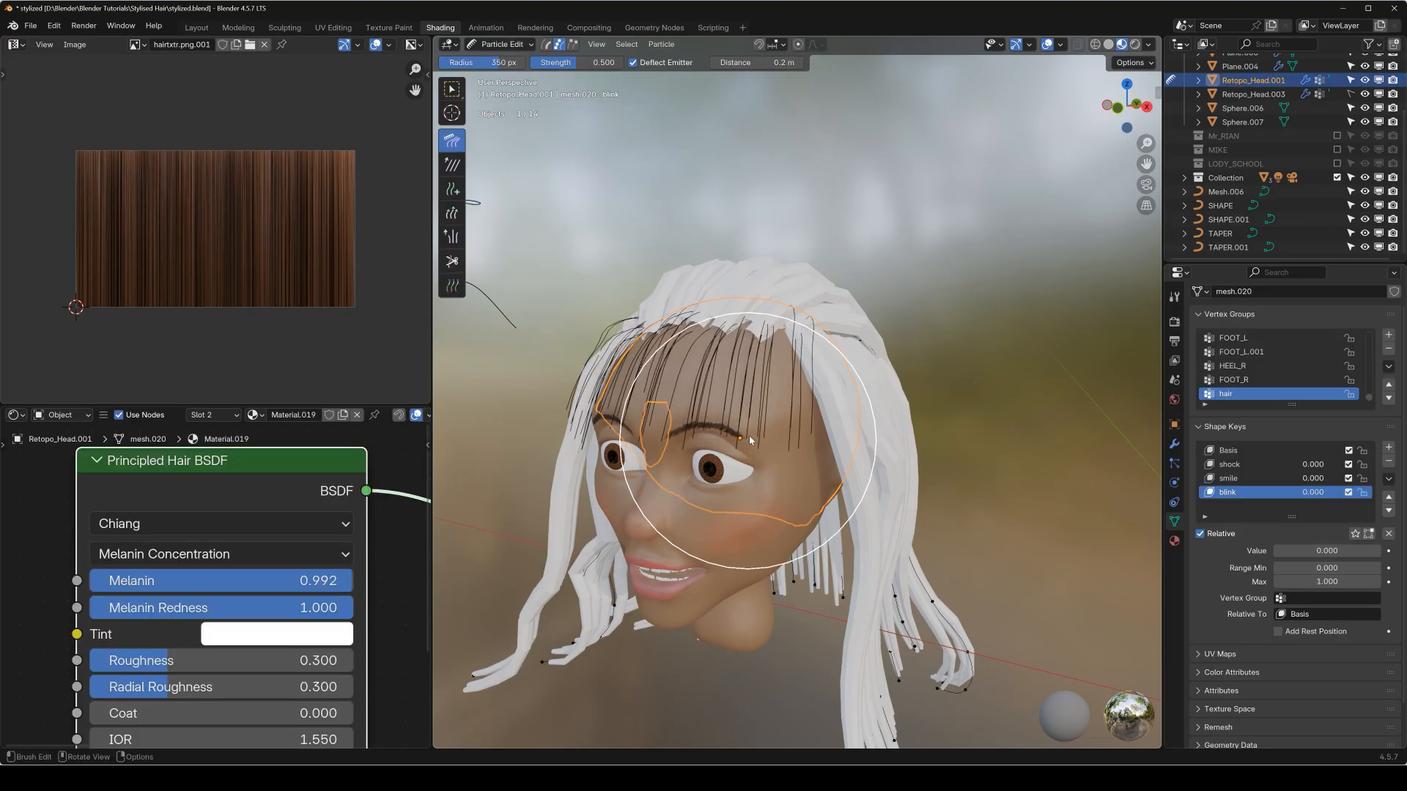
key("shift+space")
left_click(815, 435)
mouse_move(823, 301)
middle_mouse_down()
mouse_move(801, 393)
mouse_move(919, 336)
mouse_move(825, 377)
middle_mouse_up()
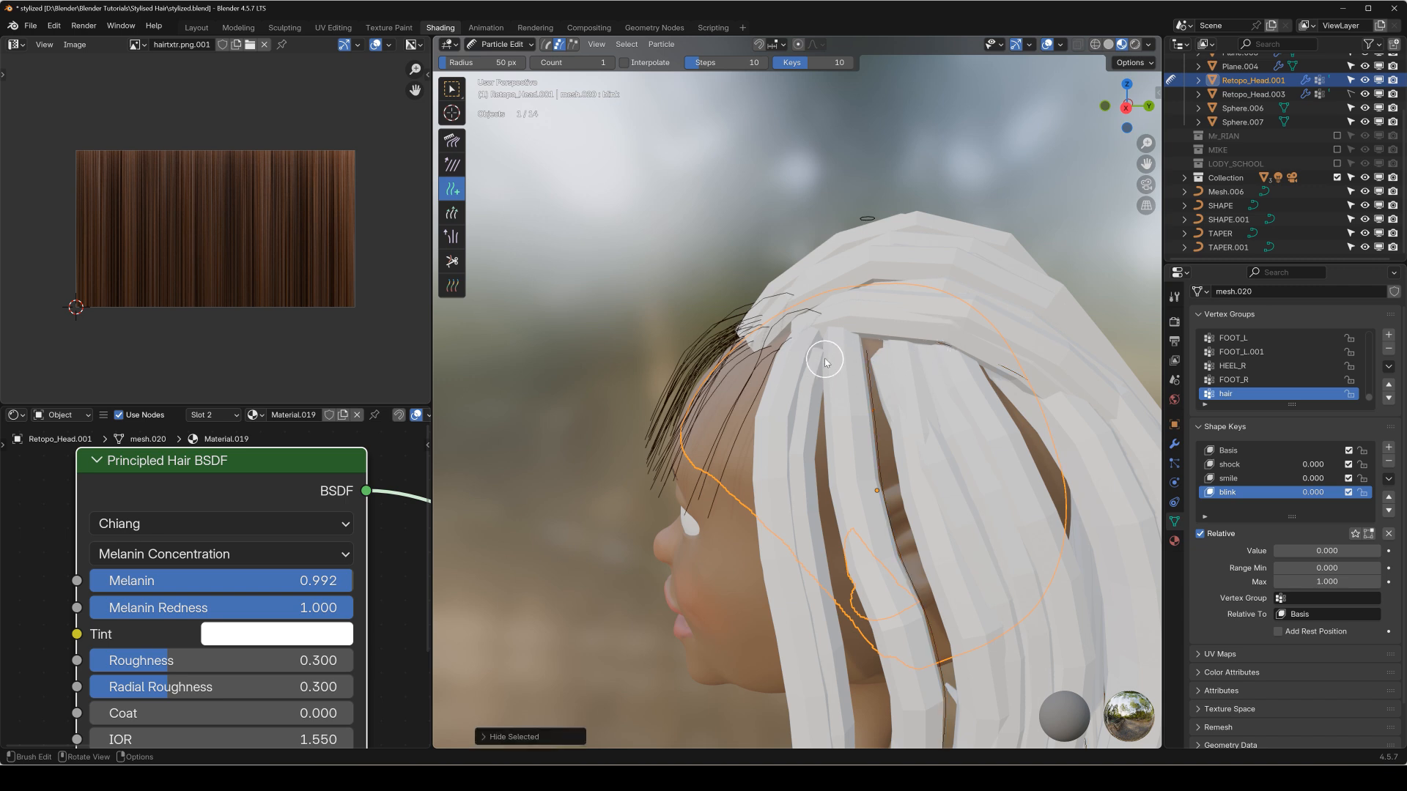
mouse_move(894, 324)
middle_mouse_down()
mouse_move(945, 330)
mouse_move(877, 339)
middle_mouse_up()
middle_click_drag(942, 372, 837, 345)
middle_click_drag(913, 379, 1085, 364)
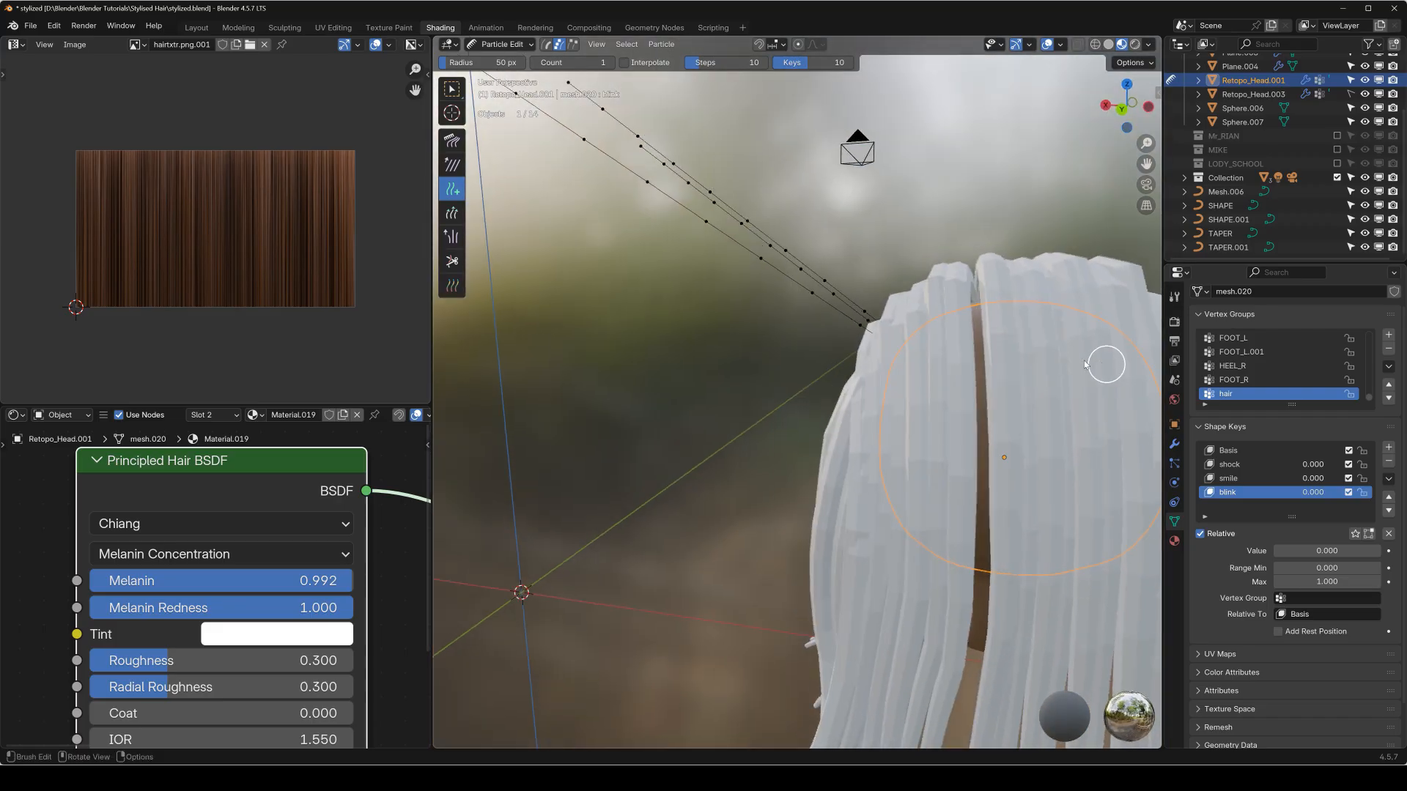
middle_click_drag(987, 310, 969, 402)
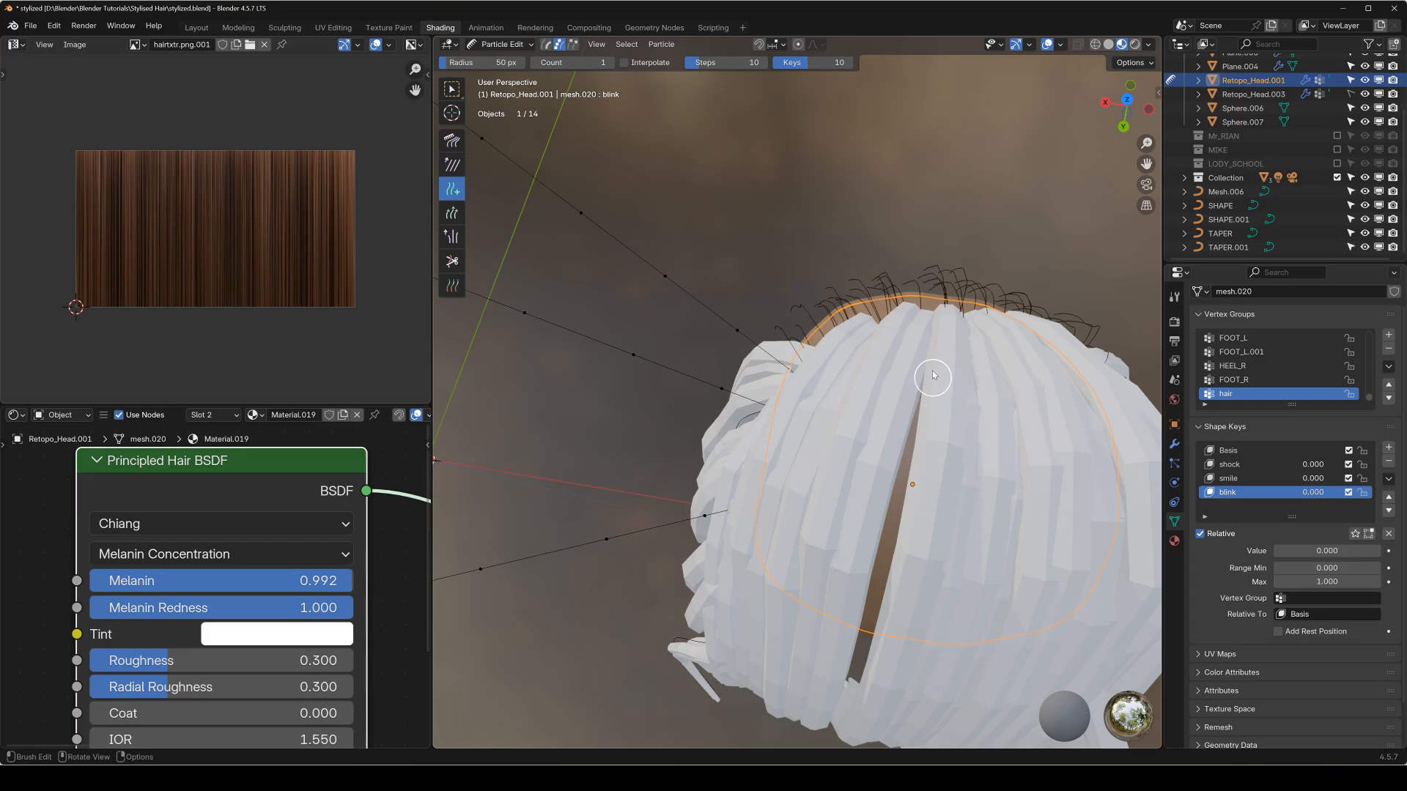
mouse_move(943, 431)
middle_mouse_down()
mouse_move(965, 403)
mouse_move(855, 357)
mouse_move(864, 301)
mouse_move(850, 314)
middle_mouse_up()
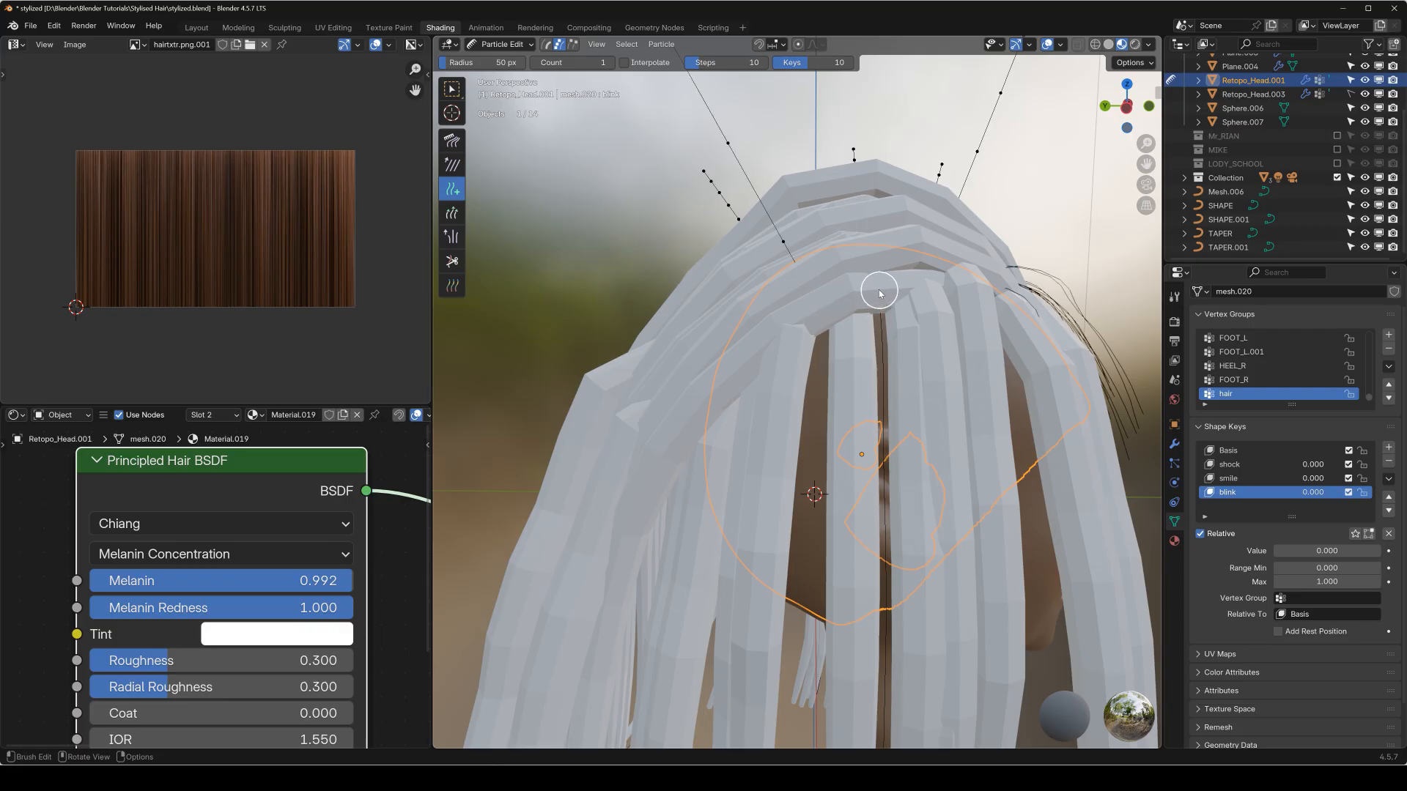
middle_click_drag(936, 332, 989, 370)
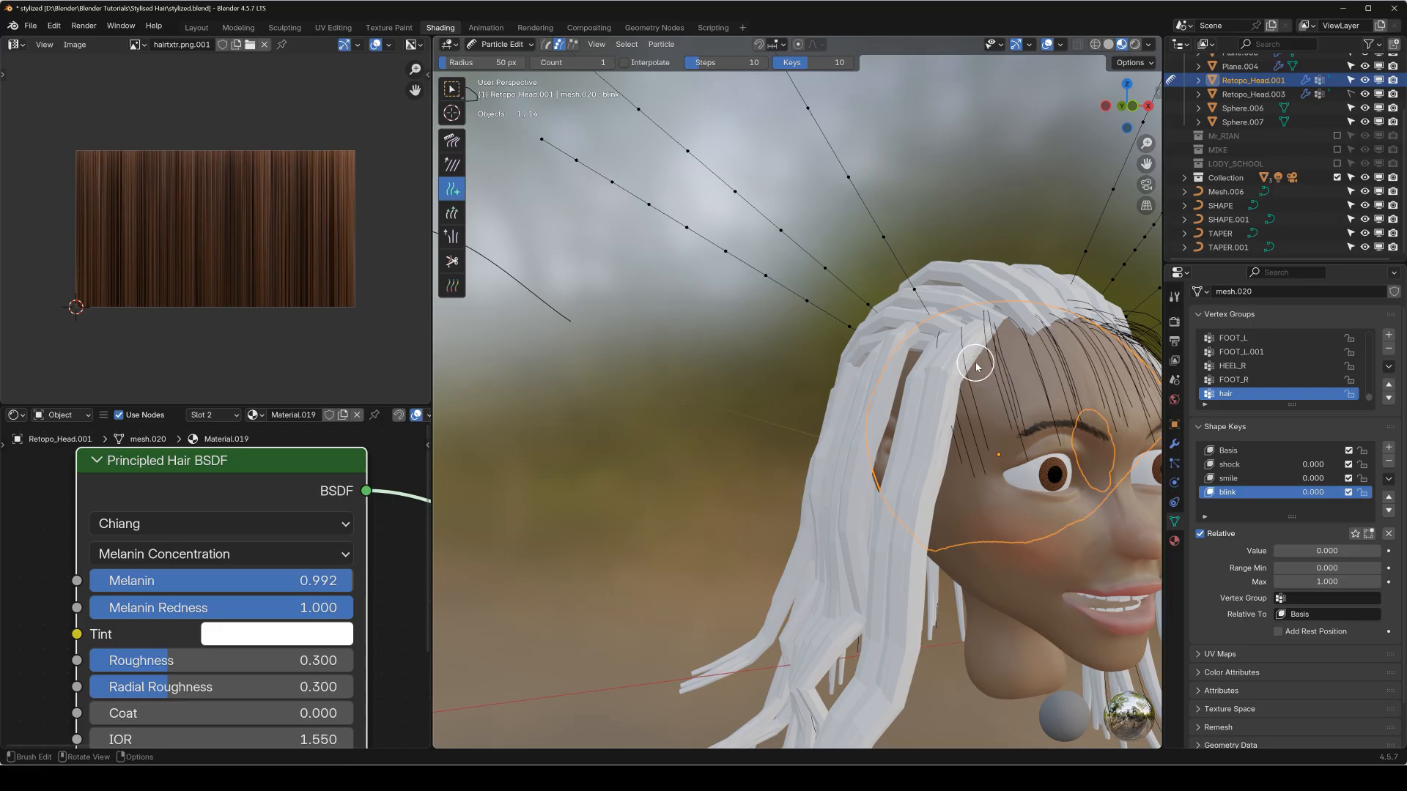
Comb the newly added guide hairs downward along the existing hair, working from the front and side views.
key("KP_3")
scroll(938, 359, "down", 3)
key("shift+space")
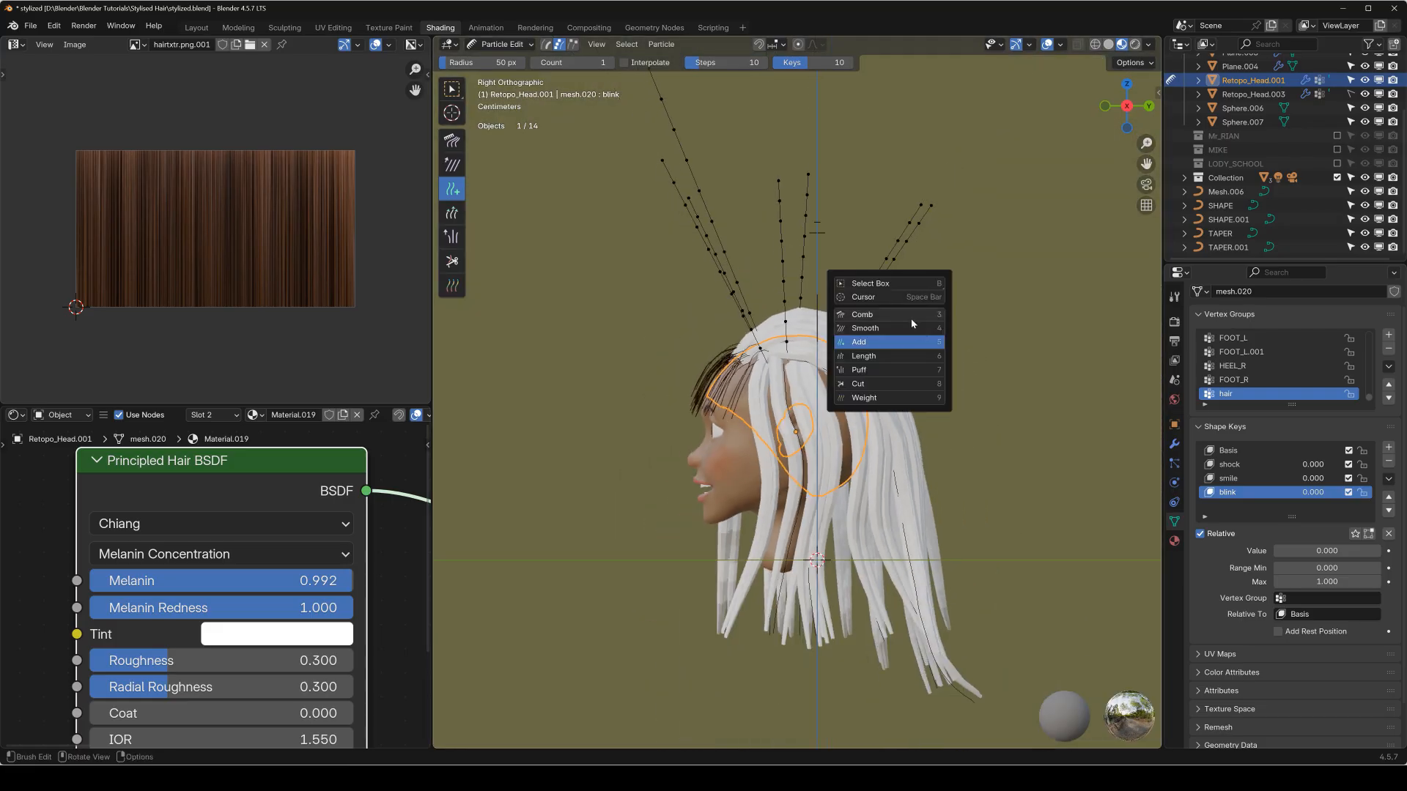
left_click(911, 319)
key("KP_1")
scroll(565, 236, "down", 2)
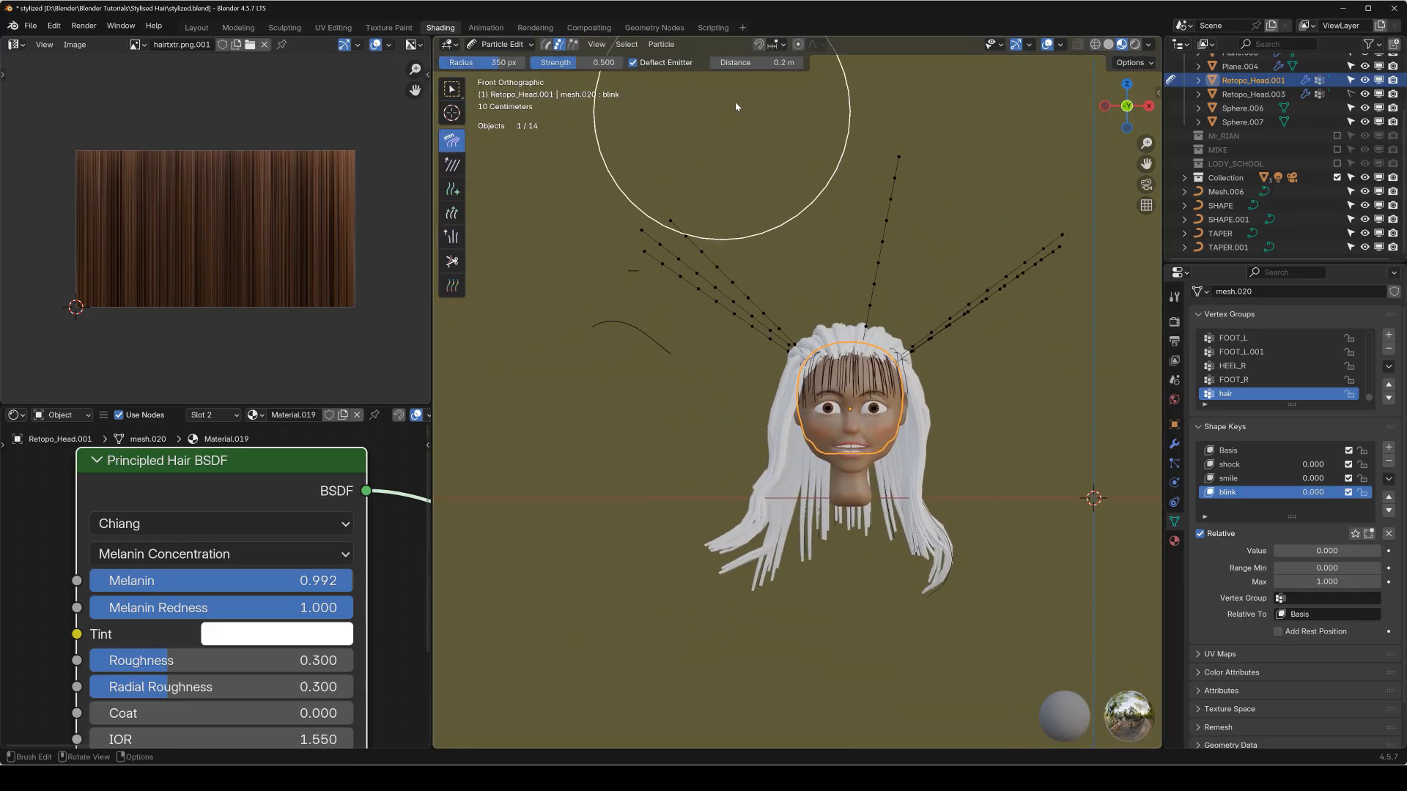
left_click_drag(742, 127, 636, 512)
key("KP_3")
left_click_drag(963, 231, 927, 394)
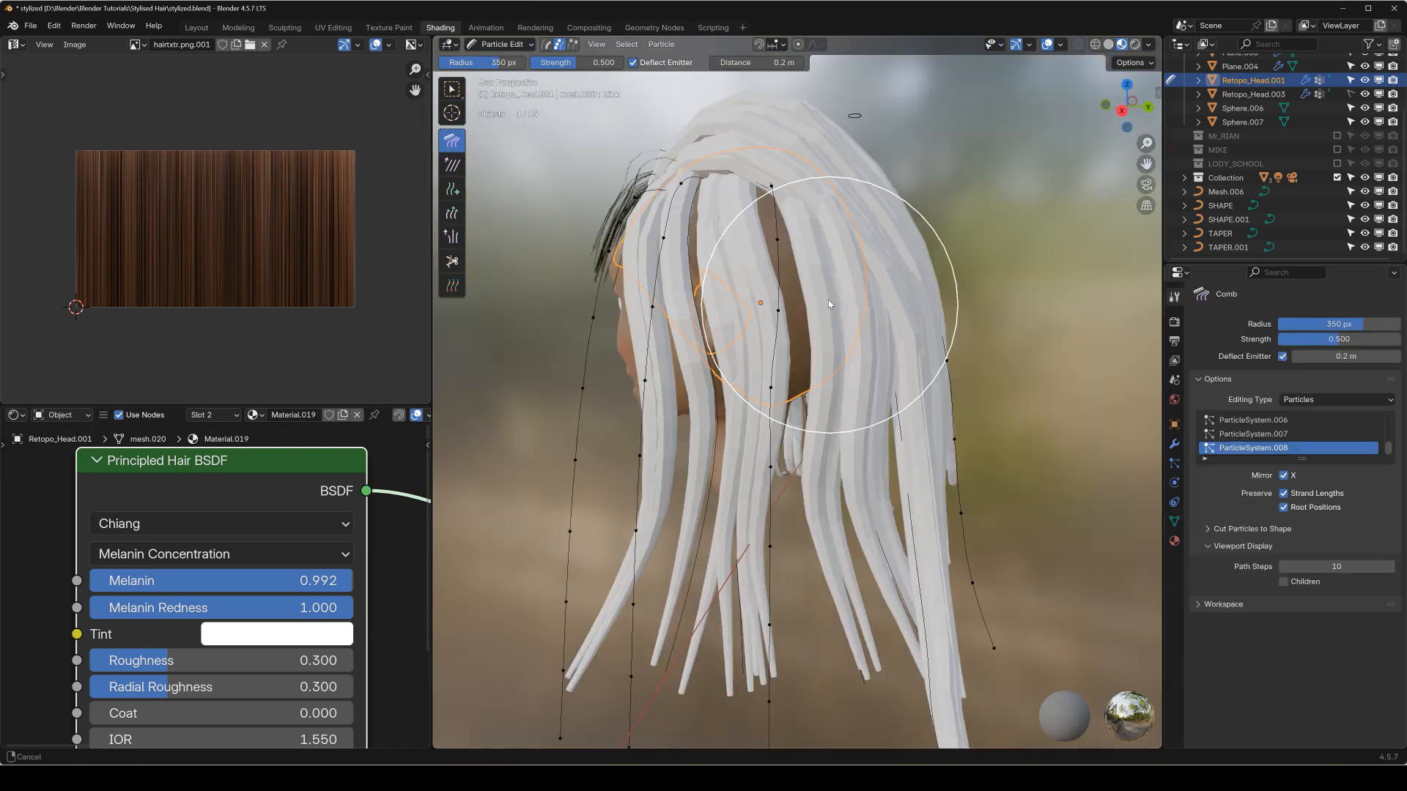
middle_click_drag(829, 302, 725, 352)
key("KP_1")
key("KP_3")
Display the model in solid shading and refine the new side guides with a 219 px Comb brush.
scroll(720, 235, "up", 4)
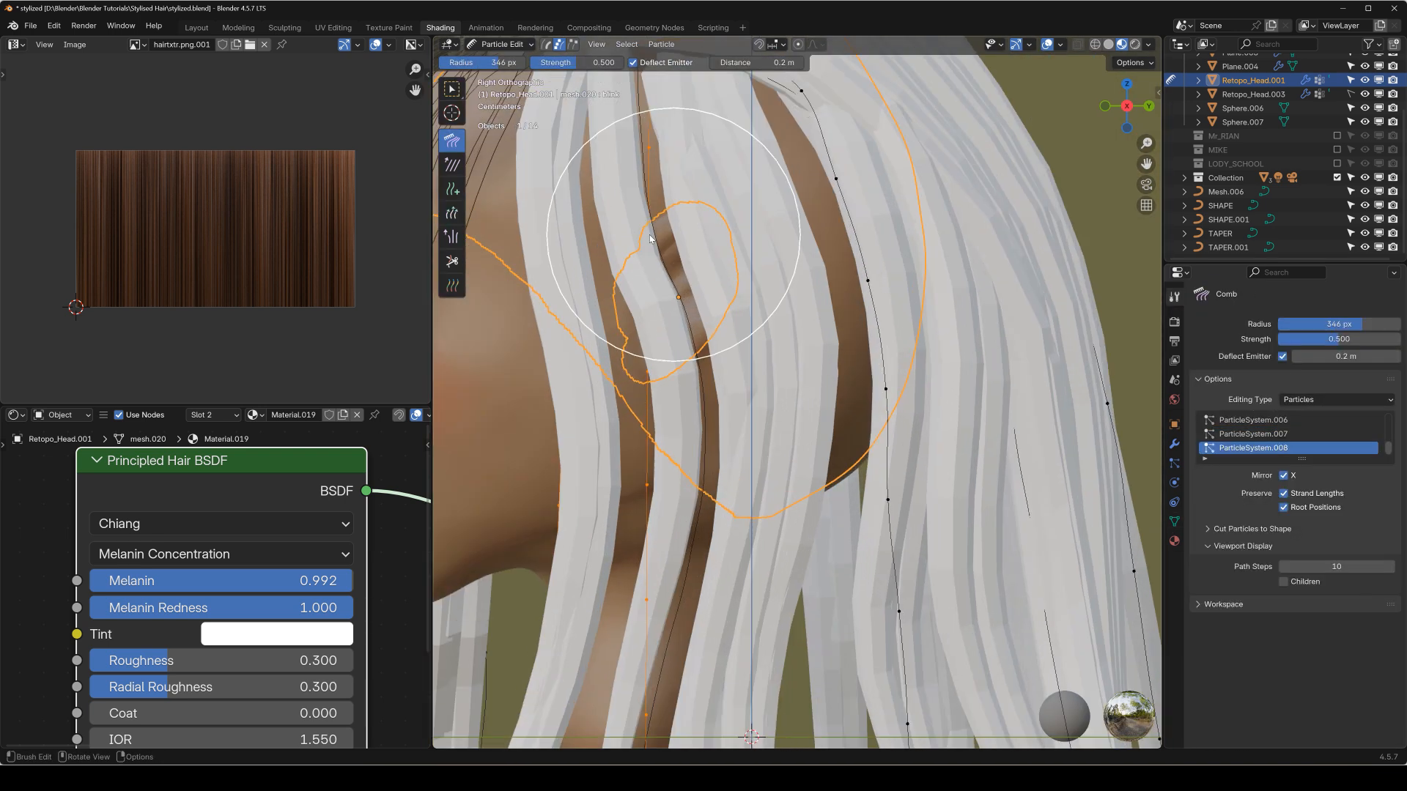
key("z")
scroll(683, 367, "down", 3)
middle_click_drag(665, 540, 513, 278, "shift")
scroll(689, 271, "down", 2)
middle_click_drag(739, 292, 802, 305, "shift")
scroll(802, 305, "up", 3)
middle_click_drag(768, 556, 847, 421)
scroll(848, 422, "down", 4)
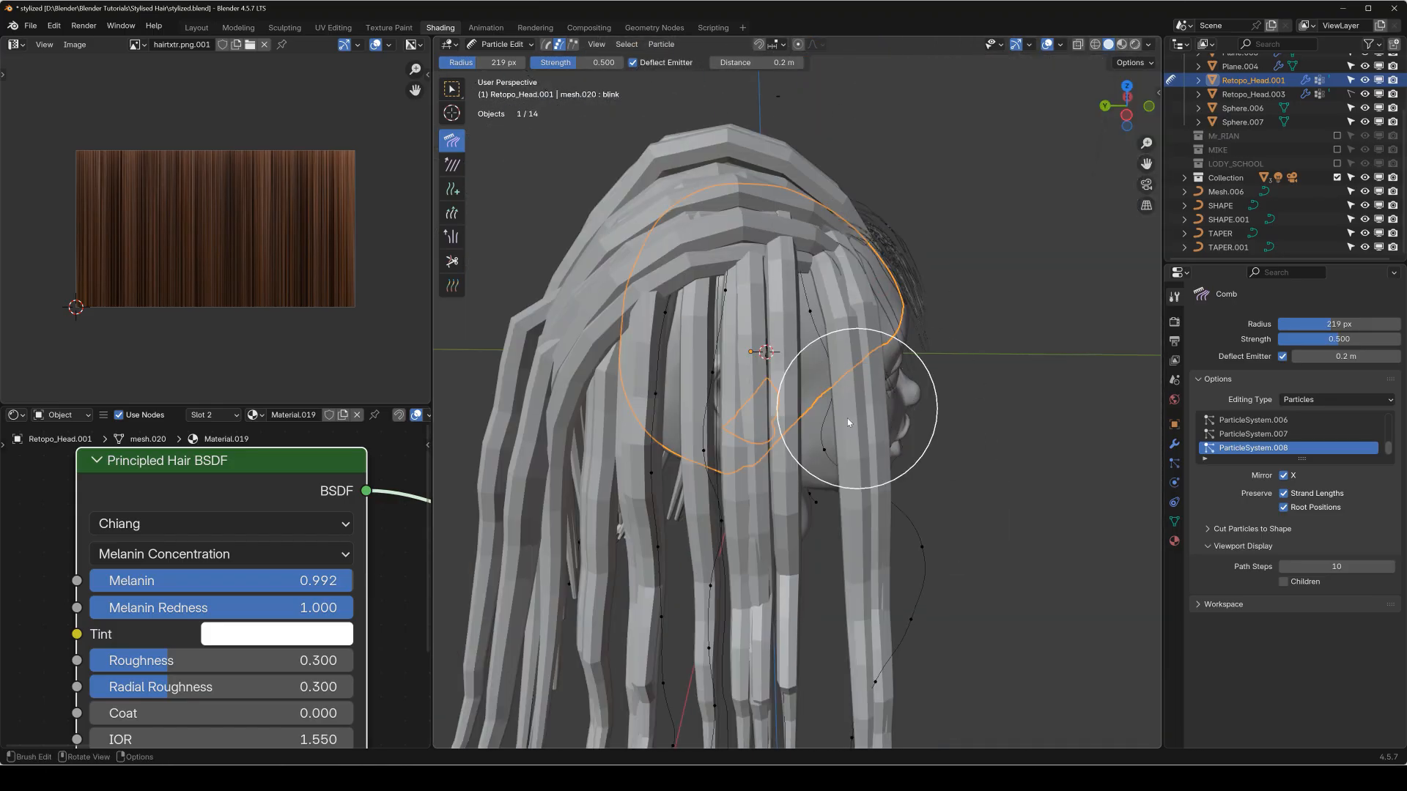
key("KP_1")
scroll(787, 367, "up", 3)
mouse_move(1079, 405)
middle_mouse_down()
mouse_move(786, 367)
mouse_move(838, 384)
mouse_move(864, 346)
mouse_move(723, 425)
mouse_move(650, 393)
mouse_move(675, 362)
mouse_move(622, 403)
mouse_move(565, 408)
mouse_move(720, 400)
mouse_move(605, 387)
mouse_move(652, 366)
mouse_move(696, 389)
mouse_move(669, 383)
mouse_move(748, 330)
mouse_move(739, 418)
mouse_move(722, 425)
middle_mouse_up()
mouse_move(746, 445)
left_mouse_down()
mouse_move(718, 505)
mouse_move(731, 595)
left_mouse_up()
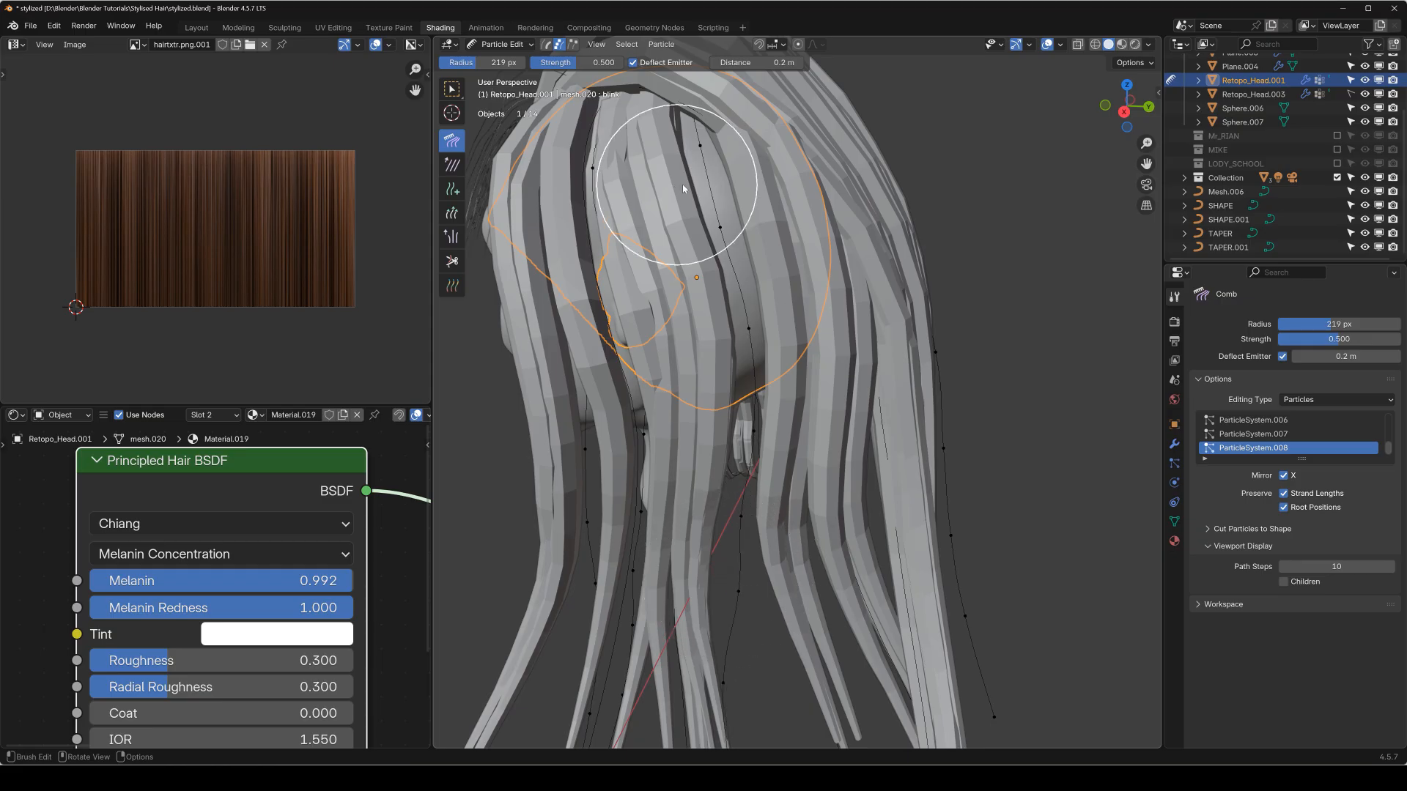
Return to Object Mode and delete the old back-hair curve.
key("KP_1")
key("q")
left_click(717, 213)
scroll(715, 221, "down", 3)
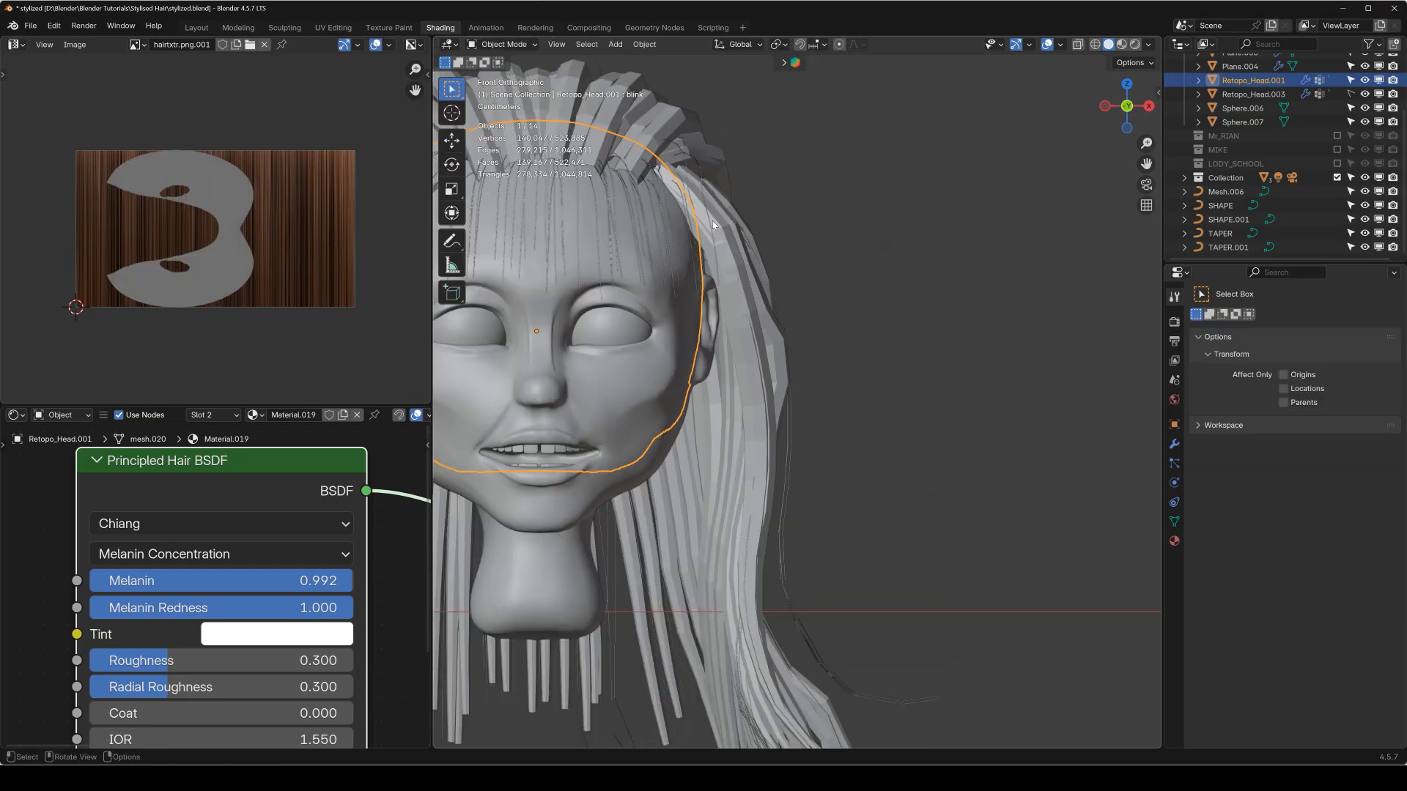
left_click(760, 238)
key("x")
left_click(738, 238)
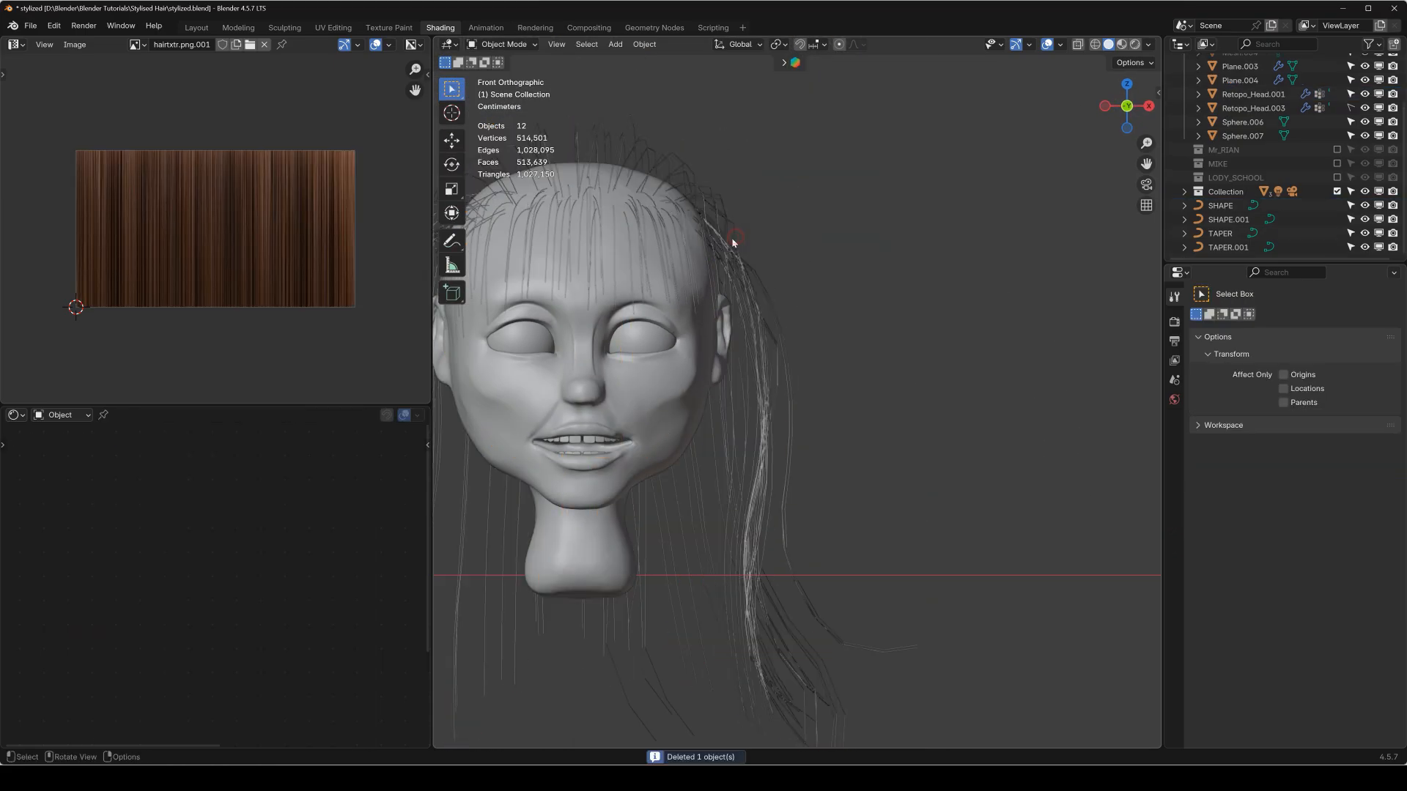
Convert the head's ParticleSystem.008 to a mesh and turn that mesh into a curve.
left_click(691, 264)
left_click(1174, 445)
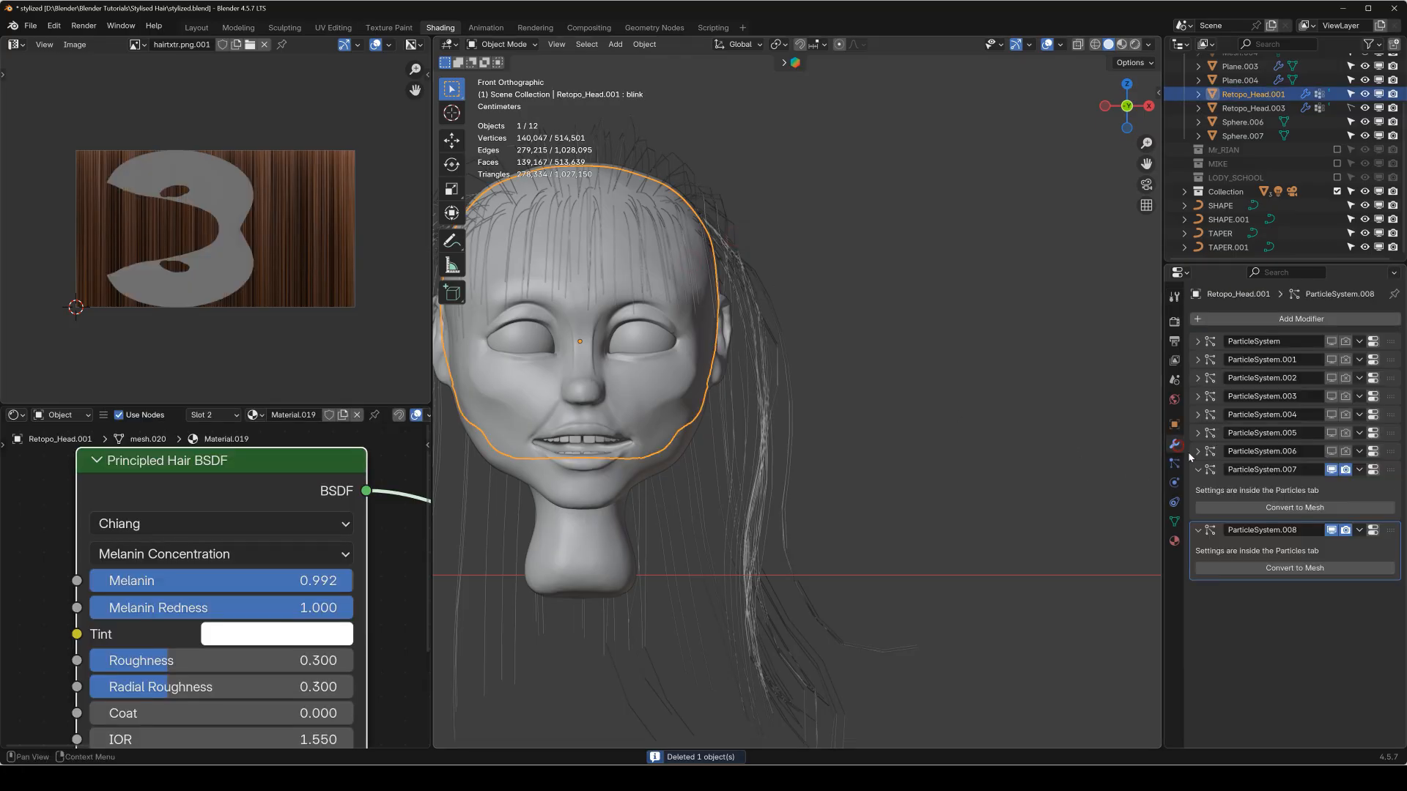
left_click(1318, 569)
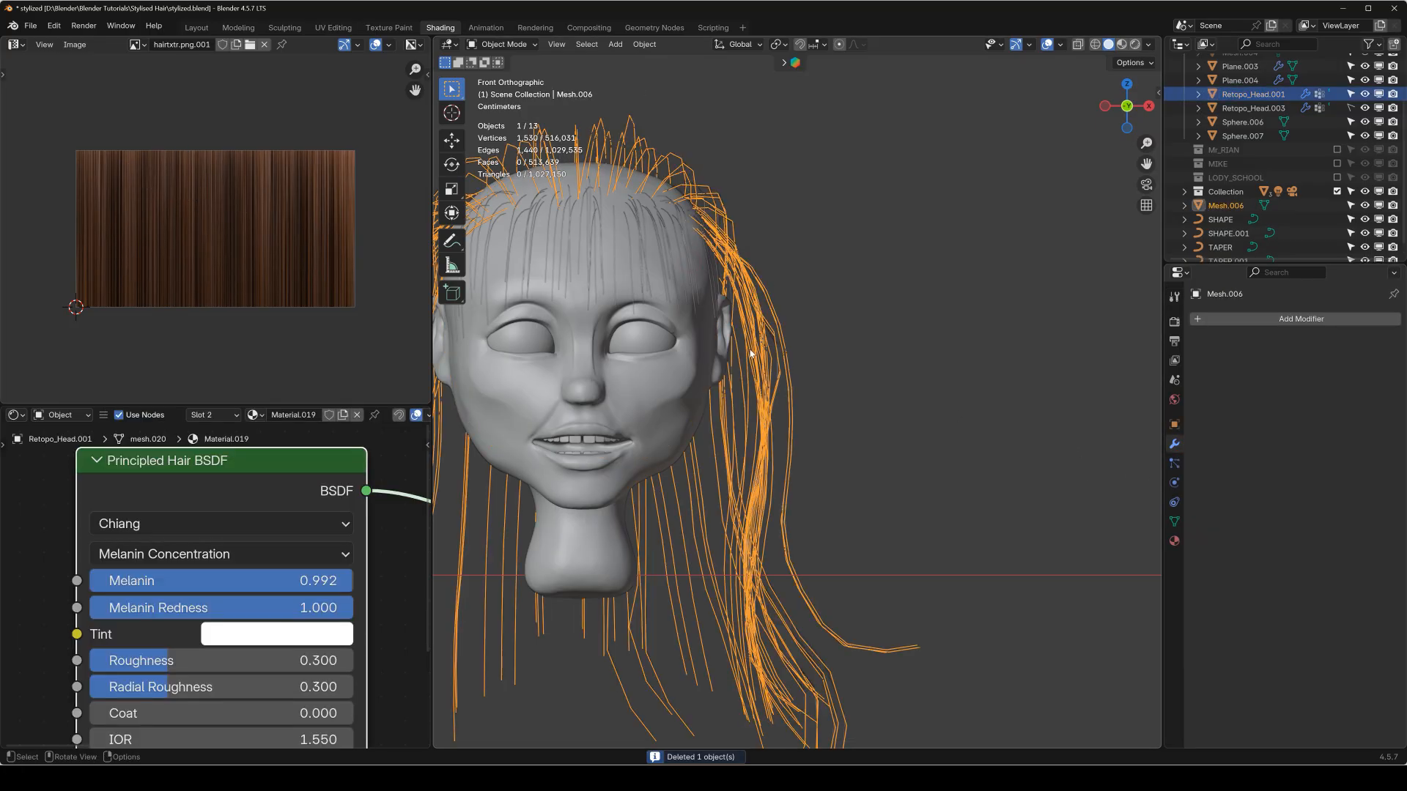
scroll(868, 345, "down", 3)
key("q")
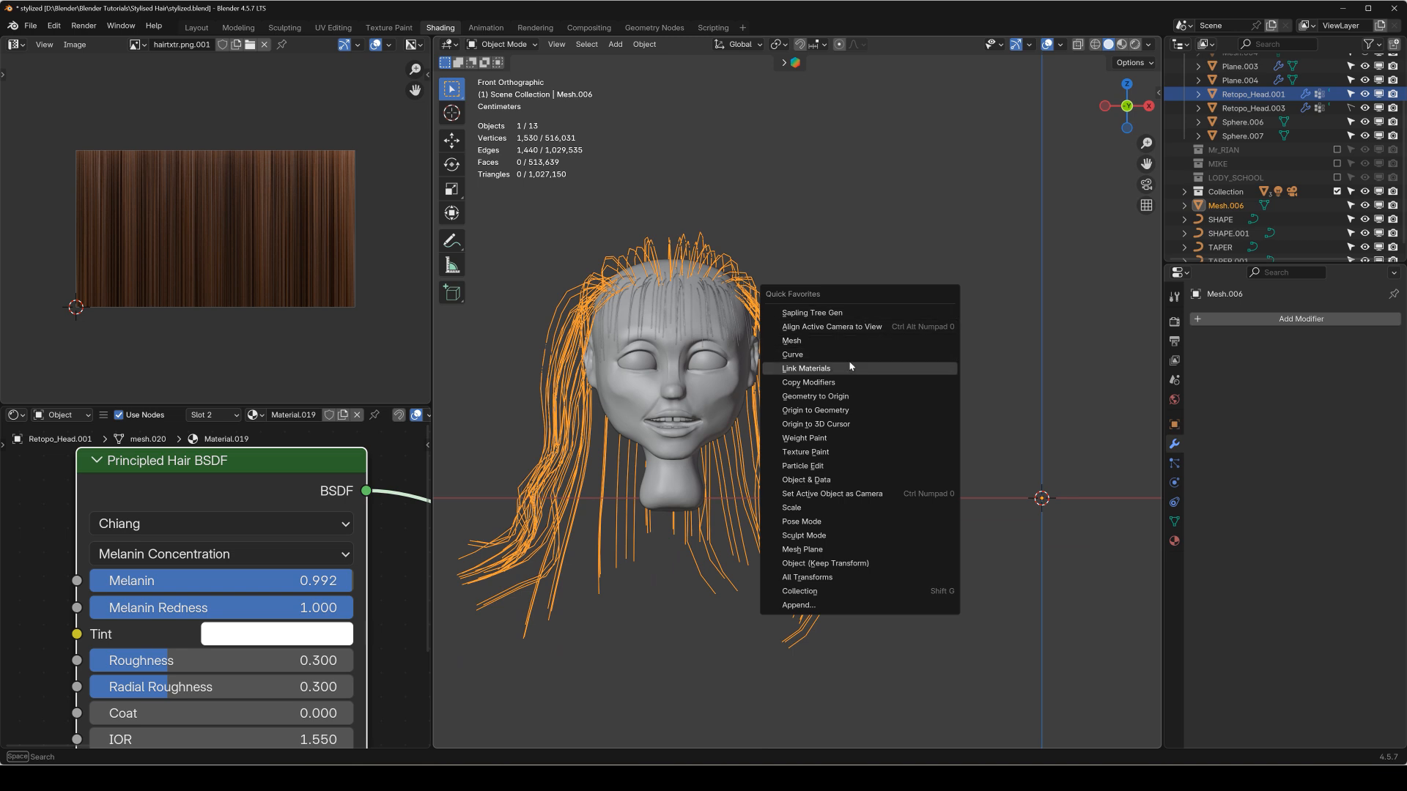
left_click(866, 355)
Bevel the new back-hair curve with the SHAPE.001 object and assign TAPER.001 as its taper object.
left_click(1174, 503)
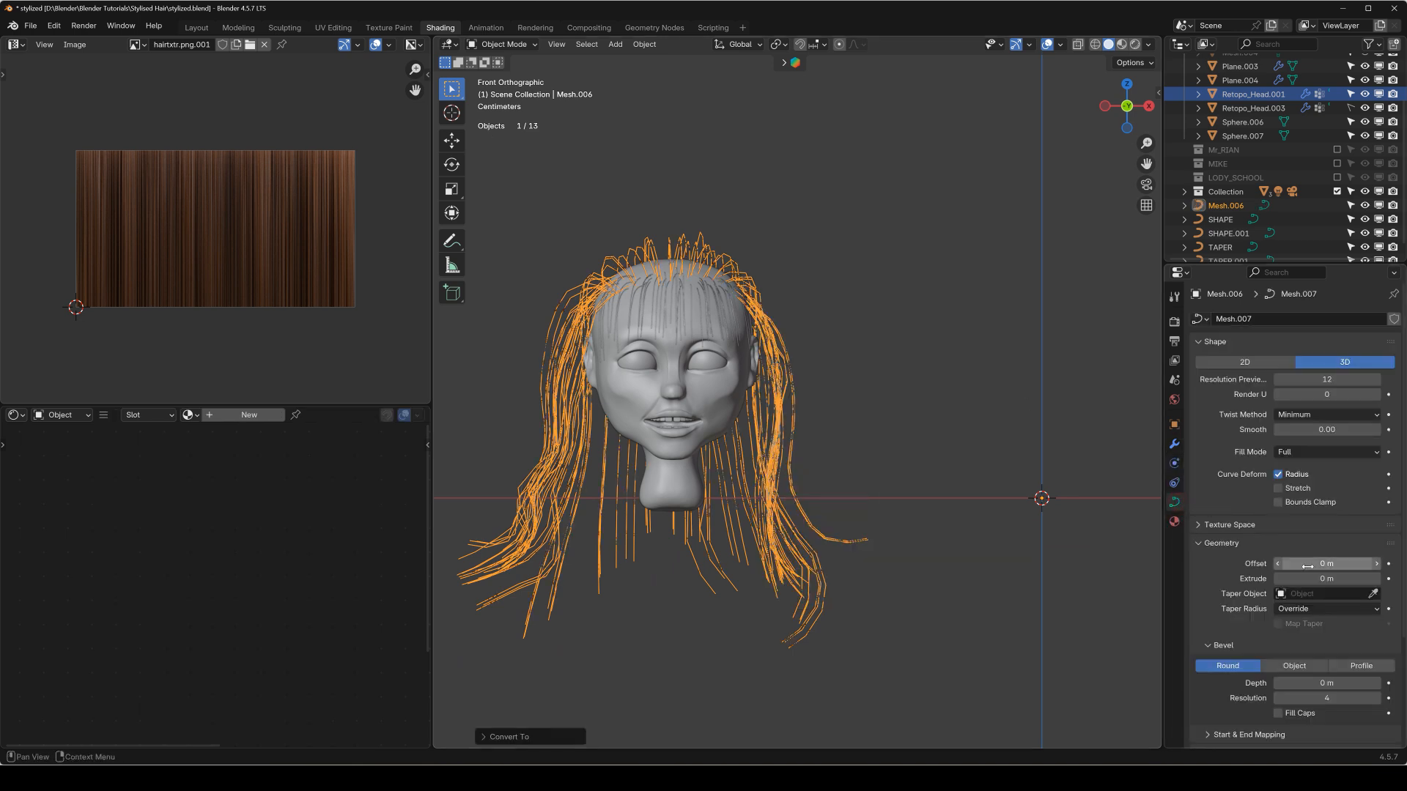
left_click(1315, 664)
left_click(1313, 683)
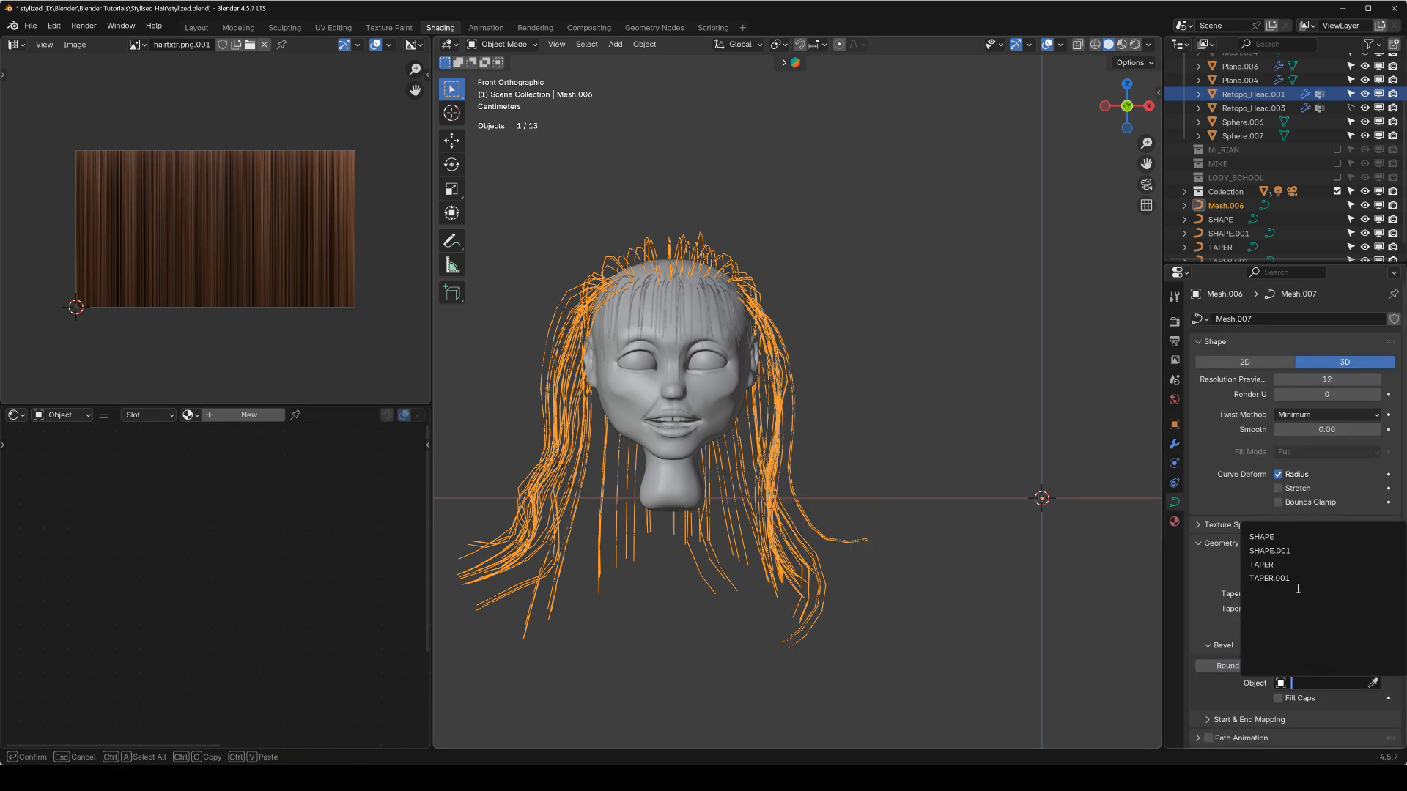
left_click(1311, 551)
left_click(1326, 594)
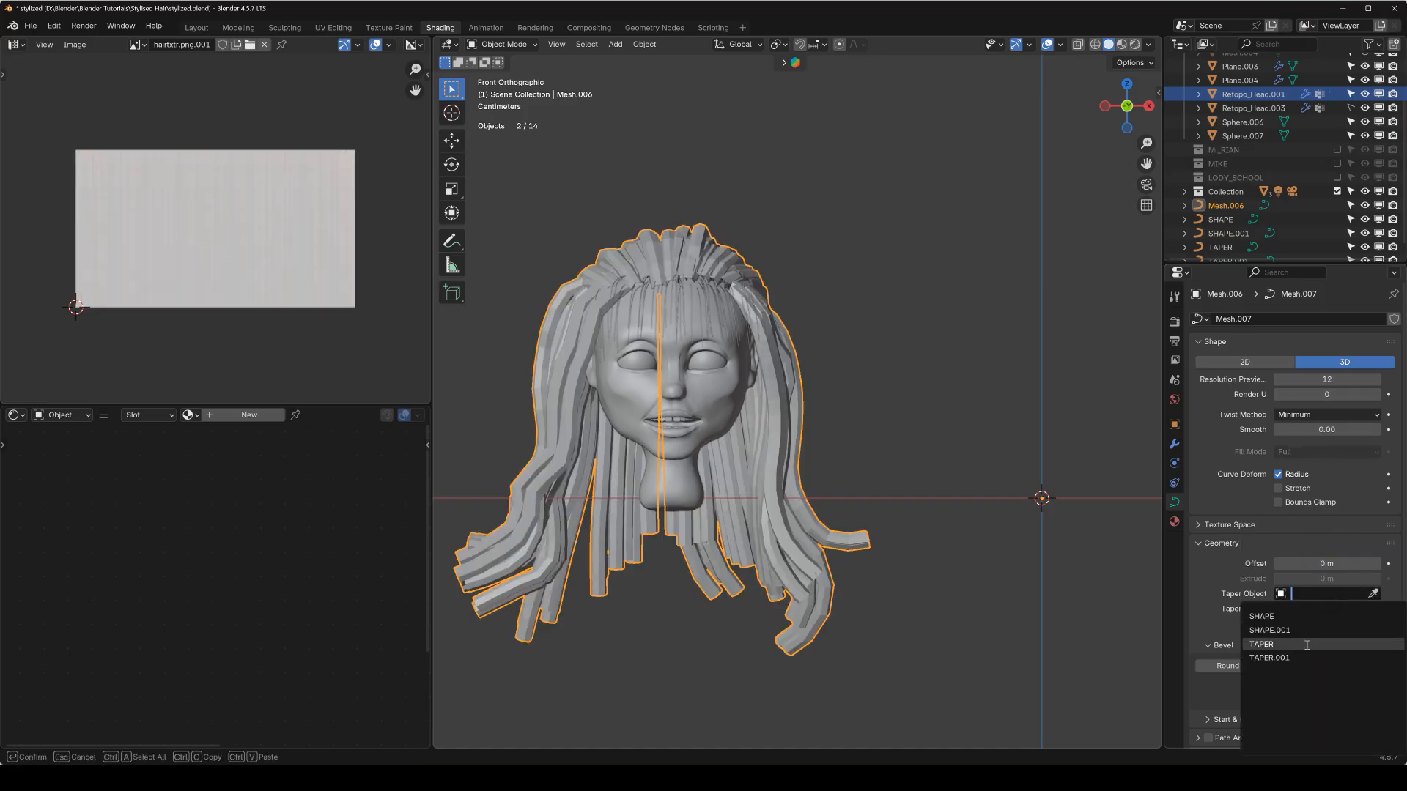
left_click(1315, 657)
Preview the hair in rendered shading and examine its coverage from the side and front.
middle_click_drag(849, 288, 953, 183)
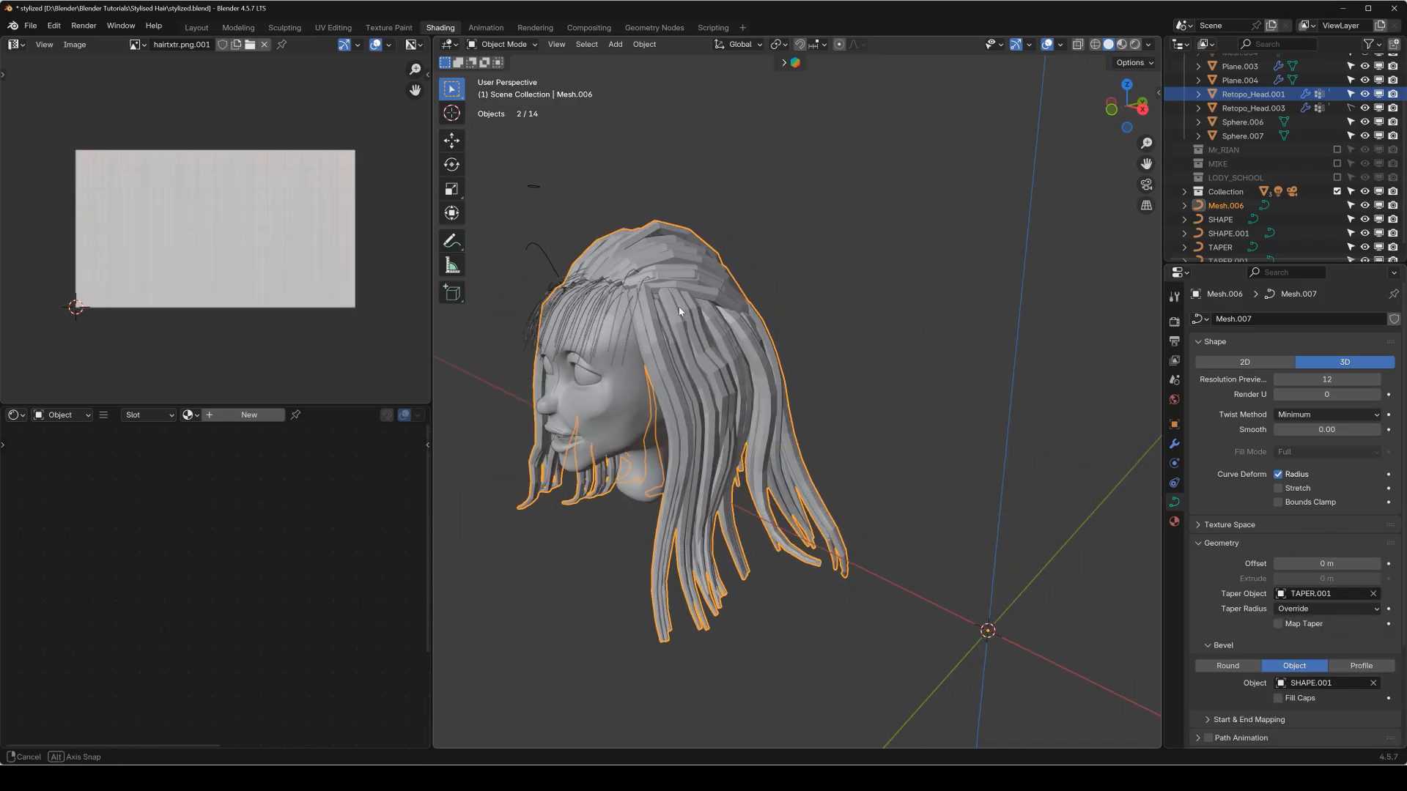
left_click(1132, 47)
mouse_move(761, 302)
middle_mouse_down()
mouse_move(740, 319)
mouse_move(767, 366)
mouse_move(795, 343)
middle_mouse_up()
scroll(773, 351, "up", 2)
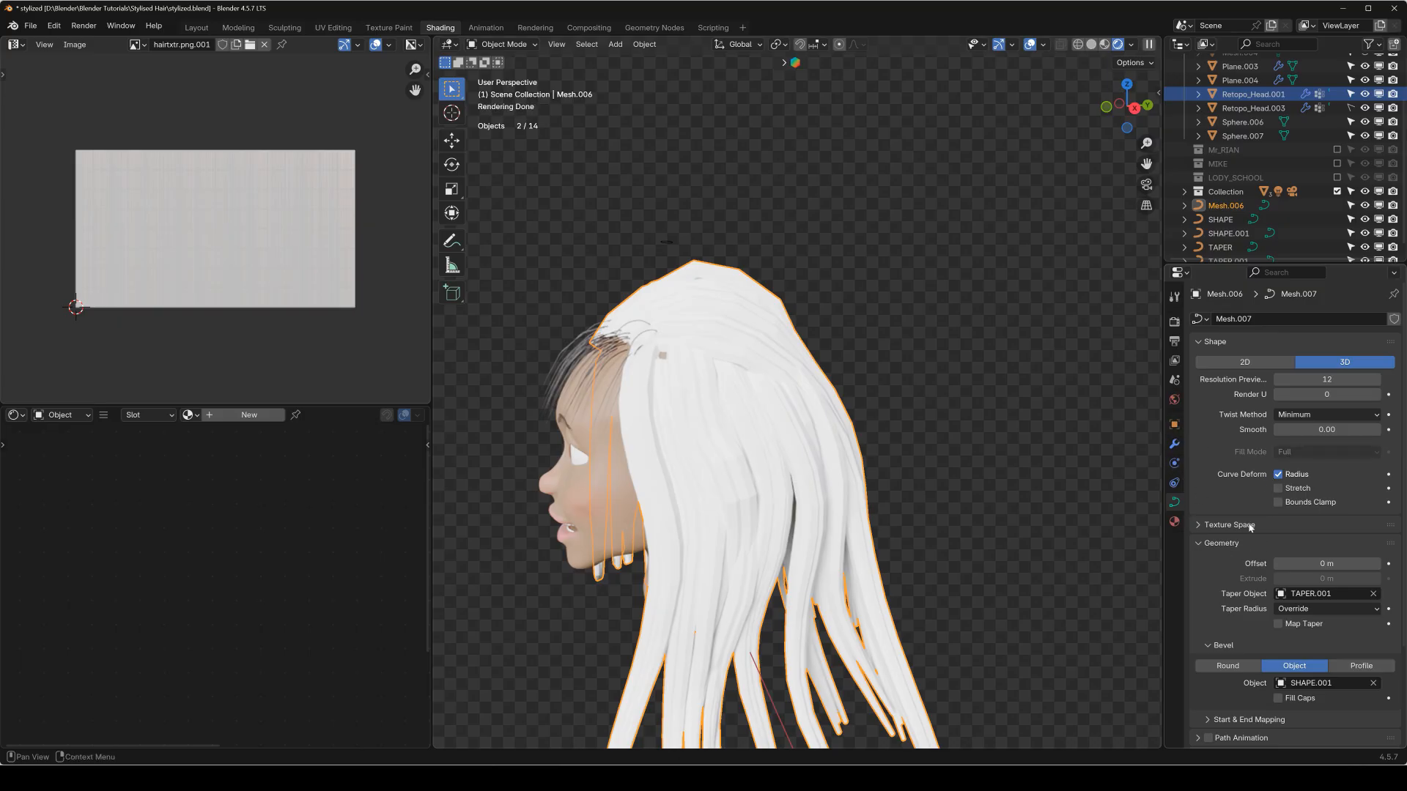
scroll(1250, 527, "down", 5)
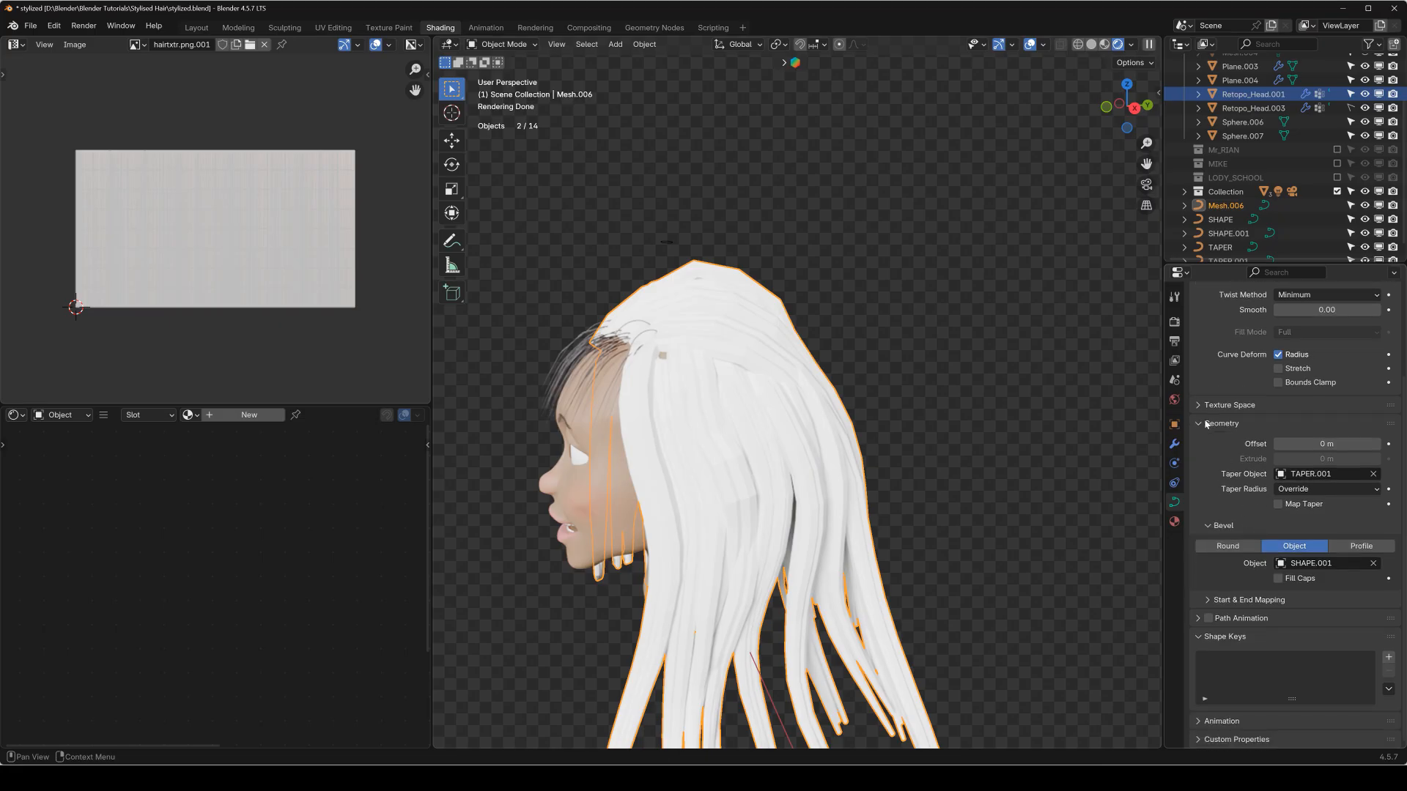
left_click(1207, 425)
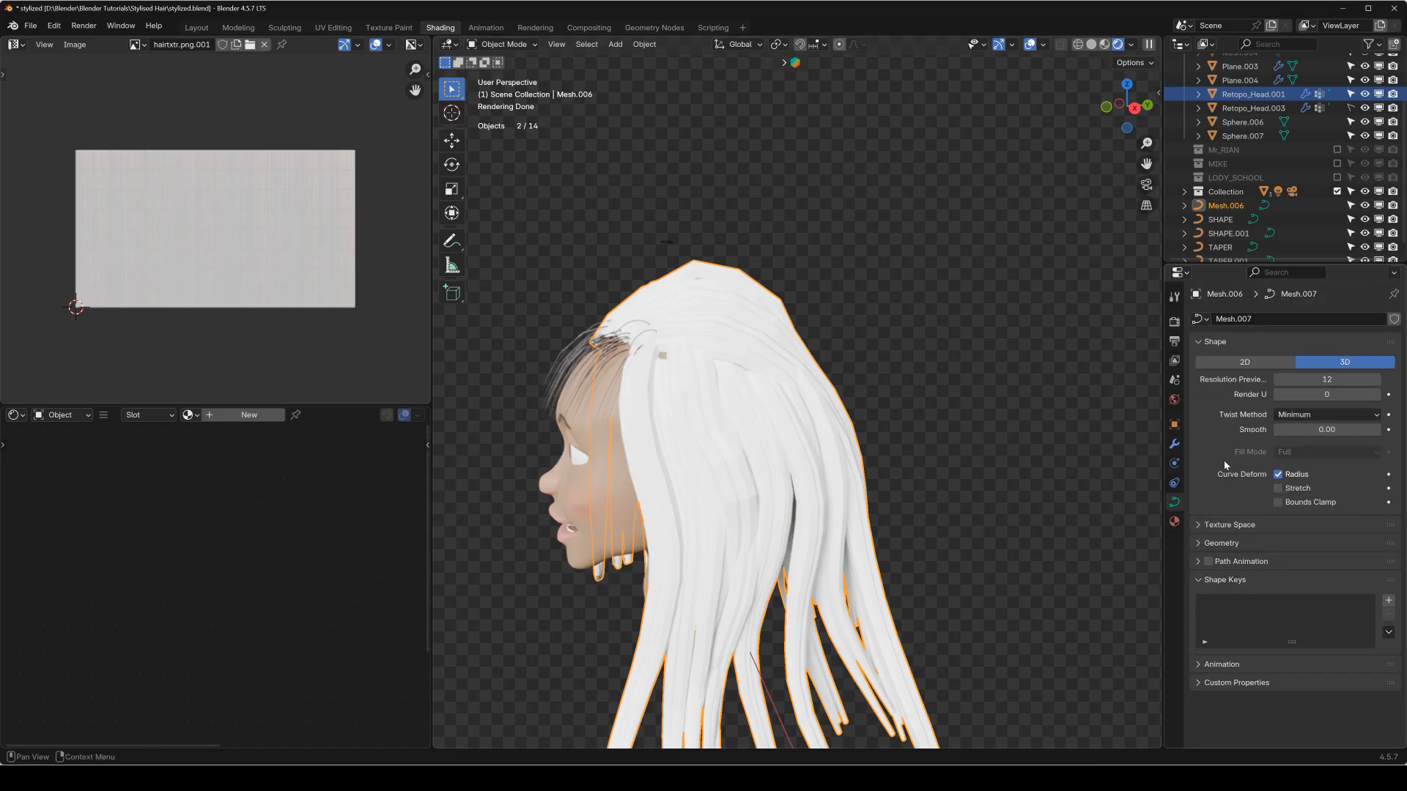
left_click(1175, 464)
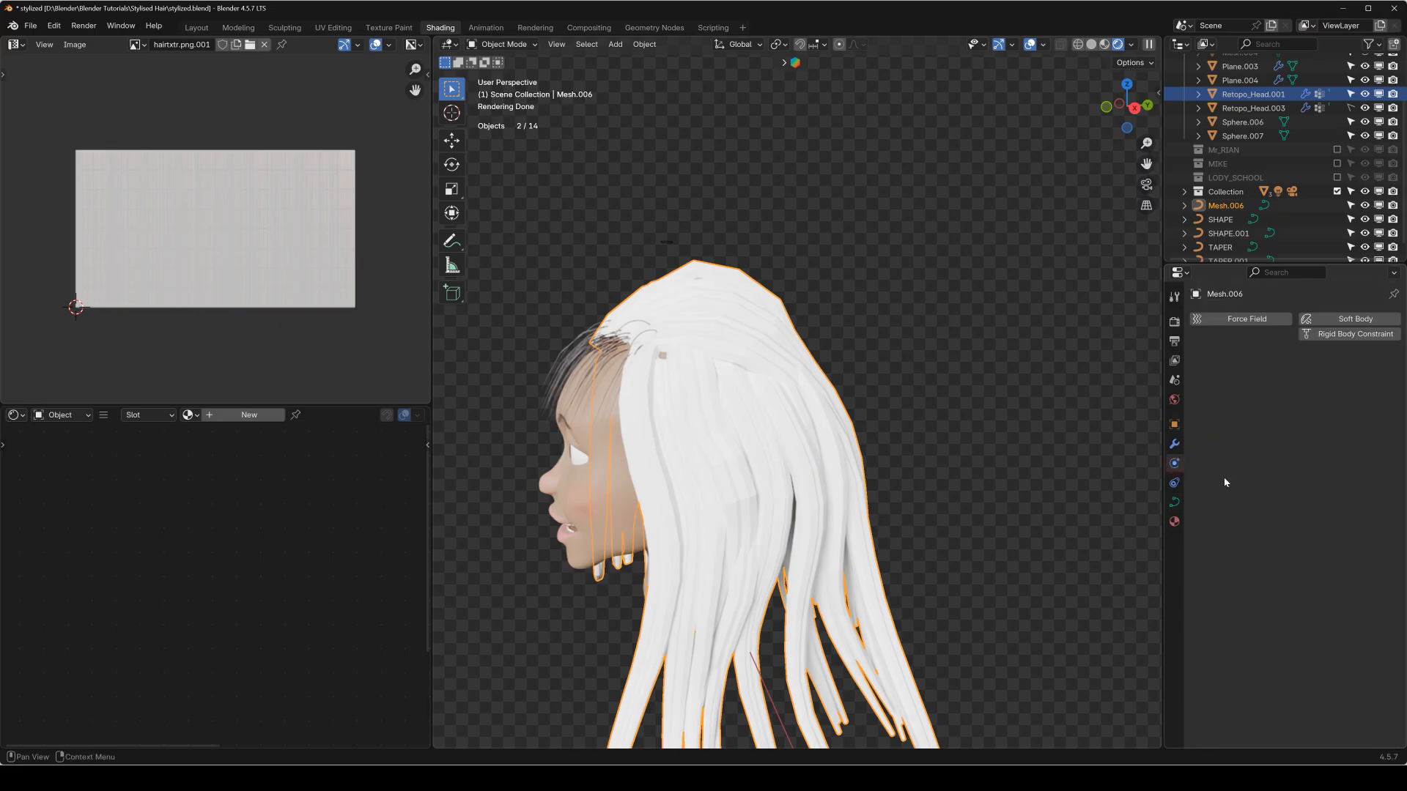
middle_click_drag(737, 361, 832, 395)
left_click(724, 368)
scroll(820, 389, "down", 1)
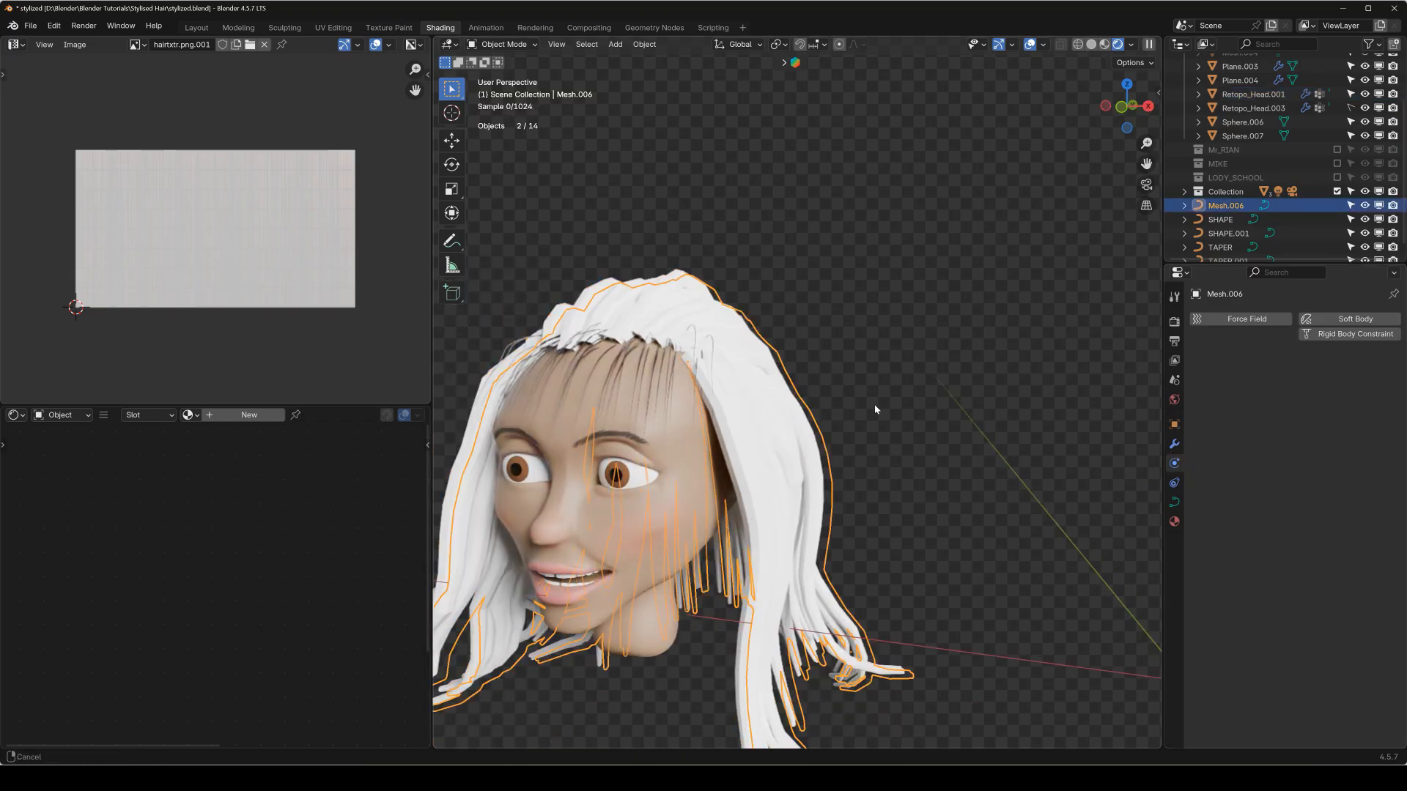
Examine the front hairline from both sides for gaps, switching the viewport from rendered to solid shading.
scroll(876, 411, "up", 2)
scroll(821, 372, "up", 6)
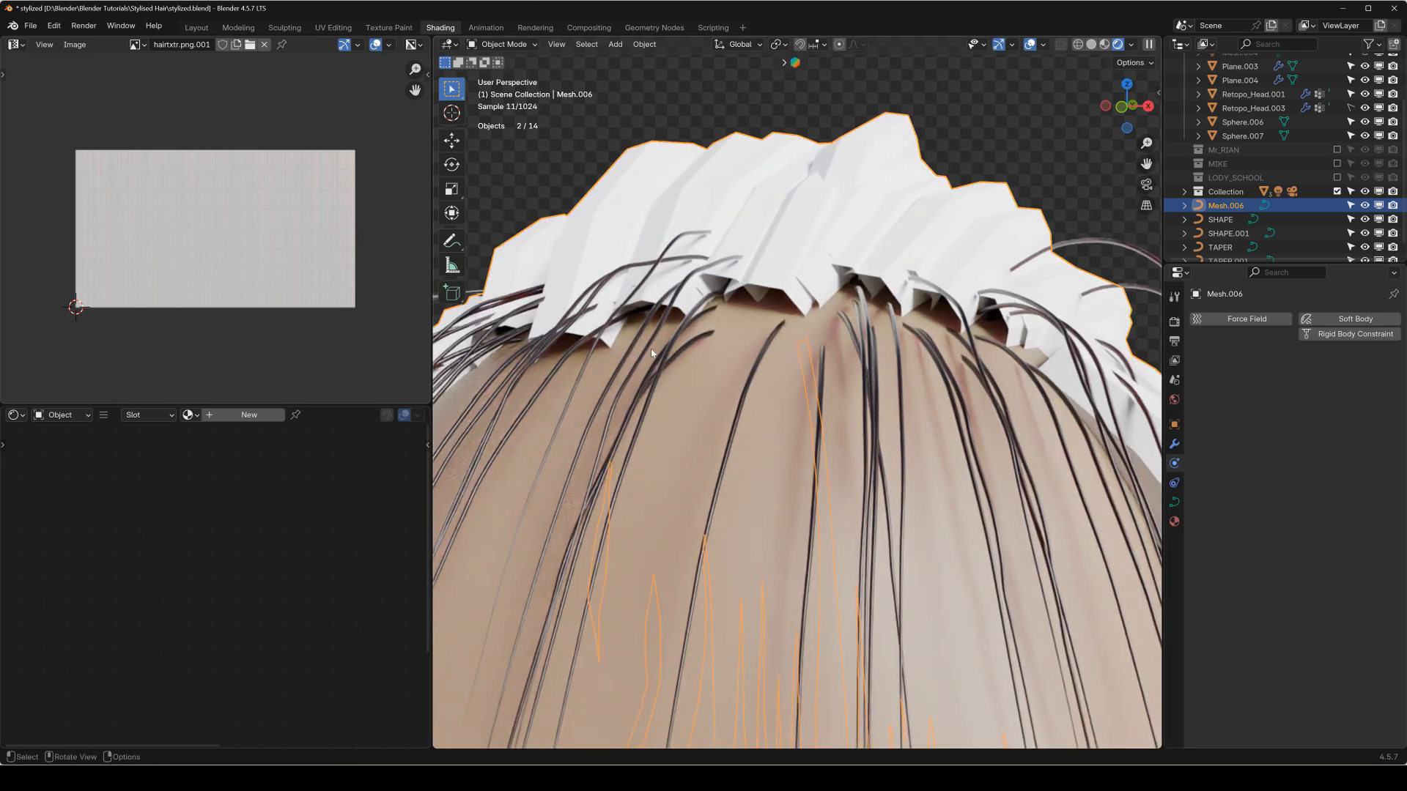
middle_click_drag(652, 354, 656, 383)
scroll(656, 383, "down", 4)
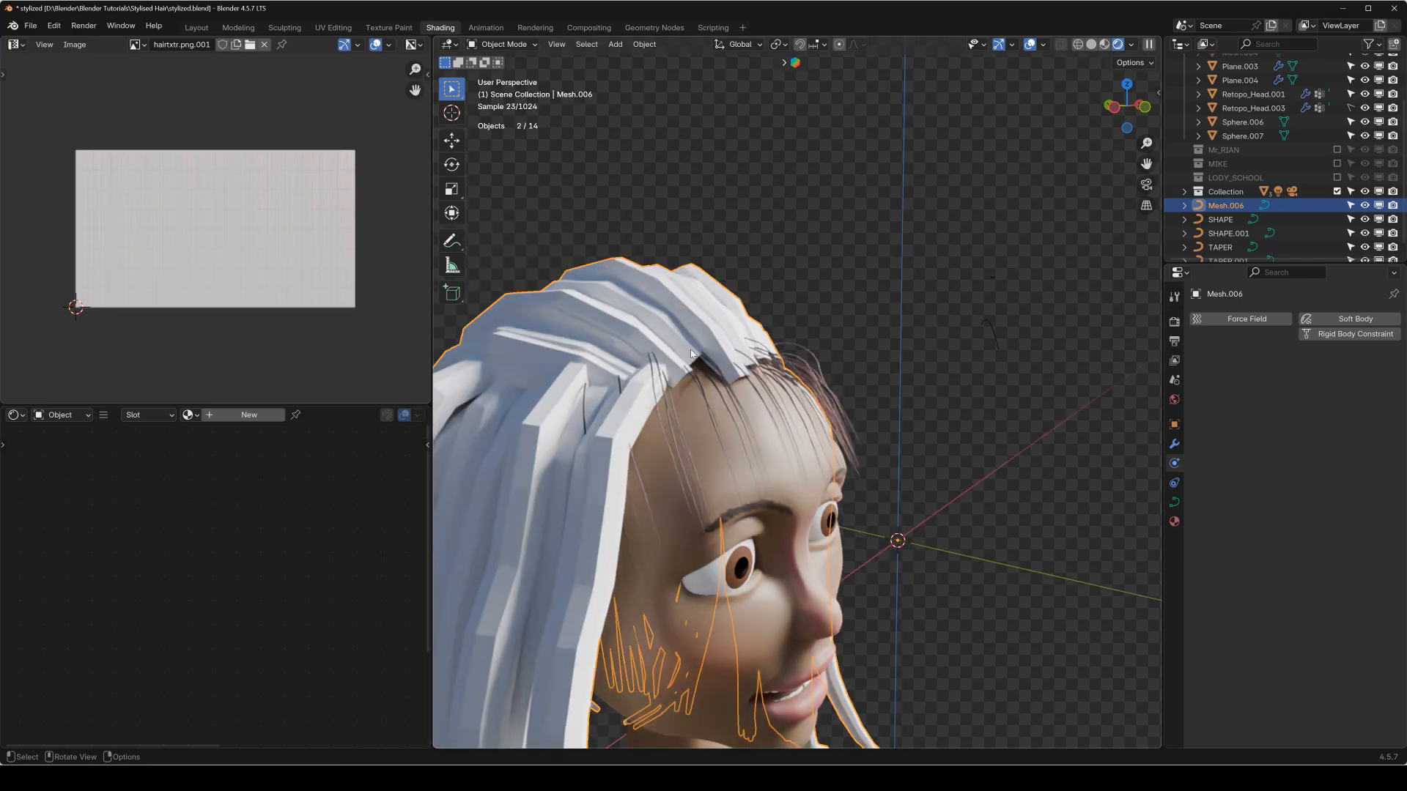
left_click(1092, 45)
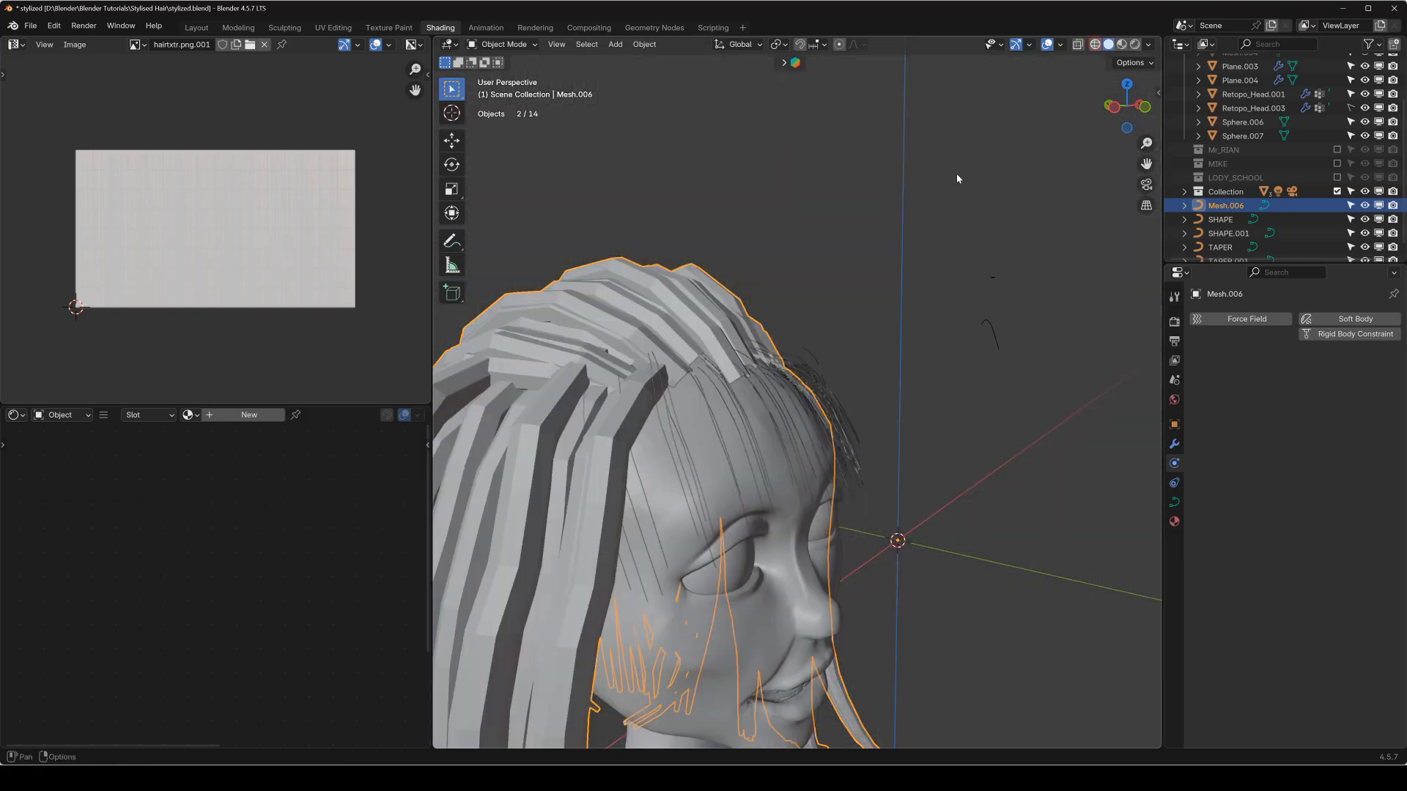
middle_click_drag(666, 320, 711, 309)
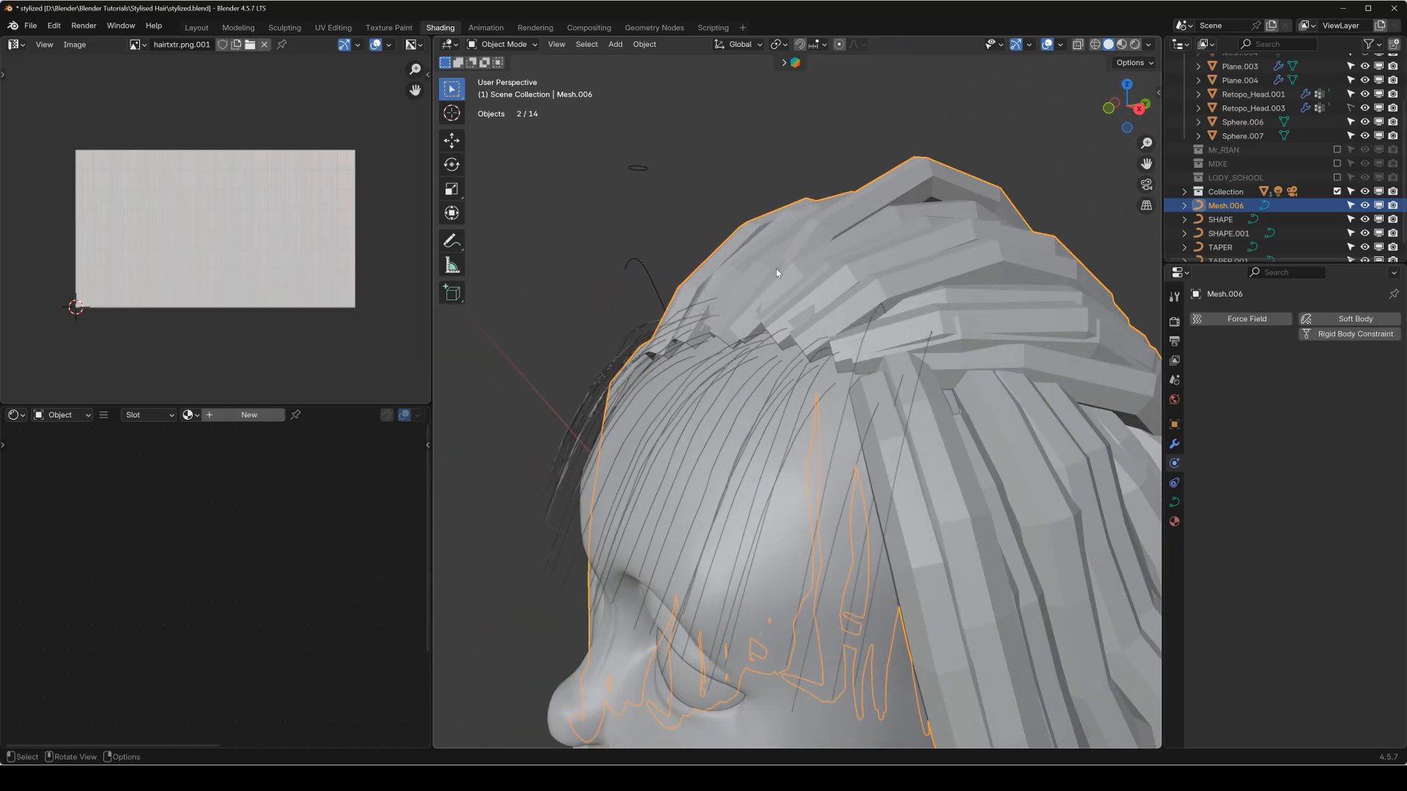
scroll(780, 296, "down", 2)
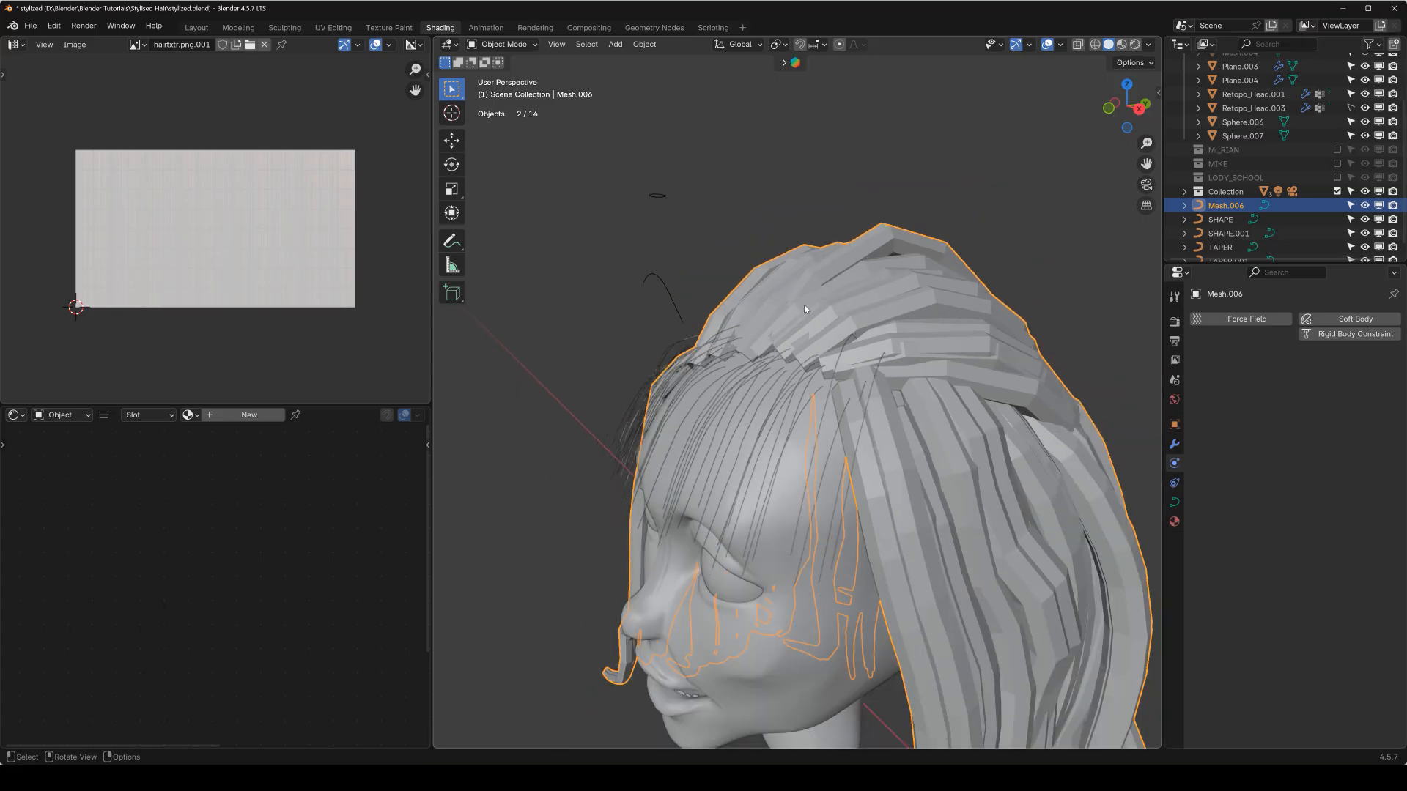
Reveal the hidden objects and delete the hair curve object at the side of the head.
left_click(1351, 108)
scroll(1352, 110, "down", 1)
key("KP_1")
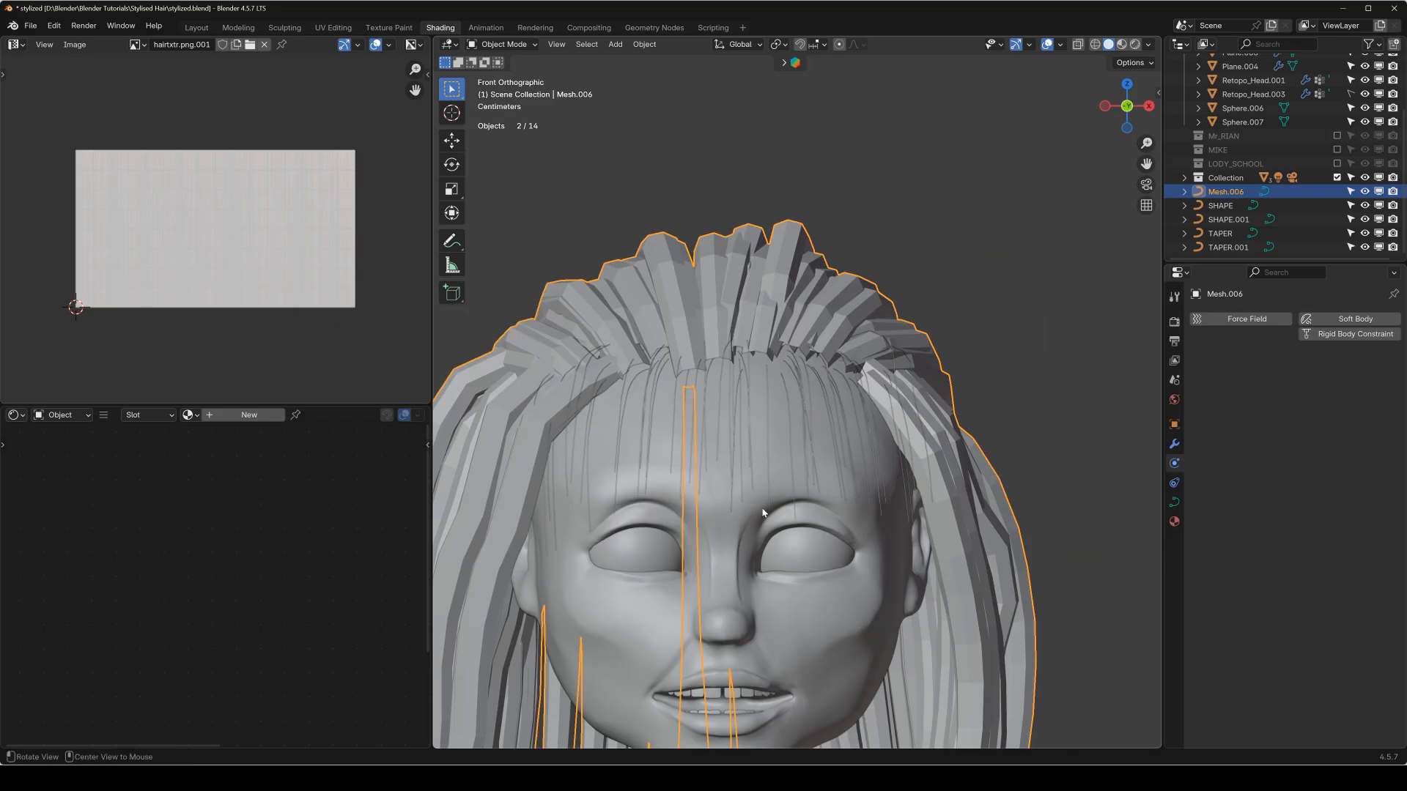
key("alt+h")
left_click(934, 336)
key("x")
left_click(822, 396)
middle_click_drag(768, 406, 809, 389)
scroll(767, 394, "up", 5)
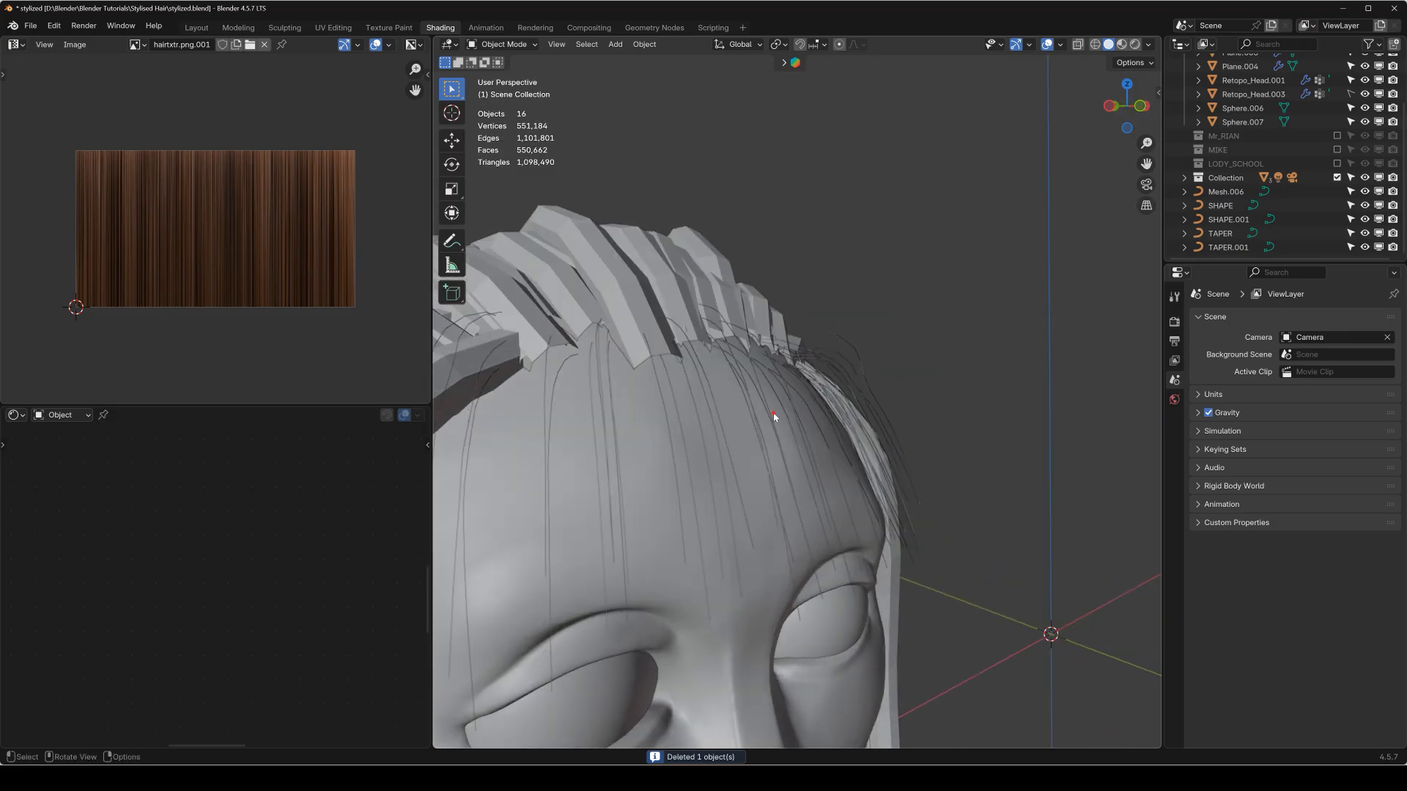
Delete the beveled Mesh.006 back-hair curve from the head.
left_click(775, 416)
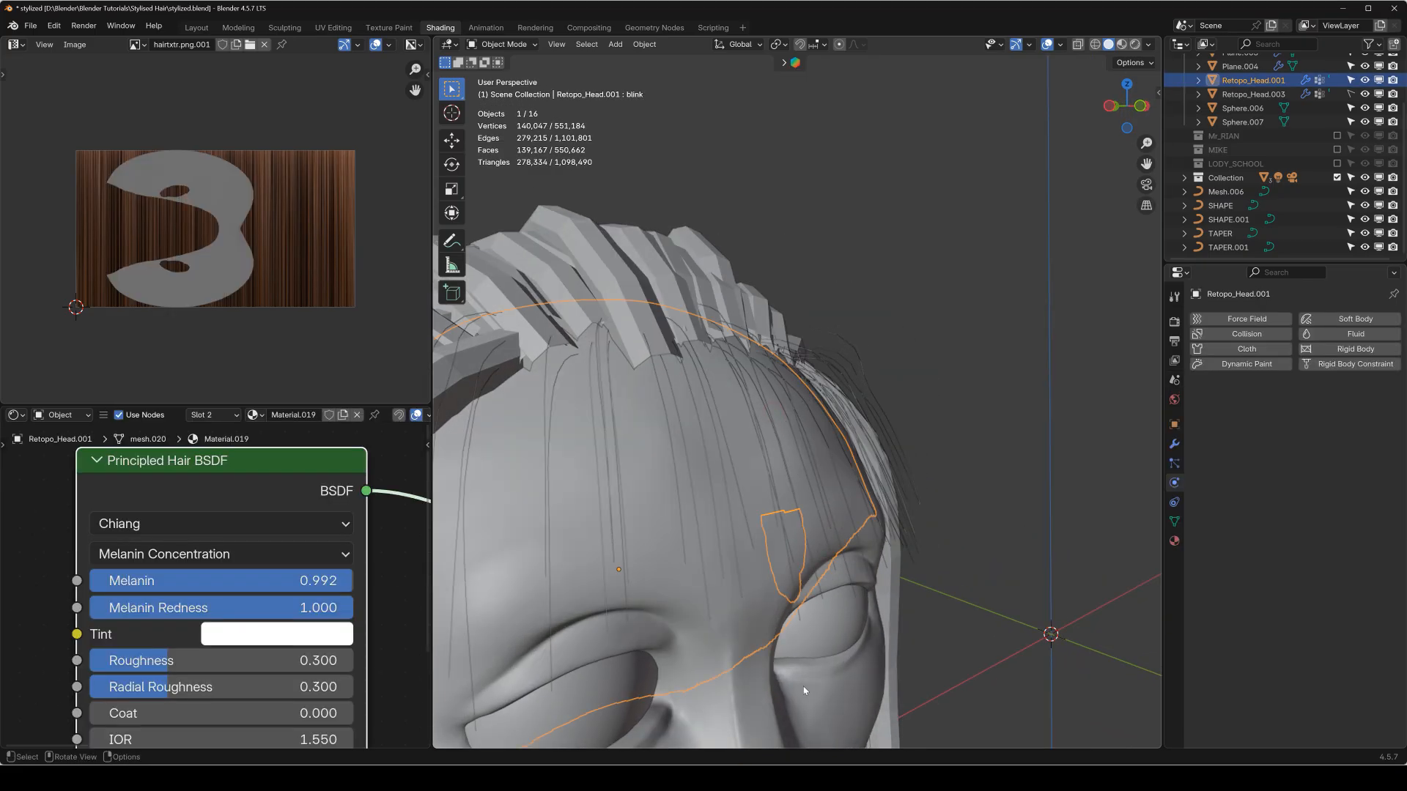
left_click(833, 678)
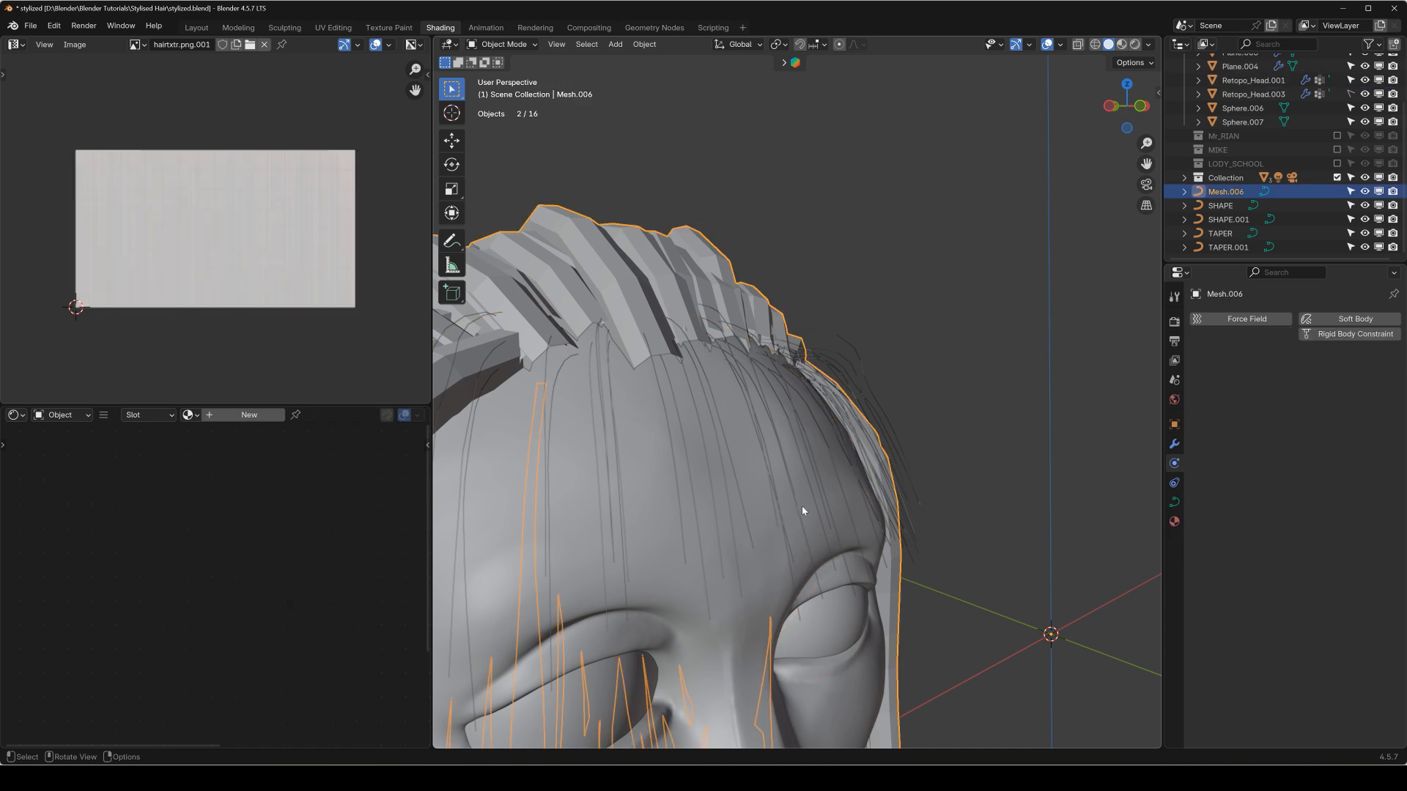
scroll(748, 573, "down", 5)
middle_click_drag(732, 582, 746, 554)
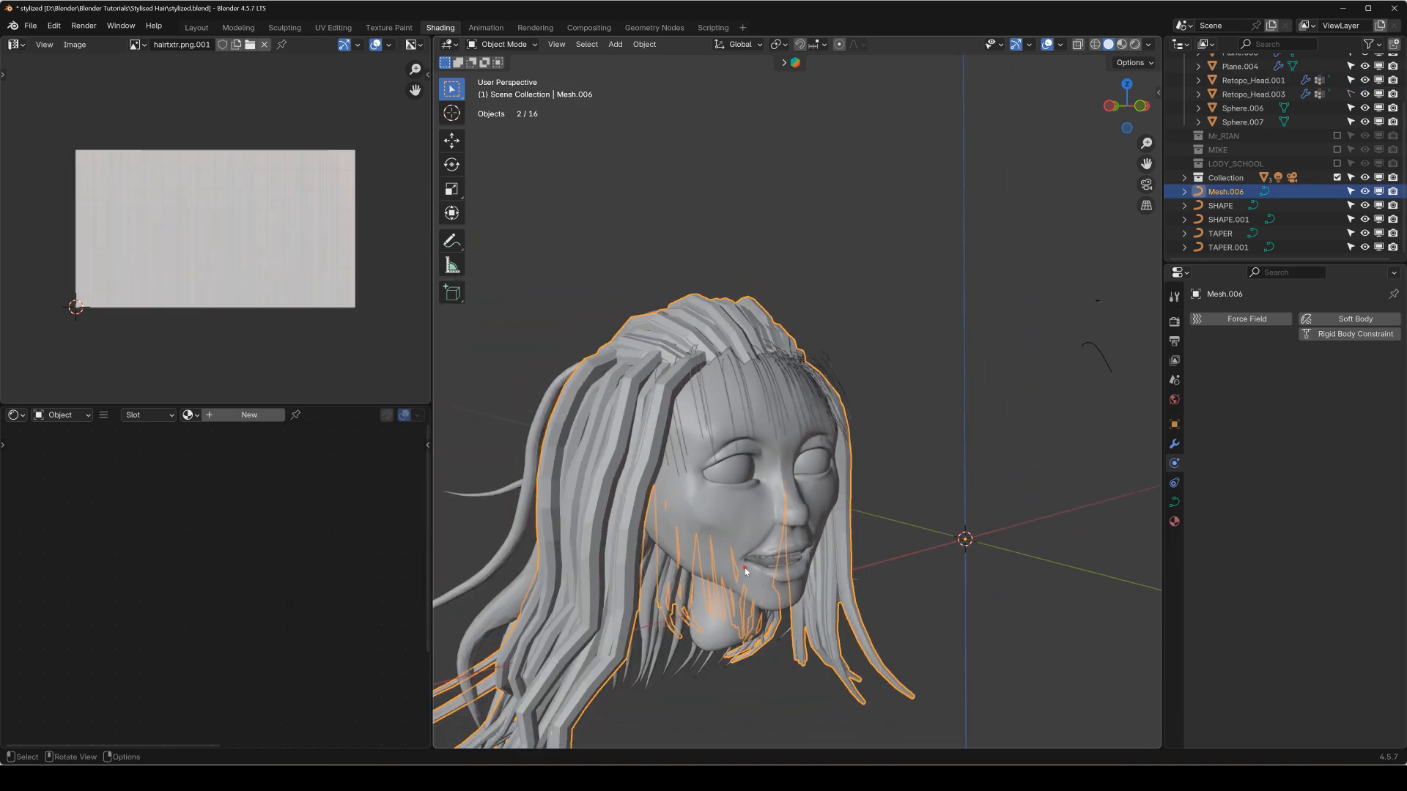
left_click(746, 555)
scroll(768, 429, "up", 3)
left_click(768, 430)
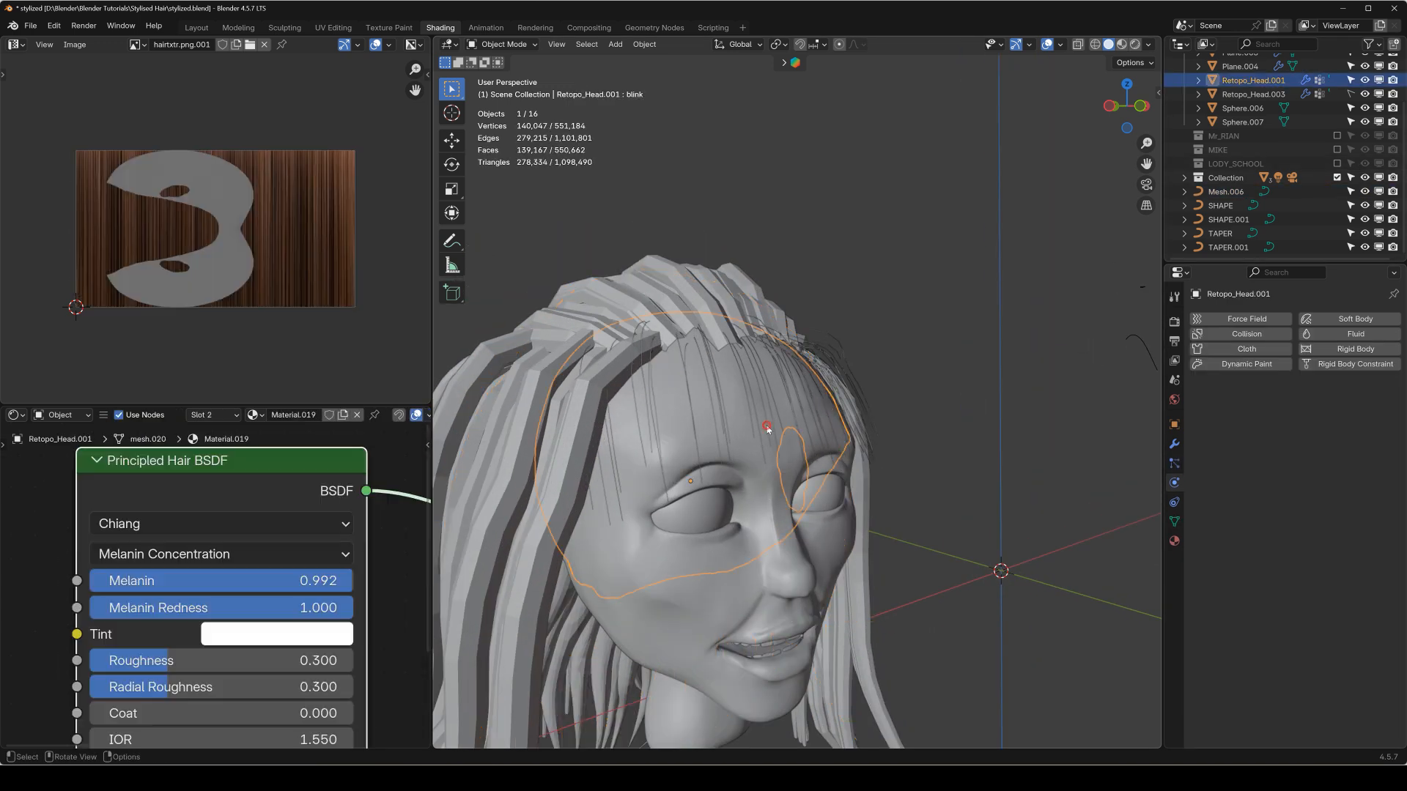
middle_click_drag(754, 389, 693, 408)
scroll(758, 307, "up", 4)
middle_click_drag(758, 306, 795, 410)
left_click(767, 332)
key("x")
left_click(753, 324)
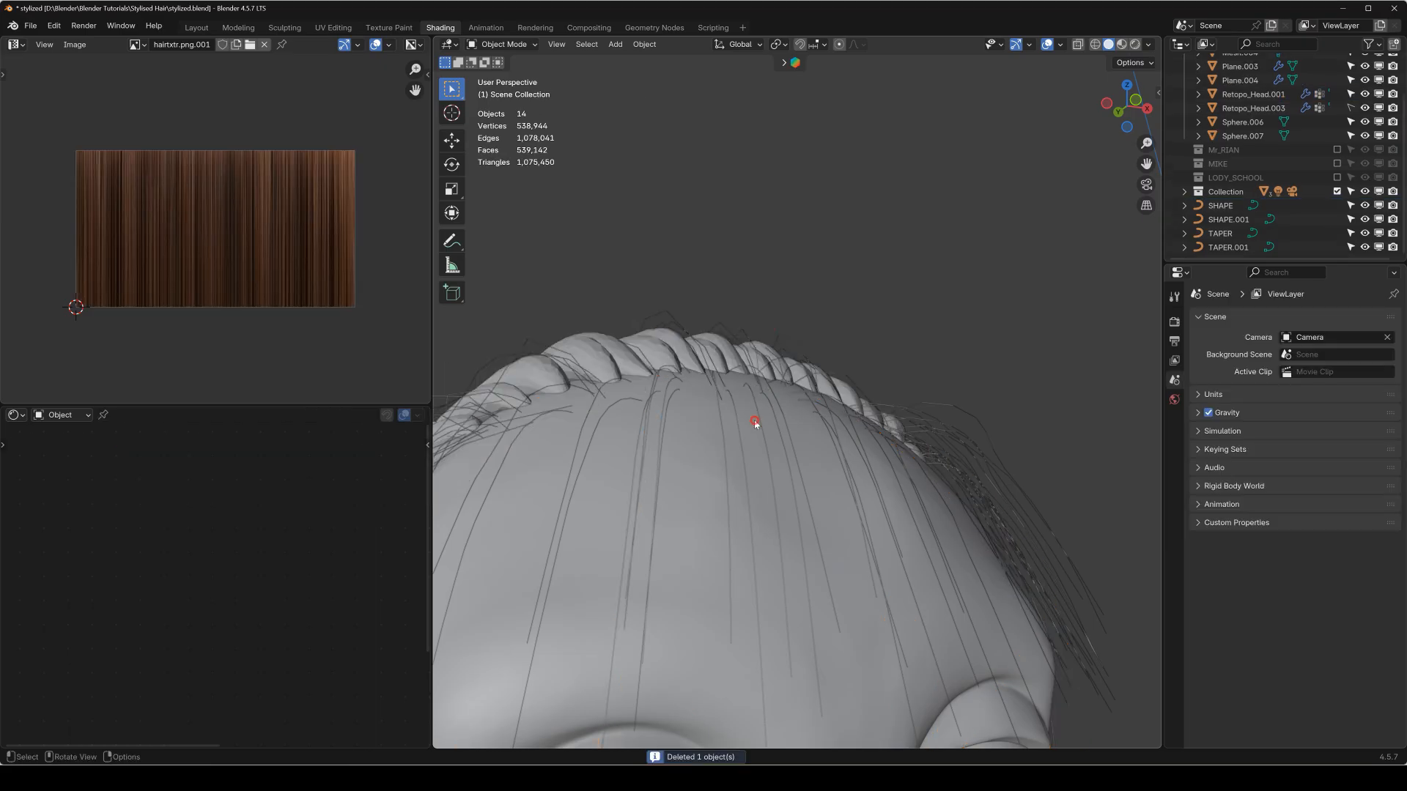
Enter Particle Edit on Retopo_Head.001 with ParticleSystem.008 active and turn on X-ray display.
left_click(754, 421)
key("q")
left_click(637, 533)
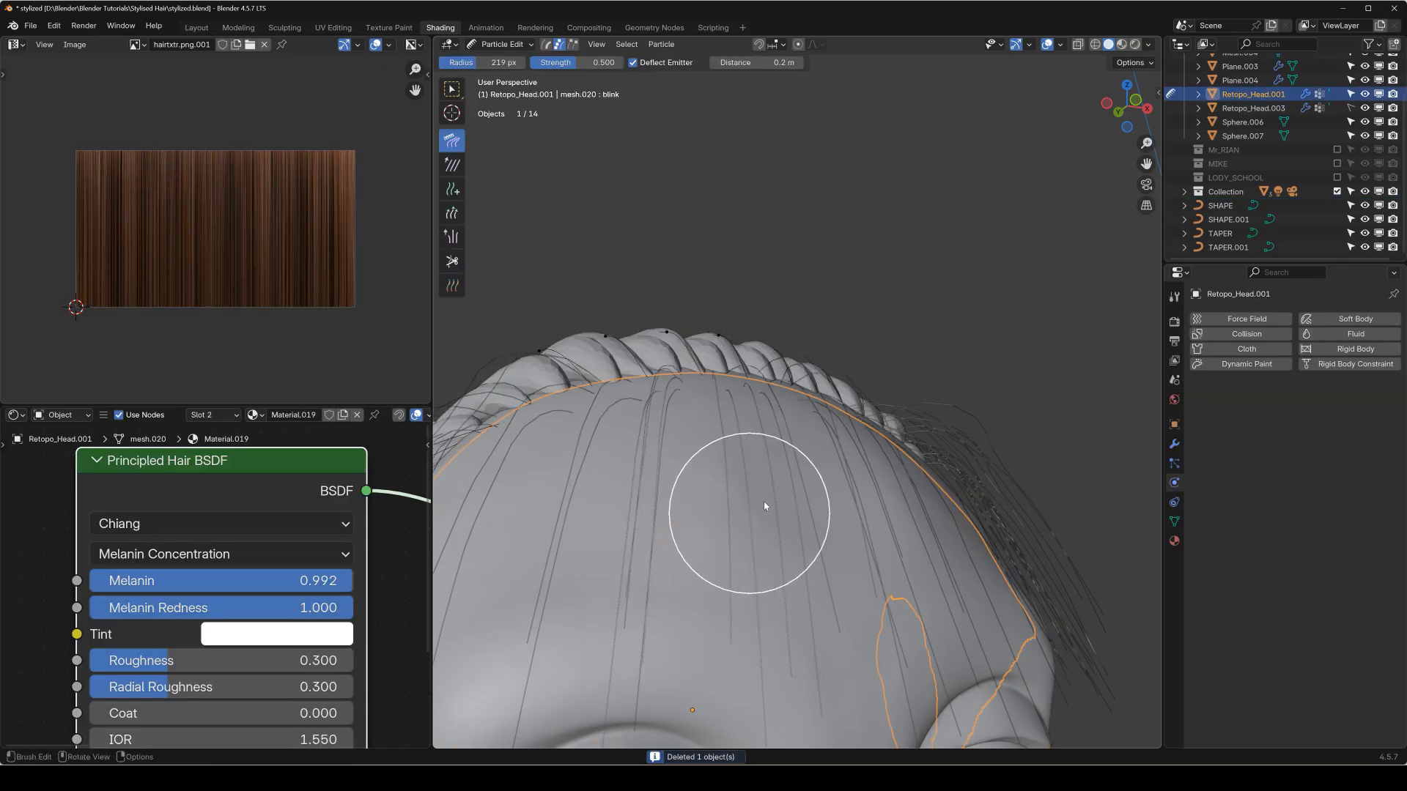
left_click(1174, 464)
left_click(1247, 364)
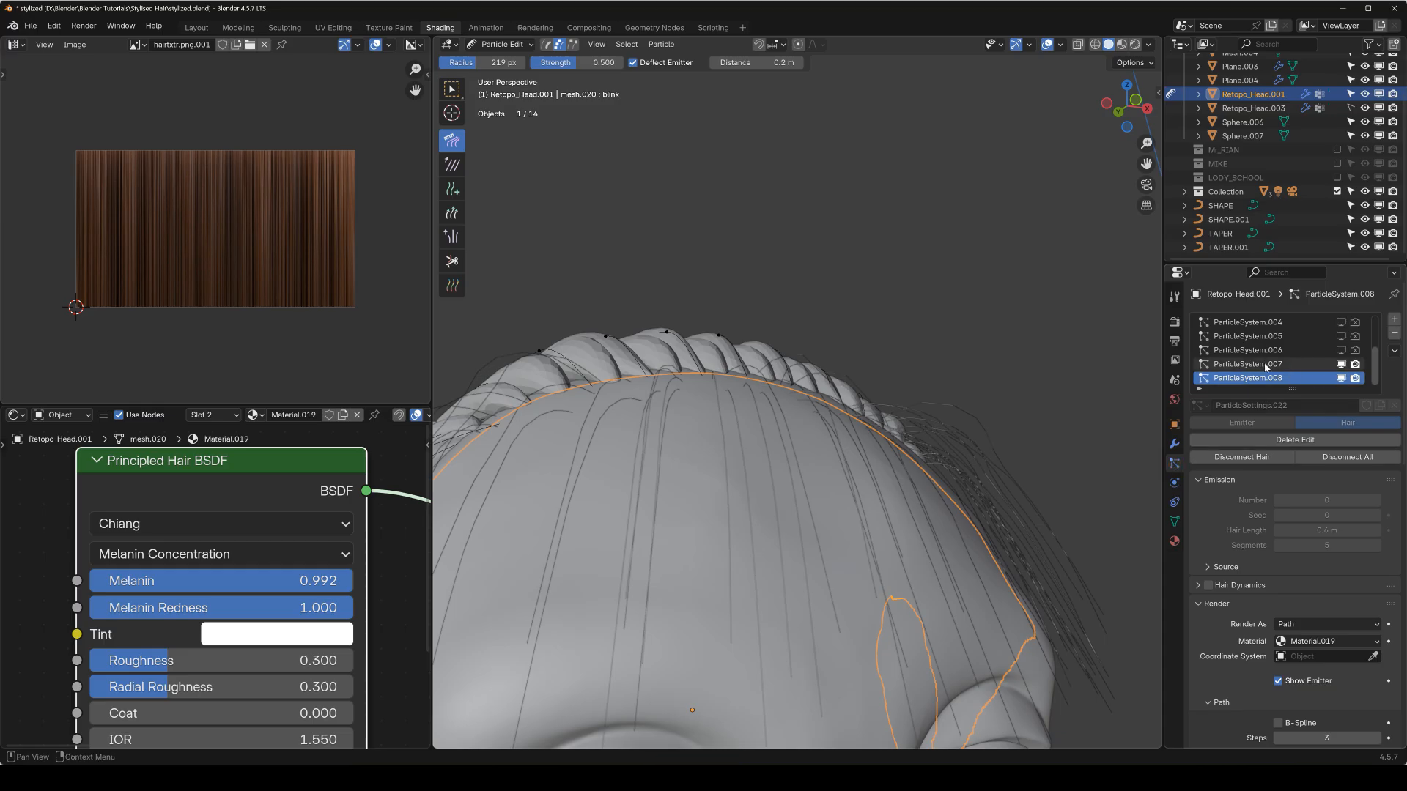
left_click(1258, 379)
middle_click_drag(722, 412, 776, 393)
key("alt+z")
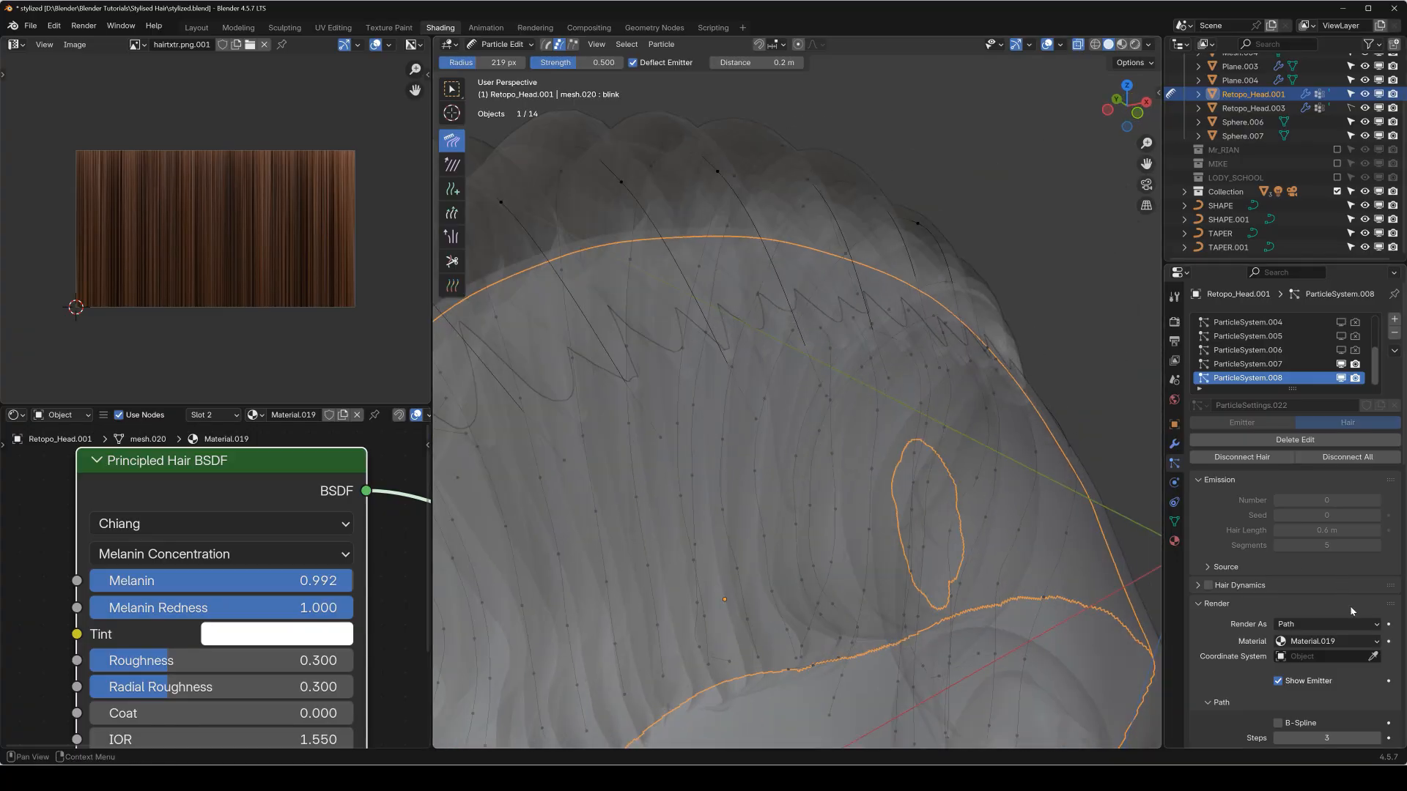
scroll(1219, 627, "down", 3)
scroll(1221, 628, "down", 1)
scroll(1219, 622, "up", 3)
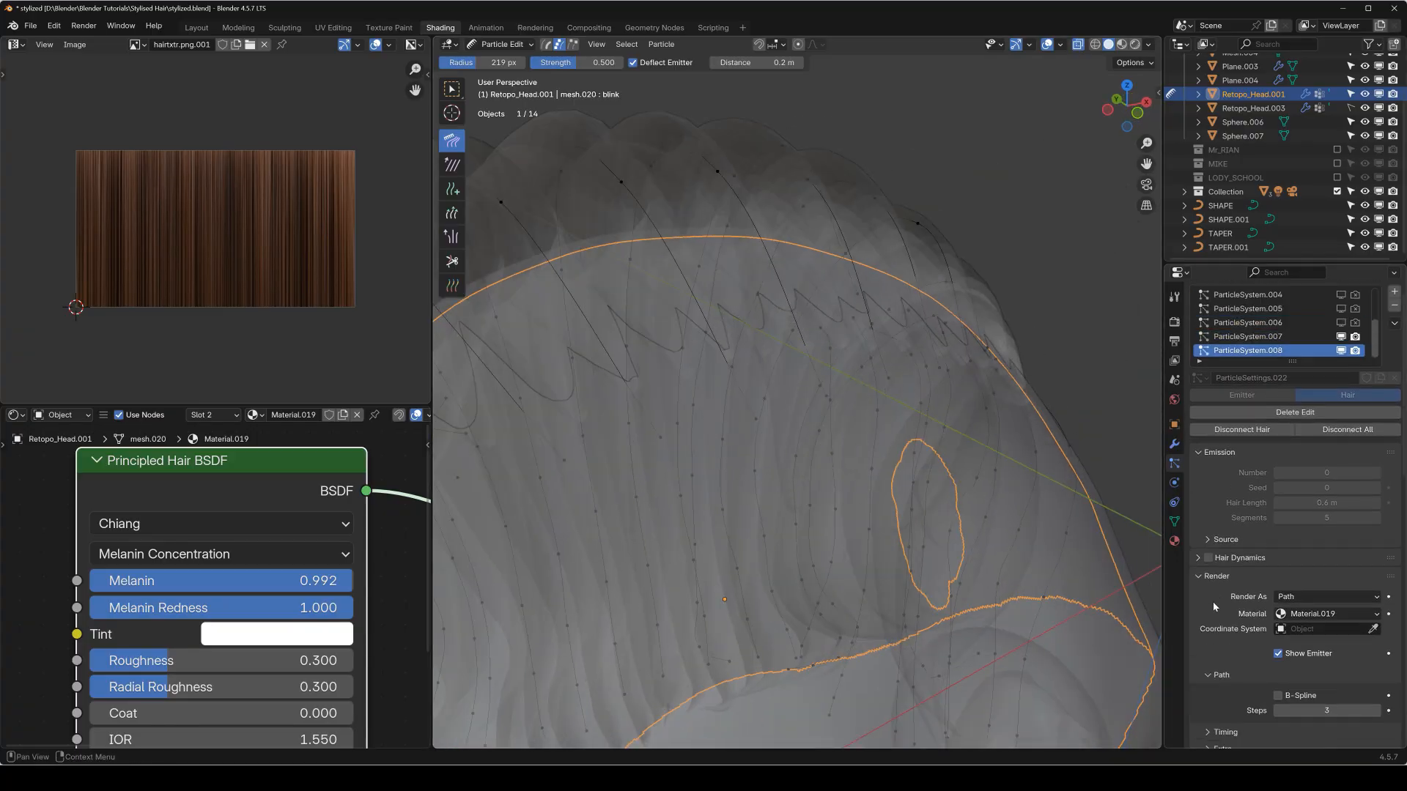
scroll(1223, 656, "down", 1)
scroll(1223, 658, "down", 6)
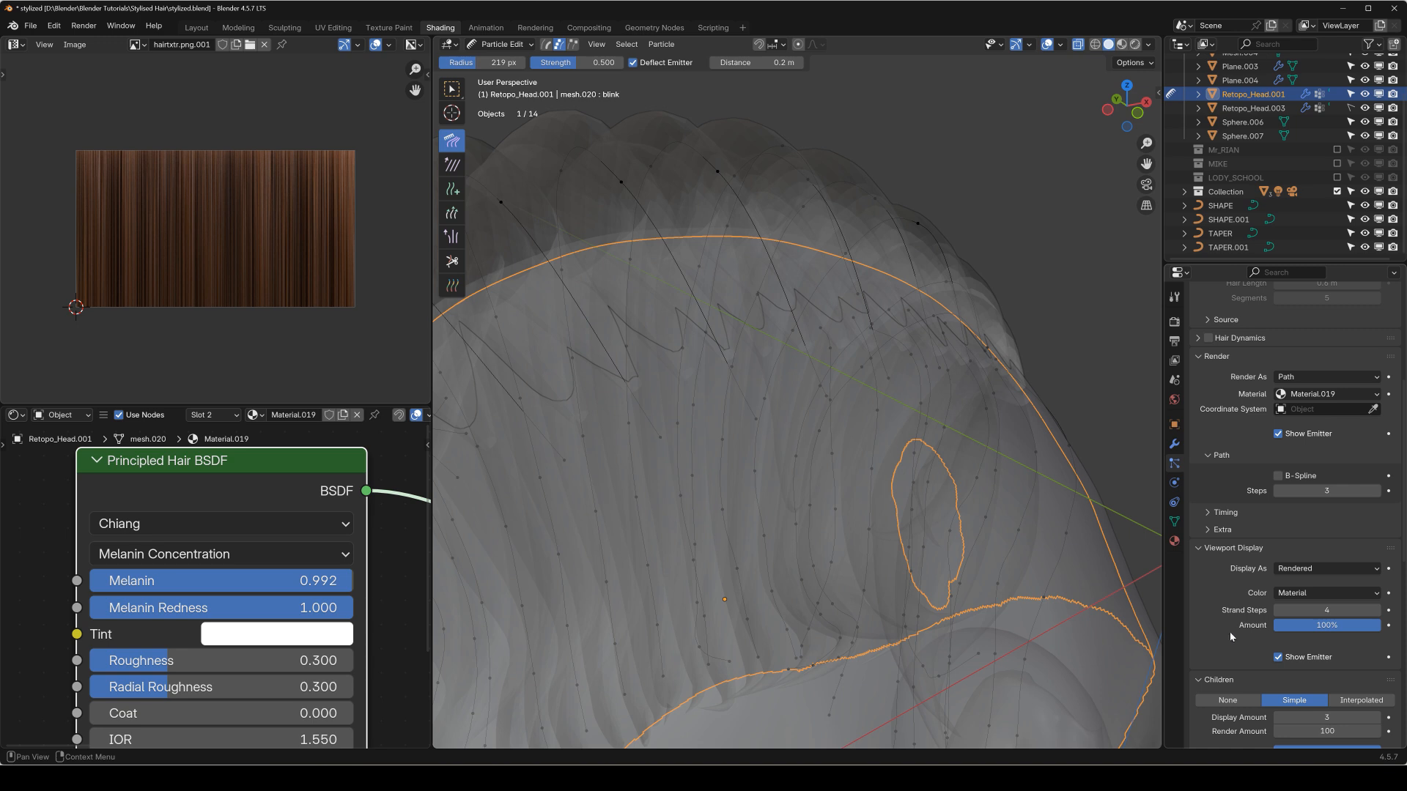
Box-select the points of the back-hair strands along the front hairline, above the forehead.
mouse_move(757, 396)
middle_mouse_down()
mouse_move(870, 371)
mouse_move(819, 398)
mouse_move(848, 355)
mouse_move(811, 411)
mouse_move(870, 372)
mouse_move(815, 365)
mouse_move(703, 415)
mouse_move(764, 352)
mouse_move(795, 389)
mouse_move(870, 341)
middle_mouse_up()
key("shift+space")
key("b")
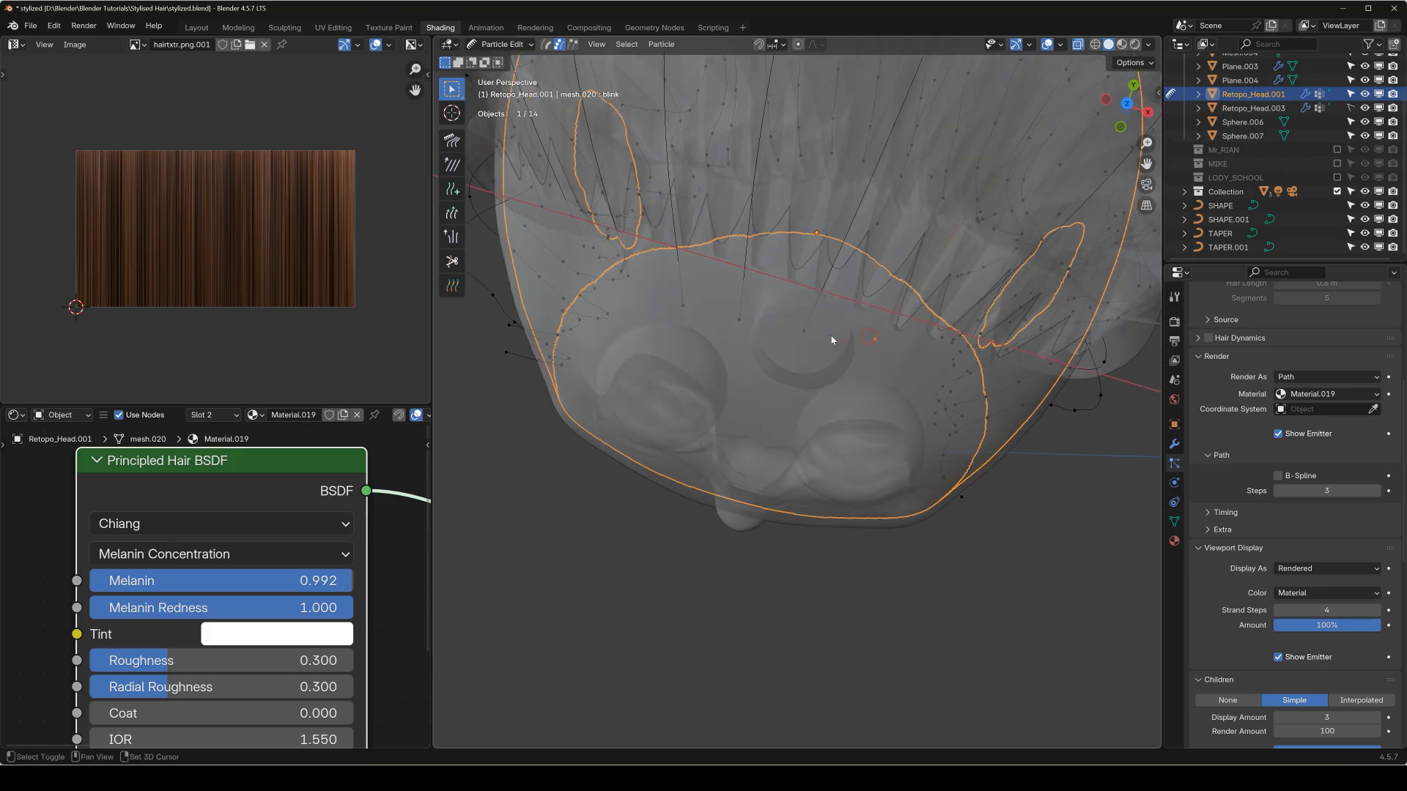
middle_click_drag(655, 309, 617, 382)
middle_click_drag(588, 336, 850, 322)
middle_click_drag(742, 316, 616, 333)
key("KP_1")
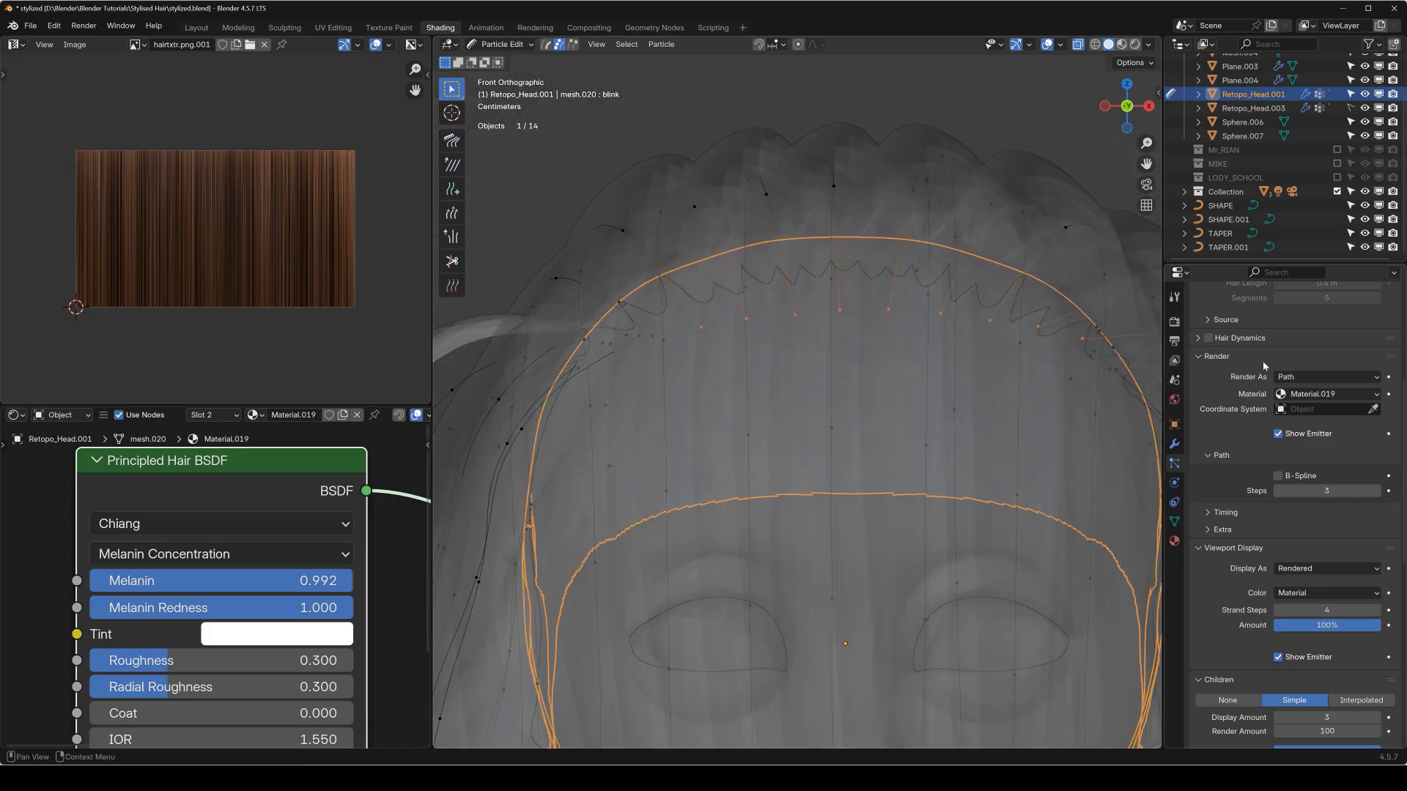
Show the particle editing options and move the selected hairline points slightly backward and down in the right side view.
key("shift+space")
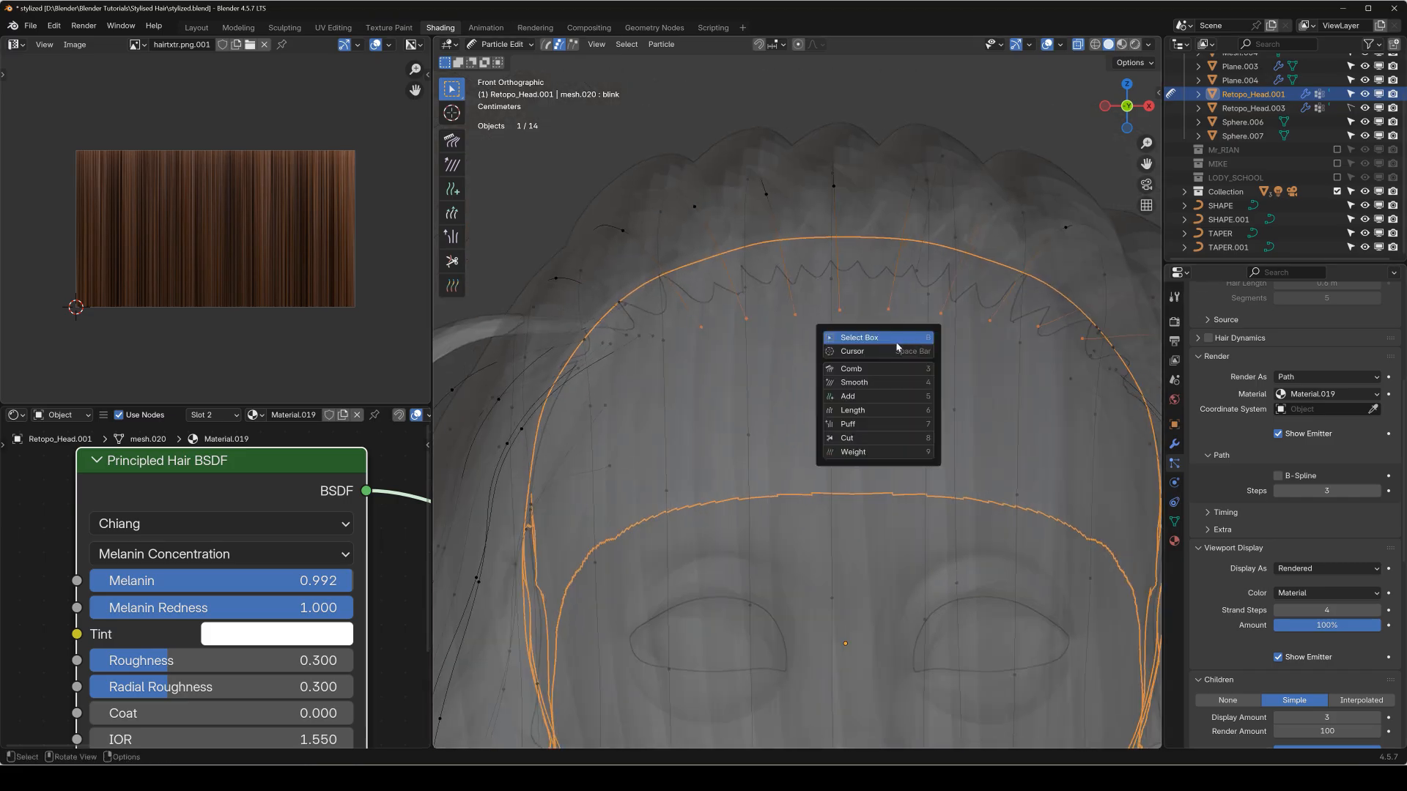
left_click(892, 338)
left_click(1175, 297)
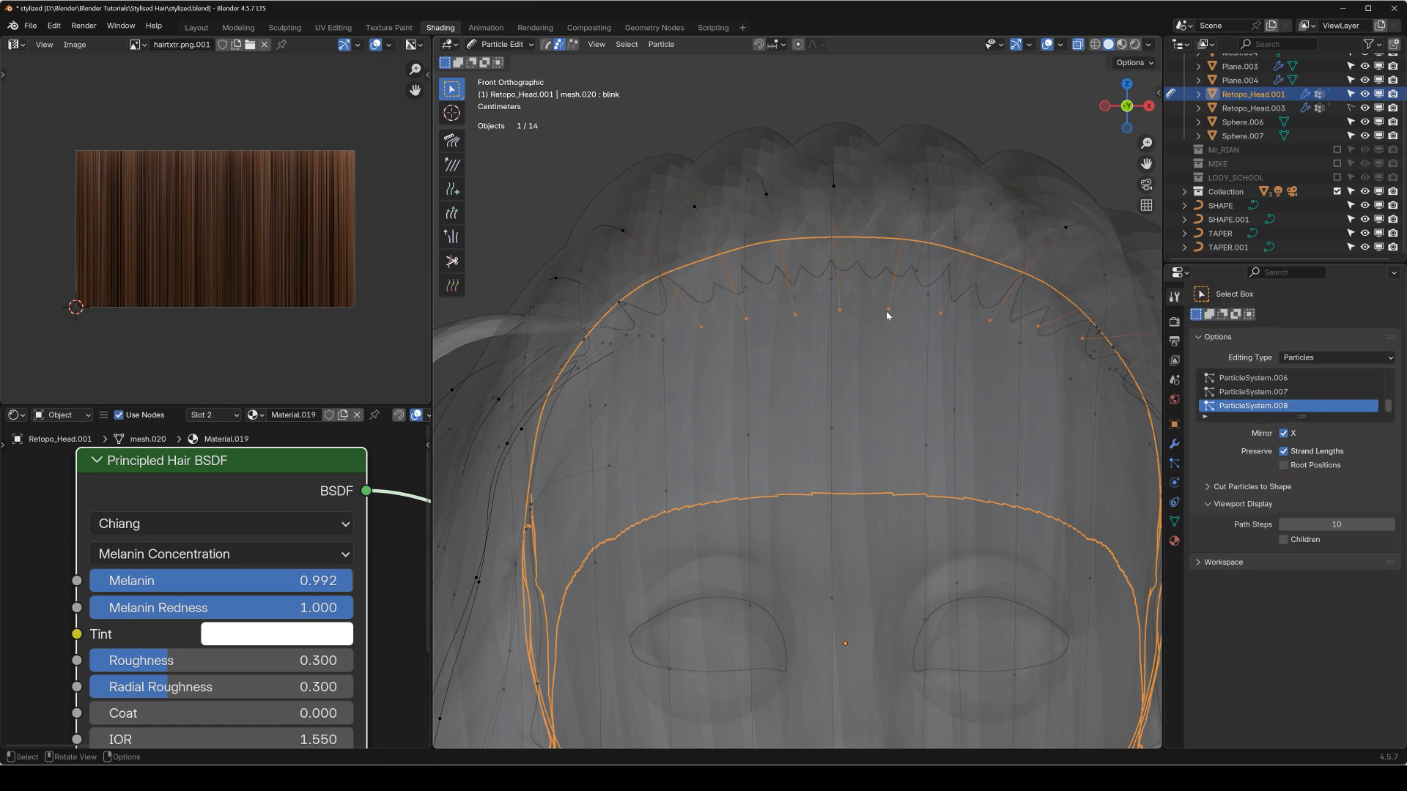
key("KP_3")
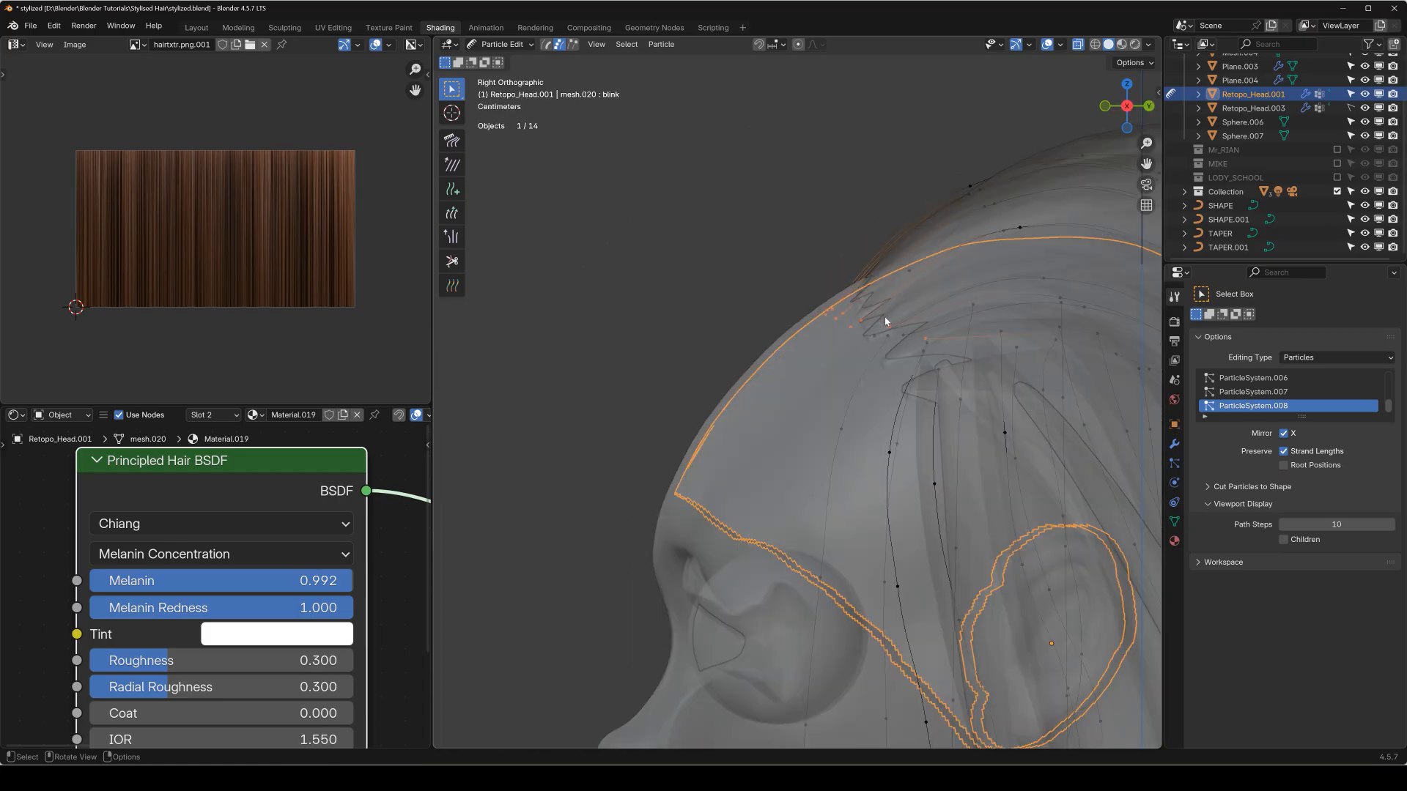
middle_click_drag(888, 316, 833, 304, "shift")
scroll(832, 305, "up", 2)
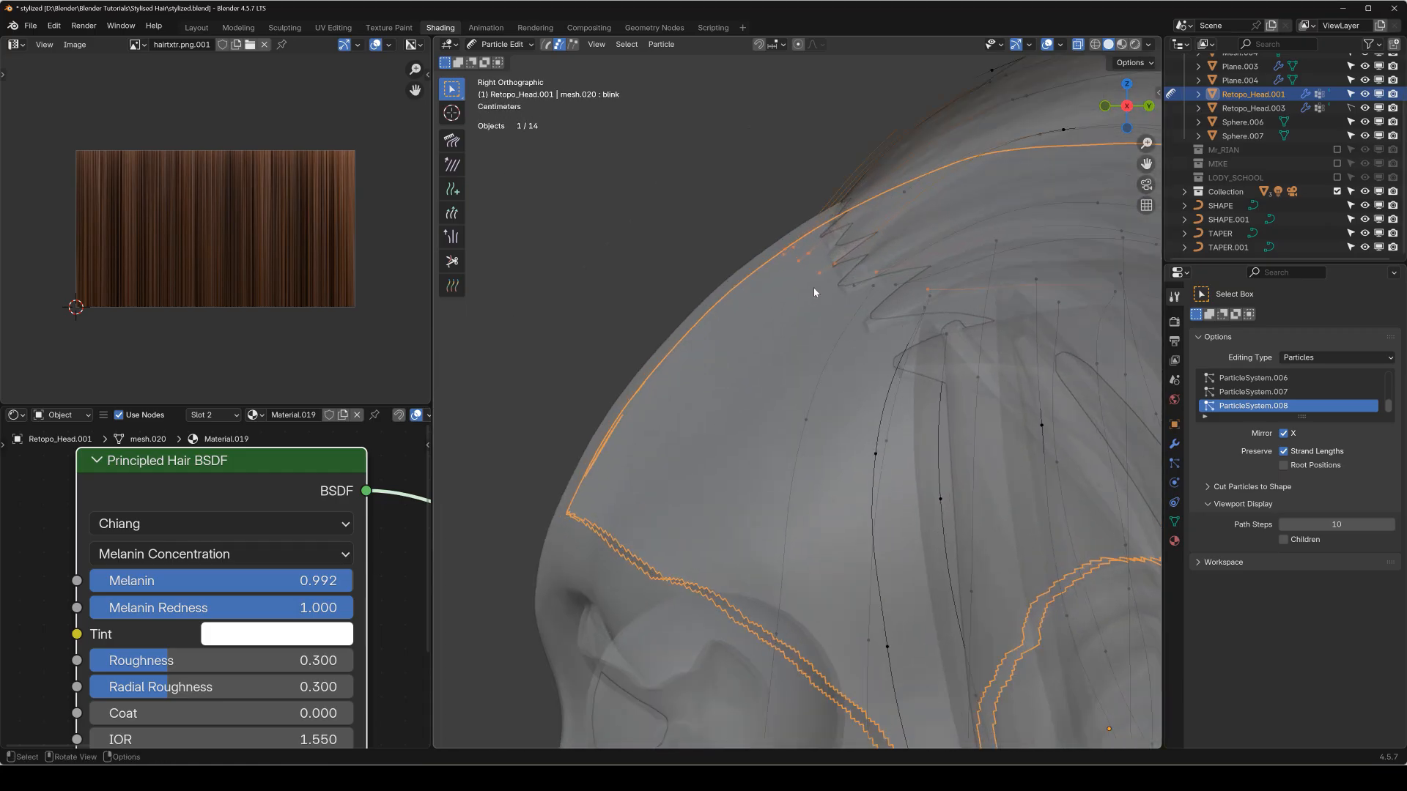
key("g")
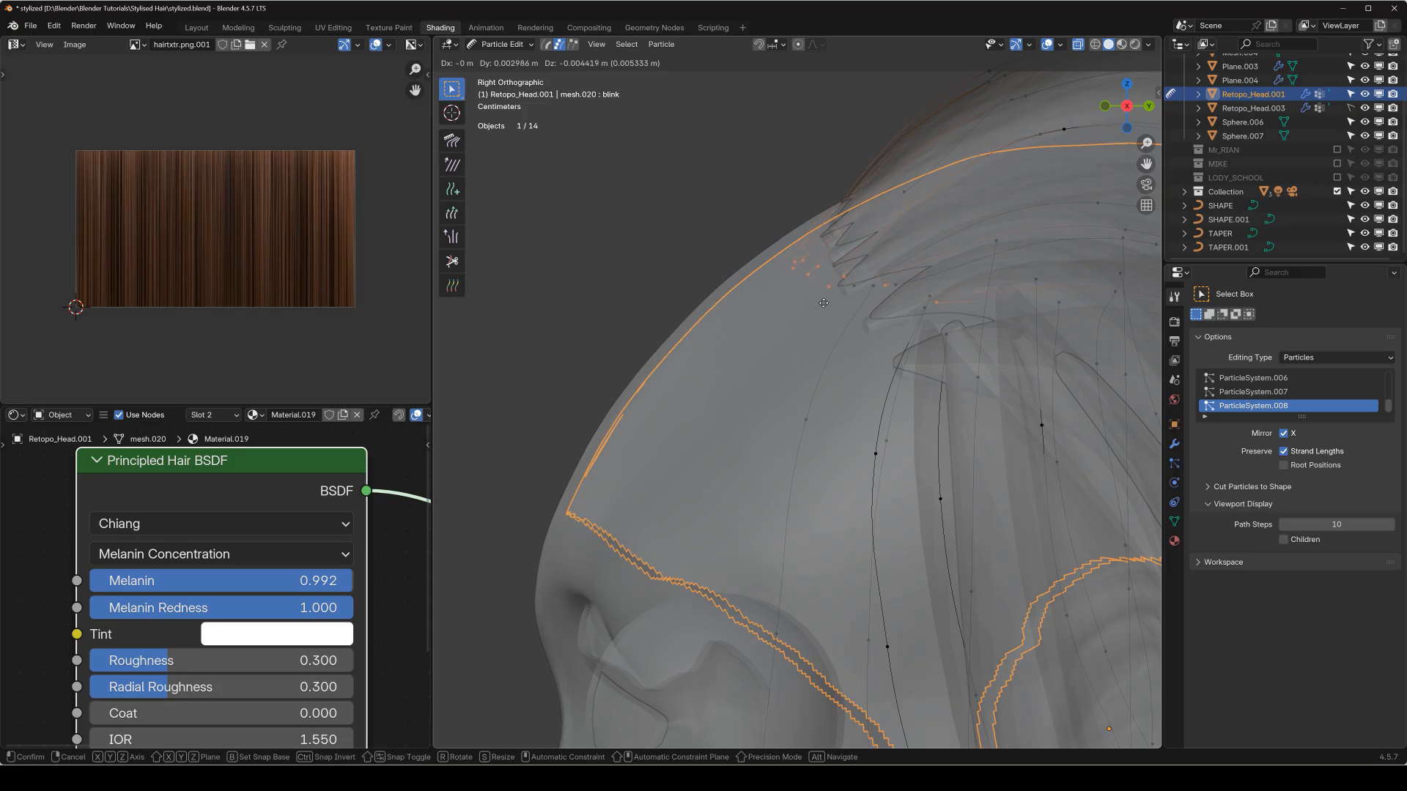
left_click(825, 308)
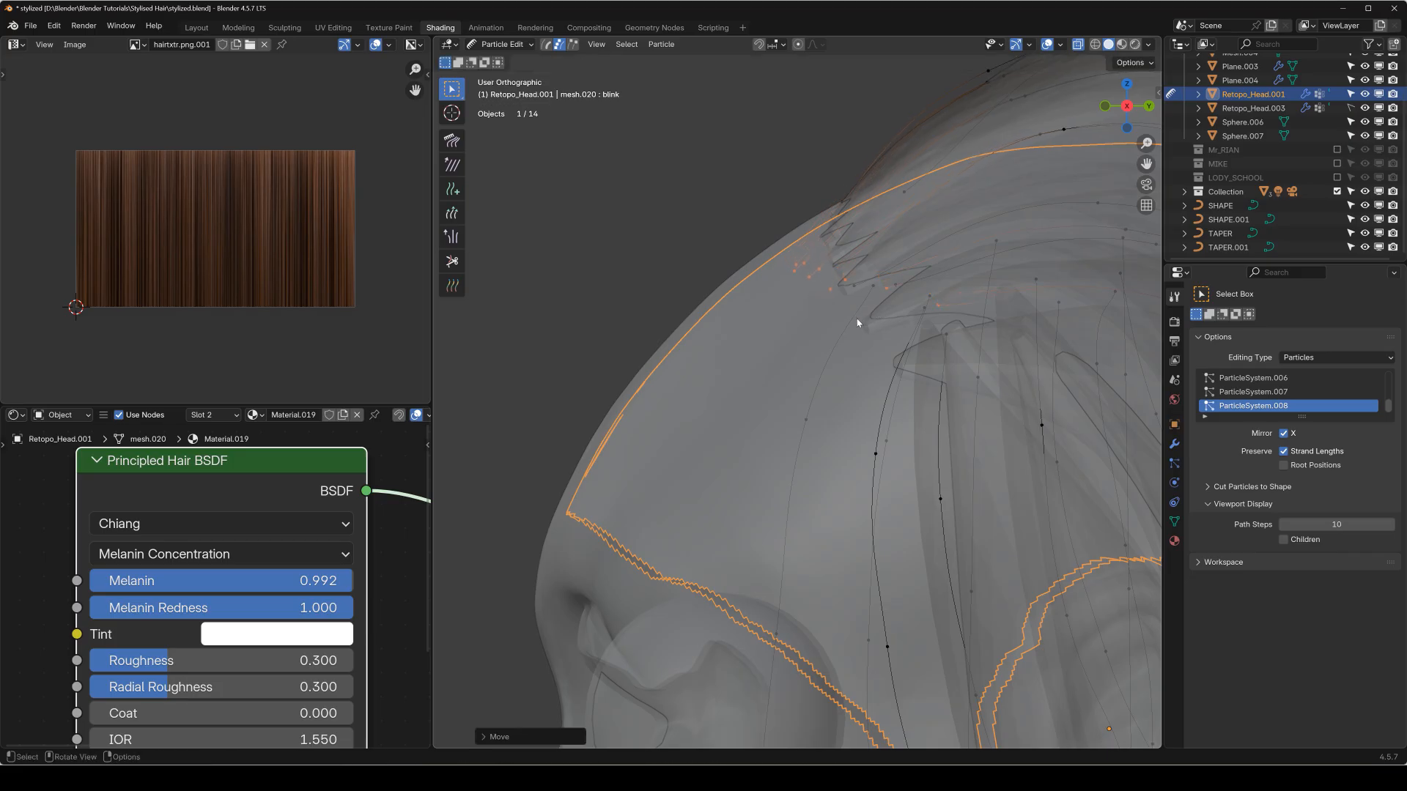
Enable preserving root positions for particle editing and turn off X-ray display.
key("KP_1")
key("Tab")
key("Tab")
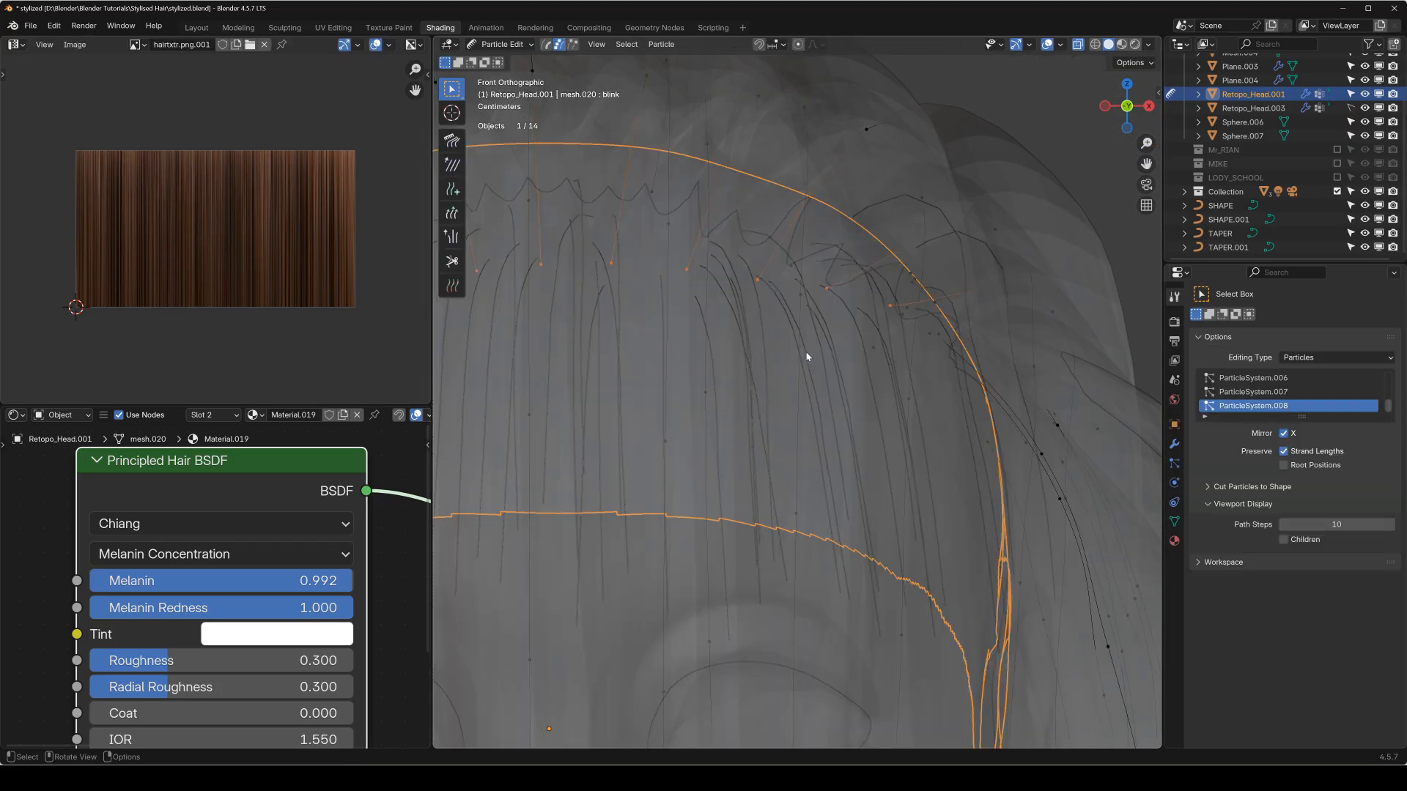
left_click(1284, 467)
scroll(794, 384, "down", 5)
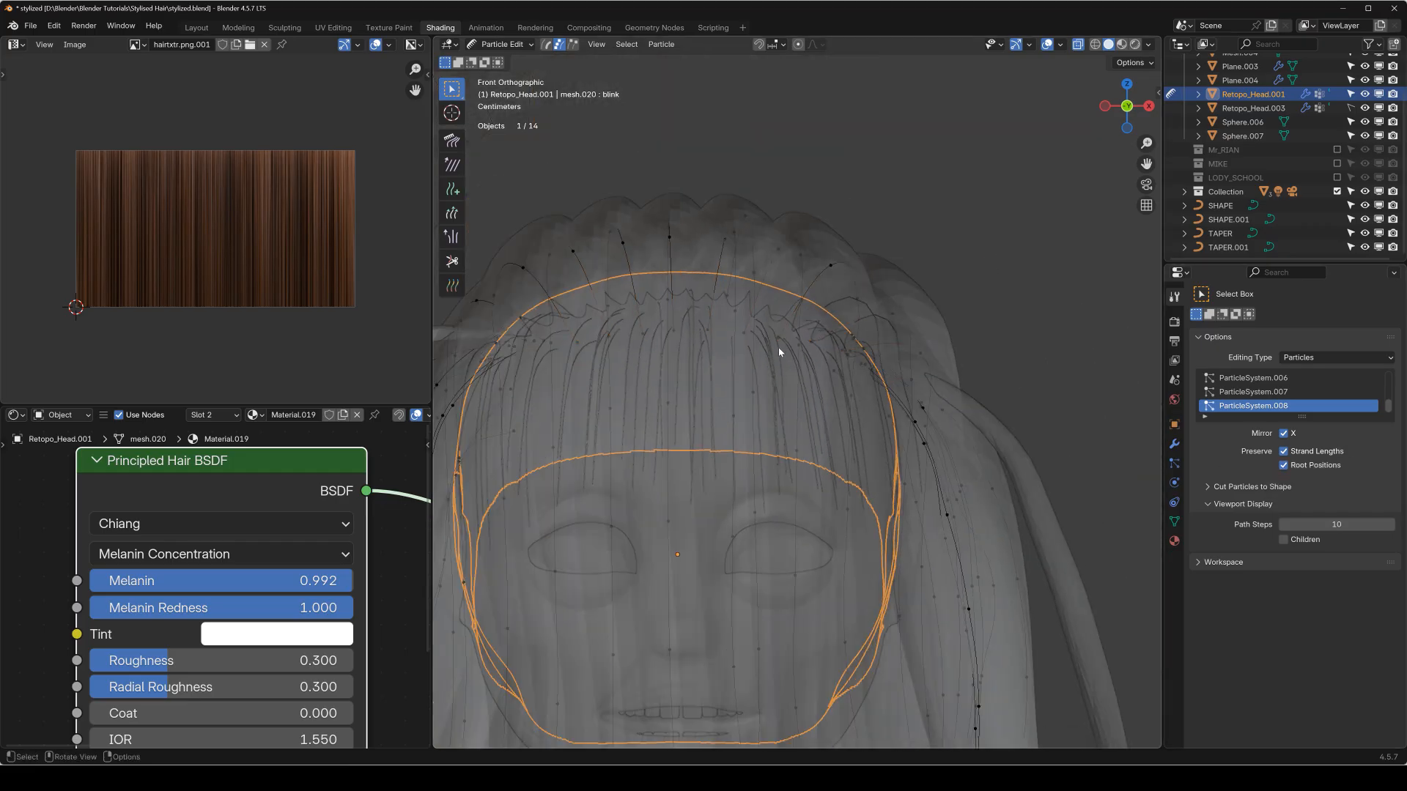
middle_click_drag(771, 296, 797, 322)
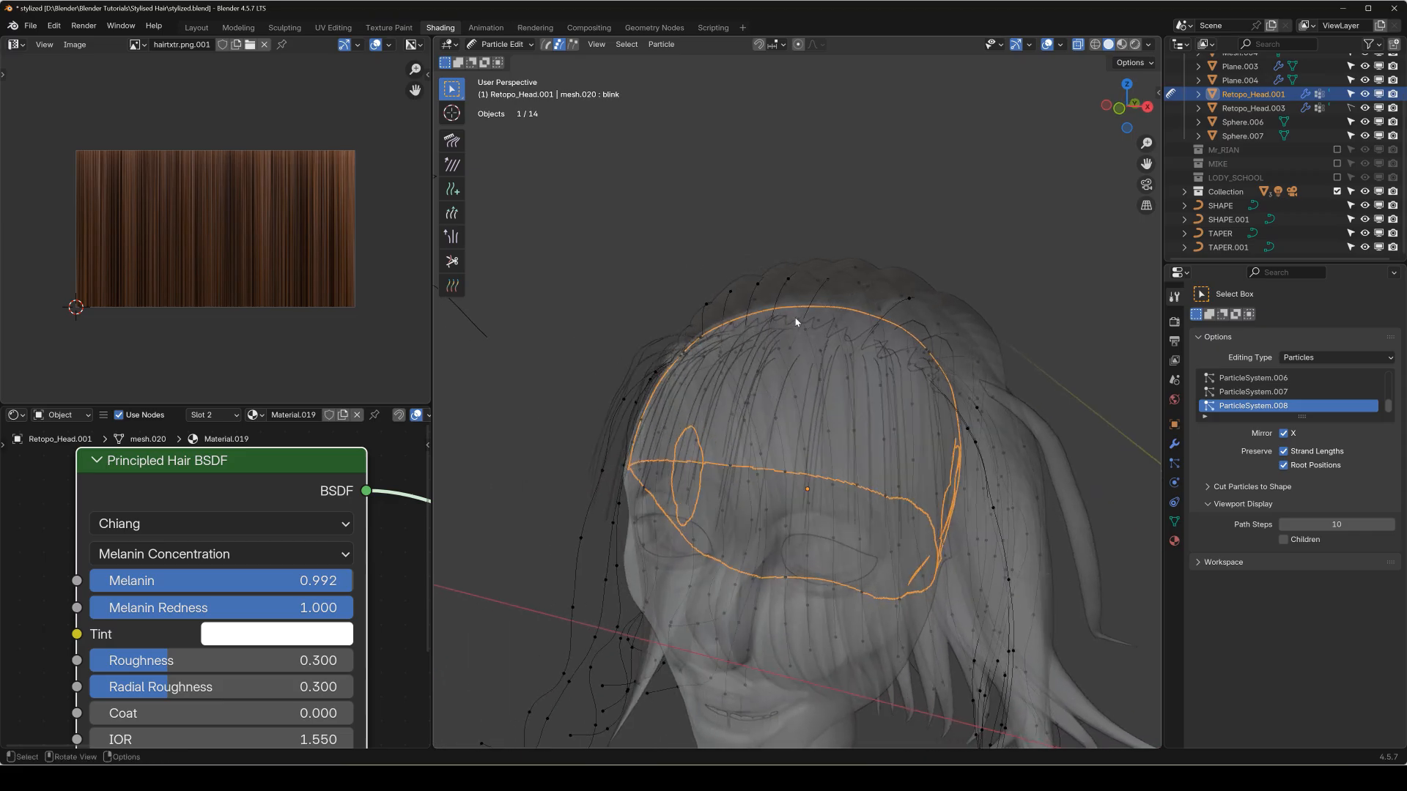
key("alt+z")
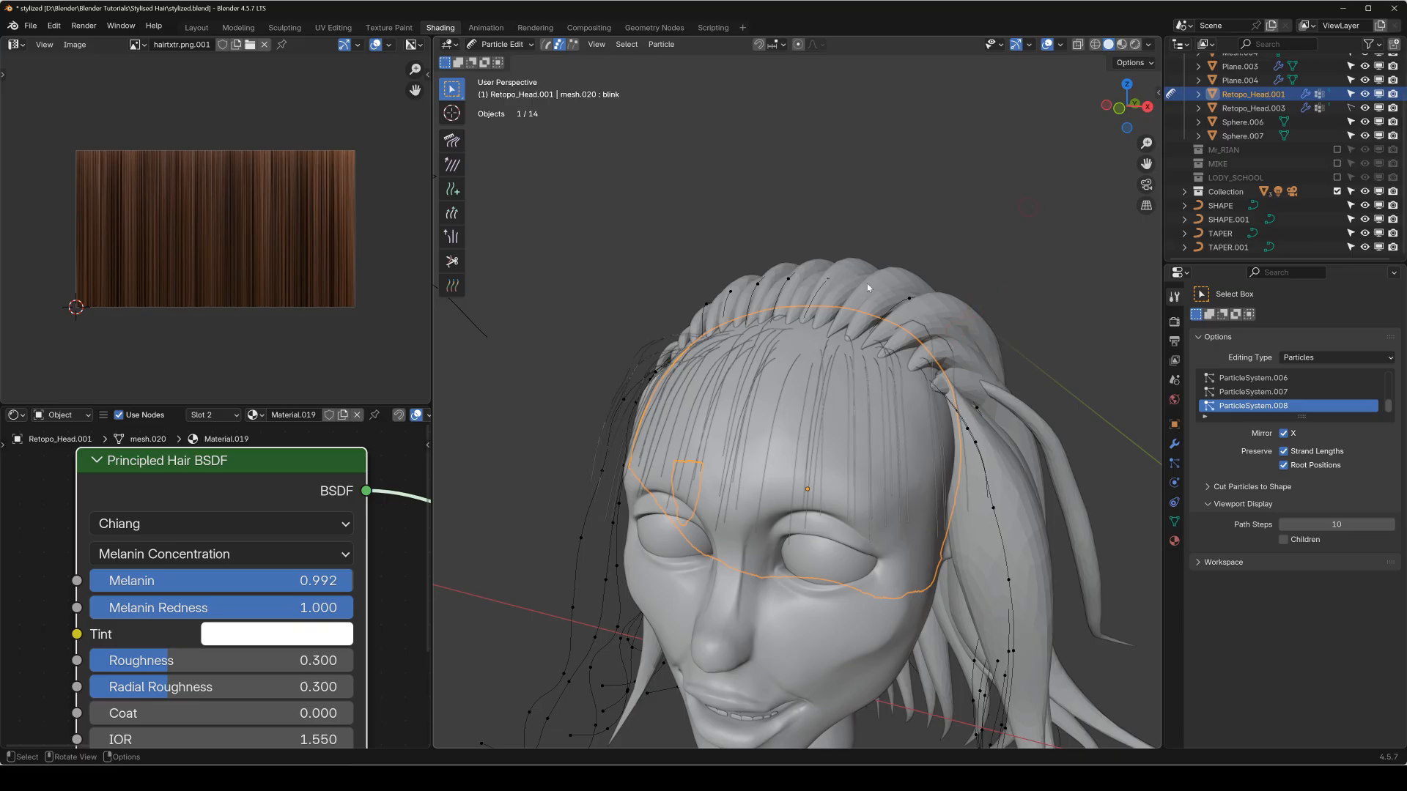
Return to Object Mode and delete the remaining curve hair objects, including the long loose strands, from the head.
middle_click_drag(867, 287, 898, 306)
key("x")
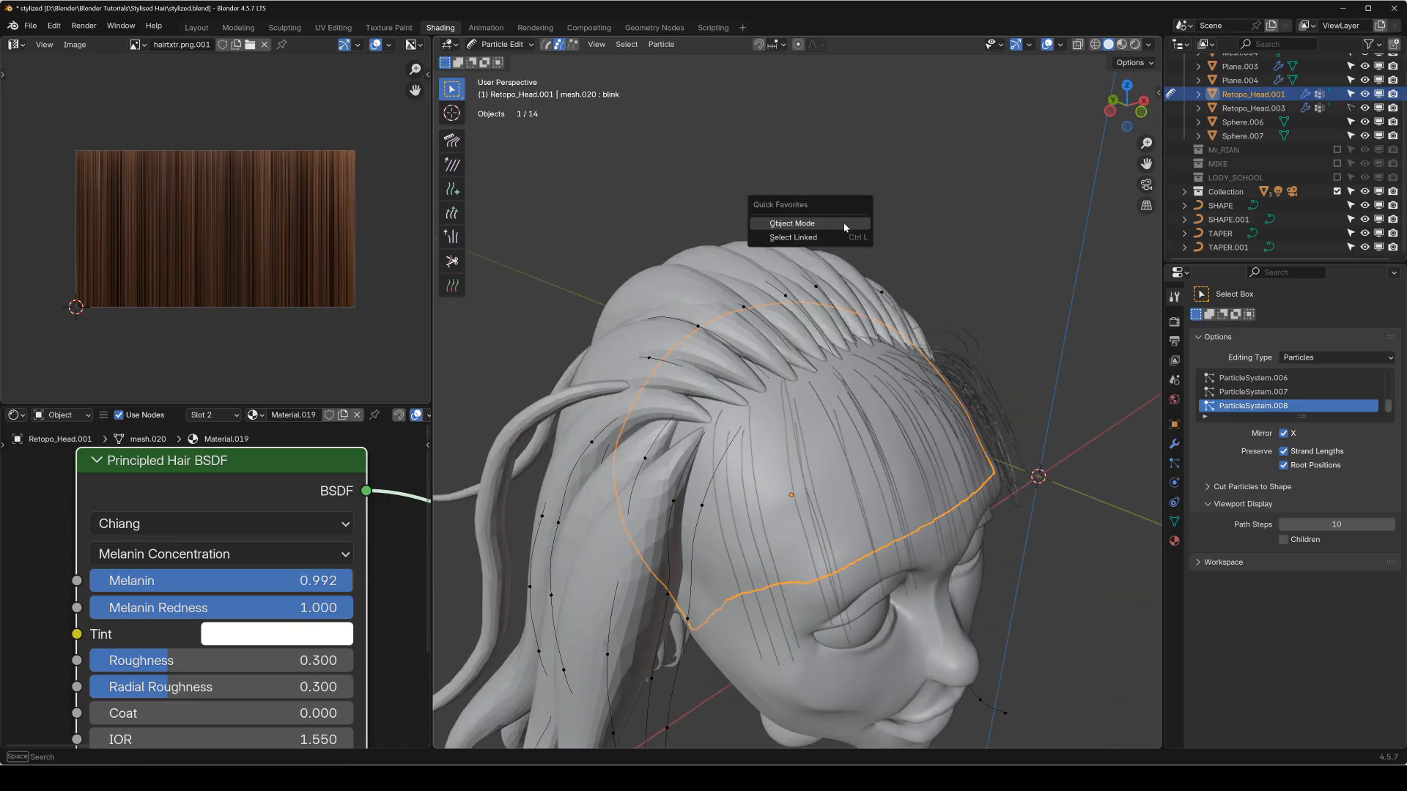
key("ctrl+Tab")
left_click(700, 273)
key("x")
left_click(701, 272)
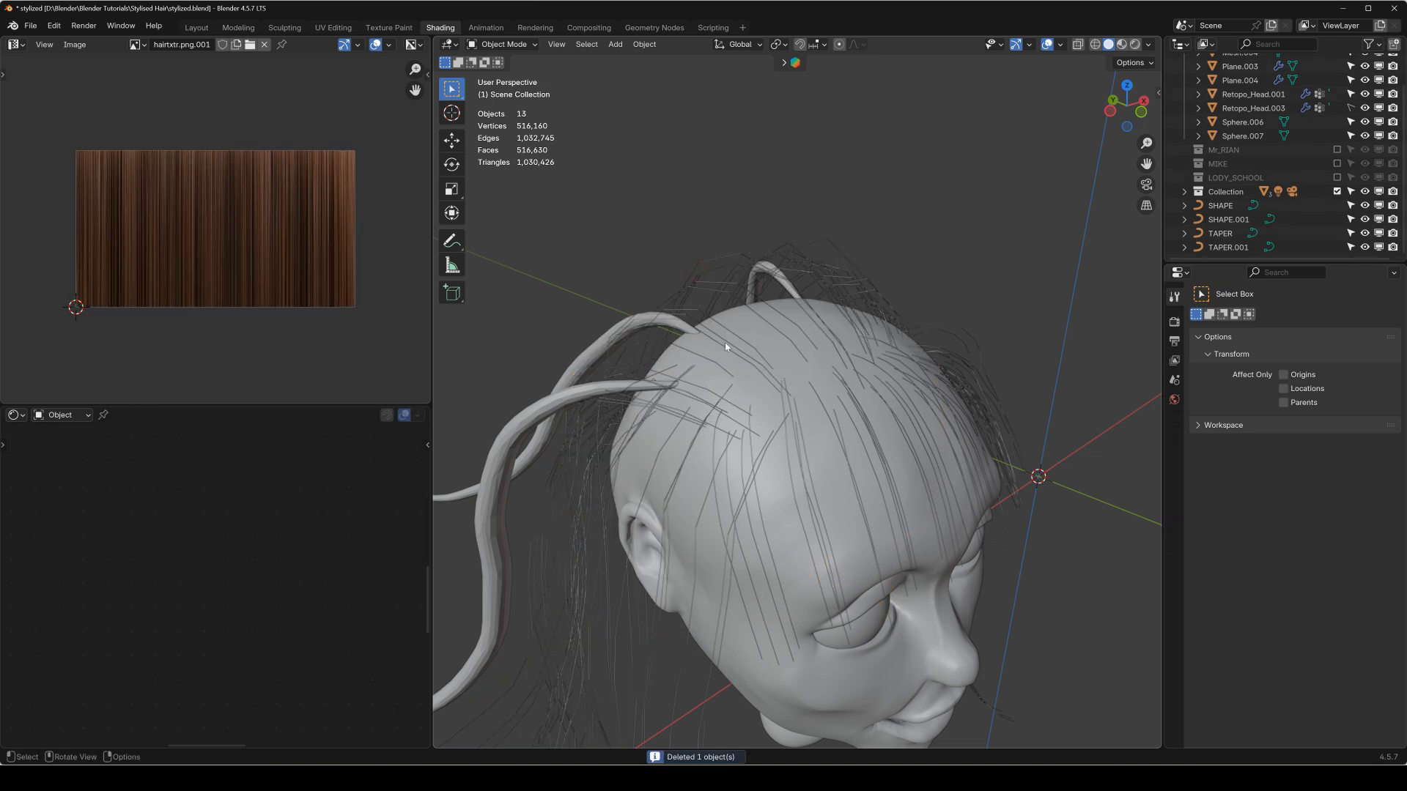
left_click(582, 401)
key("Delete")
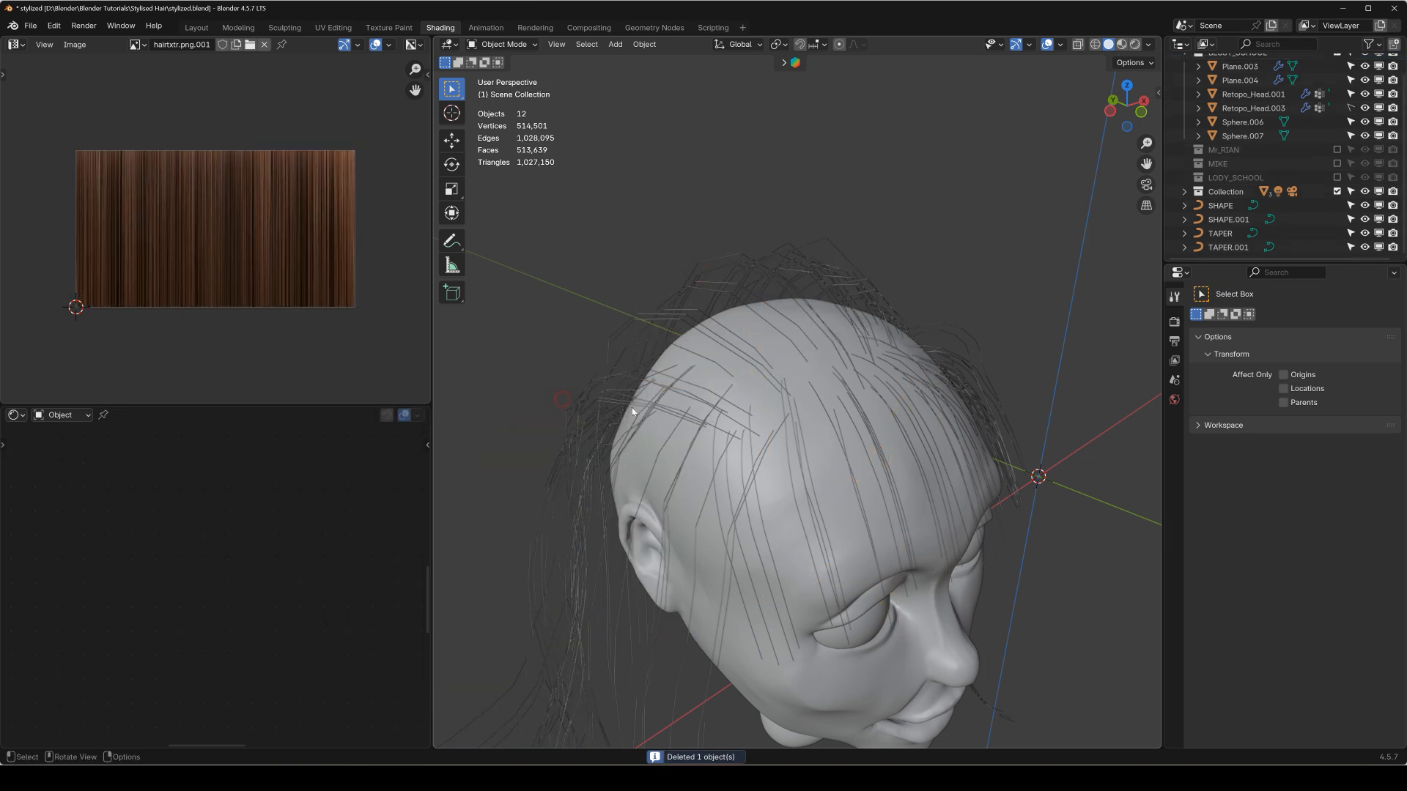
Convert ParticleSystem.008 of Retopo_Head.001 to a mesh.
left_click(833, 435)
middle_click_drag(1052, 470, 1040, 429, "shift")
left_click(1175, 464)
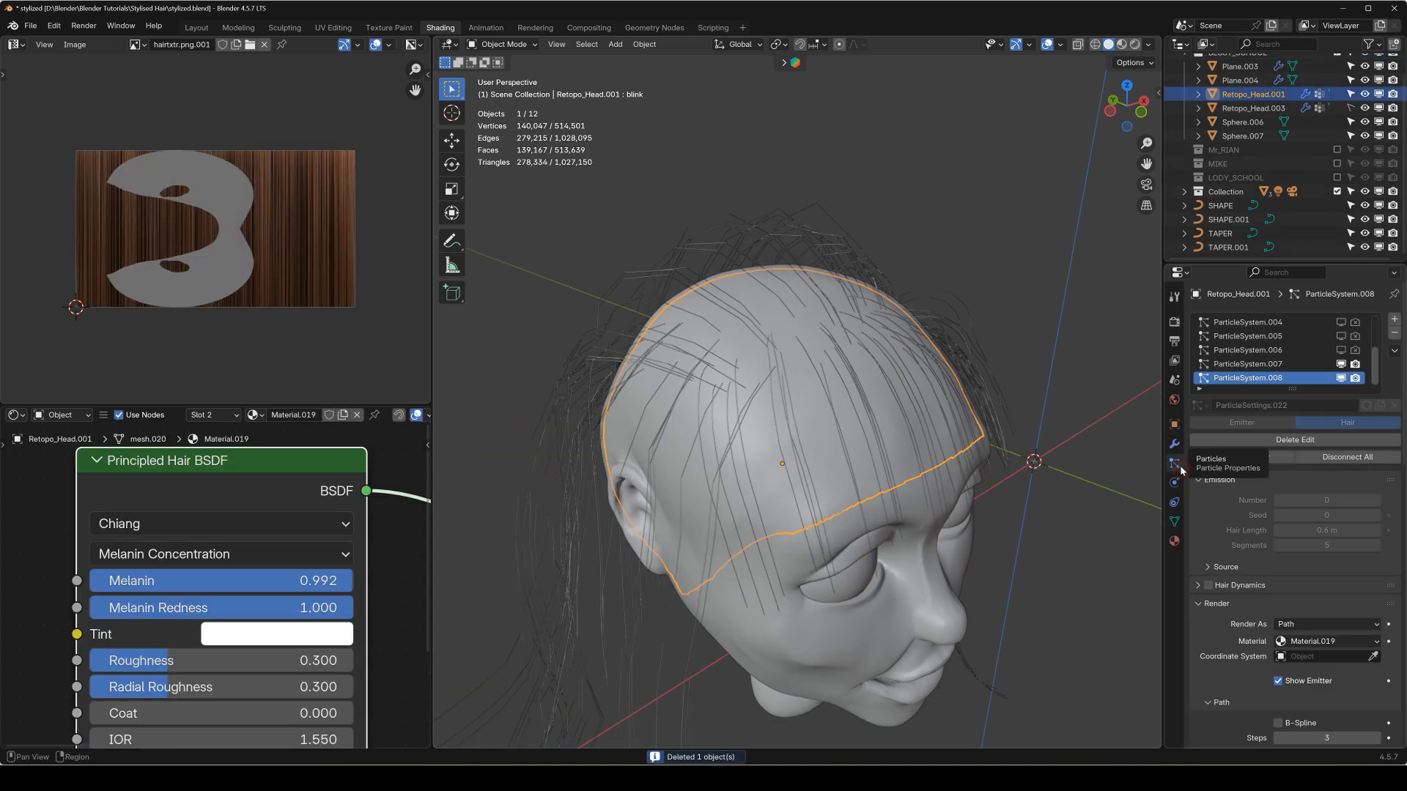
left_click(1174, 444)
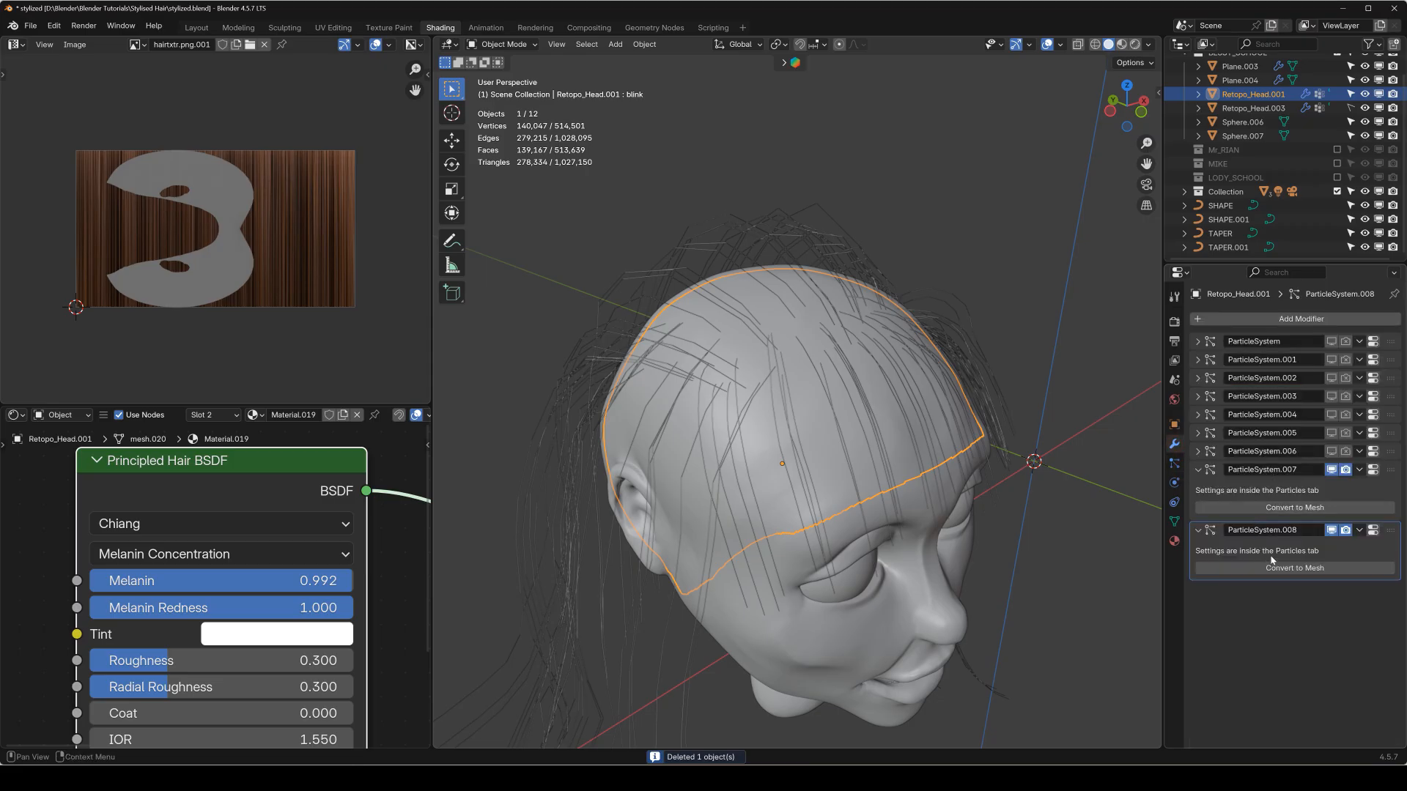
left_click(1303, 569)
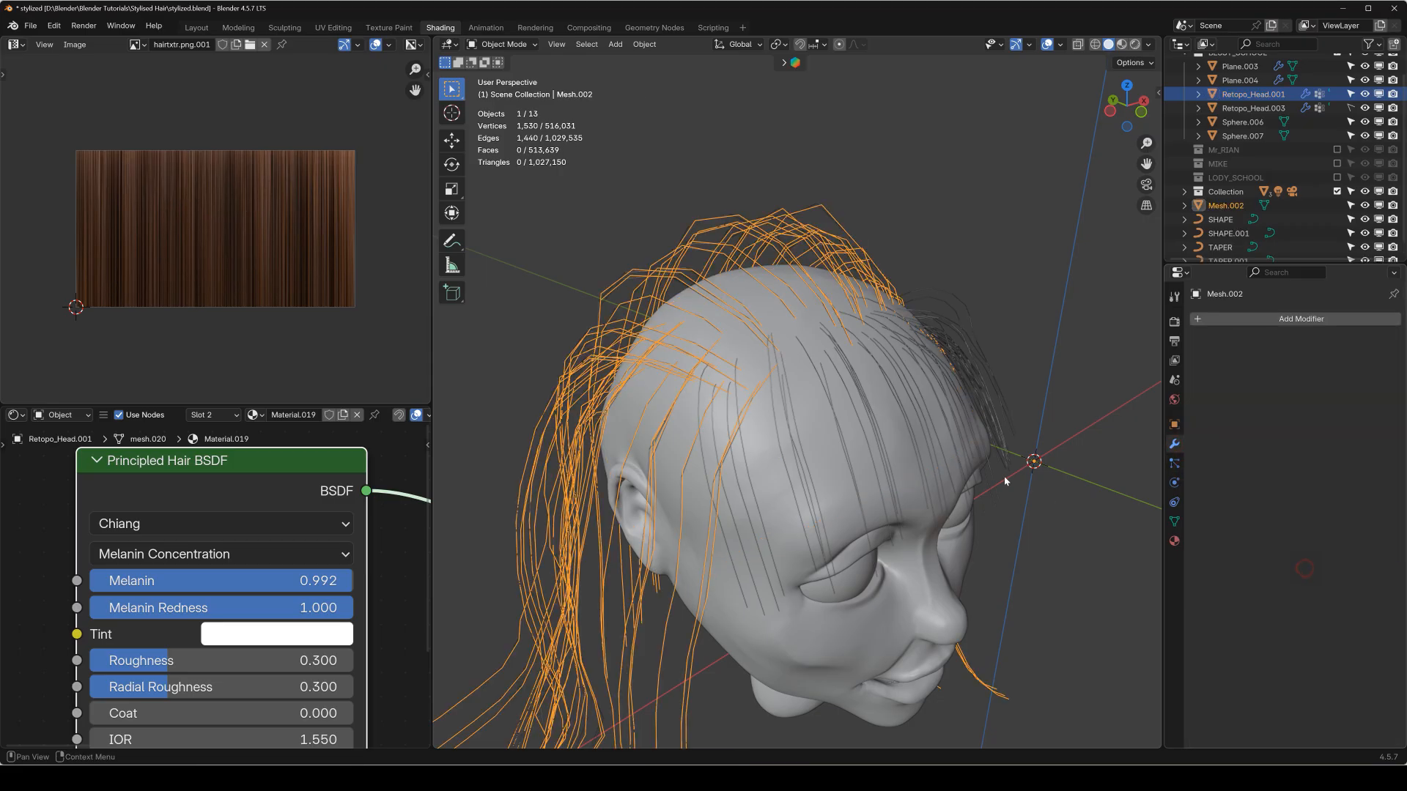
Convert the back hair Mesh.002 to a curve and set TAPER.001 as its taper object.
right_click(935, 375)
left_click(843, 412)
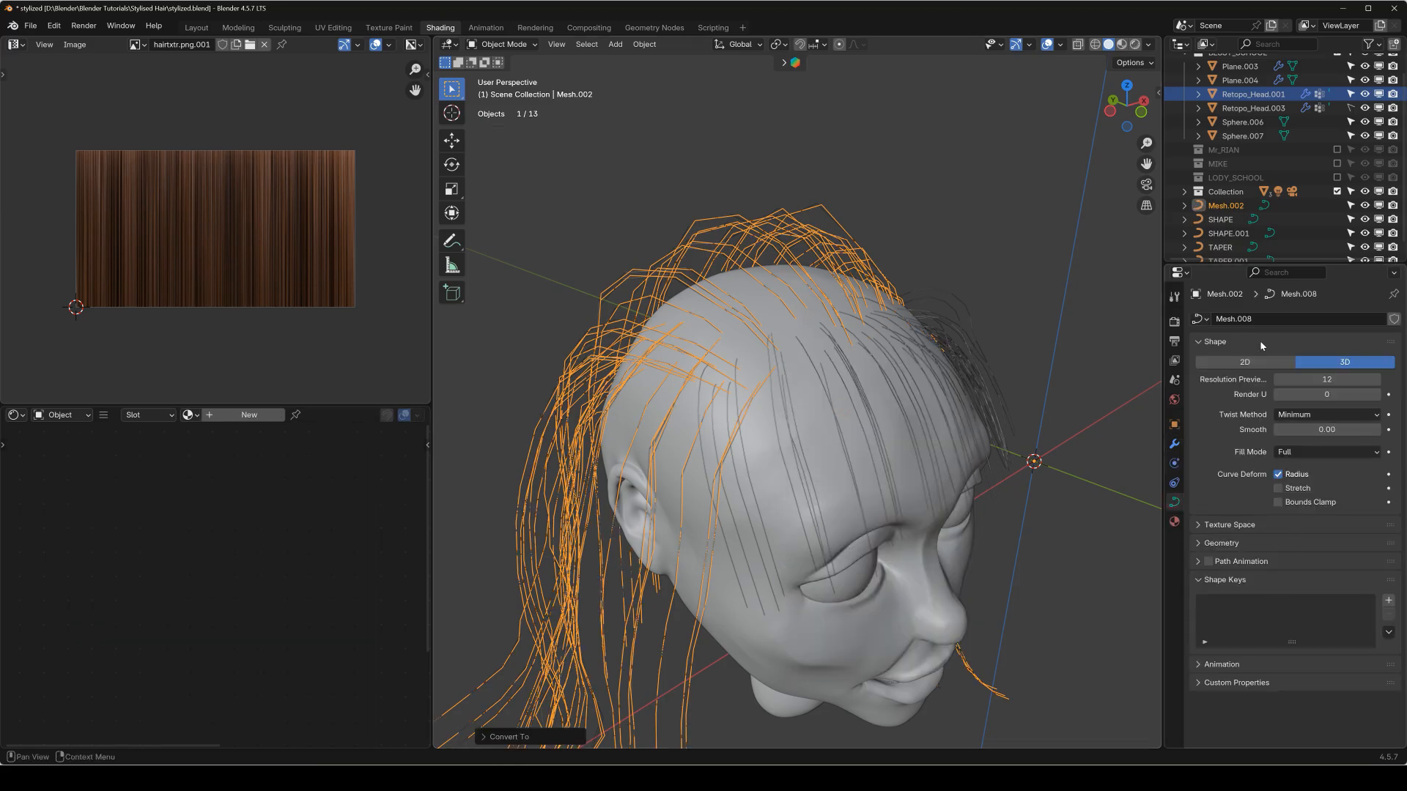
left_click(1203, 543)
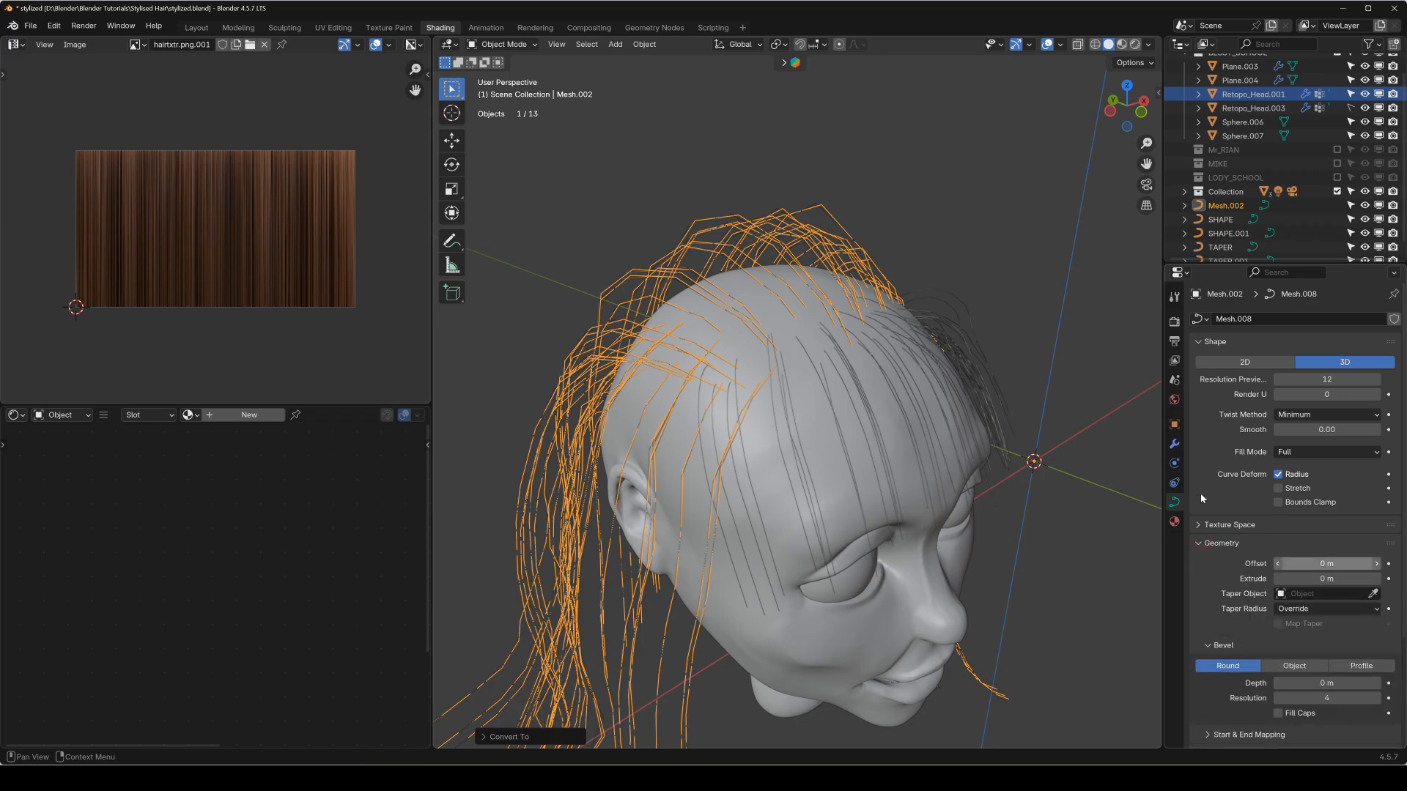
left_click(1325, 597)
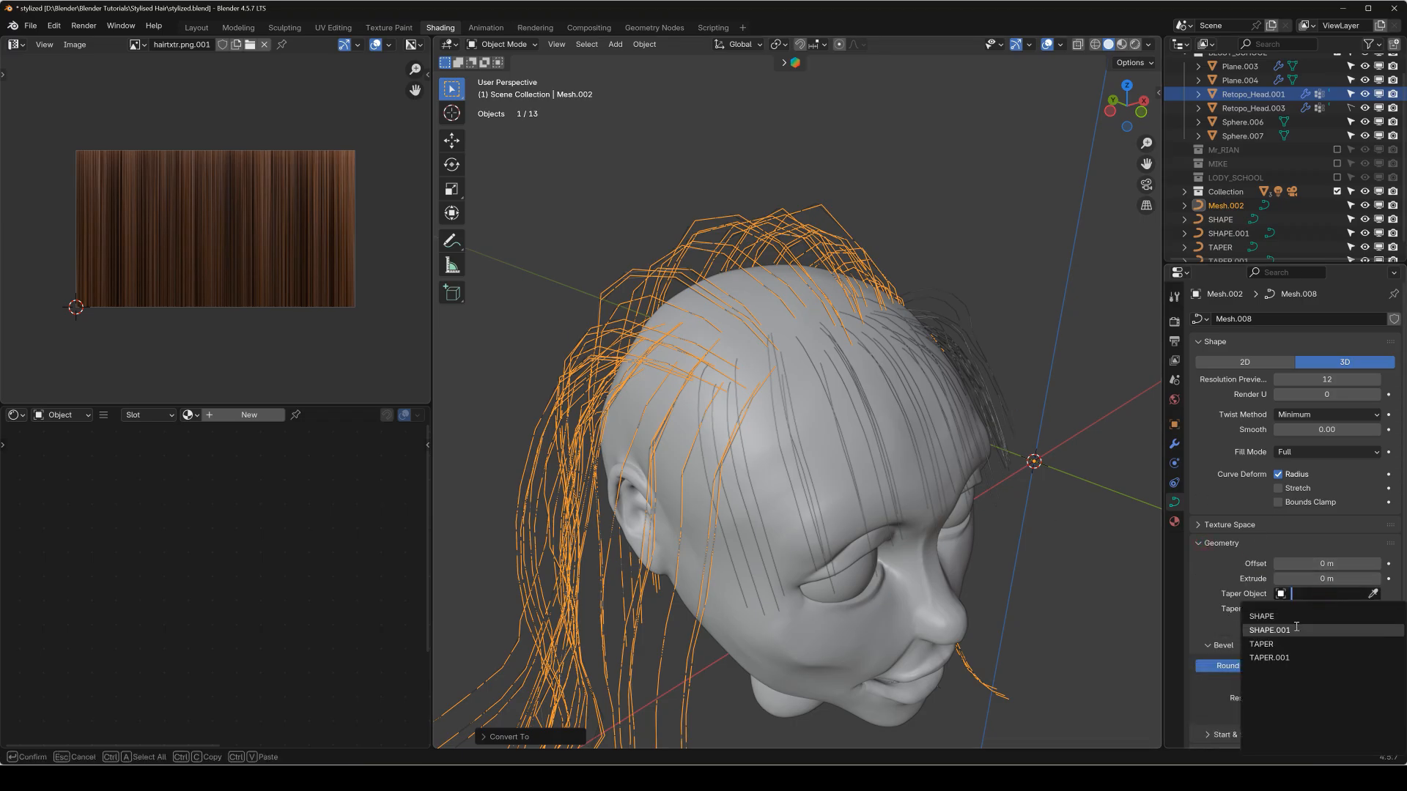
left_click(1302, 639)
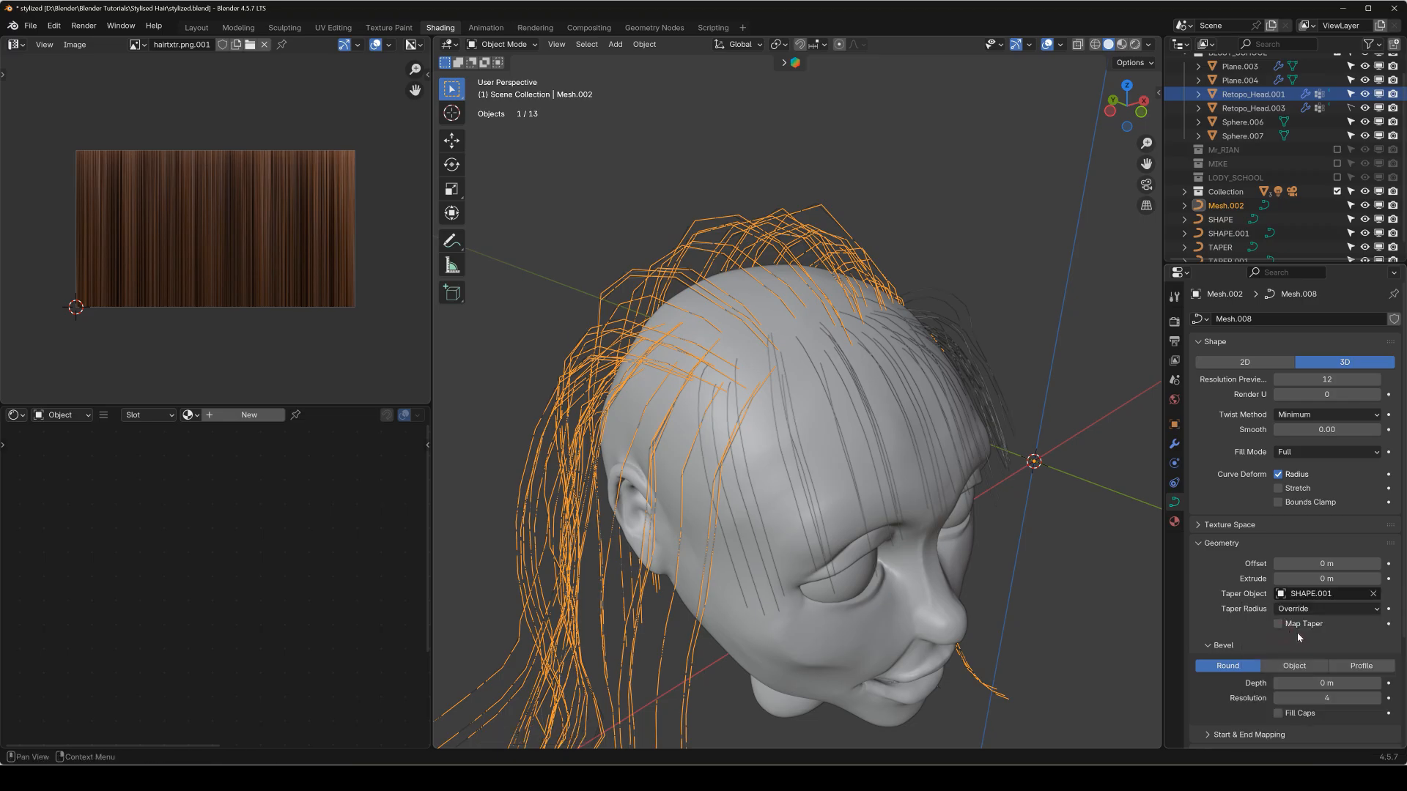
left_click(1304, 599)
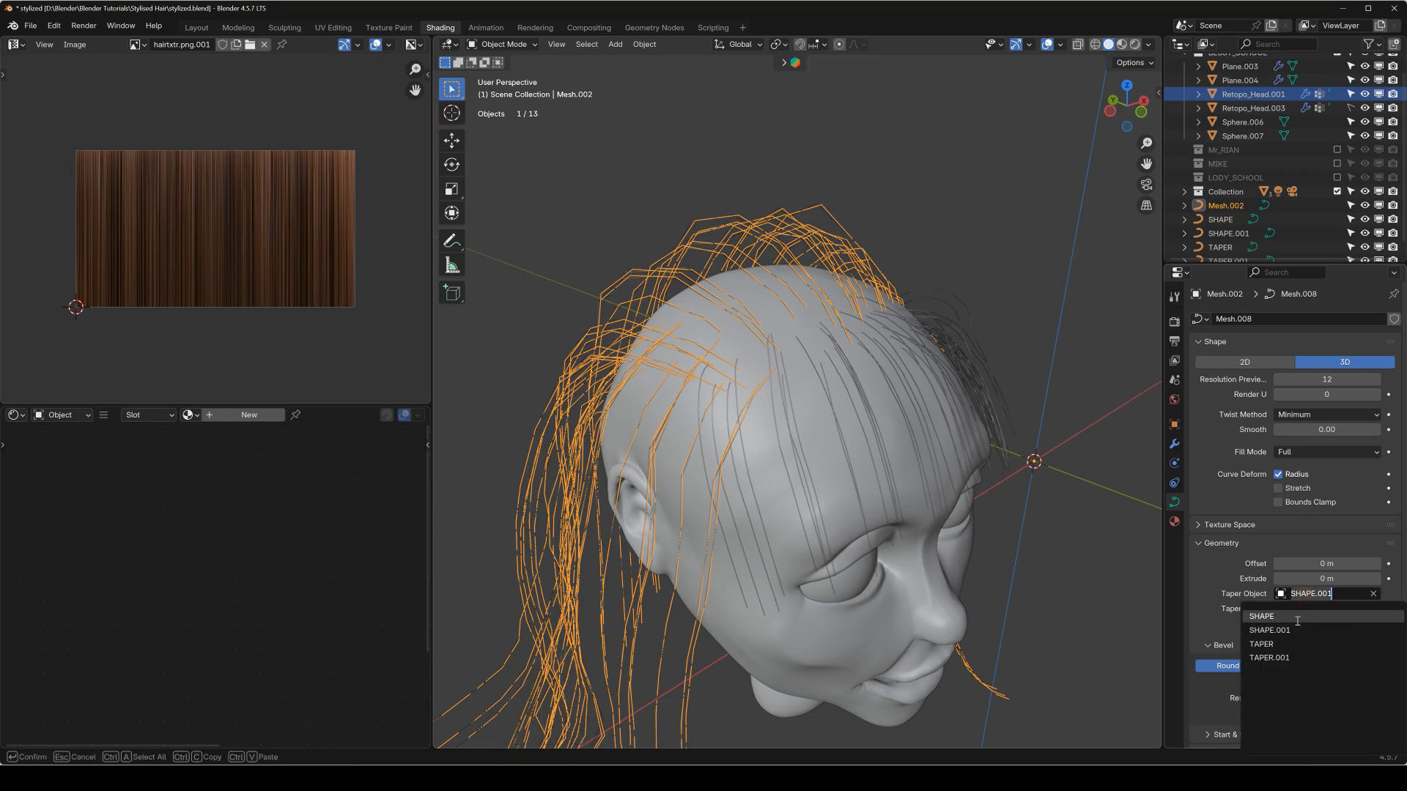
left_click(1301, 653)
scroll(1289, 586, "down", 3)
Bevel the Mesh.002 curve with the SHAPE.001 object and enable Fill Caps.
left_click(1283, 583)
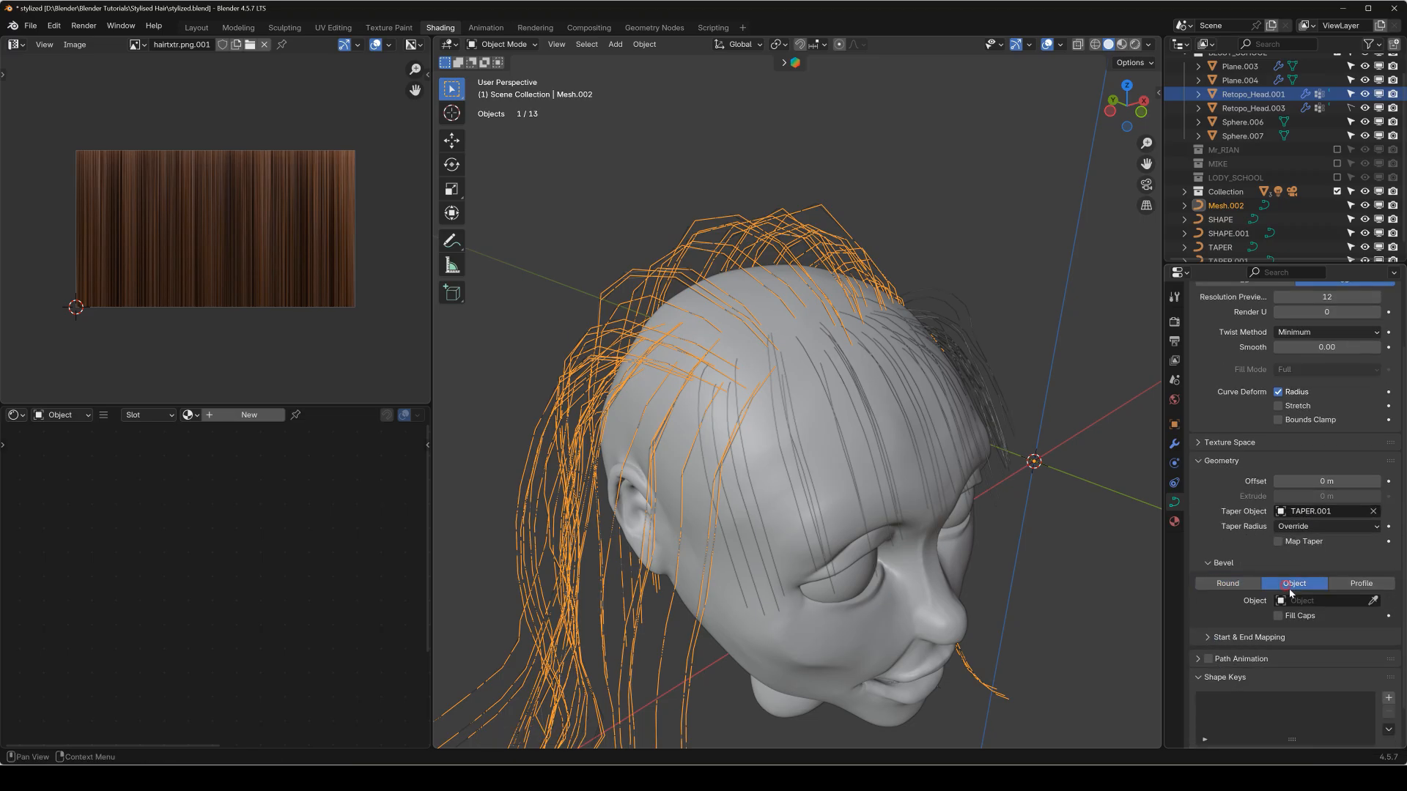
left_click(1323, 601)
left_click(1304, 637)
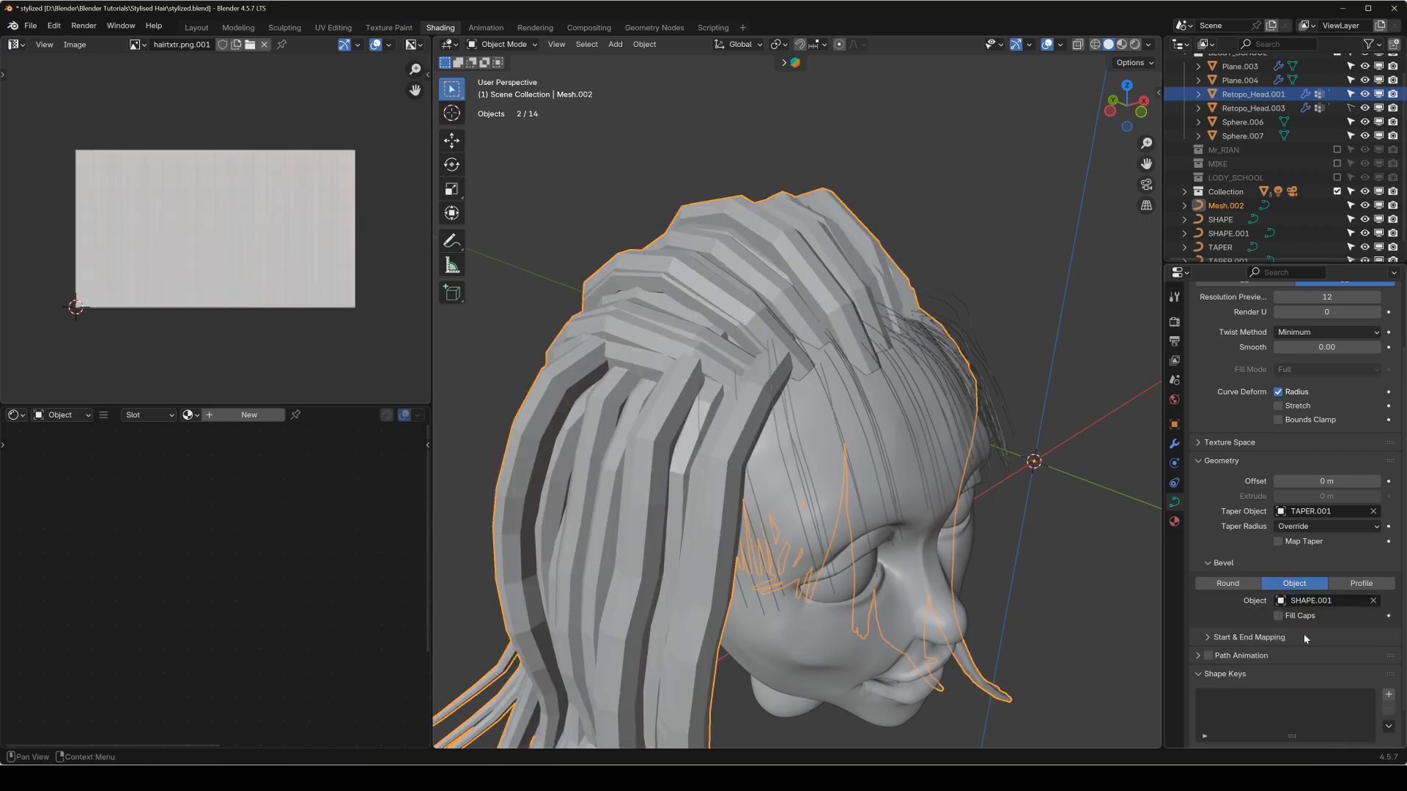
middle_click_drag(876, 379, 835, 402)
scroll(758, 337, "down", 3)
mouse_move(758, 344)
middle_mouse_down()
mouse_move(868, 355)
mouse_move(1045, 340)
mouse_move(785, 367)
mouse_move(724, 341)
mouse_move(736, 350)
middle_mouse_up()
Convert ParticleSystem.007 of Retopo_Head.001 to a mesh and turn the resulting fringe strands into a curve.
left_click(1174, 446)
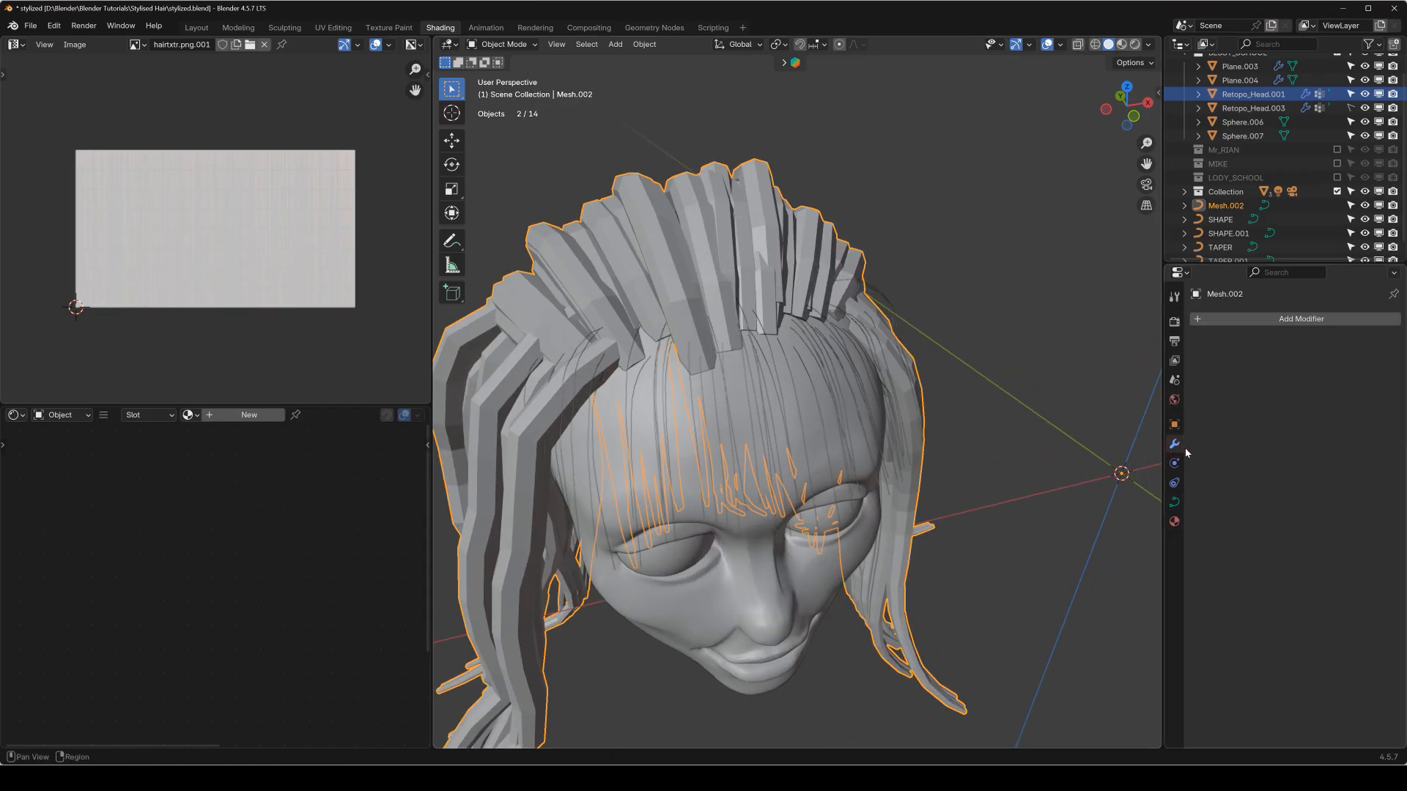
left_click(824, 443)
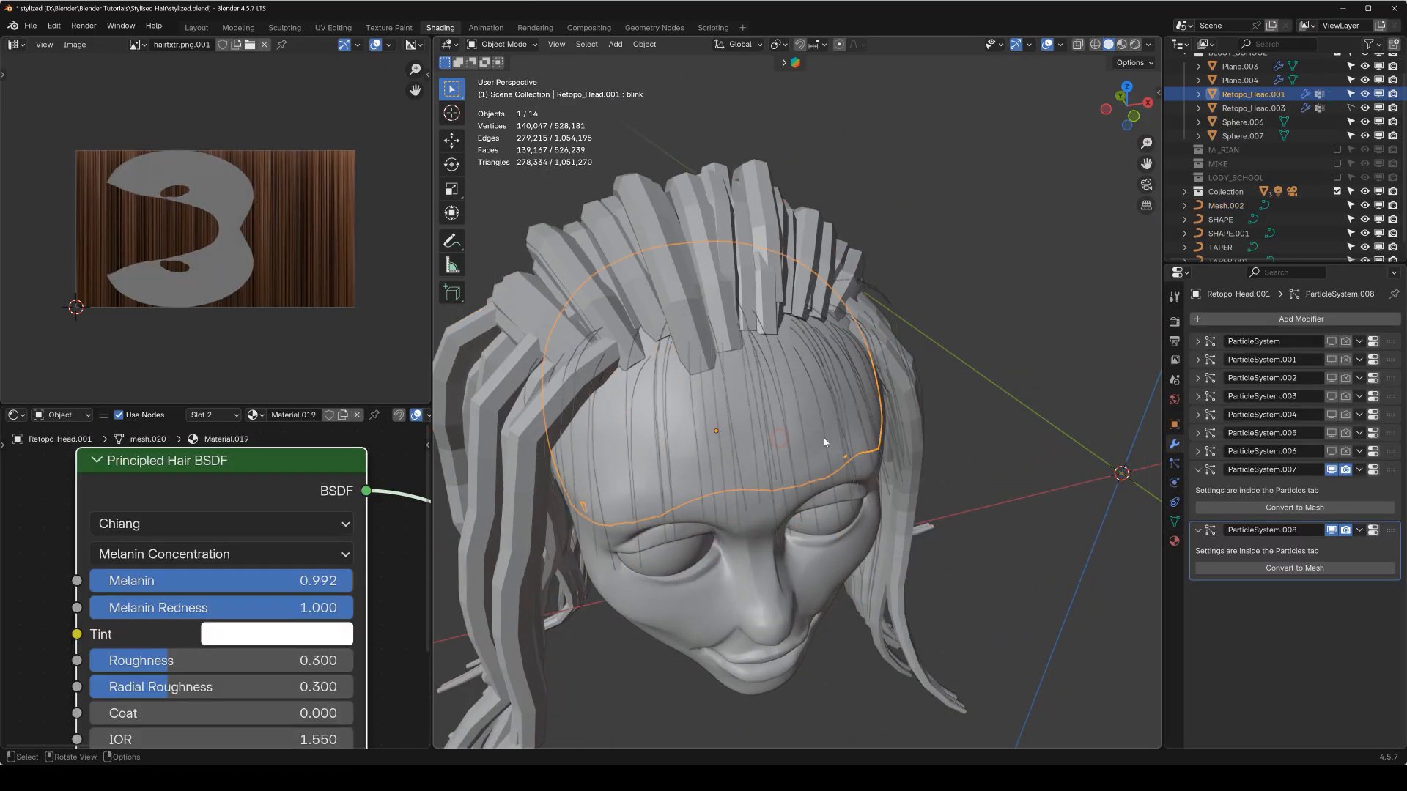
left_click(1296, 507)
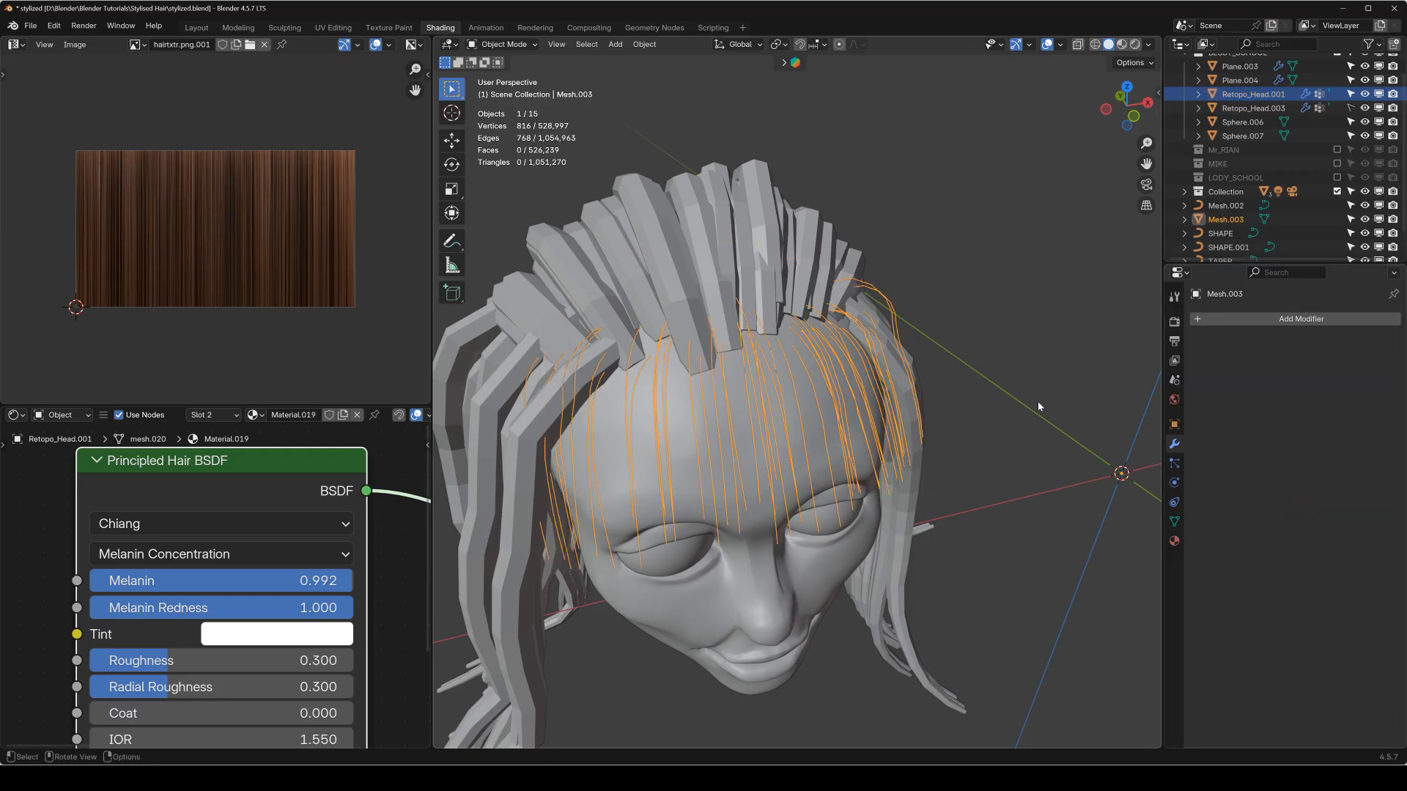
key("q")
left_click(1000, 405)
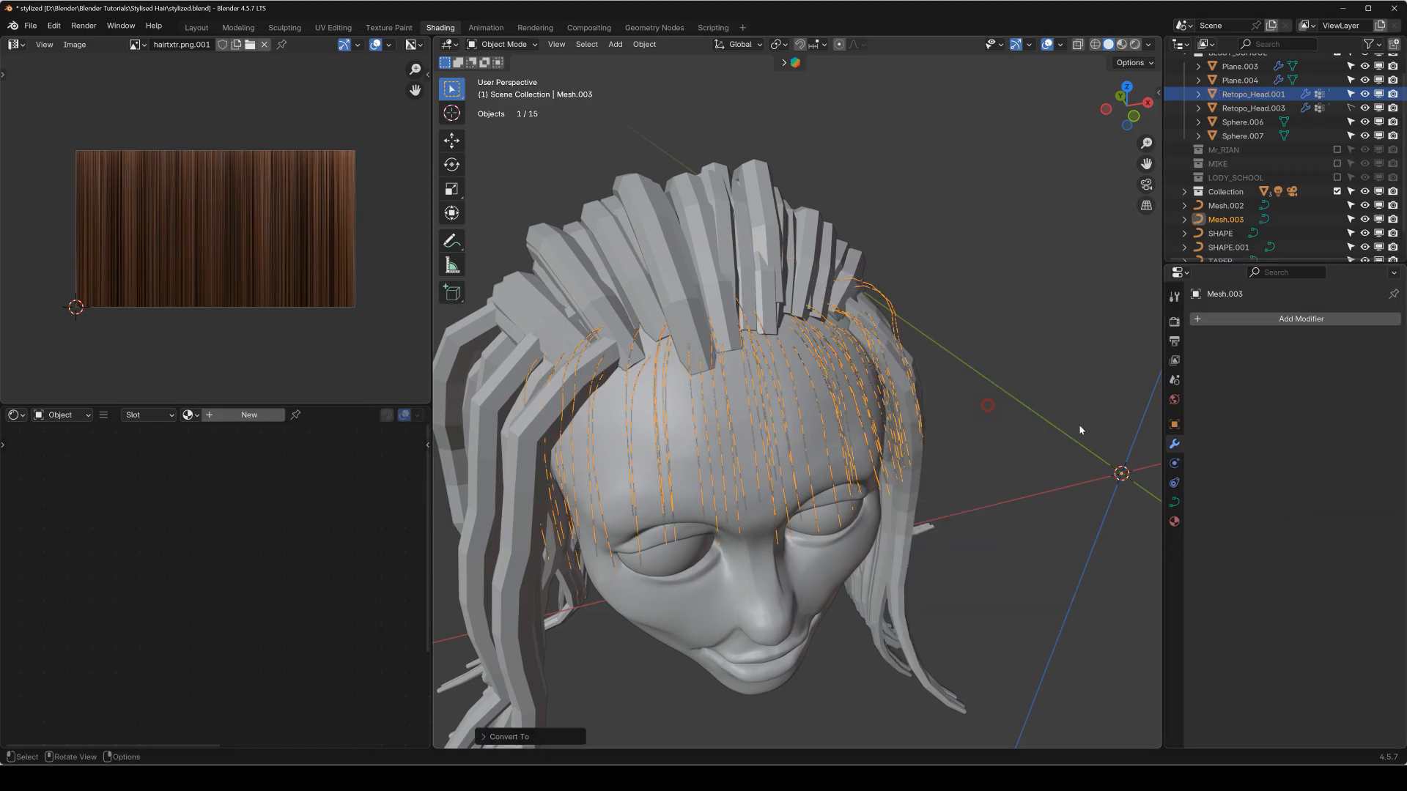
Bevel the fringe curve Mesh.003 with the SHAPE object and taper it with the TAPER object.
left_click(1174, 503)
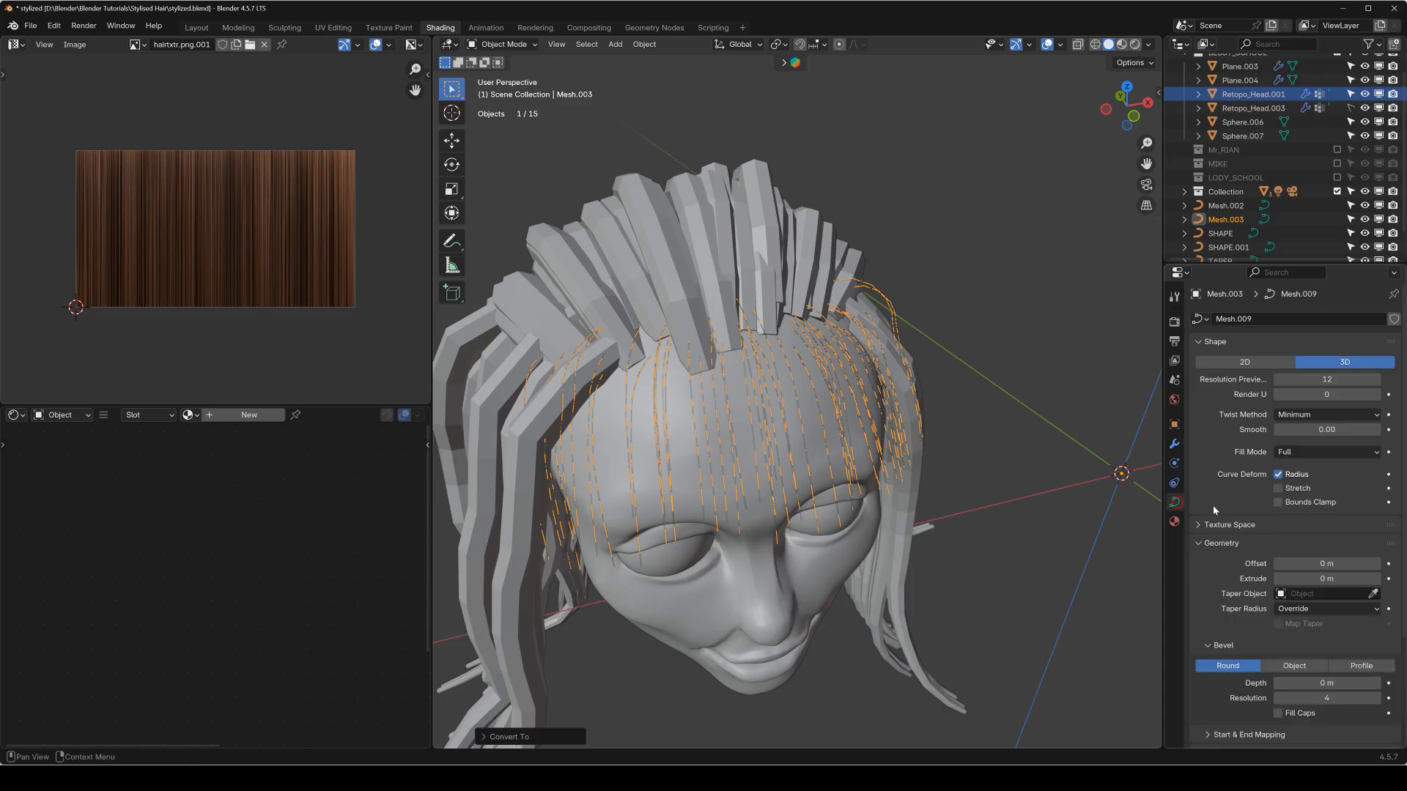
left_click(1308, 670)
left_click(1315, 683)
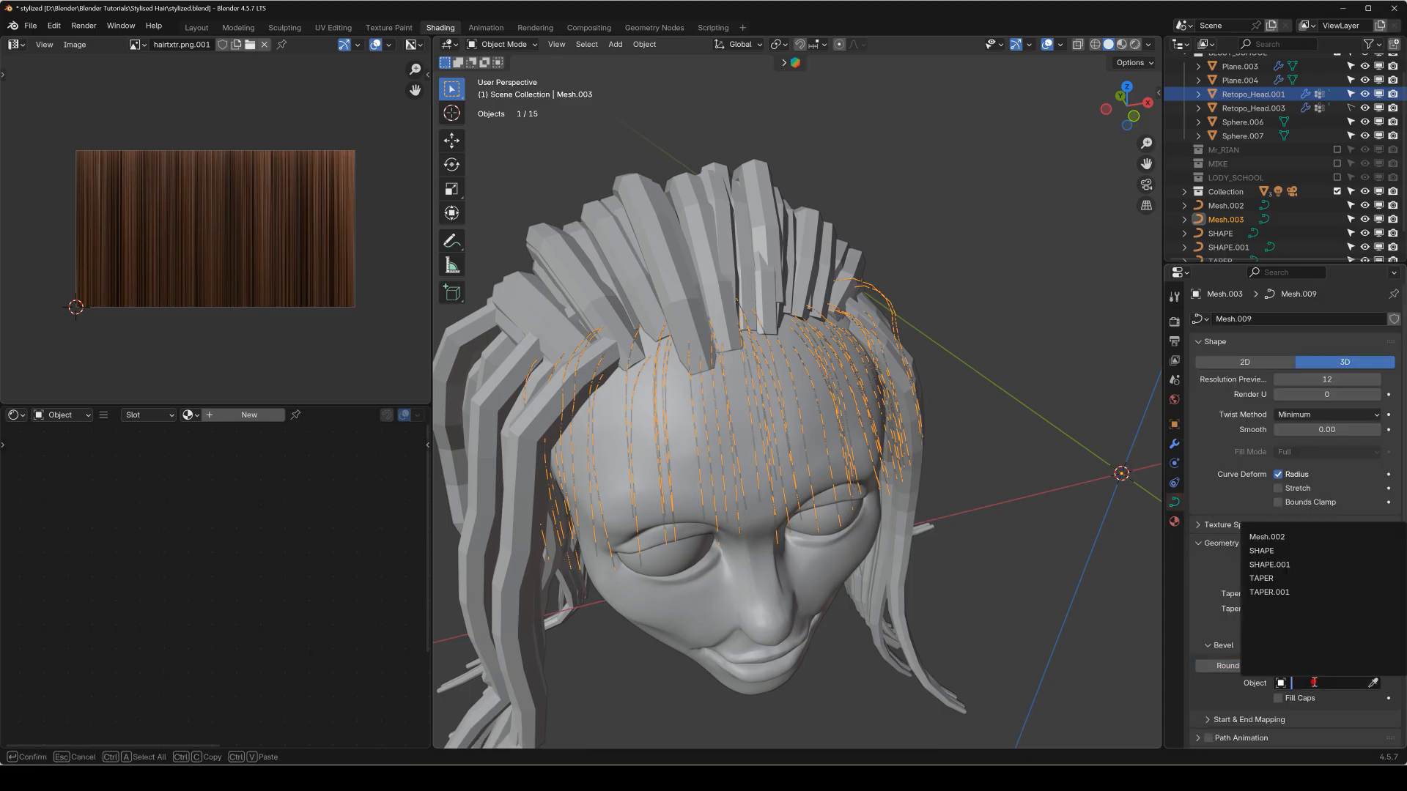
left_click(1287, 550)
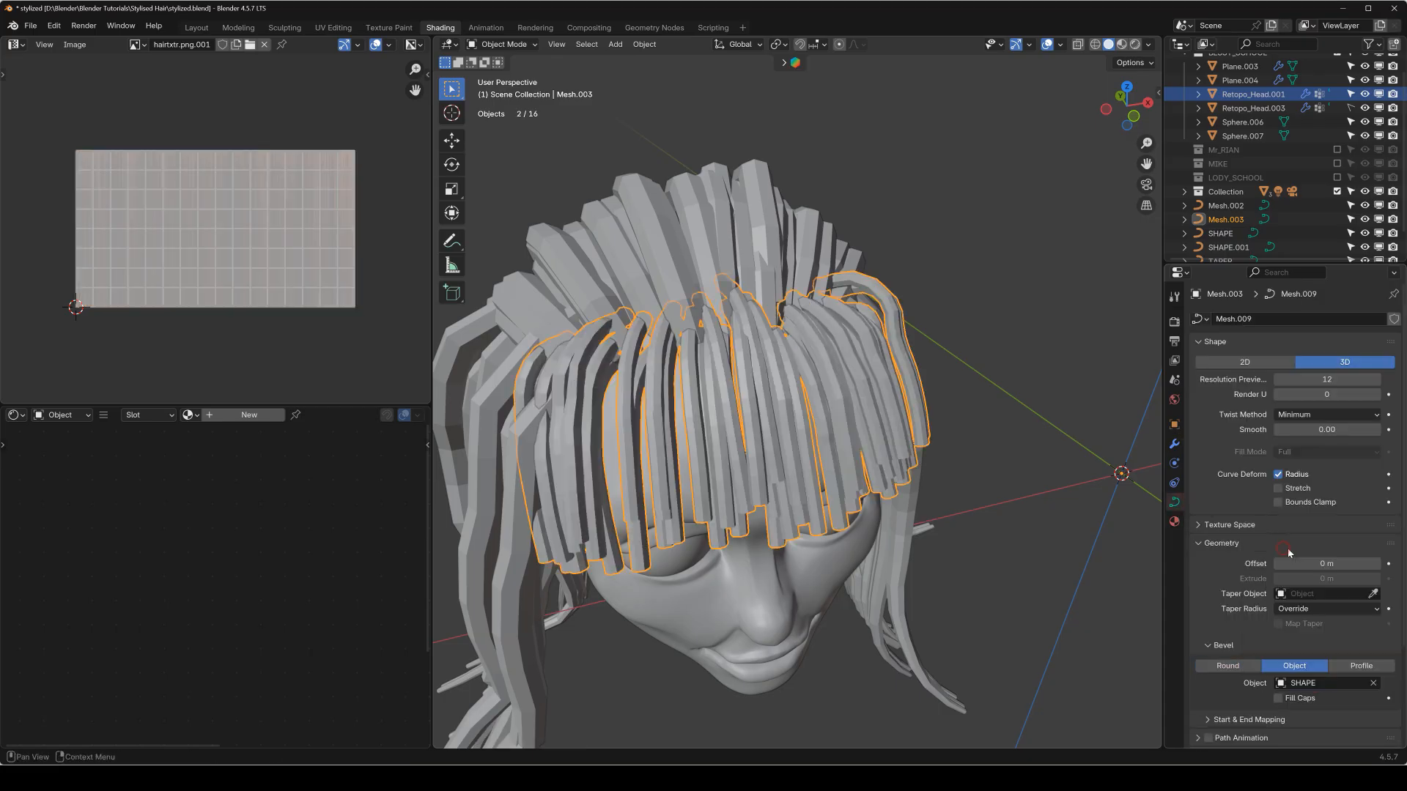
left_click(1319, 594)
left_click(1292, 658)
middle_click_drag(947, 444, 1061, 469)
left_click(1061, 469)
middle_click_drag(896, 425, 917, 370)
scroll(917, 369, "up", 3)
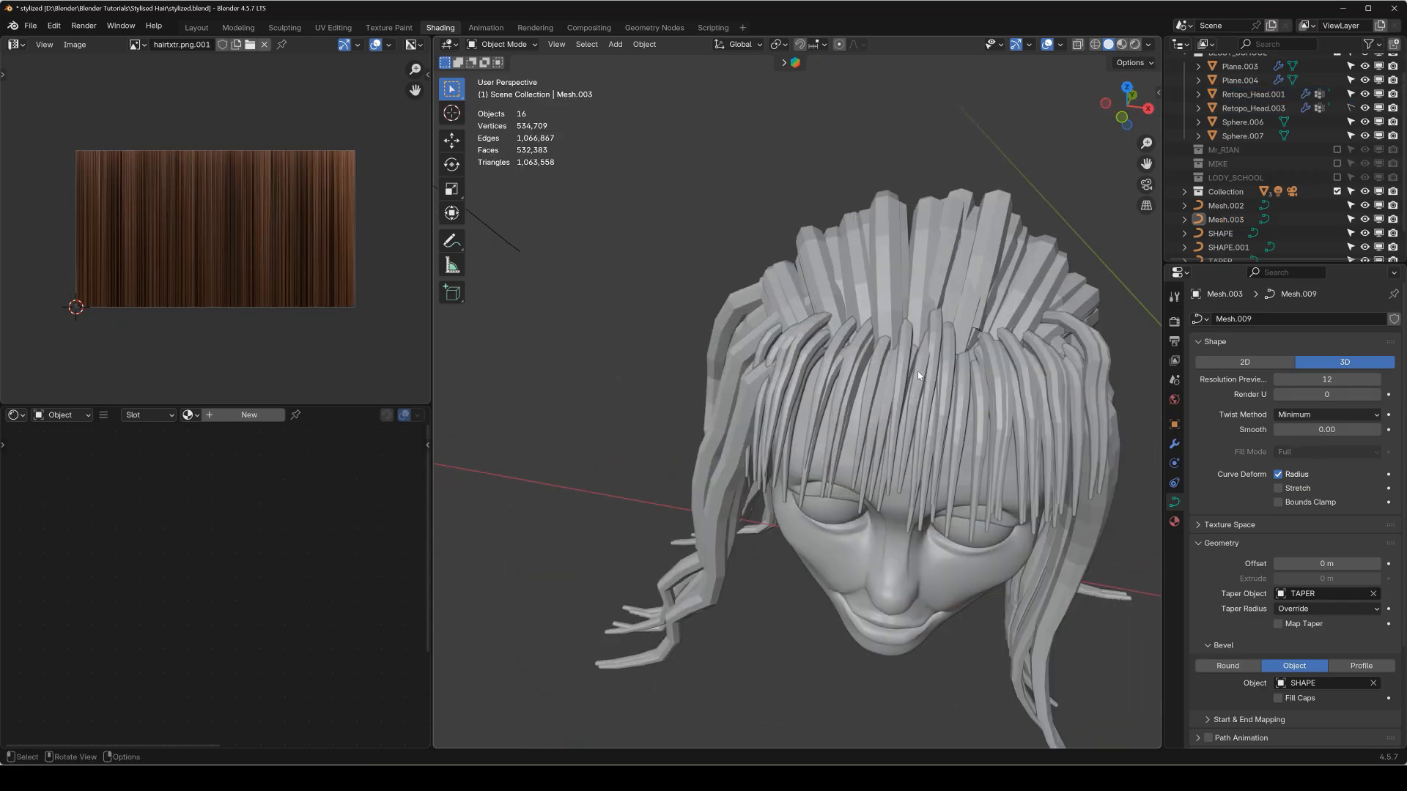
Convert the back hair curve Mesh.002 and the fringe curve Mesh.003 to meshes.
left_click(944, 240)
right_click(950, 243)
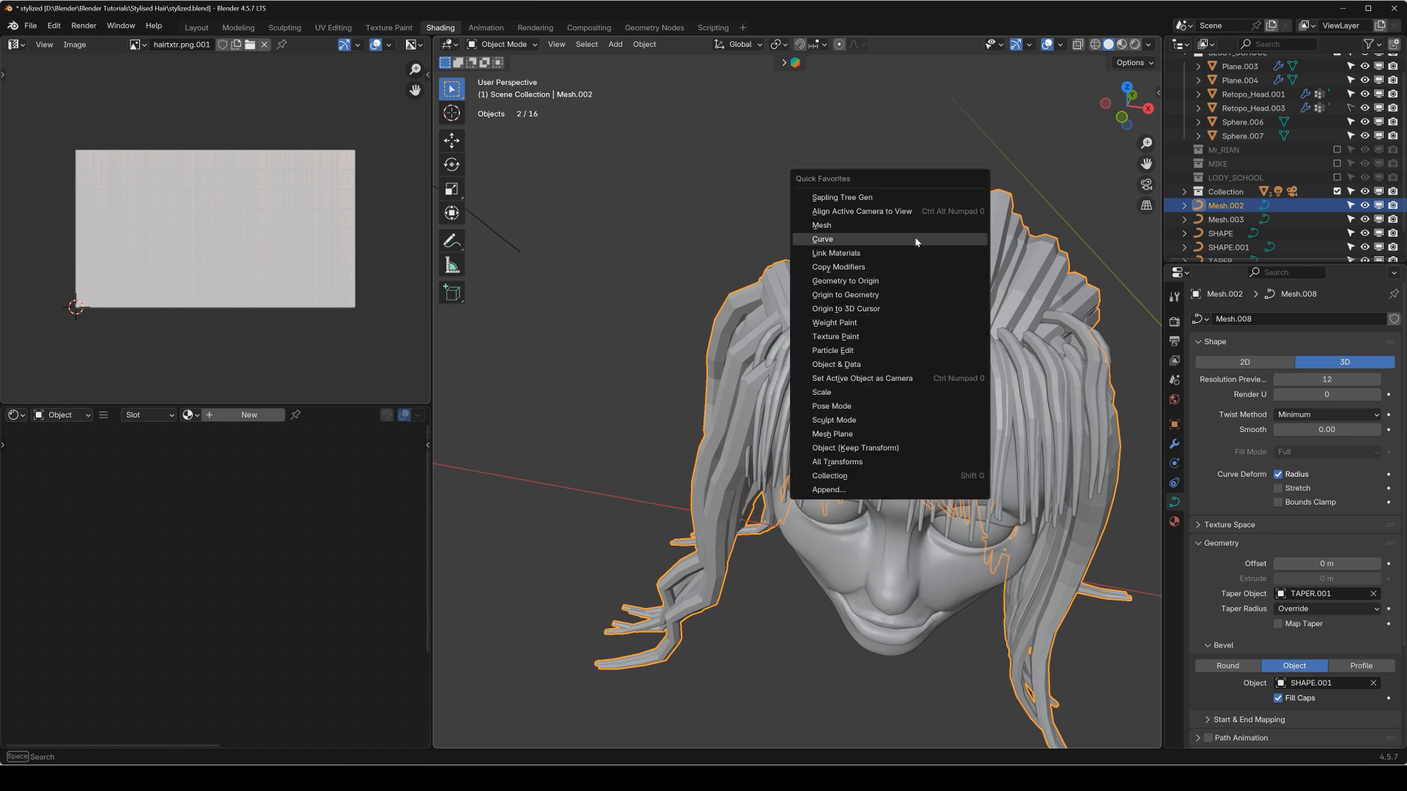
left_click(945, 211)
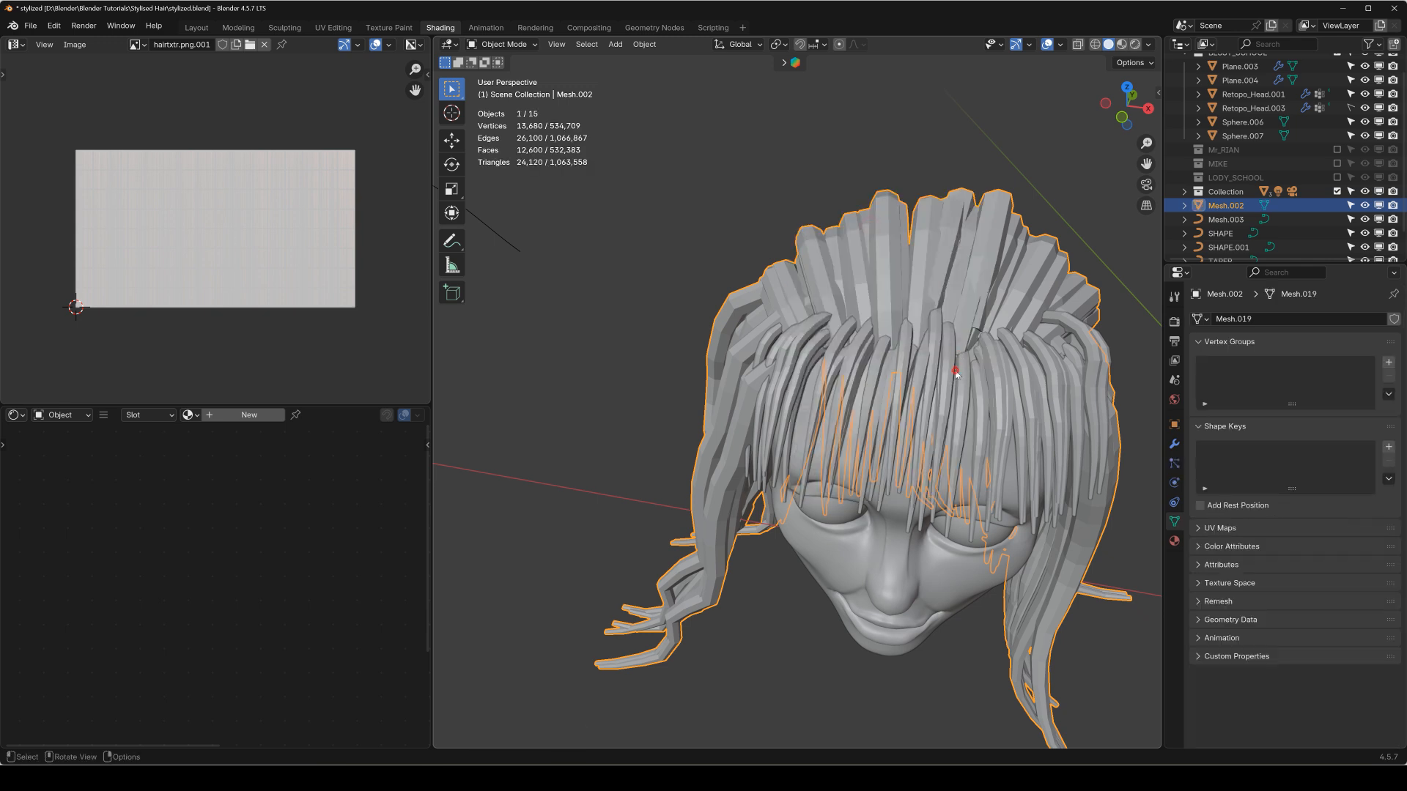
left_click(957, 373, "shift")
key("q")
left_click(951, 357)
middle_click_drag(900, 286, 1014, 261)
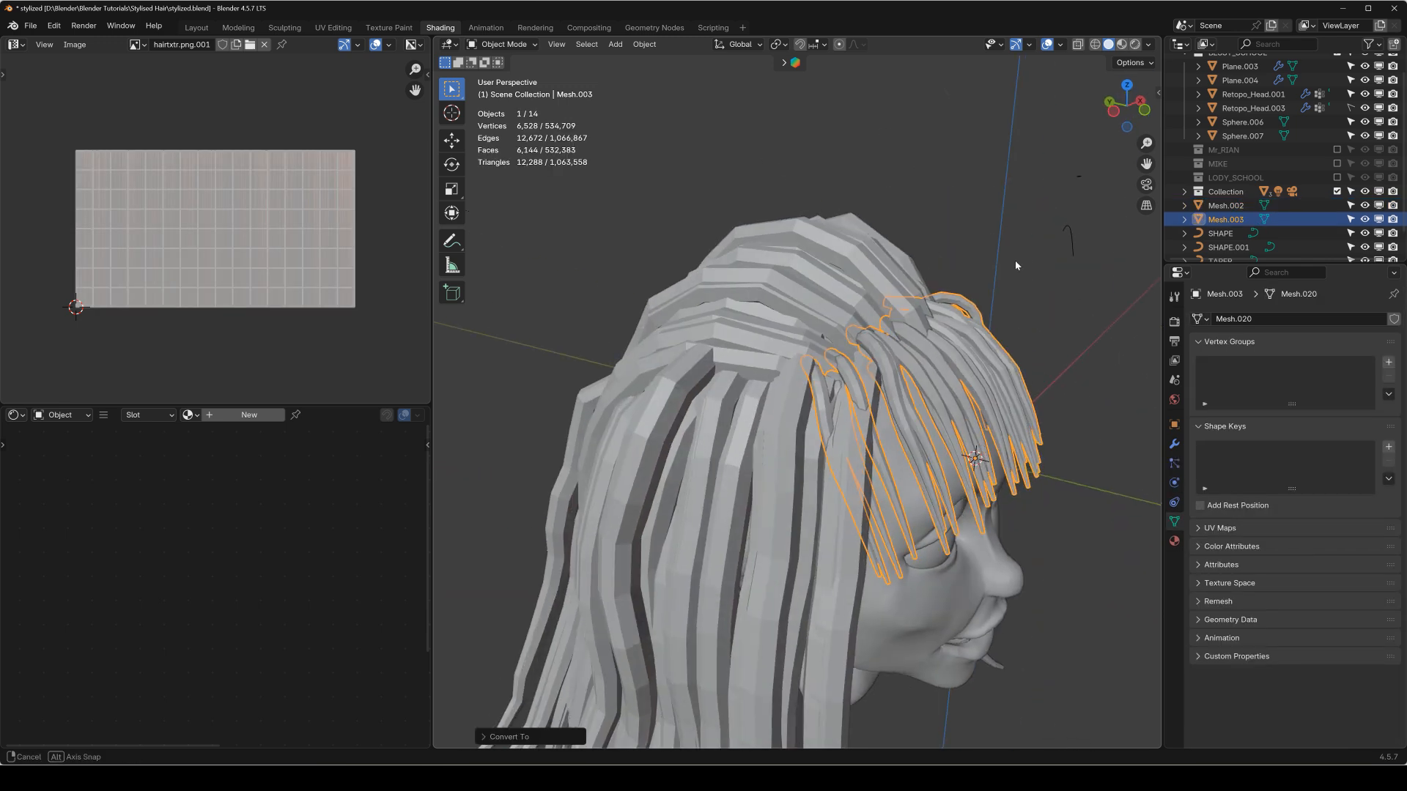
Assign the HAIRY.004 material to both the back hair Mesh.002 and the fringe Mesh.003.
left_click(859, 292)
key("Tab")
key("Tab")
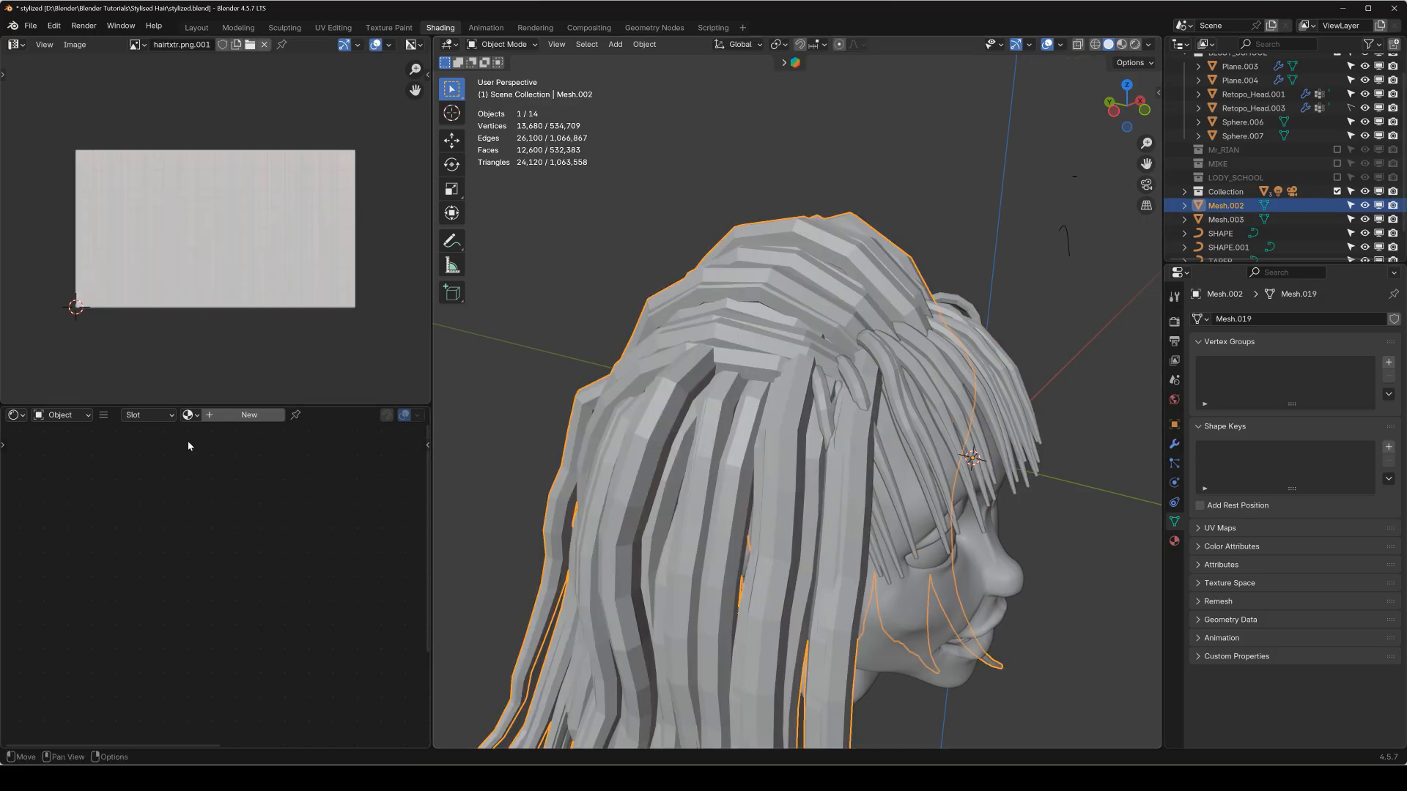
left_click(194, 415)
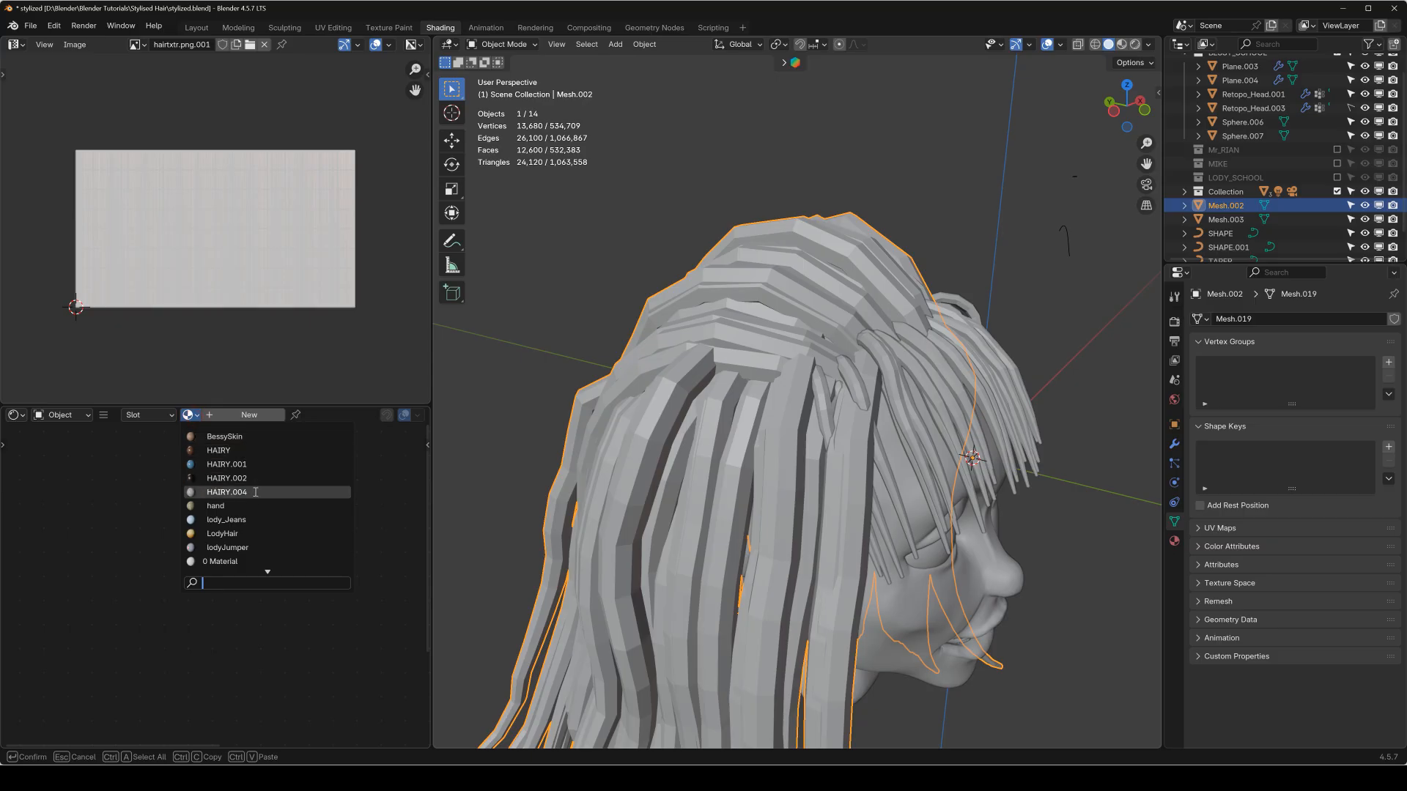
left_click(219, 491)
left_click(941, 487)
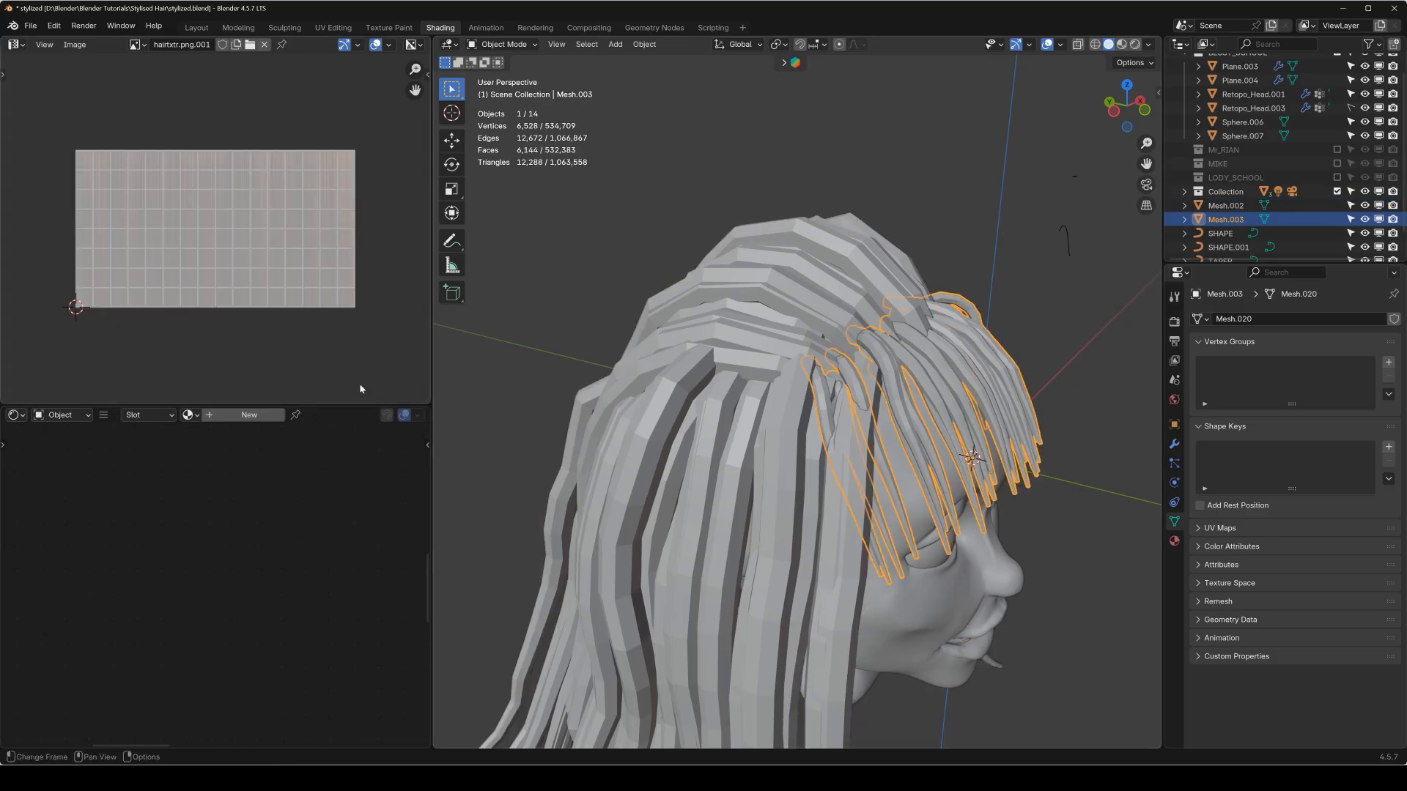
left_click(186, 416)
left_click(220, 490)
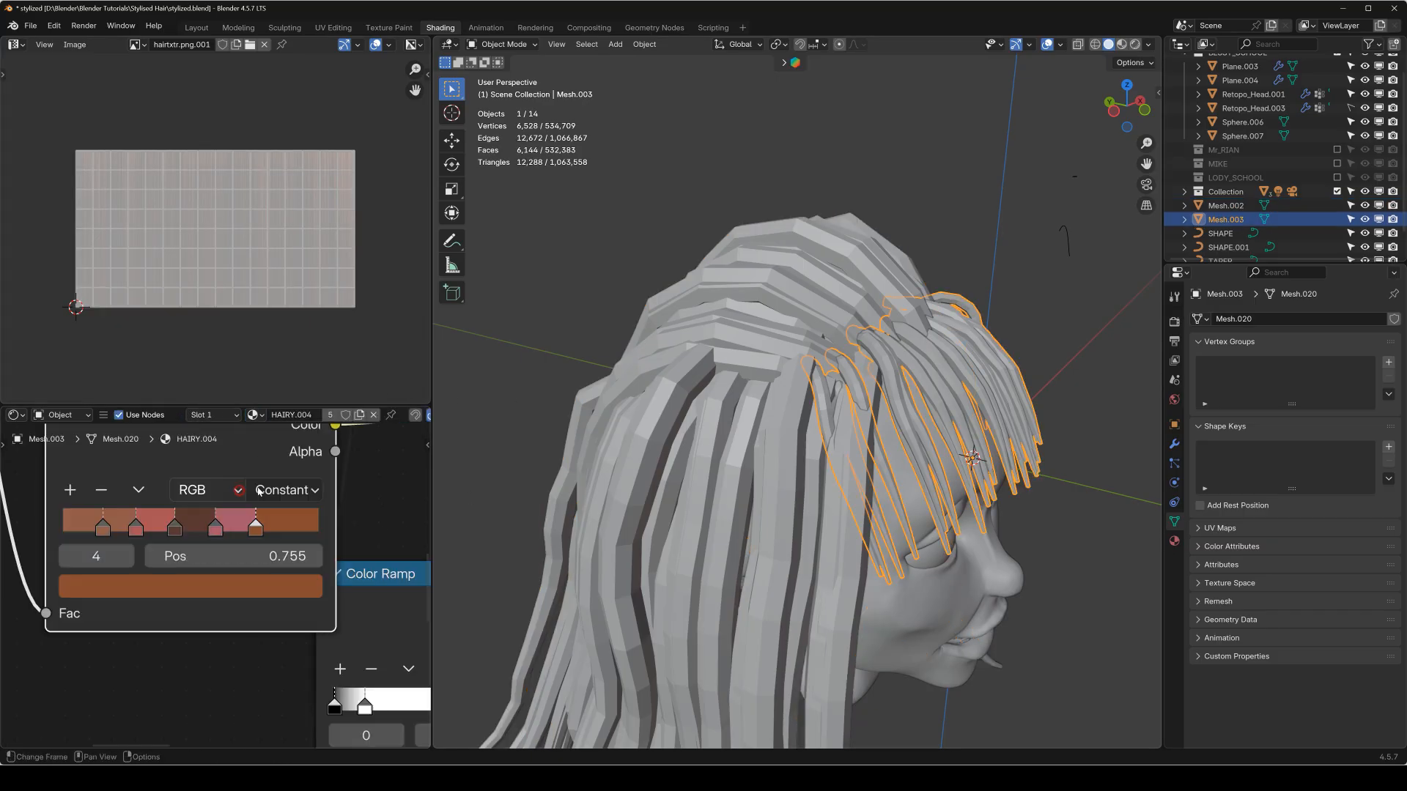
Add a Subdivision Surface modifier to the back hair Mesh.002.
left_click(639, 387)
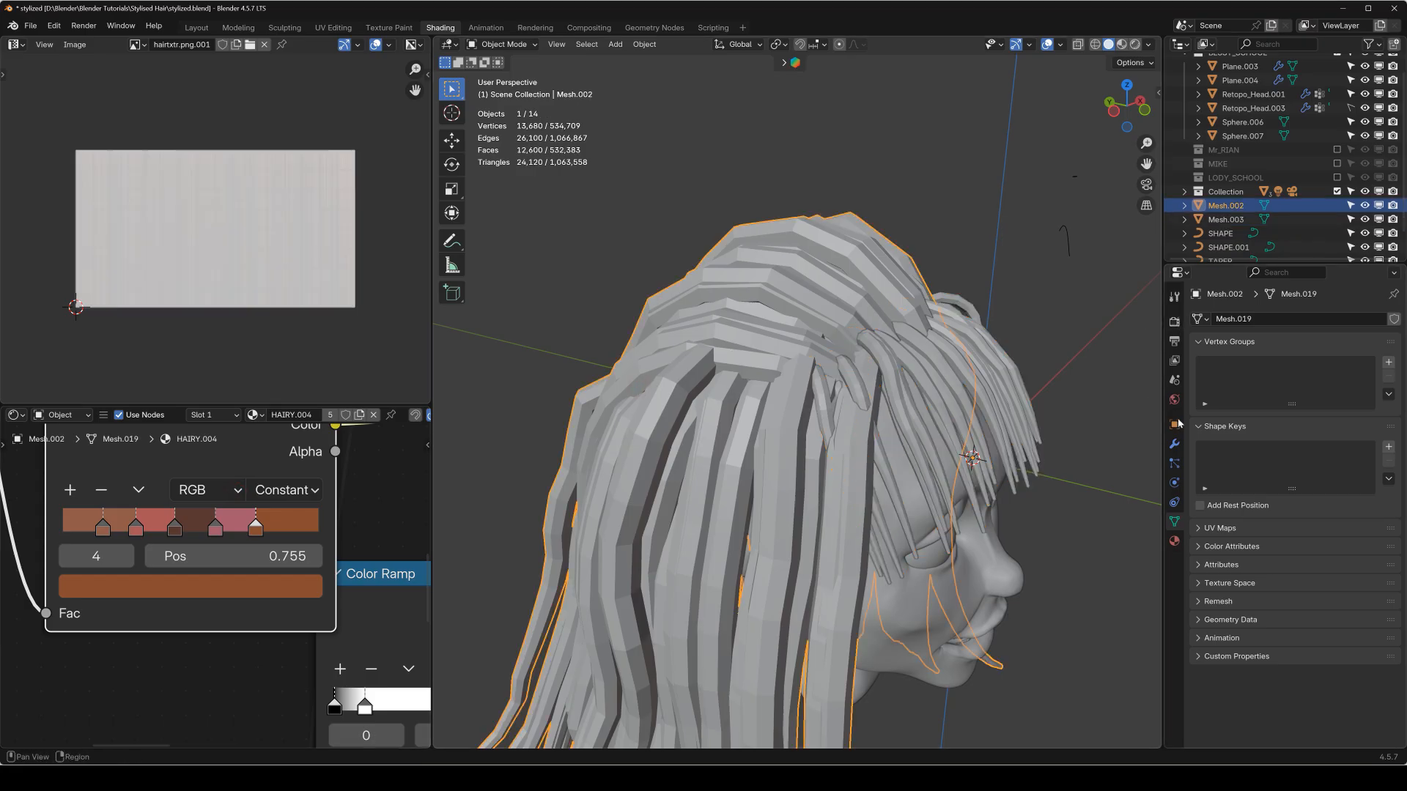
left_click(1174, 444)
left_click(1260, 319)
mouse_move(1287, 324)
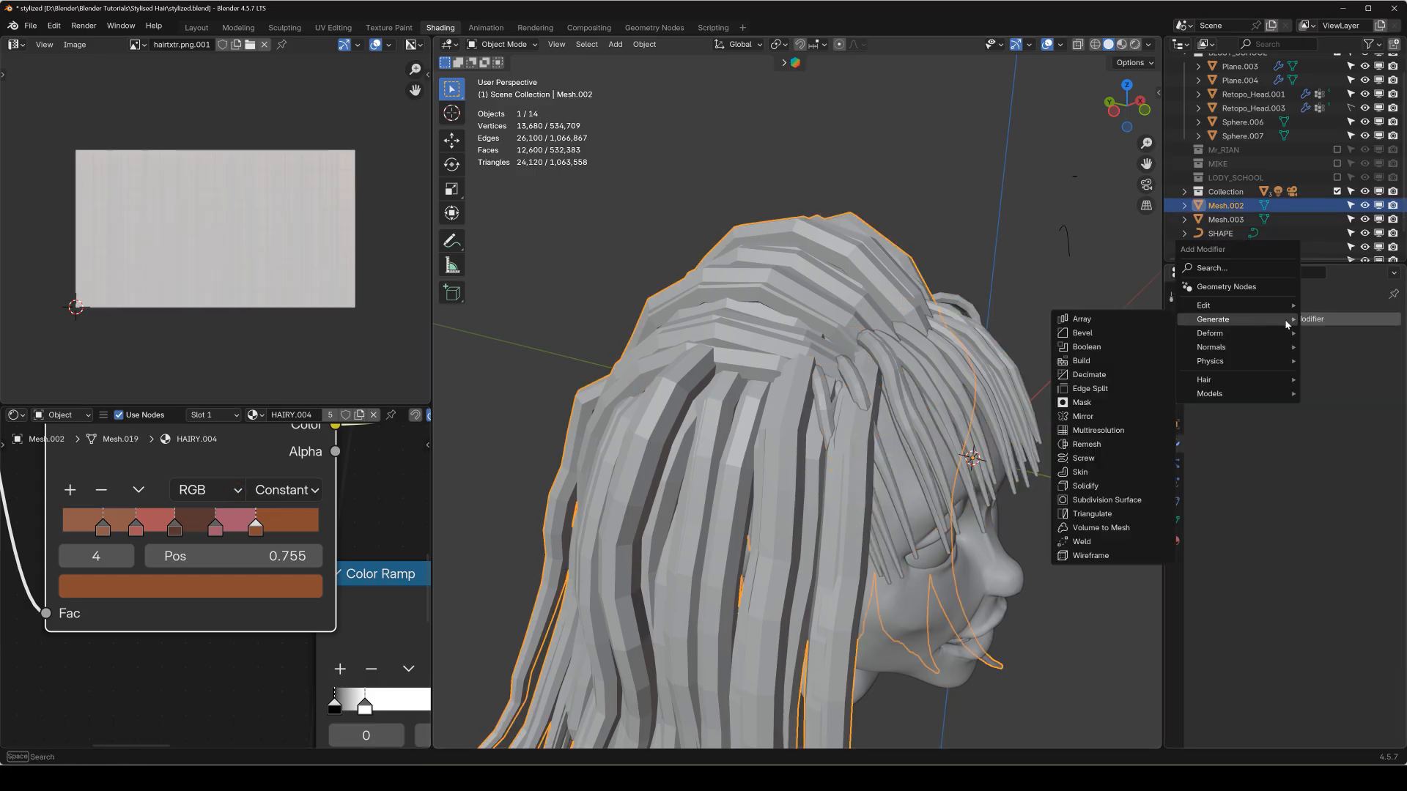
left_click(1121, 504)
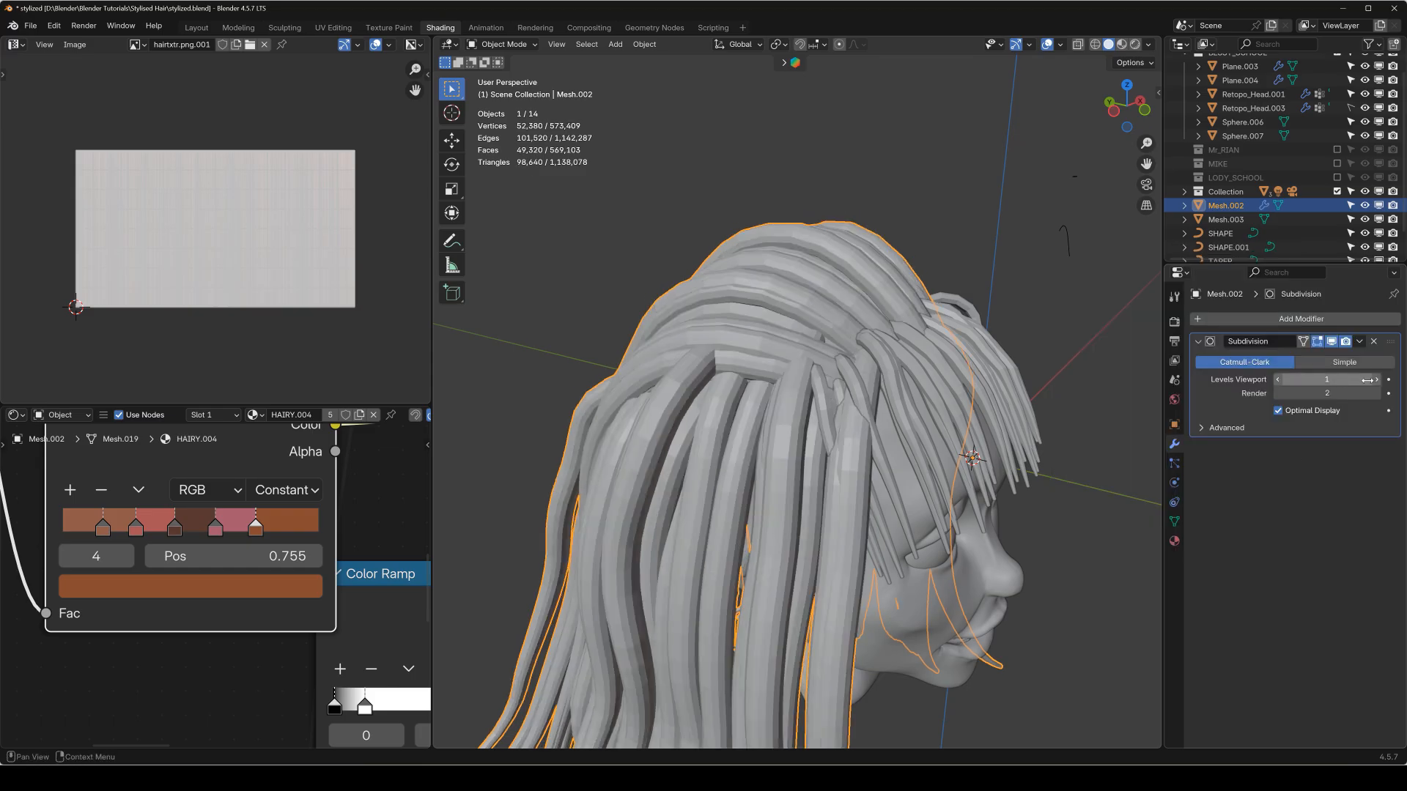
Add a Subdivision Surface modifier to the fringe Mesh.003 and set its viewport levels to 2.
left_click(978, 374)
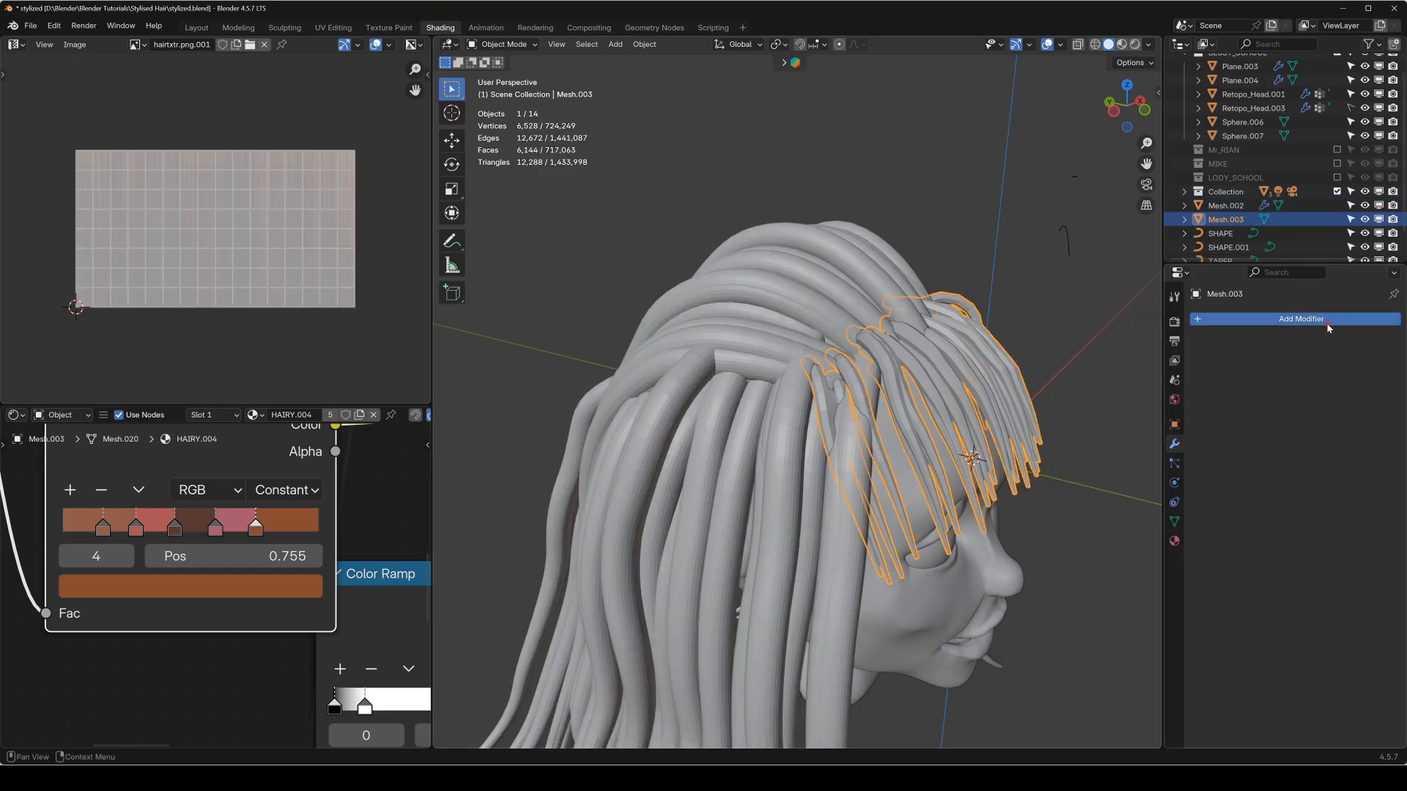
left_click(1287, 320)
mouse_move(1288, 324)
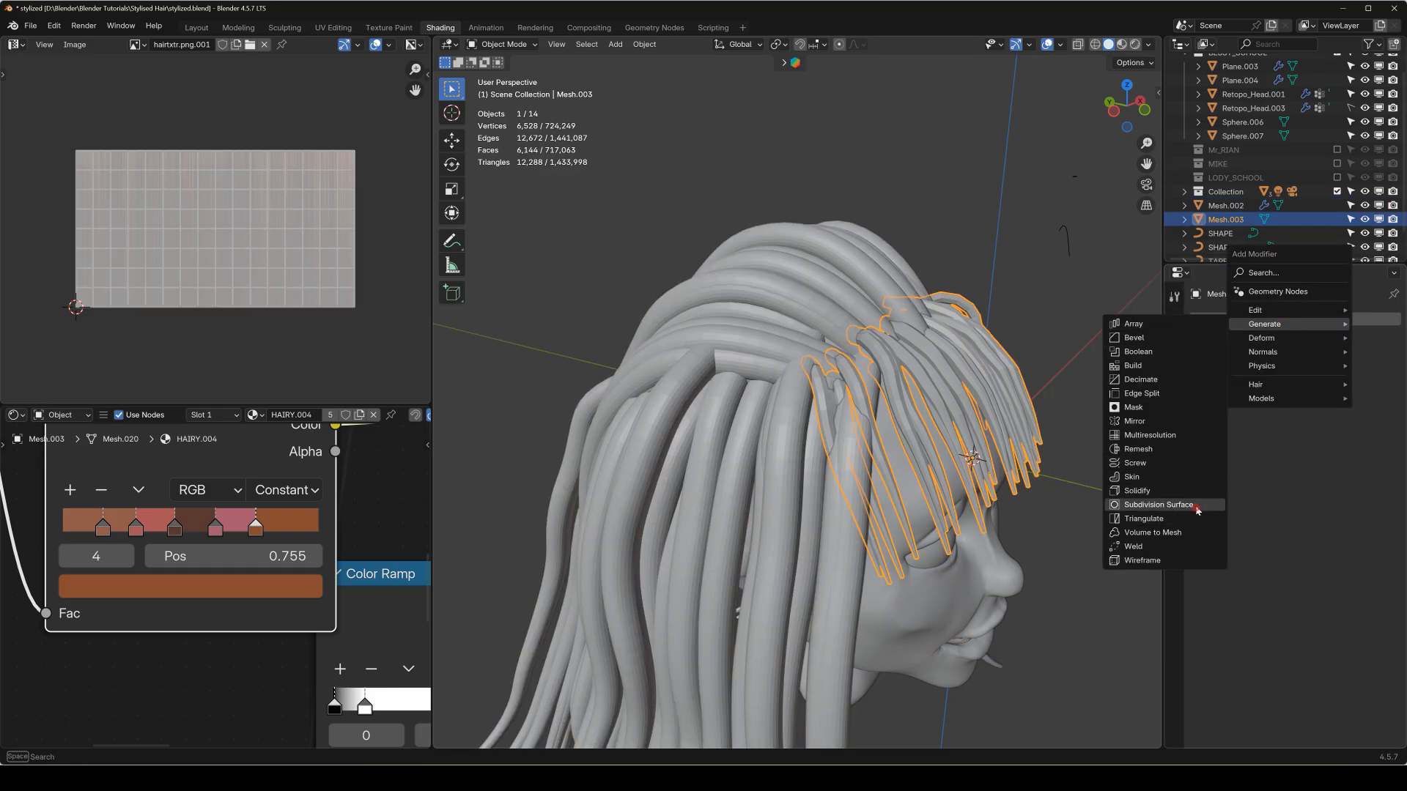
left_click(1157, 505)
left_click(1377, 379)
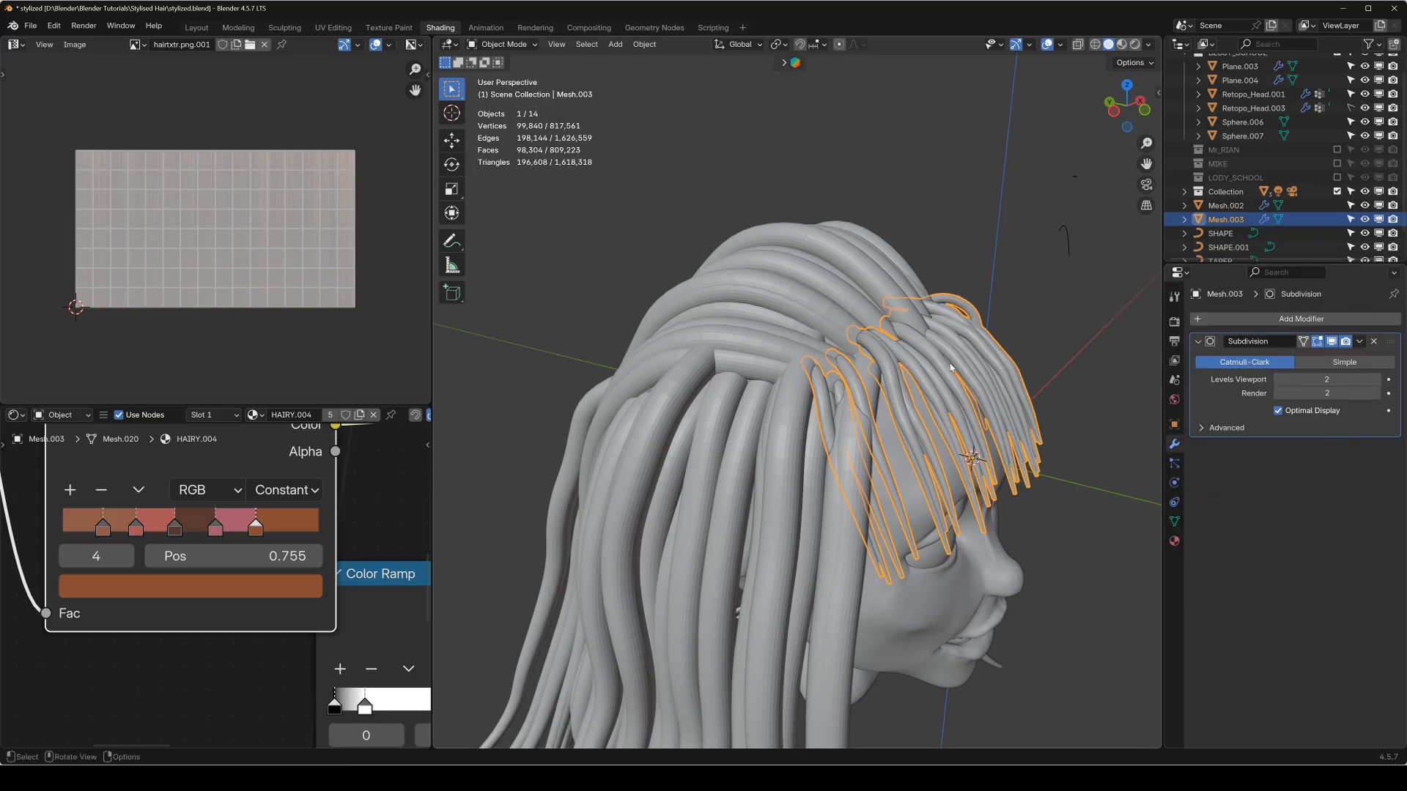
Switch the viewport to rendered shading and view the hair closely from the front.
left_click(1135, 45)
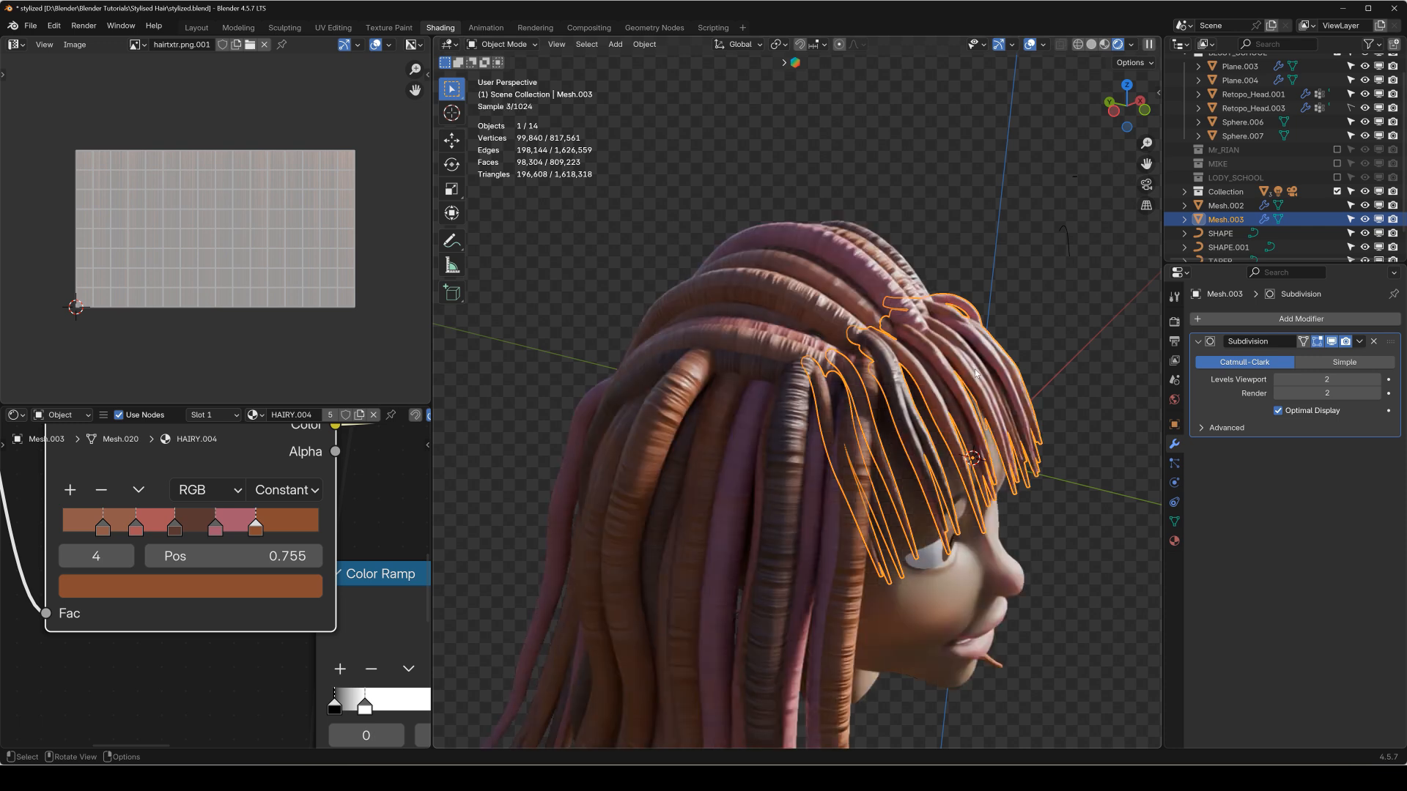
middle_click_drag(930, 356, 843, 403)
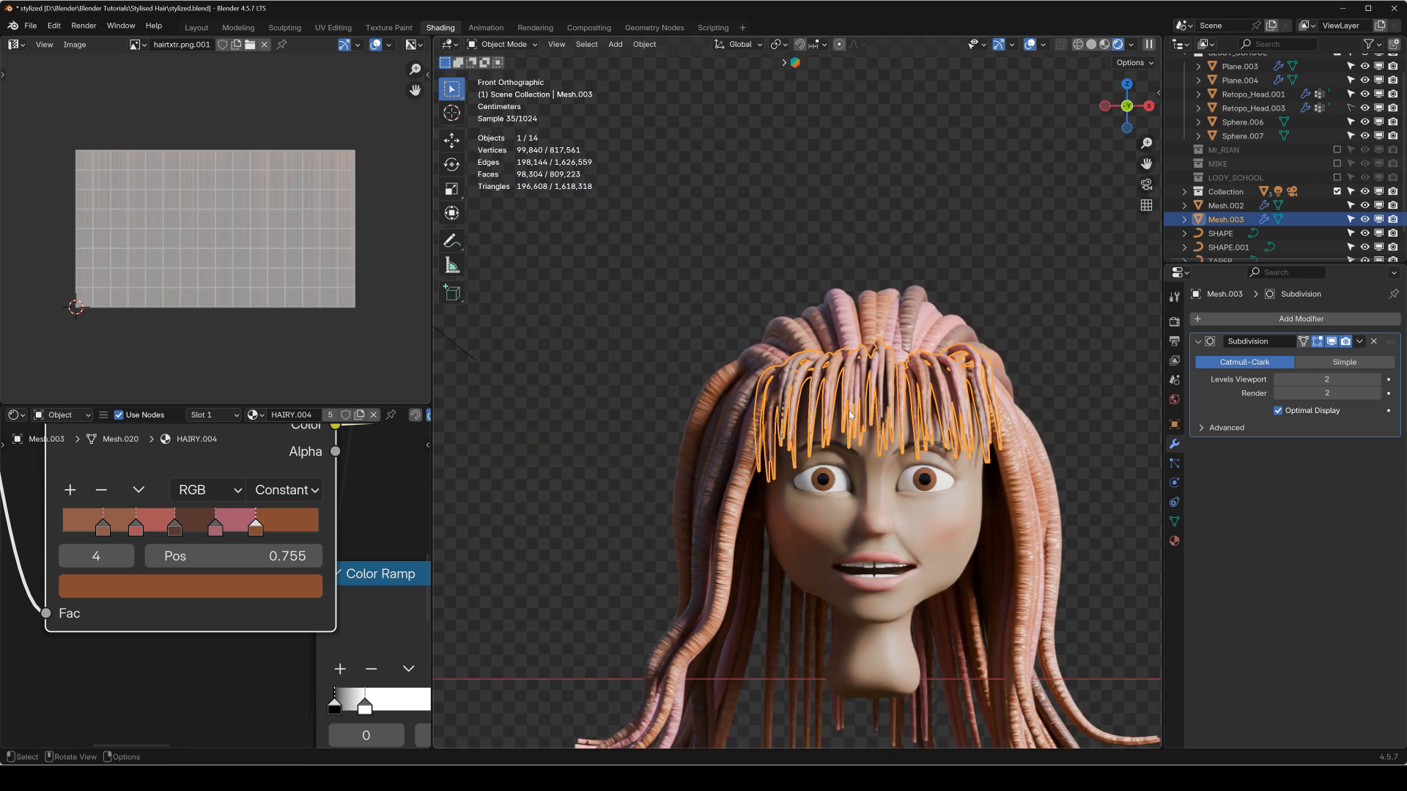
scroll(850, 414, "up", 5)
Enter Edit Mode on the fringe mesh, select everything and rotate its UVs by 90 degrees.
key("Tab")
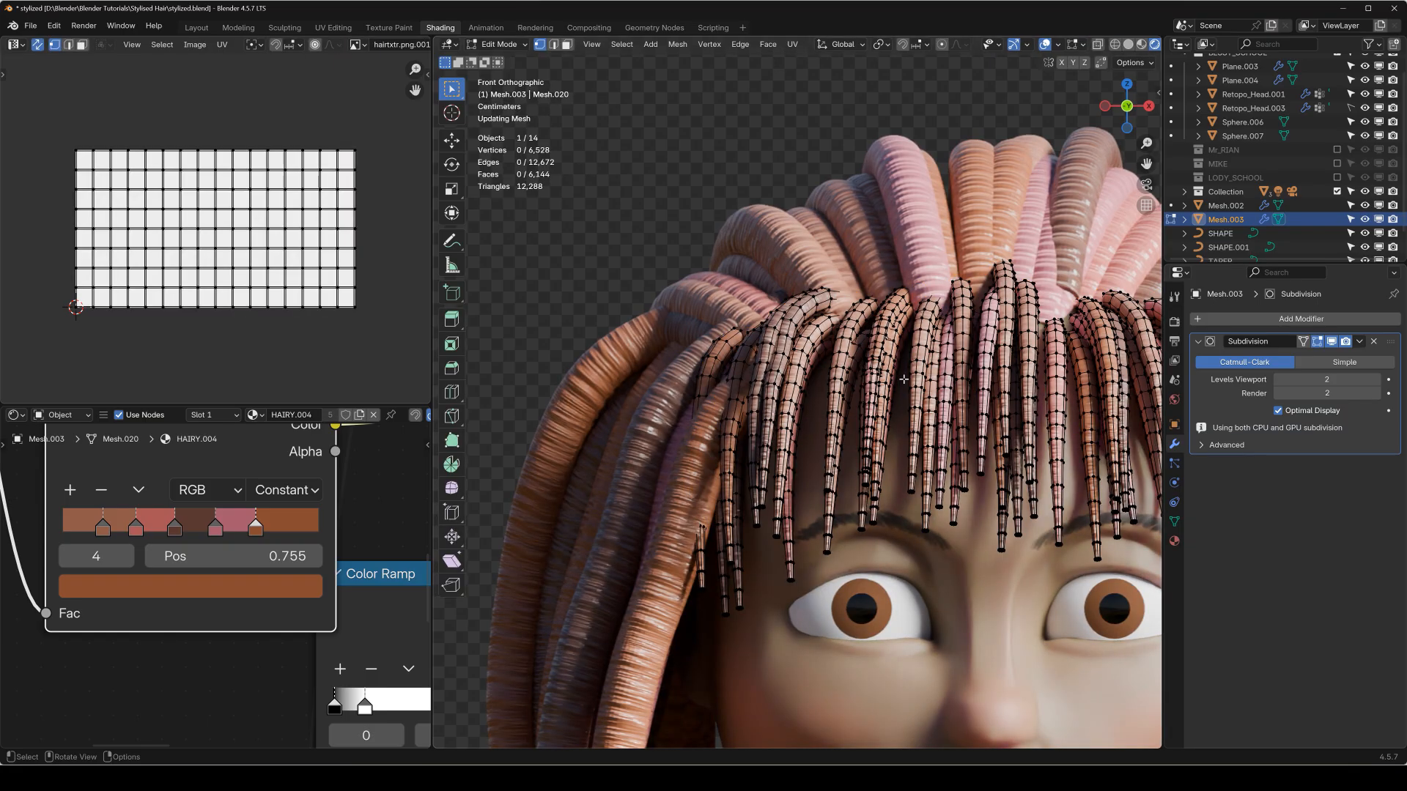
key("a")
key("r")
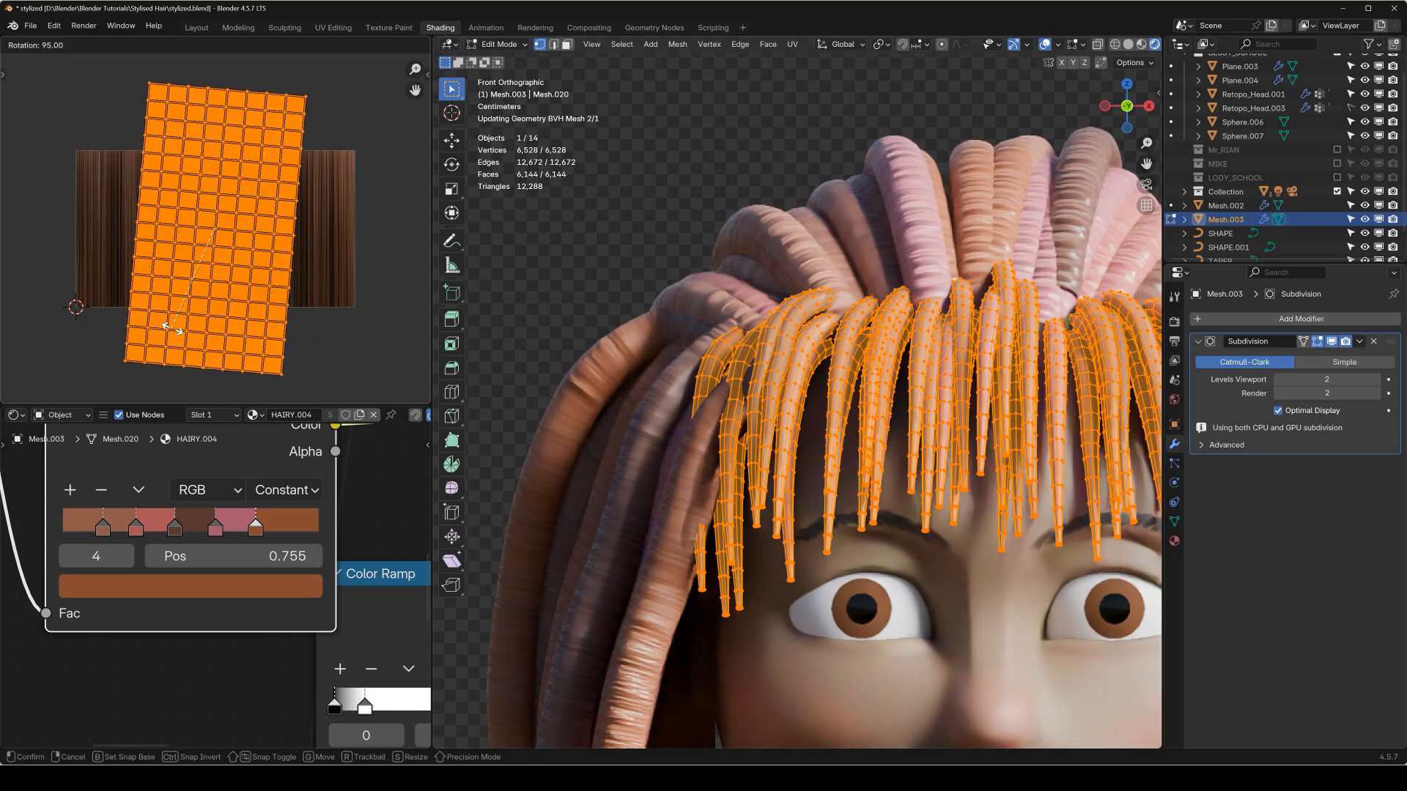
left_click(182, 331)
Scale the fringe mesh's UVs down along Y and up along X to fill the hair texture, and leave Edit Mode.
key("s")
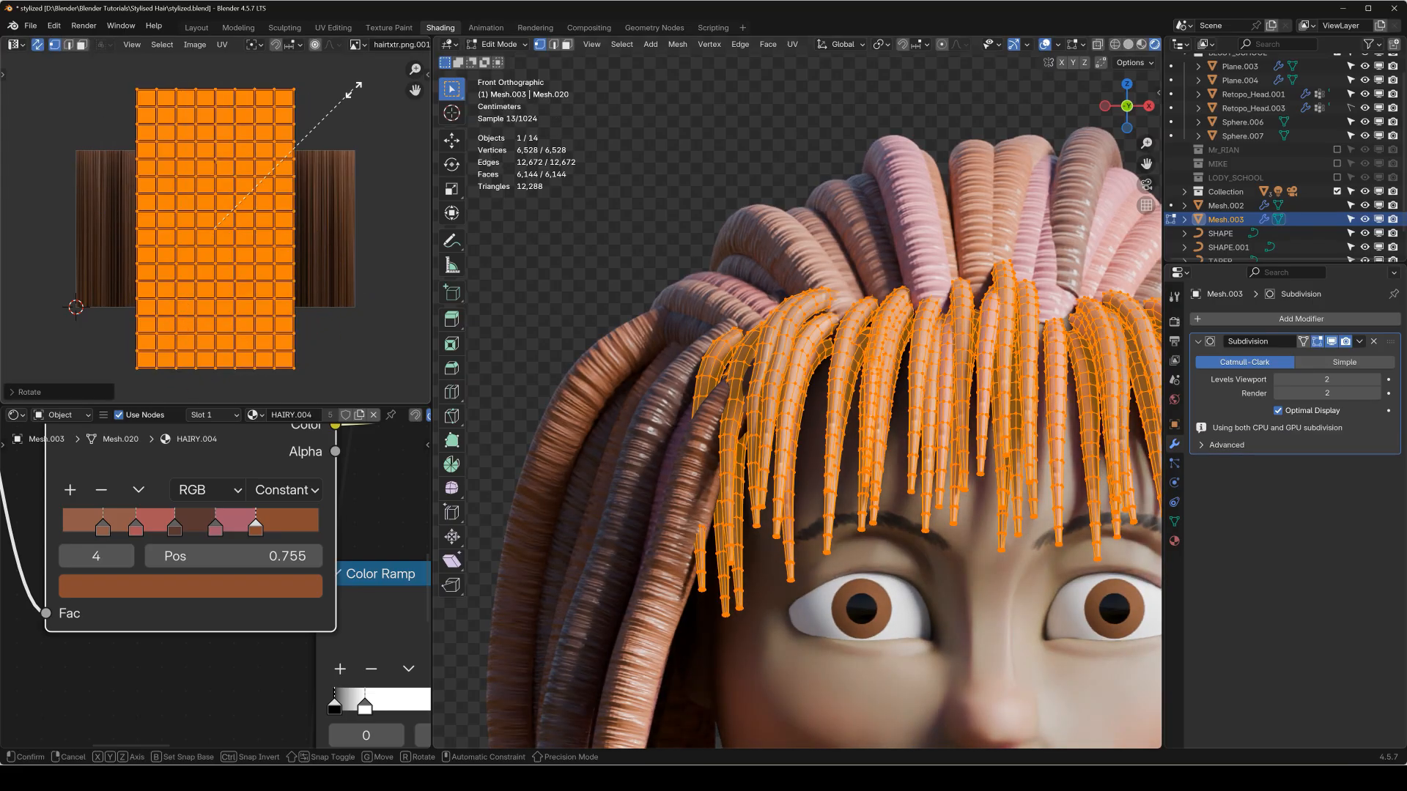
key("y")
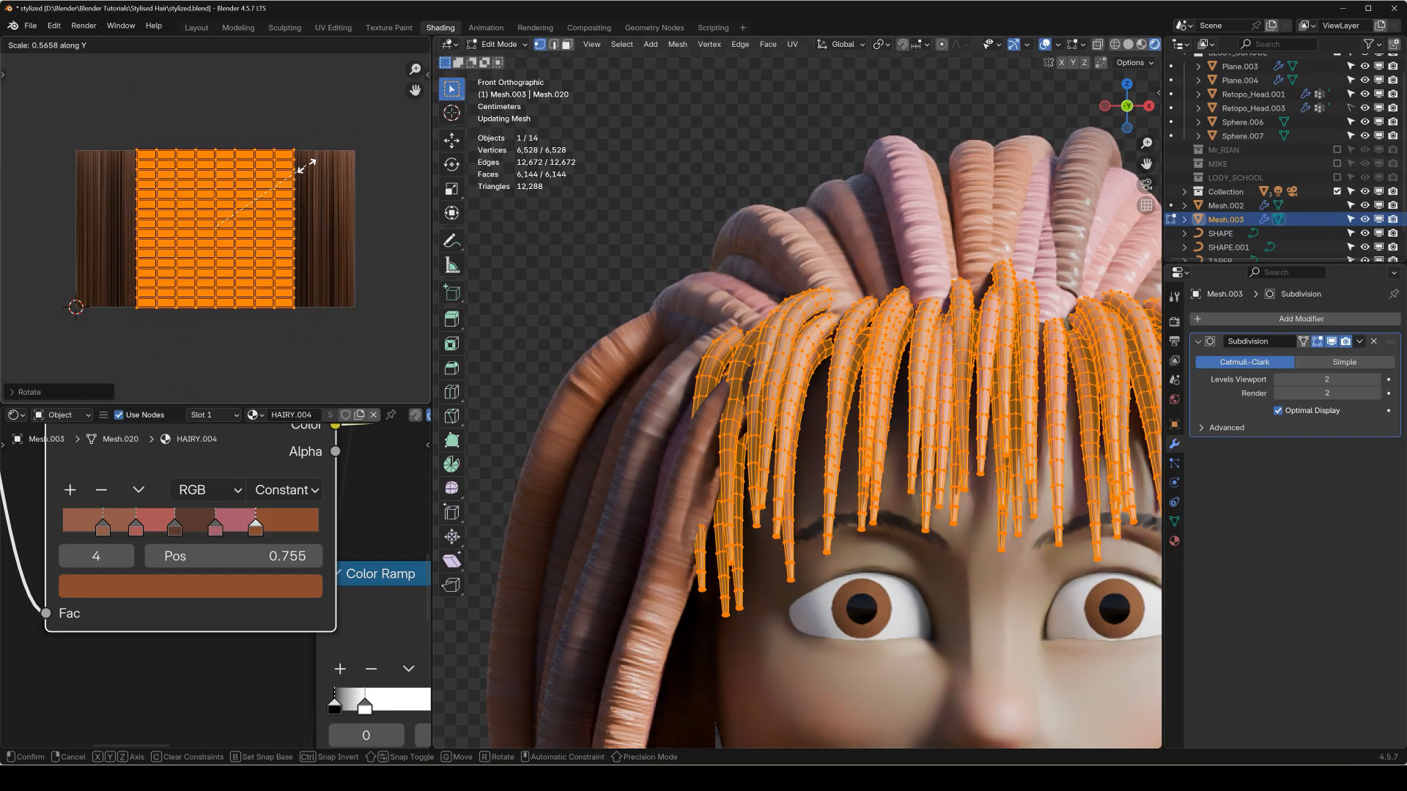
left_click(313, 162)
key("s")
key("x")
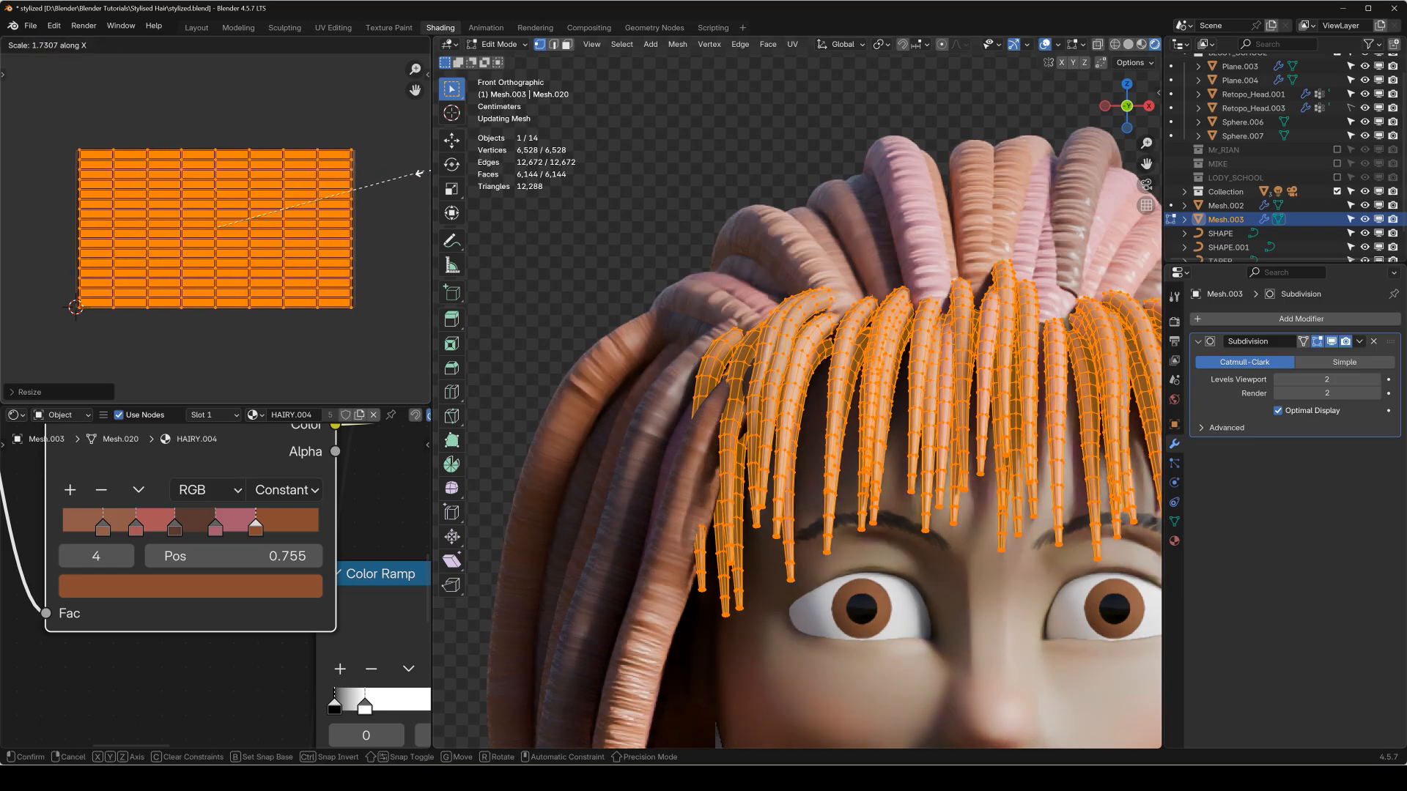
left_click(428, 171)
key("Tab")
Enter Edit Mode on the back hair mesh, select everything and rotate its UVs by 90 degrees.
left_click(964, 212)
key("Tab")
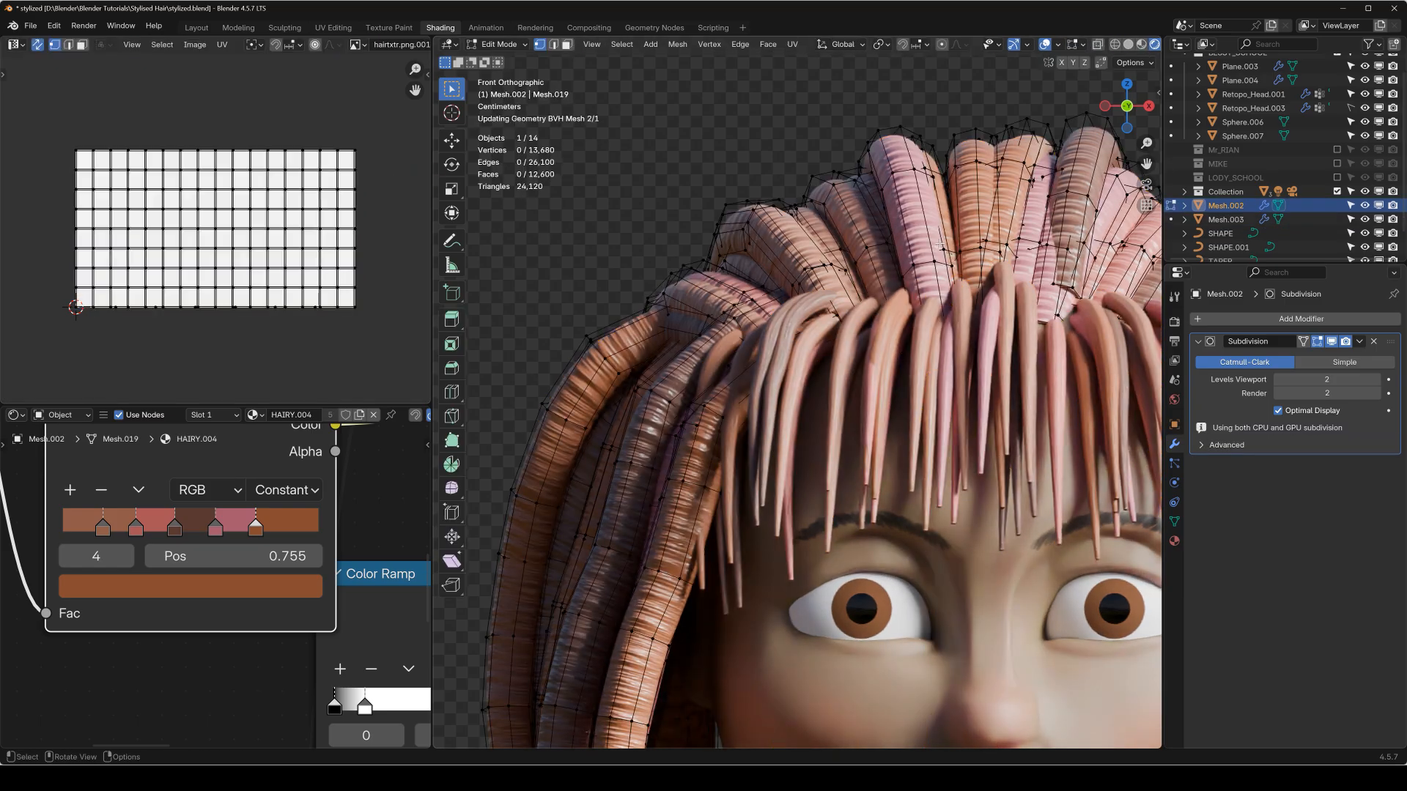
key("a")
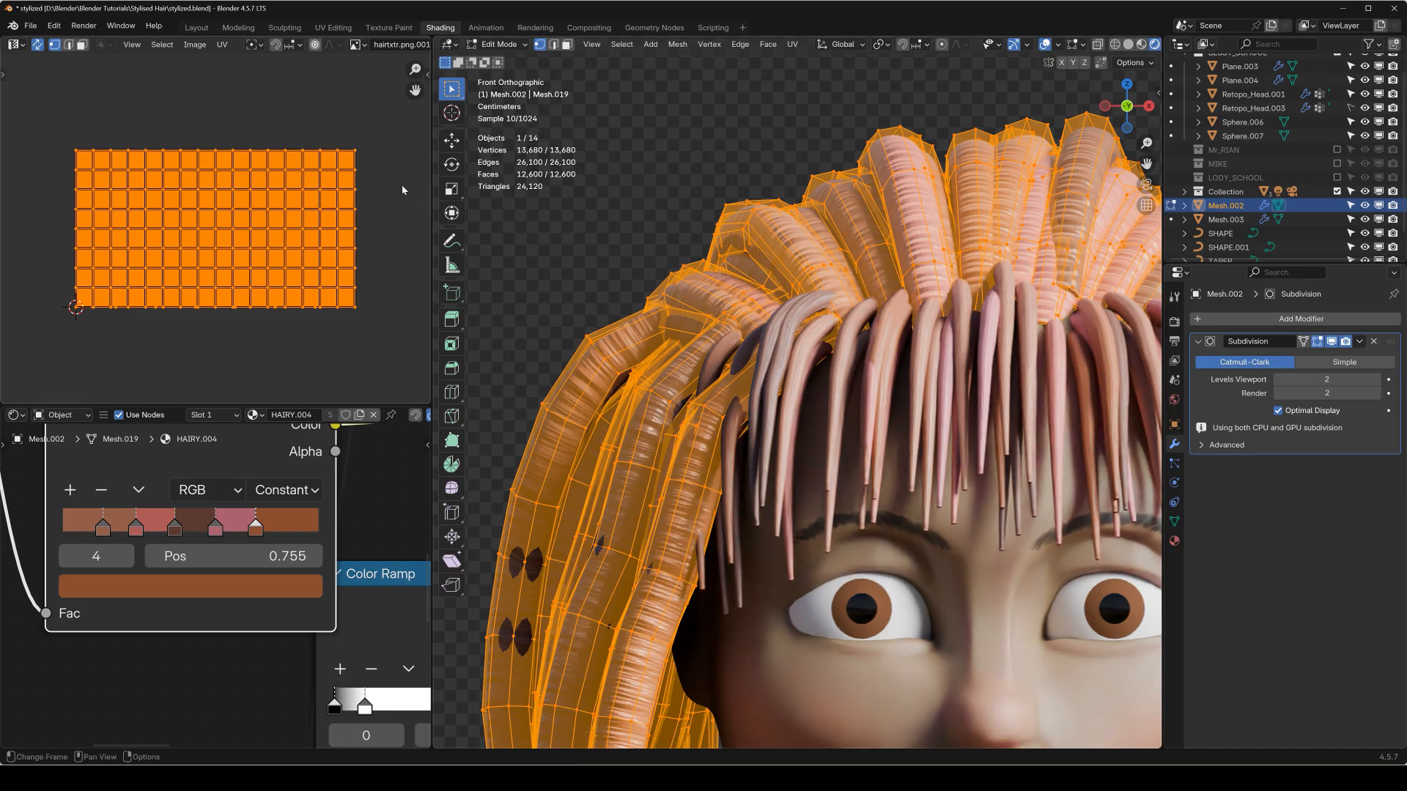
key("r")
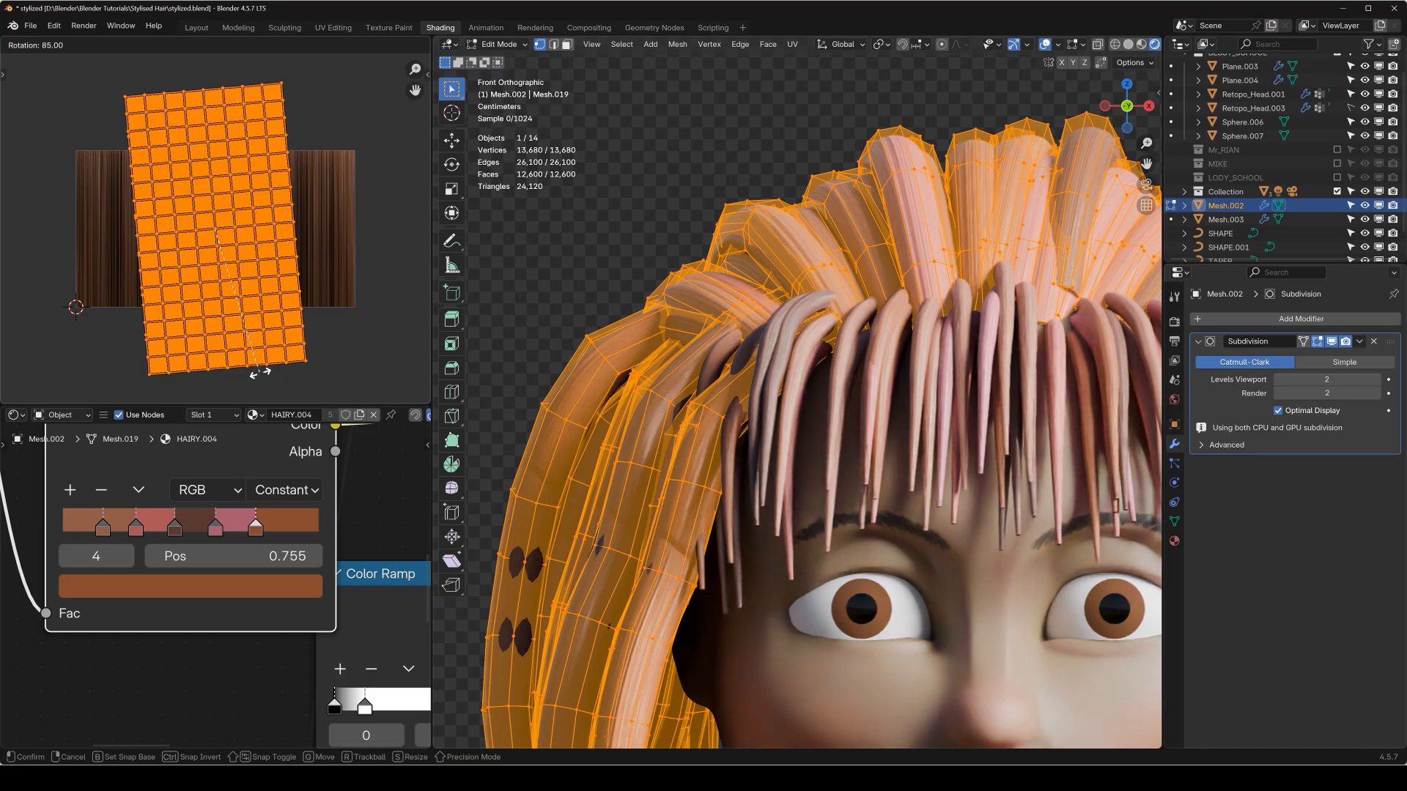
left_click(251, 372)
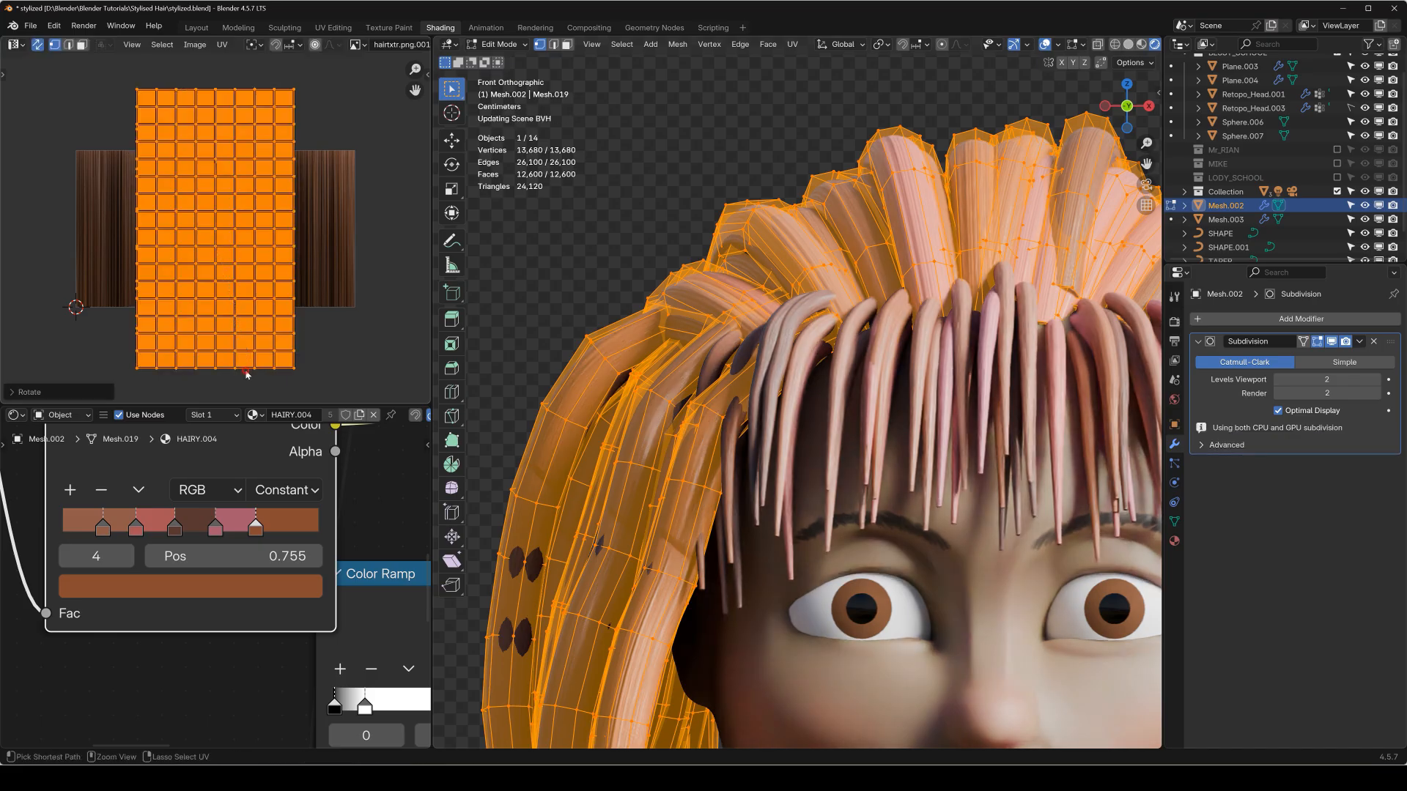
With the back hair's subdivision temporarily hidden in the viewport, scale its UVs along Y and X to fit the hair texture.
left_click(1331, 341)
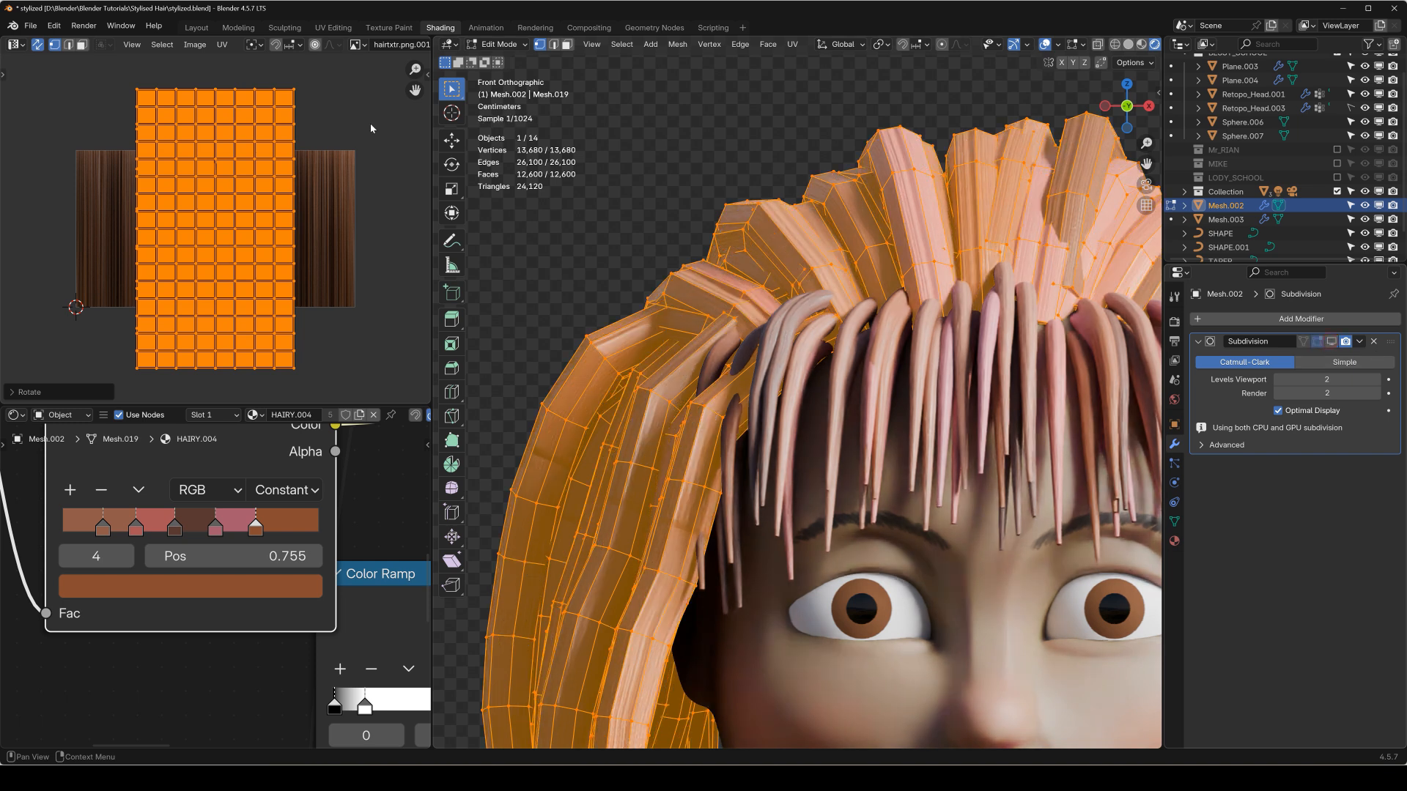
key("s")
key("y")
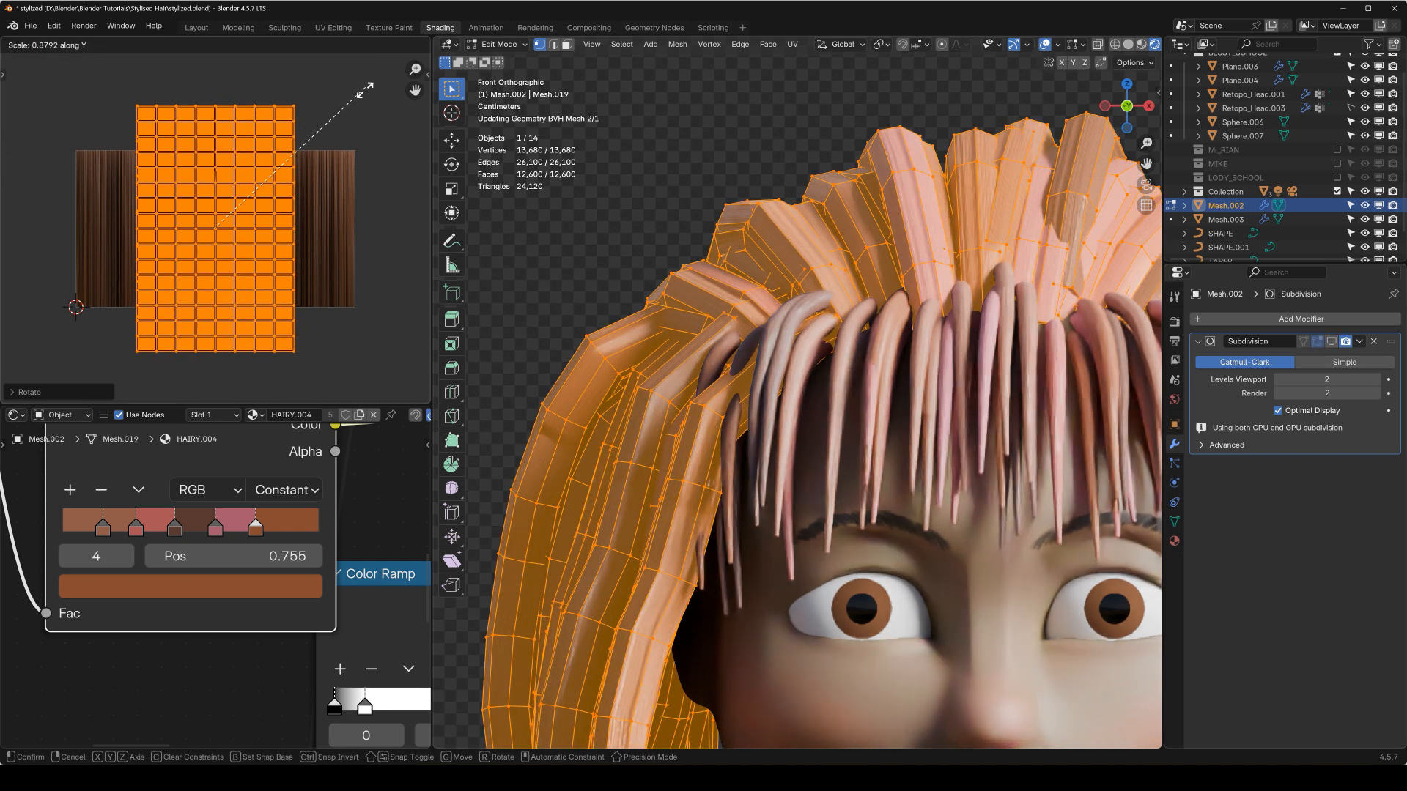
key("x")
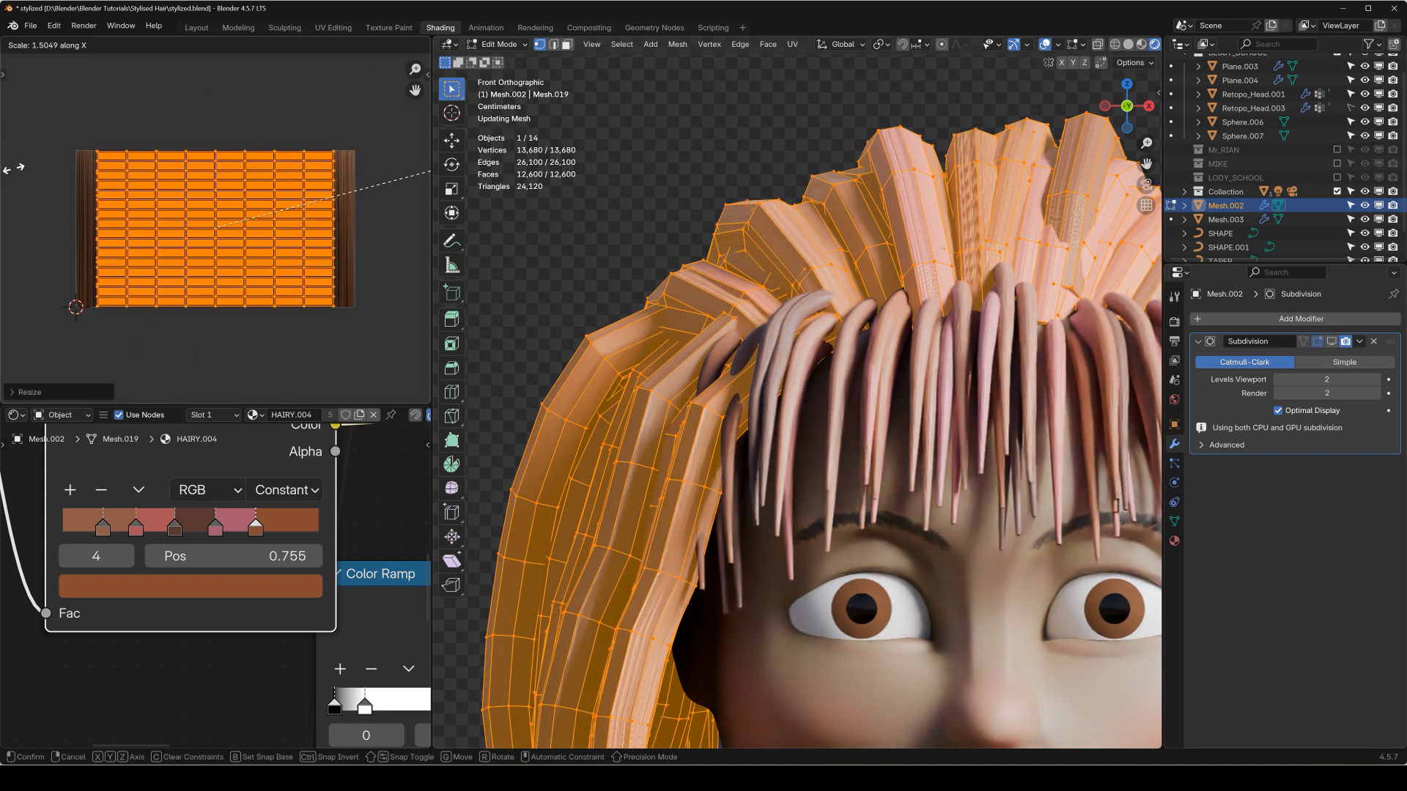
left_click(46, 168)
key("Tab")
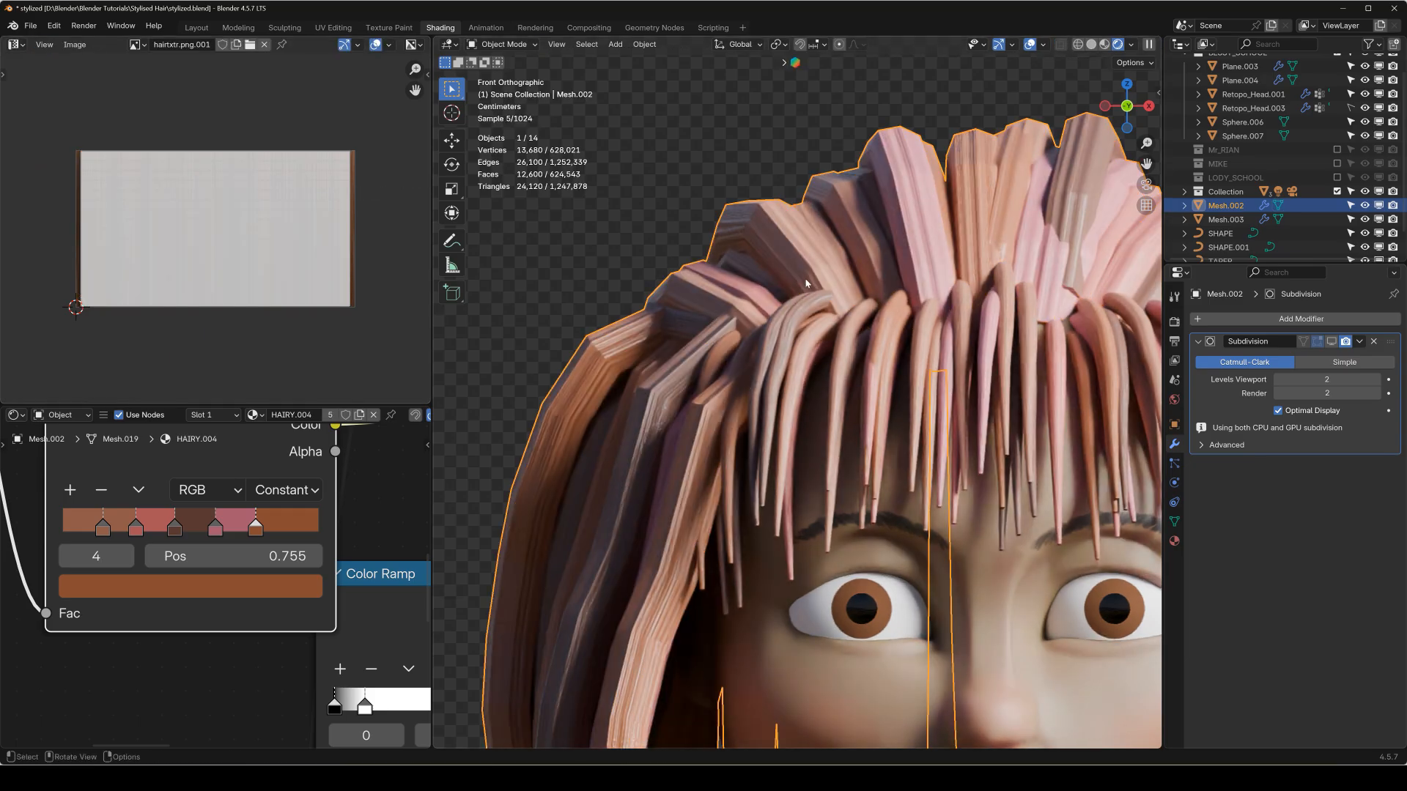
left_click(1332, 342)
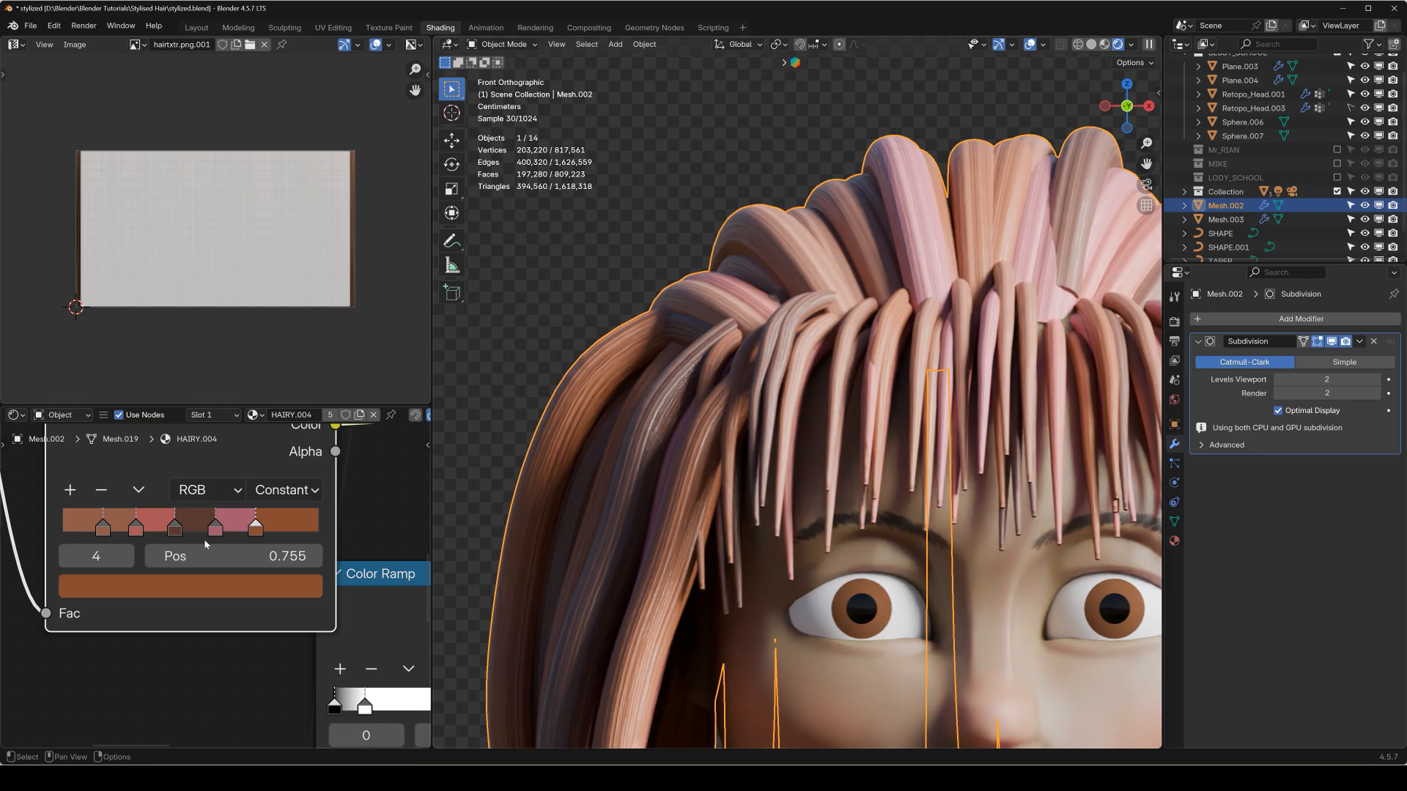
Deselect the hair and examine the rendered hairstyle from the front and the side.
scroll(743, 390, "down", 8)
left_click(936, 295)
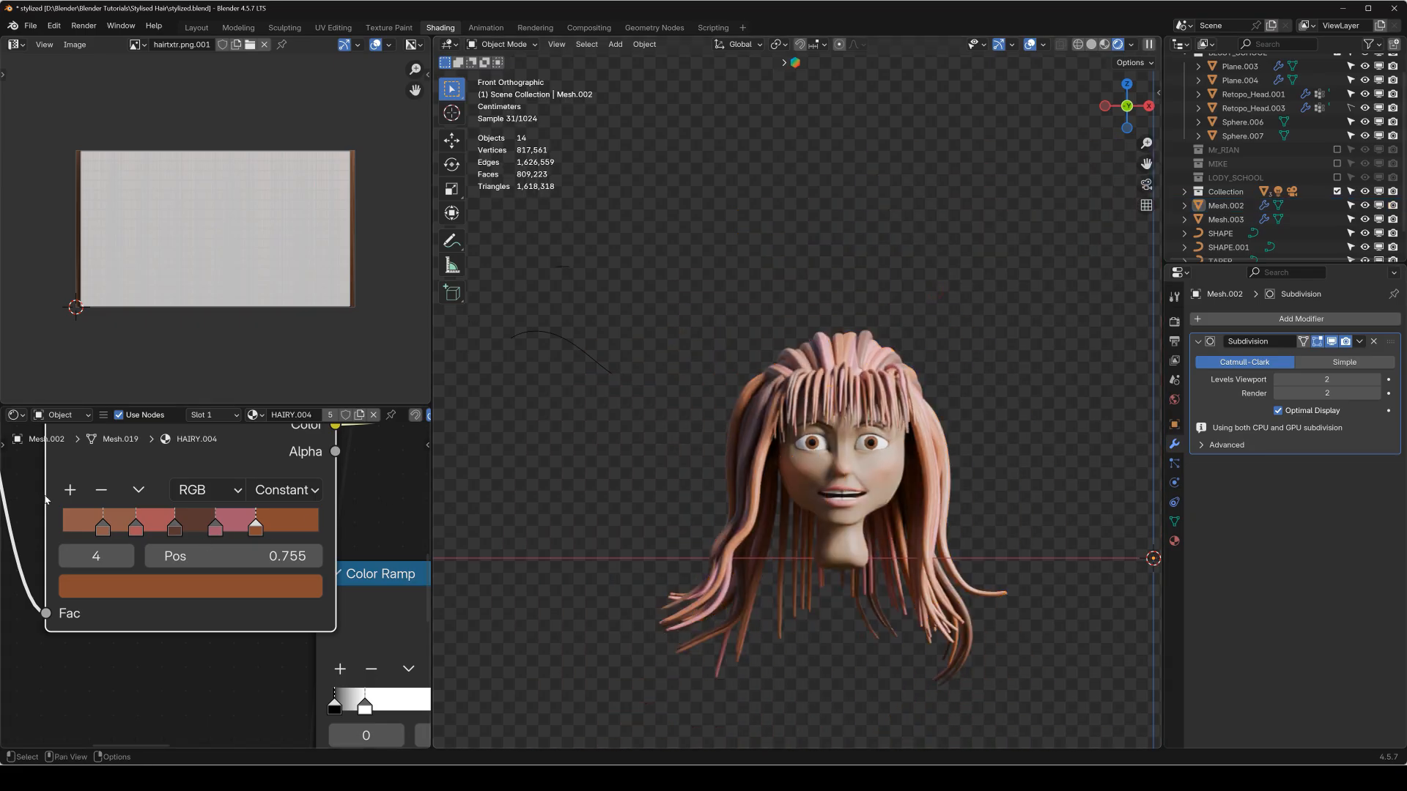
middle_click_drag(661, 433, 498, 443)
middle_click_drag(592, 502, 731, 392, "shift")
key("KP_1")
middle_click_drag(614, 403, 803, 370, "shift")
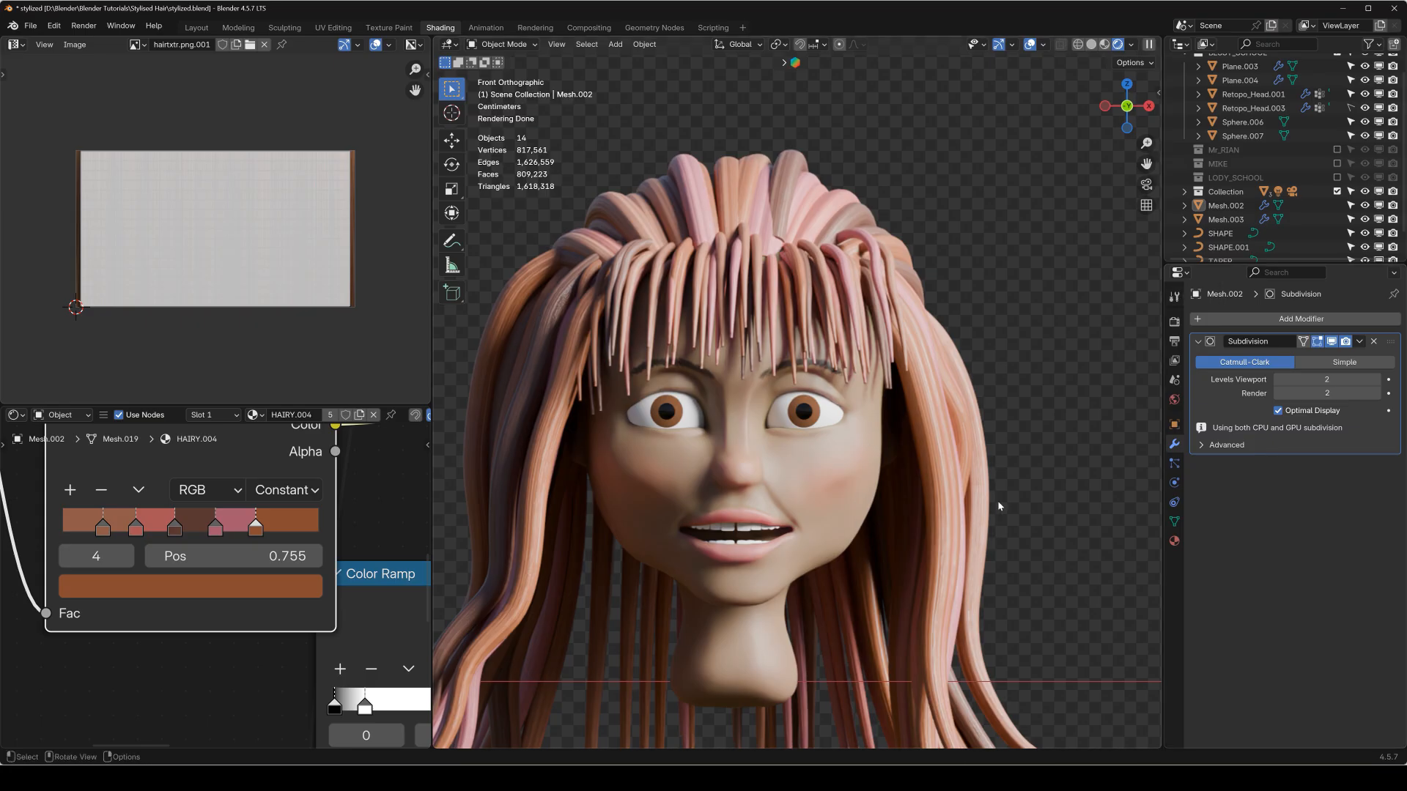
middle_click_drag(834, 518, 693, 493)
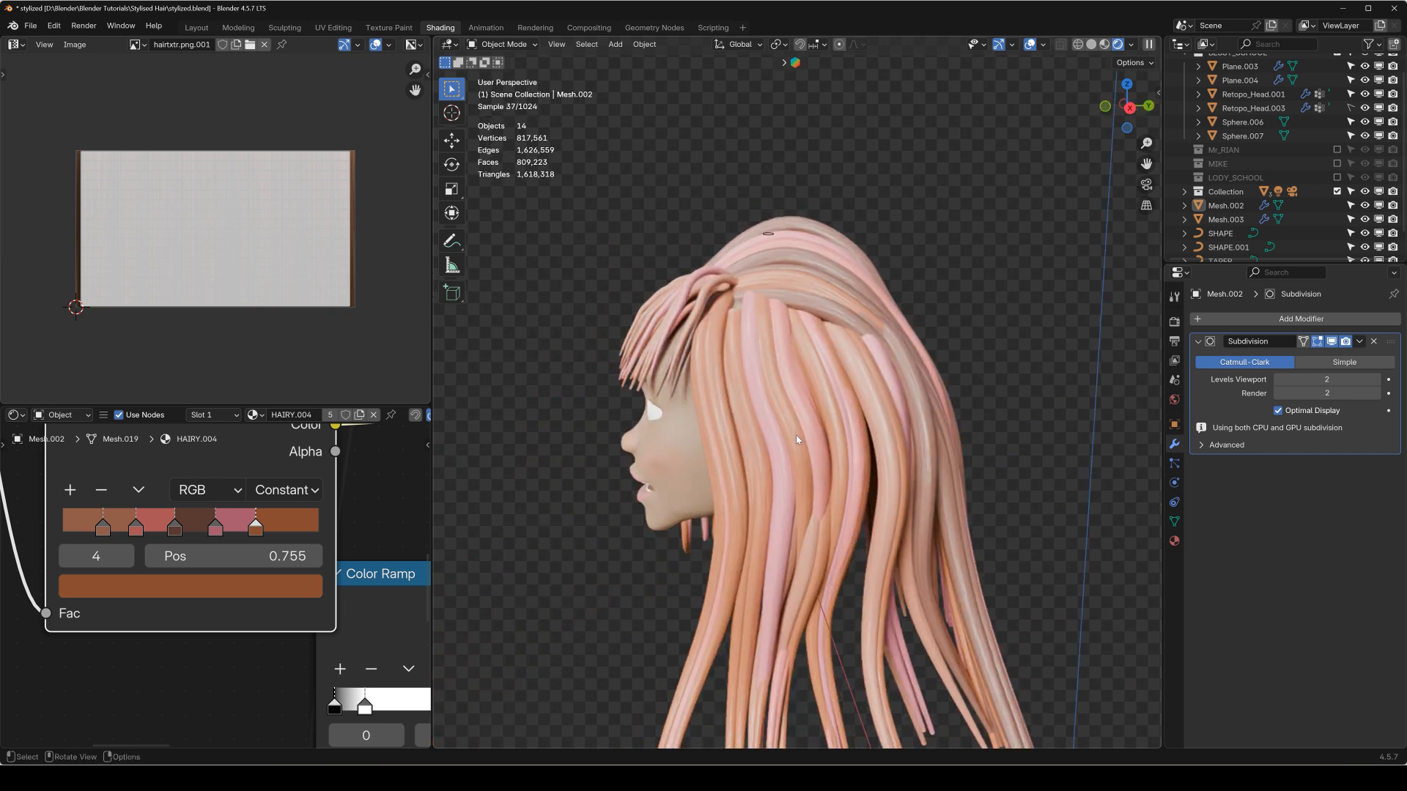
key("KP_1")
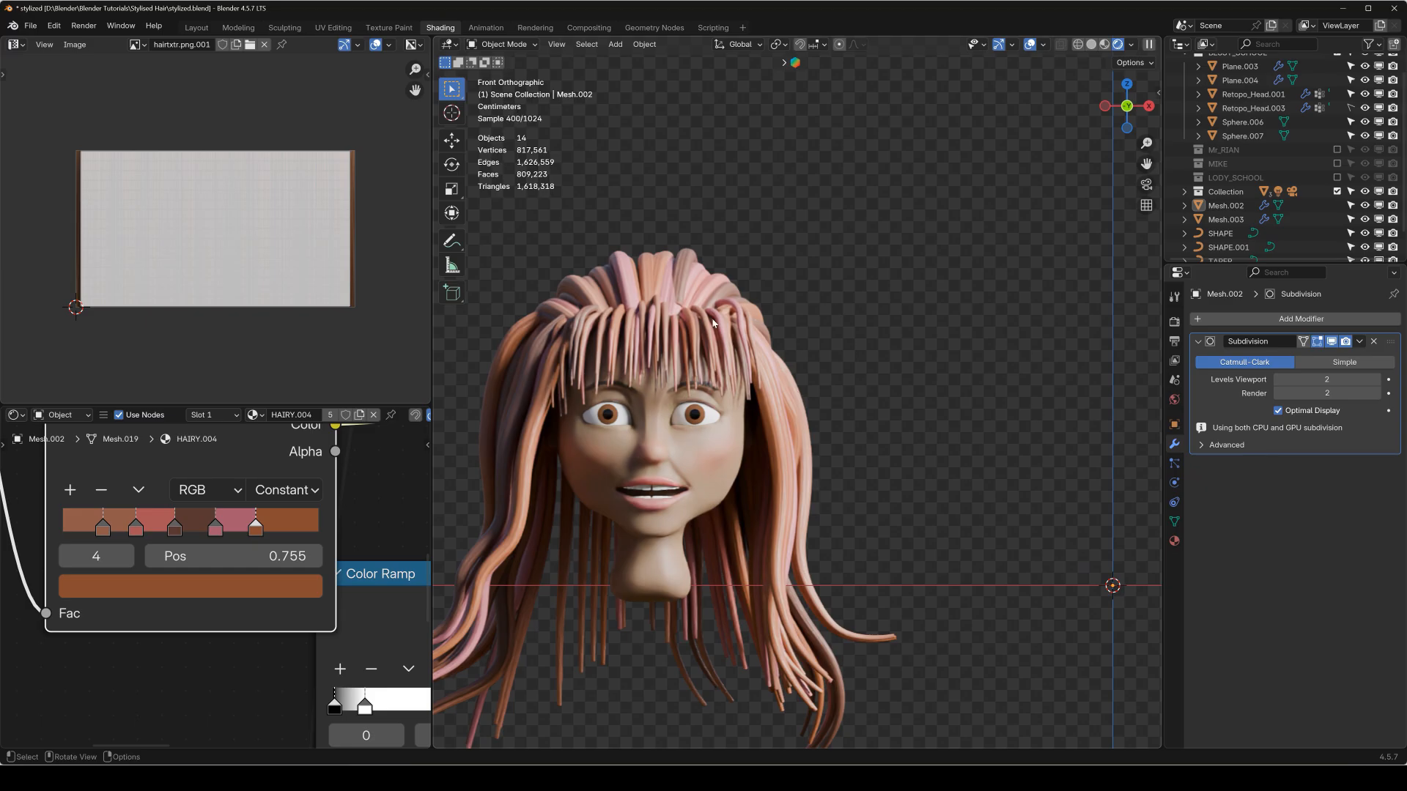
scroll(1224, 242, "down", 2)
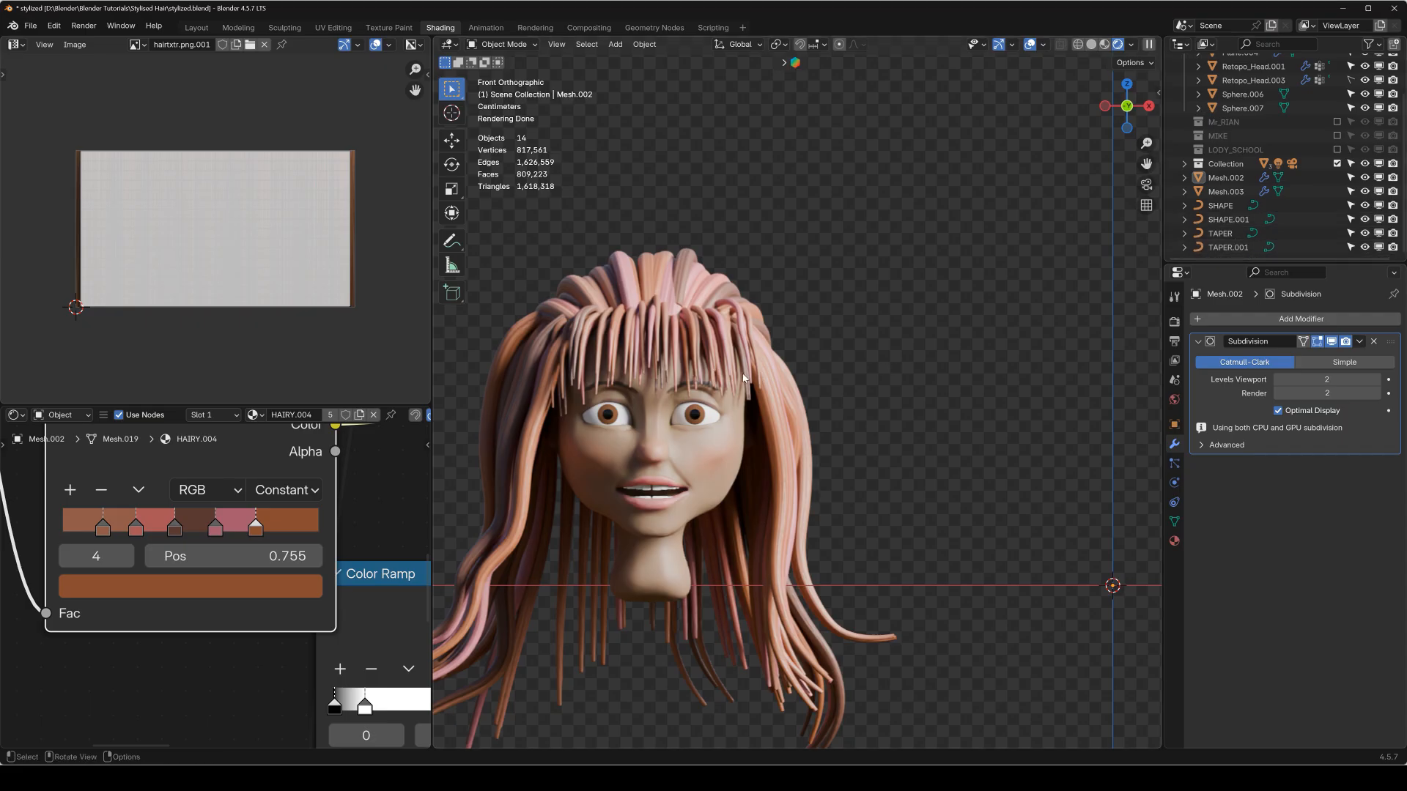
middle_click_drag(702, 380, 765, 378, "shift")
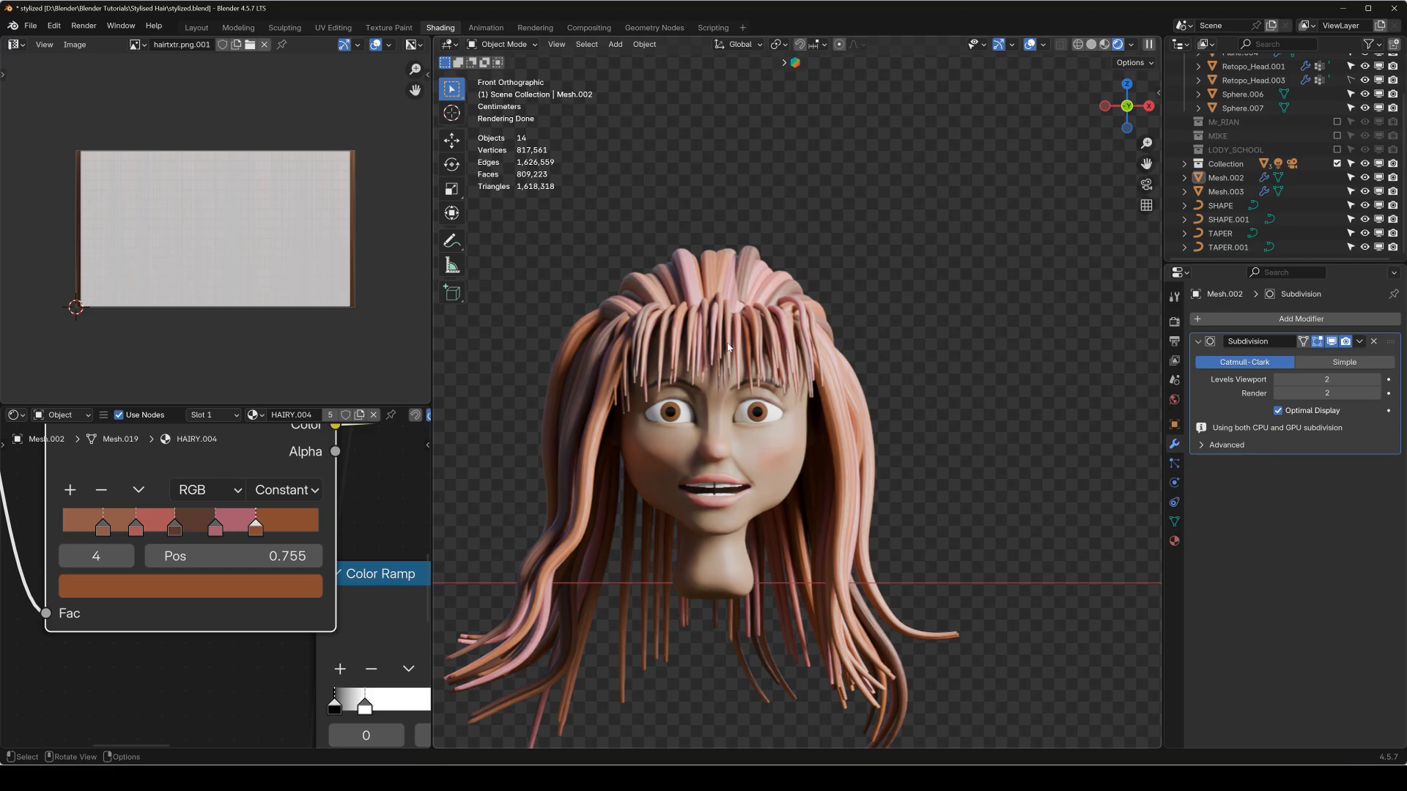
middle_click_drag(777, 337, 632, 304)
middle_click_drag(889, 313, 811, 345)
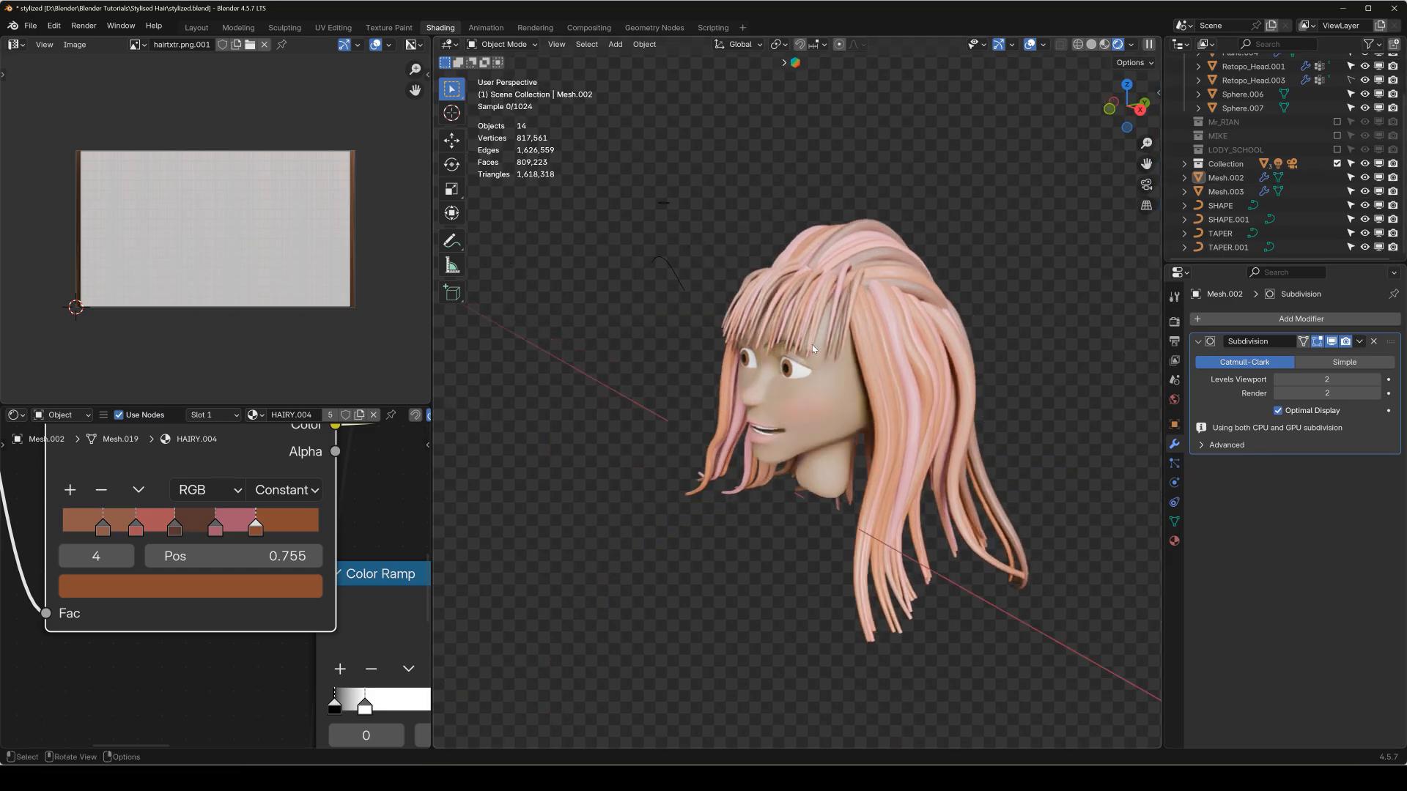
Examine the back hair and head meshes closely in Edit Mode, then return to Object Mode in front view.
scroll(816, 345, "up", 3)
left_click(845, 261)
key("Tab")
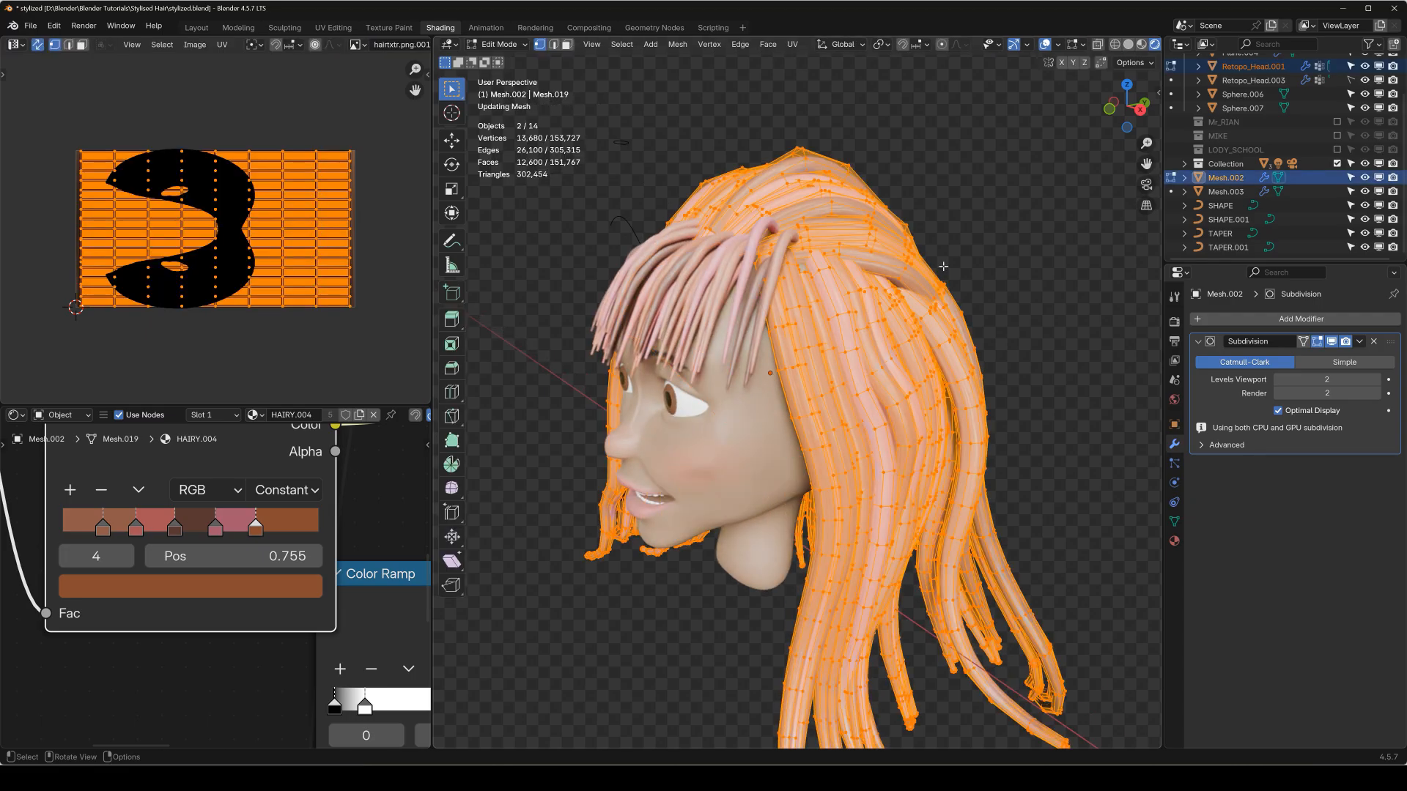
scroll(878, 320, "up", 4)
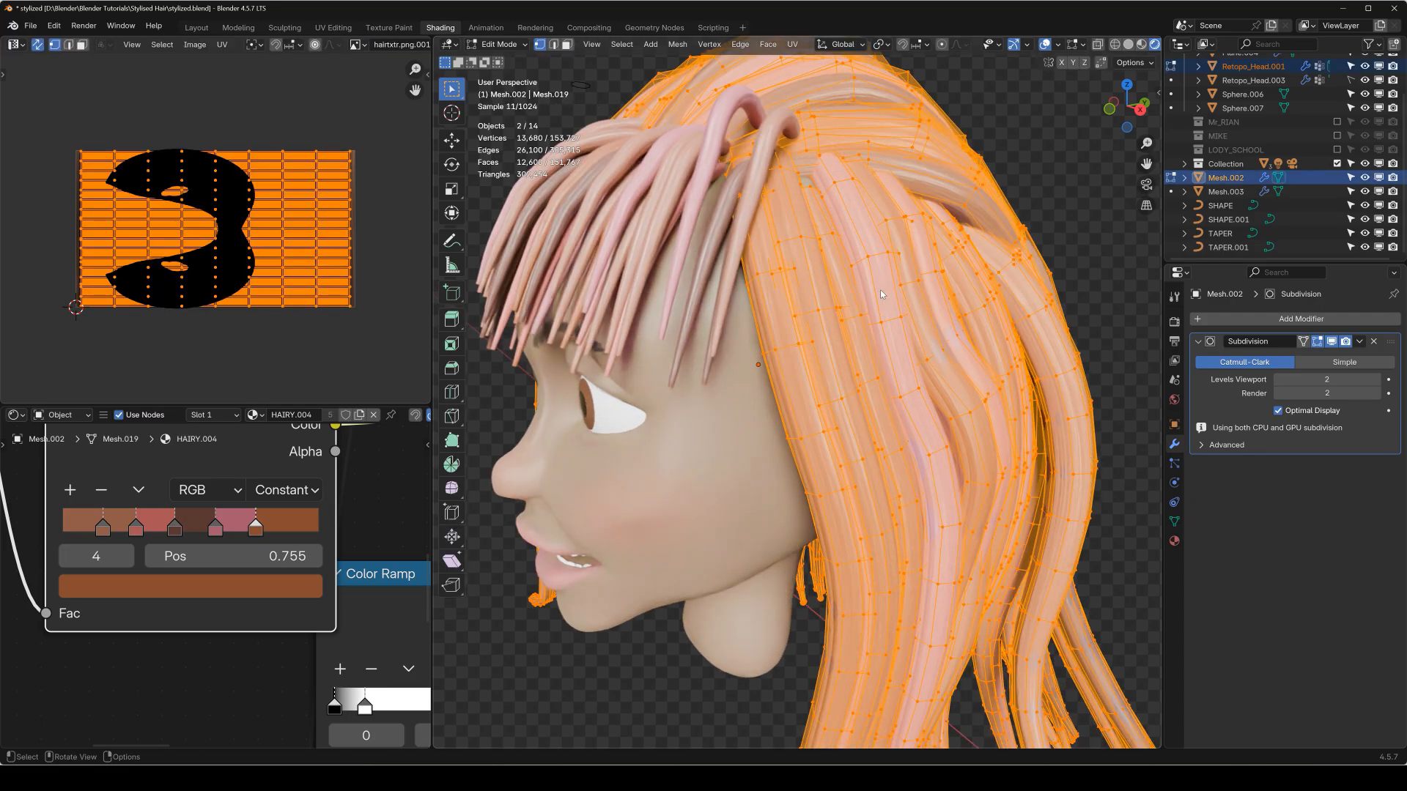
key("Tab")
key("KP_1")
scroll(742, 286, "down", 2)
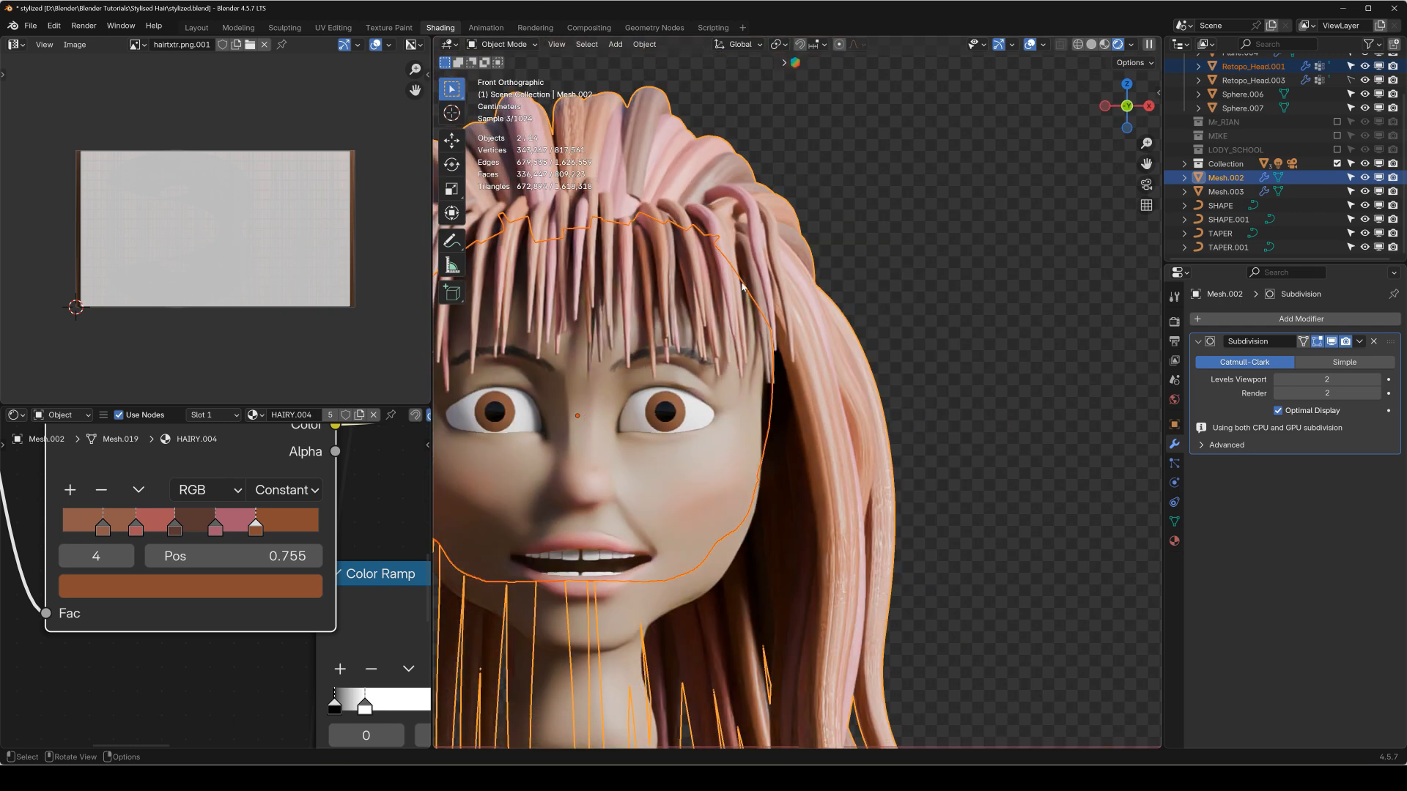
Examine the fringe mesh and its UVs in Edit Mode, then return to Object Mode and deselect everything.
left_click(771, 287)
key("Tab")
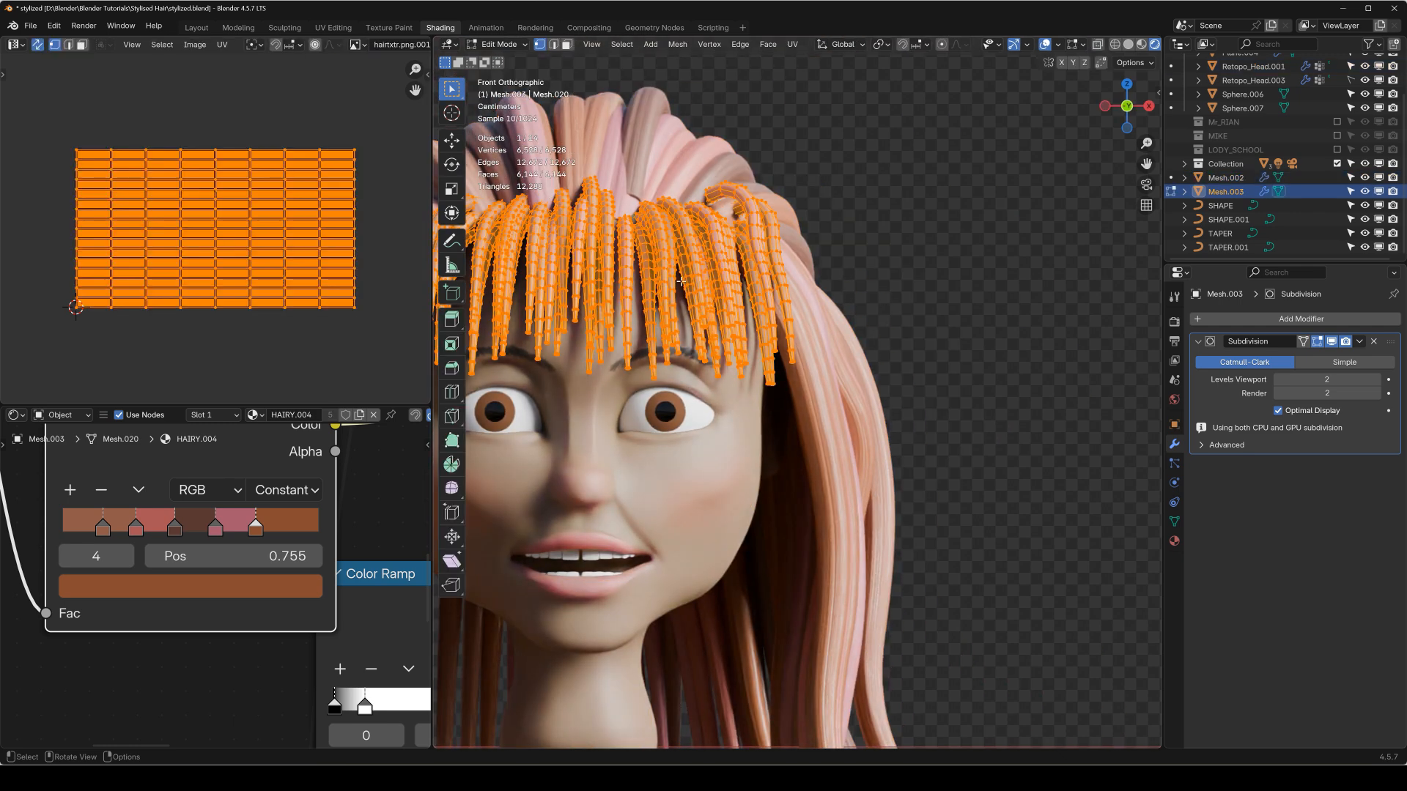
scroll(680, 281, "up", 6)
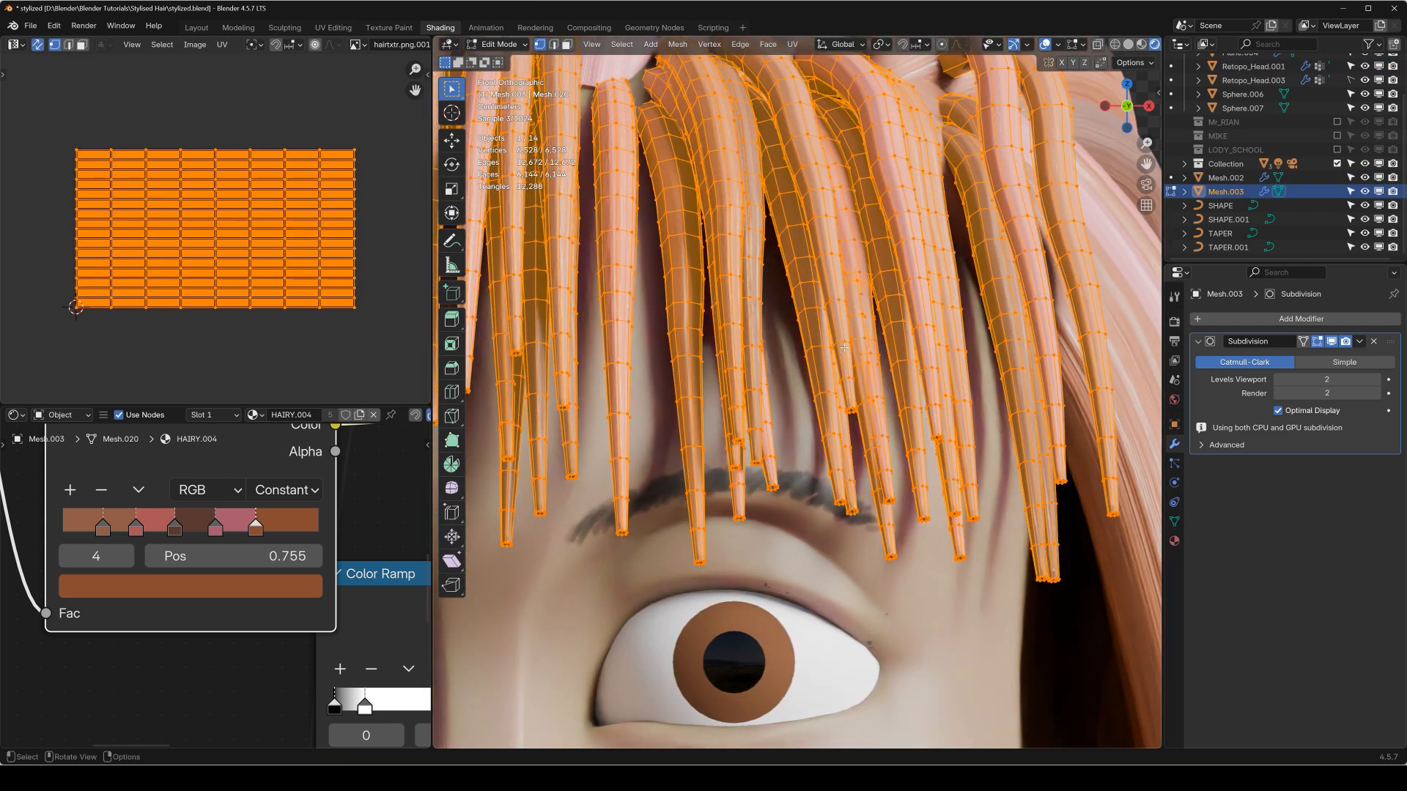
key("Tab")
scroll(845, 347, "down", 5)
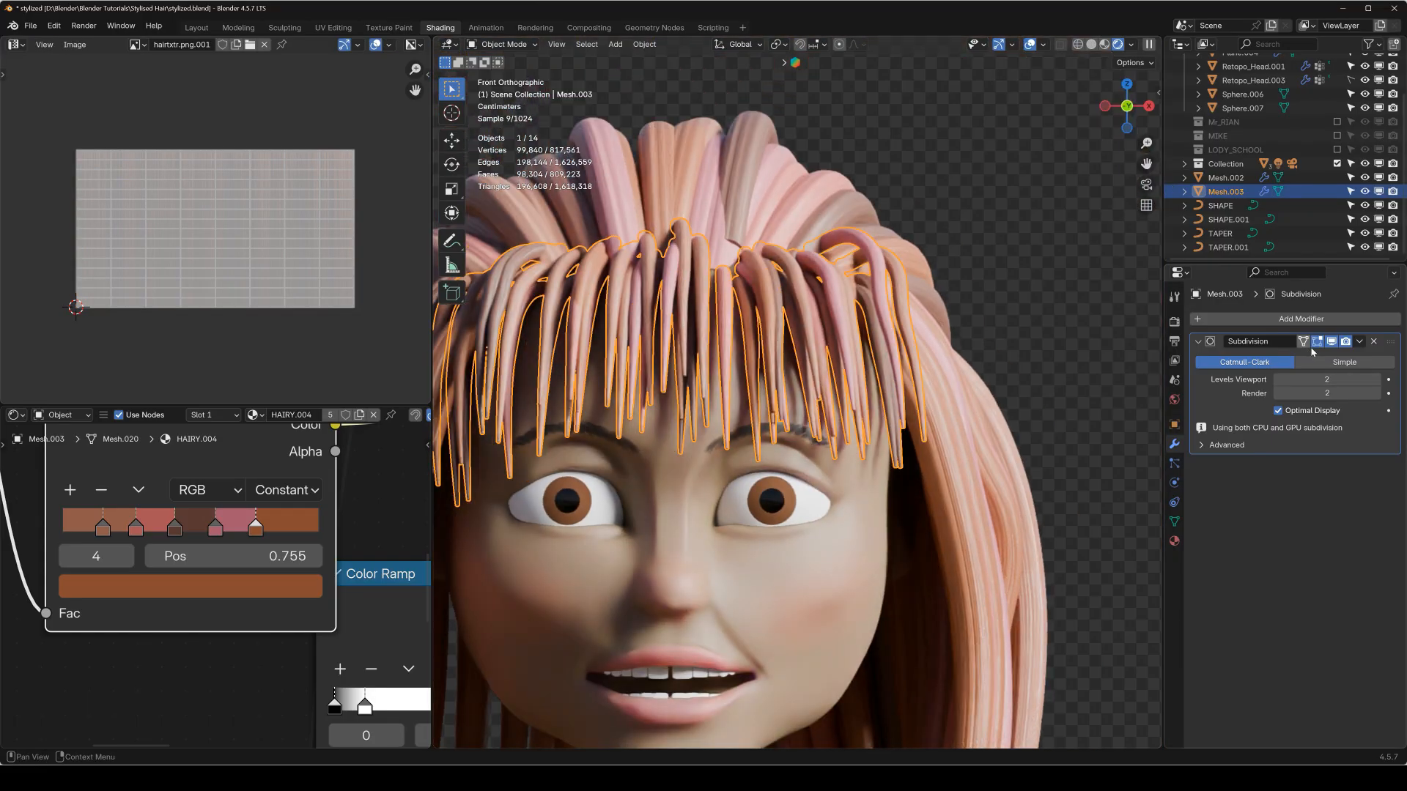
key("alt+a")
scroll(969, 360, "down", 5)
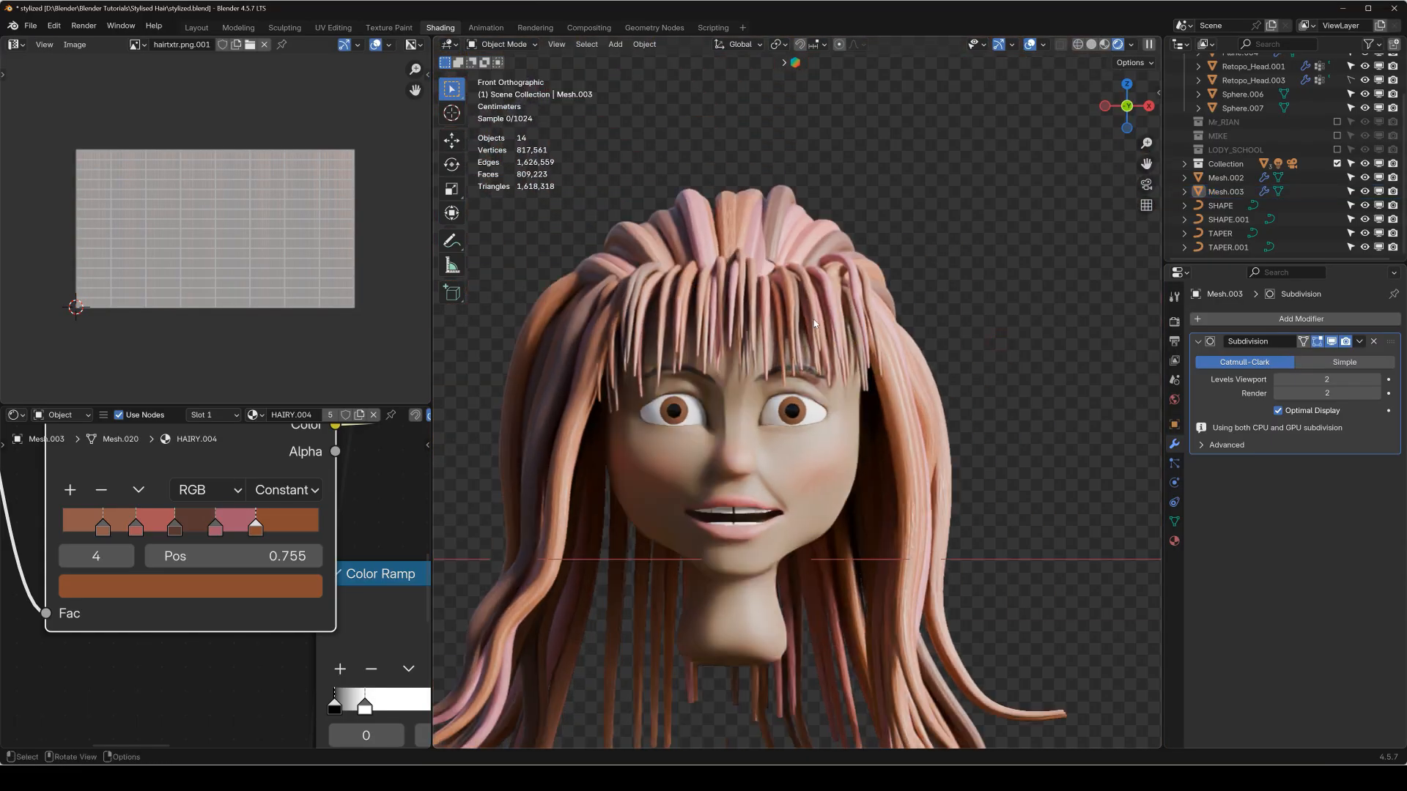
Enable the Mr_RIAN collection in the view layer and delete the selected stray curly strands object around the bald head.
scroll(828, 349, "down", 2)
scroll(1244, 178, "up", 3)
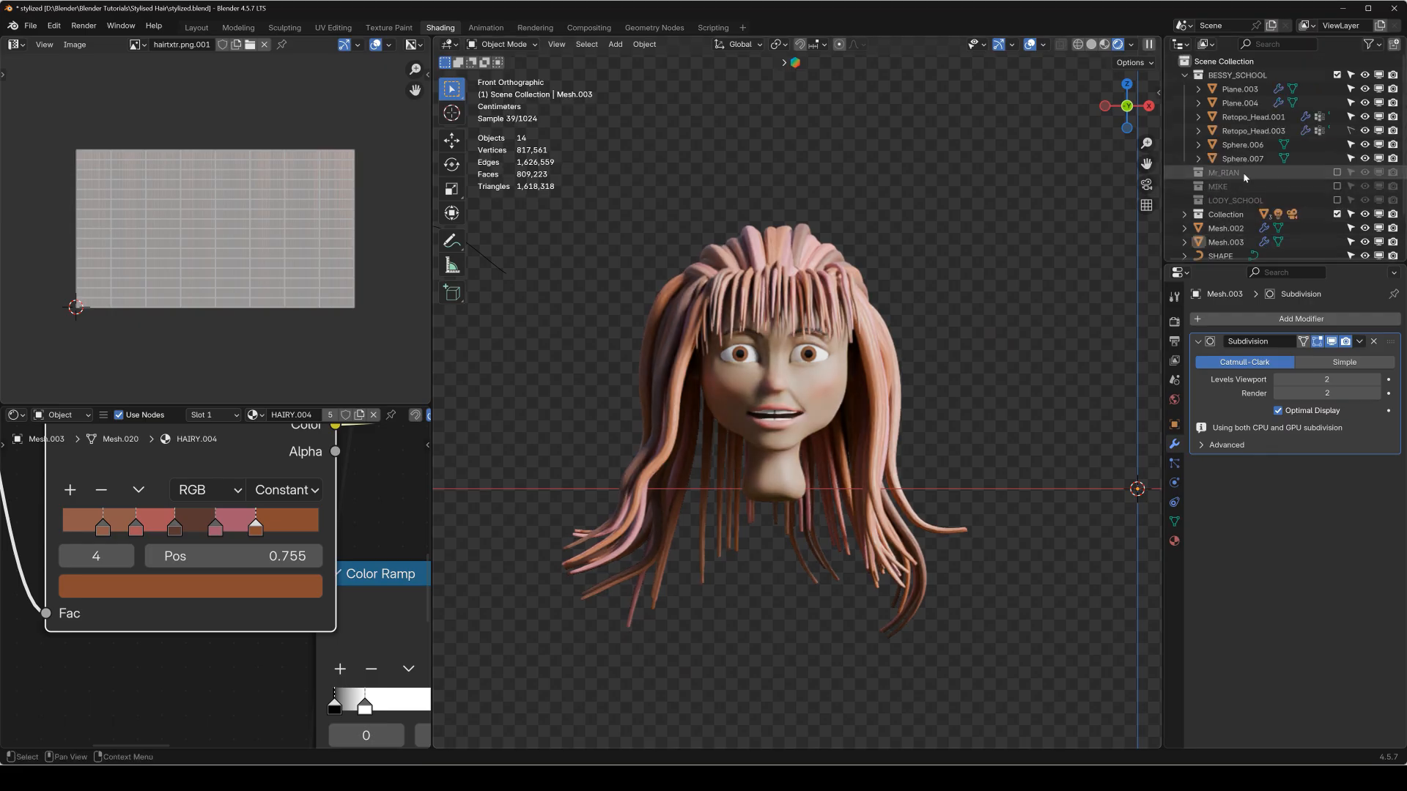
left_click(1337, 172)
scroll(846, 295, "down", 2)
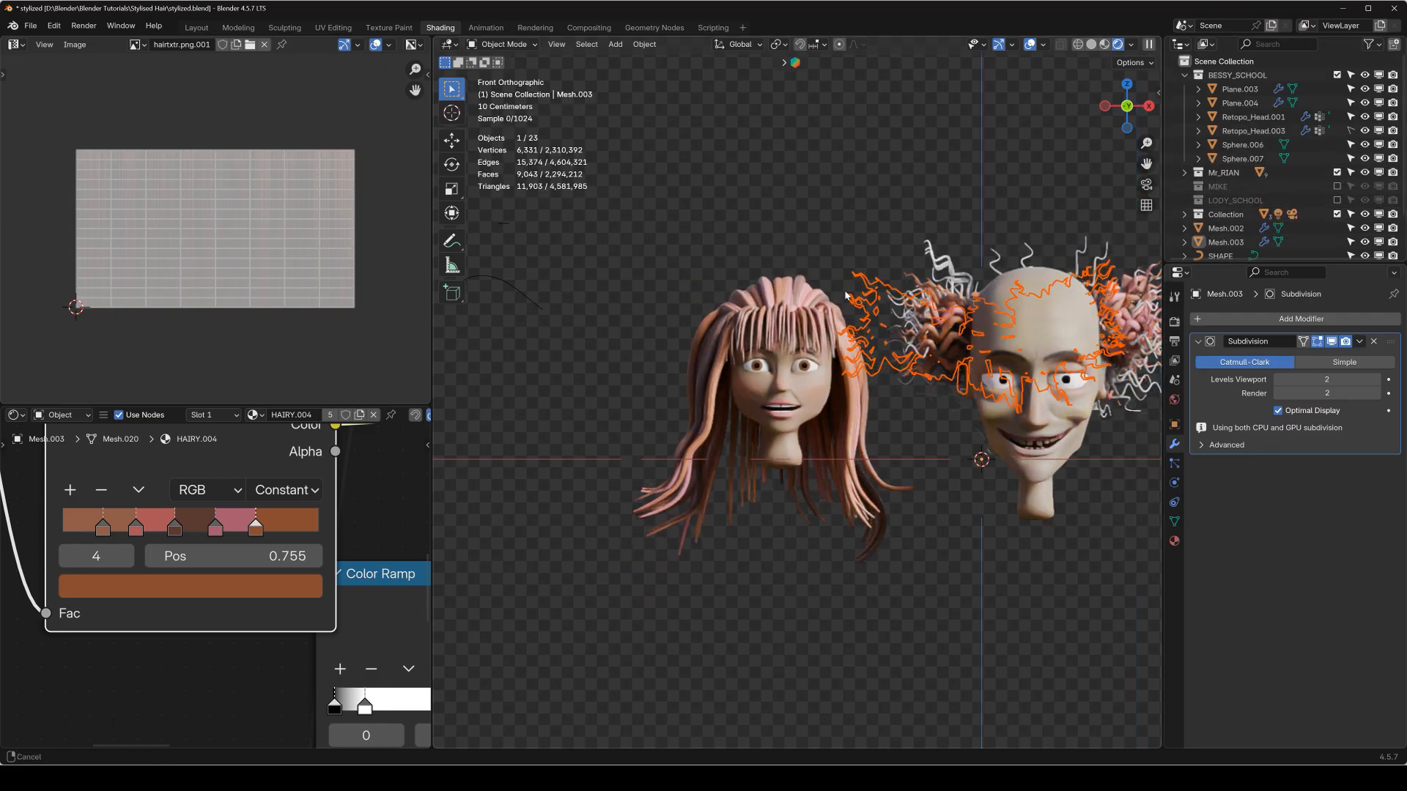
key("x")
left_click(995, 291)
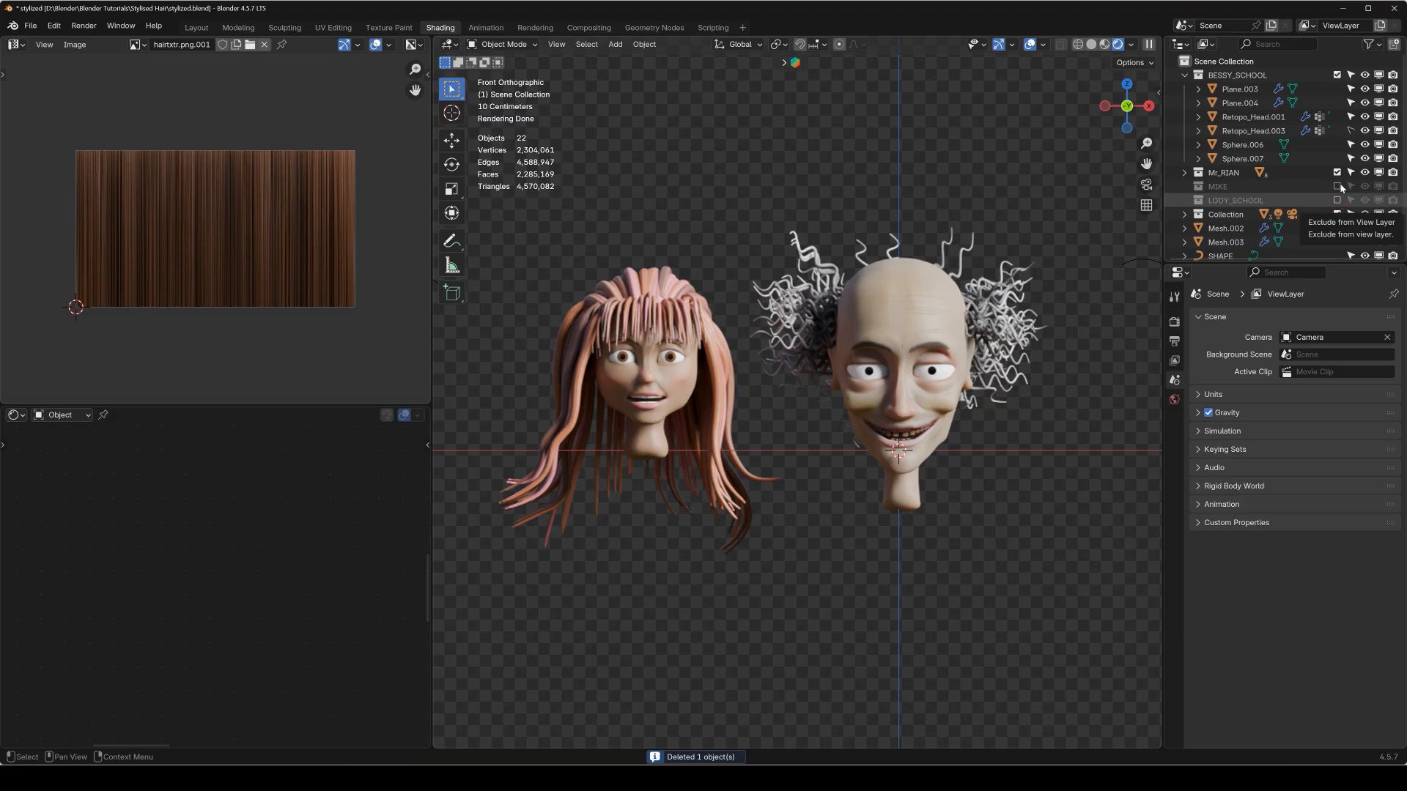
Enable the MIKE and LODY_SCHOOL collections in the view layer.
left_click_drag(1338, 186, 1338, 201)
scroll(1290, 191, "down", 3)
scroll(938, 335, "down", 2)
scroll(938, 336, "down", 2)
Examine the dark hairstyle and the blue ponytail closely from several angles.
middle_click_drag(938, 335, 791, 364)
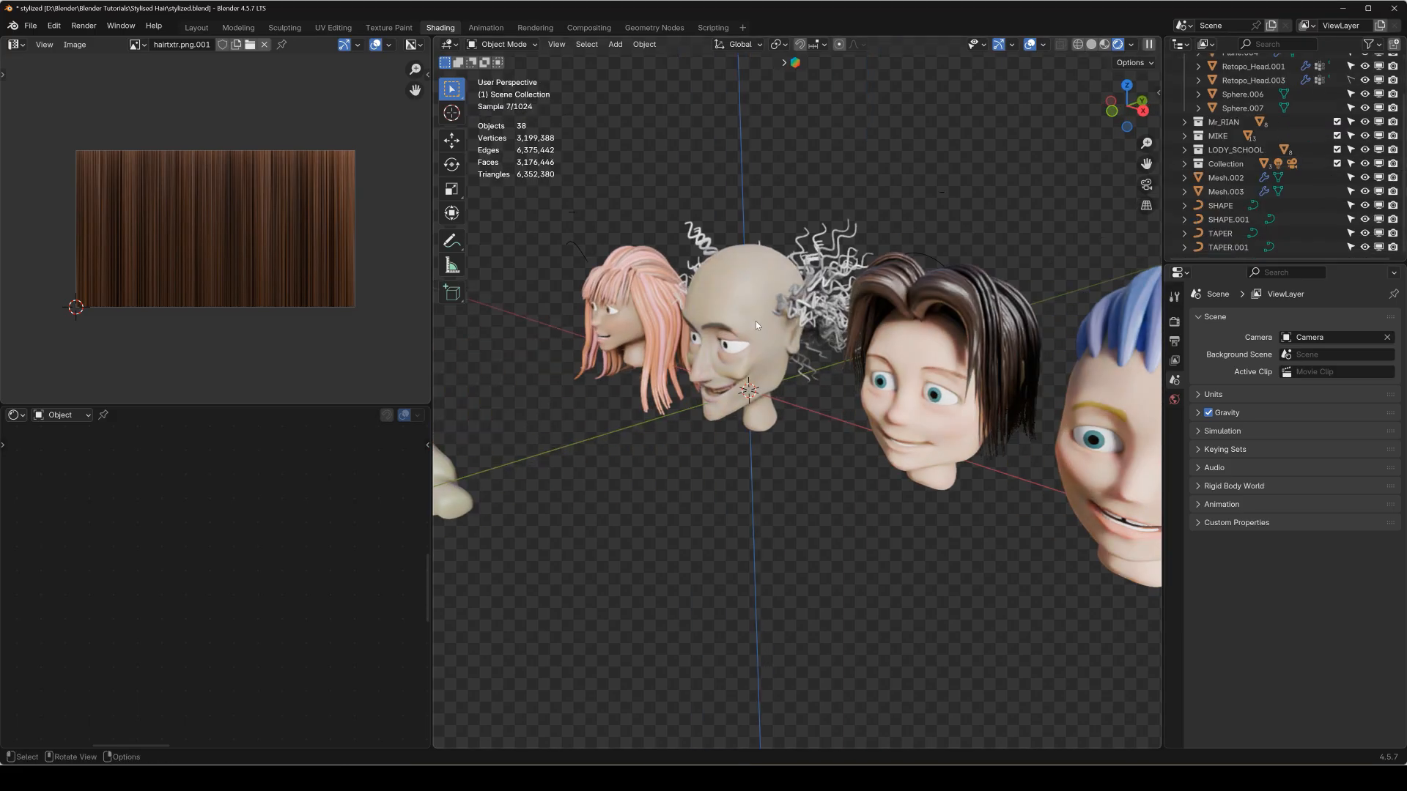
scroll(868, 329, "up", 5)
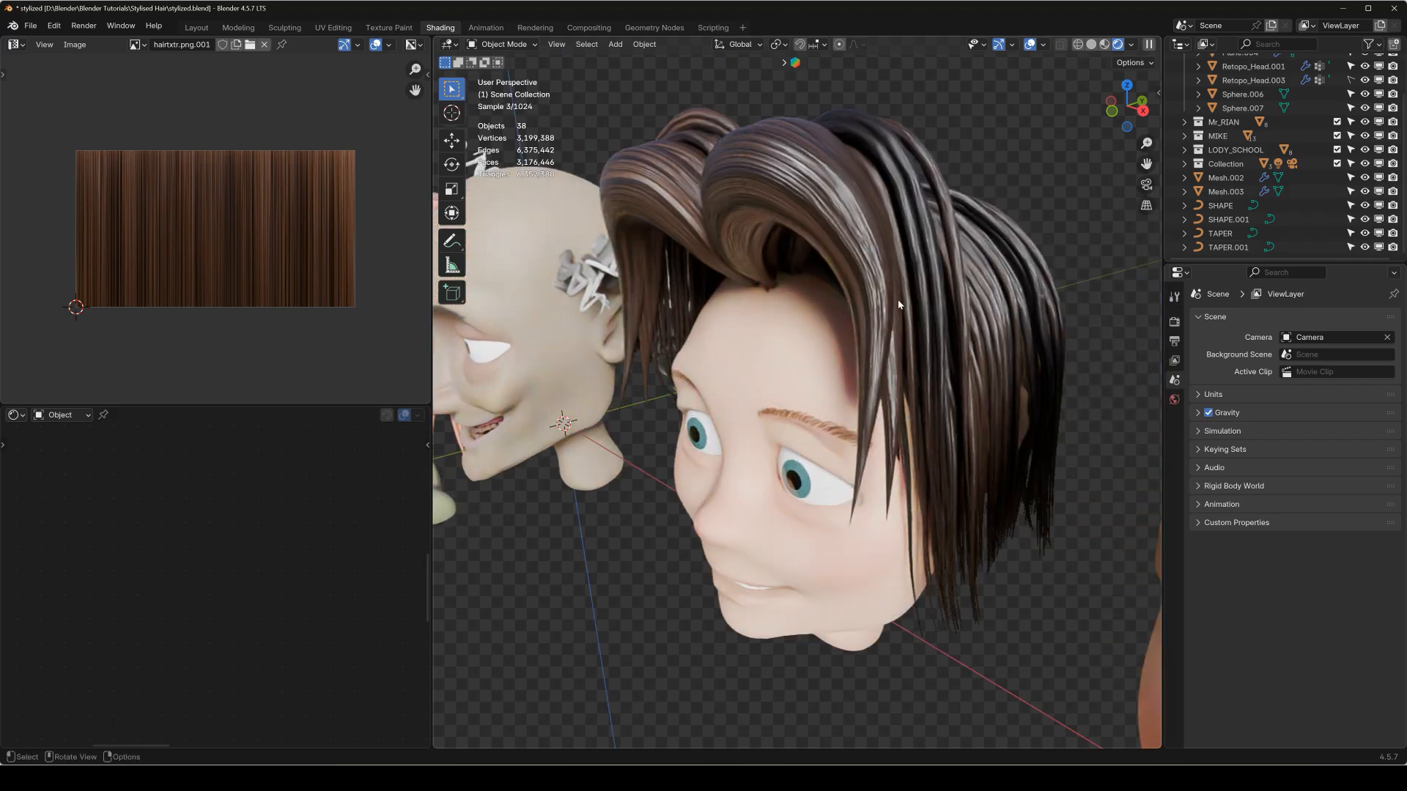
scroll(880, 363, "up", 3)
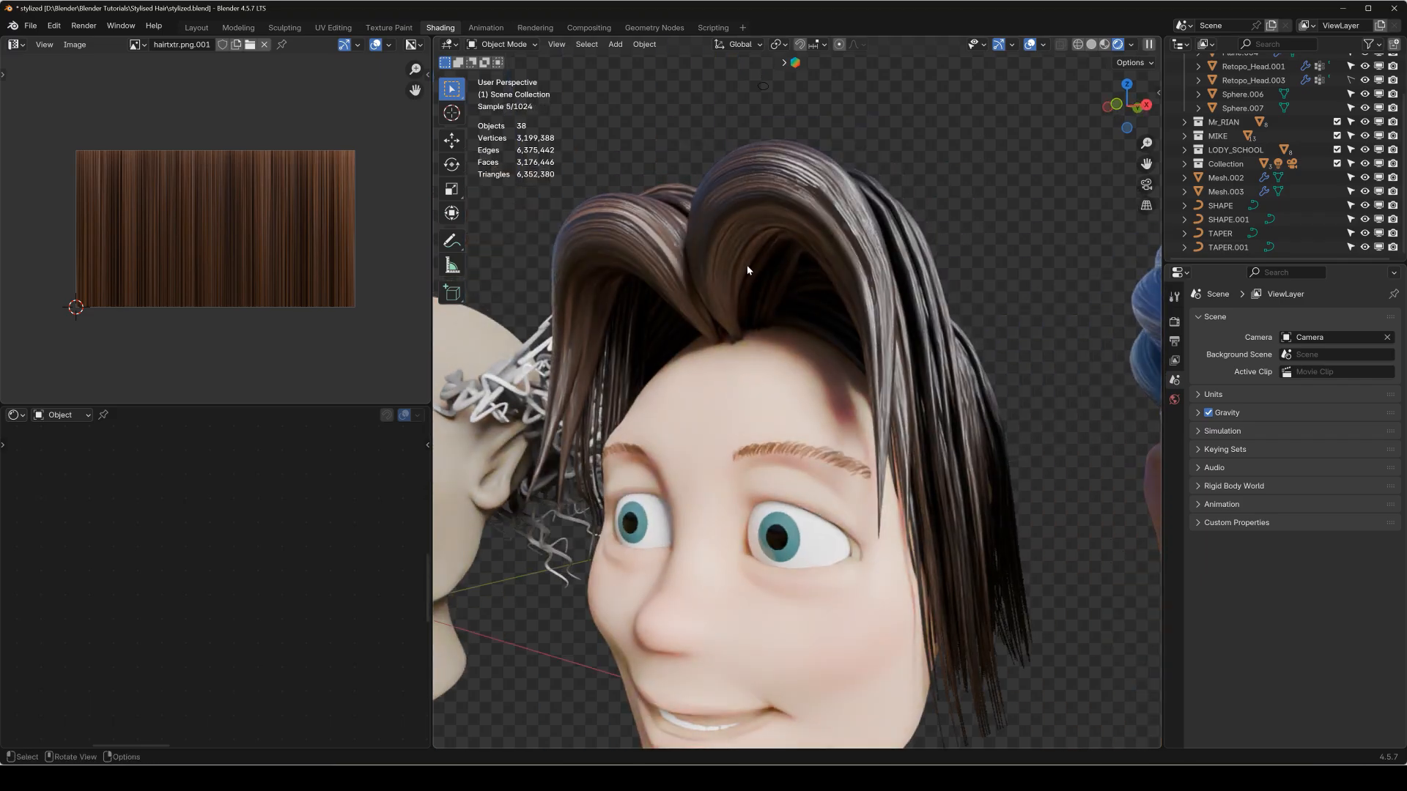
middle_click_drag(808, 314, 844, 178)
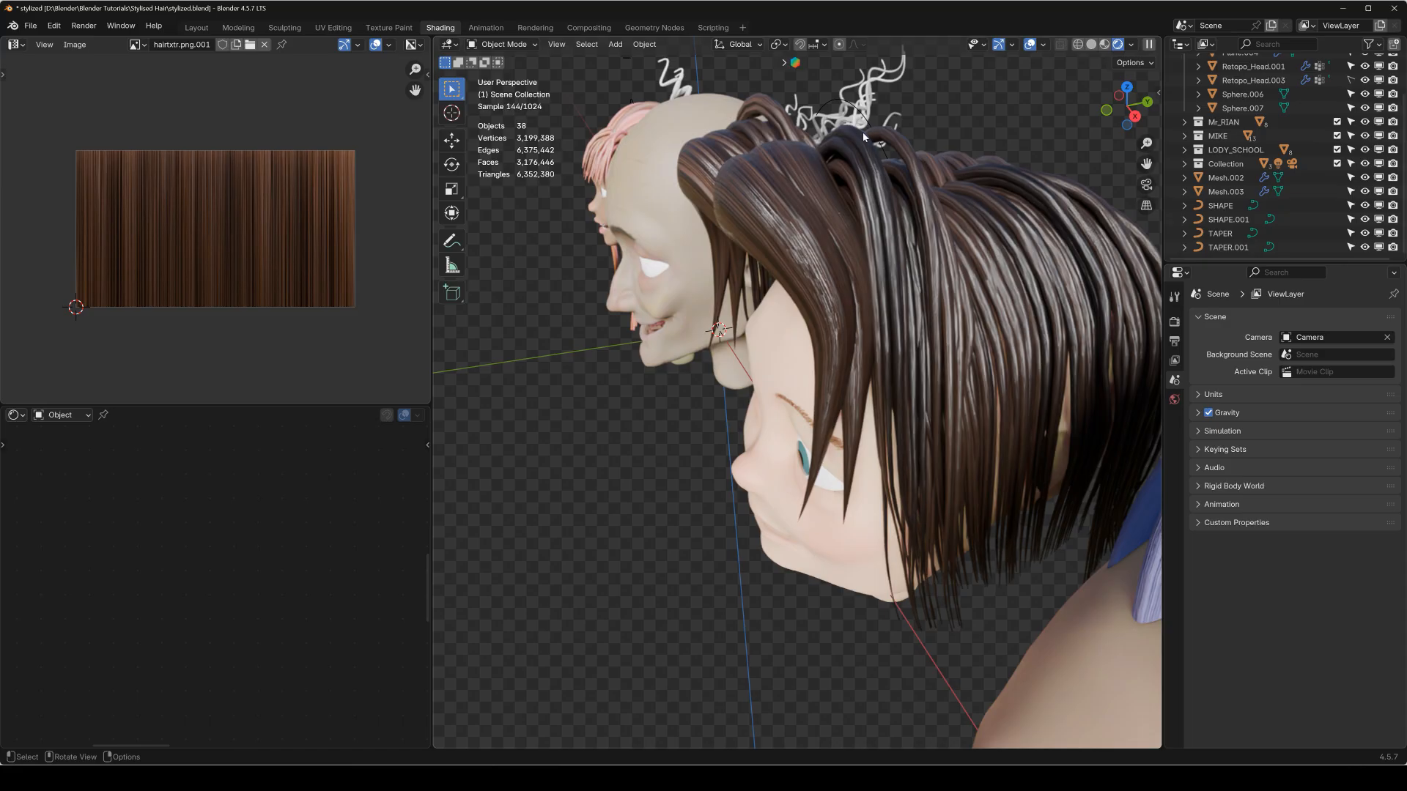
middle_click_drag(1155, 331, 911, 230)
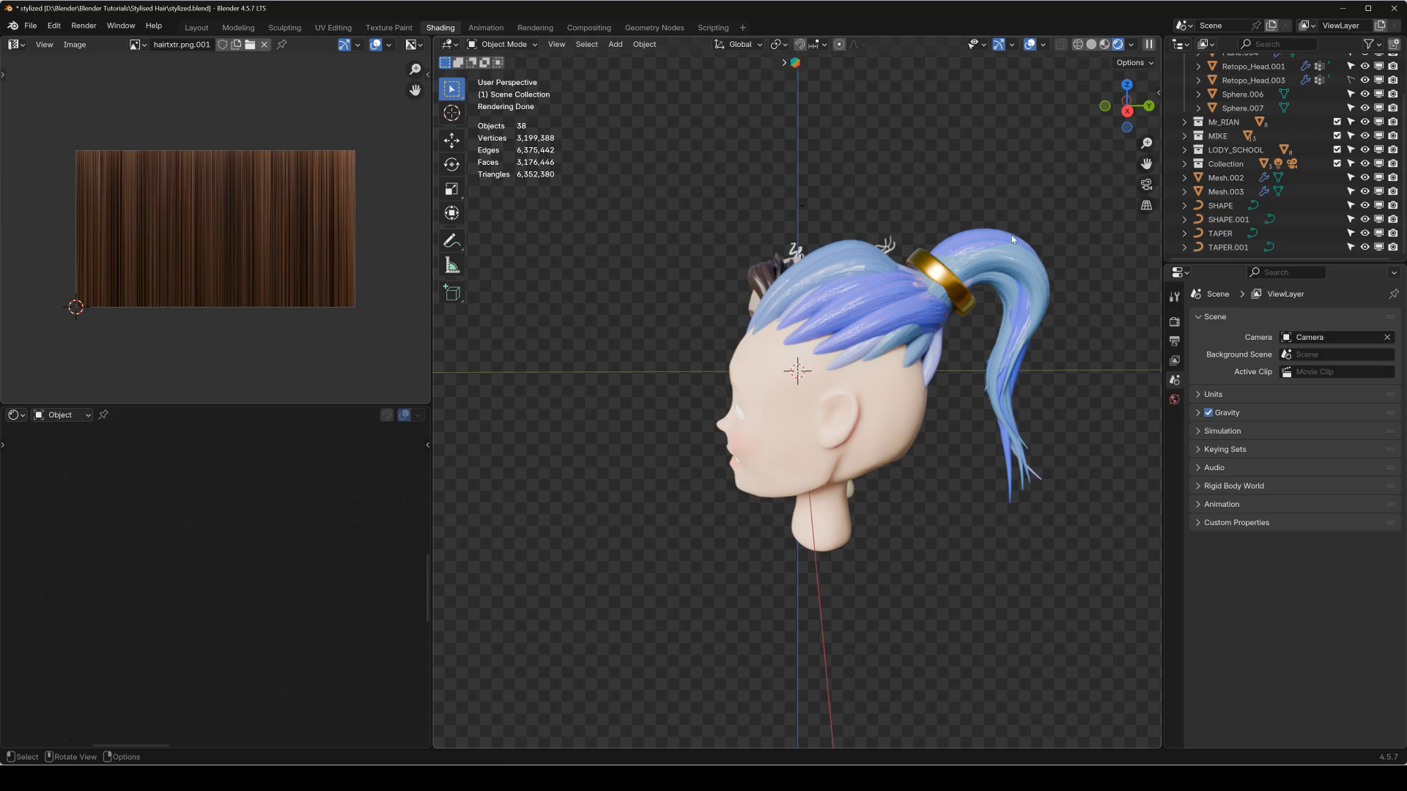
View all four character heads side by side from the front.
key("KP_1")
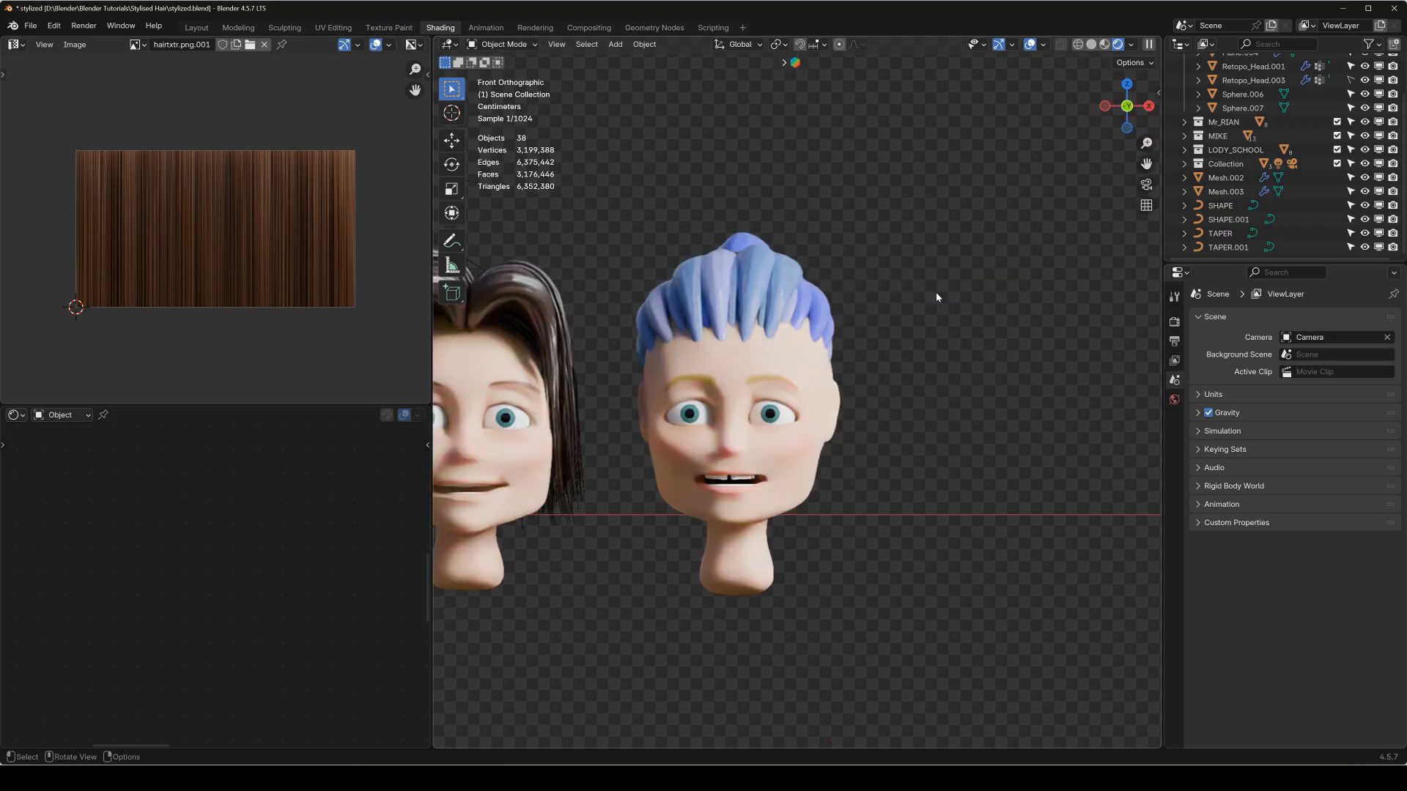
scroll(850, 348, "down", 2)
middle_click_drag(850, 349, 1023, 344, "shift")
scroll(925, 368, "down", 2)
middle_click_drag(878, 372, 904, 375, "shift")
scroll(913, 377, "up", 1)
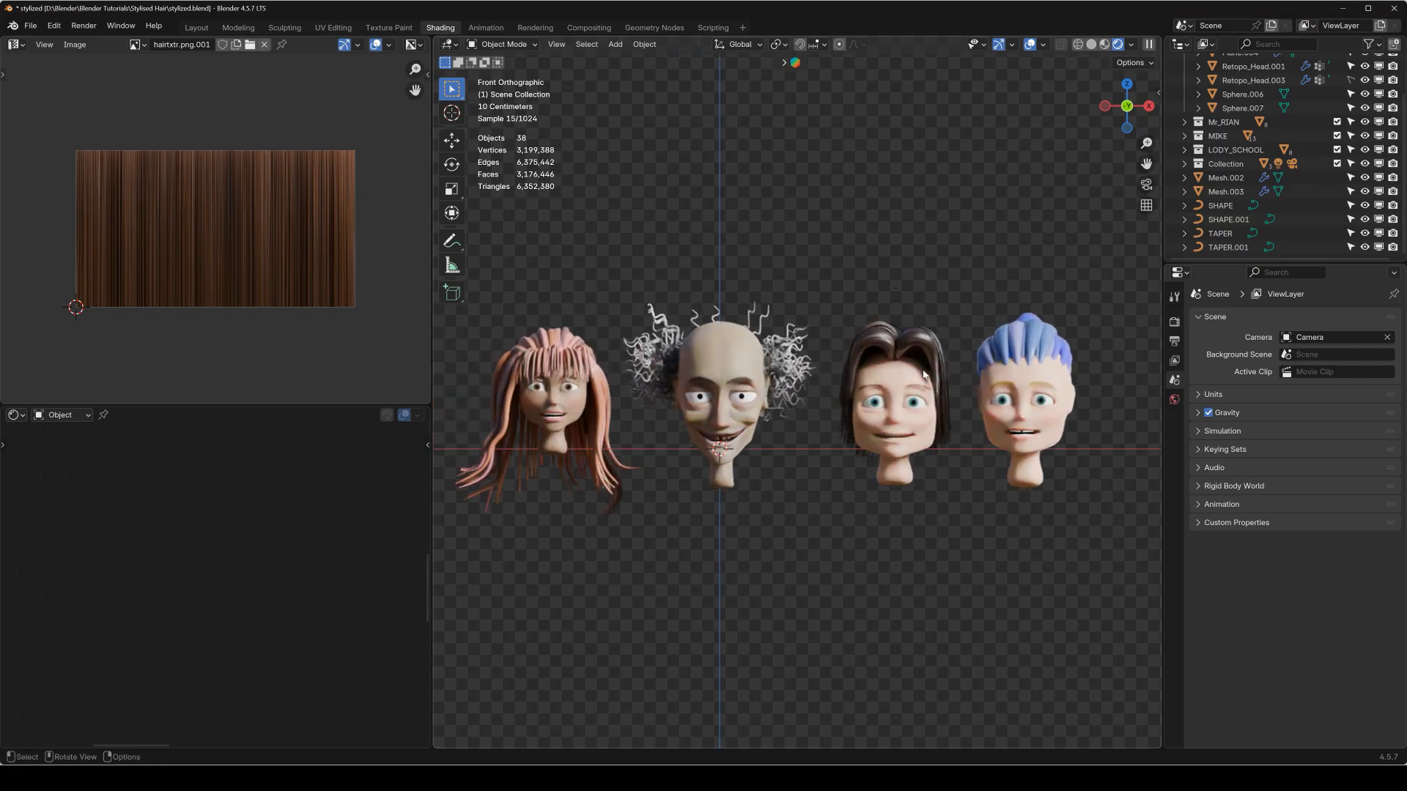